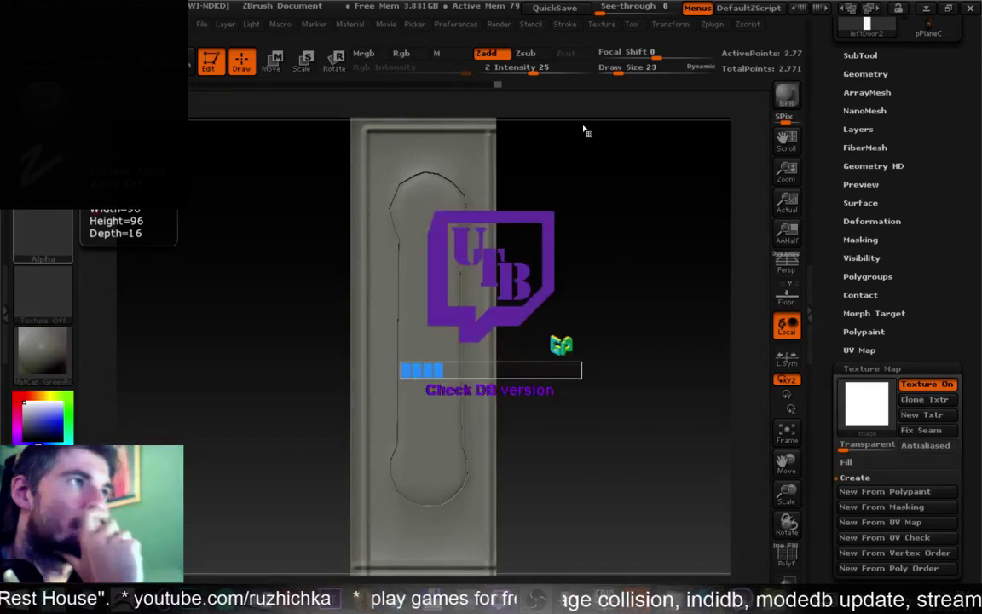
# Examine the door panel's recessed inset, side mouldings and upper and lower ends from several angles and close up
pyautogui.moveTo(411, 78); pyautogui.dragTo(0, 116)
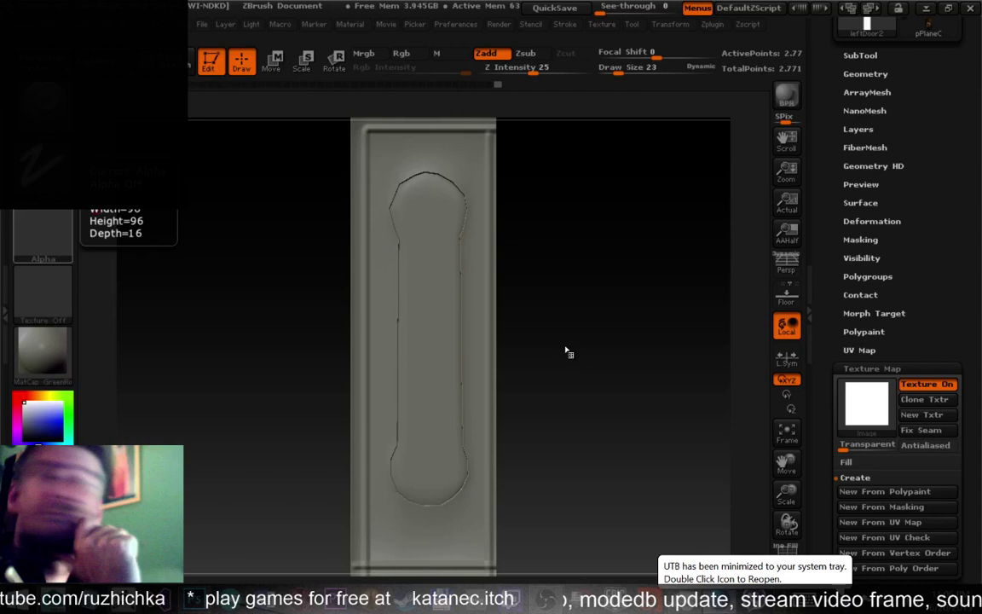
pyautogui.moveTo(575, 377); pyautogui.dragTo(607, 405)
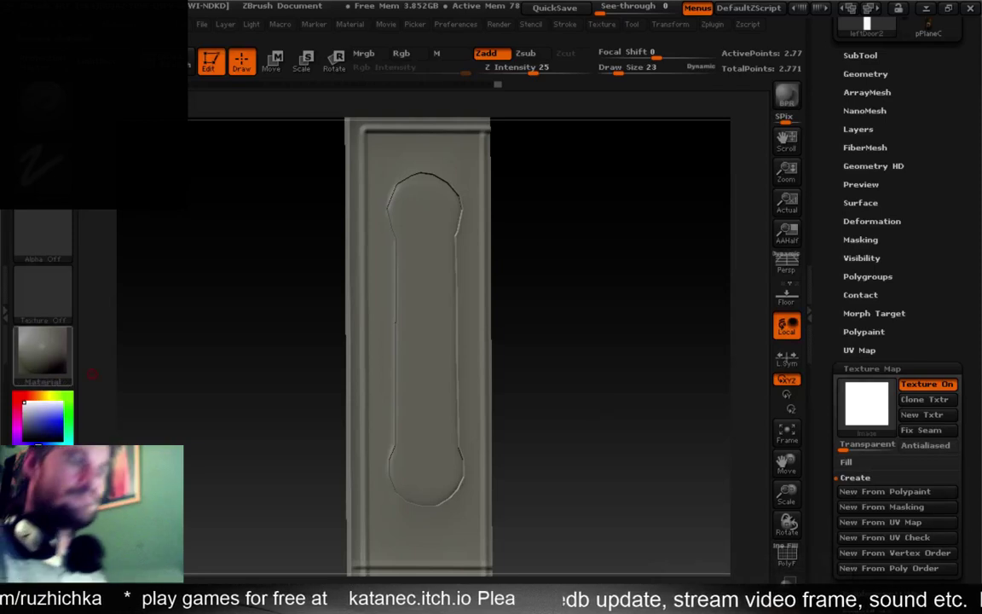
pyautogui.moveTo(43, 351)
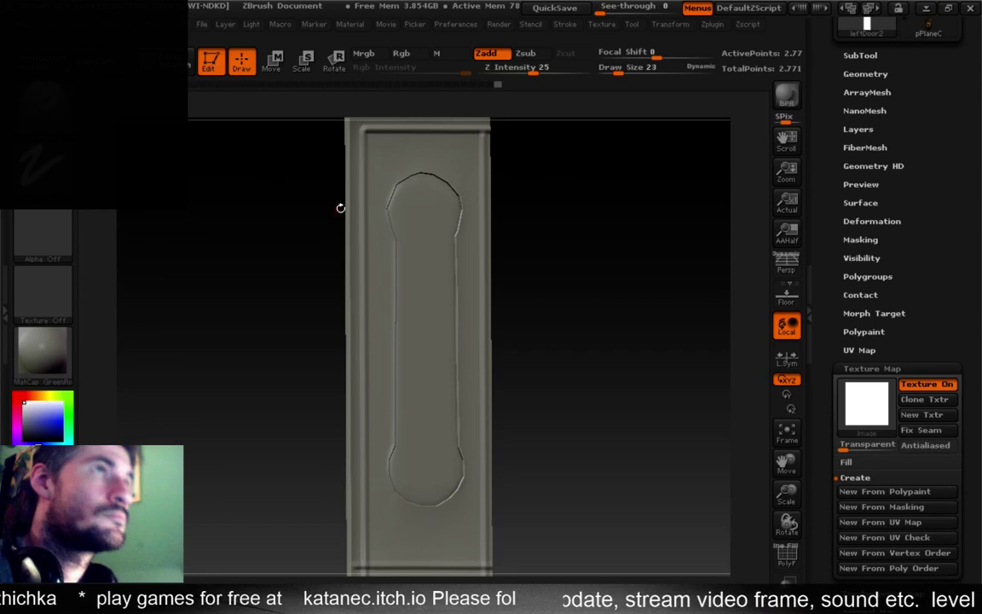
pyautogui.moveTo(58, 212)
pyautogui.moveTo(514, 206); pyautogui.dragTo(583, 208)
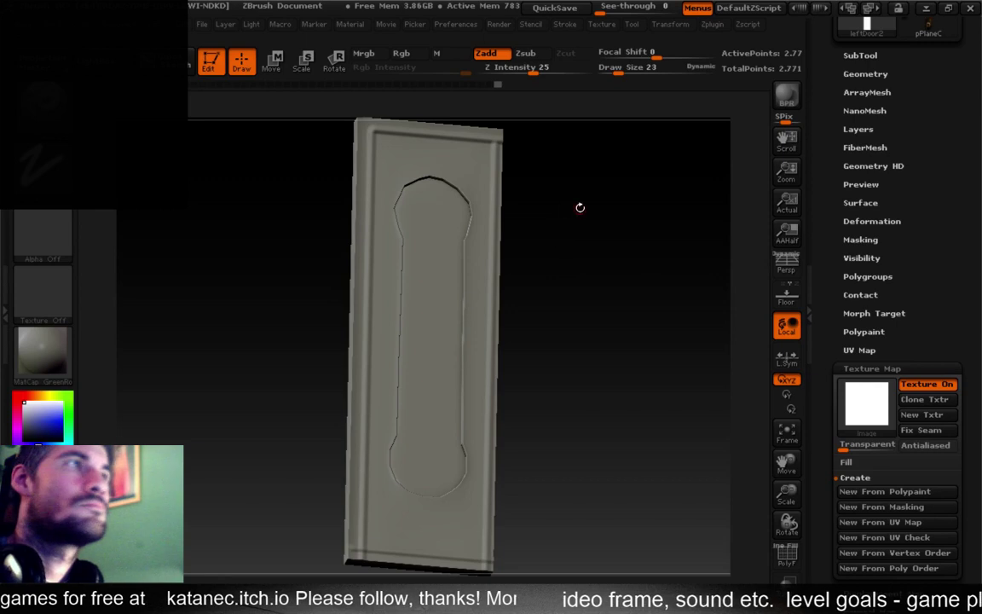
pyautogui.keyDown('alt'); pyautogui.moveTo(580, 207); pyautogui.dragTo(557, 292); pyautogui.keyUp('alt')
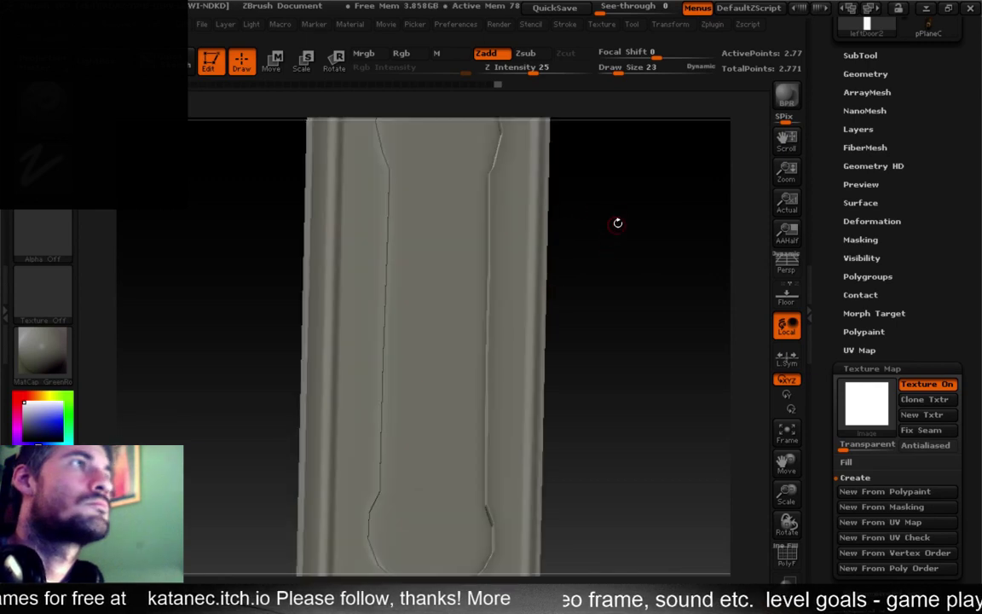
pyautogui.keyDown('alt'); pyautogui.moveTo(610, 200); pyautogui.dragTo(579, 328); pyautogui.keyUp('alt')
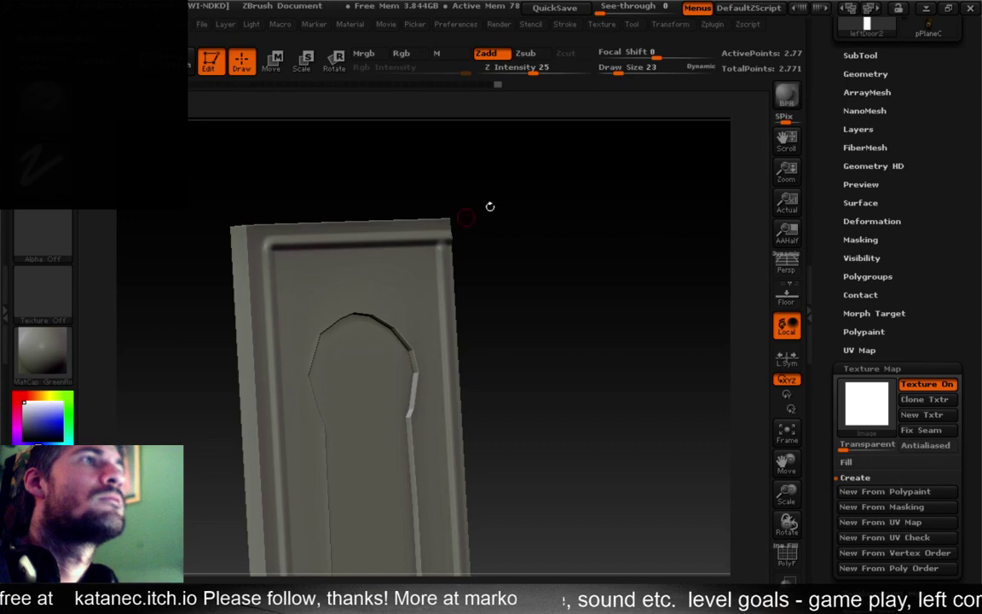
pyautogui.moveTo(531, 195); pyautogui.dragTo(502, 320)
pyautogui.keyDown('alt'); pyautogui.moveTo(541, 270); pyautogui.dragTo(557, 248); pyautogui.keyUp('alt')
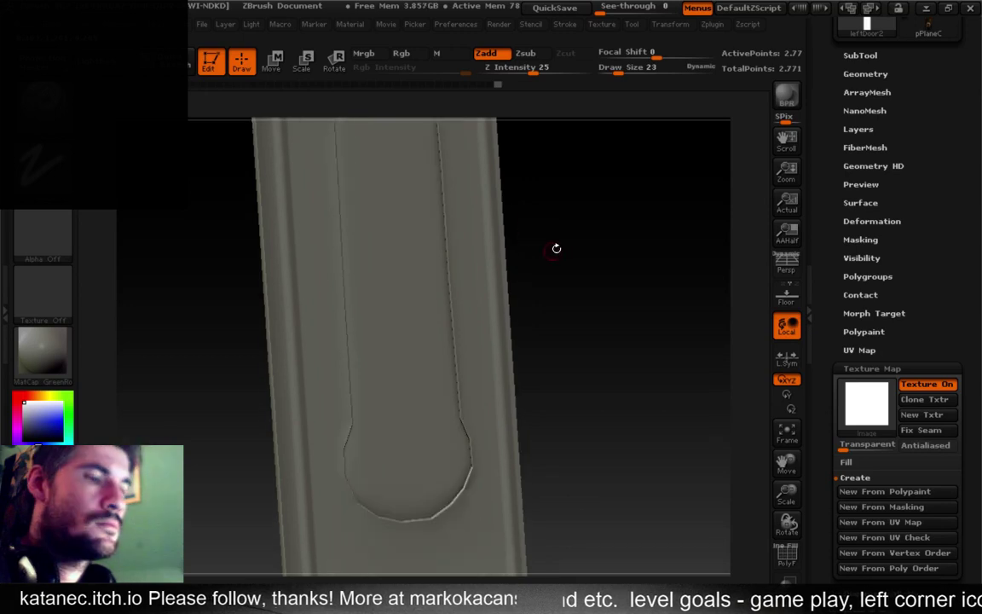
pyautogui.moveTo(563, 324); pyautogui.dragTo(579, 210)
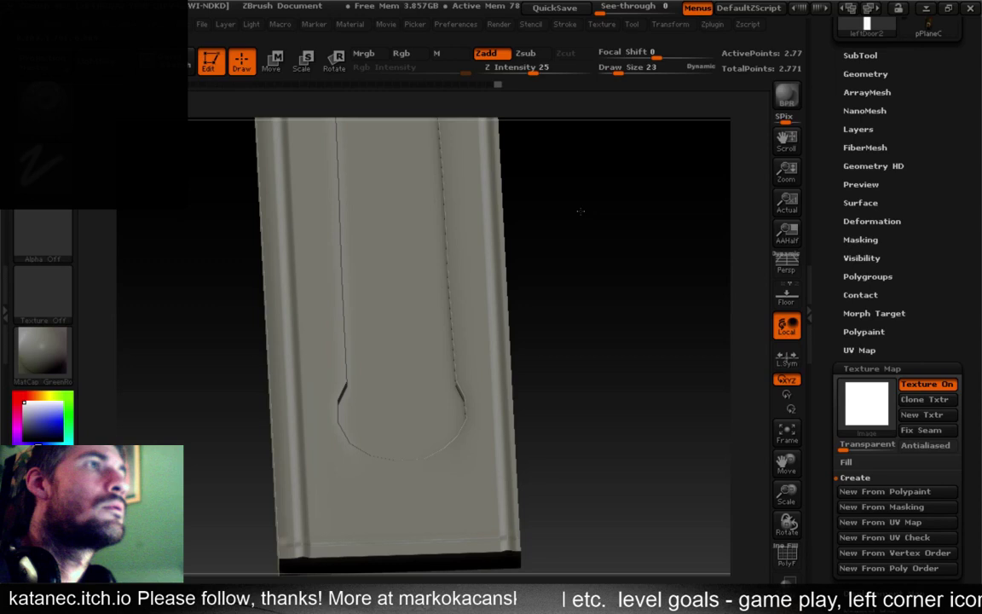
pyautogui.moveTo(580, 210); pyautogui.dragTo(334, 357)
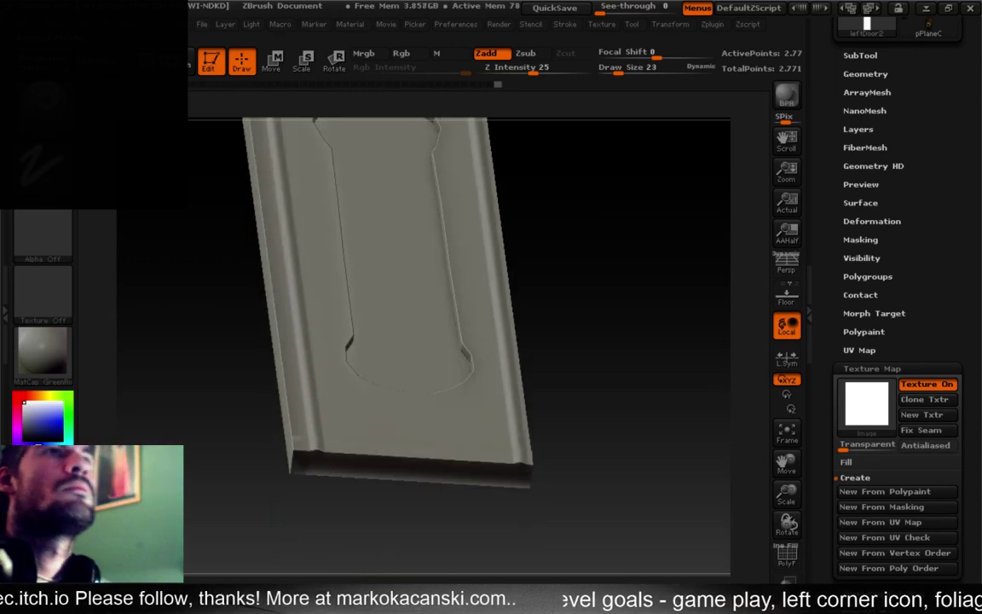
# Assign Alpha 11 to the sculpting brush and texture the moulding along the door's left edge
pyautogui.click(42, 201)
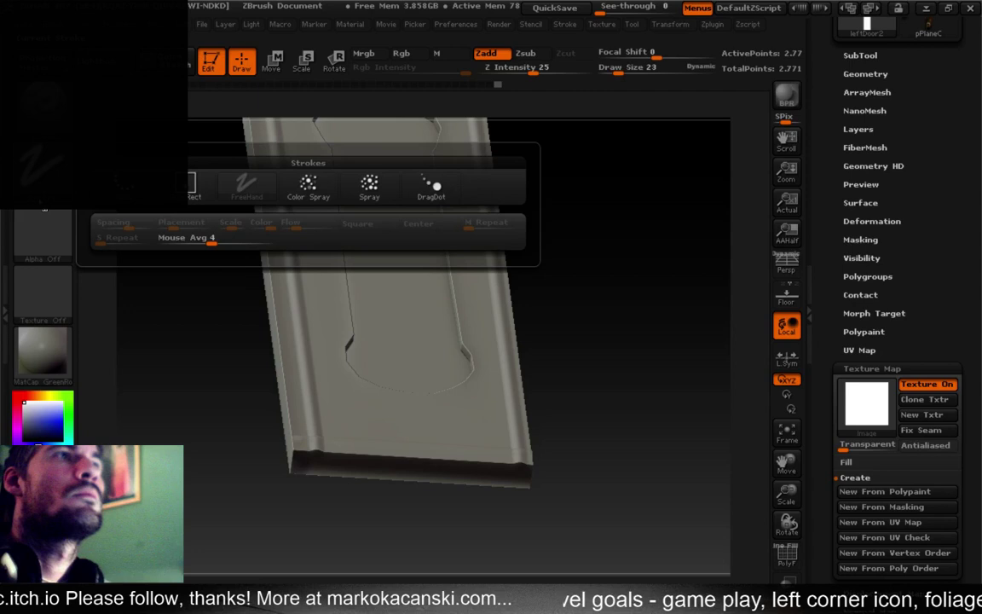
pyautogui.click(45, 239)
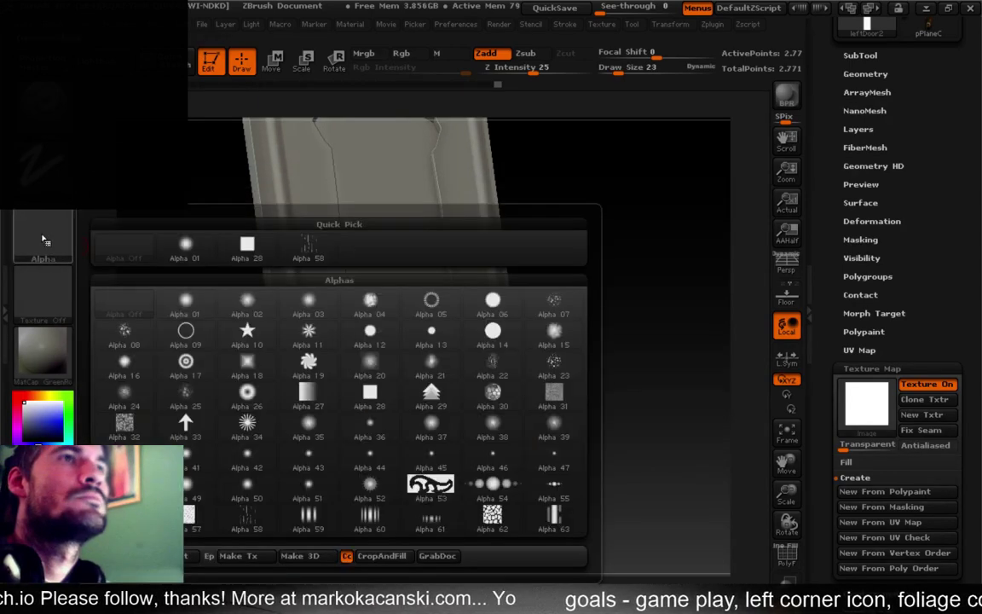
pyautogui.click(309, 331)
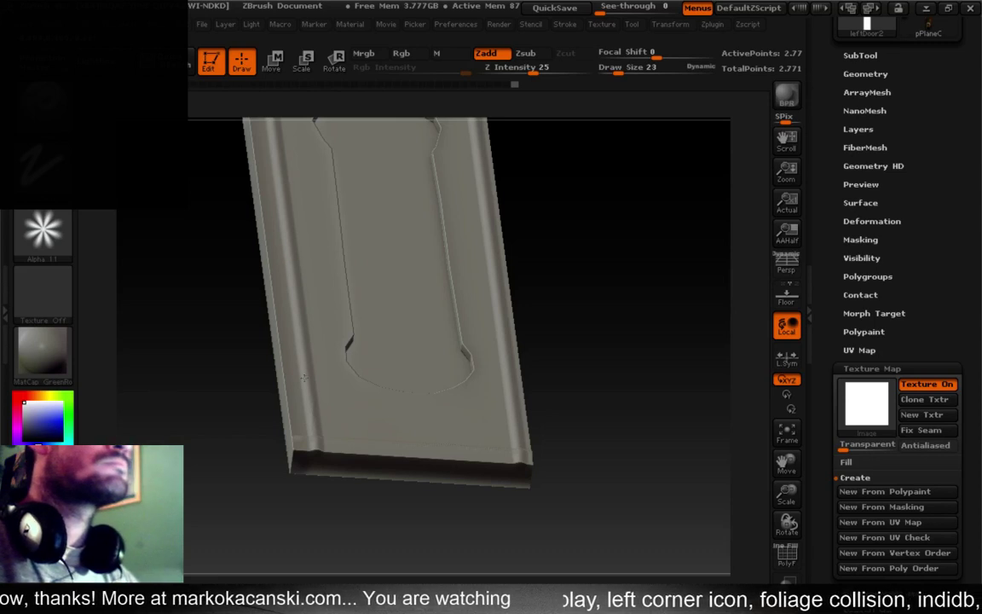
pyautogui.moveTo(623, 322); pyautogui.dragTo(533, 370)
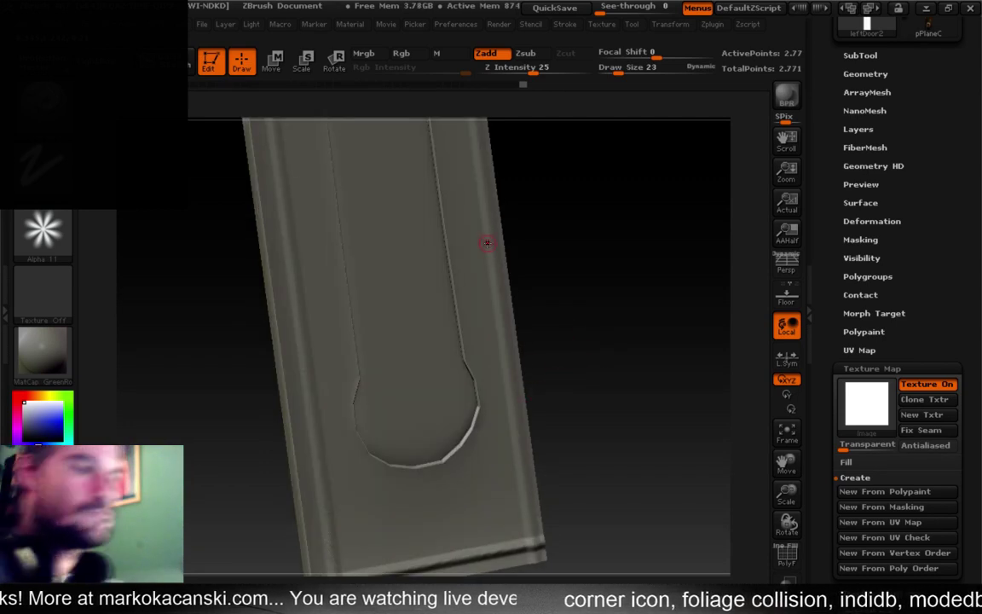
pyautogui.keyDown('alt'); pyautogui.moveTo(576, 270); pyautogui.dragTo(569, 342); pyautogui.keyUp('alt')
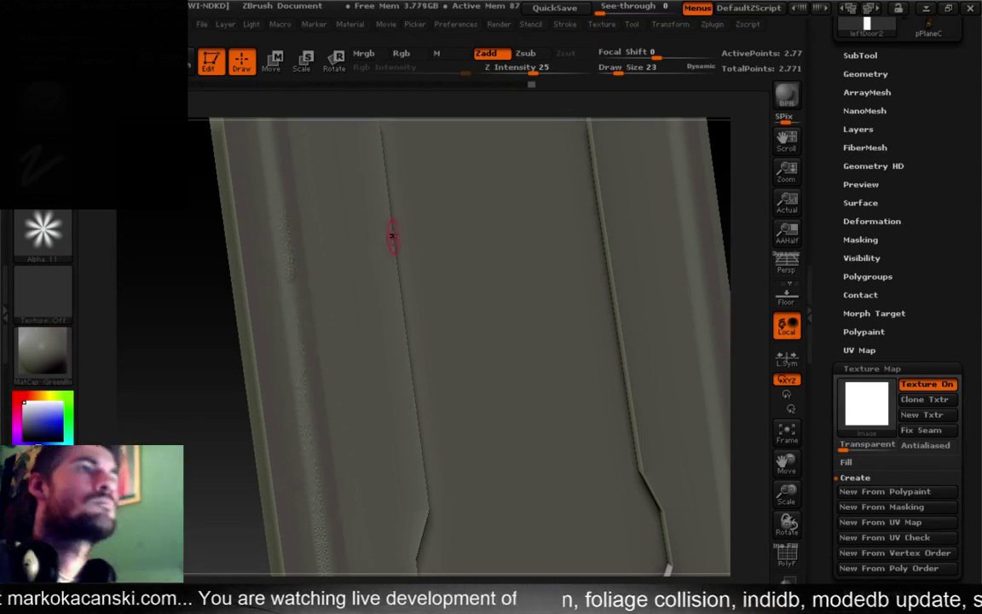
# Undo the trial strokes on the moulding and set the brush to Draw Size 55 and Z Intensity 17
pyautogui.hotkey('ctrl', 'z')
pyautogui.press('r')
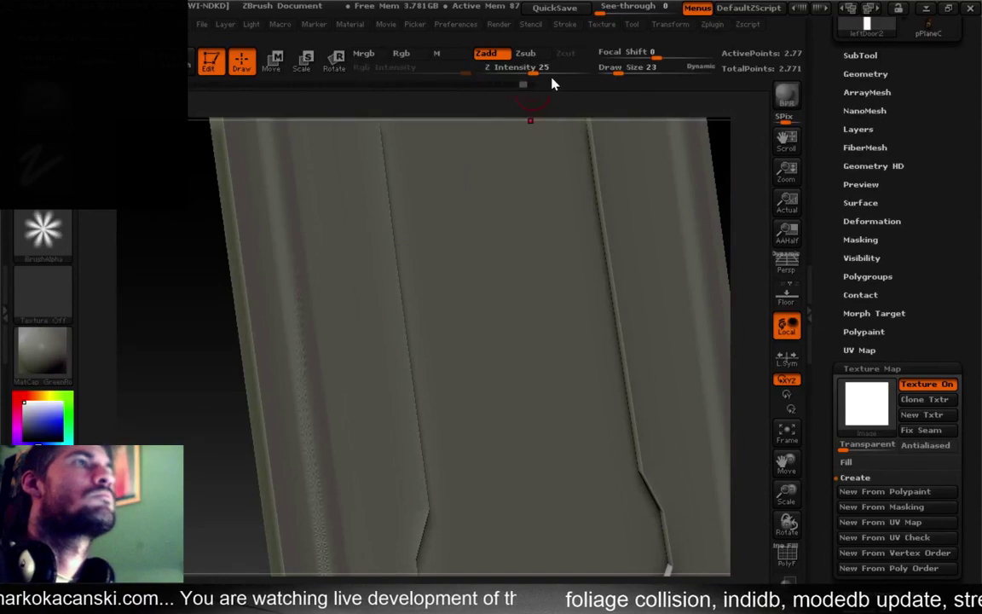
pyautogui.moveTo(619, 70); pyautogui.dragTo(628, 70)
pyautogui.moveTo(284, 219); pyautogui.dragTo(311, 345)
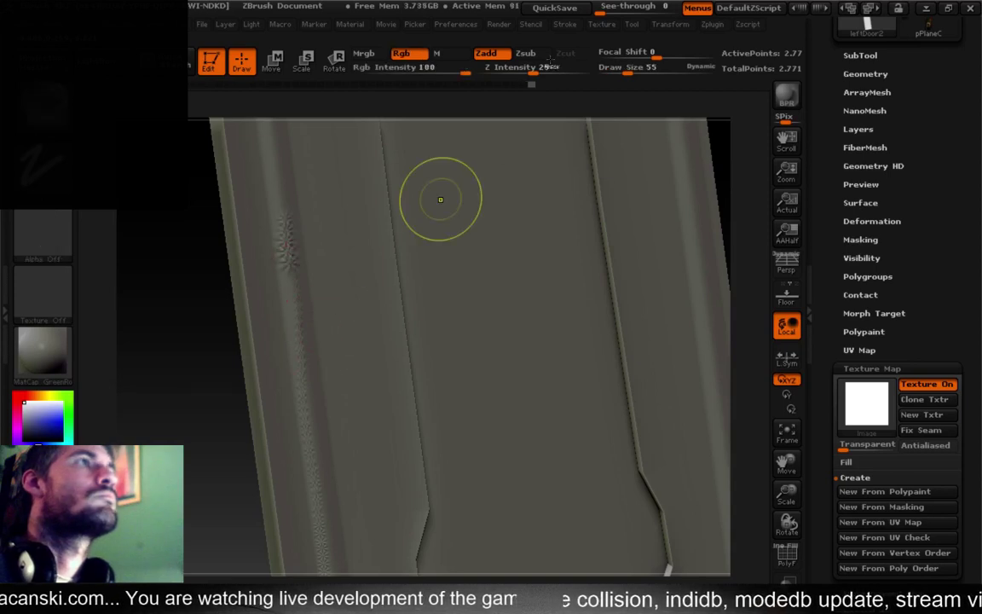
pyautogui.hotkey('ctrl', 'z')
pyautogui.click(522, 68)
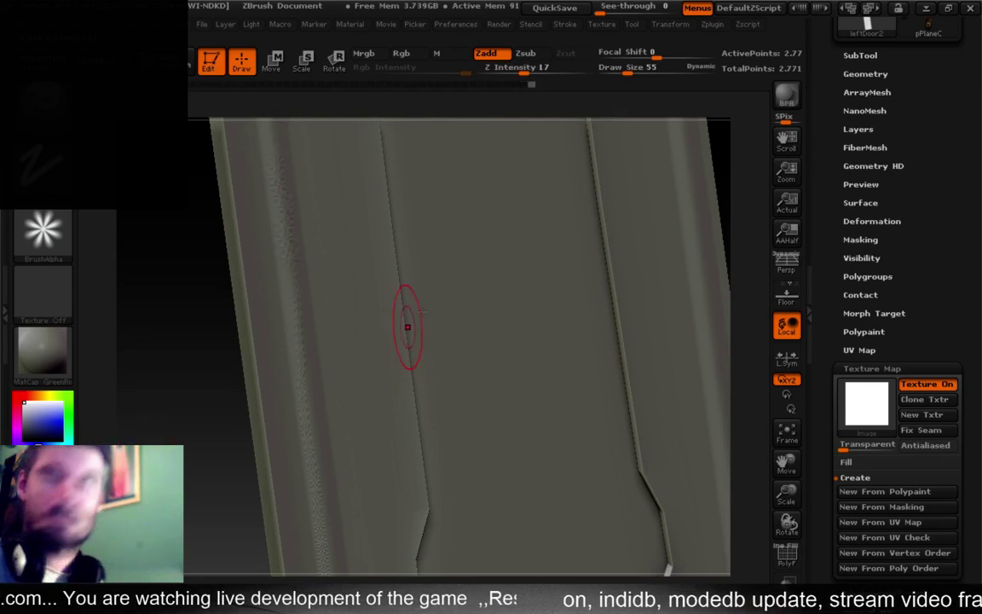
# Sculpt straight strokes of the alpha pattern along the door's frame mouldings
pyautogui.press('f')
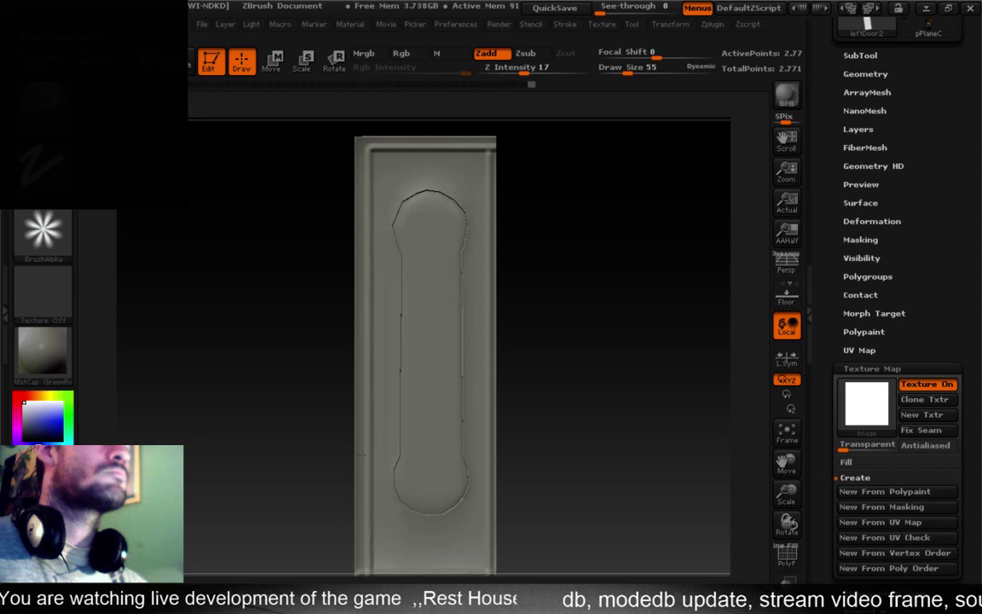
pyautogui.keyDown('shift'); pyautogui.moveTo(338, 570); pyautogui.dragTo(324, 563); pyautogui.keyUp('shift')
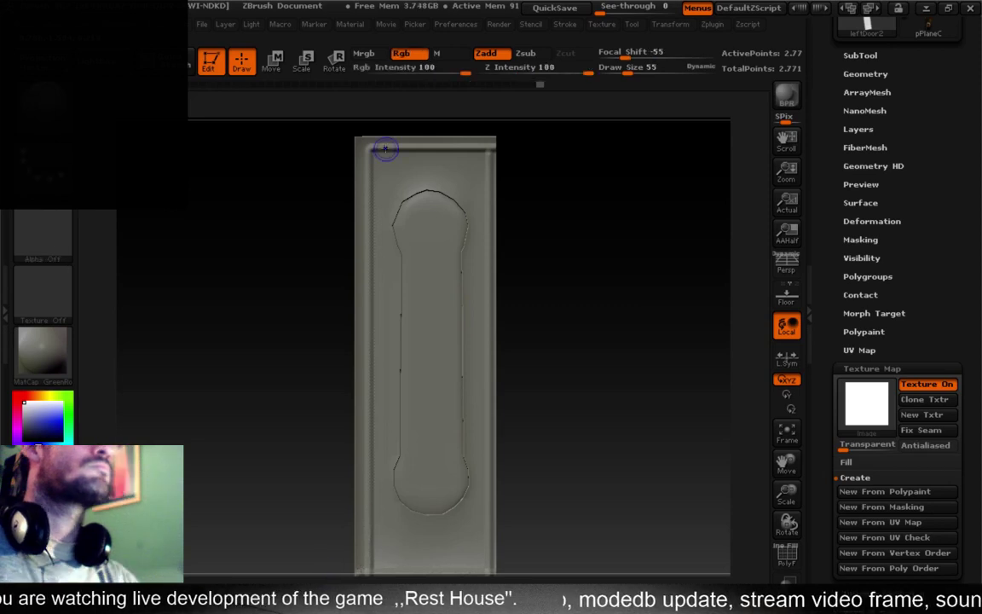
pyautogui.keyDown('shift'); pyautogui.moveTo(464, 145); pyautogui.dragTo(487, 148); pyautogui.keyUp('shift')
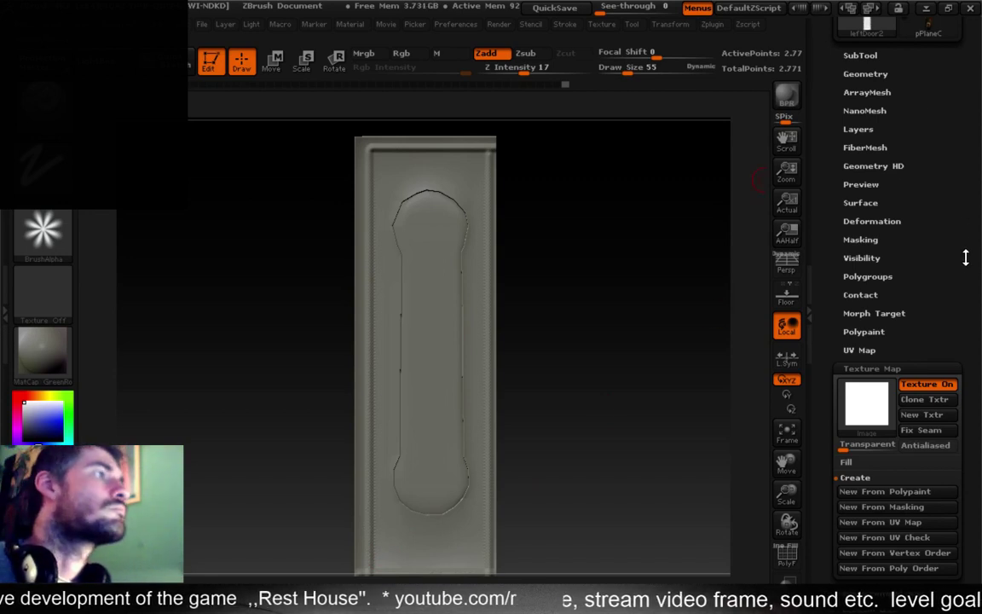
# Turn off the display of the door mesh's white texture map
pyautogui.scroll(-5, 955, 291)
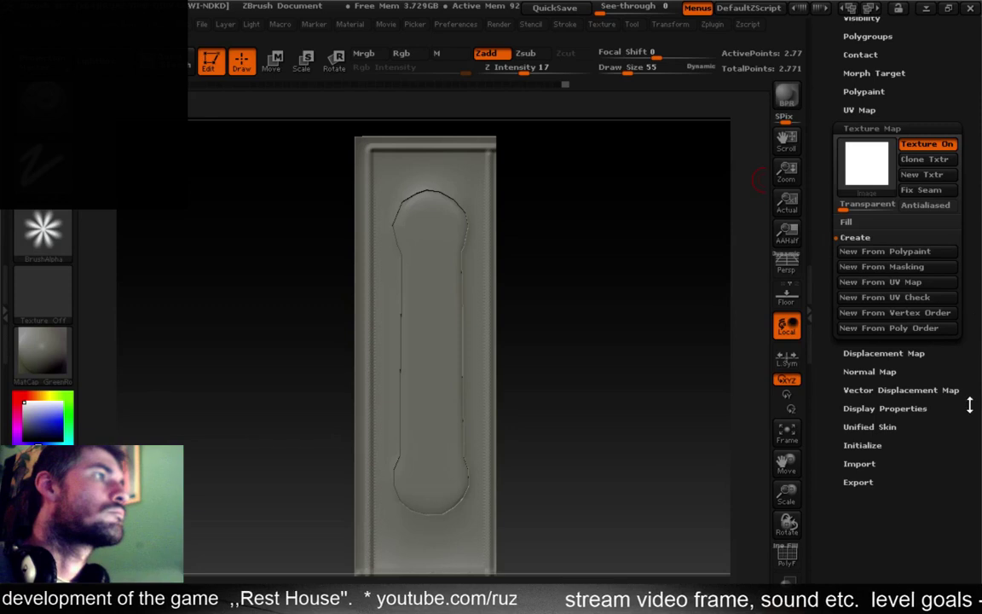
pyautogui.click(921, 147)
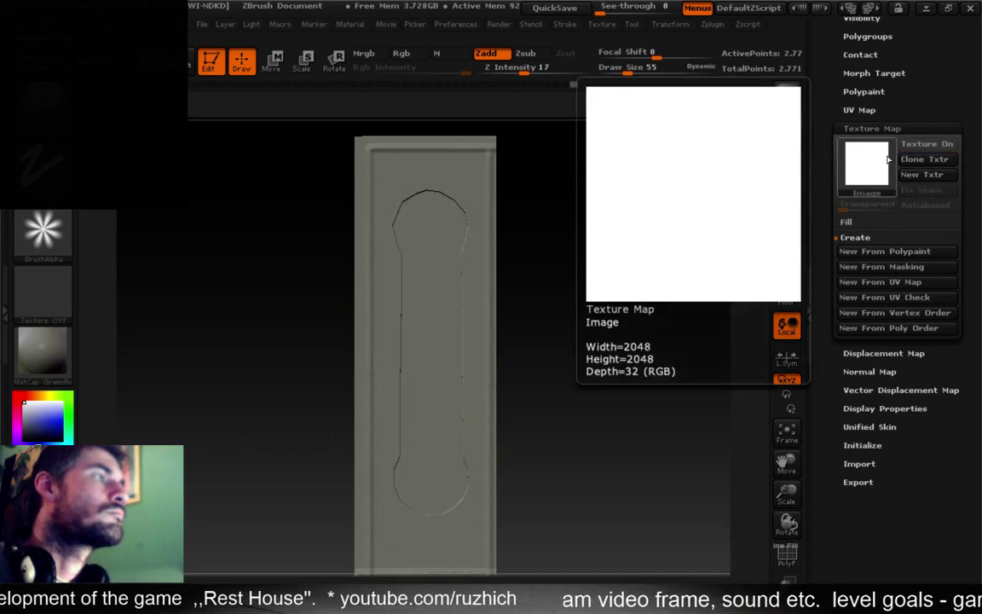
pyautogui.click(888, 159)
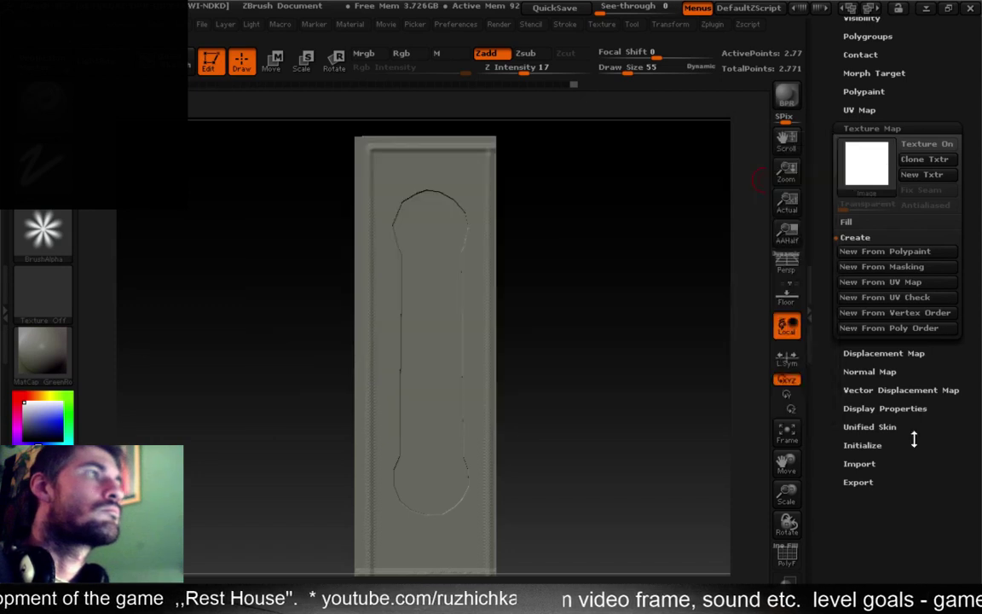
pyautogui.scroll(1, 937, 471)
pyautogui.moveTo(597, 392)
pyautogui.mouseDown()
pyautogui.moveTo(545, 358)
pyautogui.moveTo(615, 389)
pyautogui.mouseUp()
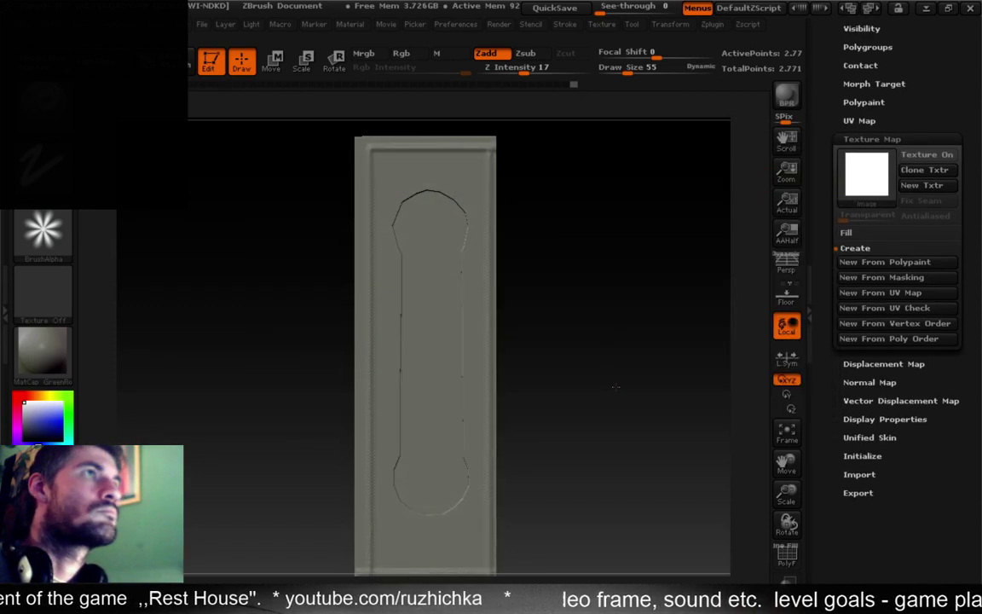
# Try to create a normal map from the door mesh at its highest subdivision level
pyautogui.click(875, 382)
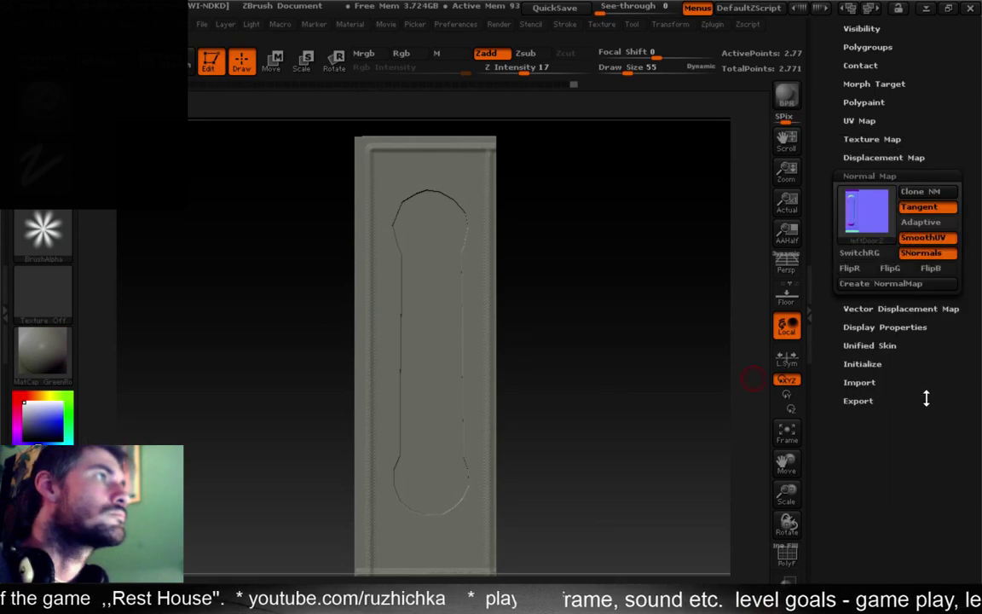
pyautogui.scroll(2, 929, 426)
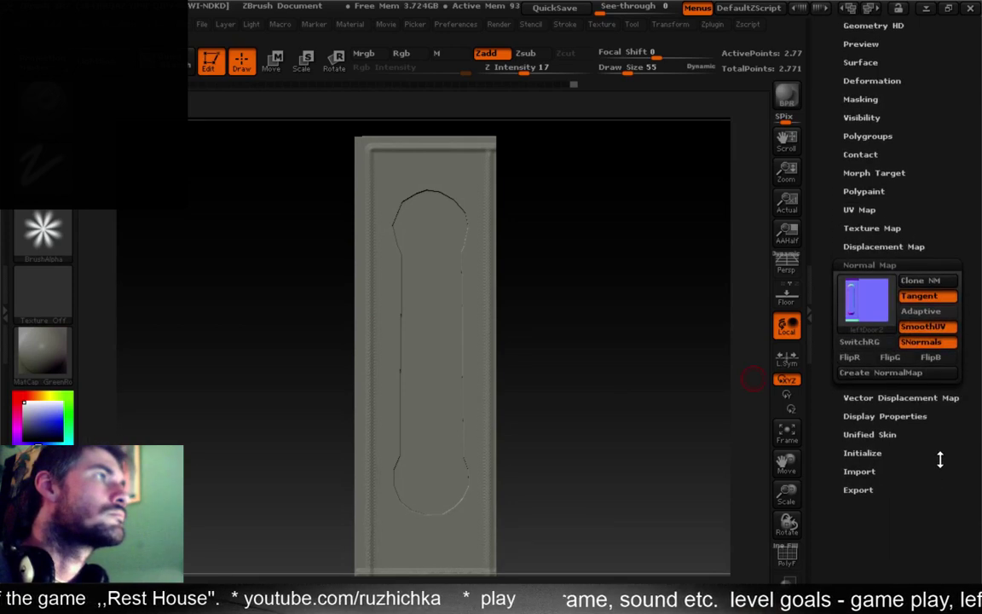
pyautogui.click(899, 373)
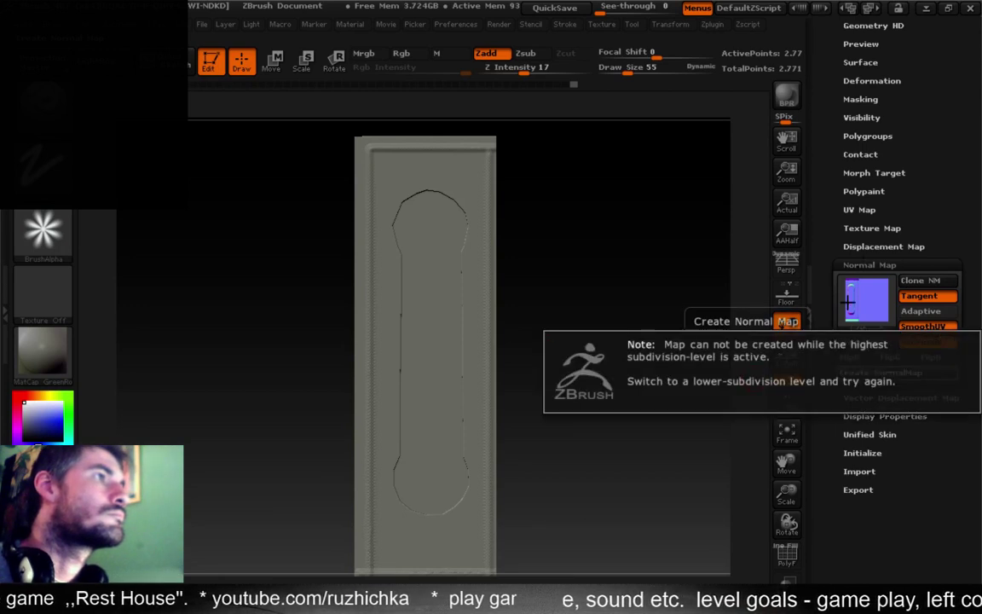
# Set the door mesh's subdivision level to 1
pyautogui.moveTo(941, 149); pyautogui.dragTo(960, 270)
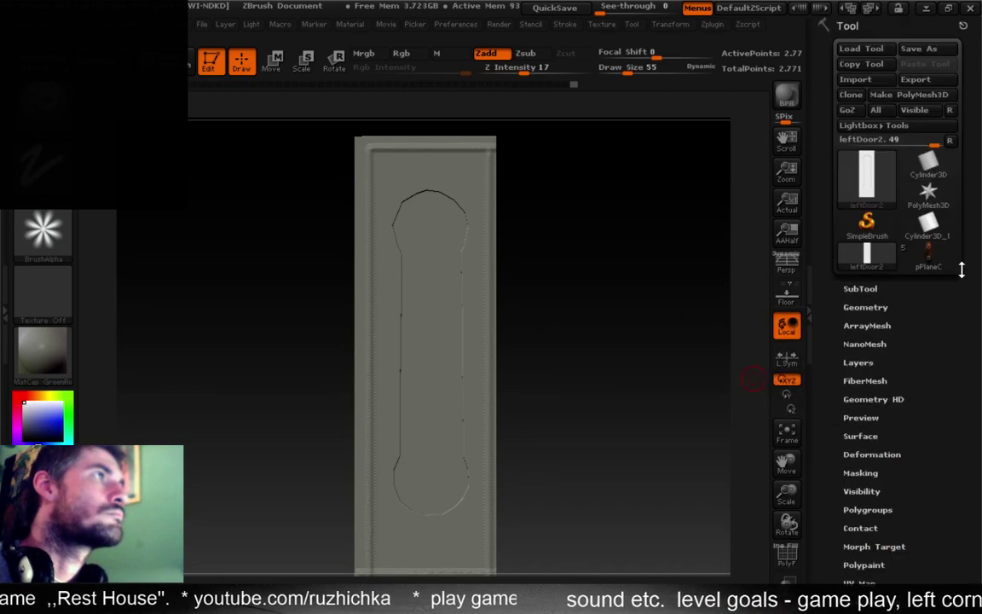
pyautogui.click(866, 307)
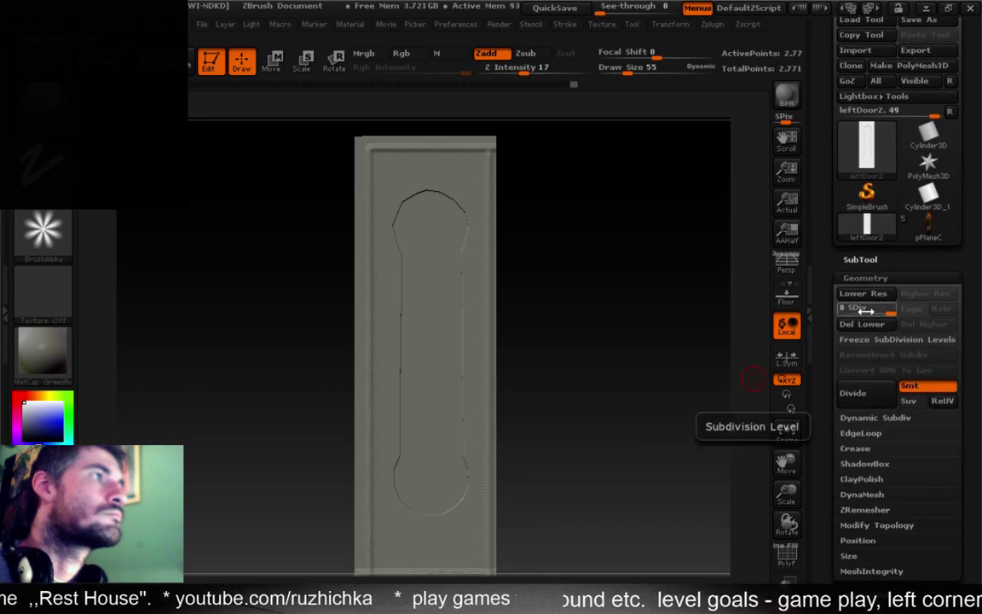
pyautogui.moveTo(863, 311); pyautogui.dragTo(837, 313)
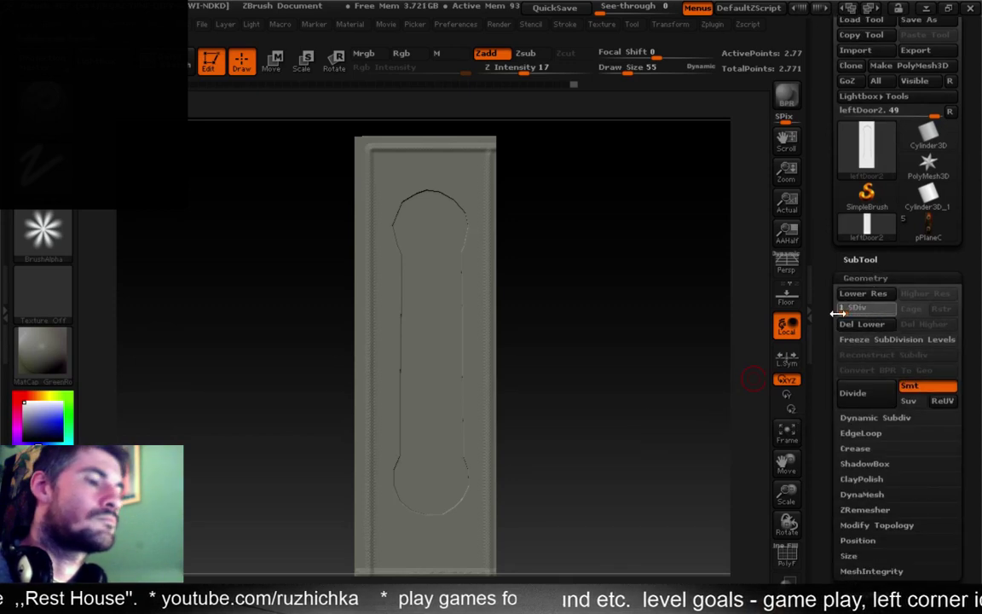
pyautogui.click(873, 278)
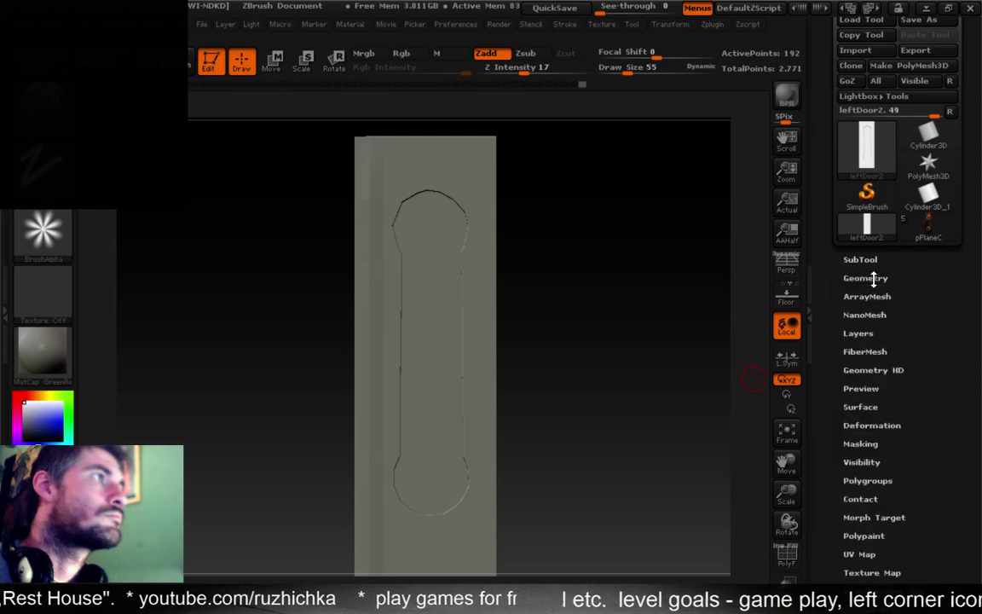
pyautogui.scroll(-3, 916, 357)
pyautogui.click(873, 423)
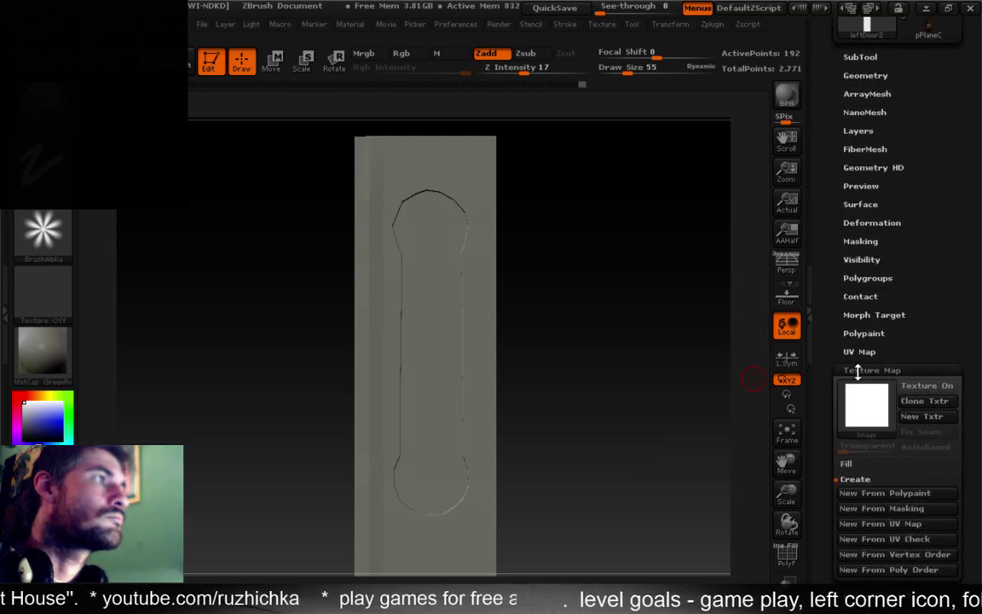
pyautogui.click(861, 370)
# Switch to Maya and reposition the Hypershade window so the door material's shading network is fully accessible
pyautogui.click(931, 8)
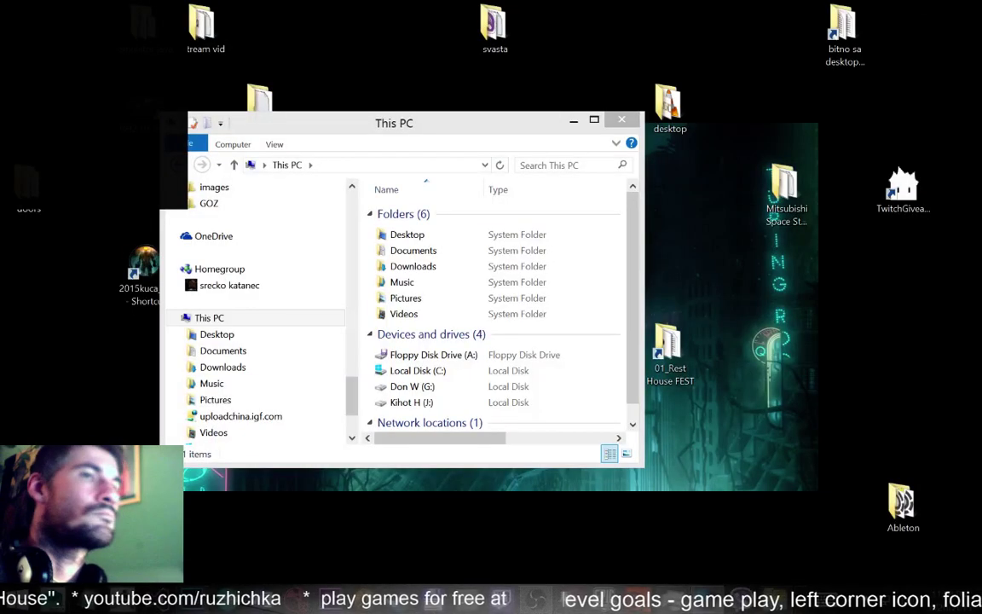
pyautogui.hotkey('alt', 'Tab')
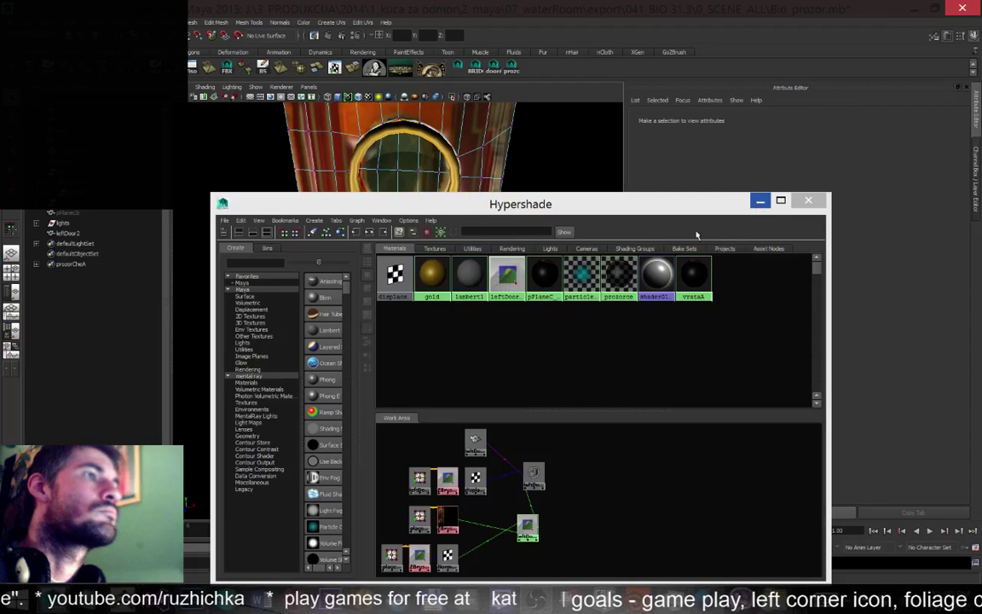
pyautogui.moveTo(660, 211); pyautogui.dragTo(548, 96)
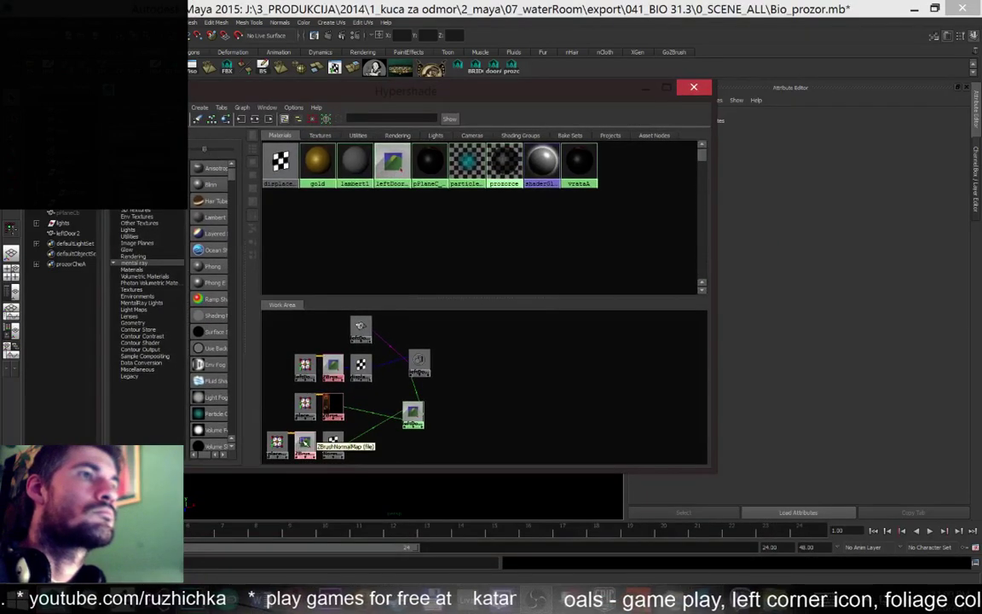
# Copy the image file path from the ZBrushNormalMap file texture node and minimize the Hypershade window
pyautogui.click(305, 444)
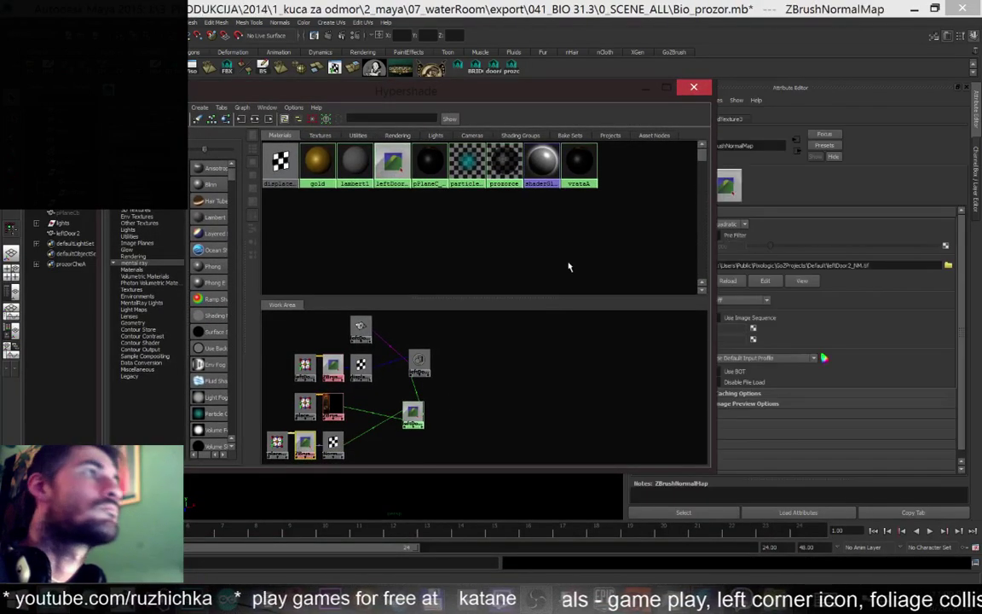
pyautogui.click(645, 90)
pyautogui.moveTo(881, 265); pyautogui.dragTo(616, 229)
pyautogui.hotkey('ctrl', 'c')
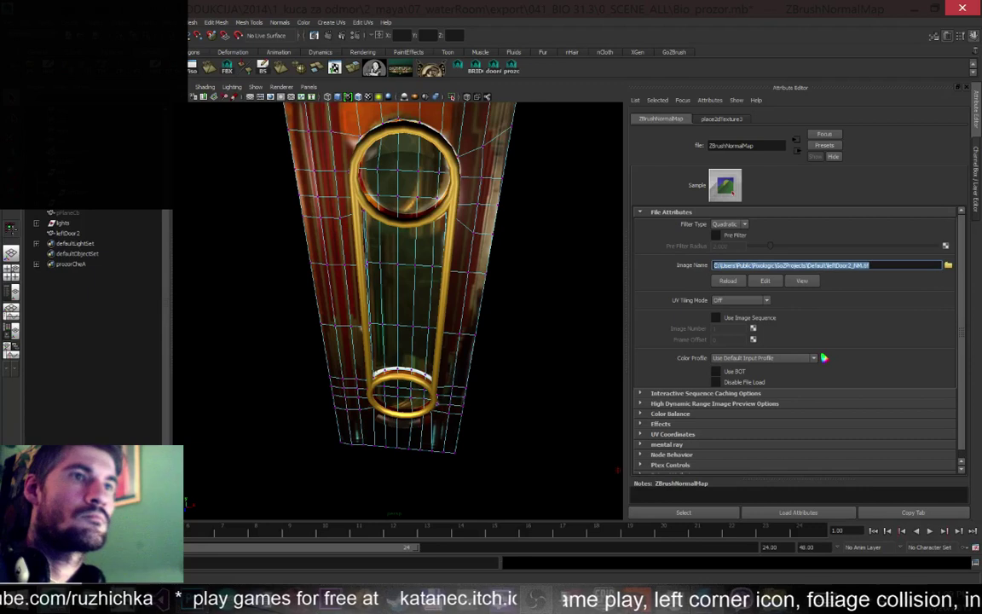
# Switch to Photoshop and cancel the pending free transform on Group 1 in the door texture document
pyautogui.hotkey('alt', 'Tab')
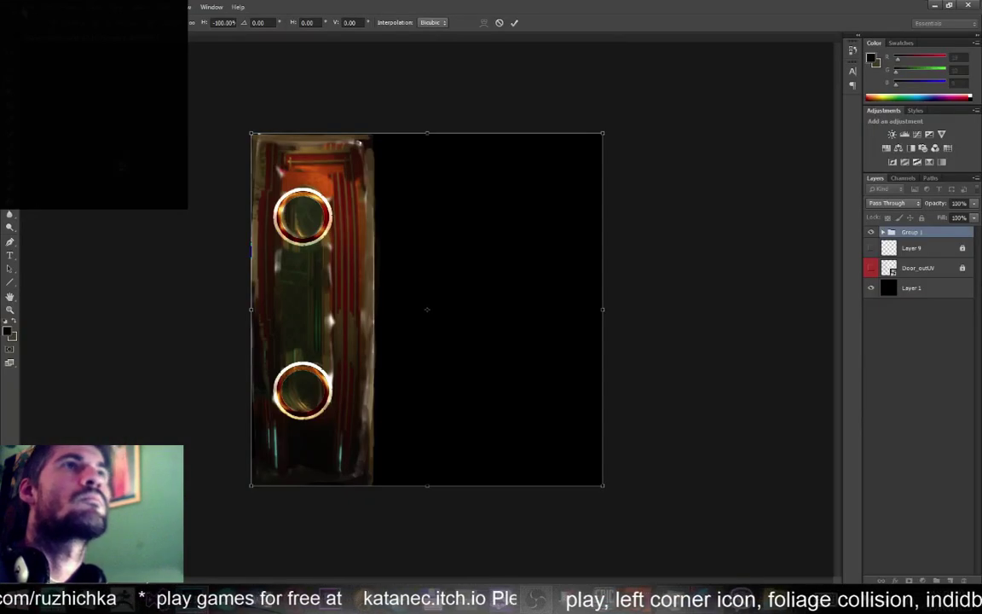
pyautogui.hotkey('alt', 'f')
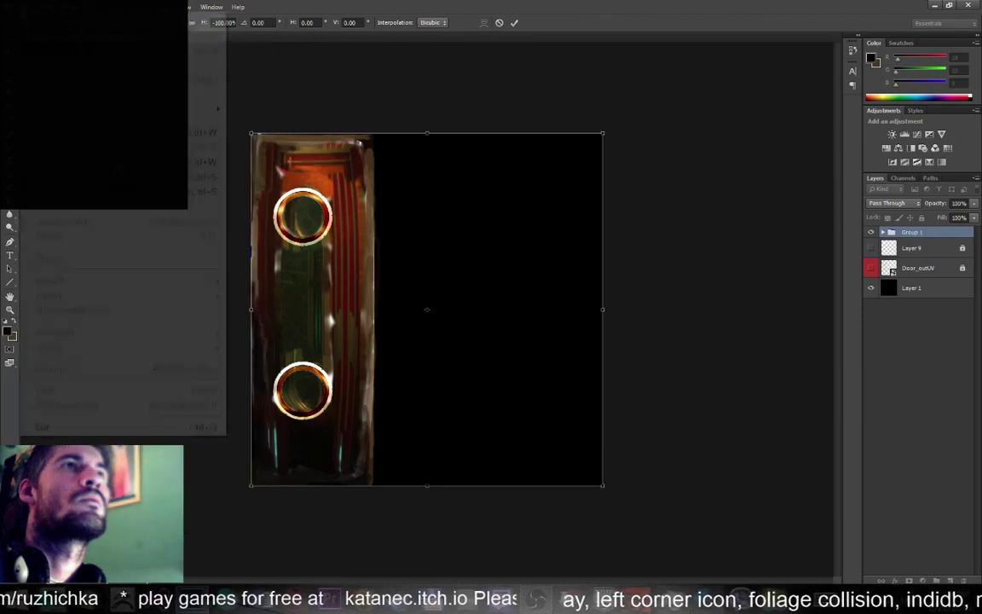
pyautogui.click(501, 23)
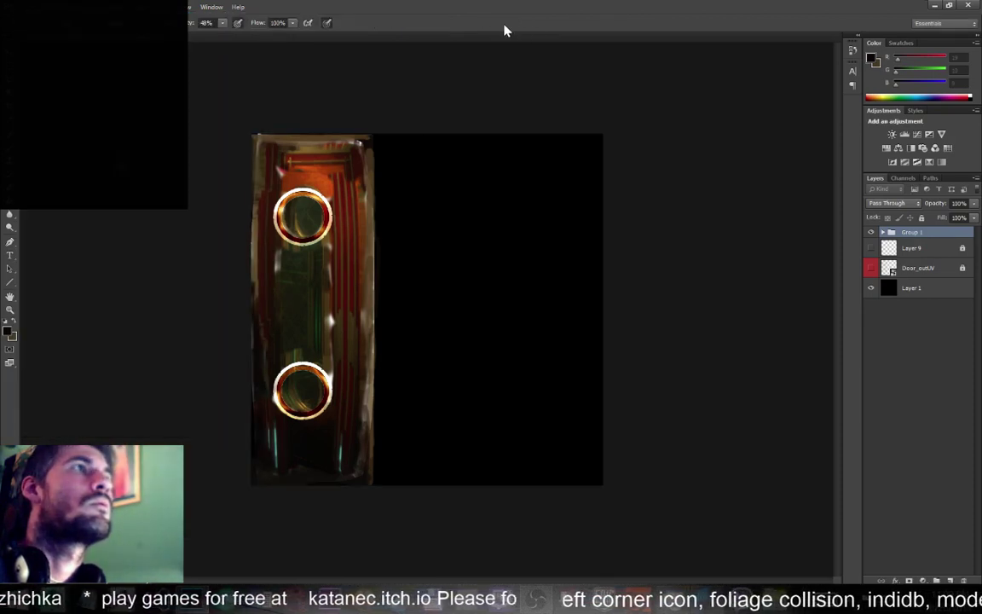
pyautogui.click(502, 23)
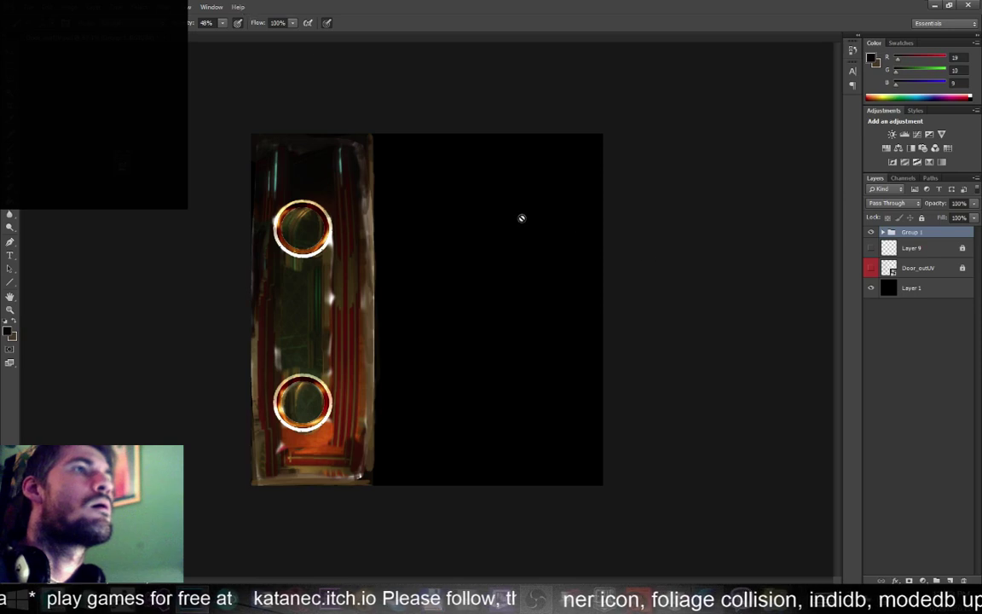
# Bring up the file-open dialog and try to open leftDoor2_NM.tif through its copied path
pyautogui.click(31, 6)
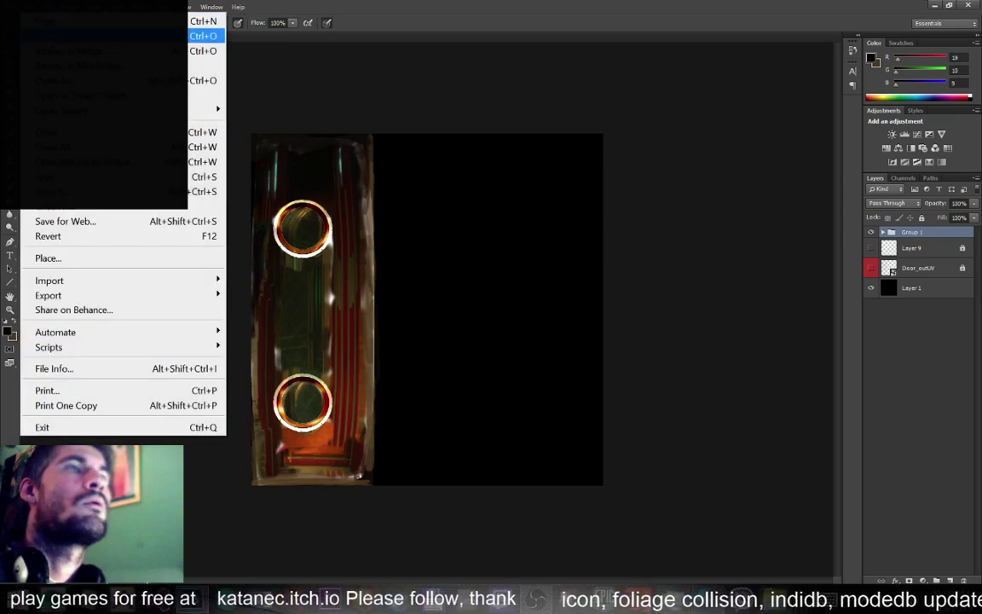
pyautogui.click(47, 35)
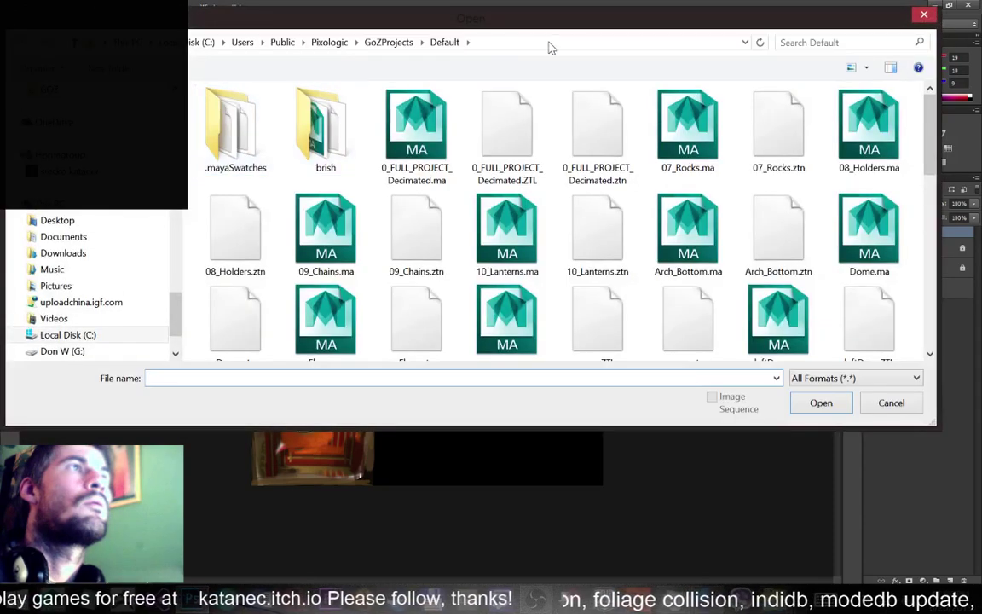
pyautogui.click(552, 43)
pyautogui.hotkey('ctrl', 'v')
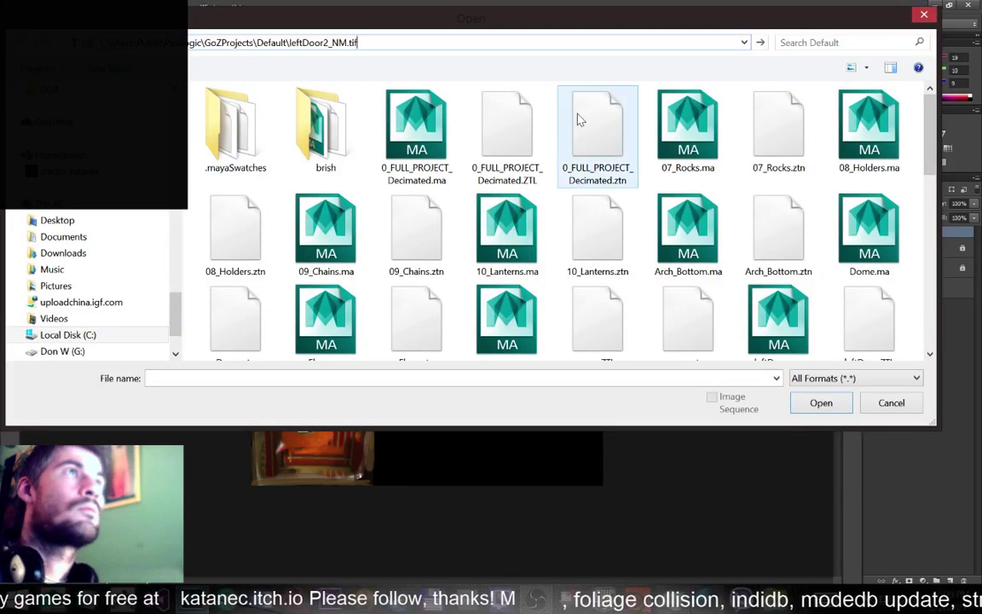
pyautogui.click(808, 404)
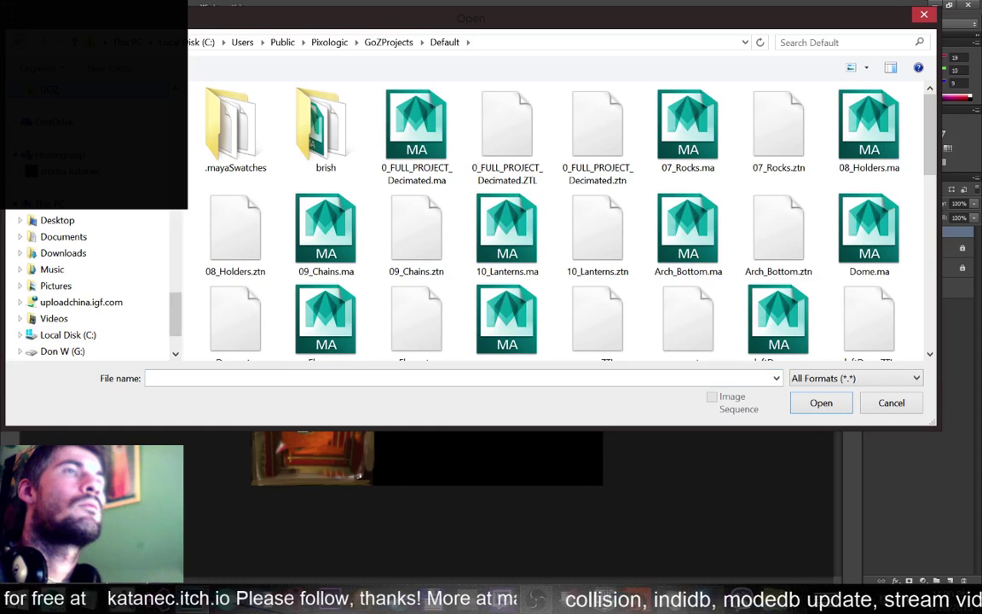
pyautogui.click(484, 42)
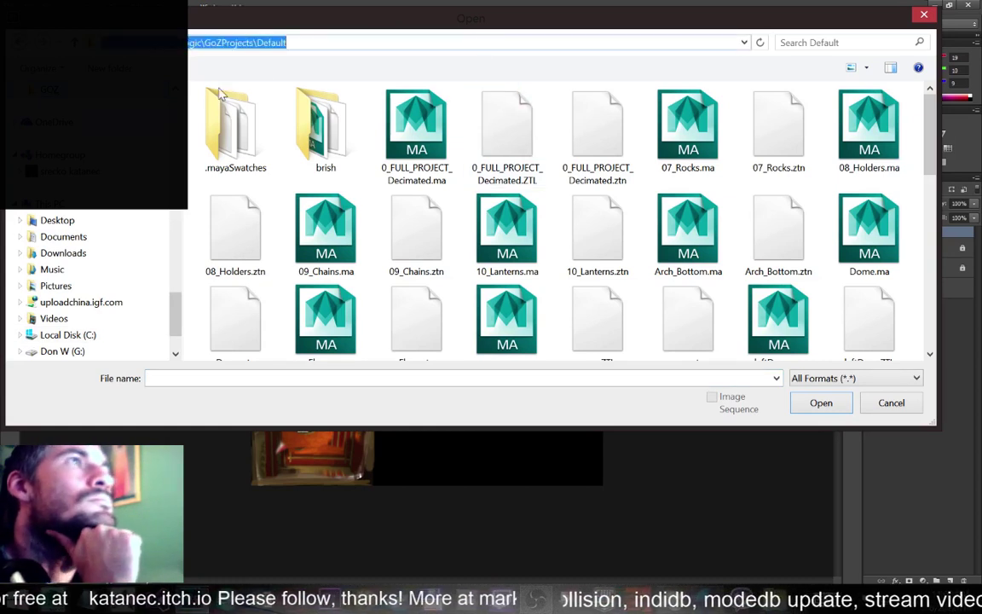
pyautogui.press('Escape')
# Open the door's displacement map leftDoor2_DM.tif from the GoZProjects Default folder
pyautogui.moveTo(932, 136); pyautogui.dragTo(931, 181)
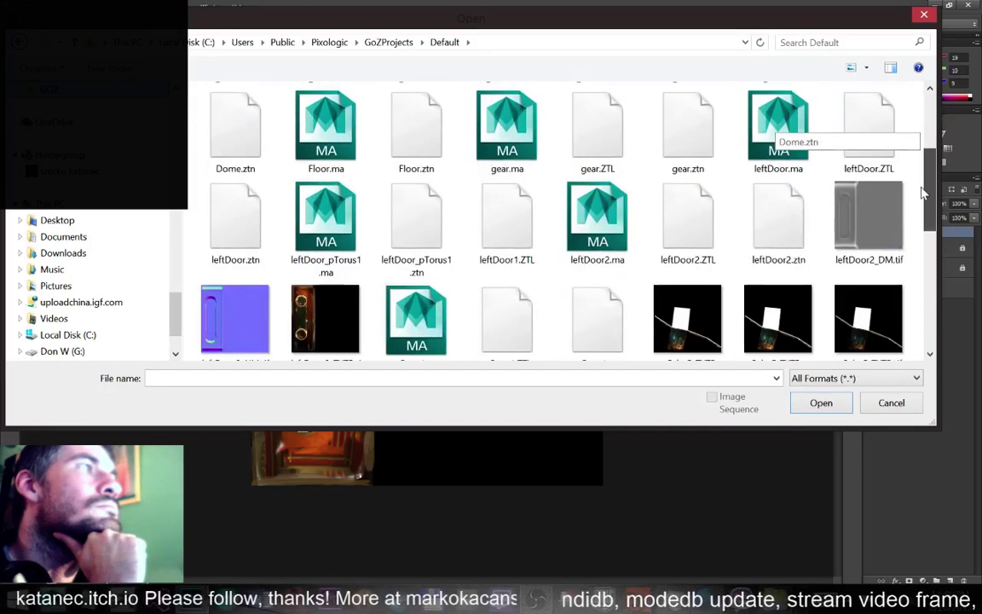
pyautogui.click(871, 223)
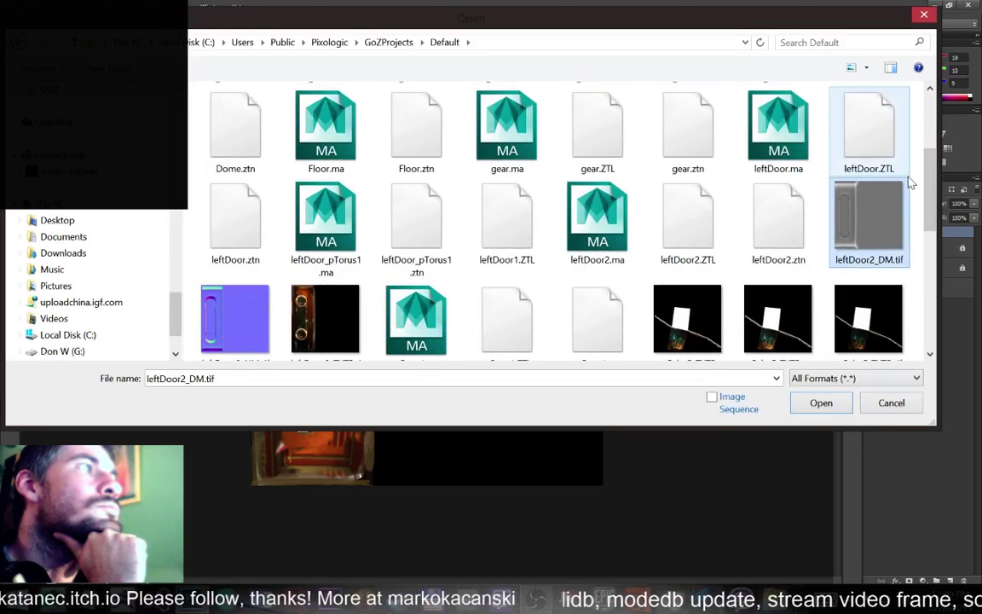
pyautogui.scroll(-1, 887, 209)
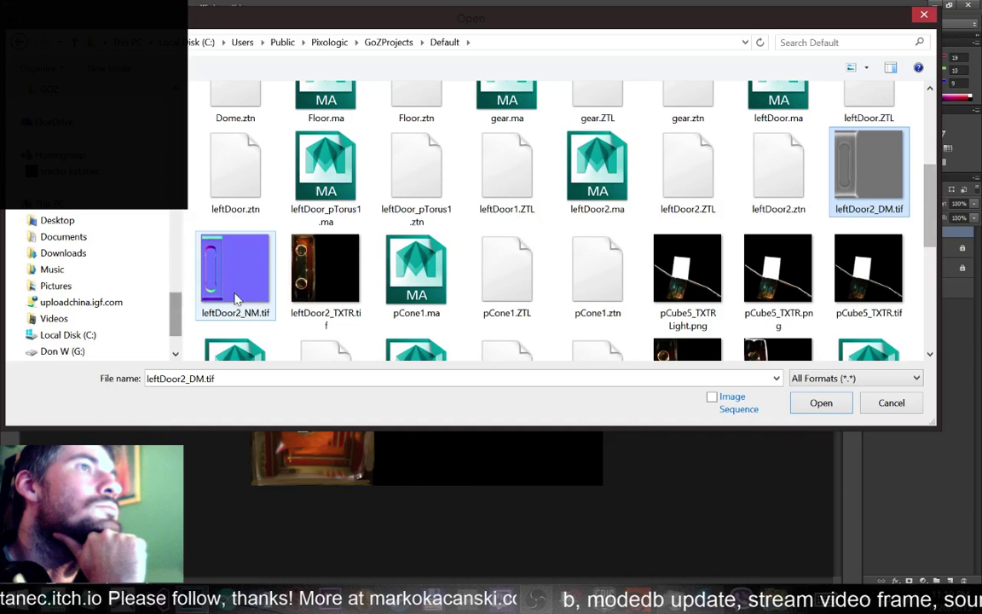
pyautogui.click(241, 295)
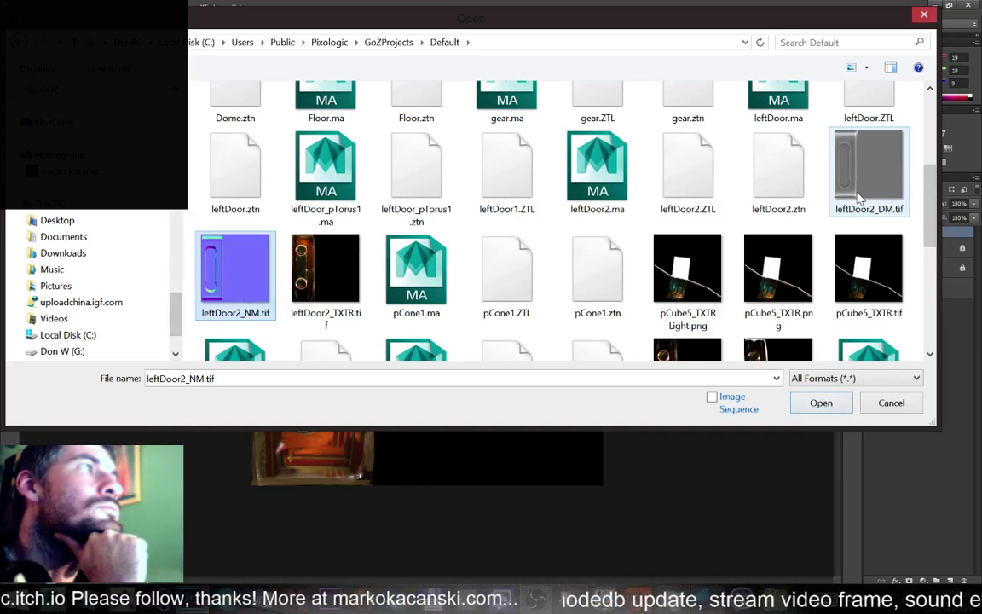
pyautogui.click(859, 198)
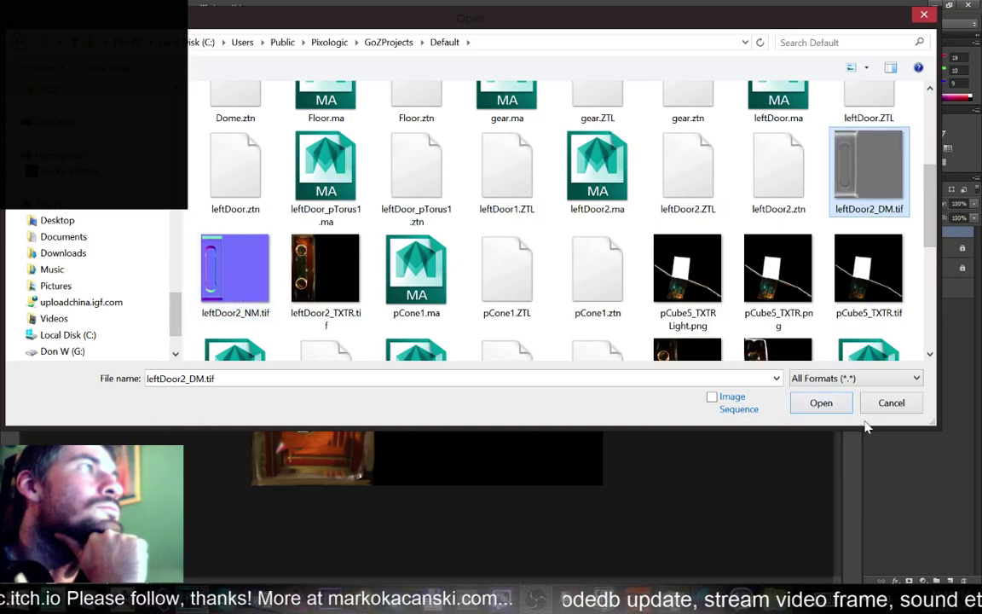
pyautogui.click(820, 403)
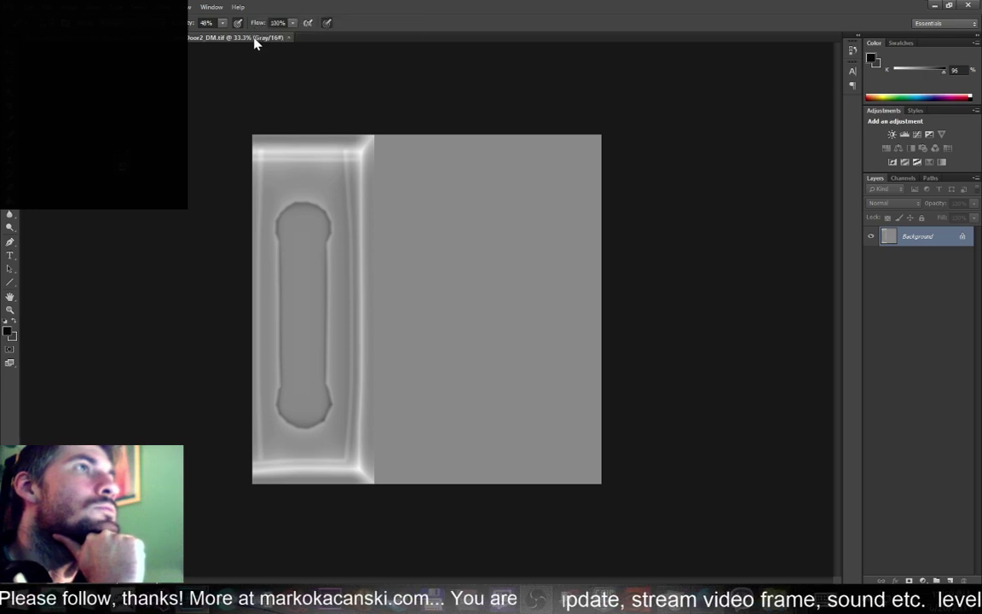
# Copy the displacement map into the door texture document as a new layer, accepting the bit-depth difference, and close the source file
pyautogui.moveTo(254, 43); pyautogui.dragTo(362, 148)
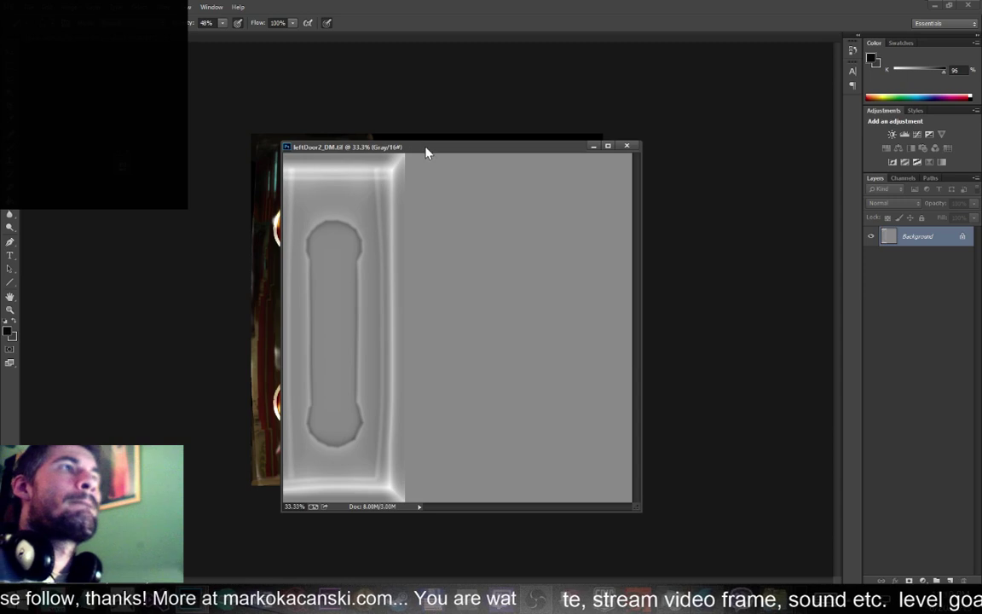
pyautogui.moveTo(428, 151); pyautogui.dragTo(545, 183)
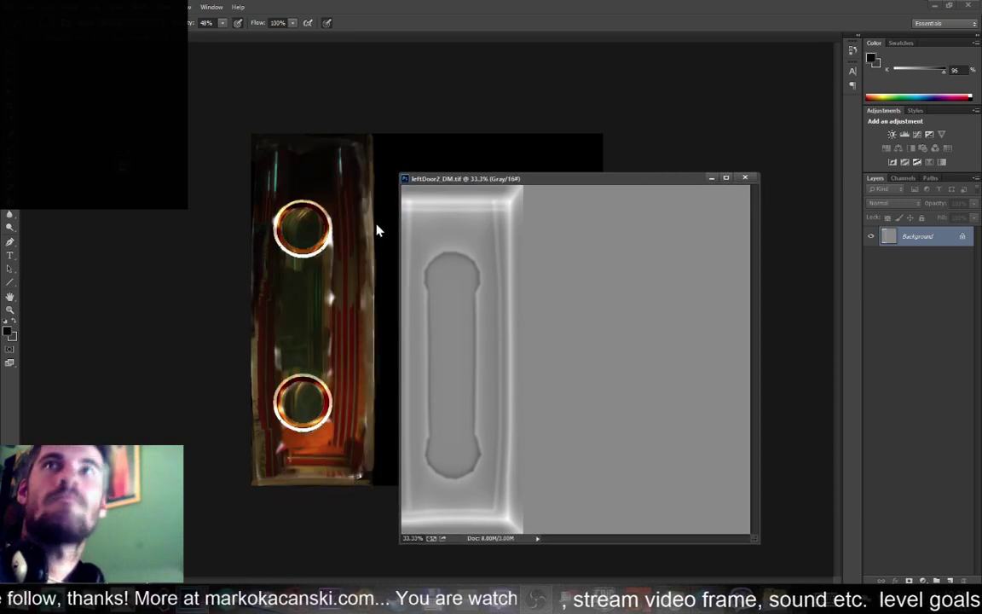
pyautogui.press('v')
pyautogui.moveTo(418, 249); pyautogui.dragTo(342, 221)
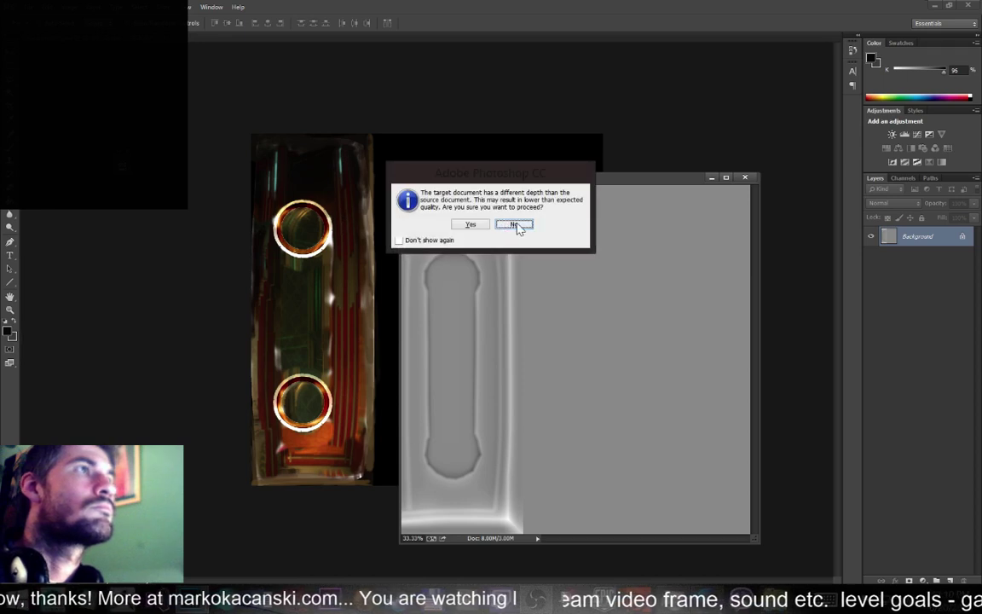
pyautogui.click(472, 224)
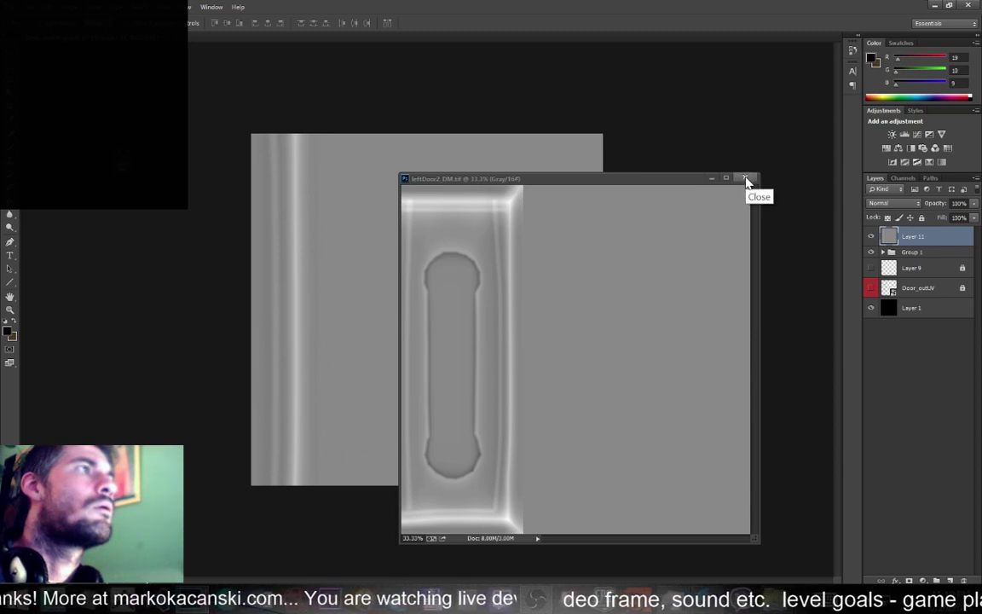
pyautogui.click(746, 180)
# Scale the displacement map layer down to about 49.85% so it fits the canvas exactly
pyautogui.hotkey('ctrl', '-')
pyautogui.hotkey('ctrl', '-')
pyautogui.hotkey('ctrl', '-')
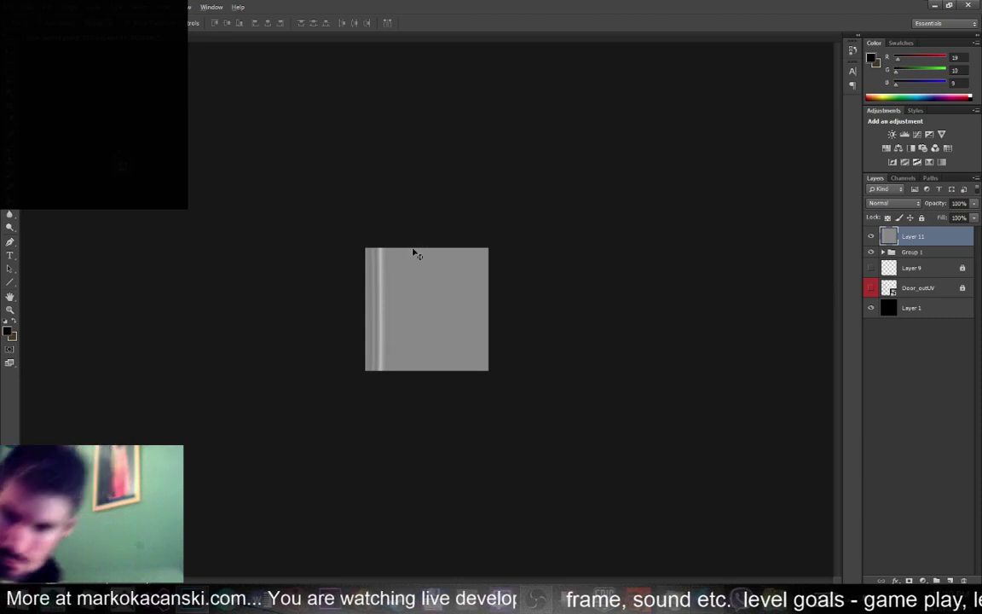
pyautogui.hotkey('ctrl', 't')
pyautogui.keyDown('shift'); pyautogui.moveTo(329, 219); pyautogui.dragTo(392, 275); pyautogui.keyUp('shift')
pyautogui.keyDown('shift'); pyautogui.moveTo(462, 345); pyautogui.dragTo(480, 377); pyautogui.keyUp('shift')
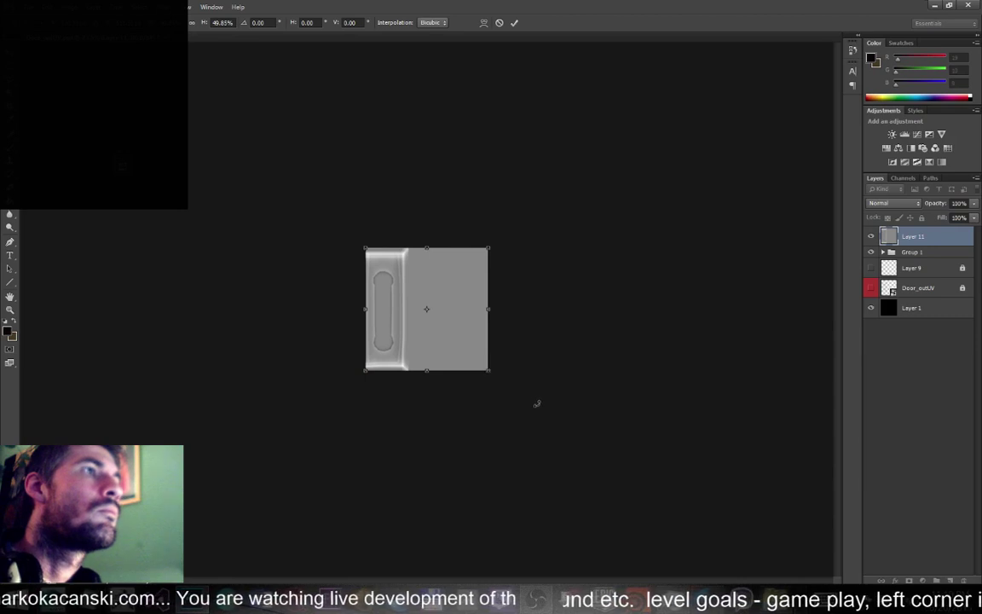
pyautogui.press('Return')
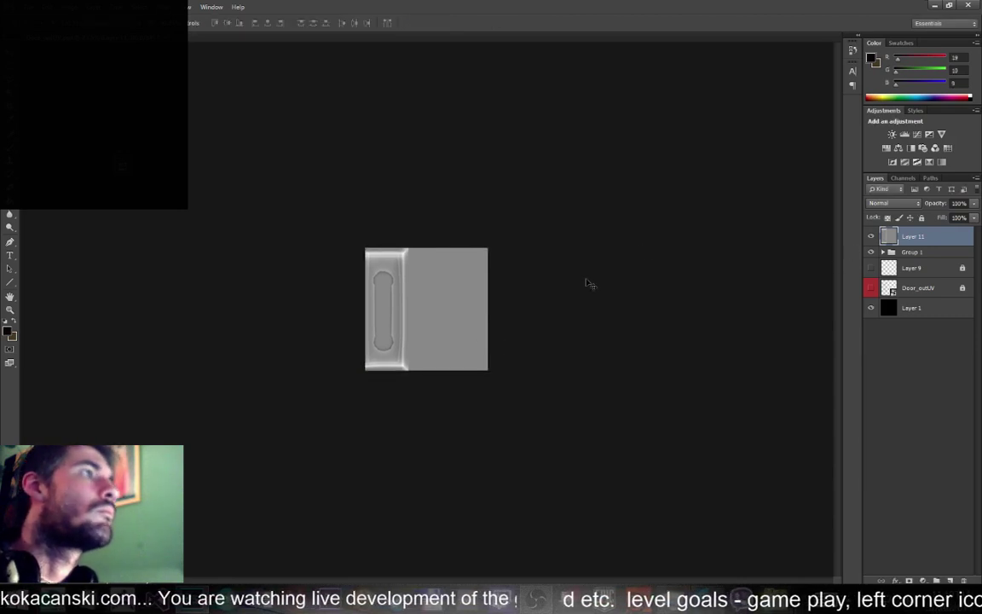
# Clear the plain grey area beside the door panel on the displacement map layer and remove the selection
pyautogui.hotkey('ctrl', '+')
pyautogui.hotkey('ctrl', '+')
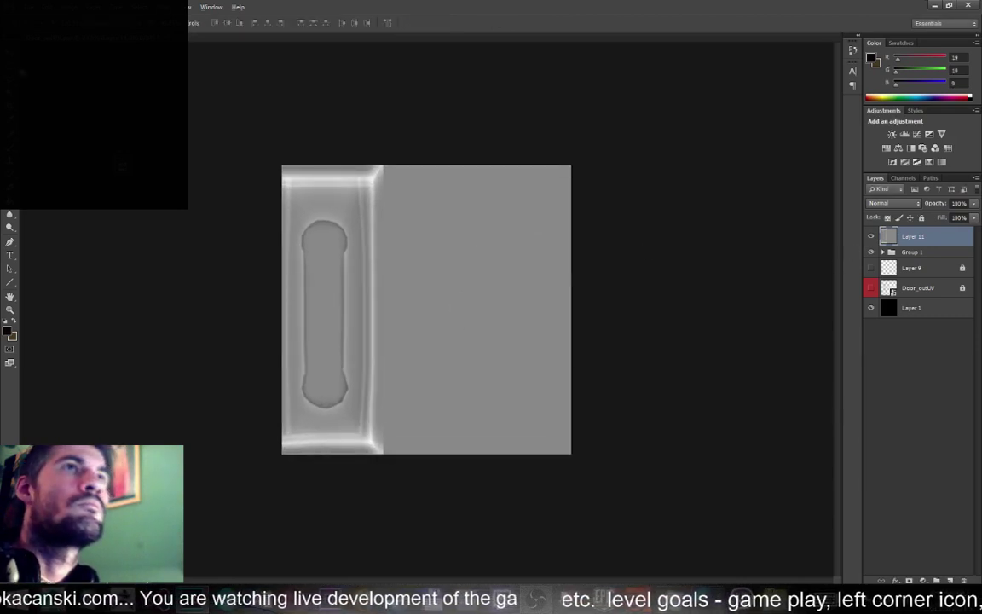
pyautogui.press('m')
pyautogui.moveTo(661, 481); pyautogui.dragTo(384, 136)
pyautogui.hotkey('alt', 'BackSpace')
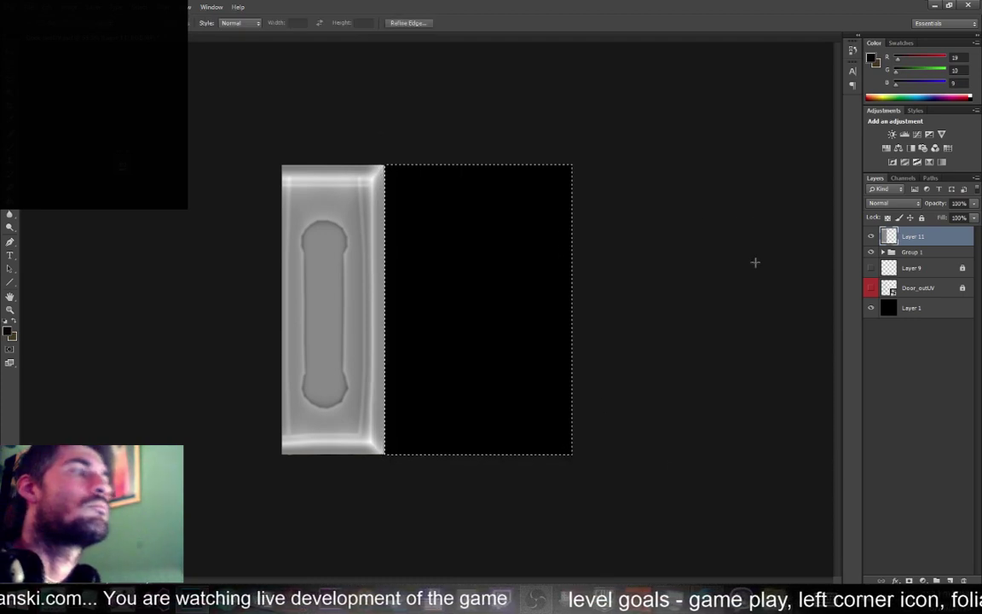
pyautogui.hotkey('ctrl', 'd')
# Compare the displacement map layer with the painted door texture by toggling its visibility, leaving the layer hidden
pyautogui.click(871, 237)
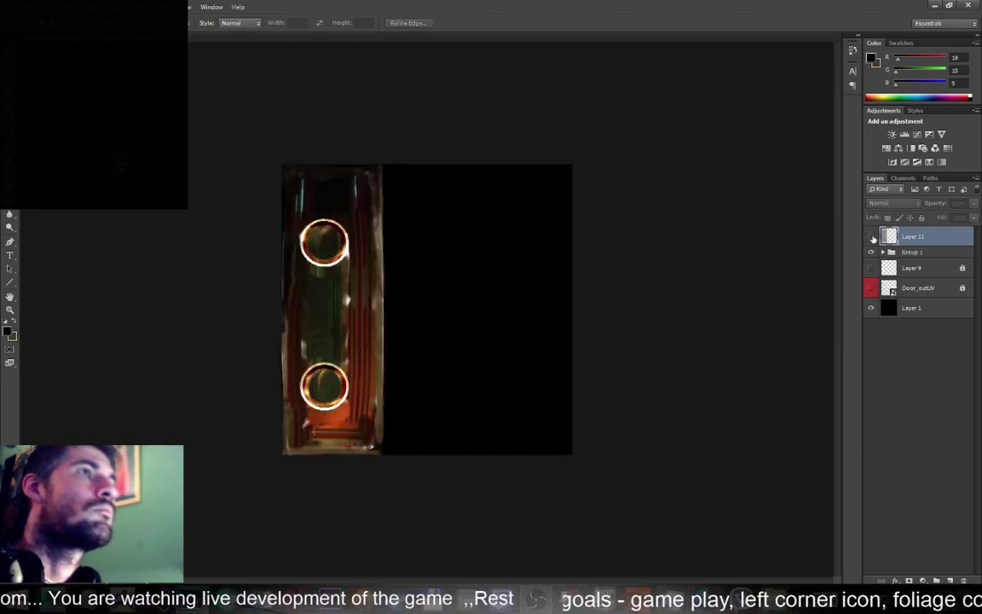
pyautogui.click(871, 237)
pyautogui.click(871, 237)
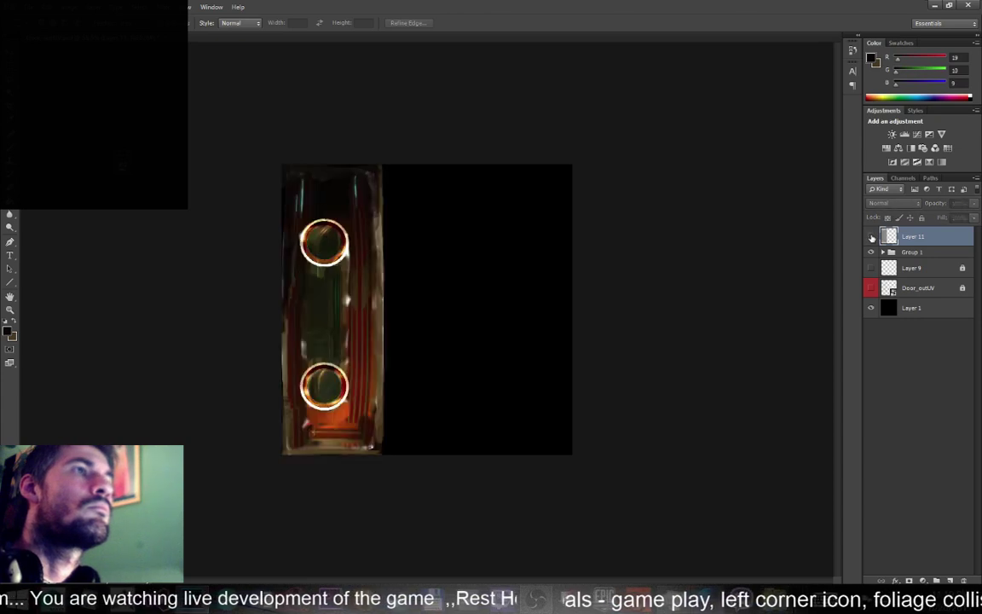
pyautogui.click(872, 237)
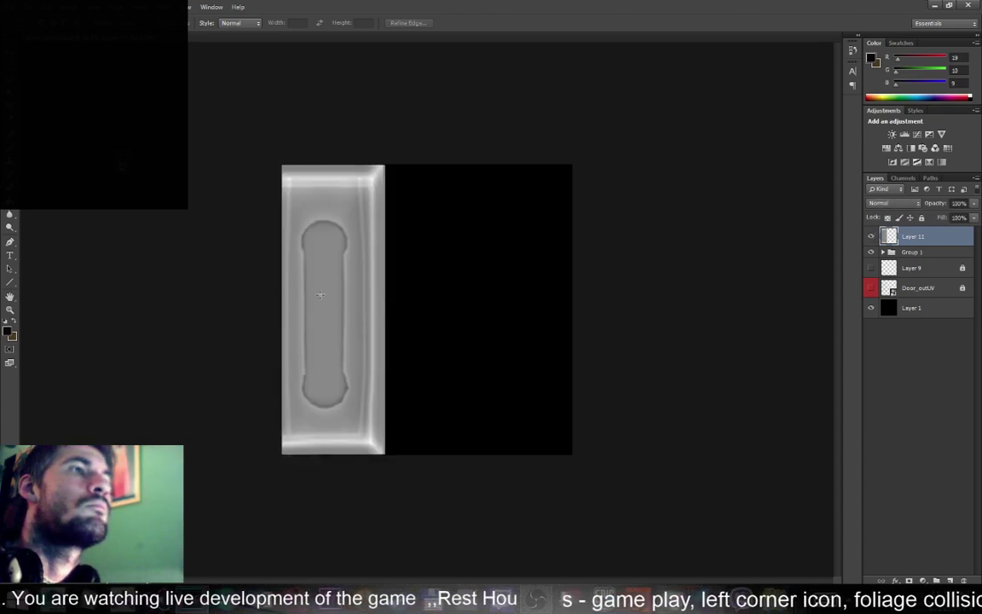
pyautogui.keyDown('alt'); pyautogui.scroll(4, 319, 294); pyautogui.keyUp('alt')
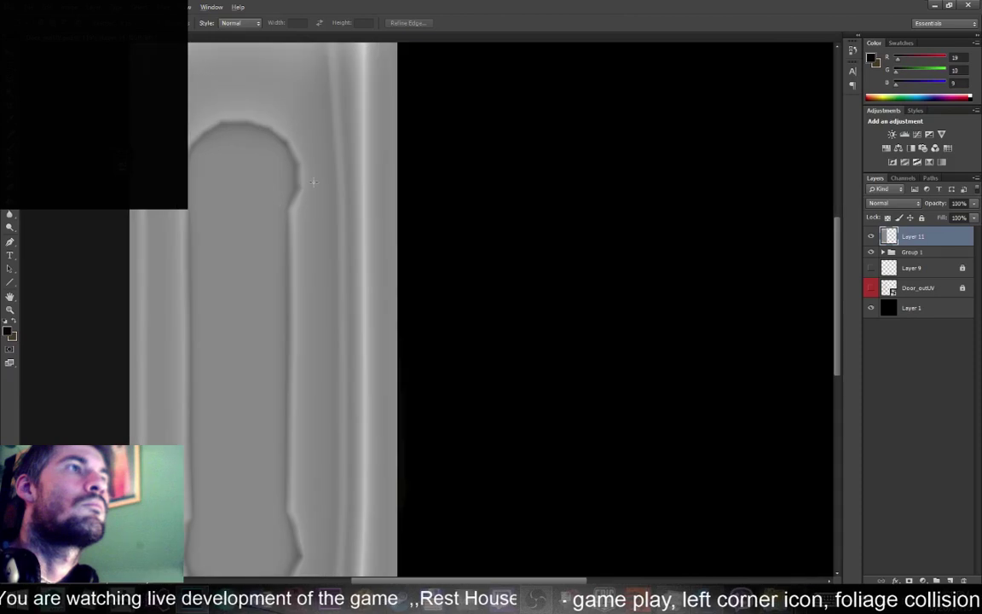
pyautogui.keyDown('alt'); pyautogui.scroll(-2, 316, 180); pyautogui.keyUp('alt')
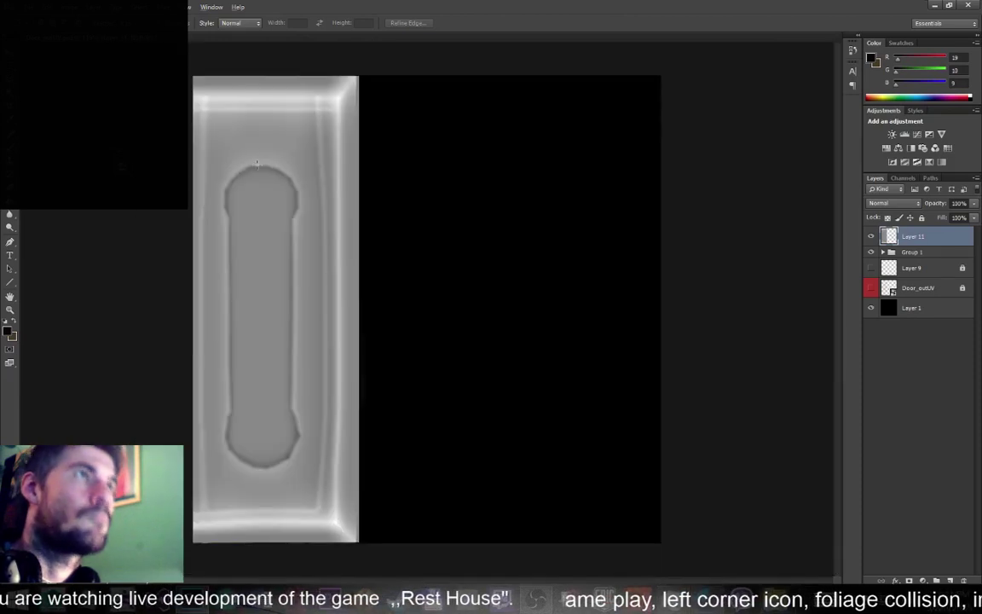
pyautogui.keyDown('alt'); pyautogui.scroll(4, 257, 165); pyautogui.keyUp('alt')
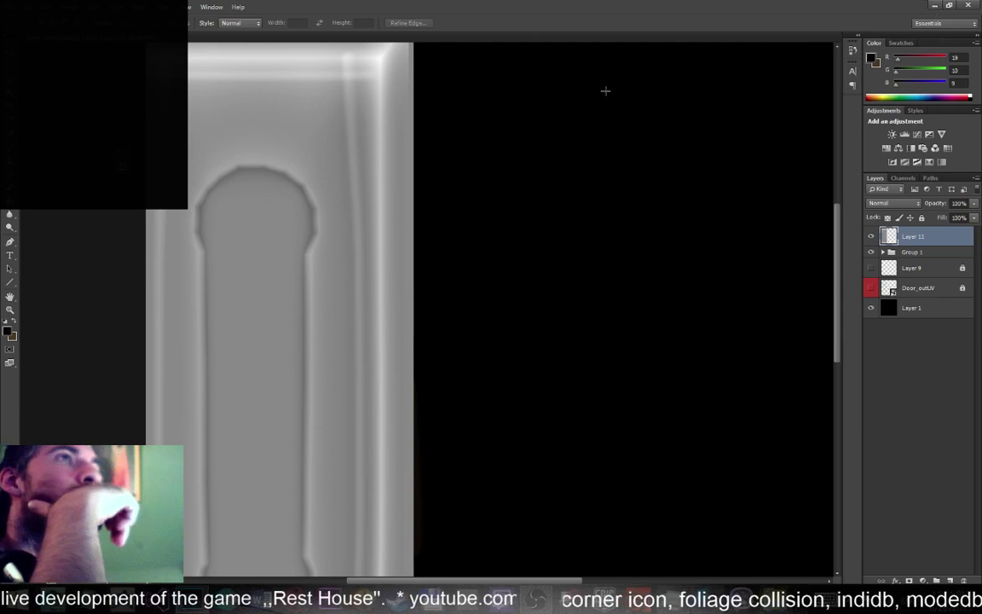
pyautogui.click(872, 237)
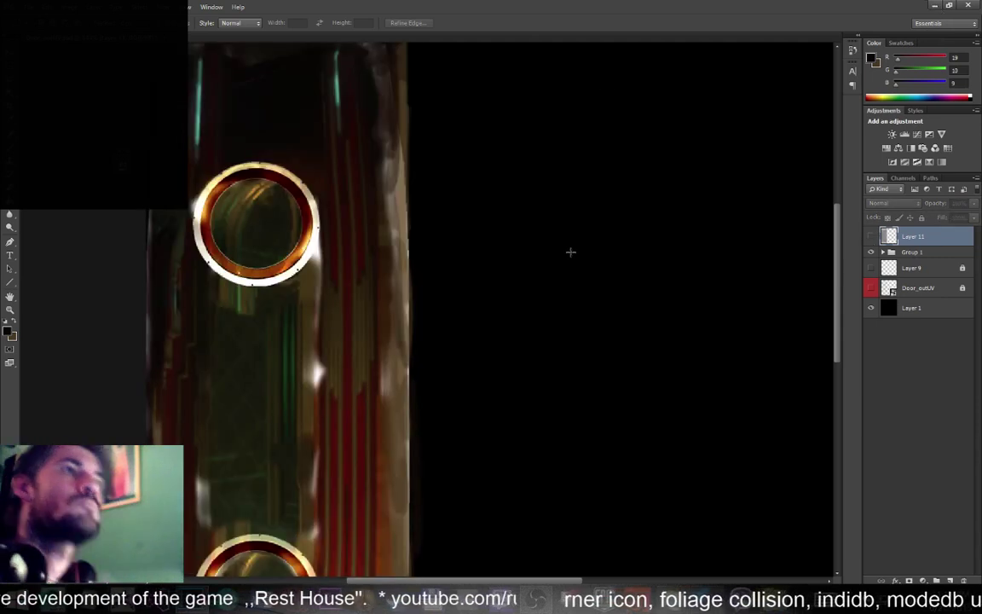
# Switch to Maya and examine the gold mouldings against the painted door texture from several angles
pyautogui.click(929, 6)
pyautogui.keyDown('alt'); pyautogui.moveTo(522, 269); pyautogui.dragTo(525, 202); pyautogui.keyUp('alt')
pyautogui.keyDown('alt'); pyautogui.moveTo(521, 222); pyautogui.dragTo(523, 269, button='right'); pyautogui.keyUp('alt')
pyautogui.keyDown('alt'); pyautogui.moveTo(524, 270); pyautogui.dragTo(467, 337); pyautogui.keyUp('alt')
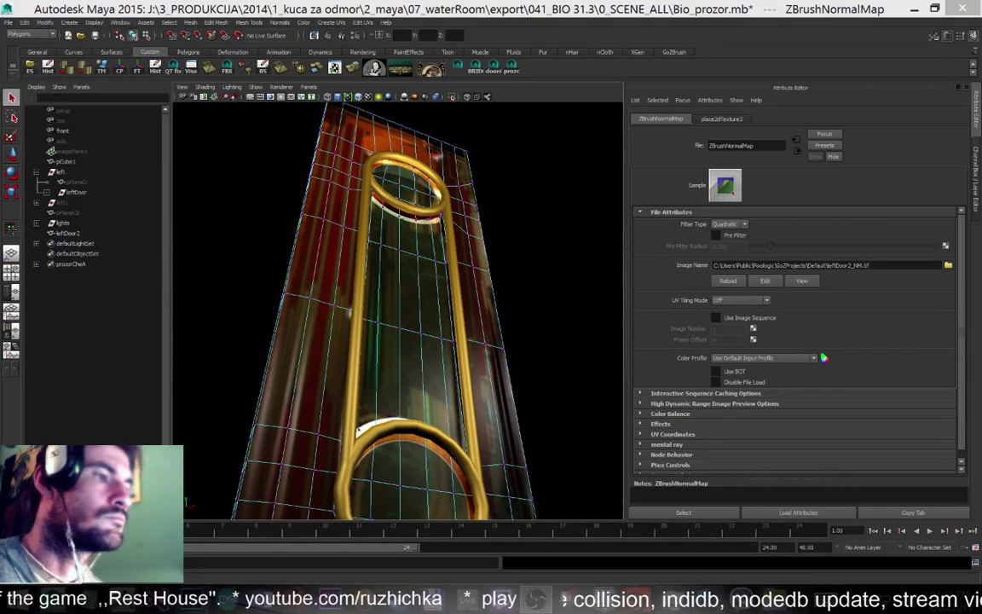
pyautogui.keyDown('alt'); pyautogui.moveTo(512, 224); pyautogui.dragTo(478, 294); pyautogui.keyUp('alt')
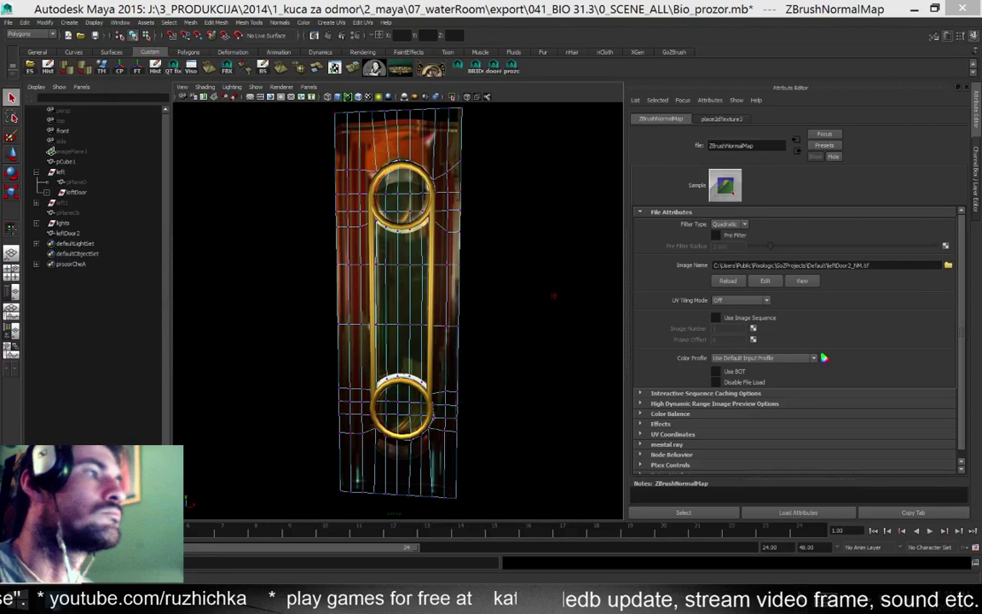
# Switch to Photoshop, show the displacement map layer and examine the inset outline down to the door's lower edge
pyautogui.hotkey('alt', 'Tab')
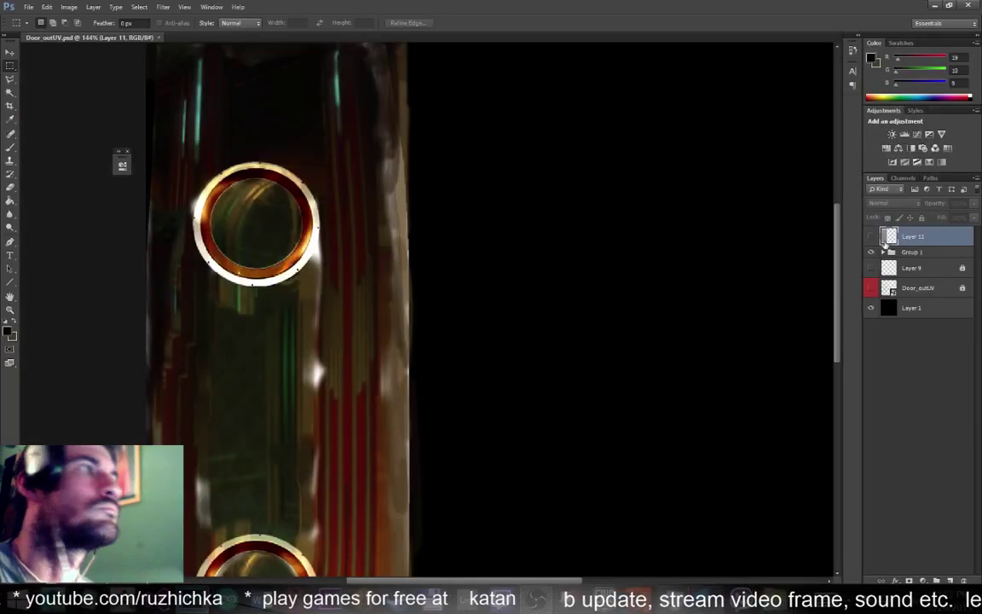
pyautogui.click(870, 237)
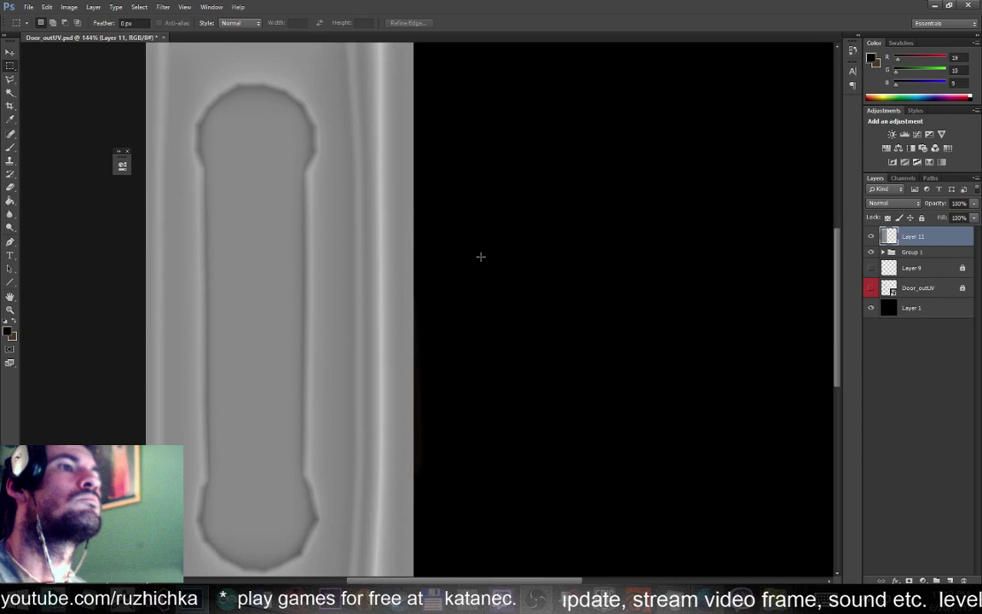
pyautogui.scroll(-3, 480, 257)
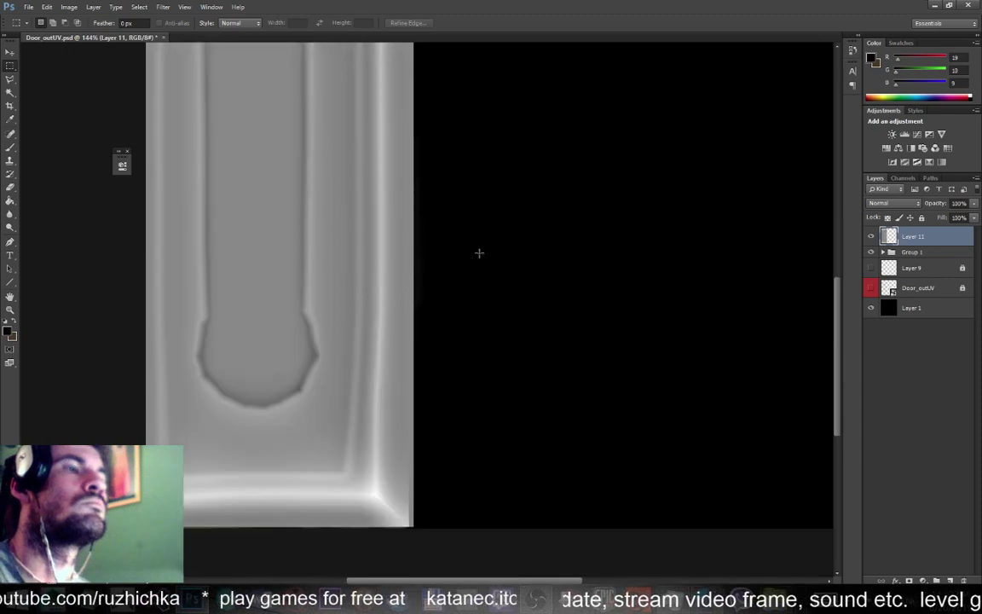
pyautogui.click(934, 5)
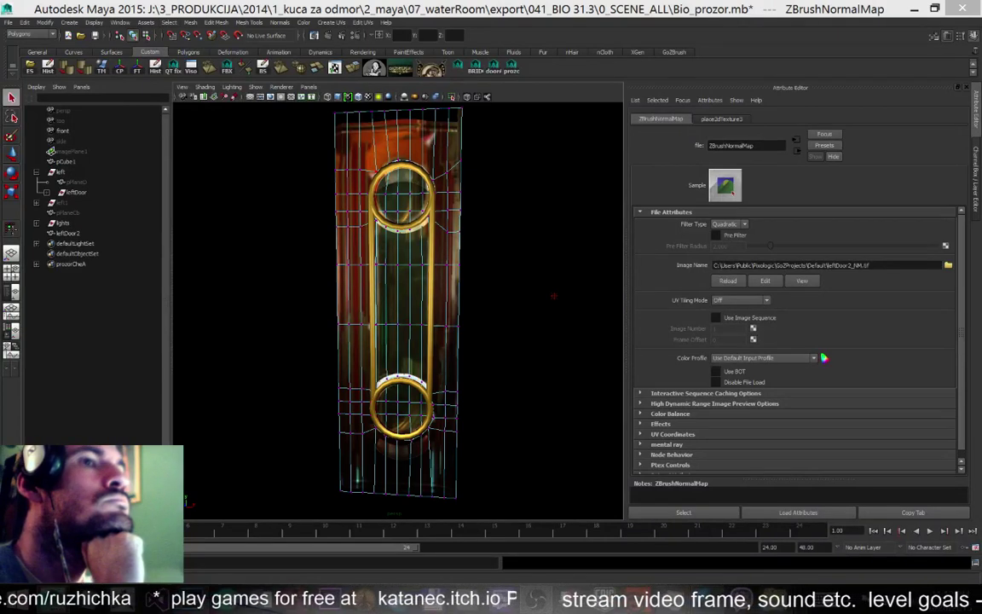
# Switch to Maya, review the door material's node network in Hypershade and clear the node selection
pyautogui.click(149, 594)
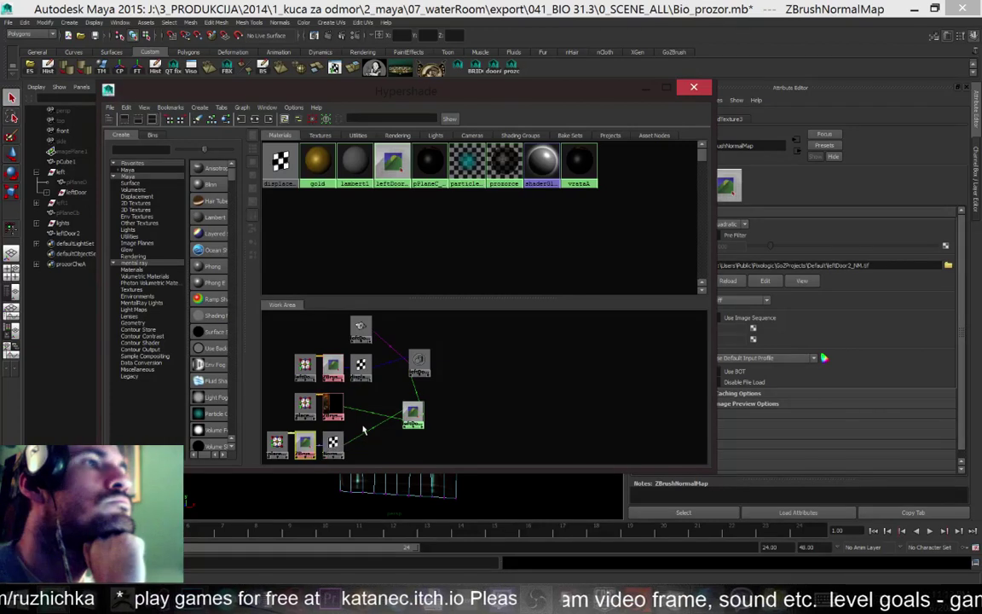
pyautogui.click(387, 451)
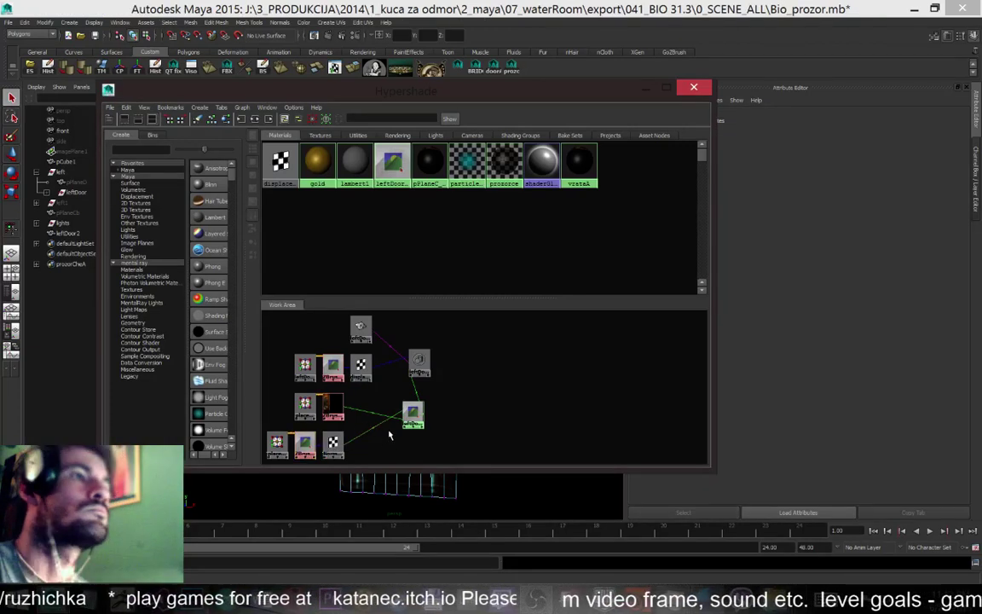
pyautogui.moveTo(443, 91); pyautogui.dragTo(328, 400)
# Examine up close how the gold mouldings line up with the door mesh's edges and vertices
pyautogui.click(532, 392)
pyautogui.keyDown('alt'); pyautogui.moveTo(520, 388); pyautogui.dragTo(517, 323); pyautogui.keyUp('alt')
pyautogui.keyDown('alt'); pyautogui.moveTo(461, 315); pyautogui.dragTo(528, 425, button='right'); pyautogui.keyUp('alt')
pyautogui.keyDown('alt'); pyautogui.moveTo(465, 387); pyautogui.dragTo(469, 431); pyautogui.keyUp('alt')
pyautogui.keyDown('alt'); pyautogui.moveTo(491, 452); pyautogui.dragTo(422, 360, button='right'); pyautogui.keyUp('alt')
pyautogui.keyDown('alt'); pyautogui.moveTo(423, 361); pyautogui.dragTo(381, 278); pyautogui.keyUp('alt')
pyautogui.keyDown('alt'); pyautogui.moveTo(381, 279); pyautogui.dragTo(386, 398, button='right'); pyautogui.keyUp('alt')
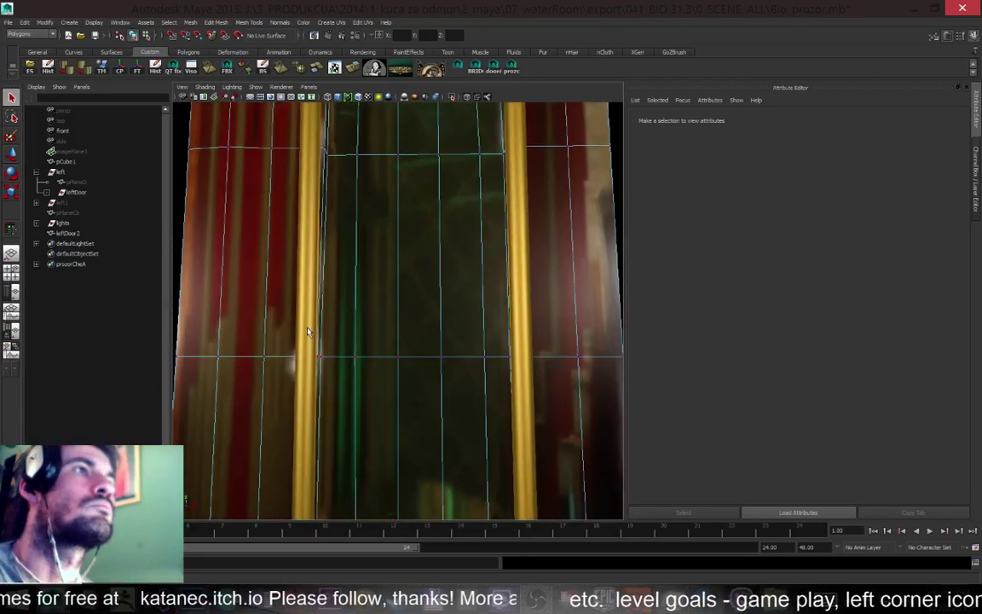
pyautogui.click(315, 348)
pyautogui.press('f')
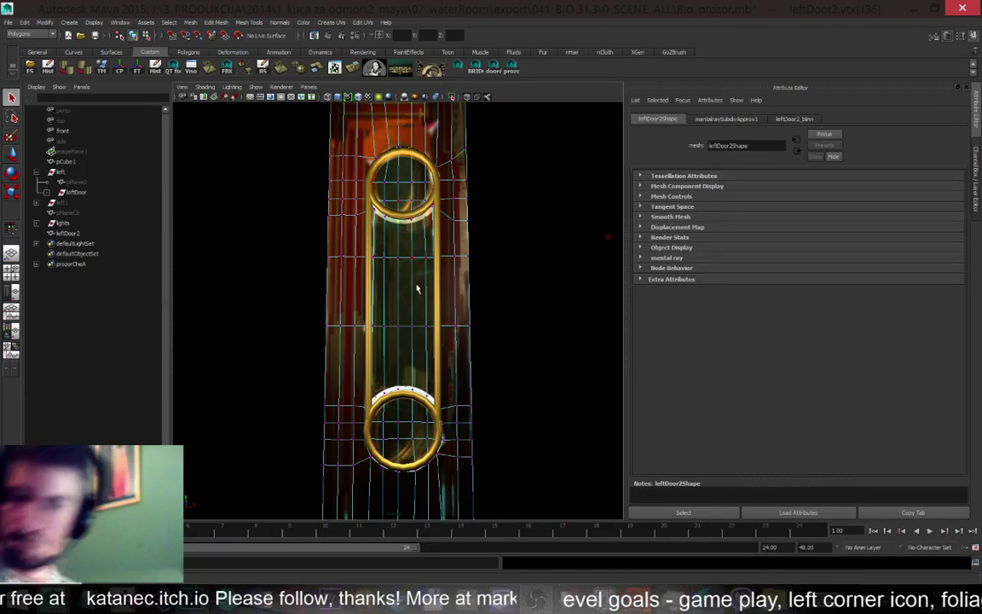
# Toggle the circles layer off and on to compare the mouldings with the painted door texture
pyautogui.click(976, 159)
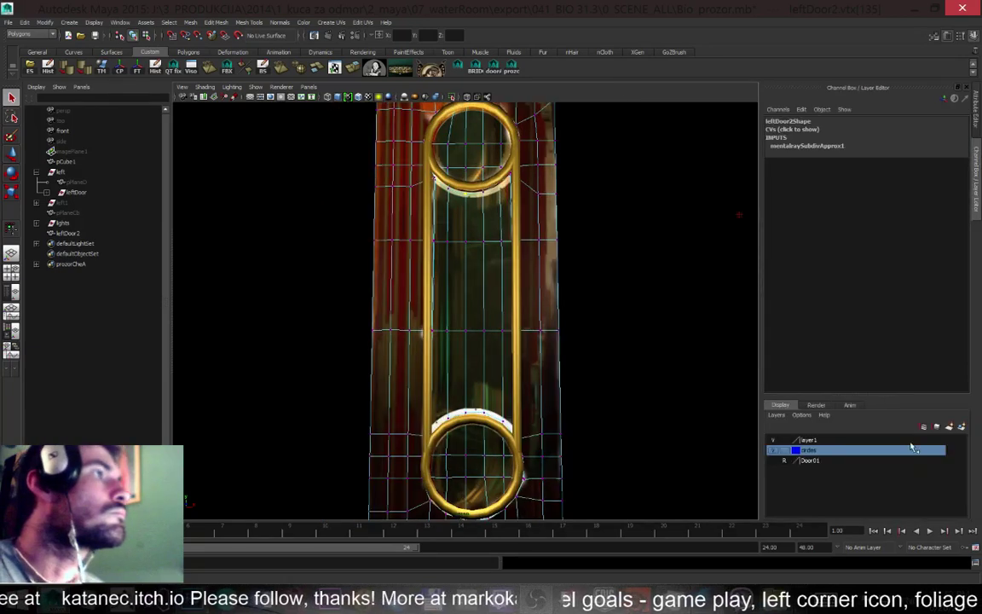
pyautogui.click(776, 452)
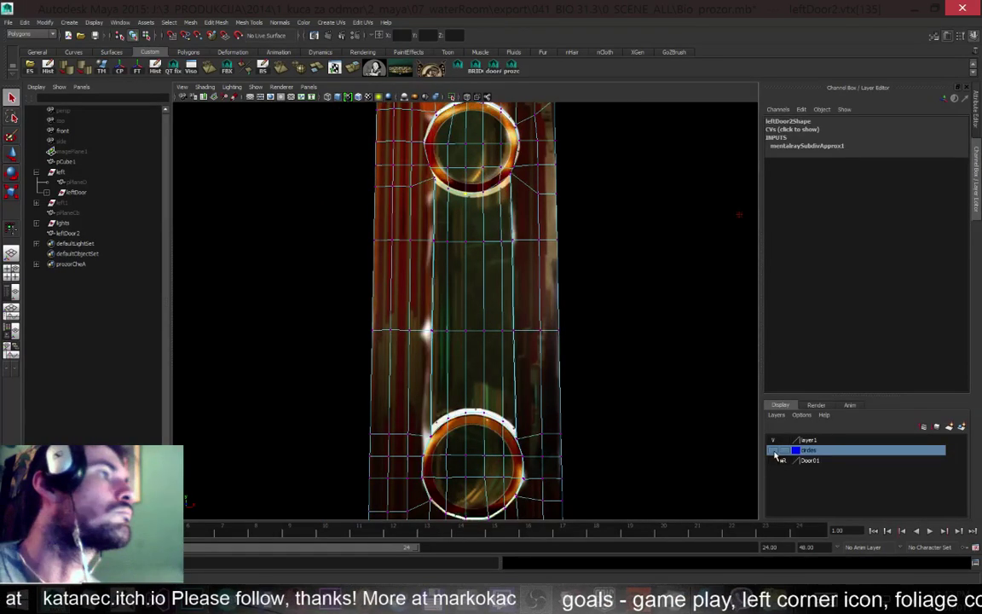
pyautogui.click(774, 450)
pyautogui.scroll(8, 556, 323)
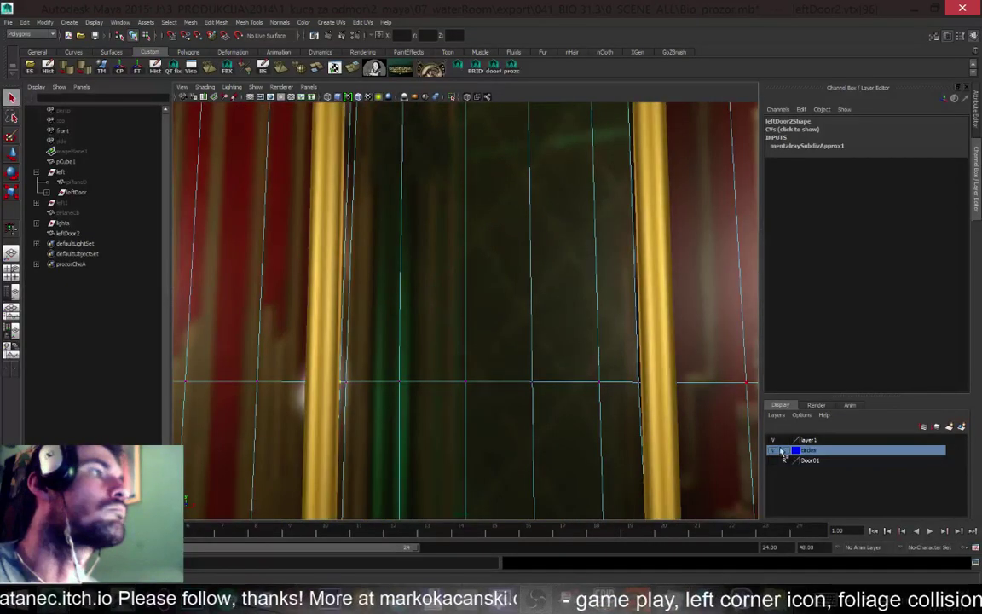
# Compare the wireframes of leftDoor, the straight moulding and leftDoor2 by selecting them in turn, ending on leftDoor2
pyautogui.click(68, 192)
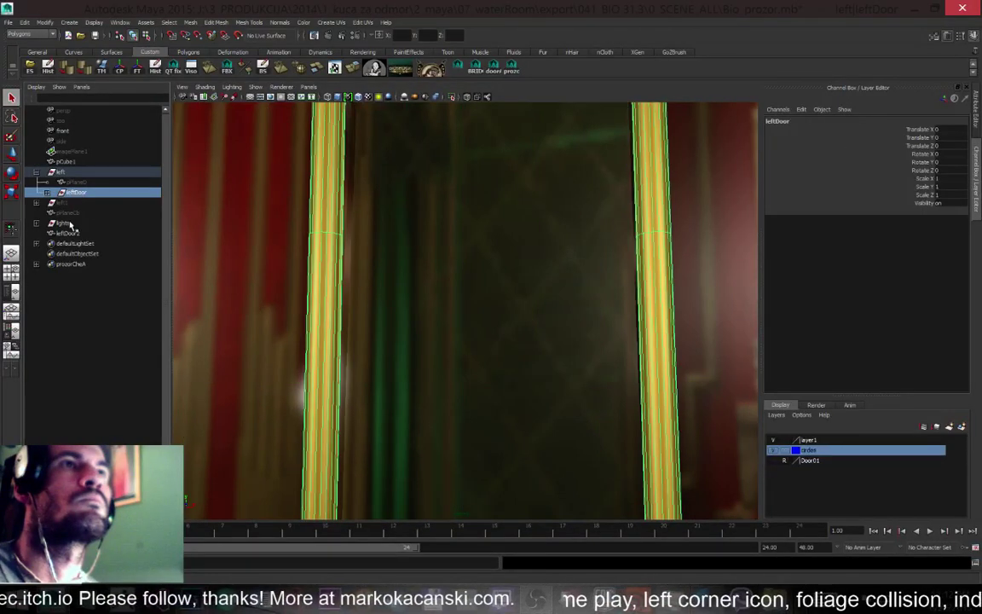
pyautogui.click(68, 232)
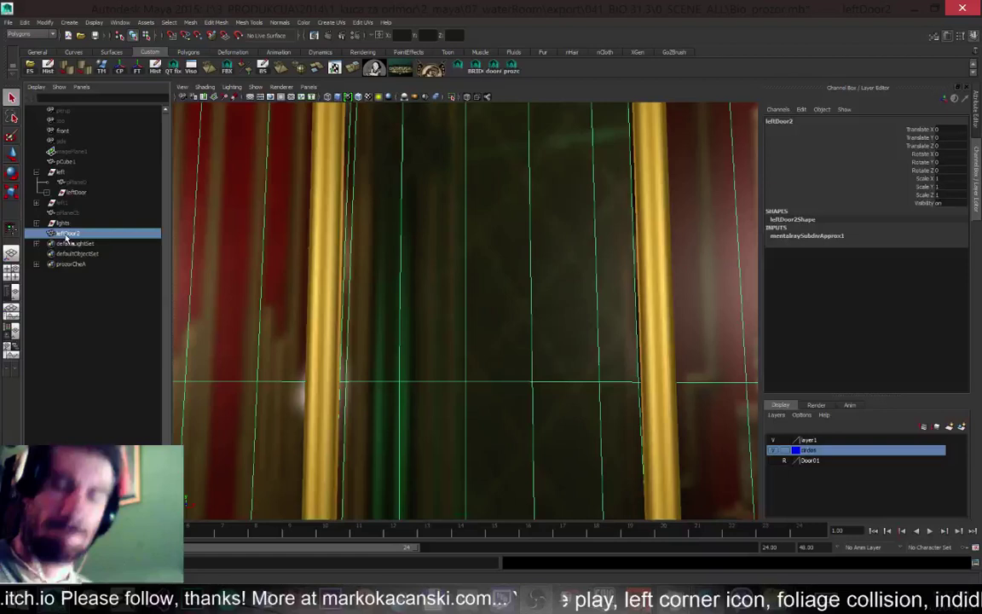
pyautogui.click(73, 192)
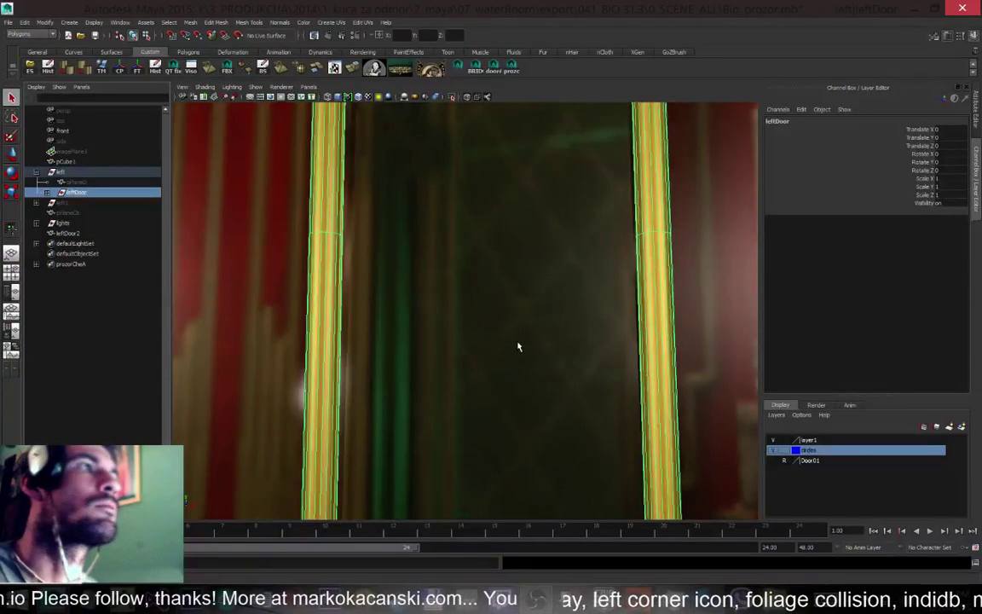
pyautogui.scroll(-2, 507, 347)
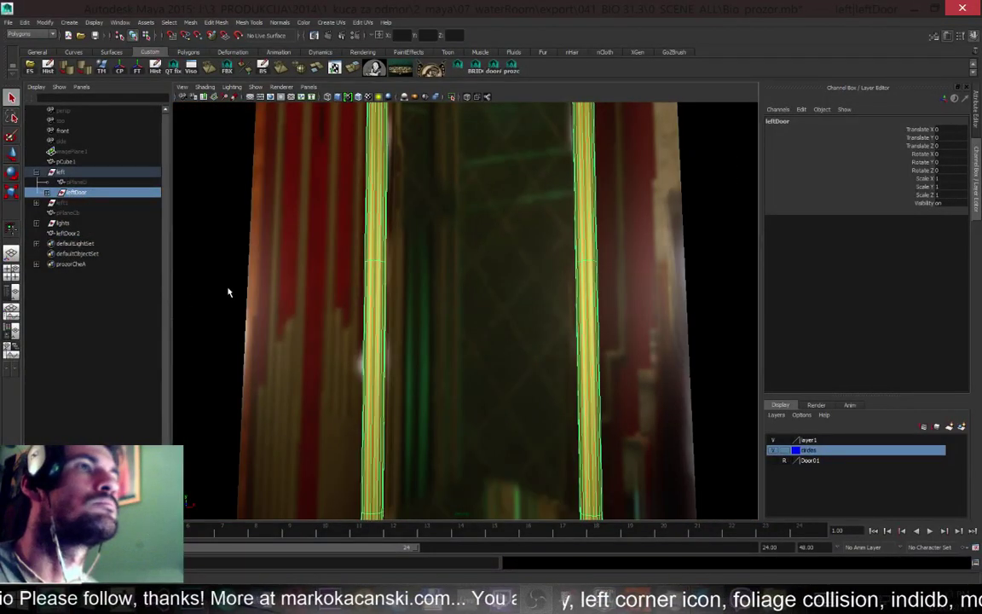
pyautogui.click(378, 323)
pyautogui.press('f')
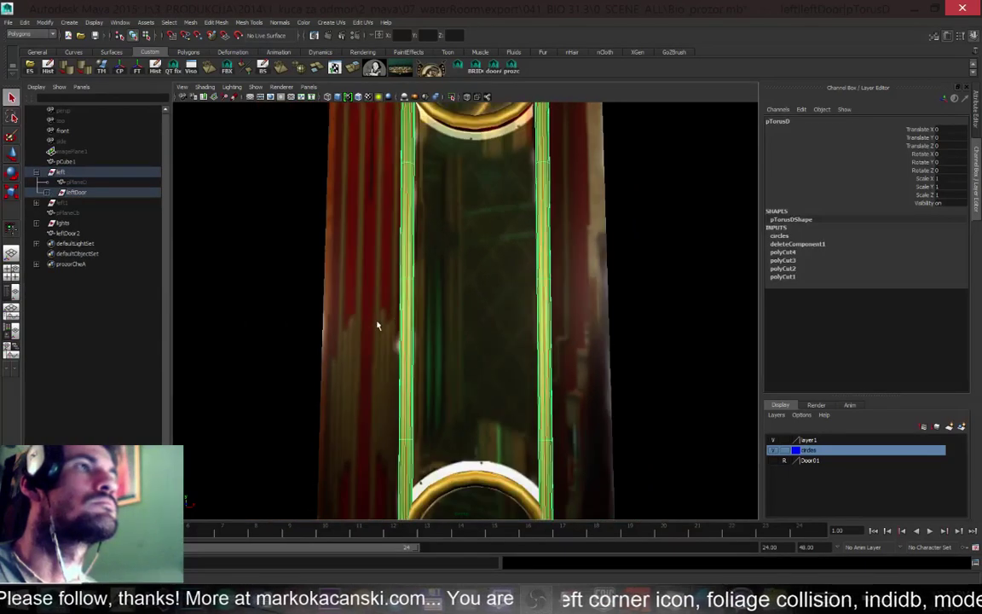
pyautogui.keyDown('alt'); pyautogui.moveTo(370, 377); pyautogui.dragTo(383, 316); pyautogui.keyUp('alt')
pyautogui.click(382, 316)
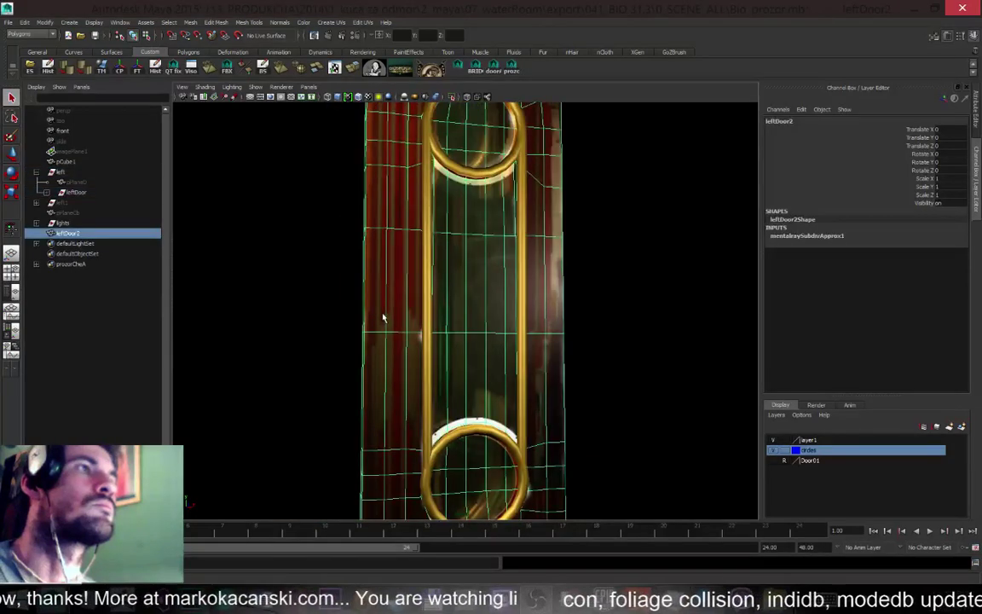
# Smooth the leftDoor2 mesh with 1 division level and inspect its shape against the mouldings from a low angle
pyautogui.scroll(-3, 383, 318)
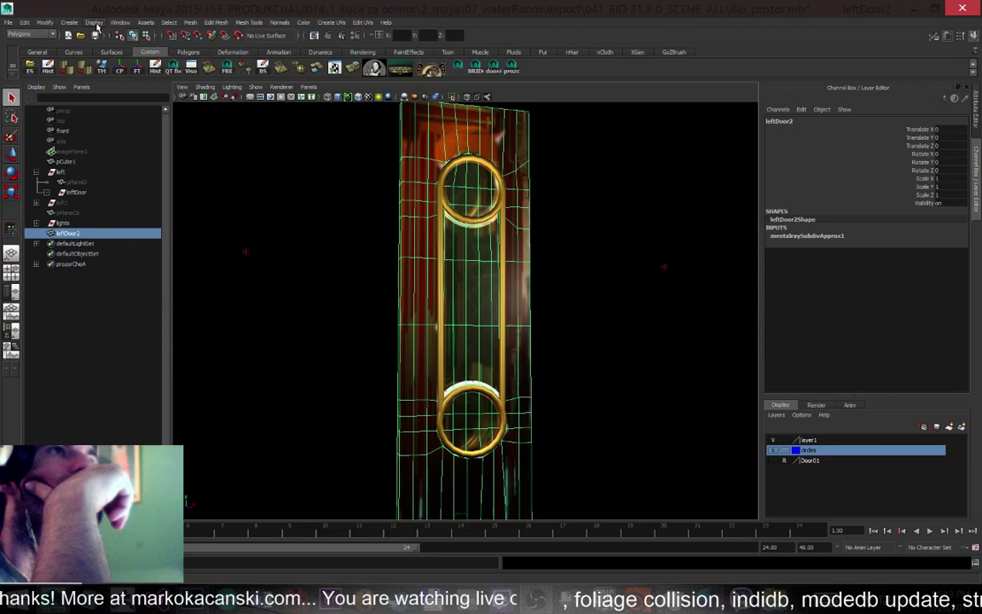
pyautogui.click(190, 22)
pyautogui.moveTo(200, 51)
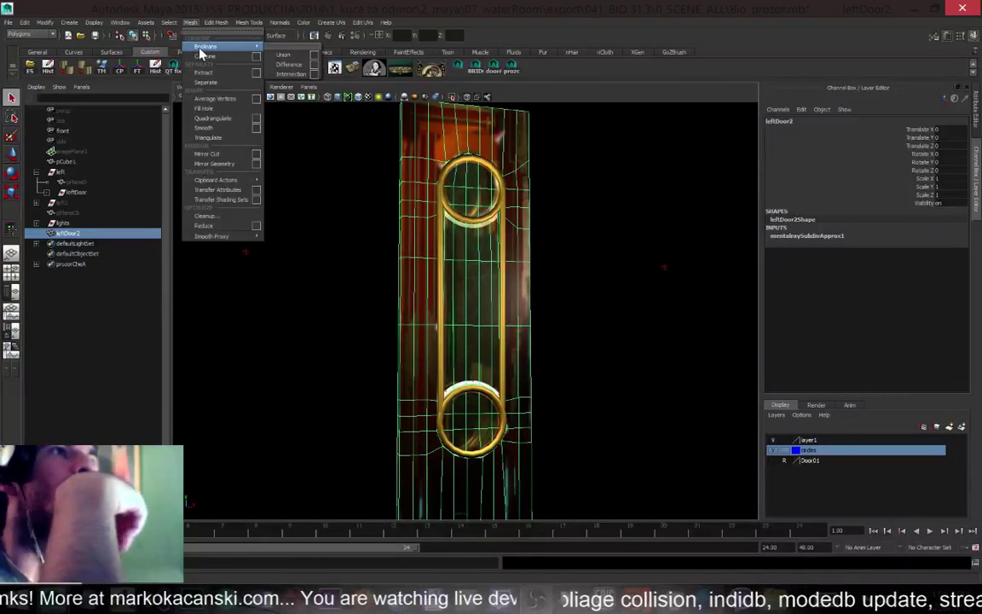
pyautogui.click(255, 128)
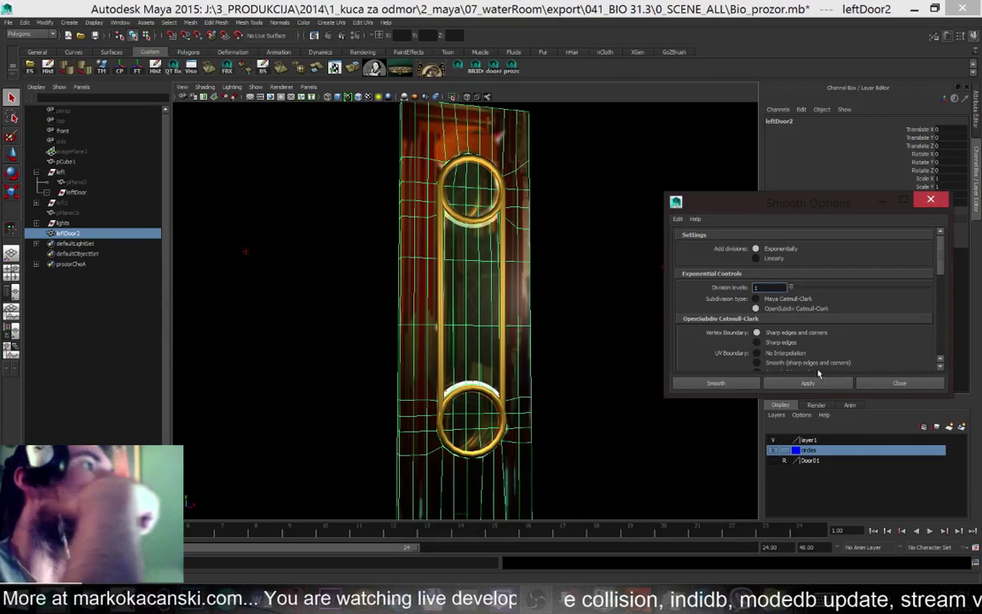
pyautogui.click(823, 383)
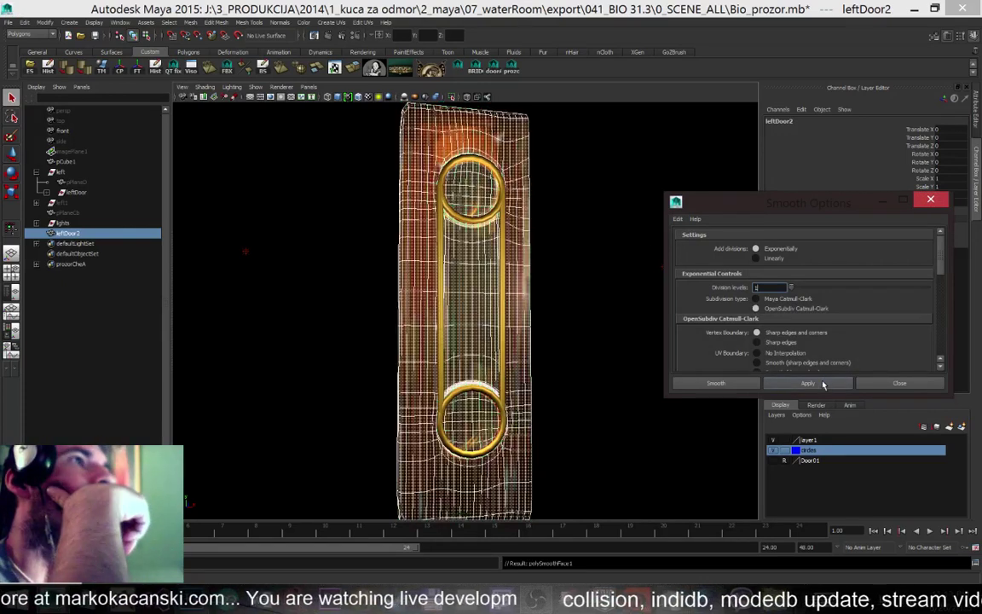
pyautogui.click(883, 202)
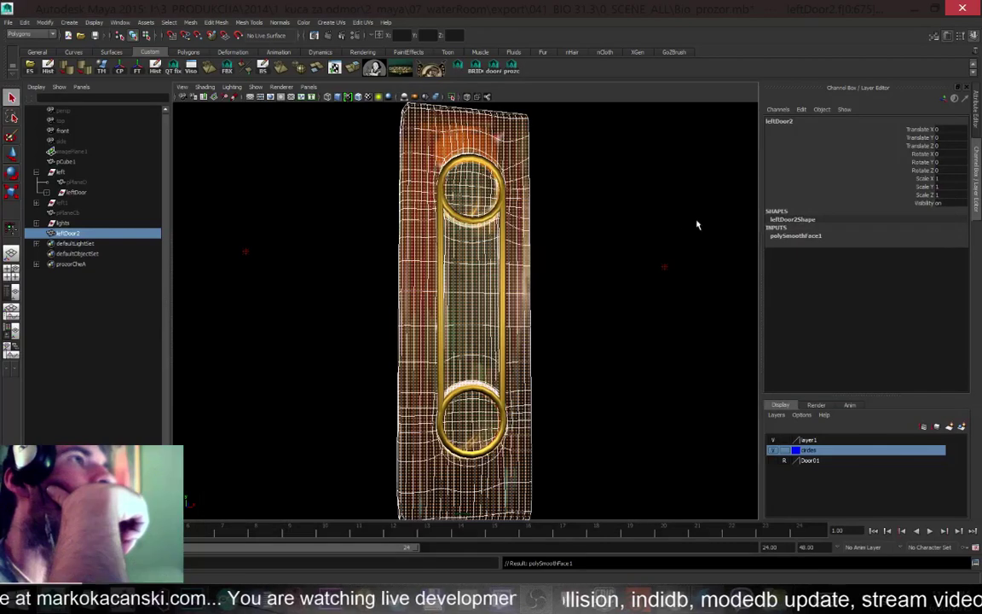
pyautogui.click(614, 226)
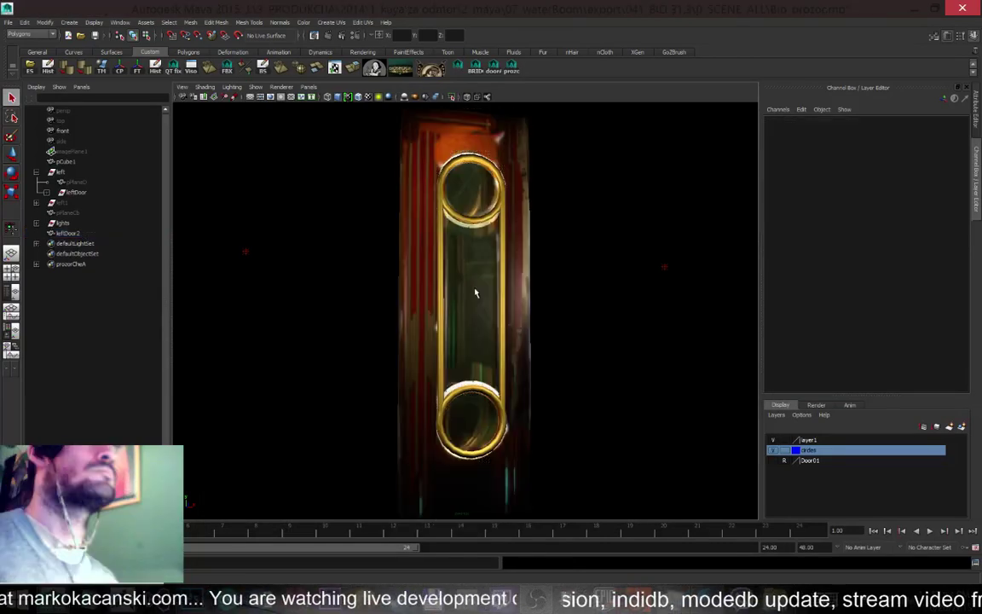
pyautogui.keyDown('alt'); pyautogui.moveTo(476, 291); pyautogui.dragTo(456, 226); pyautogui.keyUp('alt')
pyautogui.keyDown('alt'); pyautogui.moveTo(426, 231); pyautogui.dragTo(495, 361, button='right'); pyautogui.keyUp('alt')
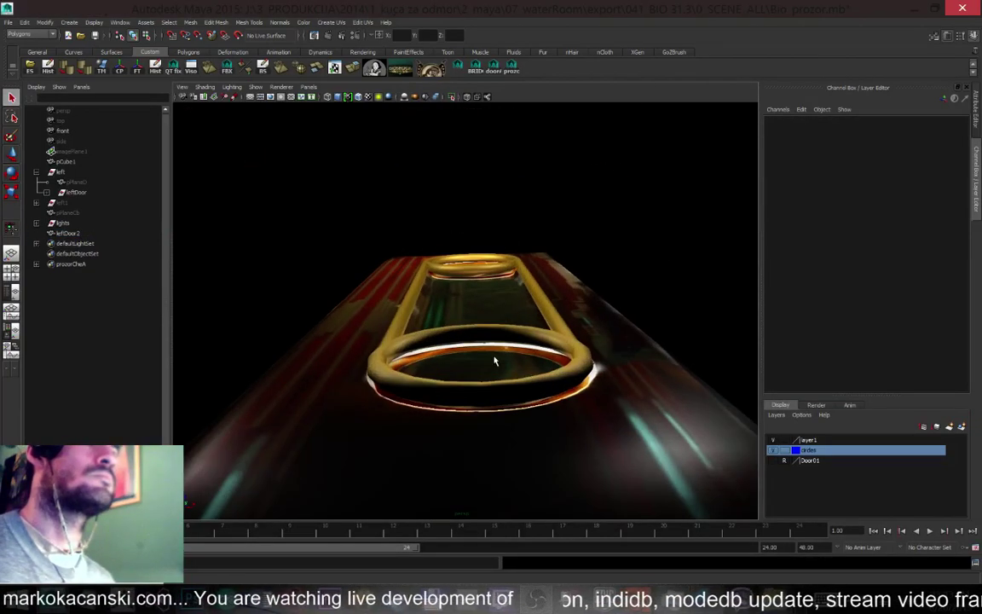
pyautogui.moveTo(494, 362)
pyautogui.keyDown('alt'); pyautogui.mouseDown()
pyautogui.moveTo(503, 345)
pyautogui.moveTo(515, 373)
pyautogui.moveTo(482, 355)
pyautogui.mouseUp(); pyautogui.keyUp('alt')
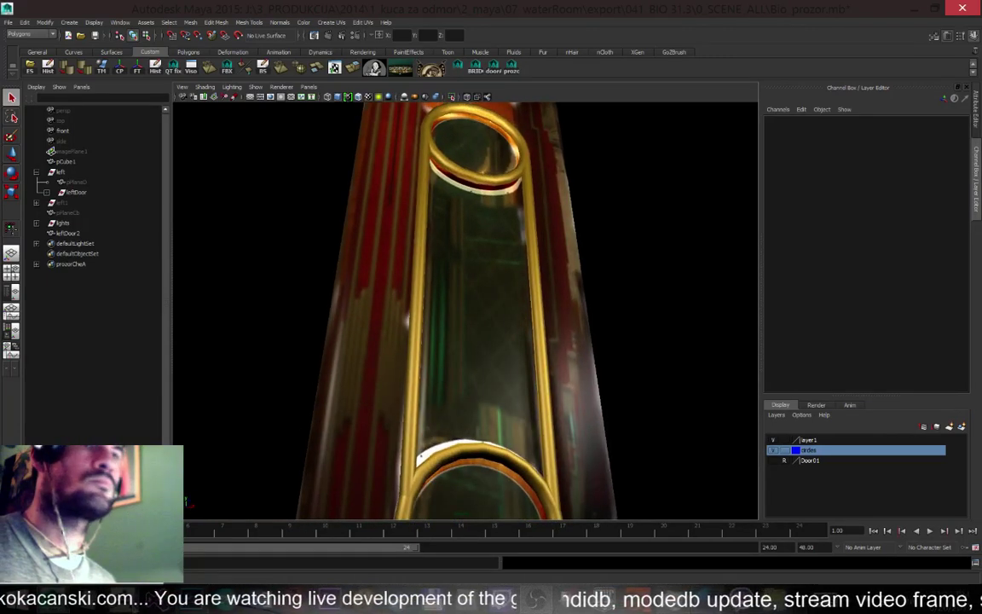
# Switch to ZBrush, set the door to subdivision level 2 and delete its lower subdivision level
pyautogui.hotkey('alt', 'Tab')
pyautogui.moveTo(916, 135); pyautogui.dragTo(920, 176)
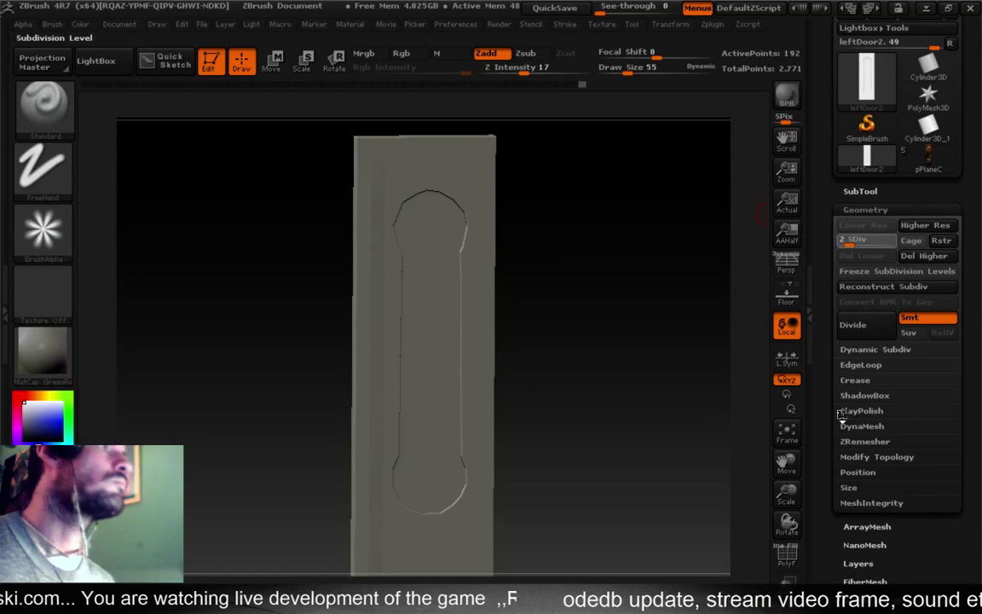
pyautogui.click(861, 239)
pyautogui.moveTo(571, 412); pyautogui.dragTo(558, 353)
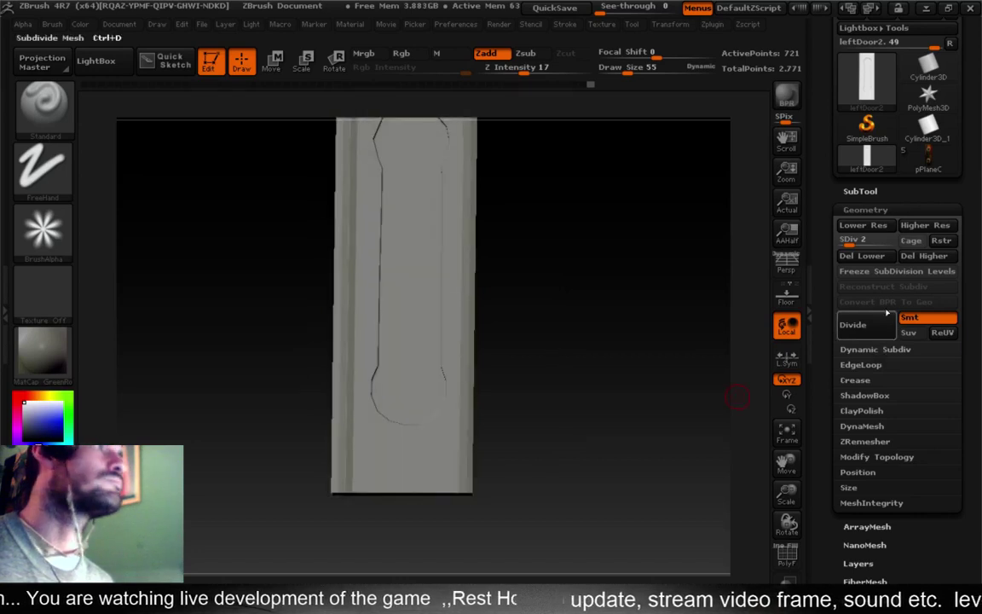
pyautogui.click(874, 257)
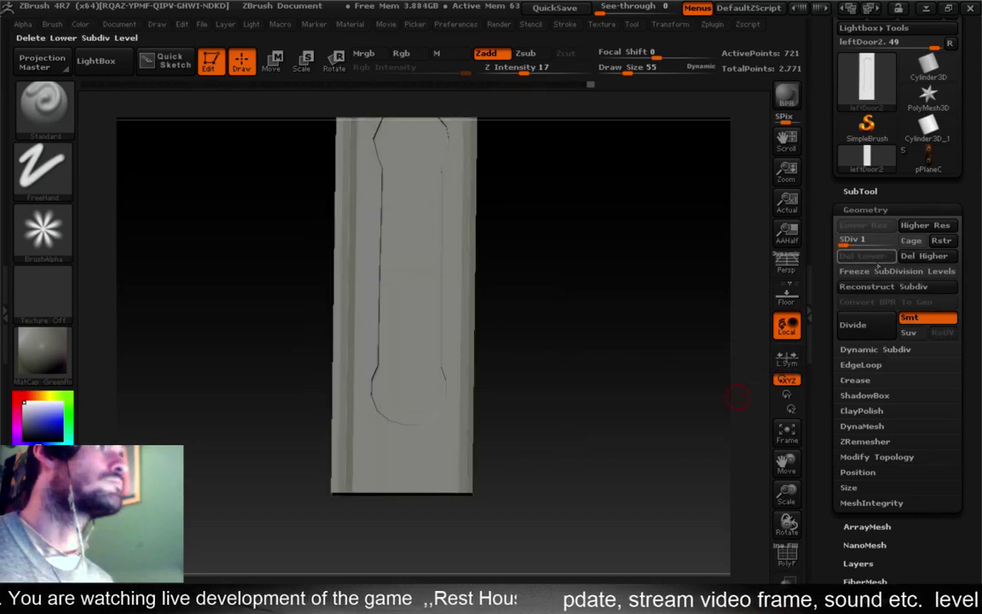
# Send the door mesh to Maya through GoZ and view the whole door with the Attribute Editor displayed
pyautogui.scroll(5, 975, 213)
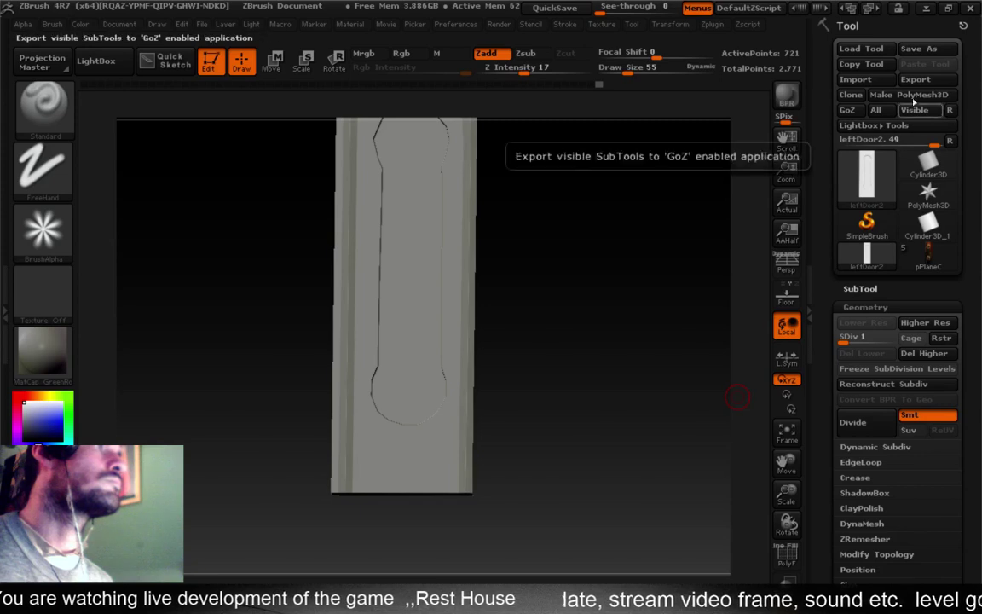
pyautogui.click(846, 111)
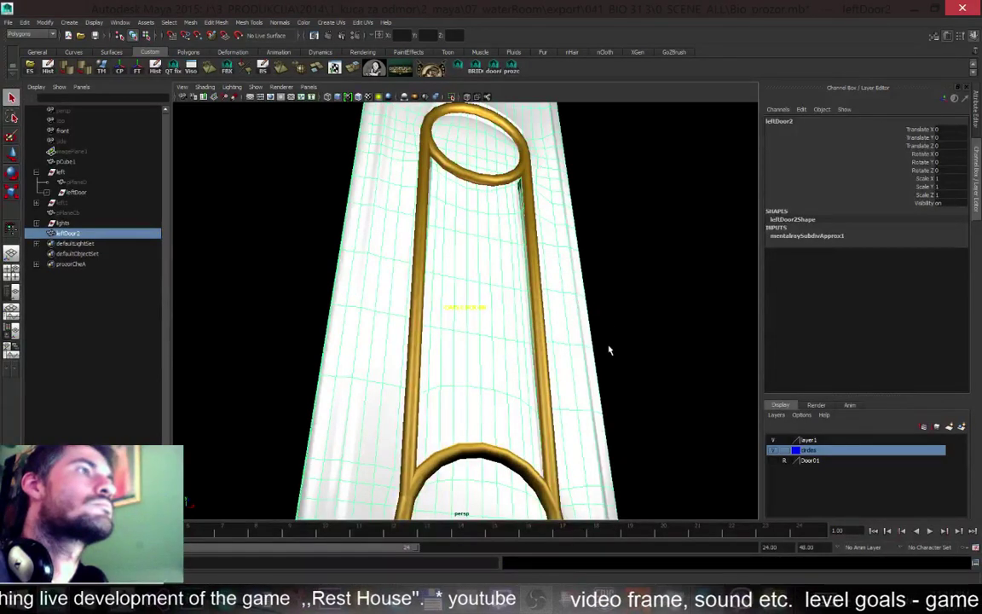
pyautogui.click(975, 122)
pyautogui.click(976, 154)
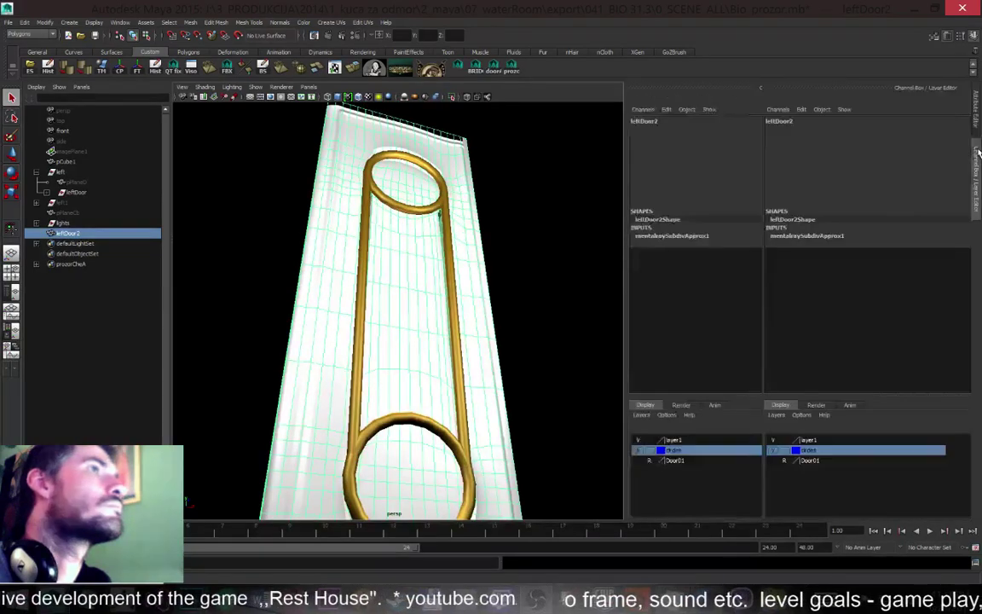
pyautogui.click(977, 123)
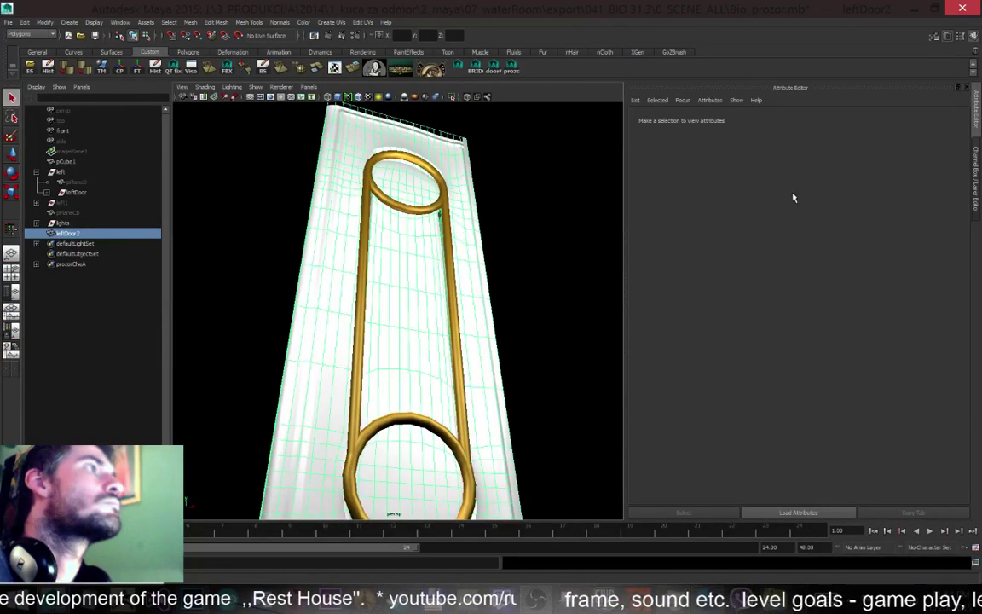
pyautogui.press('[')
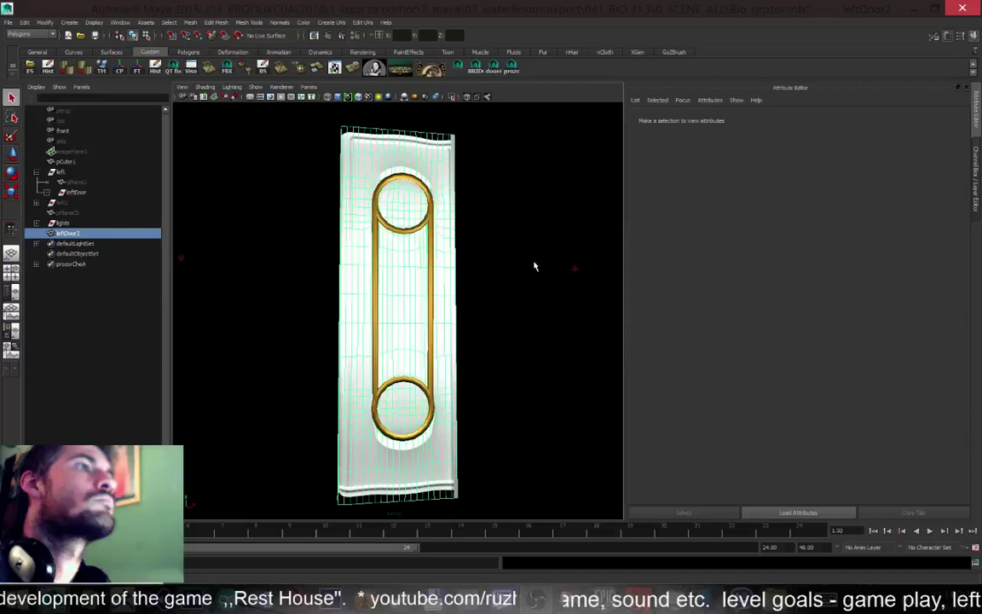
# Check leftDoor2's UV layout in the UV Texture Editor and minimise the editor
pyautogui.click(332, 22)
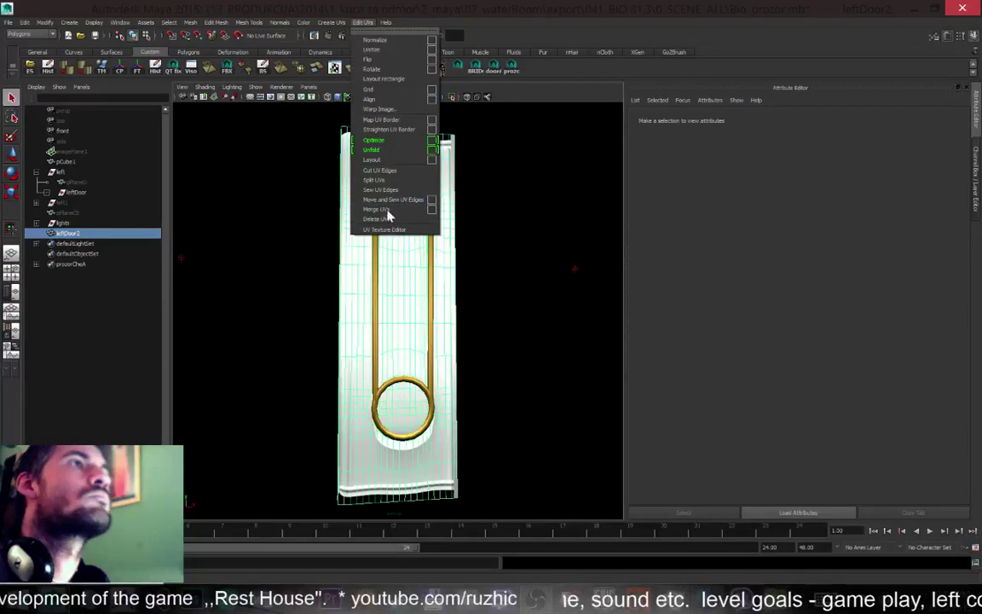
pyautogui.click(354, 213)
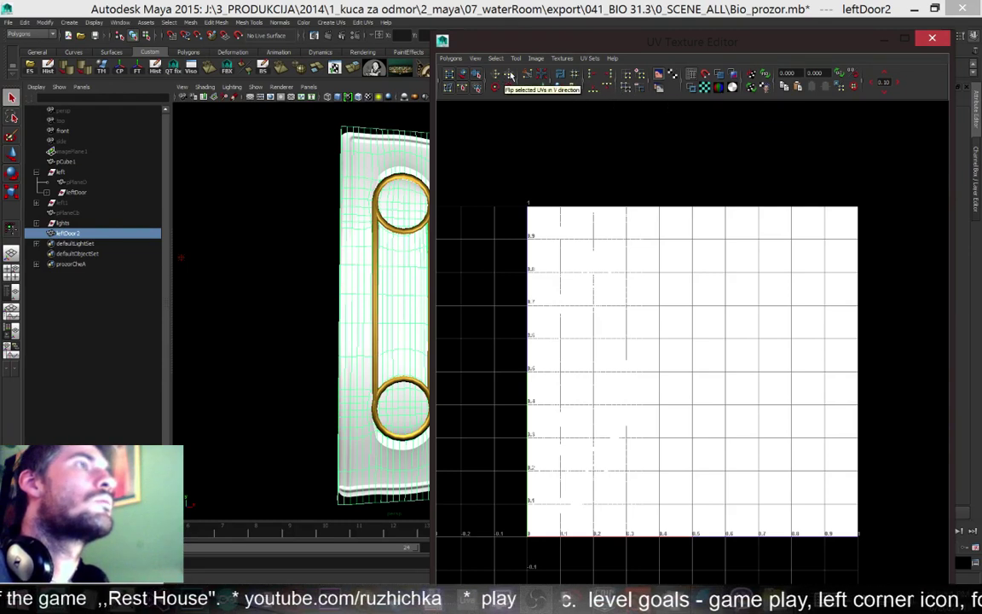
pyautogui.click(883, 43)
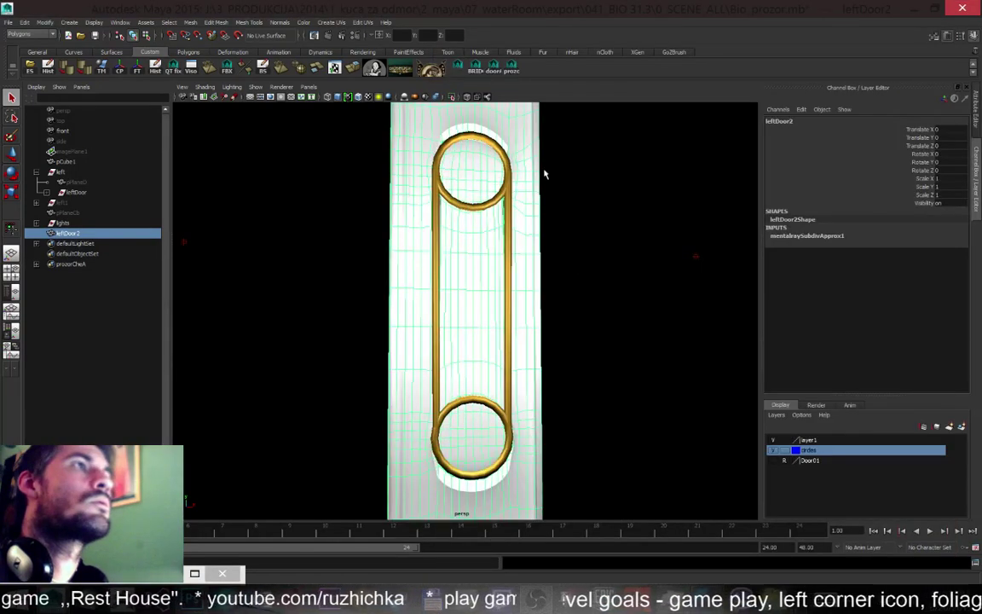
# Reselect leftDoor2 and open the file texture node connected to its leftDoor2_blinn material's colour
pyautogui.click(978, 117)
pyautogui.press('a')
pyautogui.click(63, 223)
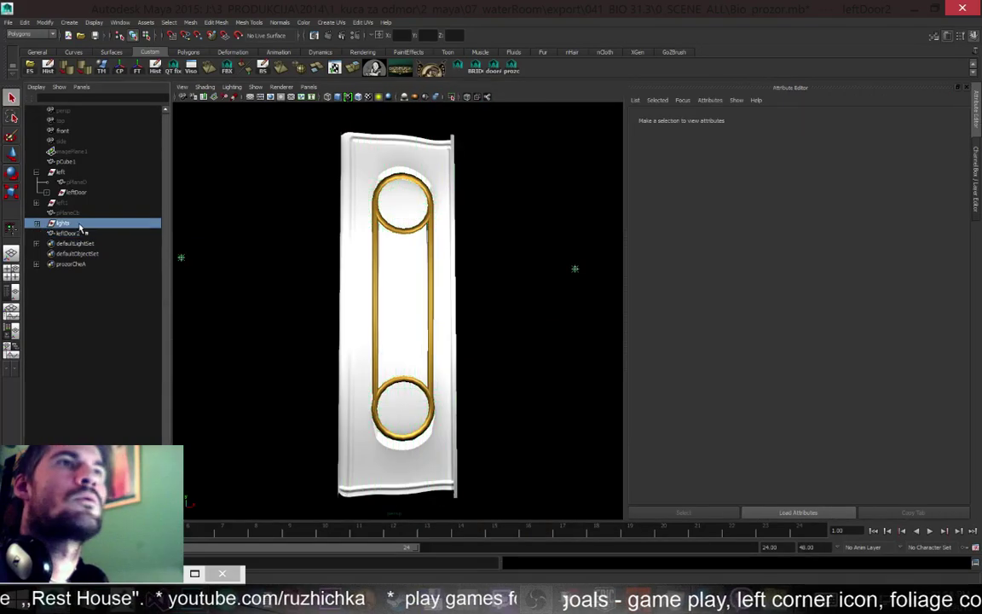
pyautogui.click(68, 233)
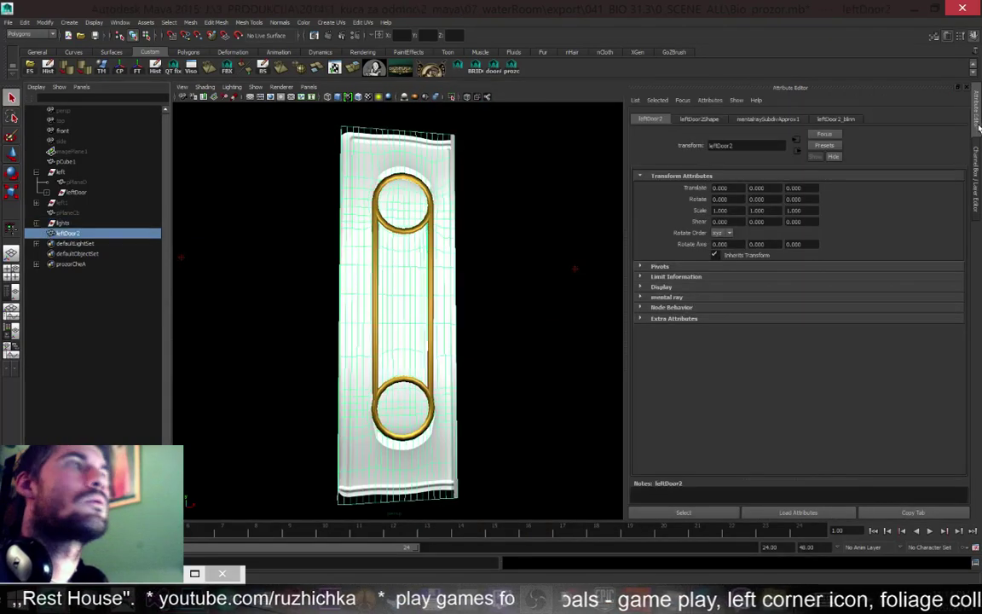
pyautogui.click(844, 121)
pyautogui.click(945, 238)
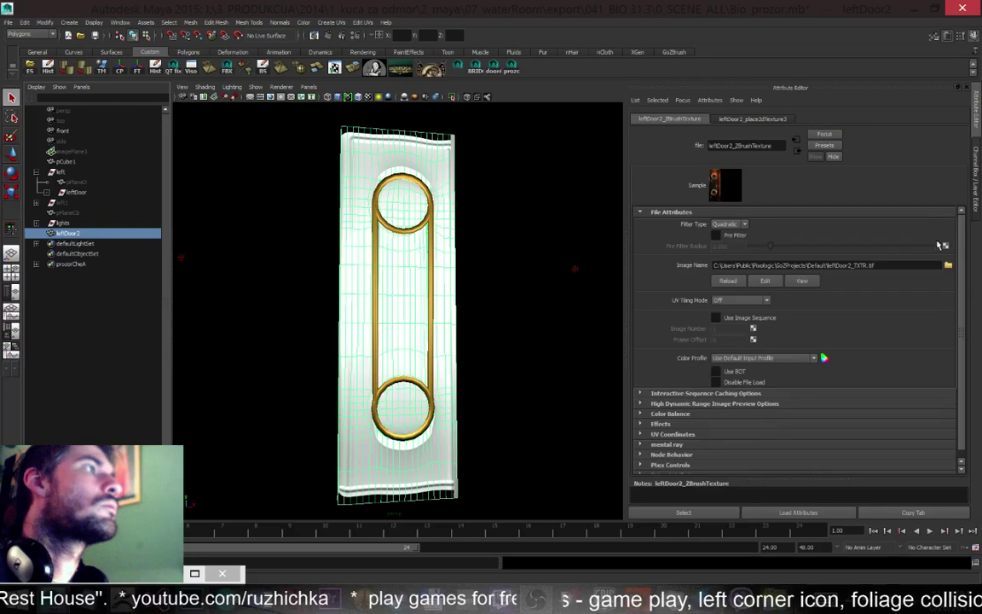
# Load Door_outUV.psd from the images folder as the colour texture's image and check it on the door
pyautogui.click(947, 265)
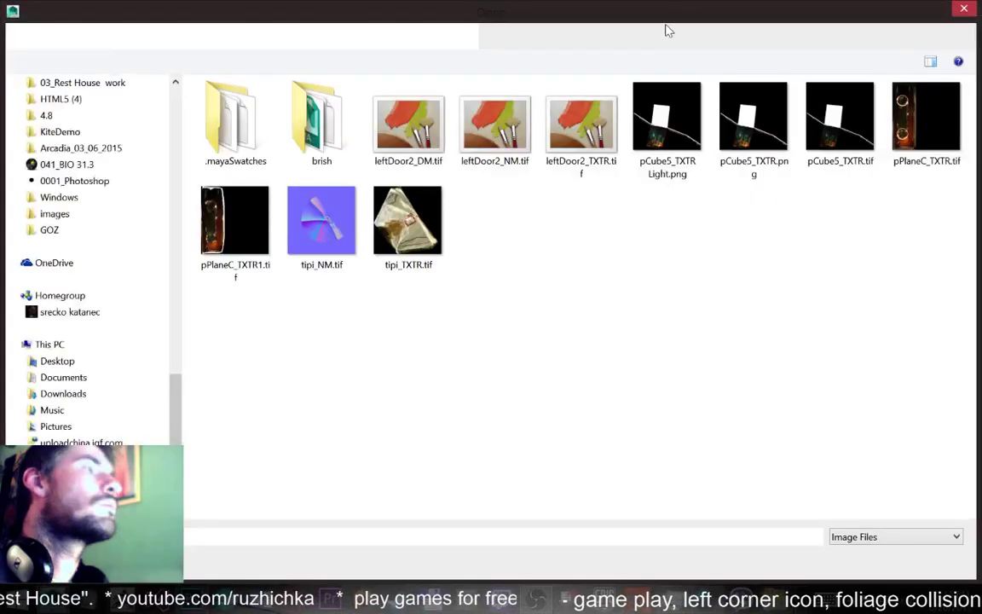
pyautogui.doubleClick(580, 123)
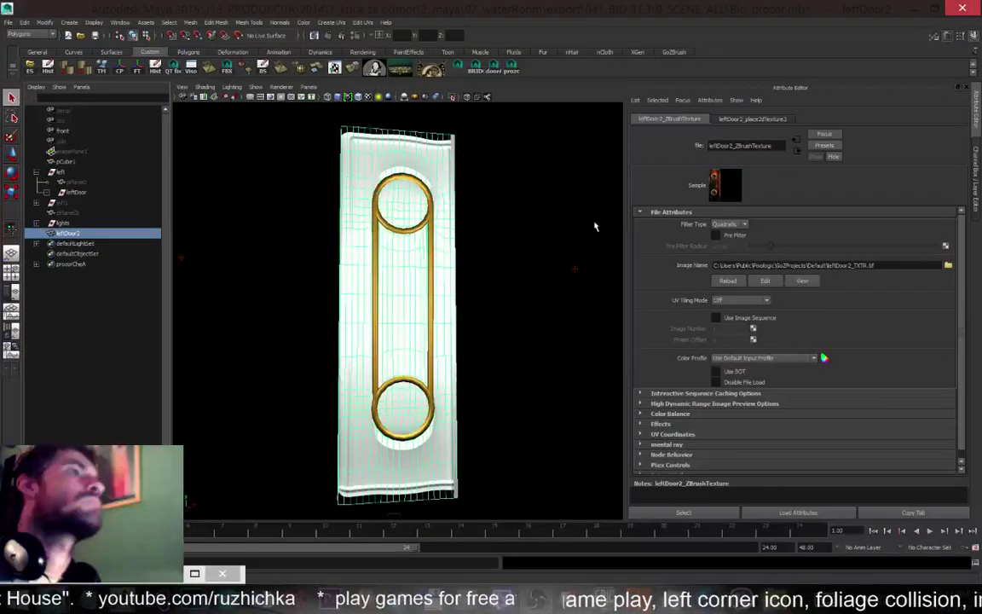
pyautogui.click(948, 266)
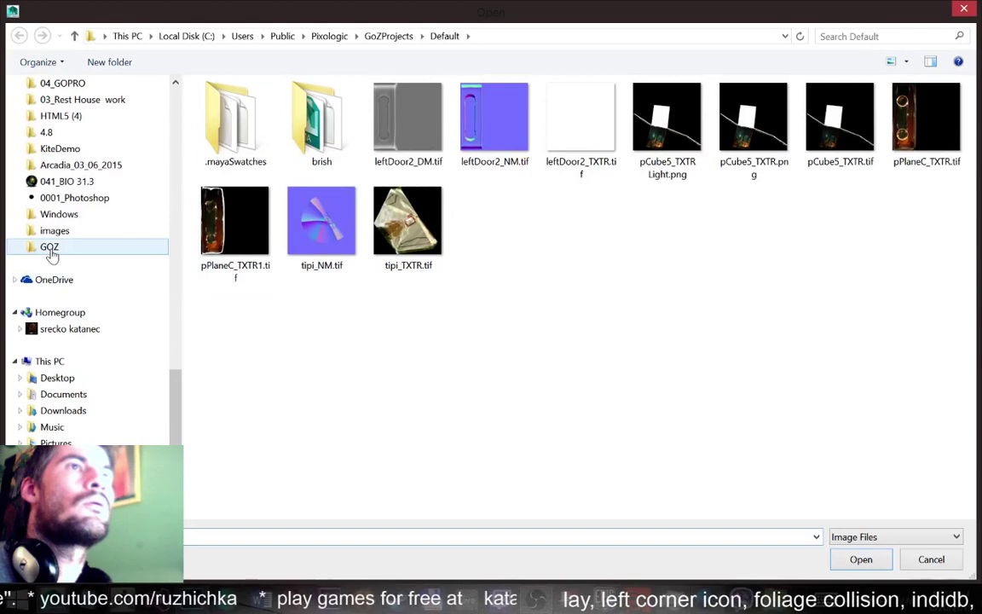
pyautogui.click(53, 233)
pyautogui.click(494, 124)
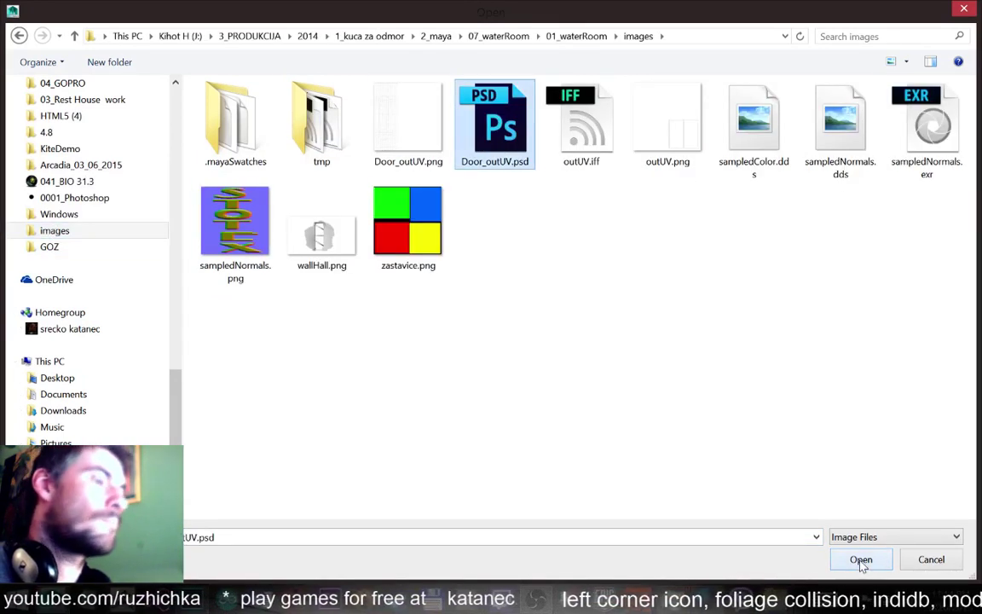
pyautogui.click(861, 560)
pyautogui.moveTo(476, 240)
pyautogui.keyDown('alt'); pyautogui.mouseDown()
pyautogui.moveTo(493, 226)
pyautogui.moveTo(480, 226)
pyautogui.mouseUp(); pyautogui.keyUp('alt')
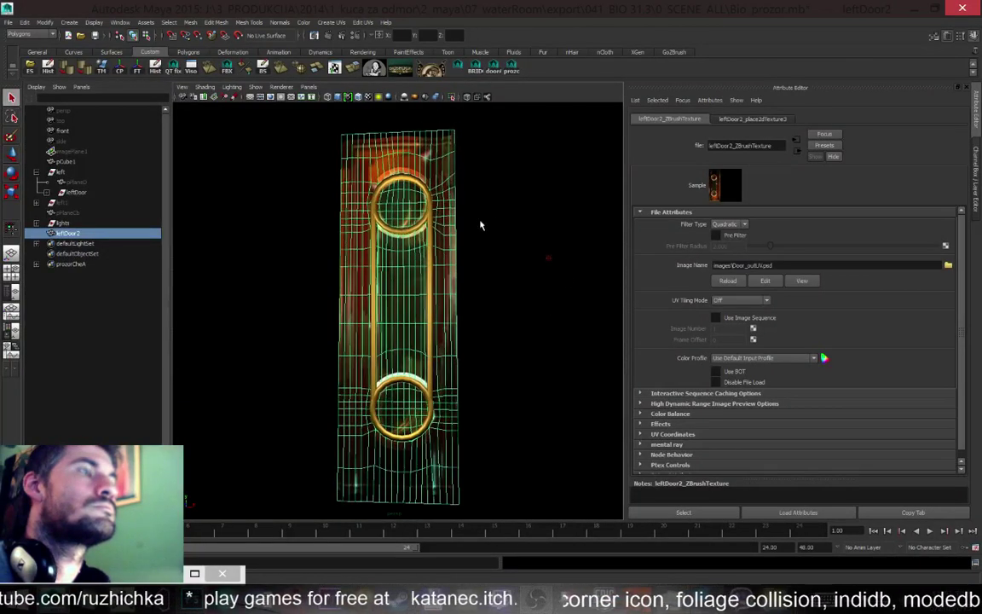
pyautogui.click(474, 251)
pyautogui.scroll(3, 465, 283)
pyautogui.click(451, 268)
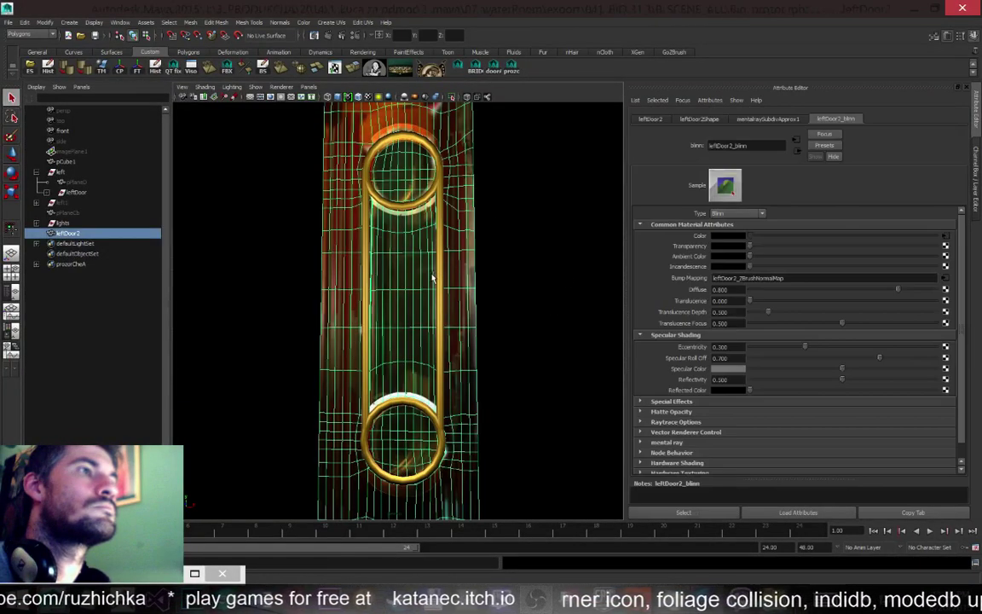
pyautogui.scroll(-2, 477, 231)
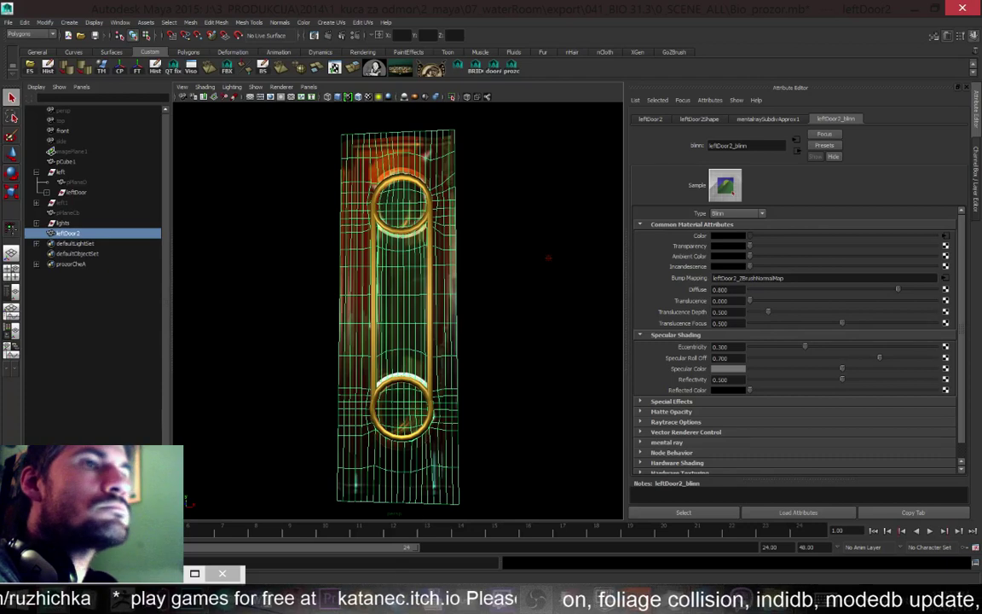
# Try flipping leftDoor2's UVs in the V direction in the UV Texture Editor, and flip them back
pyautogui.click(168, 572)
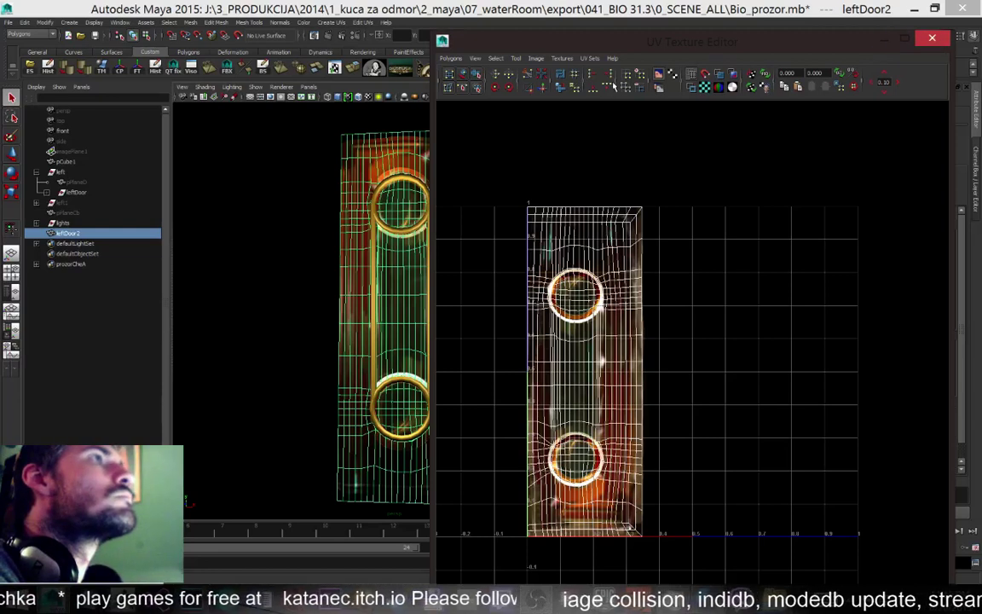
pyautogui.click(508, 76)
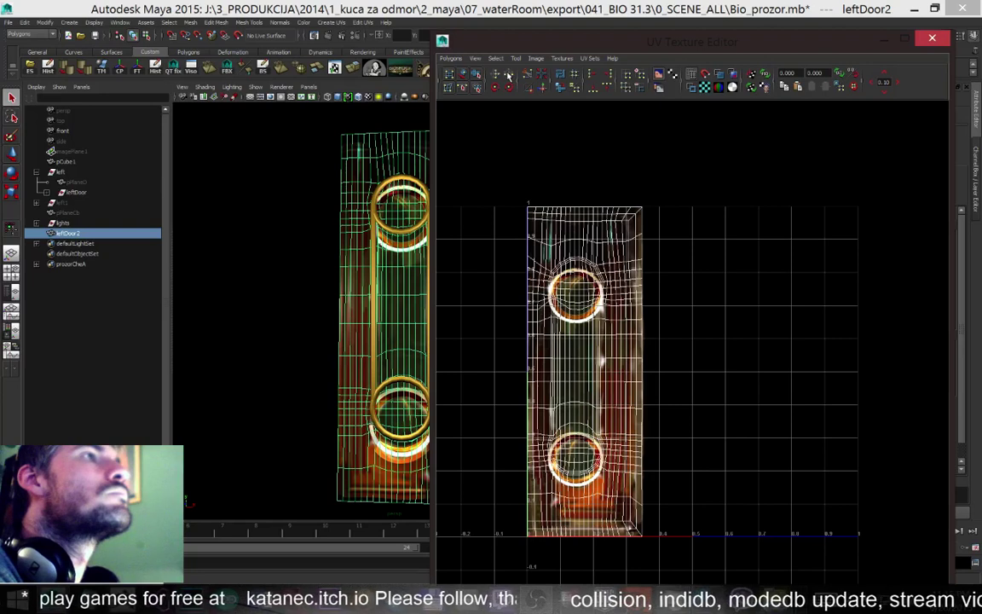
pyautogui.click(508, 75)
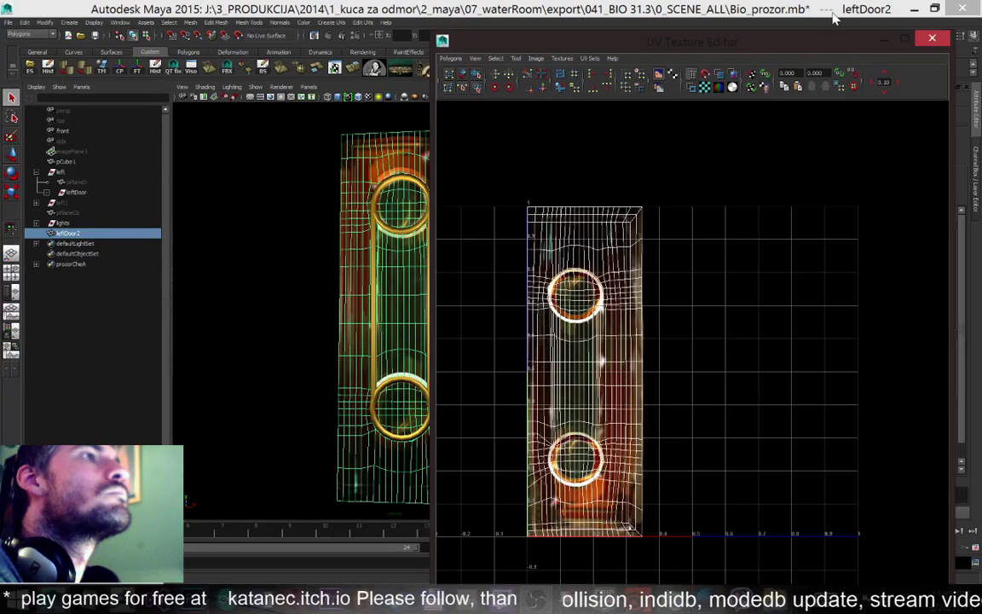
pyautogui.click(923, 42)
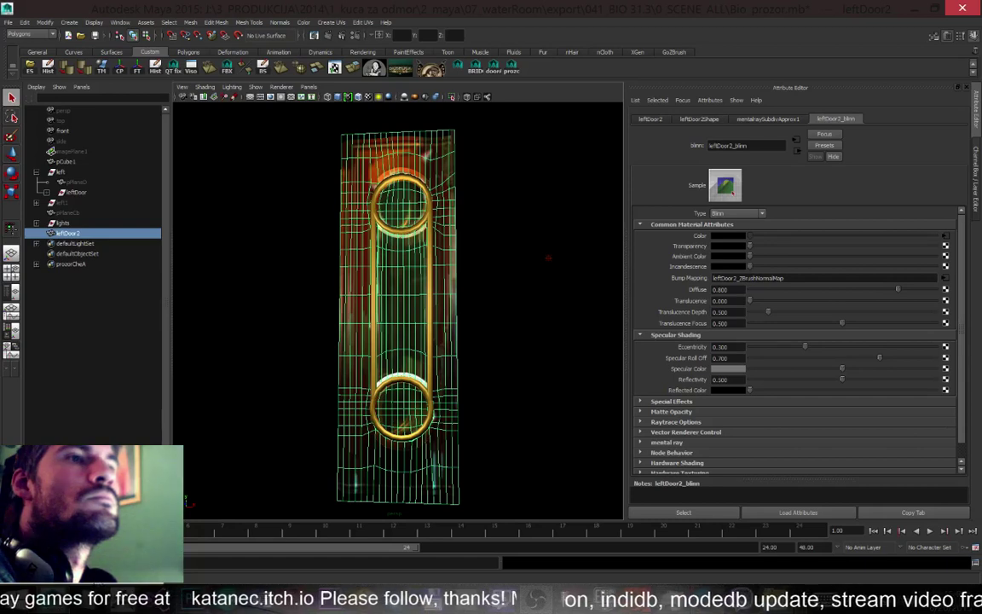
# Graph the leftDoor2_blinn network in Hypershade and disconnect the normal map from the material
pyautogui.click(246, 295)
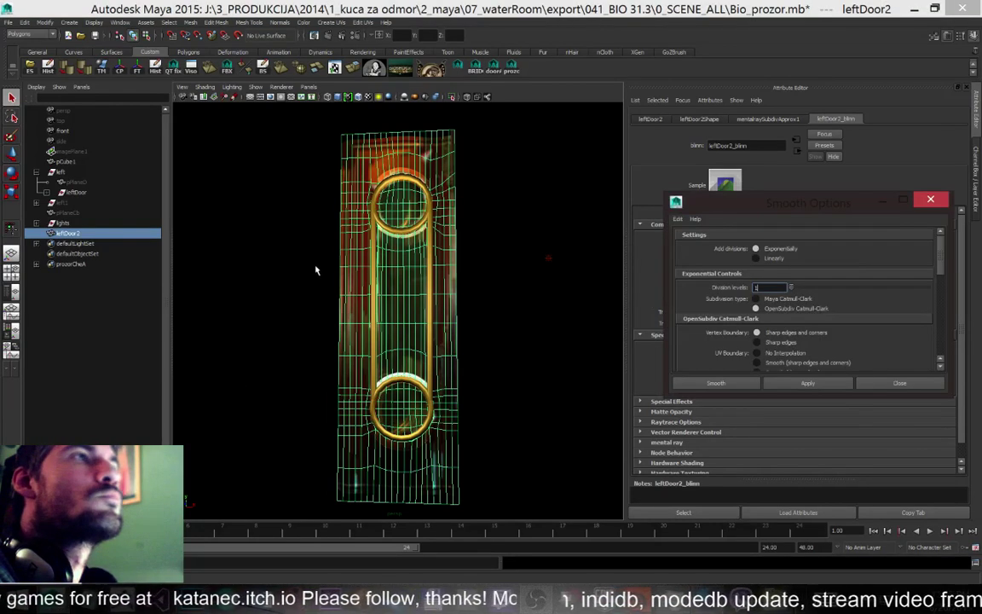
pyautogui.click(930, 201)
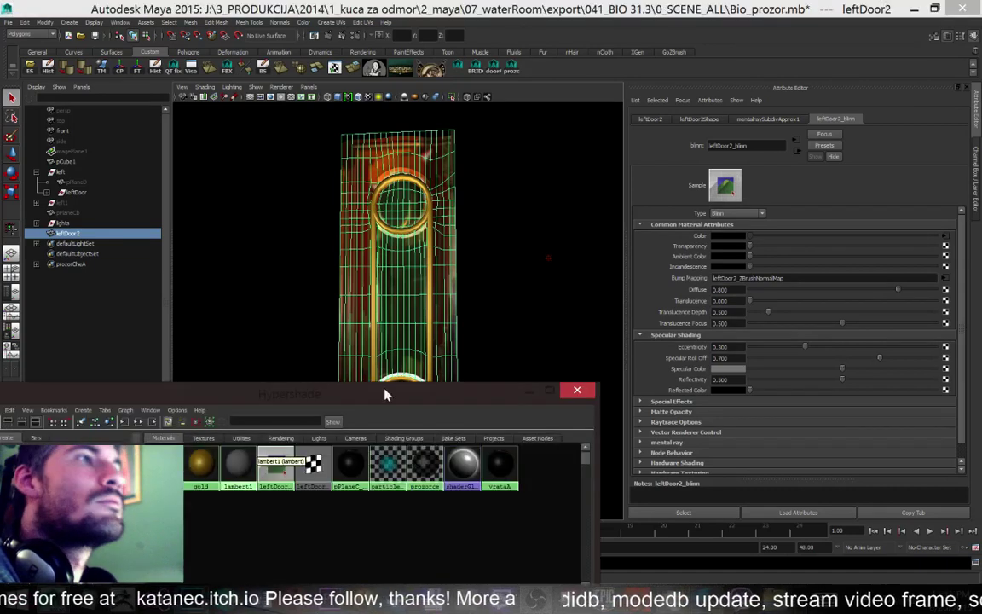
pyautogui.moveTo(337, 400); pyautogui.dragTo(299, 141)
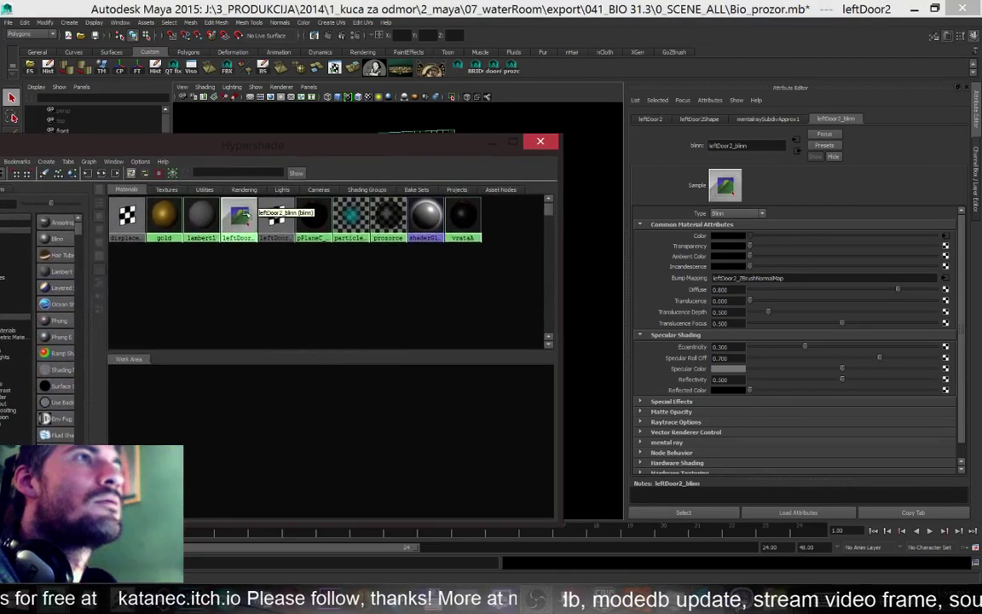
pyautogui.click(242, 215)
pyautogui.click(83, 172)
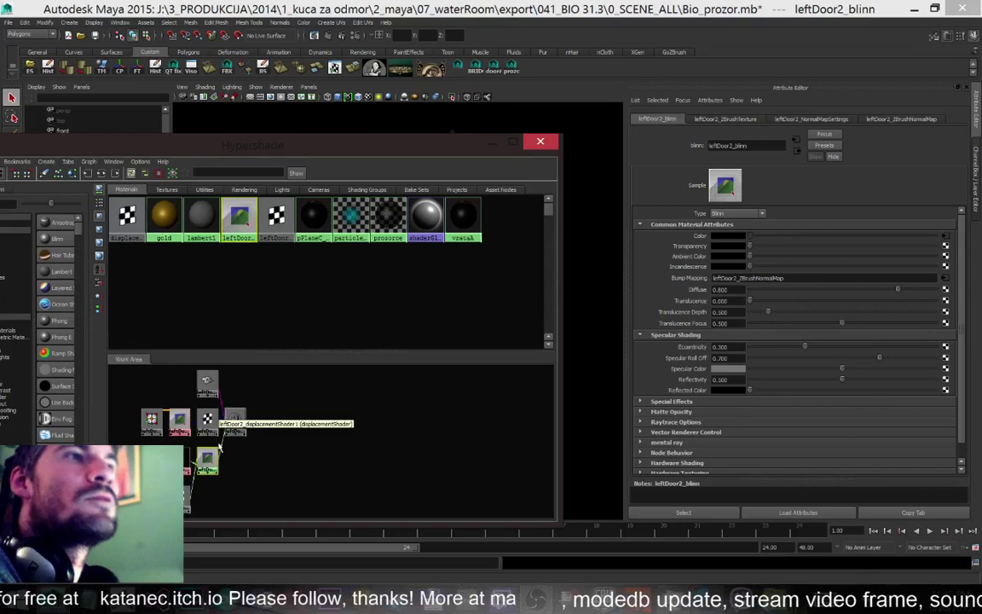
pyautogui.click(248, 503)
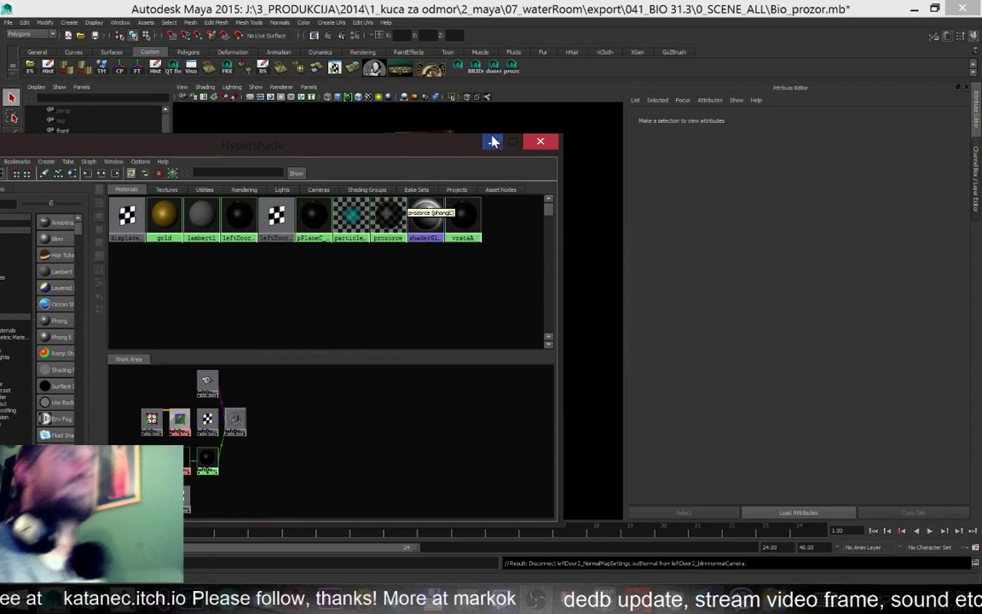
pyautogui.click(541, 140)
# Examine leftDoor2's edge loops around the mouldings and upper border in edge mode from several angles
pyautogui.keyDown('alt'); pyautogui.moveTo(482, 293); pyautogui.dragTo(514, 230); pyautogui.keyUp('alt')
pyautogui.keyDown('alt'); pyautogui.moveTo(499, 230); pyautogui.dragTo(531, 330, button='right'); pyautogui.keyUp('alt')
pyautogui.click(346, 288)
pyautogui.keyDown('alt'); pyautogui.moveTo(329, 279); pyautogui.dragTo(332, 250); pyautogui.keyUp('alt')
pyautogui.rightClick(327, 231)
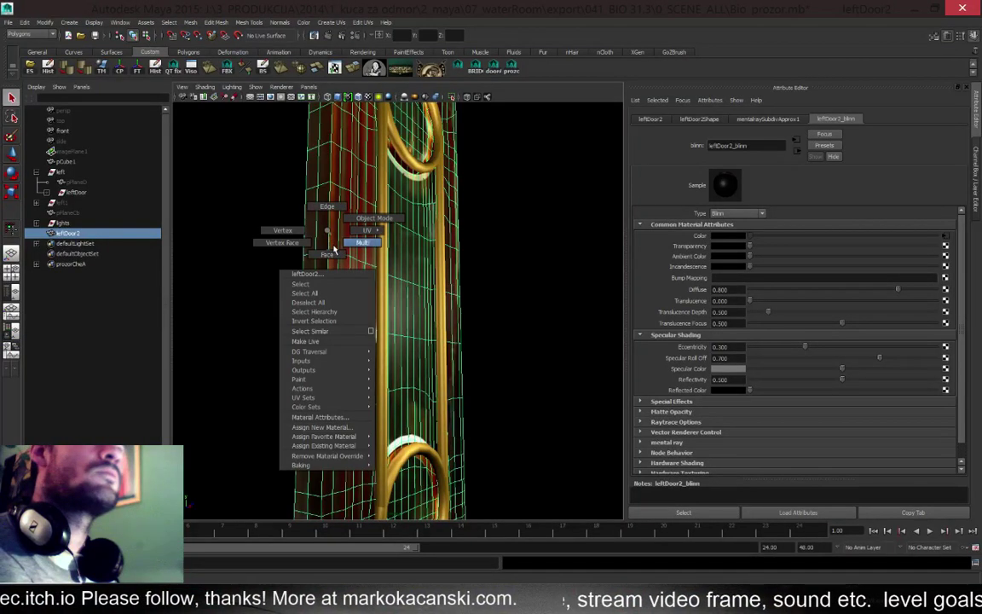
pyautogui.click(335, 248)
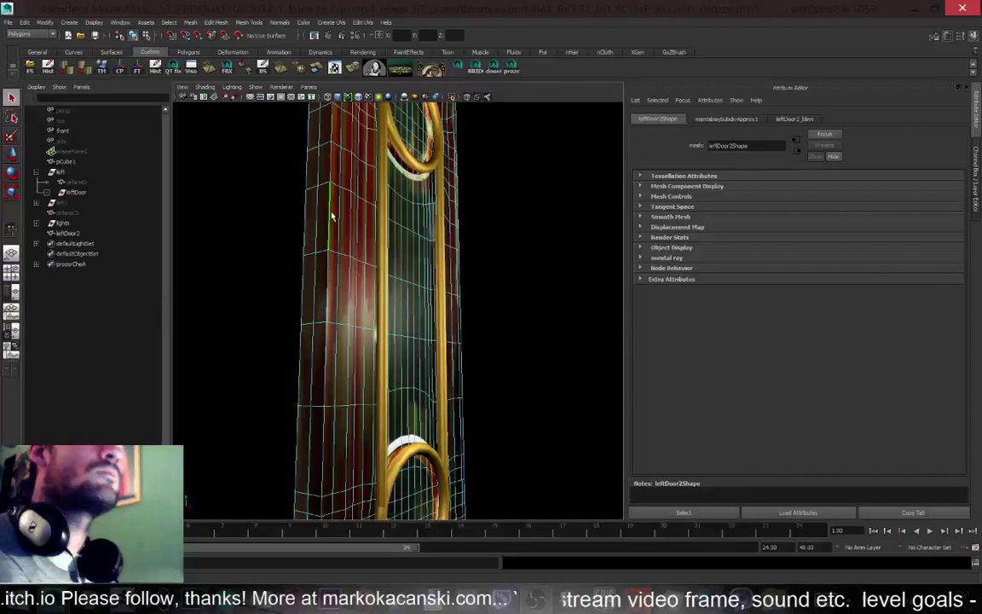
pyautogui.press('a')
pyautogui.keyDown('alt'); pyautogui.moveTo(411, 247); pyautogui.dragTo(457, 260); pyautogui.keyUp('alt')
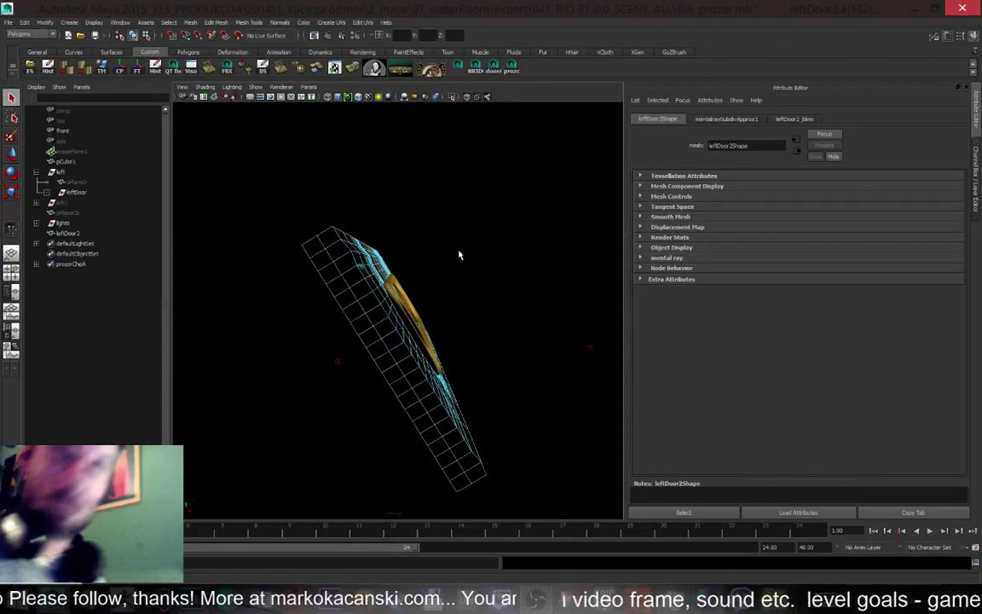
pyautogui.press('w')
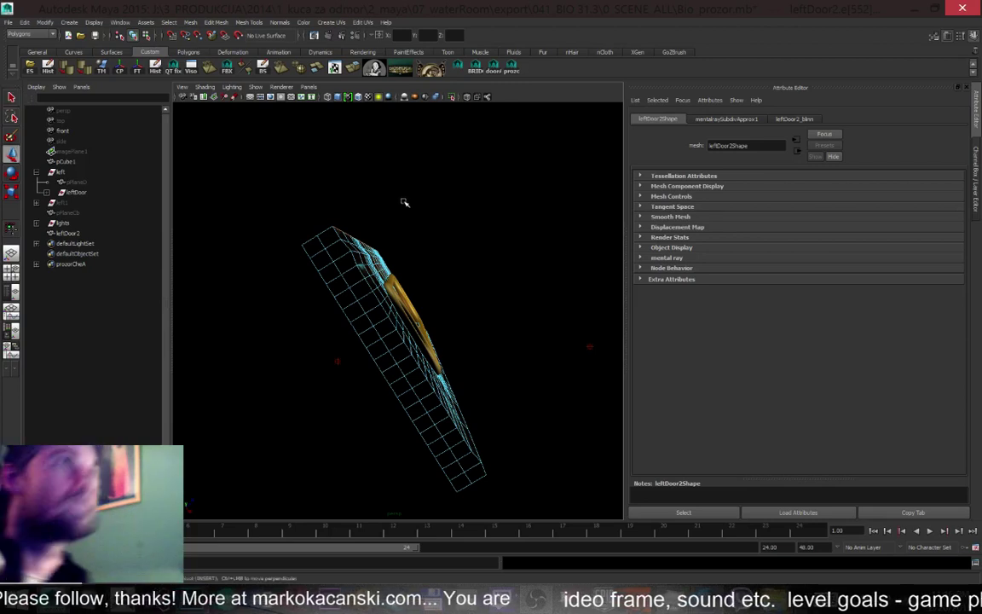
pyautogui.moveTo(408, 222); pyautogui.dragTo(503, 201)
pyautogui.doubleClick(361, 170)
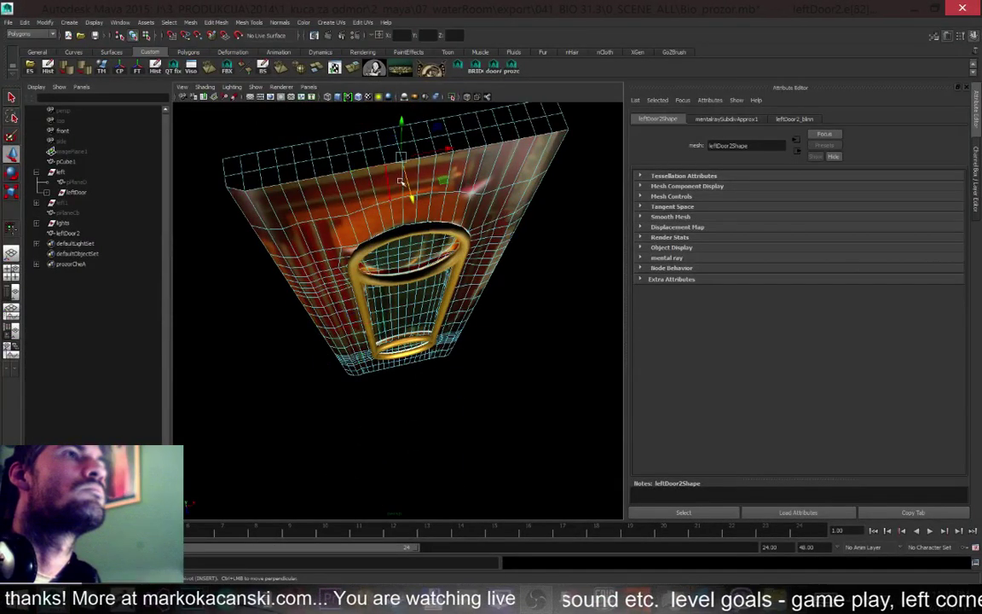
pyautogui.keyDown('alt'); pyautogui.moveTo(414, 198); pyautogui.dragTo(433, 142); pyautogui.keyUp('alt')
# Reselect the whole leftDoor2 mesh and send it to ZBrush through GoZ
pyautogui.click(393, 373)
pyautogui.keyDown('alt'); pyautogui.moveTo(394, 373); pyautogui.dragTo(318, 289); pyautogui.keyUp('alt')
pyautogui.click(505, 409)
pyautogui.click(340, 289)
pyautogui.scroll(3, 327, 274)
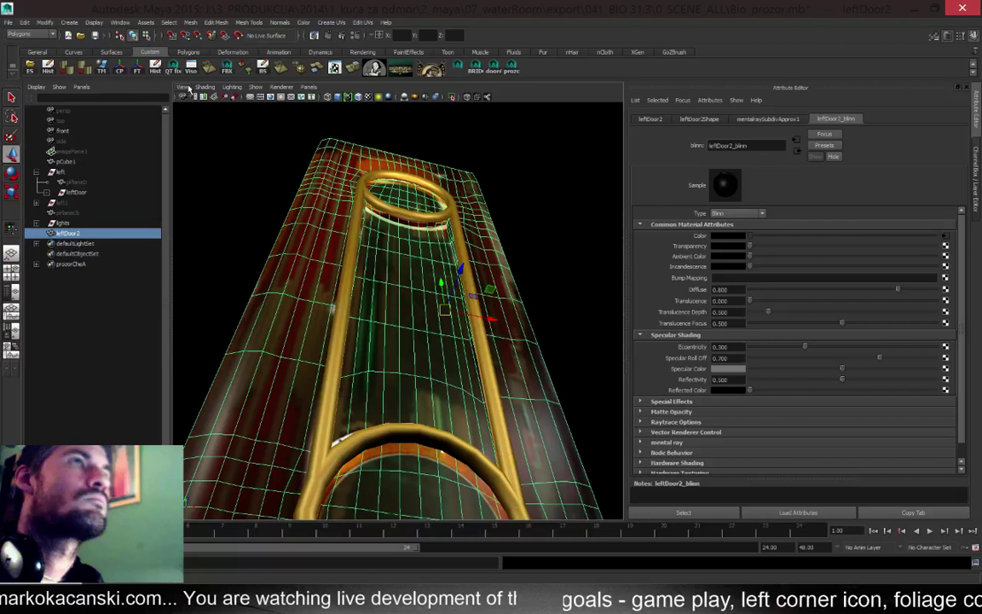
pyautogui.click(673, 52)
pyautogui.click(31, 68)
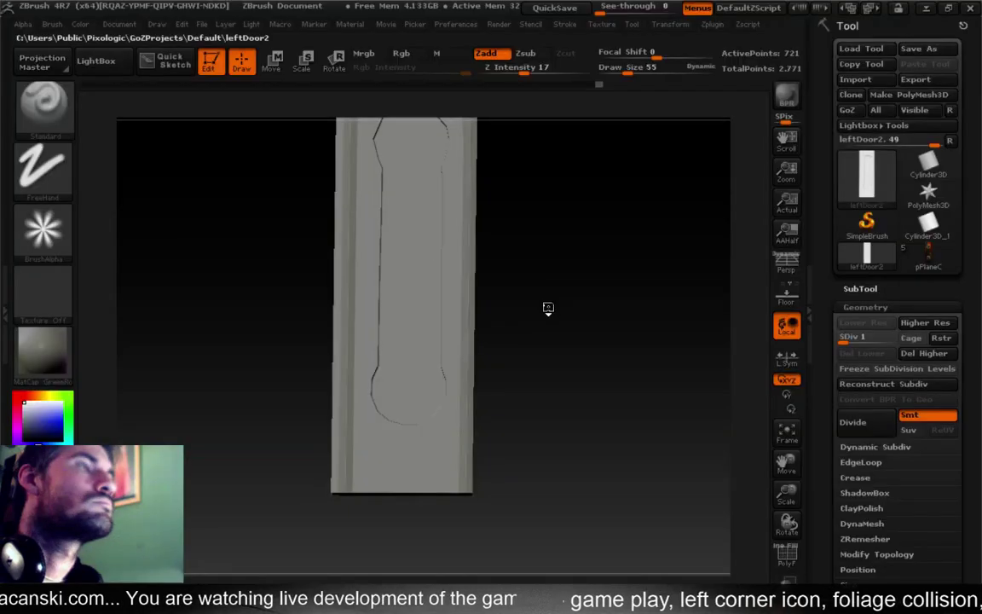
# Set the door to subdivision level 7 and inspect its mouldings in a reduced ZBrush window
pyautogui.moveTo(548, 308); pyautogui.dragTo(757, 397)
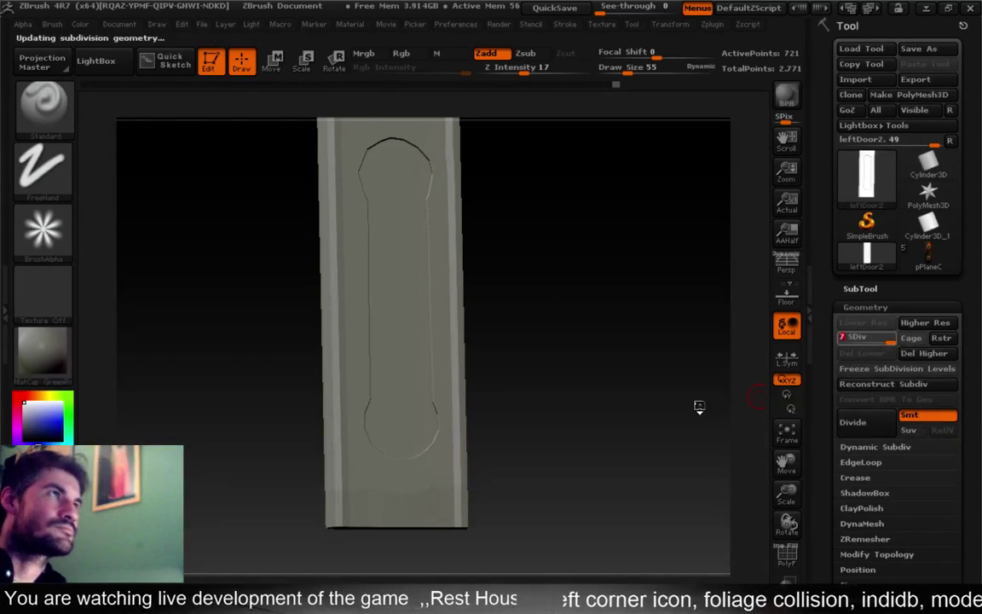
pyautogui.moveTo(611, 467); pyautogui.dragTo(556, 456)
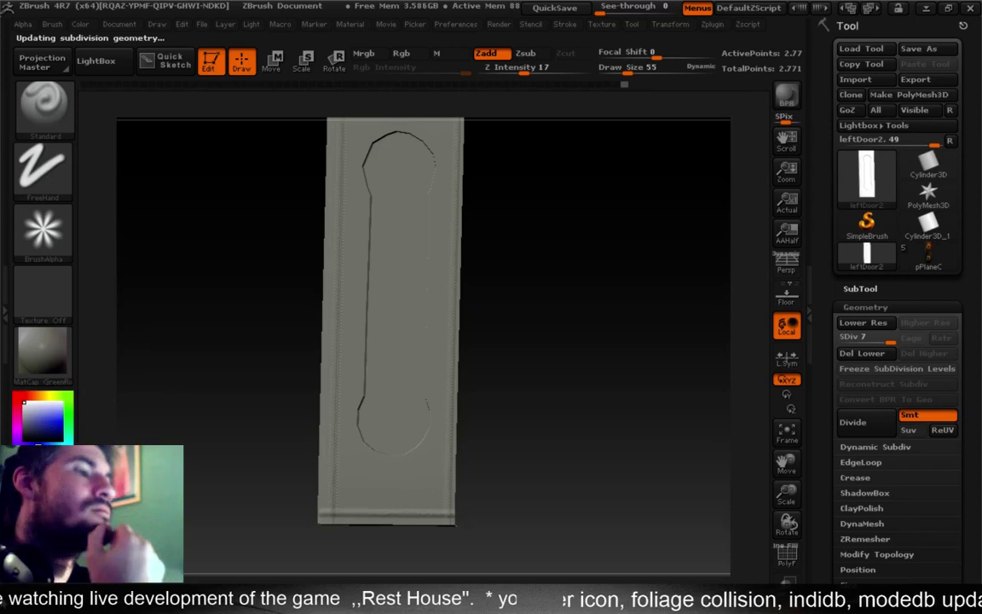
pyautogui.click(947, 8)
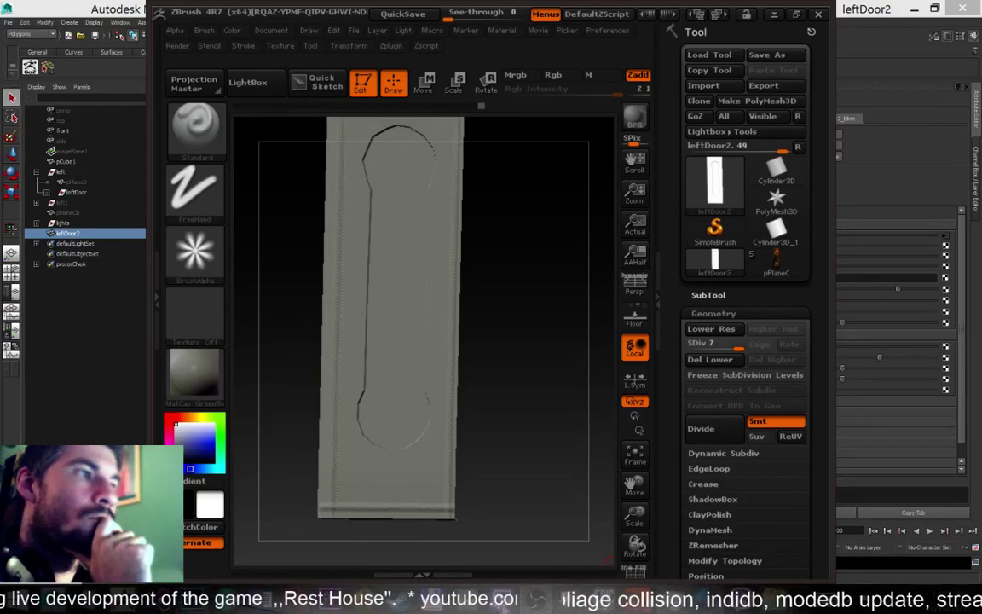
pyautogui.moveTo(536, 599)
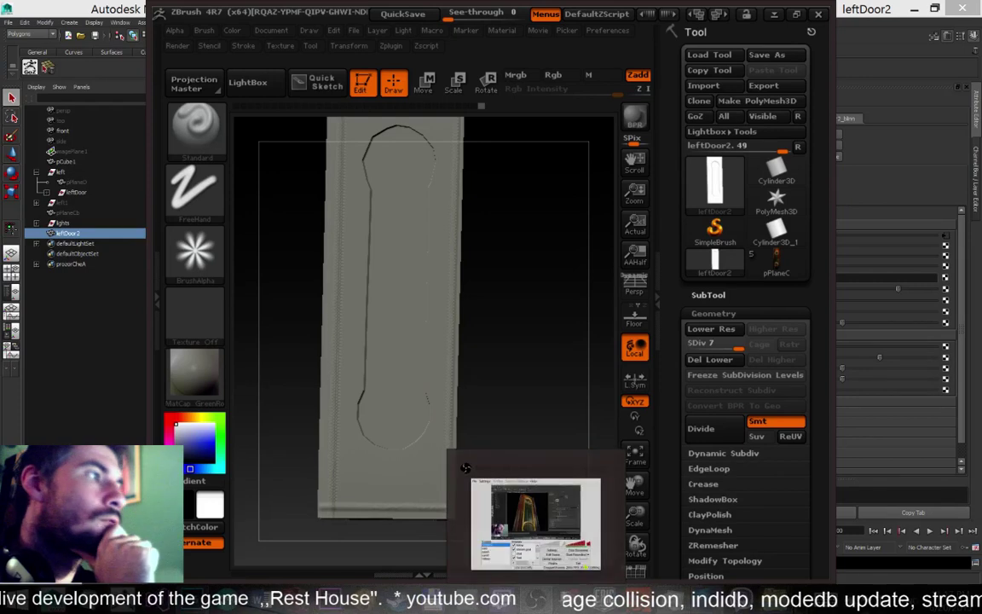
pyautogui.click(848, 599)
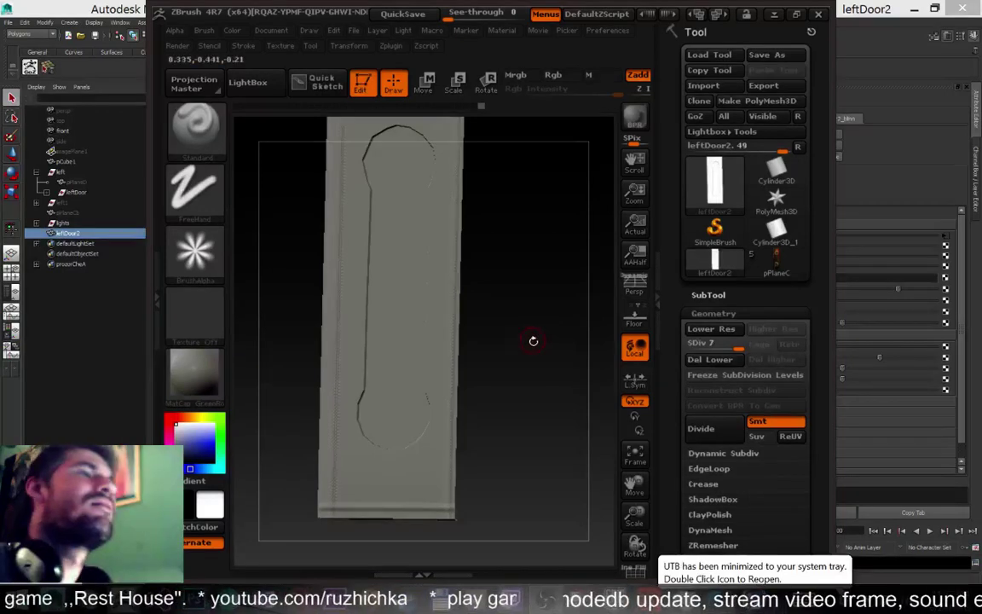
pyautogui.moveTo(532, 340); pyautogui.dragTo(557, 416)
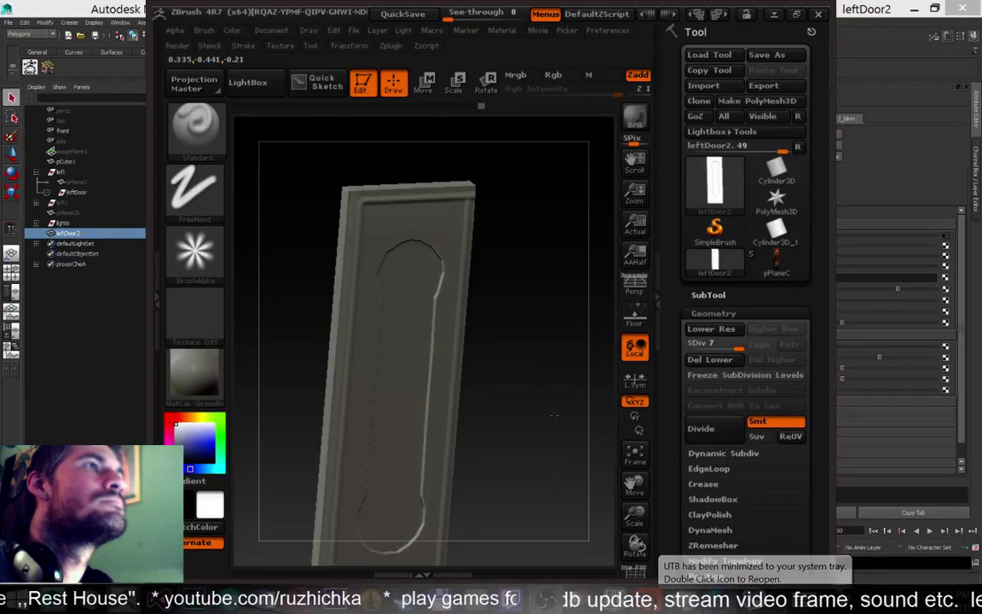
# Return to Maya, widen the viewport, and examine leftDoor2's wireframe around the gold mouldings from the front and from below
pyautogui.click(773, 14)
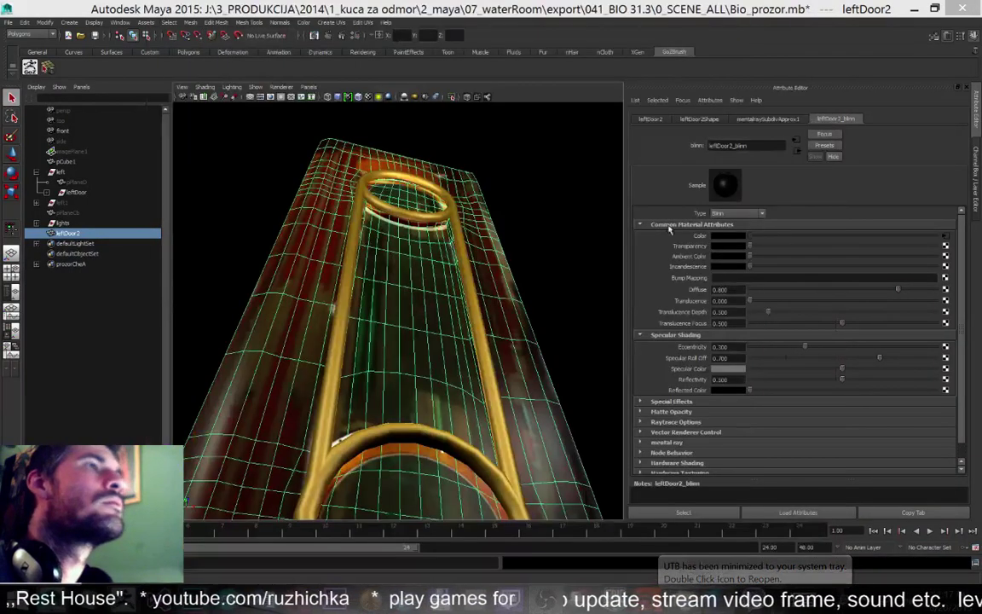
pyautogui.moveTo(625, 209); pyautogui.dragTo(663, 214)
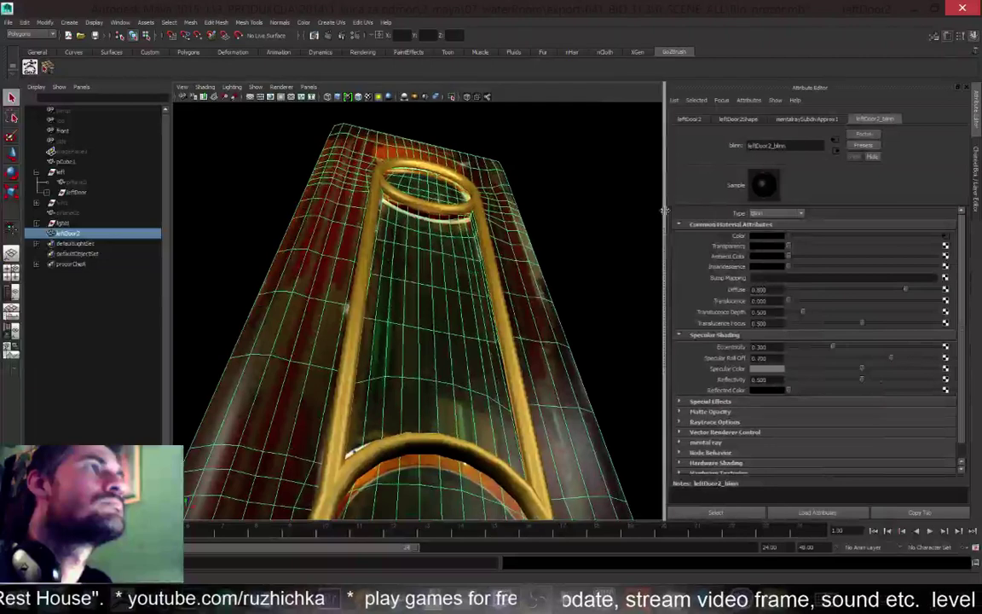
pyautogui.scroll(-3, 543, 217)
pyautogui.click(540, 227)
pyautogui.keyDown('alt'); pyautogui.moveTo(527, 215); pyautogui.dragTo(463, 320); pyautogui.keyUp('alt')
pyautogui.click(417, 259)
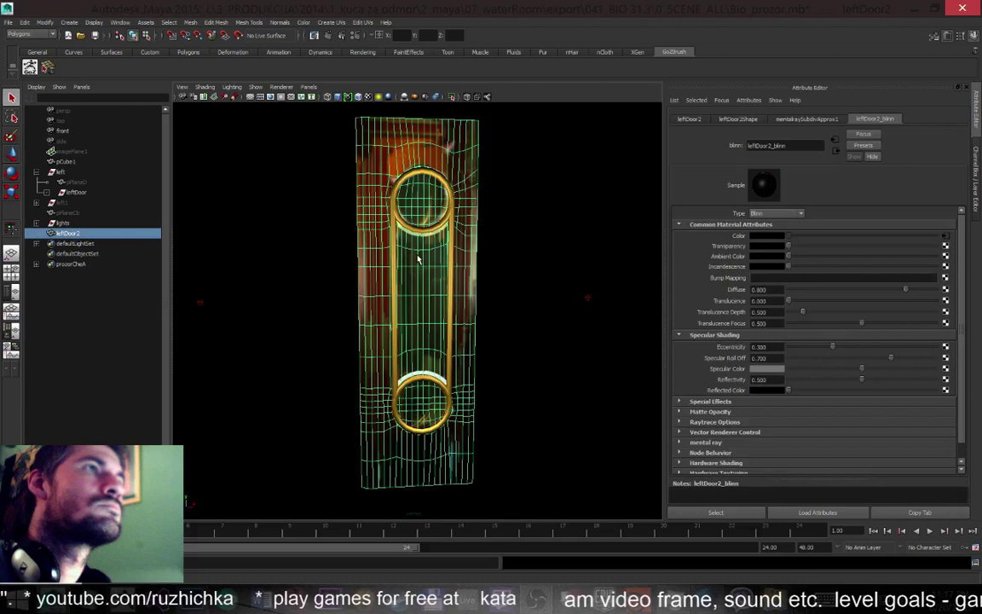
pyautogui.scroll(2, 428, 225)
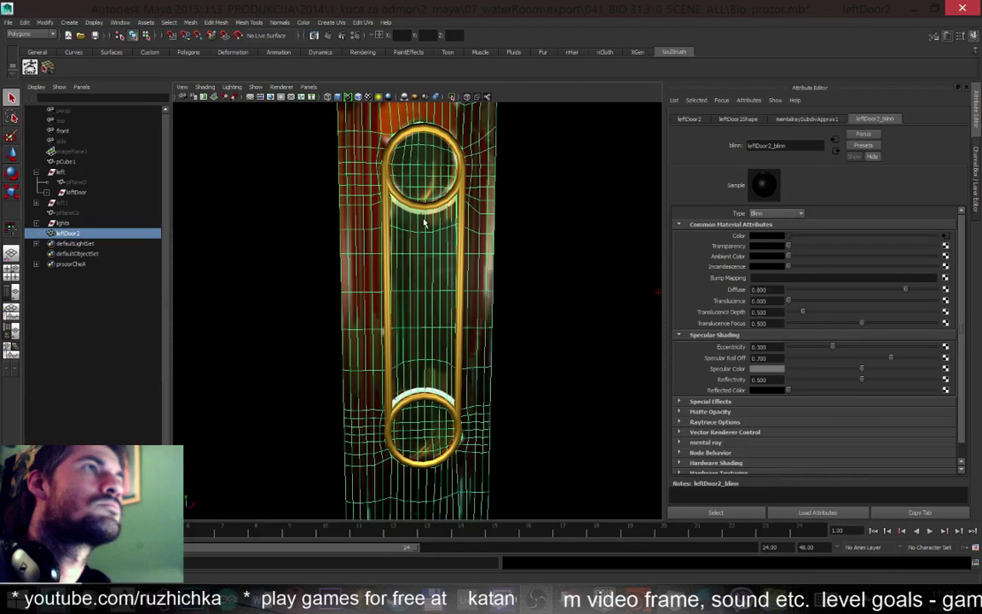
pyautogui.click(517, 217)
pyautogui.keyDown('alt'); pyautogui.moveTo(464, 224); pyautogui.dragTo(545, 376); pyautogui.keyUp('alt')
pyautogui.click(483, 237)
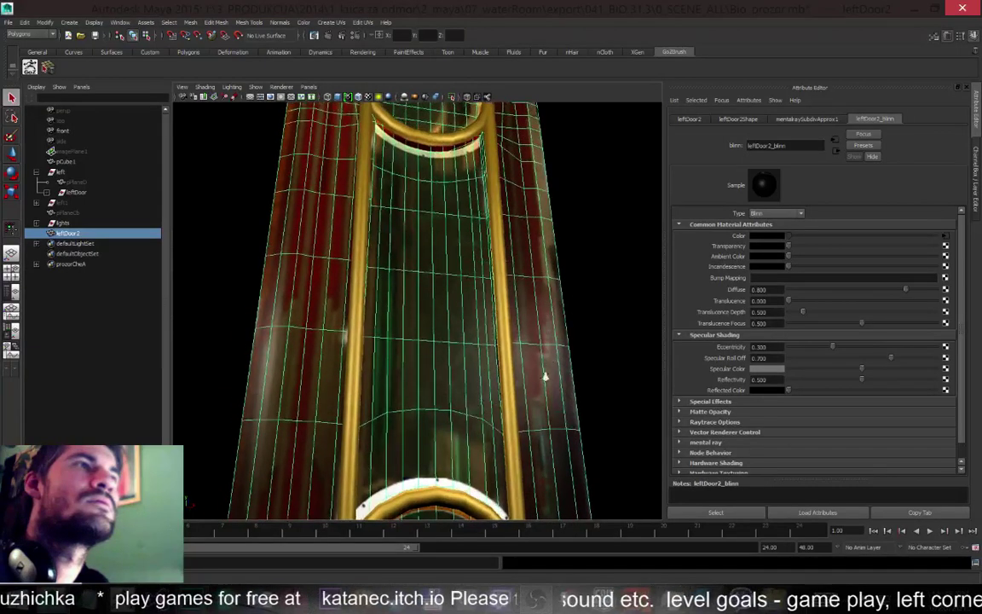
# Select the straight gold moulding rails of the left door, frame them, and examine them against the painted door from several angles
pyautogui.keyDown('alt'); pyautogui.moveTo(546, 375); pyautogui.dragTo(388, 307, button='right'); pyautogui.keyUp('alt')
pyautogui.click(383, 302)
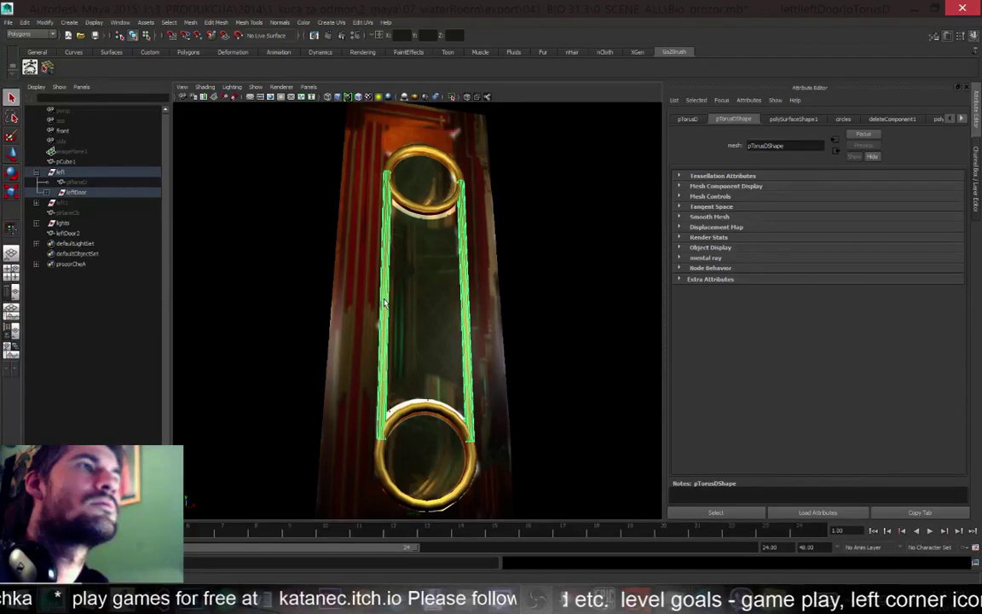
pyautogui.keyDown('alt'); pyautogui.moveTo(379, 311); pyautogui.dragTo(397, 178); pyautogui.keyUp('alt')
pyautogui.press('f')
pyautogui.scroll(5, 449, 346)
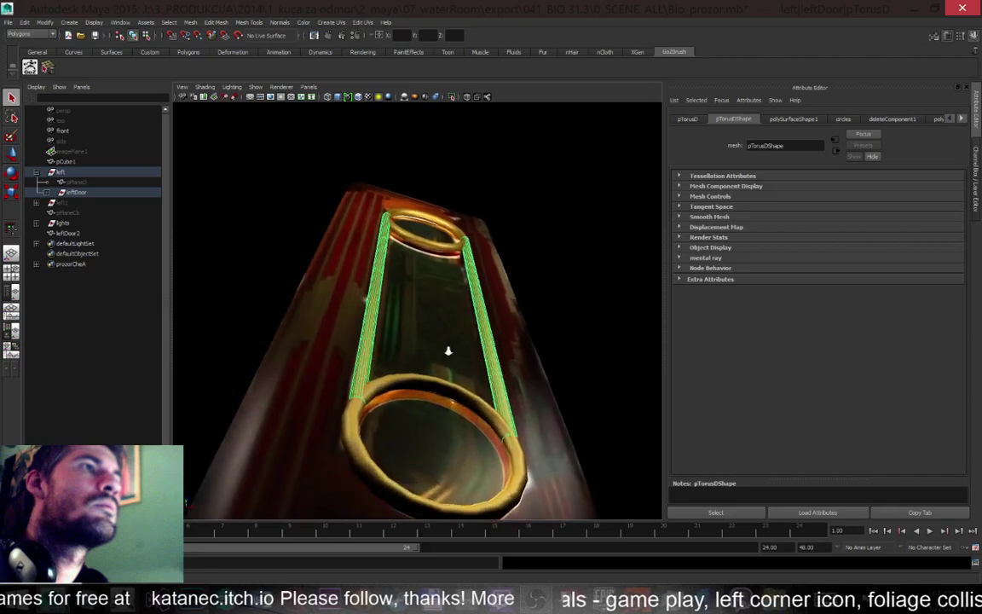
pyautogui.keyDown('alt'); pyautogui.moveTo(452, 359); pyautogui.dragTo(307, 247); pyautogui.keyUp('alt')
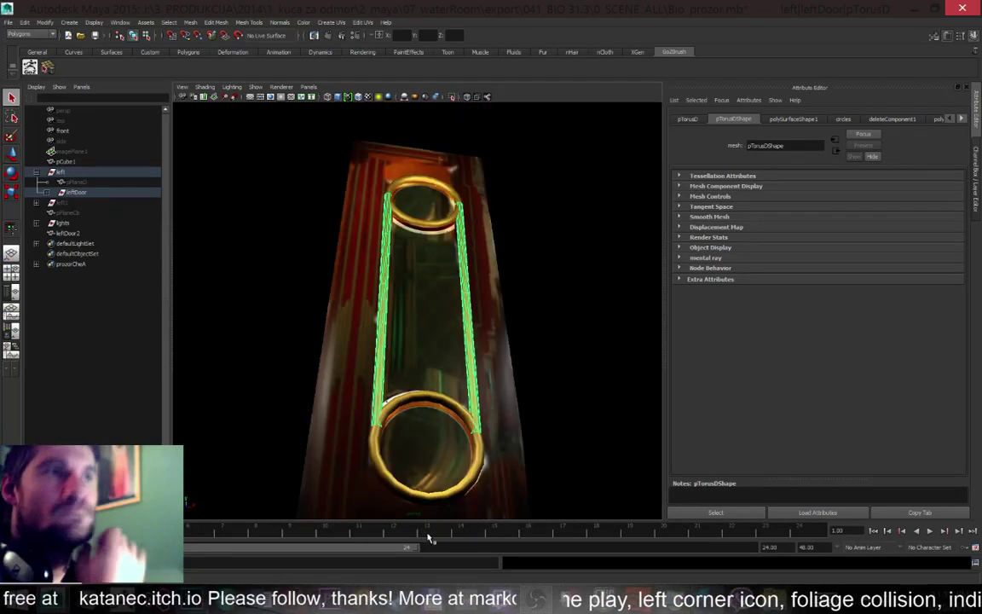
# Switch to Photoshop and hide the grey Layer 11 in Door_outUV.psd to reveal the painted door texture in Group 1
pyautogui.moveTo(193, 599)
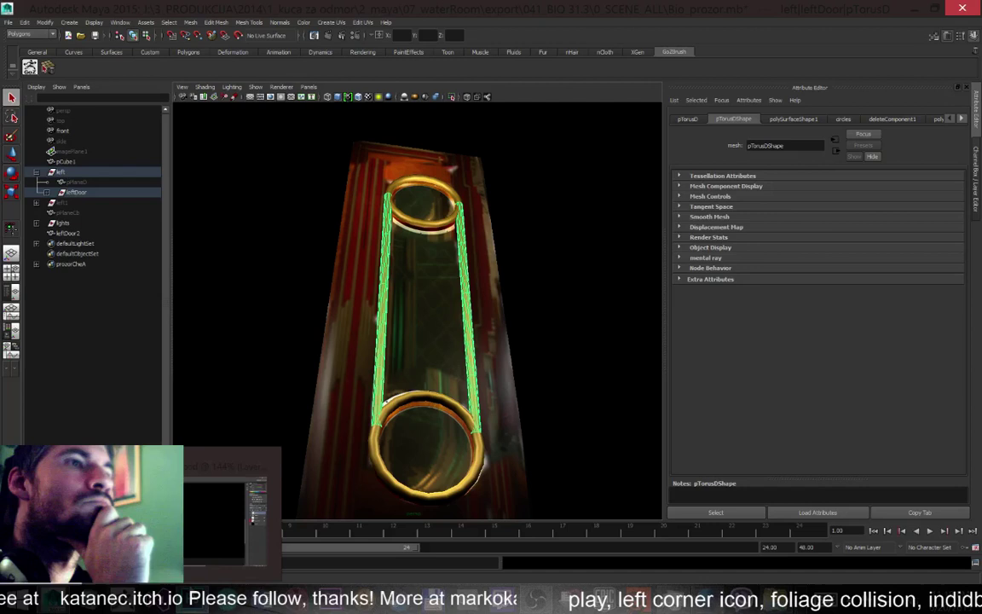
pyautogui.click(232, 601)
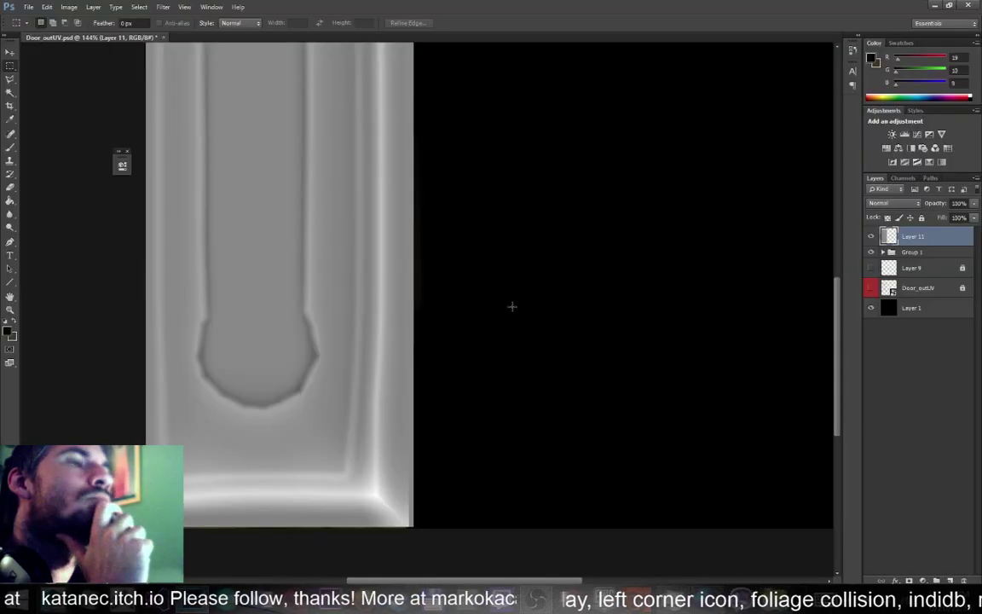
pyautogui.scroll(2, 511, 310)
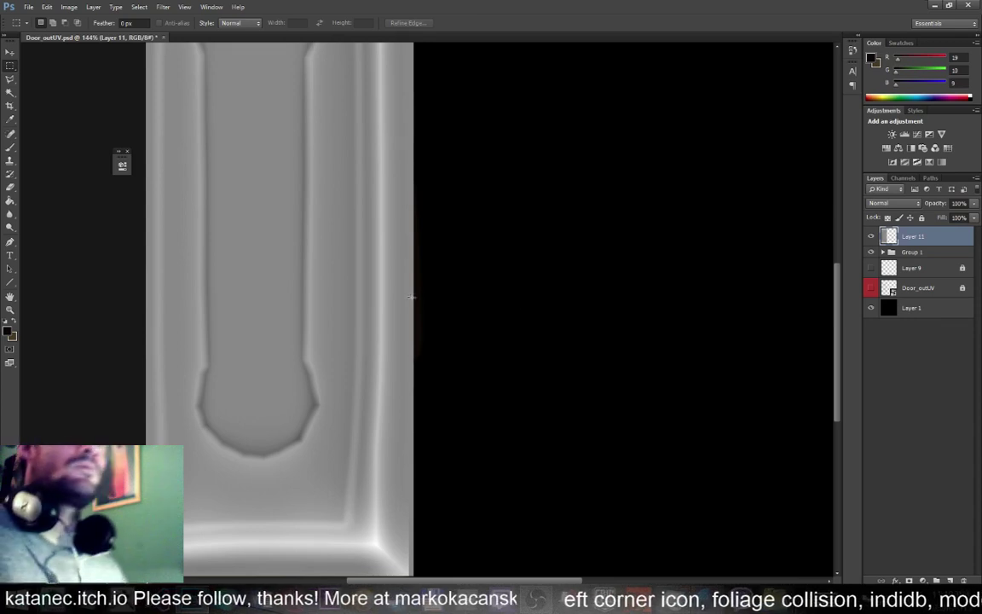
pyautogui.keyDown('alt'); pyautogui.scroll(-3, 375, 269); pyautogui.keyUp('alt')
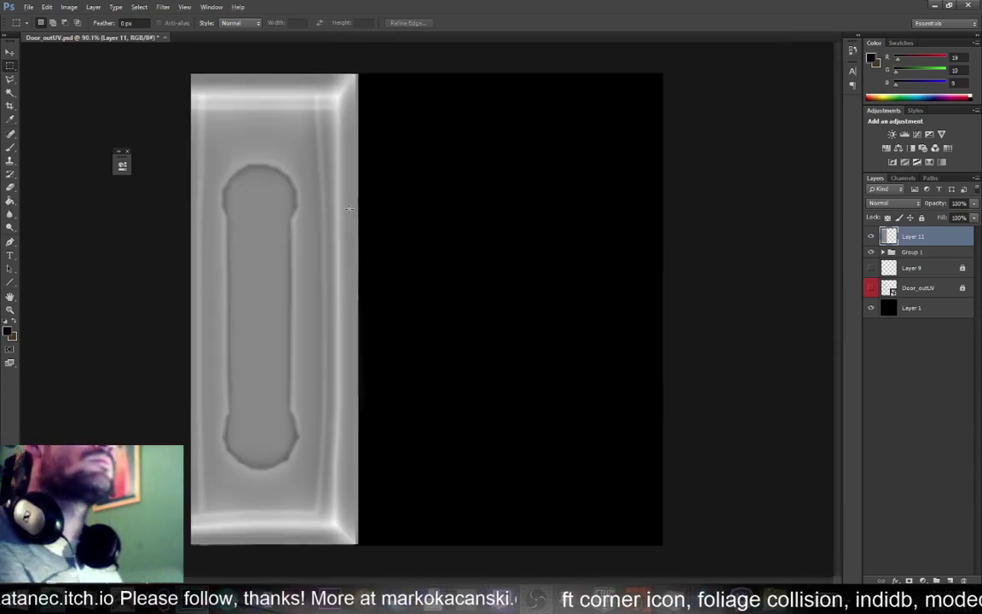
pyautogui.keyDown('alt'); pyautogui.scroll(1, 349, 208); pyautogui.keyUp('alt')
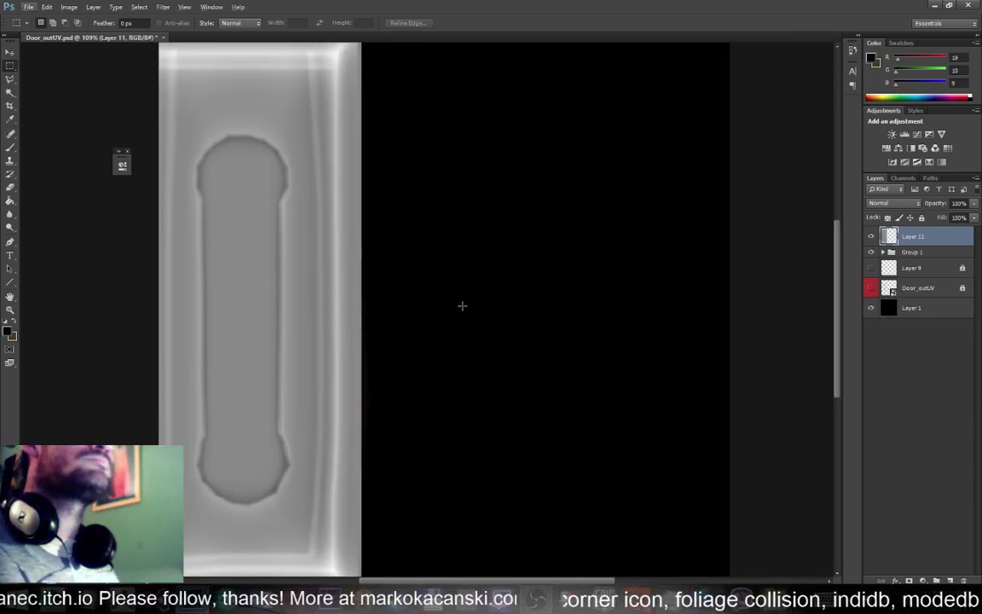
pyautogui.click(871, 237)
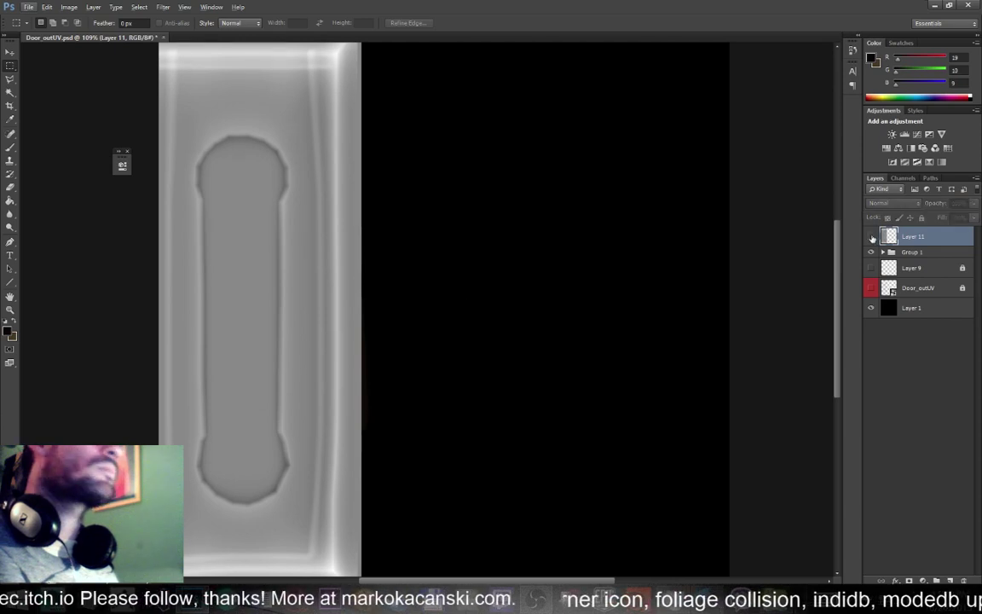
pyautogui.click(871, 236)
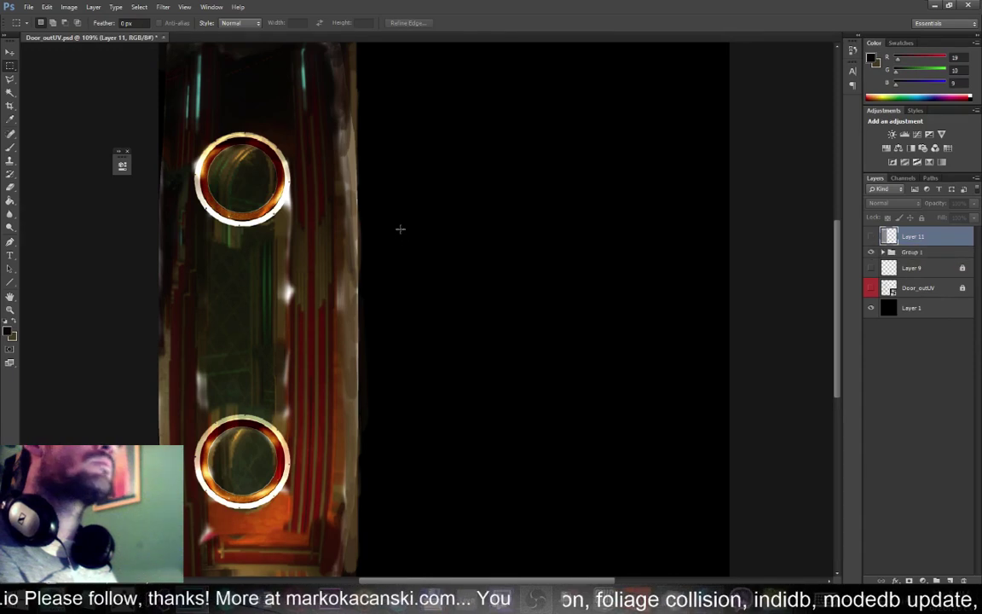
pyautogui.keyDown('alt'); pyautogui.scroll(-3, 400, 228); pyautogui.keyUp('alt')
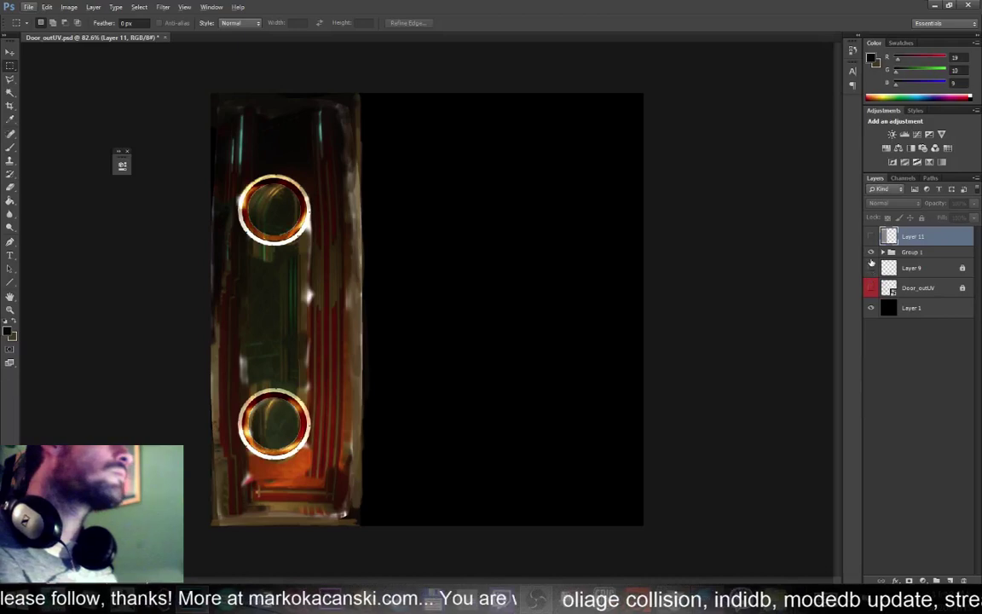
pyautogui.click(871, 252)
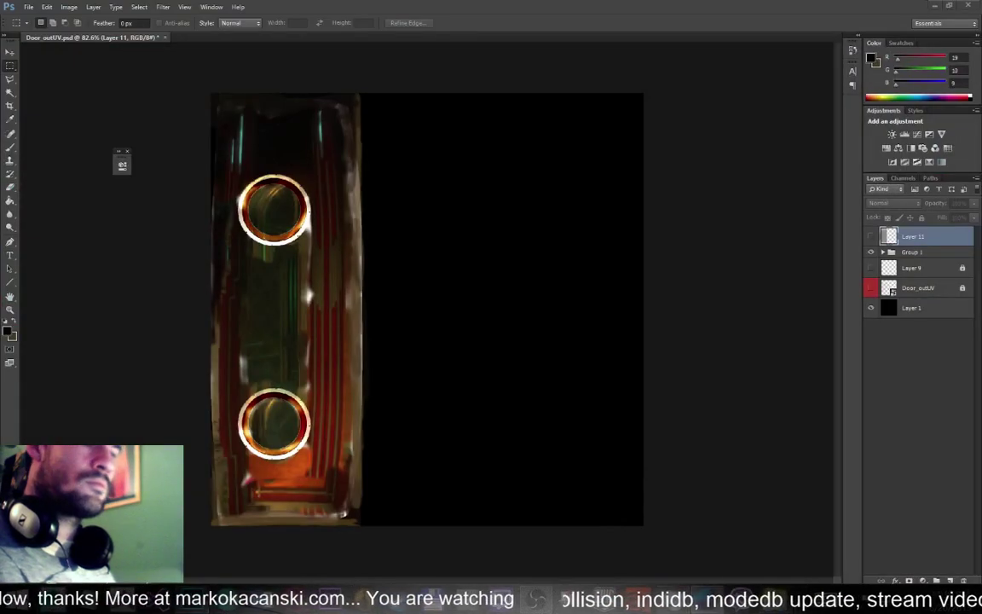
# Switch to the browser and look through the art deco door image results for door designs to use as reference
pyautogui.hotkey('alt', 'Tab')
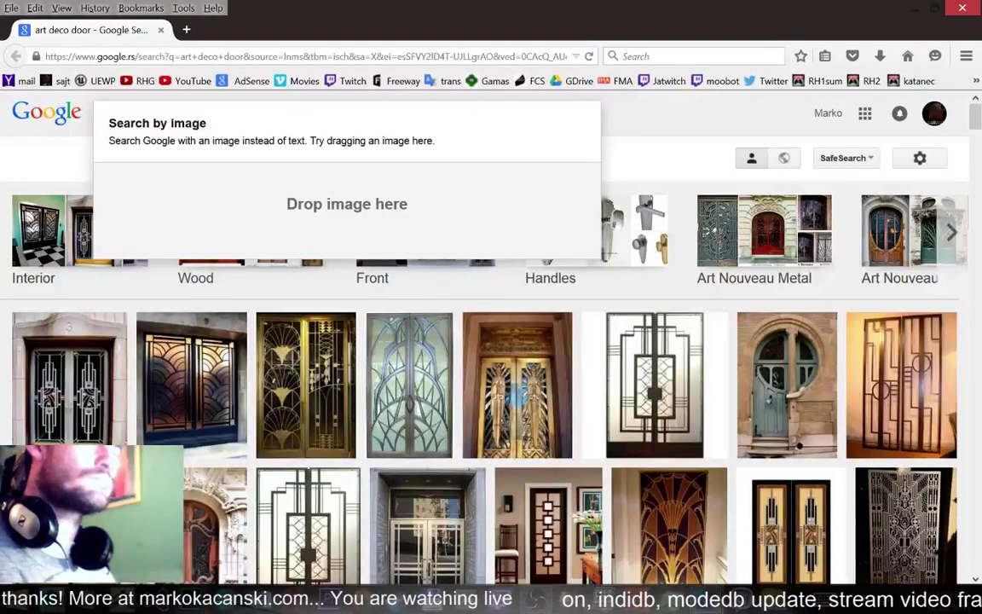
pyautogui.scroll(-3, 687, 324)
pyautogui.scroll(-20, 687, 323)
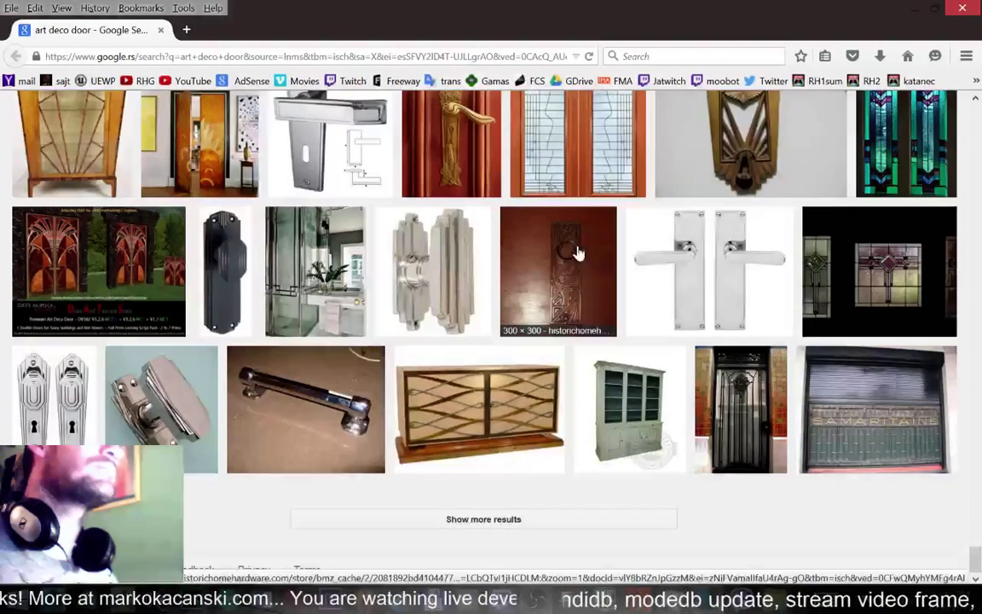
pyautogui.scroll(1, 578, 332)
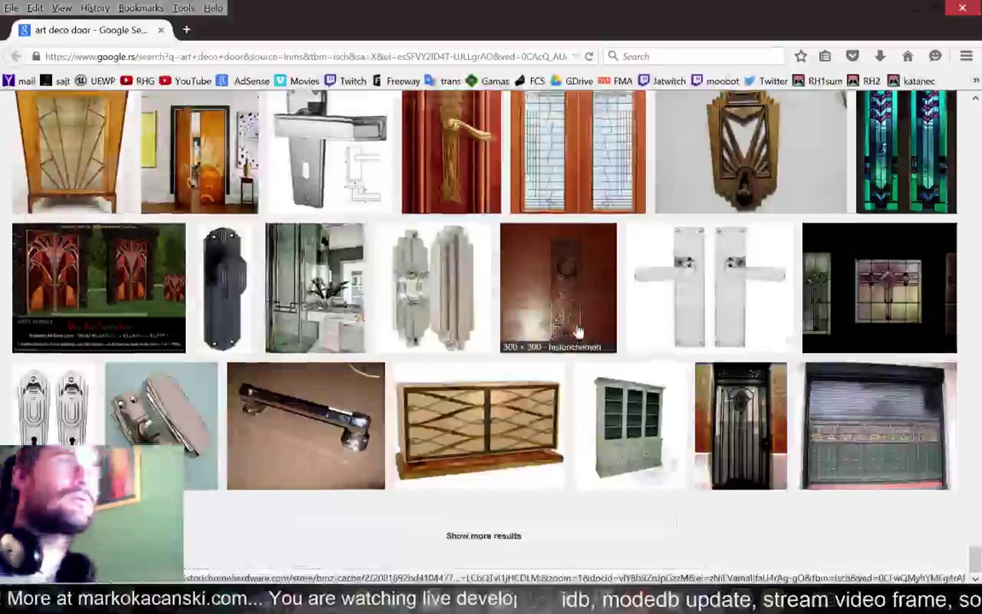
pyautogui.scroll(5, 576, 331)
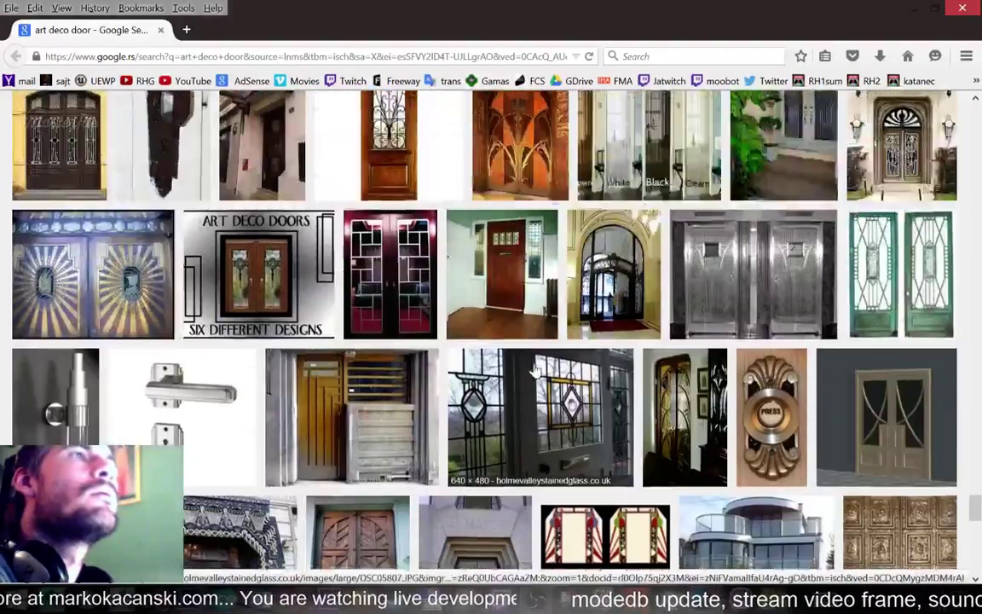
pyautogui.scroll(3, 537, 367)
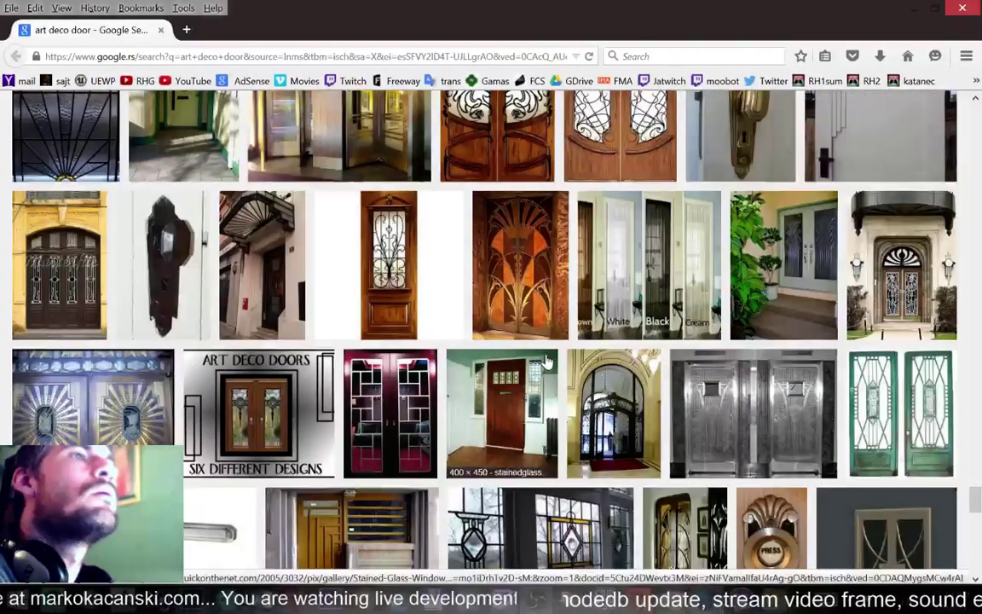
pyautogui.scroll(4, 547, 363)
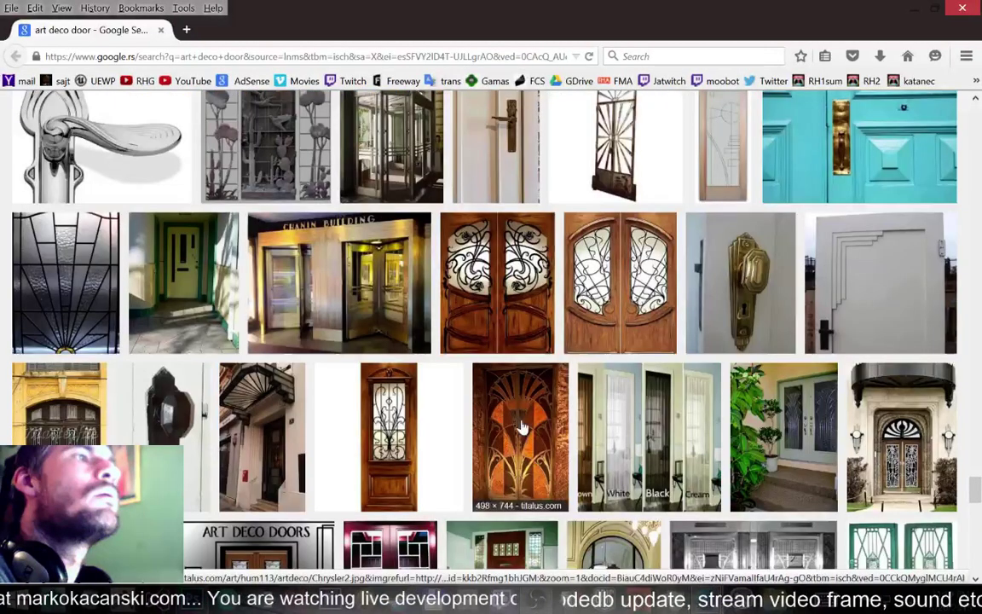
pyautogui.scroll(3, 536, 381)
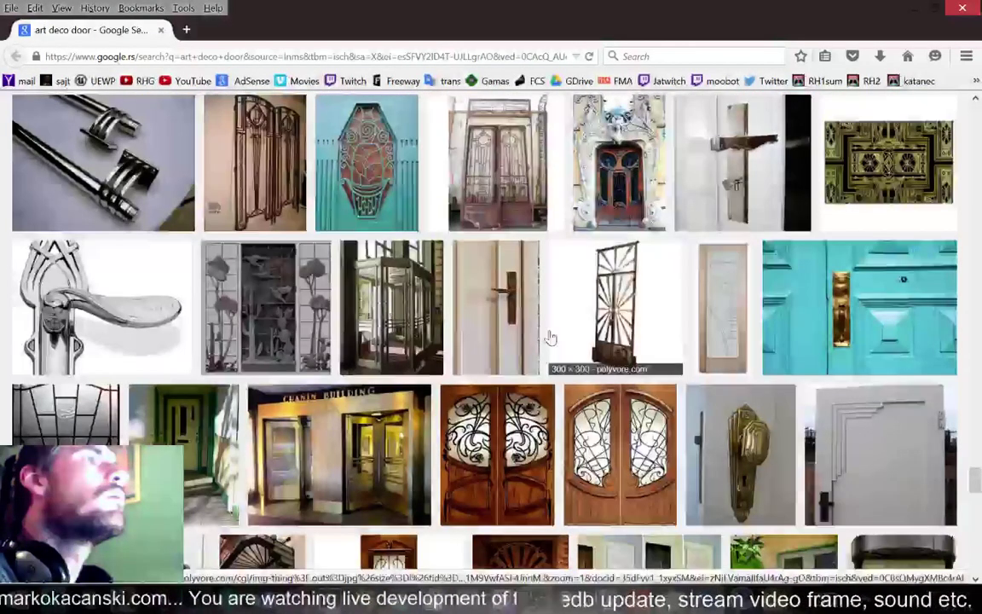
pyautogui.scroll(7, 550, 338)
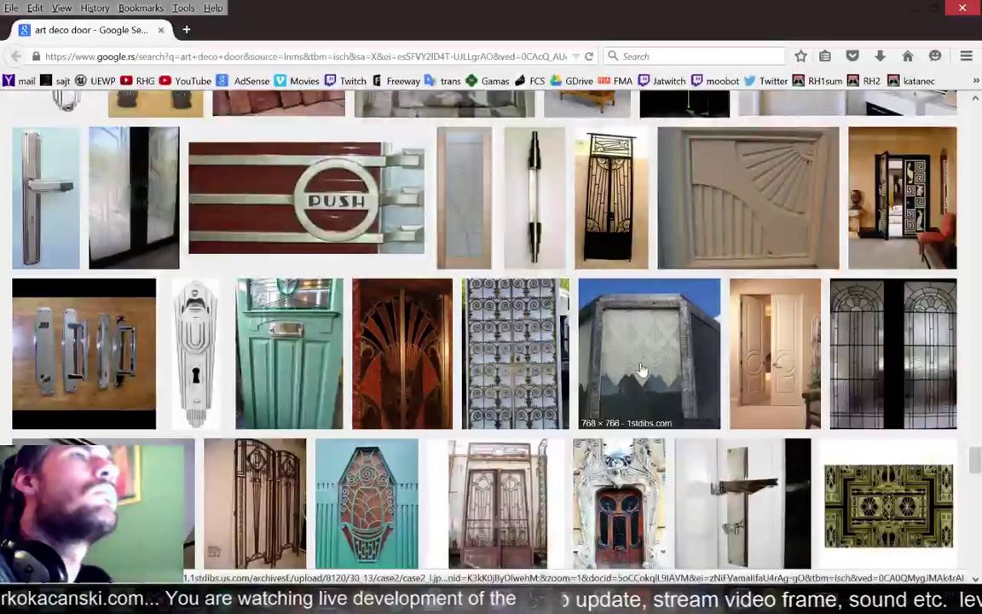
pyautogui.scroll(3, 640, 373)
pyautogui.scroll(7, 640, 373)
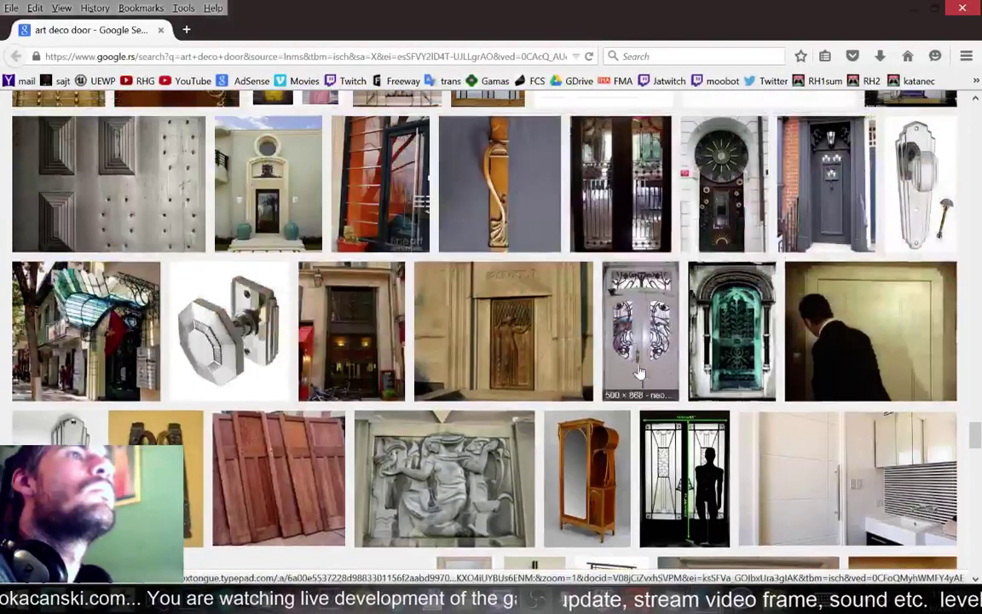
pyautogui.scroll(20, 640, 372)
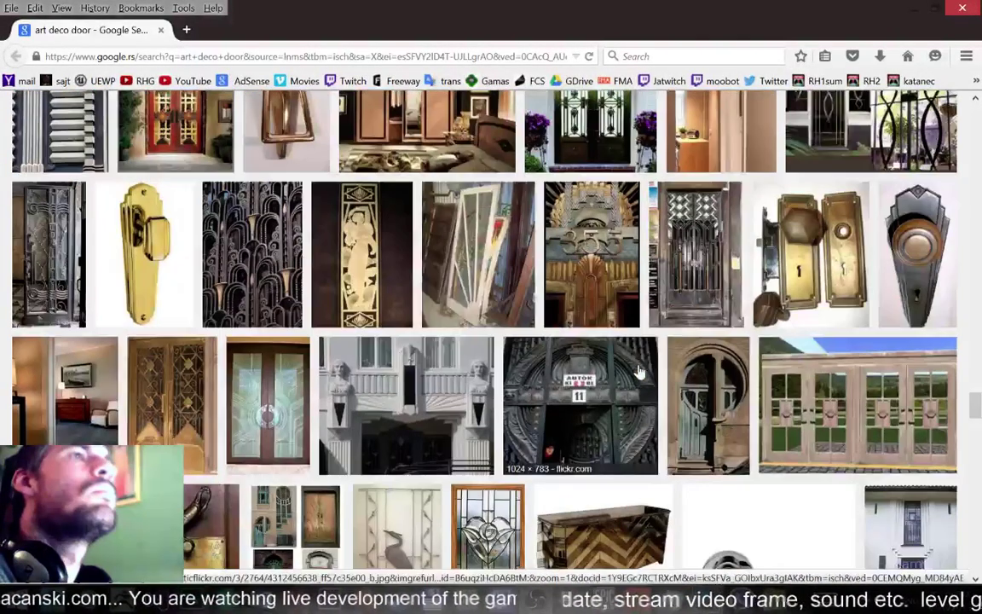
pyautogui.scroll(4, 640, 373)
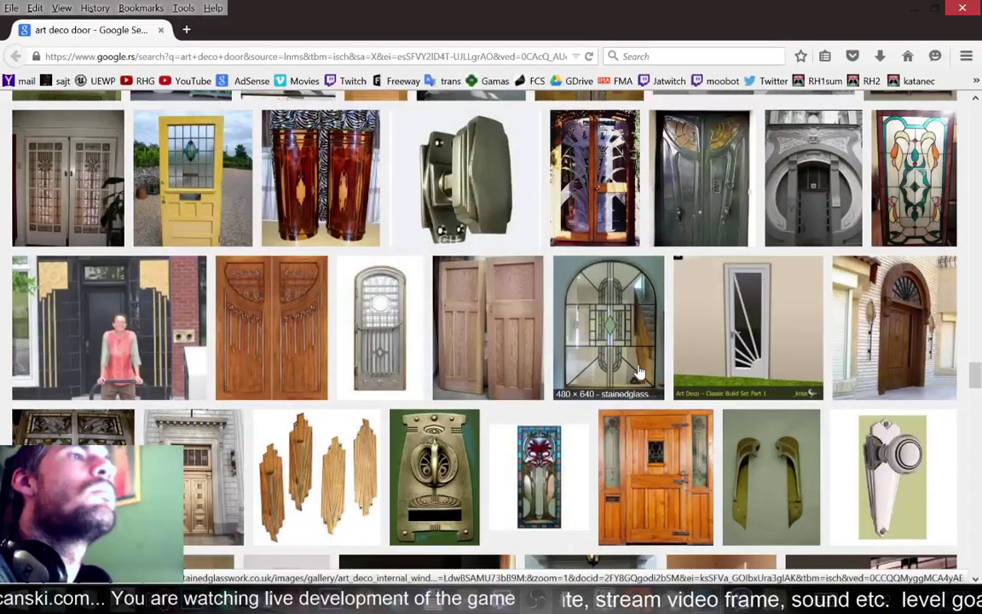
pyautogui.scroll(-6, 640, 373)
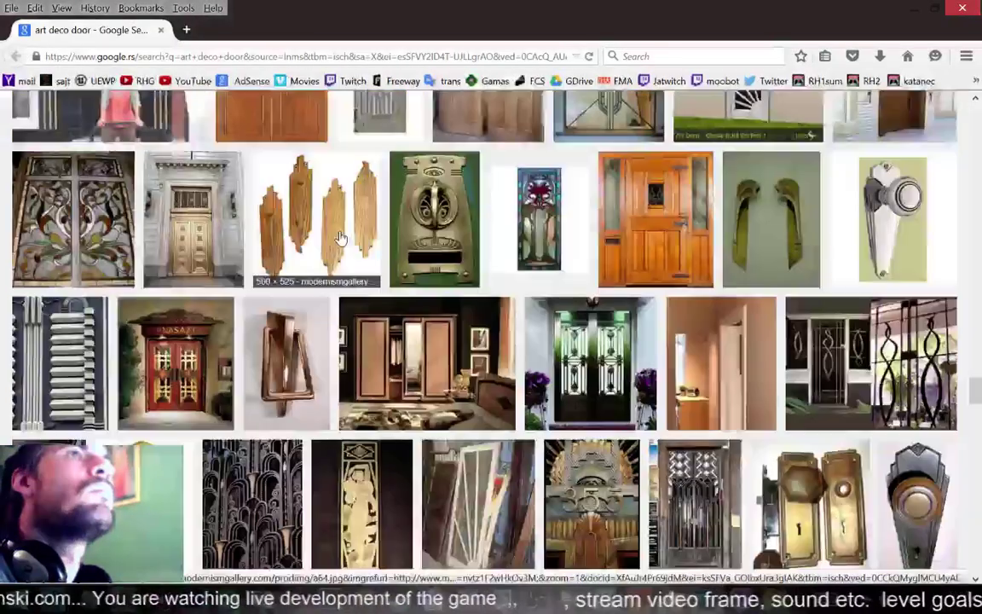
pyautogui.scroll(8, 499, 335)
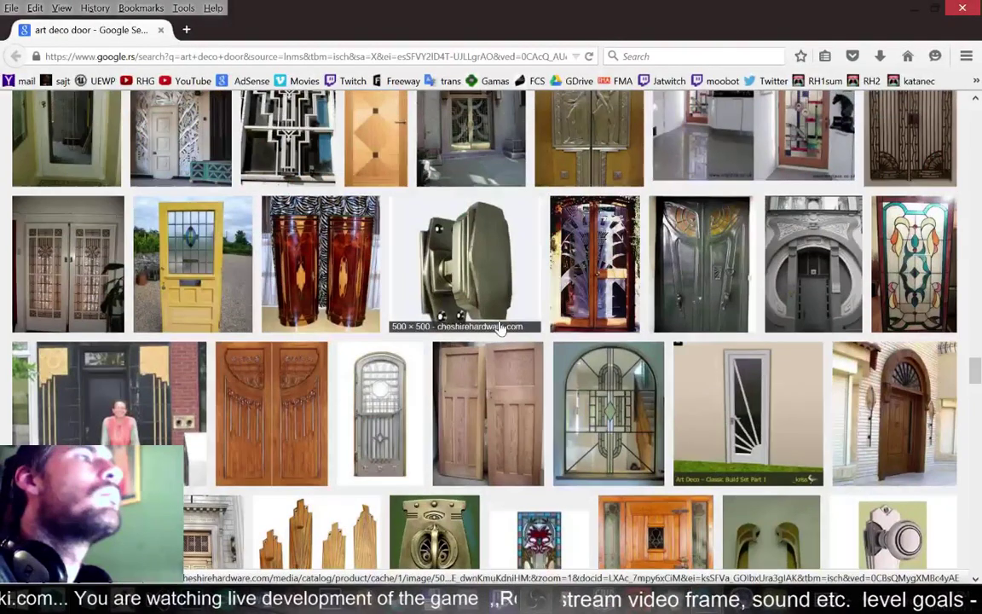
pyautogui.scroll(5, 501, 328)
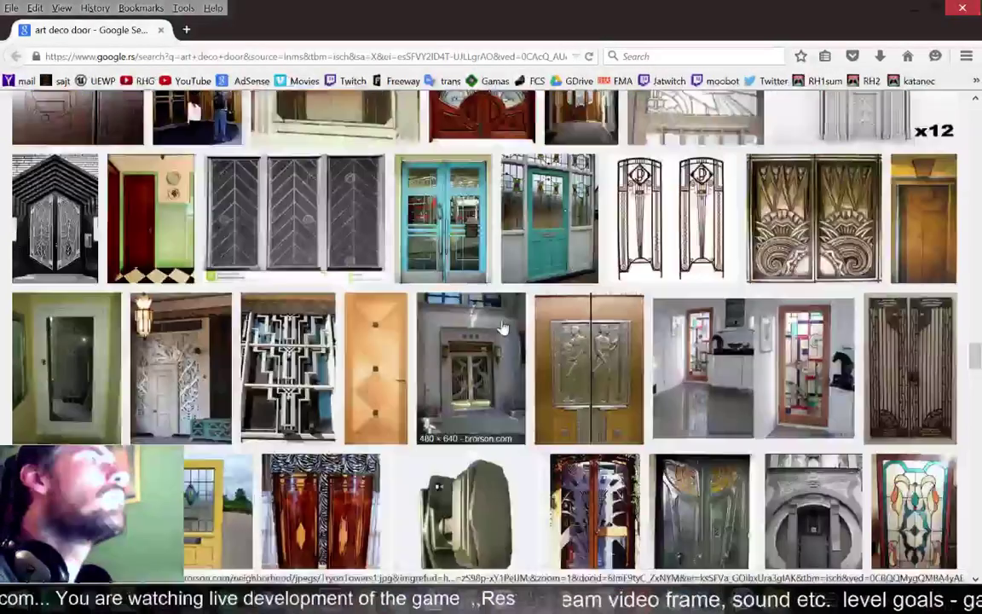
pyautogui.scroll(10, 503, 330)
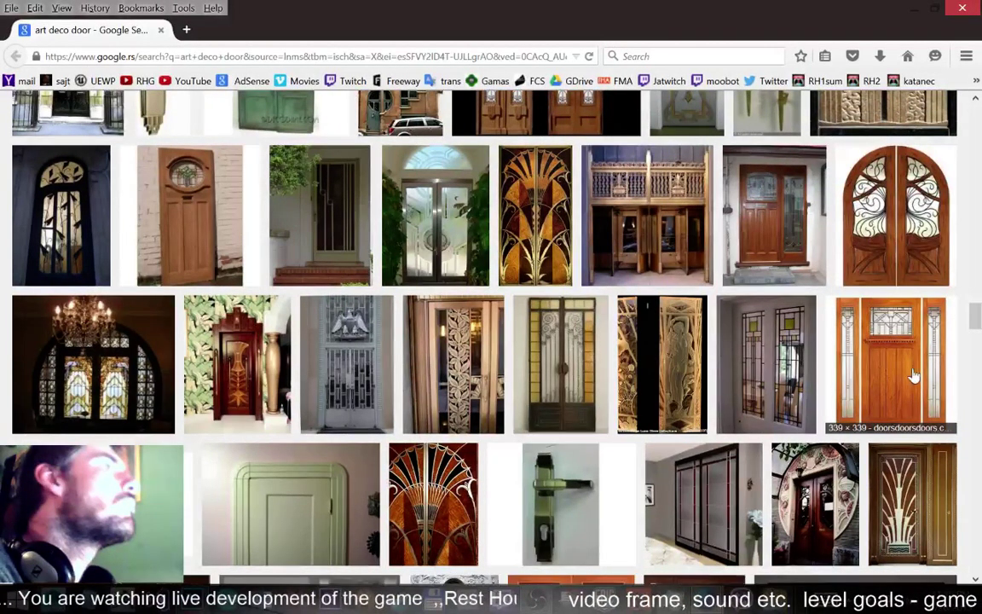
pyautogui.scroll(8, 255, 222)
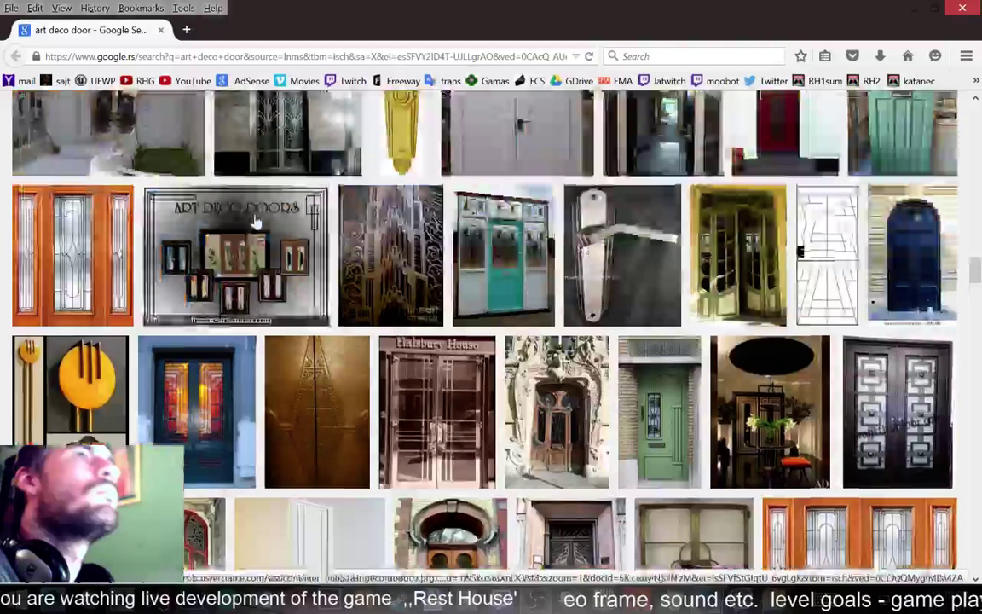
pyautogui.scroll(10, 254, 221)
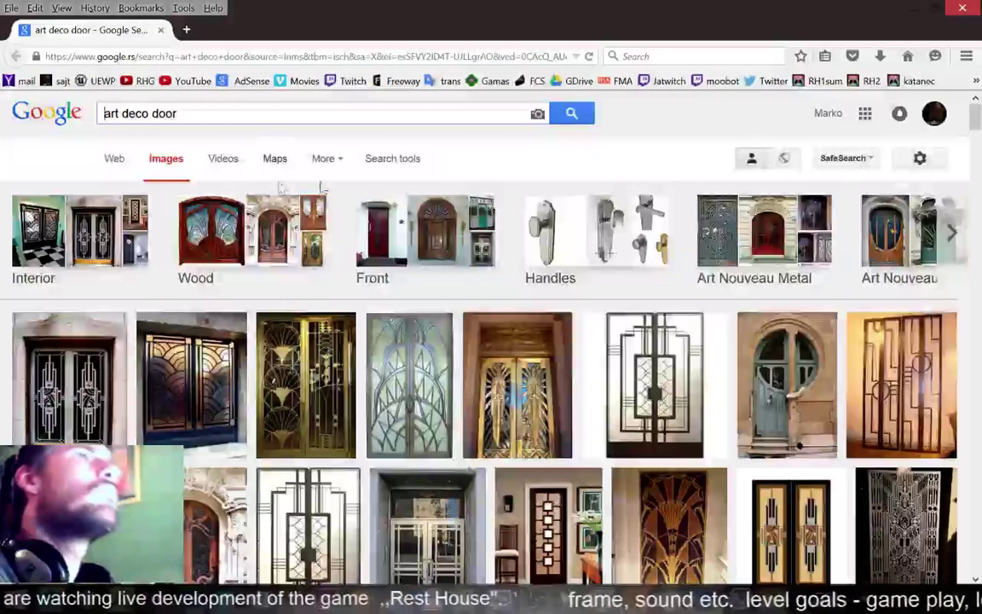
# Limit the image results to large size and open the source page showing the Holt Renfrew bronze double doors photo
pyautogui.click(393, 158)
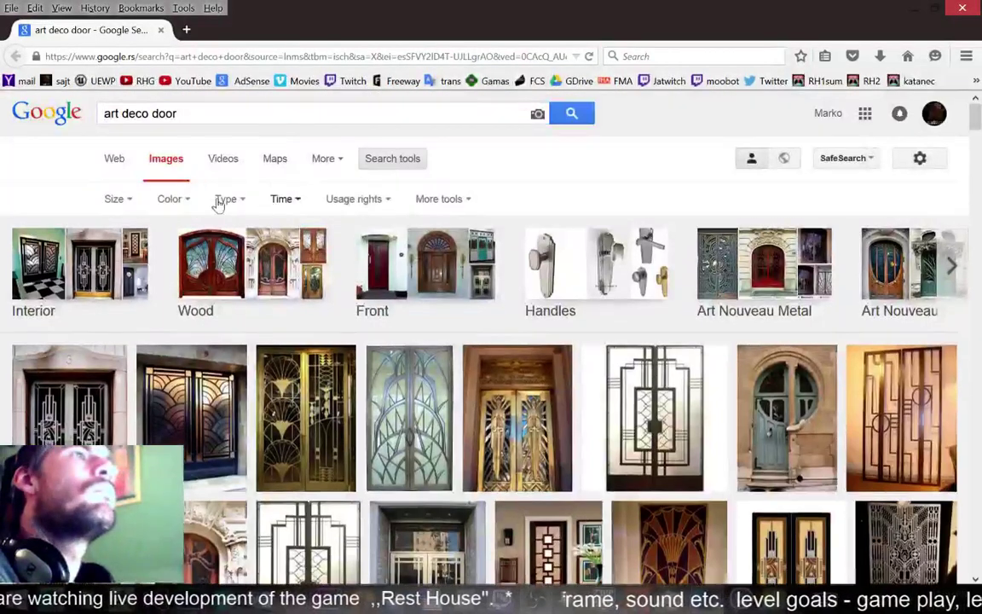
pyautogui.click(134, 206)
pyautogui.click(119, 243)
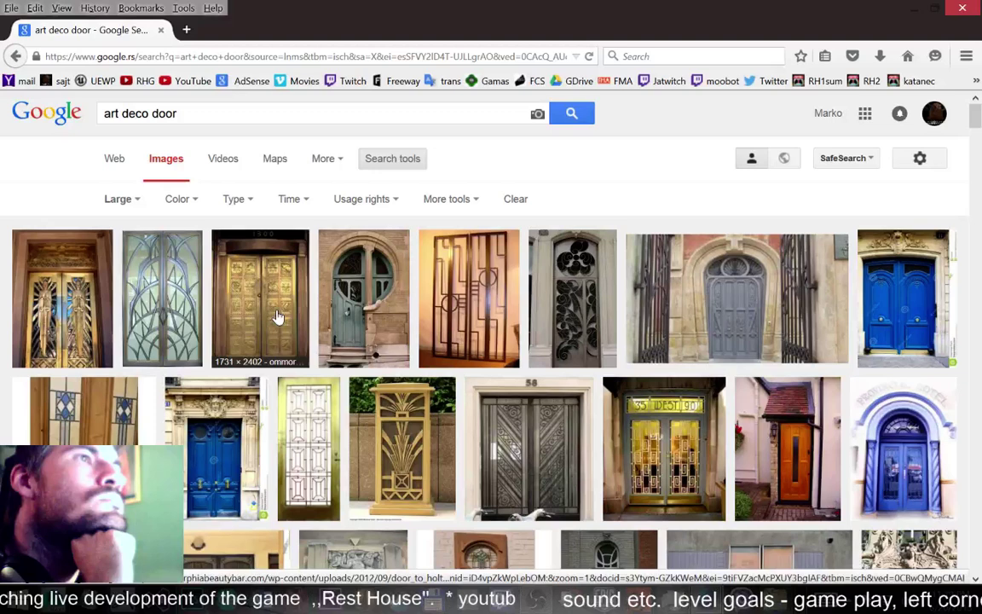
pyautogui.click(277, 317)
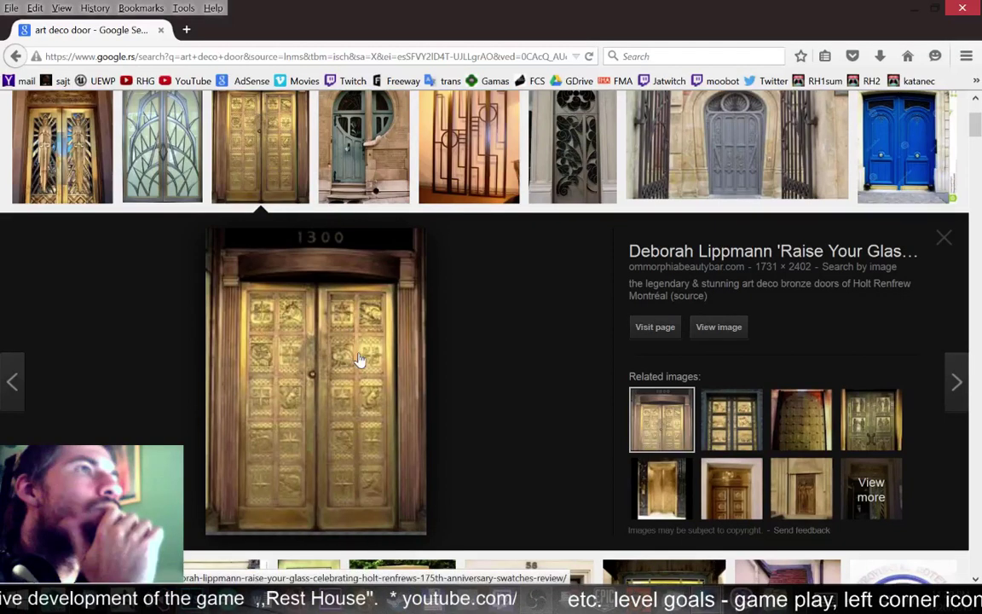
pyautogui.click(339, 373)
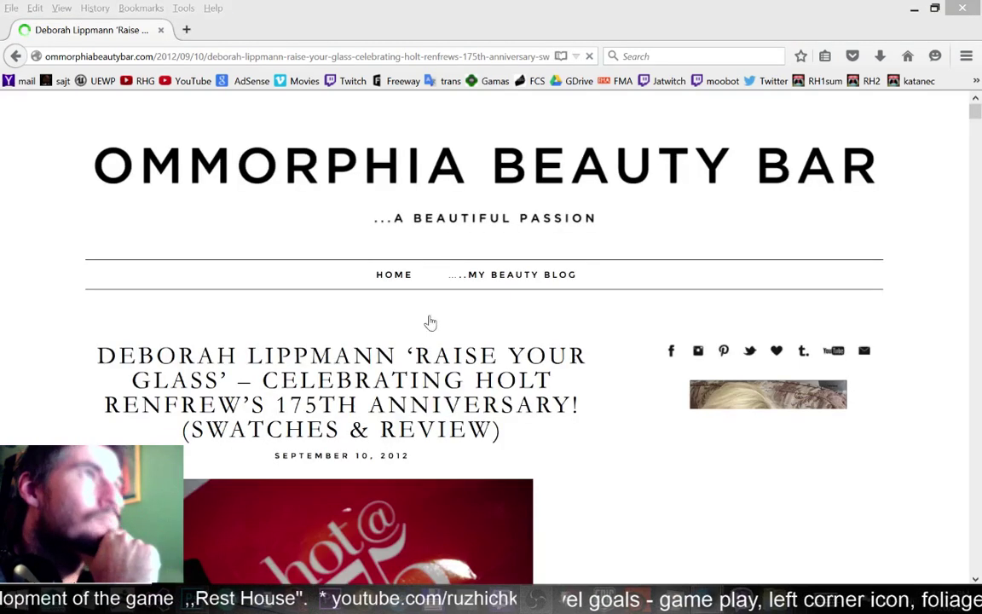
pyautogui.scroll(-10, 430, 322)
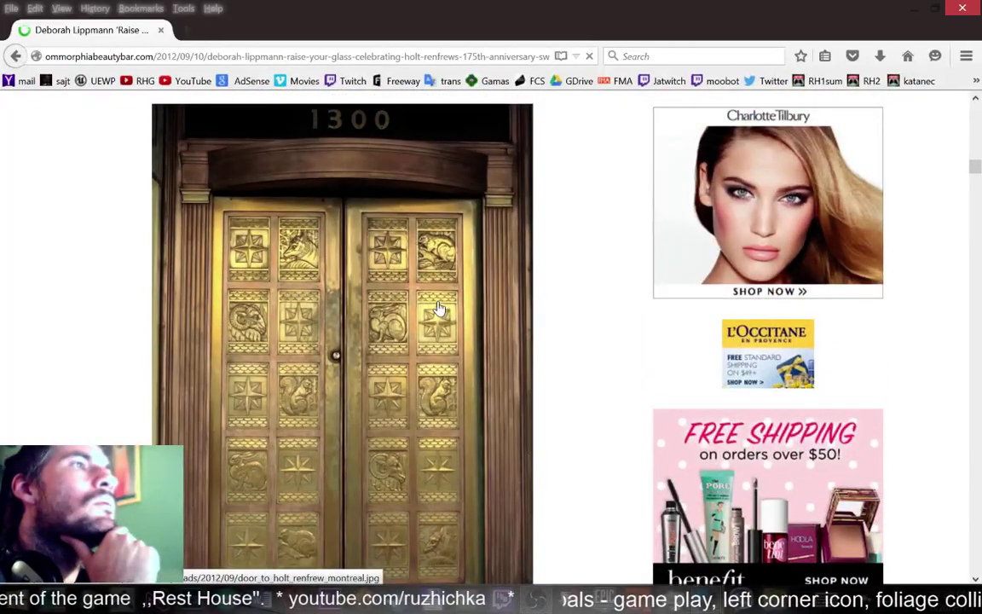
# Bring the bronze double doors photo from the web page into Door_outUV.psd in Photoshop as a new layer, with Photoshop maximized
pyautogui.rightClick(439, 305)
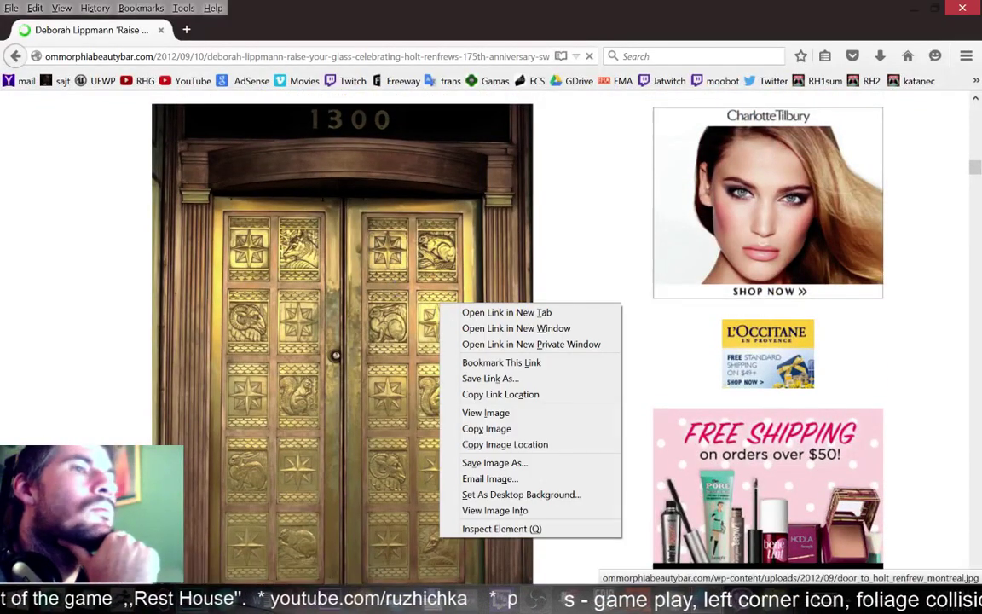
pyautogui.click(367, 599)
pyautogui.doubleClick(494, 9)
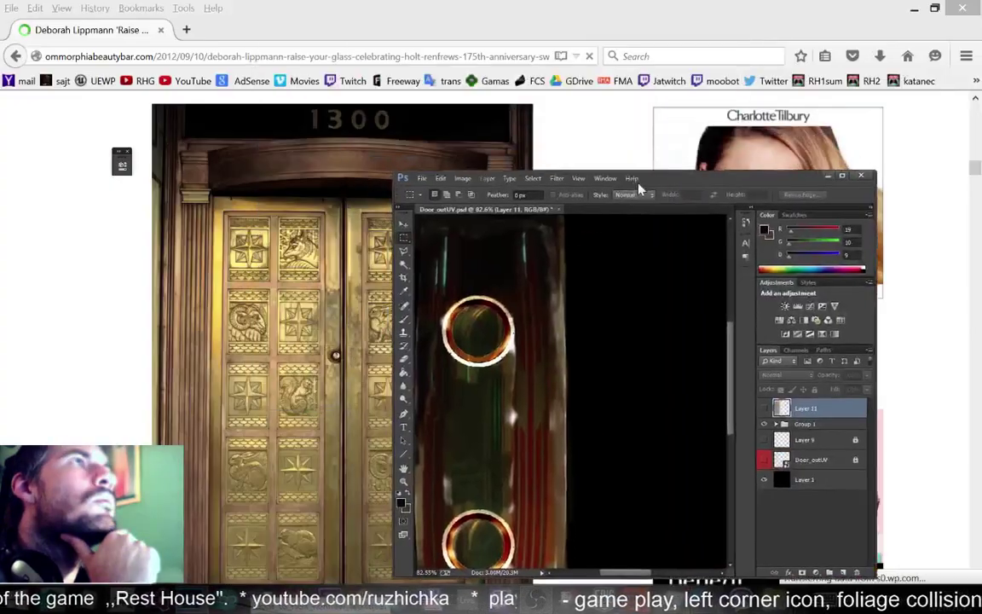
pyautogui.click(228, 318)
pyautogui.moveTo(228, 318); pyautogui.dragTo(583, 341)
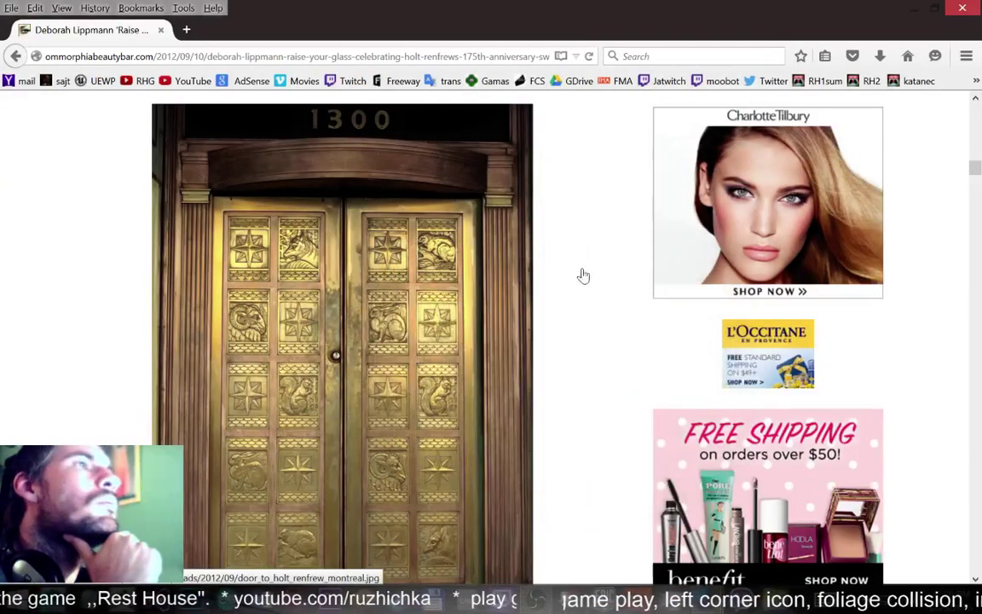
pyautogui.click(921, 9)
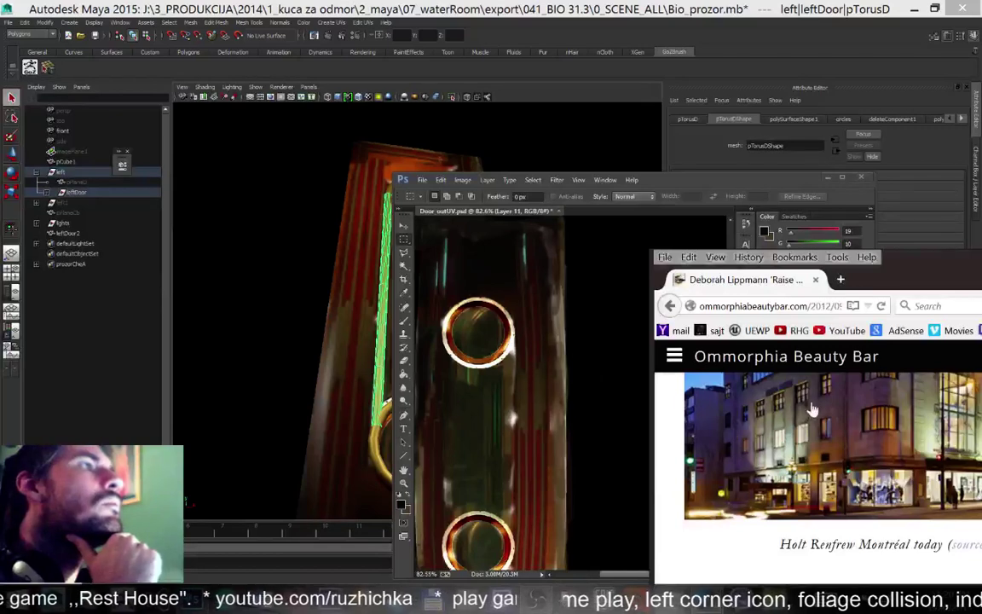
pyautogui.moveTo(916, 270); pyautogui.dragTo(870, 173)
pyautogui.scroll(-5, 759, 305)
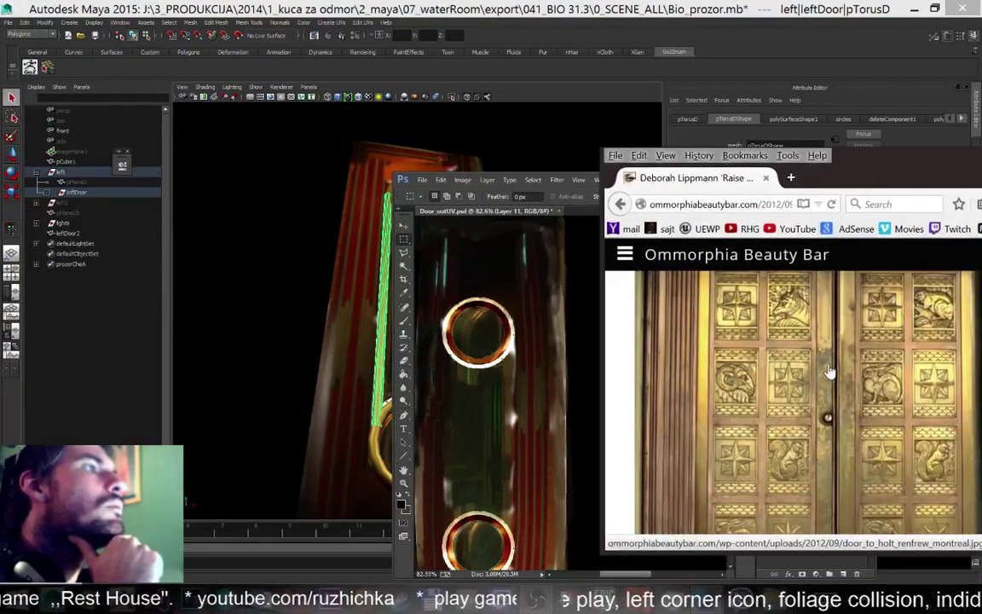
pyautogui.moveTo(443, 358); pyautogui.dragTo(491, 362)
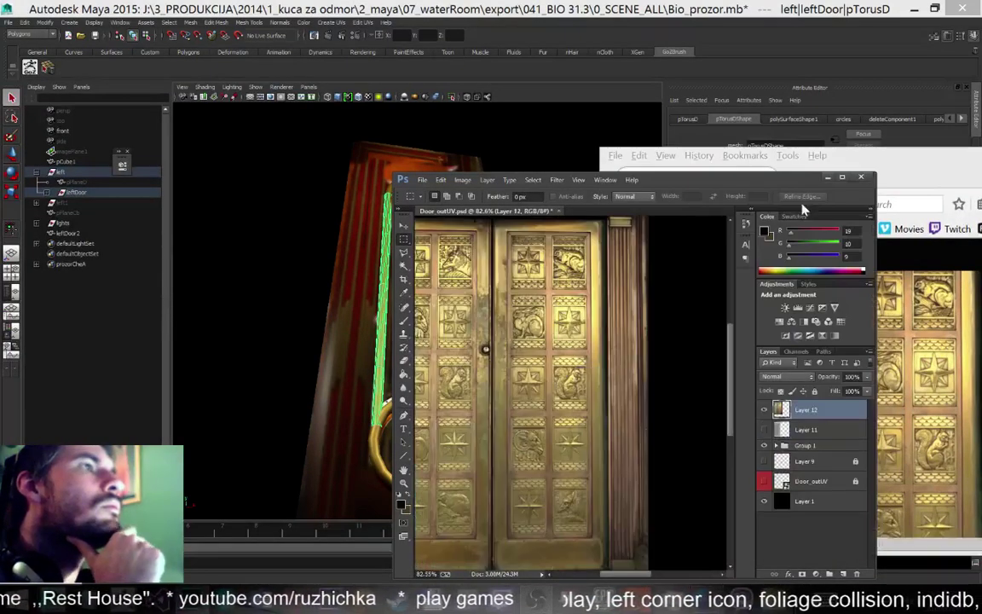
pyautogui.click(842, 178)
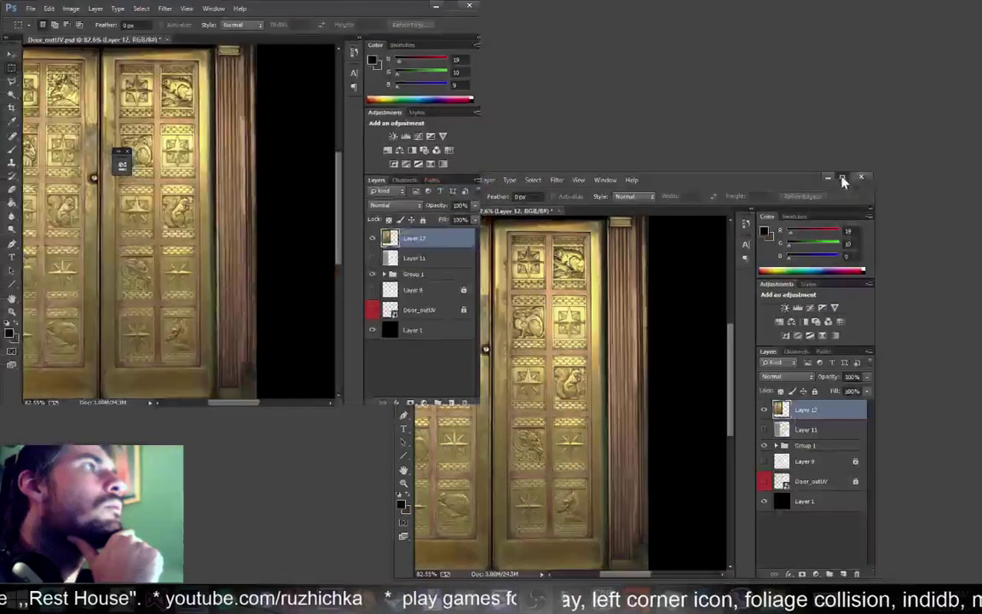
# Move the bronze door photo onto the empty black area beside the painted door, leaving the painted door uncovered
pyautogui.press('v')
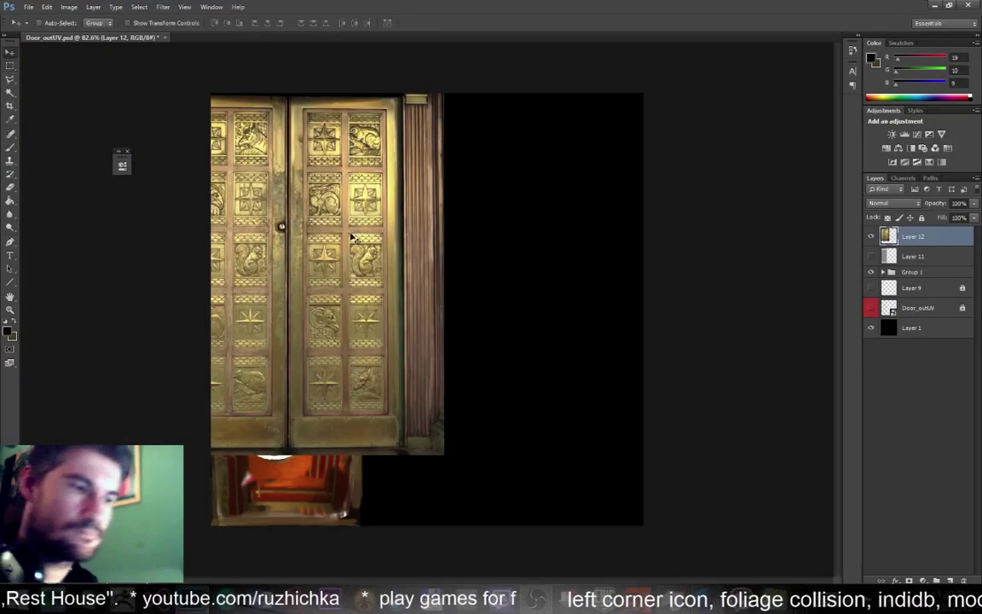
pyautogui.moveTo(325, 215); pyautogui.dragTo(487, 320)
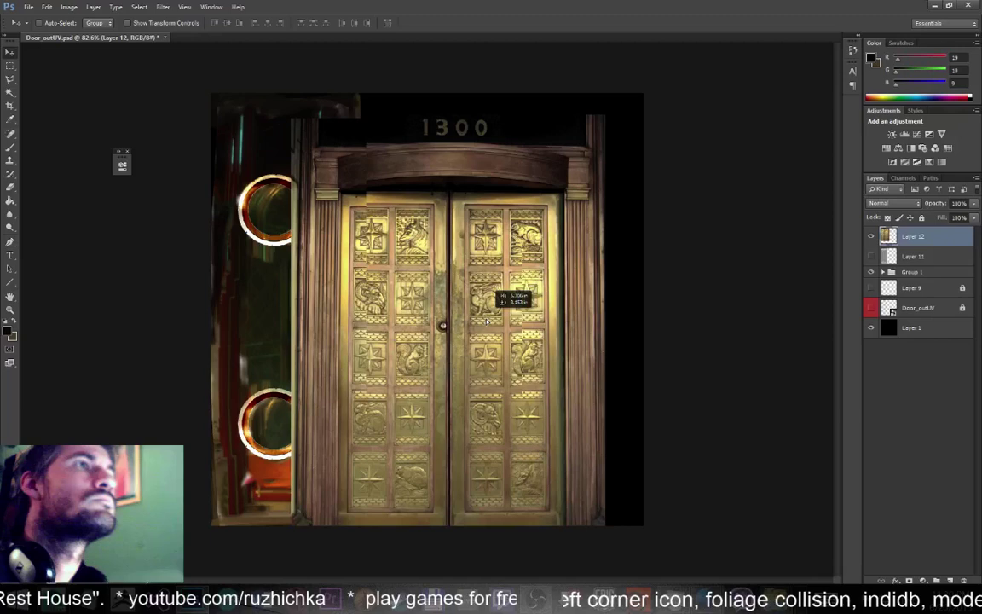
pyautogui.keyDown('alt'); pyautogui.scroll(-2, 460, 334); pyautogui.keyUp('alt')
pyautogui.moveTo(433, 345); pyautogui.dragTo(518, 323)
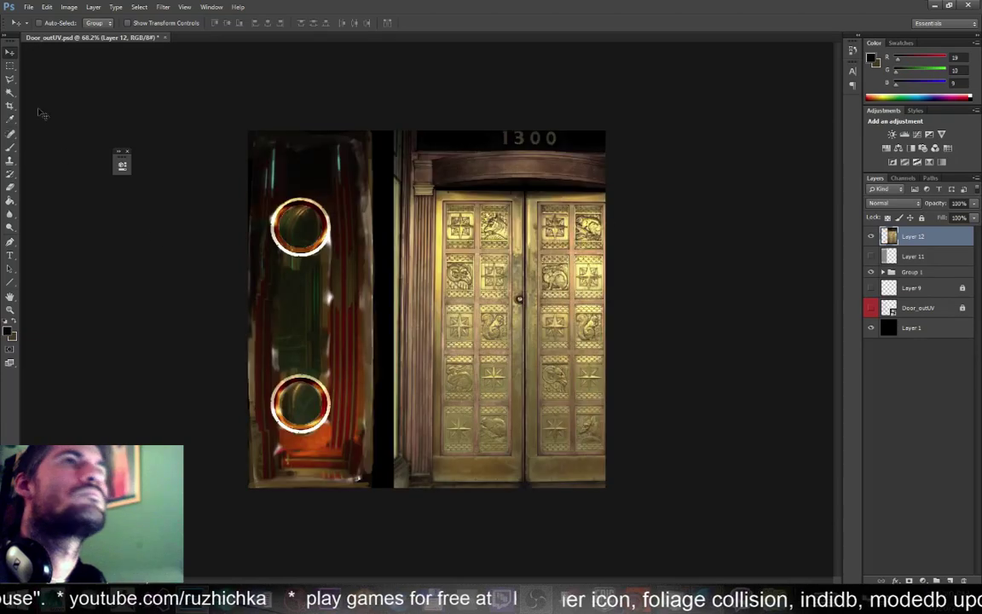
# Copy the photo's left fluted pilaster to its own layer and place it over the painted door's left edge
pyautogui.click(10, 67)
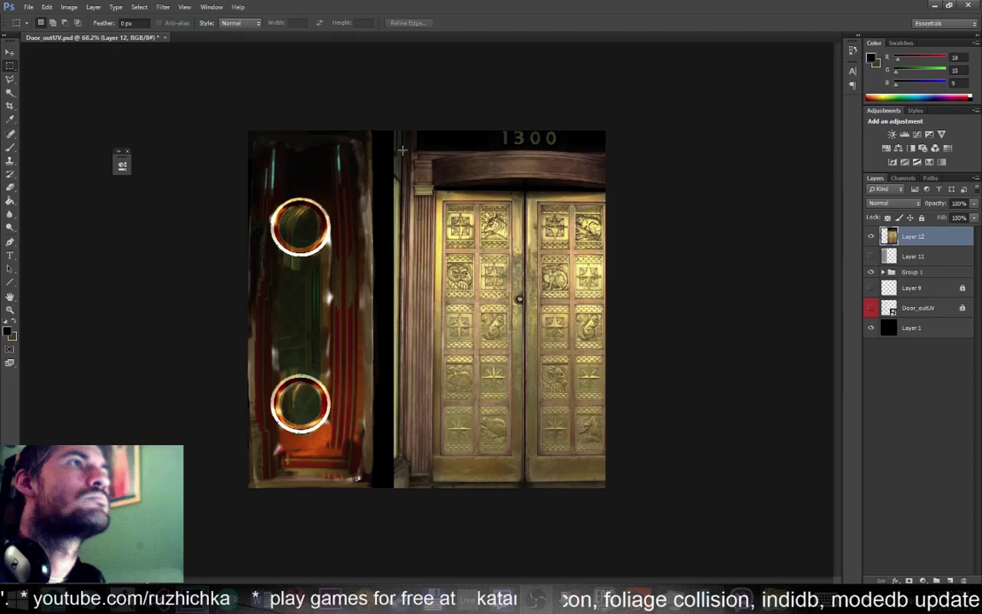
pyautogui.moveTo(401, 150); pyautogui.dragTo(435, 486)
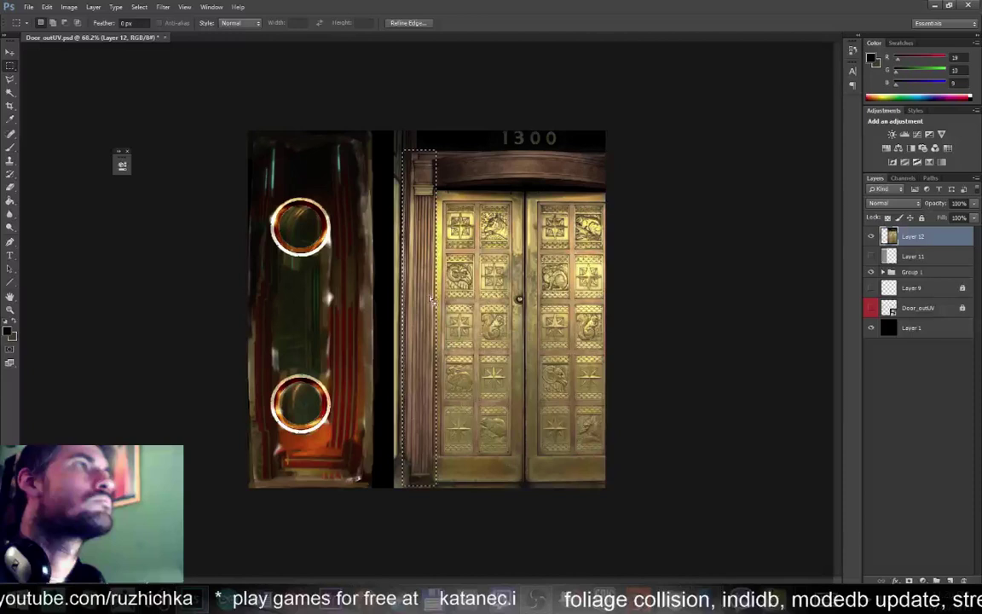
pyautogui.rightClick(432, 300)
pyautogui.click(508, 391)
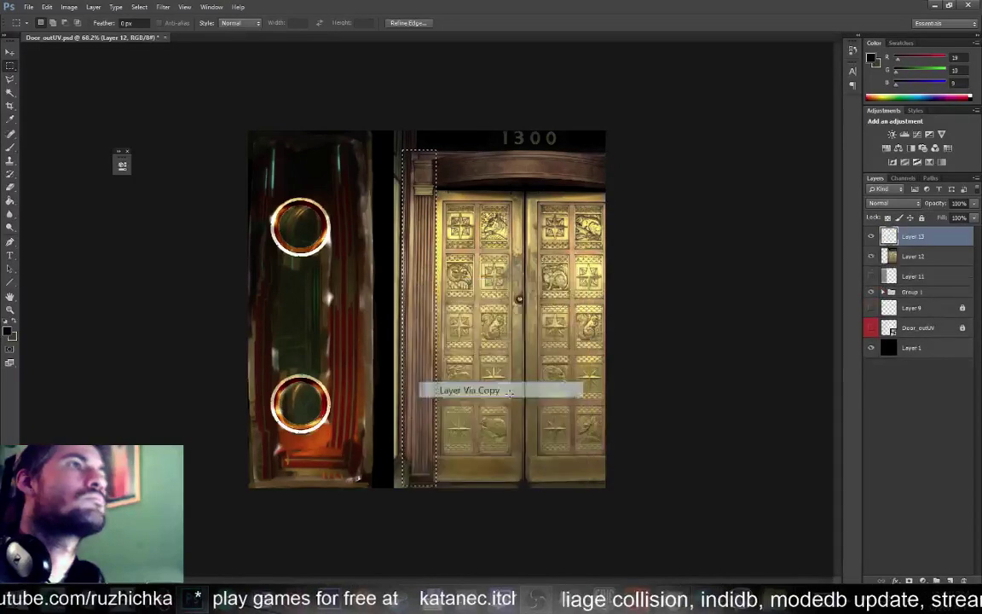
pyautogui.press('v')
pyautogui.moveTo(466, 329); pyautogui.dragTo(272, 298)
# Try blend modes such as Lighten, Color Dodge, Soft Light, Difference and Color on Layer 13, then return it to Normal
pyautogui.click(891, 203)
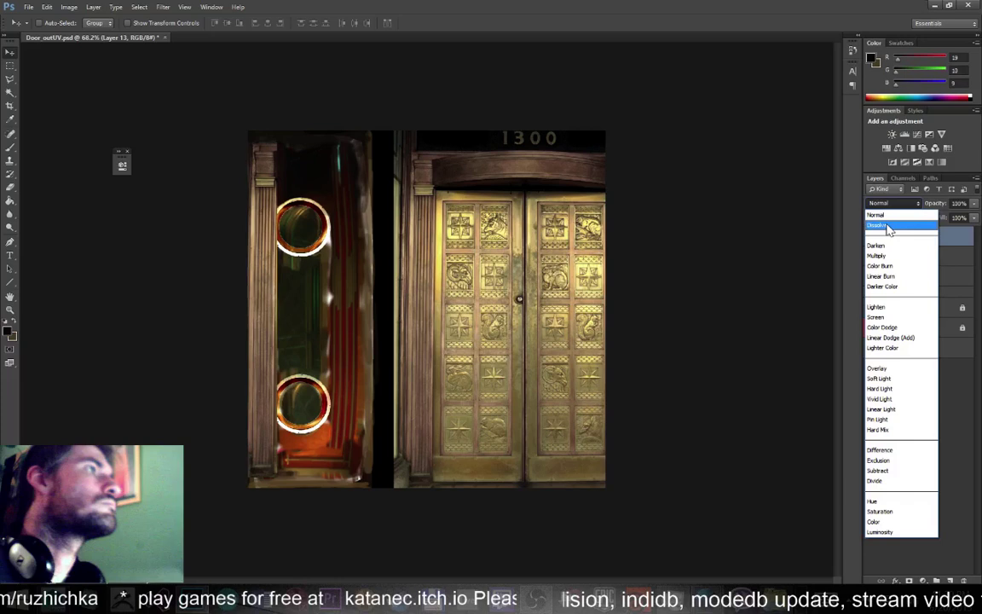
pyautogui.click(876, 306)
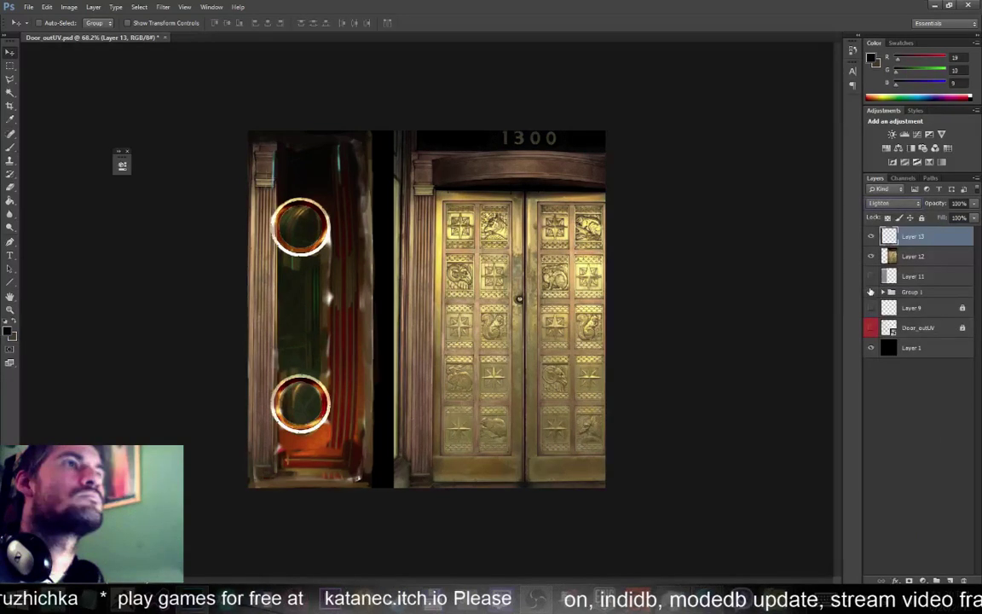
pyautogui.press('Down')
pyautogui.press('Down')
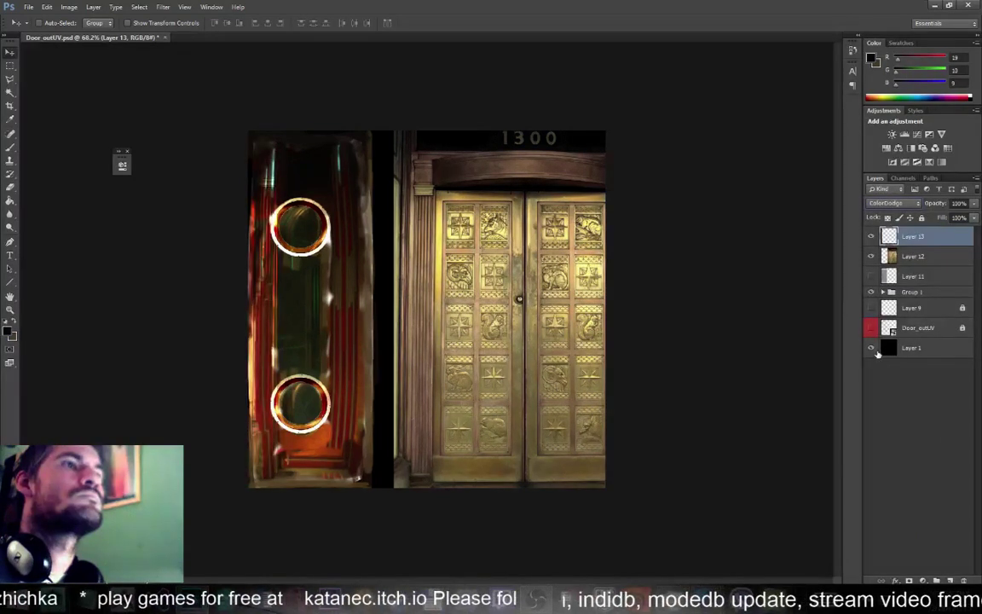
pyautogui.press('Down')
pyautogui.press('Down')
pyautogui.press('Down')
pyautogui.press('Down')
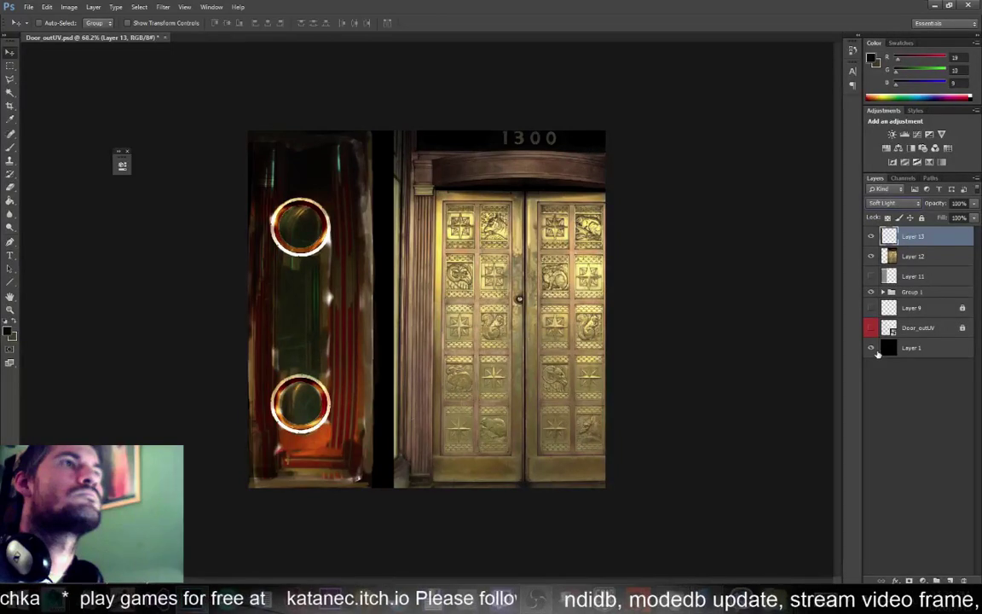
pyautogui.press('Down')
pyautogui.press('Down')
pyautogui.press('Down')
pyautogui.press('Down')
pyautogui.press('Down')
pyautogui.press('Down')
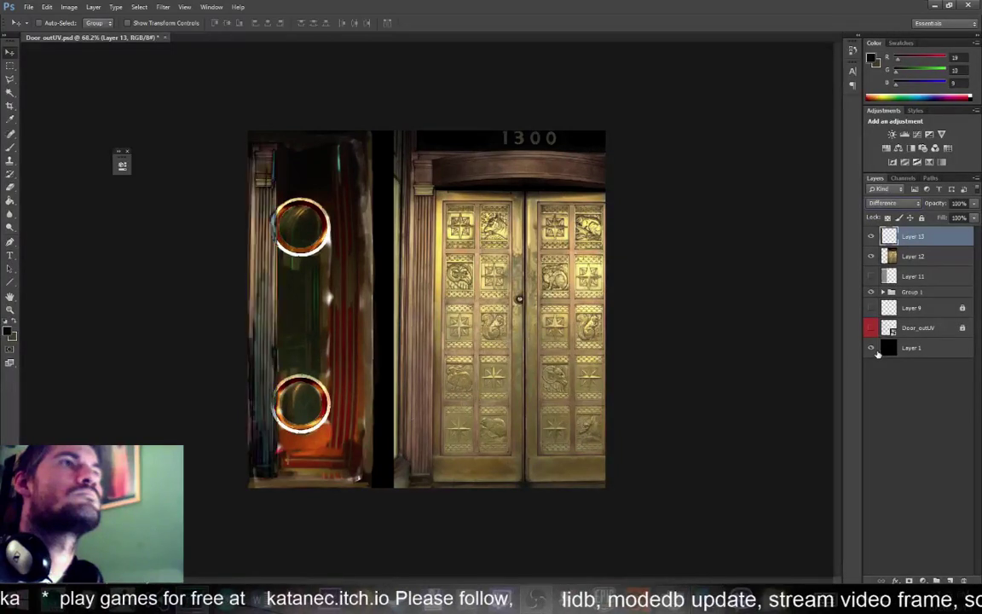
pyautogui.press('Down')
pyautogui.press('Down')
pyautogui.press('Down')
pyautogui.press('Down')
pyautogui.press('Down')
pyautogui.press('Down')
pyautogui.press('Down')
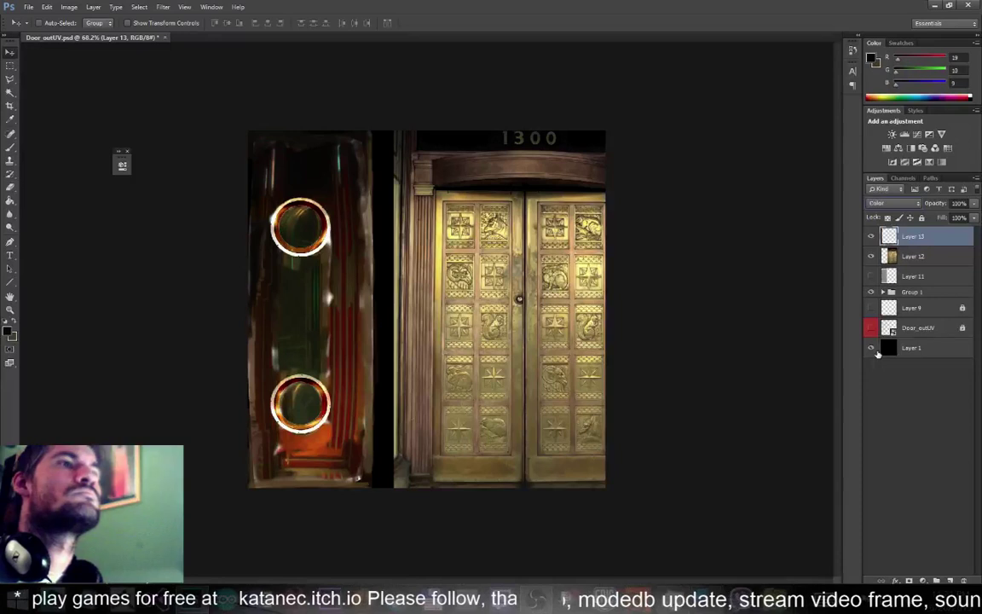
pyautogui.press('Up')
pyautogui.press('Up')
pyautogui.press('Up')
pyautogui.press('Up')
pyautogui.press('Up')
pyautogui.press('Up')
pyautogui.press('Up')
pyautogui.press('Up')
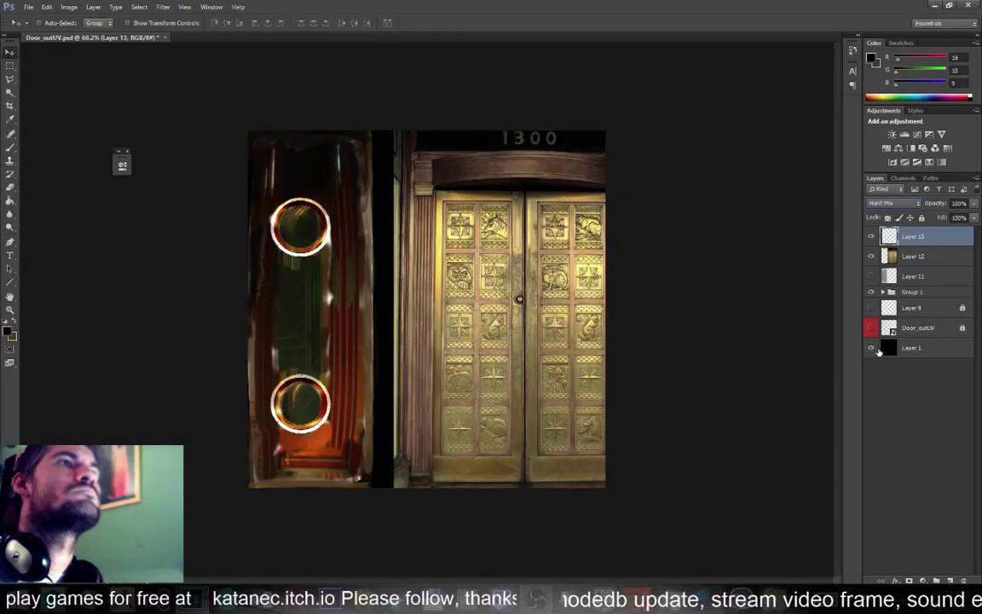
pyautogui.hotkey('shift', 'alt', 'n')
# Set Layer 13's opacity to 44% and hide the door photo on Layer 12
pyautogui.click(974, 204)
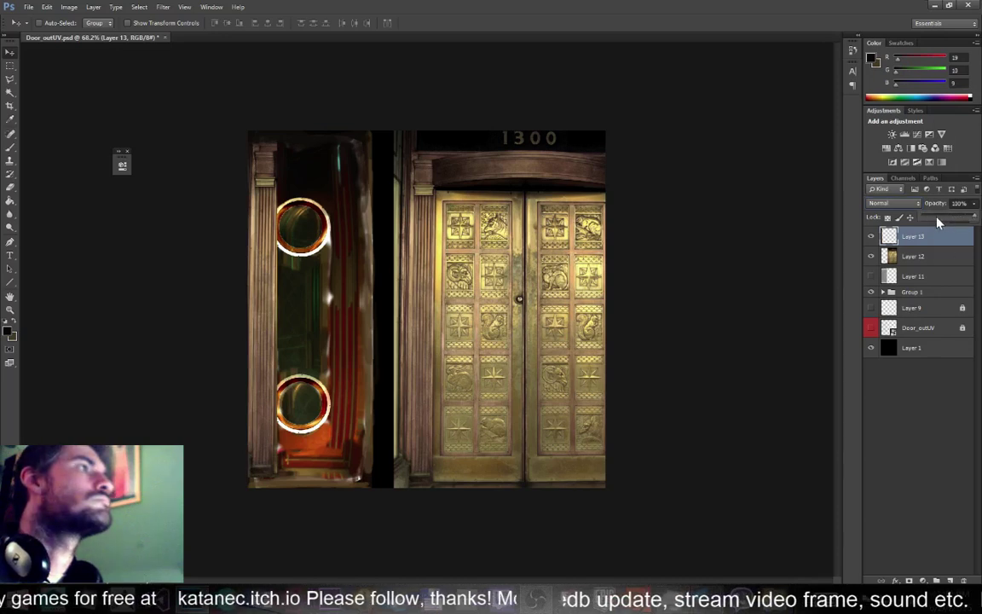
pyautogui.click(938, 220)
pyautogui.click(870, 255)
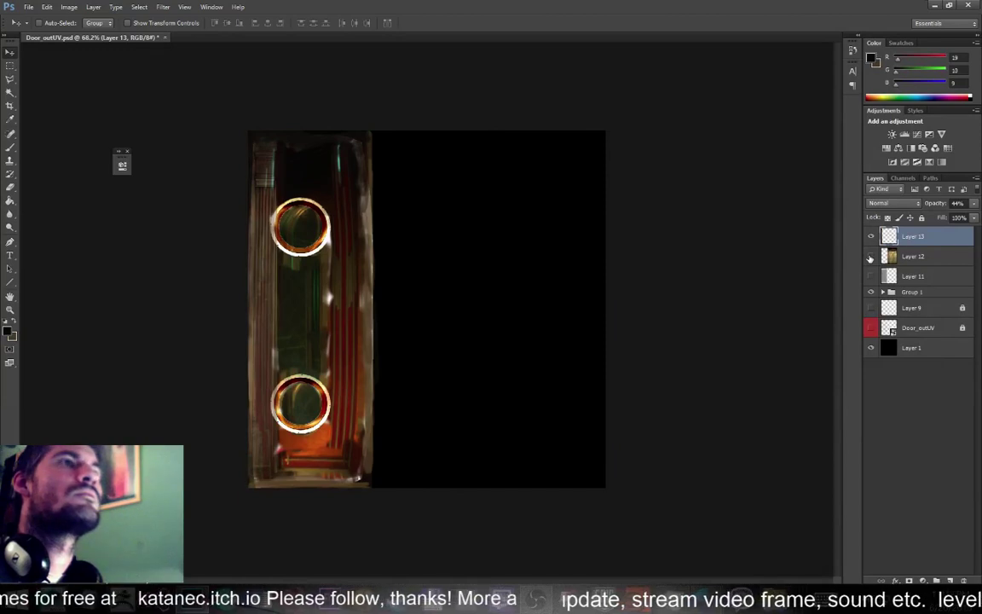
pyautogui.keyDown('alt'); pyautogui.scroll(4, 219, 250); pyautogui.keyUp('alt')
pyautogui.keyDown('alt'); pyautogui.scroll(-3, 219, 249); pyautogui.keyUp('alt')
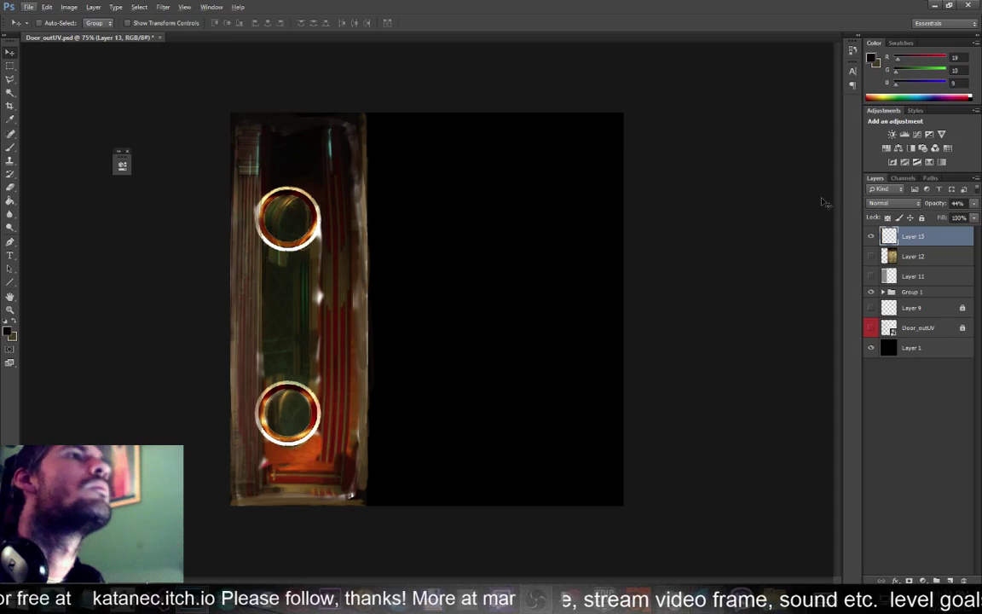
# Duplicate Layer 13, move the copy straight across to the painted door's right edge, and set its opacity to 21%
pyautogui.rightClick(911, 236)
pyautogui.click(797, 126)
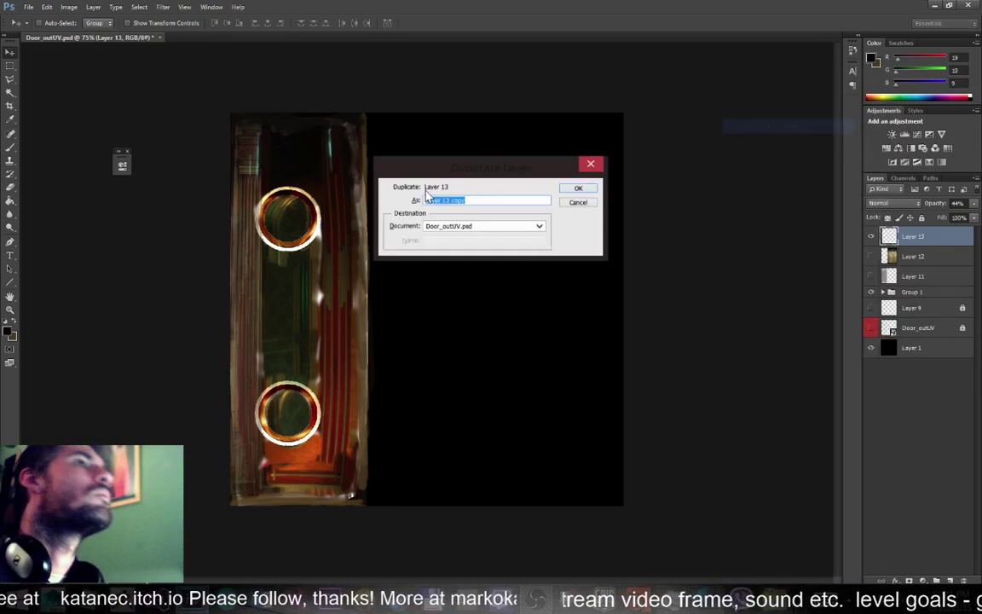
pyautogui.press('Return')
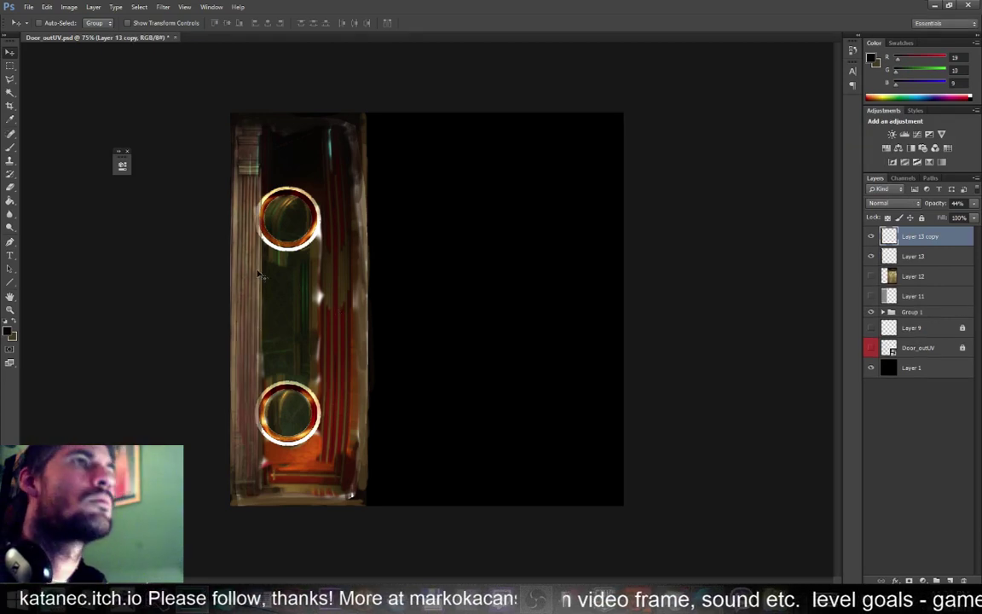
pyautogui.keyDown('shift'); pyautogui.moveTo(226, 243); pyautogui.dragTo(353, 260); pyautogui.keyUp('shift')
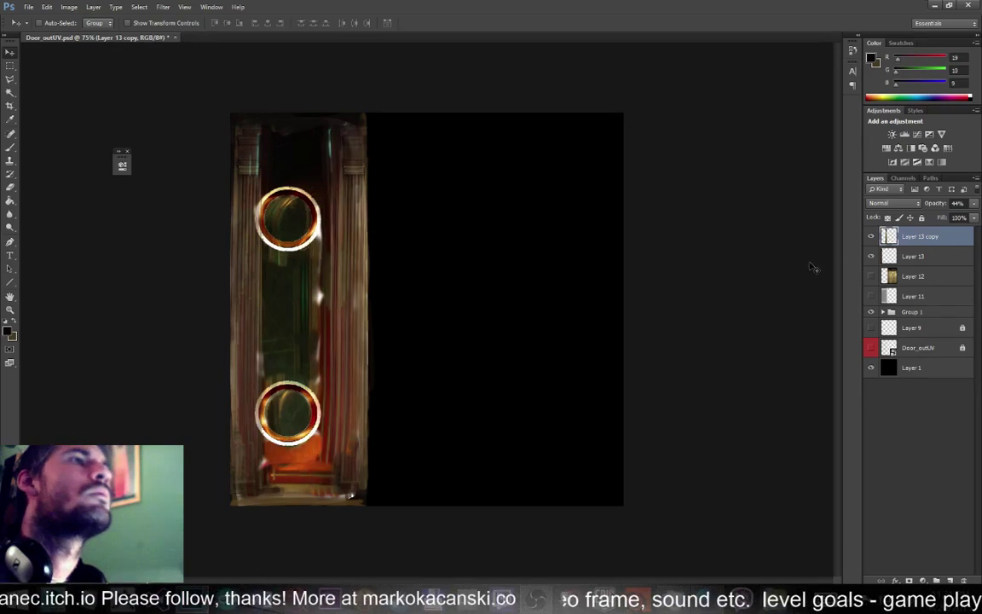
pyautogui.click(974, 202)
pyautogui.moveTo(947, 217); pyautogui.dragTo(935, 218)
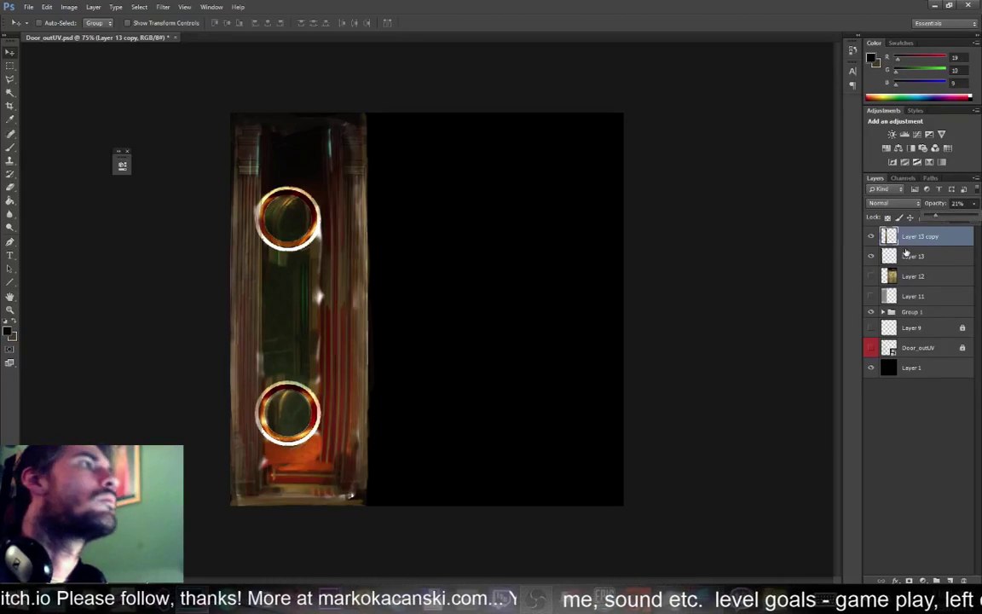
# Toggle Layer 13's visibility to compare the painted door with and without the left pilaster overlay
pyautogui.click(870, 256)
pyautogui.click(870, 256)
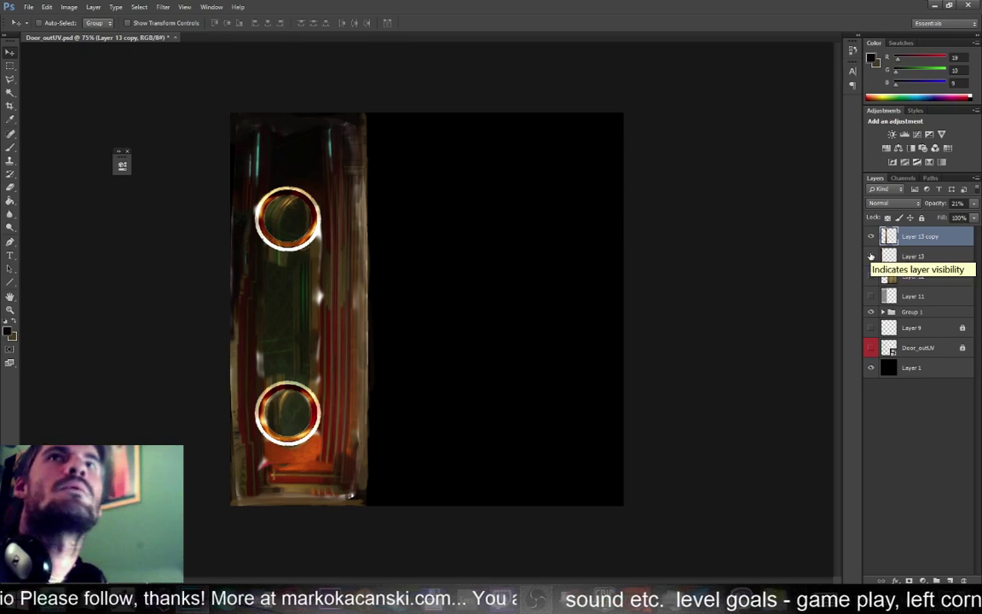
pyautogui.click(870, 256)
pyautogui.click(870, 256)
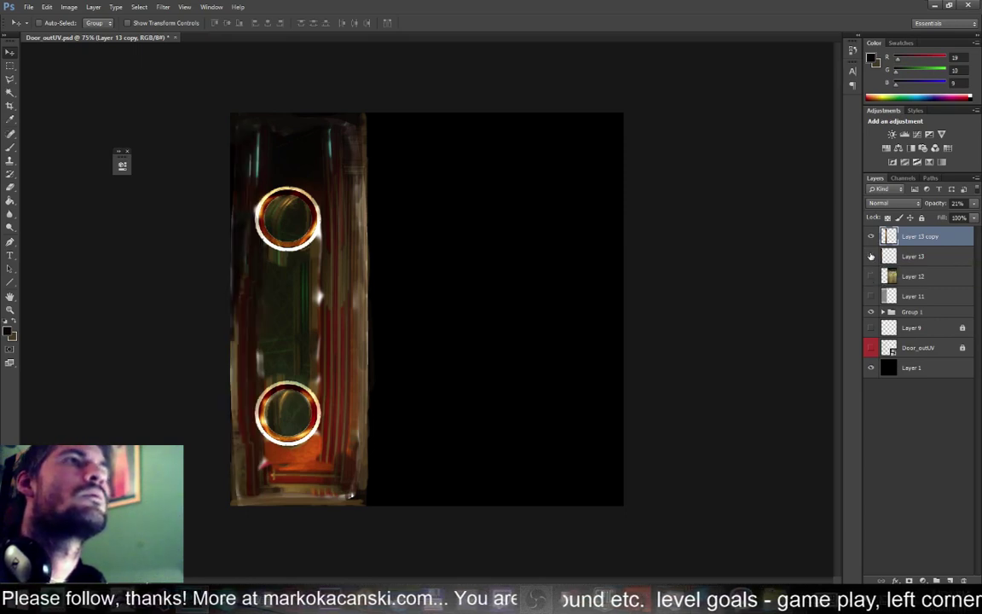
pyautogui.click(871, 256)
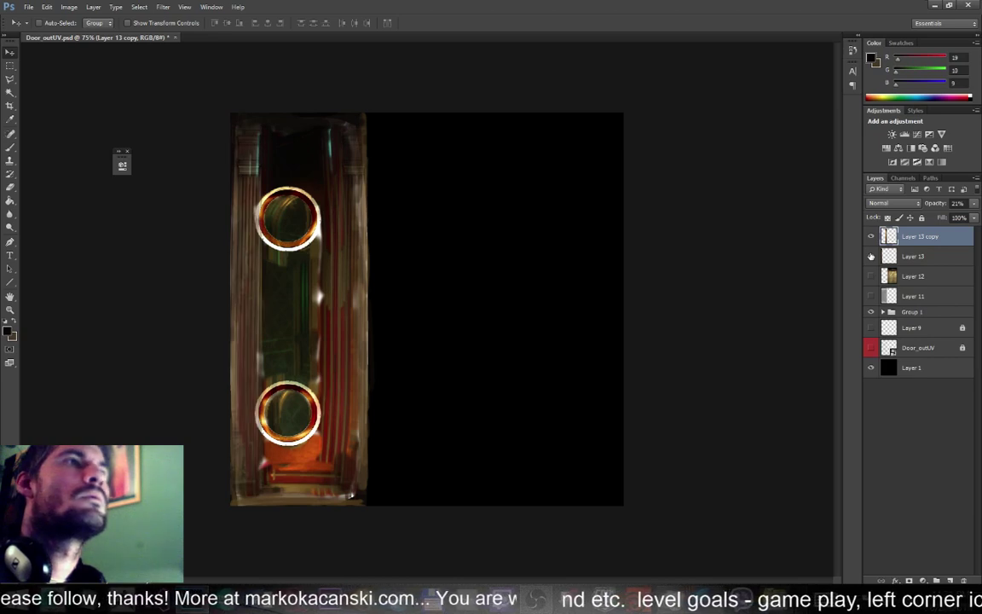
# Compare the door with and without Layer 13, set that layer's opacity to 20%, and save the file
pyautogui.click(870, 256)
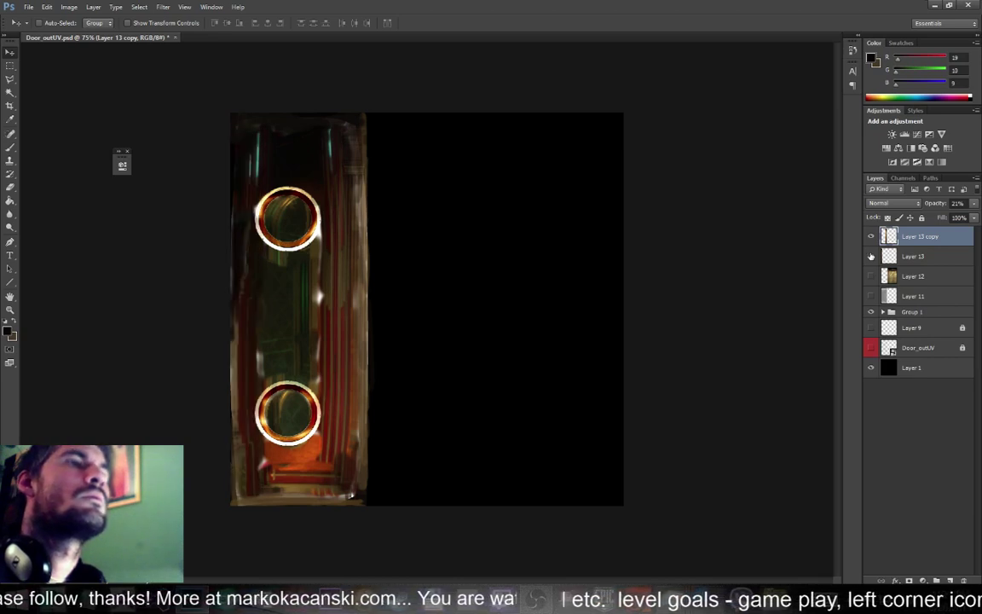
pyautogui.click(870, 255)
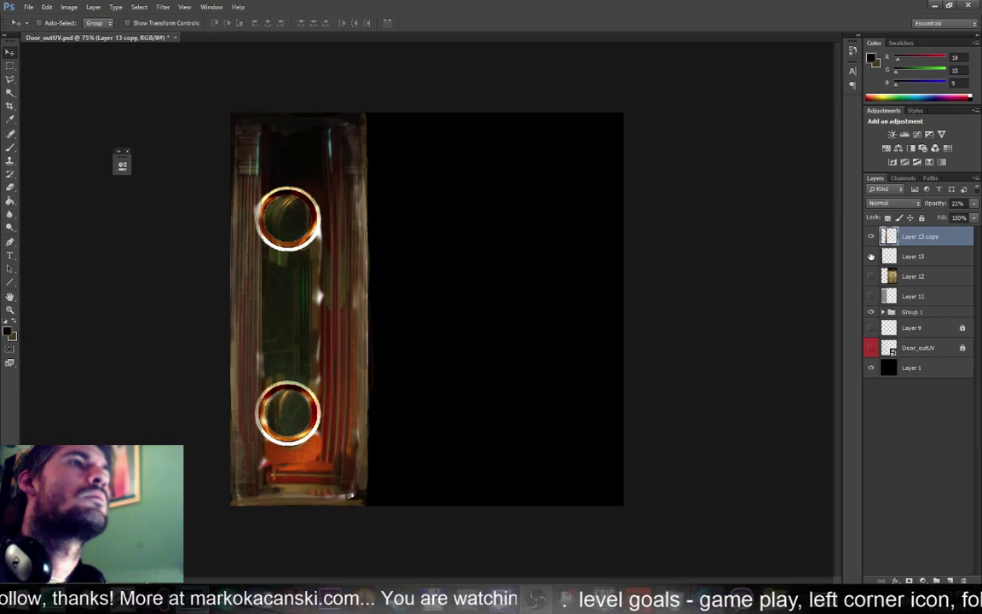
pyautogui.click(916, 256)
pyautogui.click(974, 203)
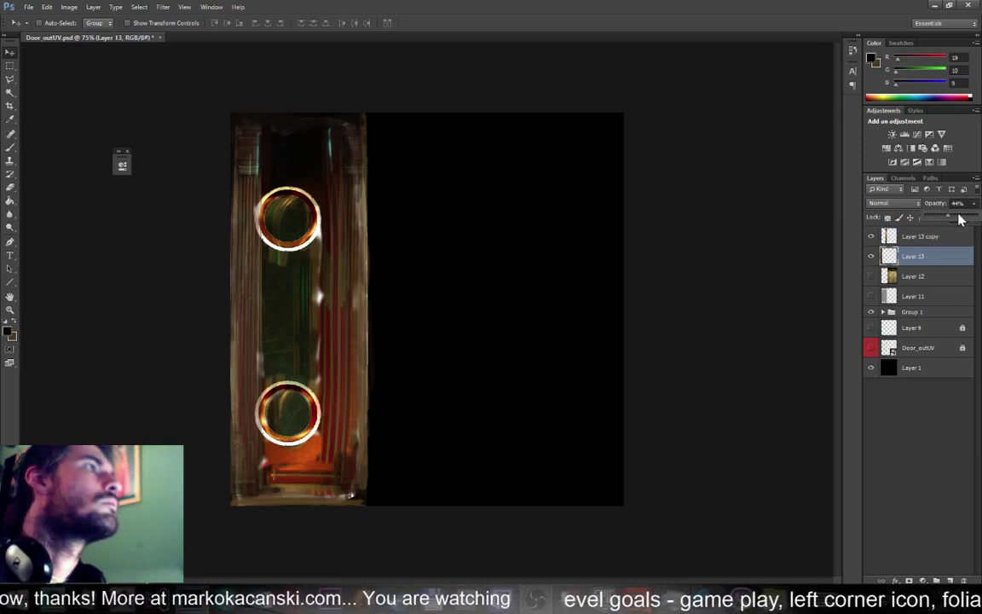
pyautogui.moveTo(933, 220); pyautogui.dragTo(938, 216)
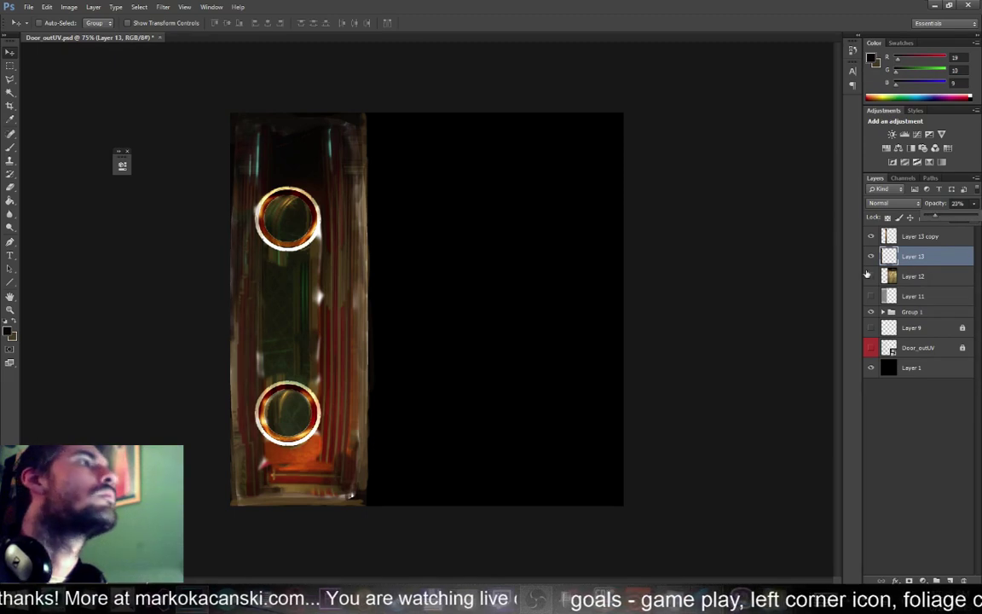
pyautogui.hotkey('ctrl', 's')
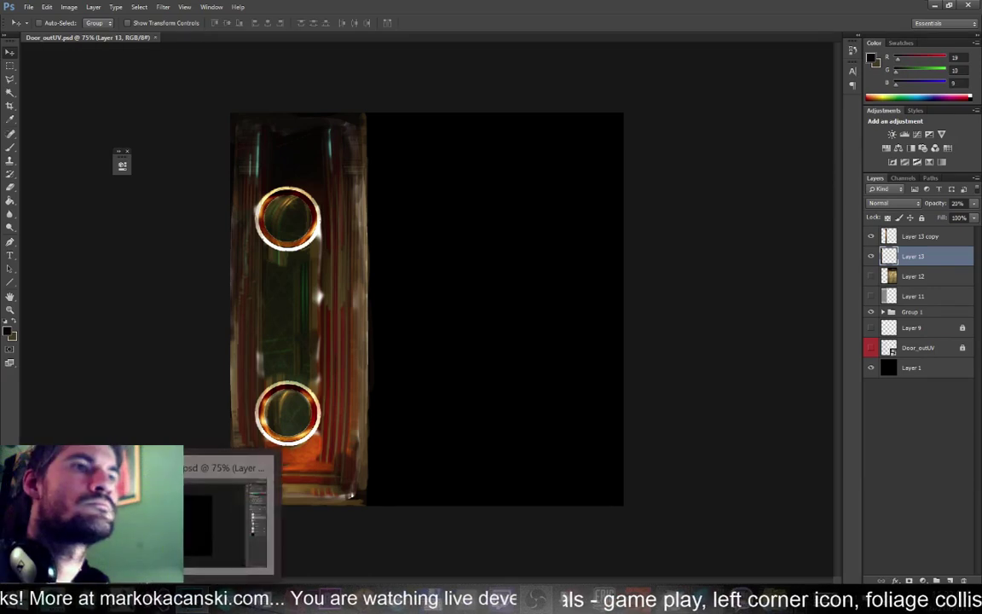
# Switch to Maya and look through the construction history nodes of the selected gold side strips
pyautogui.hotkey('alt', 'Tab')
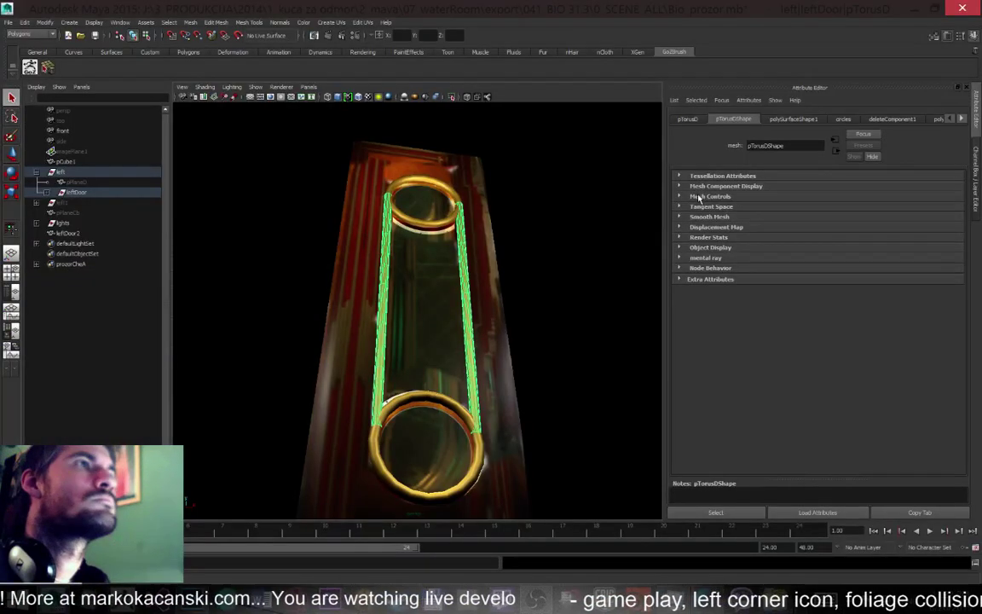
pyautogui.click(964, 121)
pyautogui.click(964, 121)
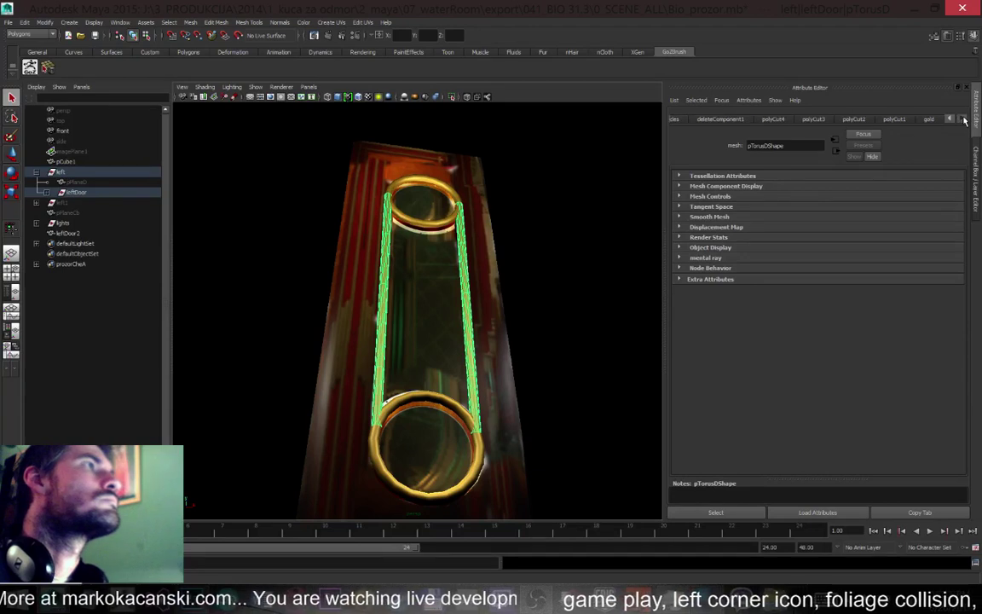
pyautogui.click(814, 120)
pyautogui.click(854, 119)
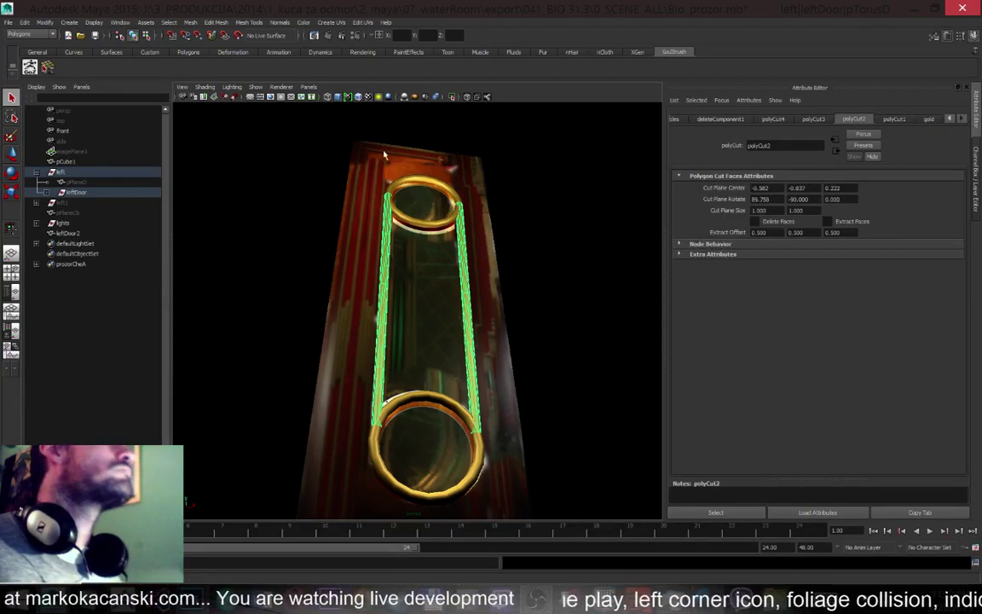
# Select the leftDoor2 mesh and reload the Door_outUV.psd colour texture of its leftDoor2_blinn material
pyautogui.click(349, 226)
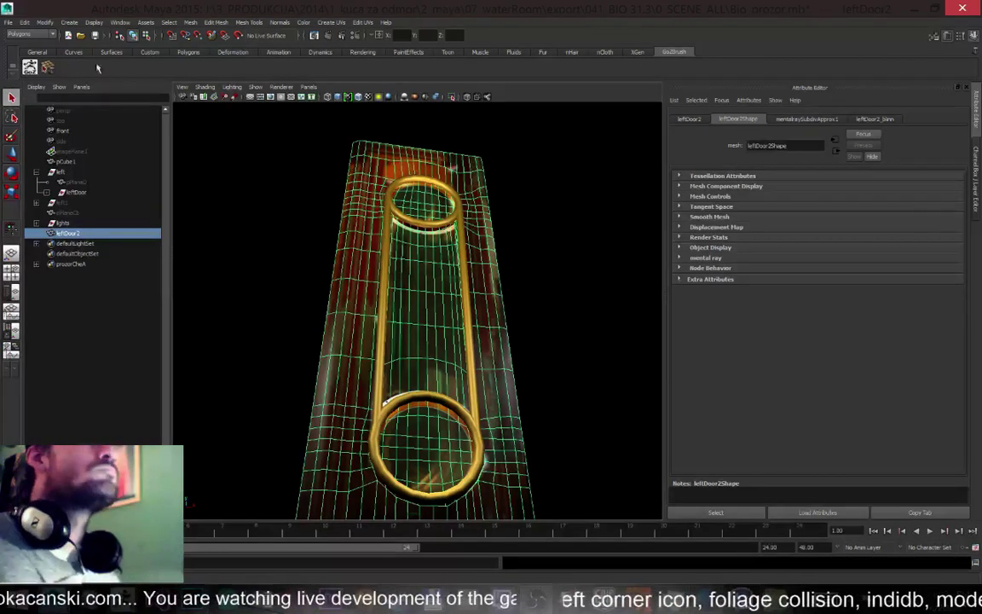
pyautogui.click(141, 51)
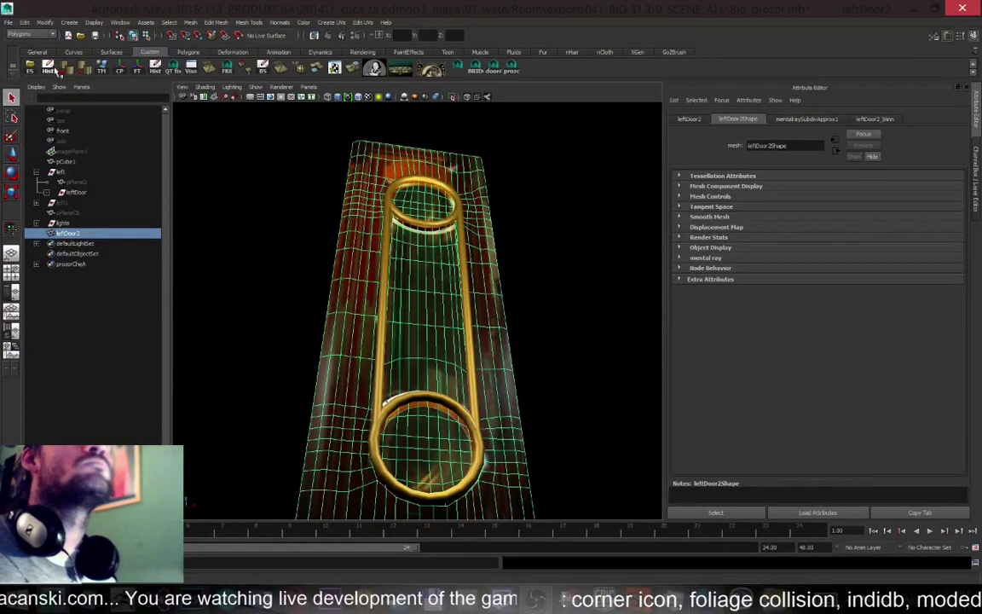
pyautogui.click(874, 120)
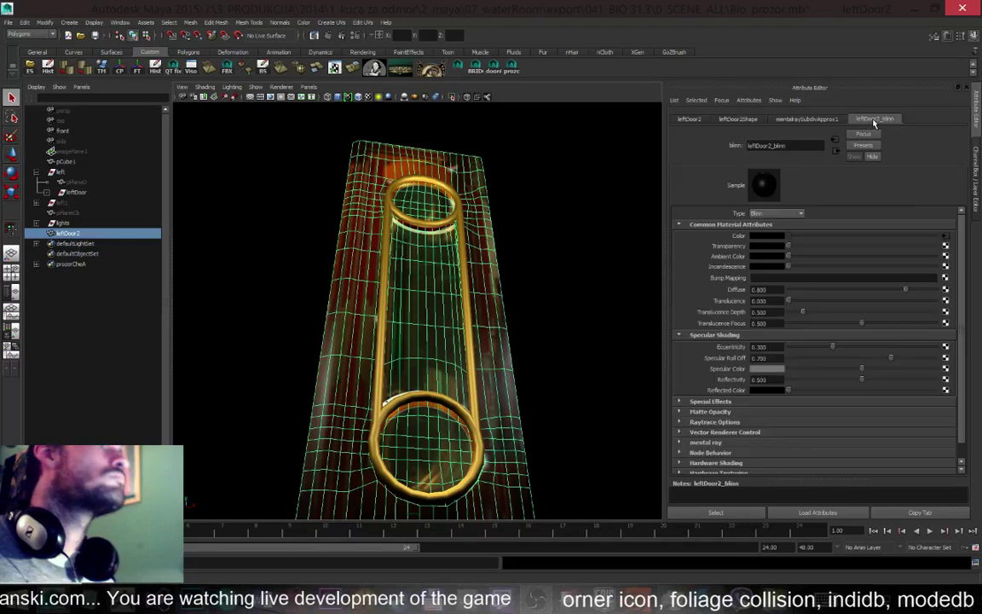
pyautogui.click(945, 235)
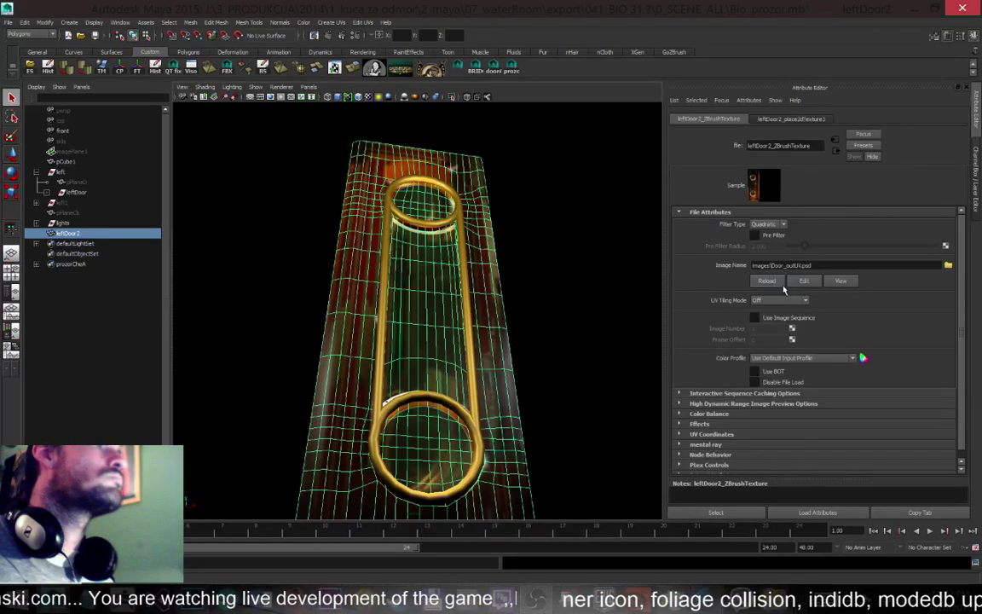
# Examine the updated pilaster texture on the whole door from different angles
pyautogui.click(539, 223)
pyautogui.keyDown('alt'); pyautogui.moveTo(540, 224); pyautogui.dragTo(513, 317); pyautogui.keyUp('alt')
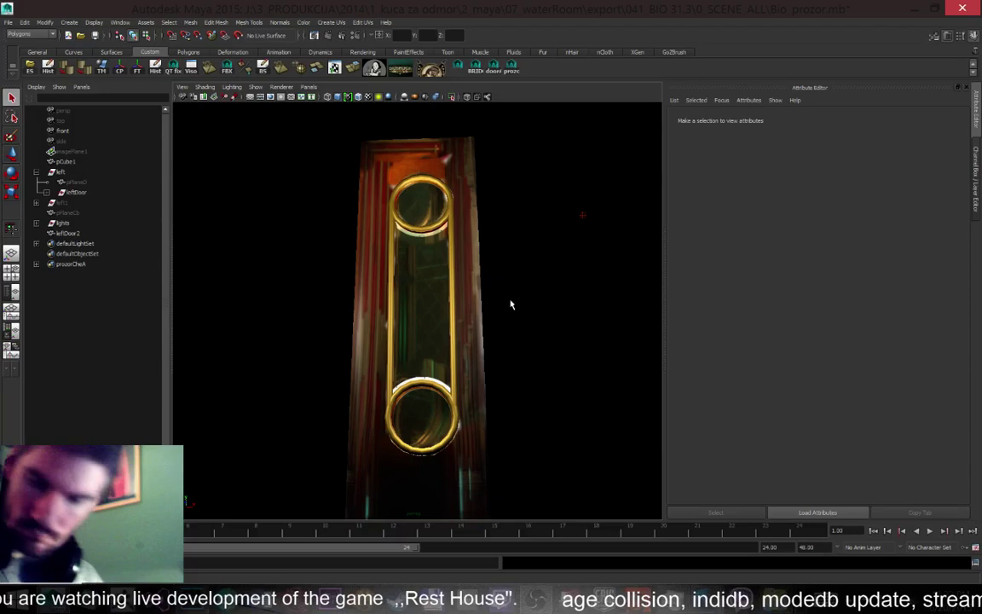
pyautogui.scroll(-2, 510, 304)
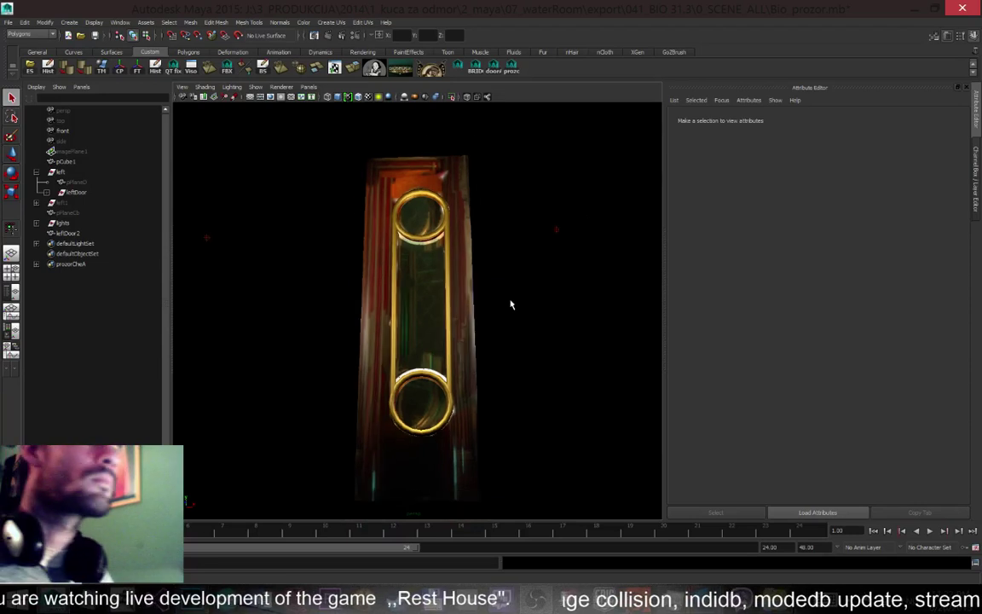
# Frame the vertices beside the door's lower ring and examine the texture and mesh around it up close
pyautogui.click(381, 485)
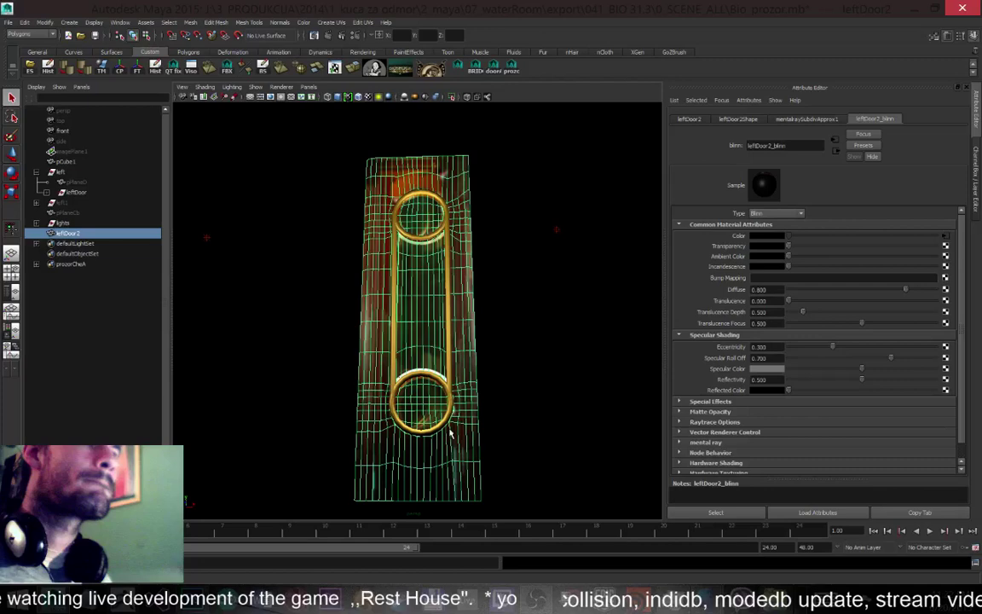
pyautogui.keyDown('alt'); pyautogui.moveTo(450, 432); pyautogui.dragTo(292, 518, button='right'); pyautogui.keyUp('alt')
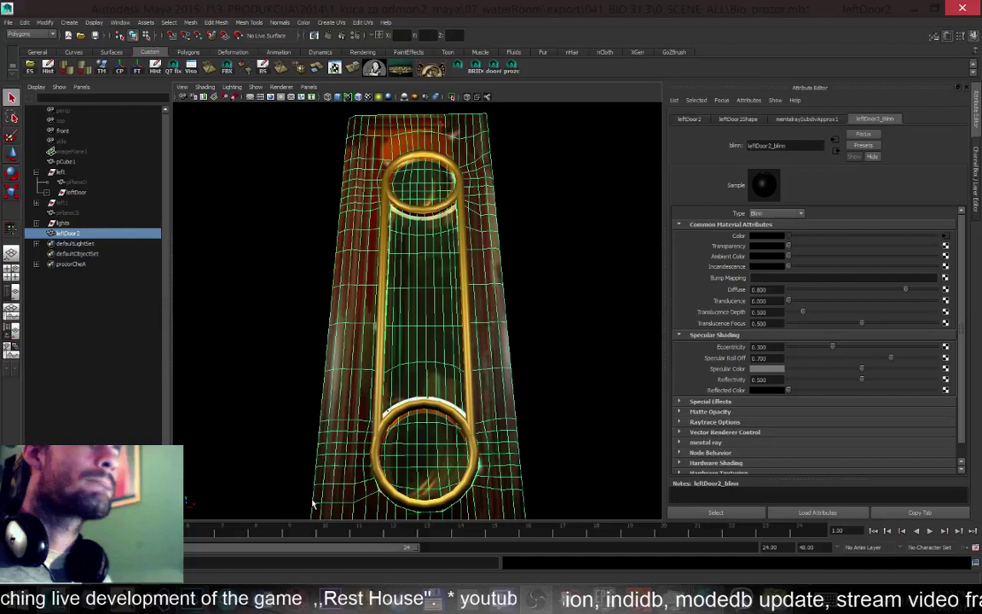
pyautogui.press('F9')
pyautogui.moveTo(274, 477); pyautogui.dragTo(362, 516)
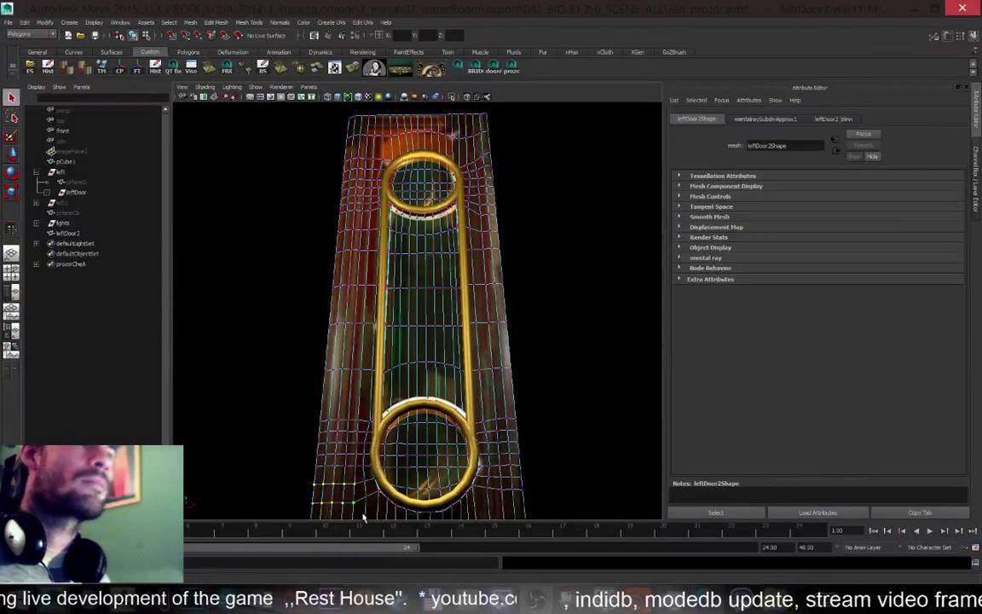
pyautogui.press('f')
pyautogui.scroll(-8, 385, 324)
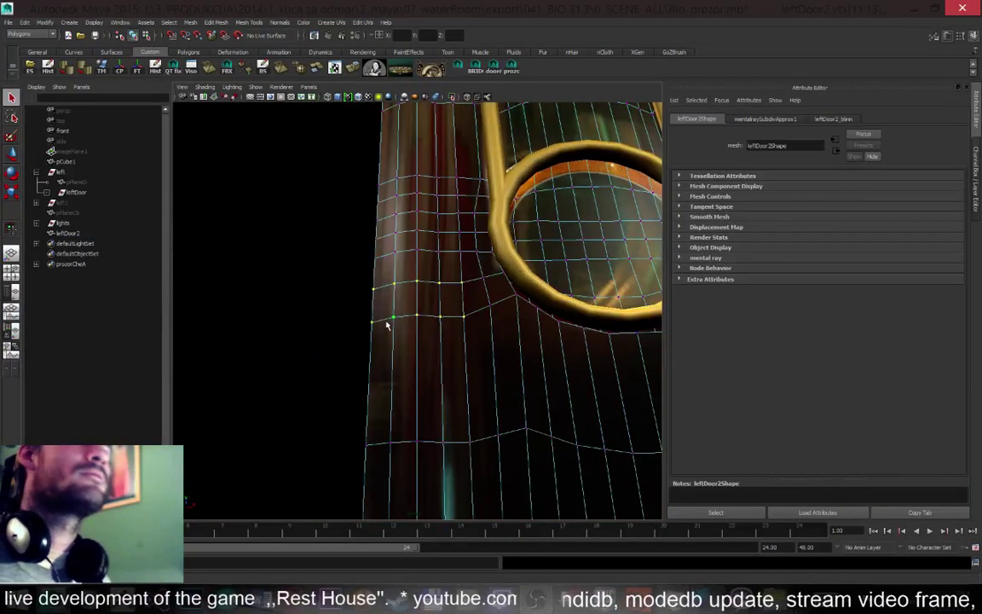
pyautogui.scroll(3, 497, 345)
pyautogui.keyDown('alt'); pyautogui.moveTo(388, 303); pyautogui.dragTo(392, 339); pyautogui.keyUp('alt')
pyautogui.press('f')
pyautogui.scroll(-8, 417, 310)
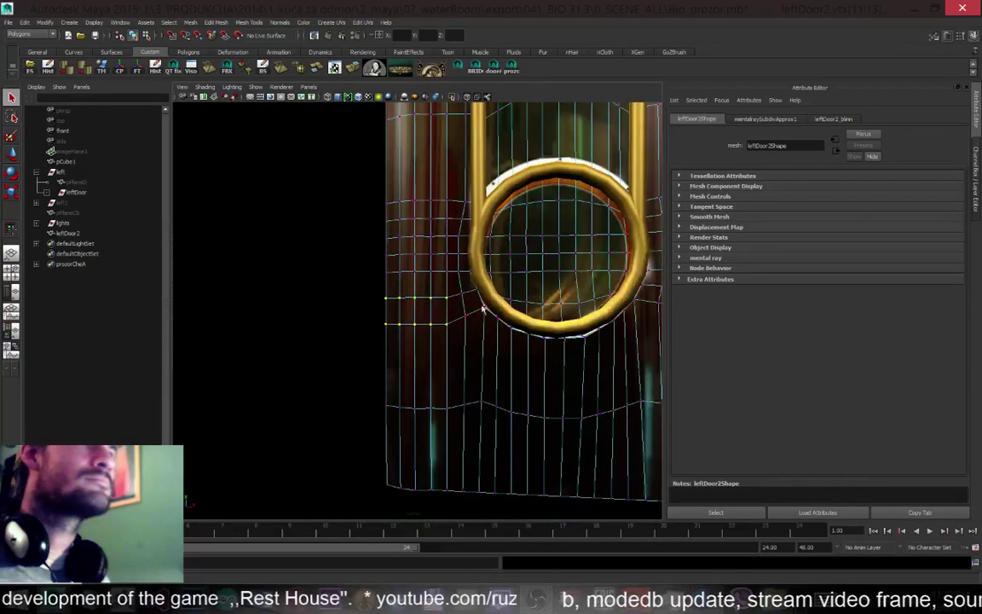
pyautogui.keyDown('alt'); pyautogui.moveTo(366, 332); pyautogui.dragTo(171, 306, button='right'); pyautogui.keyUp('alt')
pyautogui.click(613, 293)
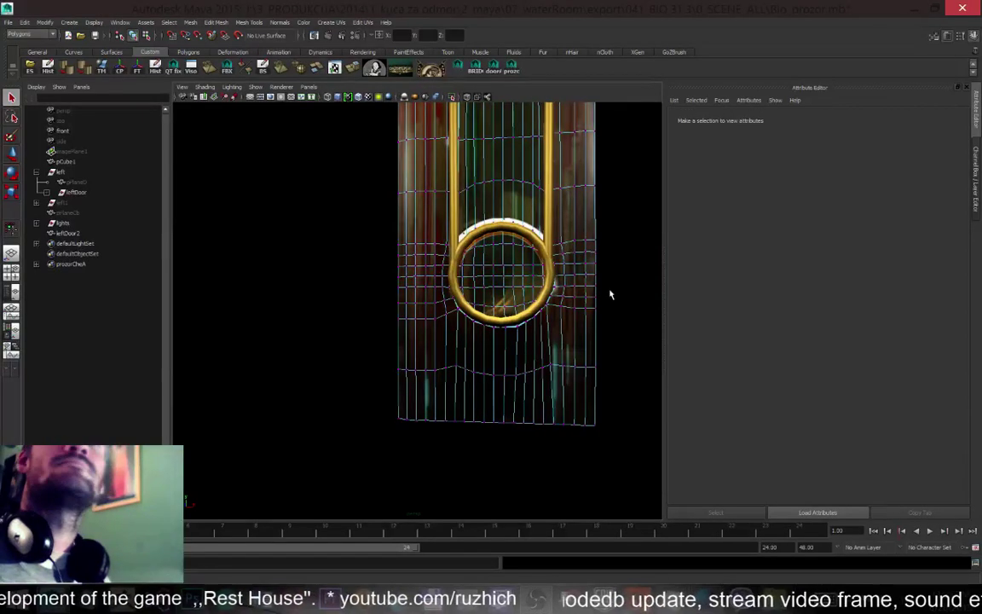
pyautogui.keyDown('alt'); pyautogui.moveTo(618, 287); pyautogui.dragTo(590, 290, button='right'); pyautogui.keyUp('alt')
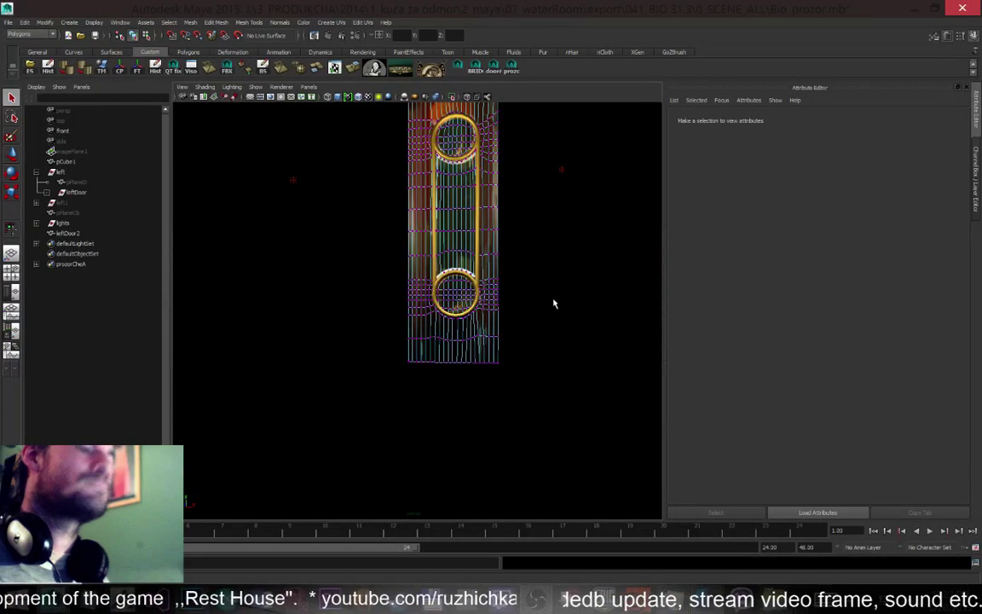
# Frame all the door's vertices, return to object mode, and examine the full textured door from several angles
pyautogui.moveTo(555, 383); pyautogui.dragTo(392, 90)
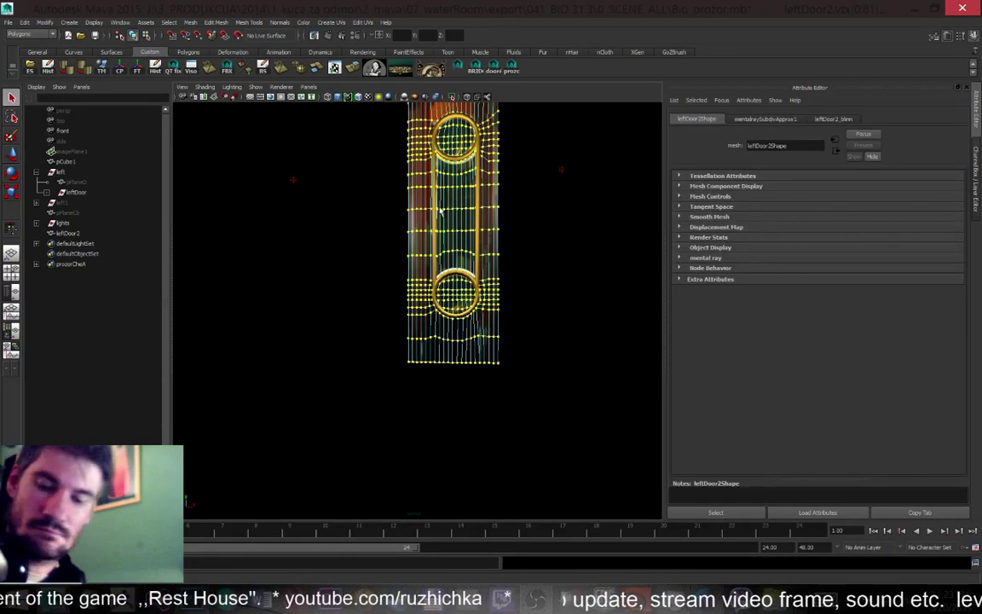
pyautogui.press('f')
pyautogui.click(505, 287)
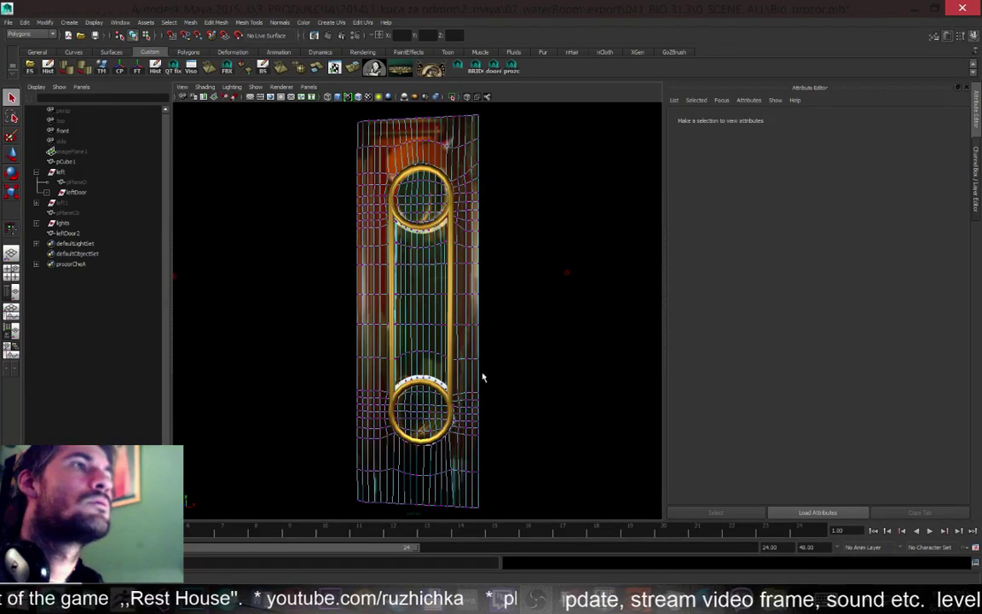
pyautogui.rightClick(457, 279)
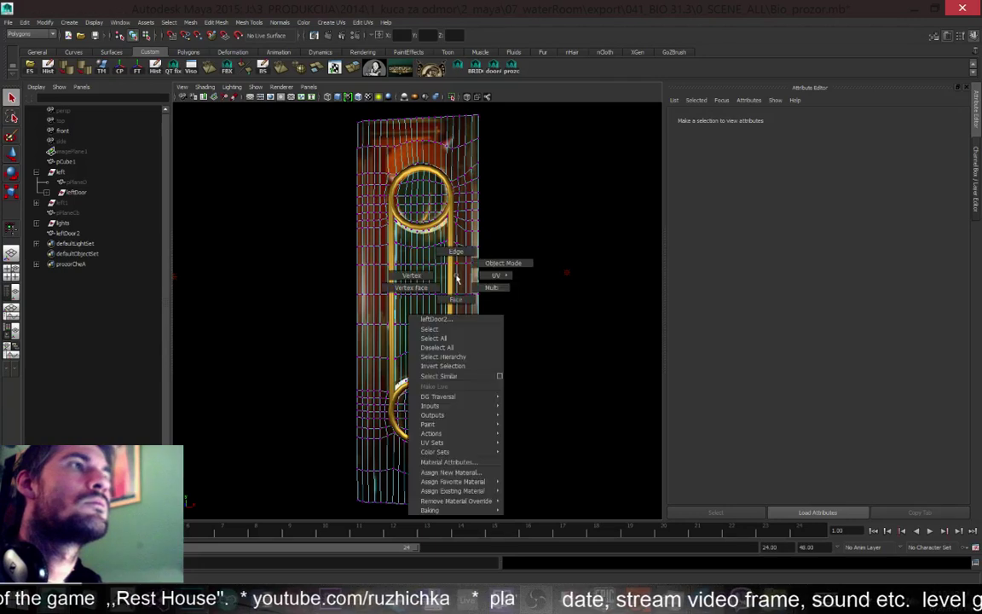
pyautogui.click(503, 263)
pyautogui.keyDown('alt'); pyautogui.moveTo(508, 339); pyautogui.dragTo(550, 401); pyautogui.keyUp('alt')
pyautogui.scroll(-5, 543, 354)
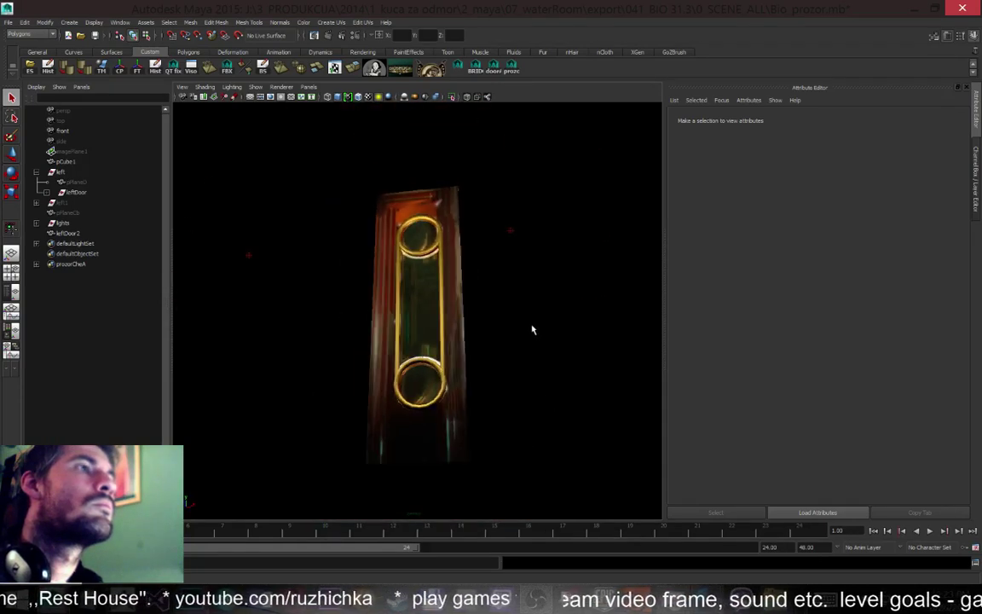
pyautogui.keyDown('alt'); pyautogui.moveTo(499, 339); pyautogui.dragTo(508, 385); pyautogui.keyUp('alt')
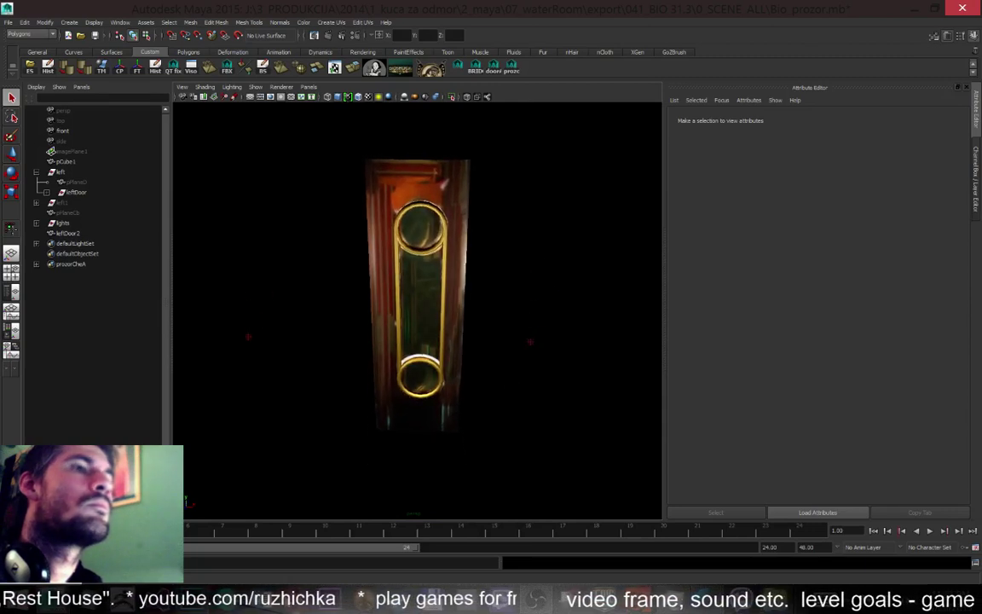
# Switch to Photoshop and group Layer 13 with Layer 13 copy
pyautogui.hotkey('alt', 'Tab')
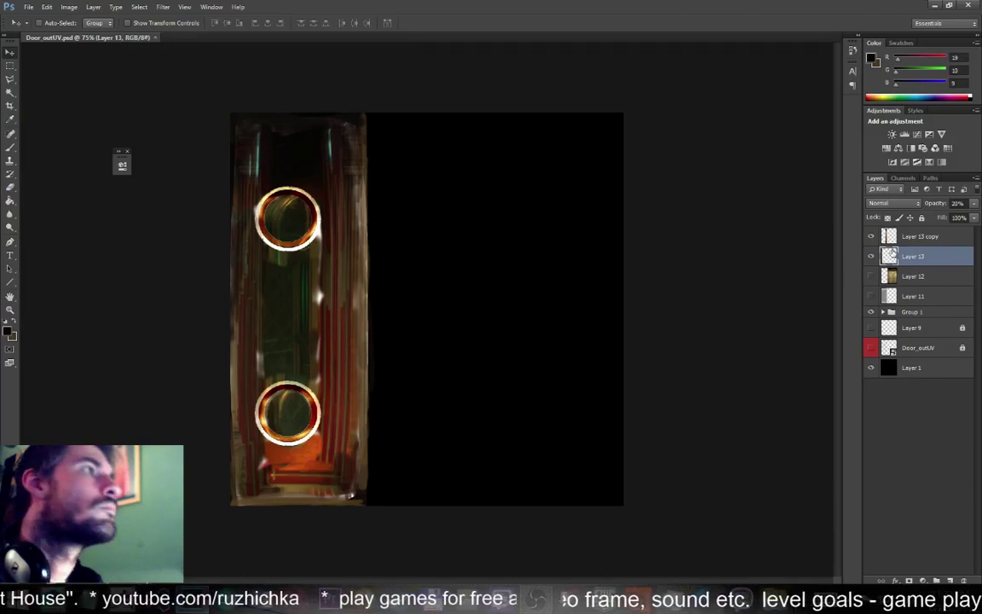
pyautogui.keyDown('shift'); pyautogui.click(921, 238); pyautogui.keyUp('shift')
pyautogui.hotkey('ctrl', 'g')
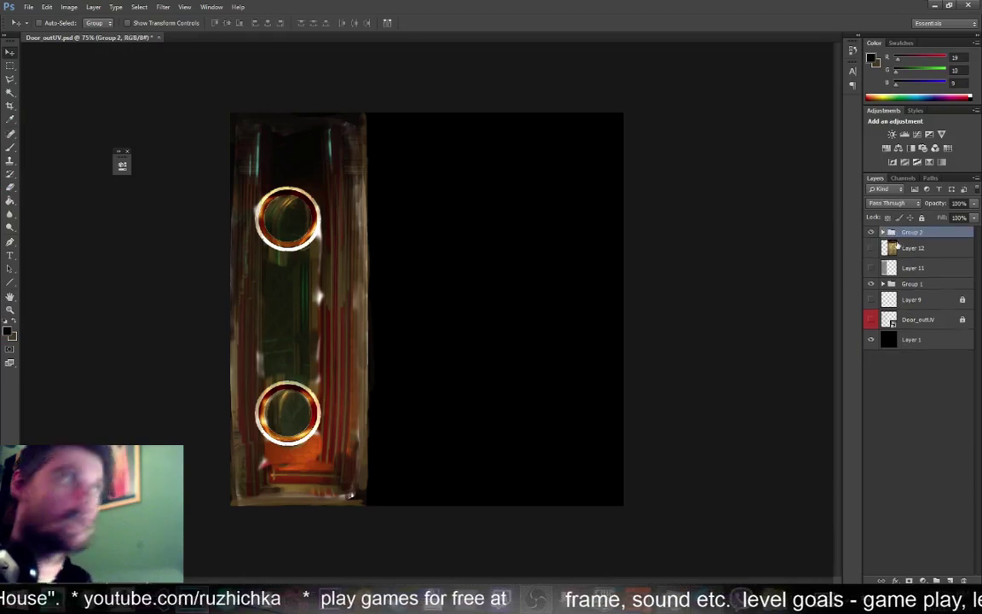
# Toggle Group 2's visibility to compare the door with and without the pilaster overlays, and leave it hidden
pyautogui.click(869, 232)
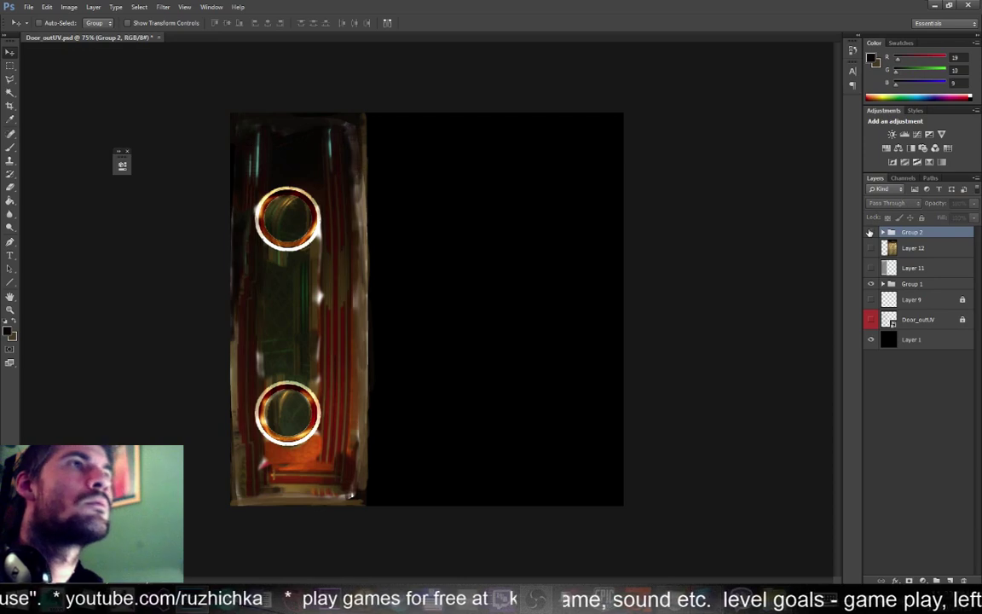
pyautogui.click(870, 231)
pyautogui.click(869, 232)
pyautogui.click(869, 231)
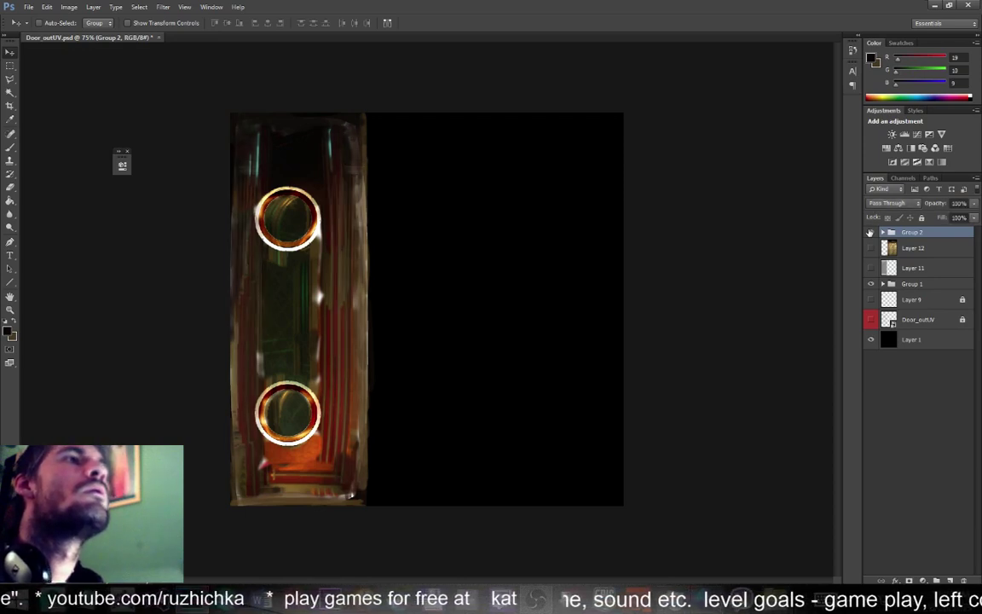
pyautogui.click(869, 232)
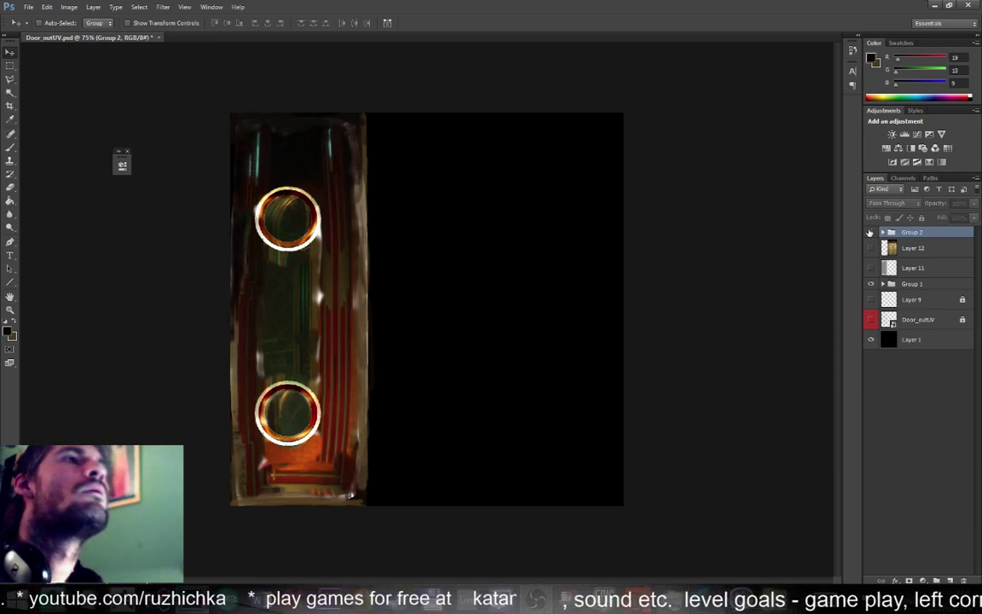
pyautogui.click(869, 232)
pyautogui.click(869, 232)
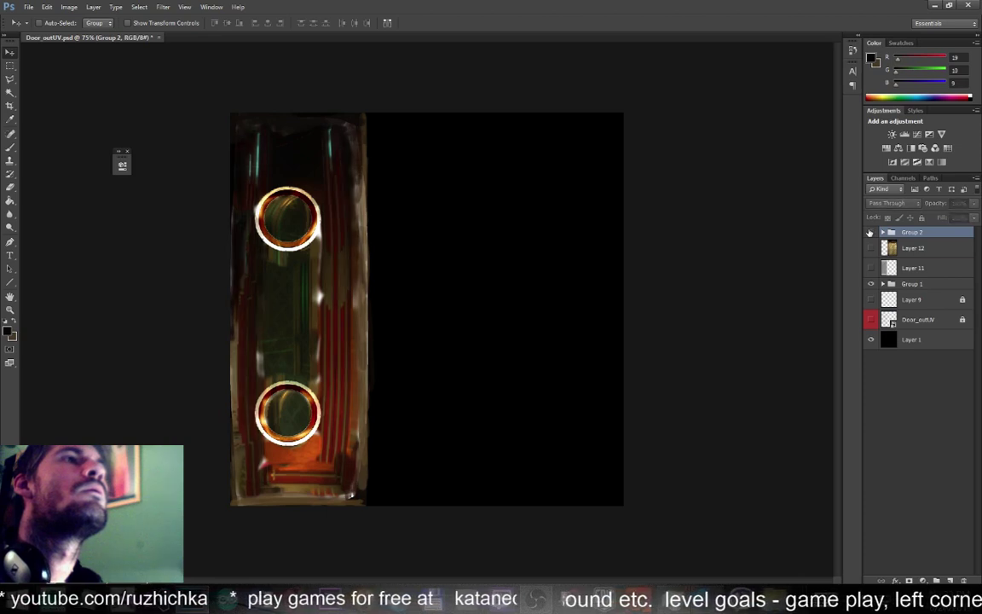
# Add a new layer above Group 2 and brush sampled browns over the white streaks along the door's bottom border
pyautogui.hotkey('ctrl', '+')
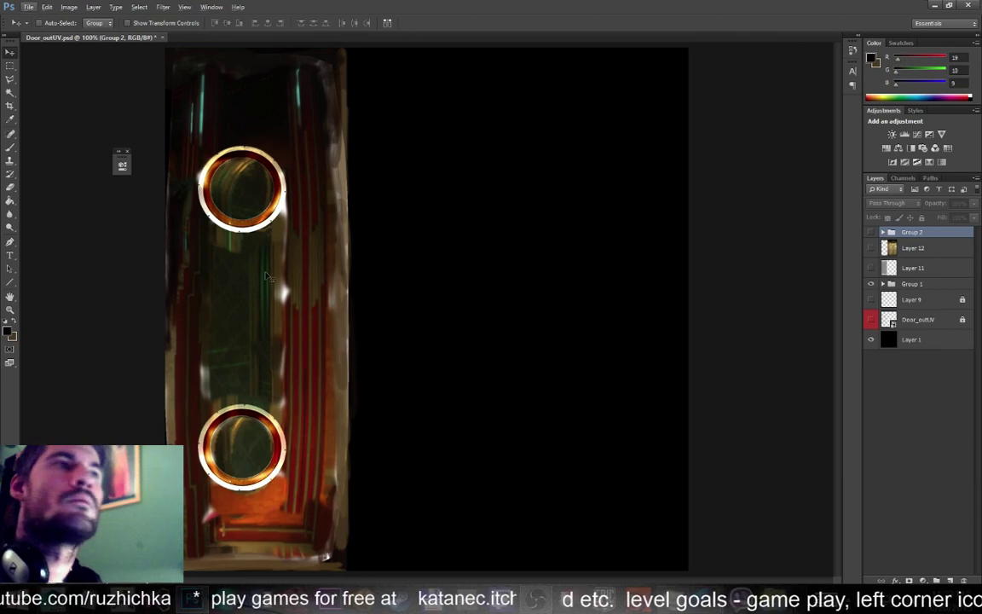
pyautogui.click(949, 580)
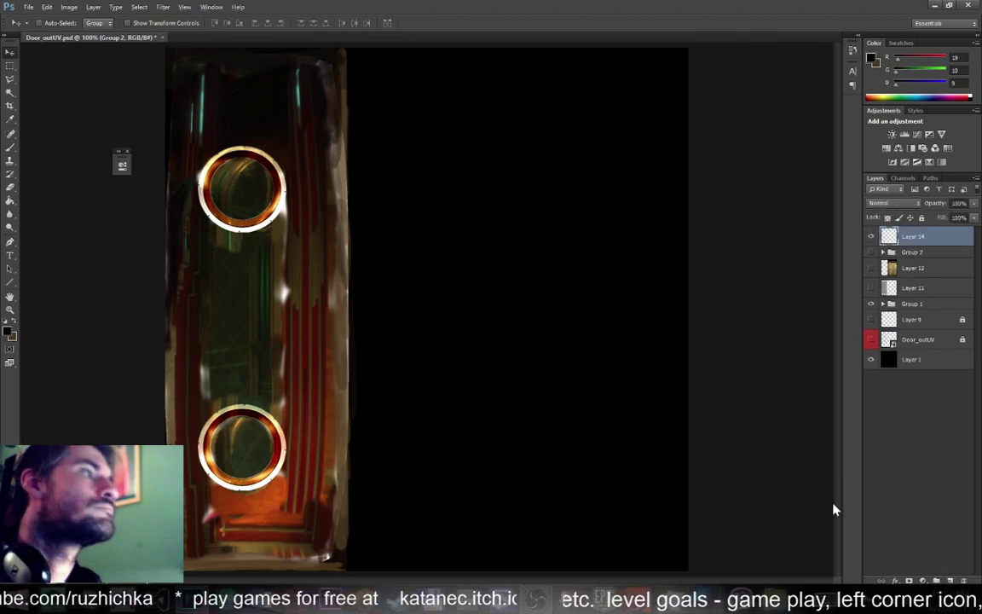
pyautogui.click(11, 147)
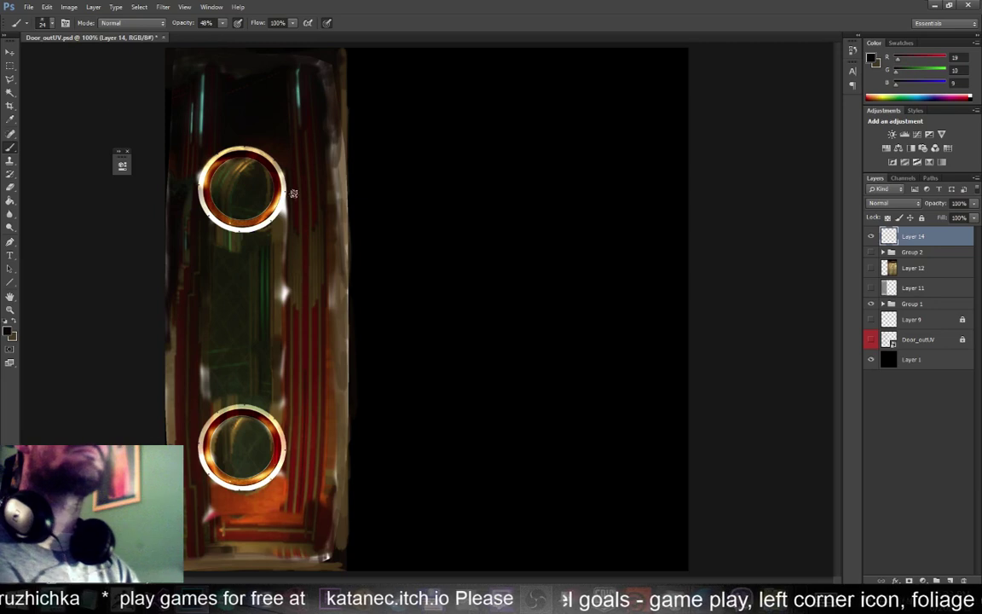
pyautogui.press('h')
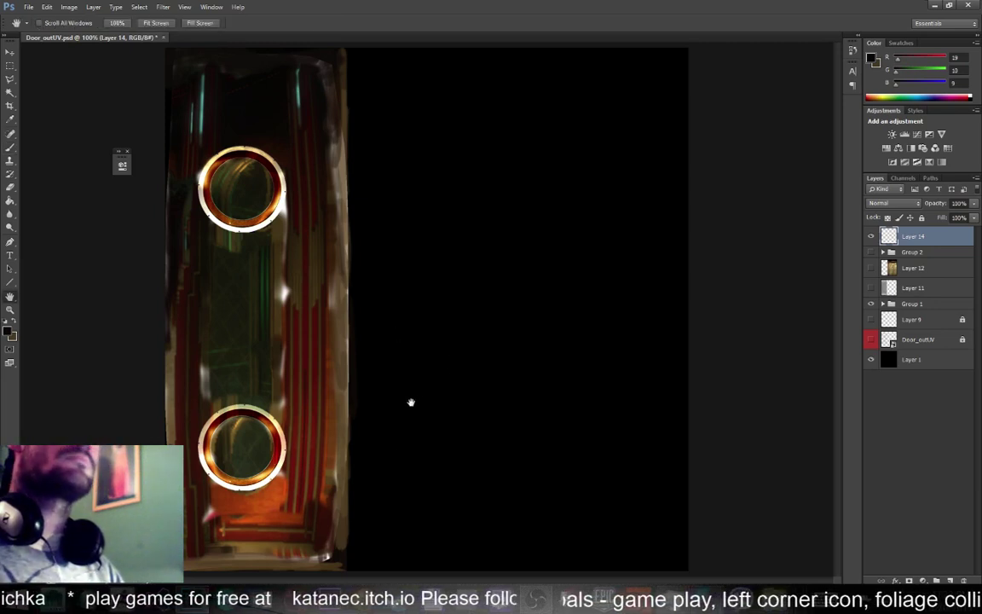
pyautogui.keyDown('alt'); pyautogui.scroll(3, 410, 402); pyautogui.keyUp('alt')
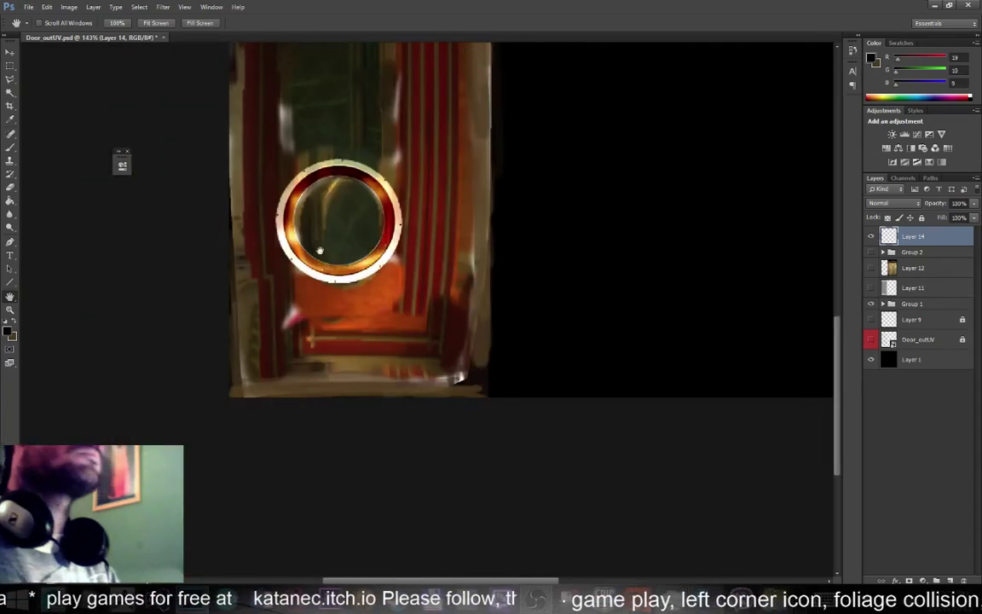
pyautogui.click(13, 150)
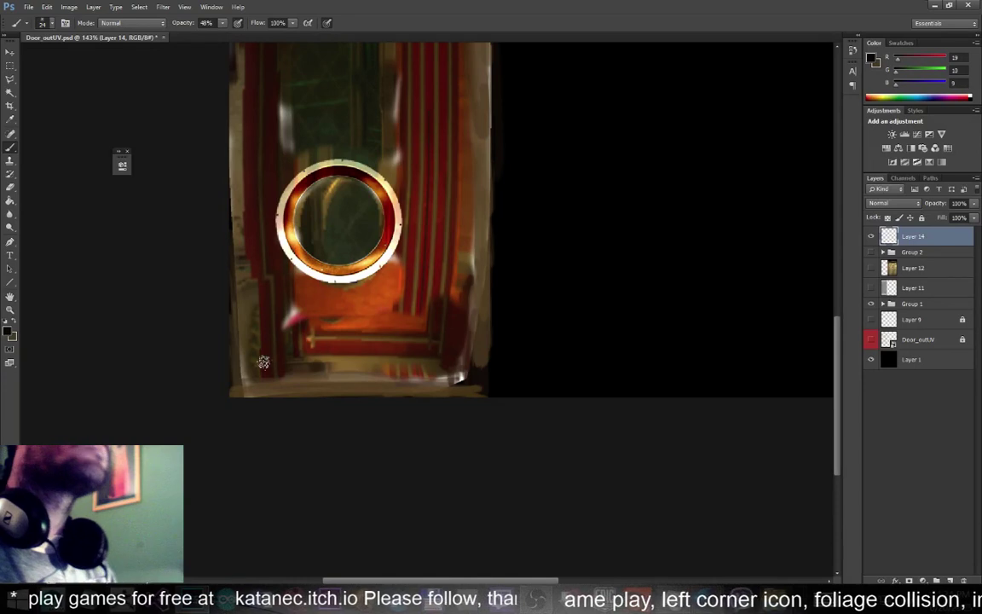
pyautogui.keyDown('alt'); pyautogui.click(372, 384); pyautogui.keyUp('alt')
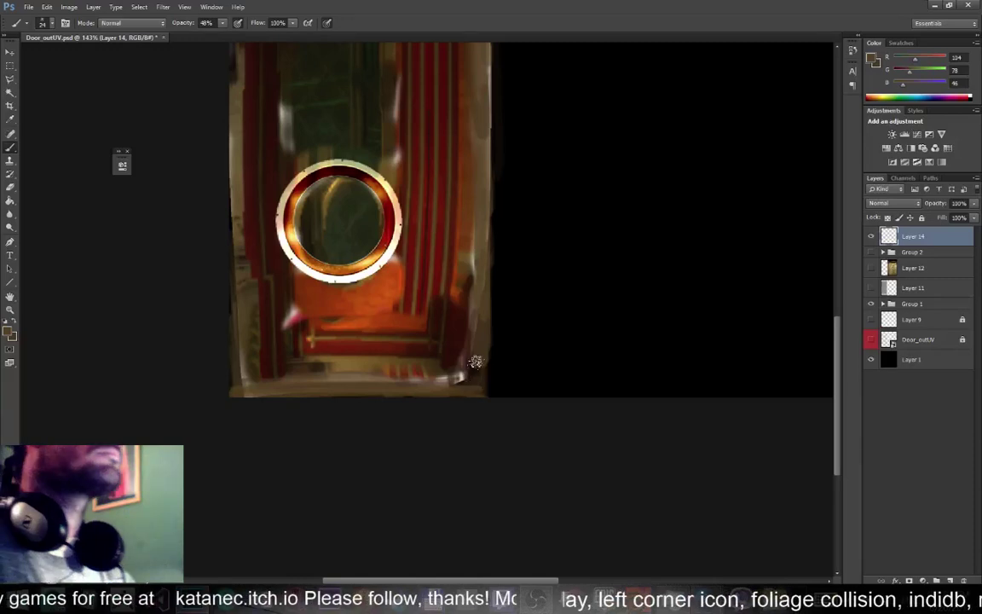
pyautogui.keyDown('alt'); pyautogui.click(429, 375); pyautogui.keyUp('alt')
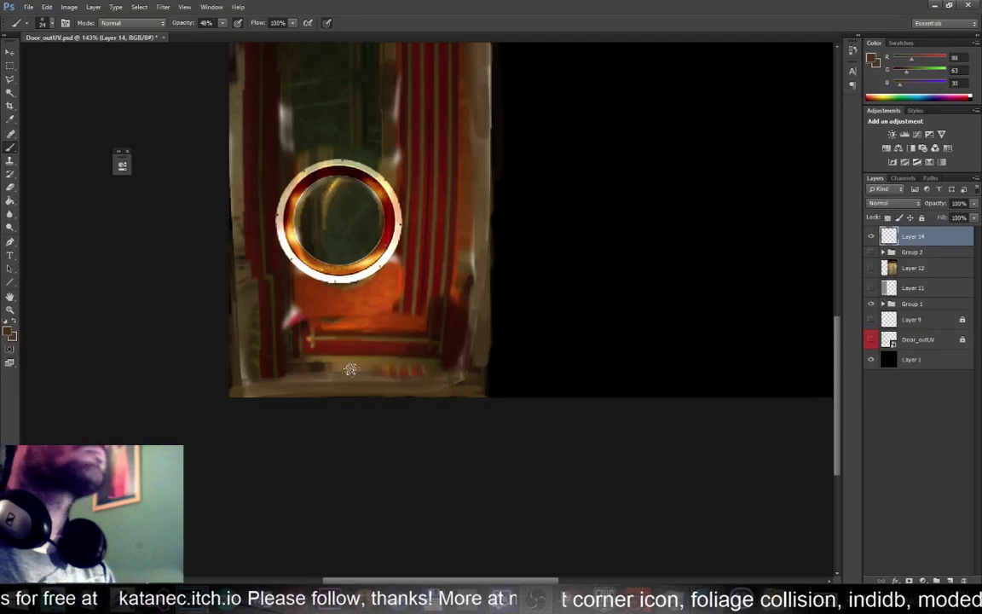
pyautogui.keyDown('alt'); pyautogui.click(292, 366); pyautogui.keyUp('alt')
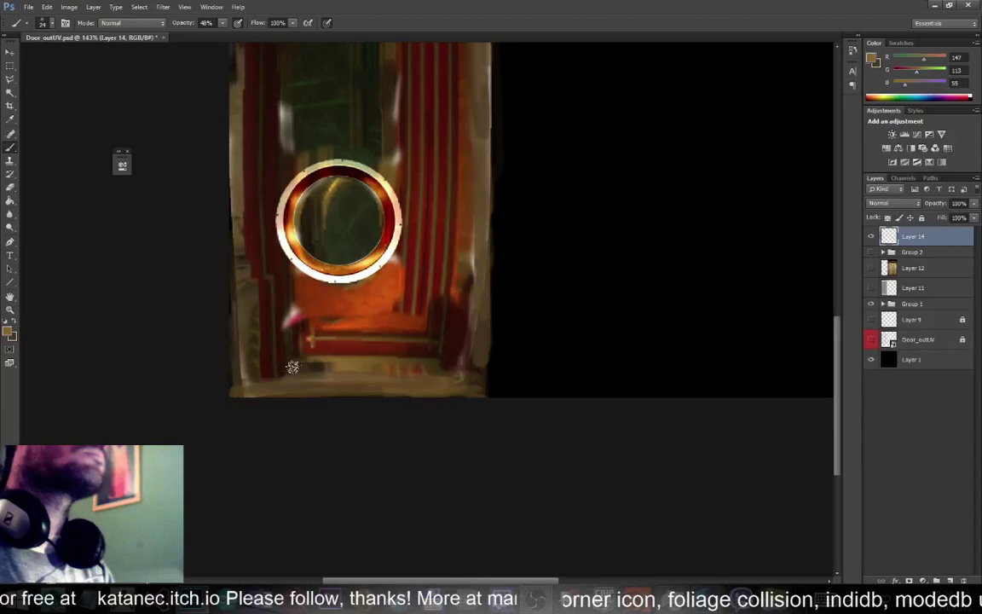
pyautogui.keyDown('alt'); pyautogui.click(233, 363); pyautogui.keyUp('alt')
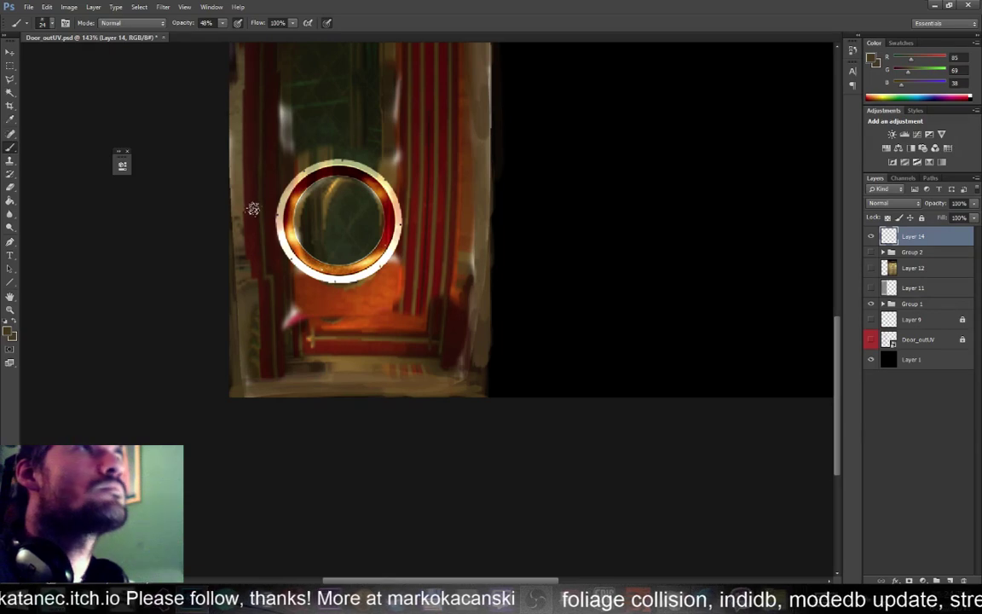
# Reduce the brush size to 14 px and retouch the door's lower left border with sampled brown and dark red tones
pyautogui.rightClick(227, 187)
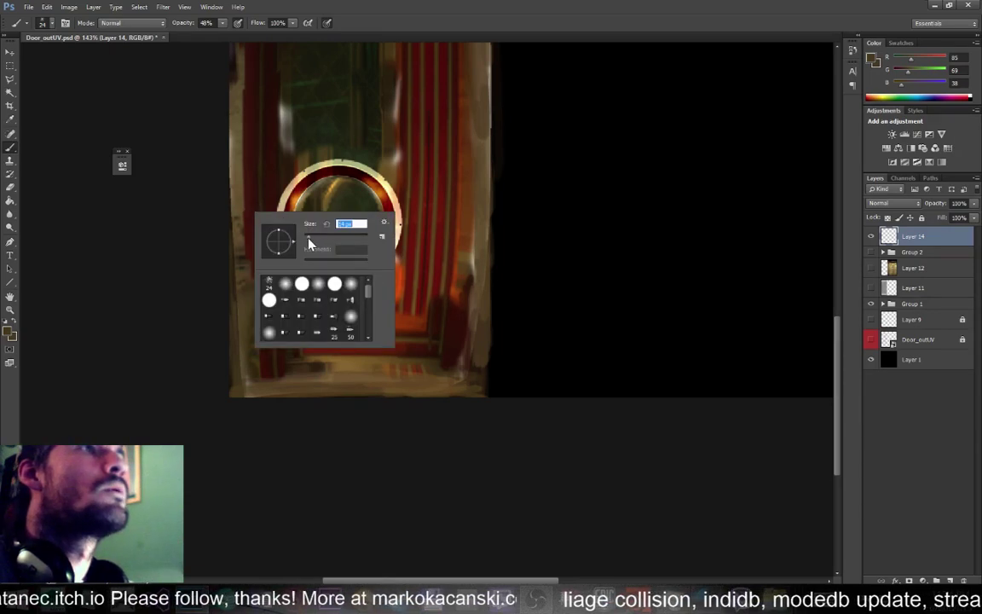
pyautogui.keyDown('alt'); pyautogui.click(229, 205); pyautogui.keyUp('alt')
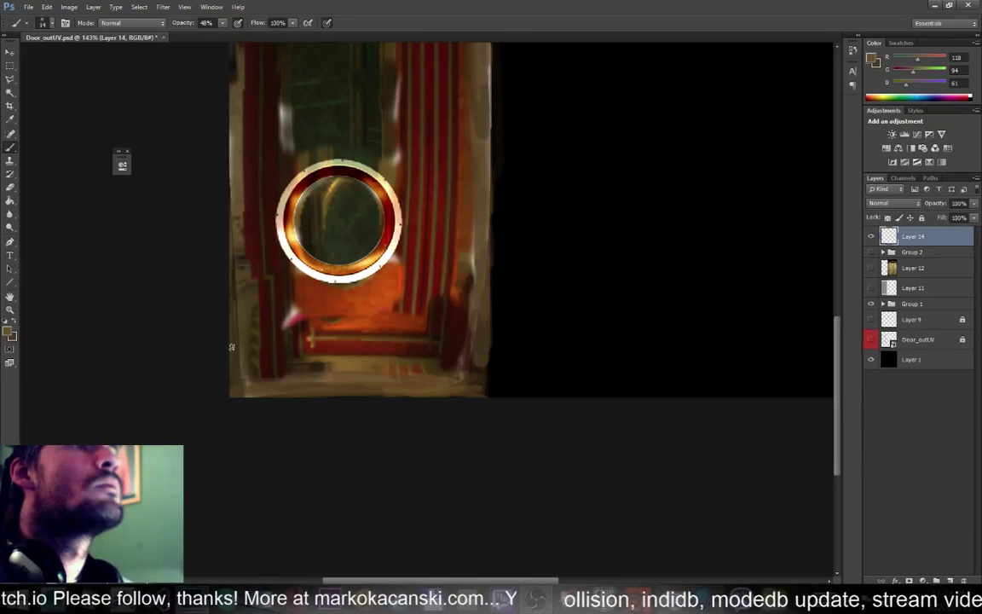
pyautogui.keyDown('alt'); pyautogui.click(234, 301); pyautogui.keyUp('alt')
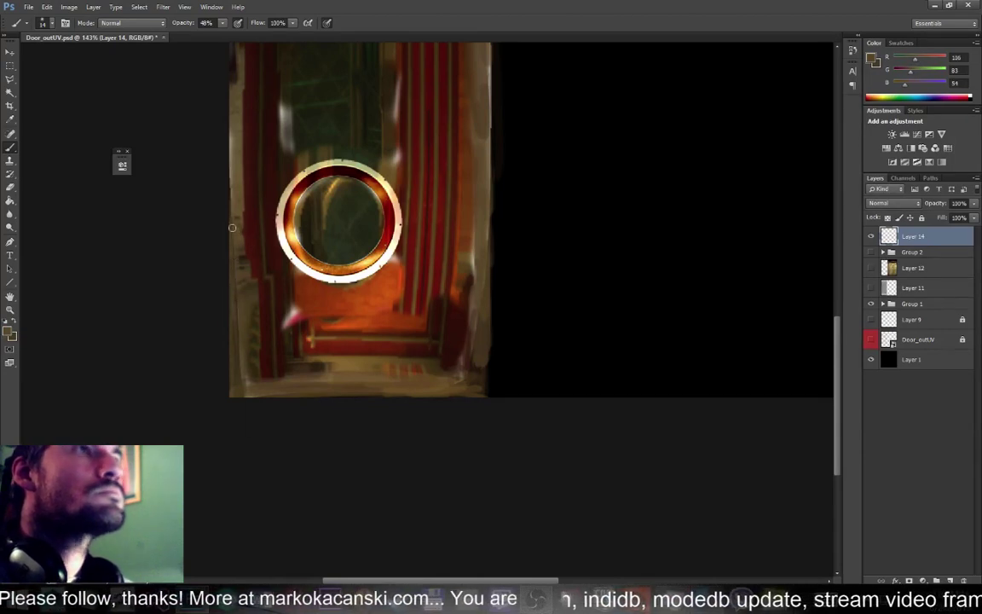
pyautogui.keyDown('alt'); pyautogui.click(248, 369); pyautogui.keyUp('alt')
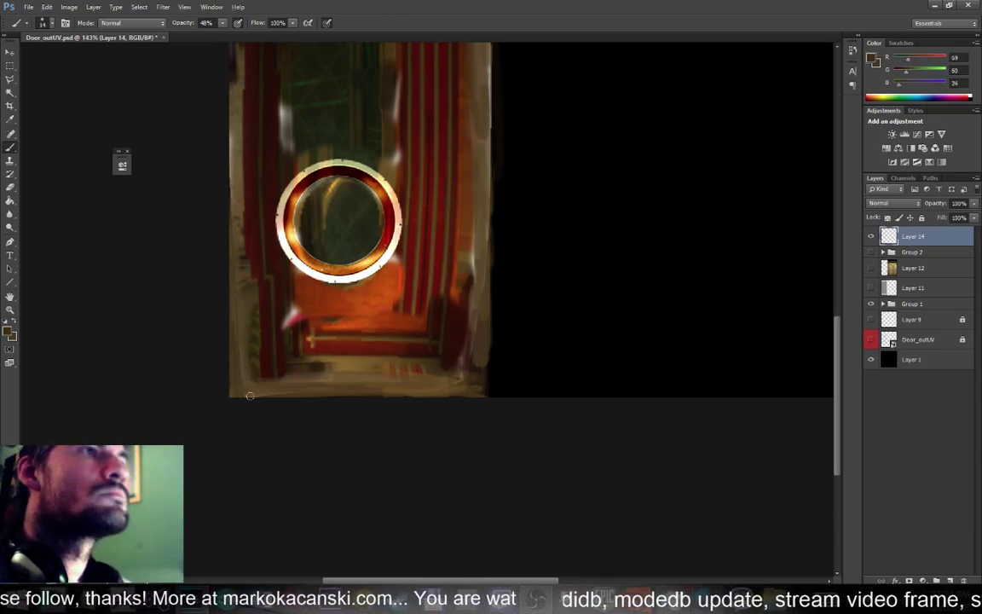
pyautogui.keyDown('alt'); pyautogui.click(258, 298); pyautogui.keyUp('alt')
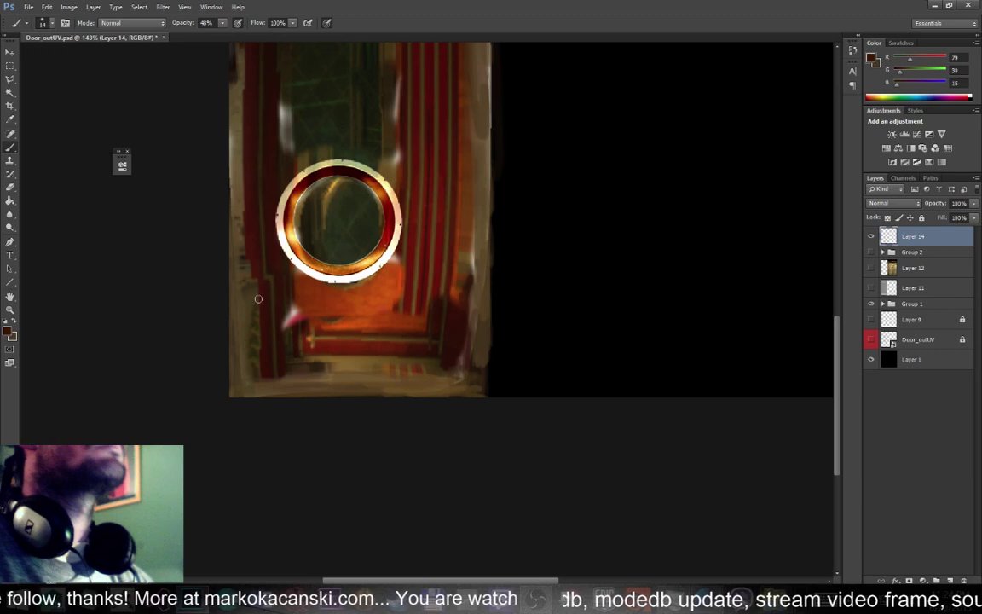
# Paint over the remaining highlights at the door's lower right corner with sampled browns, and fit the whole texture in view
pyautogui.keyDown('alt'); pyautogui.click(355, 364); pyautogui.keyUp('alt')
pyautogui.moveTo(400, 383)
pyautogui.mouseDown()
pyautogui.moveTo(484, 383)
pyautogui.moveTo(484, 372)
pyautogui.mouseUp()
pyautogui.keyDown('alt'); pyautogui.click(471, 336); pyautogui.keyUp('alt')
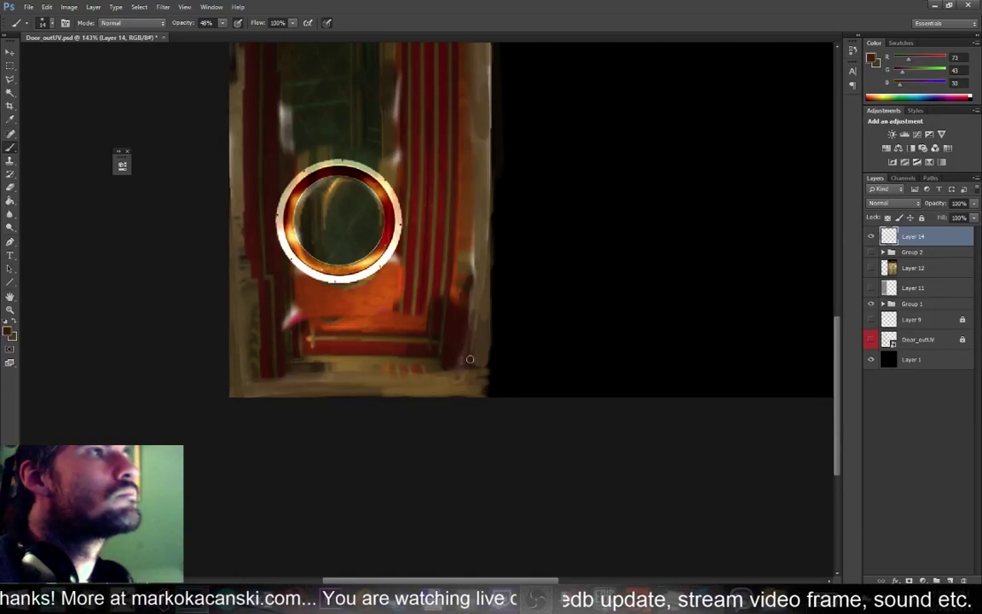
pyautogui.rightClick(437, 353)
pyautogui.click(466, 364)
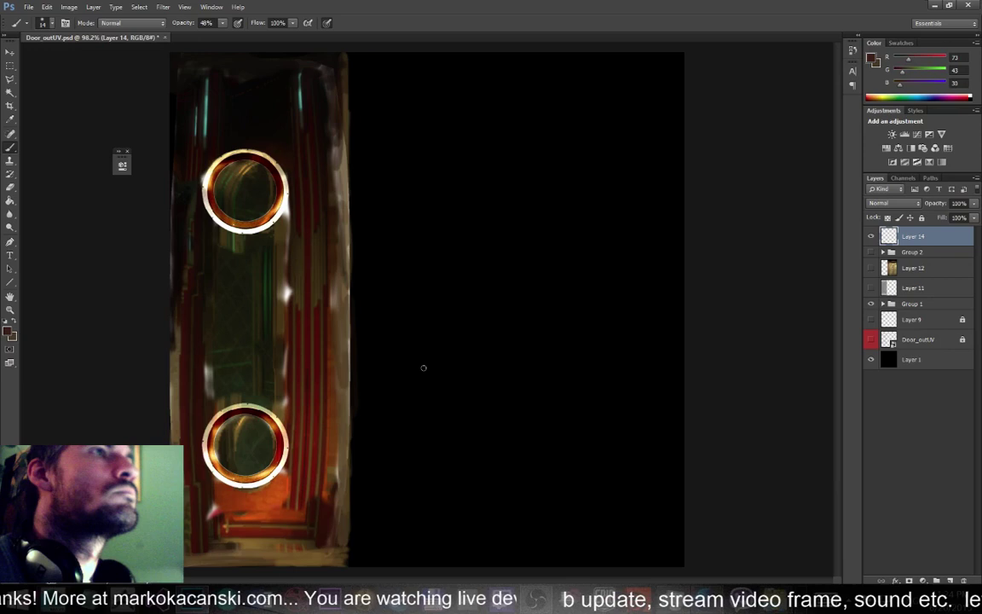
# Move the Door_outUV layer to the top of the stack, check the painting against its wireframe, and hide it again
pyautogui.keyDown('alt'); pyautogui.scroll(-2, 417, 364); pyautogui.keyUp('alt')
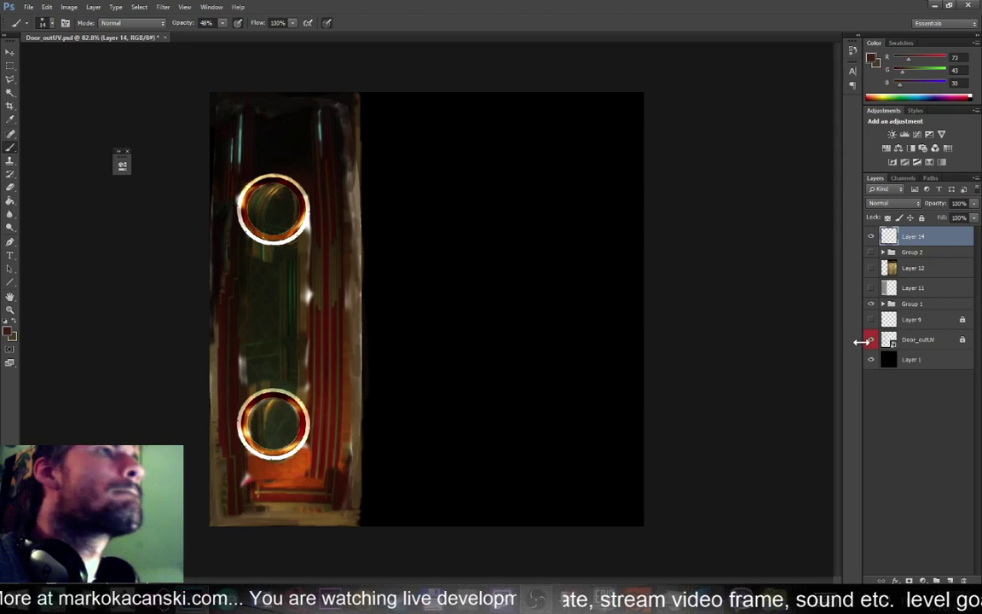
pyautogui.moveTo(908, 338); pyautogui.dragTo(905, 231)
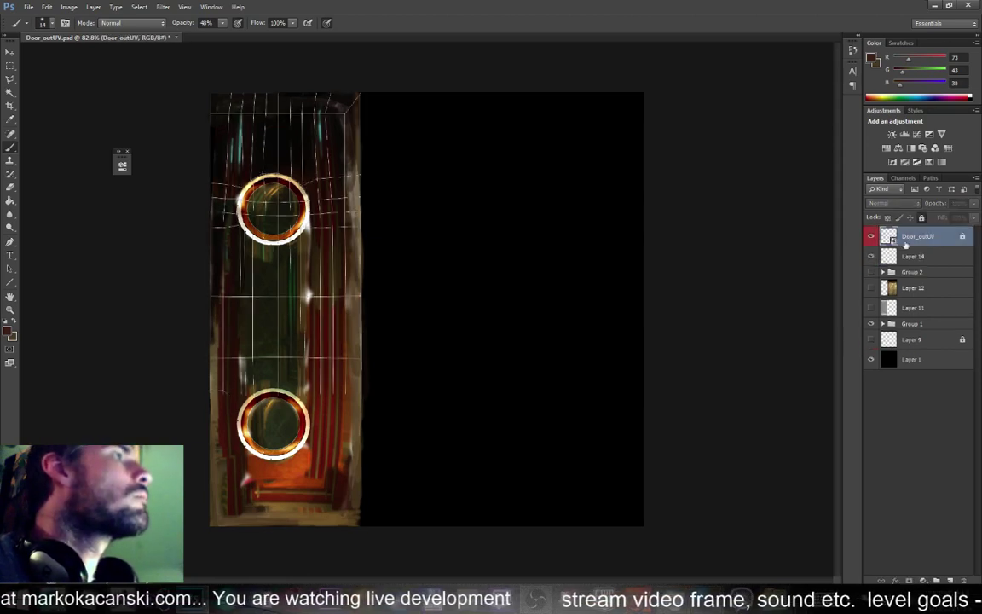
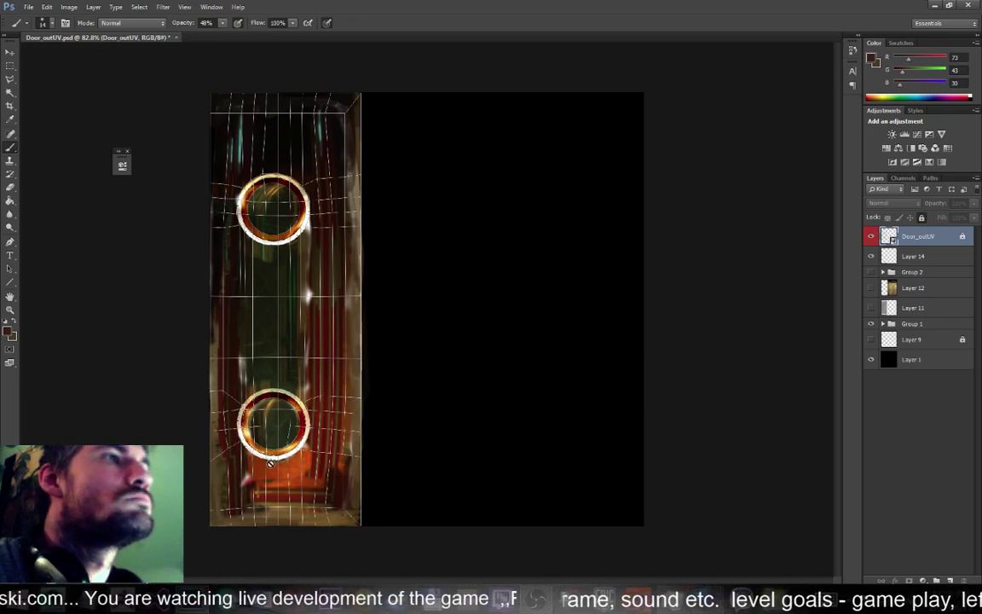
pyautogui.keyDown('alt'); pyautogui.scroll(1, 514, 329); pyautogui.keyUp('alt')
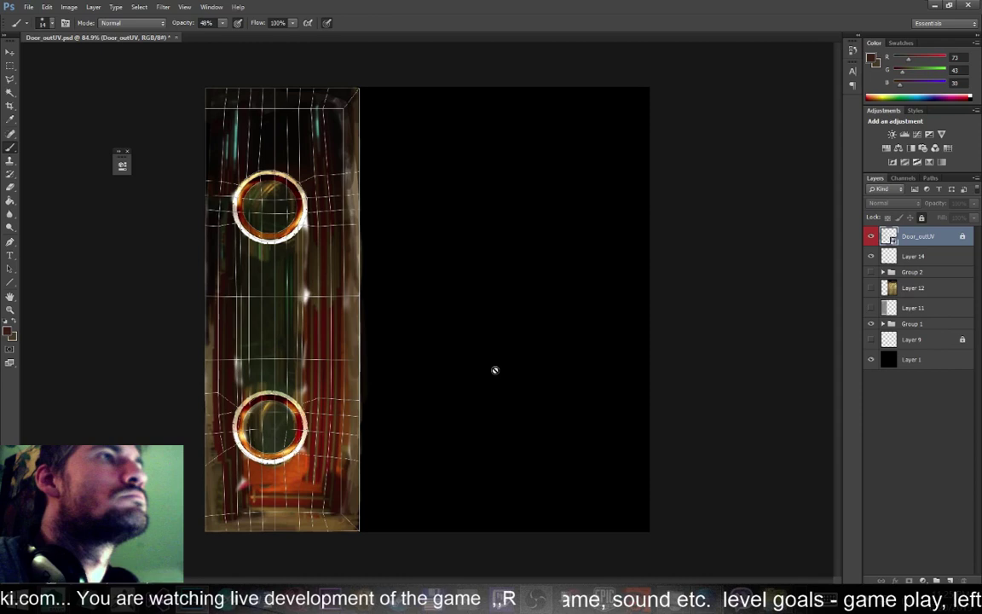
pyautogui.keyDown('alt'); pyautogui.scroll(5, 494, 369); pyautogui.keyUp('alt')
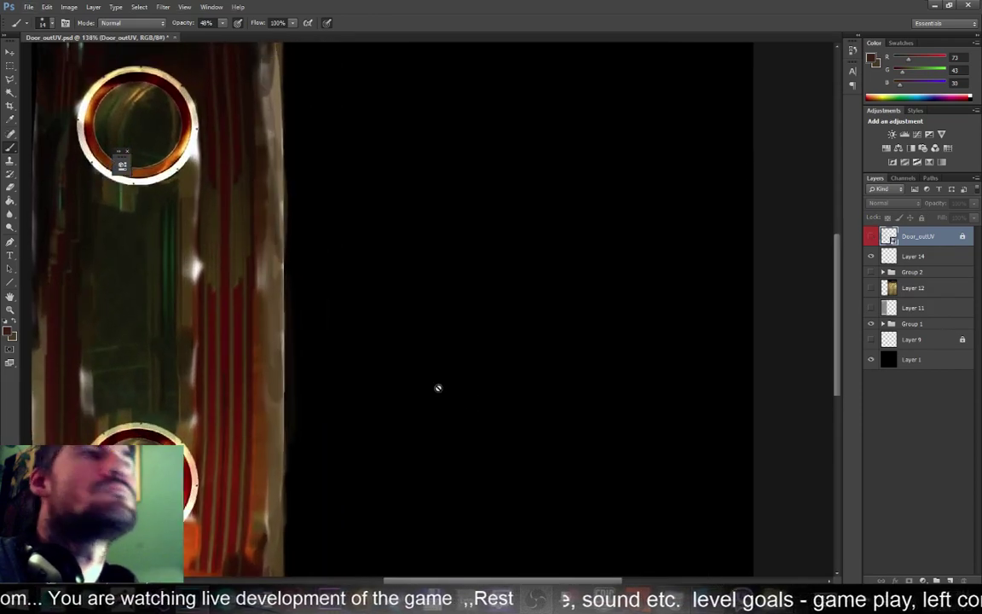
# On Layer 14, blend the dark patch and pale streak right of the lower ring using sampled orange-brown tones
pyautogui.moveTo(391, 410); pyautogui.dragTo(476, 295)
pyautogui.keyDown('alt'); pyautogui.scroll(4, 442, 350); pyautogui.keyUp('alt')
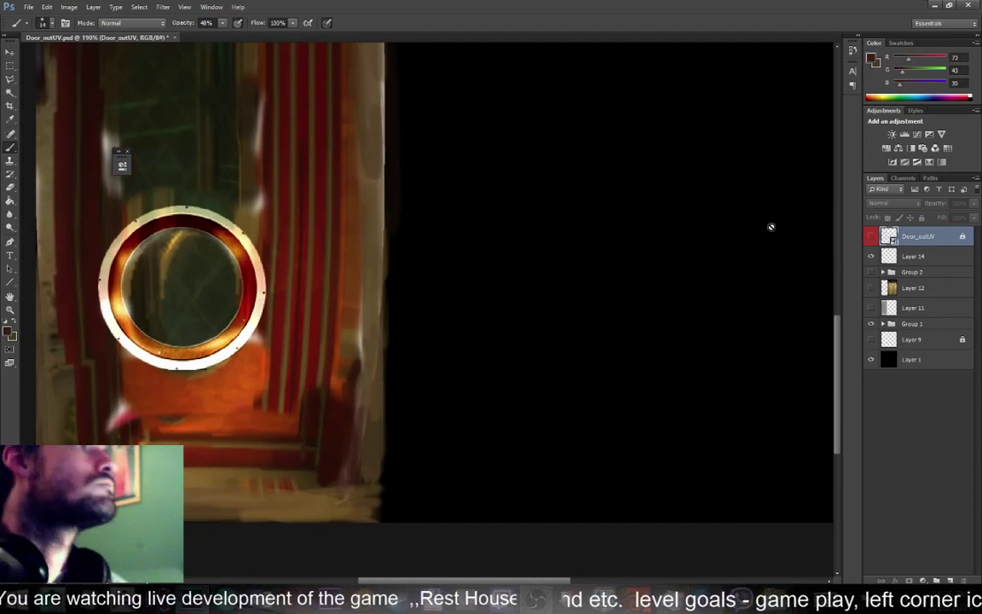
pyautogui.hotkey('alt', '[')
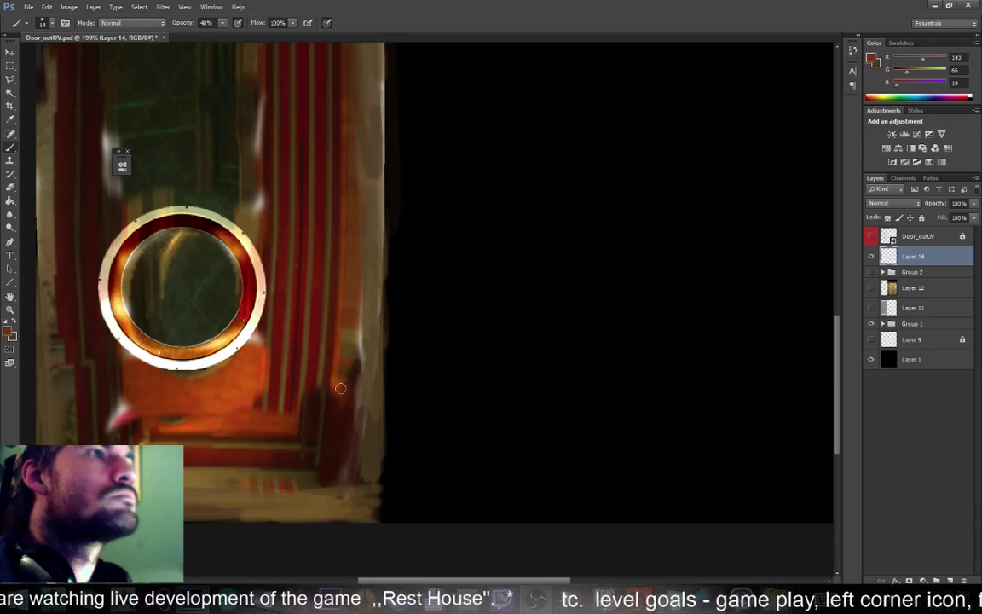
pyautogui.keyDown('alt'); pyautogui.click(351, 360); pyautogui.keyUp('alt')
pyautogui.moveTo(354, 364); pyautogui.dragTo(352, 396)
pyautogui.keyDown('alt'); pyautogui.click(365, 340); pyautogui.keyUp('alt')
pyautogui.keyDown('alt'); pyautogui.click(353, 324); pyautogui.keyUp('alt')
pyautogui.moveTo(353, 324); pyautogui.dragTo(347, 335)
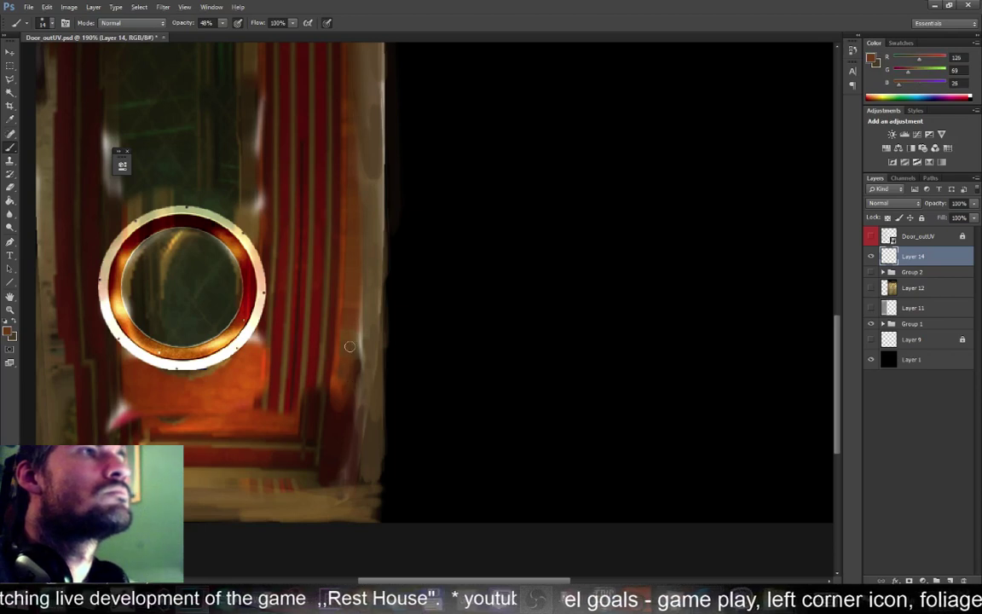
pyautogui.keyDown('alt'); pyautogui.click(350, 386); pyautogui.keyUp('alt')
pyautogui.keyDown('alt'); pyautogui.click(358, 356); pyautogui.keyUp('alt')
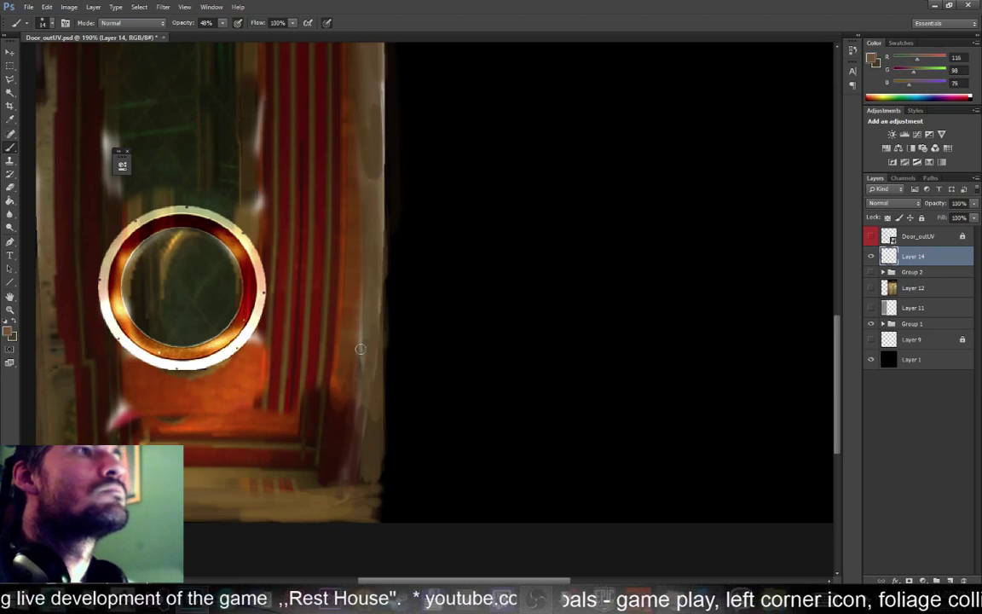
# Tone down the pinkish-white spot below the lower ring with sampled orange-red, and fit the whole texture in view
pyautogui.moveTo(219, 396); pyautogui.dragTo(346, 412)
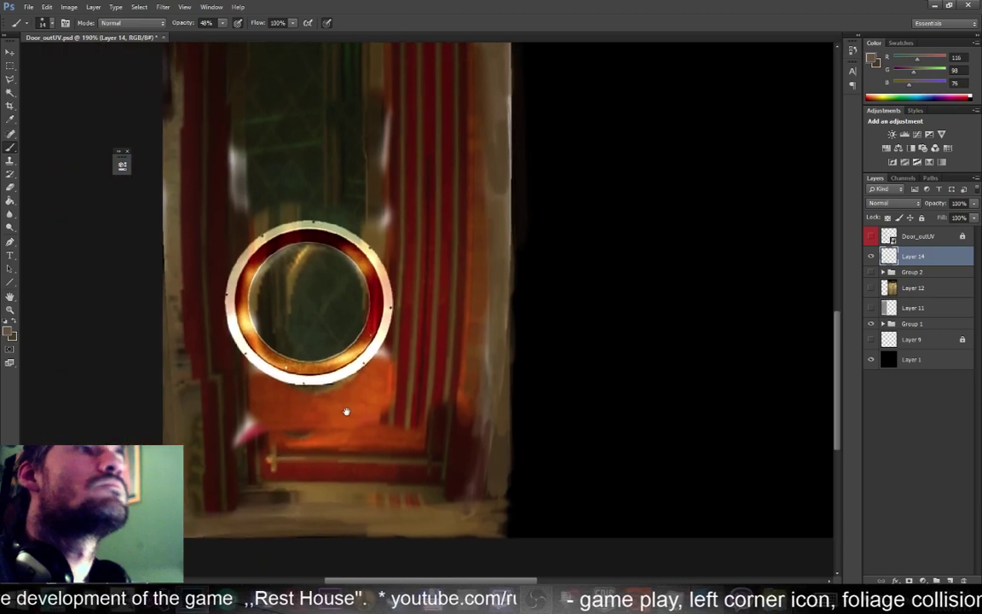
pyautogui.keyDown('alt'); pyautogui.click(267, 399); pyautogui.keyUp('alt')
pyautogui.moveTo(257, 416); pyautogui.dragTo(246, 433)
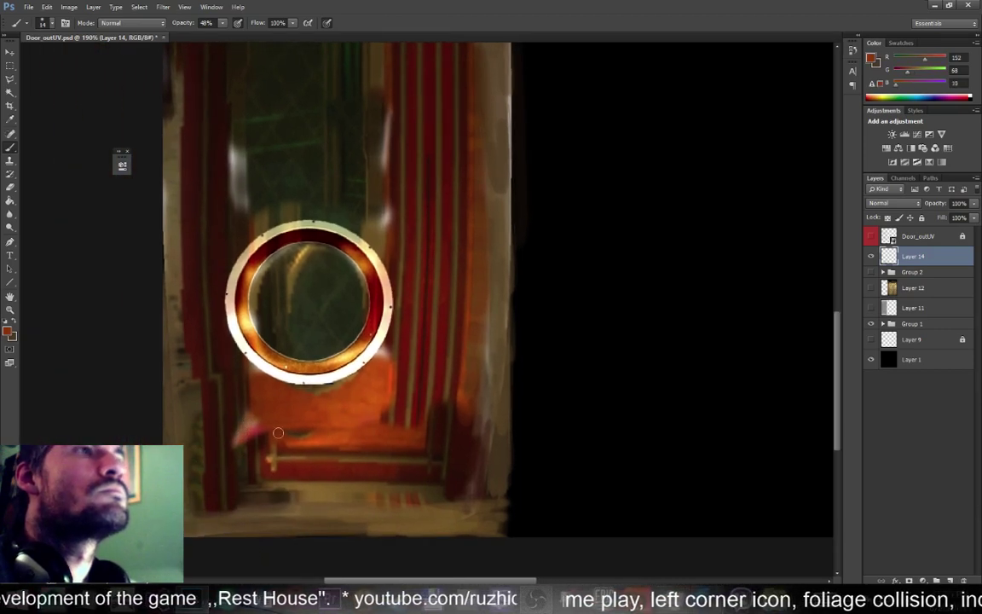
pyautogui.rightClick(275, 397)
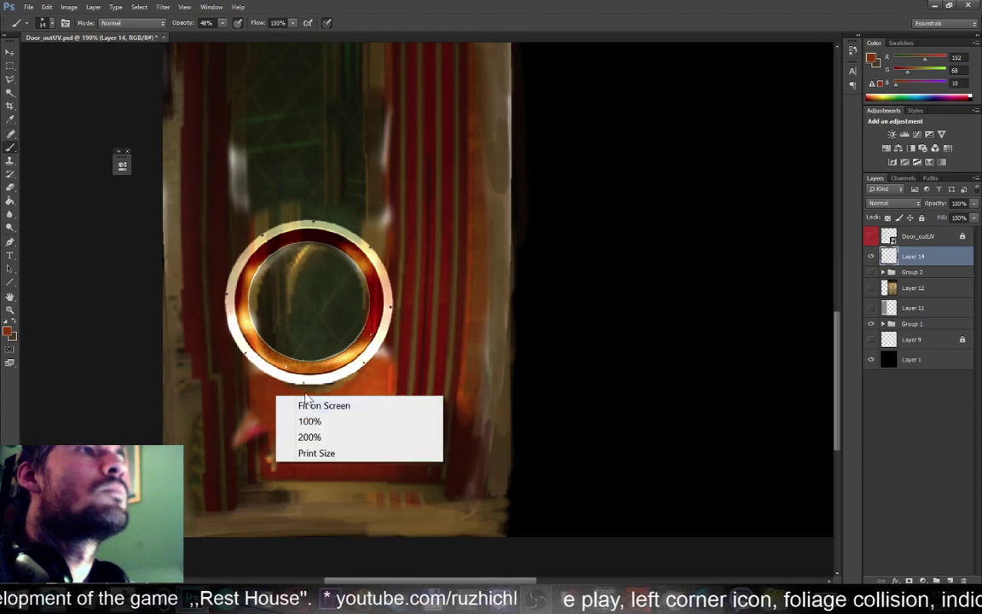
pyautogui.click(311, 406)
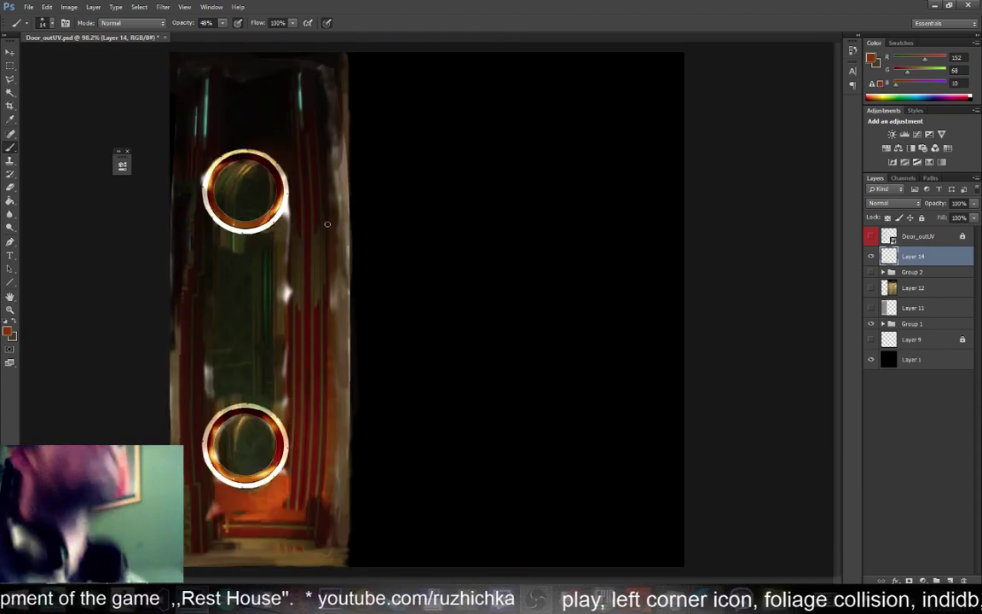
# Brush sampled dark and brown tones down the door's right border and red stripes to soften the pale edge highlights
pyautogui.keyDown('alt'); pyautogui.click(299, 112); pyautogui.keyUp('alt')
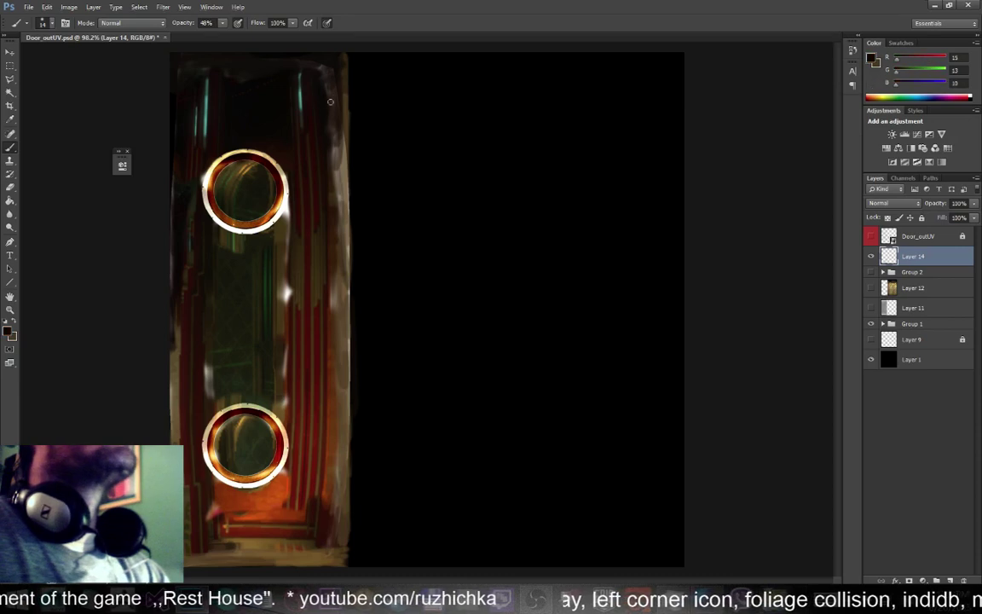
pyautogui.keyDown('alt'); pyautogui.click(330, 139); pyautogui.keyUp('alt')
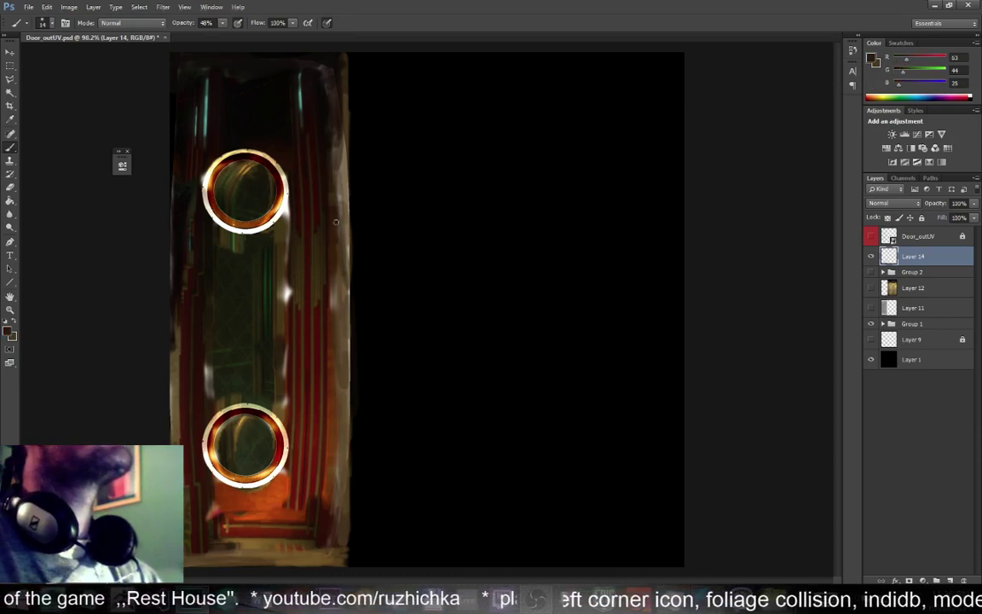
pyautogui.moveTo(304, 126); pyautogui.dragTo(313, 298)
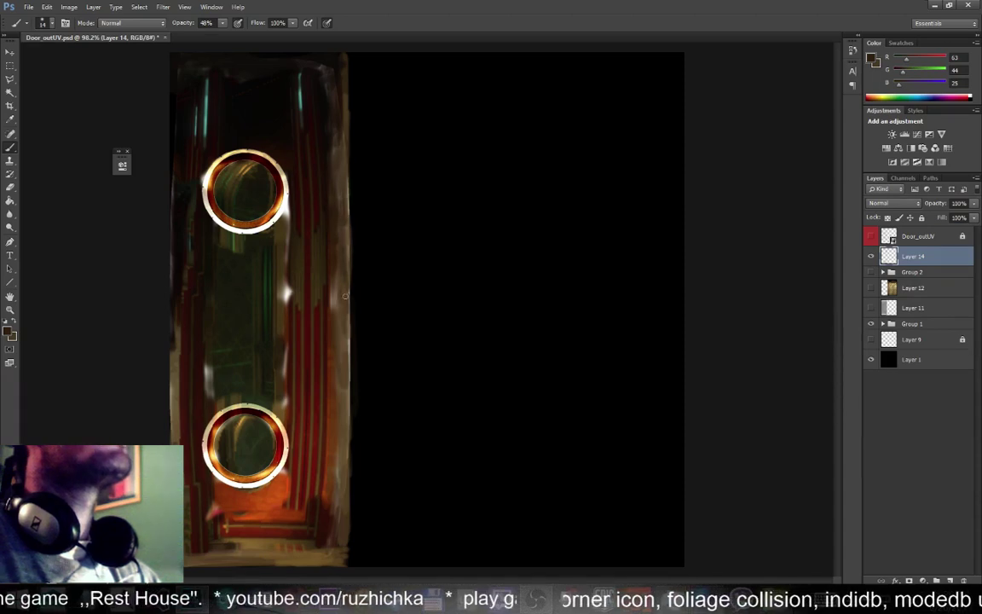
pyautogui.moveTo(302, 256); pyautogui.dragTo(314, 407)
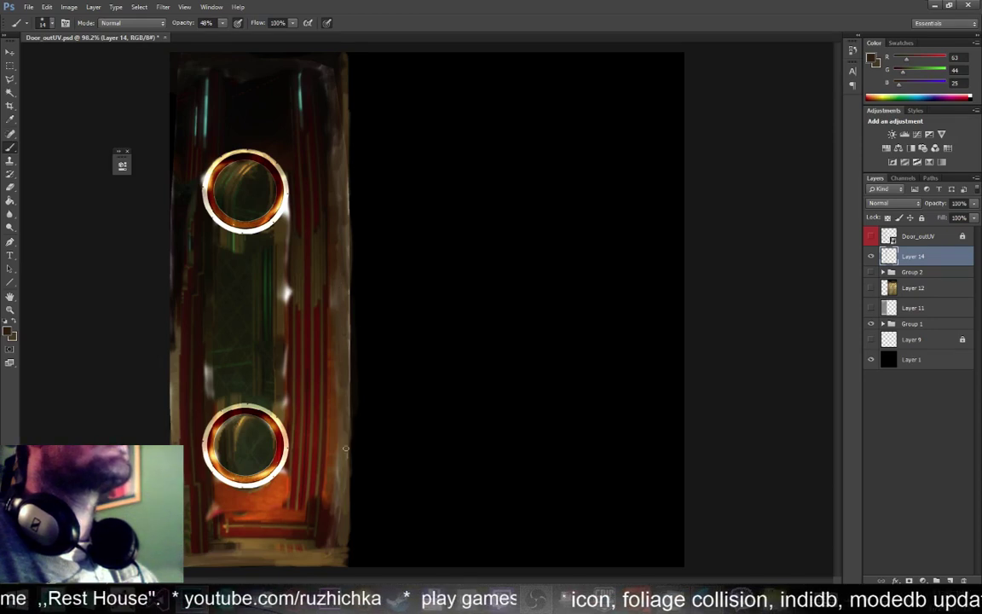
pyautogui.keyDown('alt'); pyautogui.click(342, 449); pyautogui.keyUp('alt')
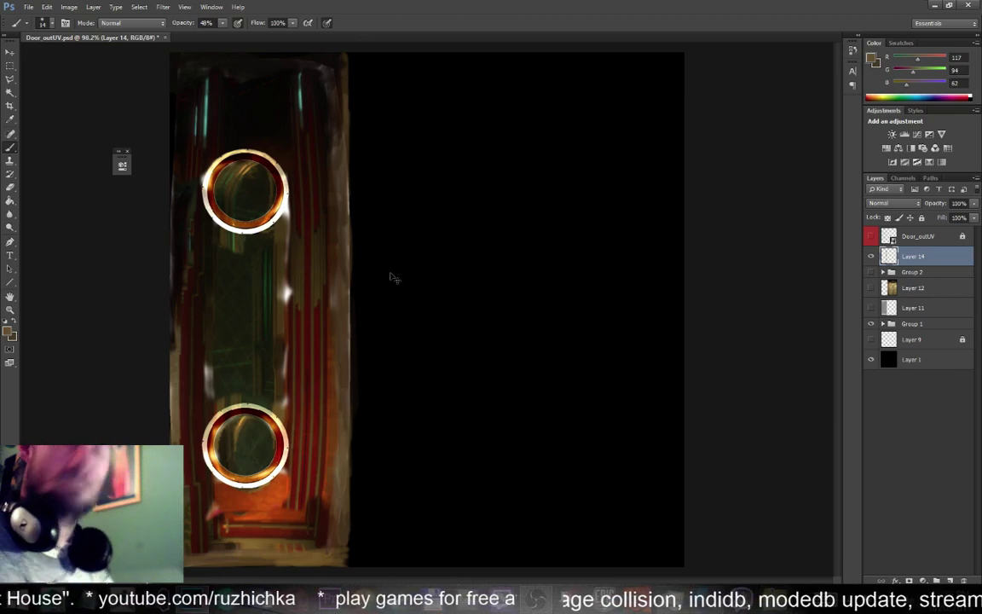
# Switch to Maya and reload the Door_outUV.psd file texture feeding the color of the leftDoor2 blinn material
pyautogui.click(935, 6)
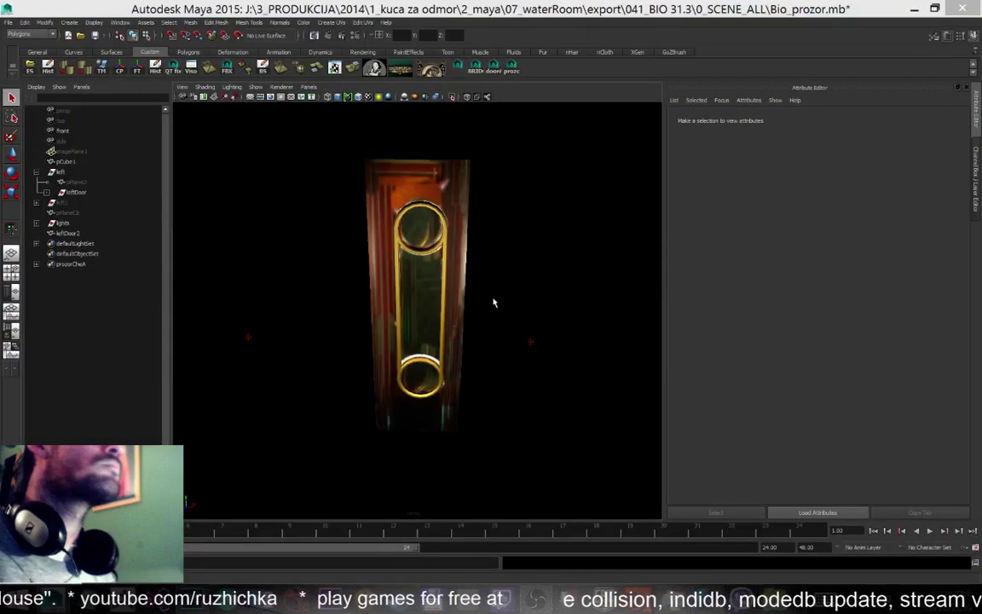
pyautogui.click(366, 162)
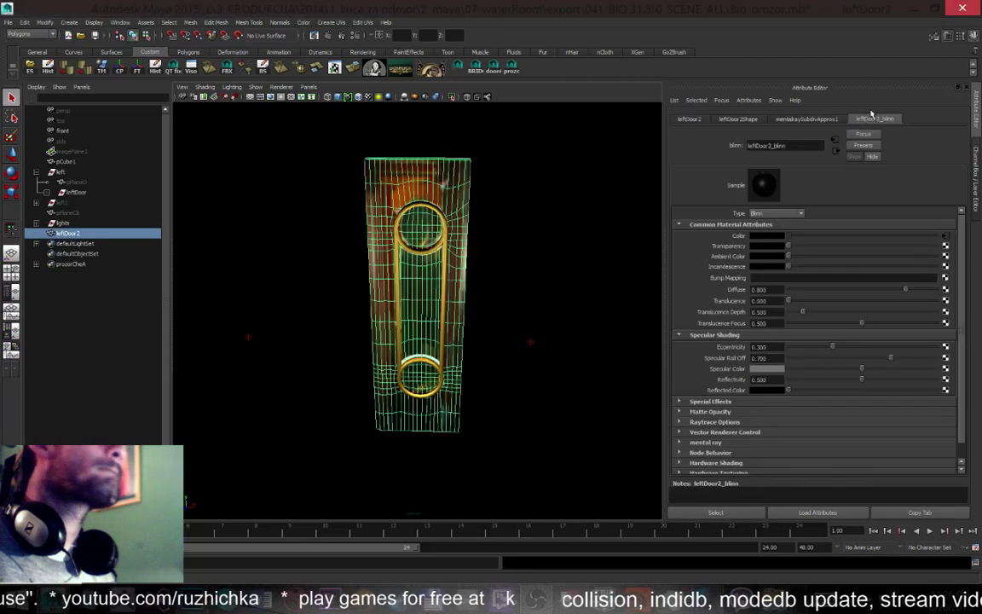
pyautogui.click(943, 236)
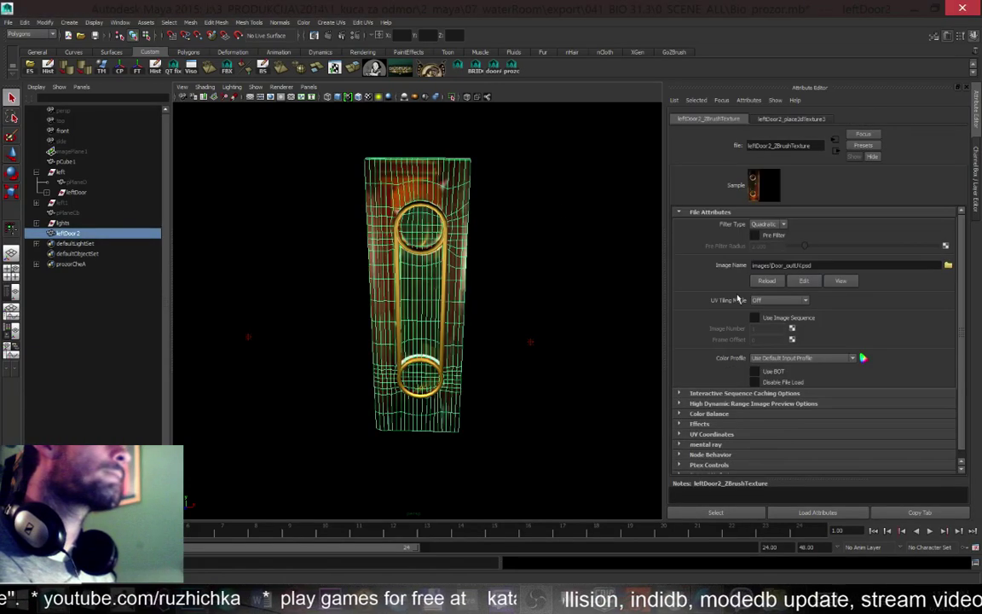
pyautogui.click(761, 286)
# Inspect the reloaded texture on the door model up close, and return to the painting in Photoshop
pyautogui.keyDown('alt'); pyautogui.moveTo(502, 292); pyautogui.dragTo(511, 245); pyautogui.keyUp('alt')
pyautogui.scroll(5, 487, 237)
pyautogui.click(532, 209)
pyautogui.scroll(-3, 511, 245)
pyautogui.moveTo(492, 337)
pyautogui.keyDown('alt'); pyautogui.mouseDown()
pyautogui.moveTo(502, 314)
pyautogui.moveTo(491, 310)
pyautogui.moveTo(506, 330)
pyautogui.mouseUp(); pyautogui.keyUp('alt')
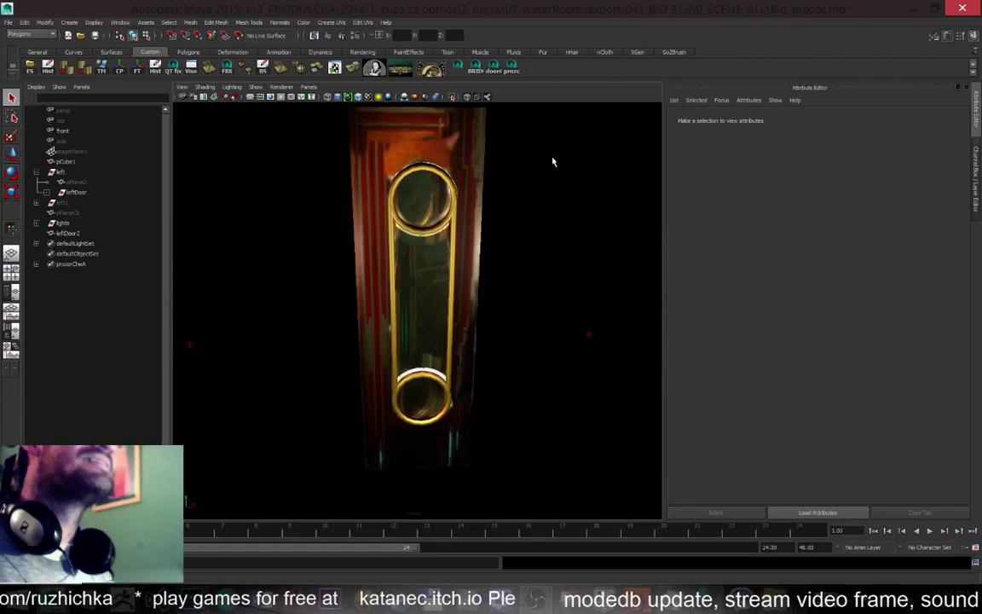
pyautogui.click(466, 156)
pyautogui.click(537, 205)
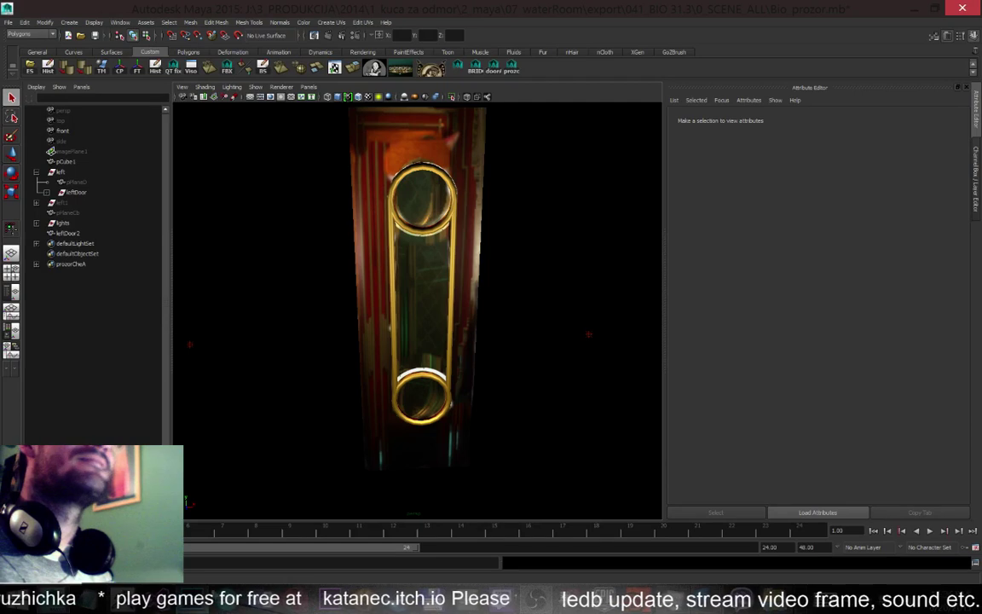
pyautogui.hotkey('alt', 'Tab')
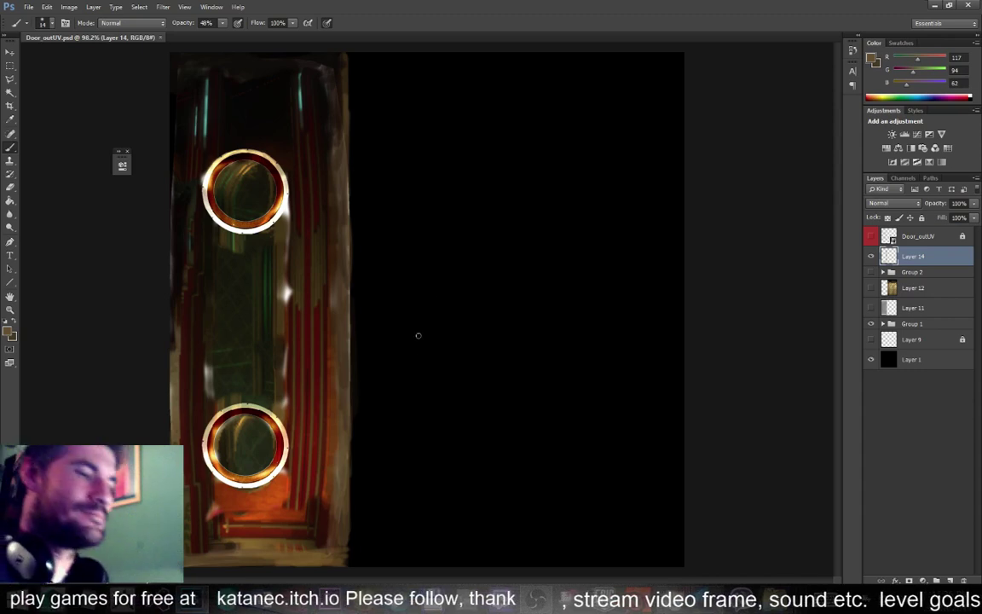
pyautogui.hotkey('alt', 'Tab')
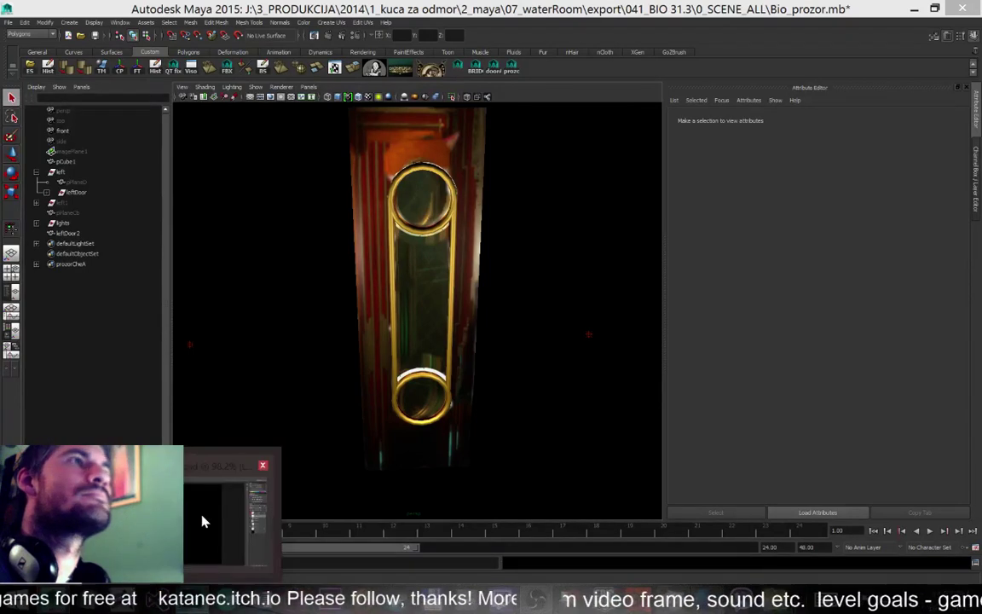
pyautogui.hotkey('alt', 'Tab')
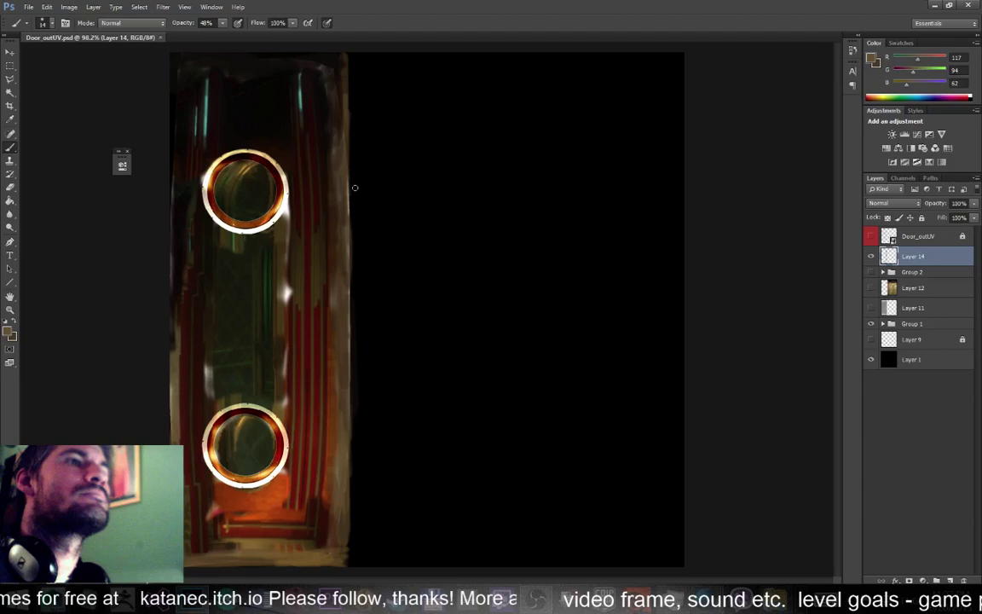
# Compare the painting with Group 2 and the Layer 12 reference door photo, hiding both again
pyautogui.keyDown('alt'); pyautogui.scroll(3, 253, 535); pyautogui.keyUp('alt')
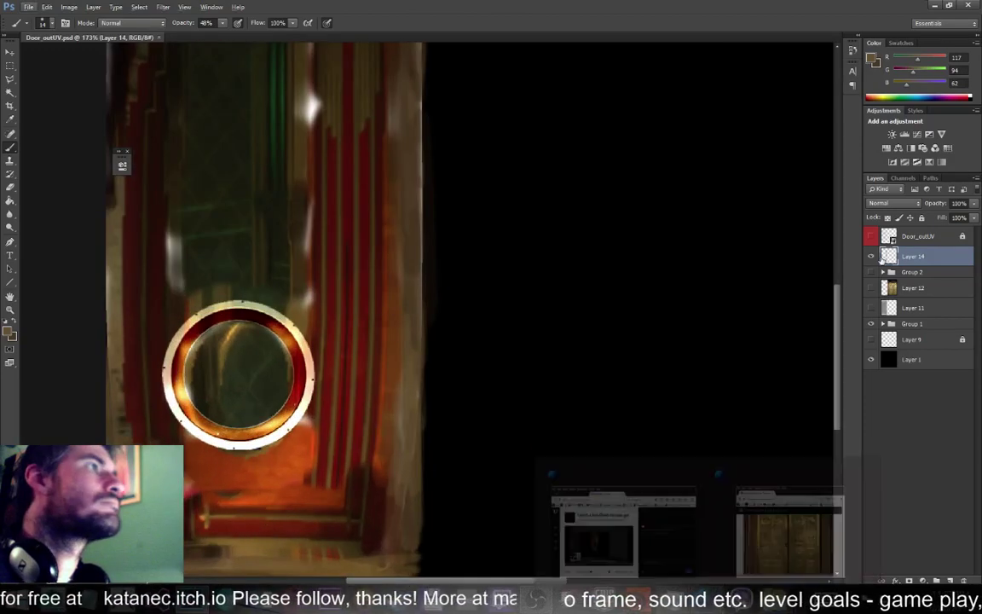
pyautogui.click(871, 272)
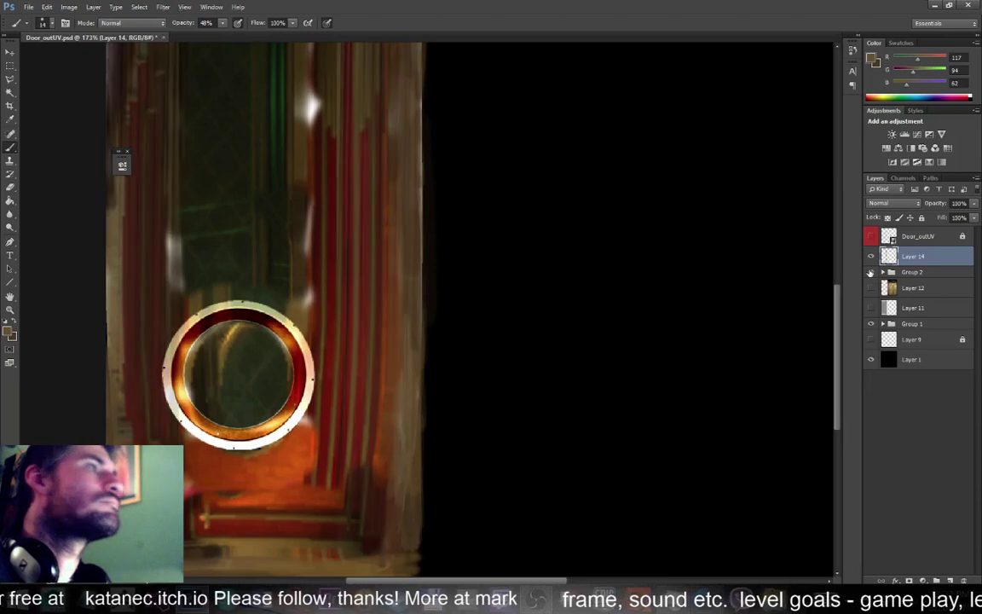
pyautogui.click(875, 272)
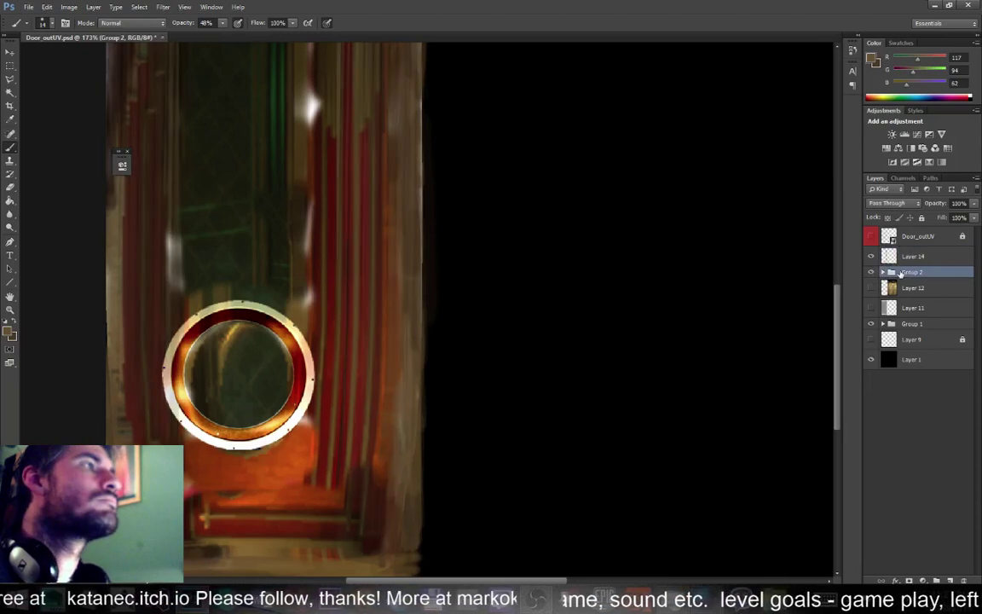
pyautogui.click(870, 271)
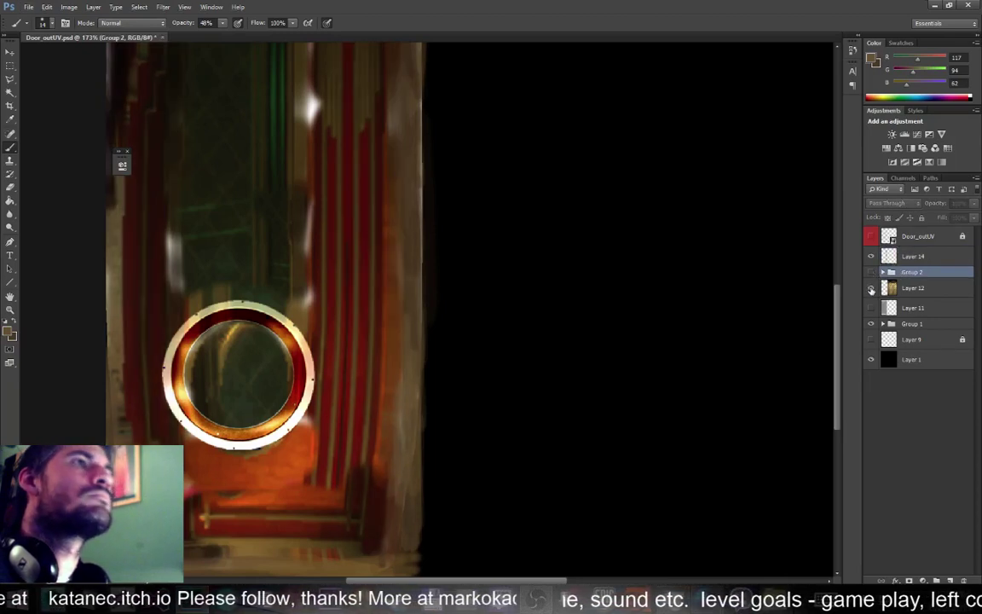
pyautogui.click(870, 290)
pyautogui.keyDown('alt'); pyautogui.scroll(-2, 466, 248); pyautogui.keyUp('alt')
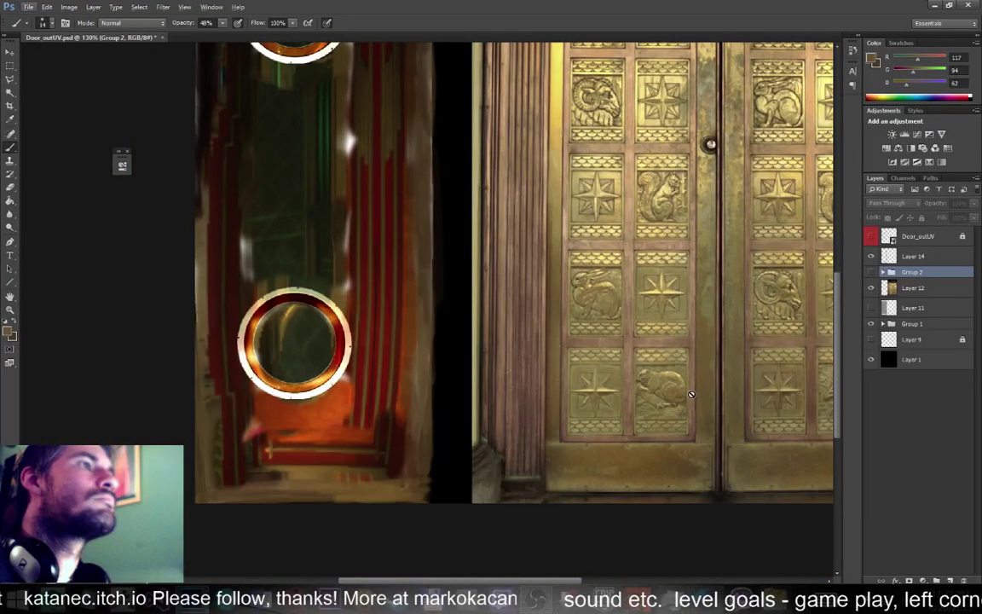
pyautogui.keyDown('alt'); pyautogui.scroll(-1, 581, 305); pyautogui.keyUp('alt')
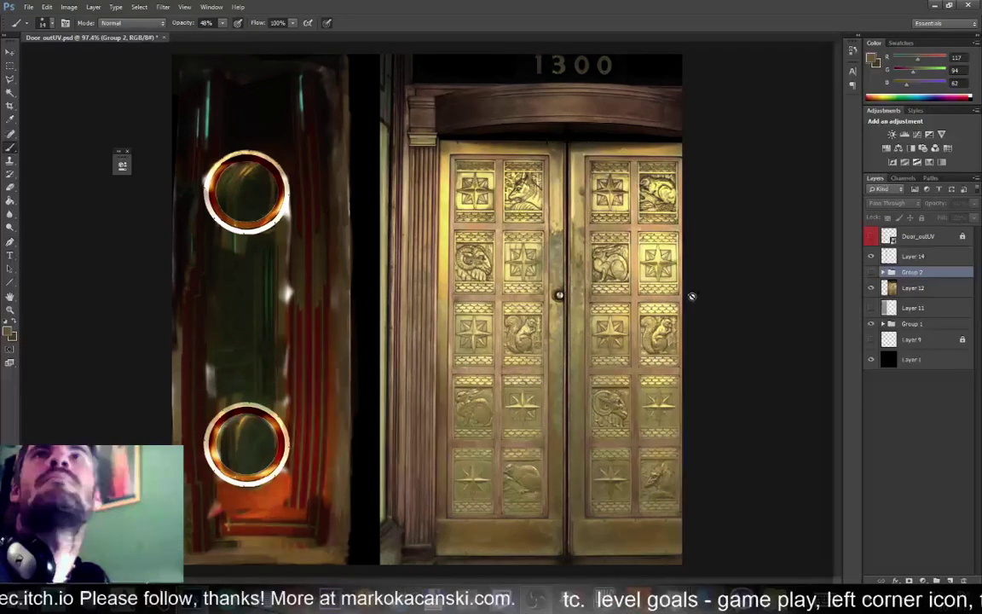
pyautogui.click(870, 287)
# On Layer 14, set an 11 px brush and sample the dark brown beside the pink spot below the lower ring
pyautogui.keyDown('alt'); pyautogui.scroll(7, 221, 563); pyautogui.keyUp('alt')
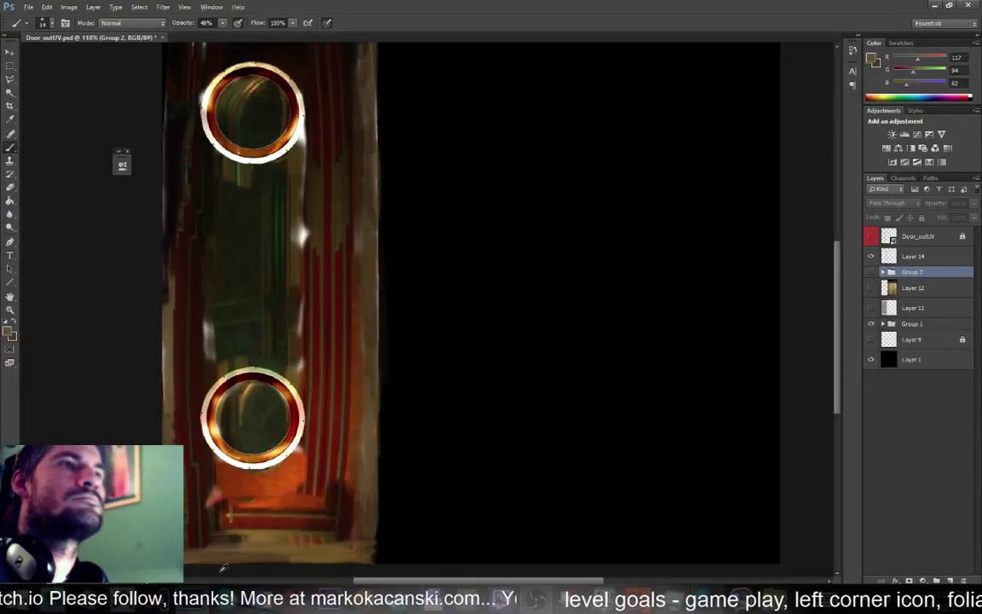
pyautogui.keyDown('alt'); pyautogui.scroll(6, 220, 561); pyautogui.keyUp('alt')
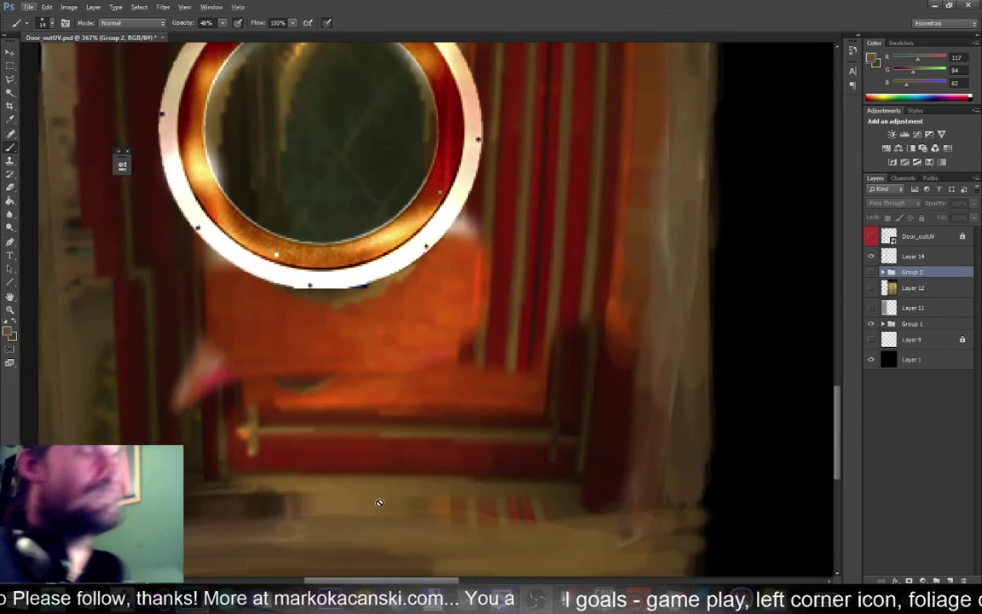
pyautogui.click(908, 255)
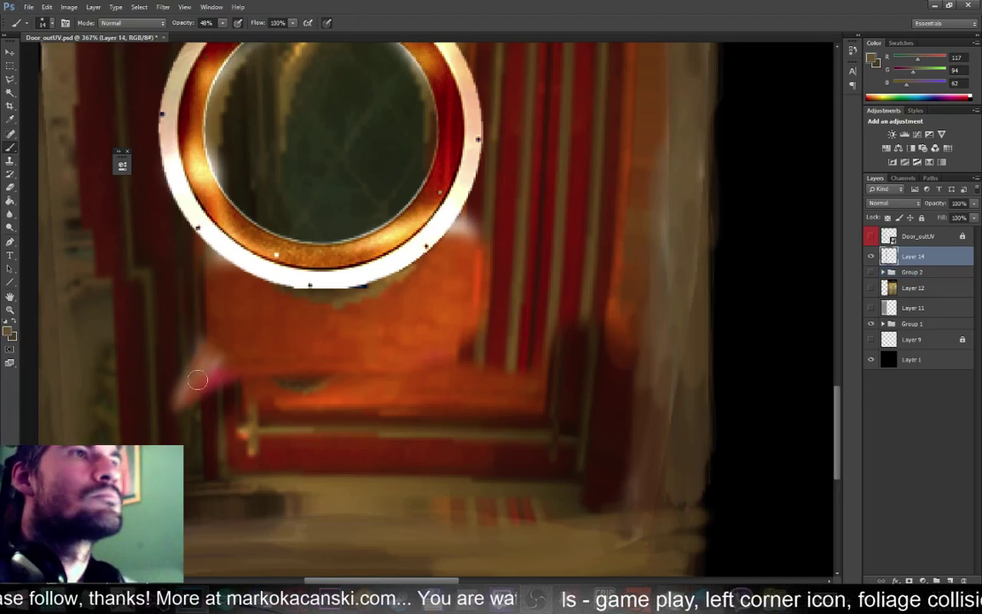
pyautogui.rightClick(200, 377)
pyautogui.click(216, 450)
pyautogui.keyDown('alt'); pyautogui.click(192, 419); pyautogui.keyUp('alt')
pyautogui.rightClick(216, 416)
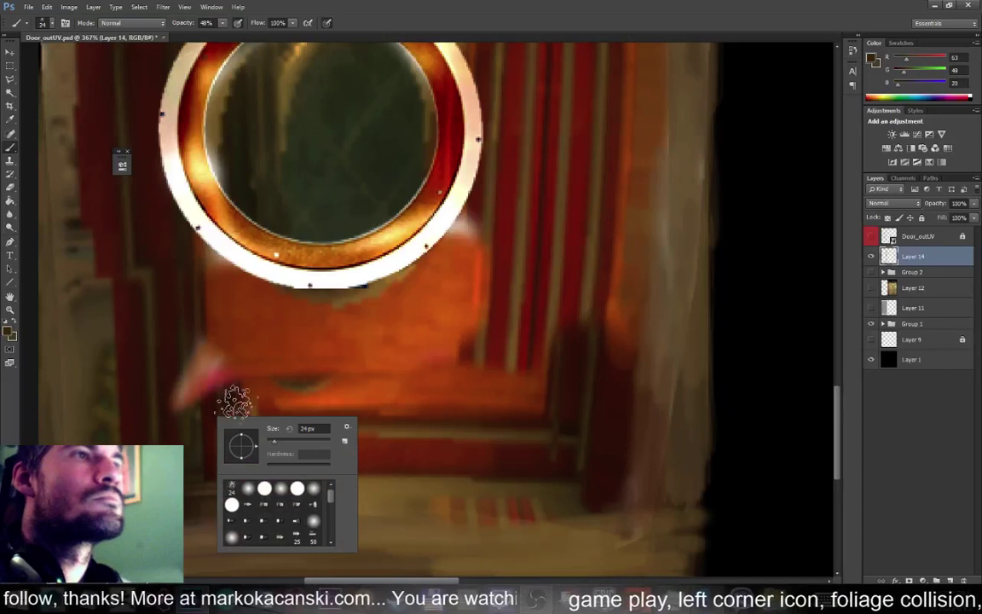
pyautogui.moveTo(273, 441); pyautogui.dragTo(269, 440)
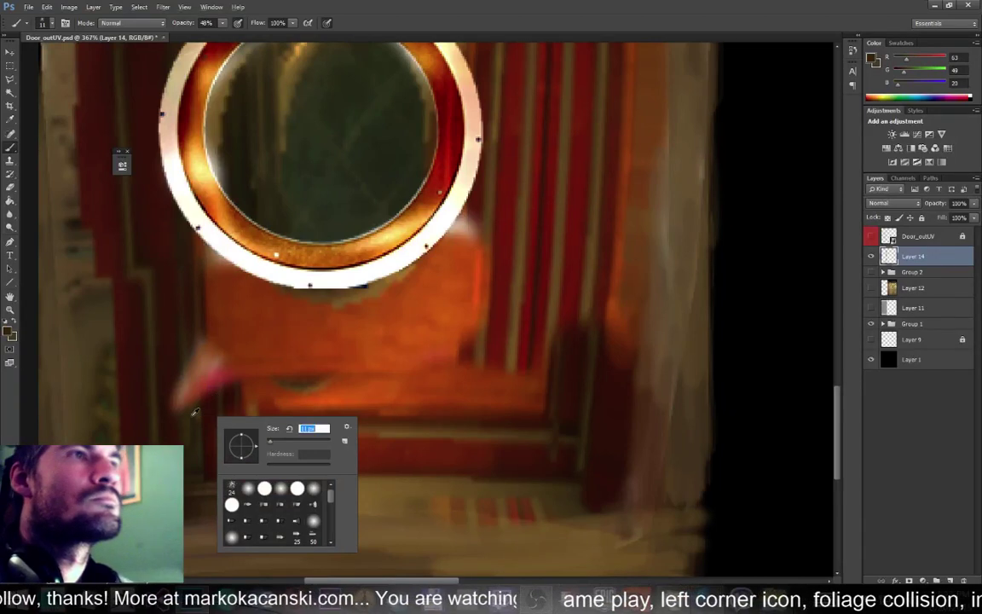
pyautogui.keyDown('alt'); pyautogui.click(192, 414); pyautogui.keyUp('alt')
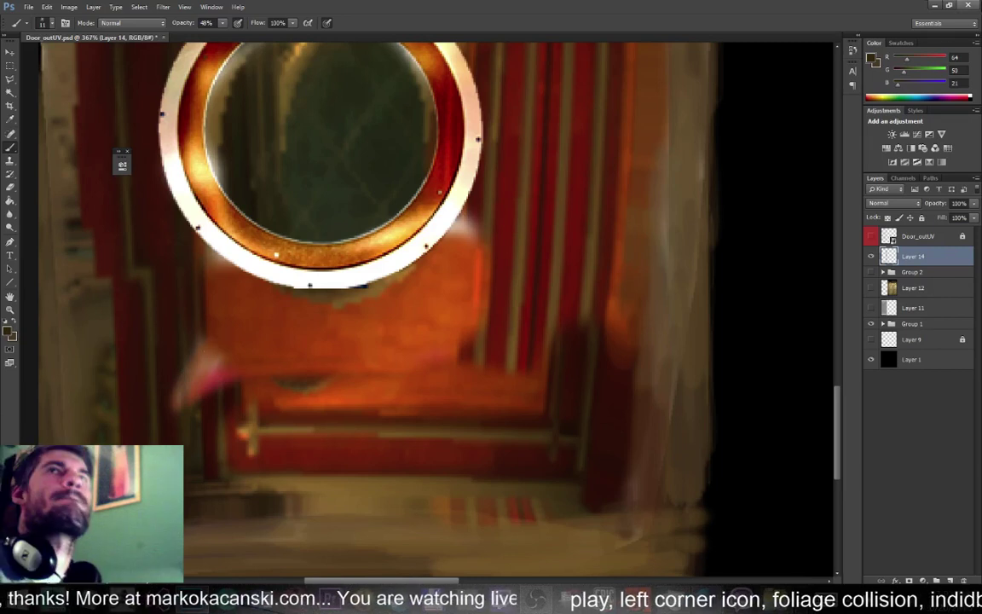
# Switch to Maya, select the leftDoor2 mesh and open its UVs in the UV Texture Editor
pyautogui.click(935, 8)
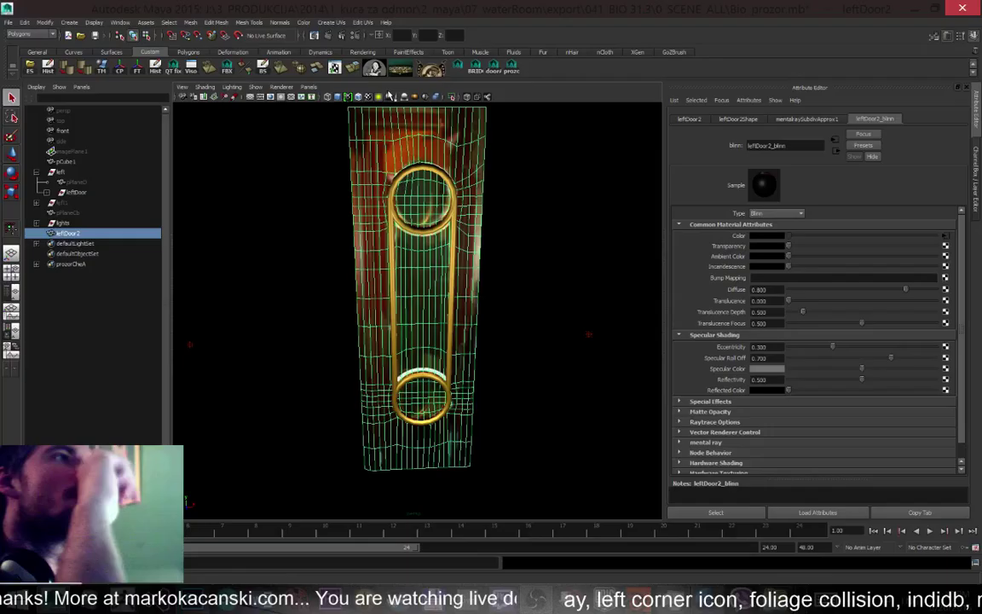
pyautogui.click(362, 23)
pyautogui.click(375, 35)
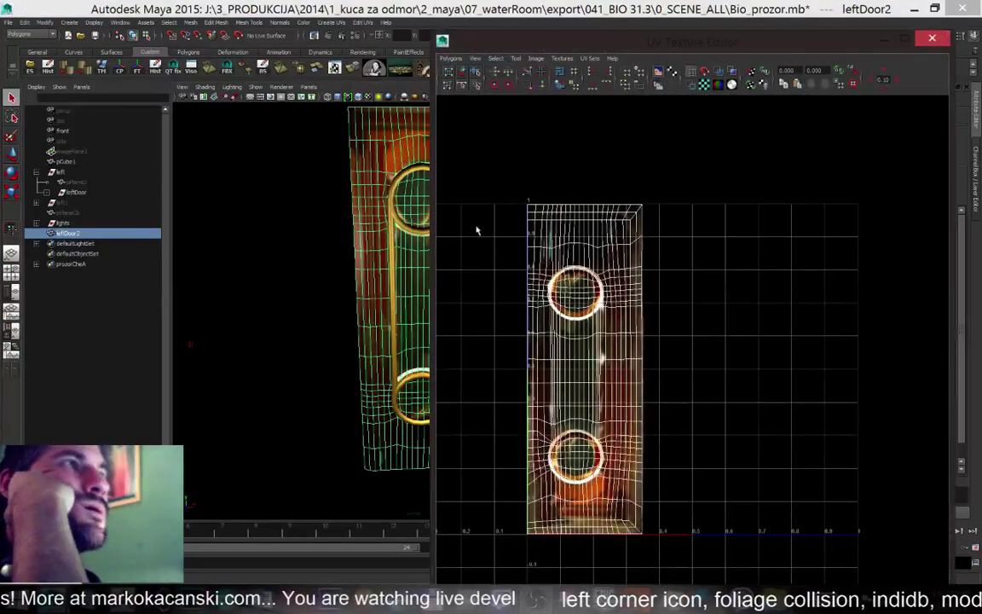
pyautogui.scroll(3, 633, 320)
pyautogui.scroll(-3, 633, 321)
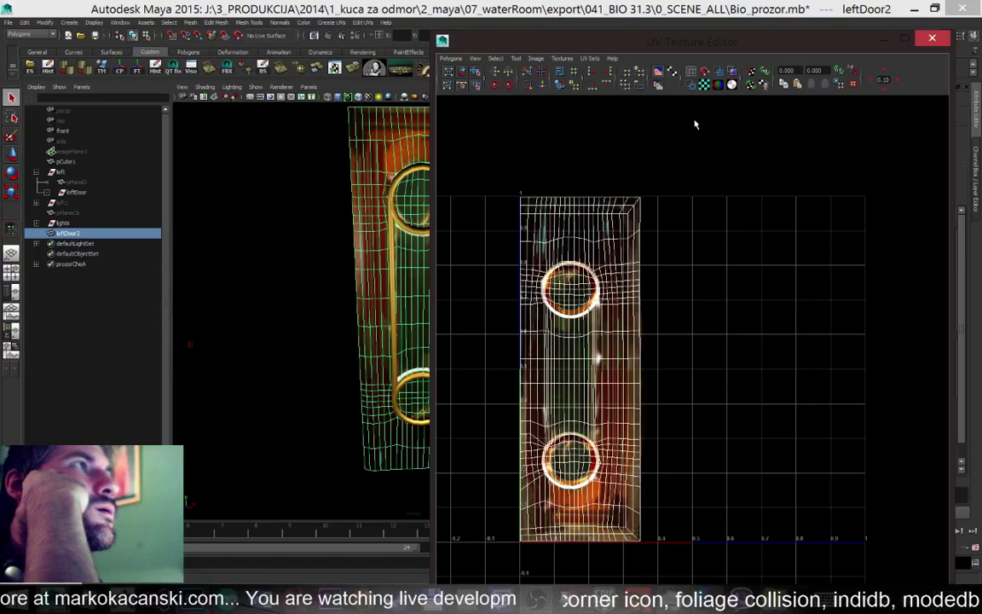
# Examine how the door's UV wireframe lines up with the painted texture around the rings and borders
pyautogui.click(658, 83)
pyautogui.click(658, 83)
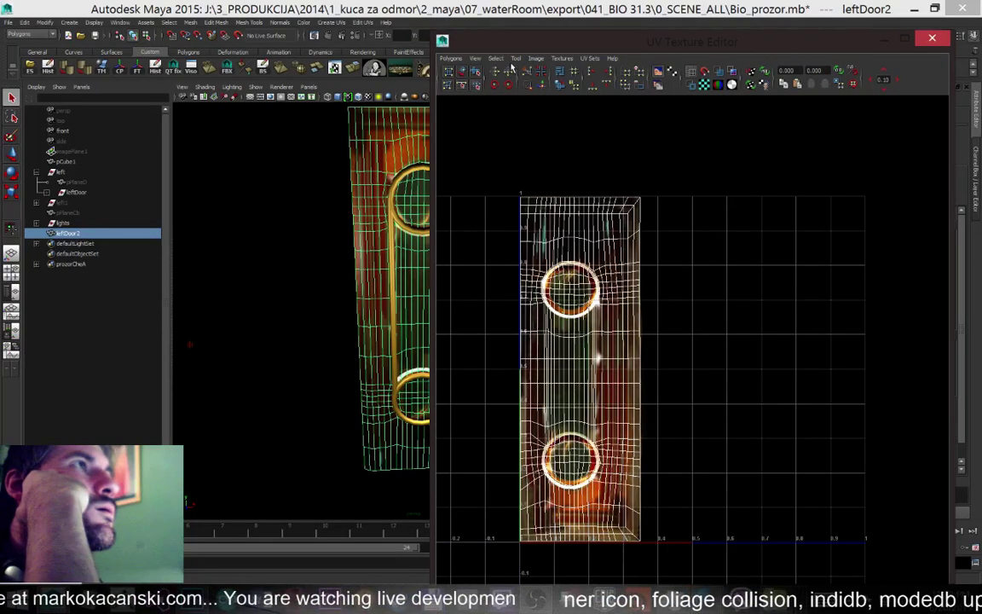
pyautogui.click(660, 73)
pyautogui.click(660, 73)
pyautogui.scroll(2, 631, 324)
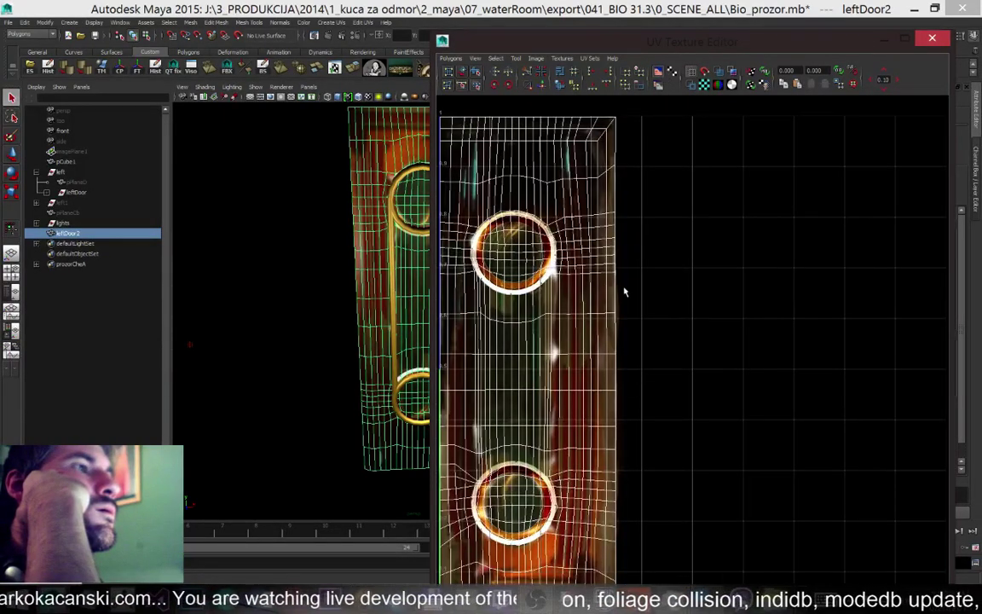
pyautogui.scroll(-2, 625, 259)
pyautogui.scroll(2, 573, 550)
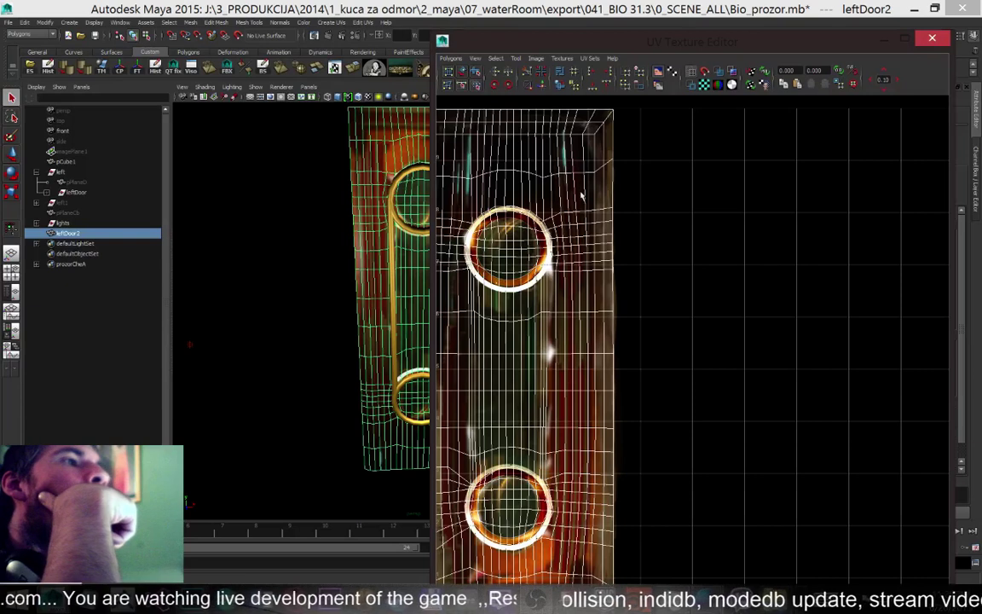
pyautogui.scroll(-2, 584, 237)
pyautogui.scroll(1, 494, 292)
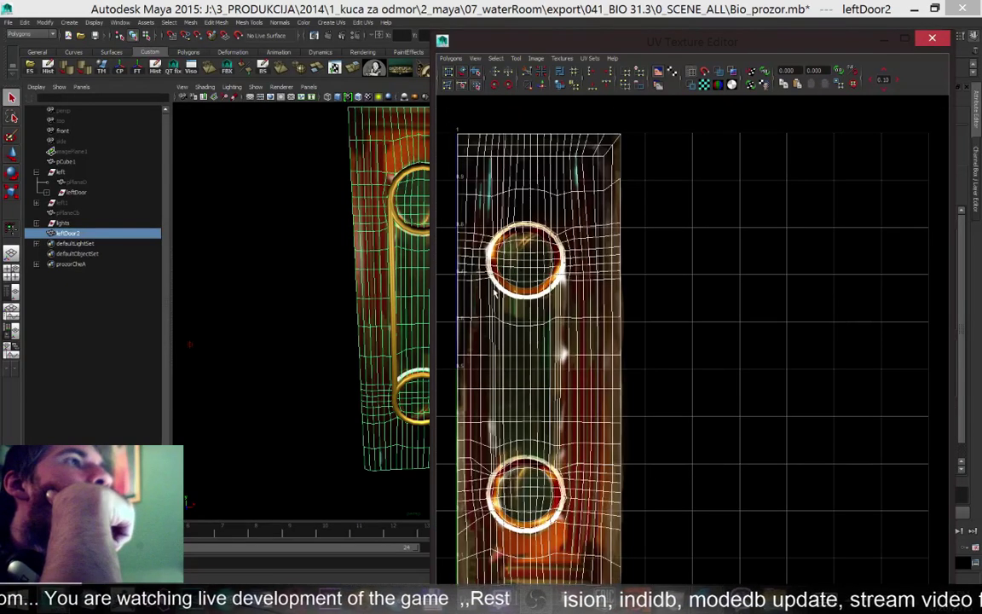
pyautogui.scroll(-2, 538, 247)
pyautogui.moveTo(538, 248); pyautogui.dragTo(539, 218, button='right')
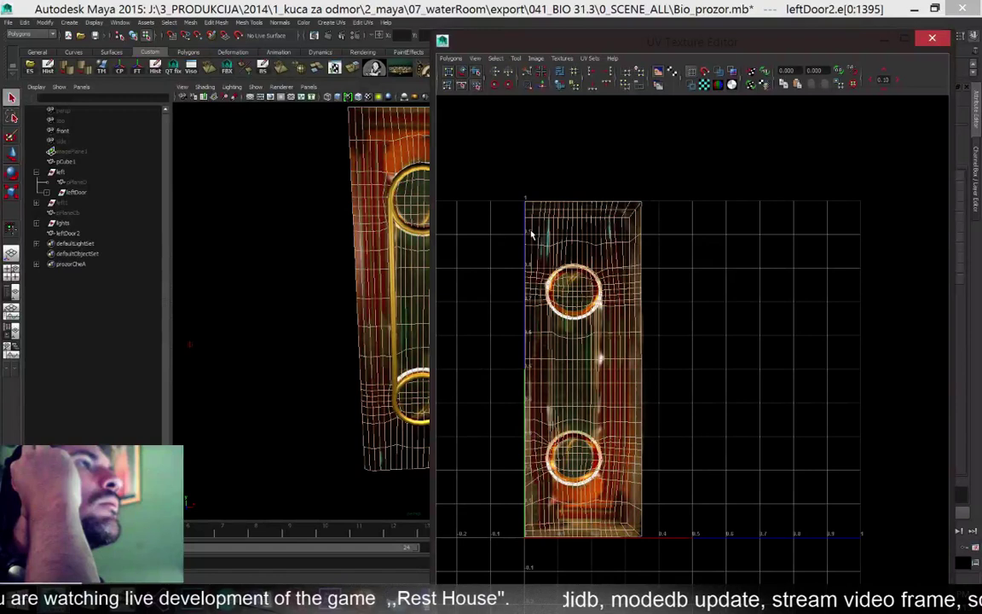
pyautogui.click(532, 228)
pyautogui.scroll(2, 453, 189)
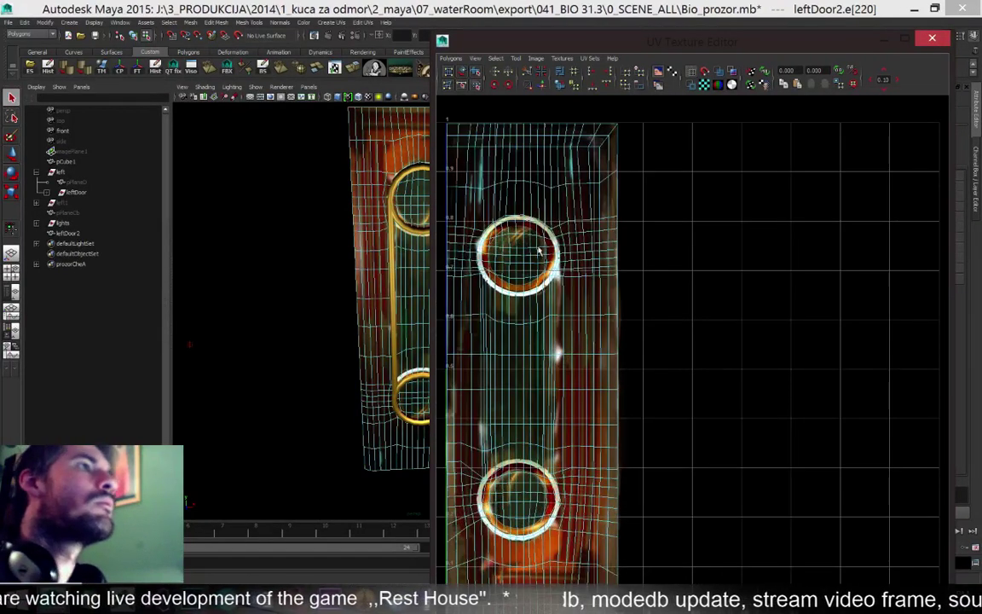
pyautogui.hotkey('ctrl', 'z')
pyautogui.hotkey('ctrl', 'z')
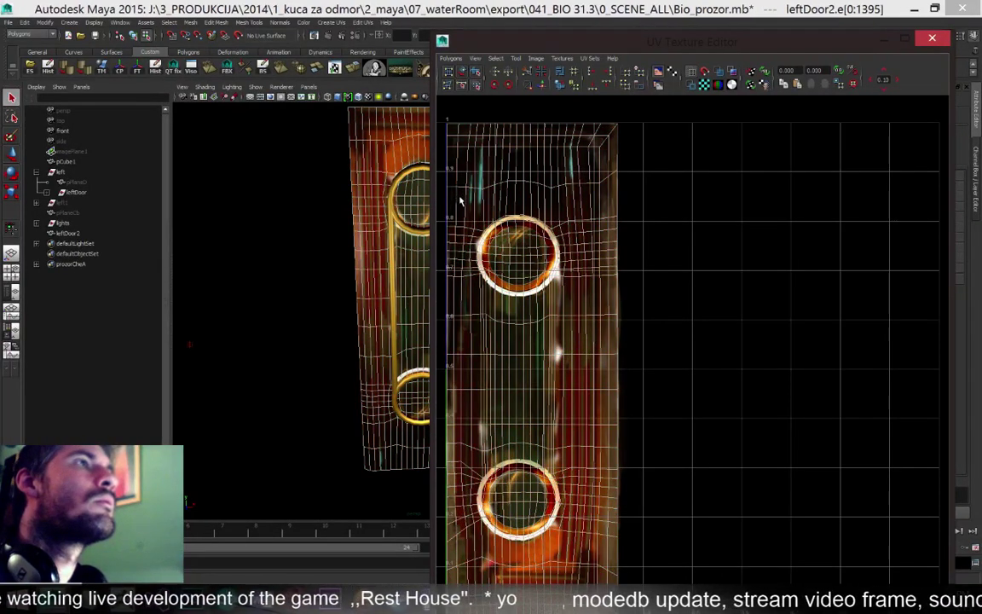
pyautogui.click(458, 189)
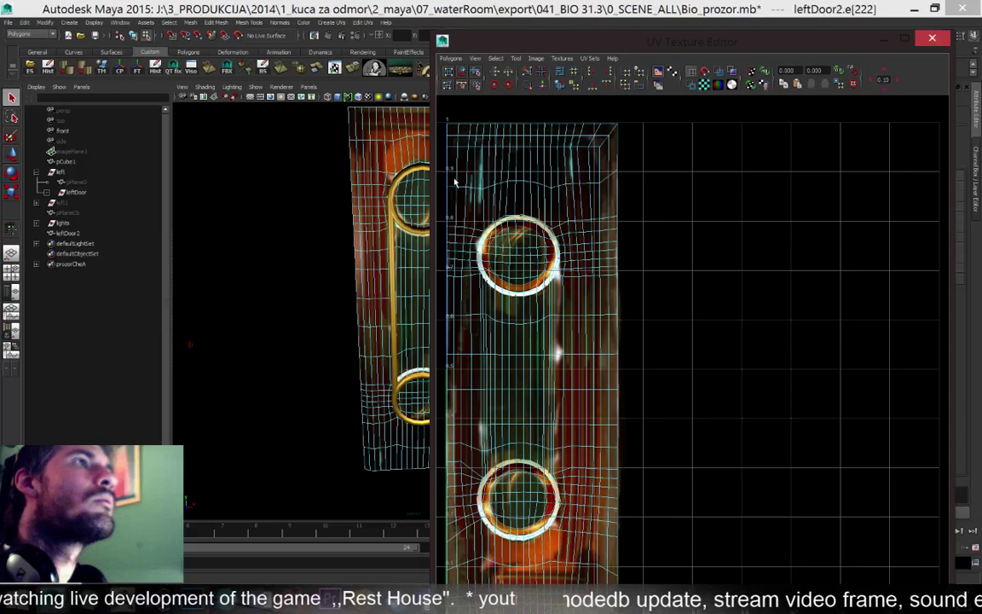
pyautogui.keyDown('shift'); pyautogui.click(457, 165); pyautogui.keyUp('shift')
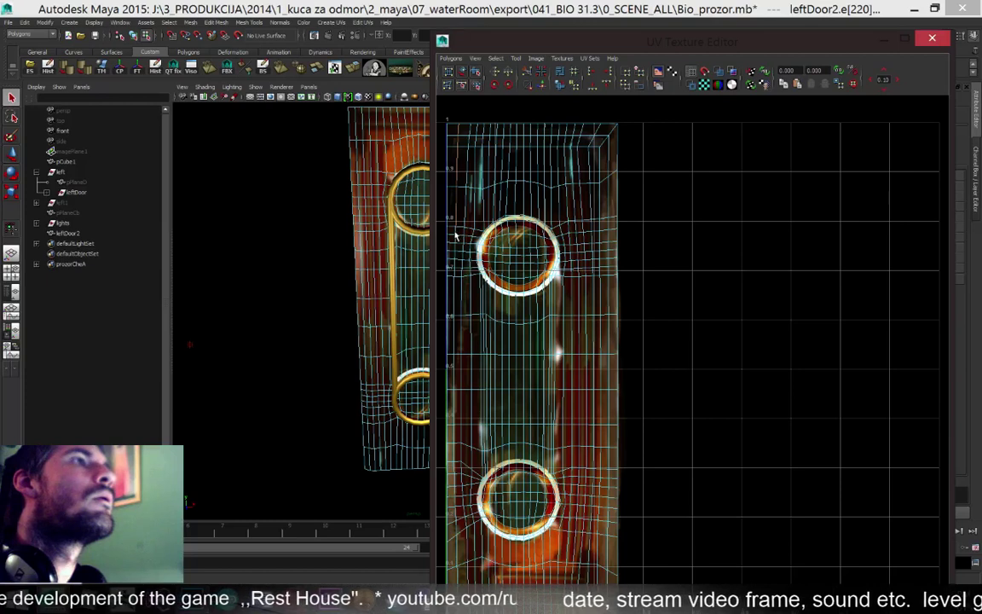
pyautogui.hotkey('ctrl', 'z')
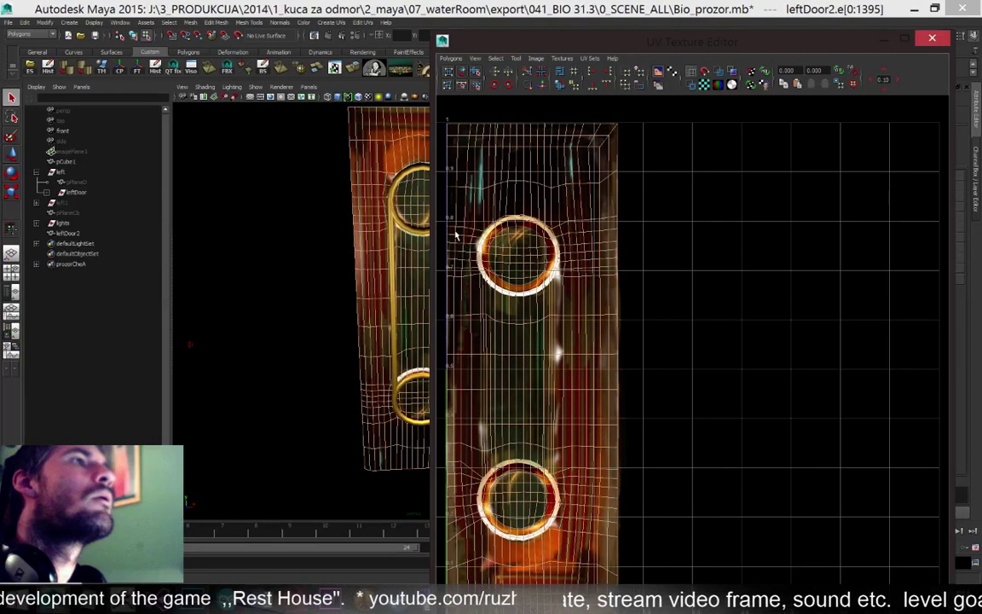
pyautogui.click(459, 222)
pyautogui.hotkey('ctrl', 'z')
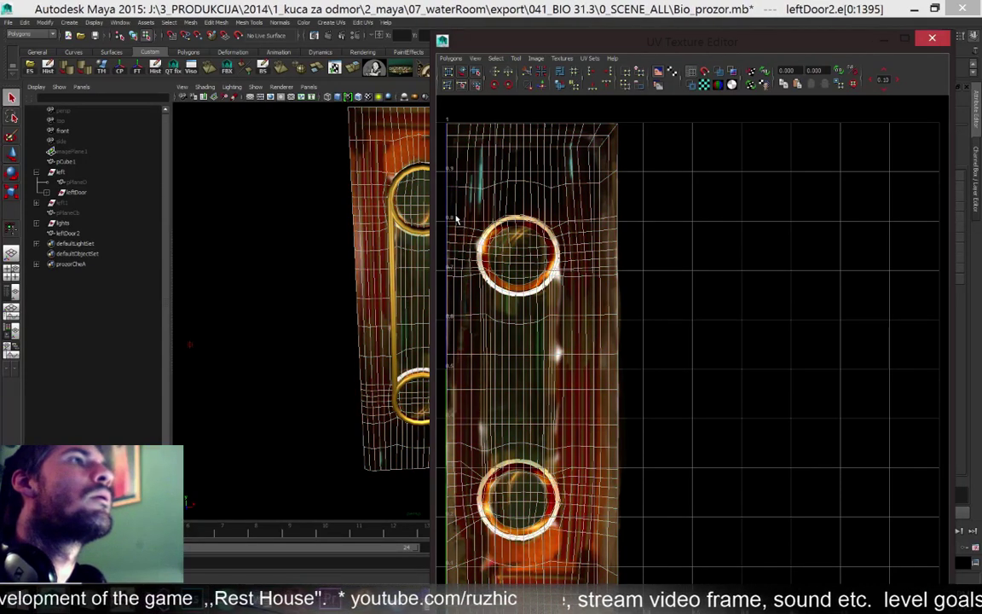
pyautogui.click(456, 166)
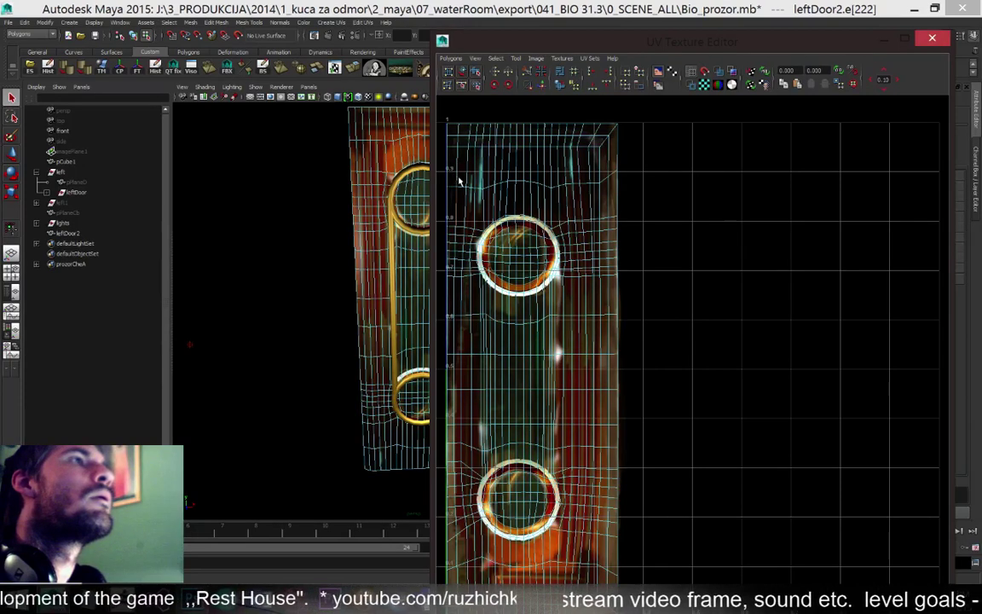
pyautogui.click(456, 166)
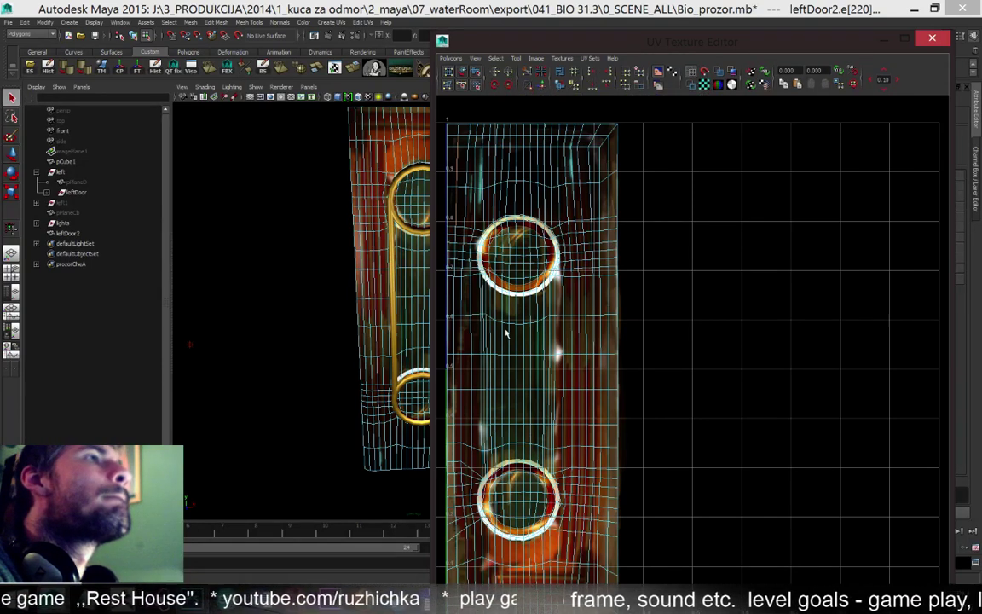
pyautogui.moveTo(460, 463); pyautogui.dragTo(428, 465, button='right')
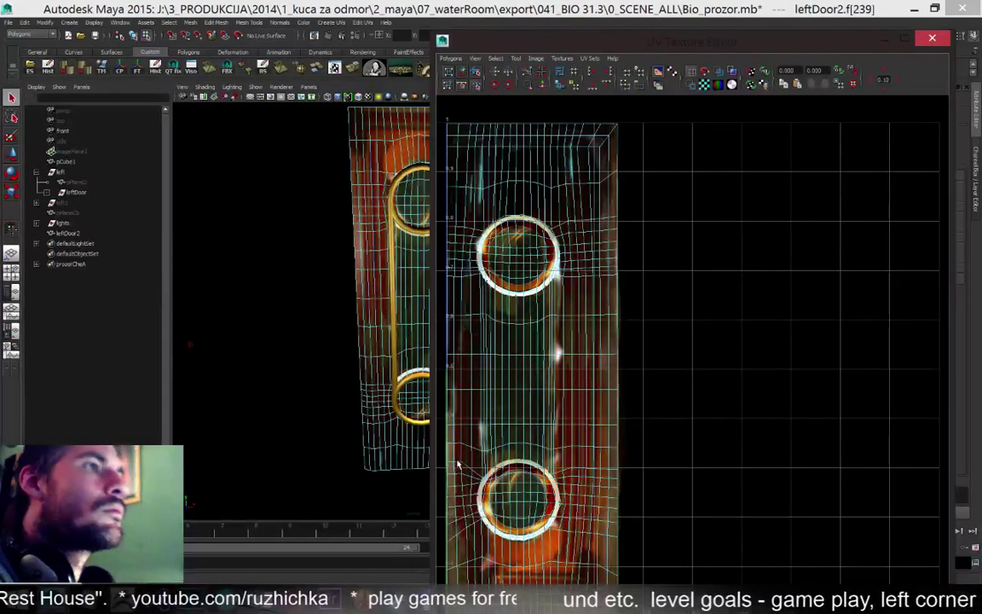
pyautogui.keyDown('shift'); pyautogui.click(458, 435); pyautogui.keyUp('shift')
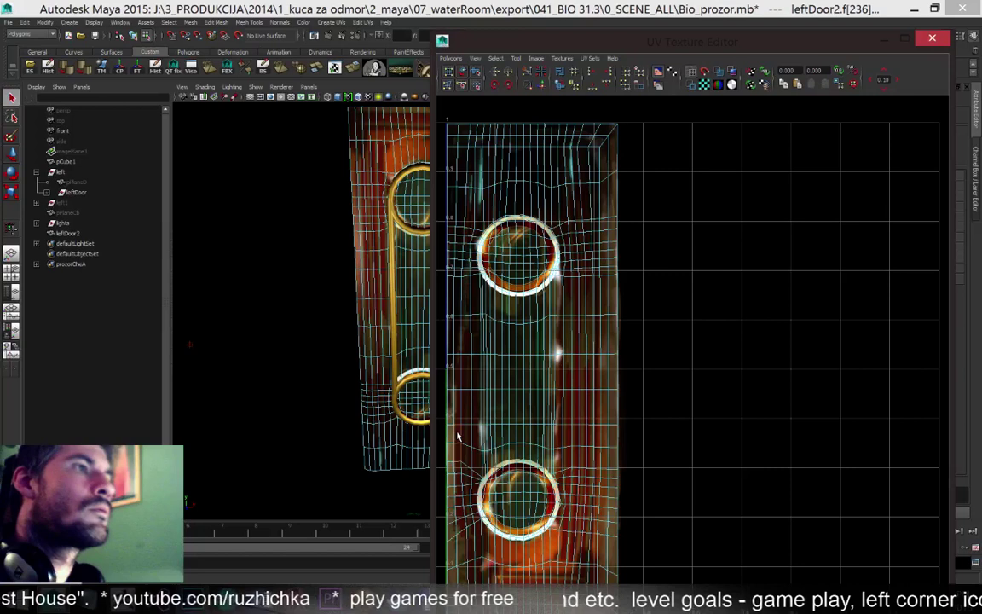
pyautogui.click(456, 407)
# Switch to UV point selection and maximize the UV Texture Editor, framing the upper part of the door's UVs
pyautogui.moveTo(456, 407); pyautogui.dragTo(460, 413, button='right')
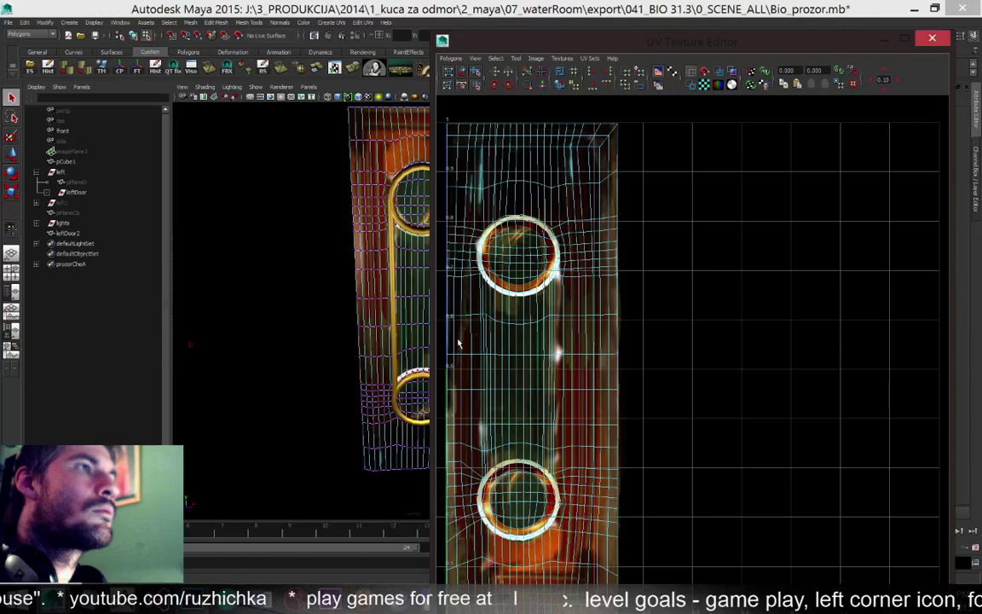
pyautogui.scroll(2, 458, 343)
pyautogui.click(907, 38)
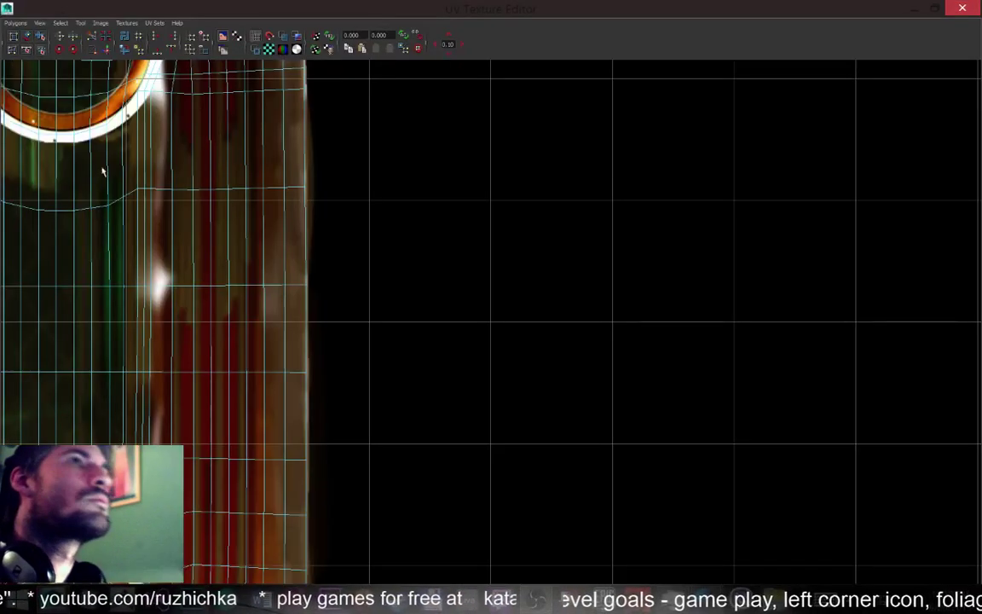
pyautogui.scroll(-2, 285, 272)
pyautogui.keyDown('alt'); pyautogui.moveTo(211, 231); pyautogui.dragTo(499, 509, button='middle'); pyautogui.keyUp('alt')
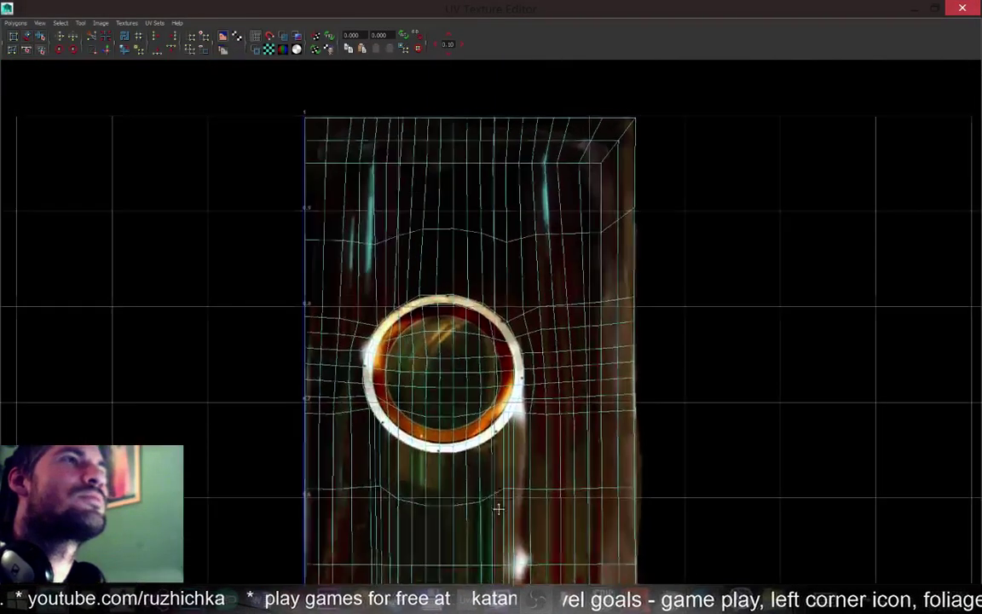
# Align the first inner UV column beside the door's left border, from the top edge past the upper ring, to minimum U
pyautogui.scroll(2, 499, 509)
pyautogui.moveTo(237, 103); pyautogui.dragTo(274, 202)
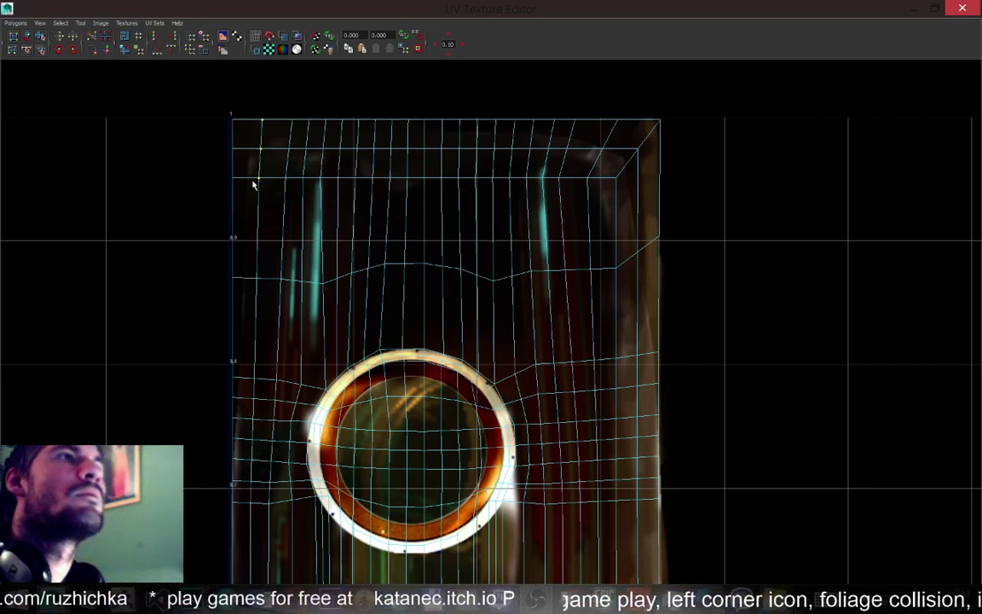
pyautogui.moveTo(262, 149); pyautogui.dragTo(300, 147, button='right')
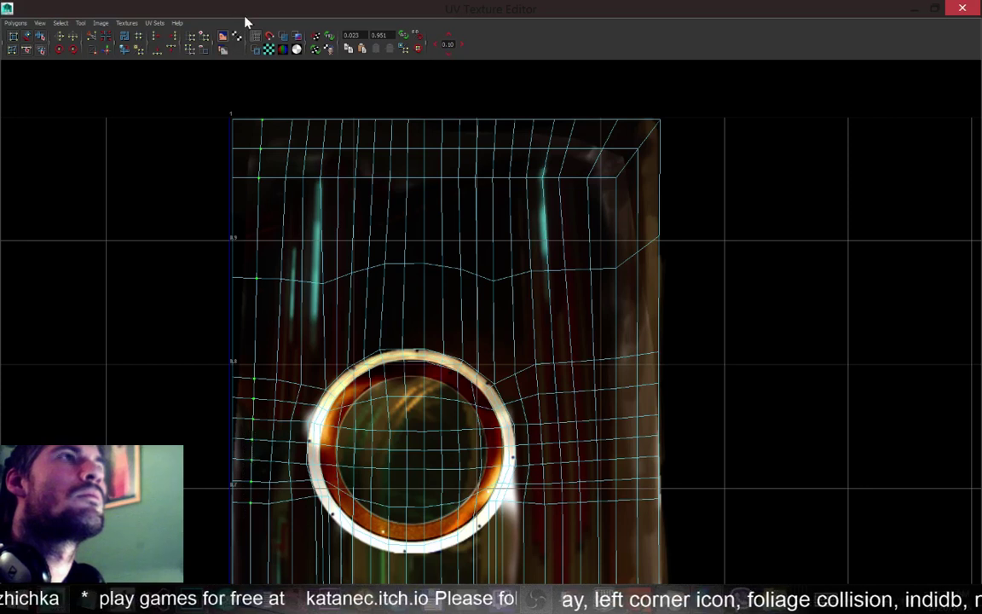
pyautogui.click(155, 38)
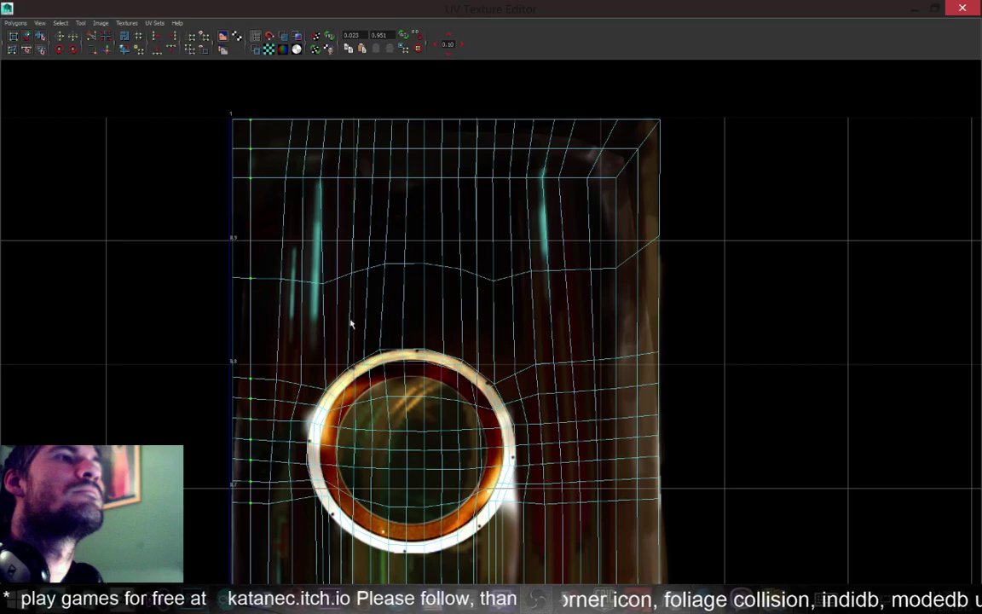
# Align the rest of the first inner UV column, between the rings and down to the bottom edge, to minimum U
pyautogui.scroll(-2, 351, 330)
pyautogui.moveTo(339, 367)
pyautogui.keyDown('alt'); pyautogui.mouseDown(button='middle')
pyautogui.moveTo(325, 186)
pyautogui.moveTo(341, 141)
pyautogui.mouseUp(button='middle'); pyautogui.keyUp('alt')
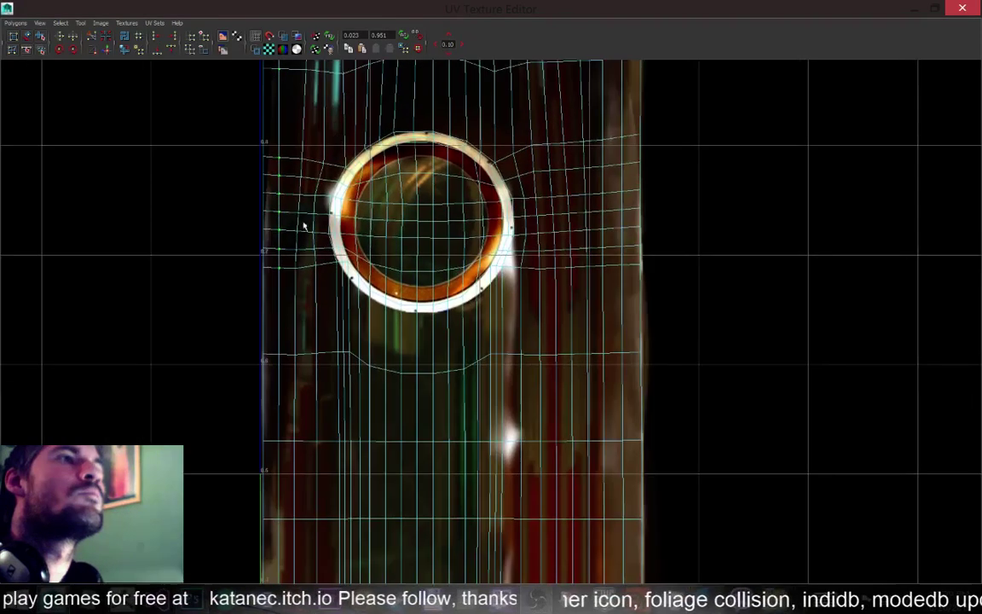
pyautogui.keyDown('alt'); pyautogui.moveTo(339, 378); pyautogui.dragTo(327, 66, button='middle'); pyautogui.keyUp('alt')
pyautogui.keyDown('alt'); pyautogui.moveTo(337, 354); pyautogui.dragTo(340, 380, button='middle'); pyautogui.keyUp('alt')
pyautogui.moveTo(253, 116); pyautogui.dragTo(278, 554)
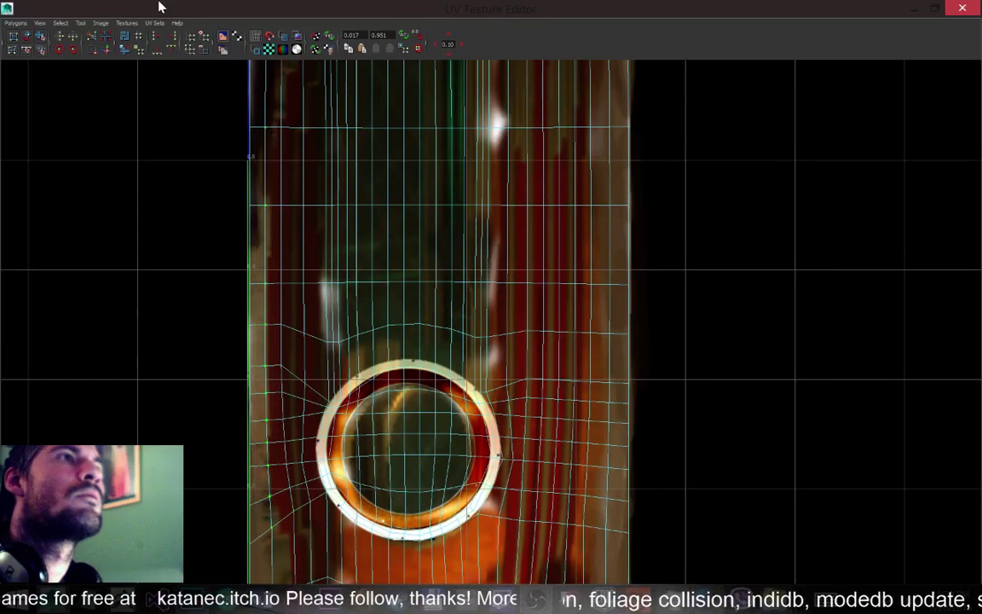
pyautogui.keyDown('alt'); pyautogui.moveTo(340, 314); pyautogui.dragTo(358, 48, button='middle'); pyautogui.keyUp('alt')
pyautogui.keyDown('shift'); pyautogui.moveTo(273, 295); pyautogui.dragTo(294, 429); pyautogui.keyUp('shift')
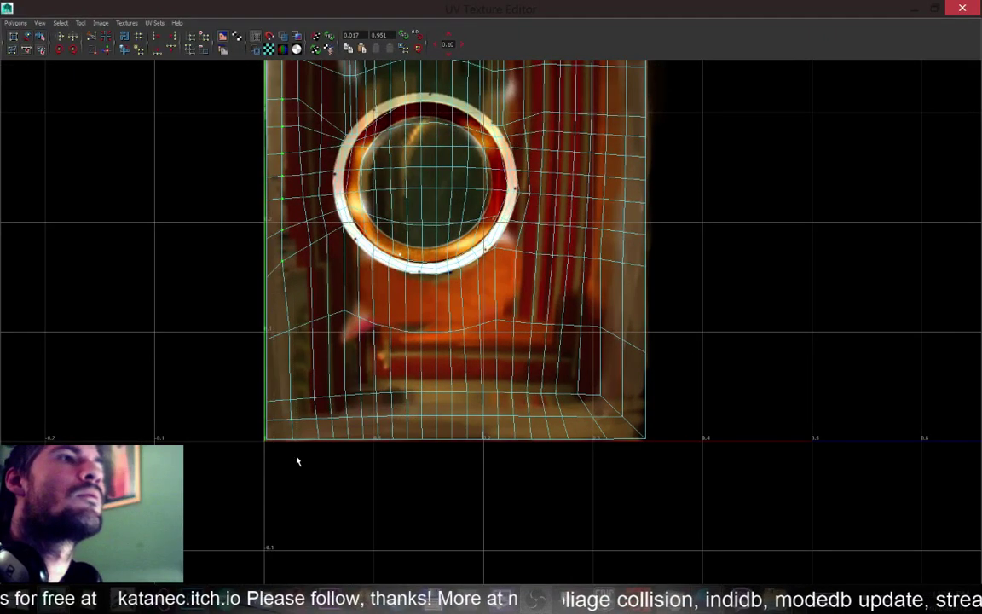
pyautogui.click(156, 39)
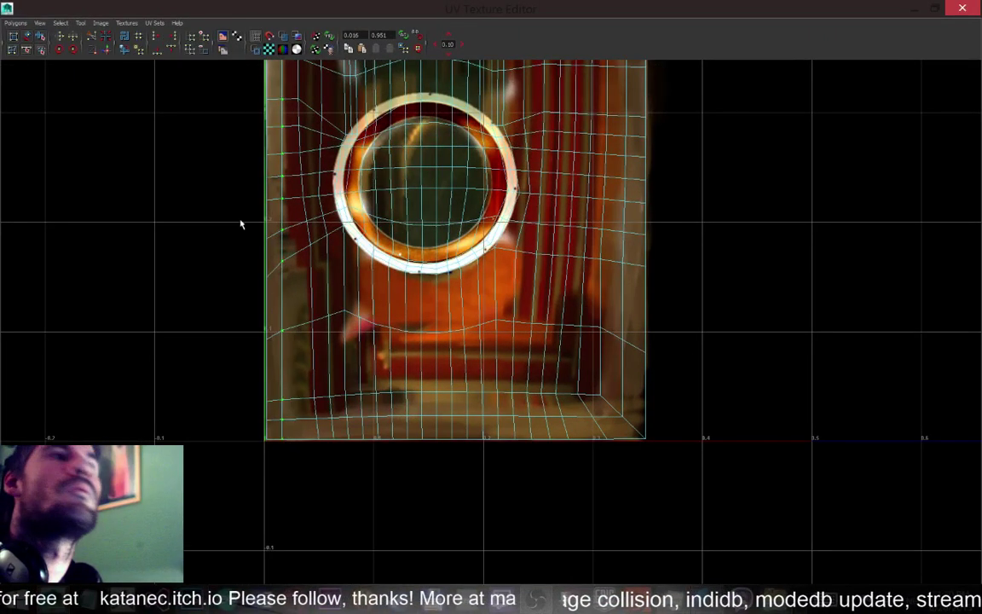
# Straighten the second inner UV column left of and below the lower ring by aligning its points to minimum U
pyautogui.moveTo(327, 450)
pyautogui.mouseDown()
pyautogui.moveTo(298, 219)
pyautogui.moveTo(286, 245)
pyautogui.moveTo(309, 242)
pyautogui.moveTo(321, 446)
pyautogui.mouseUp()
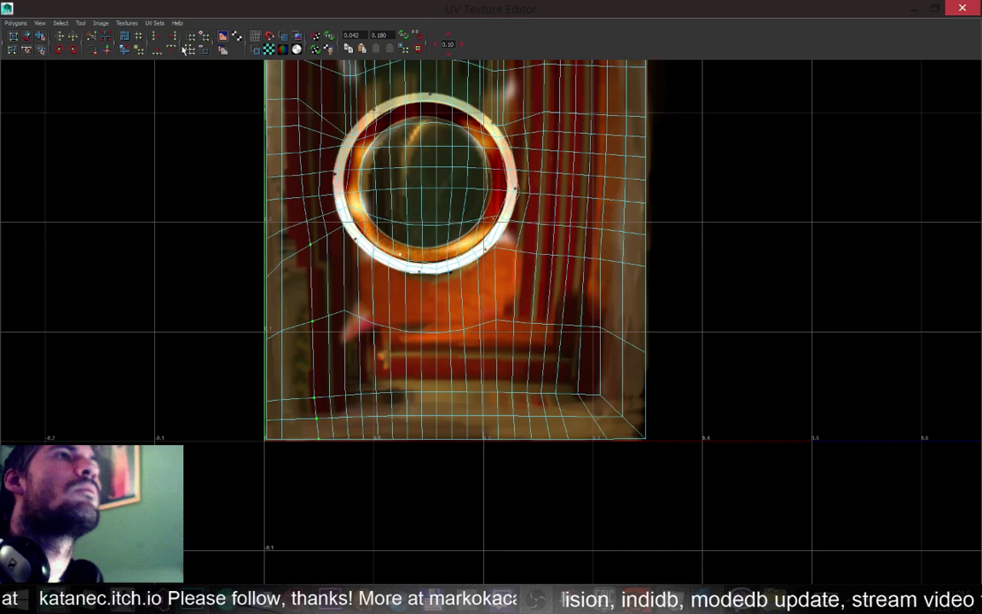
pyautogui.click(157, 35)
pyautogui.keyDown('alt'); pyautogui.moveTo(330, 181); pyautogui.dragTo(341, 274, button='middle'); pyautogui.keyUp('alt')
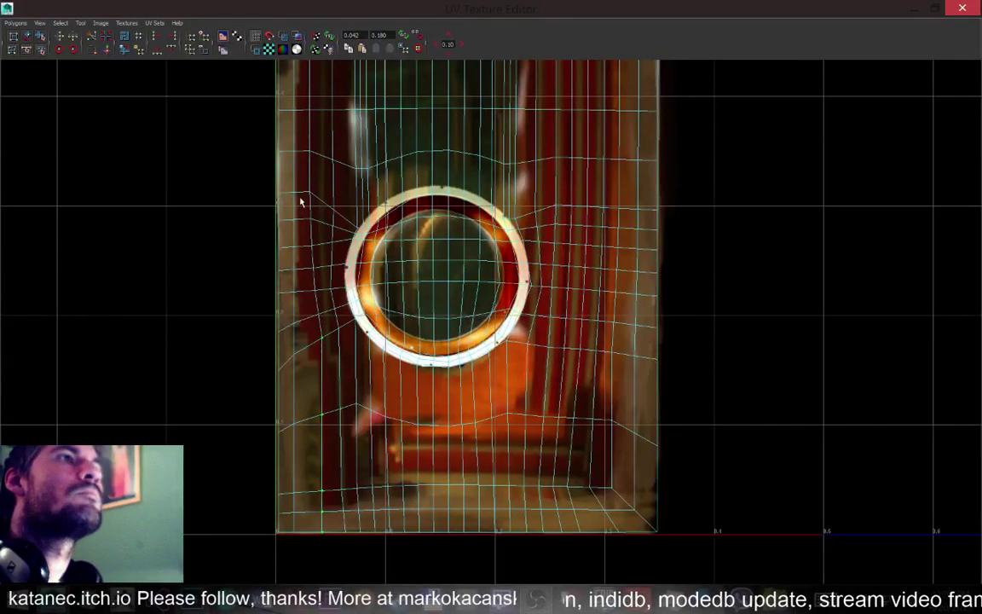
pyautogui.keyDown('shift'); pyautogui.moveTo(301, 186); pyautogui.dragTo(324, 332); pyautogui.keyUp('shift')
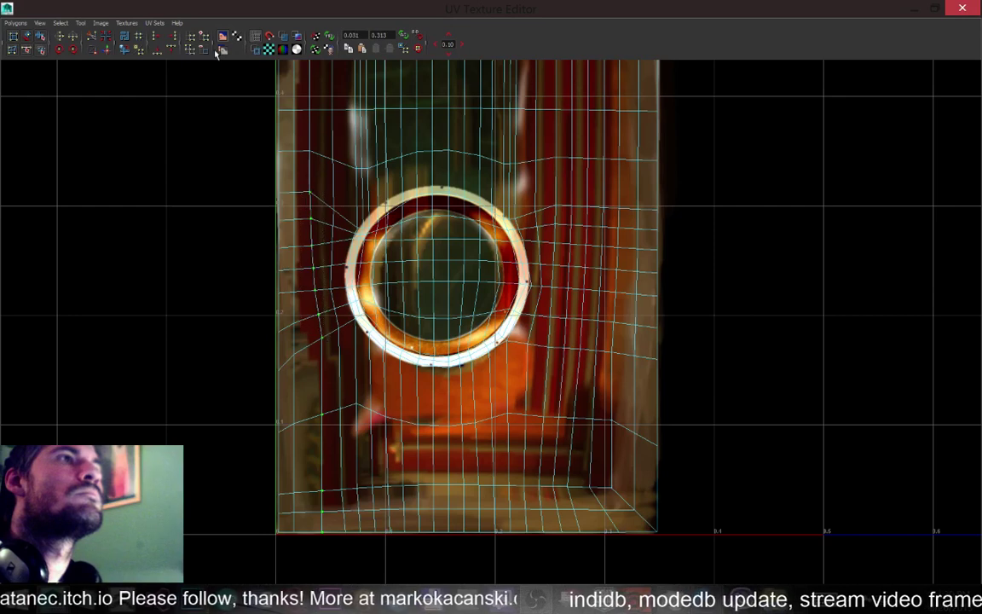
pyautogui.click(155, 39)
# Straighten the third inner UV column left of and below the lower ring by aligning its points to minimum U
pyautogui.keyDown('alt'); pyautogui.moveTo(374, 225); pyautogui.dragTo(325, 299, button='middle'); pyautogui.keyUp('alt')
pyautogui.moveTo(266, 211); pyautogui.dragTo(290, 413)
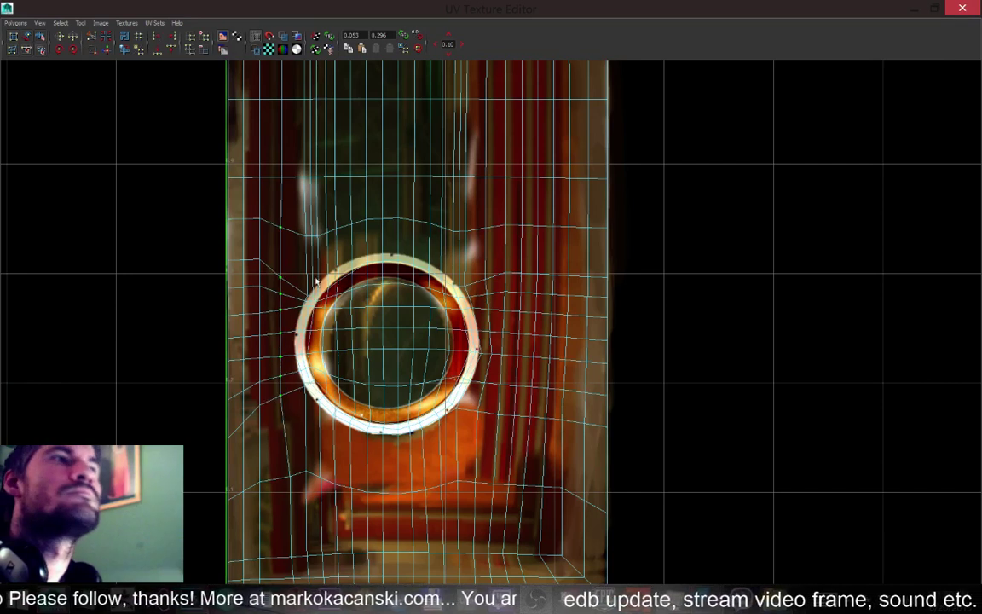
pyautogui.keyDown('alt'); pyautogui.moveTo(316, 281); pyautogui.dragTo(309, 203, button='right'); pyautogui.keyUp('alt')
pyautogui.keyDown('alt'); pyautogui.moveTo(329, 391); pyautogui.dragTo(310, 204, button='middle'); pyautogui.keyUp('alt')
pyautogui.moveTo(278, 246); pyautogui.dragTo(303, 409)
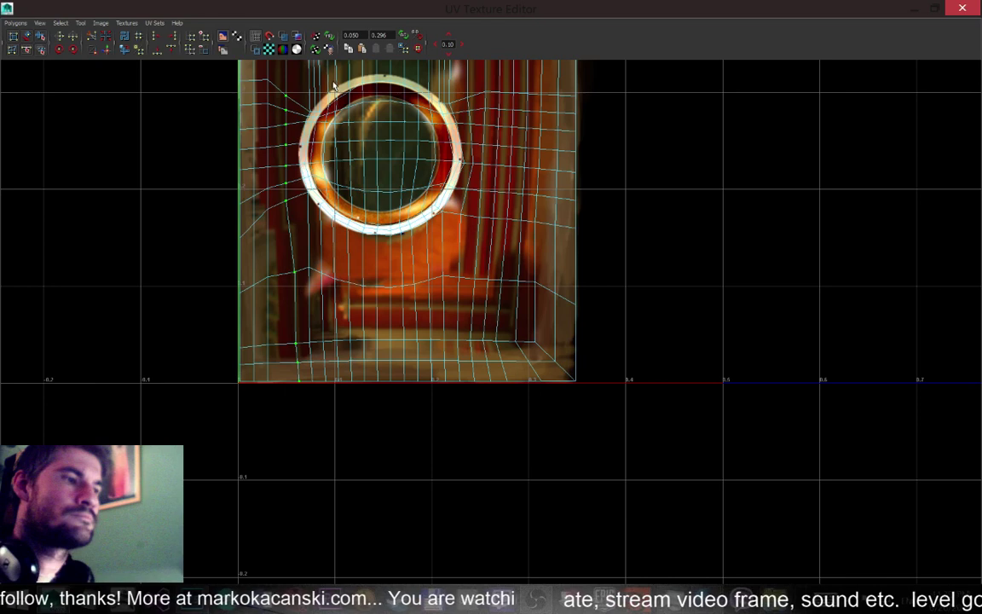
pyautogui.click(153, 35)
# Align the third inner UV column's points between the two rings into one vertical line
pyautogui.keyDown('alt'); pyautogui.moveTo(331, 199); pyautogui.dragTo(349, 295, button='middle'); pyautogui.keyUp('alt')
pyautogui.keyDown('alt'); pyautogui.moveTo(305, 188); pyautogui.dragTo(301, 444, button='middle'); pyautogui.keyUp('alt')
pyautogui.keyDown('shift'); pyautogui.moveTo(325, 390); pyautogui.dragTo(298, 91); pyautogui.keyUp('shift')
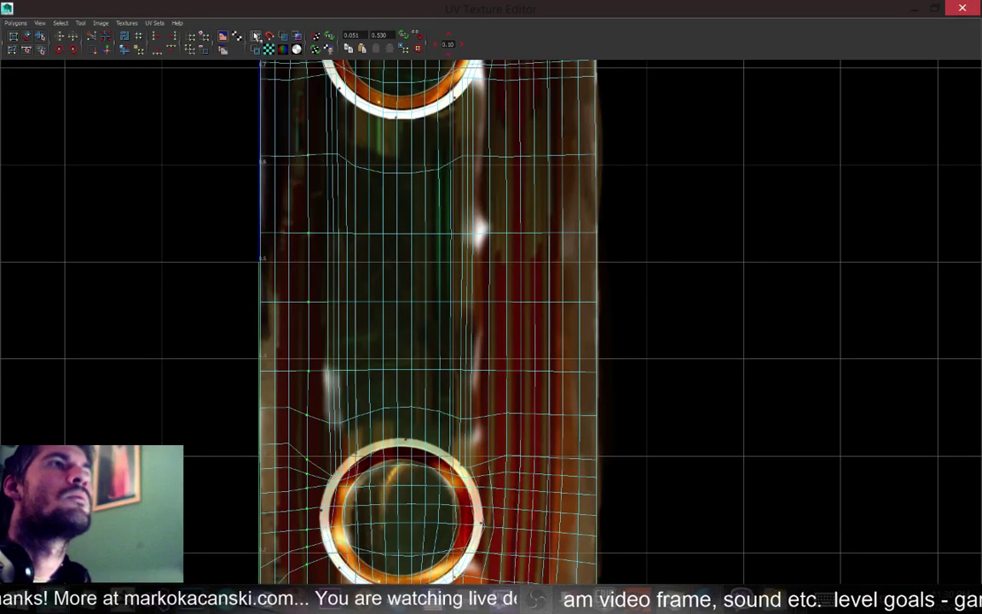
# Straighten the second inner UV column from beside the upper ring to the top edge by aligning its points to minimum U
pyautogui.keyDown('alt'); pyautogui.moveTo(307, 193); pyautogui.dragTo(345, 500, button='middle'); pyautogui.keyUp('alt')
pyautogui.keyDown('shift'); pyautogui.moveTo(312, 71); pyautogui.dragTo(334, 402); pyautogui.keyUp('shift')
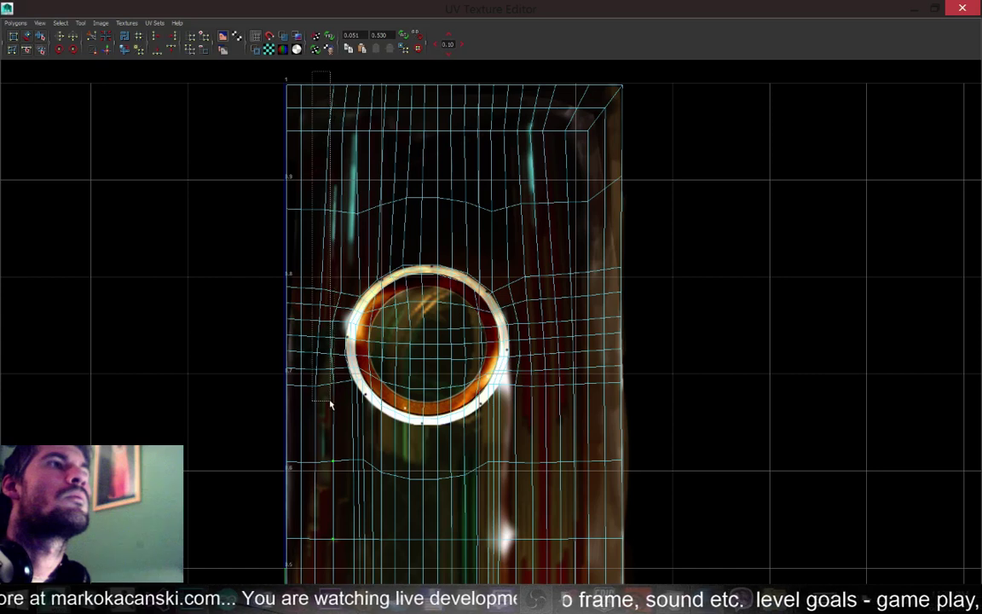
pyautogui.click(155, 36)
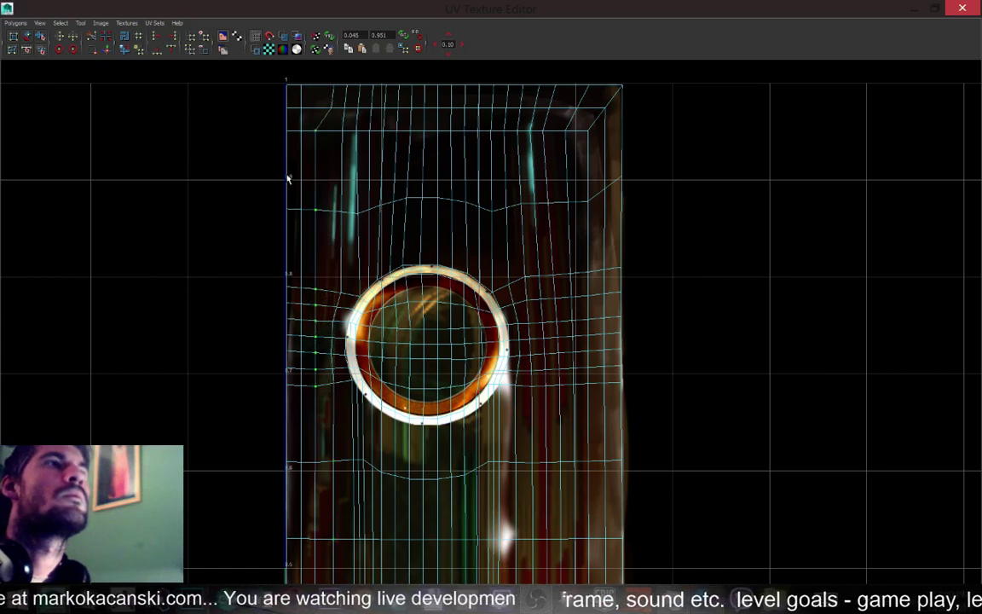
pyautogui.moveTo(312, 83); pyautogui.dragTo(325, 140)
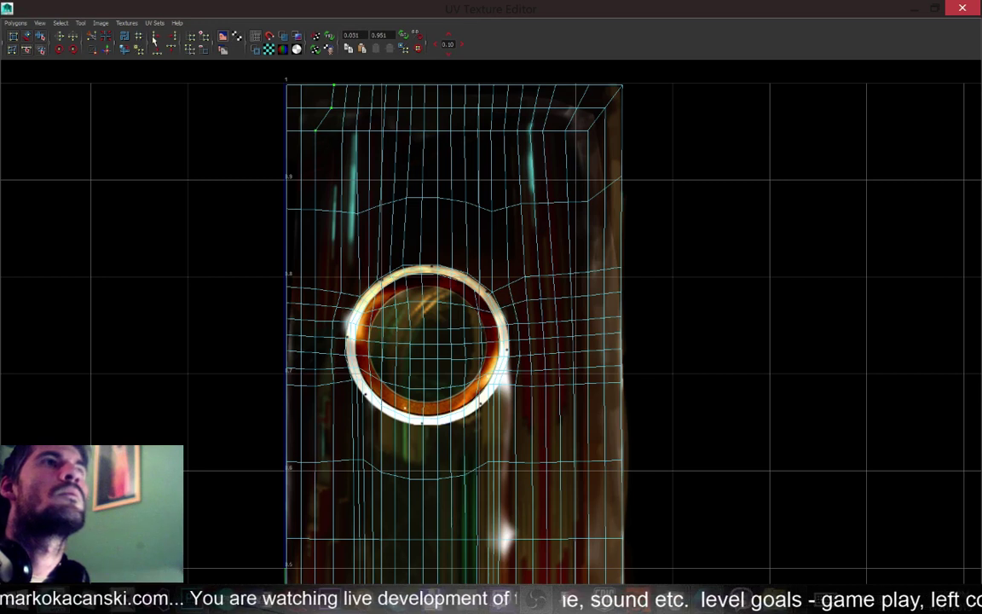
pyautogui.click(153, 39)
# Align the third inner UV column's points at the top edge, above the upper ring and beside it to minimum U
pyautogui.moveTo(325, 84); pyautogui.dragTo(351, 302)
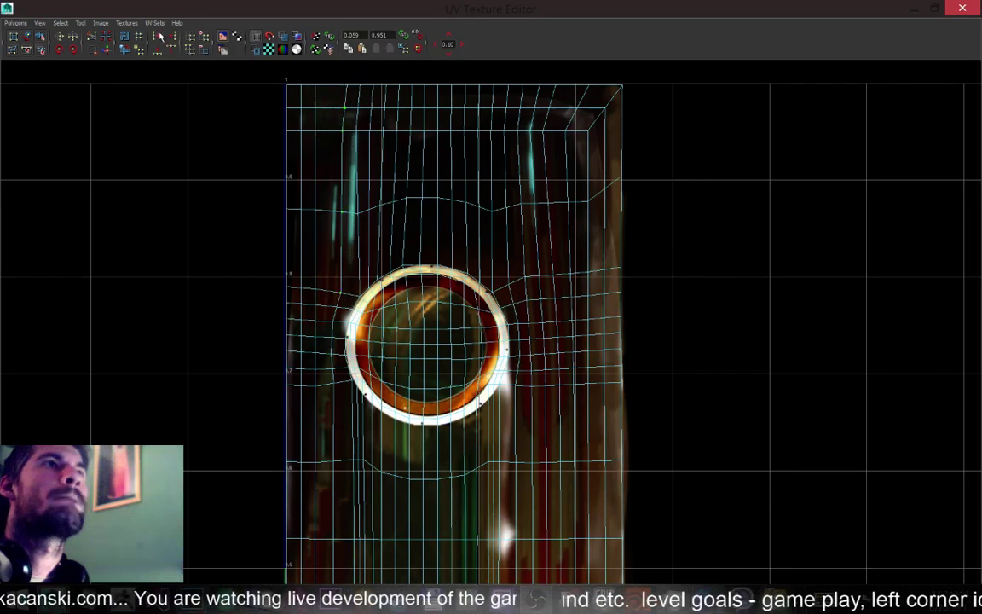
pyautogui.moveTo(335, 86); pyautogui.dragTo(355, 99)
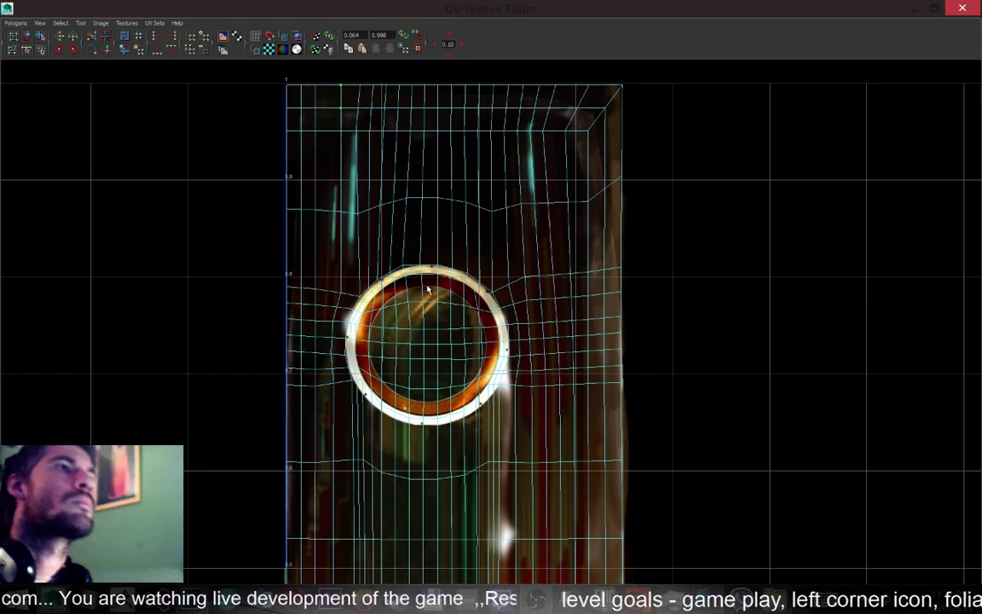
pyautogui.keyDown('alt'); pyautogui.moveTo(423, 287); pyautogui.dragTo(416, 221, button='middle'); pyautogui.keyUp('alt')
pyautogui.moveTo(343, 301); pyautogui.dragTo(342, 338)
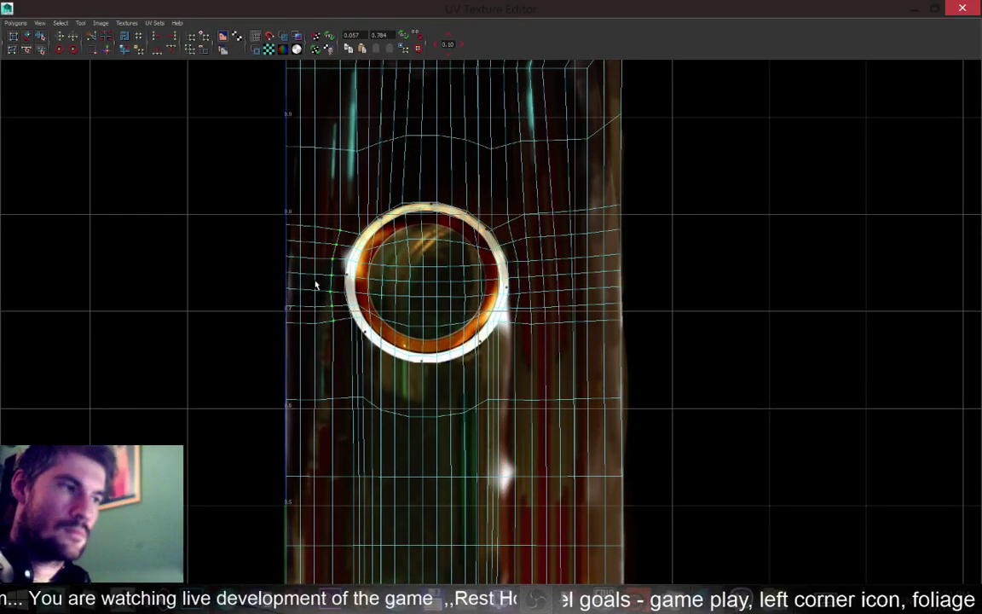
pyautogui.press('g')
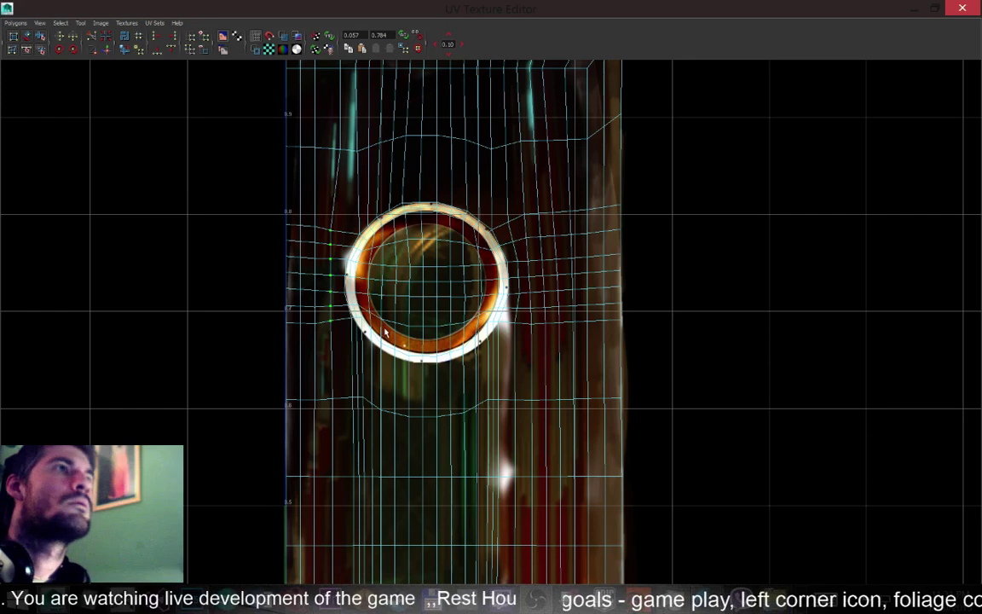
pyautogui.moveTo(328, 91); pyautogui.dragTo(347, 176)
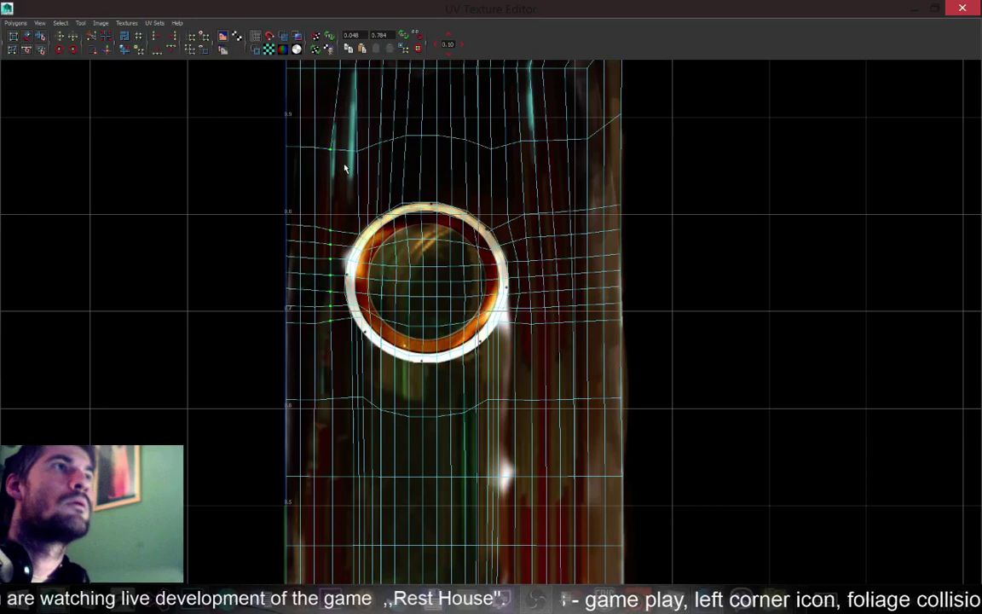
# Align the third inner UV column's points from the door's top edge down to its bottom edge into one vertical line
pyautogui.keyDown('alt'); pyautogui.moveTo(344, 145); pyautogui.dragTo(346, 271, button='middle'); pyautogui.keyUp('alt')
pyautogui.moveTo(324, 142); pyautogui.dragTo(351, 214)
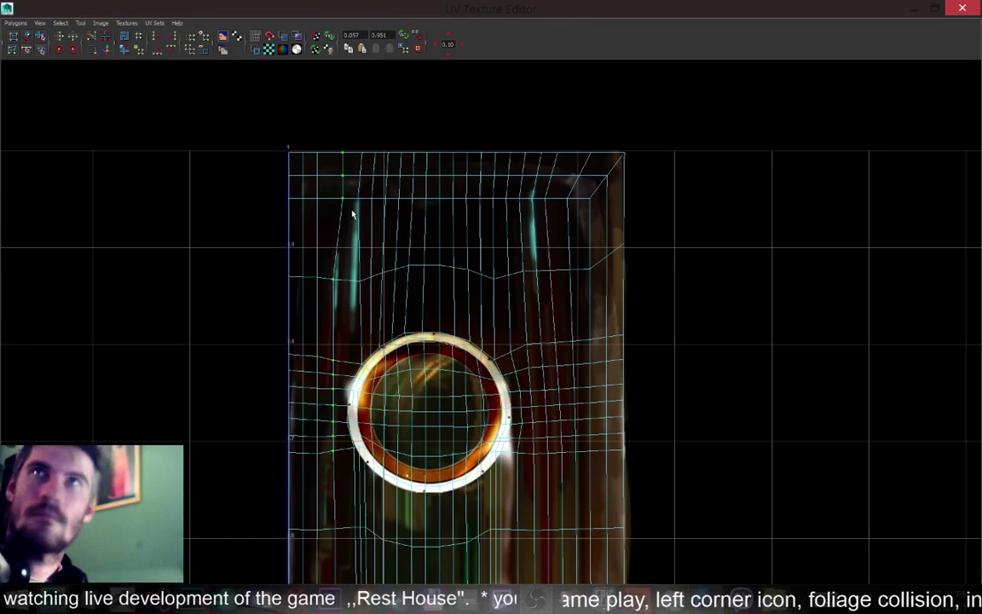
pyautogui.keyDown('alt'); pyautogui.moveTo(383, 276); pyautogui.dragTo(364, 49, button='middle'); pyautogui.keyUp('alt')
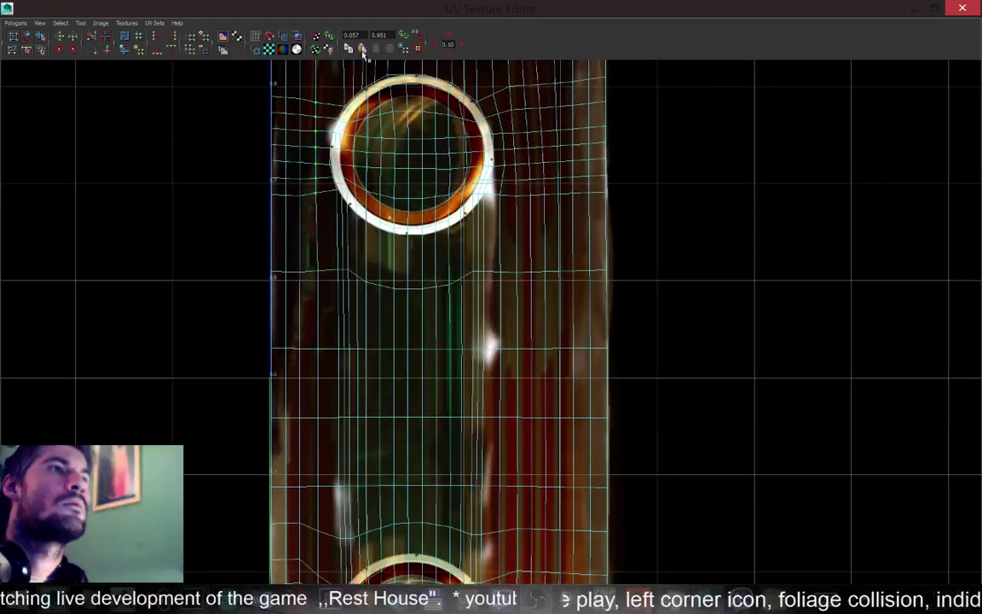
pyautogui.keyDown('shift'); pyautogui.moveTo(304, 249); pyautogui.dragTo(333, 580); pyautogui.keyUp('shift')
pyautogui.keyDown('alt'); pyautogui.moveTo(344, 388); pyautogui.dragTo(384, 115, button='middle'); pyautogui.keyUp('alt')
pyautogui.keyDown('shift'); pyautogui.moveTo(307, 266); pyautogui.dragTo(327, 566); pyautogui.keyUp('shift')
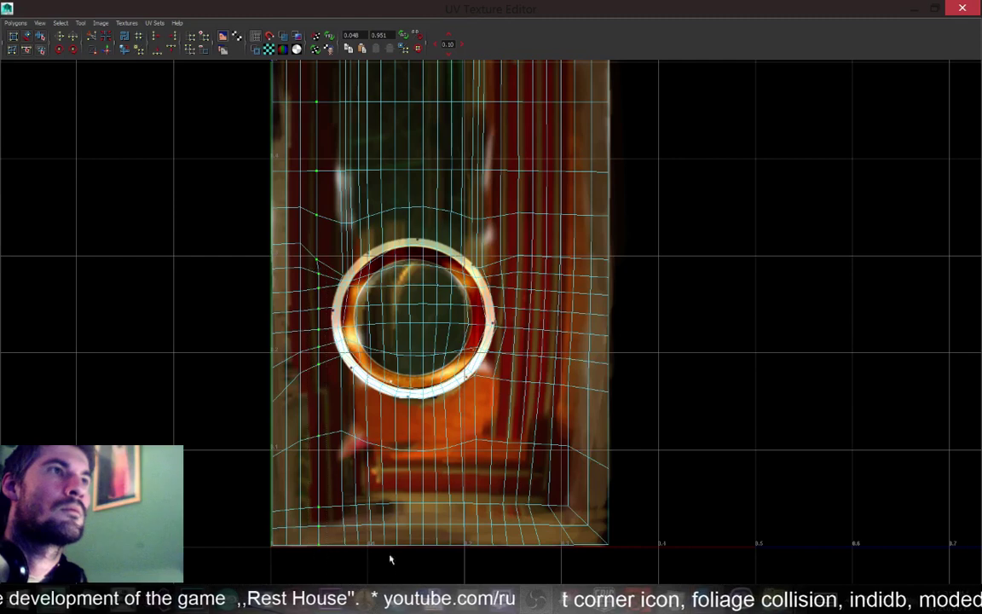
pyautogui.keyDown('alt'); pyautogui.moveTo(362, 261); pyautogui.dragTo(142, 294, button='middle'); pyautogui.keyUp('alt')
pyautogui.scroll(-3, 360, 341)
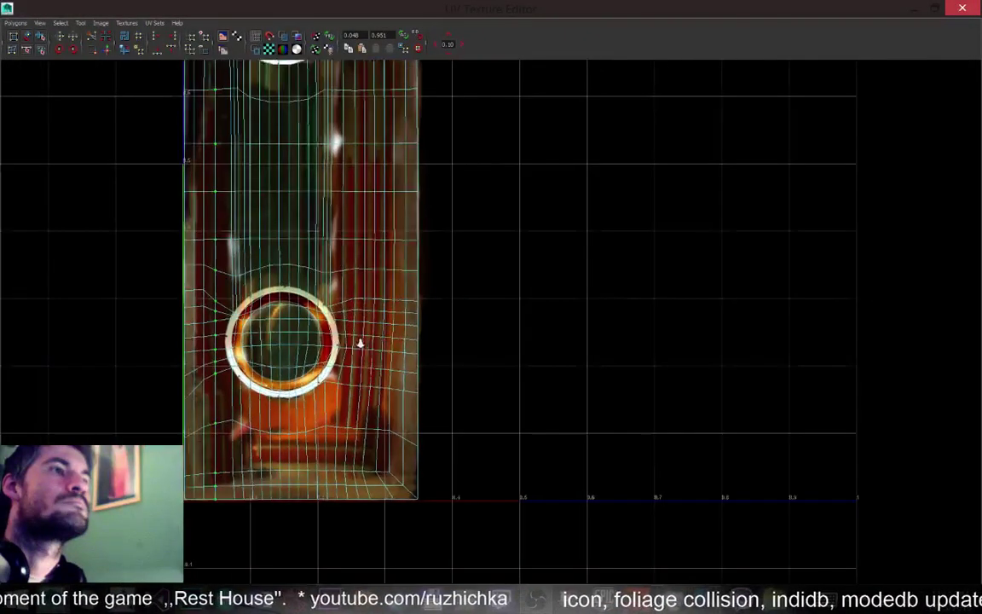
pyautogui.keyDown('alt'); pyautogui.moveTo(421, 298); pyautogui.dragTo(348, 437, button='middle'); pyautogui.keyUp('alt')
pyautogui.scroll(-2, 337, 395)
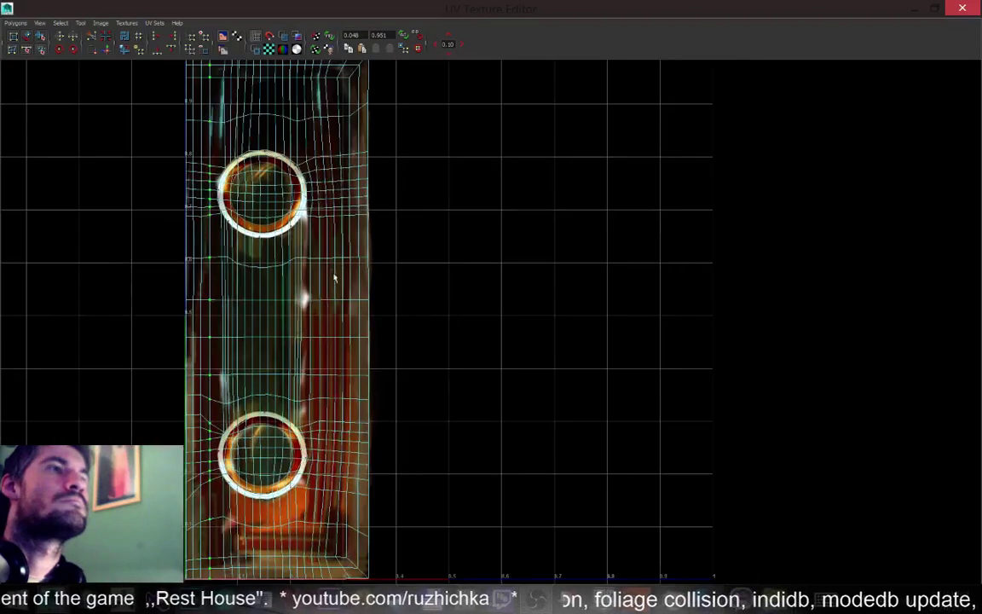
# Try to align all UV points between the rings and the door's right border to minimum U
pyautogui.scroll(-1, 339, 287)
pyautogui.scroll(-1, 340, 284)
pyautogui.moveTo(440, 560); pyautogui.dragTo(340, 62)
pyautogui.press('g')
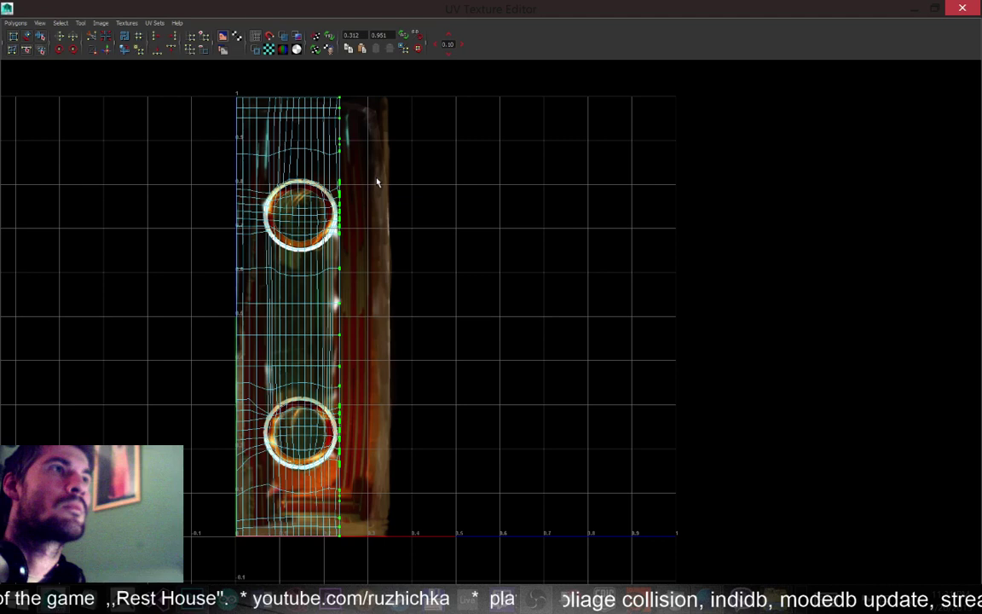
pyautogui.hotkey('ctrl', 'z')
# Flatten the wavy horizontal UV row above the upper ring by aligning its points to minimum V
pyautogui.scroll(1, 376, 143)
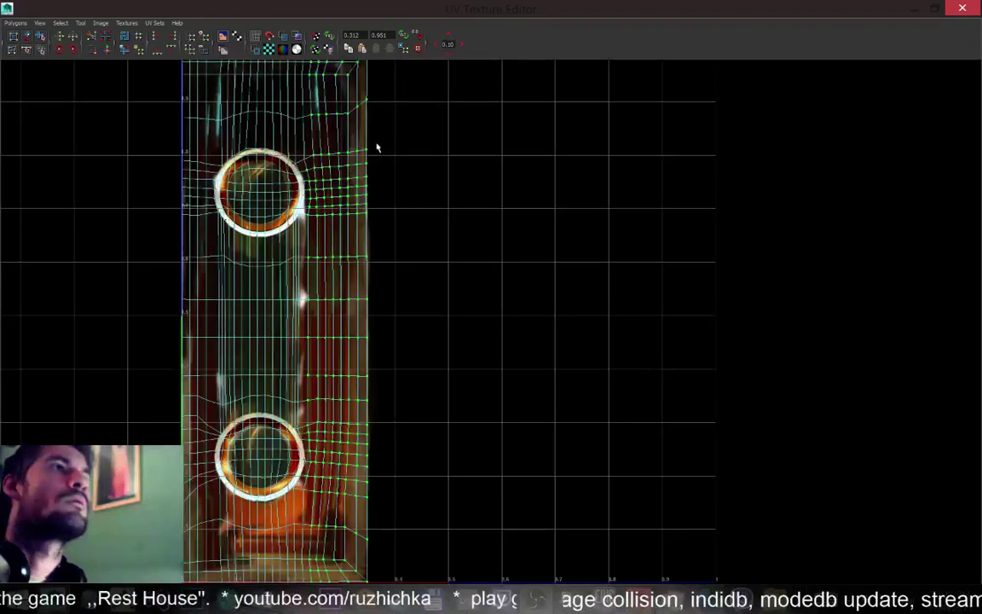
pyautogui.keyDown('alt'); pyautogui.moveTo(377, 147); pyautogui.dragTo(413, 234, button='middle'); pyautogui.keyUp('alt')
pyautogui.moveTo(202, 190)
pyautogui.mouseDown()
pyautogui.moveTo(451, 212)
pyautogui.moveTo(202, 189)
pyautogui.moveTo(195, 177)
pyautogui.mouseUp()
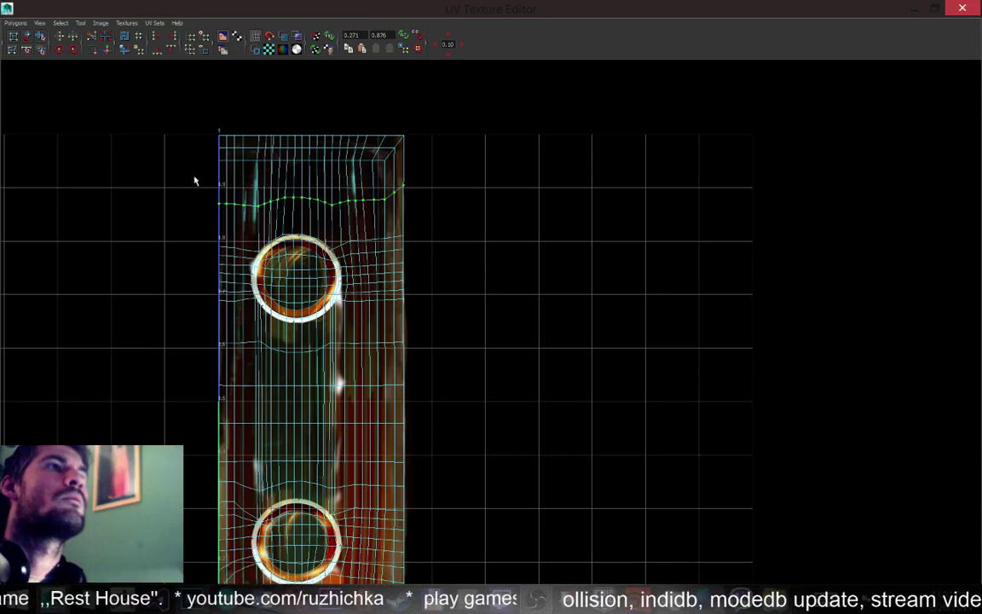
pyautogui.click(158, 52)
# Move the third UV row from the door's top edge slightly down toward the flattened row above the upper ring
pyautogui.moveTo(417, 182); pyautogui.dragTo(185, 161)
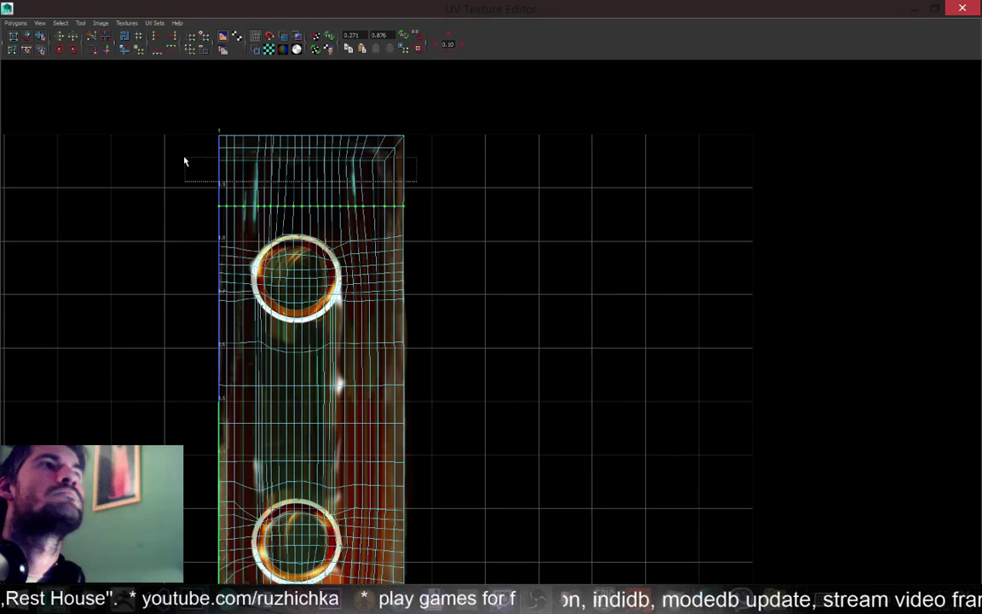
pyautogui.moveTo(184, 160); pyautogui.dragTo(184, 161)
pyautogui.moveTo(301, 66); pyautogui.dragTo(303, 78)
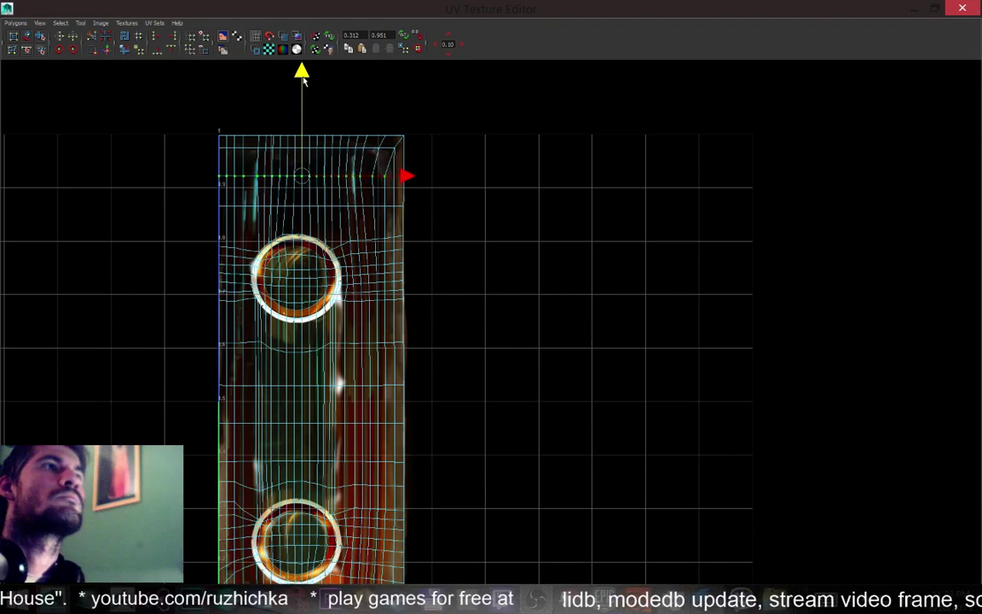
pyautogui.click(461, 181)
# Flatten the horizontal UV row below the lower ring by aligning its points to minimum V
pyautogui.keyDown('alt'); pyautogui.moveTo(437, 193); pyautogui.dragTo(400, 25, button='middle'); pyautogui.keyUp('alt')
pyautogui.moveTo(386, 465); pyautogui.dragTo(157, 441)
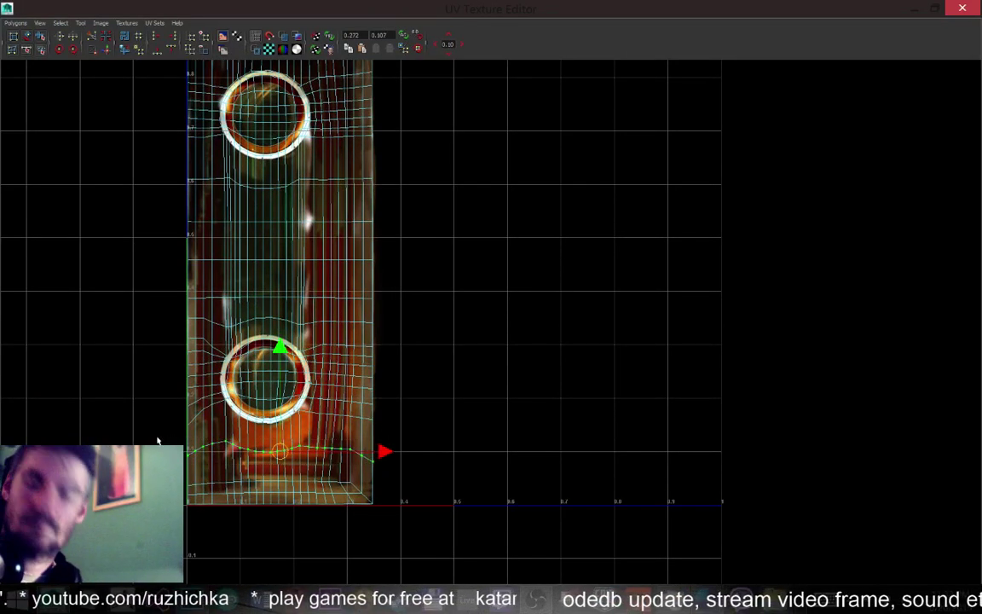
pyautogui.keyDown('alt'); pyautogui.moveTo(214, 415); pyautogui.dragTo(275, 347, button='middle'); pyautogui.keyUp('alt')
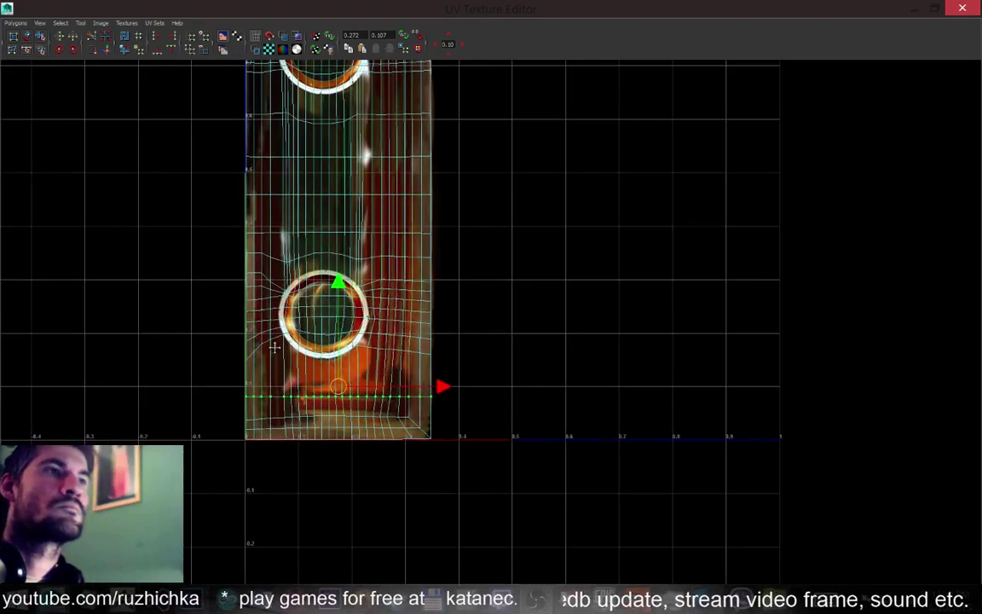
pyautogui.scroll(1, 275, 347)
pyautogui.scroll(1, 213, 350)
pyautogui.scroll(1, 205, 334)
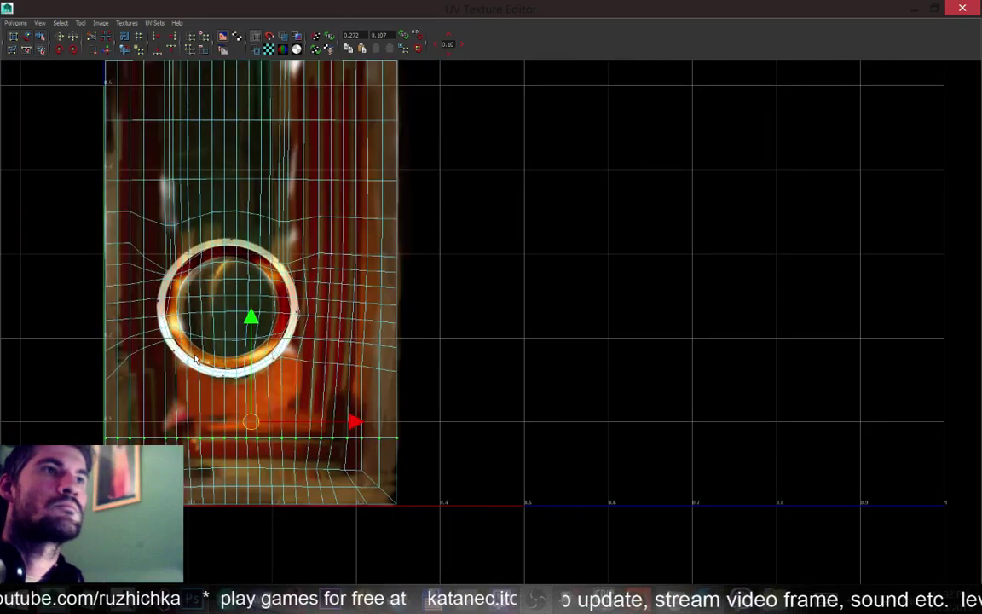
# Straighten the points beside the lower ring in the UV column that runs down to the frame's inner bottom-right corner
pyautogui.click(130, 354)
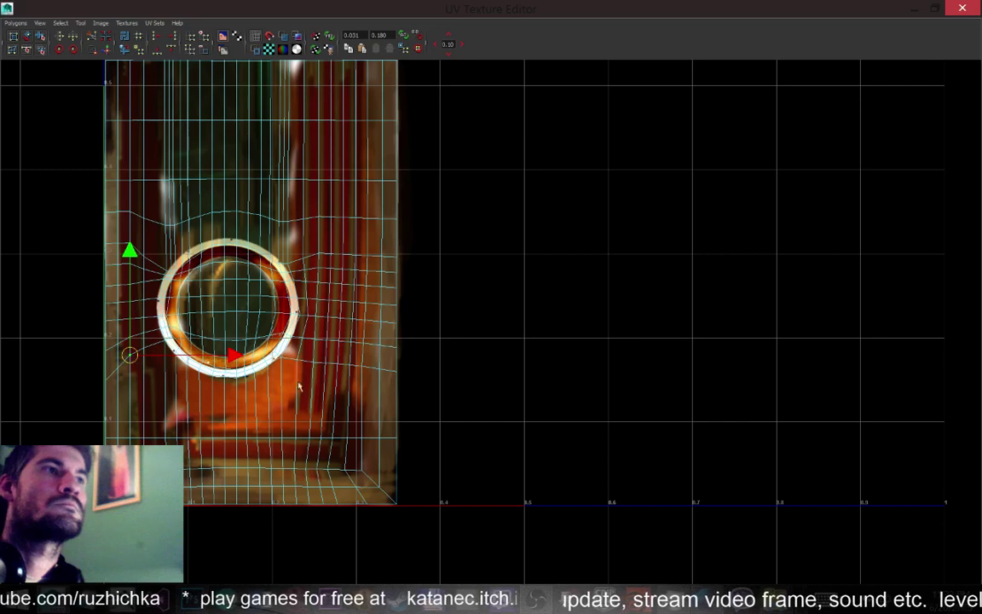
pyautogui.keyDown('alt'); pyautogui.moveTo(343, 345); pyautogui.dragTo(323, 371, button='middle'); pyautogui.keyUp('alt')
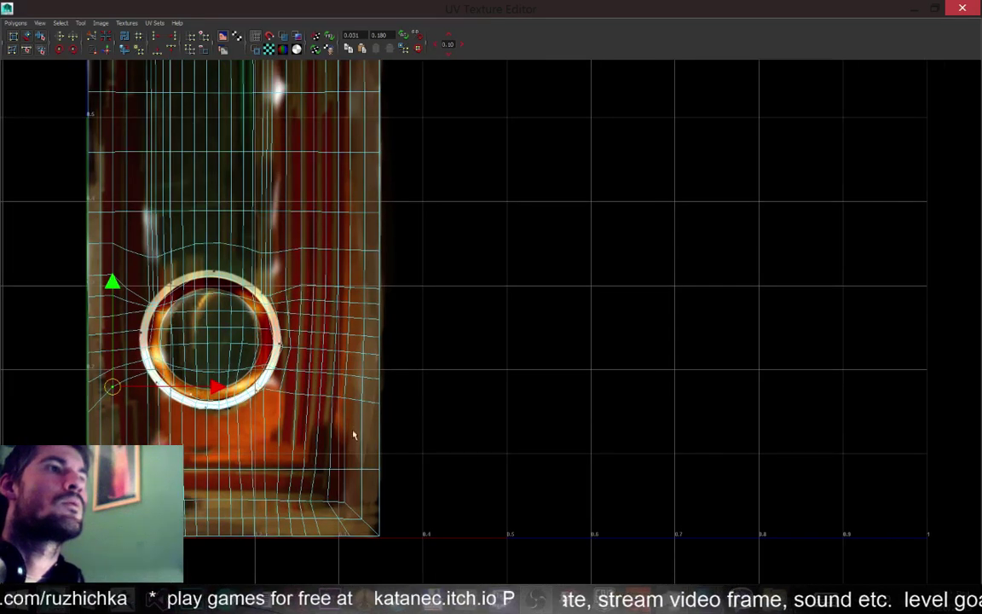
pyautogui.click(341, 282)
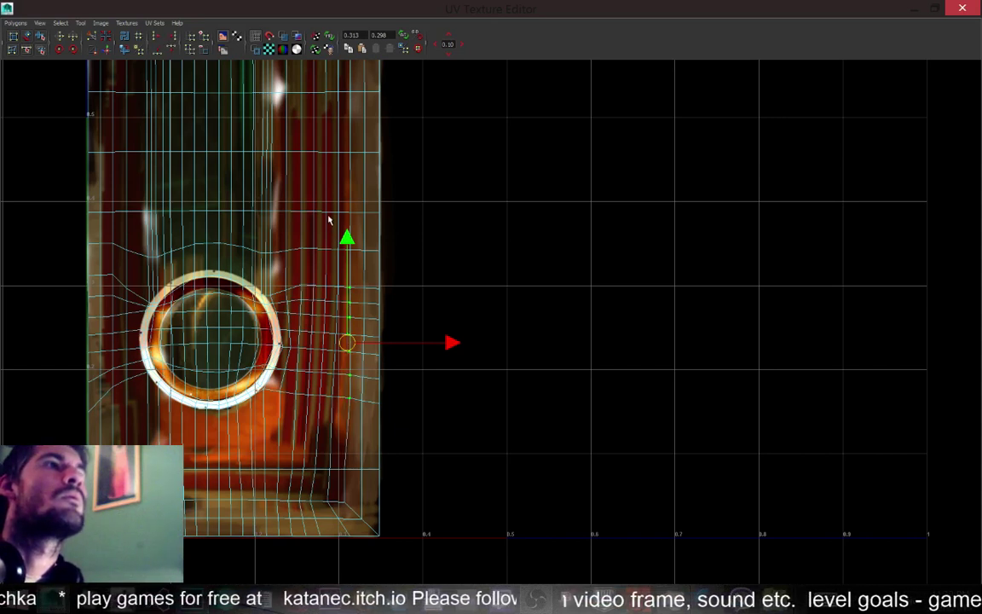
# Straighten the next UV column inward, from above the lower ring to the bottom frame, by aligning its points to maximum U
pyautogui.moveTo(329, 203); pyautogui.dragTo(342, 440)
pyautogui.click(173, 37)
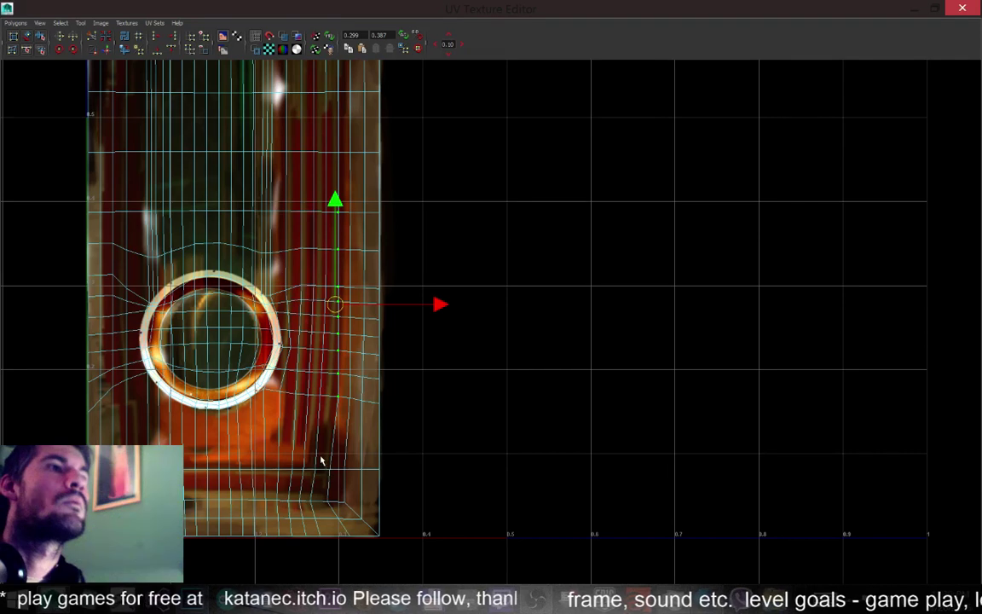
pyautogui.keyDown('shift'); pyautogui.moveTo(319, 446); pyautogui.dragTo(337, 526); pyautogui.keyUp('shift')
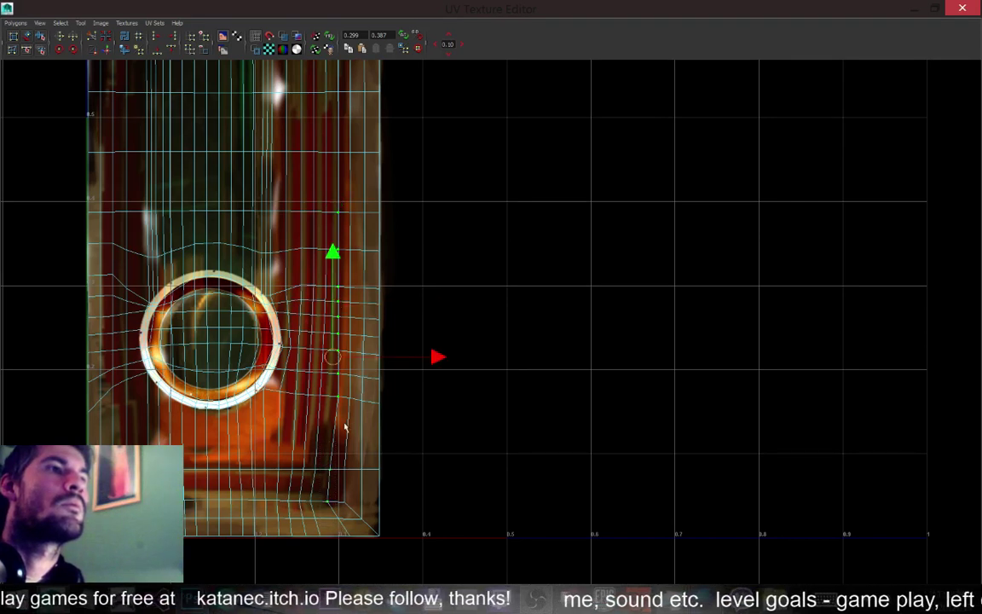
pyautogui.click(173, 39)
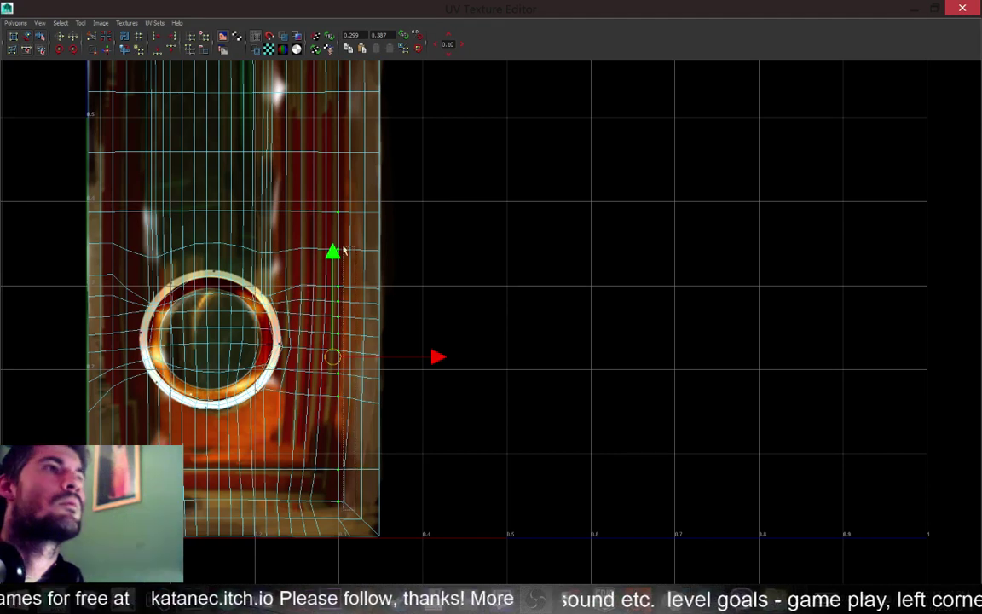
# Align the UV column through the frame's inner bottom-right corner to maximum U, from above the lower ring to that corner
pyautogui.moveTo(342, 253); pyautogui.dragTo(362, 276)
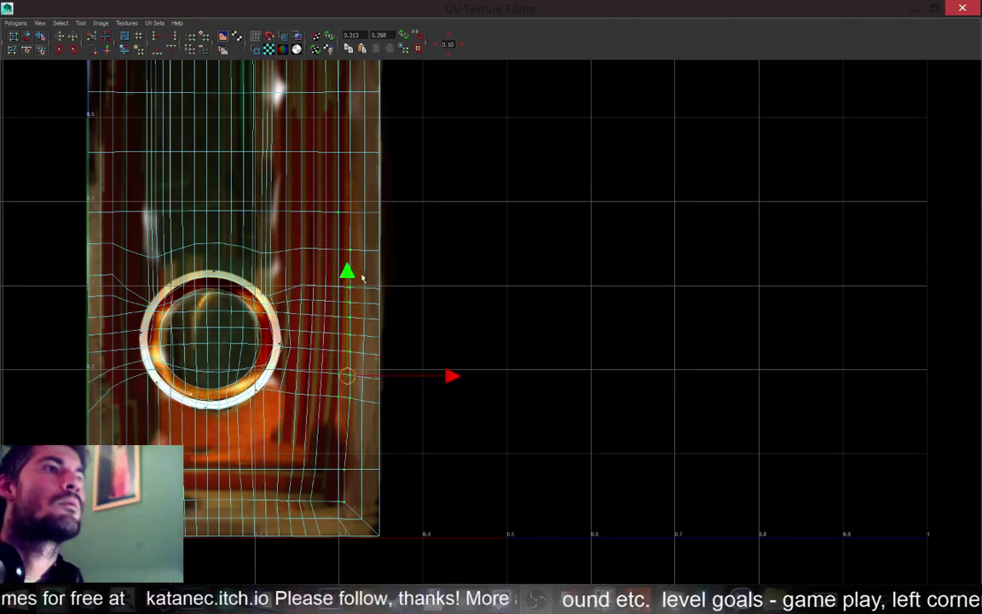
pyautogui.click(173, 40)
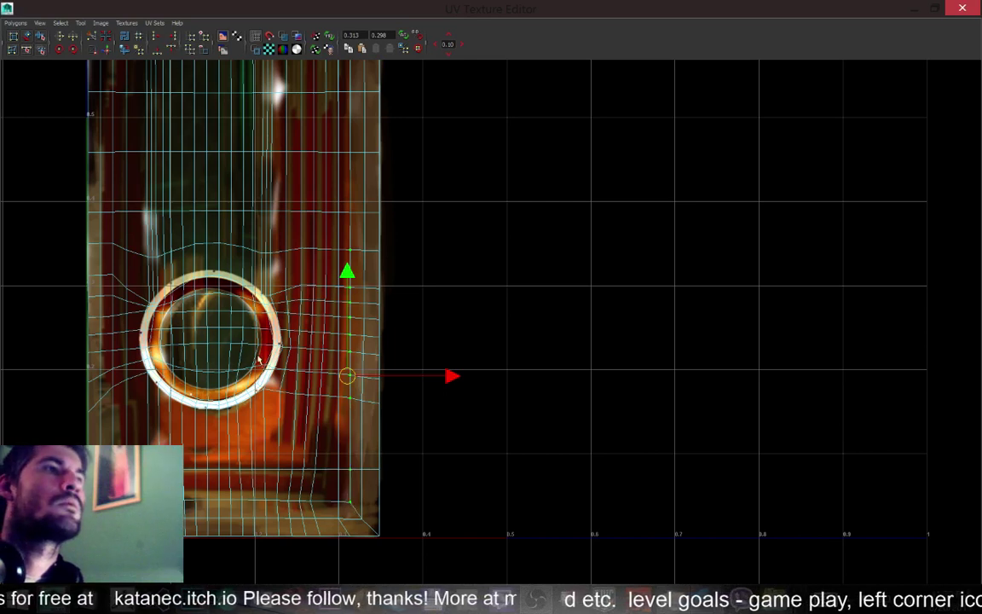
# Select the bottom-frame points of a slanted UV column farther inward, below and right of the lower ring
pyautogui.moveTo(326, 545); pyautogui.dragTo(309, 479)
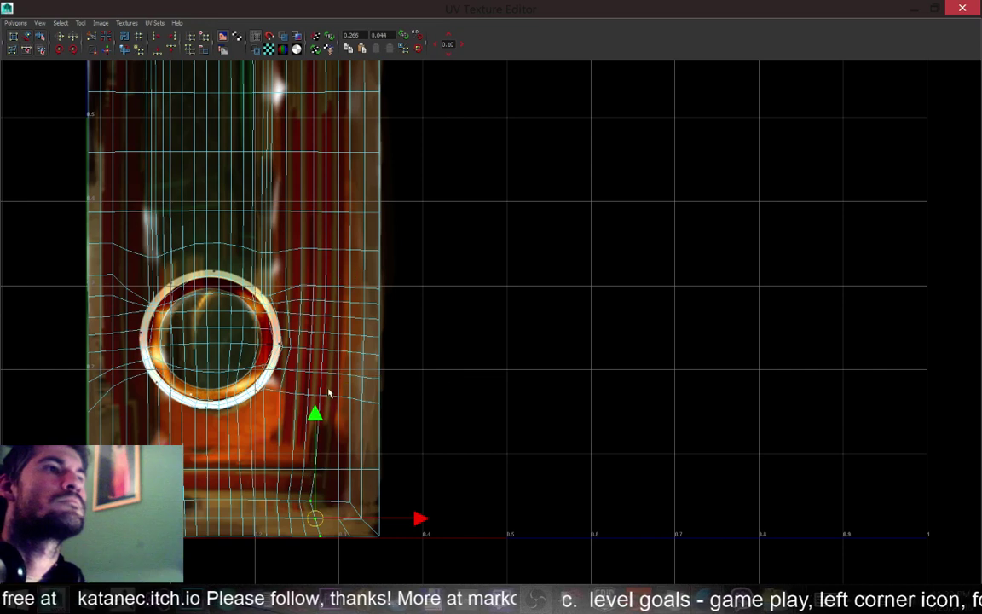
# Align the UV column in the area right of the lower ring to its maximum U, including the stray UV near the bottom
pyautogui.keyDown('shift'); pyautogui.moveTo(327, 407); pyautogui.dragTo(318, 293); pyautogui.keyUp('shift')
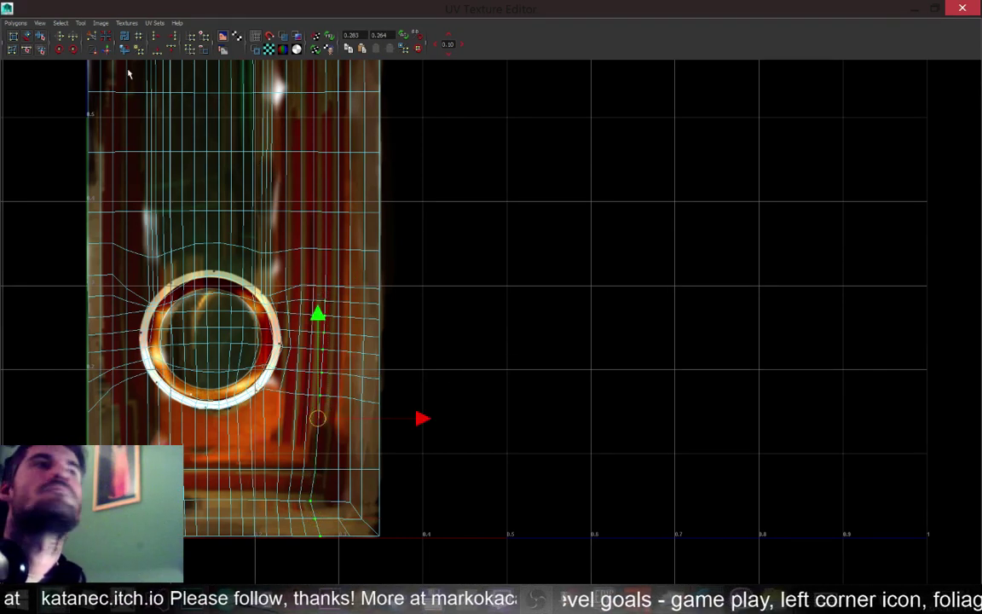
pyautogui.click(170, 37)
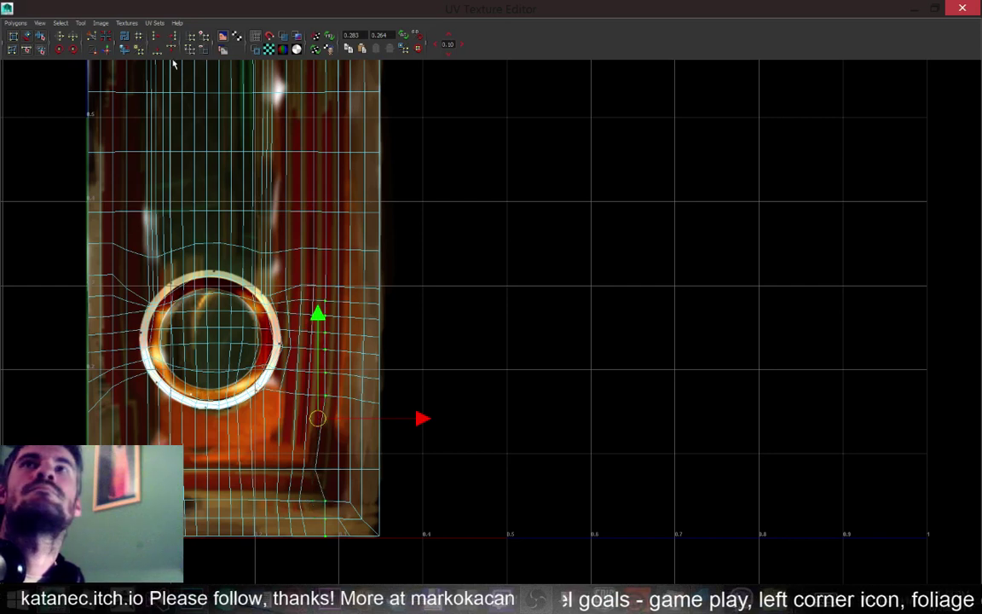
pyautogui.keyDown('shift'); pyautogui.moveTo(308, 464); pyautogui.dragTo(309, 462); pyautogui.keyUp('shift')
pyautogui.press('g')
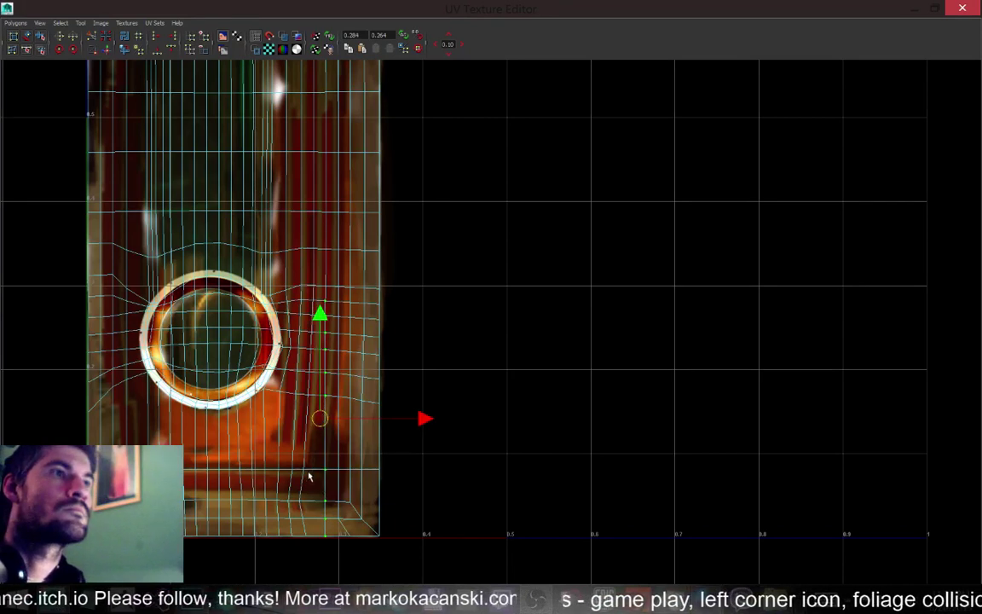
# Straighten the next UV column closer to the lower ring by aligning its lower and upper UVs to the maximum U
pyautogui.moveTo(309, 476); pyautogui.dragTo(305, 462, button='middle')
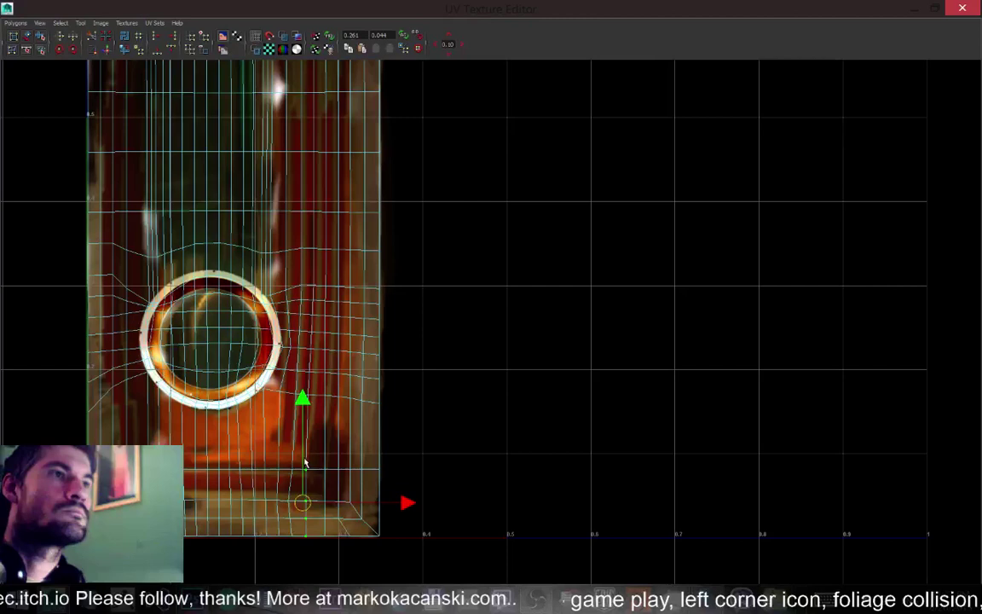
pyautogui.keyDown('shift'); pyautogui.moveTo(318, 403); pyautogui.dragTo(307, 343); pyautogui.keyUp('shift')
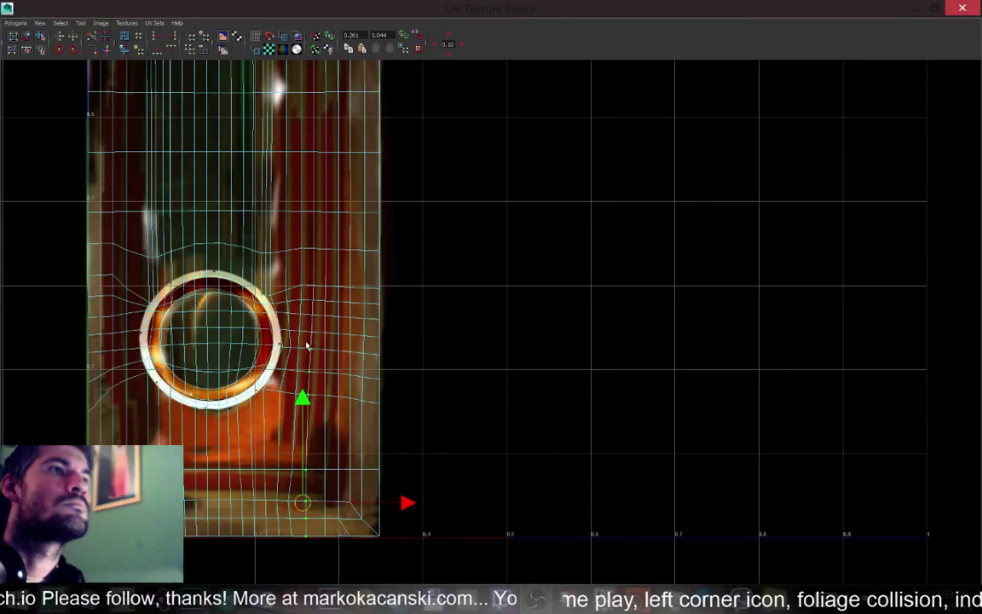
pyautogui.press('g')
# Align the following UV column nearer the lower ring to one U, from the texture's bottom edge up beside the ring's upper part
pyautogui.moveTo(303, 563); pyautogui.dragTo(287, 492)
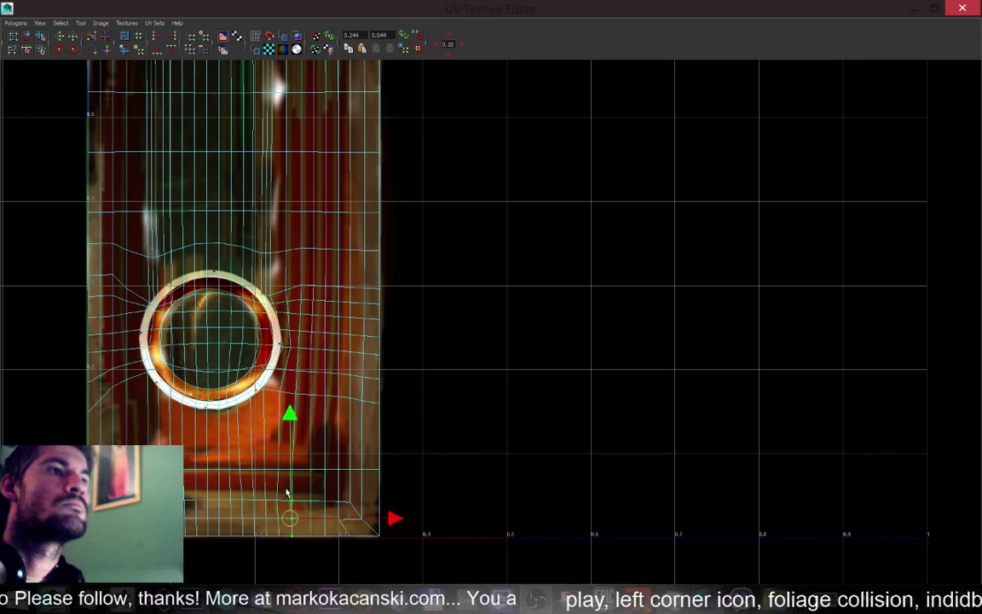
pyautogui.keyDown('shift'); pyautogui.moveTo(305, 406); pyautogui.dragTo(291, 367); pyautogui.keyUp('shift')
pyautogui.press('g')
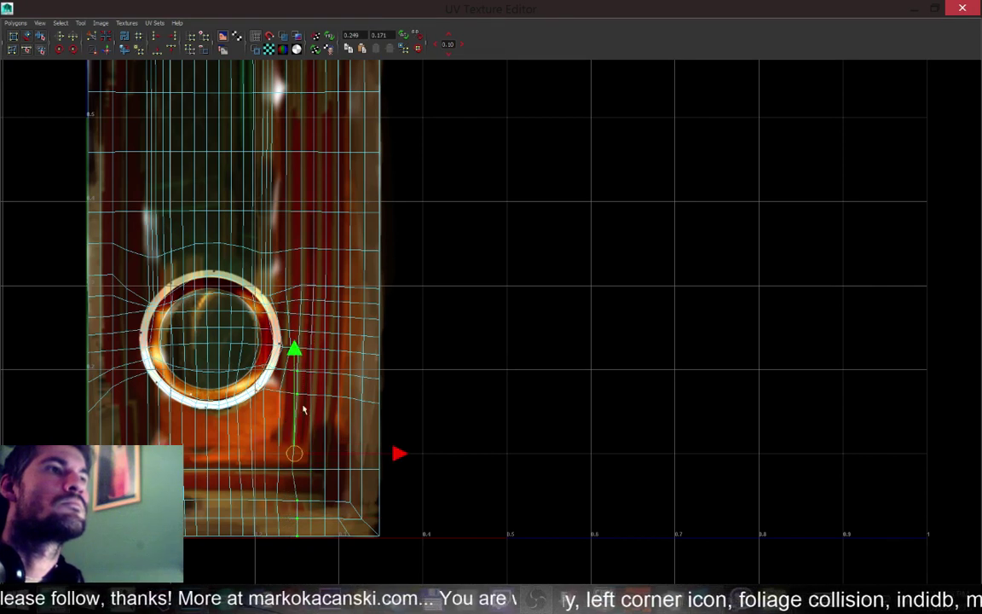
pyautogui.keyDown('shift'); pyautogui.moveTo(307, 488); pyautogui.dragTo(283, 464); pyautogui.keyUp('shift')
pyautogui.press('g')
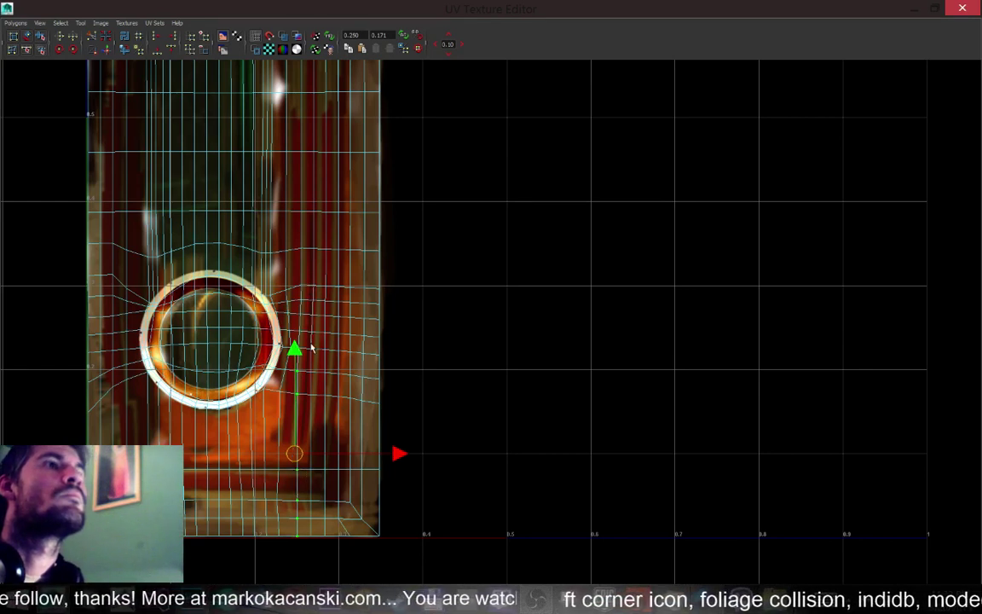
pyautogui.moveTo(293, 323); pyautogui.dragTo(297, 282, button='middle')
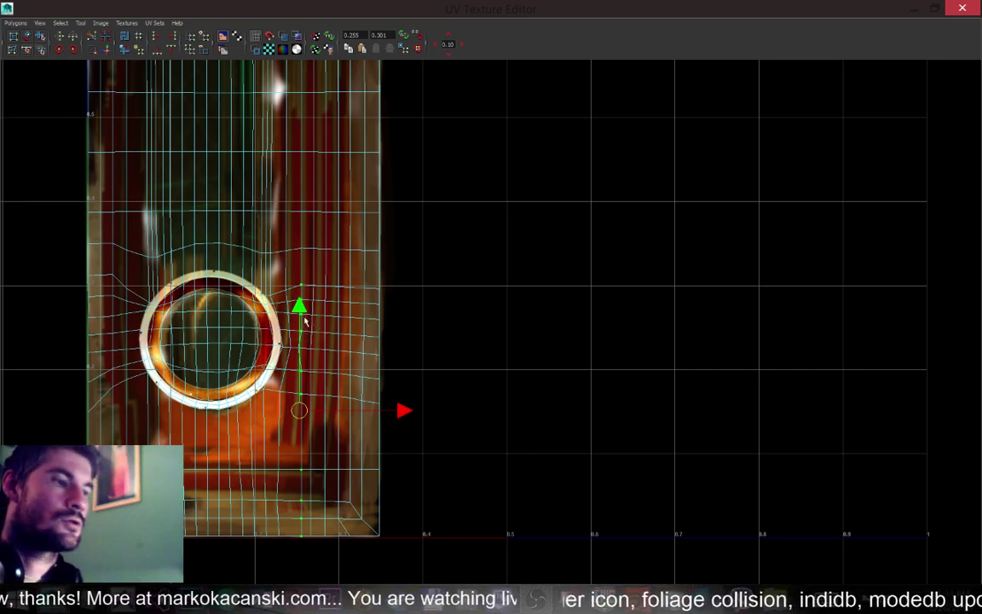
pyautogui.scroll(2, 299, 324)
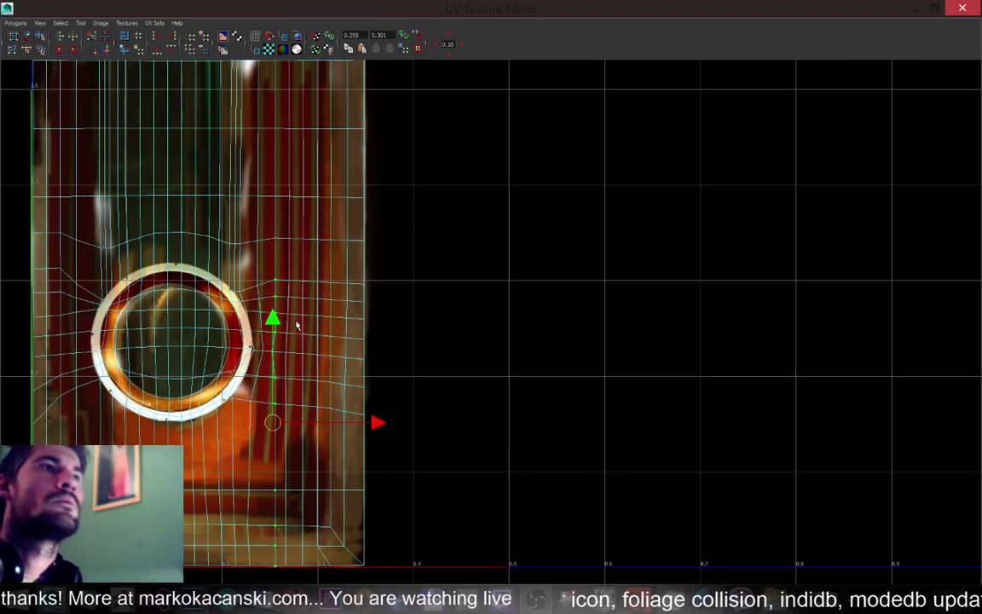
pyautogui.scroll(1, 256, 377)
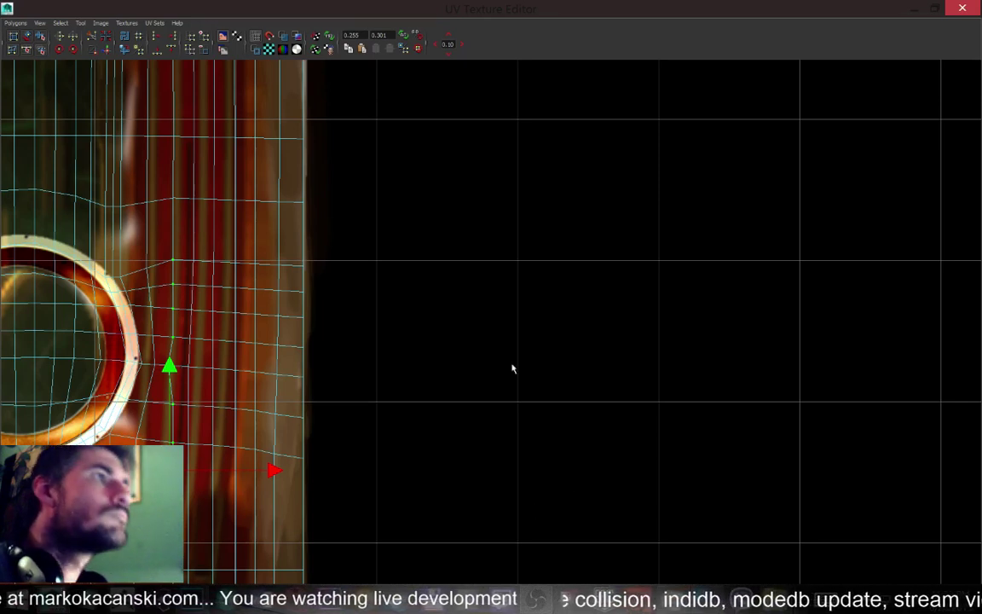
pyautogui.scroll(-2, 415, 206)
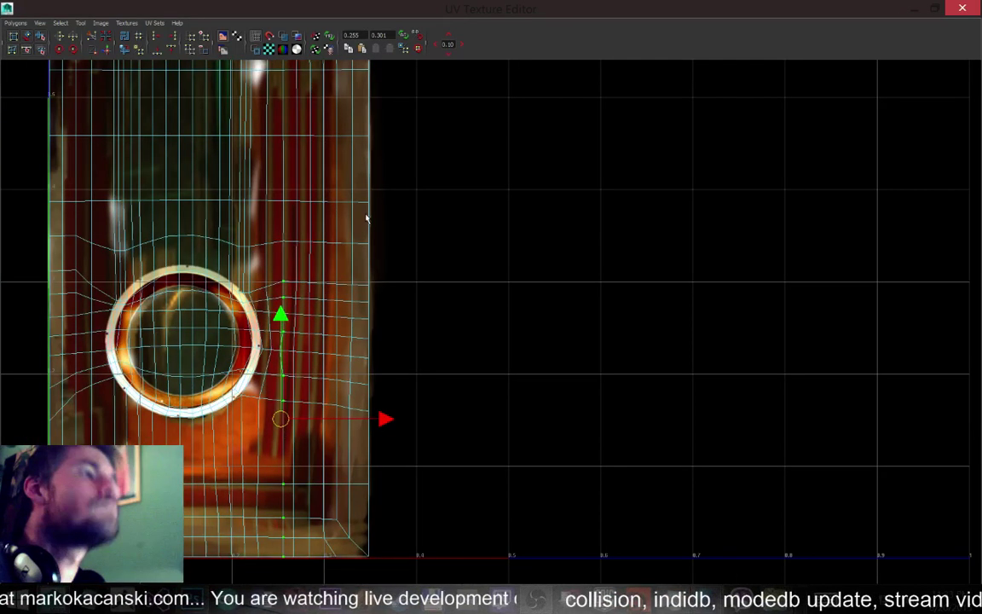
pyautogui.click(366, 219)
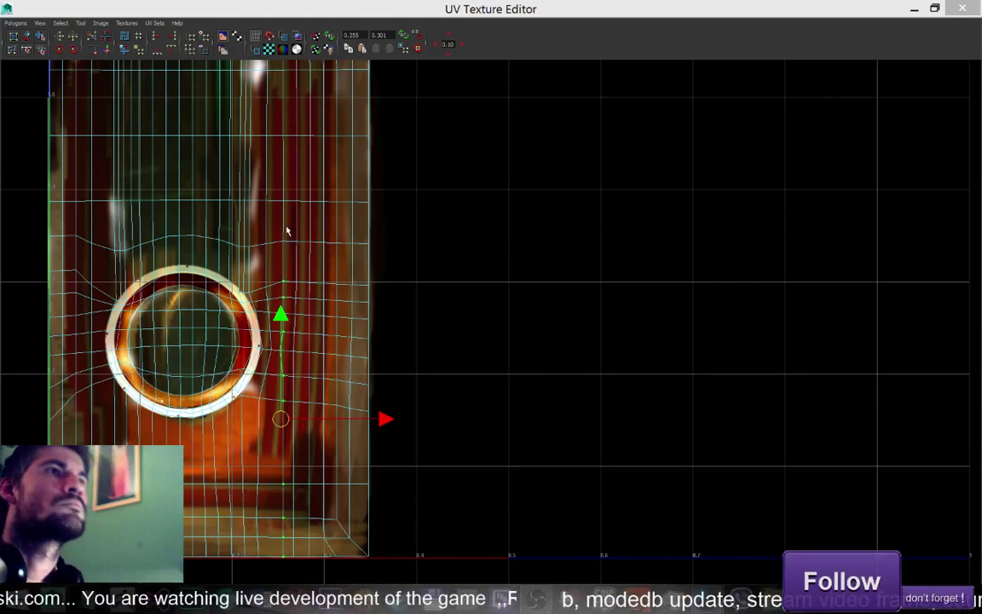
# Try to align the UV column that touches the lower ring's right side, and undo the misplaced alignments
pyautogui.keyDown('alt'); pyautogui.moveTo(243, 382); pyautogui.dragTo(289, 339, button='middle'); pyautogui.keyUp('alt')
pyautogui.scroll(3, 289, 339)
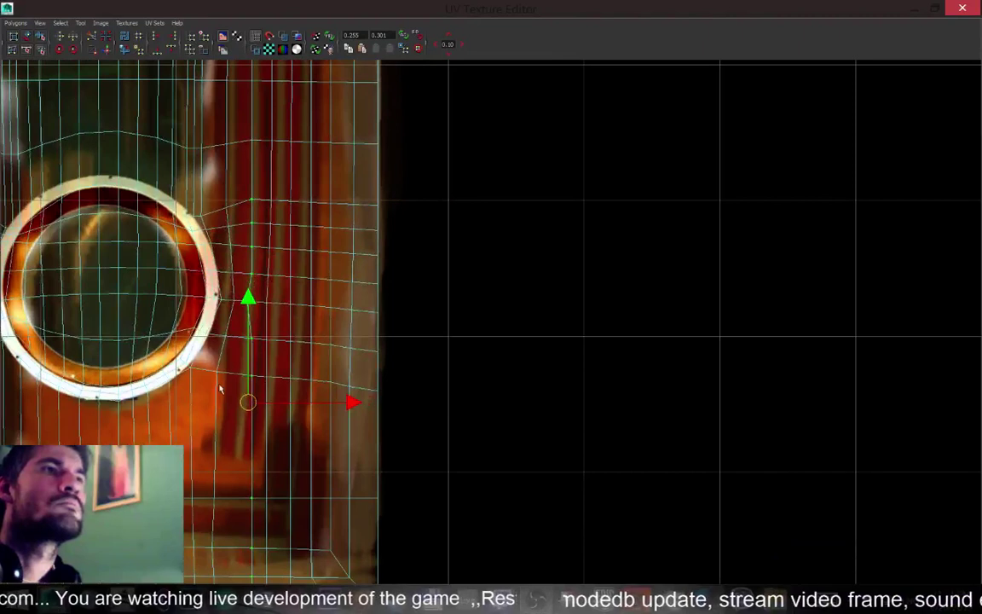
pyautogui.moveTo(231, 379); pyautogui.dragTo(212, 329)
pyautogui.press('g')
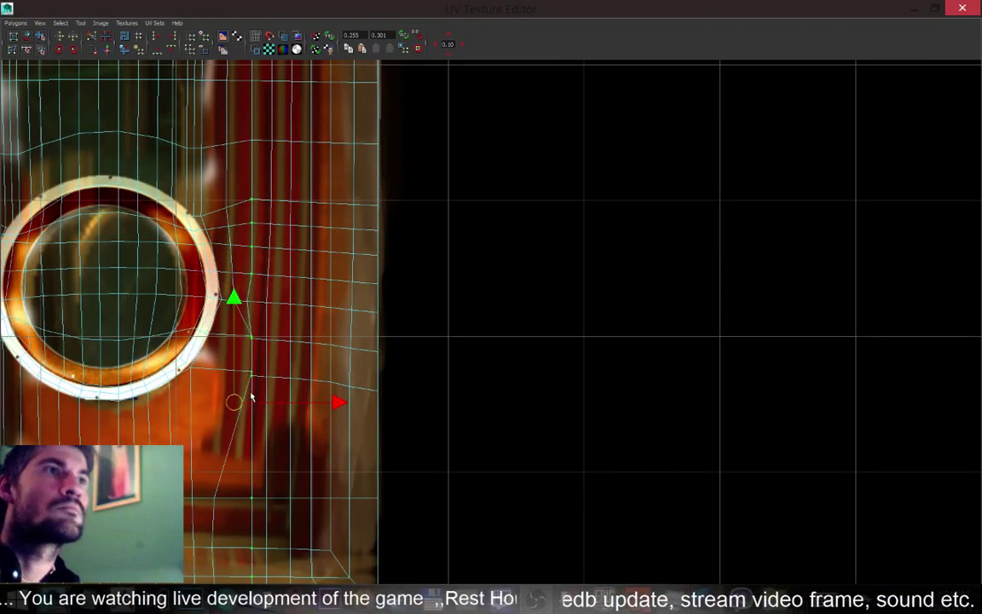
pyautogui.hotkey('ctrl', 'z')
pyautogui.keyDown('alt'); pyautogui.moveTo(251, 391); pyautogui.dragTo(255, 315, button='middle'); pyautogui.keyUp('alt')
pyautogui.moveTo(250, 544); pyautogui.dragTo(207, 284)
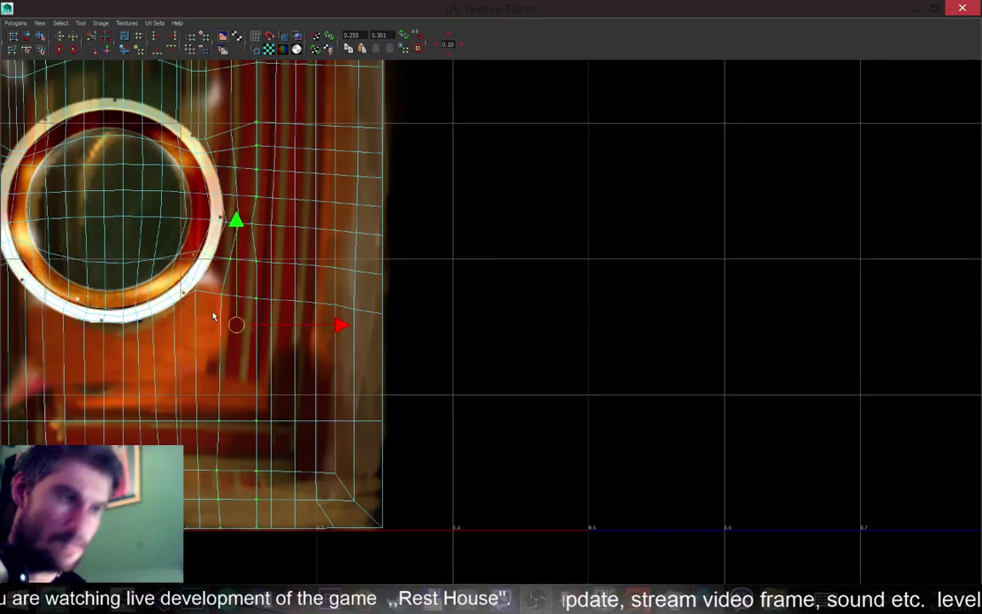
pyautogui.moveTo(212, 312); pyautogui.dragTo(247, 332, button='middle')
pyautogui.hotkey('ctrl', 'z')
# Align the UV column just right of the lower ring to its maximum U, from the bottom edge up to the ring's mid-height
pyautogui.moveTo(253, 530); pyautogui.dragTo(231, 277)
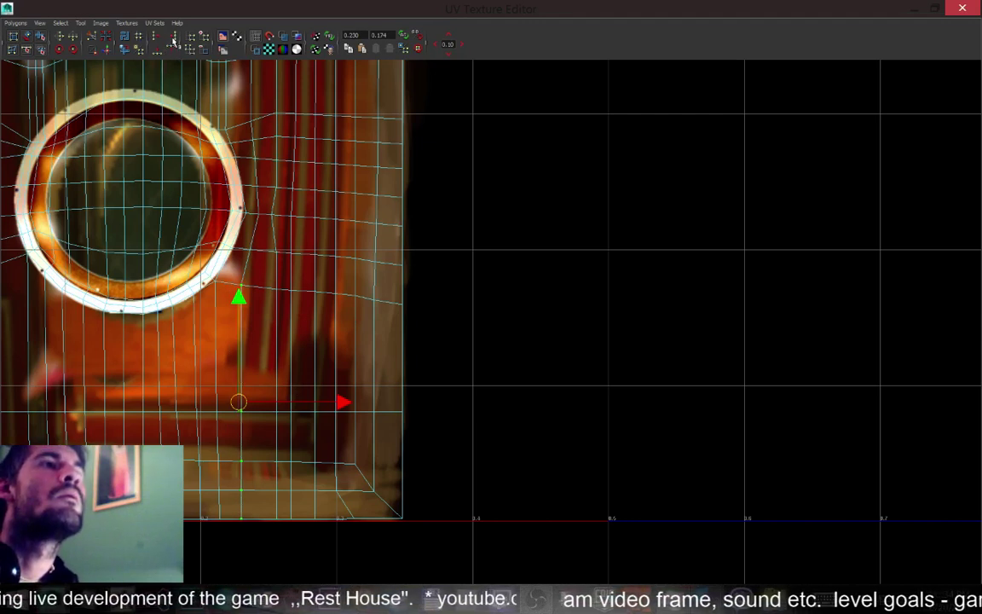
pyautogui.moveTo(342, 401); pyautogui.dragTo(353, 406)
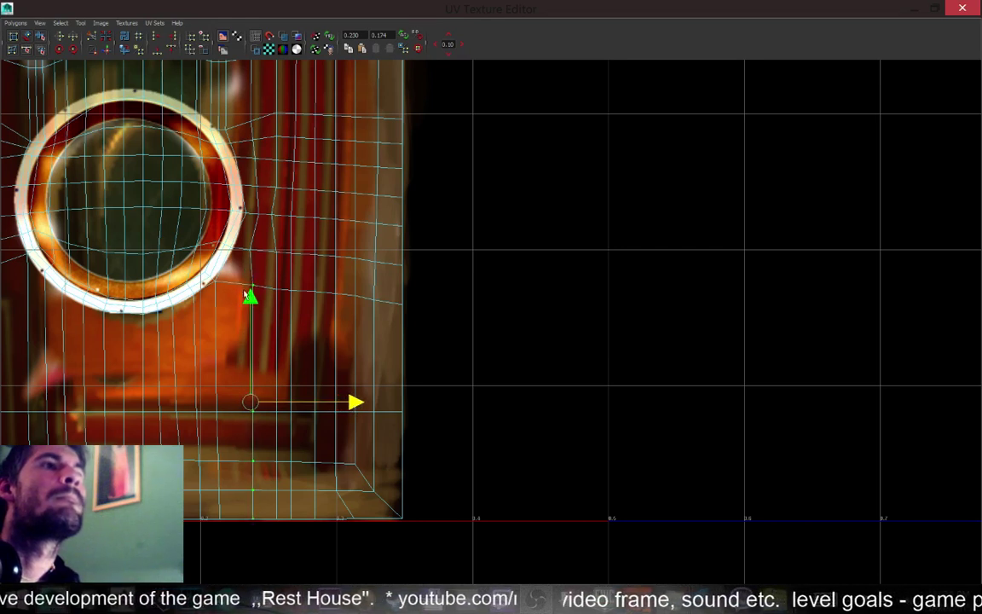
pyautogui.keyDown('shift'); pyautogui.click(248, 254); pyautogui.keyUp('shift')
pyautogui.moveTo(258, 220); pyautogui.dragTo(262, 224, button='middle')
pyautogui.press('g')
pyautogui.hotkey('ctrl', 'z')
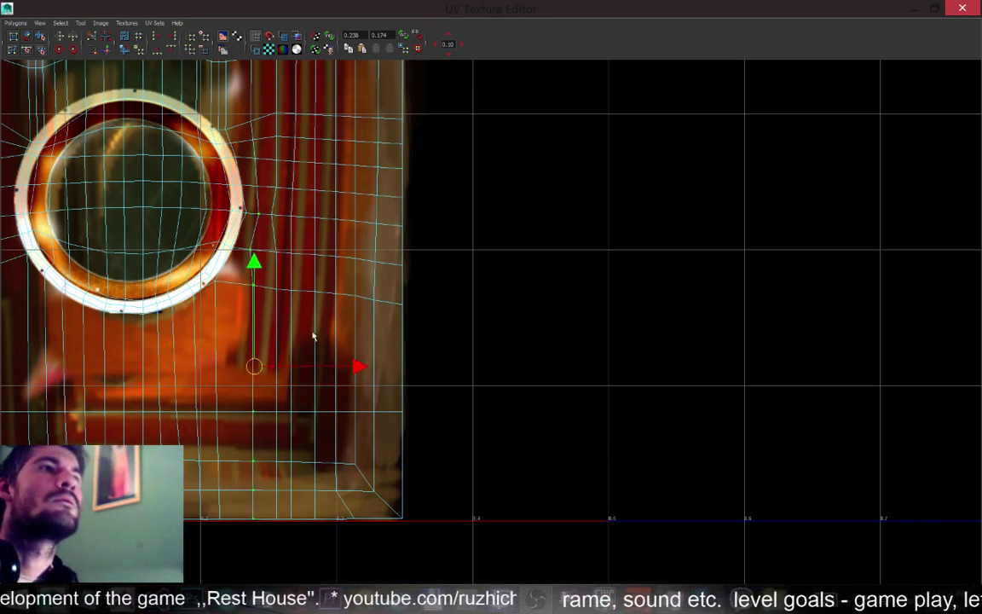
pyautogui.click(274, 275)
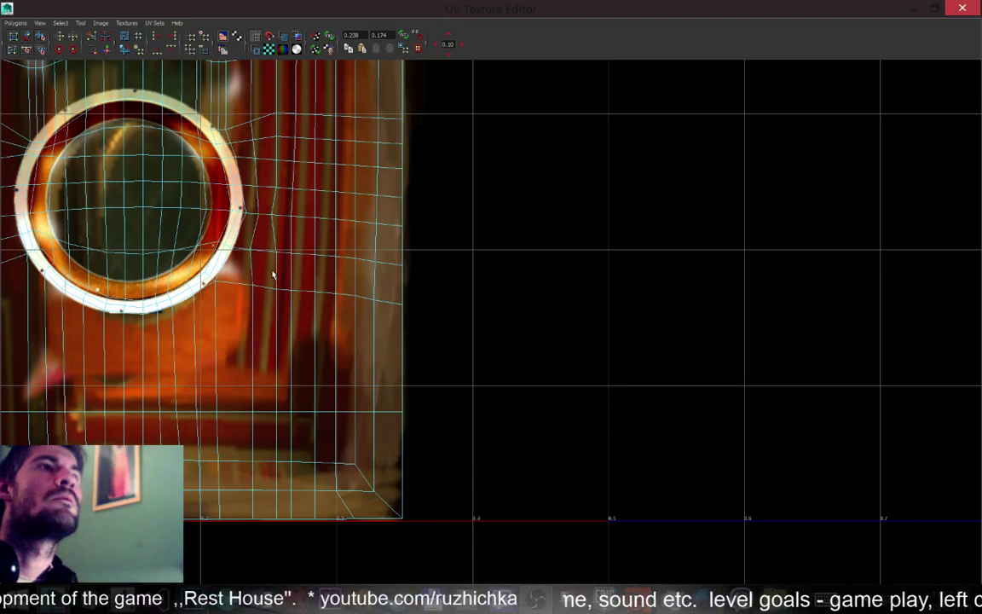
pyautogui.hotkey('ctrl', 'z')
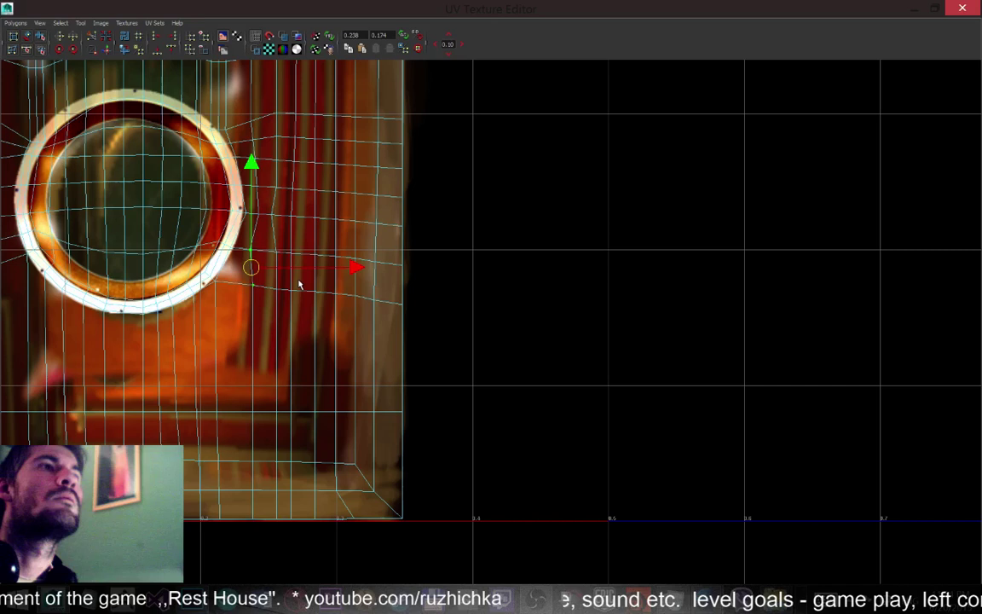
pyautogui.keyDown('shift'); pyautogui.click(258, 211); pyautogui.keyUp('shift')
pyautogui.press('g')
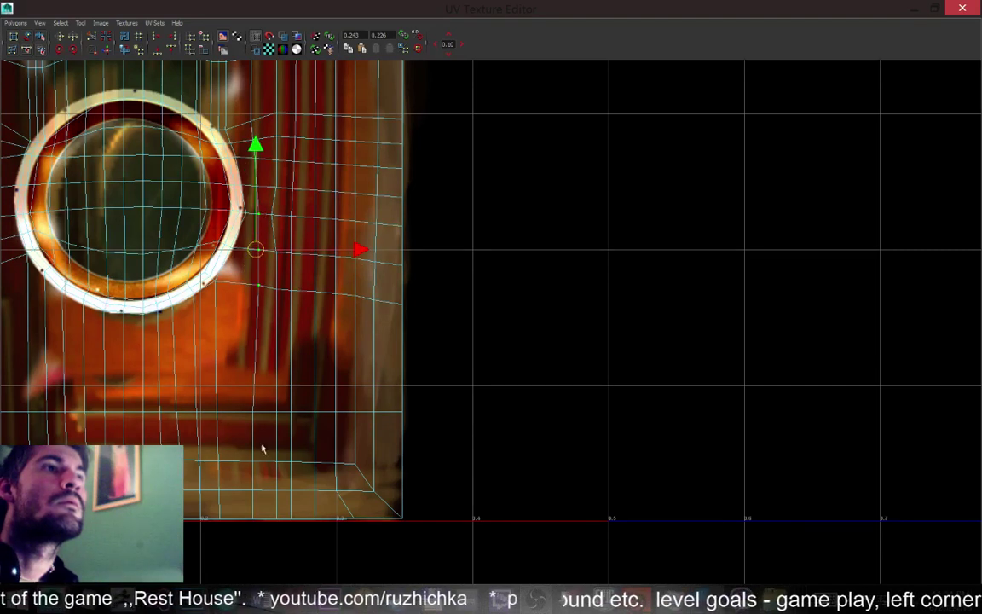
pyautogui.moveTo(266, 527); pyautogui.dragTo(261, 193)
# Extend the alignment of that UV column upward, adding its UVs from beside the lower ring to beside the upper ring
pyautogui.keyDown('alt'); pyautogui.moveTo(278, 216); pyautogui.dragTo(273, 307, button='middle'); pyautogui.keyUp('alt')
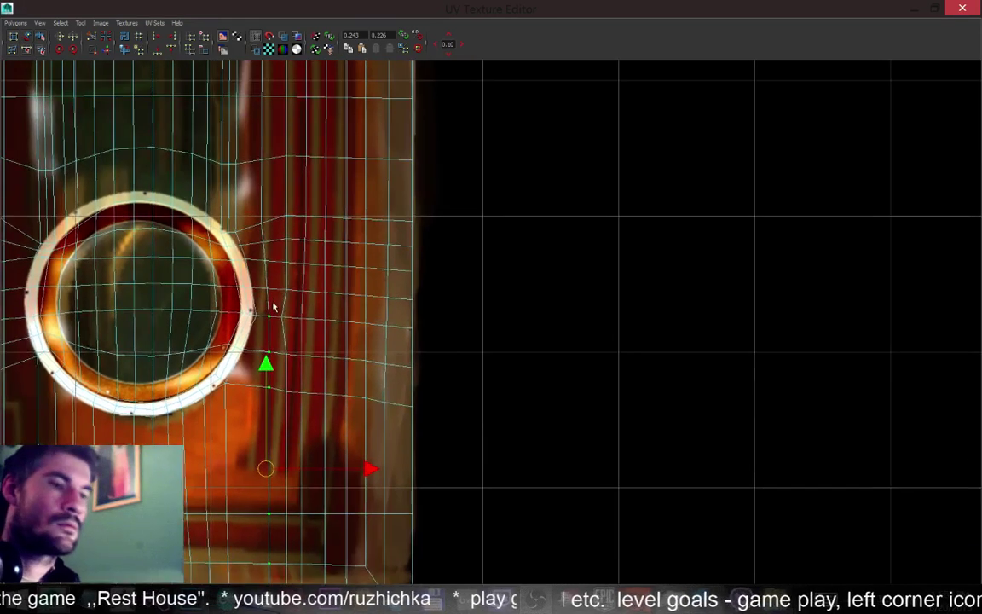
pyautogui.scroll(2, 297, 365)
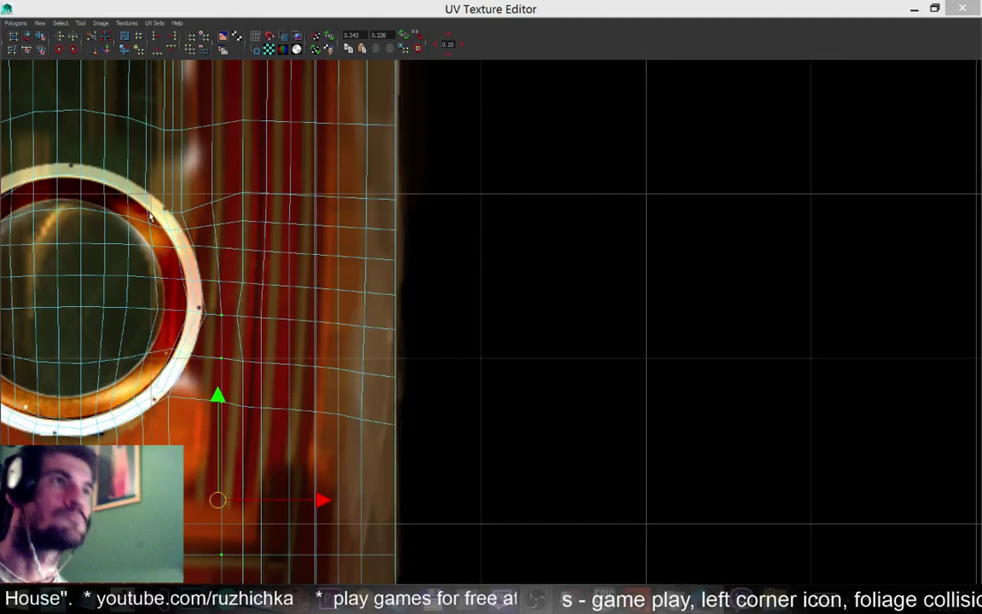
pyautogui.scroll(-3, 323, 311)
pyautogui.keyDown('alt'); pyautogui.moveTo(234, 224); pyautogui.dragTo(344, 361, button='middle'); pyautogui.keyUp('alt')
pyautogui.scroll(3, 344, 370)
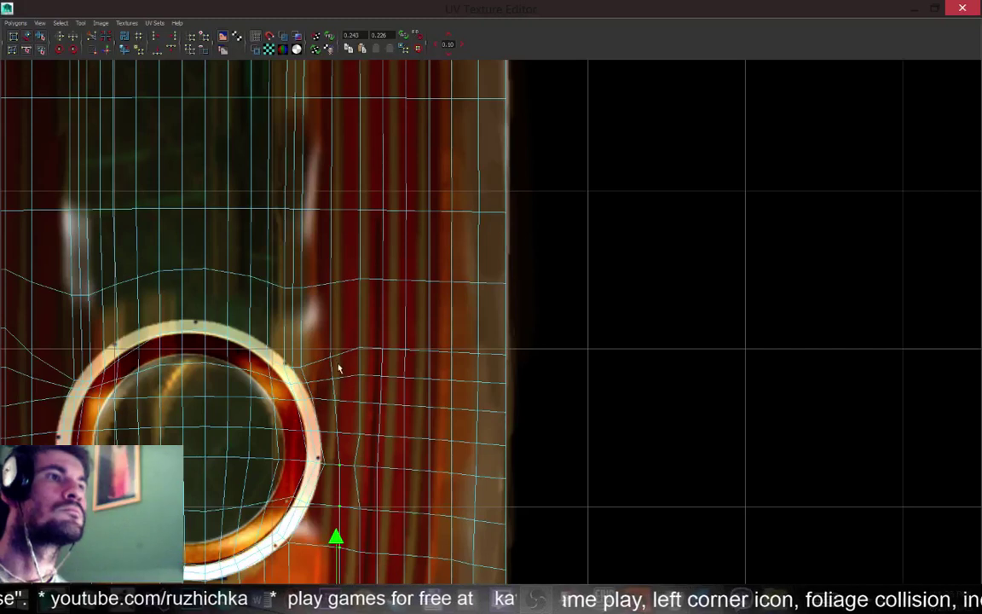
pyautogui.moveTo(351, 450); pyautogui.dragTo(328, 339)
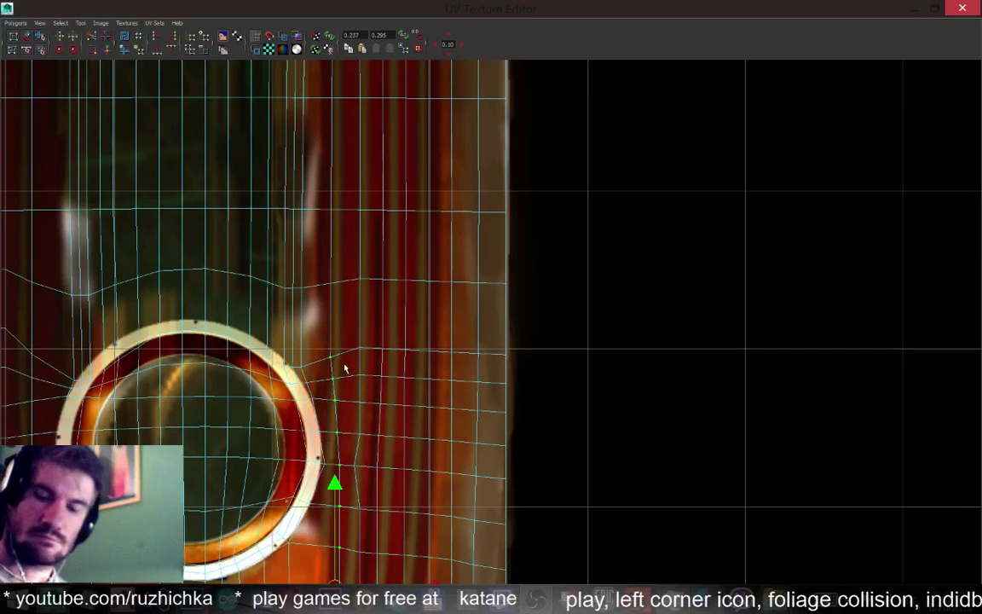
pyautogui.scroll(-2, 345, 358)
pyautogui.keyDown('alt'); pyautogui.moveTo(376, 285); pyautogui.dragTo(367, 432, button='middle'); pyautogui.keyUp('alt')
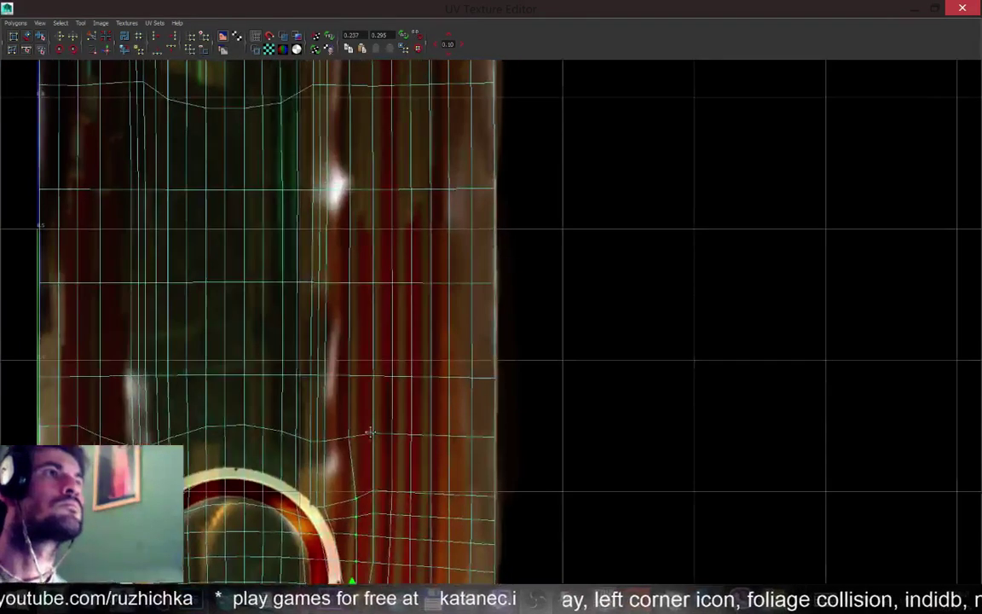
pyautogui.scroll(-2, 368, 409)
pyautogui.scroll(-3, 345, 394)
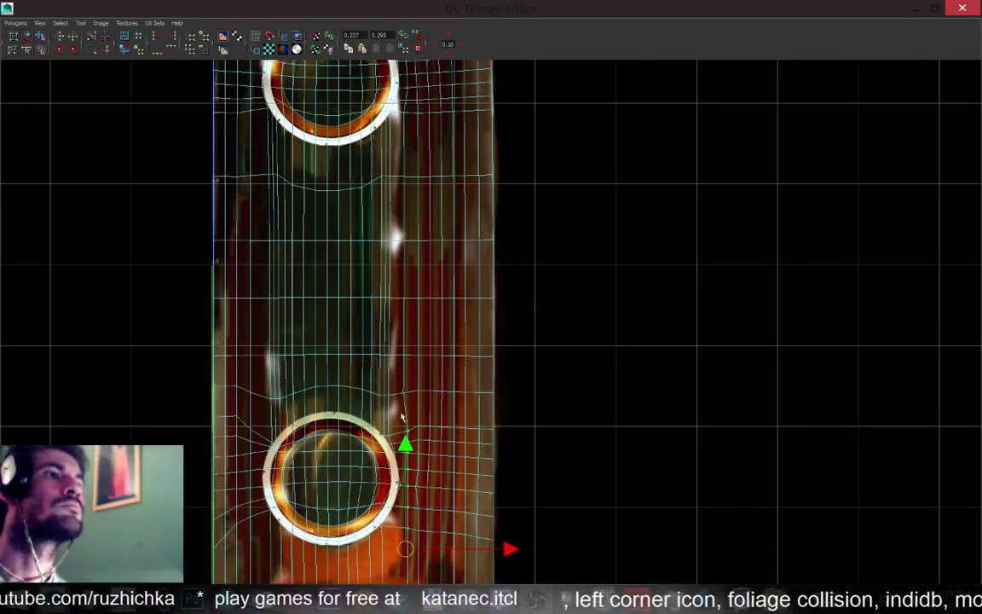
pyautogui.scroll(-1, 417, 406)
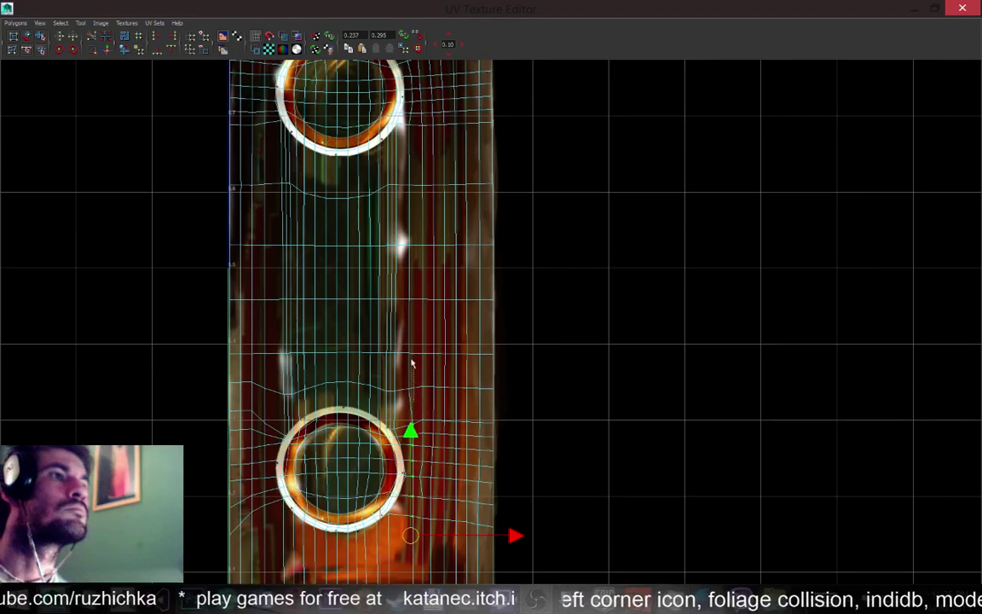
pyautogui.keyDown('shift'); pyautogui.moveTo(404, 110); pyautogui.dragTo(404, 137); pyautogui.keyUp('shift')
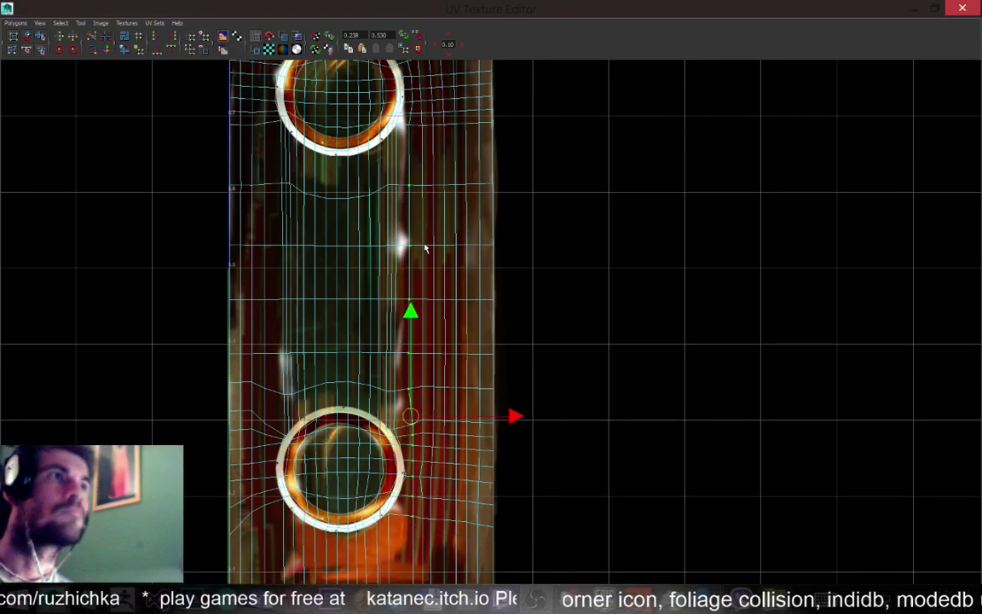
pyautogui.keyDown('alt'); pyautogui.moveTo(419, 142); pyautogui.dragTo(405, 337, button='middle'); pyautogui.keyUp('alt')
pyautogui.keyDown('shift'); pyautogui.moveTo(399, 294); pyautogui.dragTo(396, 292); pyautogui.keyUp('shift')
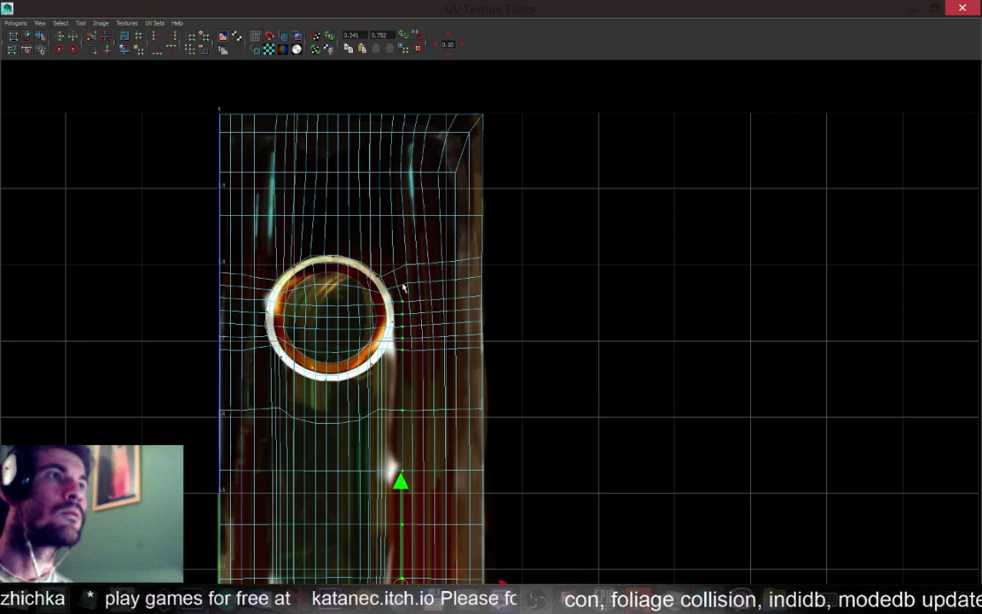
# Select the column of UVs right of the upper ring, and the single UV above and to the right of it
pyautogui.keyDown('alt'); pyautogui.moveTo(434, 205); pyautogui.dragTo(427, 236, button='middle'); pyautogui.keyUp('alt')
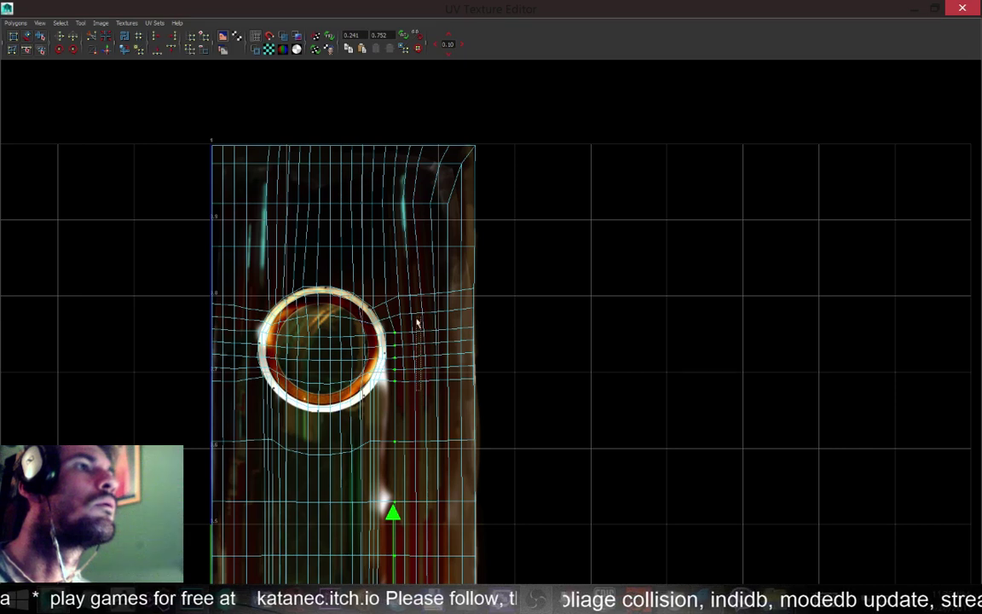
pyautogui.moveTo(406, 292); pyautogui.dragTo(441, 373)
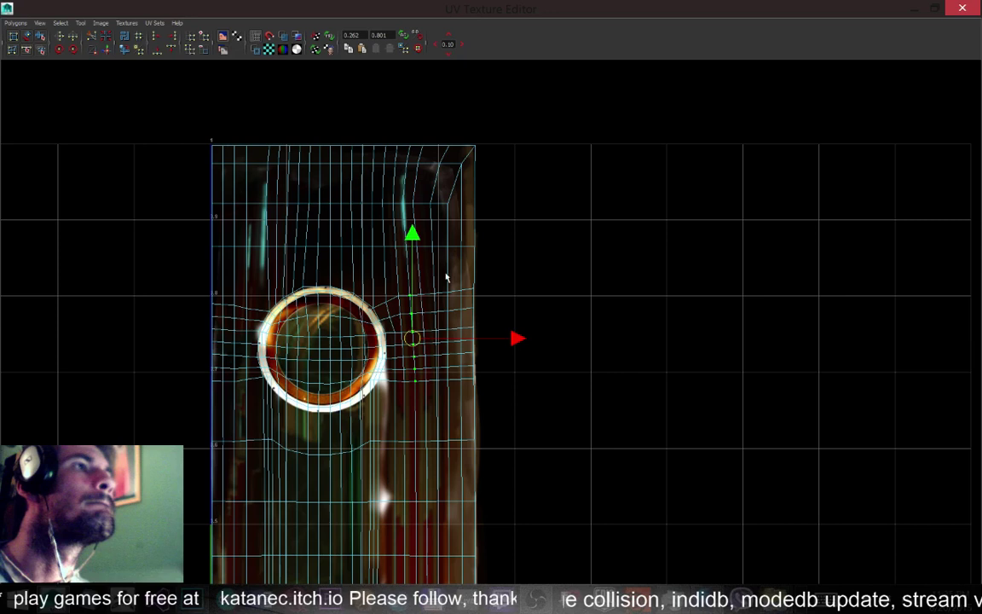
pyautogui.moveTo(434, 241); pyautogui.dragTo(439, 249)
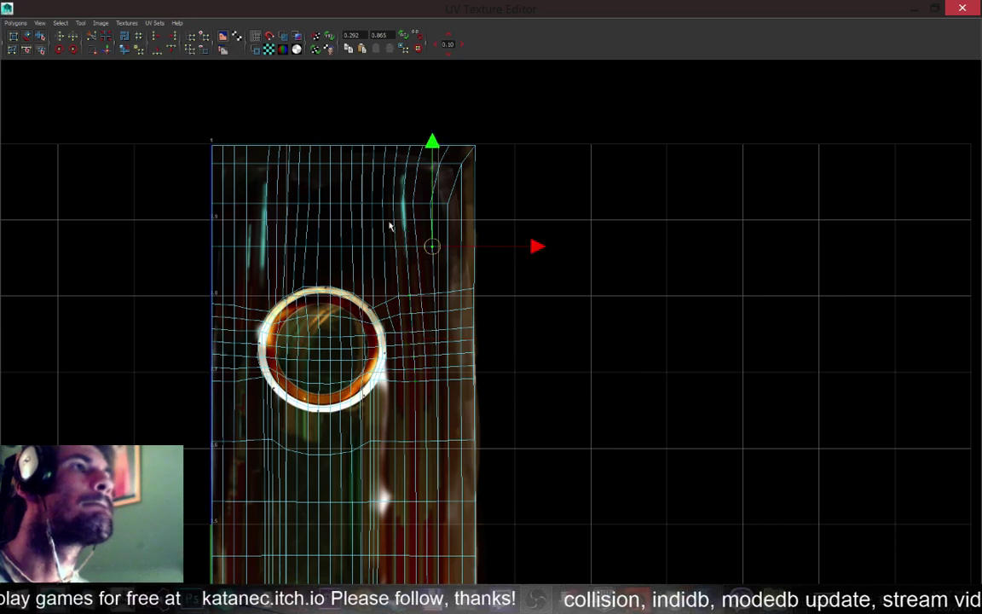
pyautogui.keyDown('alt'); pyautogui.moveTo(407, 277); pyautogui.dragTo(430, 160, button='middle'); pyautogui.keyUp('alt')
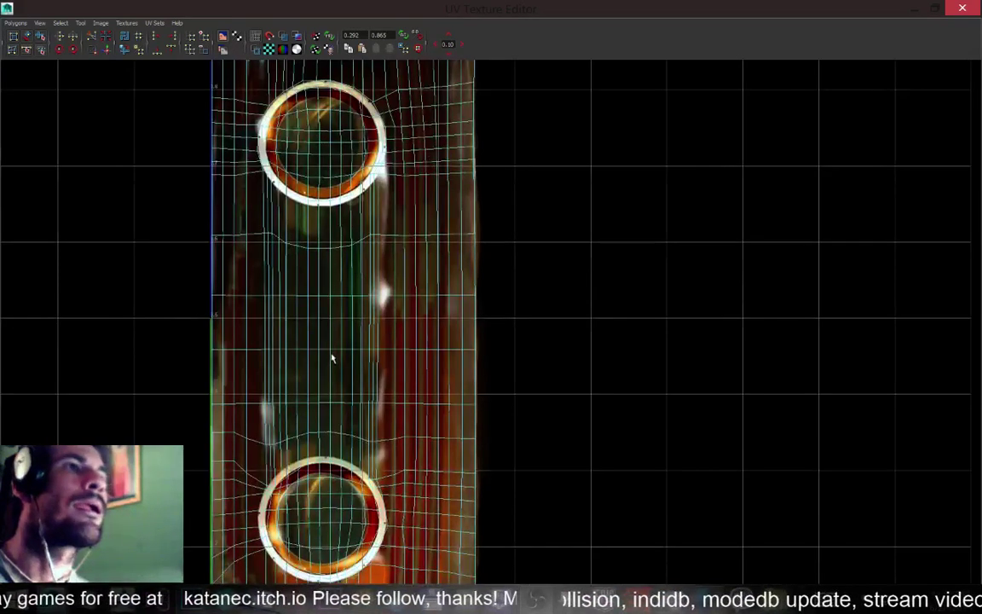
# Orbit the door mesh to examine the spike stretched out of its upper part, and put the UV Texture Editor out of the way
pyautogui.keyDown('alt'); pyautogui.moveTo(325, 359); pyautogui.dragTo(347, 167, button='middle'); pyautogui.keyUp('alt')
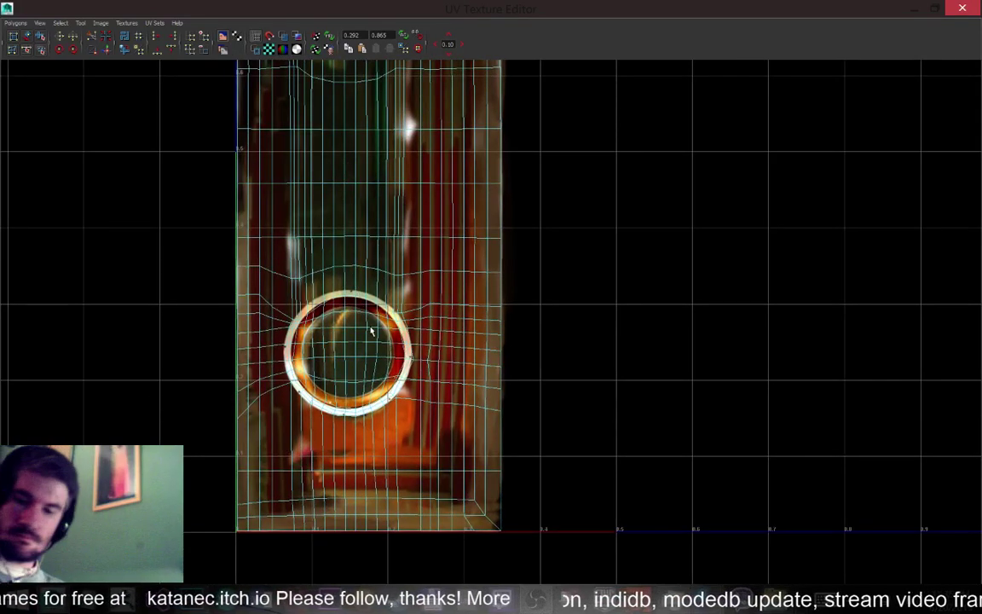
pyautogui.doubleClick(866, 10)
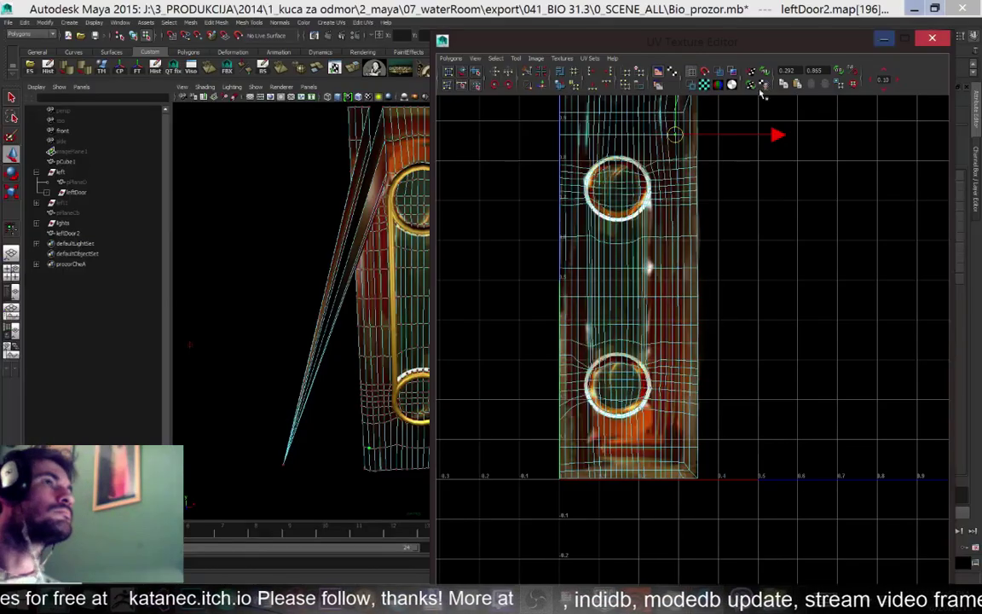
pyautogui.keyDown('alt'); pyautogui.moveTo(306, 345); pyautogui.dragTo(307, 351); pyautogui.keyUp('alt')
pyautogui.scroll(-5, 378, 273)
pyautogui.keyDown('alt'); pyautogui.moveTo(353, 319); pyautogui.dragTo(327, 377); pyautogui.keyUp('alt')
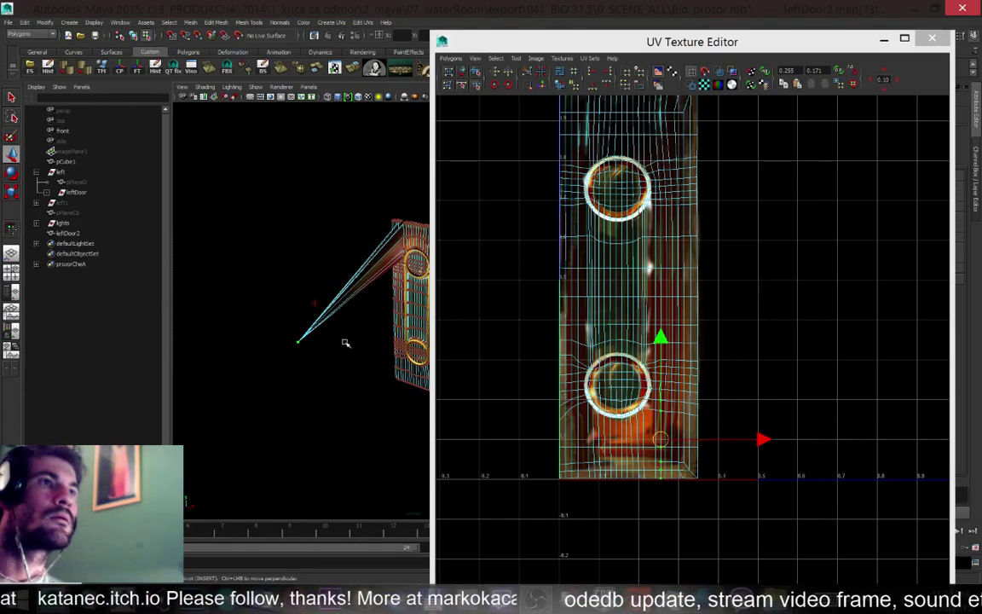
pyautogui.click(884, 39)
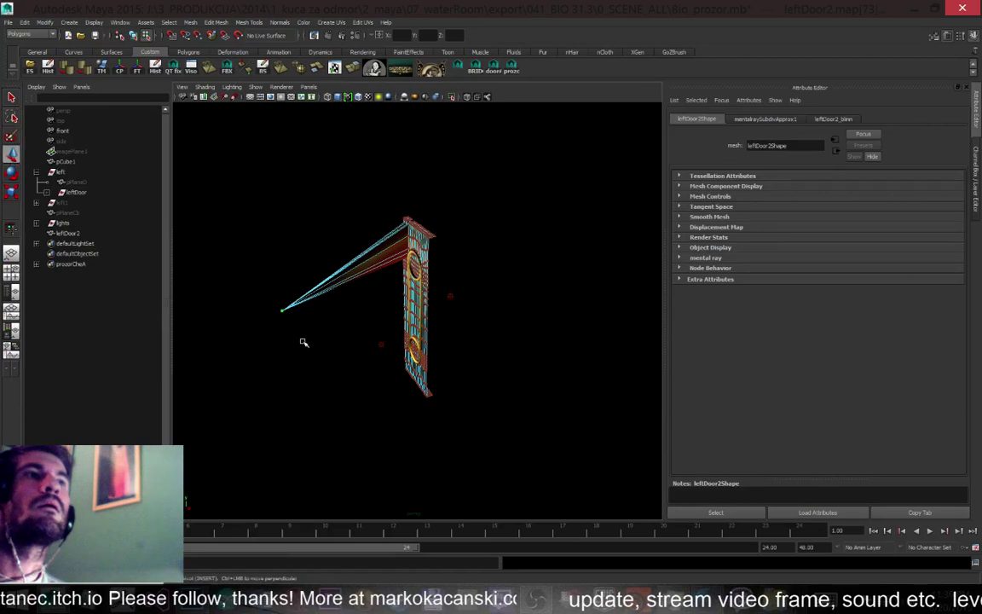
# Show the Channel Box instead of the Attribute Editor and select the mentalraySubdivApprox1 input
pyautogui.click(977, 159)
pyautogui.click(976, 156)
pyautogui.click(975, 161)
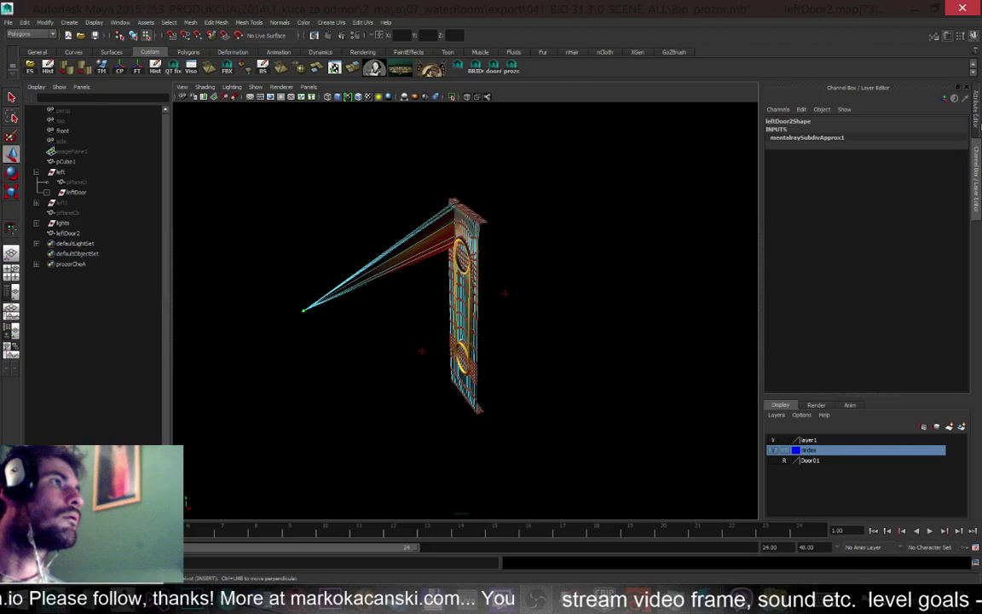
pyautogui.click(977, 120)
pyautogui.click(977, 161)
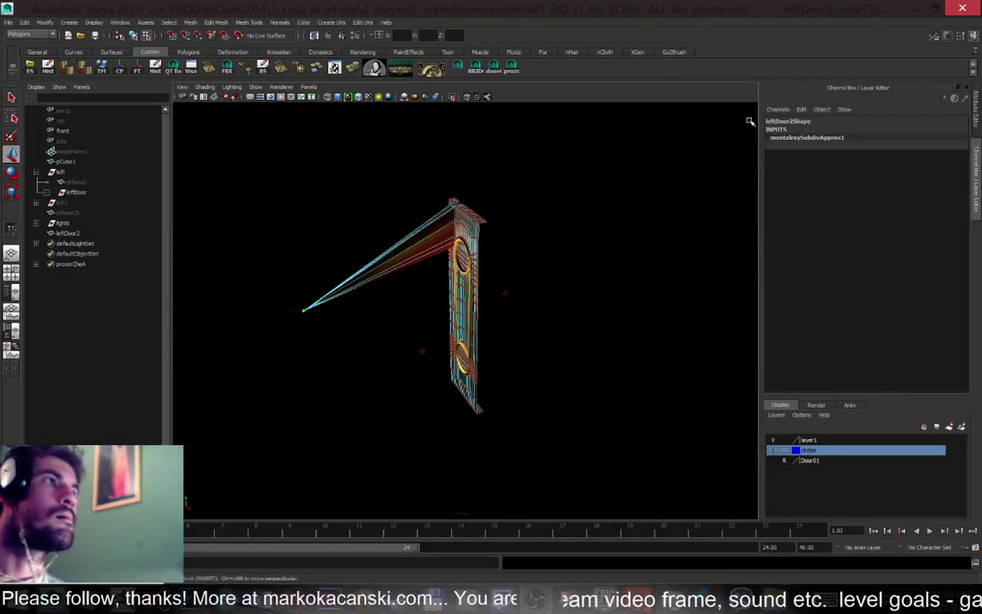
pyautogui.click(794, 137)
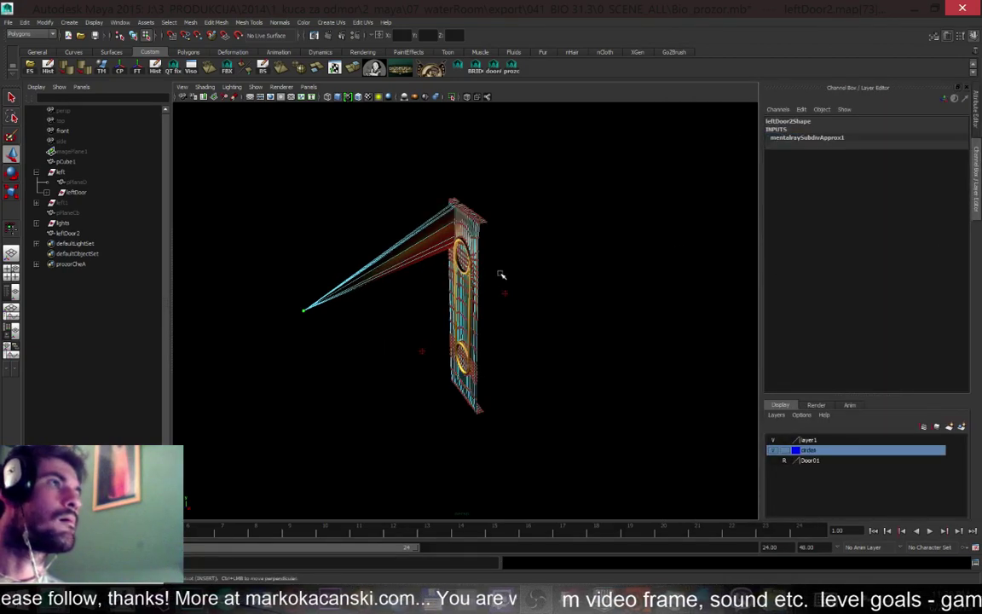
# Return to object mode, pick leftDoor2, switch it to vertex selection and select the vertices at the tip of the spike
pyautogui.rightClick(475, 228)
pyautogui.click(517, 215)
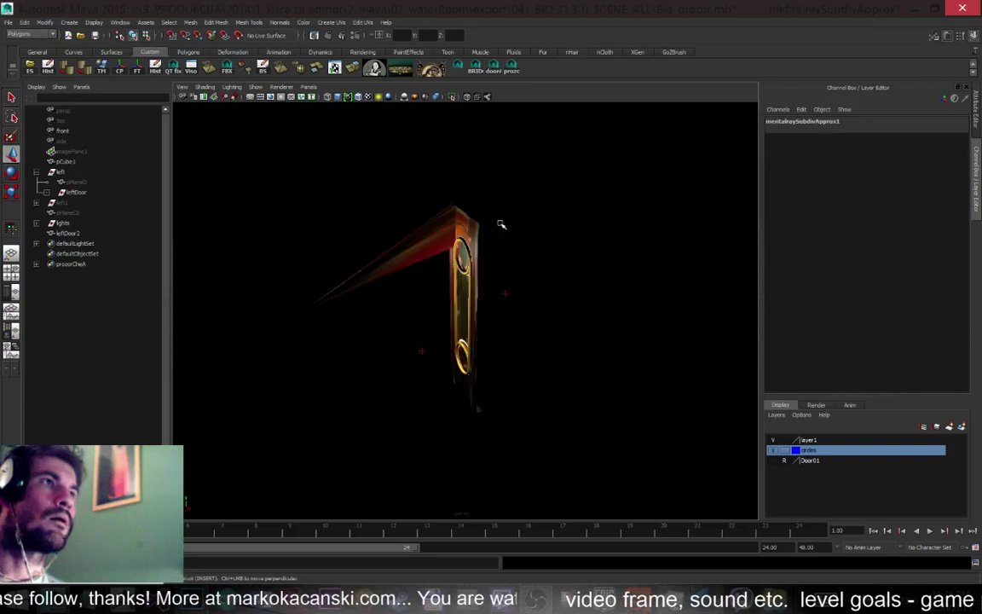
pyautogui.click(358, 290)
pyautogui.rightClick(358, 290)
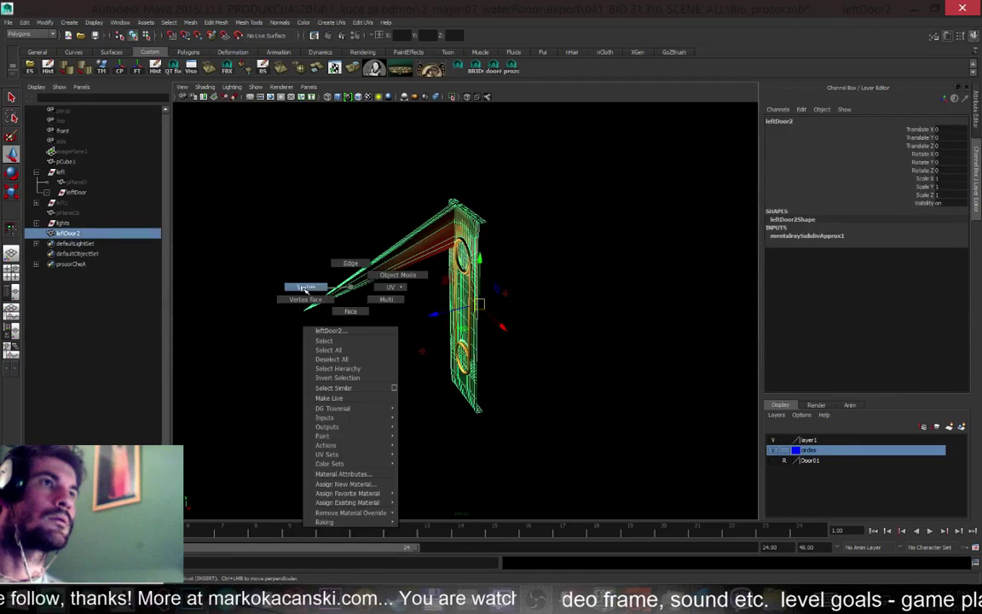
pyautogui.click(264, 286)
pyautogui.moveTo(269, 288); pyautogui.dragTo(333, 350)
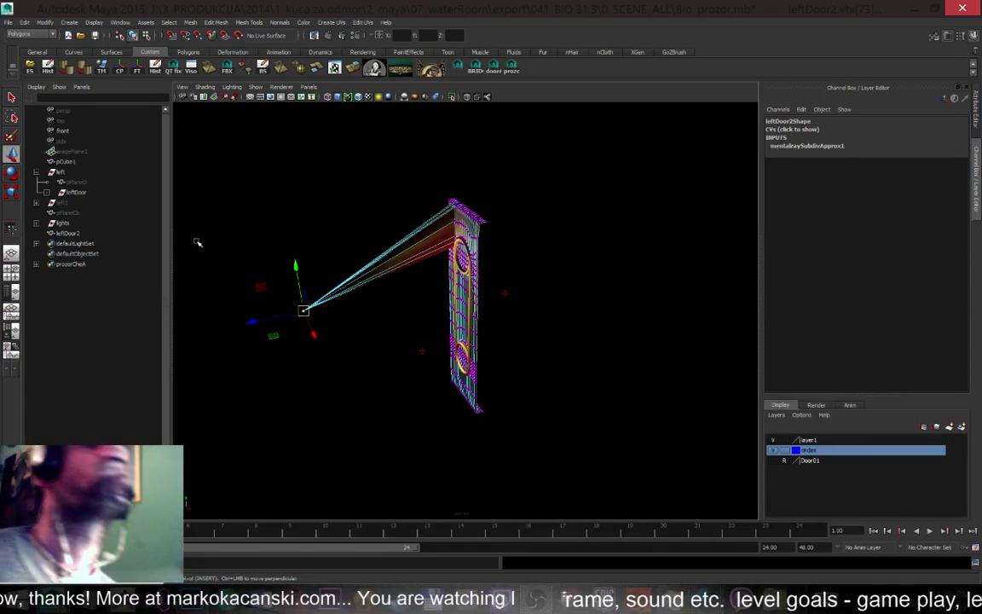
# Bring the spike's vertices back within the door's outline in the front view, above and to the left of the upper ring
pyautogui.moveTo(304, 310); pyautogui.dragTo(454, 209)
pyautogui.press('f')
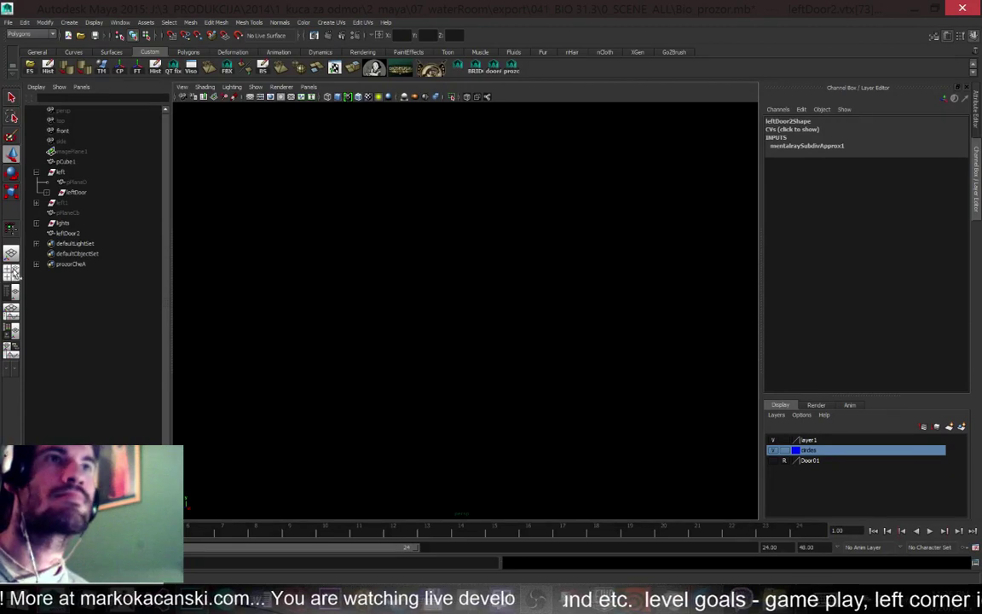
pyautogui.click(11, 253)
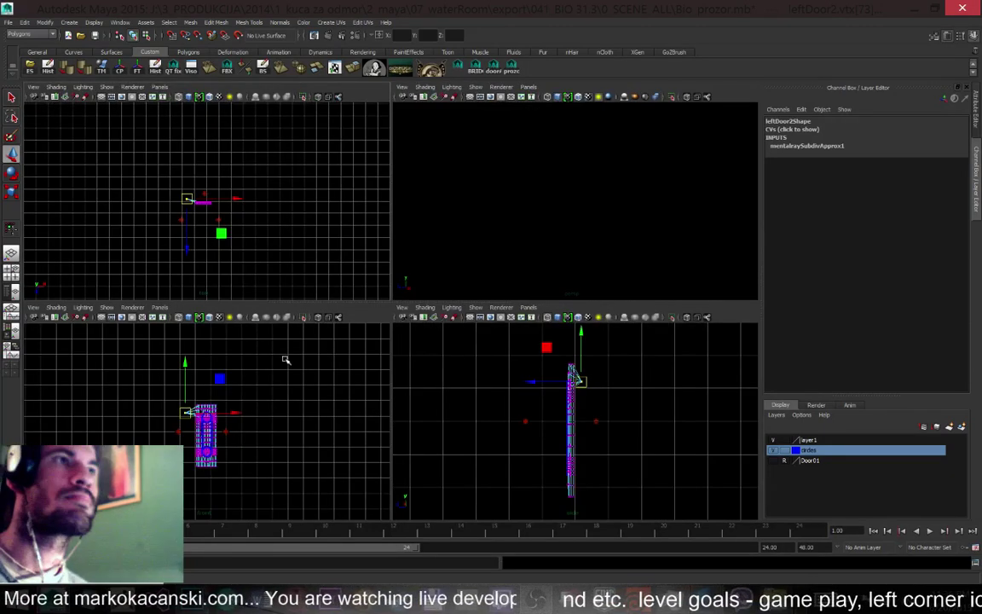
pyautogui.press('space')
pyautogui.scroll(5, 256, 416)
pyautogui.scroll(-5, 306, 329)
pyautogui.scroll(2, 315, 313)
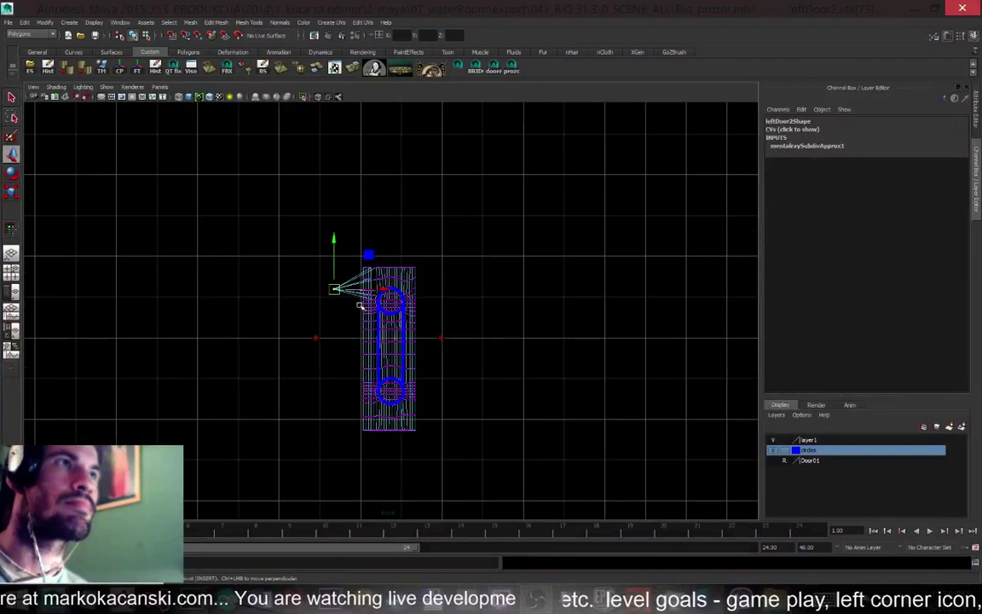
pyautogui.scroll(2, 361, 295)
pyautogui.moveTo(279, 266); pyautogui.dragTo(359, 248)
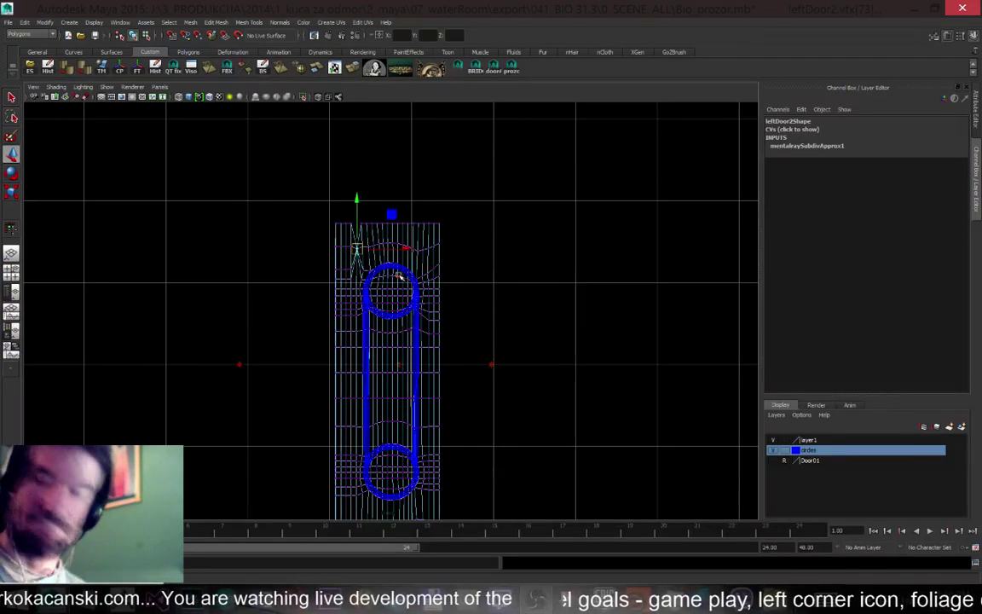
# Move one of the collapsed vertices up into the horizontal row between its two neighbours above the upper ring
pyautogui.press('f')
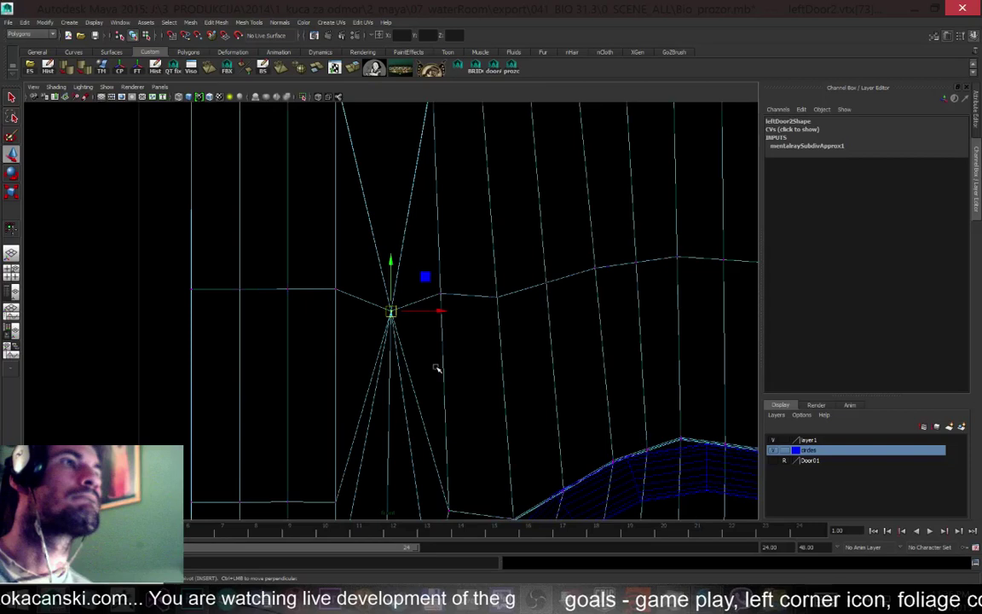
pyautogui.scroll(4, 436, 369)
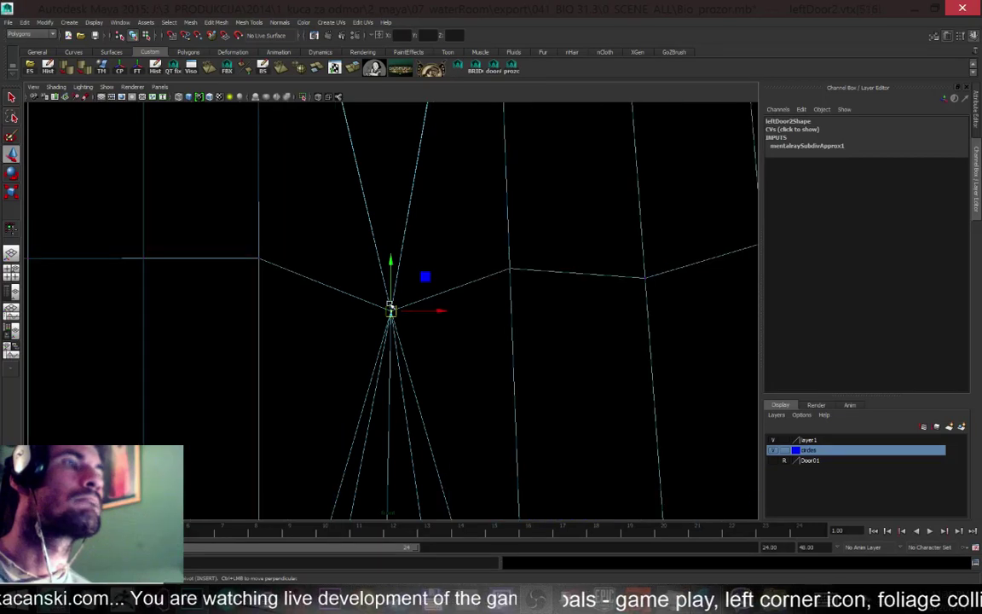
pyautogui.rightClick(390, 309)
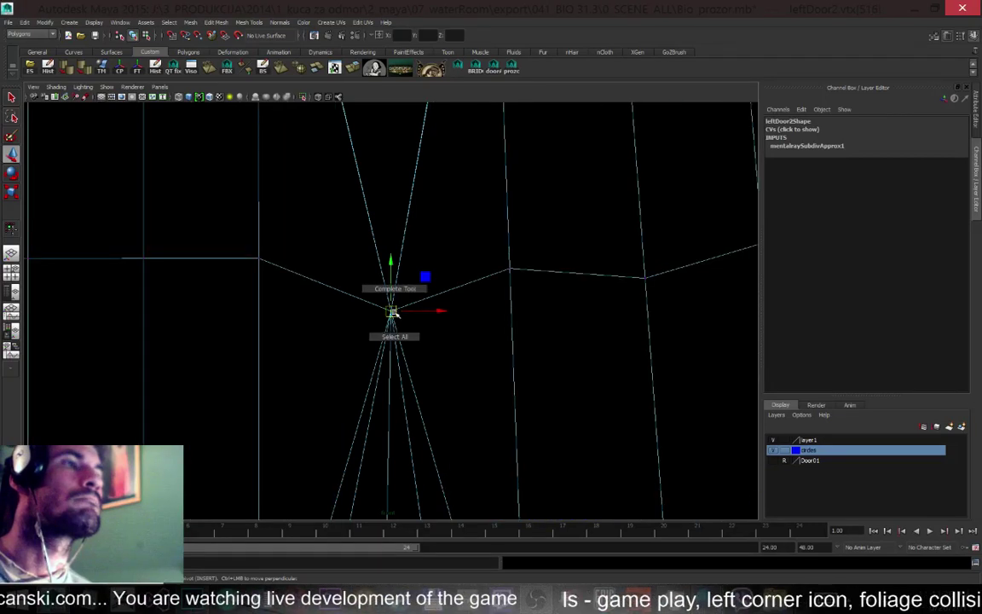
pyautogui.rightClick(510, 271)
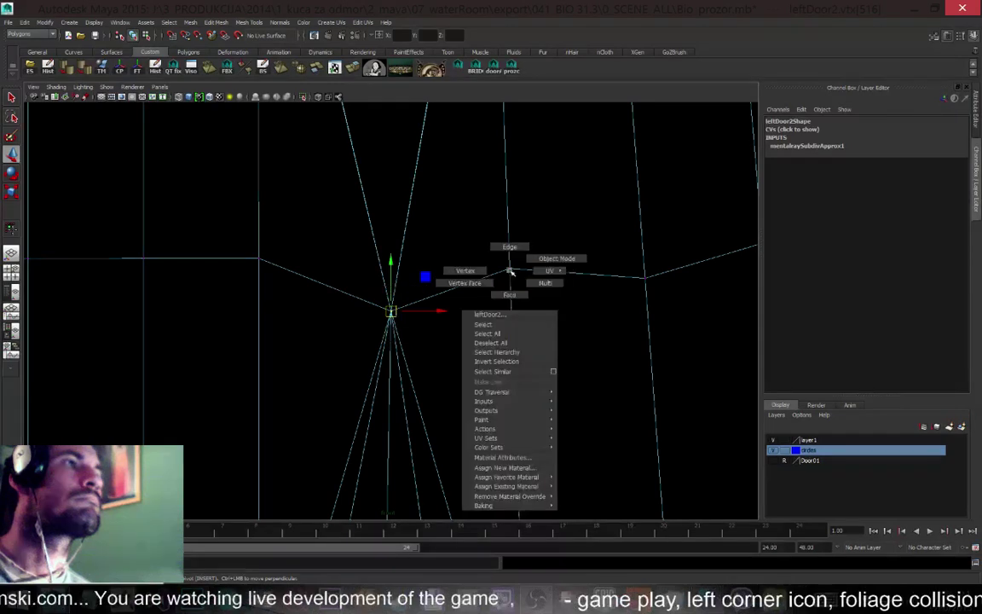
pyautogui.click(509, 269)
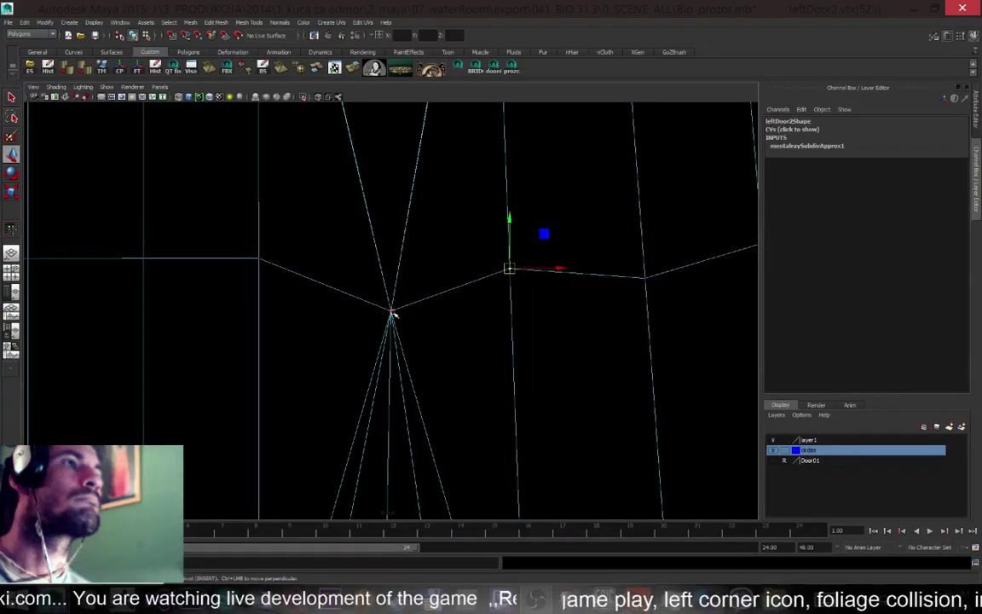
pyautogui.moveTo(390, 314); pyautogui.dragTo(369, 215, button='middle')
# Move another collapsed vertex straight down to the next horizontal row, beside the top of the upper ring
pyautogui.click(401, 318)
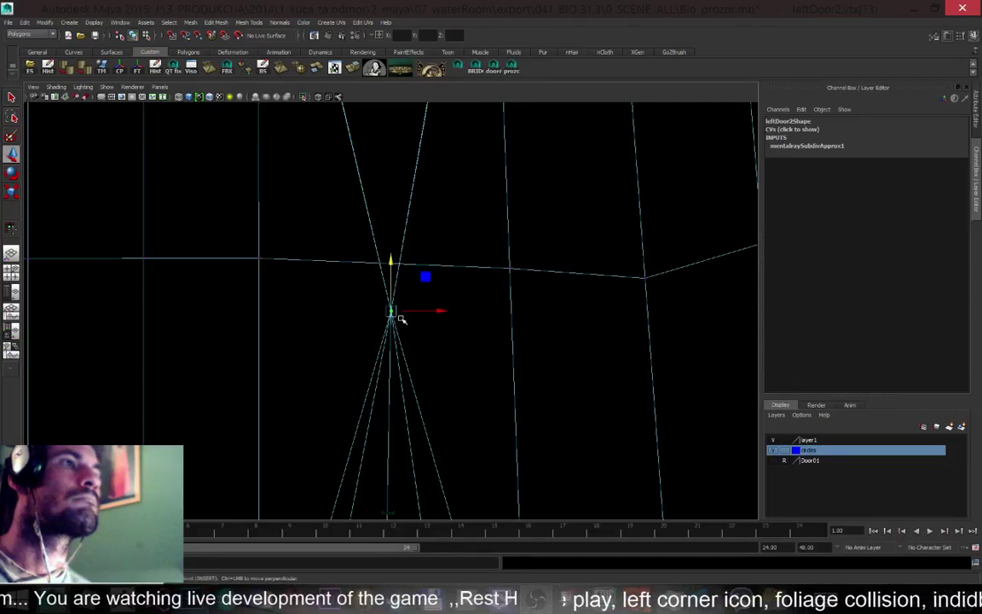
pyautogui.scroll(-5, 399, 318)
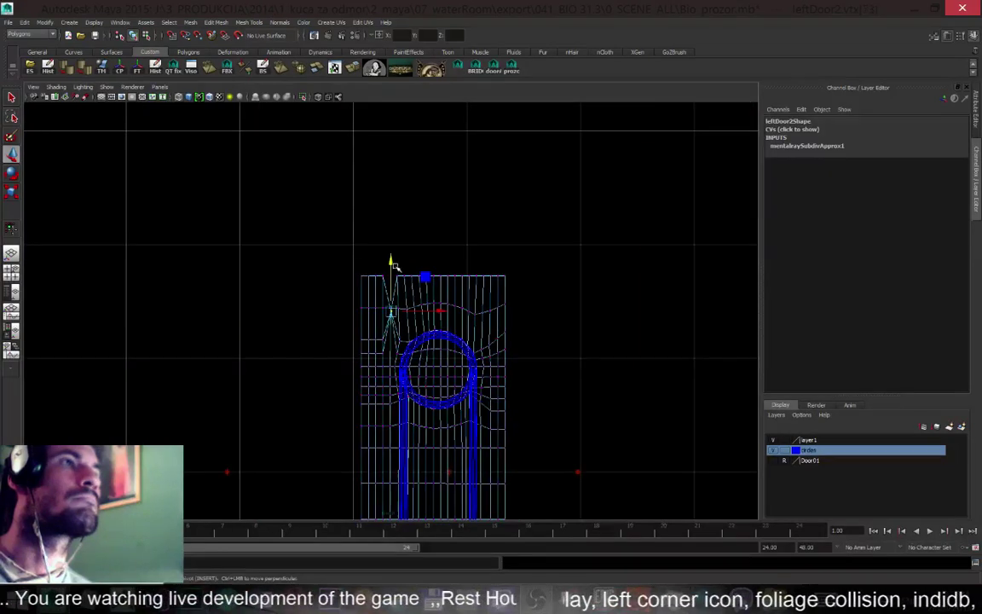
pyautogui.moveTo(395, 267); pyautogui.dragTo(409, 325, button='middle')
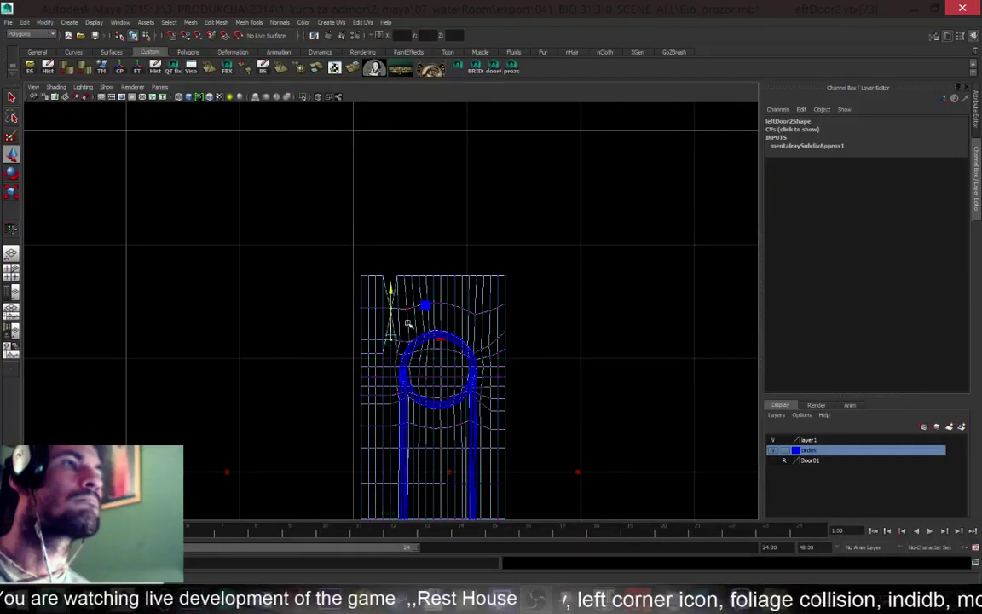
# Move a further collapsed vertex straight up and line it up with the door's top edge
pyautogui.scroll(5, 409, 325)
pyautogui.scroll(-10, 410, 334)
pyautogui.moveTo(392, 268)
pyautogui.mouseDown()
pyautogui.moveTo(389, 237)
pyautogui.moveTo(387, 253)
pyautogui.mouseUp()
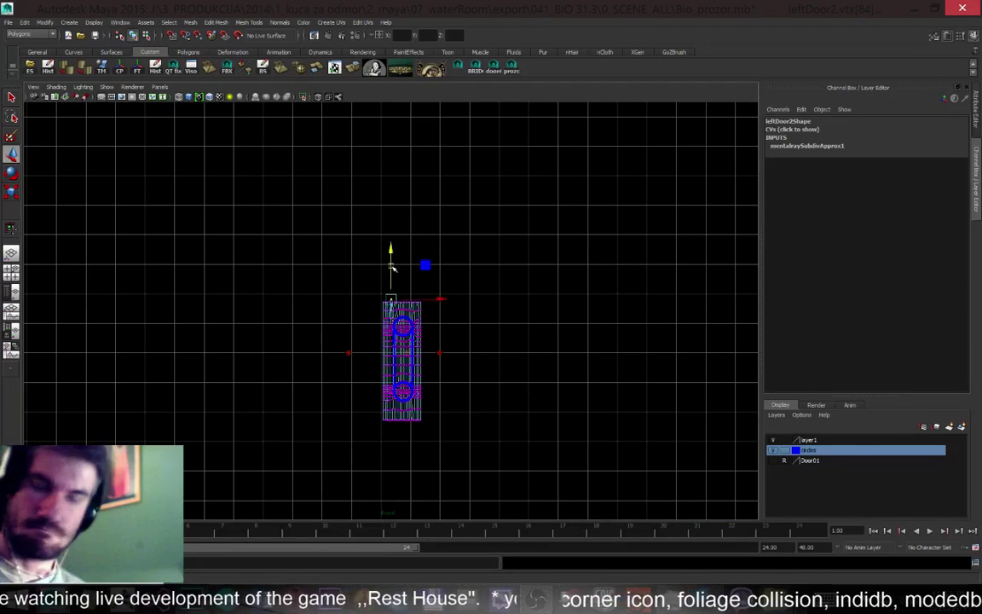
pyautogui.scroll(8, 394, 271)
pyautogui.moveTo(389, 271); pyautogui.dragTo(376, 378, button='middle')
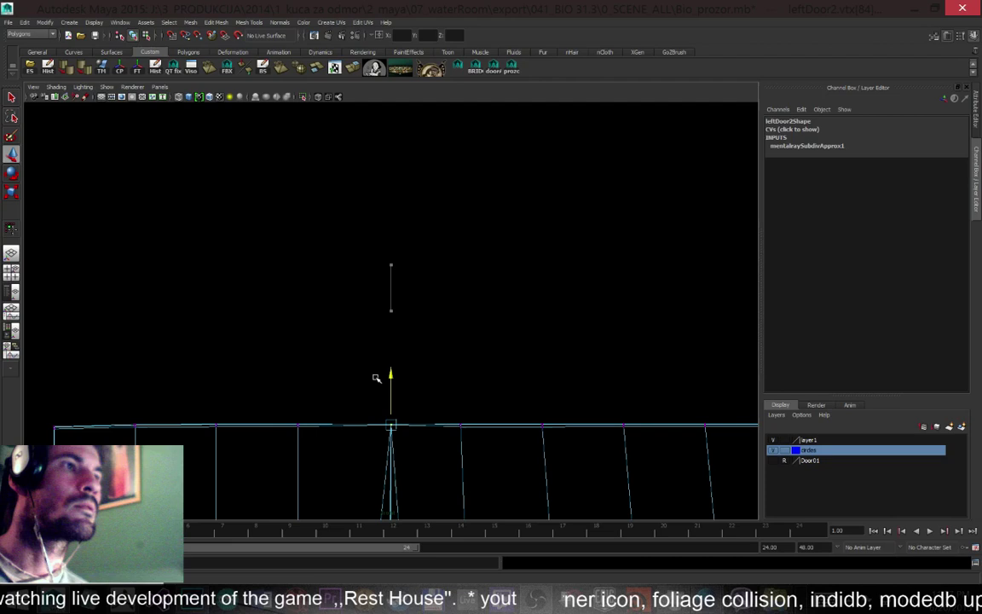
# Return to the perspective view with the outliner, find the door and put leftDoor2 into vertex selection
pyautogui.press('space')
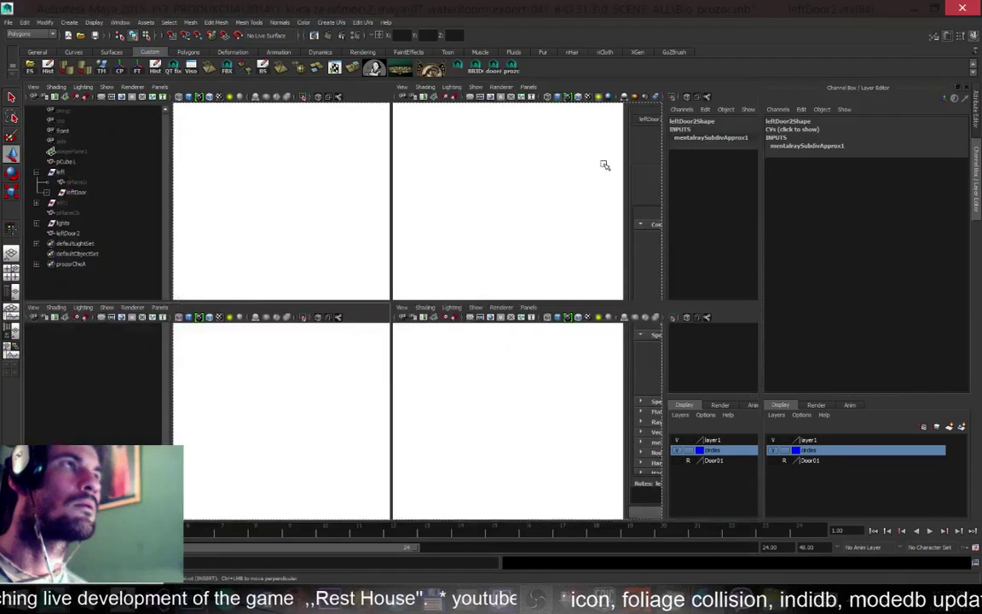
pyautogui.press('space')
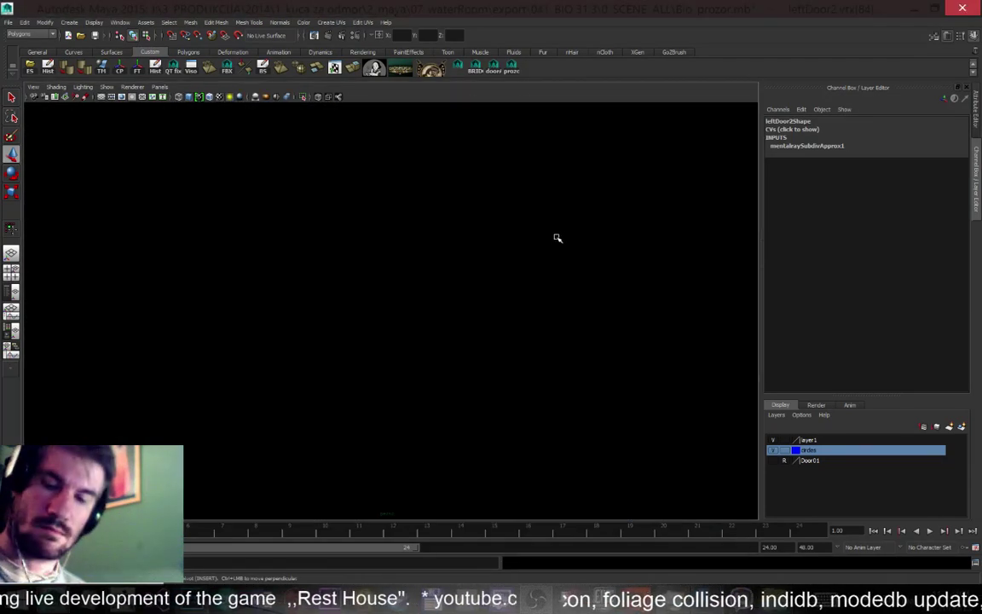
pyautogui.click(12, 291)
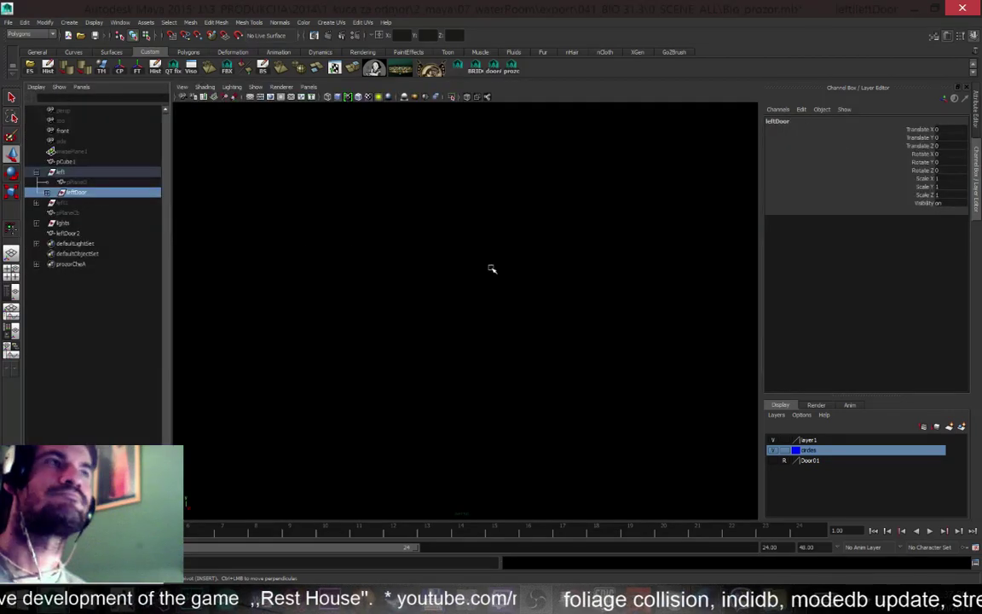
pyautogui.keyDown('alt'); pyautogui.moveTo(491, 269); pyautogui.dragTo(316, 248); pyautogui.keyUp('alt')
pyautogui.click(447, 181)
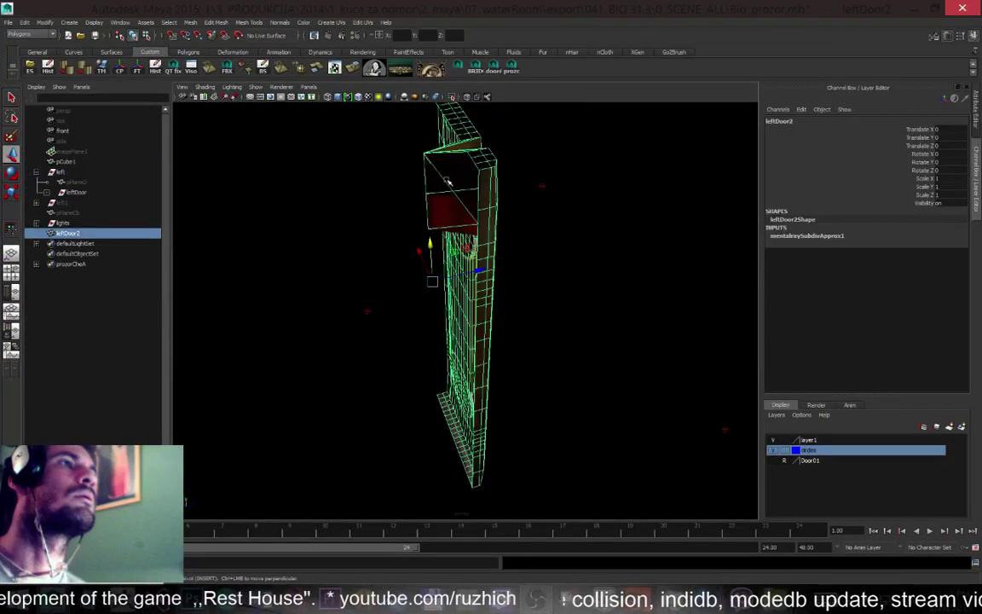
pyautogui.press('F9')
pyautogui.keyDown('alt'); pyautogui.moveTo(446, 180); pyautogui.dragTo(429, 252); pyautogui.keyUp('alt')
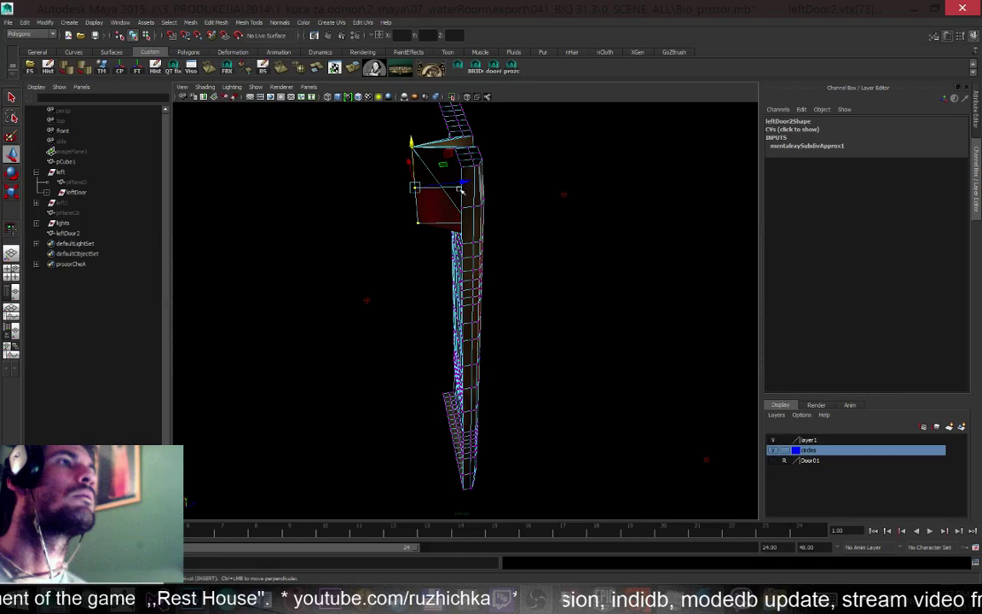
# Undo the last changes, reselect the vertices protruding from the door's upper part and move them in depth toward the surface
pyautogui.hotkey('ctrl', 'z')
pyautogui.hotkey('ctrl', 'z')
pyautogui.hotkey('ctrl', 'z')
pyautogui.moveTo(389, 131); pyautogui.dragTo(435, 236)
pyautogui.moveTo(441, 176); pyautogui.dragTo(405, 177, button='right')
pyautogui.moveTo(377, 134); pyautogui.dragTo(428, 260)
pyautogui.moveTo(465, 181); pyautogui.dragTo(372, 166)
pyautogui.keyDown('alt'); pyautogui.moveTo(368, 158); pyautogui.dragTo(426, 216, button='right'); pyautogui.keyUp('alt')
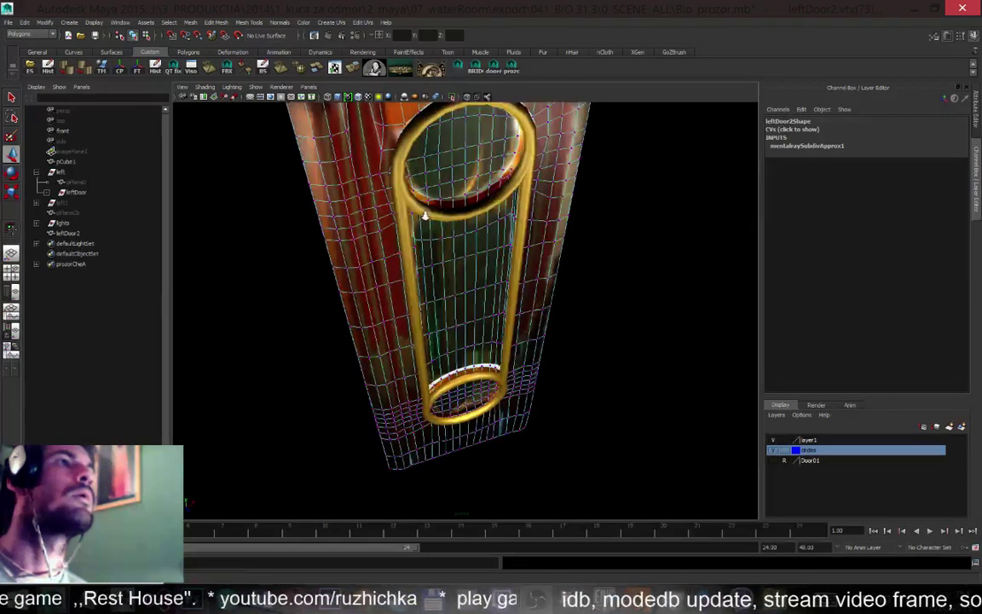
# Move the out-of-line vertex beside the top of leftDoor2's upper ring in depth toward the door's front surface
pyautogui.keyDown('alt'); pyautogui.moveTo(425, 216); pyautogui.dragTo(287, 260); pyautogui.keyUp('alt')
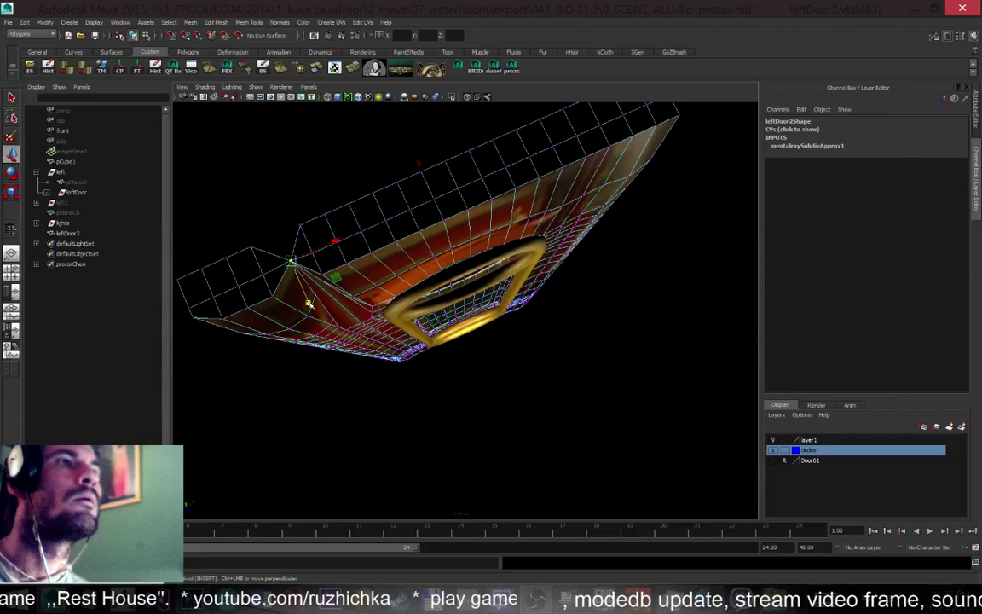
pyautogui.moveTo(314, 303); pyautogui.dragTo(315, 307)
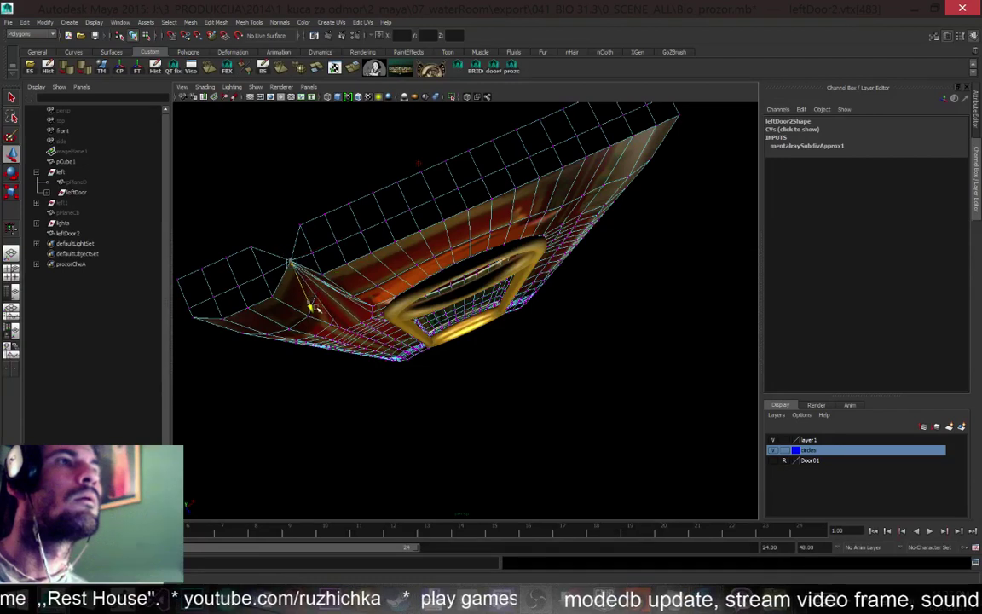
pyautogui.press('[')
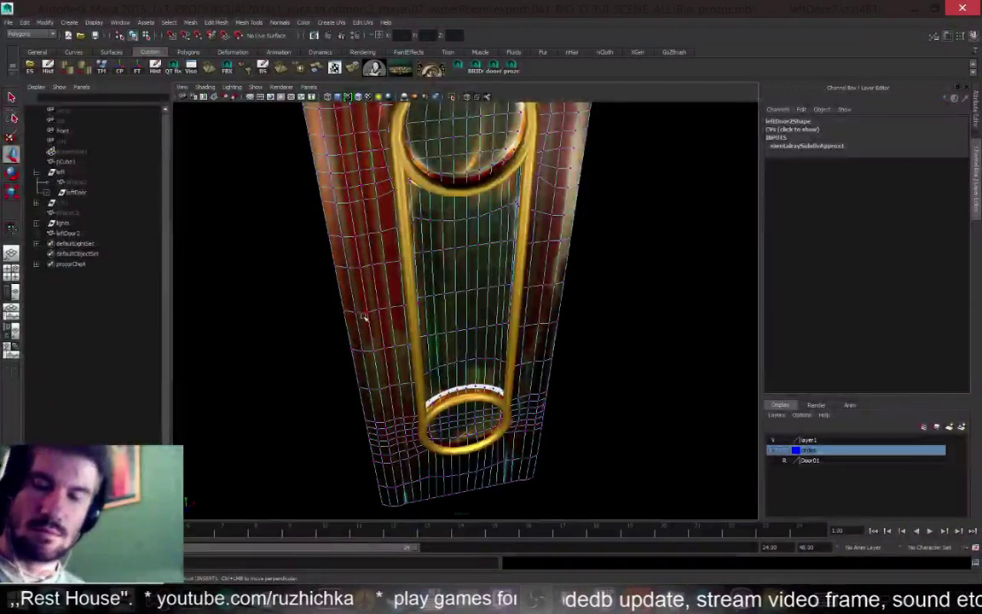
pyautogui.press('[')
pyautogui.keyDown('alt'); pyautogui.moveTo(407, 213); pyautogui.dragTo(400, 114); pyautogui.keyUp('alt')
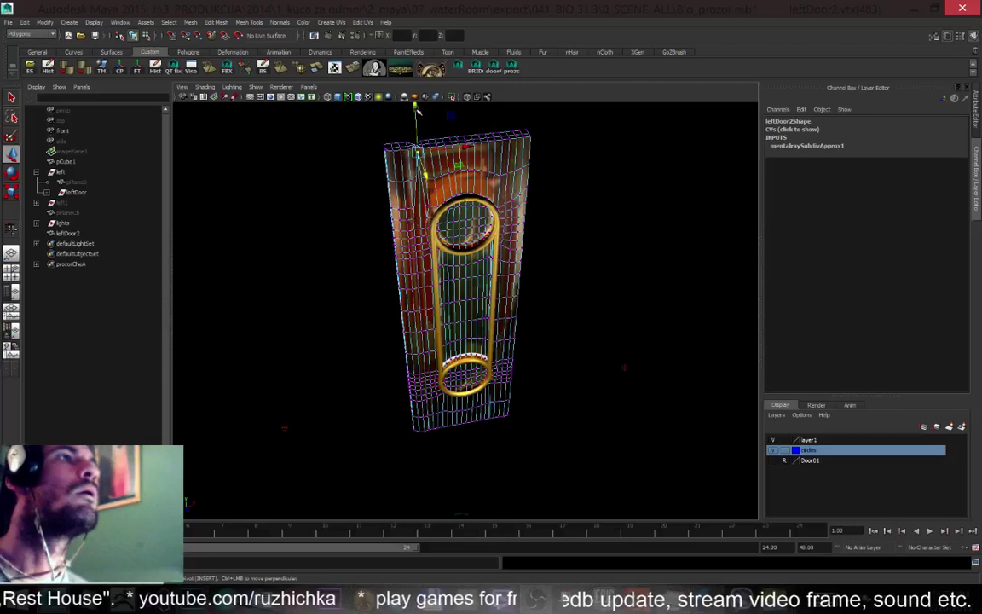
pyautogui.moveTo(428, 159); pyautogui.dragTo(427, 180)
pyautogui.scroll(4, 421, 185)
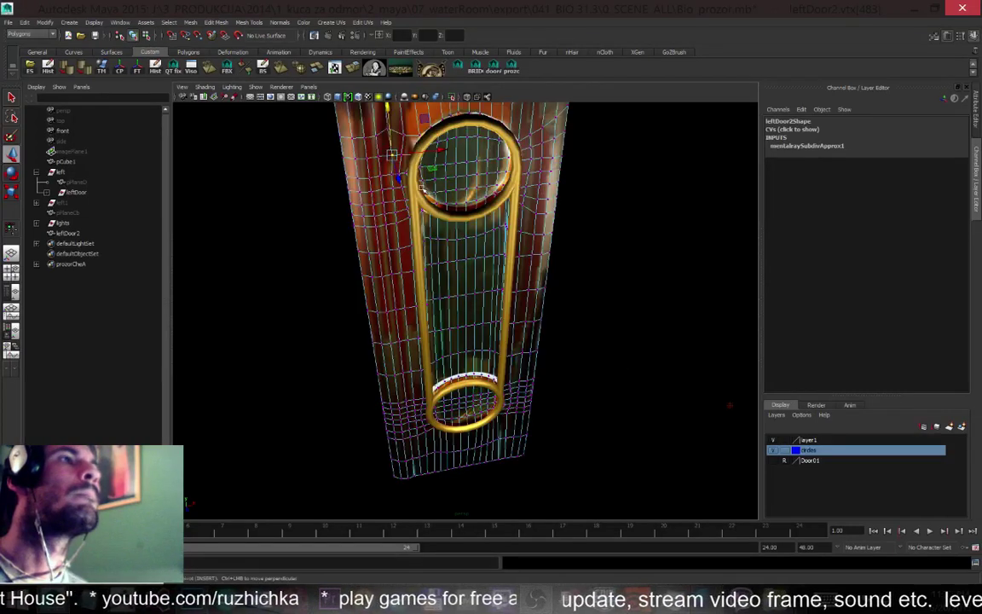
# Select the next displaced vertices in the column above the upper ring and move them in depth onto the door's front surface
pyautogui.keyDown('alt'); pyautogui.moveTo(419, 187); pyautogui.dragTo(379, 259); pyautogui.keyUp('alt')
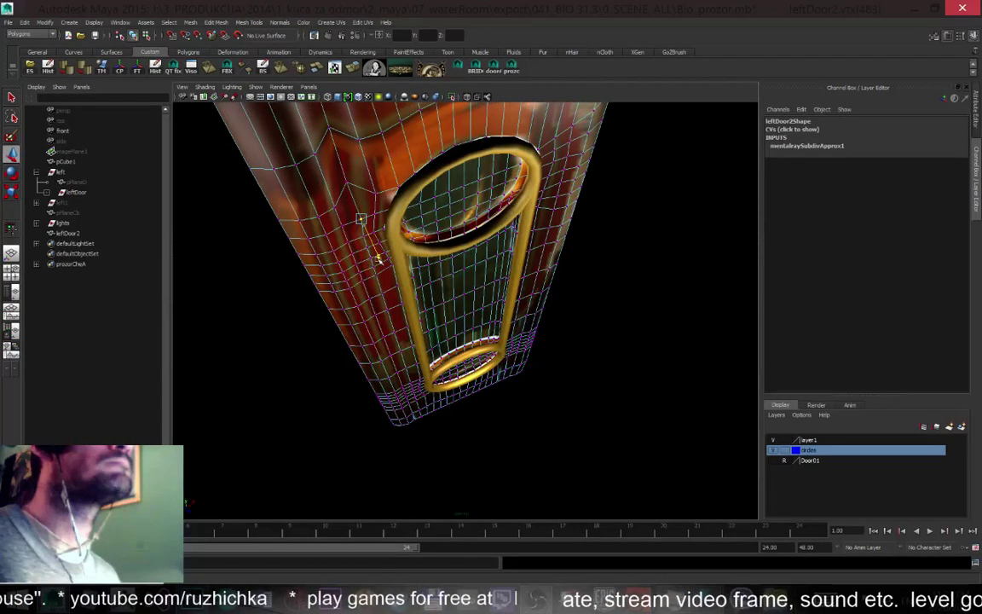
pyautogui.click(384, 228)
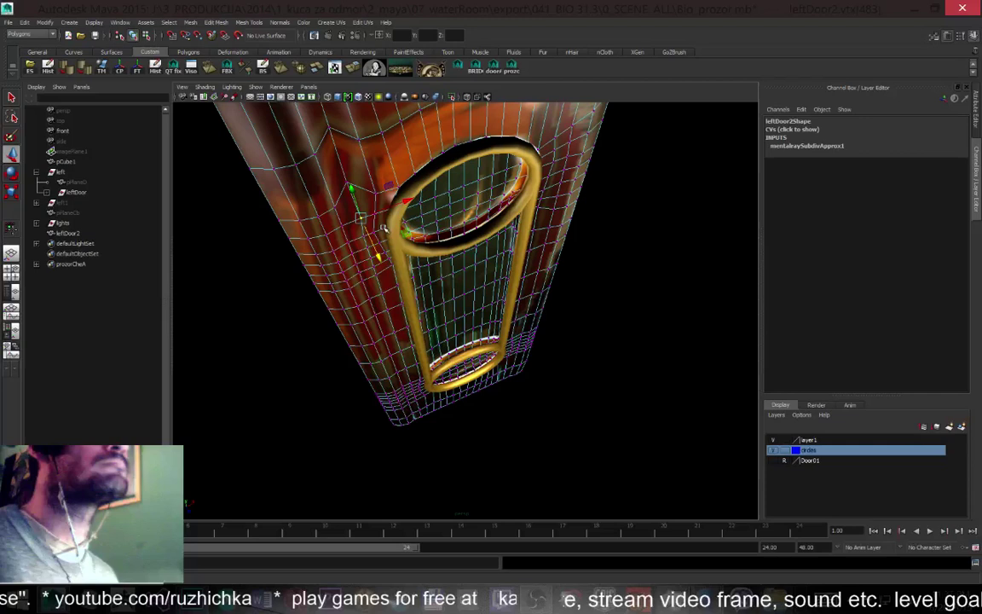
pyautogui.click(348, 182)
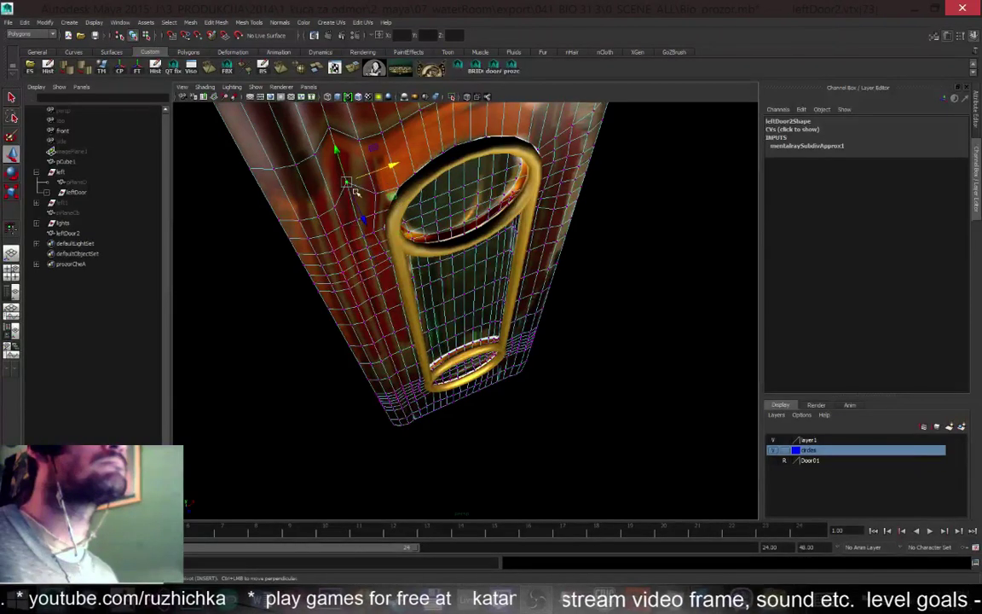
pyautogui.moveTo(364, 221); pyautogui.dragTo(369, 233)
pyautogui.click(352, 147)
pyautogui.click(335, 133)
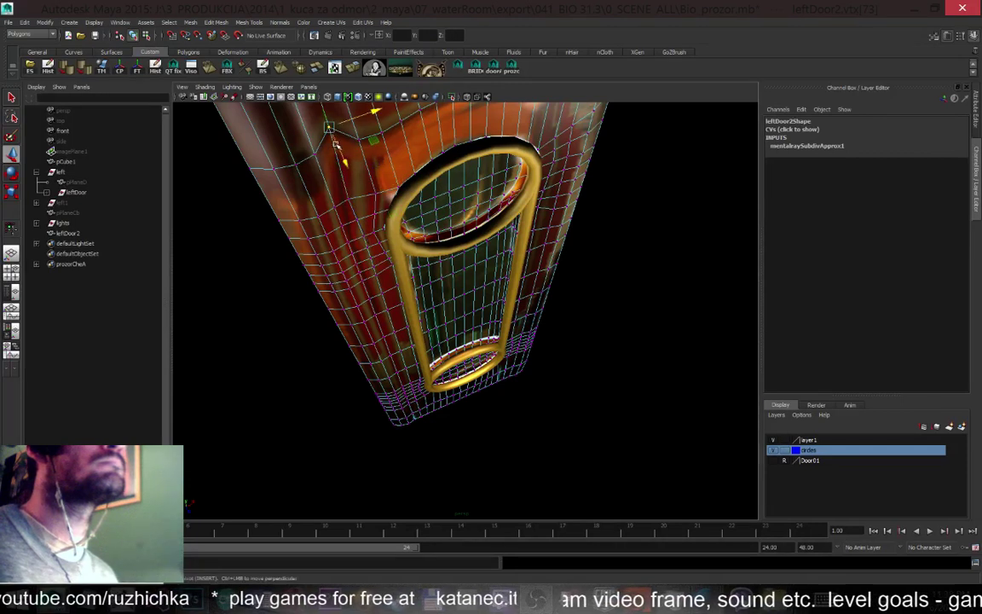
pyautogui.keyDown('alt'); pyautogui.moveTo(335, 141); pyautogui.dragTo(260, 170); pyautogui.keyUp('alt')
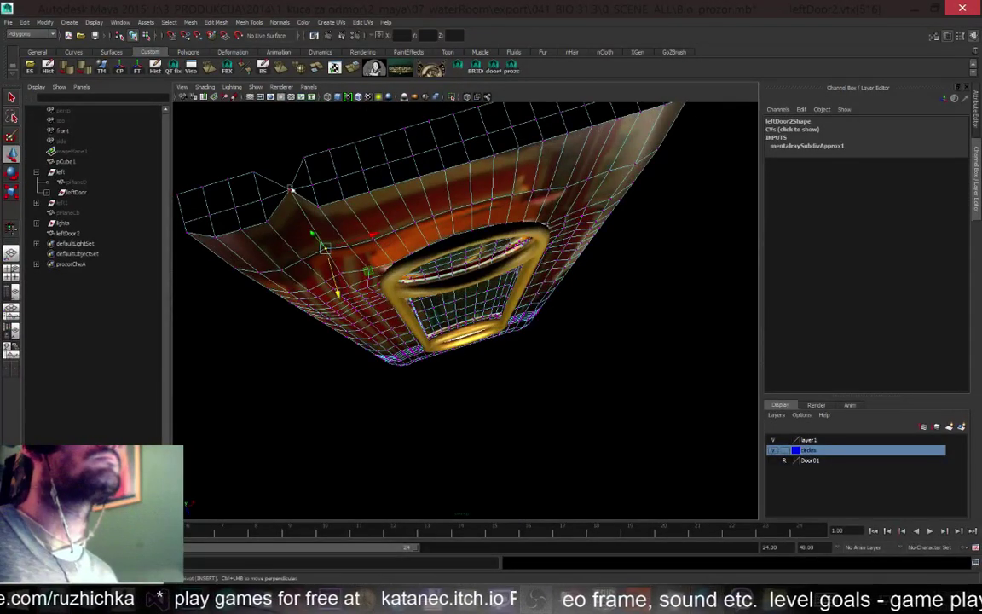
# Move the sunken vertex on the door's top face up to line up with its neighbouring row
pyautogui.click(287, 183)
pyautogui.moveTo(300, 223); pyautogui.dragTo(303, 243)
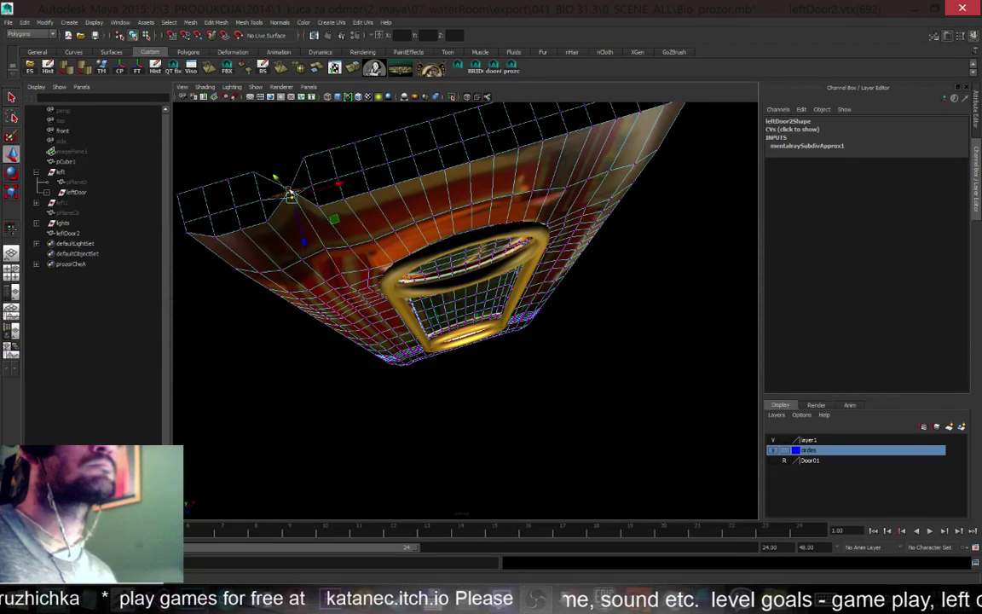
pyautogui.moveTo(264, 151)
pyautogui.mouseDown()
pyautogui.moveTo(290, 171)
pyautogui.moveTo(294, 193)
pyautogui.moveTo(264, 152)
pyautogui.mouseUp()
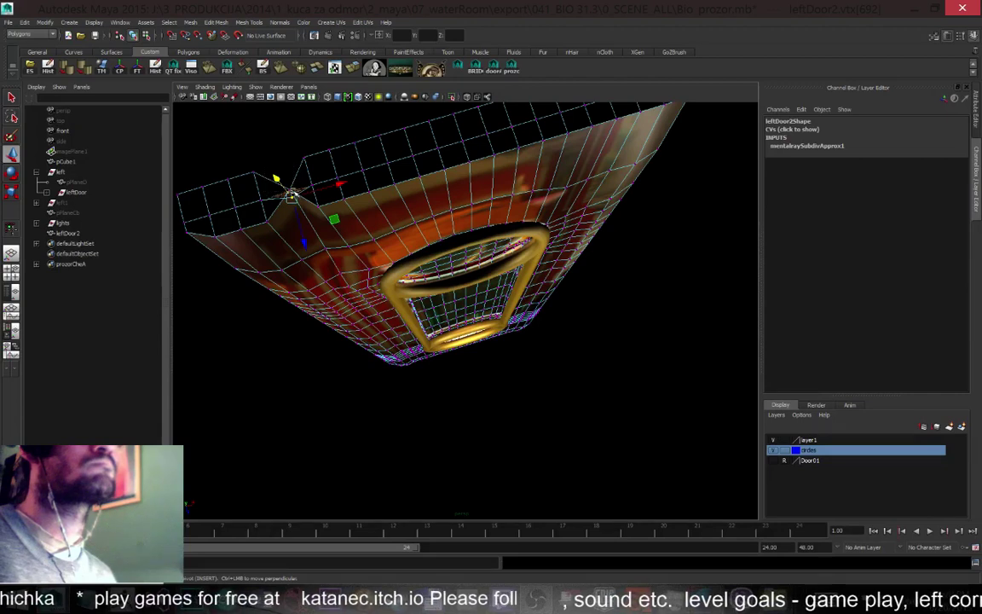
pyautogui.moveTo(293, 194); pyautogui.dragTo(284, 169)
pyautogui.click(294, 168)
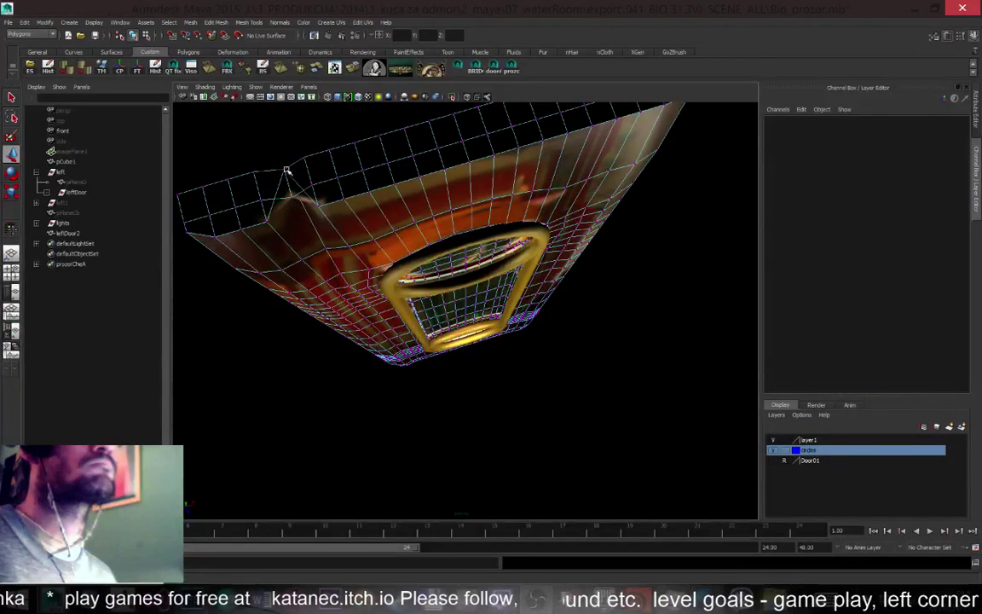
# Select the remaining uneven vertices along the door's top edge and move them in depth to align with the front face
pyautogui.click(286, 170)
pyautogui.moveTo(296, 213); pyautogui.dragTo(317, 246)
pyautogui.click(304, 157)
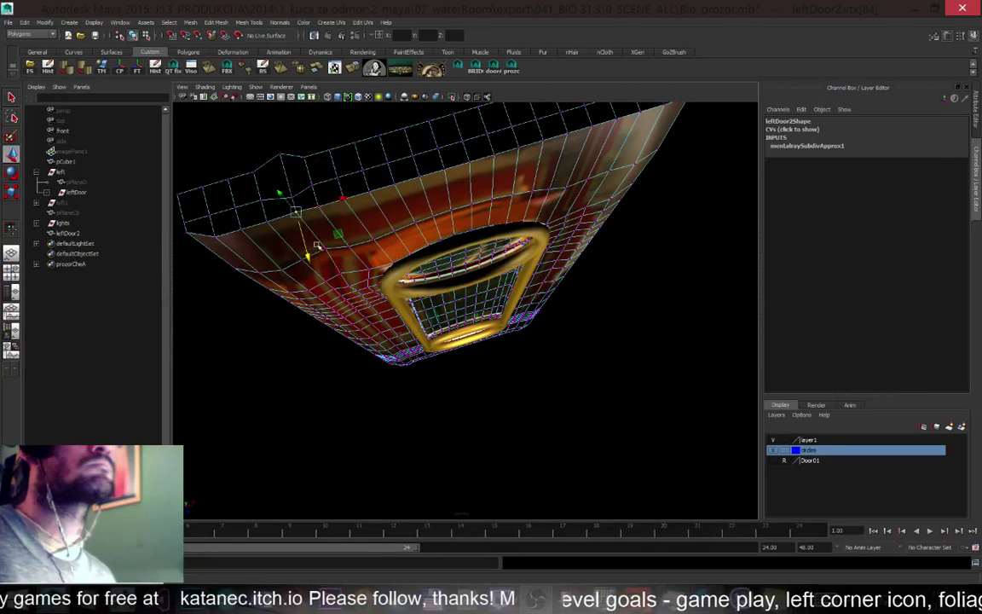
pyautogui.moveTo(266, 144); pyautogui.dragTo(368, 216)
# Return leftDoor2 to vertex selection, select the vertex beside the upper ring and examine the surrounding grid in the front view
pyautogui.keyDown('alt'); pyautogui.moveTo(300, 179); pyautogui.dragTo(303, 177); pyautogui.keyUp('alt')
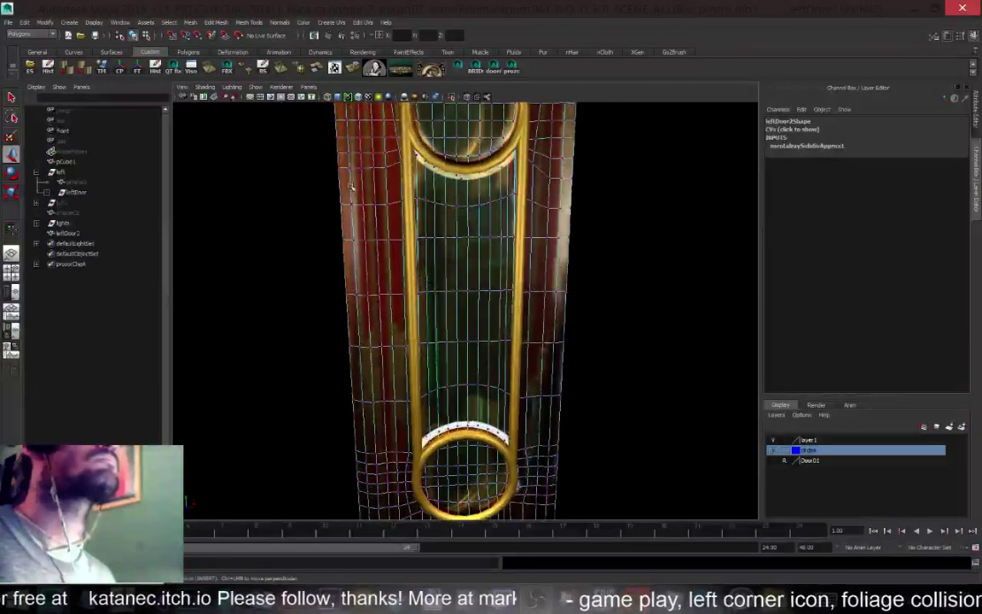
pyautogui.scroll(-5, 366, 167)
pyautogui.scroll(4, 384, 161)
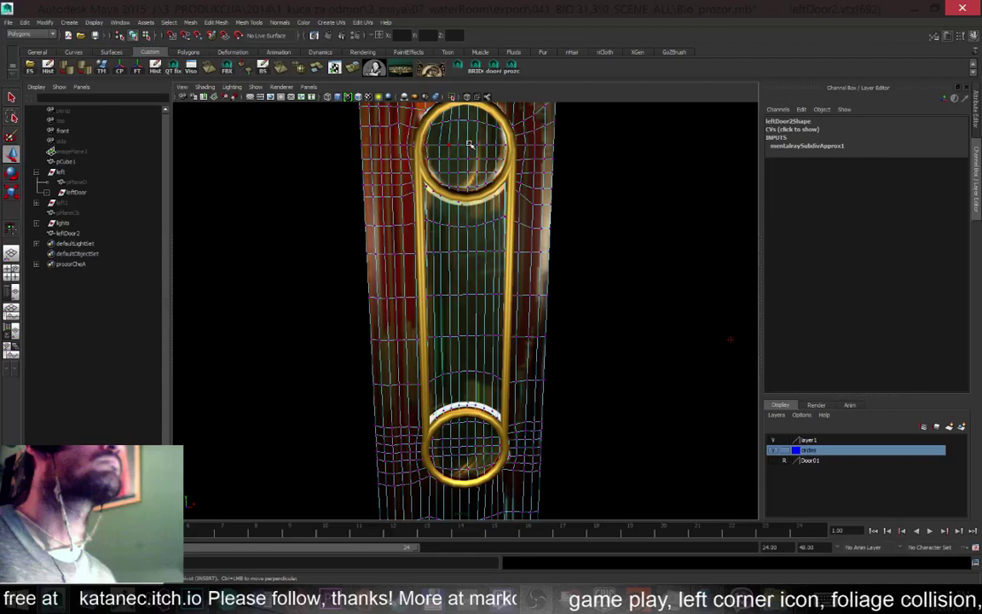
pyautogui.click(468, 145)
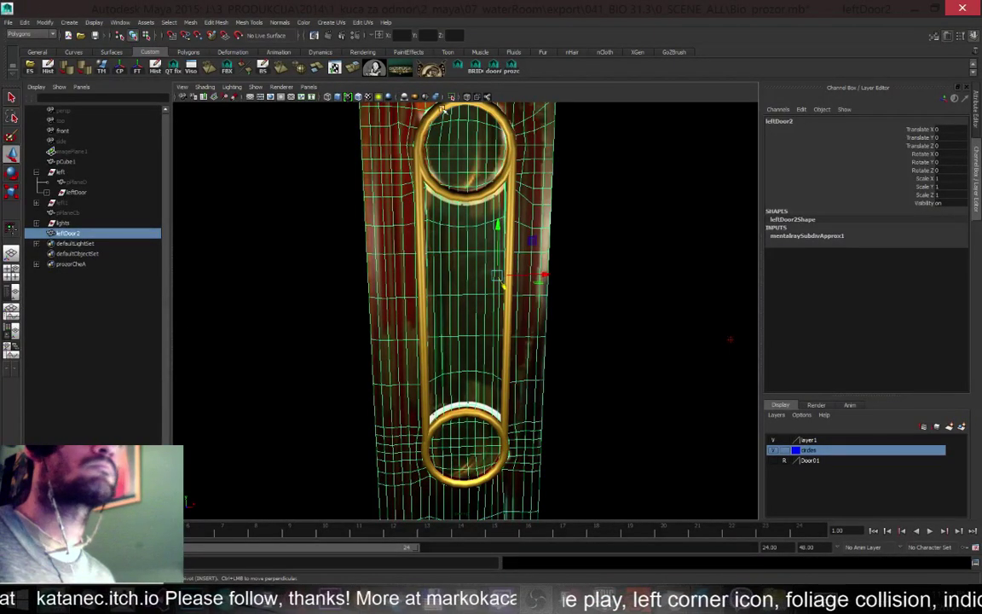
pyautogui.moveTo(441, 108); pyautogui.dragTo(395, 124, button='right')
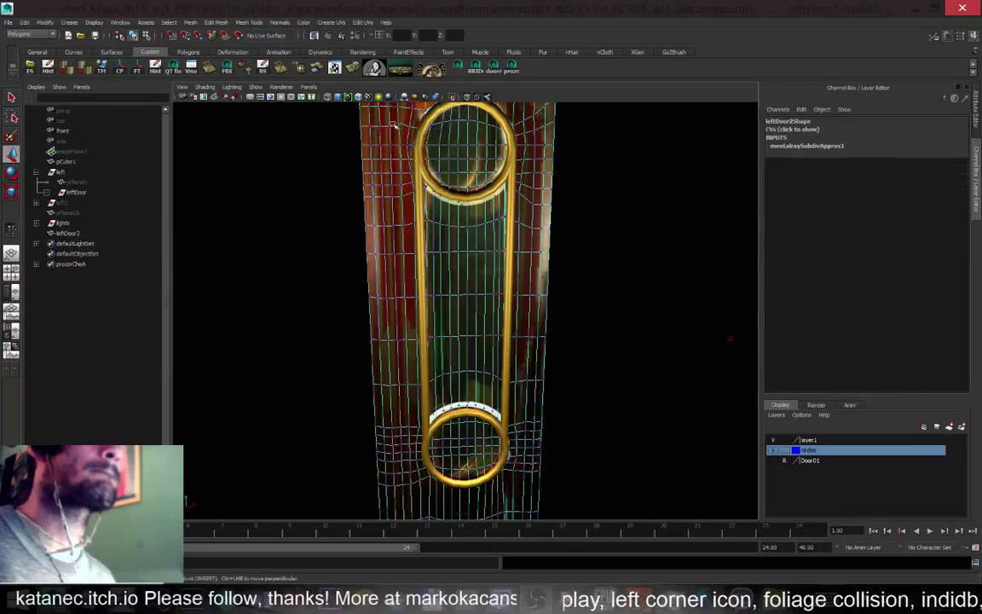
pyautogui.click(398, 123)
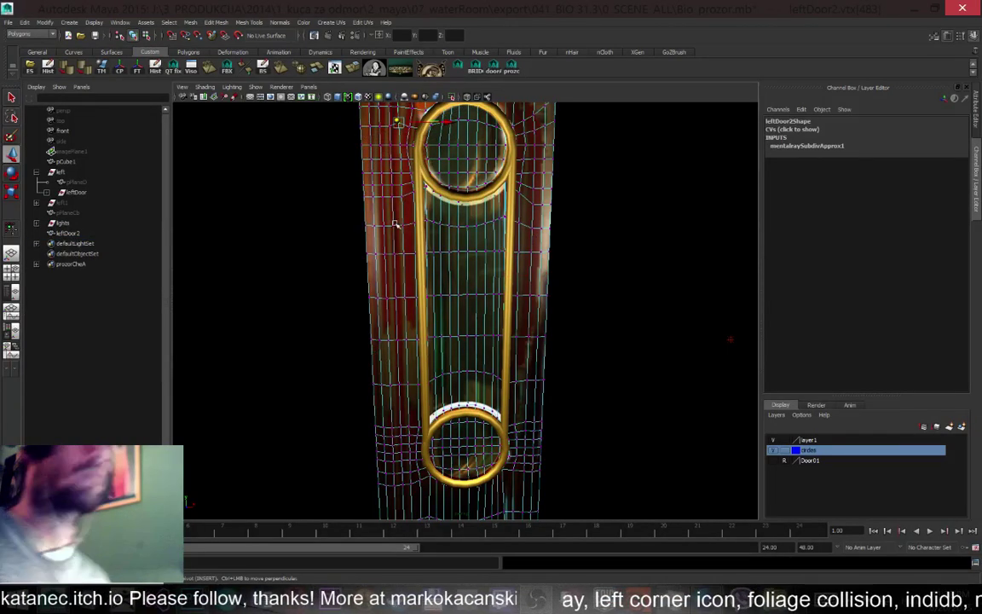
pyautogui.press('space')
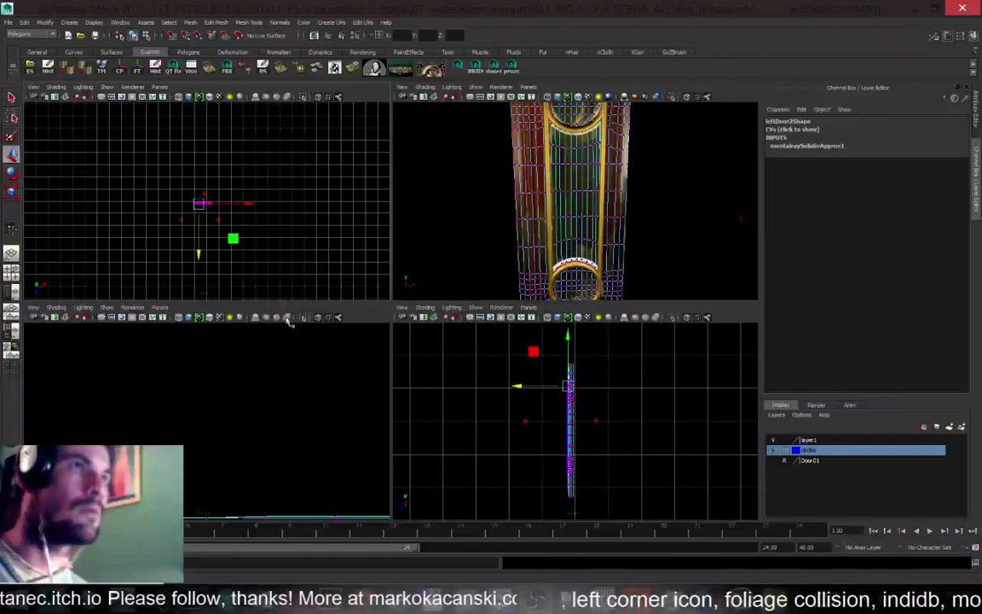
pyautogui.press('f')
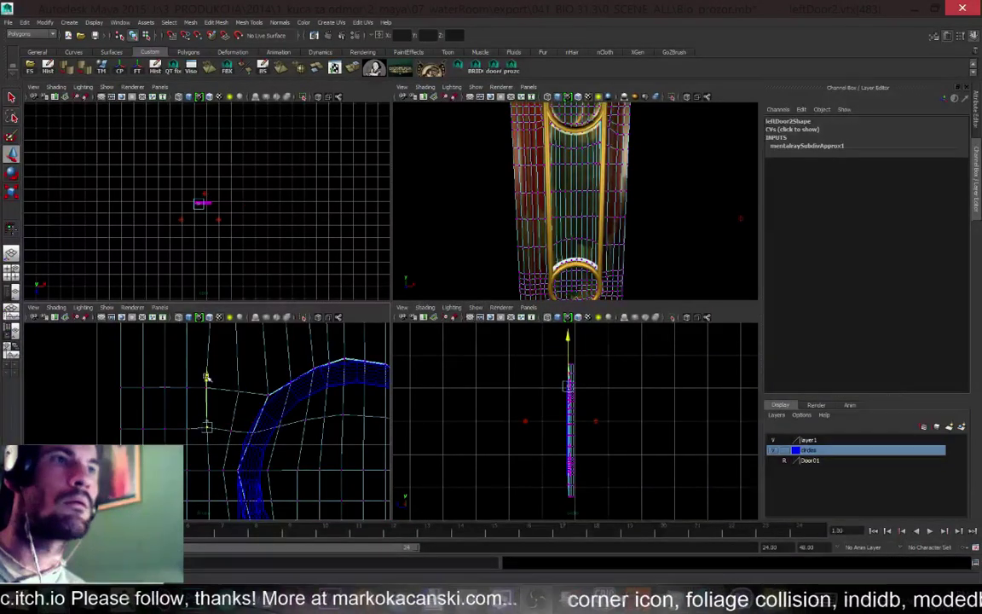
pyautogui.press('space')
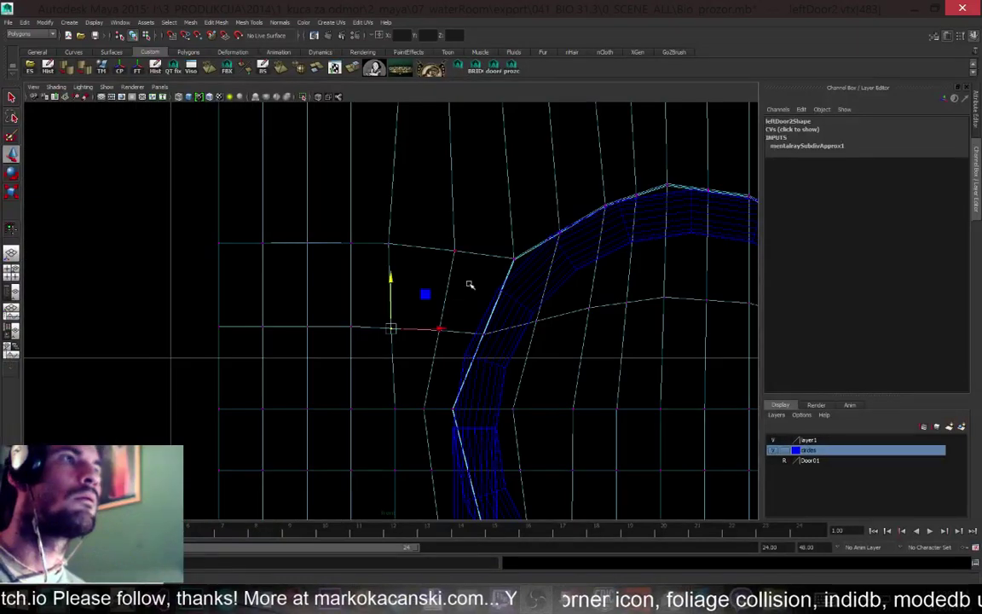
pyautogui.scroll(-10, 468, 284)
pyautogui.scroll(5, 473, 292)
pyautogui.scroll(2, 509, 311)
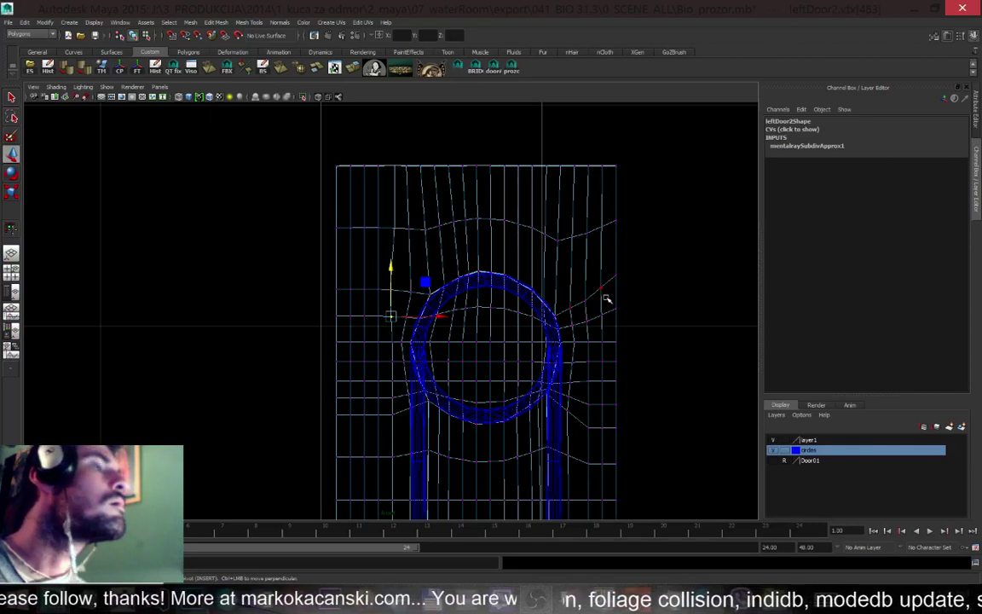
# Close the UV Texture Editor and minimize the Hypershade window to clear the modelling view
pyautogui.click(915, 8)
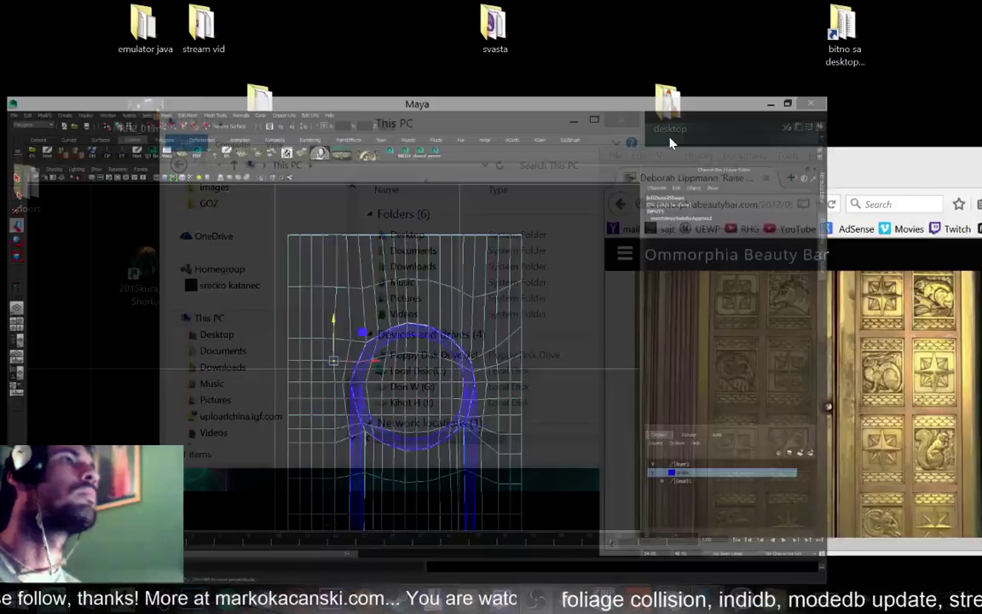
pyautogui.press('super+d')
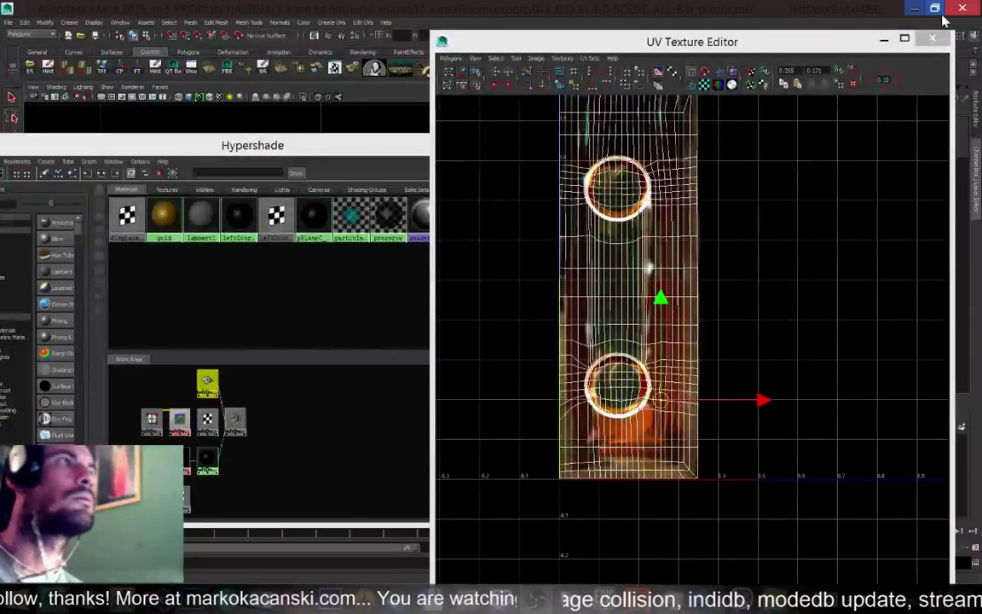
pyautogui.click(934, 45)
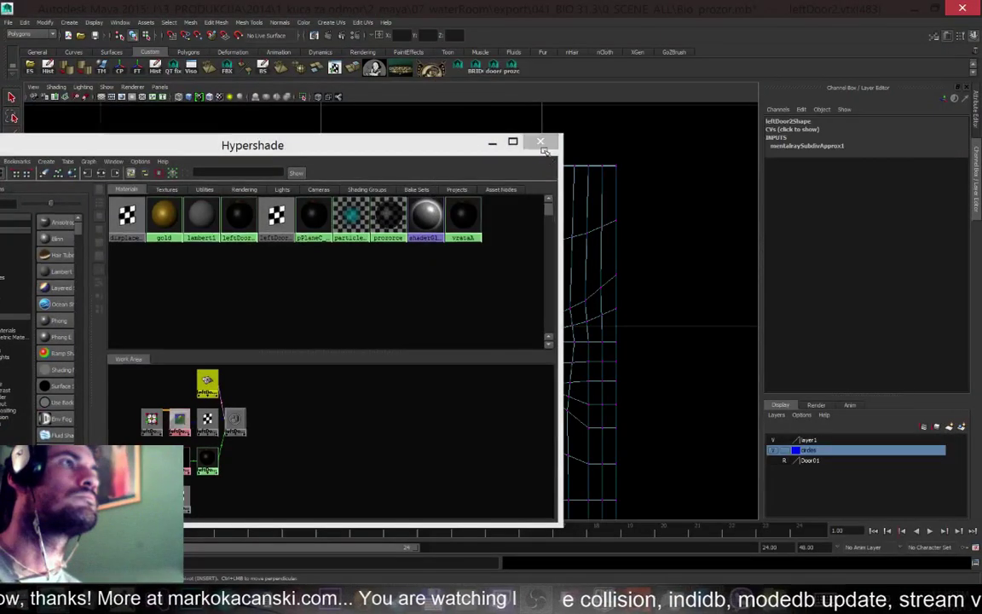
pyautogui.click(492, 138)
# Return to the perspective view, leave vertex selection and examine the texture on the deselected door
pyautogui.scroll(-8, 488, 252)
pyautogui.press('space')
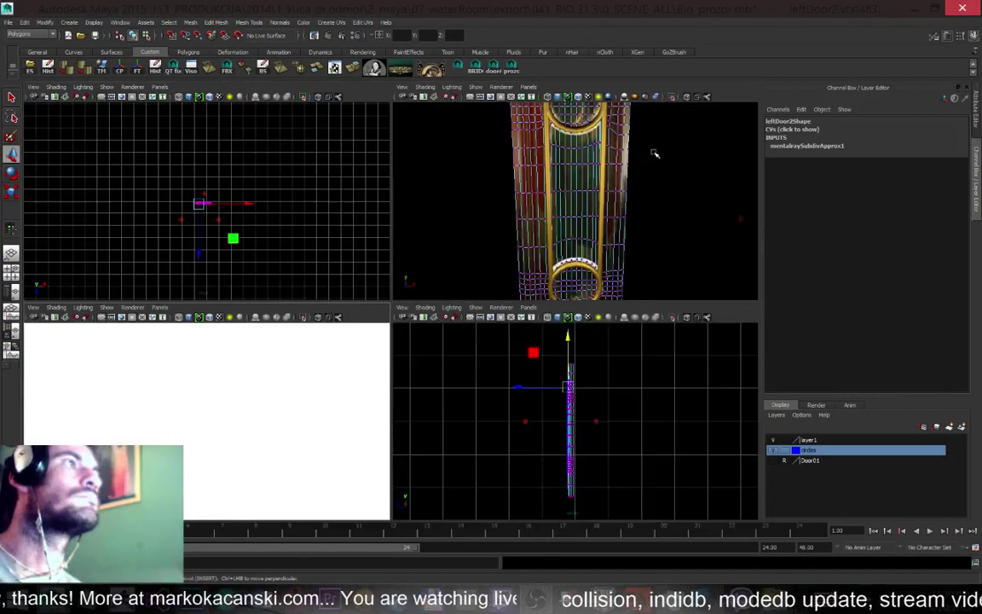
pyautogui.press('space')
pyautogui.keyDown('alt'); pyautogui.moveTo(558, 217); pyautogui.dragTo(561, 250); pyautogui.keyUp('alt')
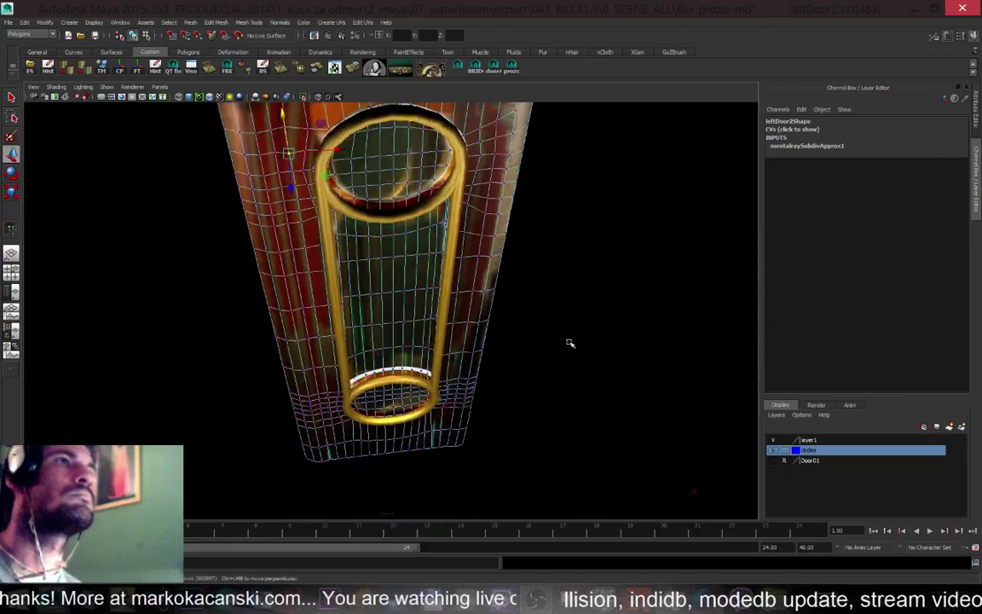
pyautogui.keyDown('alt'); pyautogui.moveTo(569, 342); pyautogui.dragTo(503, 196, button='right'); pyautogui.keyUp('alt')
pyautogui.rightClick(445, 146)
pyautogui.click(512, 202)
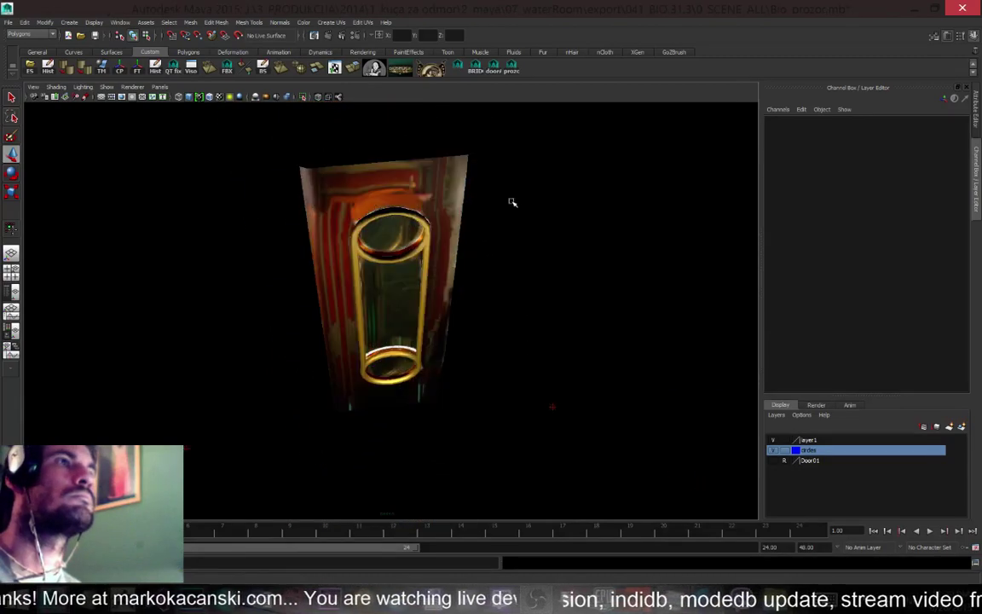
pyautogui.keyDown('alt'); pyautogui.moveTo(470, 217); pyautogui.dragTo(445, 174); pyautogui.keyUp('alt')
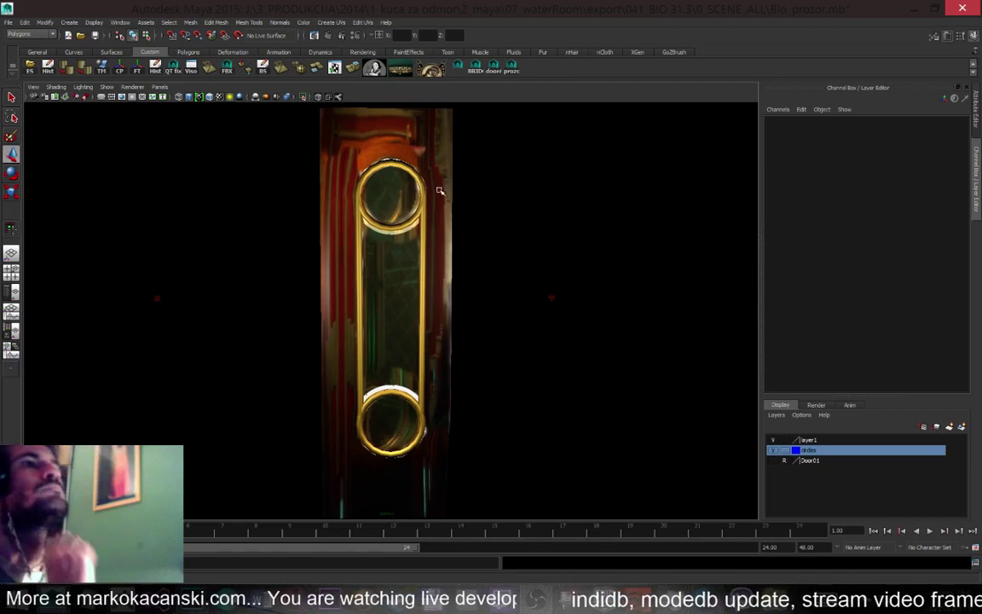
# Select leftDoor2, open its layout in the UV Texture Editor and save the scene
pyautogui.click(438, 191)
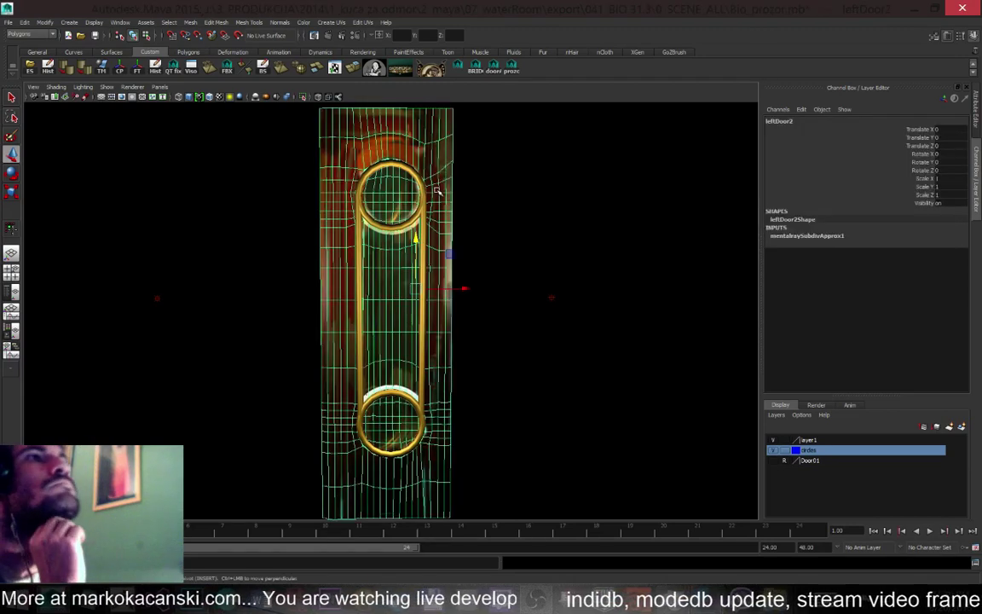
pyautogui.click(356, 24)
pyautogui.click(389, 224)
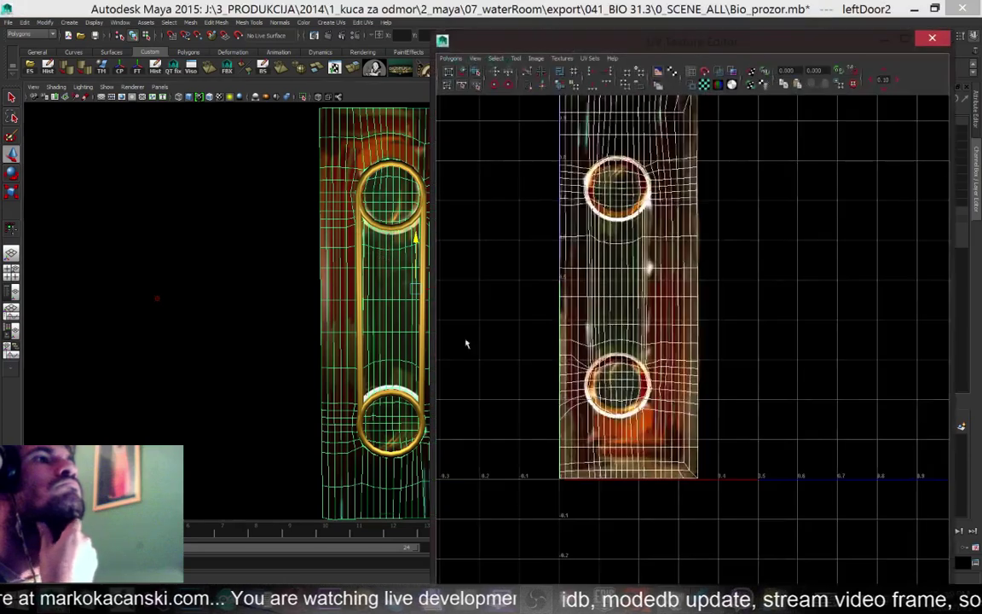
pyautogui.scroll(-1, 679, 229)
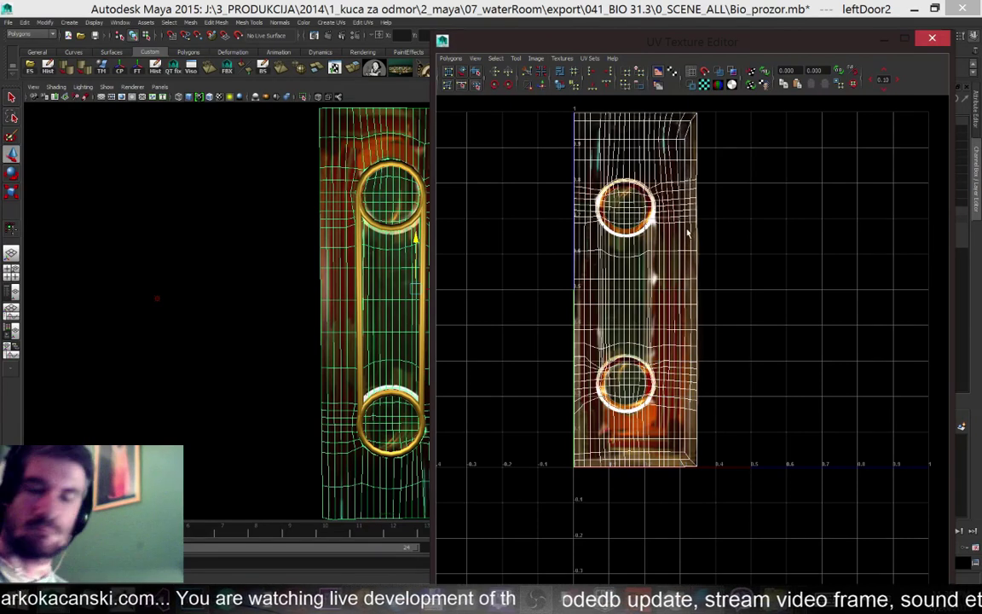
pyautogui.hotkey('ctrl', 's')
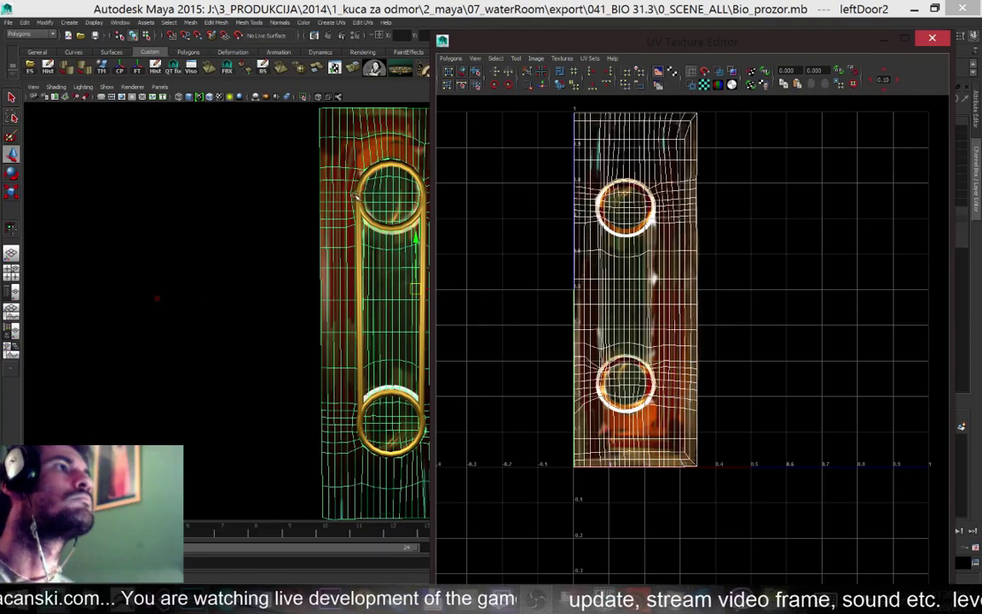
pyautogui.keyDown('alt'); pyautogui.moveTo(170, 161); pyautogui.dragTo(269, 191); pyautogui.keyUp('alt')
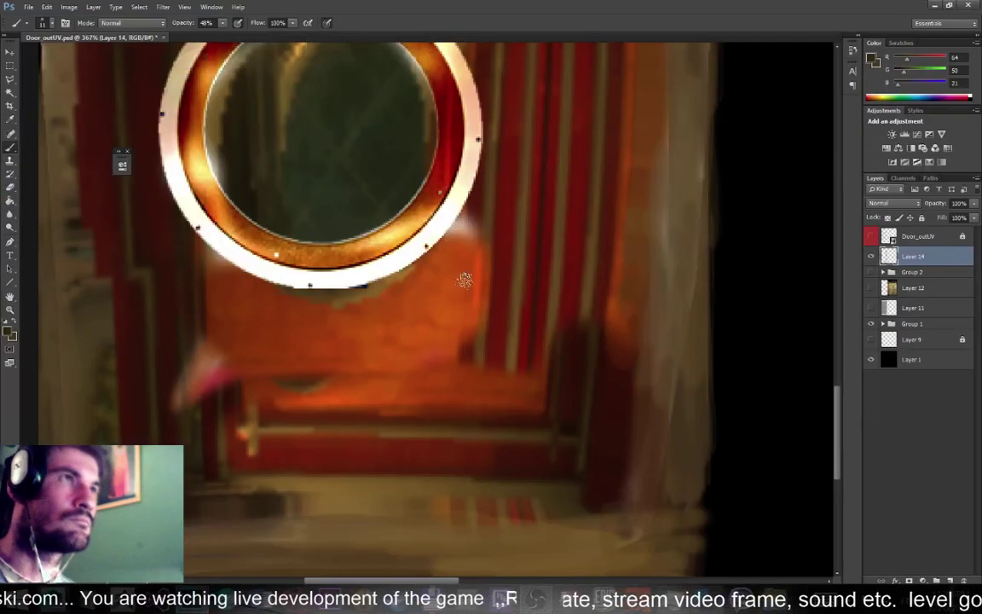
# Examine the whole door texture and sample a dark red from the painted door's outer edge as the brush colour
pyautogui.scroll(-1, 473, 294)
pyautogui.keyDown('alt'); pyautogui.scroll(-5, 473, 294); pyautogui.keyUp('alt')
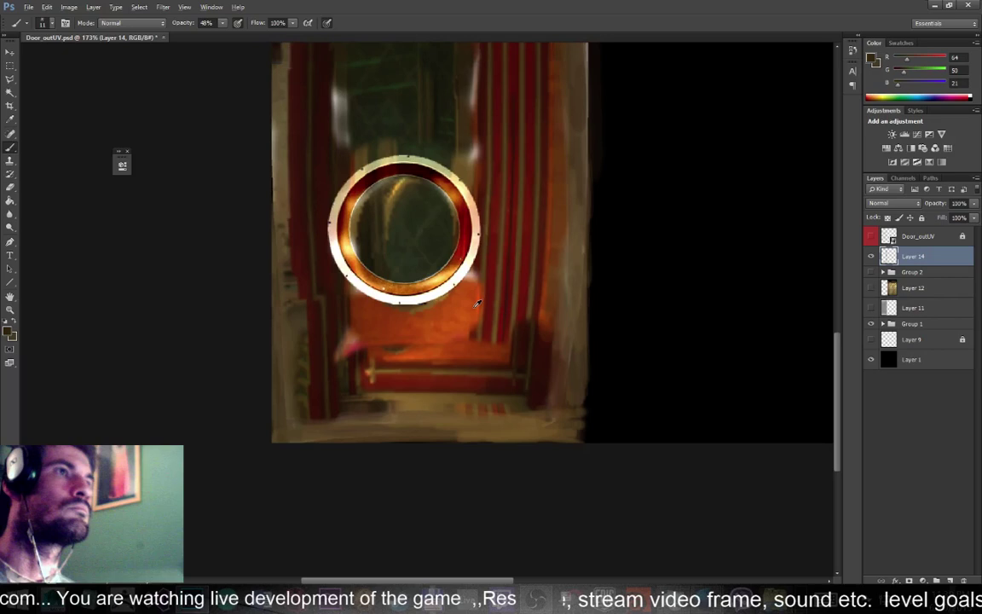
pyautogui.keyDown('alt'); pyautogui.scroll(-3, 528, 446); pyautogui.keyUp('alt')
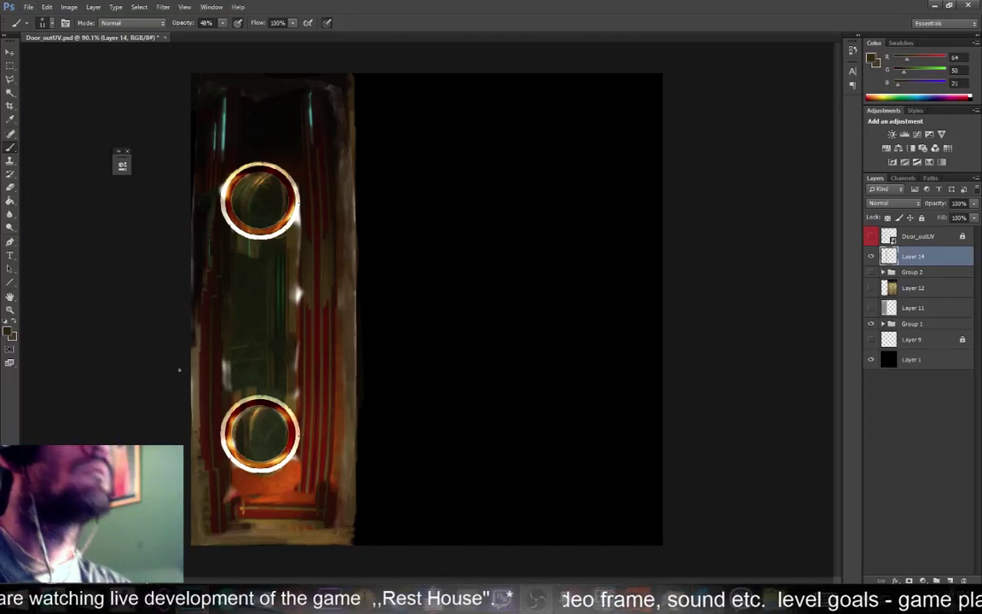
pyautogui.keyDown('alt'); pyautogui.click(206, 369); pyautogui.keyUp('alt')
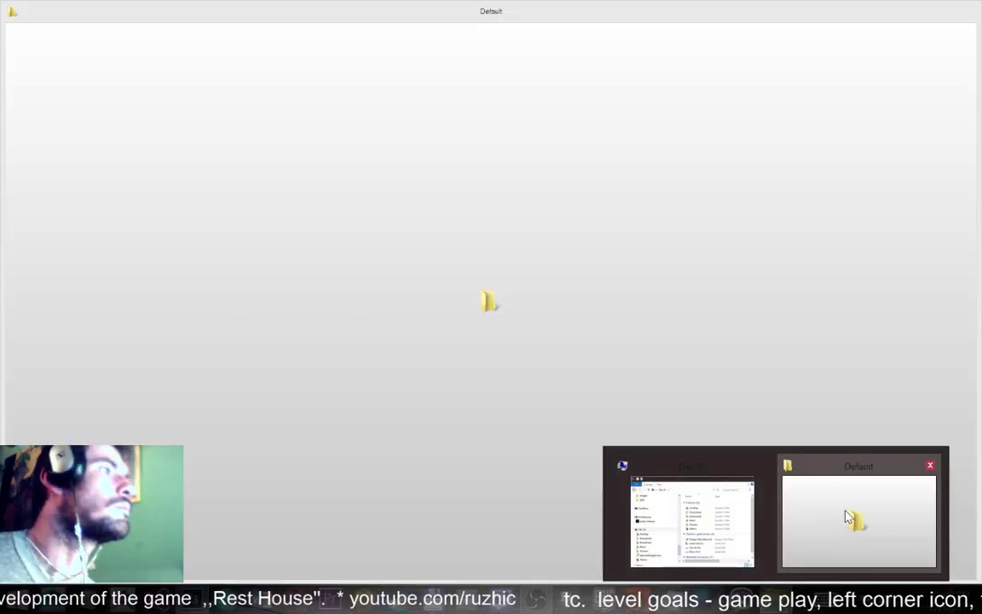
# Look through the images, Windows screenshots and 0001_Photoshop folders for a door reference picture
pyautogui.click(856, 511)
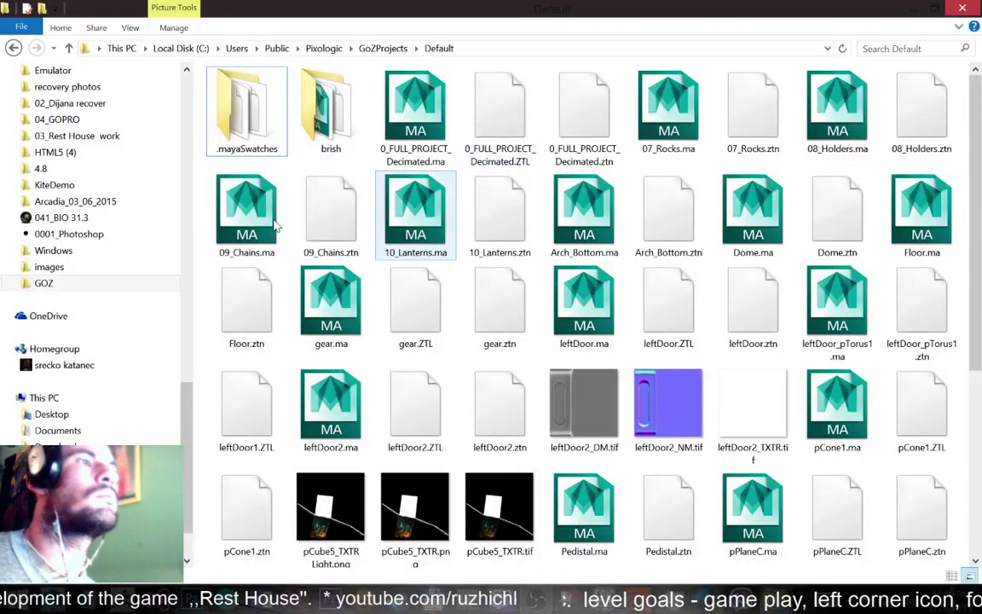
pyautogui.click(48, 267)
pyautogui.click(52, 250)
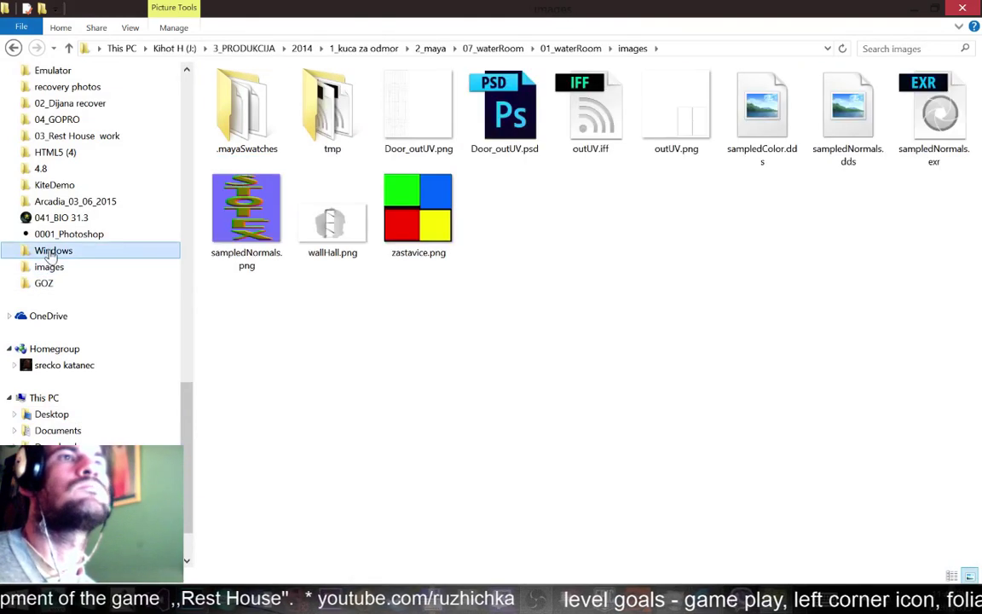
pyautogui.doubleClick(256, 128)
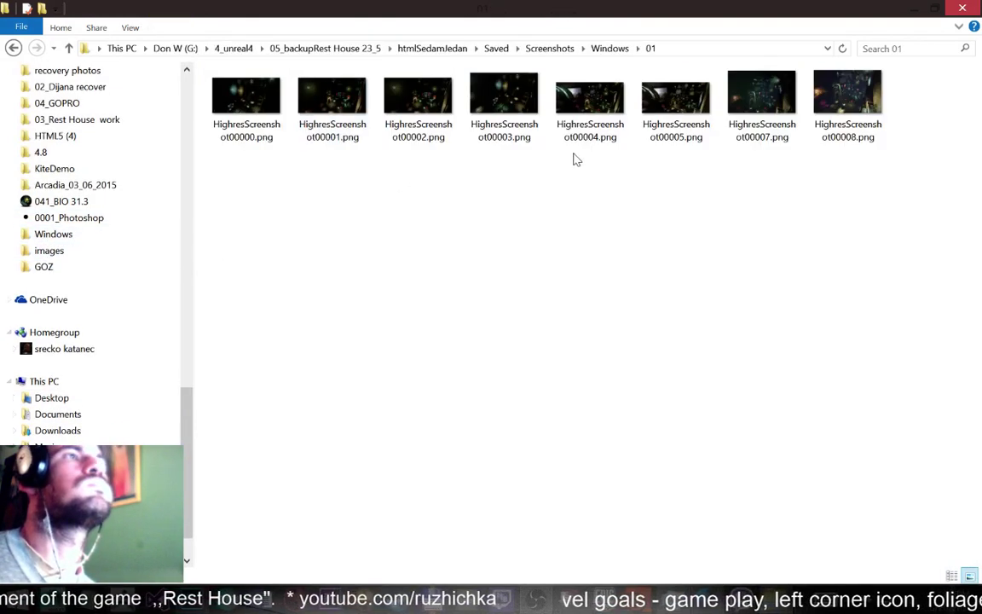
pyautogui.click(66, 219)
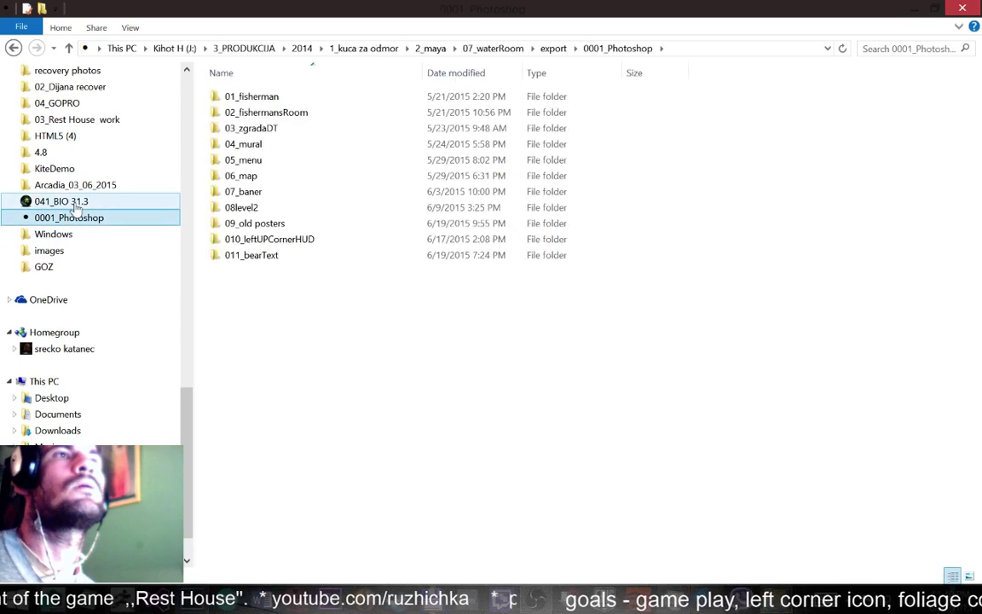
pyautogui.click(913, 9)
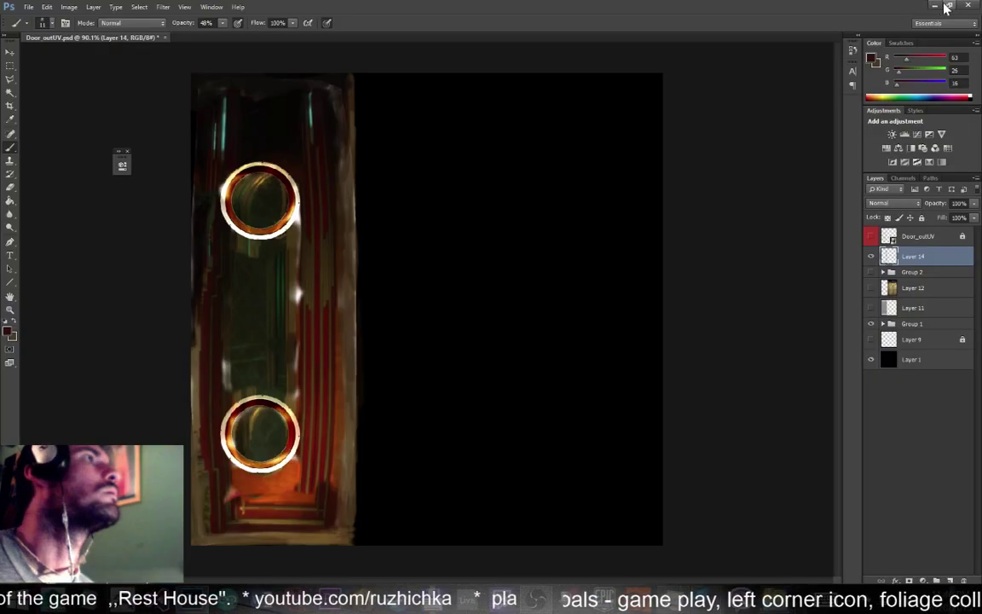
# Place latest.png from the desktop's doors > bioshock doors folder into Door_outUV.psd as a new layer above Layer 14
pyautogui.click(946, 7)
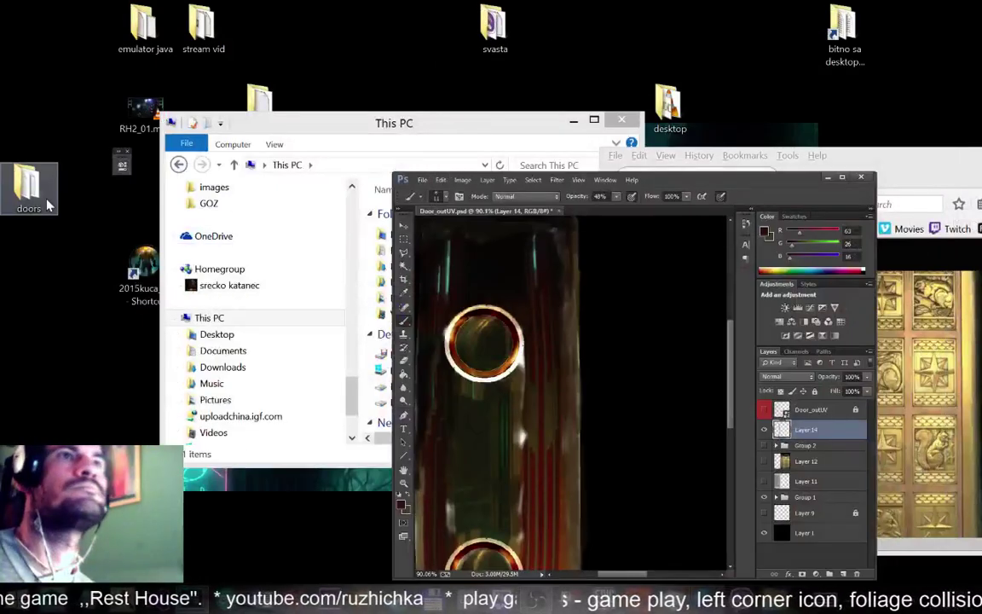
pyautogui.doubleClick(40, 199)
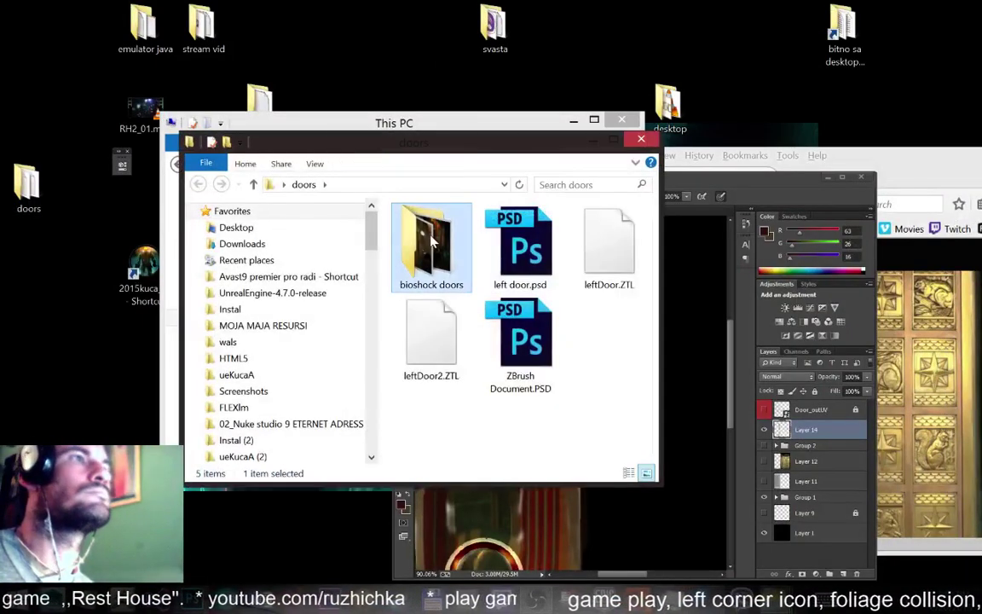
pyautogui.doubleClick(426, 243)
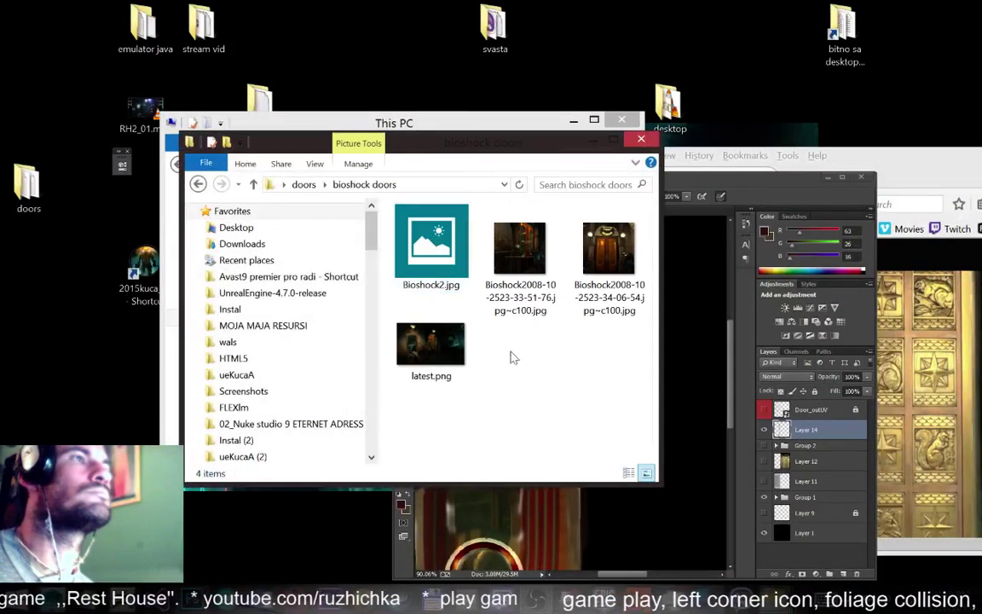
pyautogui.click(520, 309)
pyautogui.moveTo(429, 348); pyautogui.dragTo(689, 283)
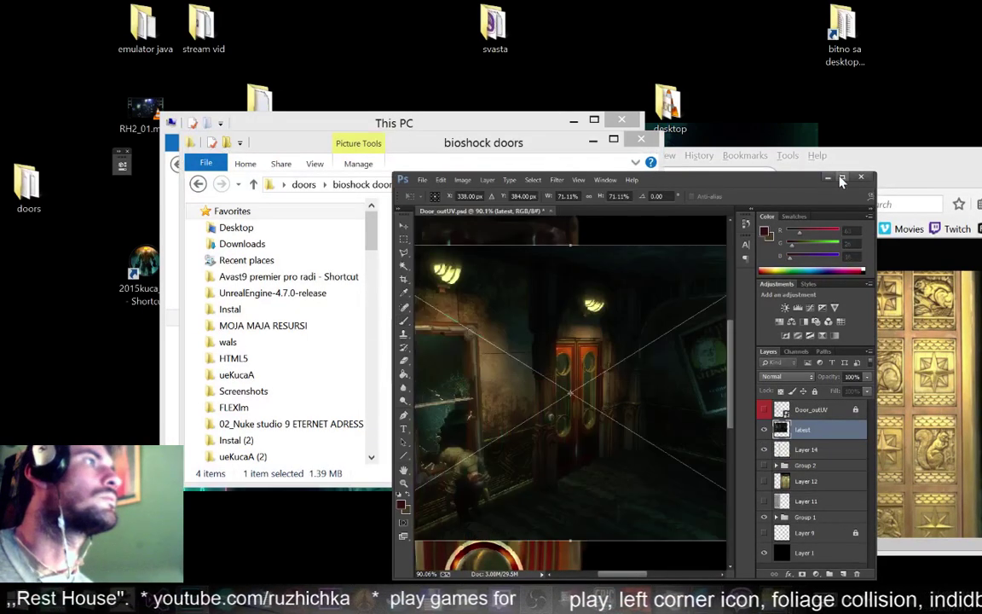
pyautogui.click(841, 179)
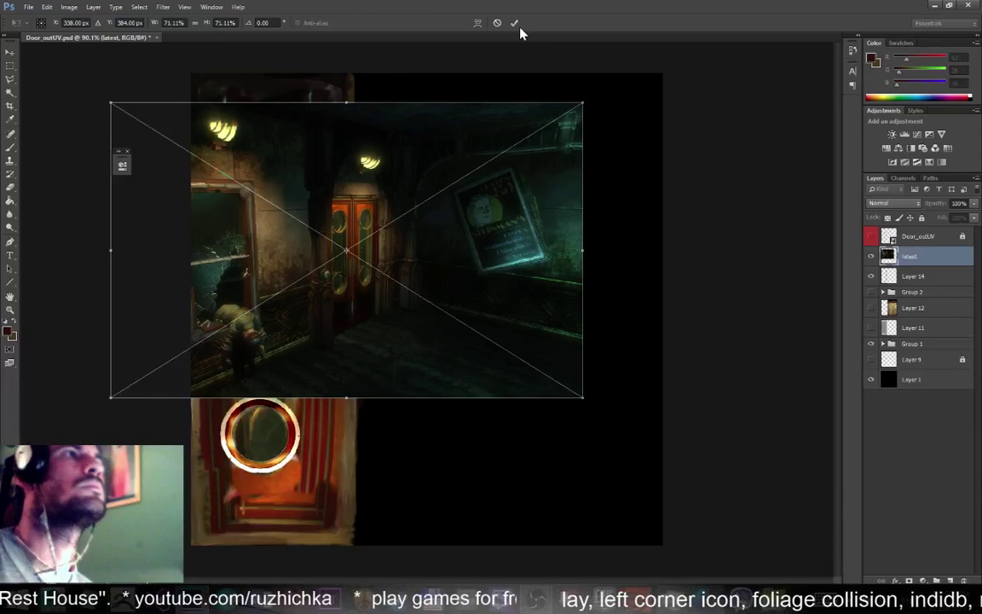
pyautogui.click(514, 23)
pyautogui.press('b')
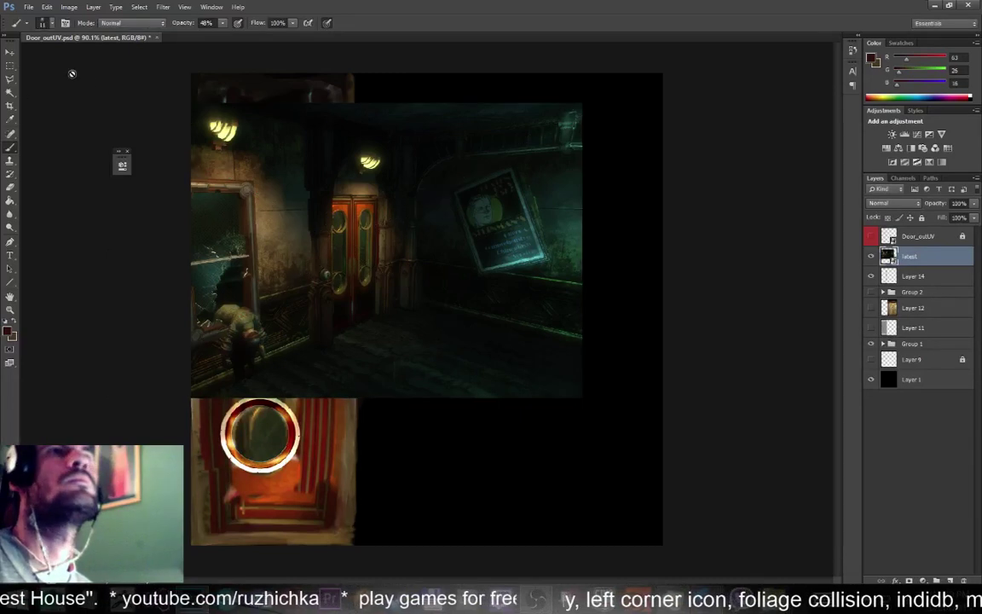
# Copy the double door in the placed picture to its own layer with a rectangular selection and hide the latest layer
pyautogui.click(10, 66)
pyautogui.moveTo(319, 179); pyautogui.dragTo(383, 341)
pyautogui.rightClick(332, 243)
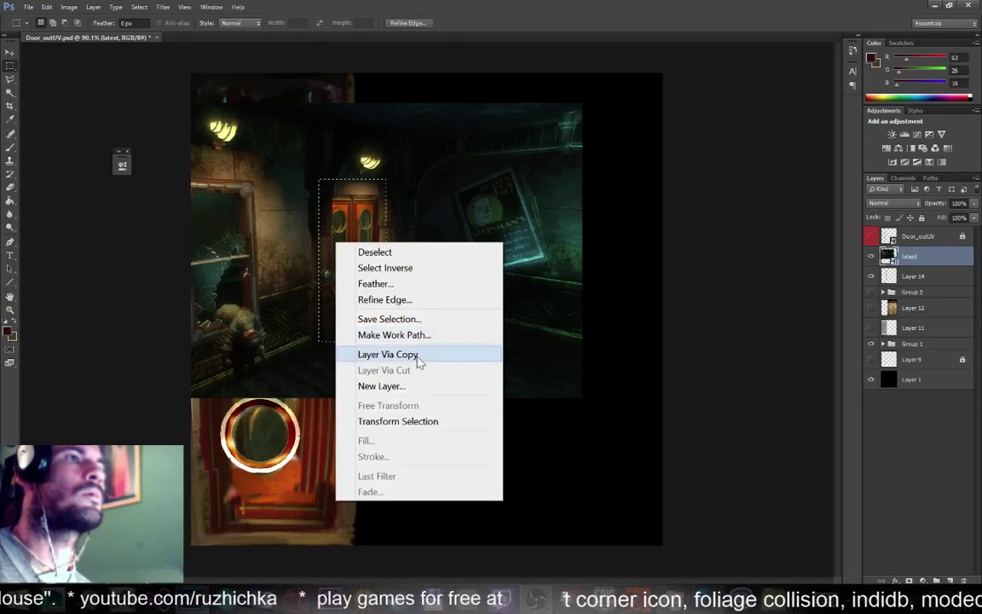
pyautogui.click(375, 350)
pyautogui.click(870, 276)
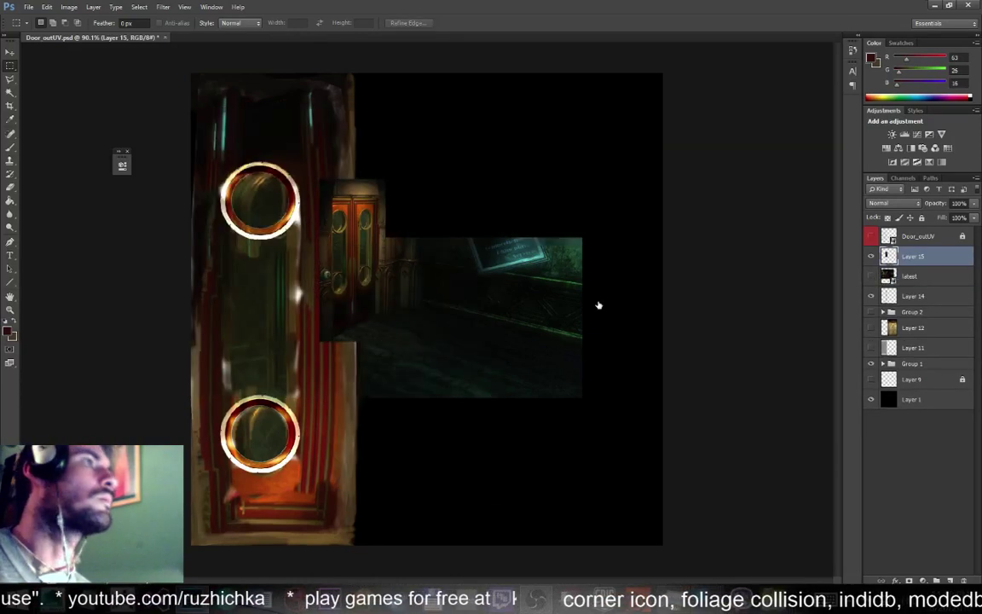
# Switch to the Move tool and check the document's image size
pyautogui.click(9, 52)
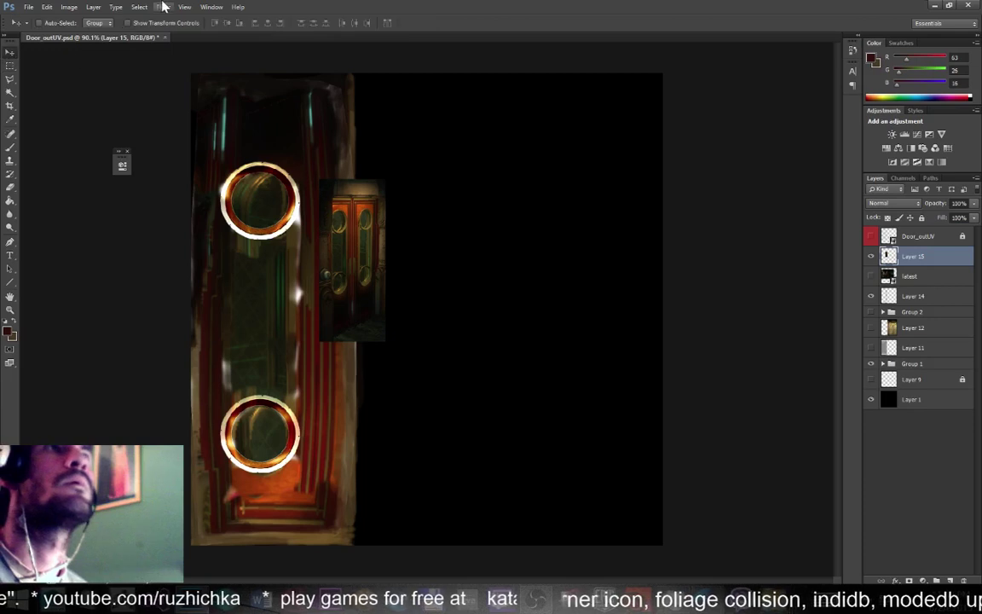
pyautogui.click(69, 7)
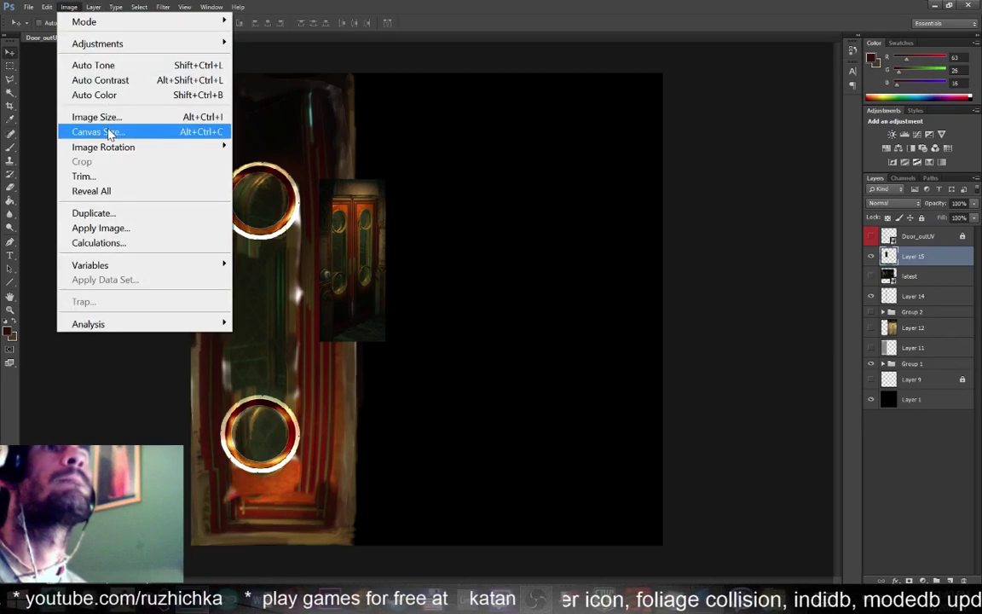
pyautogui.click(94, 114)
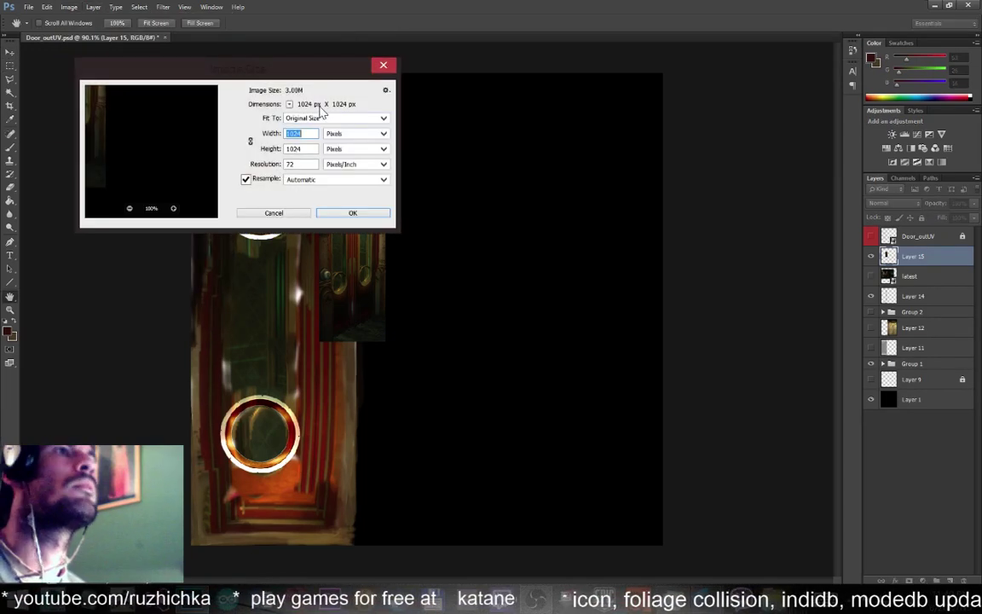
pyautogui.press('Escape')
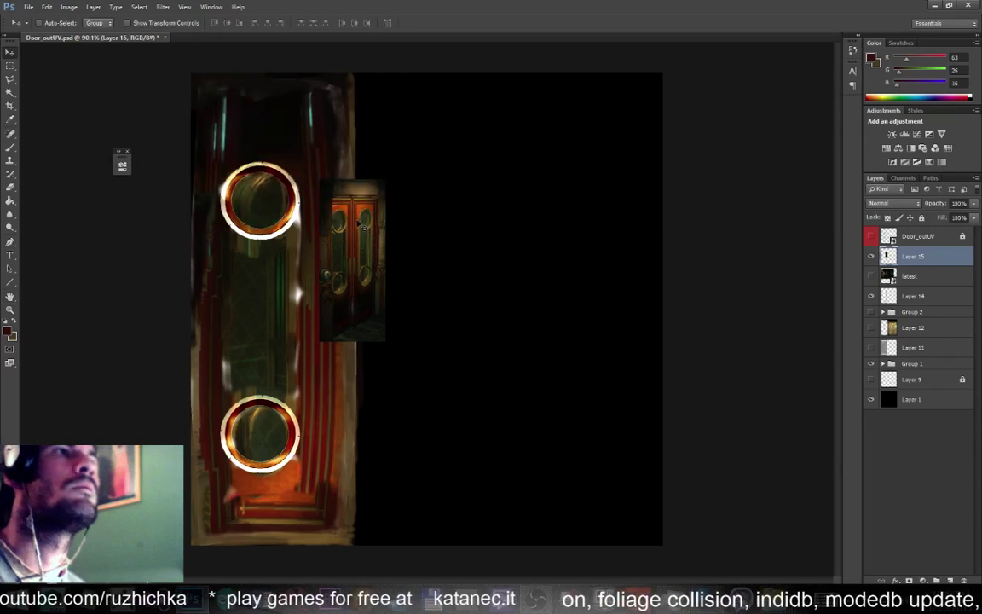
# Move the copied double door onto the empty black area beside the painted door and enlarge it to about 239%
pyautogui.moveTo(352, 220); pyautogui.dragTo(413, 287)
pyautogui.hotkey('ctrl', 't')
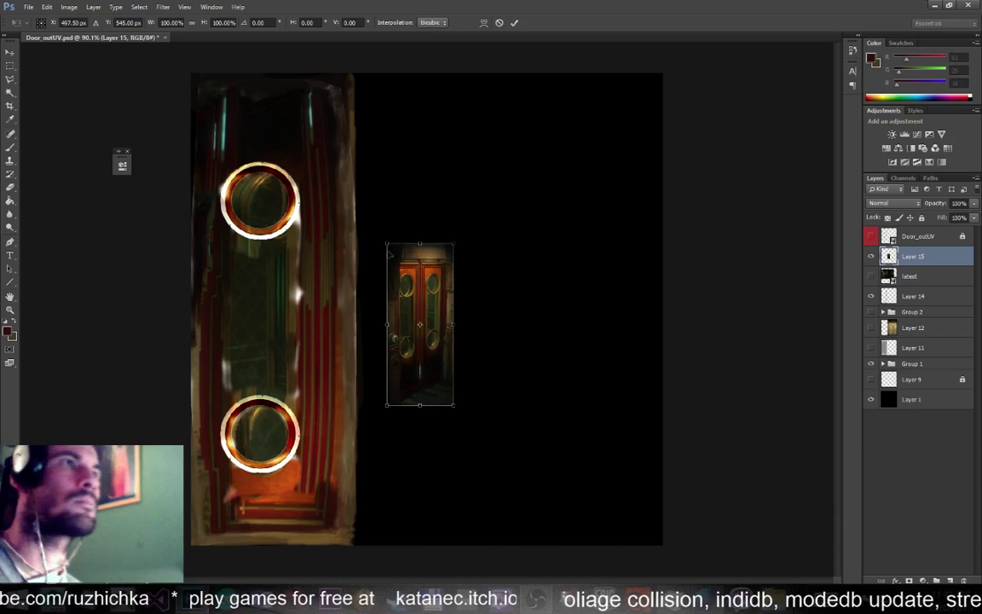
pyautogui.keyDown('shift'); pyautogui.moveTo(451, 244); pyautogui.dragTo(672, 71); pyautogui.keyUp('shift')
pyautogui.moveTo(488, 170); pyautogui.dragTo(494, 222)
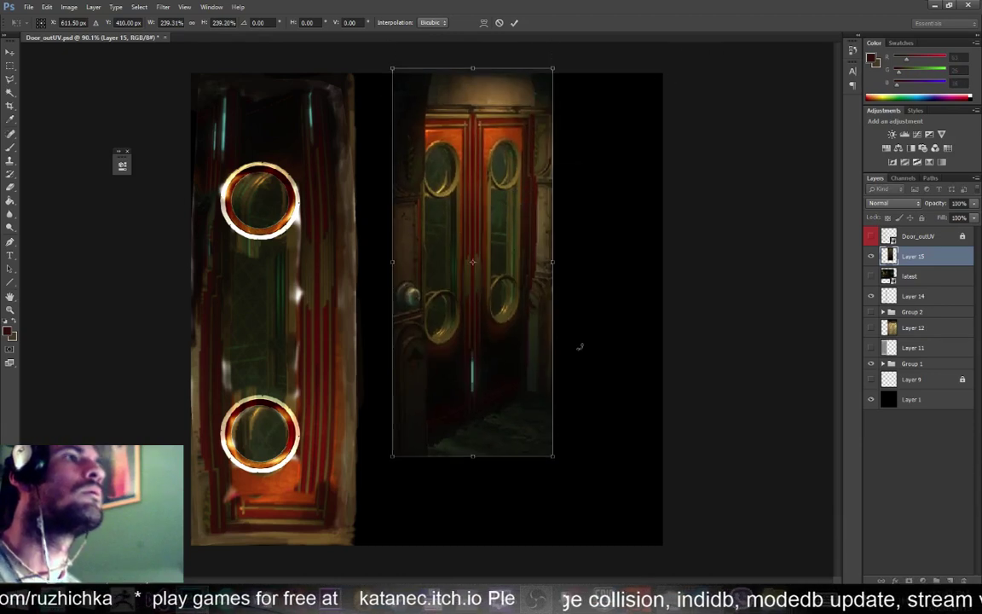
pyautogui.press('Return')
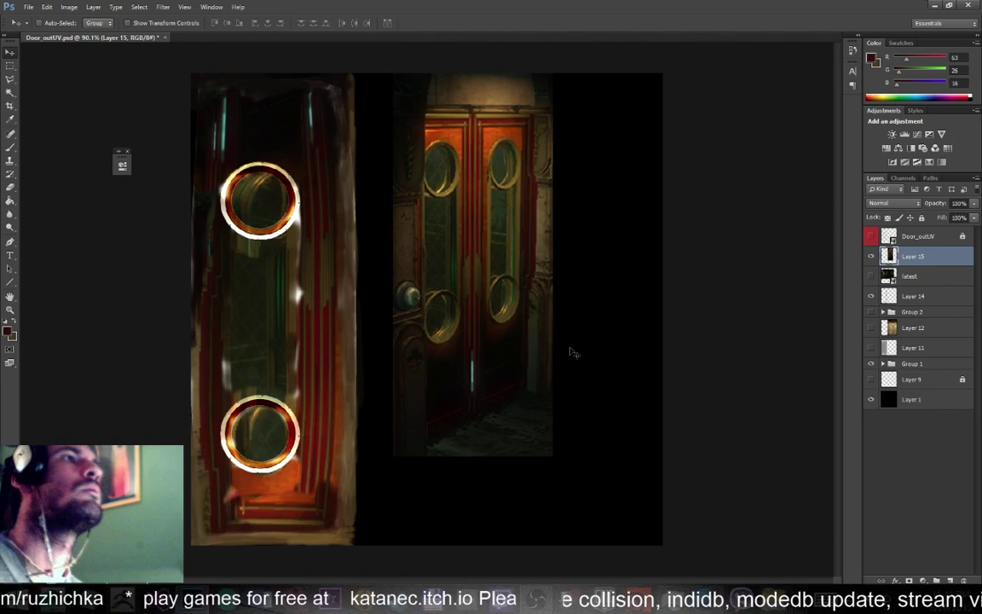
# Free-transform the reference door with Distort and Perspective, shortening both vertical sides and skewing its edges to straighten the view
pyautogui.hotkey('ctrl', 't')
pyautogui.rightClick(501, 245)
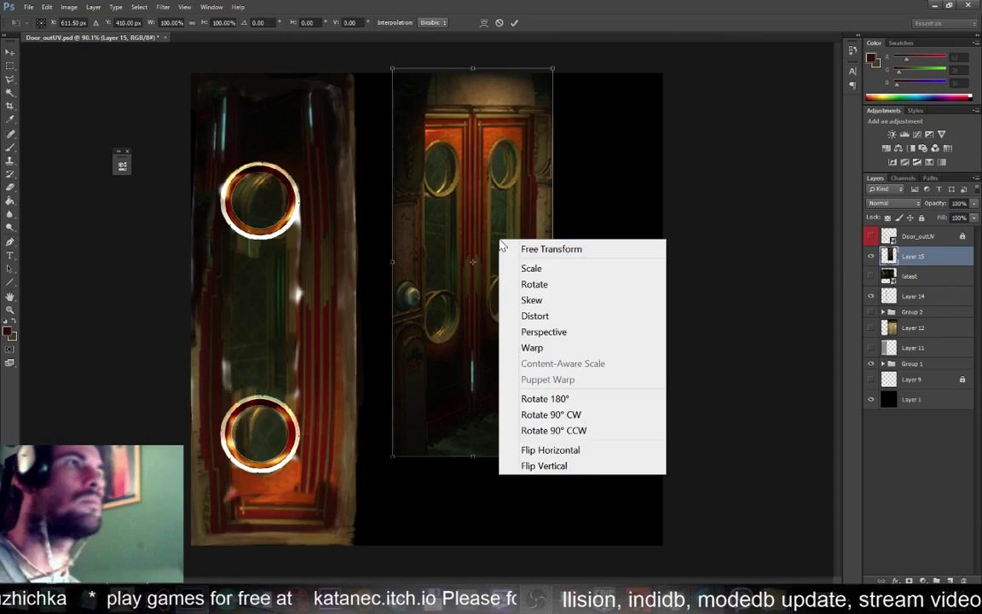
pyautogui.click(572, 317)
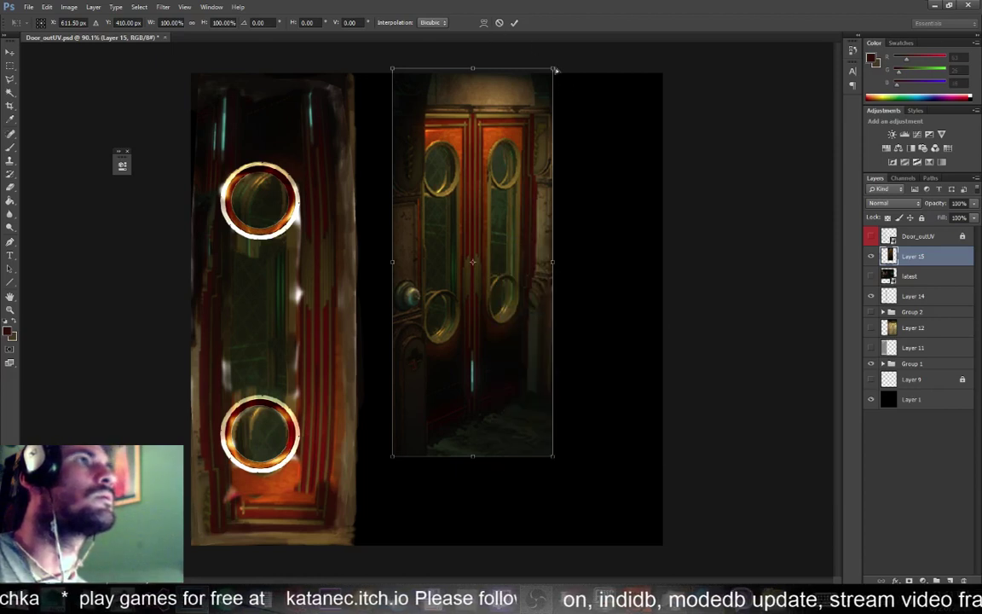
pyautogui.moveTo(560, 73); pyautogui.dragTo(555, 69)
pyautogui.rightClick(435, 168)
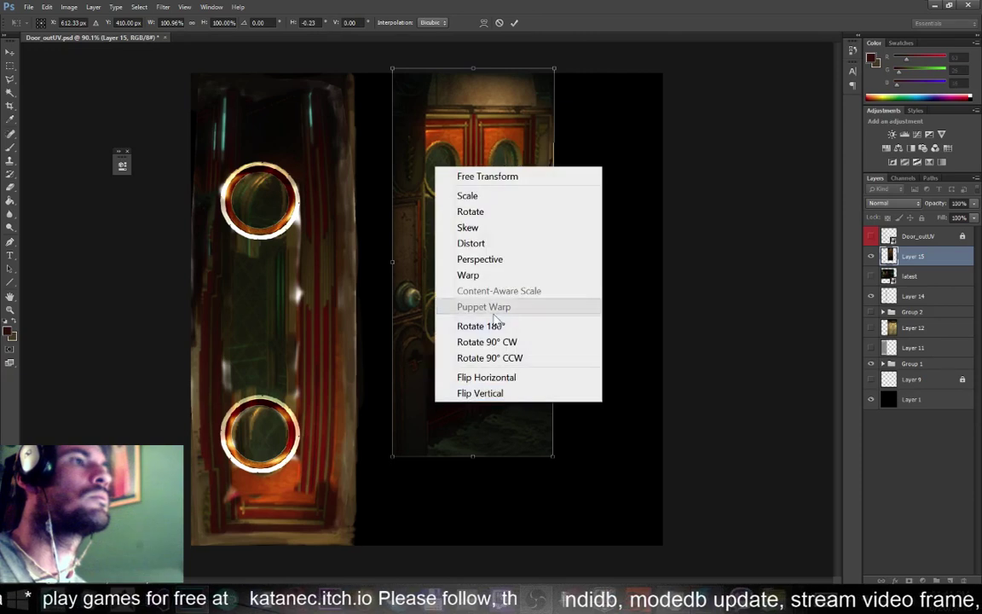
pyautogui.click(495, 260)
pyautogui.moveTo(390, 458); pyautogui.dragTo(392, 422)
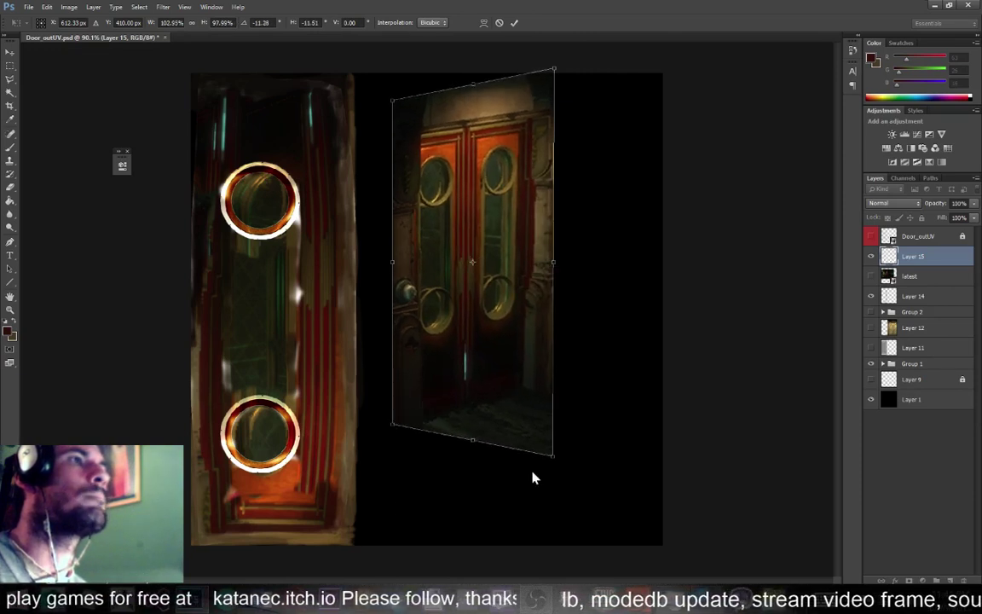
pyautogui.moveTo(551, 460); pyautogui.dragTo(553, 436)
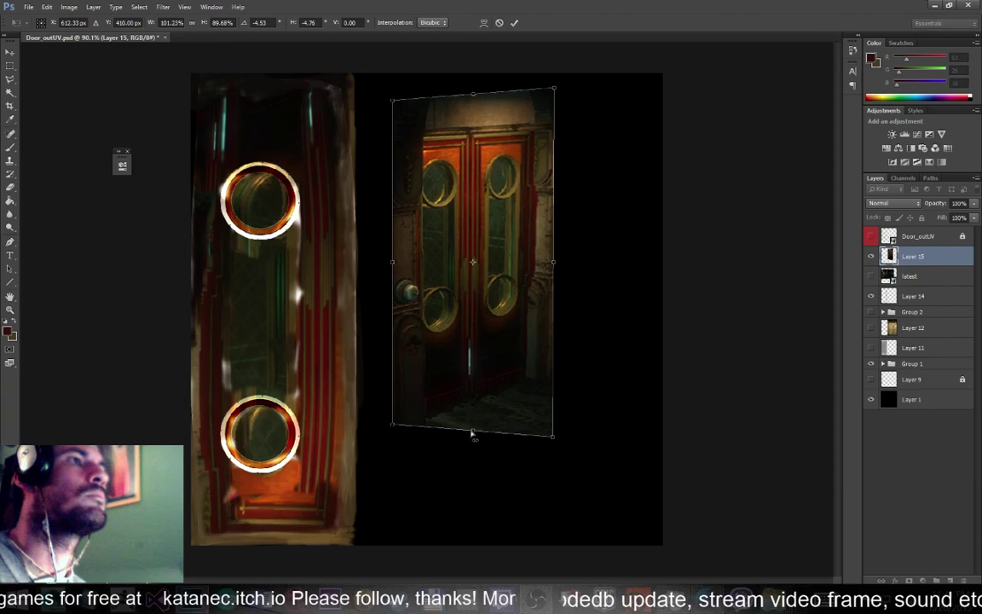
pyautogui.moveTo(472, 433); pyautogui.dragTo(463, 432)
pyautogui.moveTo(554, 266)
pyautogui.mouseDown()
pyautogui.moveTo(565, 289)
pyautogui.moveTo(563, 271)
pyautogui.mouseUp()
# Distort the reference door's two lower corners until the door leaves look upright and level, and apply the transform
pyautogui.rightClick(548, 273)
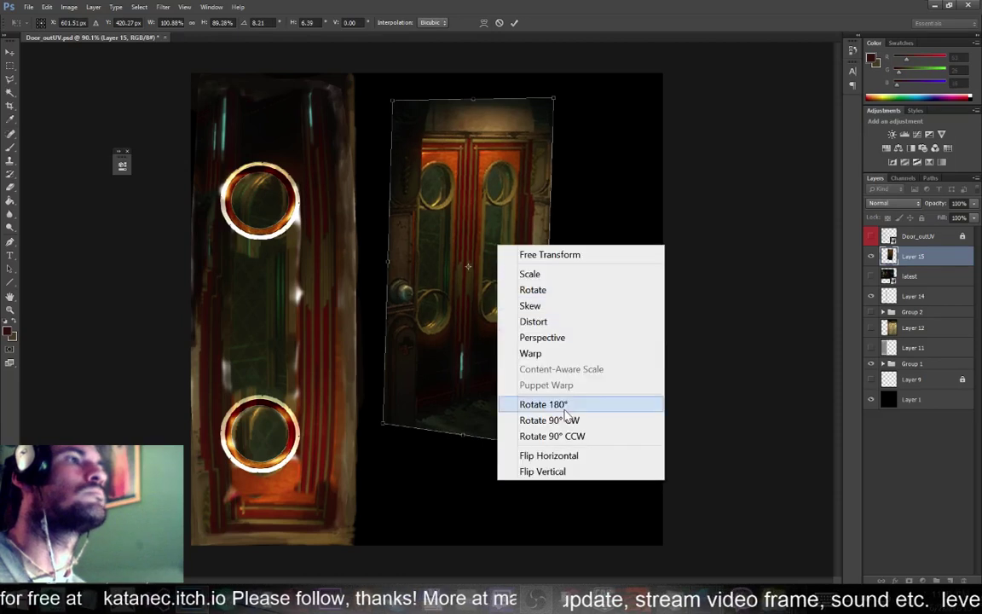
pyautogui.click(537, 321)
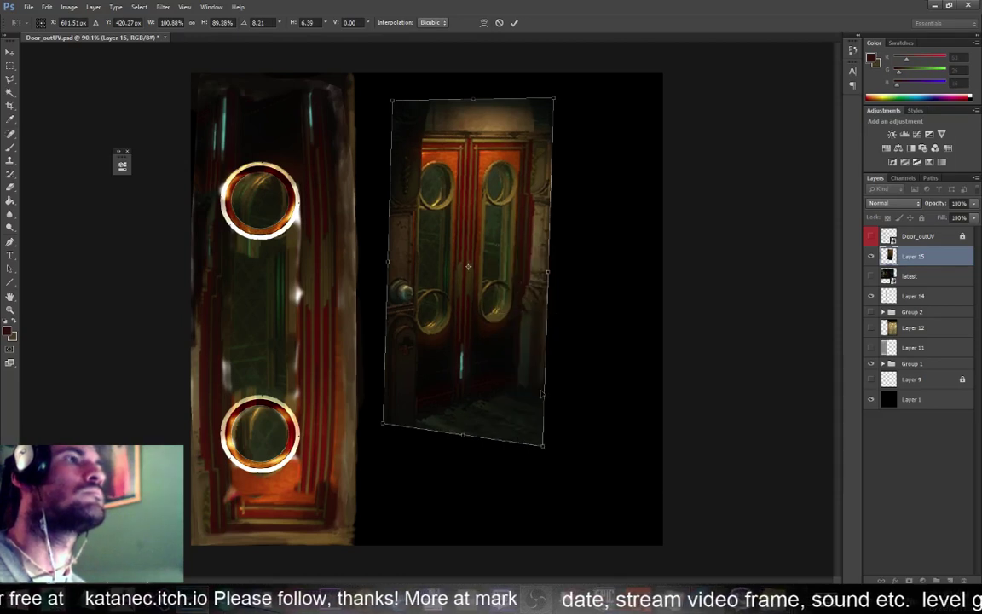
pyautogui.moveTo(545, 454); pyautogui.dragTo(549, 483)
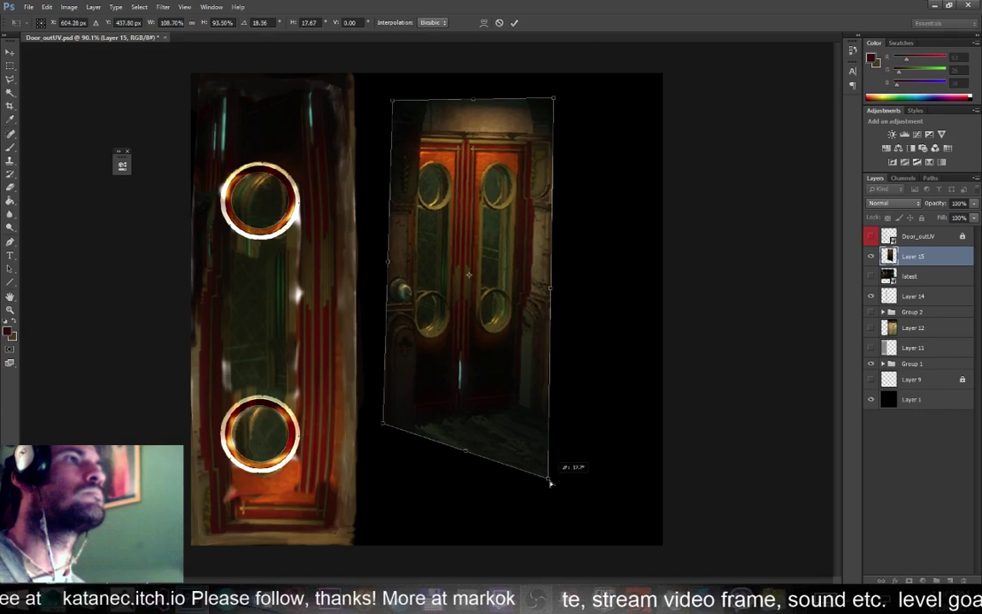
pyautogui.moveTo(383, 423); pyautogui.dragTo(394, 417)
pyautogui.press('Return')
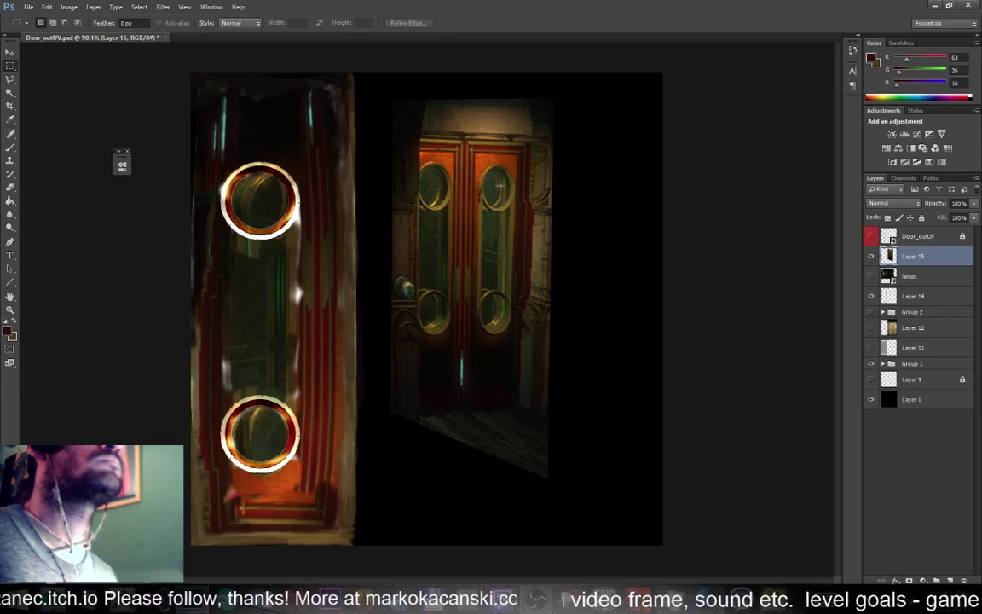
# Copy the red striped strip between the reference door leaves to a new layer and place it over the painted door's right-hand stripes
pyautogui.moveTo(451, 148); pyautogui.dragTo(471, 406)
pyautogui.rightClick(467, 379)
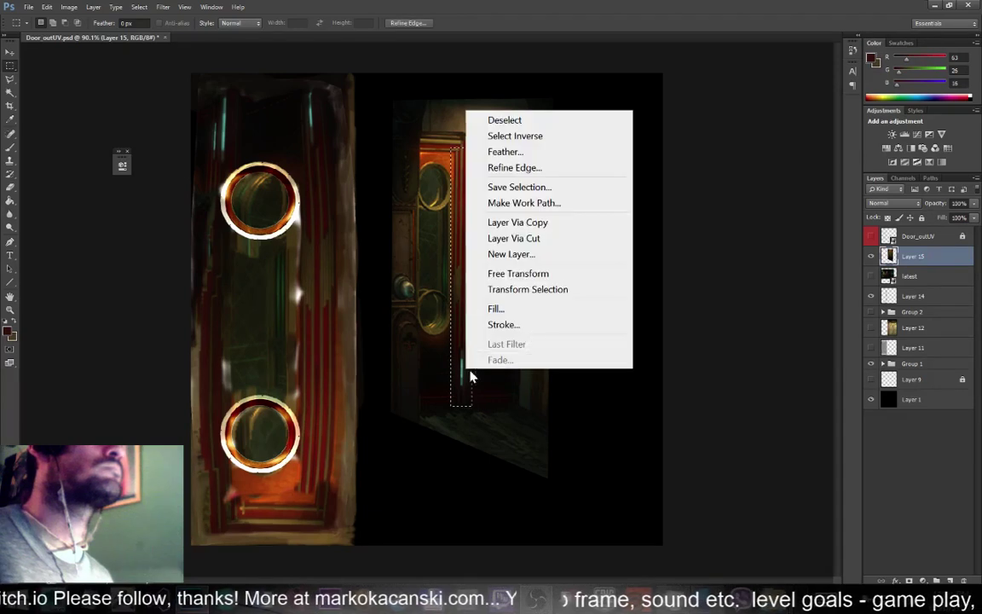
pyautogui.click(549, 224)
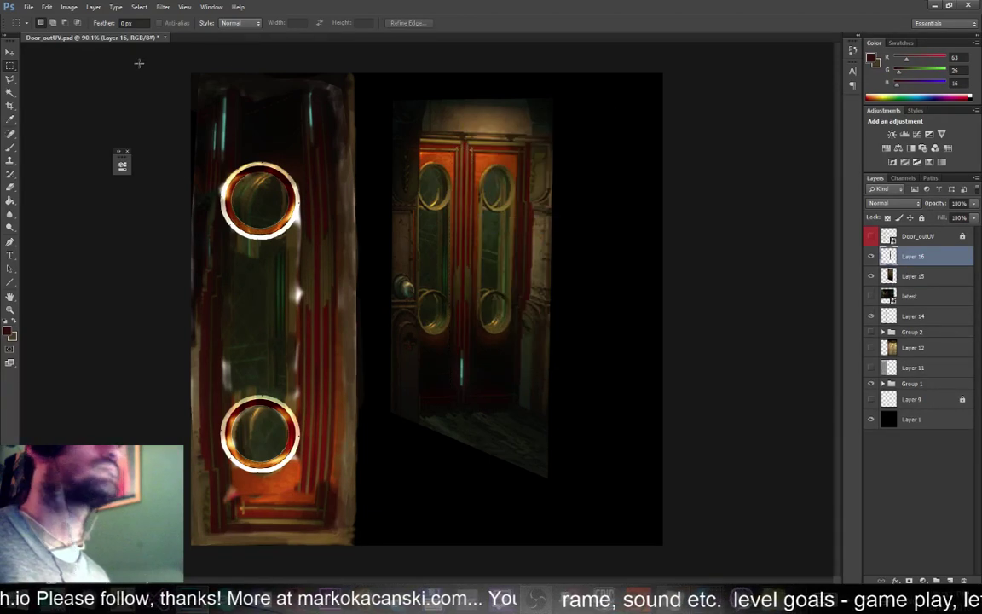
pyautogui.click(10, 52)
pyautogui.moveTo(461, 328); pyautogui.dragTo(310, 429)
pyautogui.moveTo(323, 439)
pyautogui.mouseDown()
pyautogui.moveTo(349, 441)
pyautogui.moveTo(332, 444)
pyautogui.mouseUp()
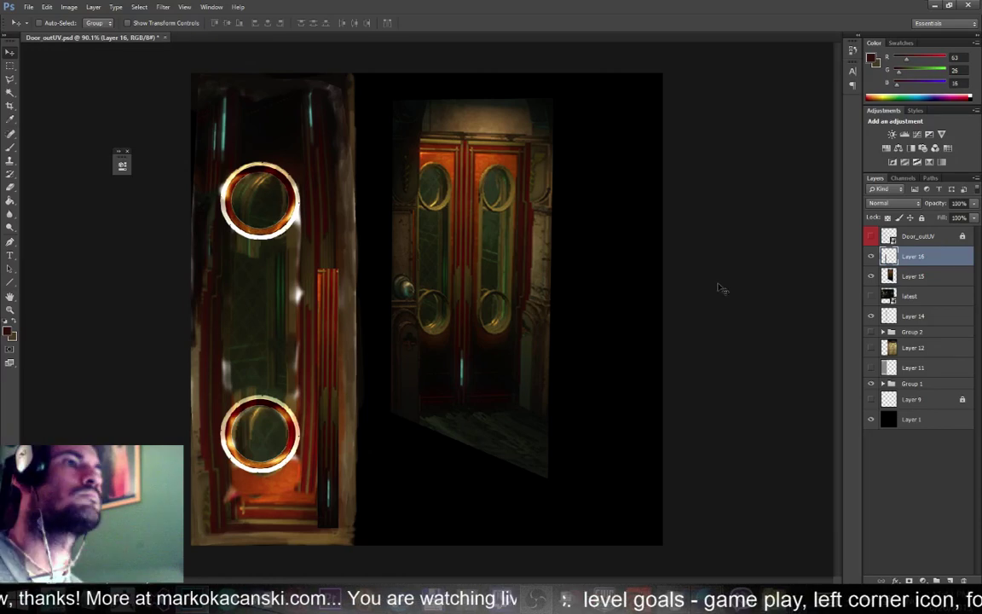
# Duplicate the striped strip layer, rotate the copy 180° against the door's upper edge, and move the original down to the lower edge
pyautogui.rightClick(929, 256)
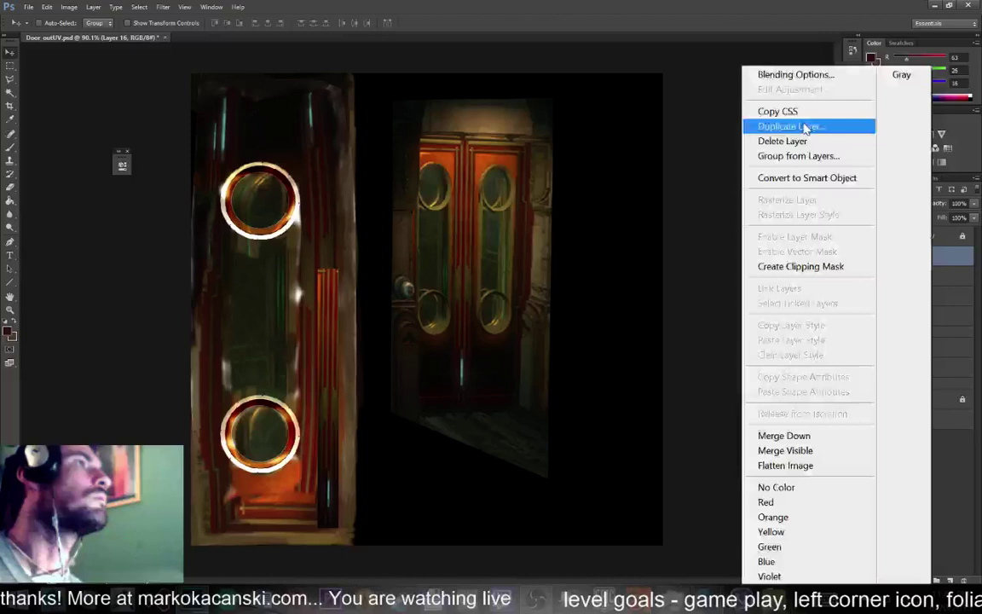
pyautogui.click(804, 127)
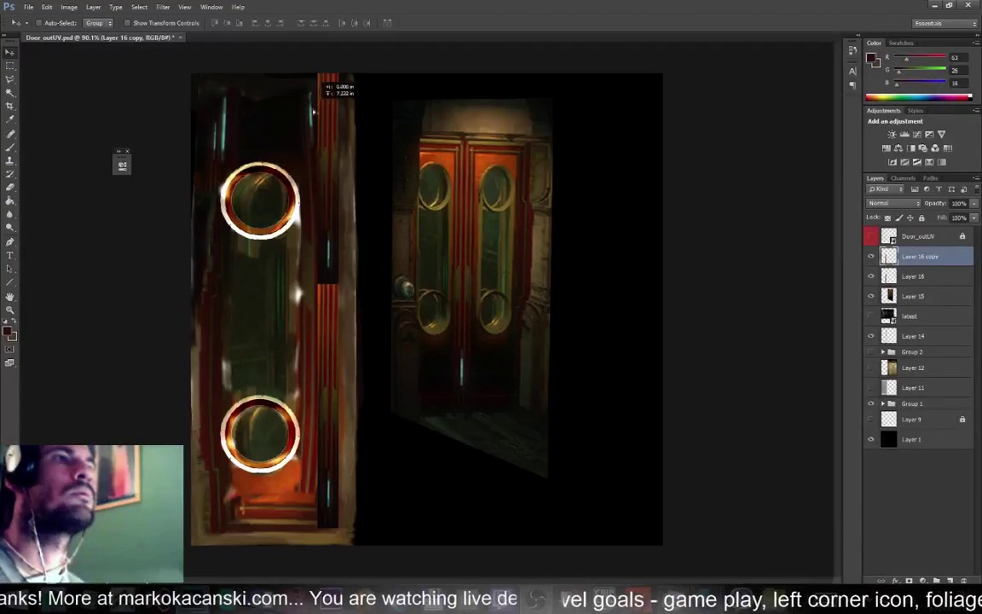
pyautogui.moveTo(314, 108); pyautogui.dragTo(313, 198)
pyautogui.hotkey('ctrl', 't')
pyautogui.moveTo(342, 392); pyautogui.dragTo(280, 66)
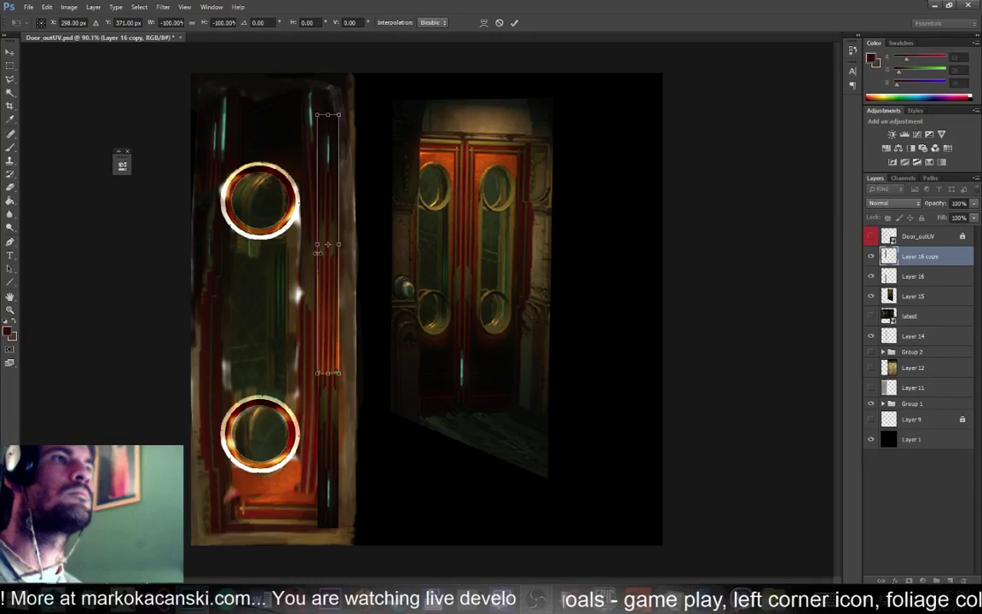
pyautogui.moveTo(335, 294); pyautogui.dragTo(334, 250)
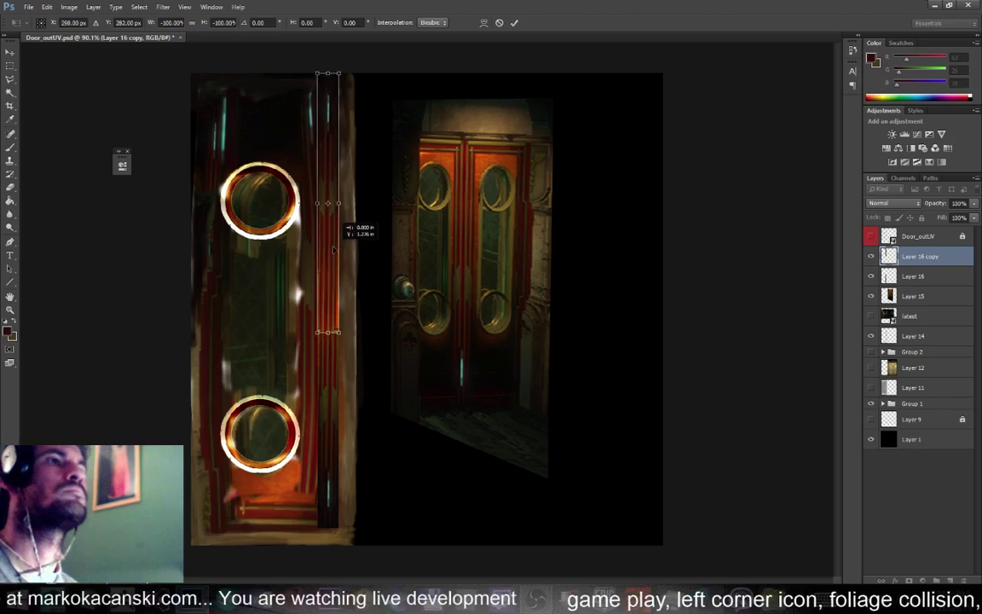
pyautogui.press('Return')
pyautogui.click(912, 277)
pyautogui.moveTo(328, 317); pyautogui.dragTo(333, 375)
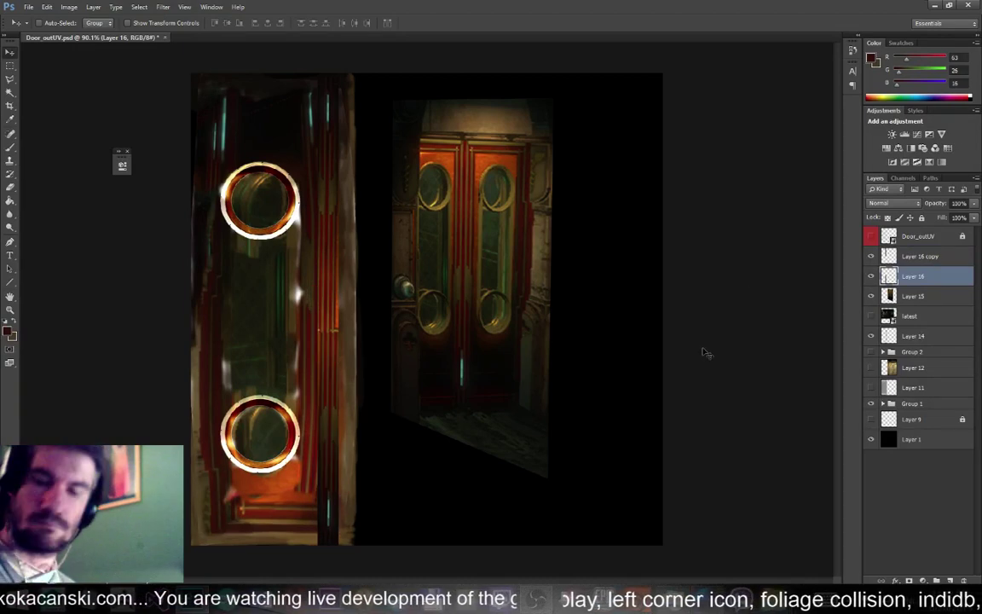
# Switch to Maya, close the UV Texture Editor, and reload the Door_outUV.psd color texture of the leftDoor2_blinn material
pyautogui.click(933, 5)
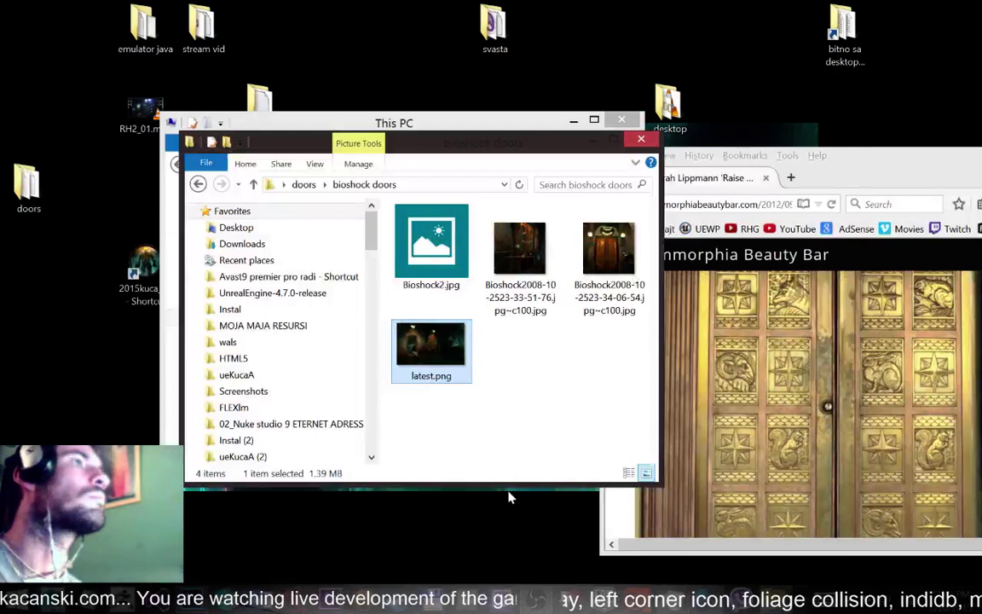
pyautogui.click(503, 599)
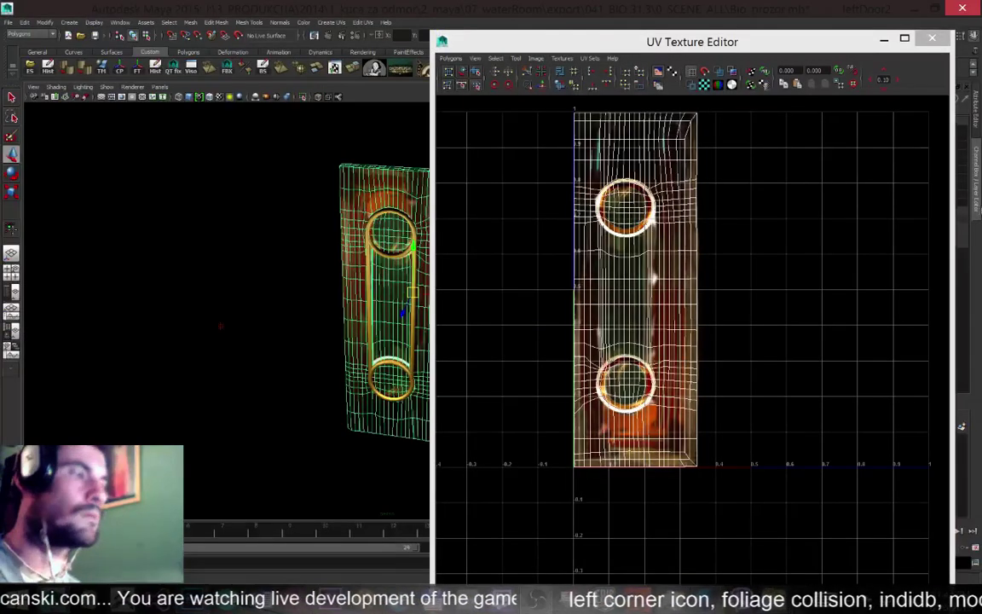
pyautogui.click(935, 40)
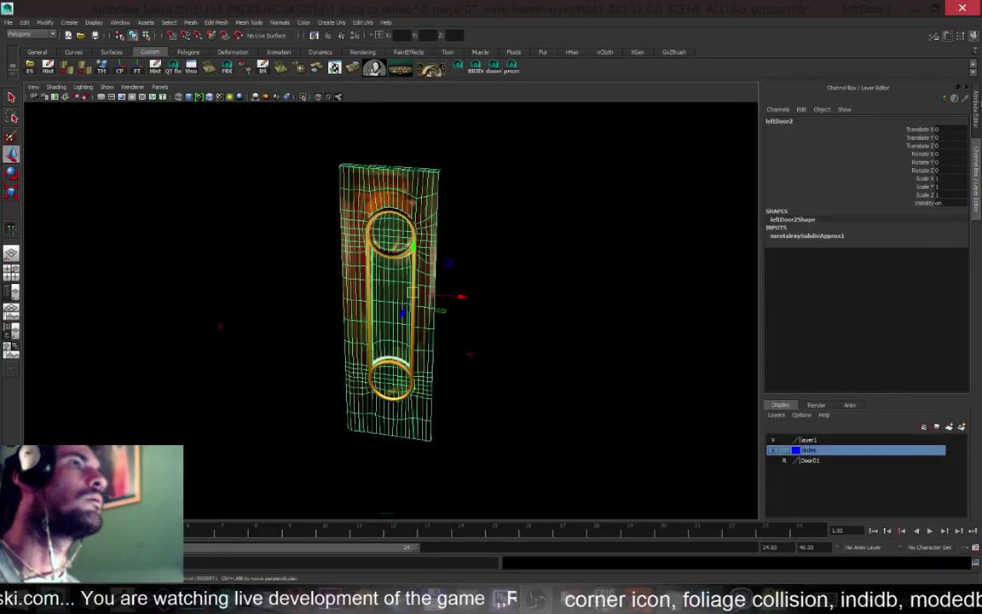
pyautogui.click(976, 113)
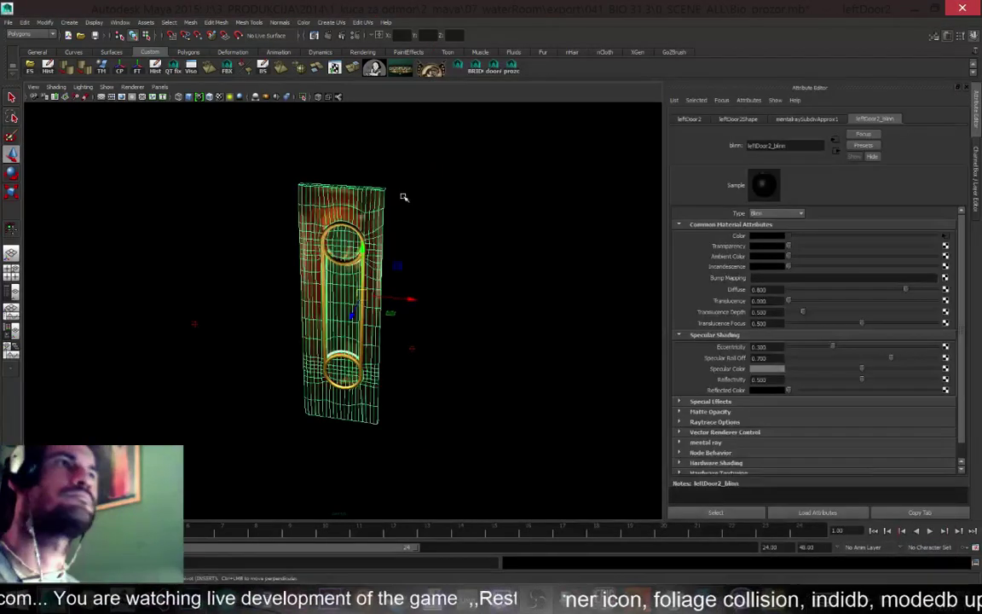
pyautogui.click(945, 235)
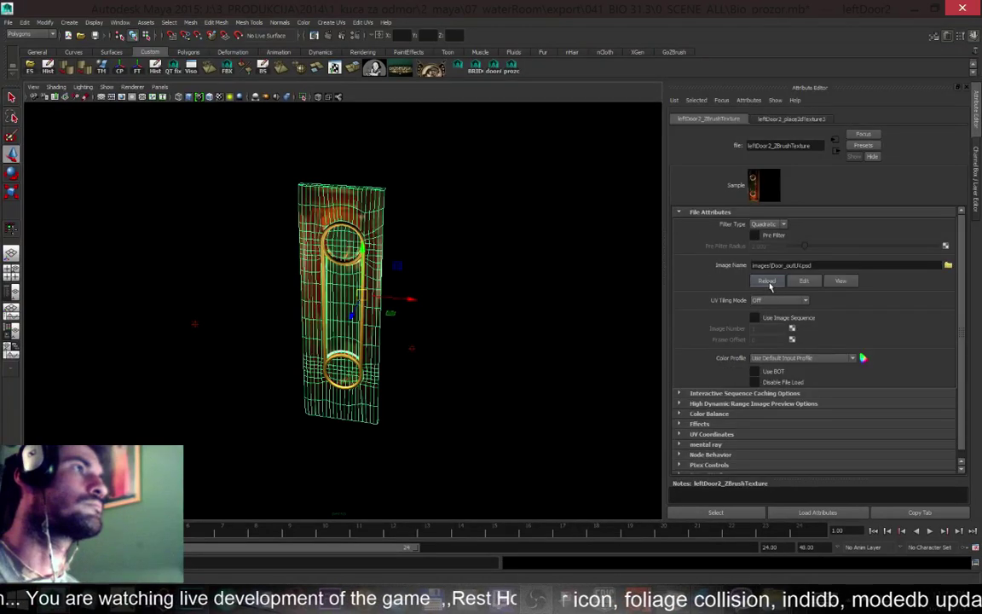
# Examine the reloaded stripe texture on the door model from up close, with the door deselected and reselected
pyautogui.keyDown('alt'); pyautogui.moveTo(417, 242); pyautogui.dragTo(458, 236); pyautogui.keyUp('alt')
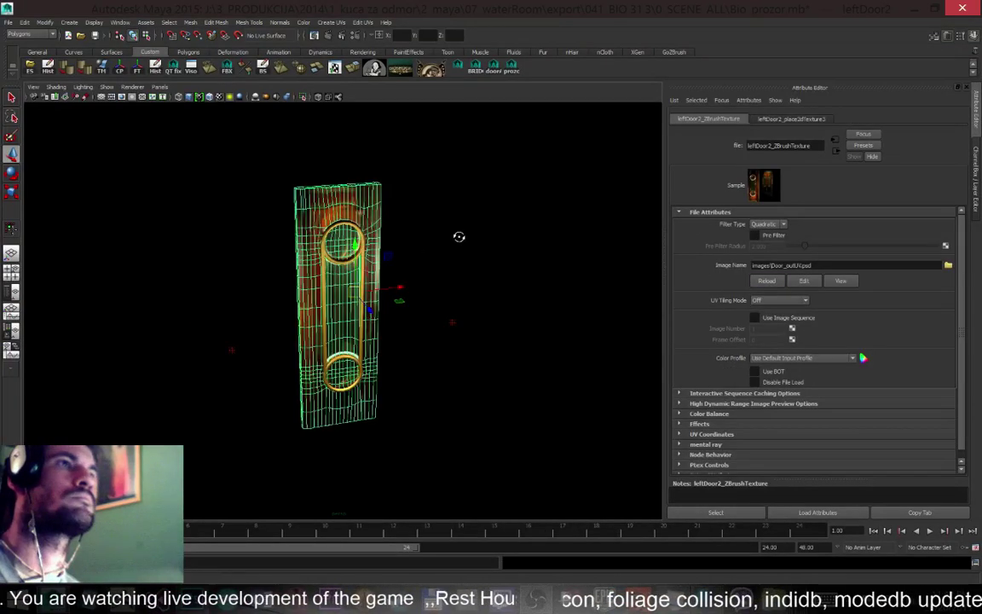
pyautogui.click(458, 236)
pyautogui.scroll(5, 426, 242)
pyautogui.keyDown('alt'); pyautogui.moveTo(370, 252); pyautogui.dragTo(292, 465); pyautogui.keyUp('alt')
pyautogui.click(289, 433)
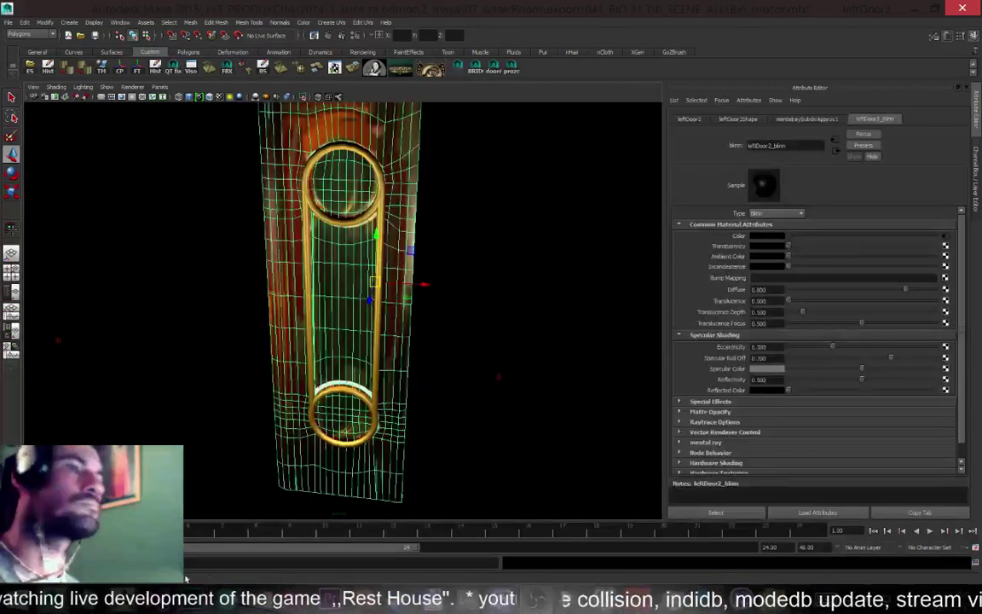
# Switch to Photoshop, compare the door with and without the rotated strip on Layer 16 copy, and leave that layer hidden
pyautogui.click(193, 596)
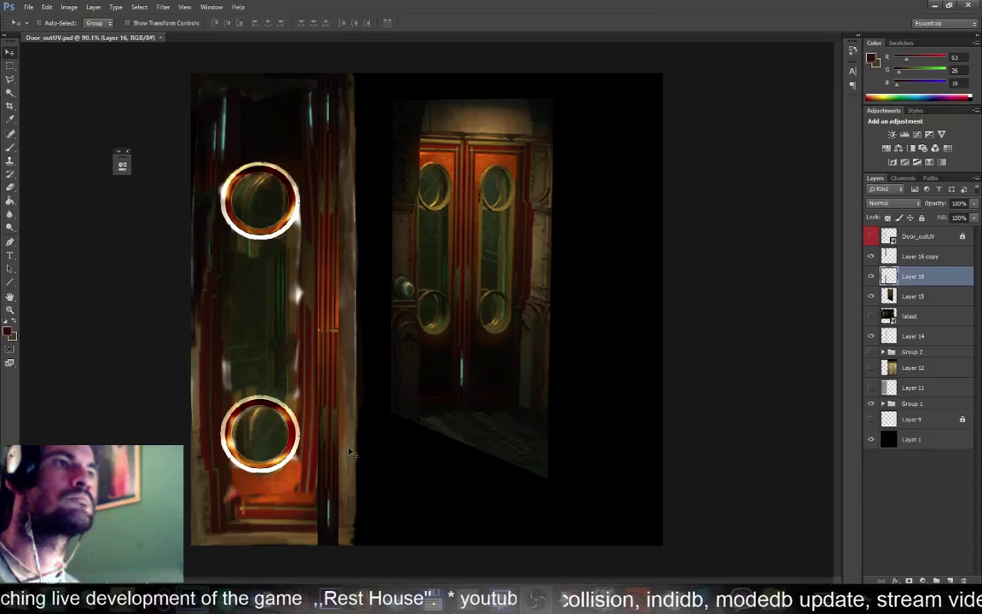
pyautogui.click(871, 257)
pyautogui.click(871, 258)
pyautogui.click(871, 258)
pyautogui.click(871, 258)
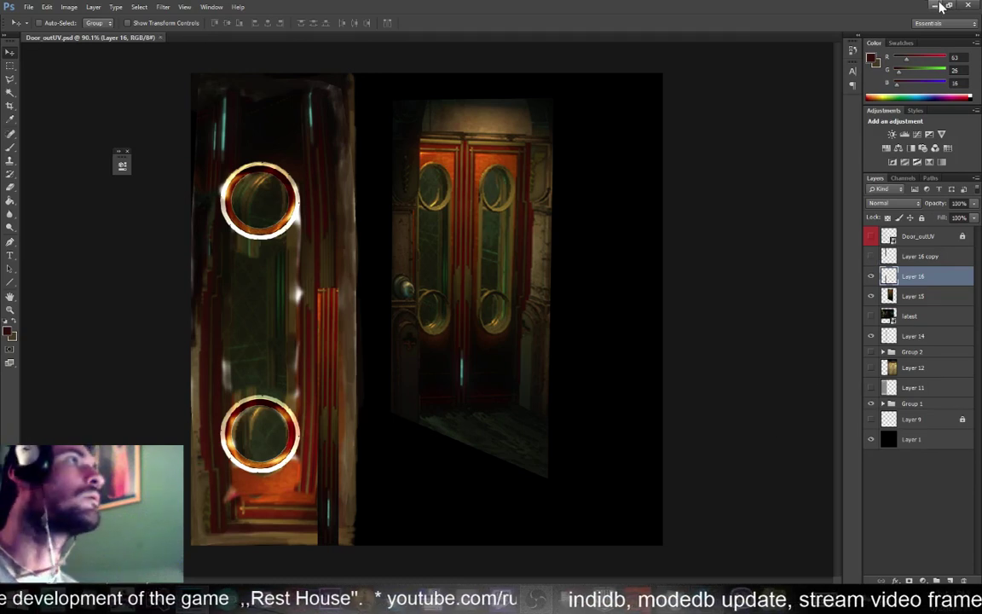
# Switch to Maya, reload the Door_outUV.psd color texture, and check the single strip on the deselected door
pyautogui.hotkey('alt', 'Tab')
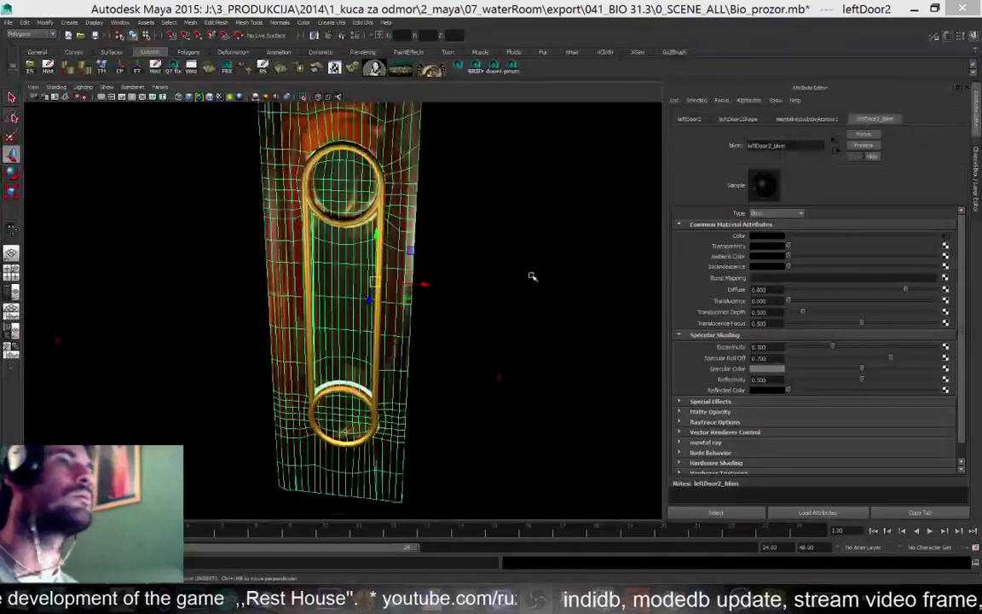
pyautogui.click(945, 236)
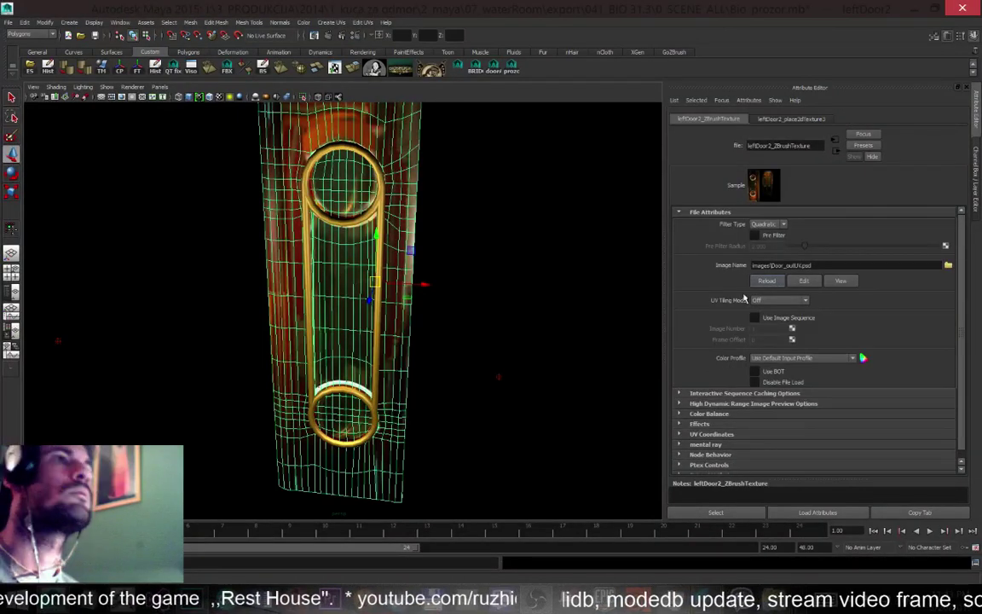
pyautogui.keyDown('alt'); pyautogui.moveTo(478, 195); pyautogui.dragTo(456, 237); pyautogui.keyUp('alt')
pyautogui.click(468, 237)
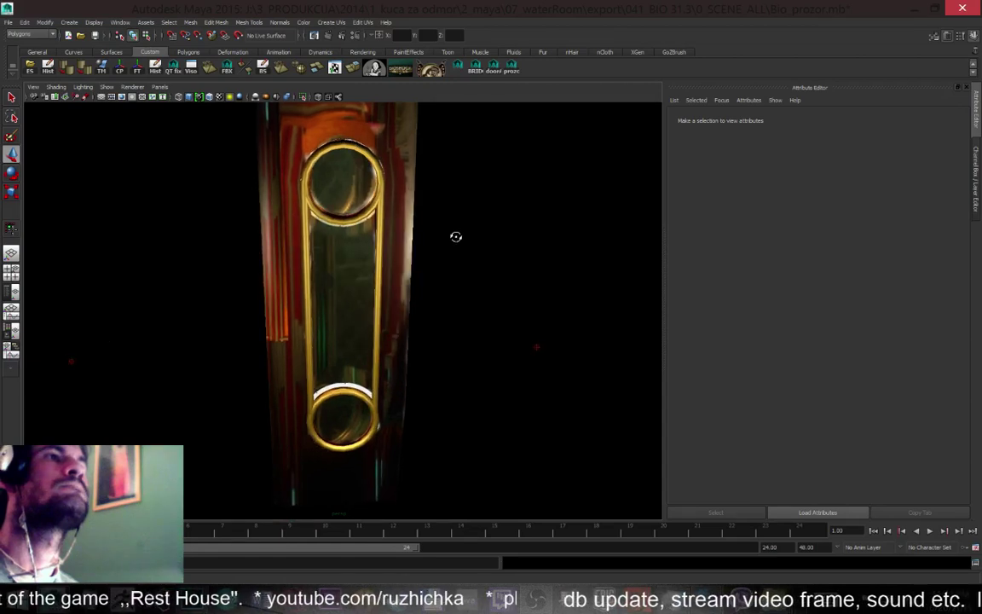
# Switch to Photoshop and soften the upper end of the Layer 16 strip with a 24 px Eraser at 16% opacity
pyautogui.hotkey('alt', 'Tab')
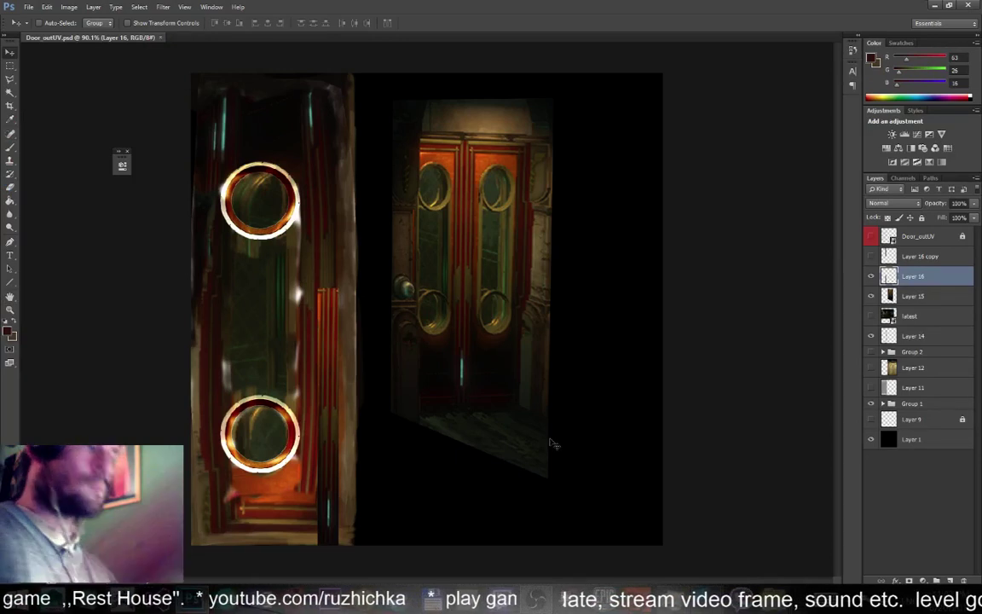
pyautogui.press('e')
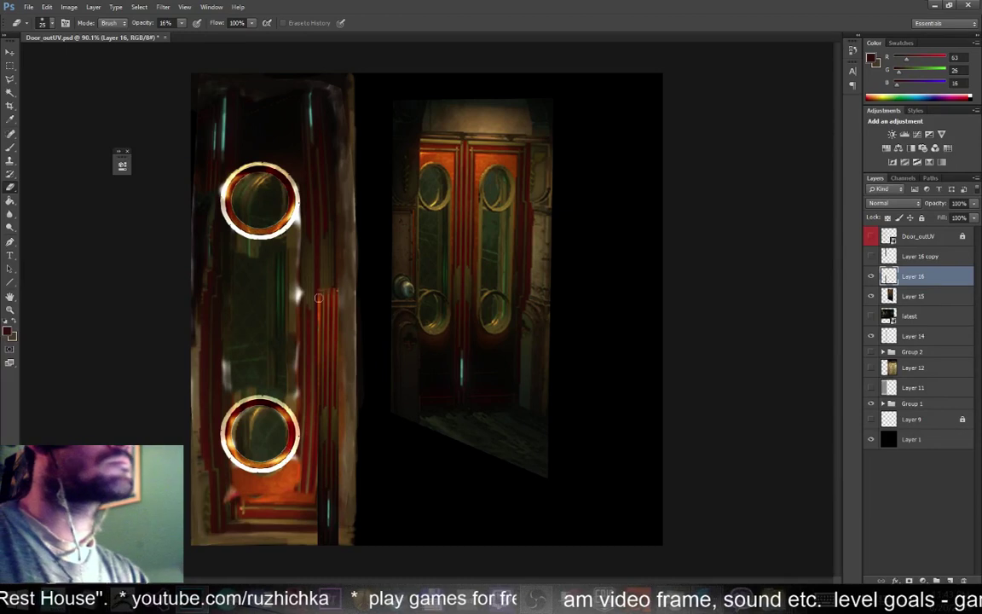
pyautogui.rightClick(317, 297)
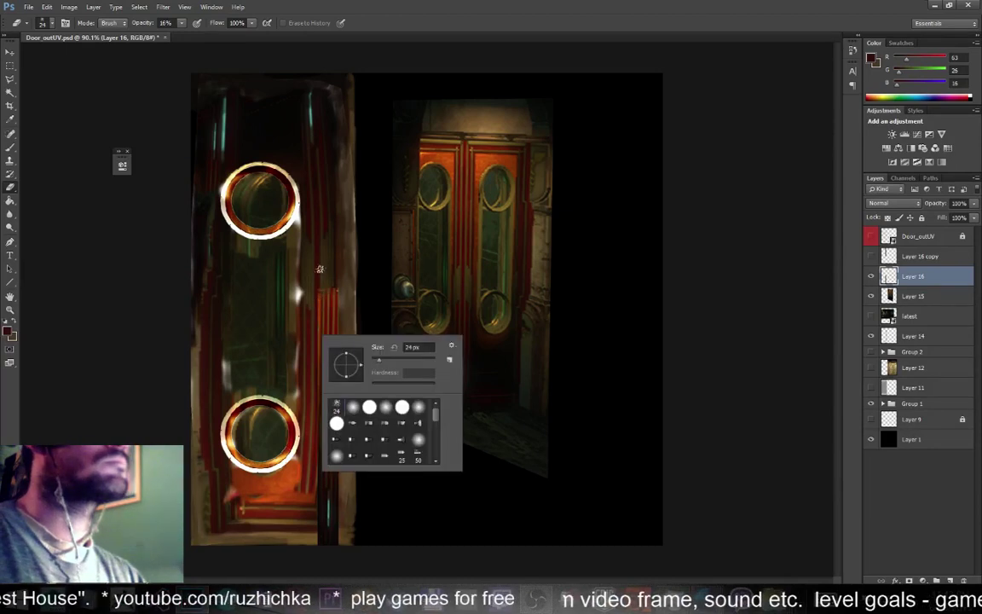
pyautogui.click(331, 282)
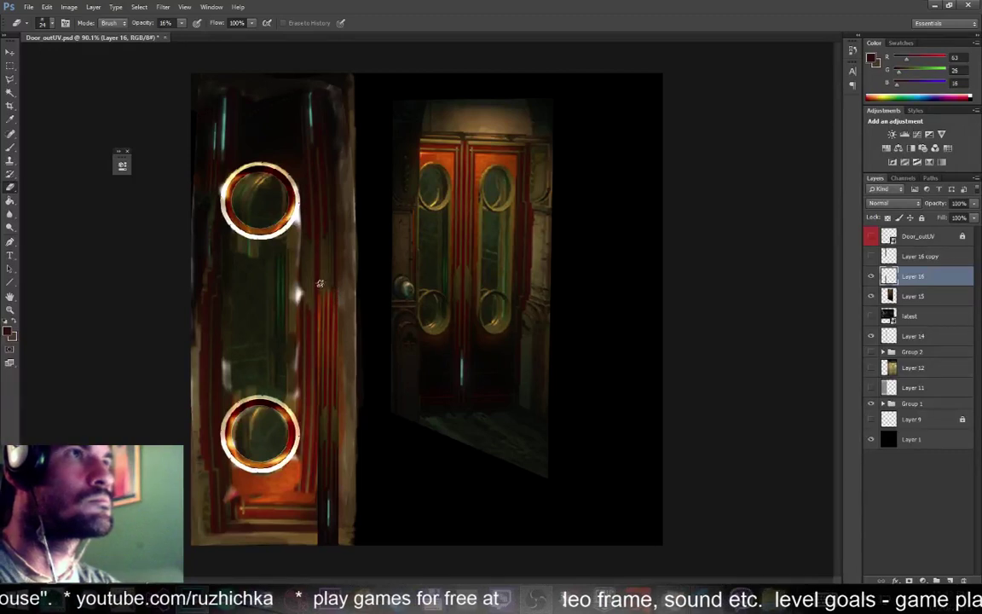
pyautogui.moveTo(315, 321)
pyautogui.mouseDown()
pyautogui.moveTo(329, 287)
pyautogui.moveTo(334, 324)
pyautogui.mouseUp()
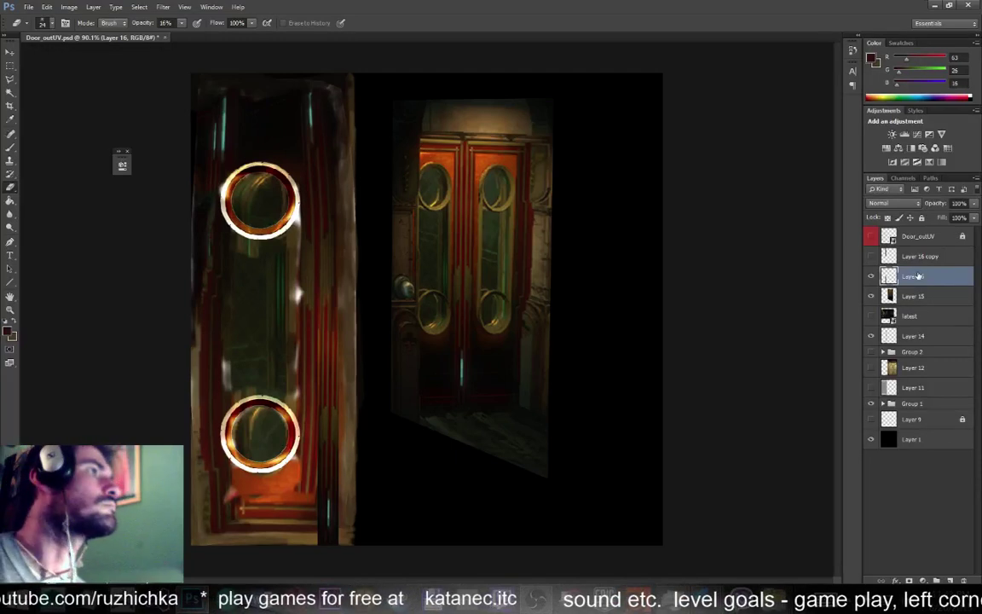
# Duplicate the softened Layer 16 strip and place the copy over the painted door's left-hand stripes
pyautogui.hotkey('ctrl', 'j')
pyautogui.press('v')
pyautogui.moveTo(336, 462); pyautogui.dragTo(206, 466)
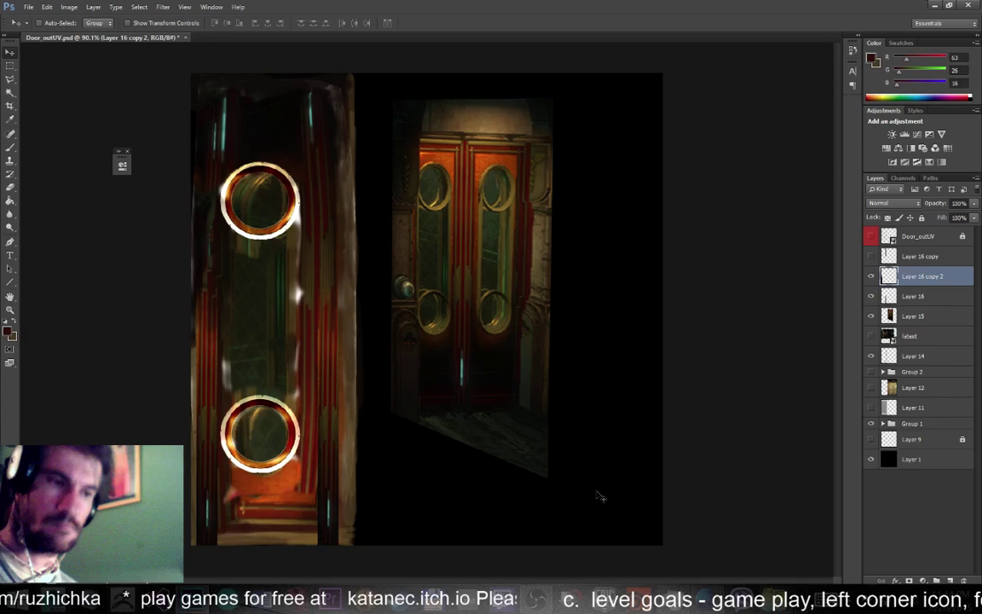
# Switch to Maya, reload the Door_outUV.psd color texture, and inspect the stripes on both sides of the door model
pyautogui.click(968, 6)
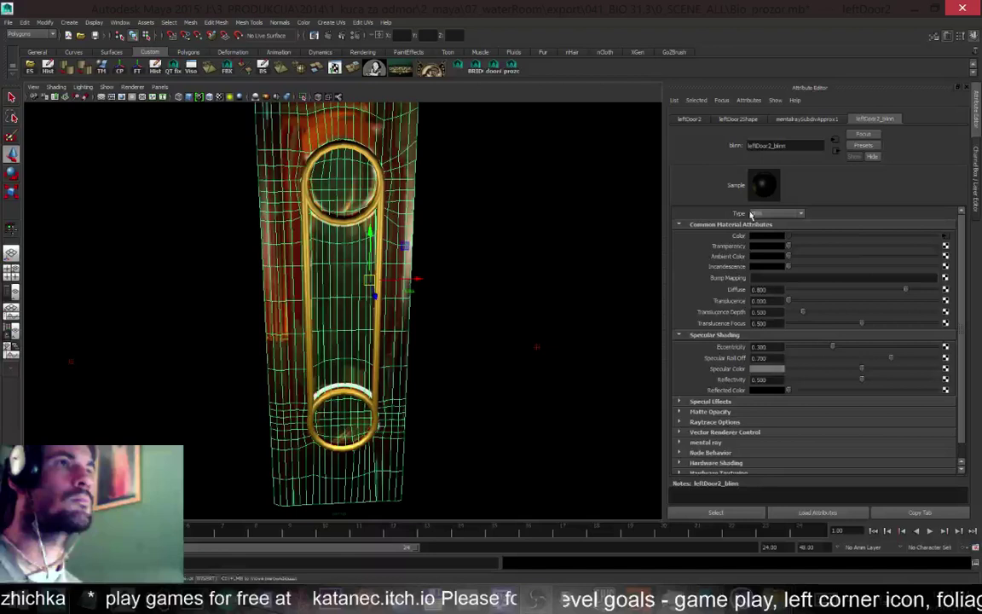
pyautogui.click(945, 235)
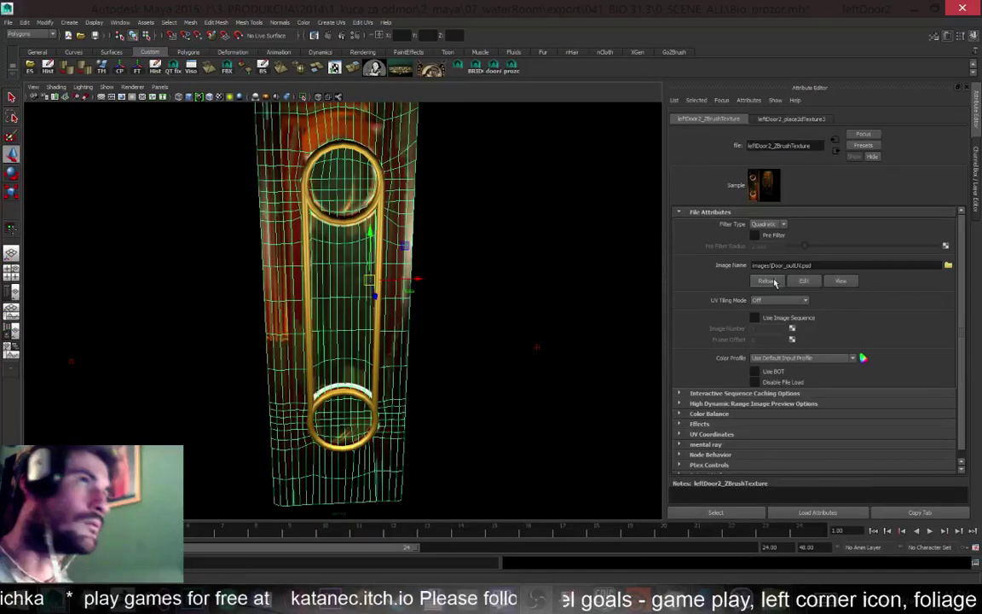
pyautogui.click(767, 281)
pyautogui.click(481, 329)
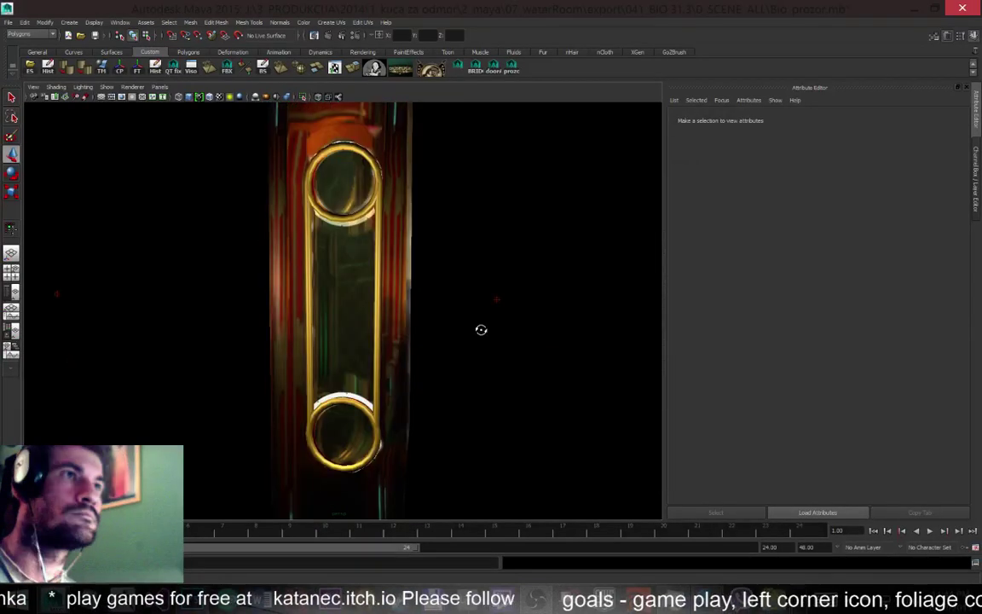
pyautogui.moveTo(481, 329)
pyautogui.keyDown('alt'); pyautogui.mouseDown()
pyautogui.moveTo(495, 335)
pyautogui.moveTo(487, 346)
pyautogui.moveTo(480, 337)
pyautogui.moveTo(502, 340)
pyautogui.moveTo(497, 318)
pyautogui.moveTo(482, 344)
pyautogui.moveTo(502, 337)
pyautogui.mouseUp(); pyautogui.keyUp('alt')
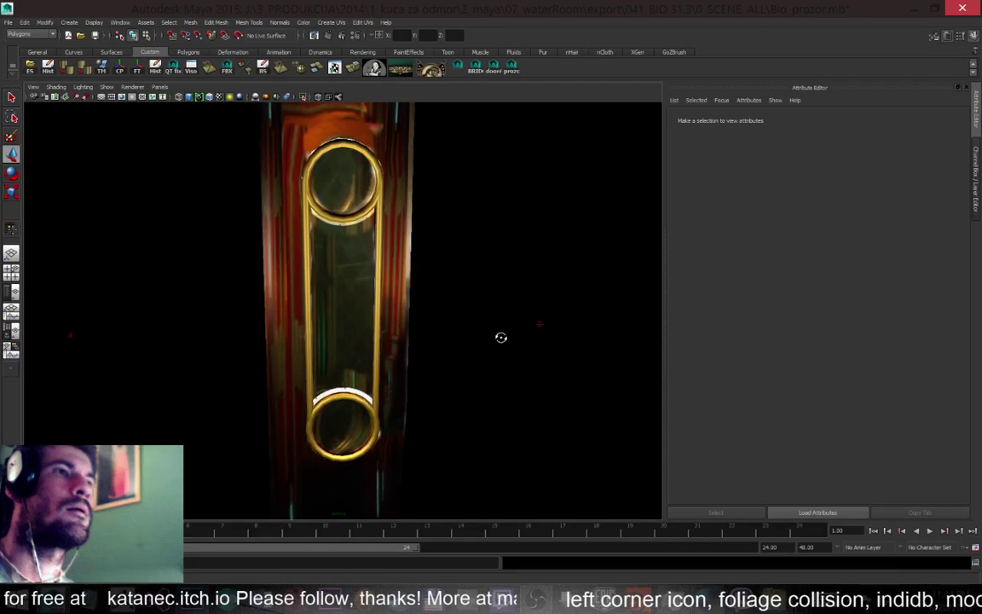
pyautogui.click(413, 375)
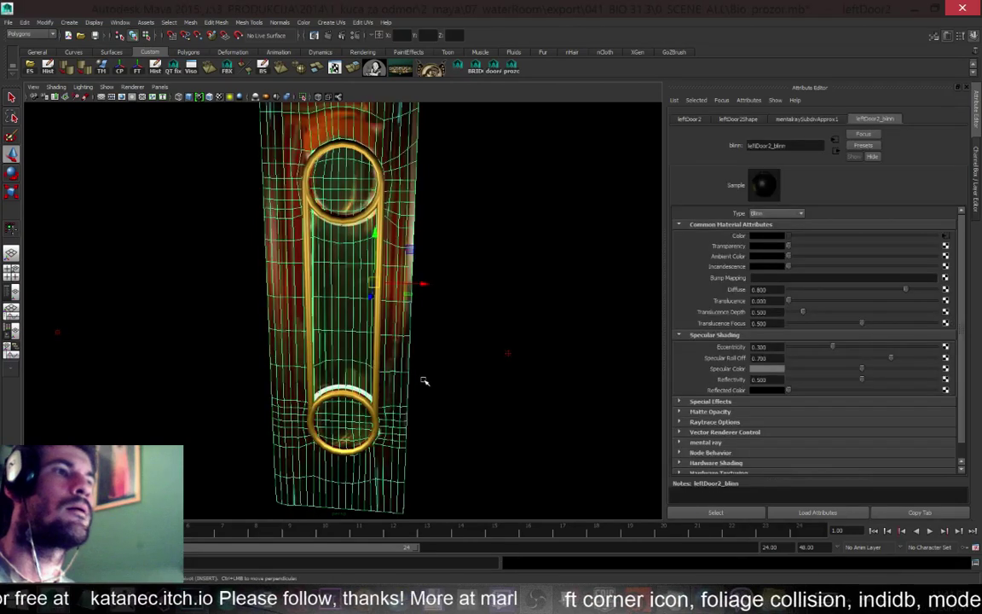
# Switch to Photoshop and compare the painted door with Layer 16 copy shown and hidden
pyautogui.click(914, 10)
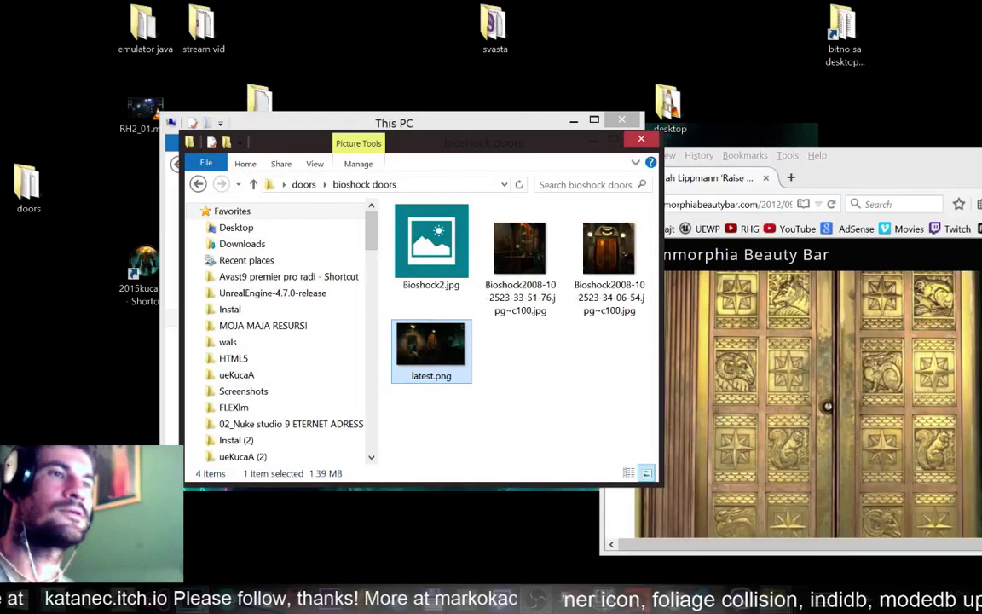
pyautogui.click(245, 585)
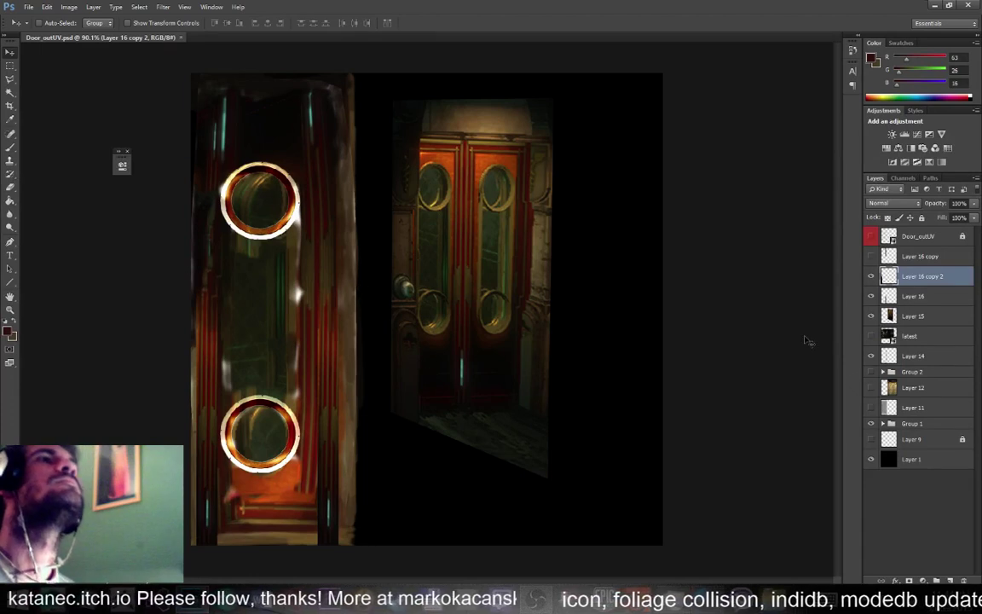
pyautogui.click(870, 256)
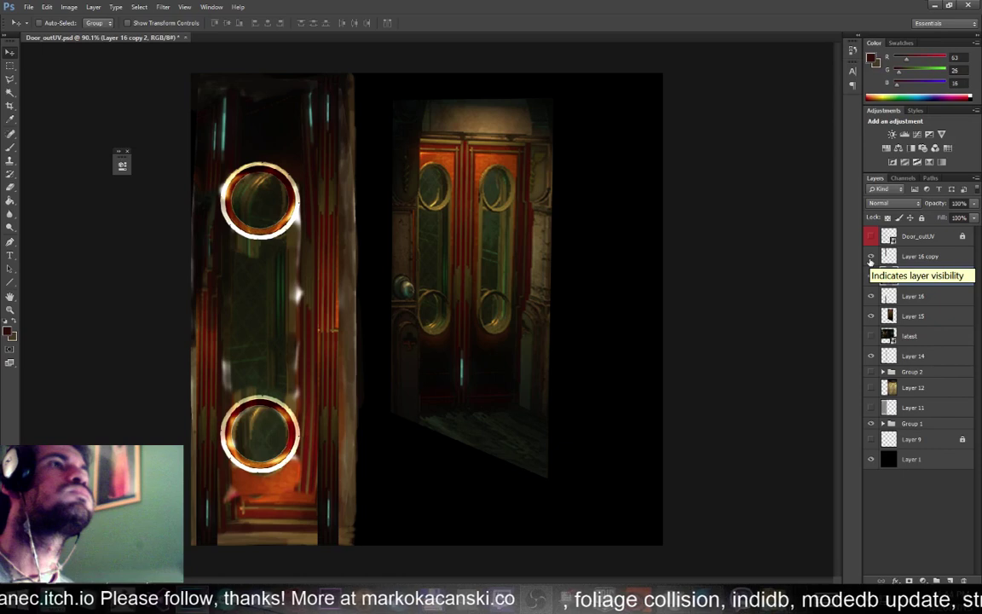
pyautogui.click(871, 258)
pyautogui.click(870, 257)
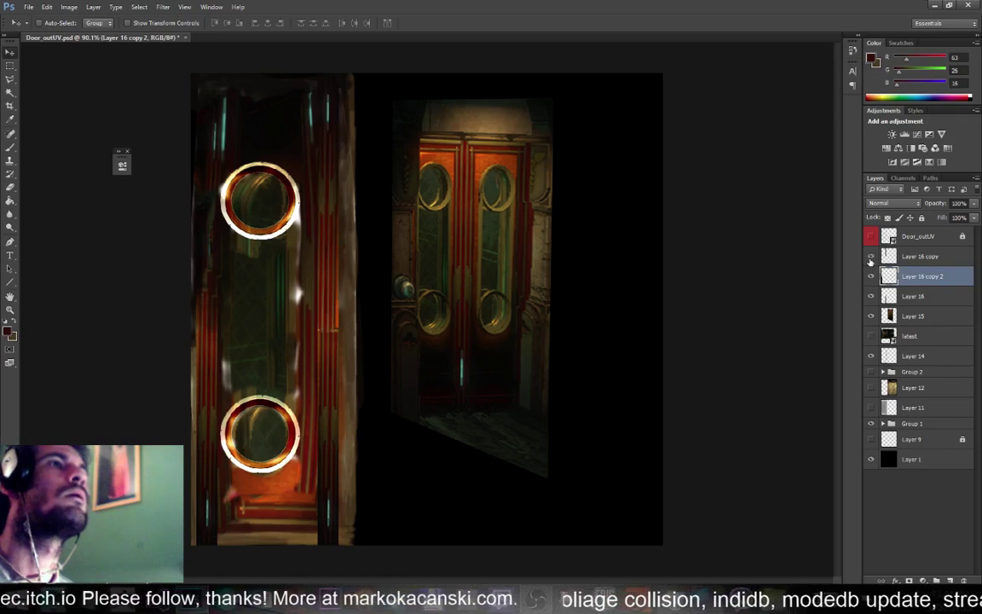
# Add a new layer below Layer 16 copy, set up an 11 px Brush in dark brown at 48% opacity, and hide Layer 16 copy
pyautogui.click(952, 579)
pyautogui.press('alt')
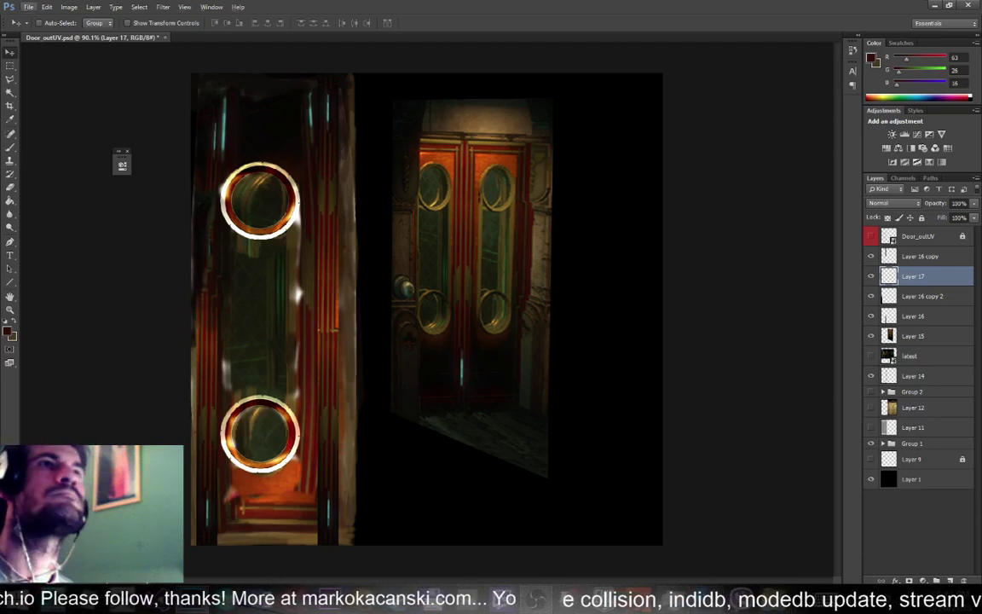
pyautogui.click(9, 146)
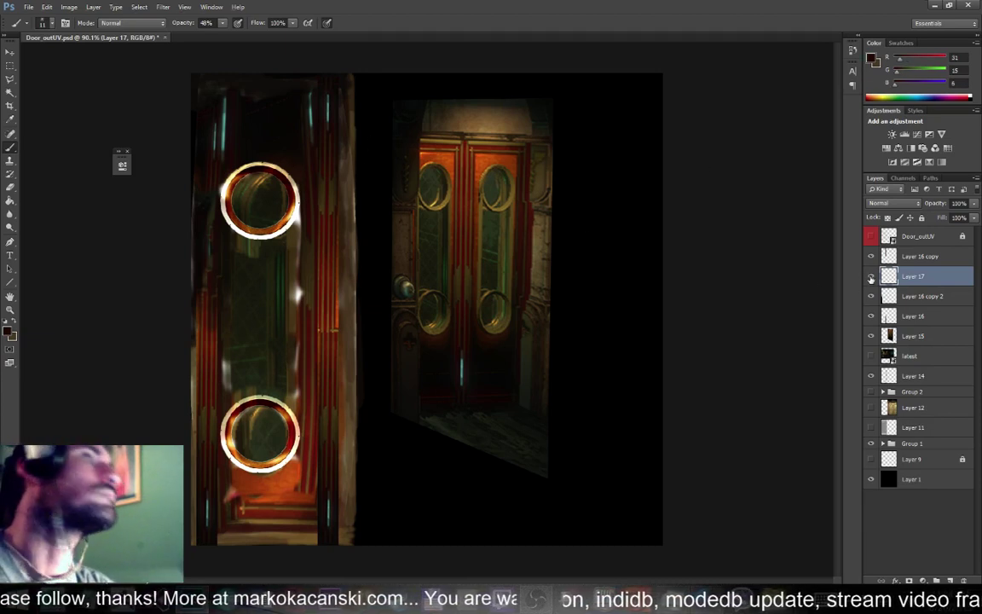
pyautogui.click(871, 257)
pyautogui.click(871, 256)
pyautogui.click(871, 256)
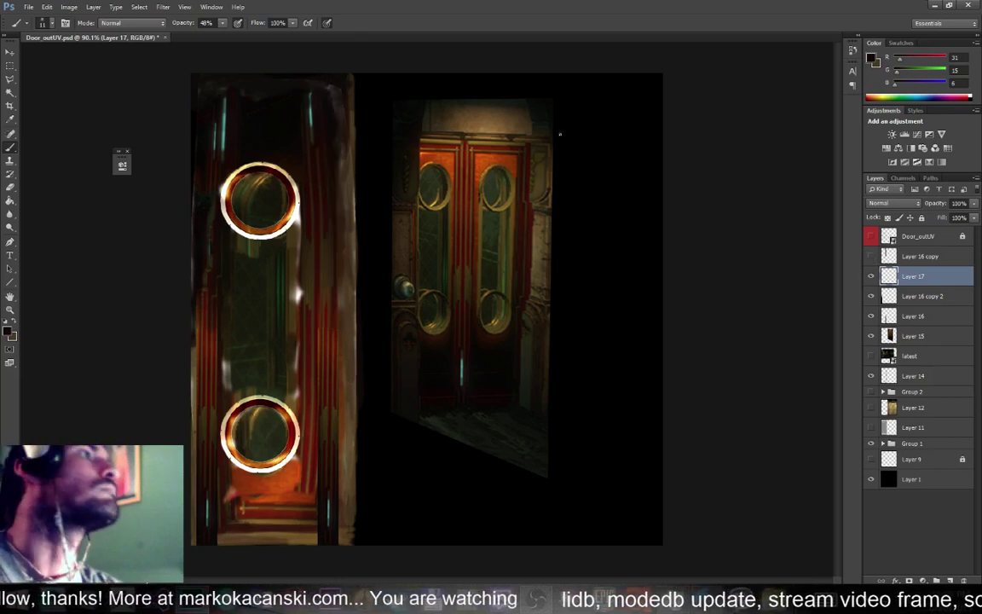
# Paint over the cyan highlight near the painted door's upper-right corner on Layer 17 with a 32 px brush in sampled dark tones
pyautogui.click(871, 275)
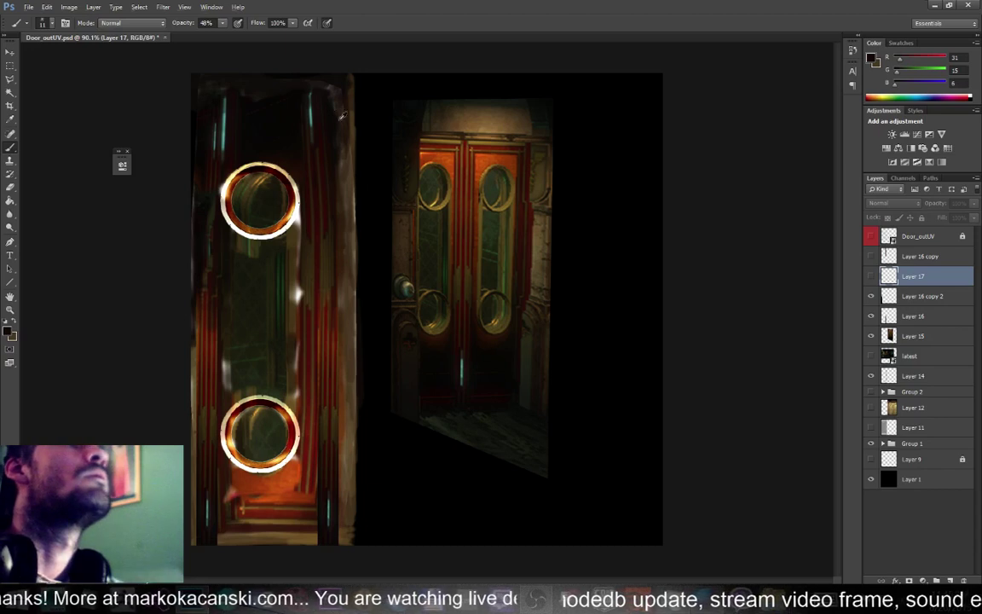
pyautogui.press('alt')
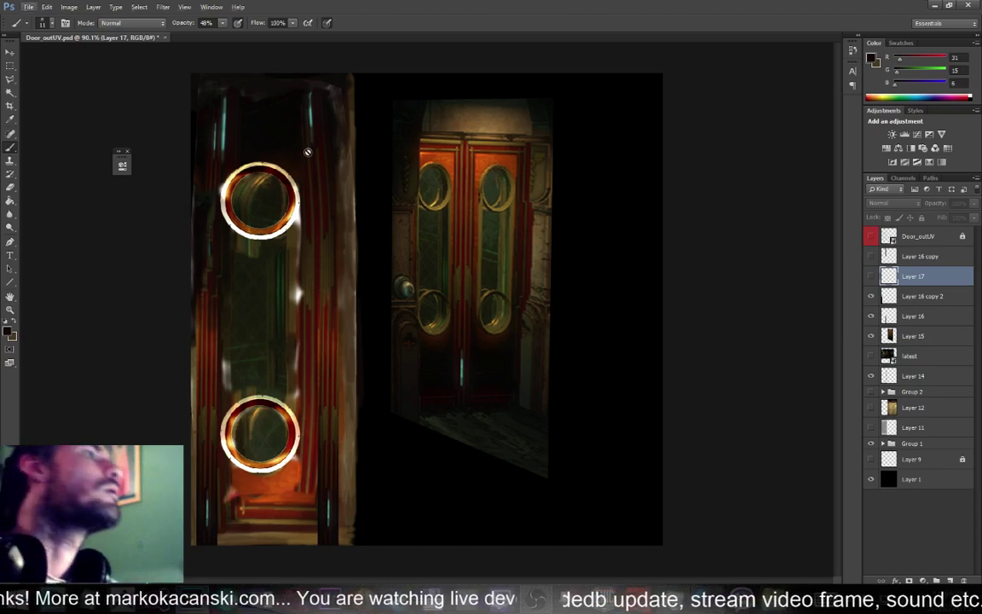
pyautogui.click(871, 278)
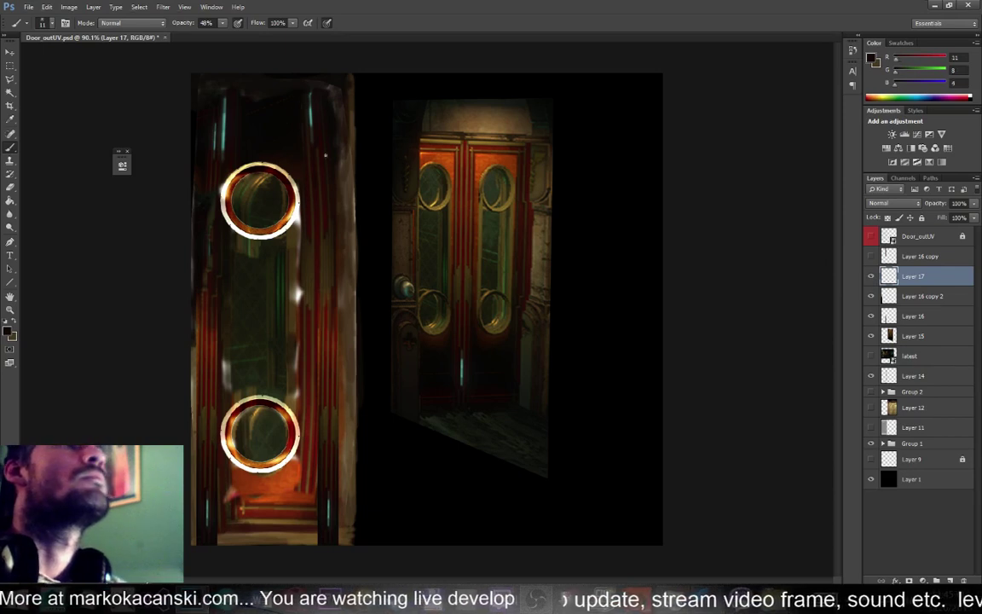
pyautogui.rightClick(333, 158)
pyautogui.keyDown('alt'); pyautogui.click(340, 111); pyautogui.keyUp('alt')
pyautogui.moveTo(320, 110)
pyautogui.mouseDown()
pyautogui.moveTo(312, 106)
pyautogui.moveTo(315, 129)
pyautogui.moveTo(311, 98)
pyautogui.moveTo(317, 128)
pyautogui.mouseUp()
pyautogui.keyDown('alt'); pyautogui.click(334, 101); pyautogui.keyUp('alt')
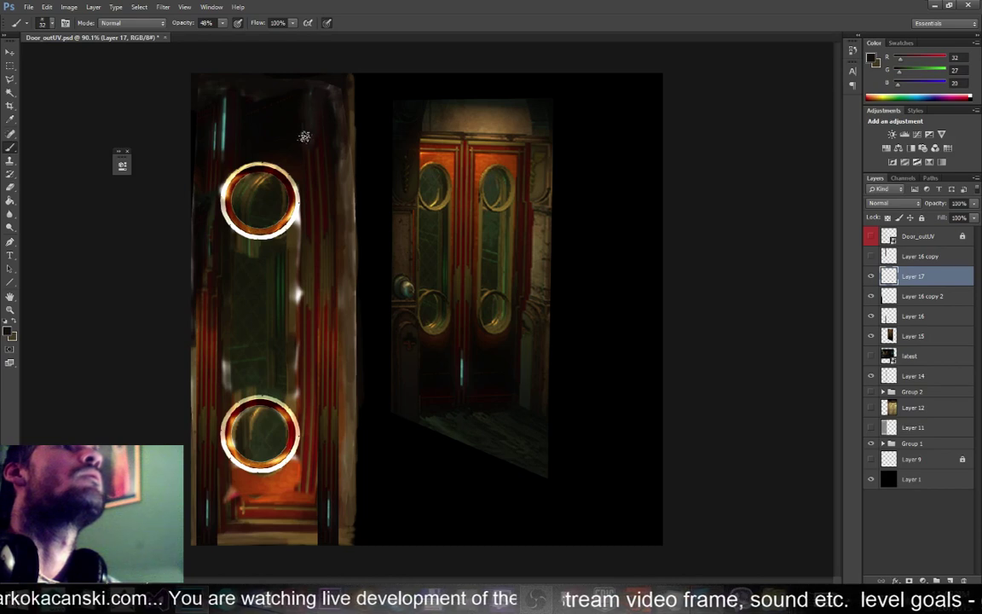
pyautogui.keyDown('alt'); pyautogui.click(305, 97); pyautogui.keyUp('alt')
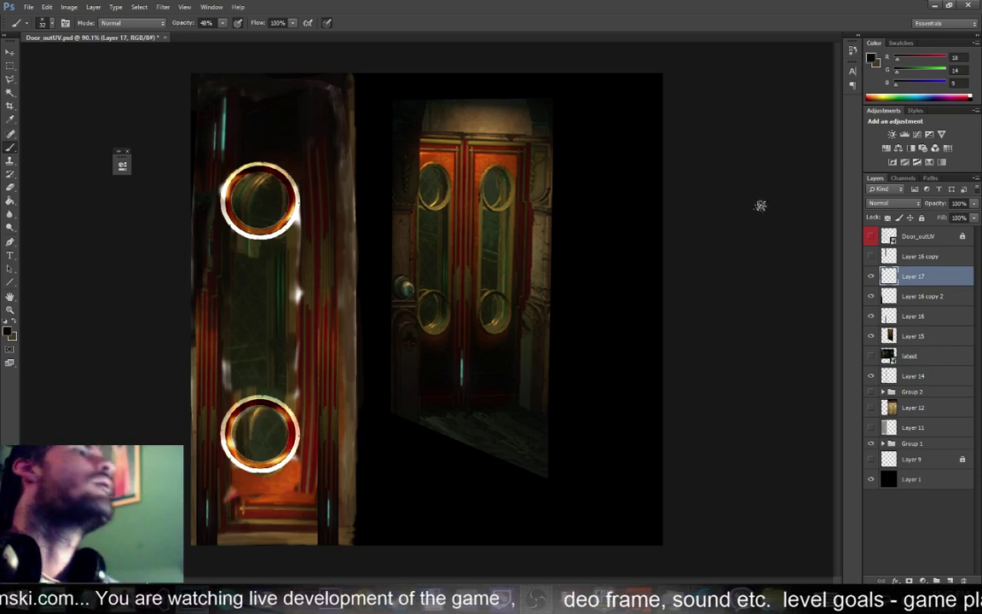
# Compare the door with Layer 17 shown and hidden, show both Layer 16 copy and Layer 17, and save Door_outUV.psd
pyautogui.click(871, 277)
pyautogui.click(870, 278)
pyautogui.click(870, 278)
pyautogui.click(870, 277)
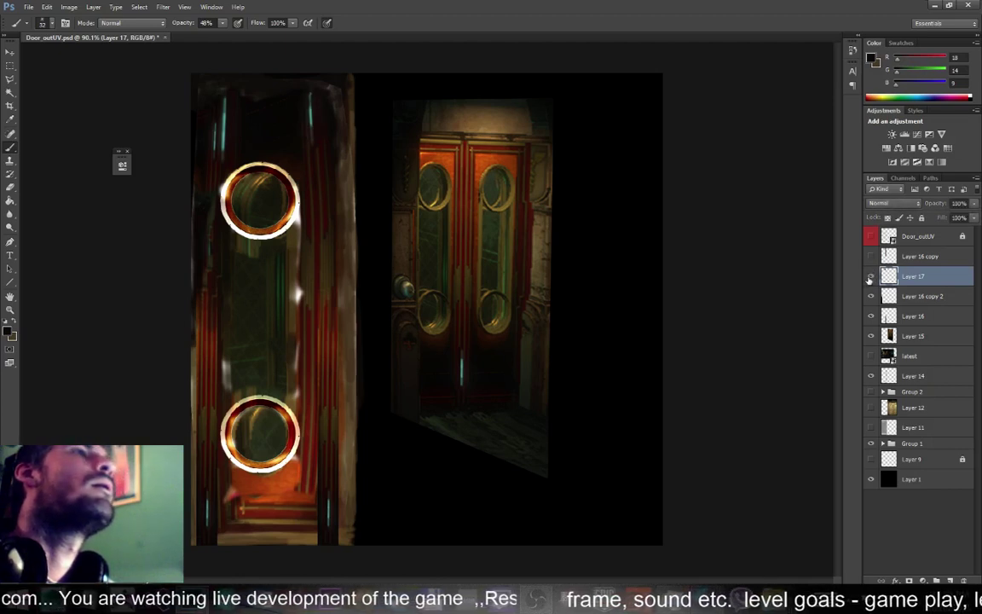
pyautogui.click(870, 278)
pyautogui.click(870, 257)
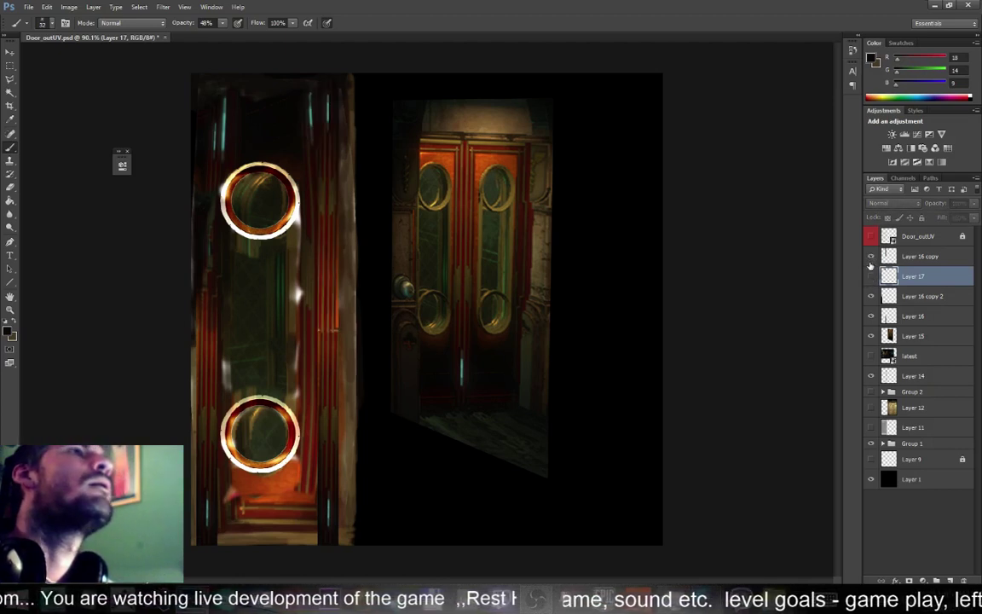
pyautogui.click(871, 278)
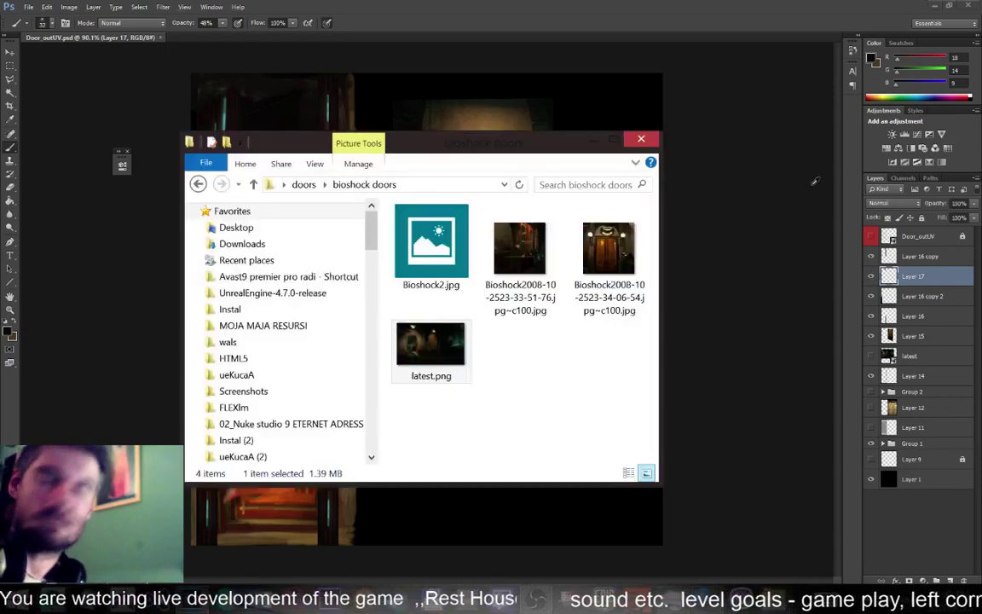
# Minimize the bioshock doors folder, switch to Maya, reload the Door_outUV.psd color texture, and inspect the stripes on the door model
pyautogui.hotkey('alt', 'Tab')
pyautogui.click(592, 140)
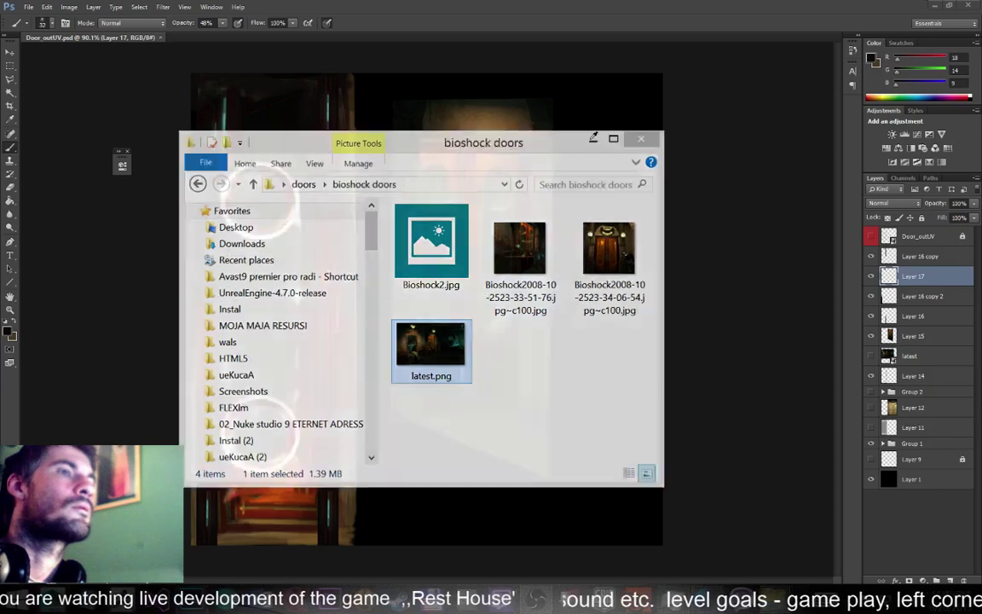
pyautogui.hotkey('alt', 'Tab')
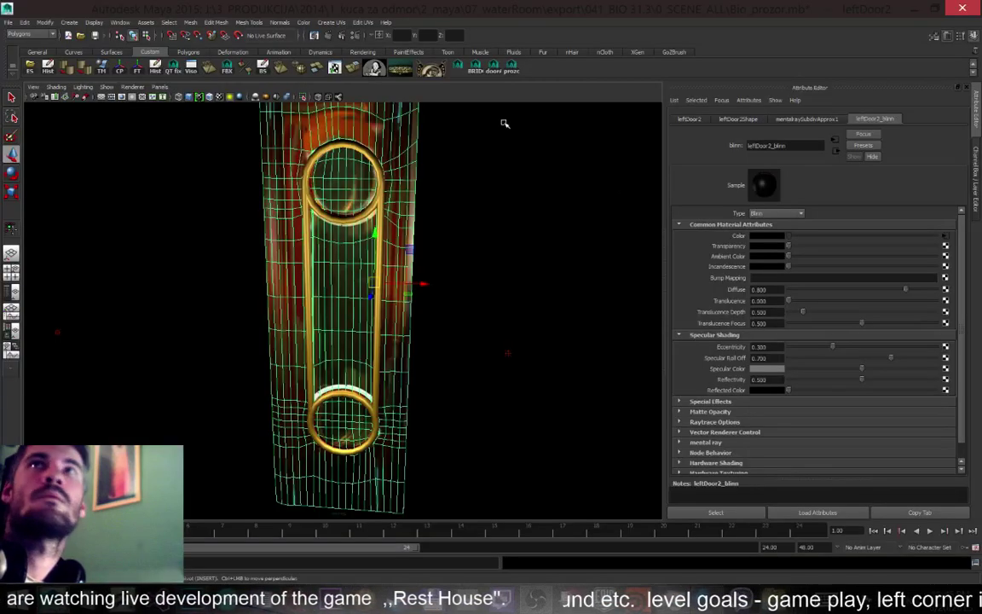
pyautogui.click(944, 236)
pyautogui.keyDown('alt'); pyautogui.moveTo(483, 284); pyautogui.dragTo(511, 239); pyautogui.keyUp('alt')
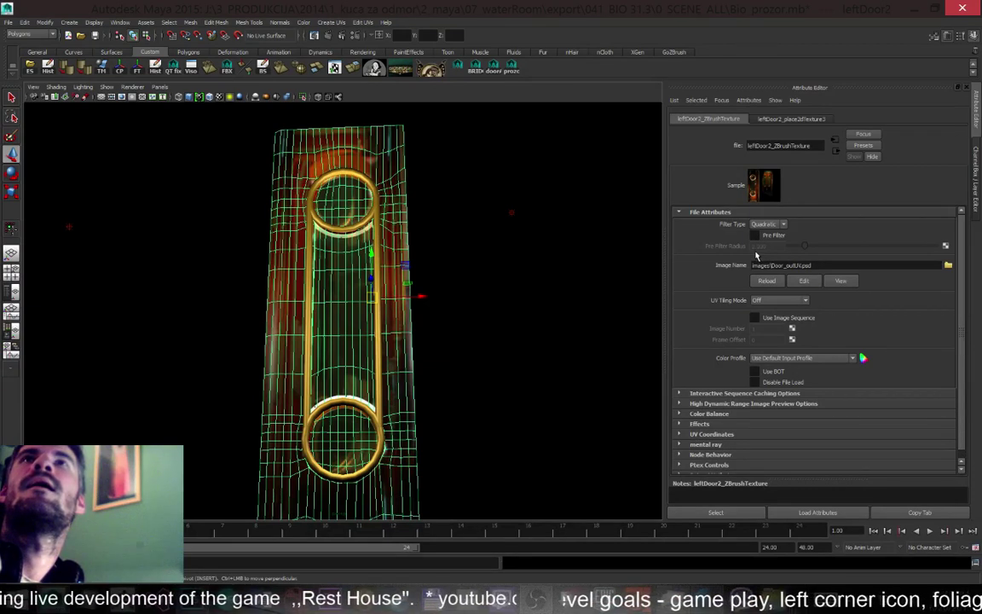
pyautogui.click(776, 285)
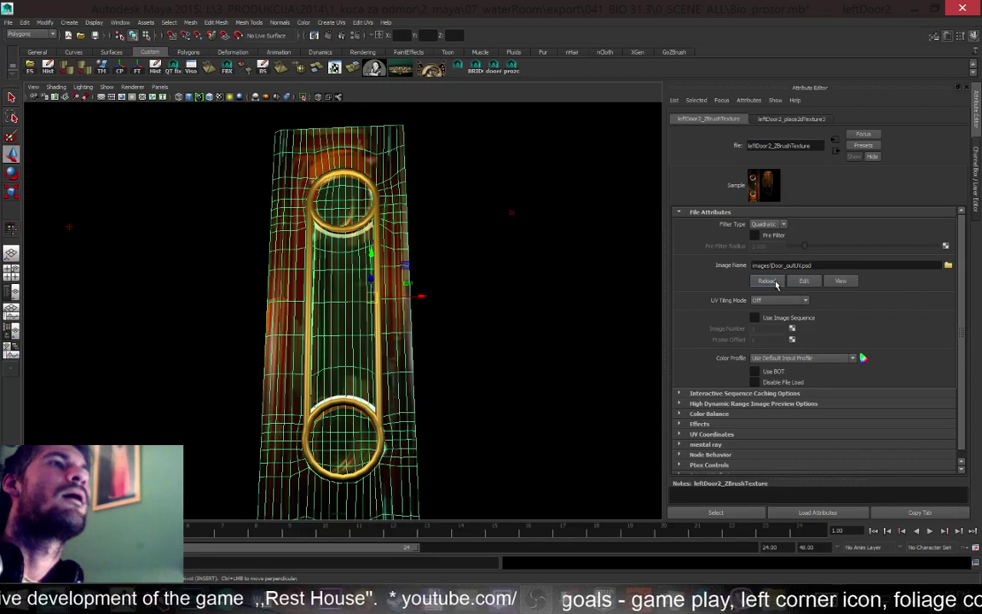
pyautogui.keyDown('alt'); pyautogui.moveTo(503, 263); pyautogui.dragTo(541, 303); pyautogui.keyUp('alt')
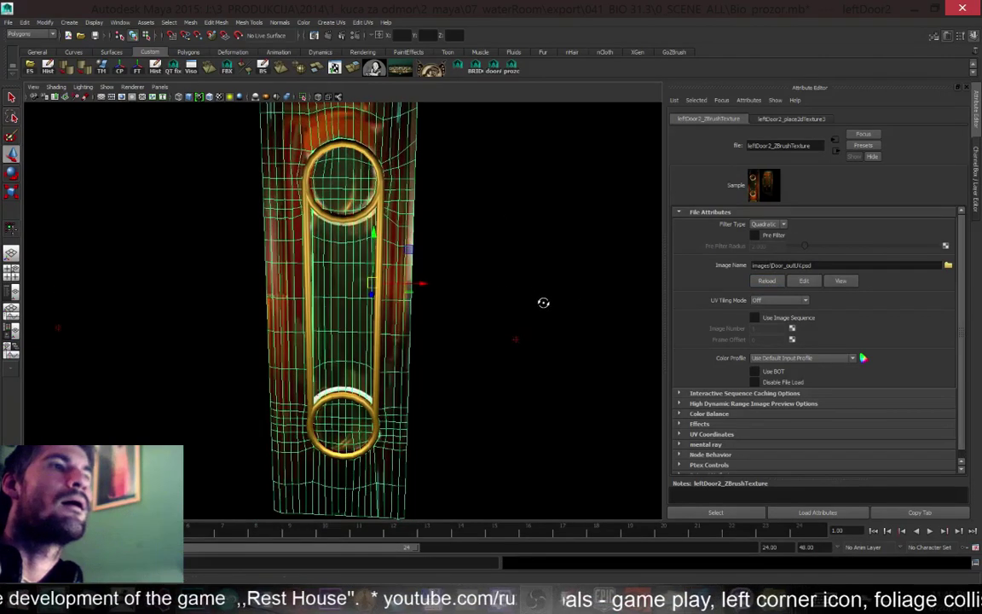
pyautogui.keyDown('alt'); pyautogui.moveTo(441, 277); pyautogui.dragTo(458, 284); pyautogui.keyUp('alt')
pyautogui.click(458, 281)
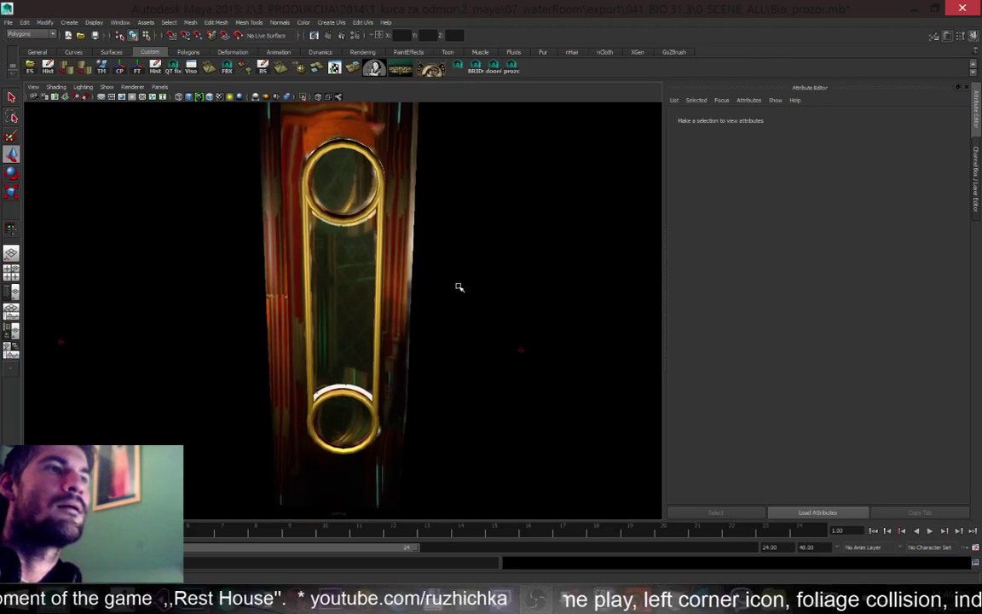
pyautogui.hotkey('ctrl', 'z')
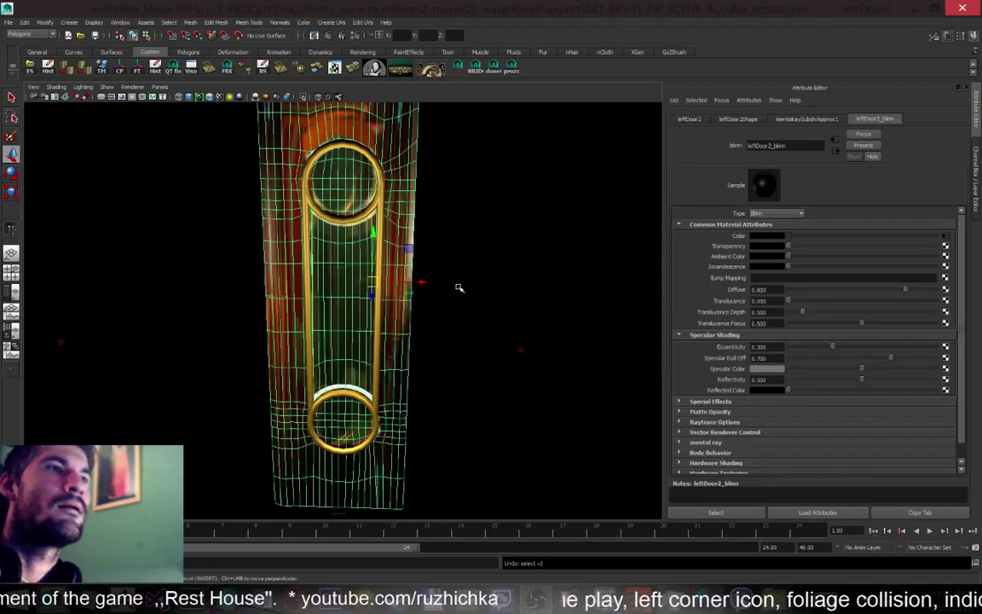
pyautogui.click(945, 242)
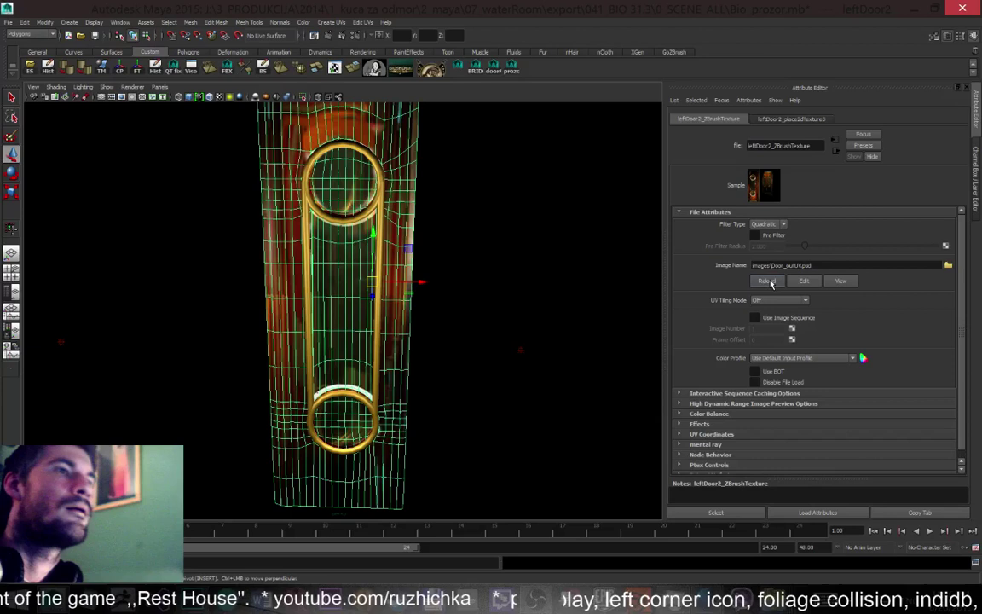
# Switch to Photoshop, hide Layer 17 and Layer 16 copy, and save Door_outUV.psd
pyautogui.click(503, 599)
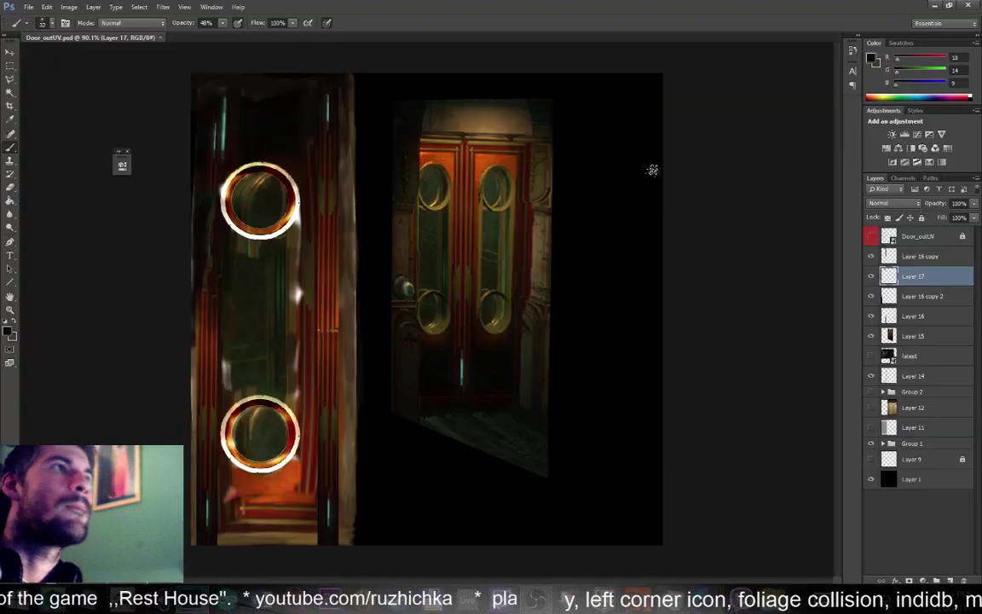
pyautogui.click(871, 277)
pyautogui.click(871, 257)
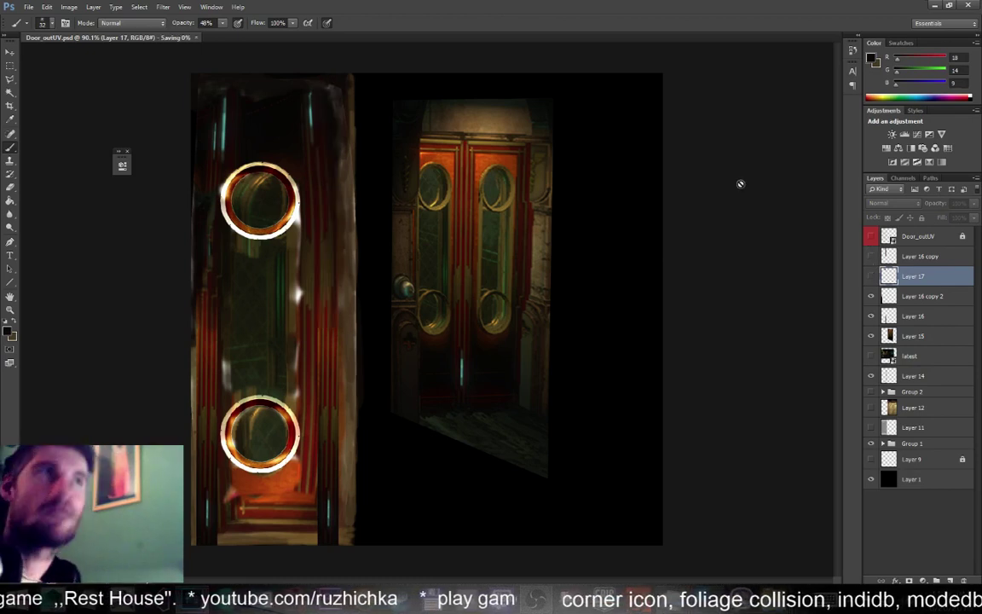
# Switch to Maya, reload the saved Door_outUV.psd texture, and view the deselected door model without its wireframe
pyautogui.hotkey('alt', 'Tab')
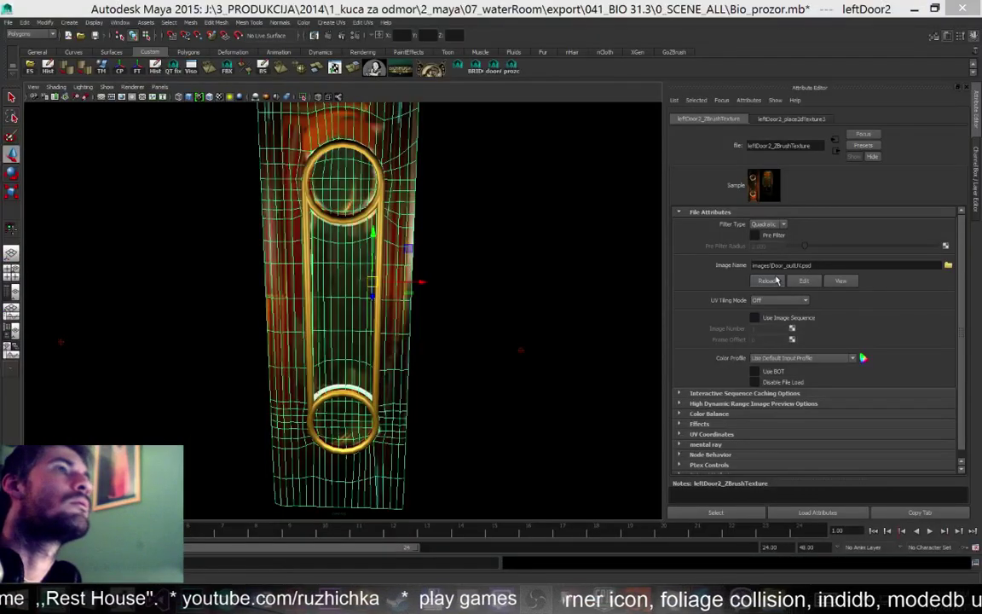
pyautogui.click(775, 281)
pyautogui.click(445, 308)
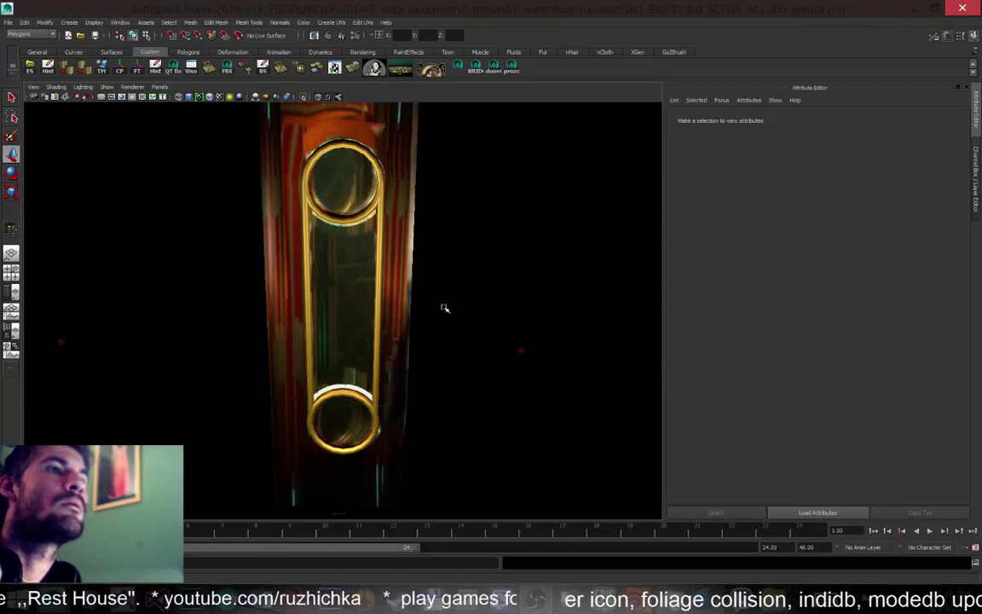
pyautogui.keyDown('alt'); pyautogui.moveTo(444, 300); pyautogui.dragTo(452, 288); pyautogui.keyUp('alt')
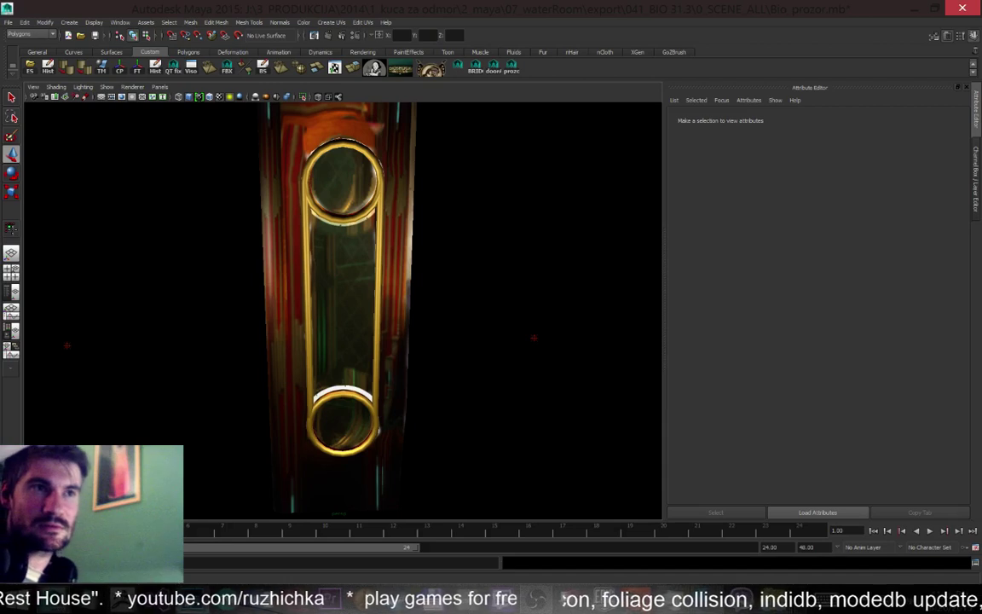
# Switch between Photoshop and Maya to compare the flat painted texture with the whole textured door model
pyautogui.hotkey('alt', 'Tab')
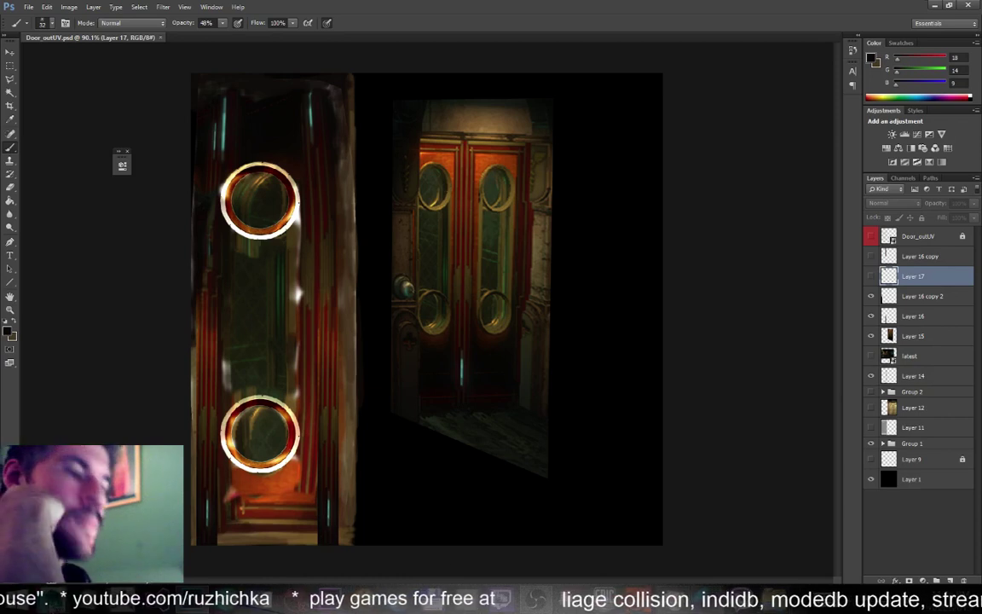
pyautogui.hotkey('alt', 'Tab')
pyautogui.hotkey('alt', 'Tab')
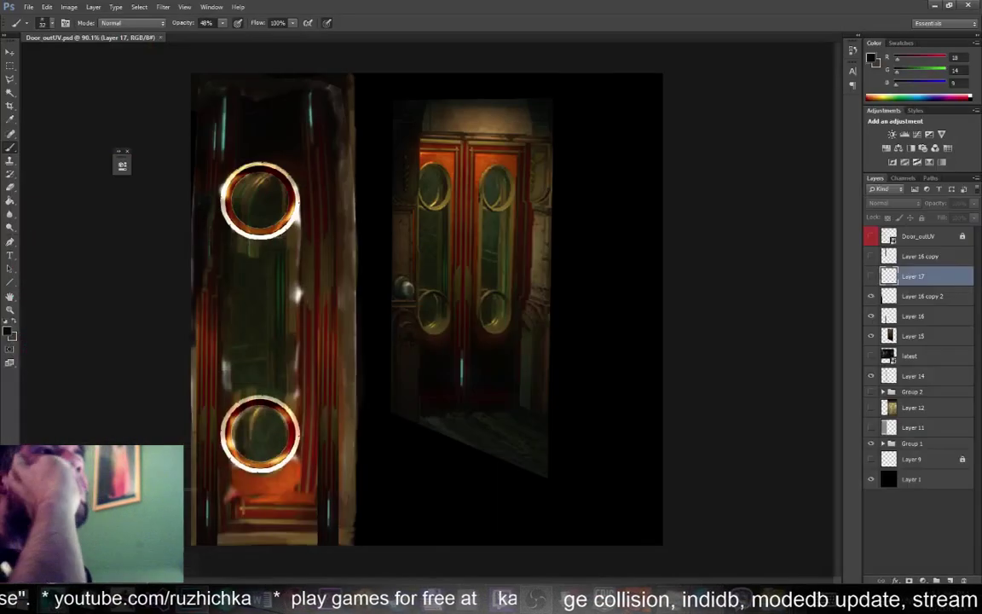
pyautogui.hotkey('alt', 'Tab')
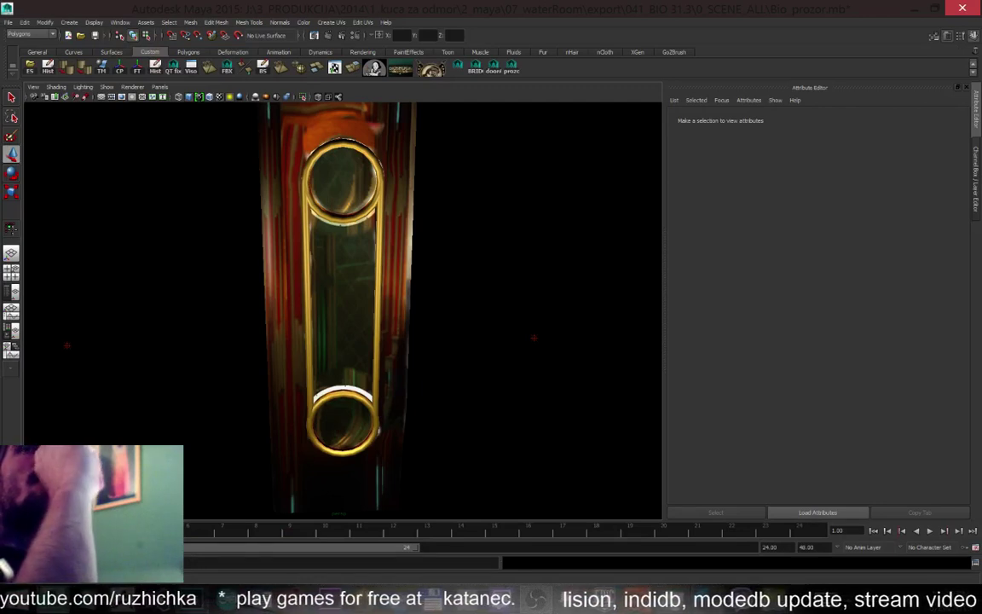
pyautogui.scroll(-1, 339, 304)
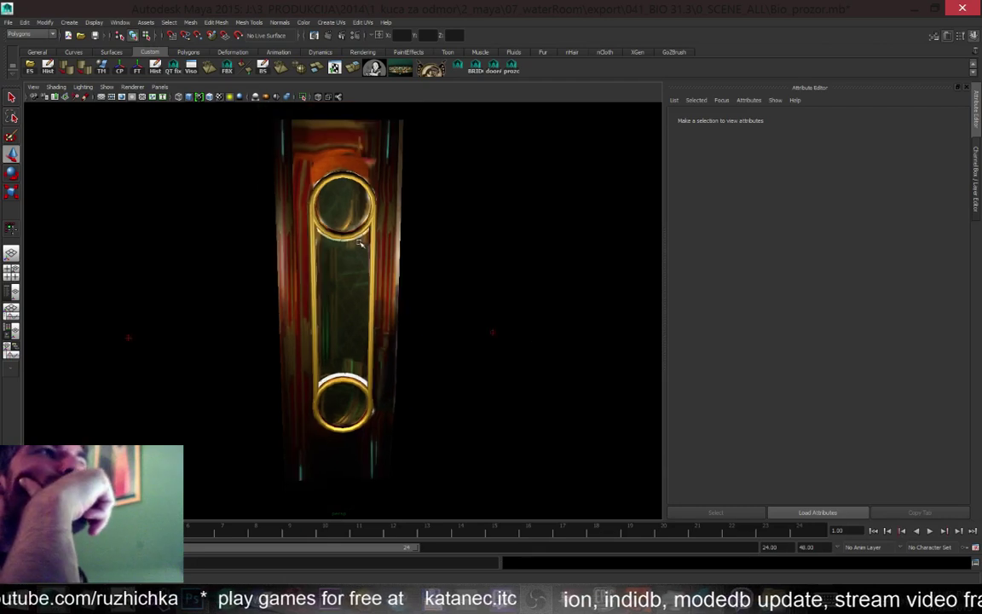
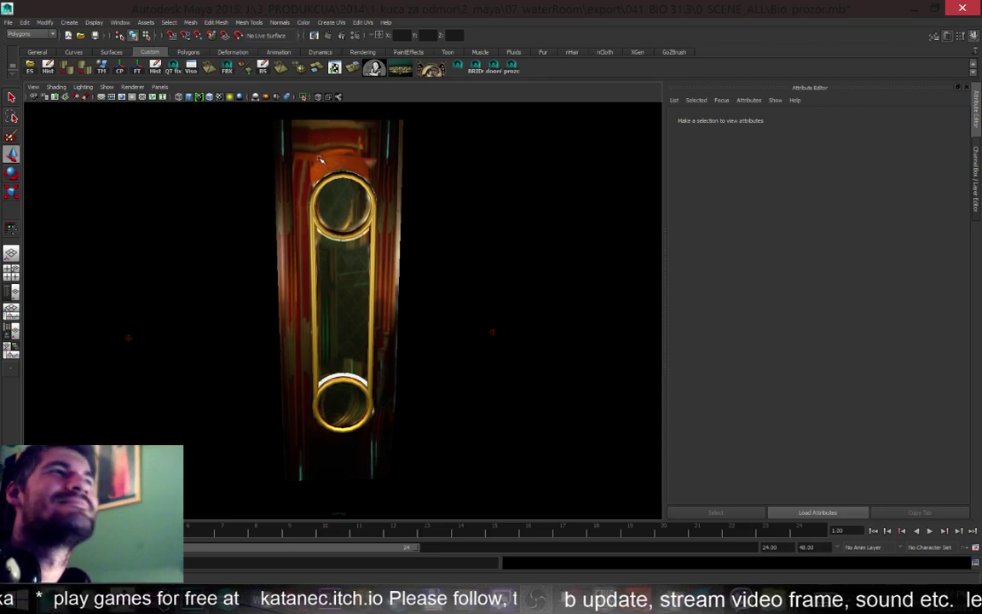
# Select the leftDoor2 door mesh in the Maya scene
pyautogui.click(321, 161)
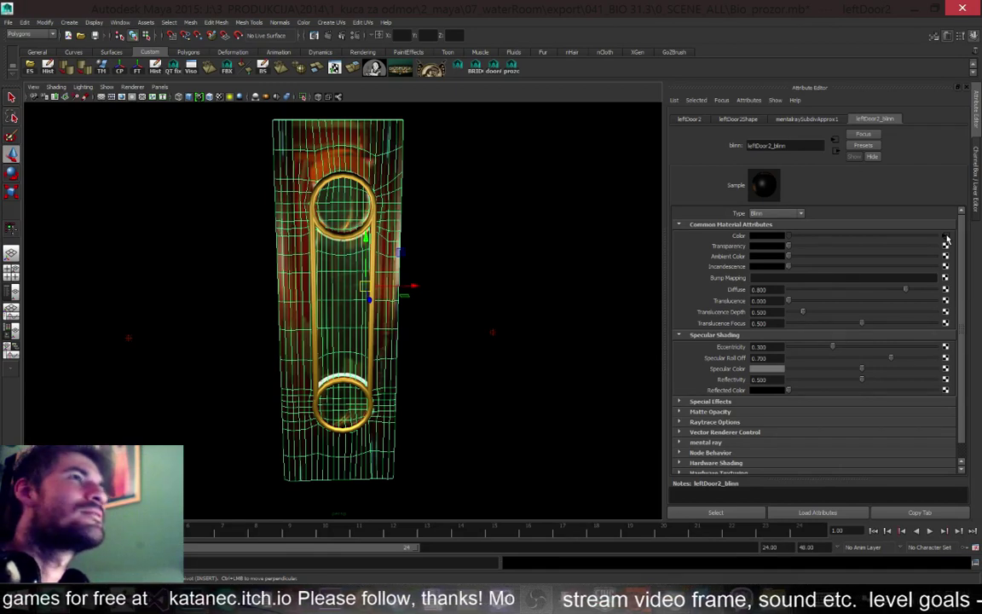
pyautogui.click(509, 266)
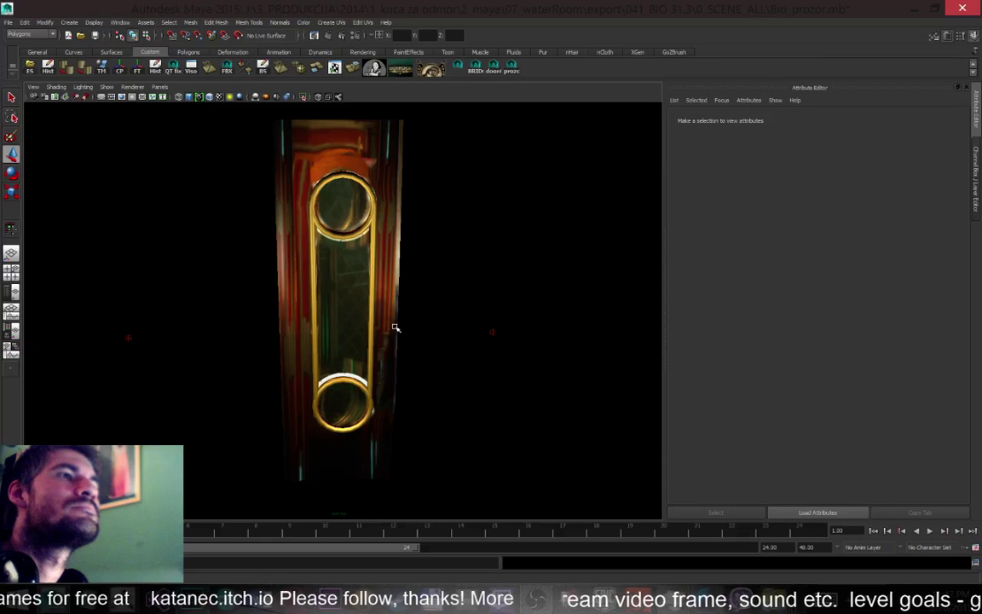
pyautogui.click(375, 304)
pyautogui.click(356, 474)
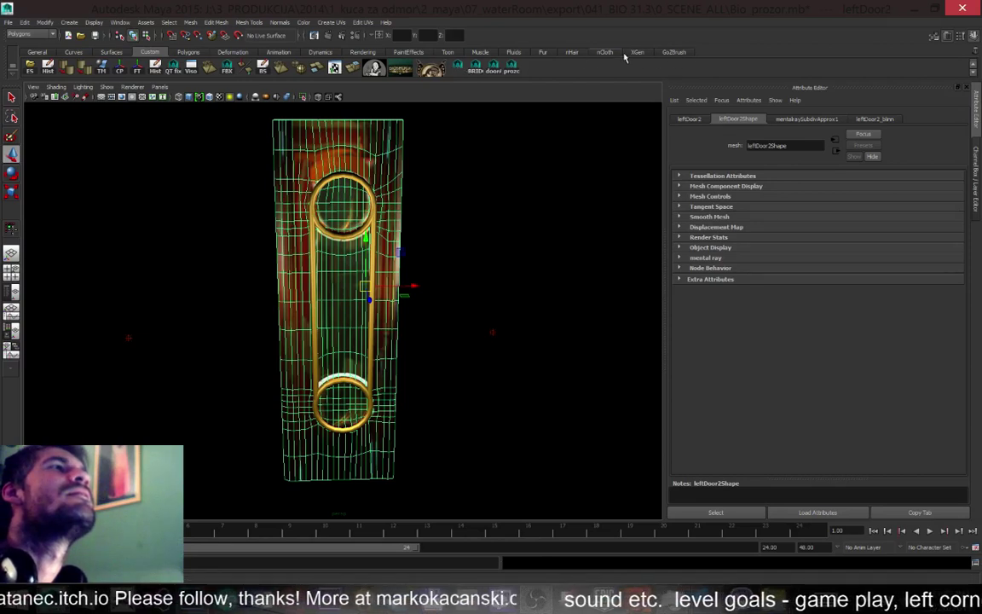
pyautogui.click(673, 52)
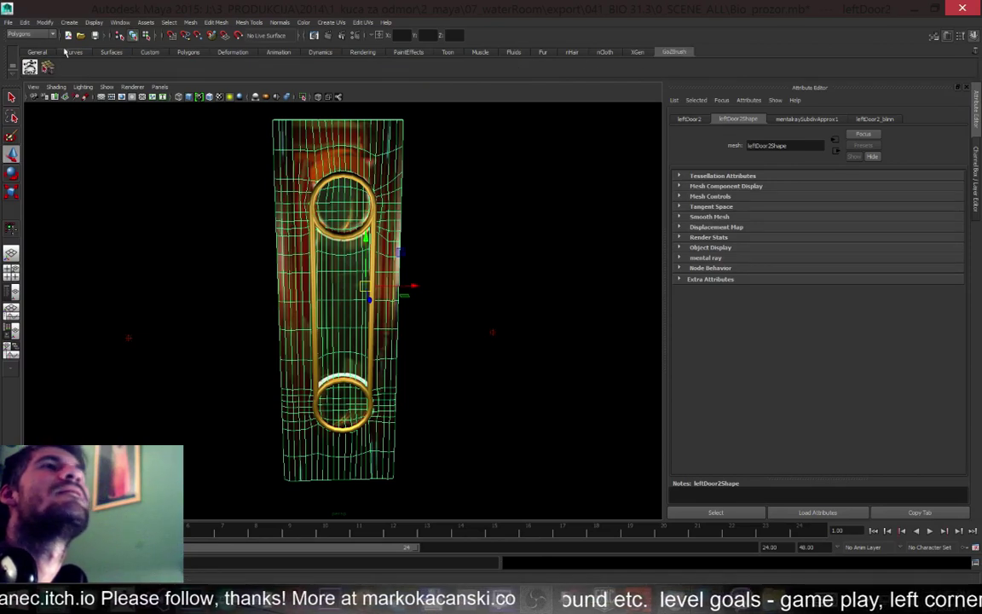
pyautogui.click(148, 52)
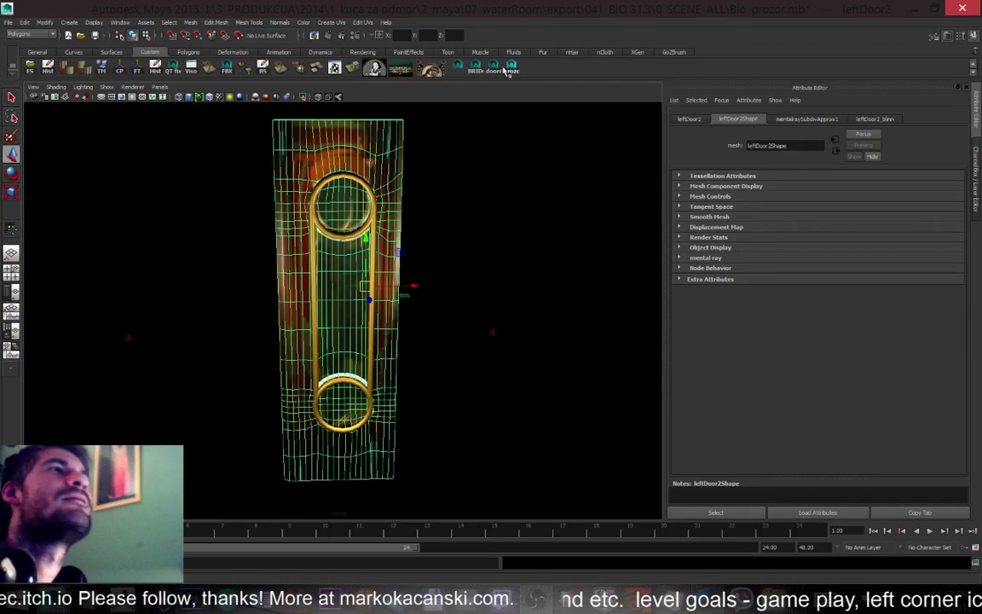
pyautogui.click(38, 53)
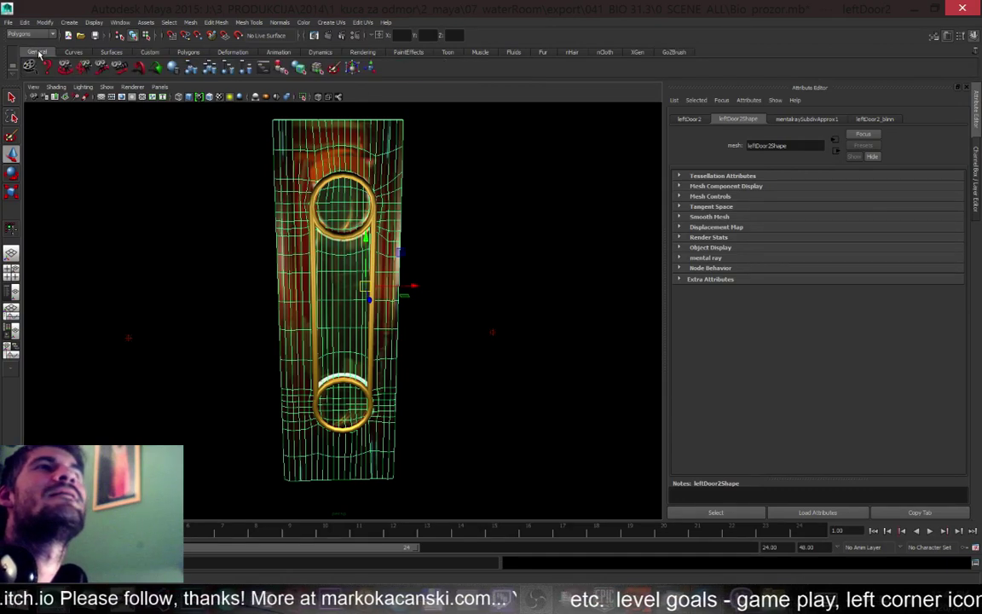
pyautogui.click(110, 52)
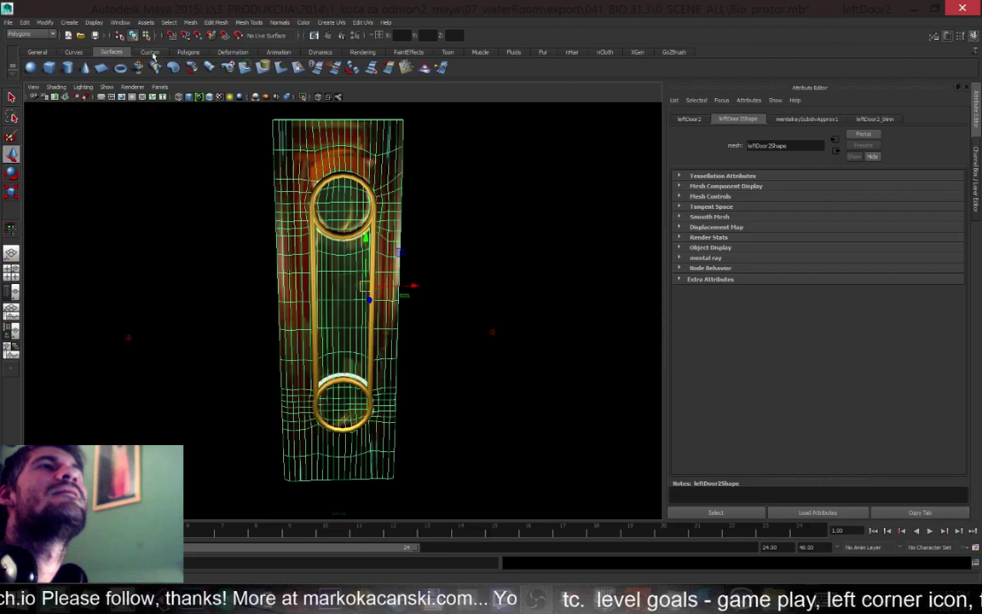
pyautogui.click(149, 52)
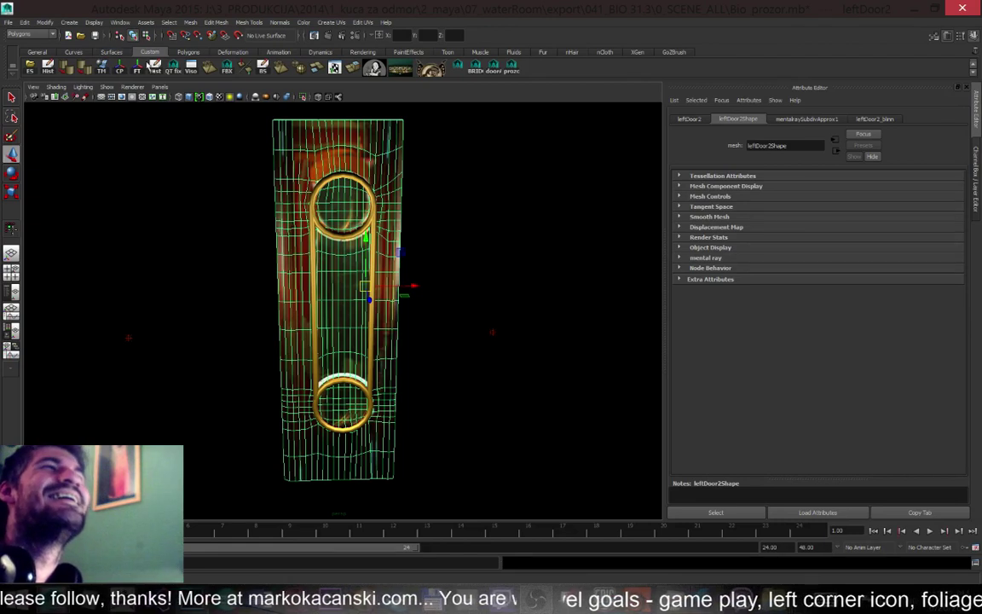
pyautogui.click(188, 52)
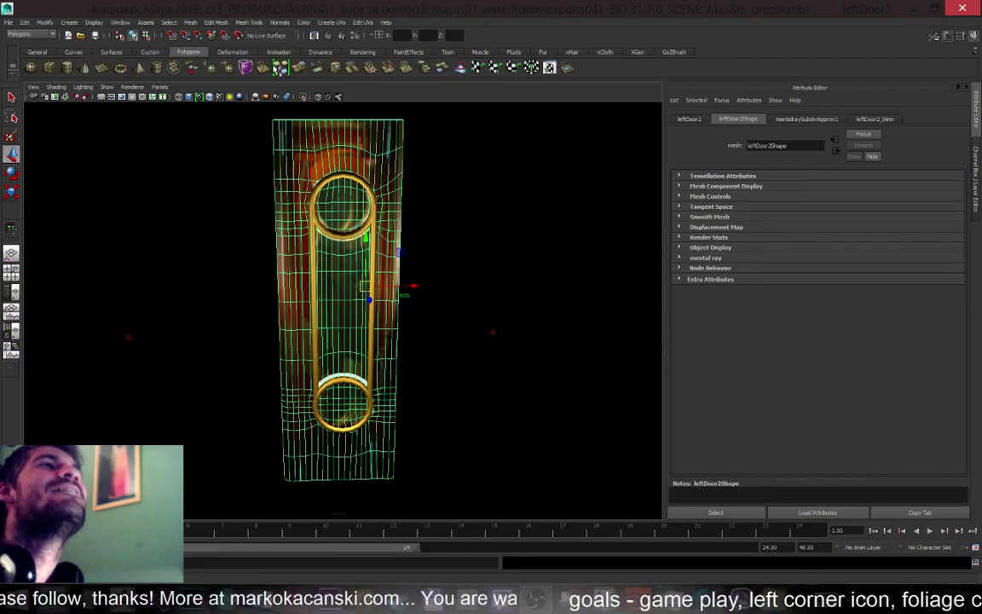
# Cut two horizontal edge lines across the leftDoor2 mesh near its bottom, below the lower ring, in the front view
pyautogui.press('F8')
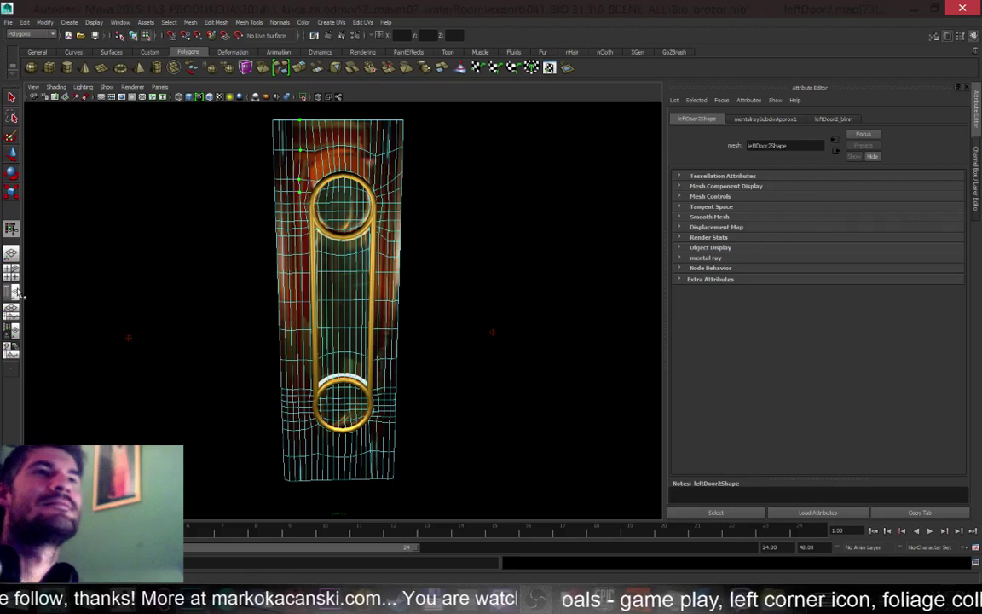
pyautogui.click(13, 279)
pyautogui.scroll(2, 281, 456)
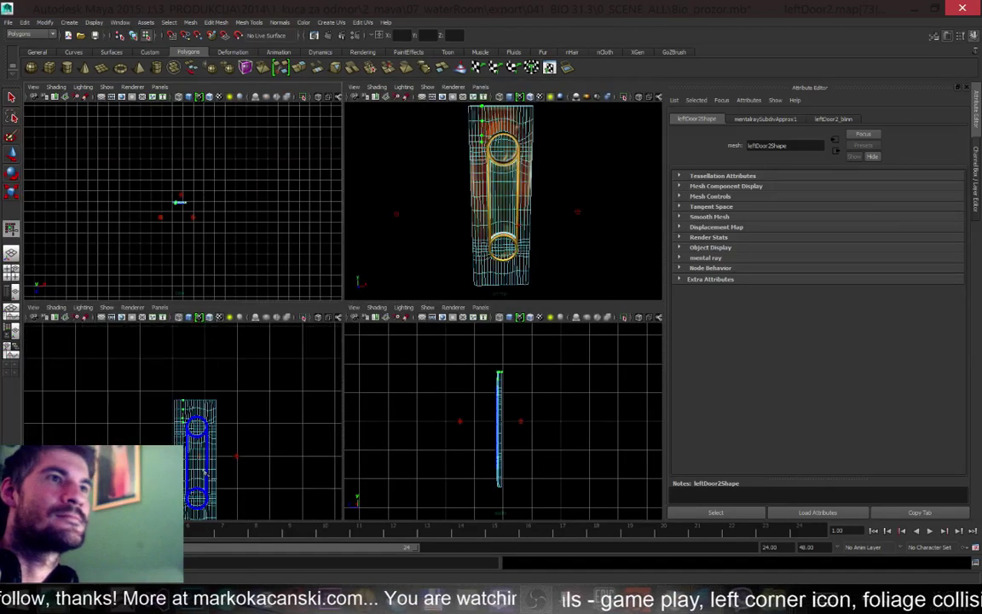
pyautogui.press('space')
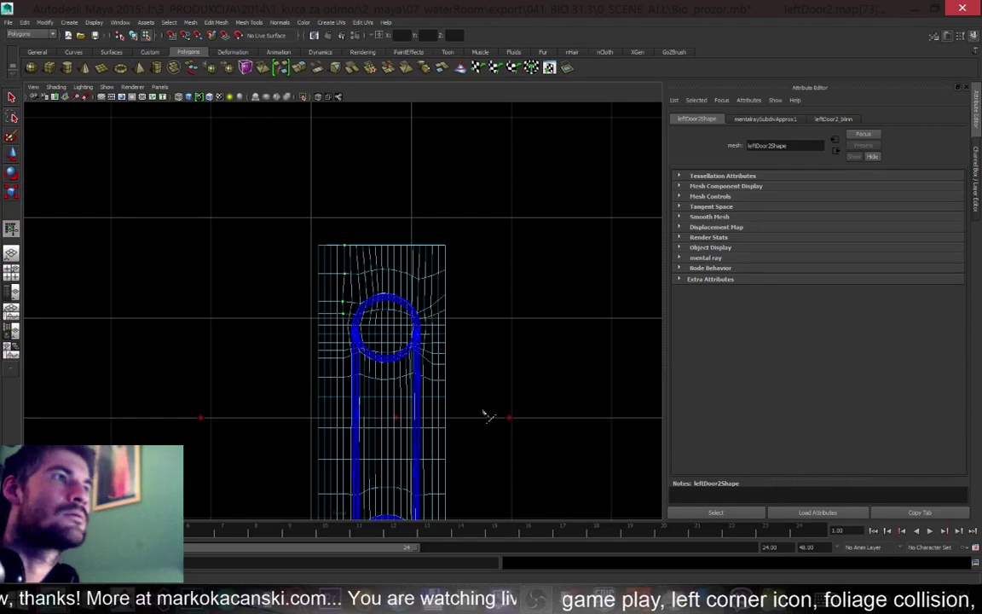
pyautogui.scroll(-5, 460, 343)
pyautogui.scroll(2, 377, 439)
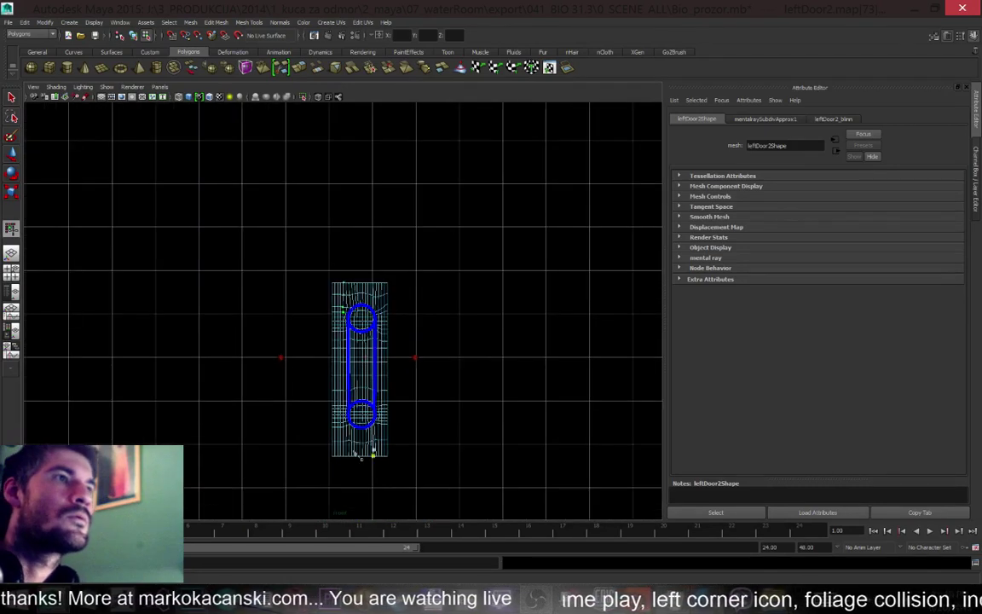
pyautogui.moveTo(319, 434); pyautogui.dragTo(415, 435)
pyautogui.moveTo(320, 453); pyautogui.dragTo(428, 458)
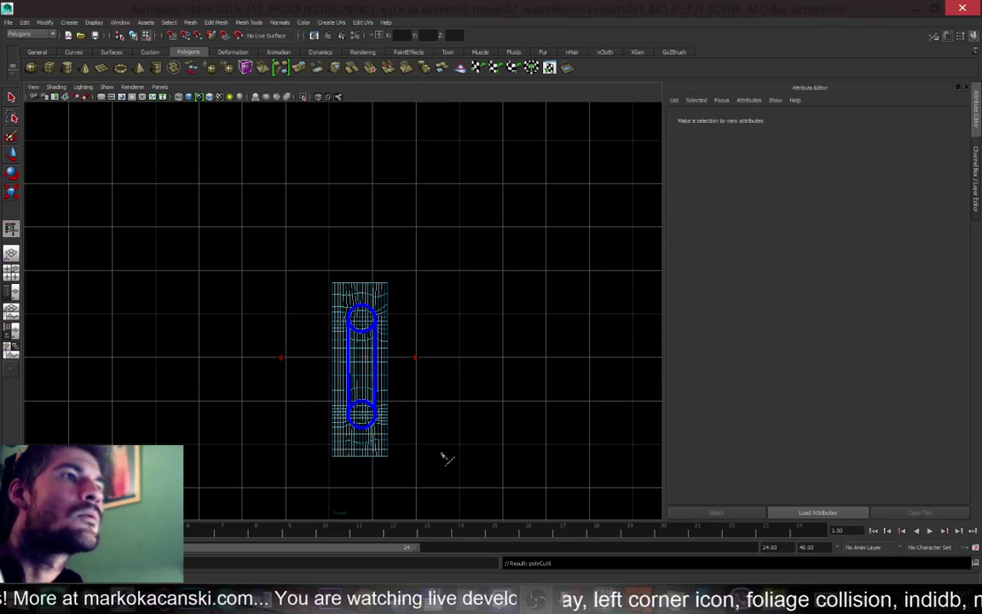
# Select the uneven horizontal vertex row between the lower ring and the bottom edge of leftDoor2
pyautogui.scroll(2, 429, 491)
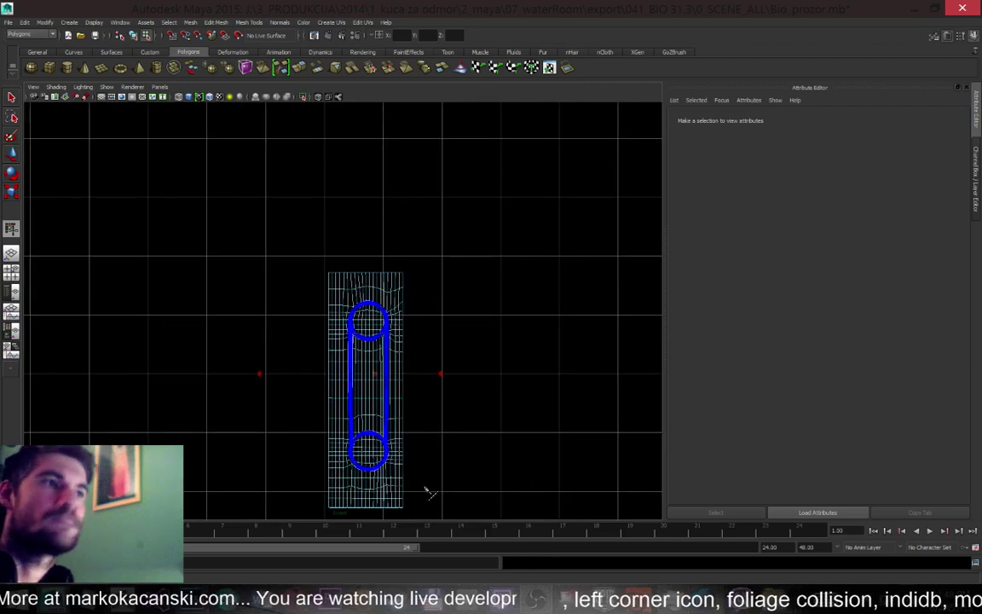
pyautogui.moveTo(392, 369); pyautogui.dragTo(349, 372, button='right')
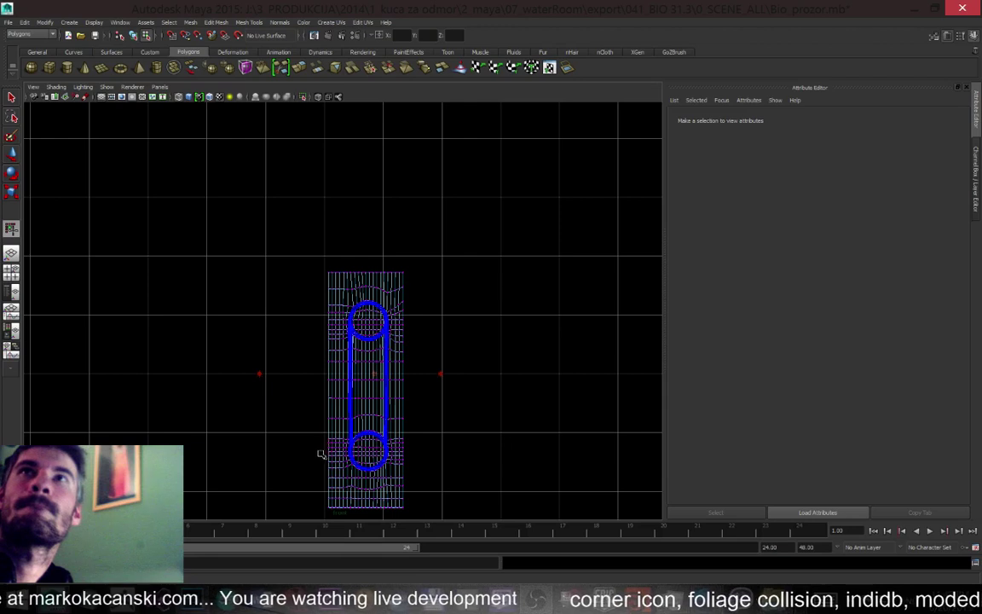
pyautogui.moveTo(298, 487); pyautogui.dragTo(423, 491)
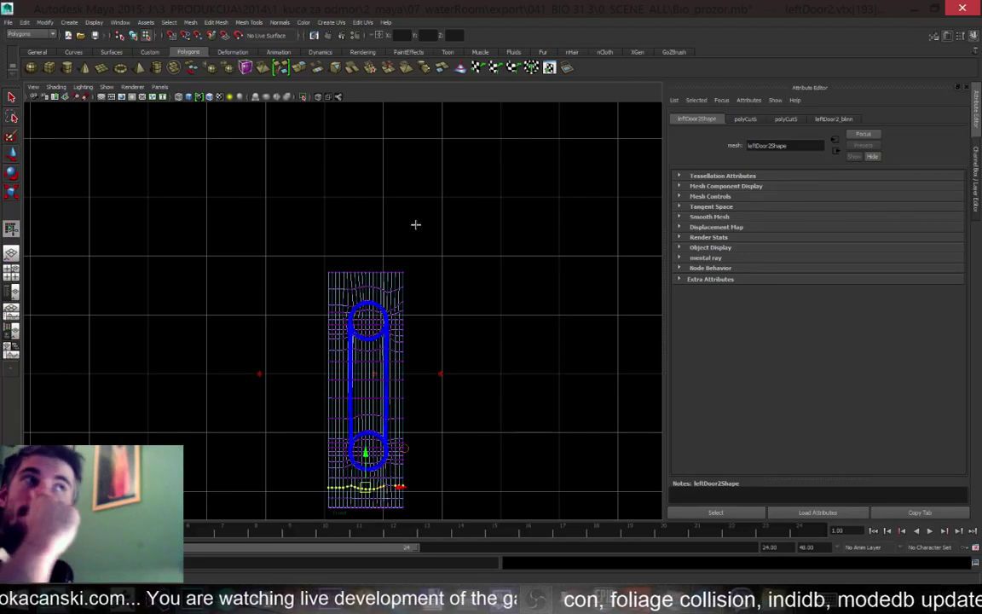
# Examine the selected vertex row against the door texture in the UV Texture Editor, and minimize the editor
pyautogui.click(362, 23)
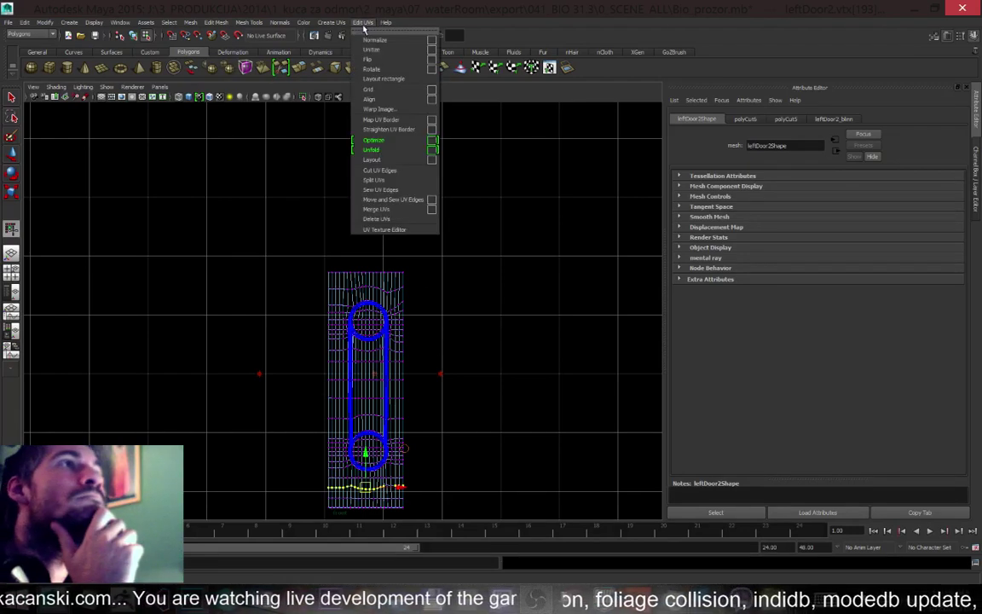
pyautogui.click(384, 228)
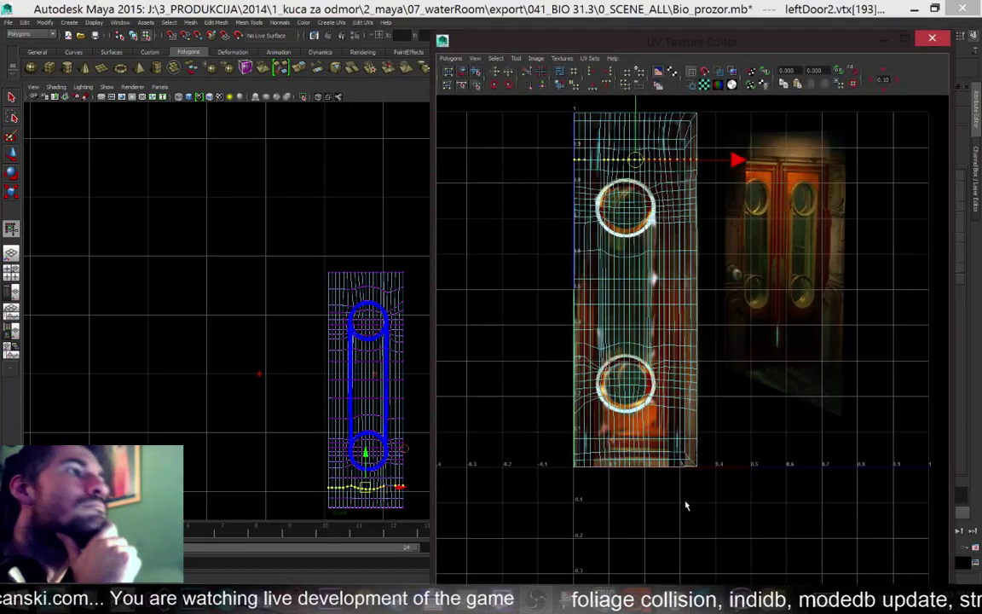
pyautogui.scroll(3, 687, 505)
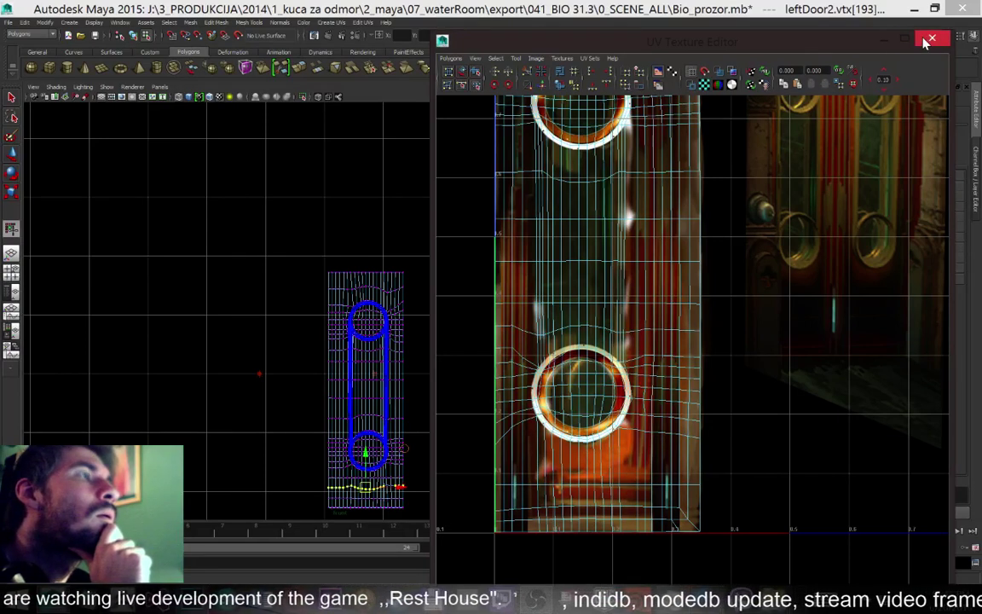
pyautogui.click(885, 39)
# Scale the selected vertex row vertically to flatten it into a straight horizontal line
pyautogui.scroll(2, 424, 513)
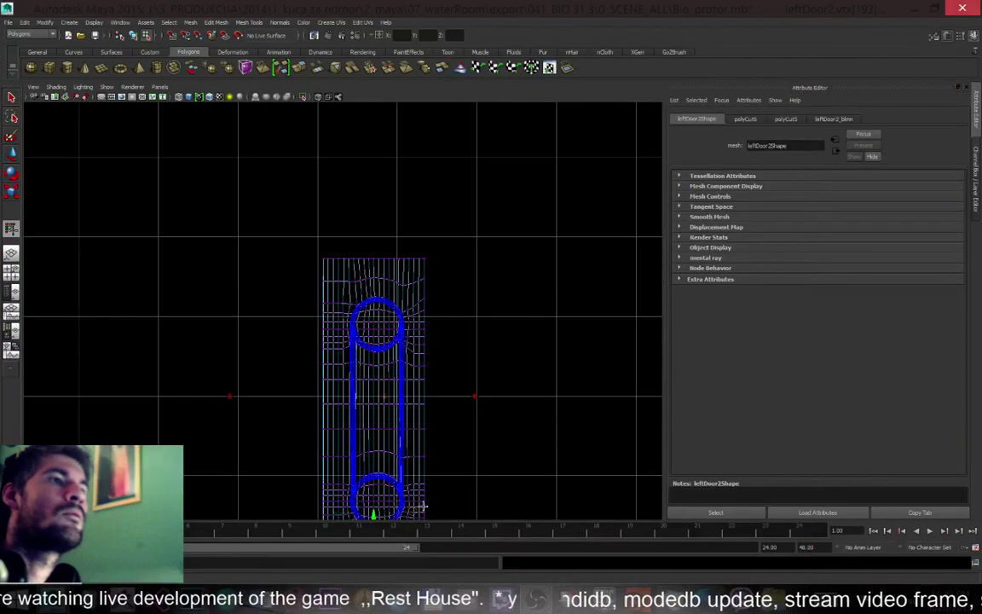
pyautogui.press('f')
pyautogui.scroll(-8, 345, 305)
pyautogui.scroll(4, 366, 315)
pyautogui.scroll(5, 375, 317)
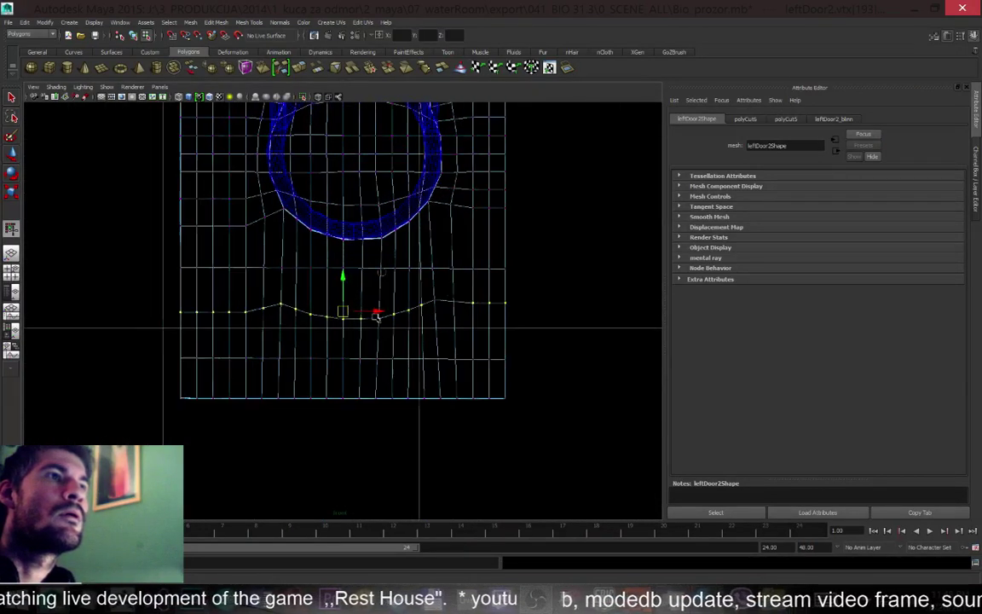
pyautogui.press('r')
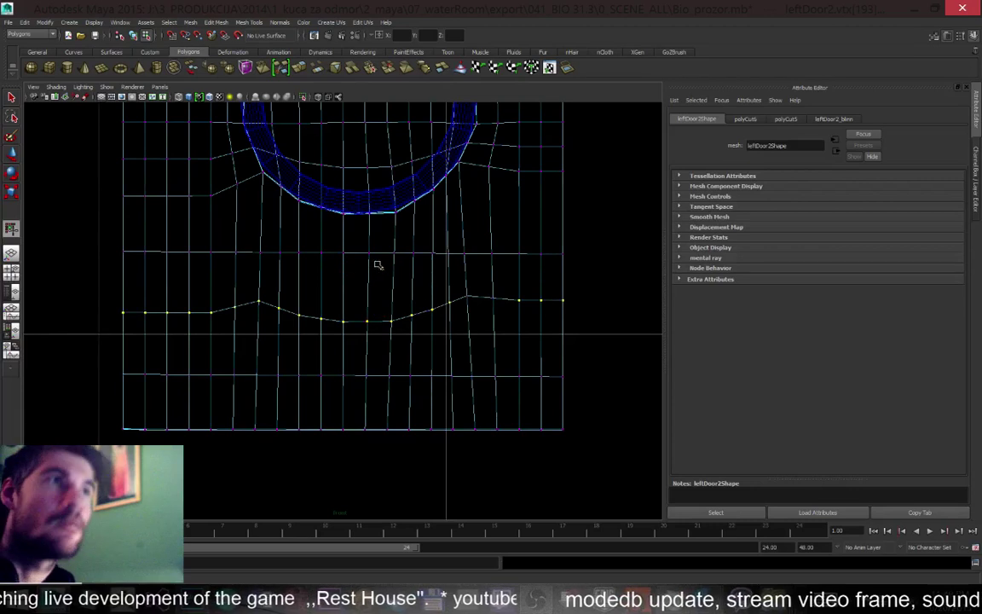
pyautogui.moveTo(341, 279); pyautogui.dragTo(375, 412)
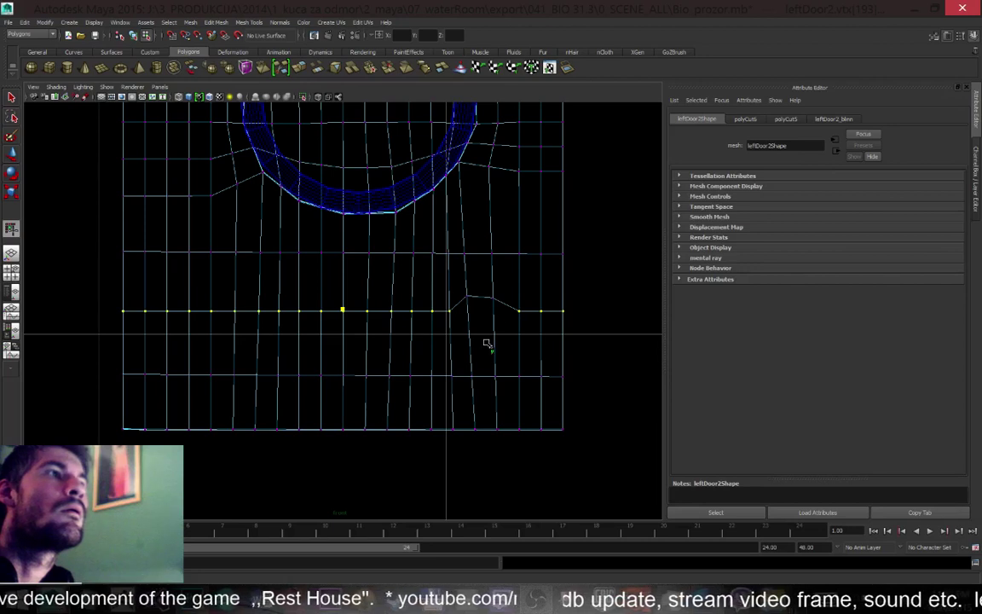
# Include the two raised vertices missed near the row's right end and flatten the whole row into one straight line
pyautogui.click(481, 297)
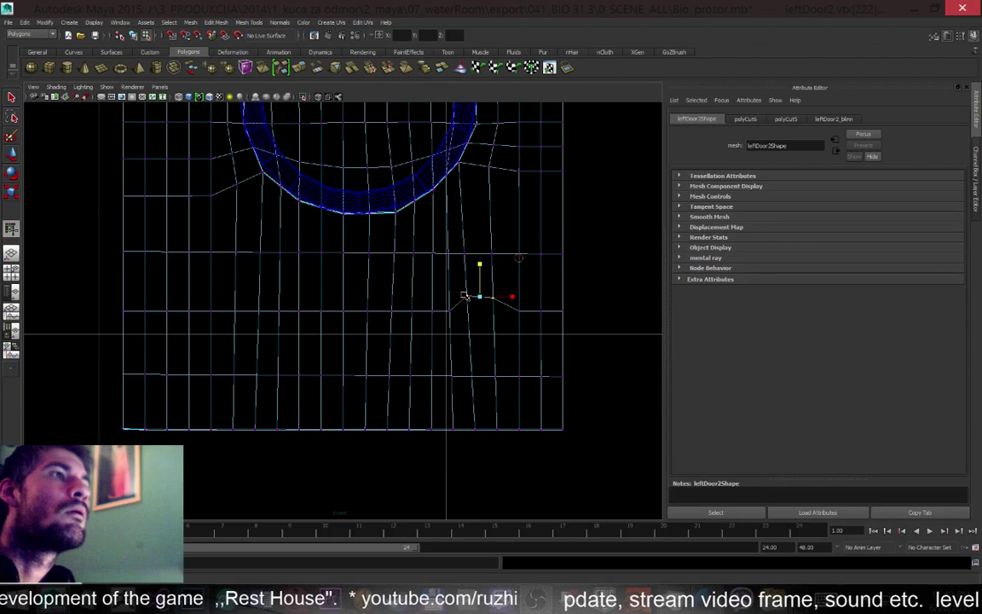
pyautogui.keyDown('shift'); pyautogui.moveTo(495, 285); pyautogui.dragTo(584, 331); pyautogui.keyUp('shift')
pyautogui.moveTo(514, 269); pyautogui.dragTo(108, 281)
pyautogui.press('w')
pyautogui.moveTo(343, 274); pyautogui.dragTo(379, 401)
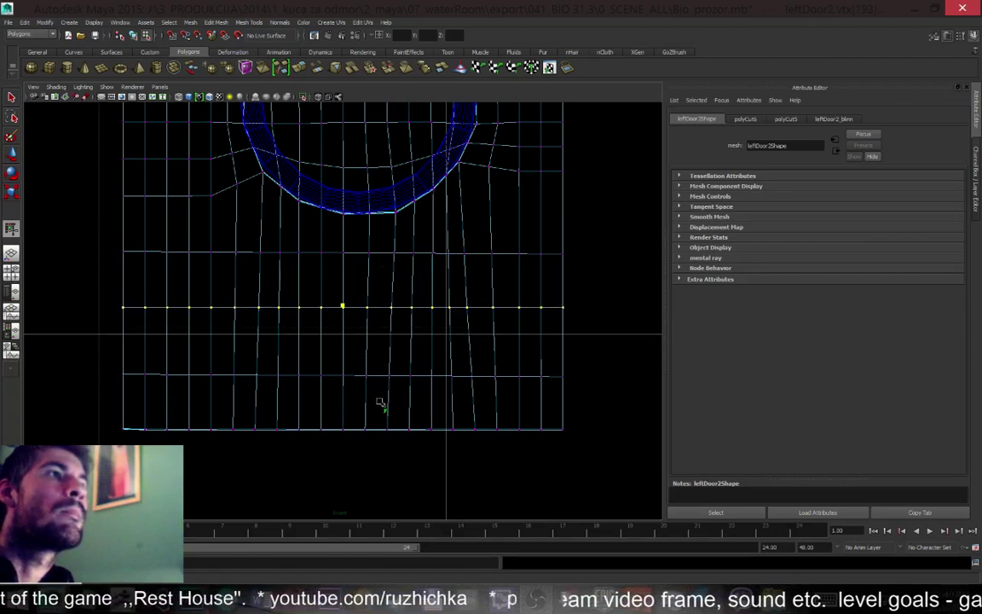
# Return leftDoor2 to object mode and inspect the edited door mesh from several angles in the perspective view
pyautogui.scroll(-5, 433, 260)
pyautogui.scroll(4, 424, 282)
pyautogui.moveTo(372, 177); pyautogui.dragTo(436, 186, button='right')
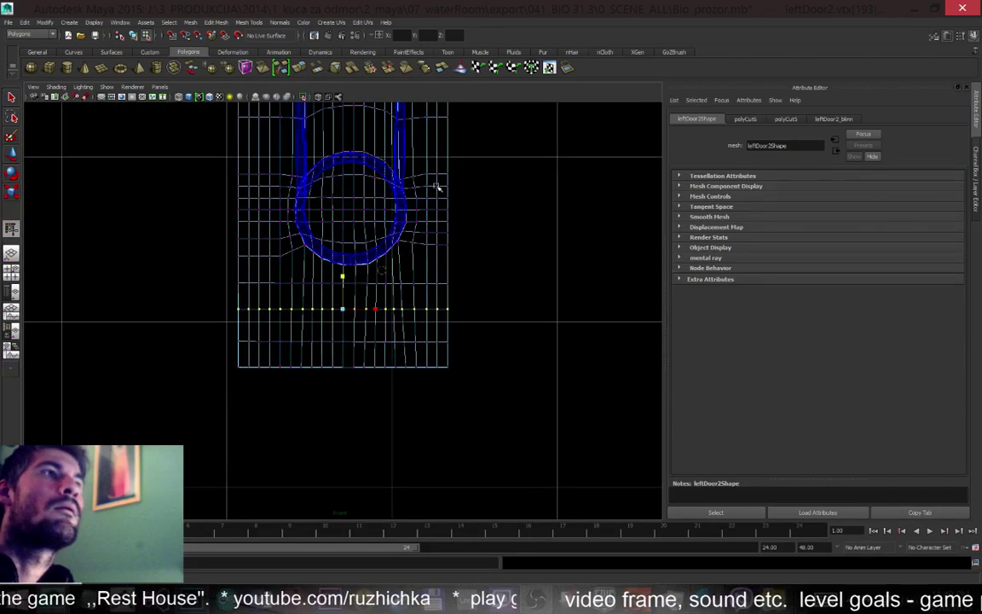
pyautogui.press('w')
pyautogui.click(452, 239)
pyautogui.click(386, 202)
pyautogui.press('space')
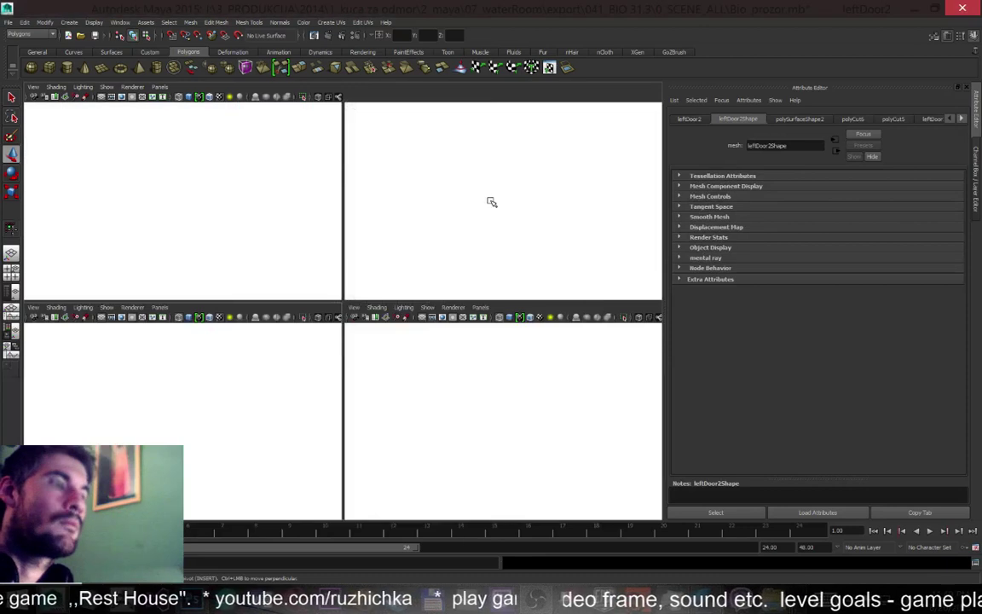
pyautogui.press('space')
pyautogui.keyDown('alt'); pyautogui.moveTo(533, 273); pyautogui.dragTo(520, 260); pyautogui.keyUp('alt')
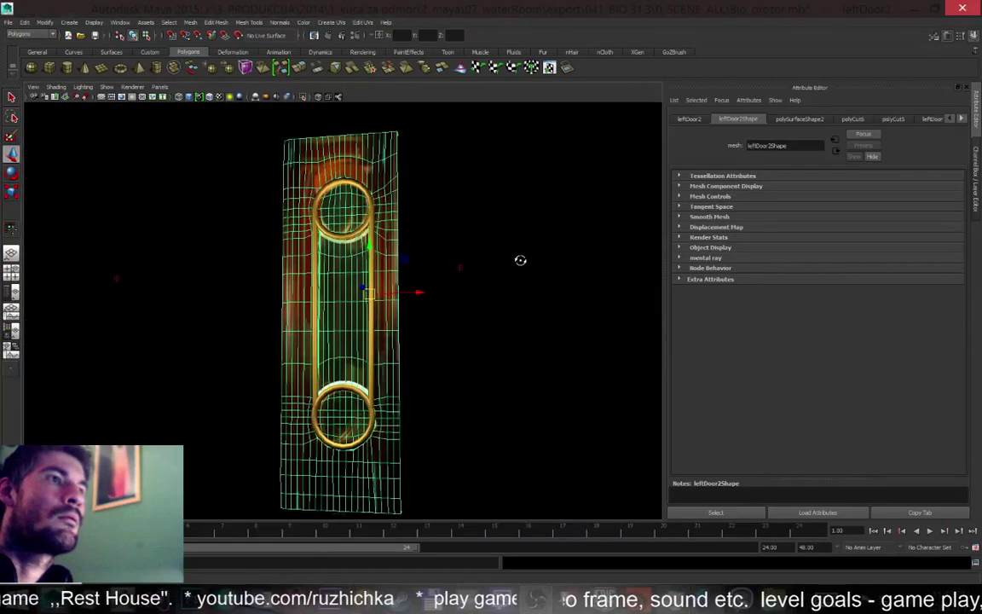
pyautogui.click(467, 396)
pyautogui.keyDown('alt'); pyautogui.moveTo(467, 396); pyautogui.dragTo(520, 346); pyautogui.keyUp('alt')
pyautogui.click(445, 369)
pyautogui.press('f')
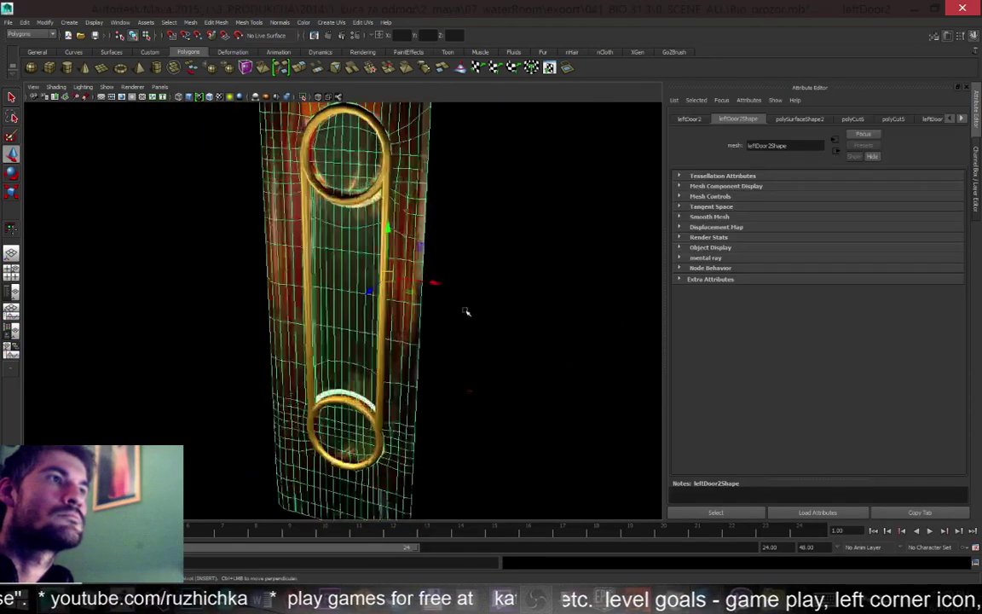
# Switch leftDoor2 to vertex editing, try moving vertices near the bottom of the door, and undo the move
pyautogui.rightClick(370, 461)
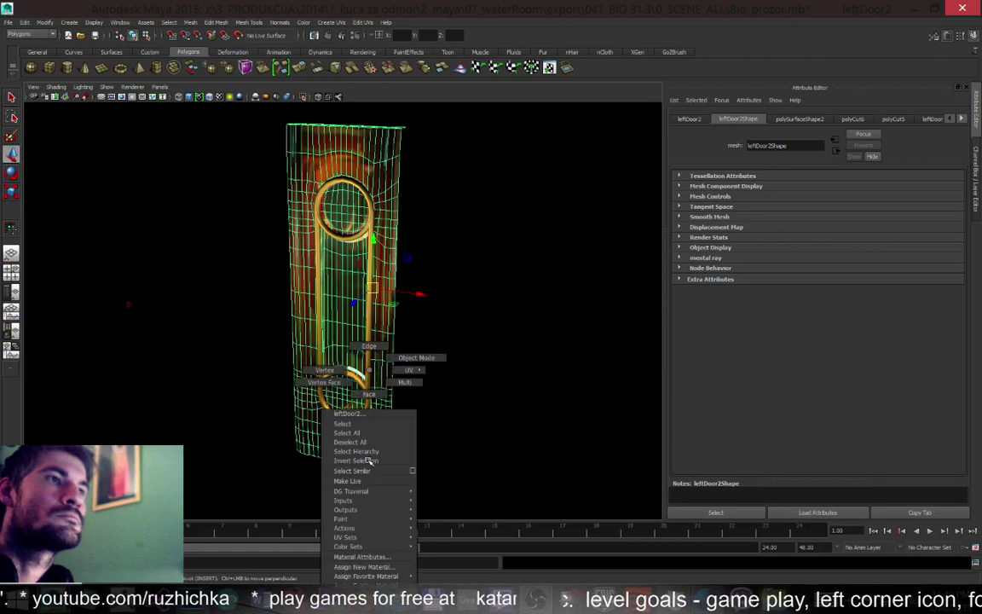
pyautogui.moveTo(334, 372); pyautogui.dragTo(328, 371, button='right')
pyautogui.moveTo(341, 436); pyautogui.dragTo(407, 465)
pyautogui.hotkey('ctrl', 'z')
pyautogui.press('f')
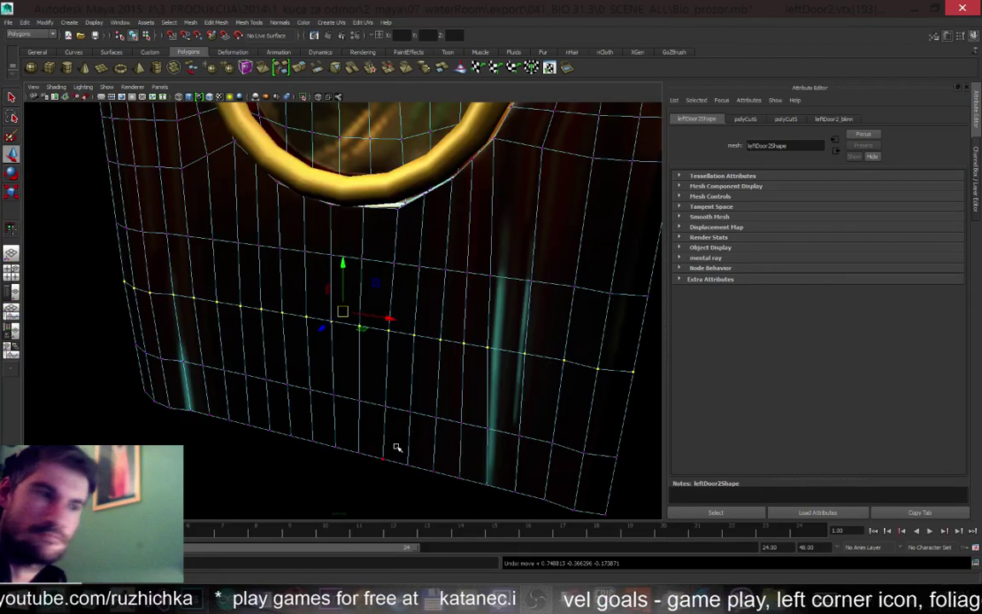
pyautogui.keyDown('alt'); pyautogui.moveTo(408, 403); pyautogui.dragTo(469, 385); pyautogui.keyUp('alt')
pyautogui.keyDown('alt'); pyautogui.moveTo(470, 385); pyautogui.dragTo(491, 378, button='right'); pyautogui.keyUp('alt')
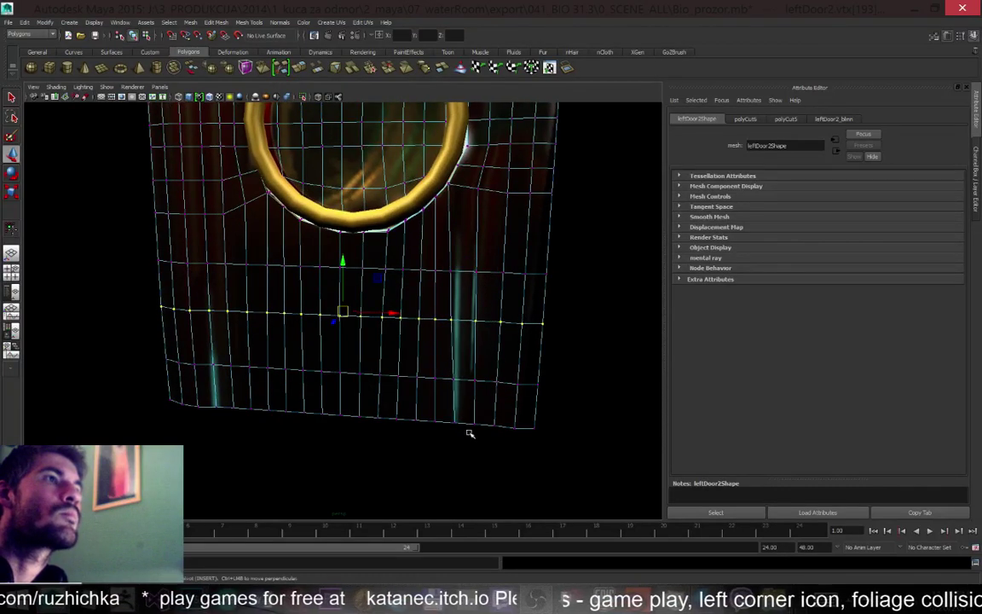
pyautogui.keyDown('alt'); pyautogui.moveTo(480, 444); pyautogui.dragTo(474, 423); pyautogui.keyUp('alt')
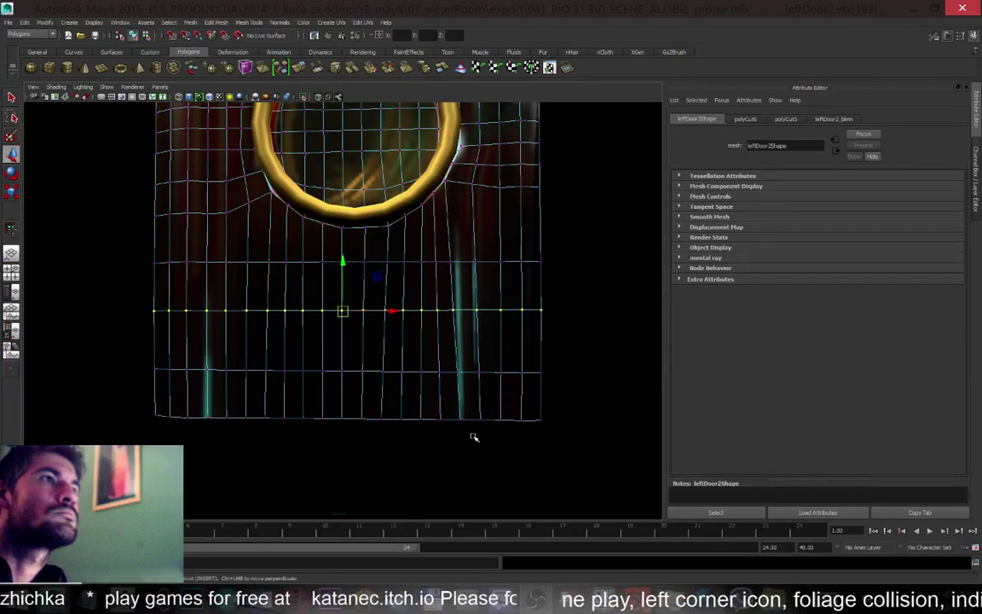
# Try shifting the vertical vertex column beside the right teal streak sideways, undo the move, and clear the selection
pyautogui.moveTo(473, 433); pyautogui.dragTo(444, 250)
pyautogui.moveTo(503, 341); pyautogui.dragTo(499, 350)
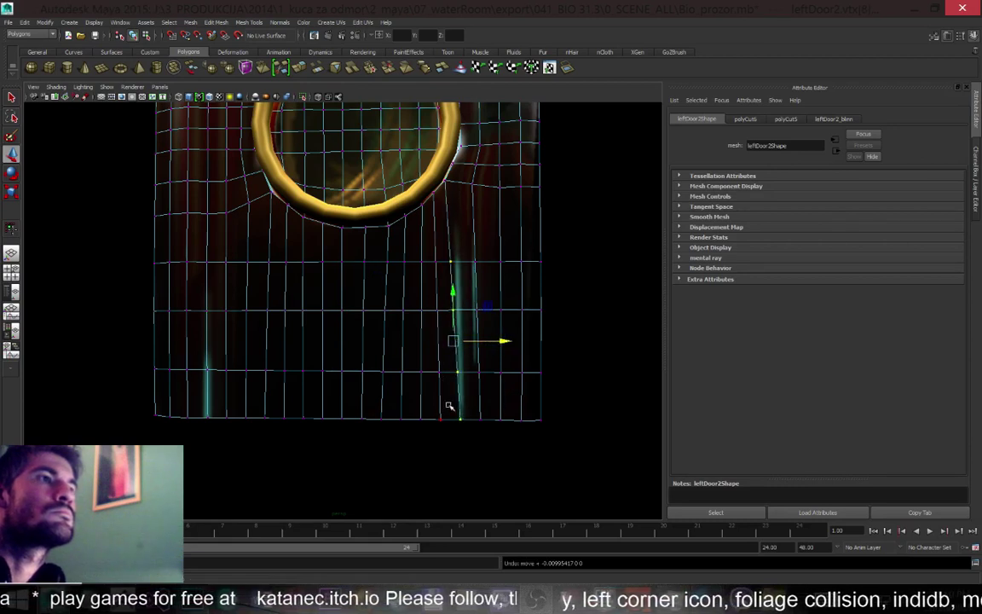
pyautogui.scroll(-3, 395, 389)
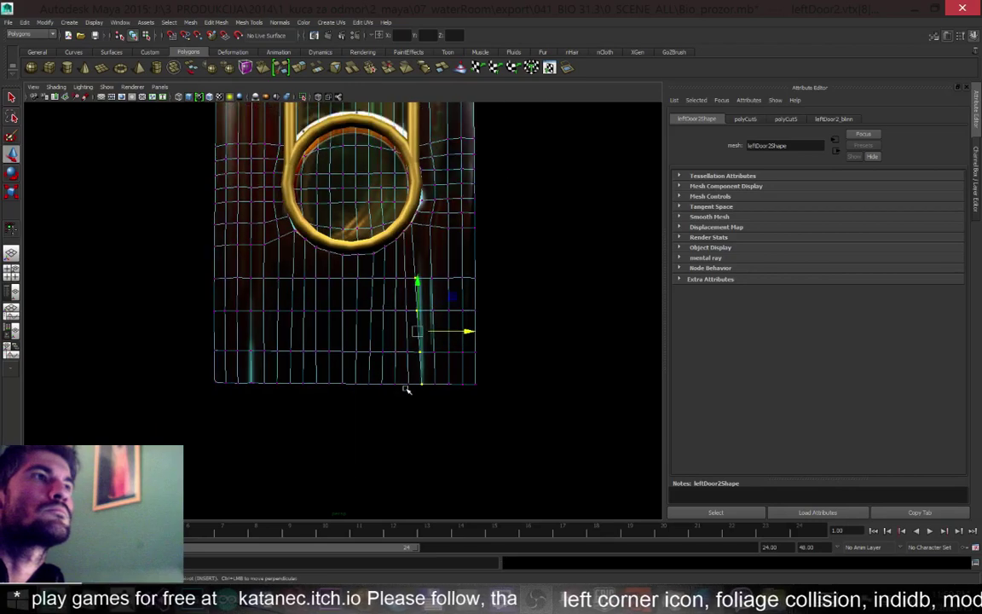
pyautogui.keyDown('alt'); pyautogui.moveTo(398, 375); pyautogui.dragTo(500, 472); pyautogui.keyUp('alt')
pyautogui.click(550, 303)
pyautogui.keyDown('alt'); pyautogui.moveTo(500, 472); pyautogui.dragTo(506, 487, button='right'); pyautogui.keyUp('alt')
pyautogui.scroll(-5, 491, 389)
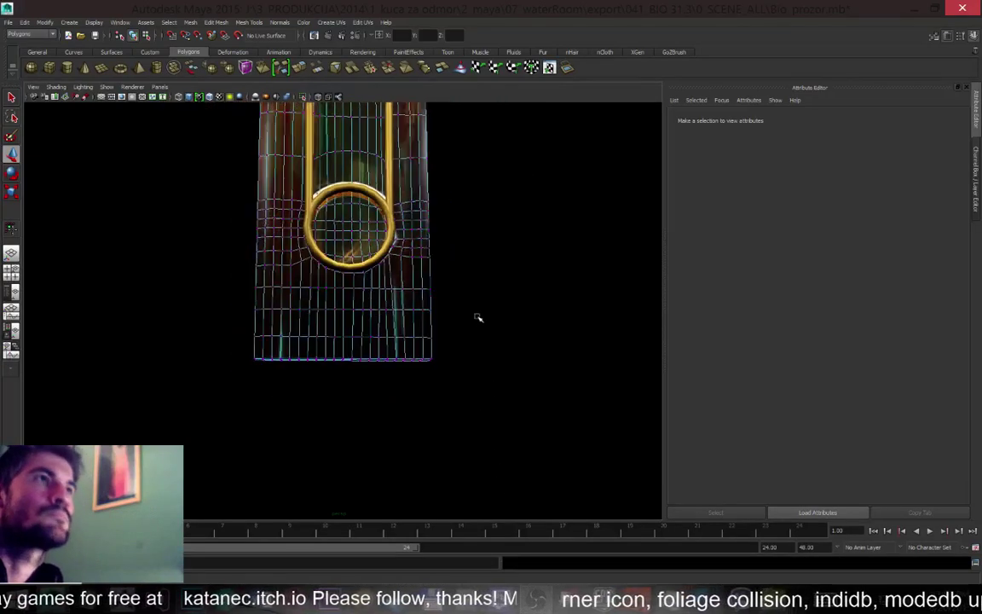
# Return leftDoor2 to object mode, save the Bio_prozor.mb scene, and view the whole door model
pyautogui.moveTo(334, 147); pyautogui.dragTo(404, 135, button='right')
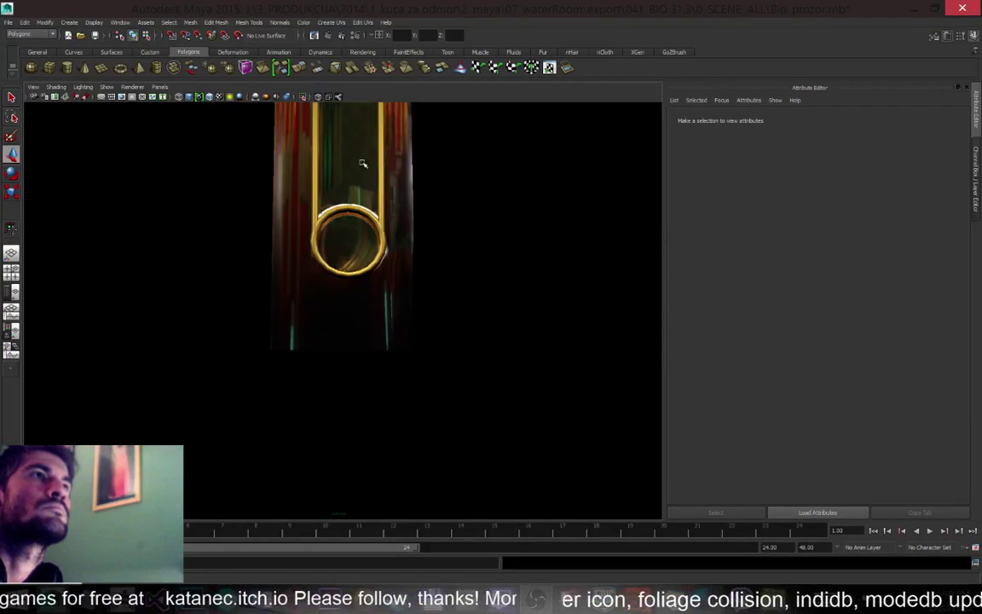
pyautogui.click(361, 175)
pyautogui.hotkey('ctrl', 's')
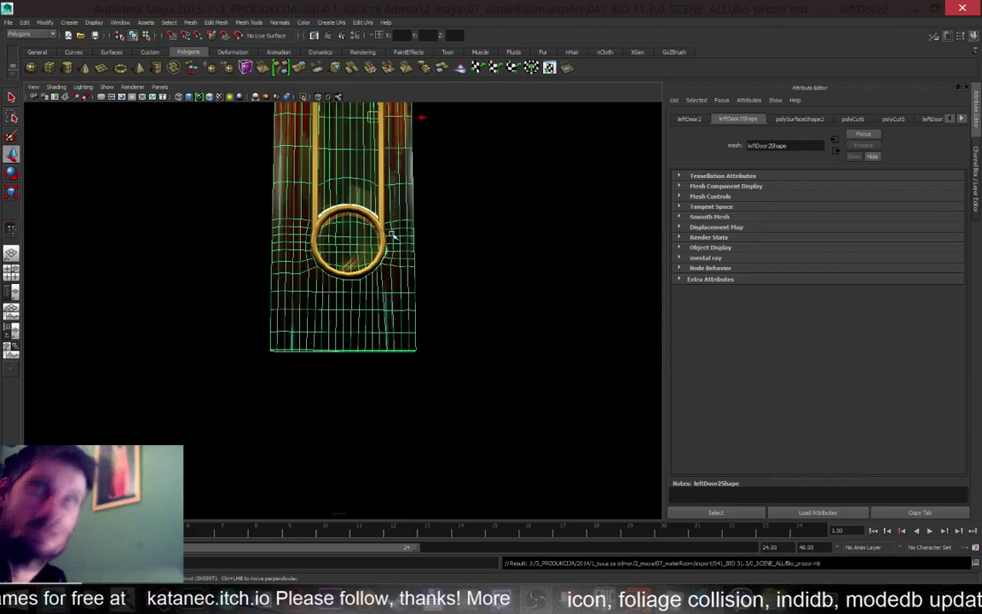
pyautogui.press('f')
pyautogui.click(442, 212)
pyautogui.keyDown('alt'); pyautogui.moveTo(443, 212); pyautogui.dragTo(454, 266); pyautogui.keyUp('alt')
pyautogui.keyDown('alt'); pyautogui.moveTo(347, 254); pyautogui.dragTo(345, 208); pyautogui.keyUp('alt')
pyautogui.click(322, 121)
# Switch to Photoshop, hide the Layer 15 door reference, and show the Layer 12 golden door photo
pyautogui.hotkey('alt', 'Tab')
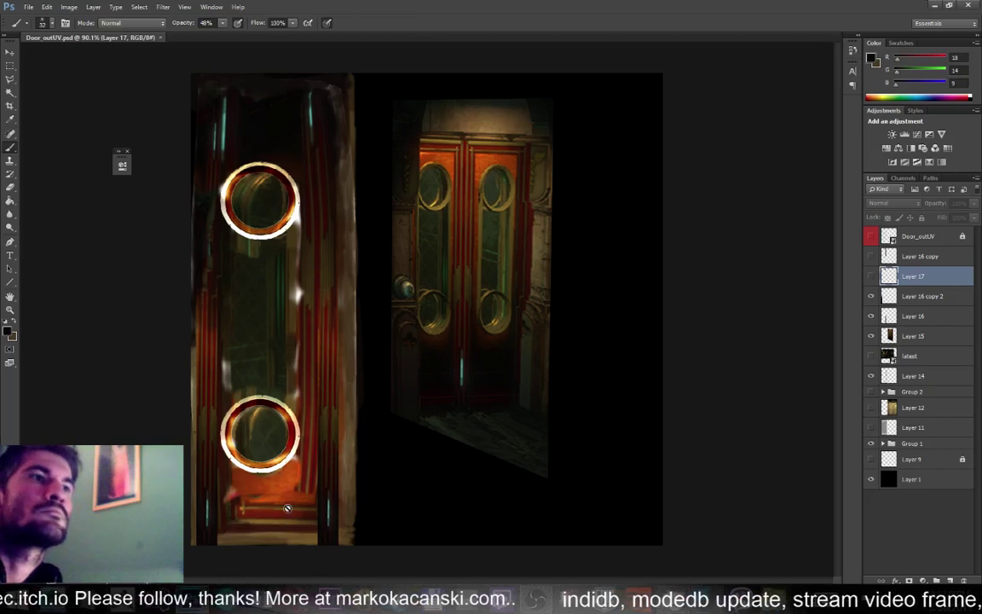
pyautogui.keyDown('alt'); pyautogui.scroll(3, 358, 439); pyautogui.keyUp('alt')
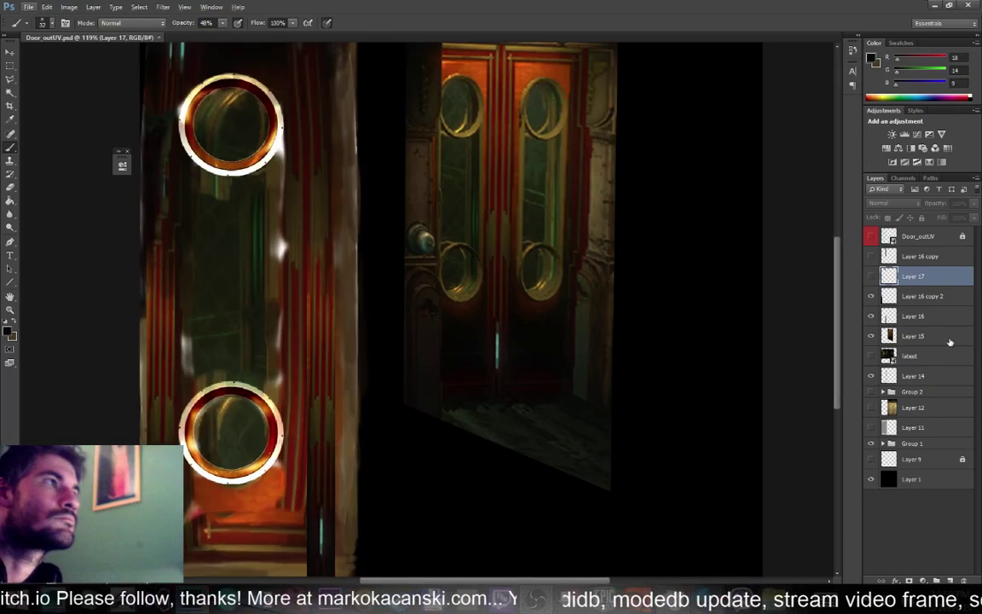
pyautogui.click(871, 336)
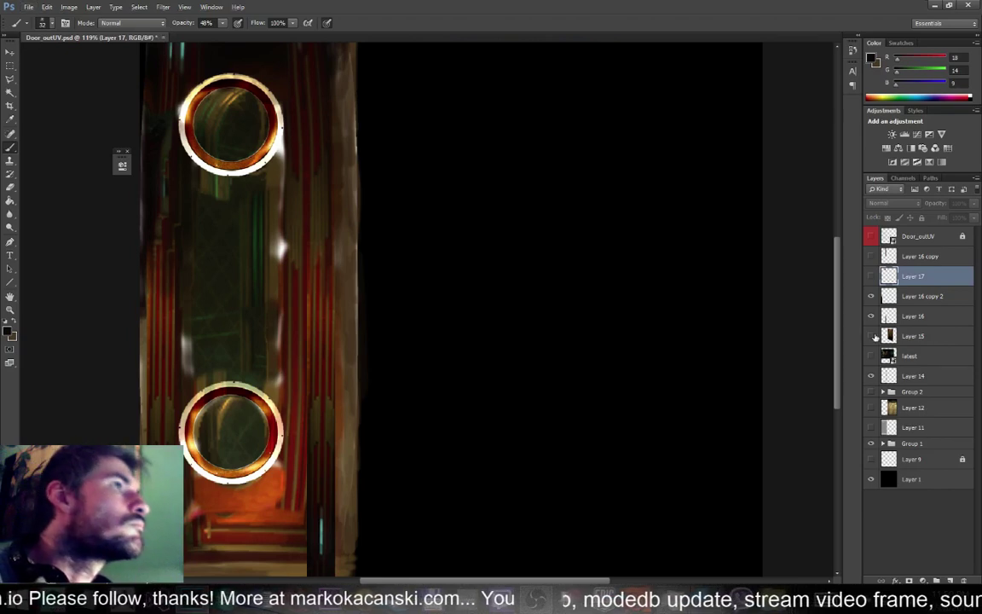
pyautogui.click(871, 409)
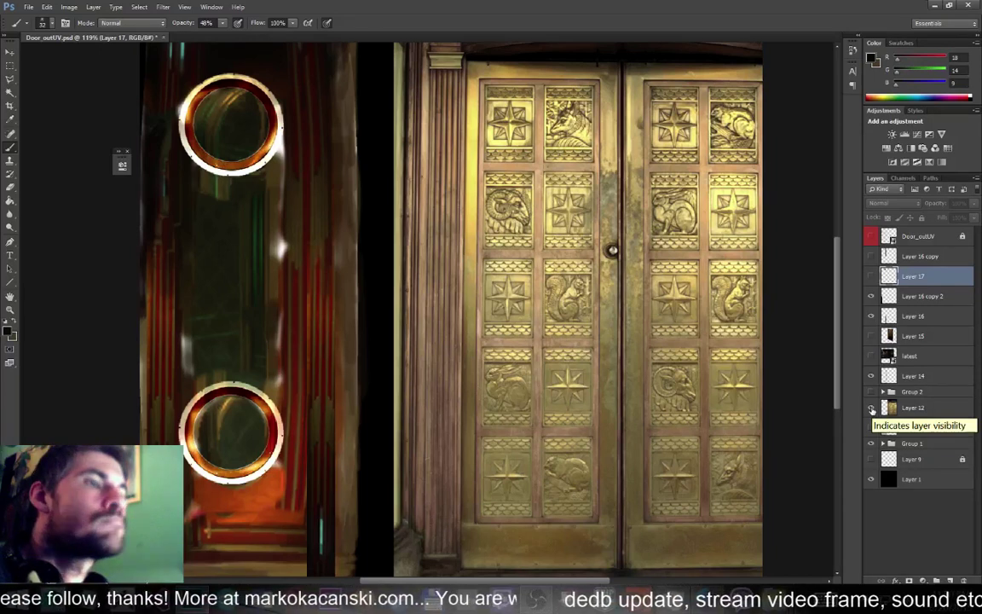
# Copy the lowest pair of relief panels on the golden door's left leaf to a new layer and hide Layer 12
pyautogui.click(10, 65)
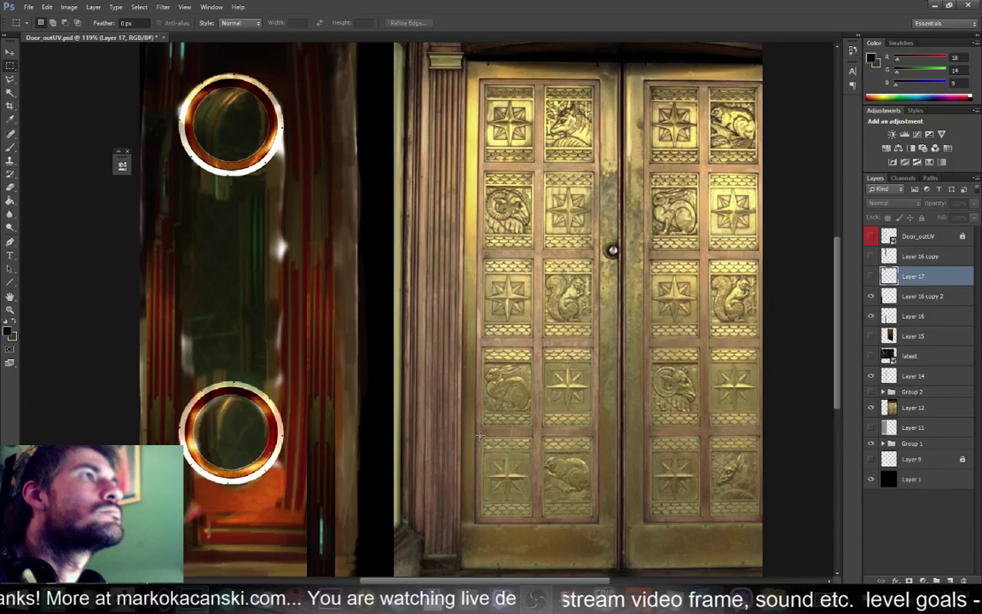
pyautogui.moveTo(480, 435); pyautogui.dragTo(595, 517)
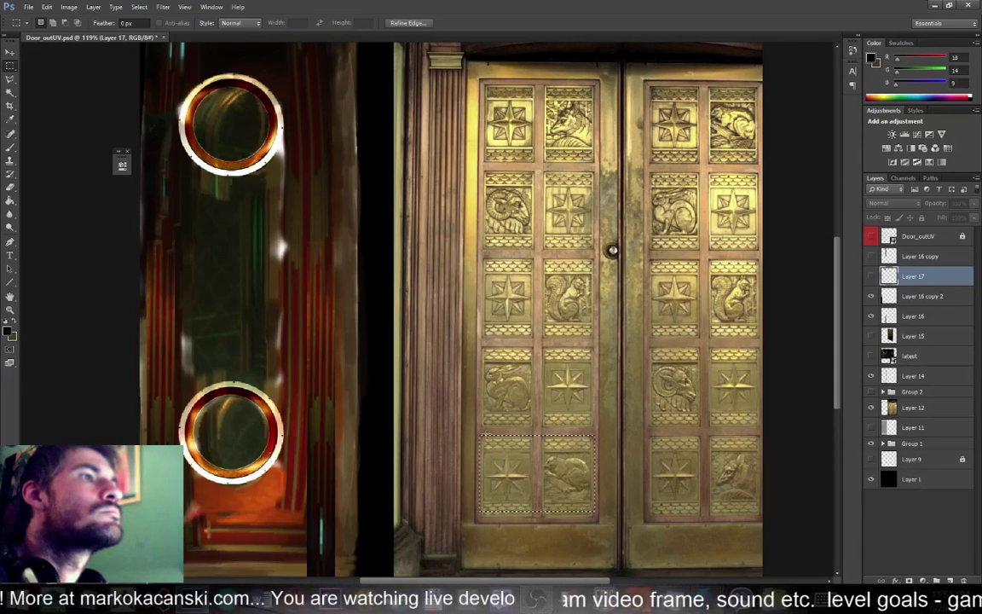
pyautogui.moveTo(475, 428); pyautogui.dragTo(600, 523)
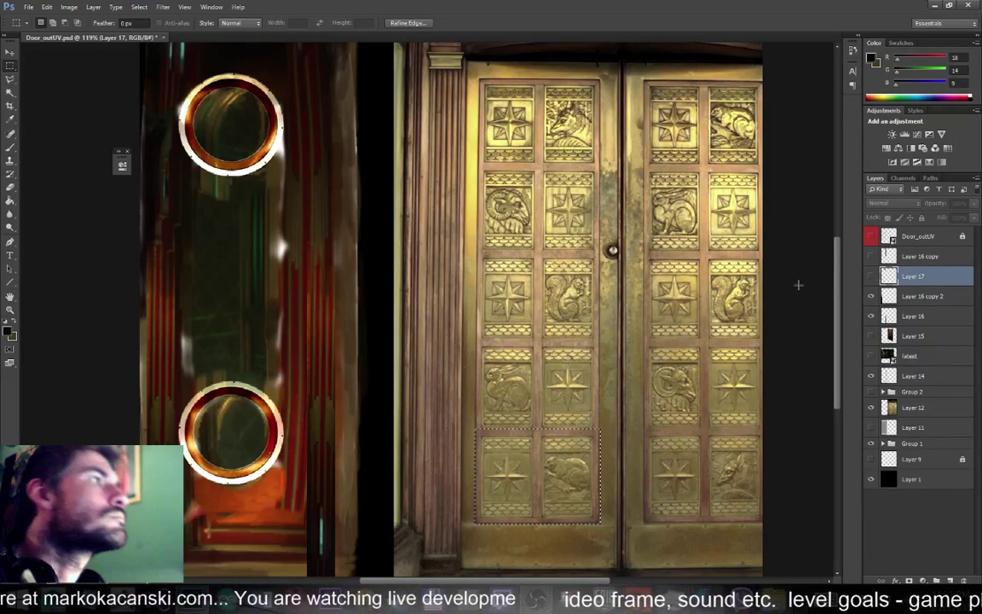
pyautogui.click(908, 404)
pyautogui.rightClick(509, 470)
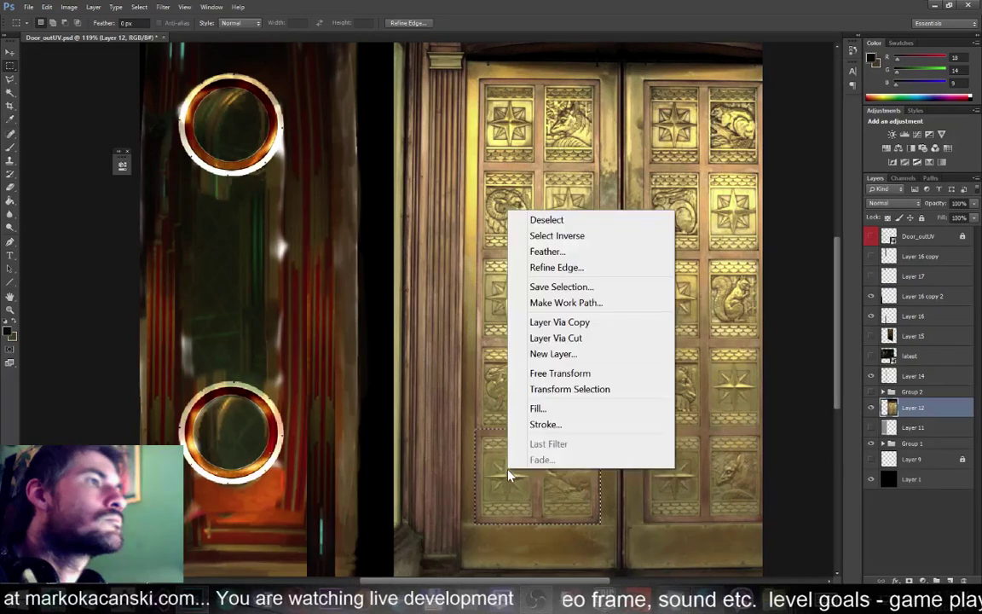
pyautogui.click(596, 322)
pyautogui.click(870, 428)
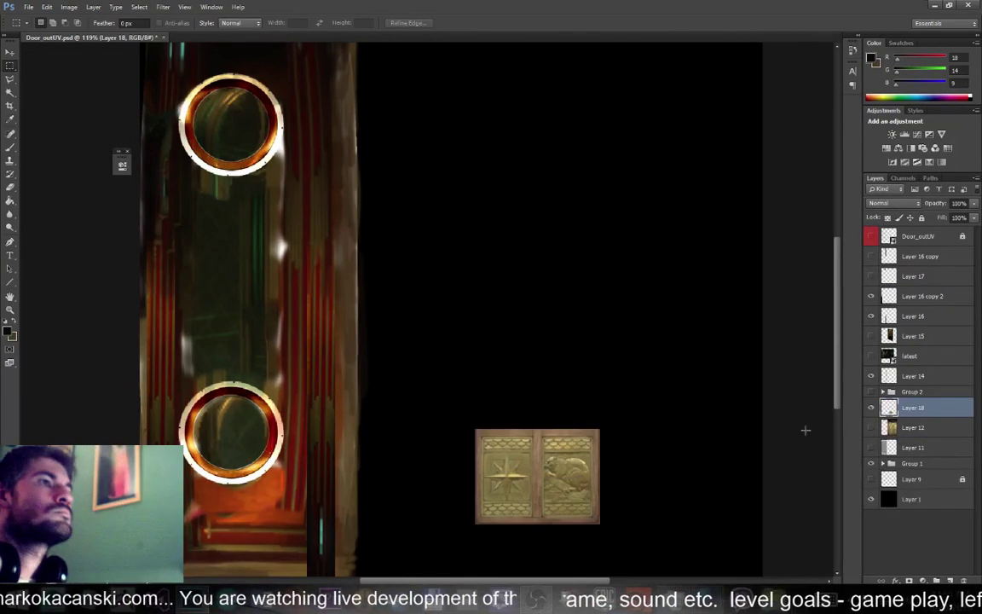
# Move the copied relief panels onto the base of the door texture and bring their layer to the top of the stack
pyautogui.press('w')
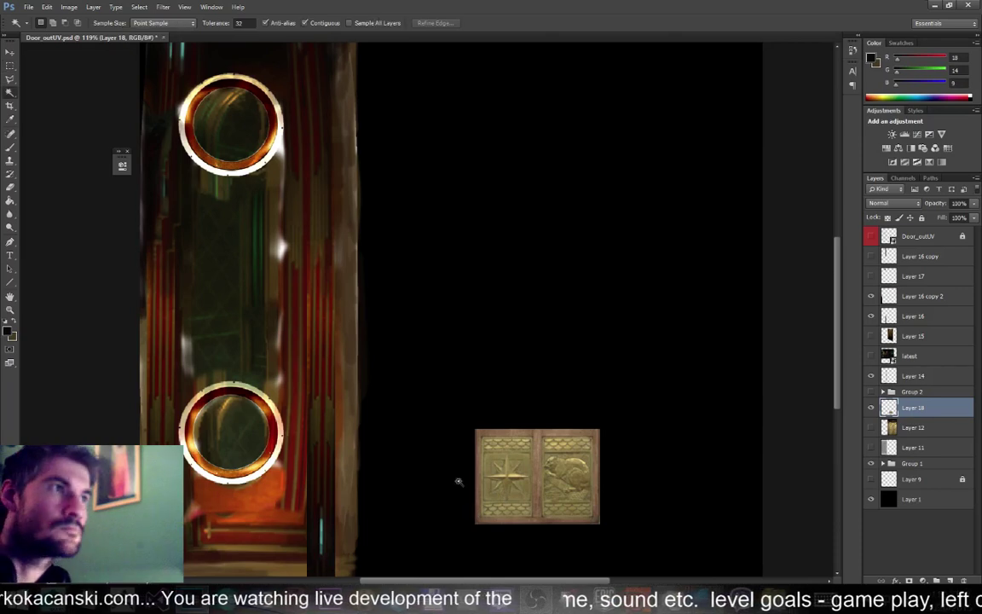
pyautogui.press('v')
pyautogui.moveTo(505, 486); pyautogui.dragTo(217, 511)
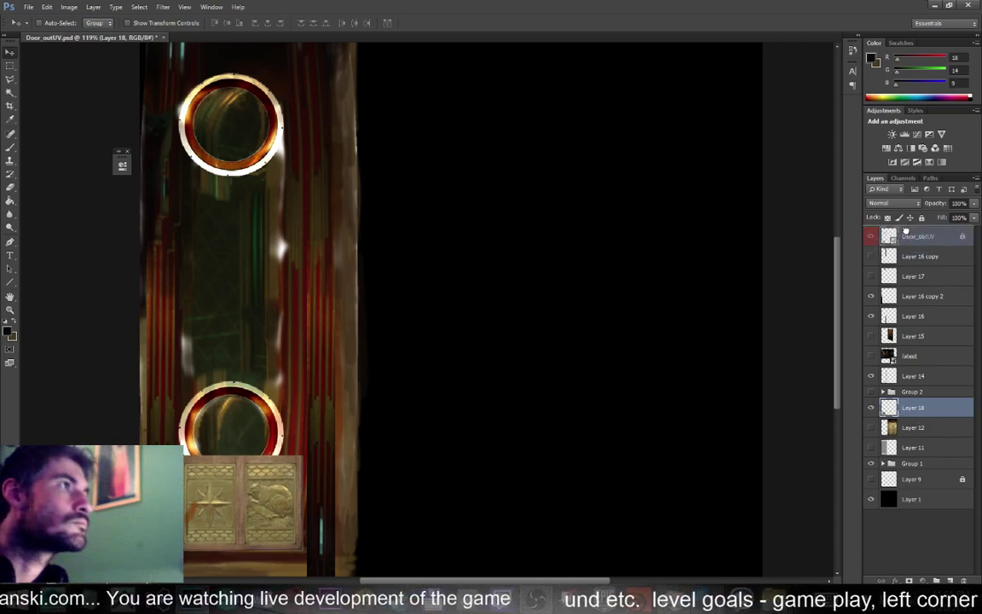
pyautogui.moveTo(906, 230); pyautogui.dragTo(905, 232)
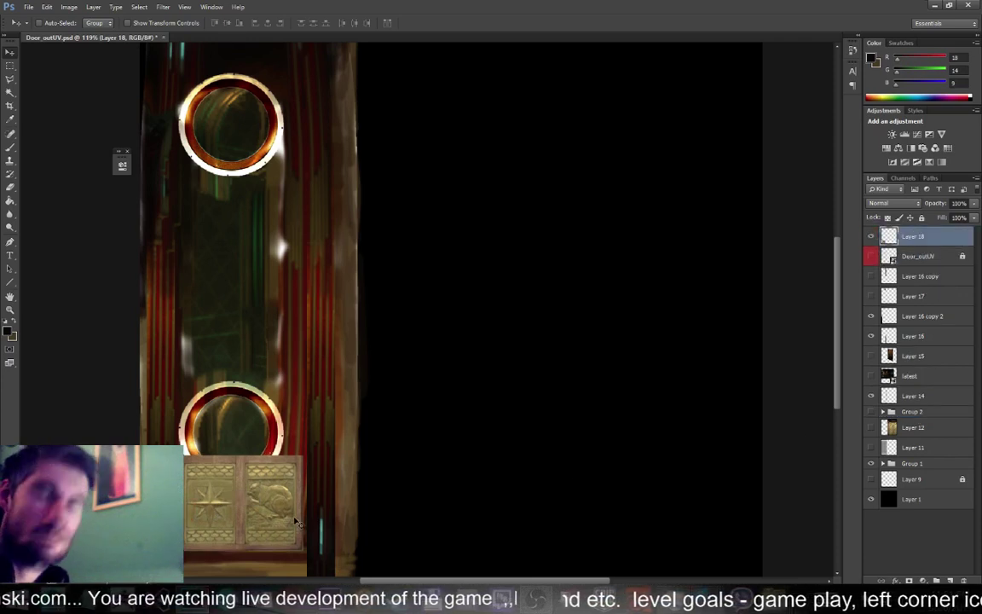
# Squash the relief panels to about 70% height below the lower ring, flip them both horizontally and vertically, and save the texture
pyautogui.hotkey('ctrl', 't')
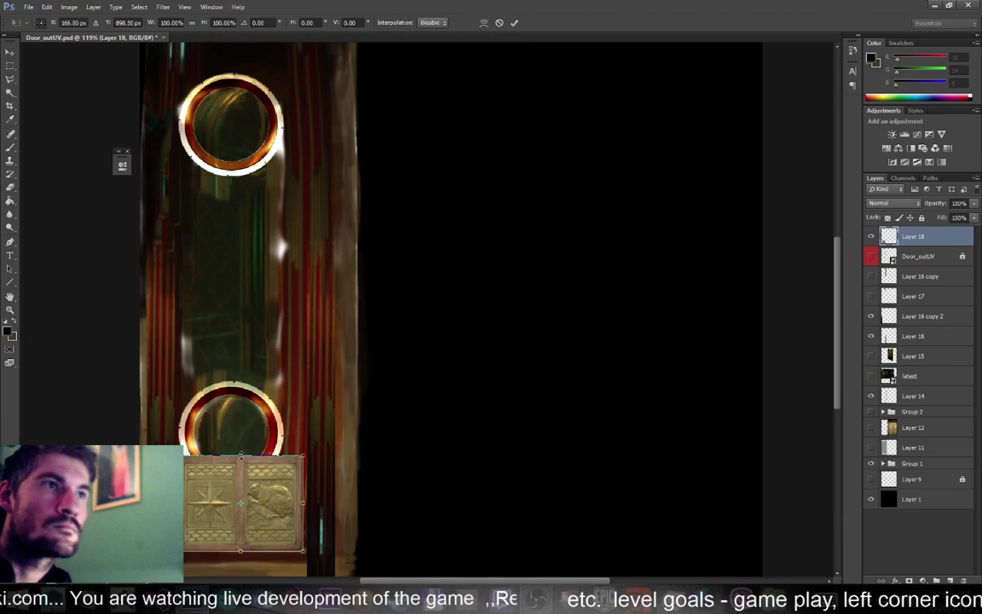
pyautogui.moveTo(240, 466)
pyautogui.mouseDown()
pyautogui.moveTo(239, 500)
pyautogui.moveTo(240, 483)
pyautogui.mouseUp()
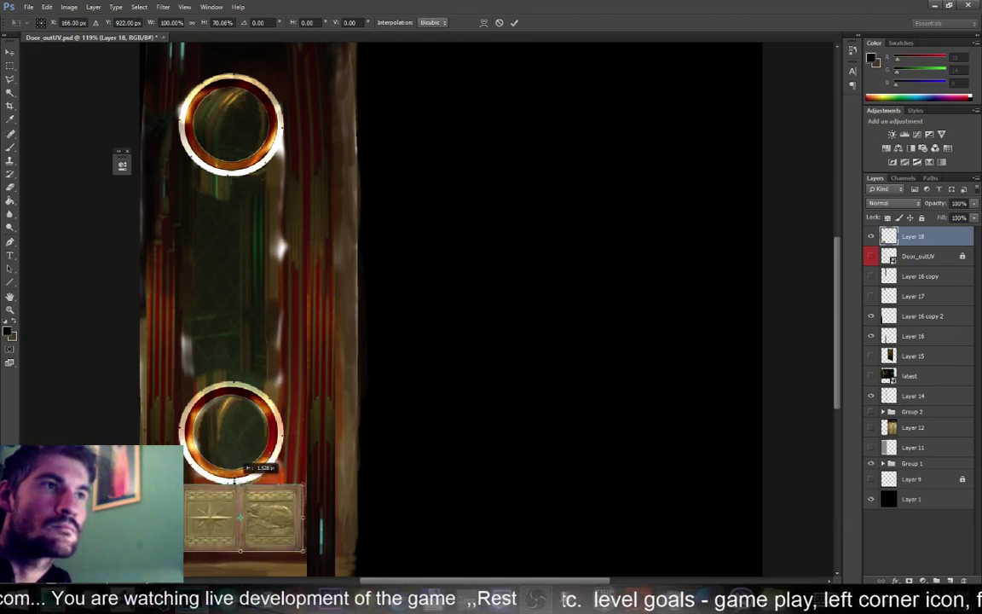
pyautogui.moveTo(262, 521); pyautogui.dragTo(262, 527)
pyautogui.moveTo(312, 558); pyautogui.dragTo(176, 486)
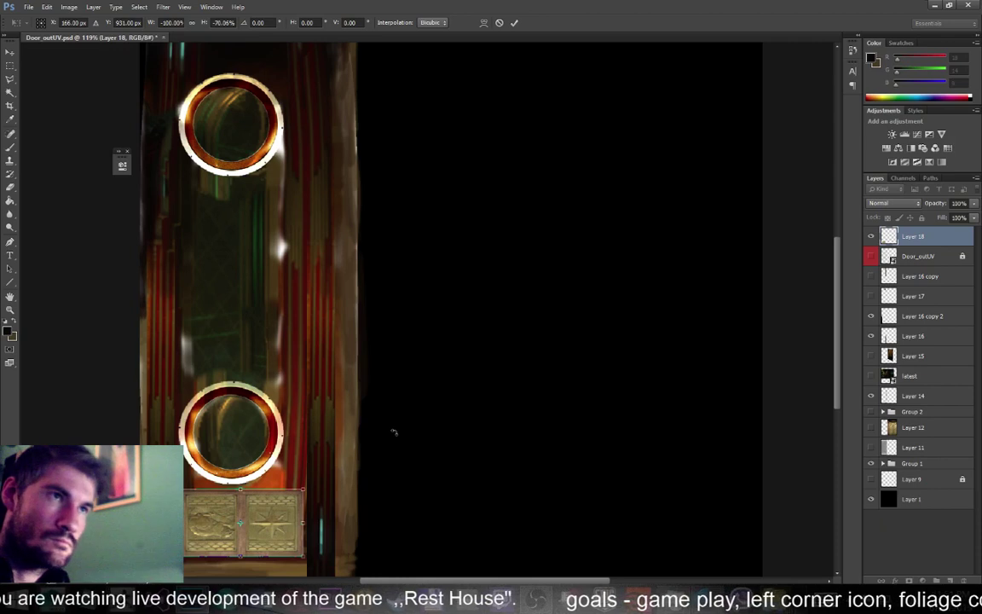
pyautogui.press('Return')
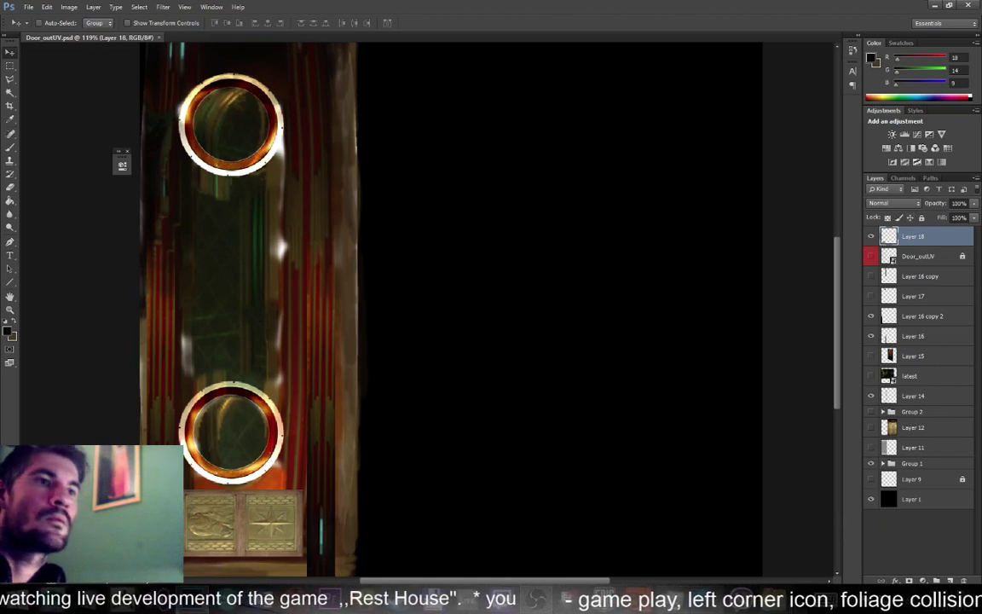
# Switch to Maya and reload the Door_outUV.psd colour texture of the leftDoor2_blinn material
pyautogui.hotkey('alt', 'Tab')
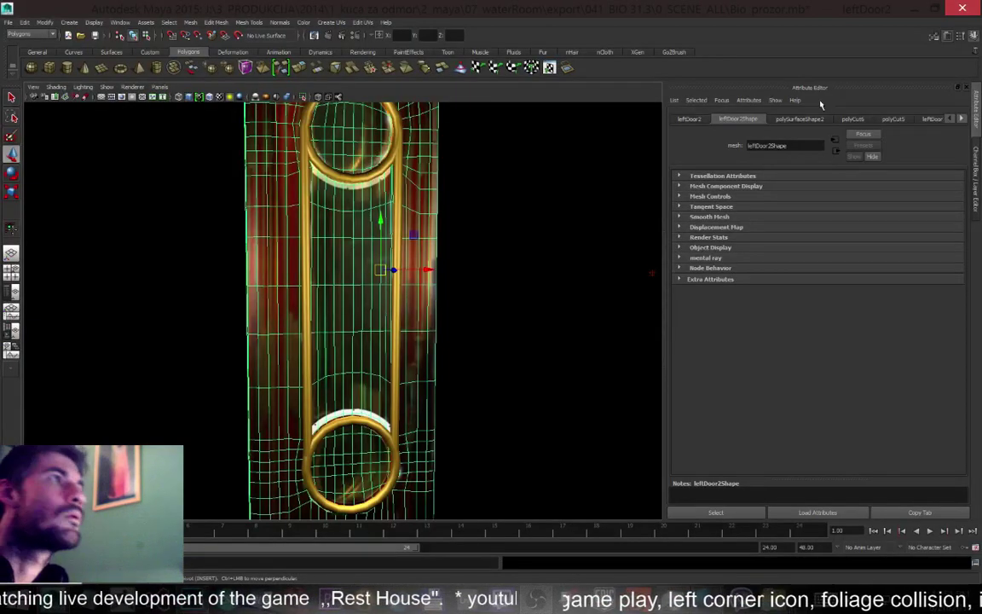
pyautogui.click(964, 121)
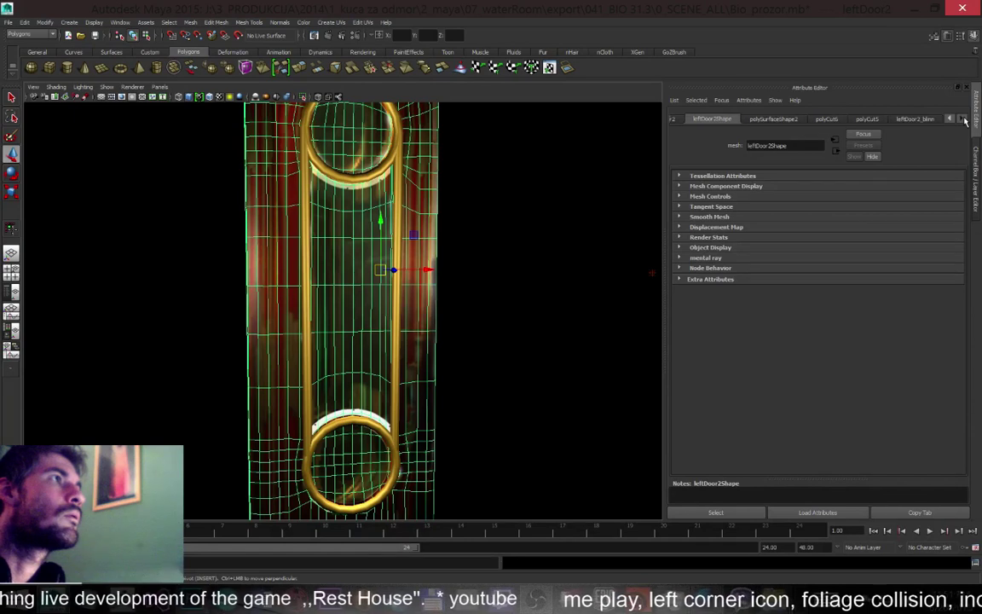
pyautogui.click(919, 120)
pyautogui.moveTo(825, 90); pyautogui.dragTo(813, 108)
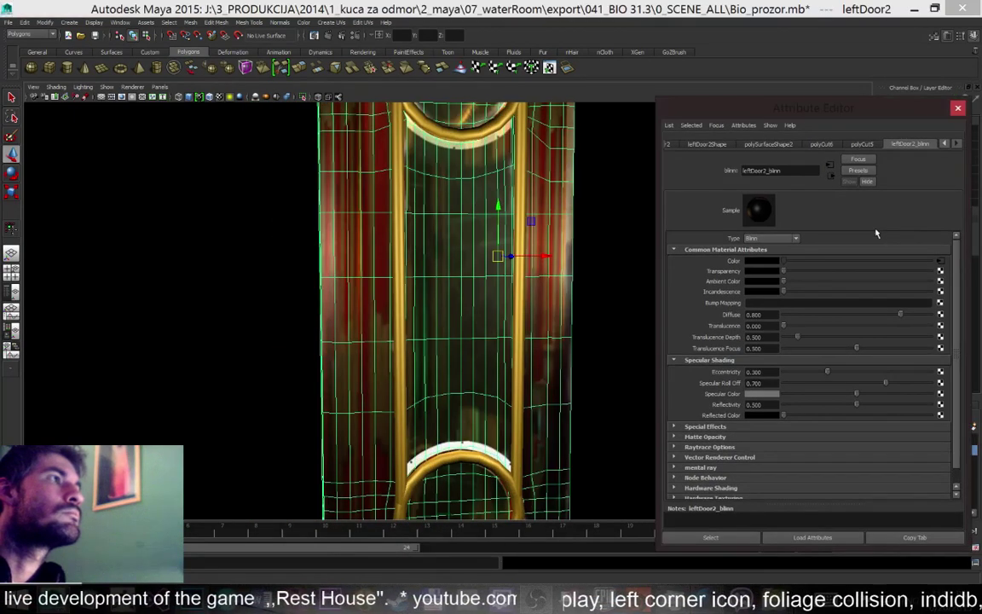
pyautogui.click(940, 264)
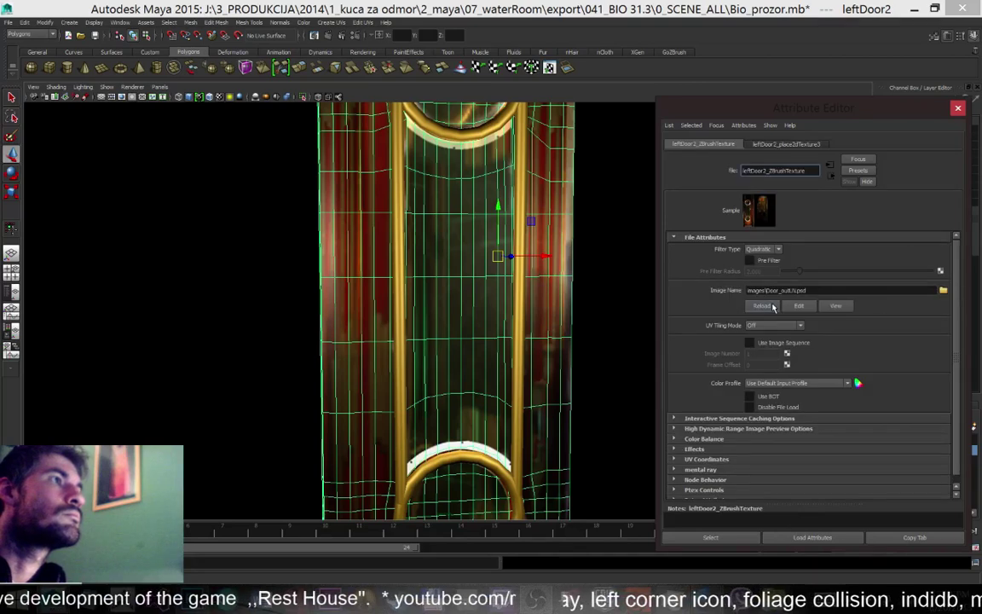
# Deselect the door, inspect its updated texture from several angles, and return to the door texture in Photoshop
pyautogui.keyDown('alt'); pyautogui.moveTo(588, 340); pyautogui.dragTo(490, 202); pyautogui.keyUp('alt')
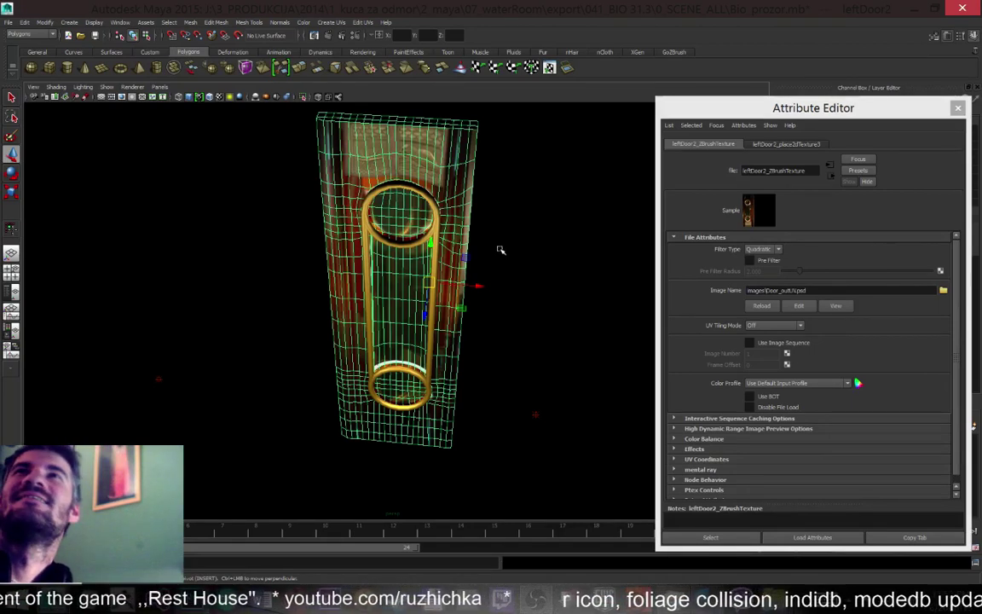
pyautogui.keyDown('alt'); pyautogui.moveTo(461, 207); pyautogui.dragTo(484, 216); pyautogui.keyUp('alt')
pyautogui.click(517, 194)
pyautogui.keyDown('alt'); pyautogui.moveTo(510, 228); pyautogui.dragTo(440, 235); pyautogui.keyUp('alt')
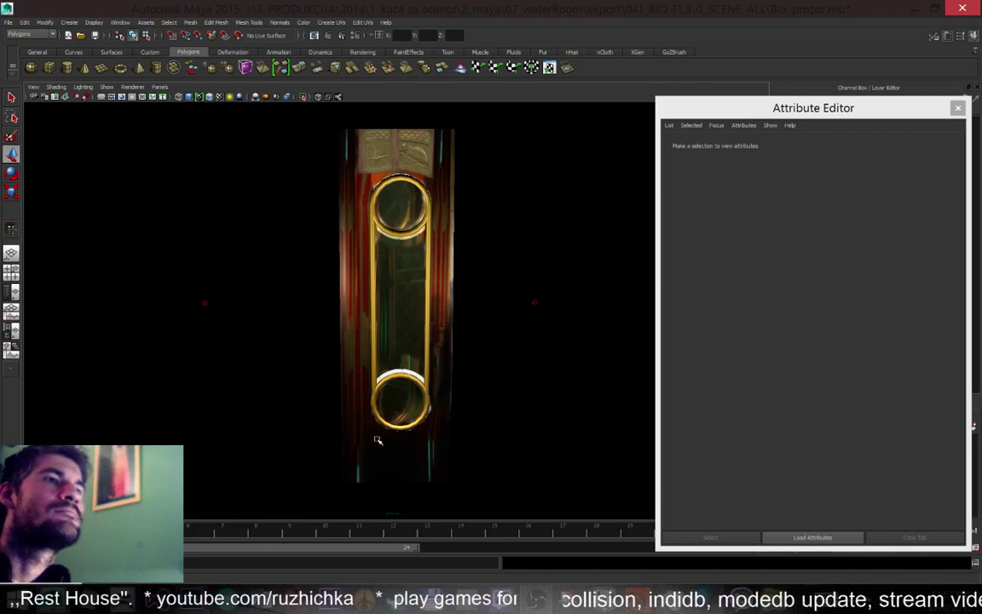
pyautogui.moveTo(201, 599)
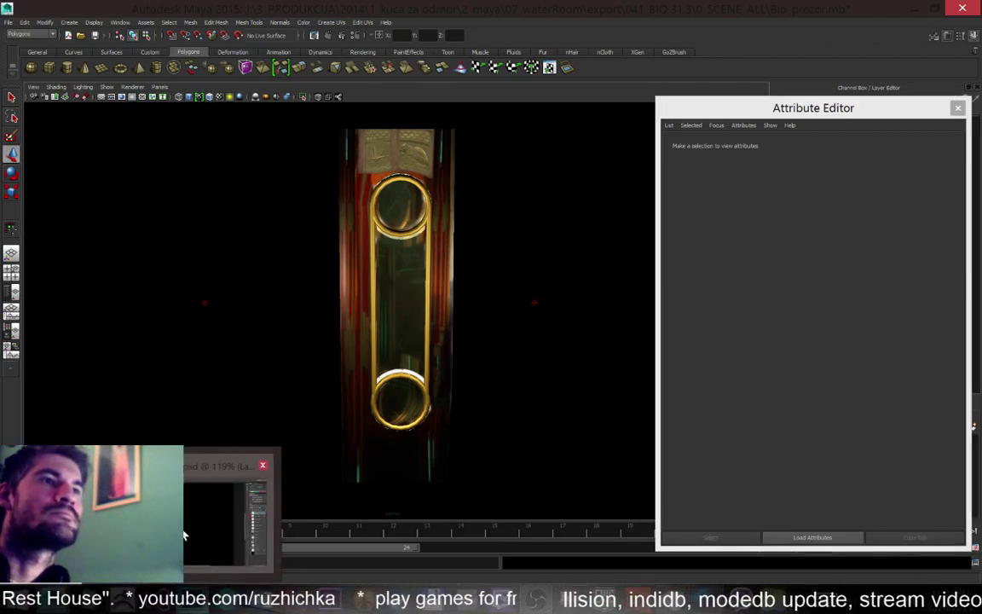
pyautogui.click(232, 605)
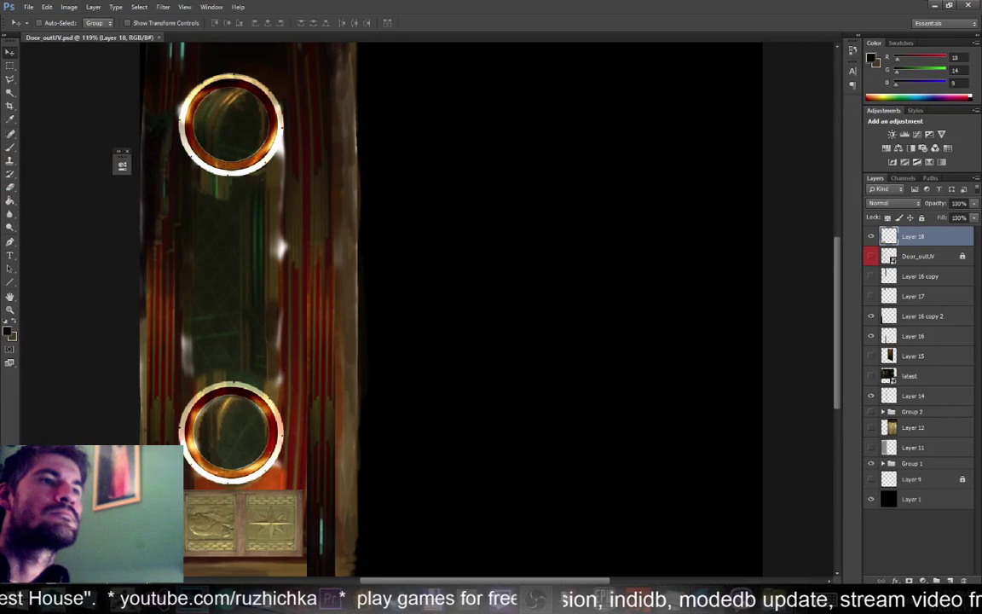
pyautogui.hotkey('alt', 'Tab')
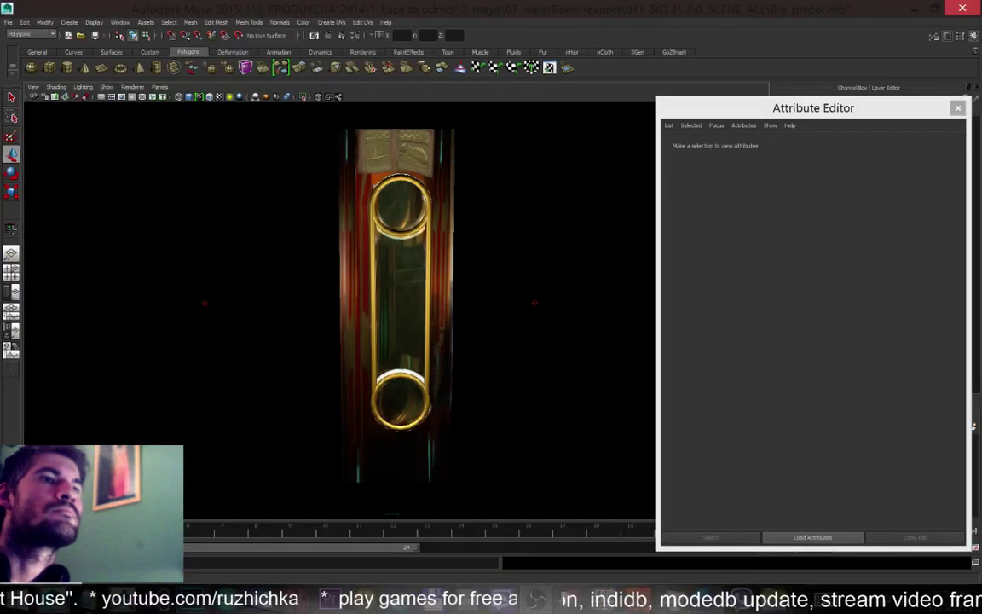
pyautogui.hotkey('alt', 'Tab')
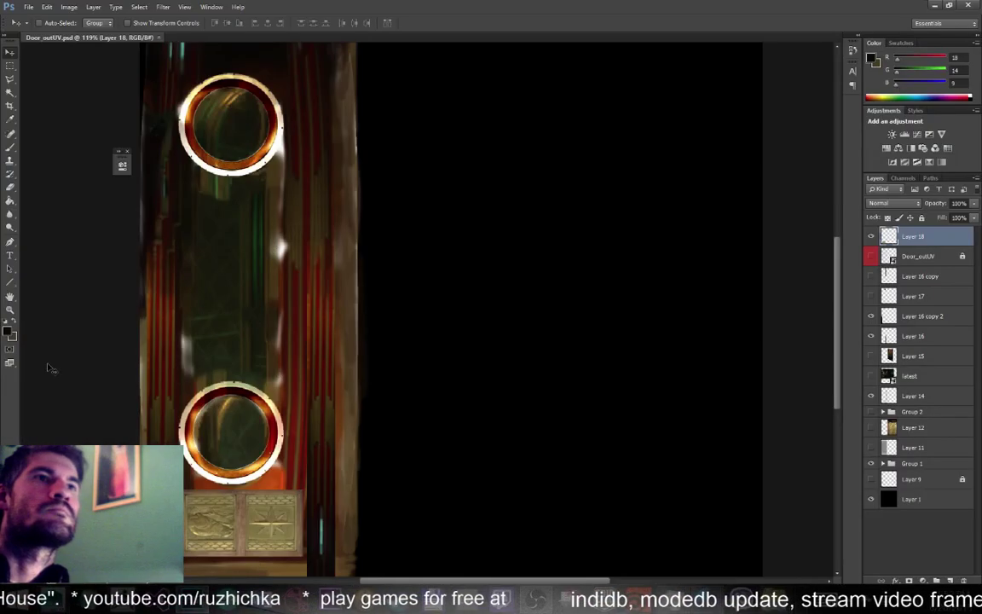
# Try to rotate the canvas view with the Rotate View tool
pyautogui.click(8, 363)
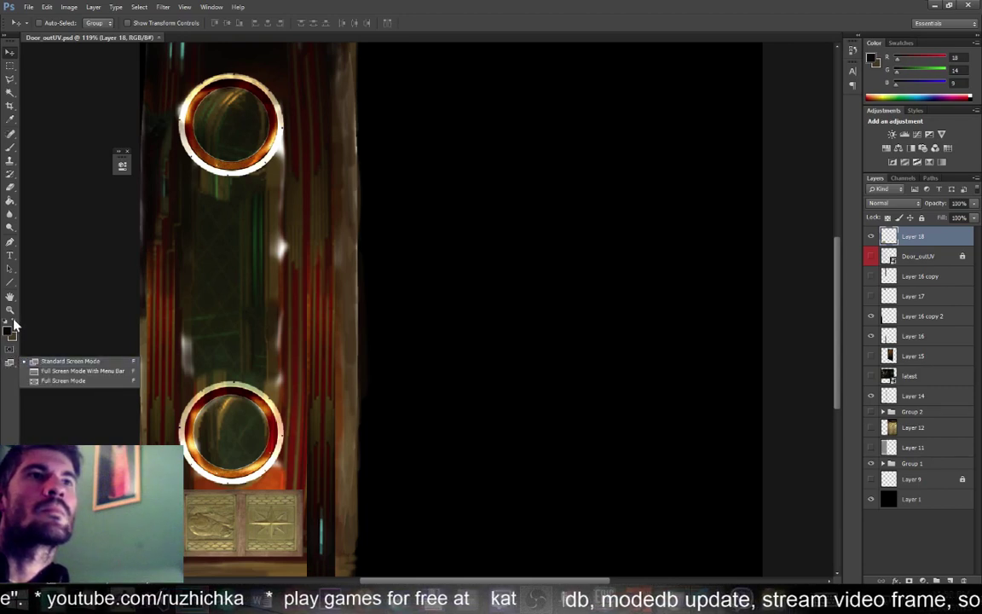
pyautogui.click(11, 297)
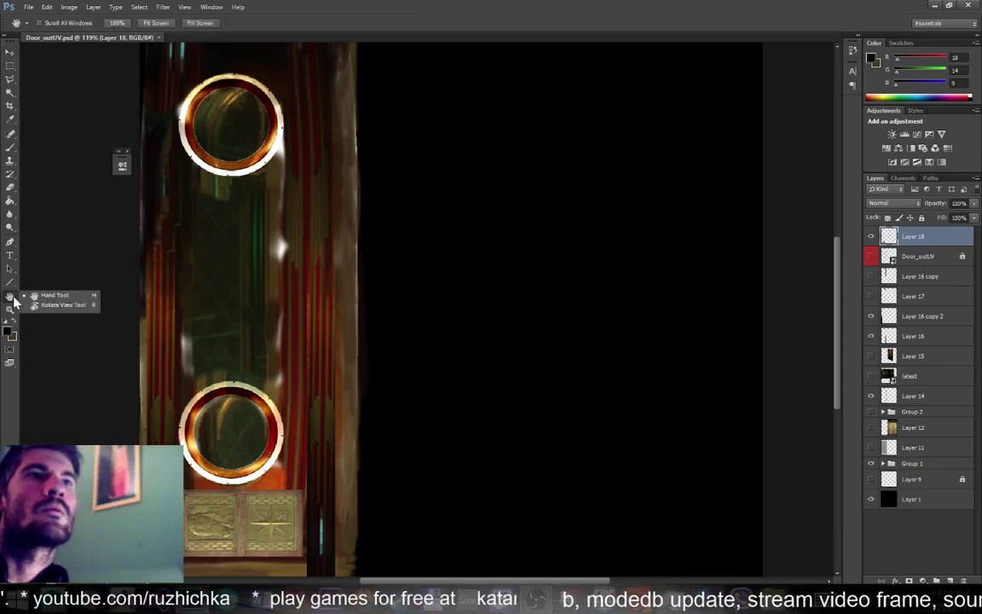
pyautogui.click(59, 308)
pyautogui.press('r')
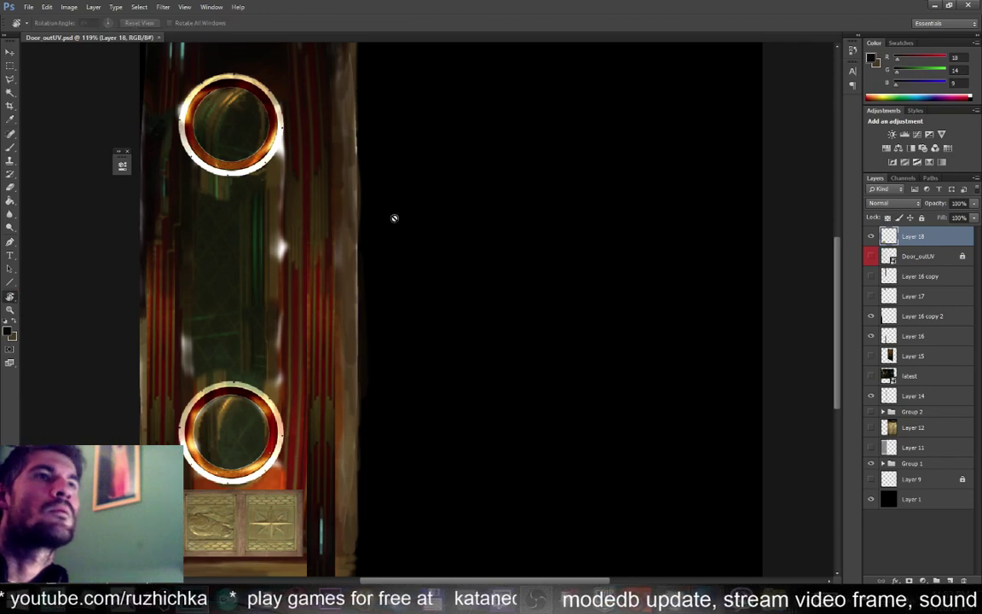
pyautogui.click(585, 242)
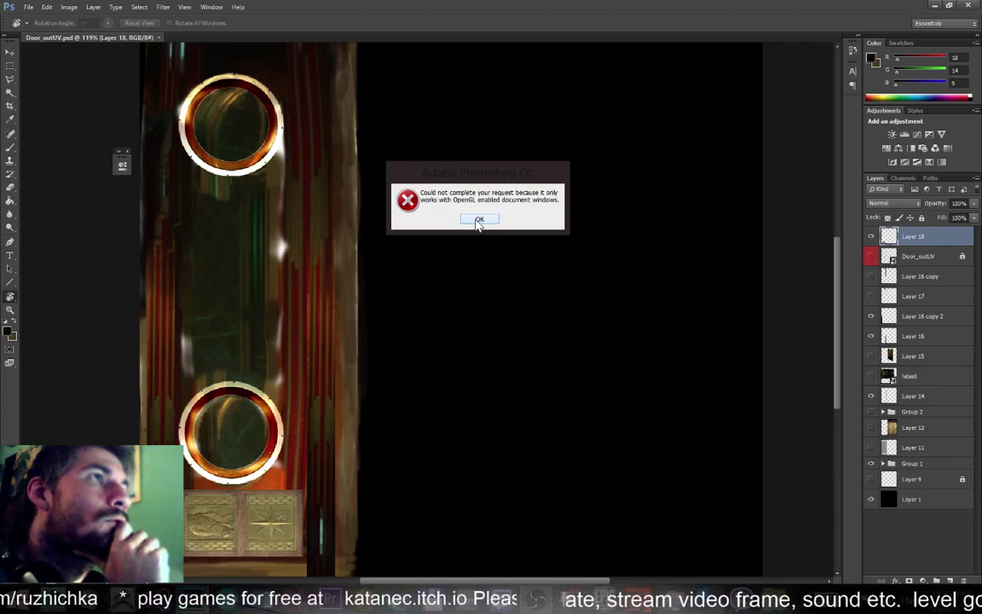
pyautogui.click(478, 221)
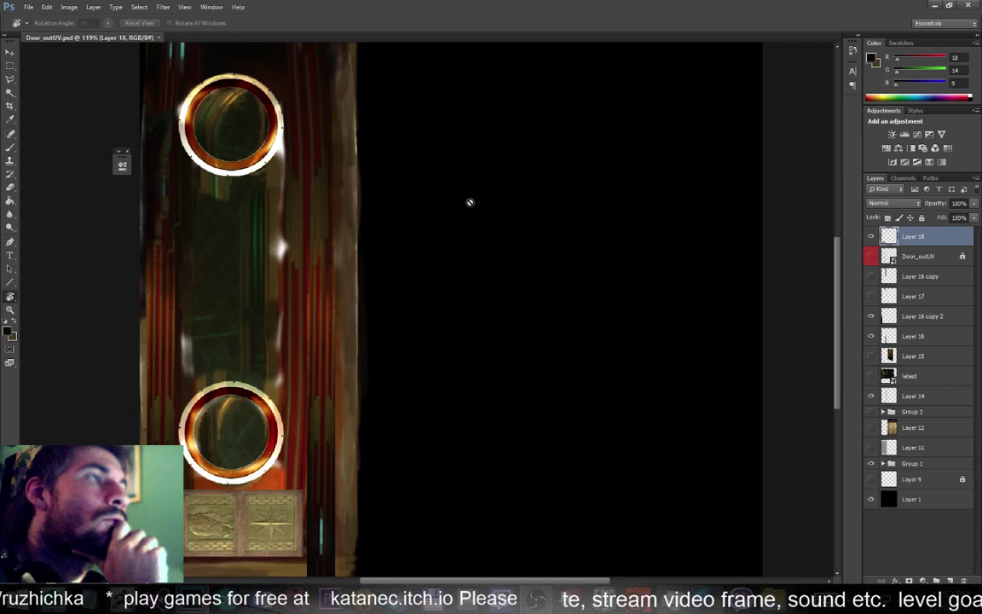
# Look through the preferences, including General, Interface and Performance, for a graphics processor option that enables canvas rotation
pyautogui.click(47, 7)
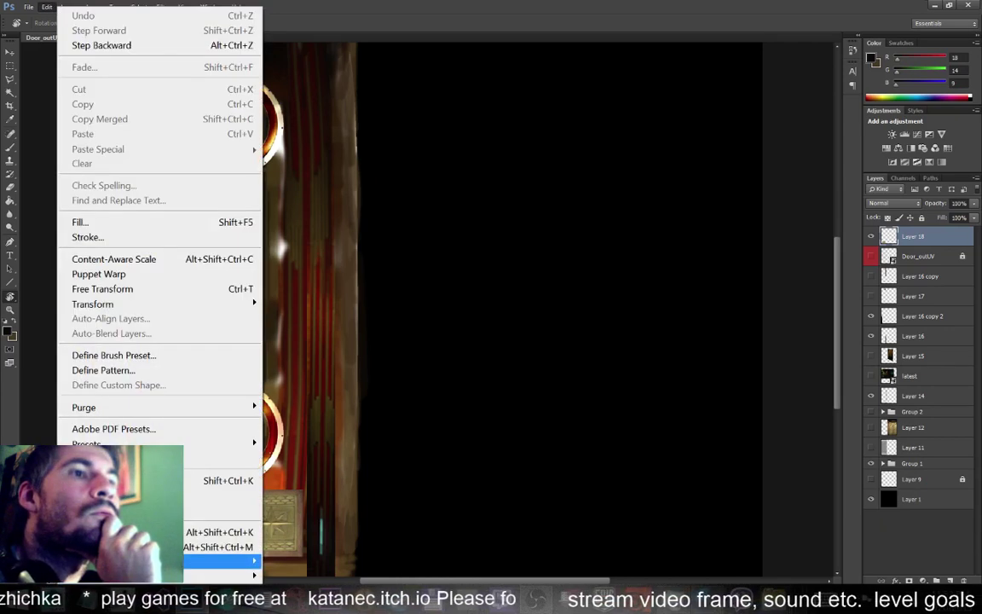
pyautogui.moveTo(222, 561)
pyautogui.click(305, 382)
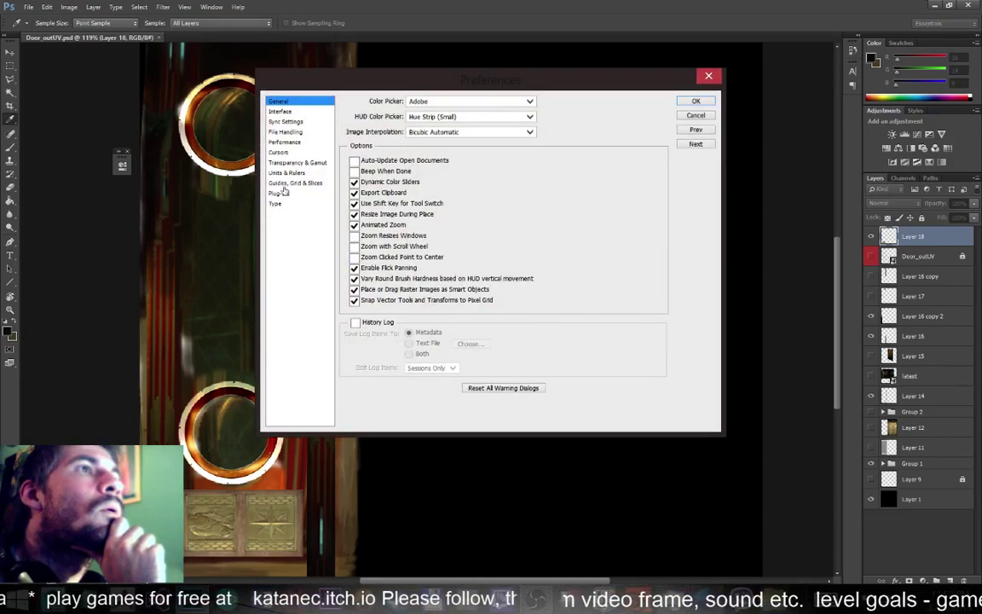
pyautogui.click(286, 142)
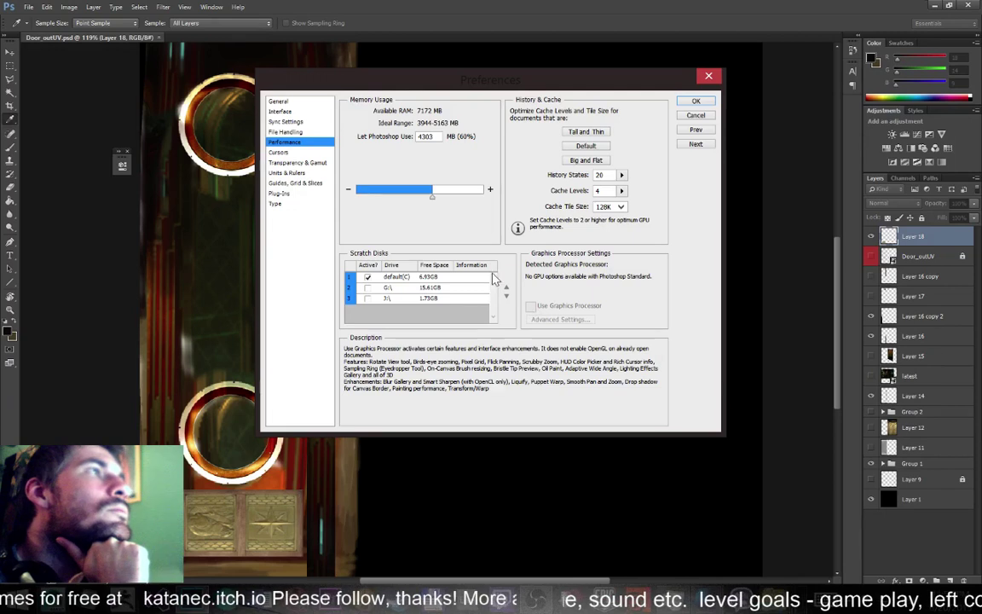
pyautogui.click(275, 122)
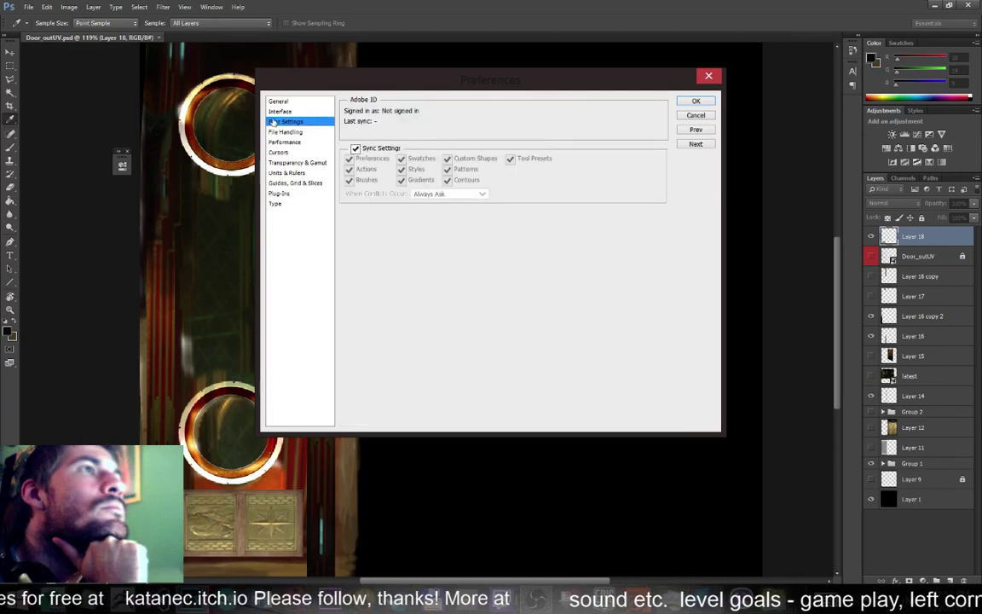
pyautogui.click(273, 114)
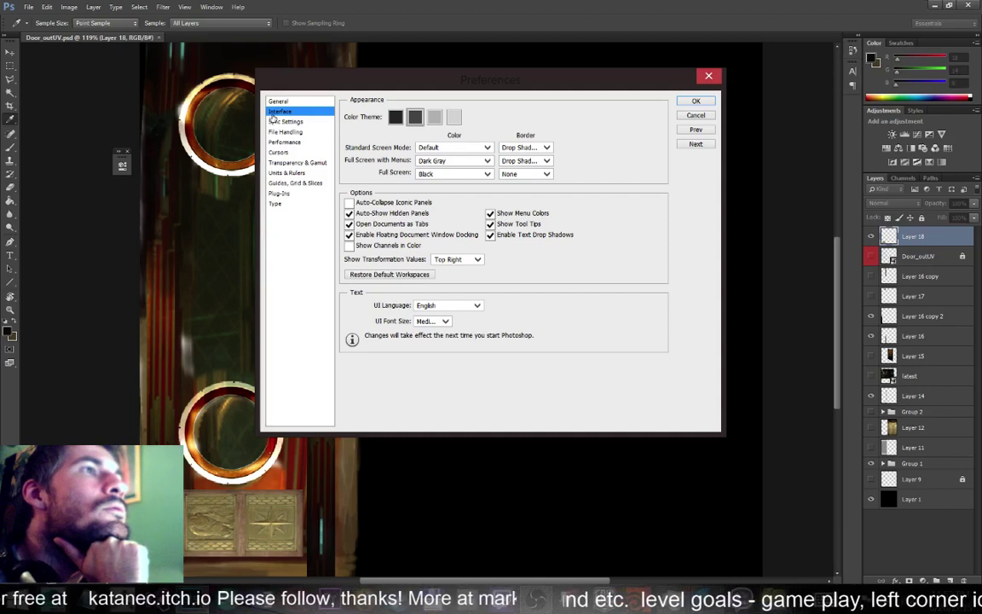
pyautogui.click(276, 102)
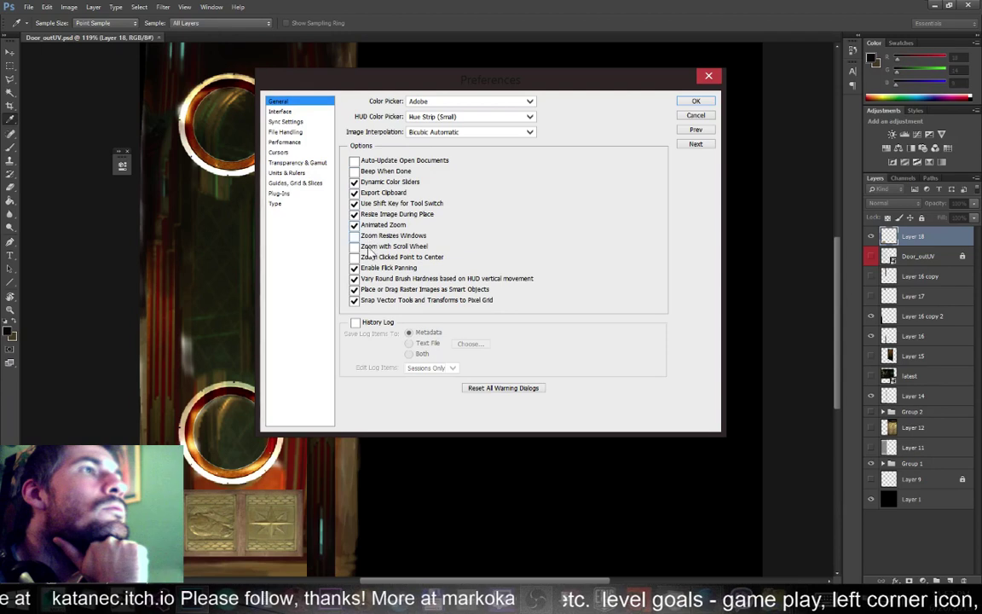
pyautogui.click(275, 204)
pyautogui.click(278, 194)
pyautogui.click(280, 183)
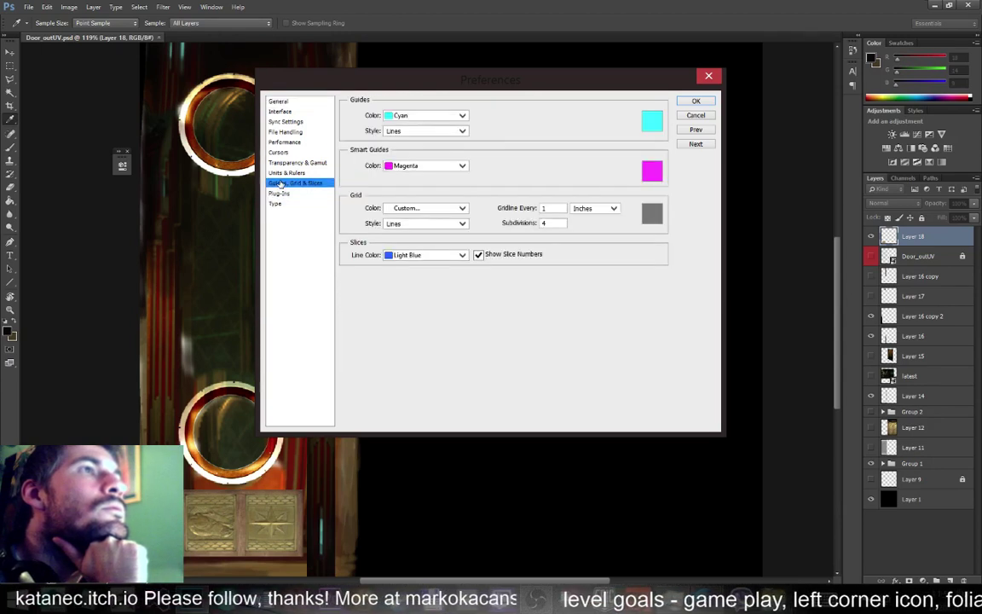
pyautogui.click(282, 173)
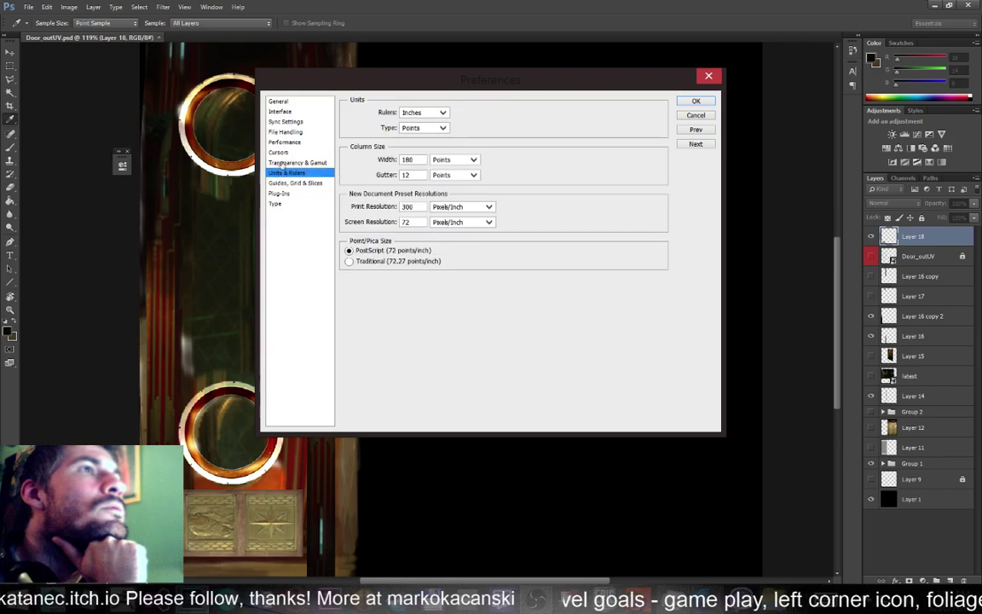
pyautogui.click(279, 162)
pyautogui.click(278, 151)
pyautogui.click(279, 143)
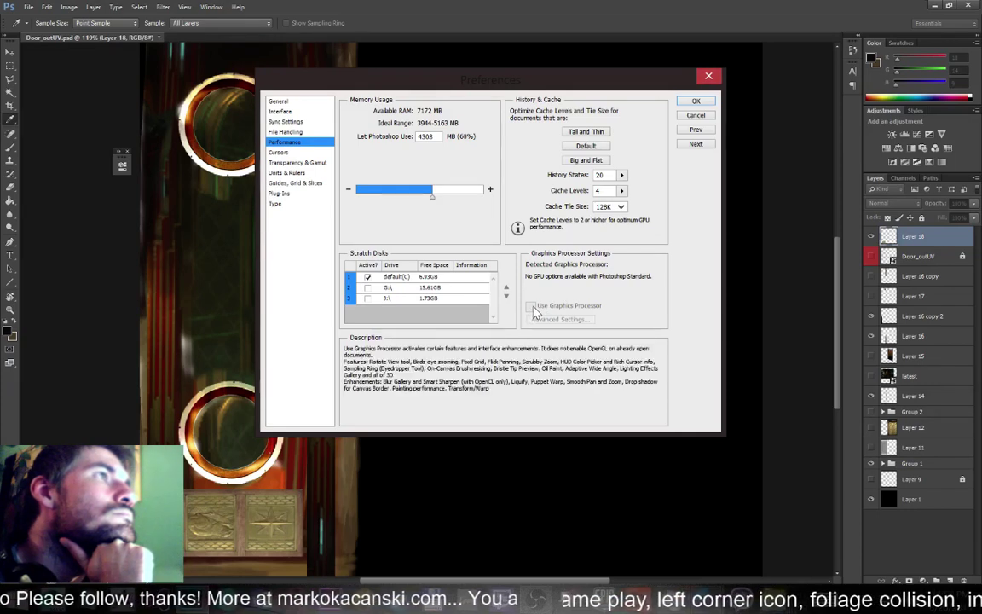
pyautogui.click(710, 76)
# Fit the whole door texture in view and switch from the Rotate View tool to the Hand tool
pyautogui.press('r')
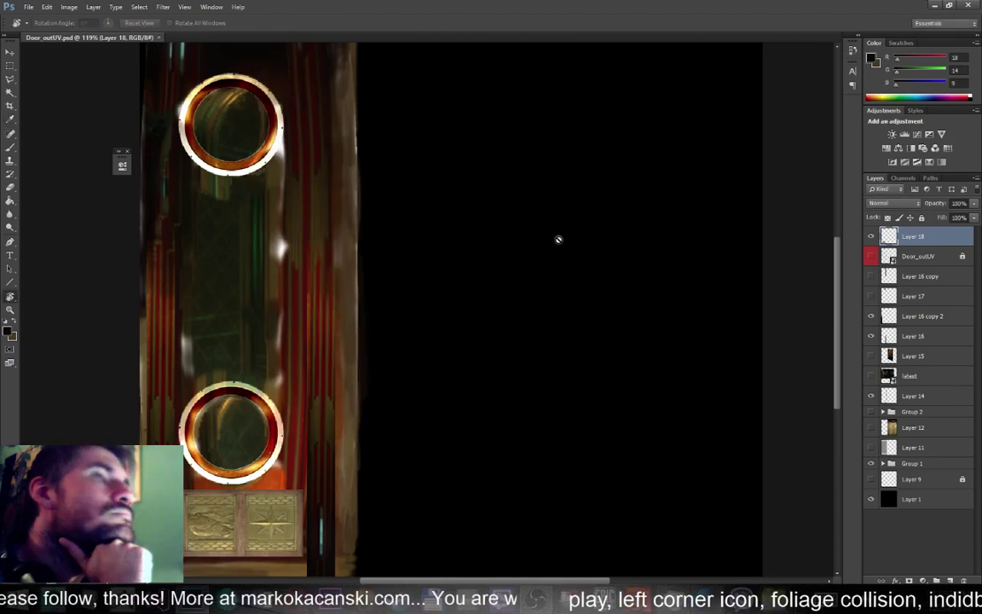
pyautogui.hotkey('ctrl', '0')
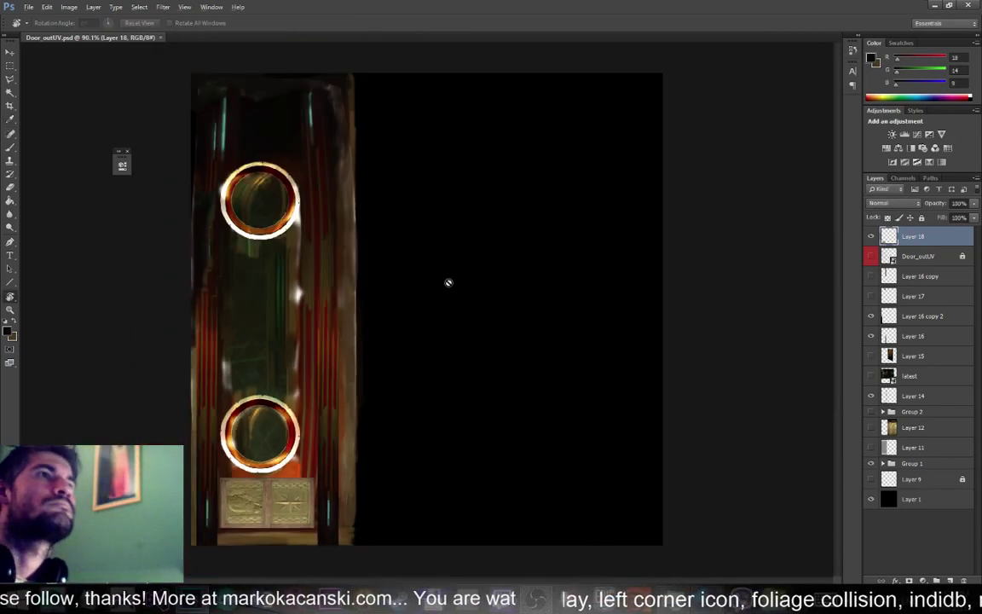
pyautogui.click(69, 7)
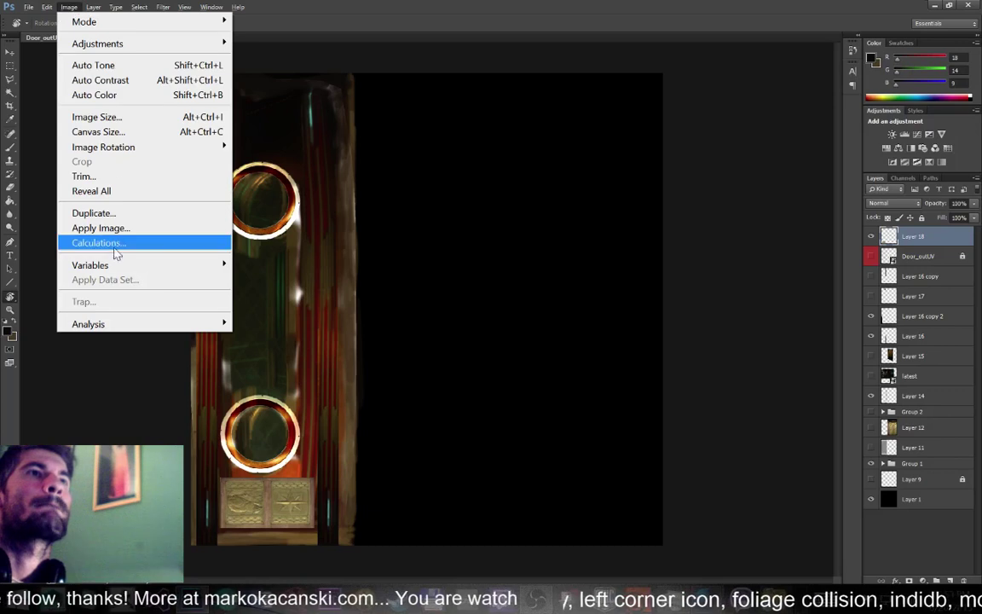
pyautogui.moveTo(178, 32)
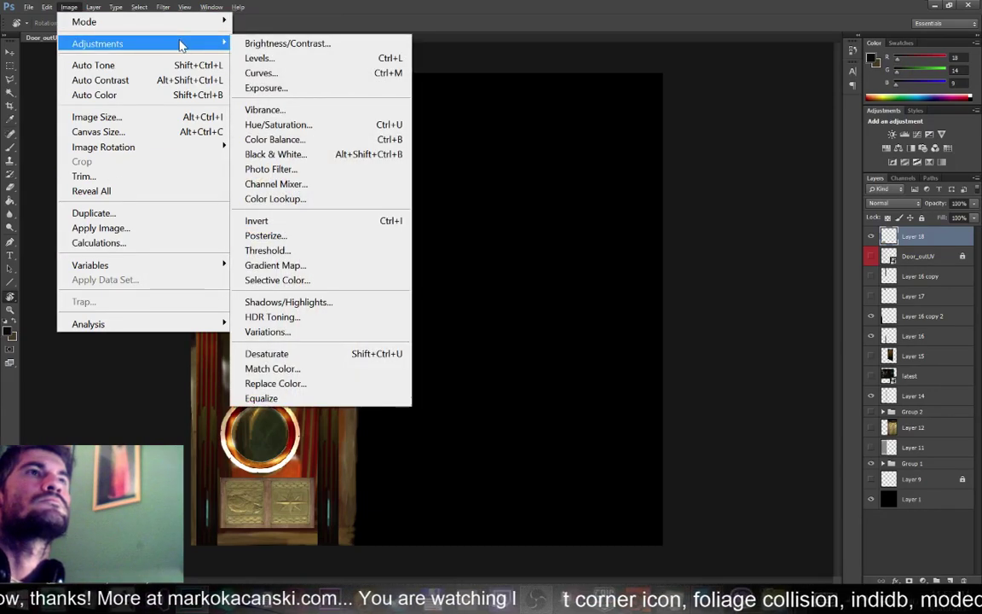
pyautogui.click(10, 296)
pyautogui.rightClick(11, 298)
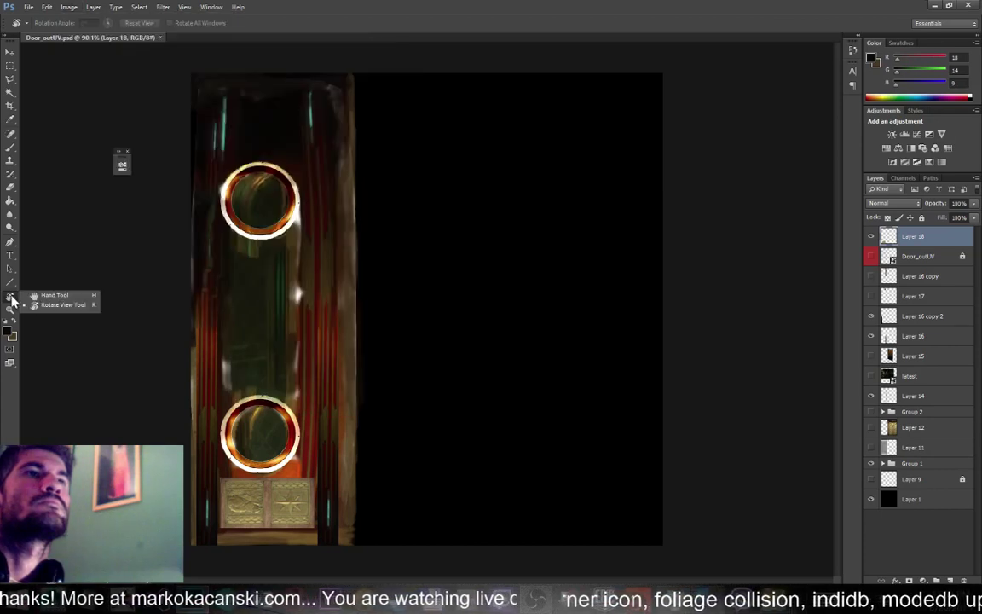
pyautogui.click(63, 296)
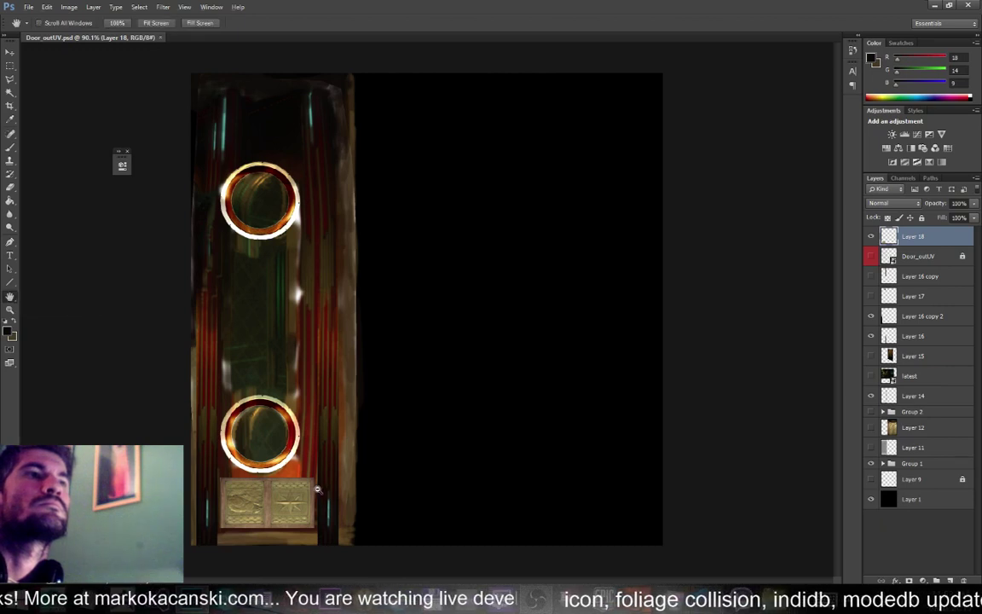
# Compare the area below the lower ring with Layer 18 hidden and shown, and nudge the relief panels slightly to the right
pyautogui.keyDown('alt'); pyautogui.scroll(4, 312, 463); pyautogui.keyUp('alt')
pyautogui.keyDown('alt'); pyautogui.scroll(6, 312, 464); pyautogui.keyUp('alt')
pyautogui.hotkey('alt', 'h')
pyautogui.click(271, 470)
pyautogui.moveTo(272, 469); pyautogui.dragTo(437, 256)
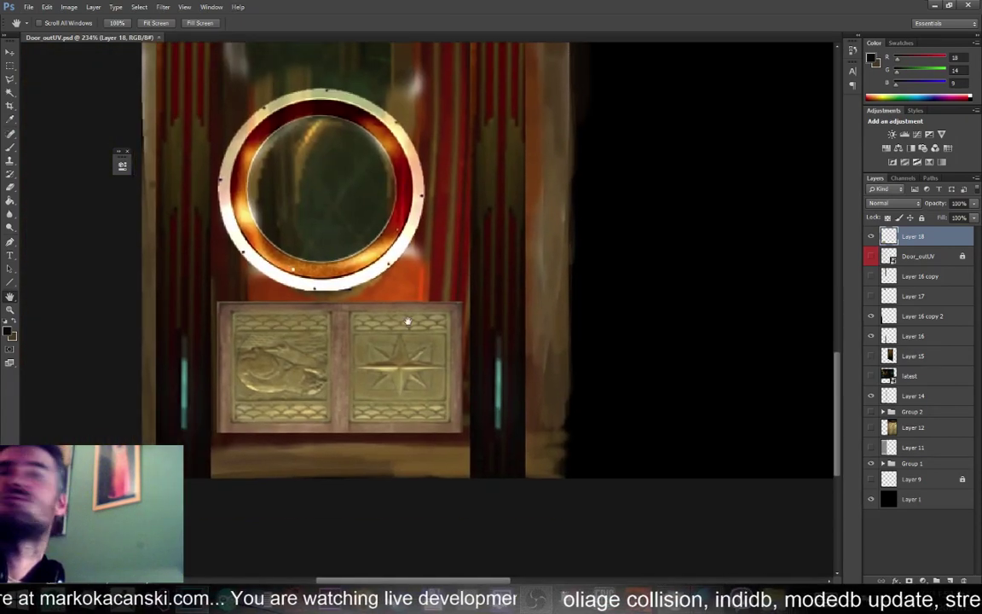
pyautogui.keyDown('alt'); pyautogui.scroll(2, 321, 387); pyautogui.keyUp('alt')
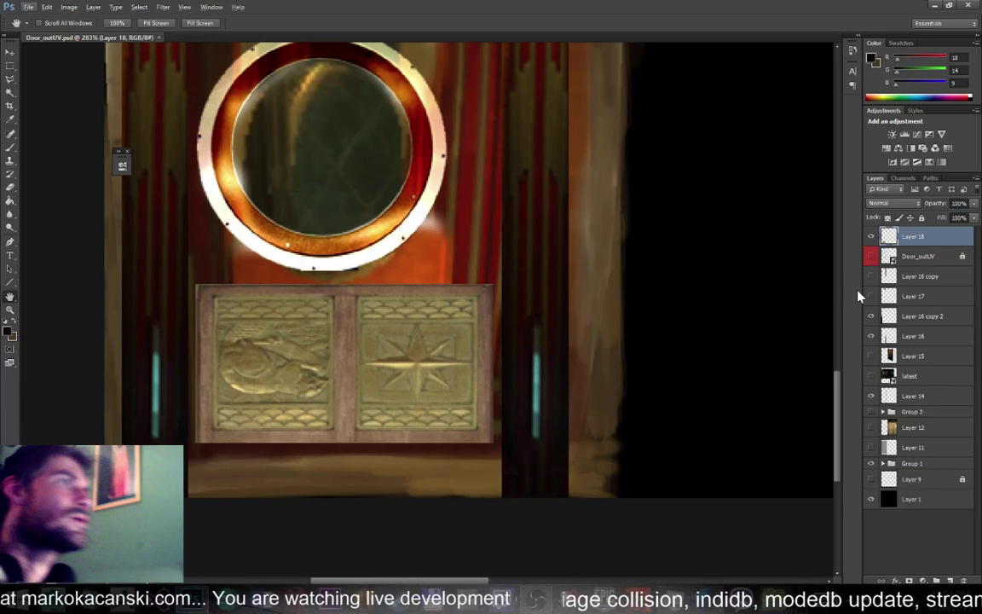
pyautogui.click(871, 237)
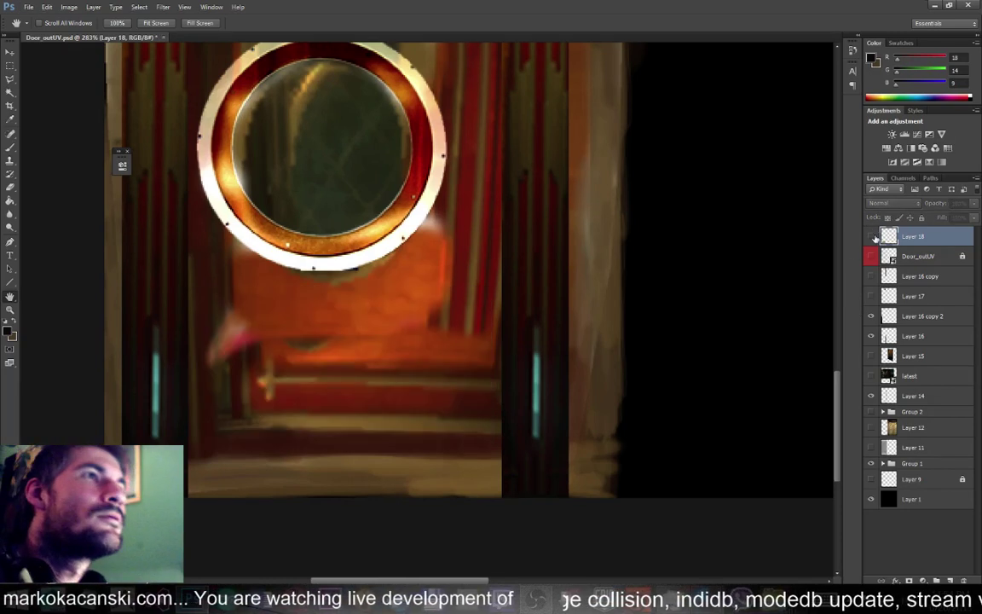
pyautogui.click(872, 237)
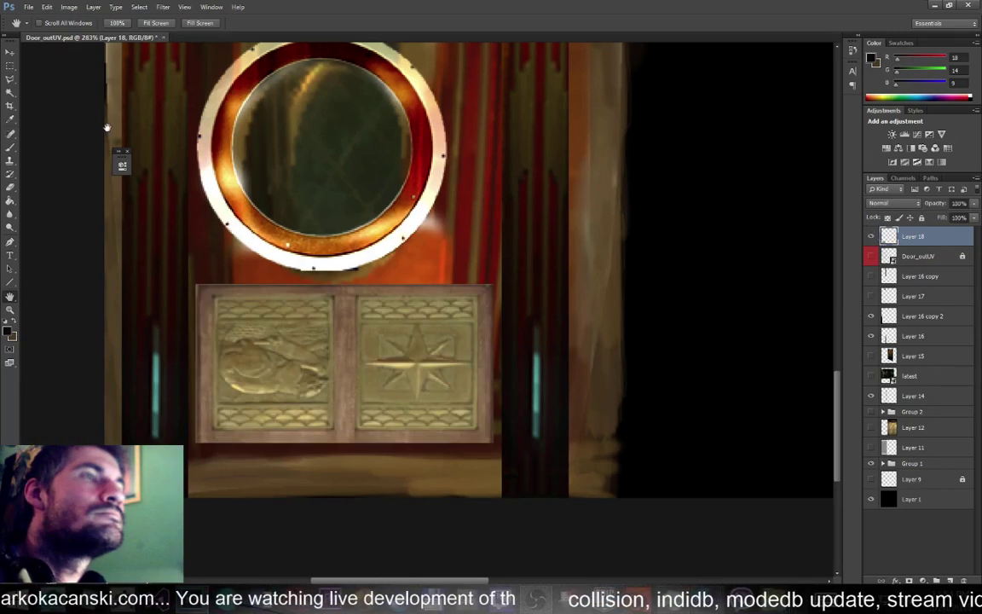
pyautogui.click(11, 52)
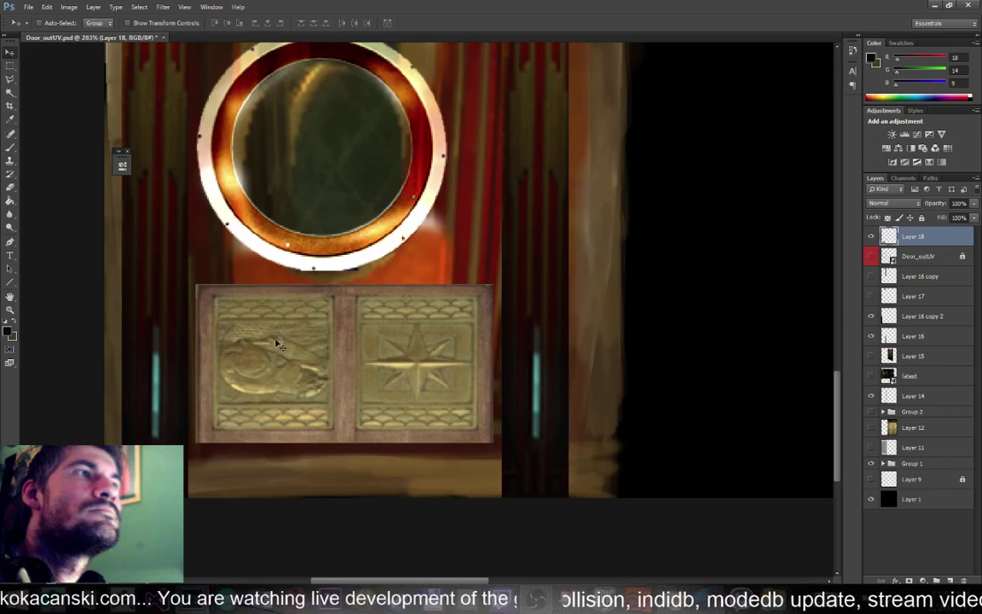
pyautogui.moveTo(276, 343); pyautogui.dragTo(278, 343)
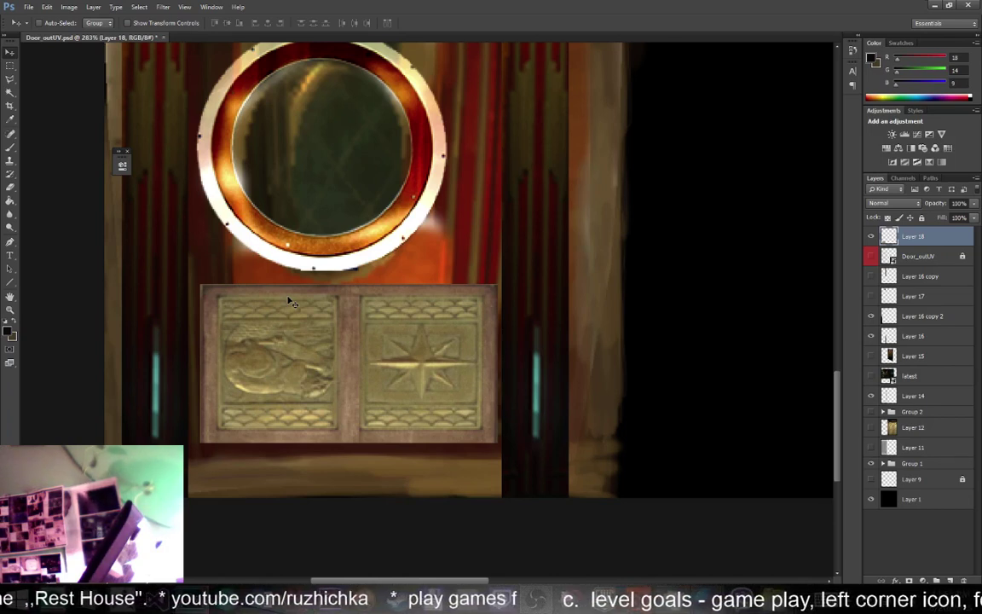
# Preview the relief panels on Layer 18 in blend modes from Dissolve through Luminosity, and set the layer back to Normal
pyautogui.keyDown('alt'); pyautogui.scroll(1, 339, 265); pyautogui.keyUp('alt')
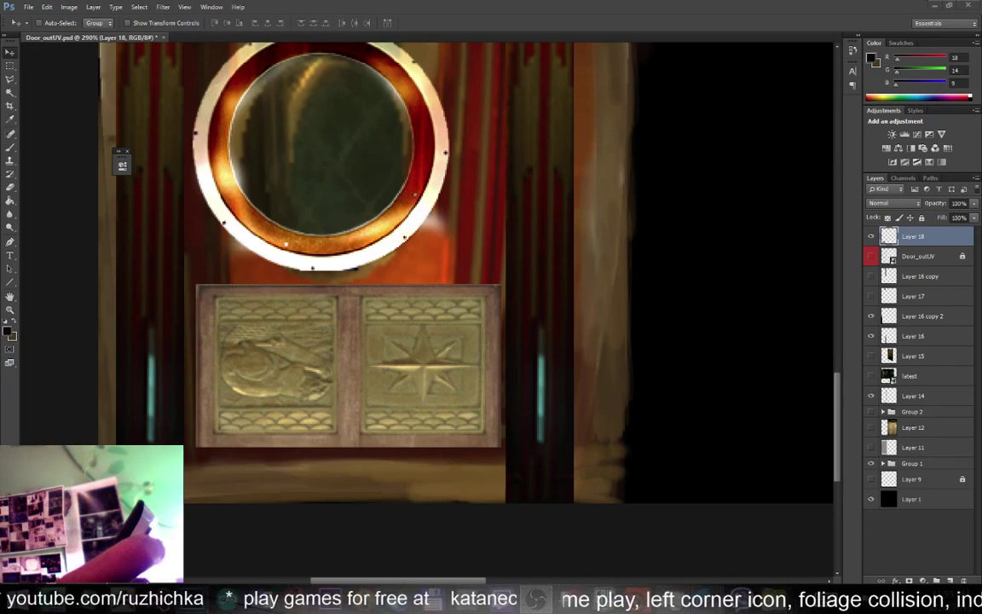
pyautogui.press('h')
pyautogui.click(894, 204)
pyautogui.click(888, 225)
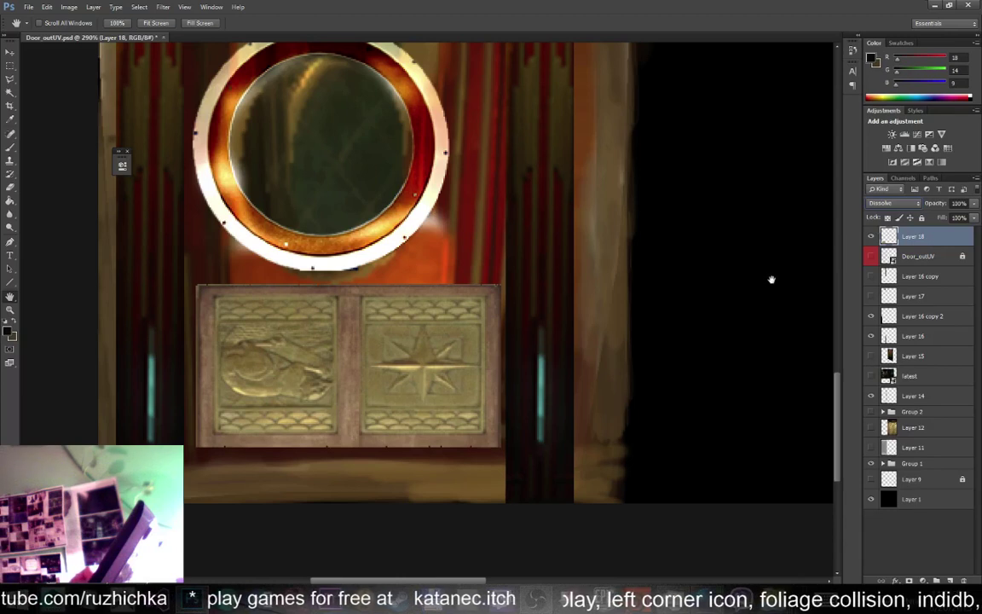
pyautogui.press('Down')
pyautogui.press('Down')
pyautogui.press('Down')
pyautogui.press('Down')
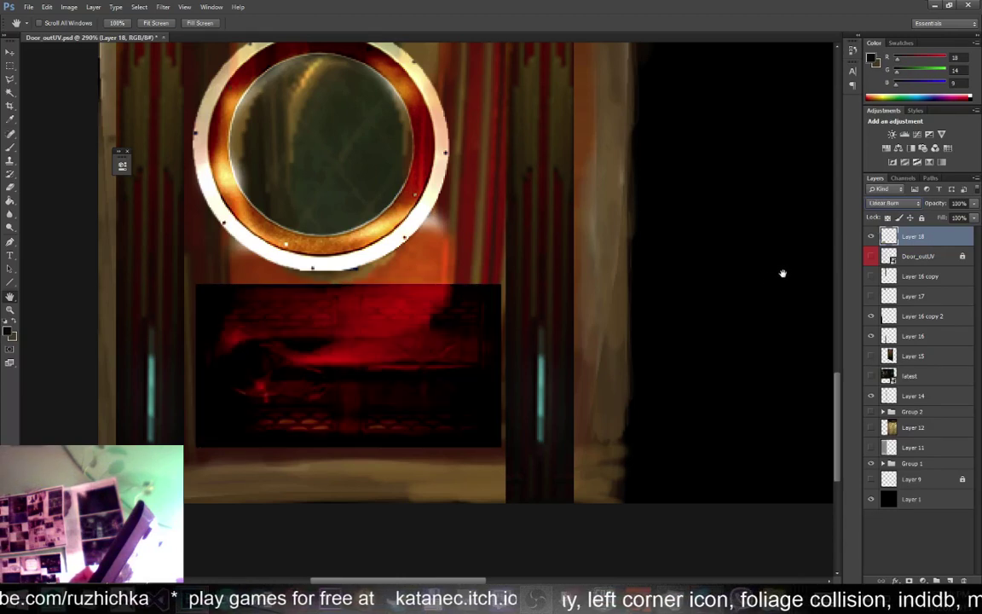
pyautogui.press('Down')
pyautogui.press('Down')
pyautogui.press('Down')
pyautogui.press('Down')
pyautogui.press('Down')
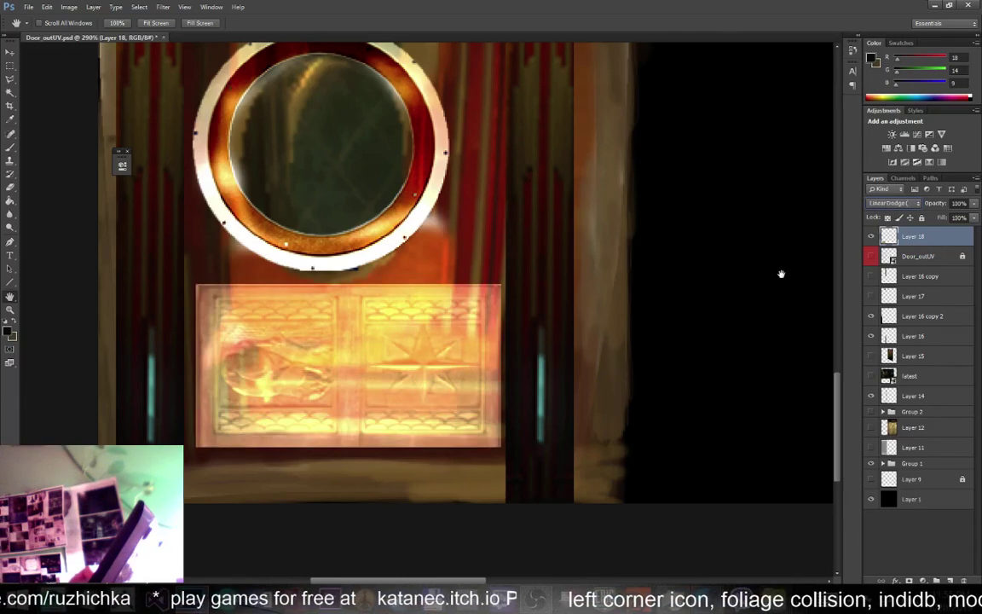
pyautogui.press('Down')
pyautogui.press('Down')
pyautogui.press('Down')
pyautogui.press('Down')
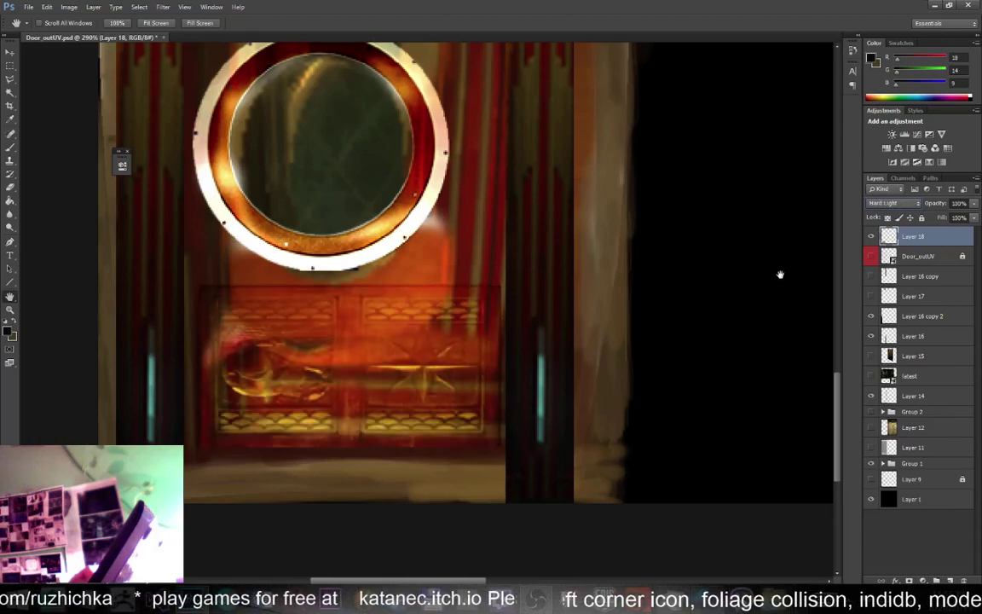
pyautogui.press('Down')
pyautogui.press('Down')
pyautogui.press('Down')
pyautogui.press('Up')
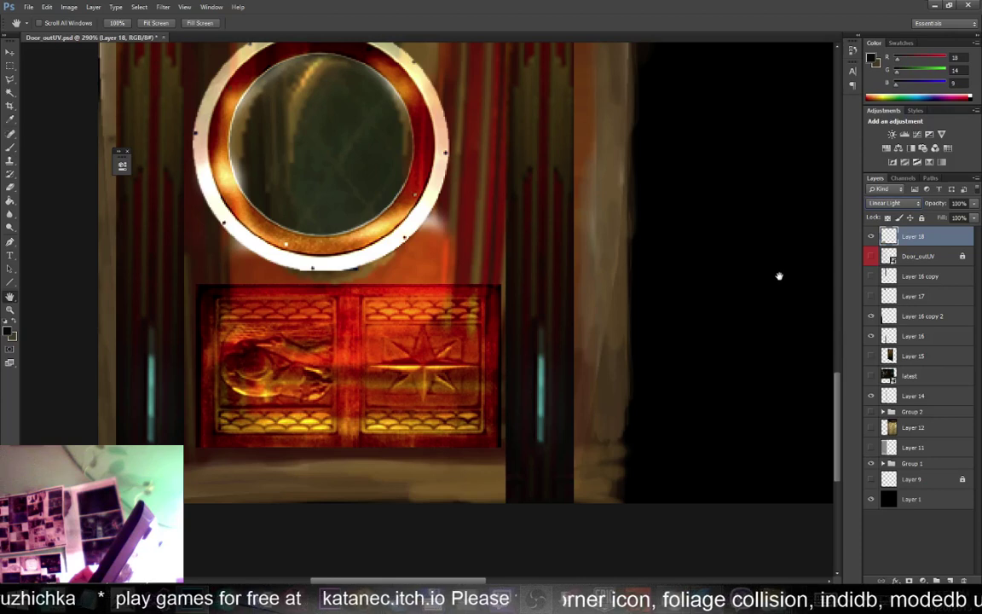
pyautogui.press('Down')
pyautogui.press('Down')
pyautogui.press('Down')
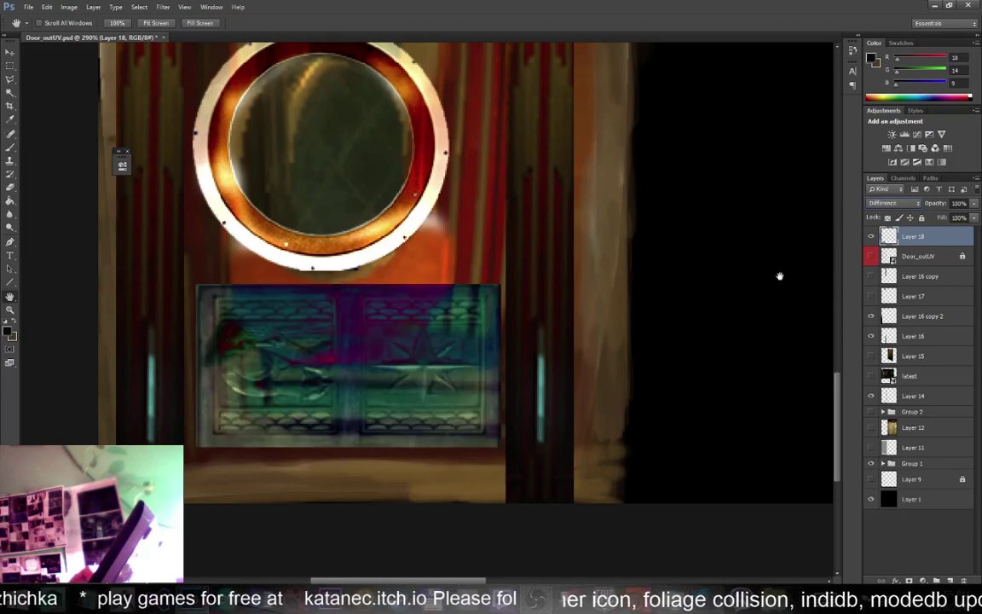
pyautogui.press('Down')
pyautogui.press('Down')
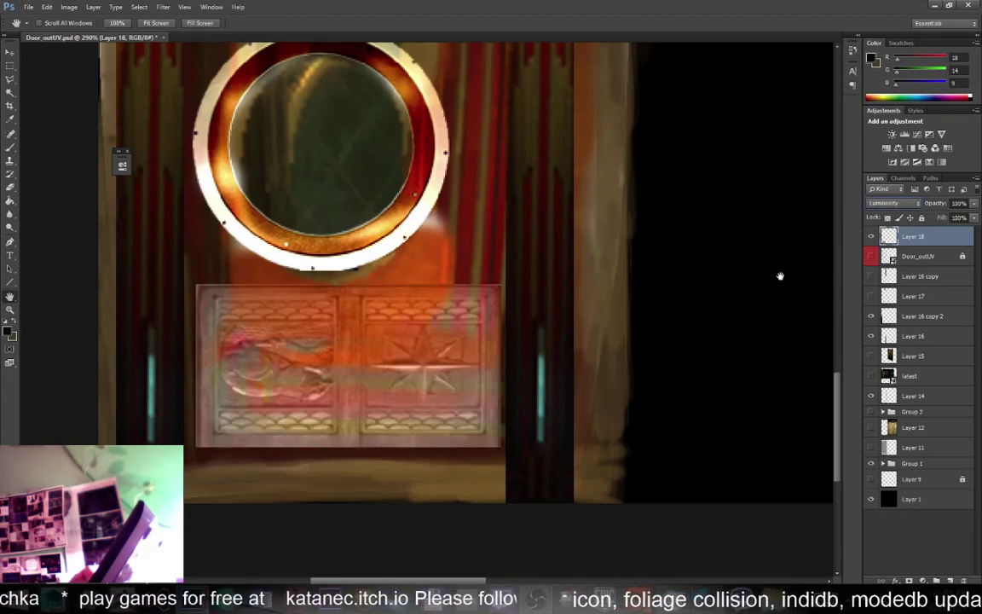
pyautogui.press('Up')
pyautogui.press('Up')
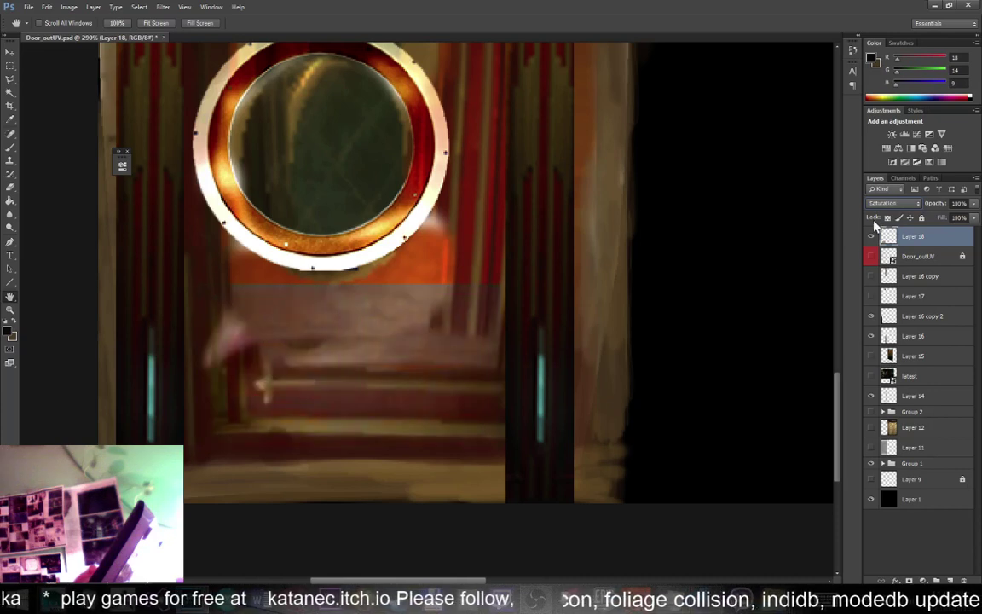
pyautogui.press('Up')
pyautogui.press('Up')
pyautogui.press('Up')
pyautogui.press('Up')
pyautogui.press('Up')
pyautogui.press('Up')
pyautogui.press('Up')
pyautogui.press('Up')
pyautogui.press('Up')
pyautogui.press('Up')
pyautogui.press('Up')
pyautogui.press('Up')
pyautogui.press('Up')
pyautogui.press('Up')
pyautogui.press('Up')
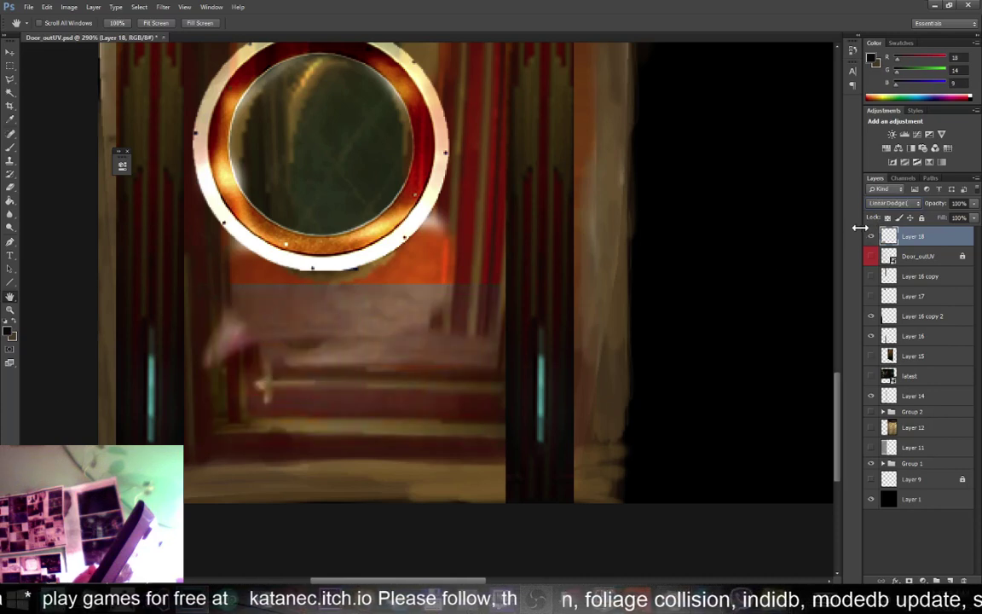
pyautogui.press('Up')
pyautogui.press('Up')
pyautogui.press('Up')
pyautogui.press('Up')
pyautogui.press('Up')
pyautogui.press('Up')
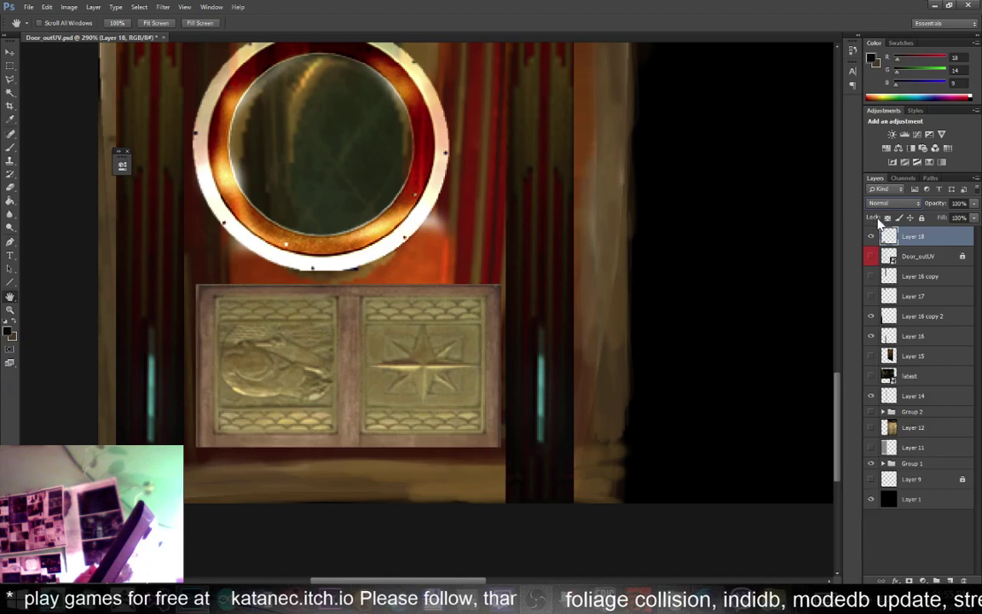
# Lower the opacity of Layer 18 to 73% so the relief panels blend with the painted door
pyautogui.click(972, 203)
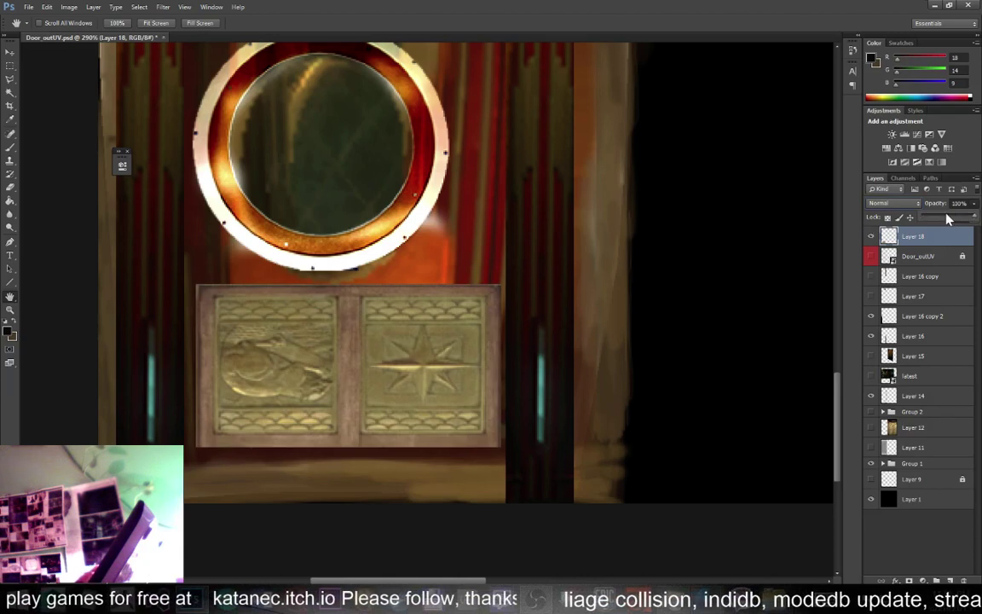
pyautogui.click(945, 216)
pyautogui.moveTo(950, 220); pyautogui.dragTo(962, 222)
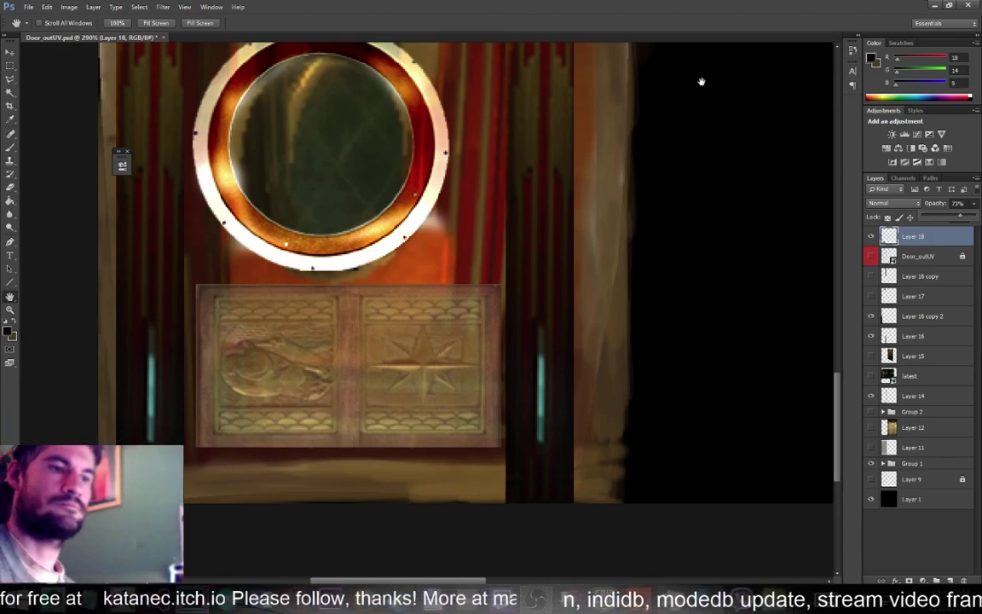
pyautogui.keyDown('alt'); pyautogui.scroll(-1, 451, 218); pyautogui.keyUp('alt')
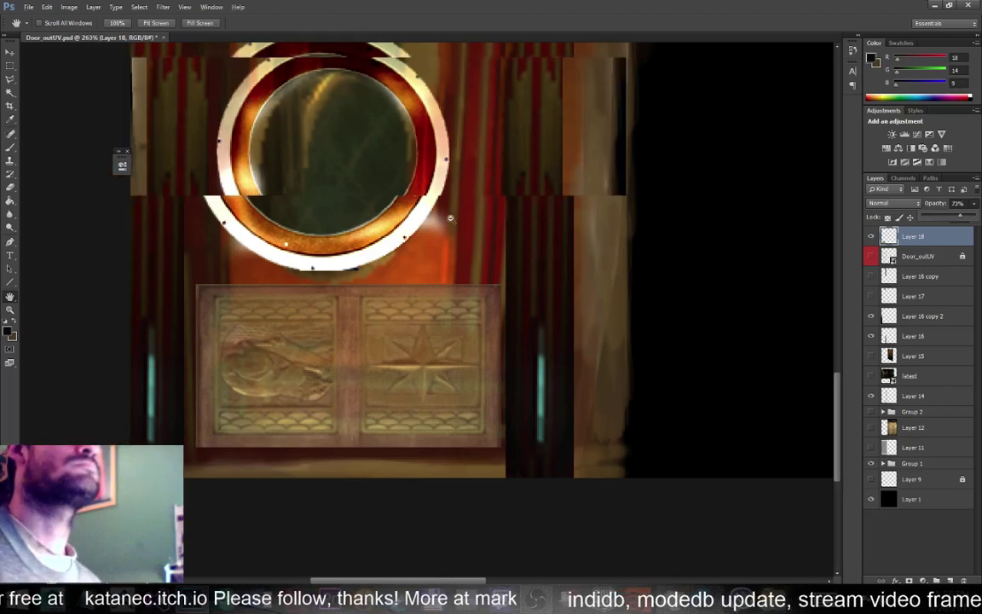
# Soften the outer edges of the relief panels on Layer 18 with the Eraser at 16% opacity
pyautogui.keyDown('alt'); pyautogui.scroll(-4, 450, 218); pyautogui.keyUp('alt')
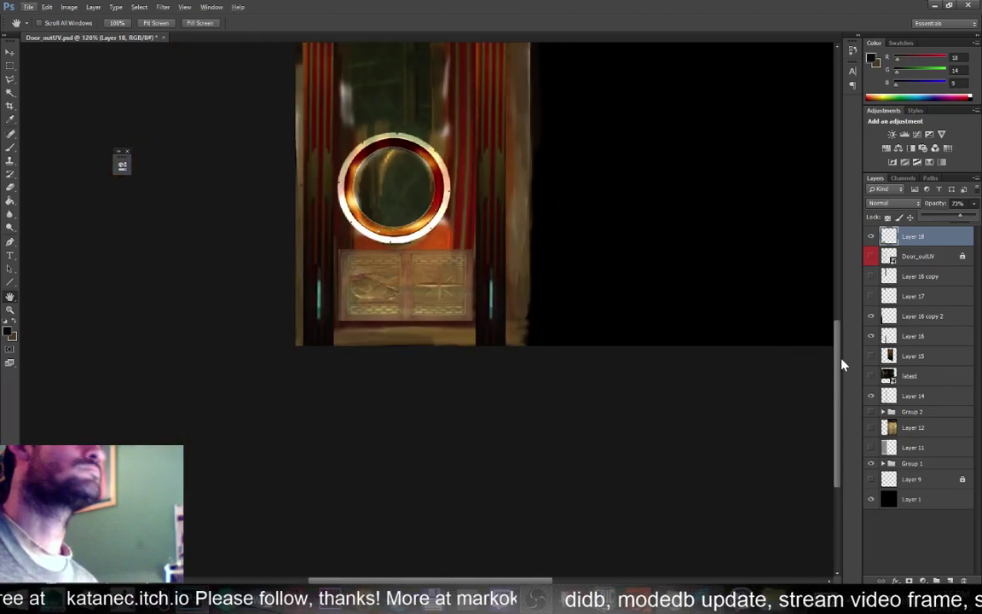
pyautogui.moveTo(840, 366); pyautogui.dragTo(844, 314)
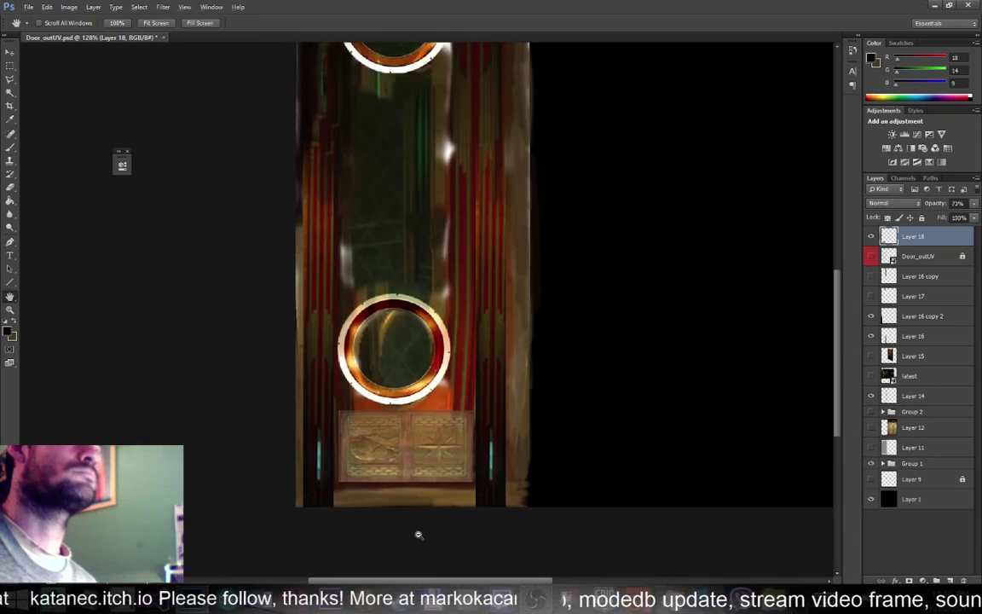
pyautogui.keyDown('alt'); pyautogui.scroll(4, 417, 530); pyautogui.keyUp('alt')
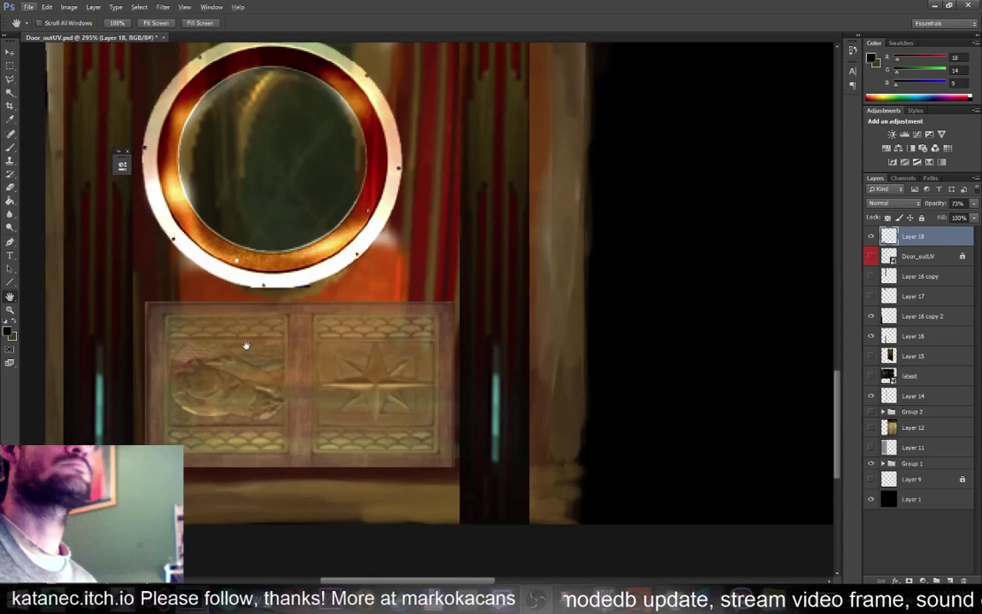
pyautogui.click(10, 66)
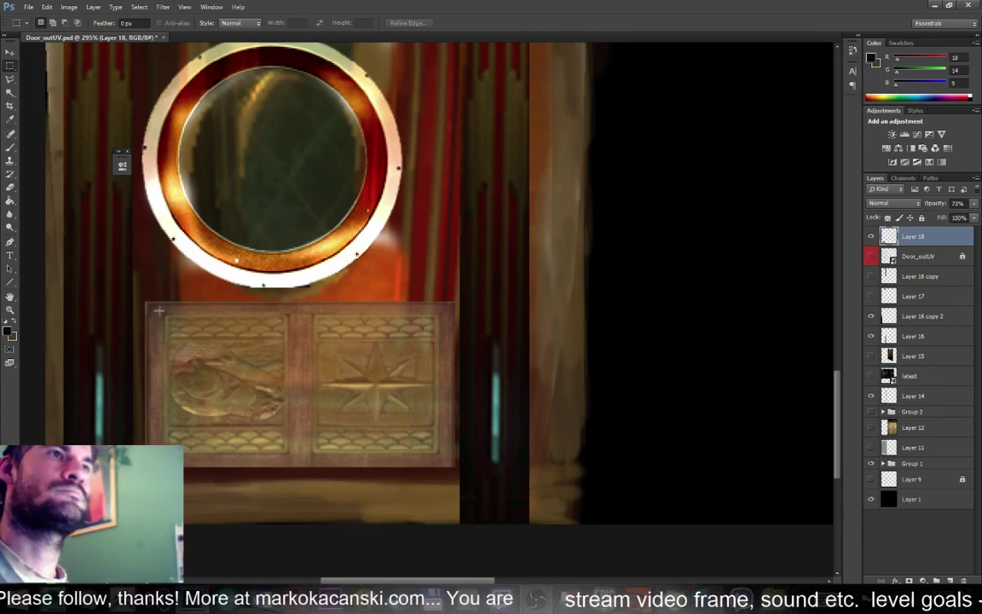
pyautogui.keyDown('alt'); pyautogui.scroll(-5, 159, 311); pyautogui.keyUp('alt')
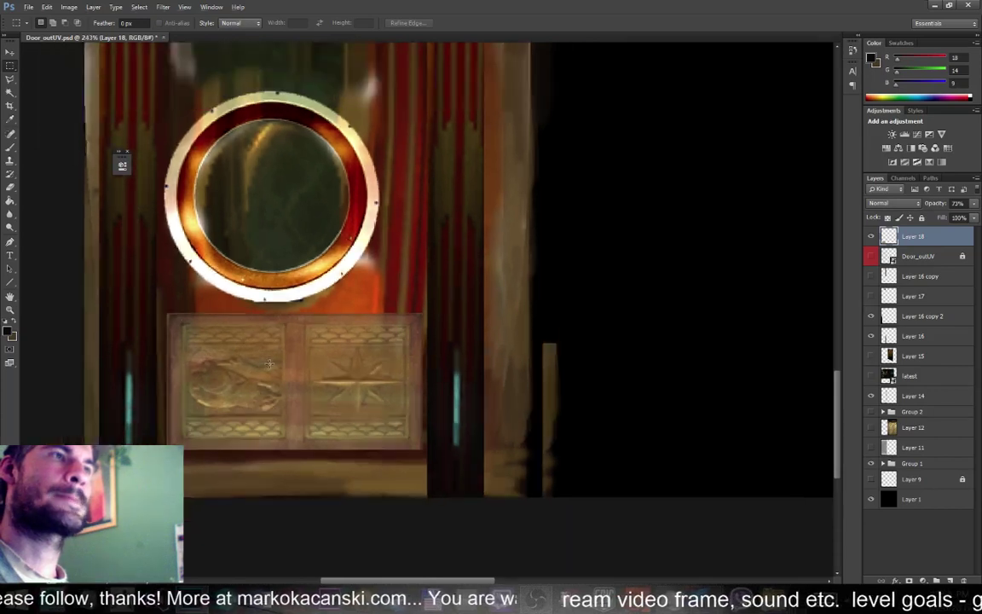
pyautogui.keyDown('alt'); pyautogui.scroll(5, 318, 537); pyautogui.keyUp('alt')
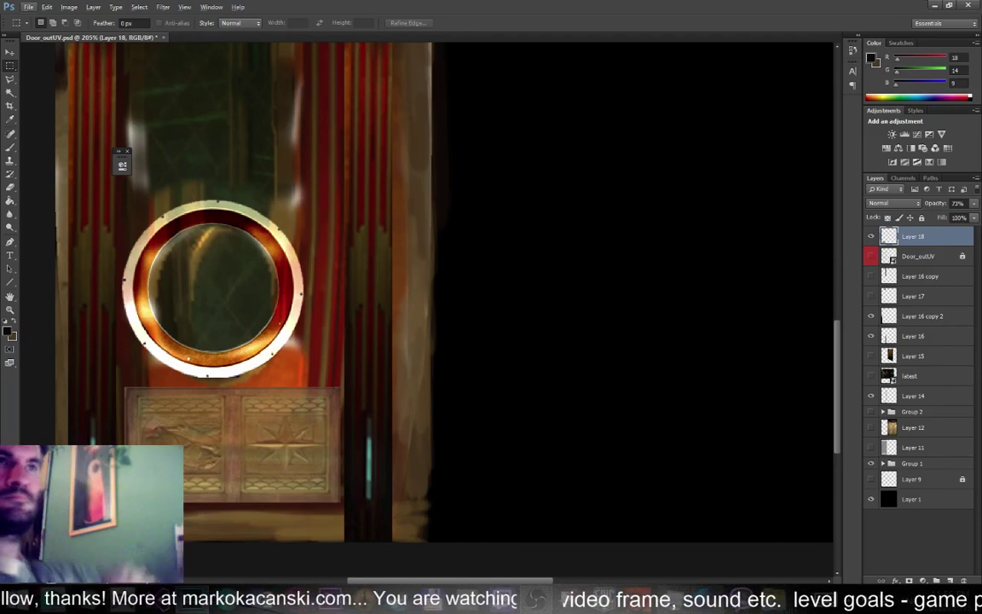
pyautogui.click(10, 185)
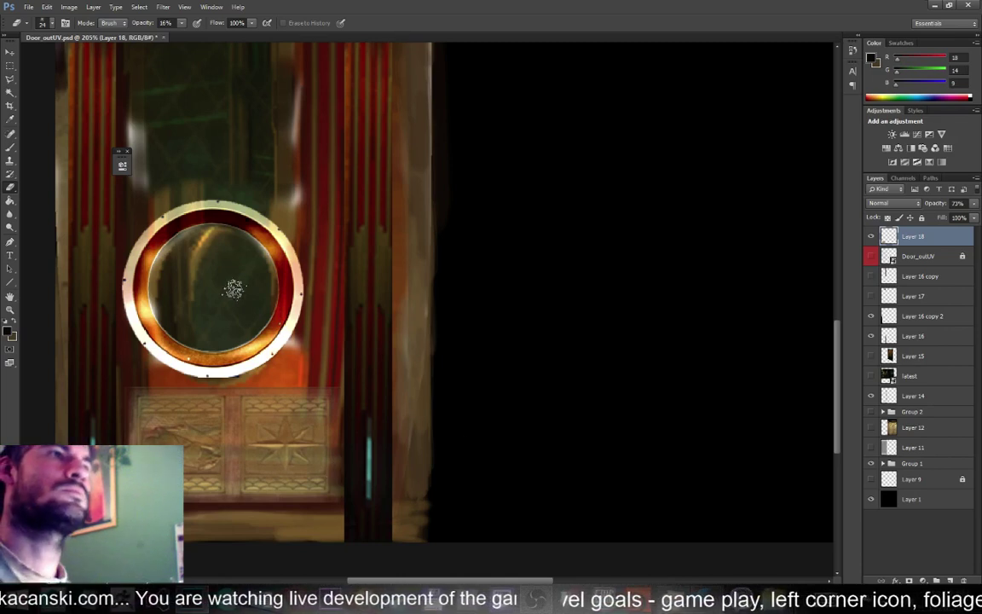
pyautogui.keyDown('alt'); pyautogui.scroll(-3, 421, 390); pyautogui.keyUp('alt')
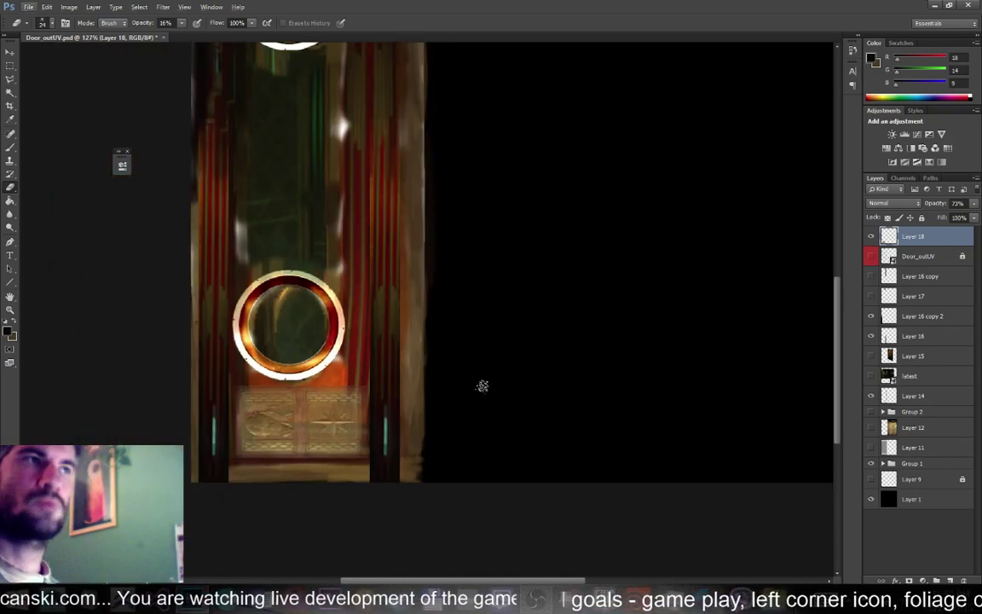
# Switch to Maya and reload the Door_outUV.psd file texture connected to the color of leftDoor2_blinn
pyautogui.click(934, 6)
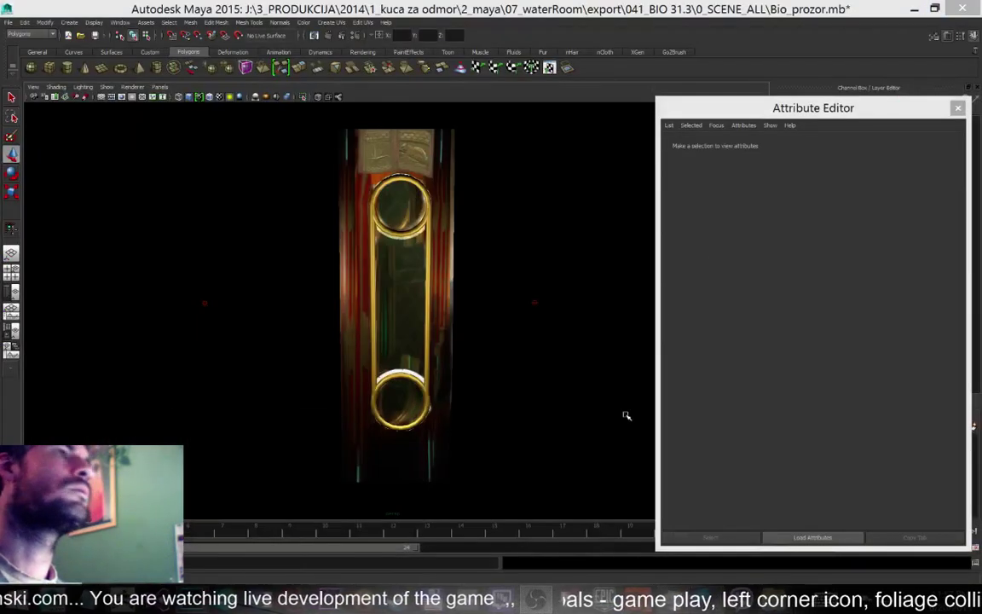
pyautogui.click(424, 156)
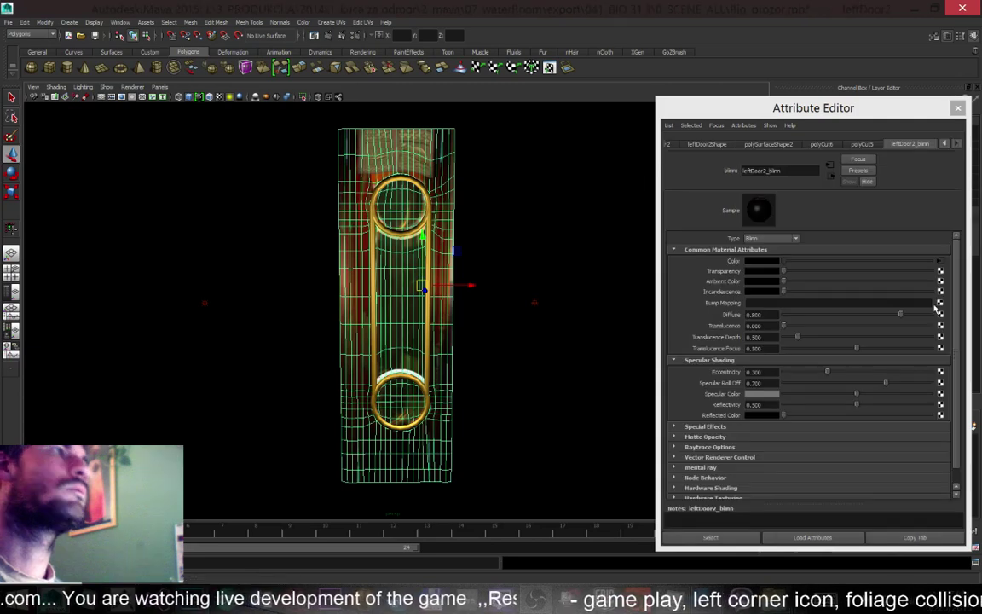
pyautogui.click(941, 267)
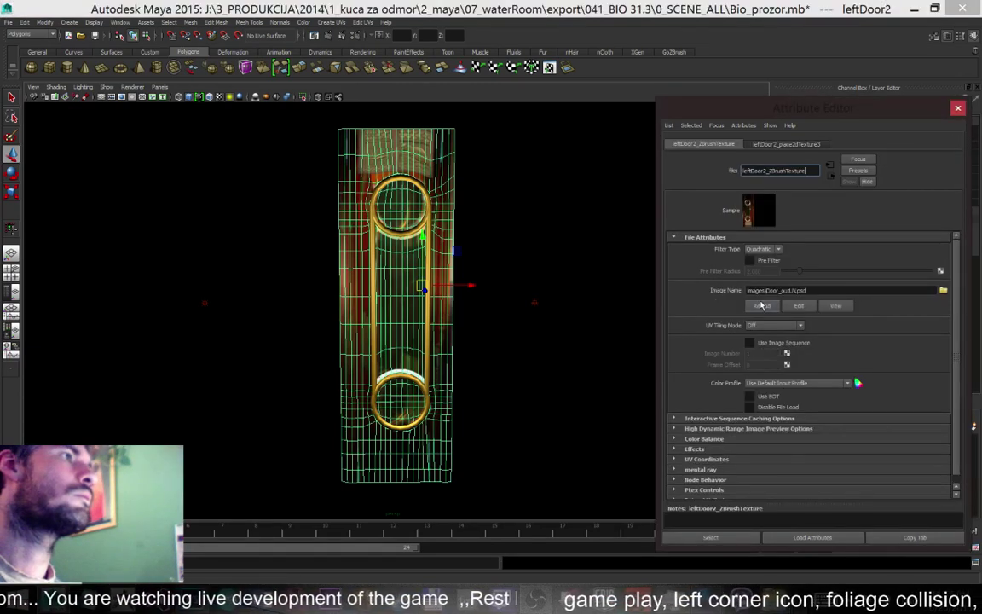
pyautogui.click(503, 176)
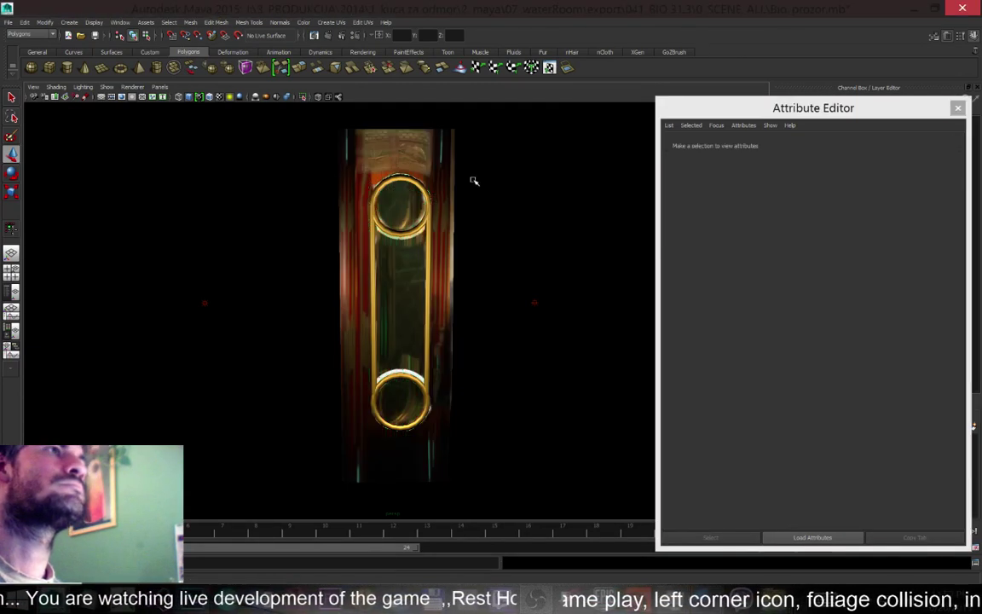
pyautogui.keyDown('alt'); pyautogui.moveTo(460, 175); pyautogui.dragTo(438, 175); pyautogui.keyUp('alt')
pyautogui.keyDown('alt'); pyautogui.moveTo(438, 174); pyautogui.dragTo(507, 247, button='right'); pyautogui.keyUp('alt')
pyautogui.keyDown('alt'); pyautogui.moveTo(474, 128); pyautogui.dragTo(497, 185); pyautogui.keyUp('alt')
pyautogui.keyDown('alt'); pyautogui.moveTo(497, 186); pyautogui.dragTo(442, 67, button='right'); pyautogui.keyUp('alt')
# Select the curved vertex row between the upper ring and the upper edge of leftDoor2, and scale it flat vertically
pyautogui.click(449, 162)
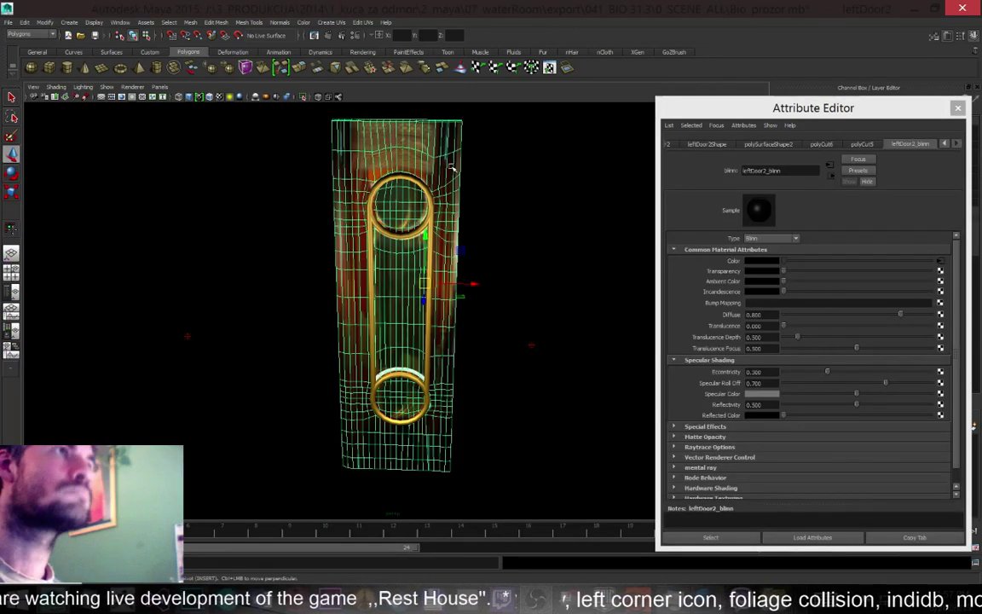
pyautogui.moveTo(416, 149); pyautogui.dragTo(344, 134, button='right')
pyautogui.moveTo(484, 162); pyautogui.dragTo(308, 141)
pyautogui.press('f')
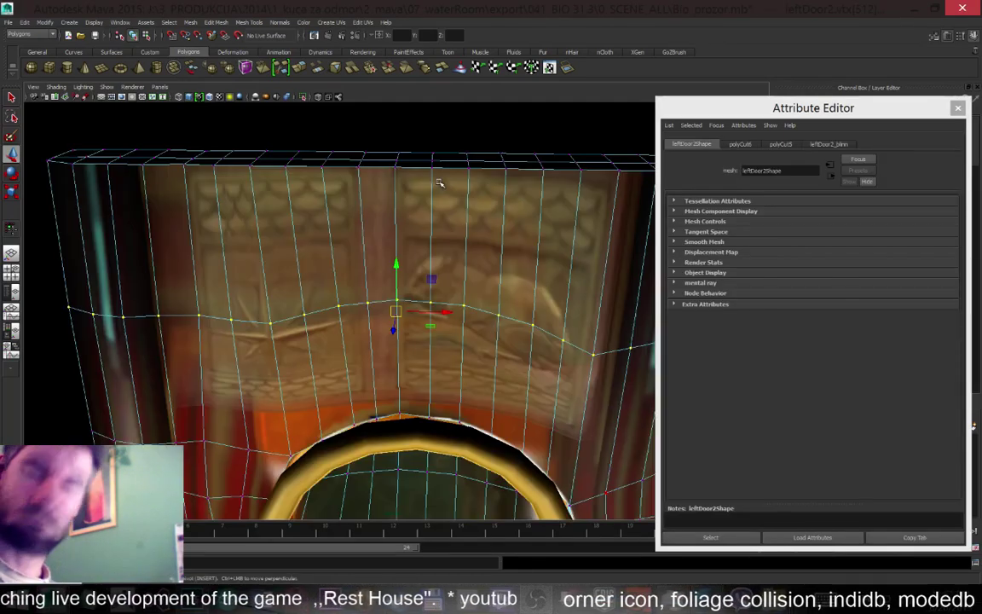
pyautogui.scroll(-8, 423, 254)
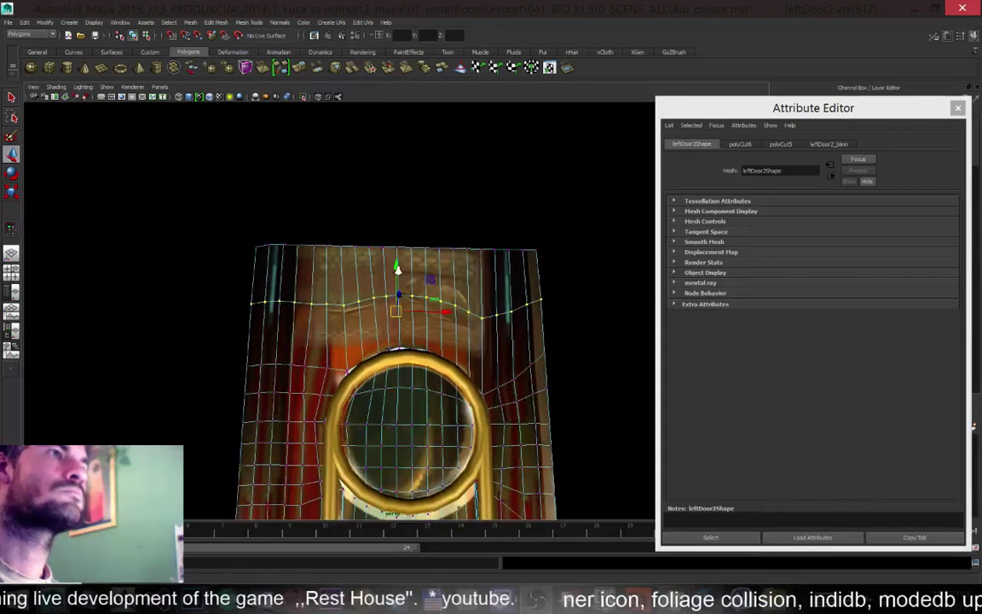
pyautogui.keyDown('alt'); pyautogui.moveTo(399, 293); pyautogui.dragTo(388, 302); pyautogui.keyUp('alt')
pyautogui.press('r')
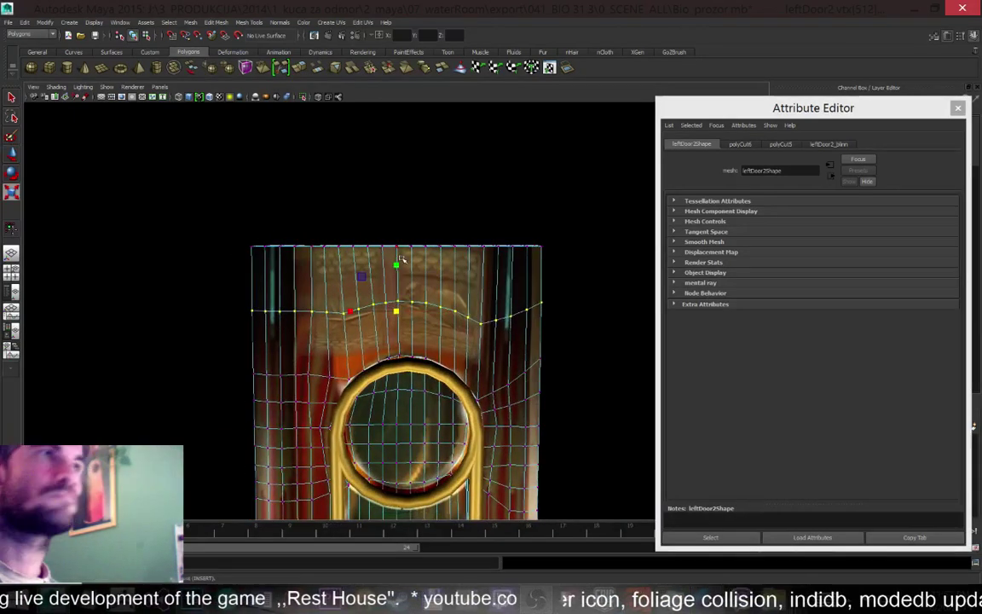
pyautogui.moveTo(398, 265); pyautogui.dragTo(415, 310)
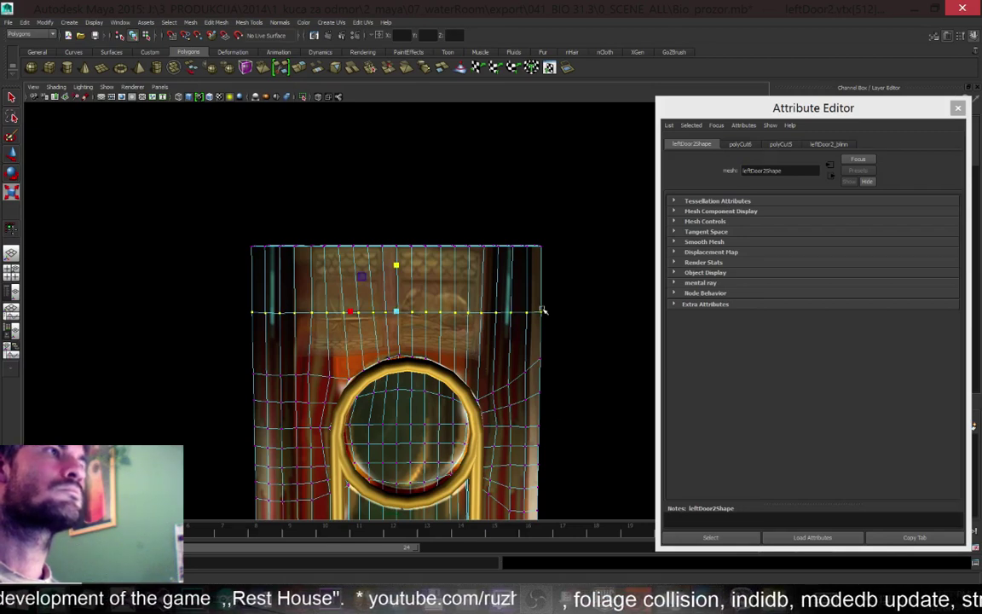
# Raise the flattened vertex row slightly and cut a horizontal edge row midway between it and the door's upper edge
pyautogui.press('w')
pyautogui.moveTo(396, 263)
pyautogui.mouseDown()
pyautogui.moveTo(396, 281)
pyautogui.moveTo(397, 256)
pyautogui.mouseUp()
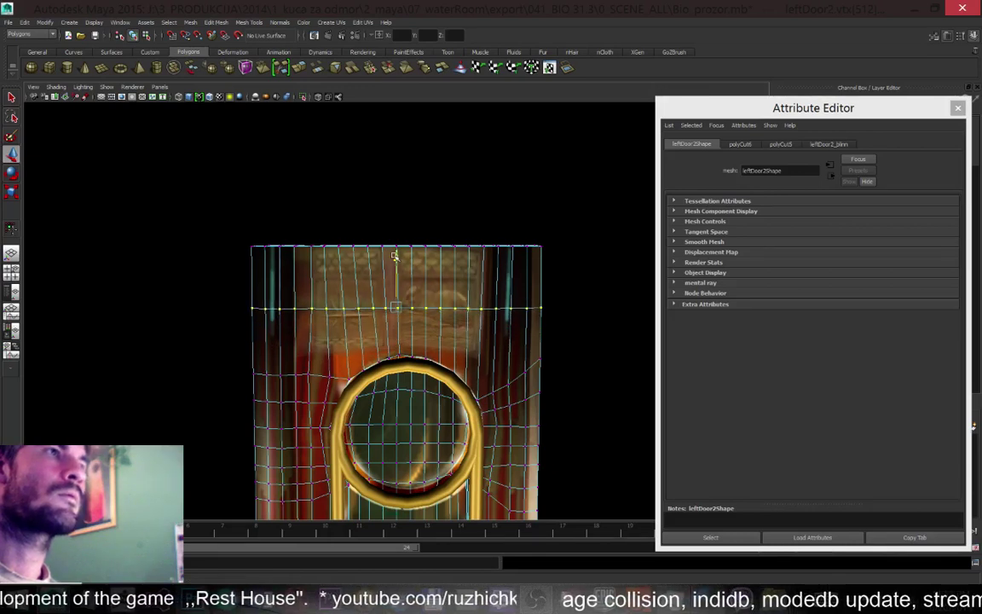
pyautogui.click(281, 69)
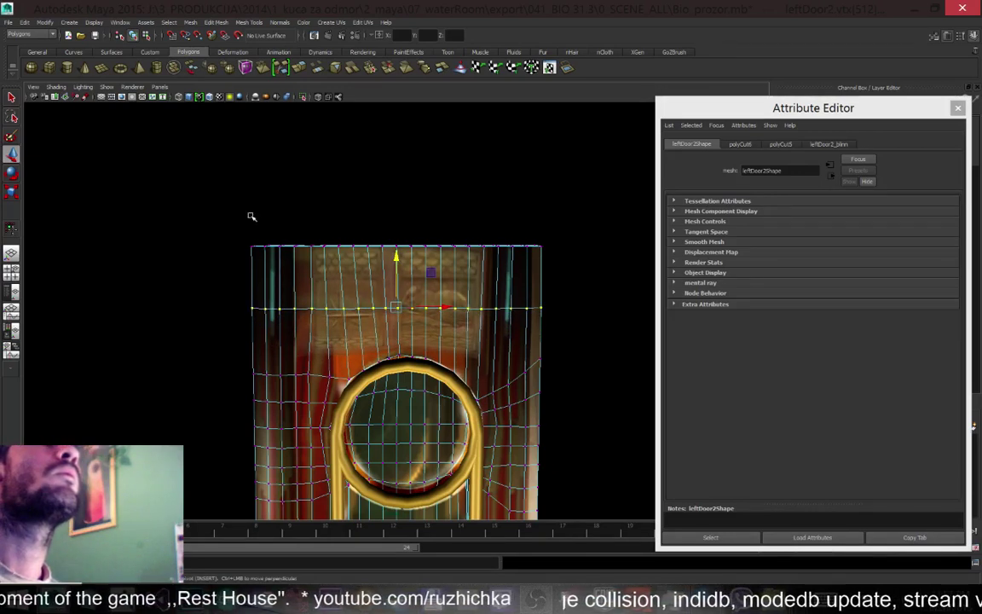
pyautogui.moveTo(203, 277); pyautogui.dragTo(596, 277)
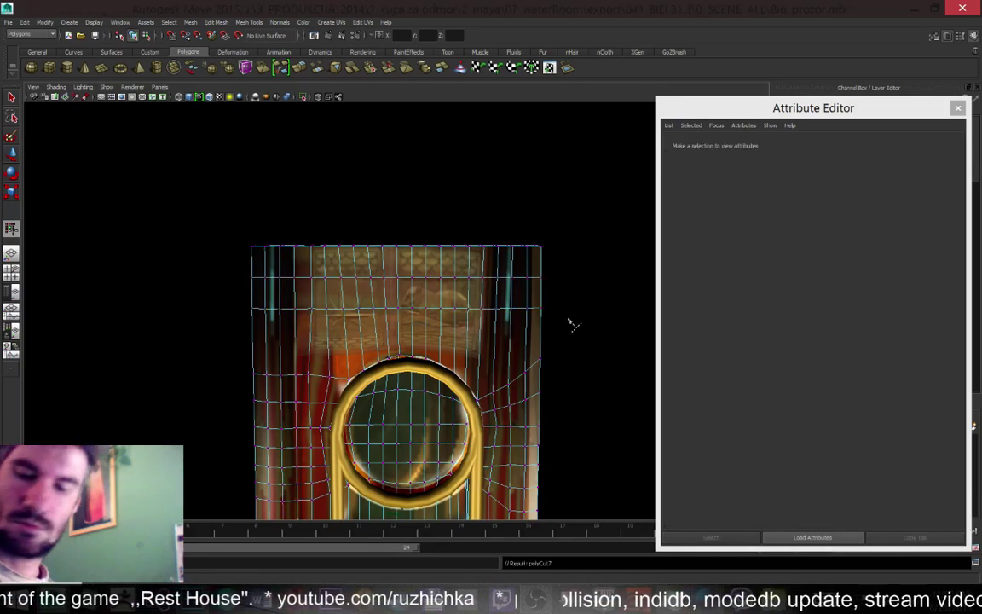
# Try lowering the two horizontal vertex rows near the door's upper edge, and undo both moves
pyautogui.click(540, 308)
pyautogui.moveTo(373, 307); pyautogui.dragTo(238, 304)
pyautogui.moveTo(396, 272); pyautogui.dragTo(396, 288)
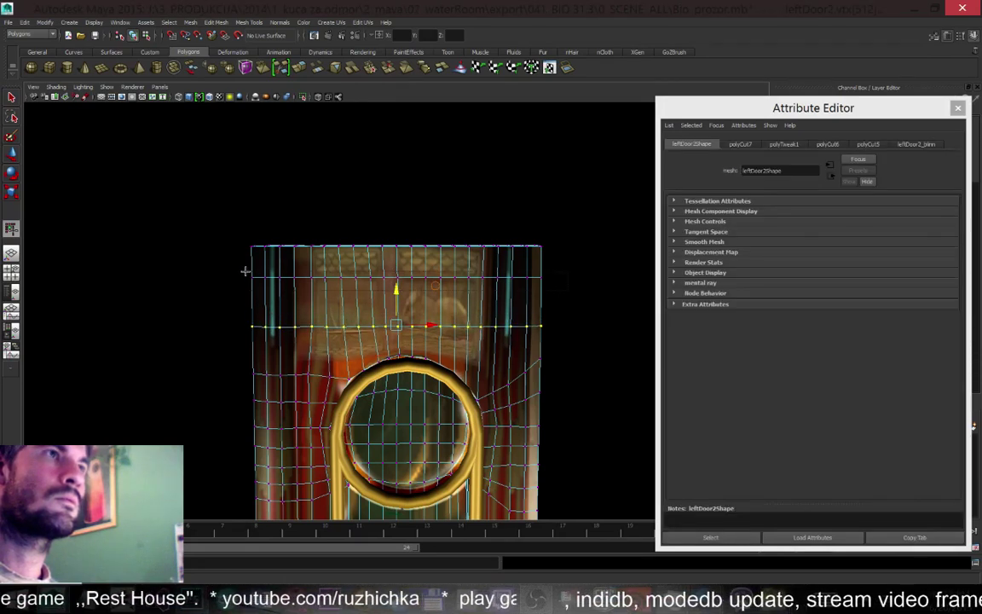
pyautogui.moveTo(246, 271); pyautogui.dragTo(244, 271)
pyautogui.moveTo(395, 240); pyautogui.dragTo(396, 260)
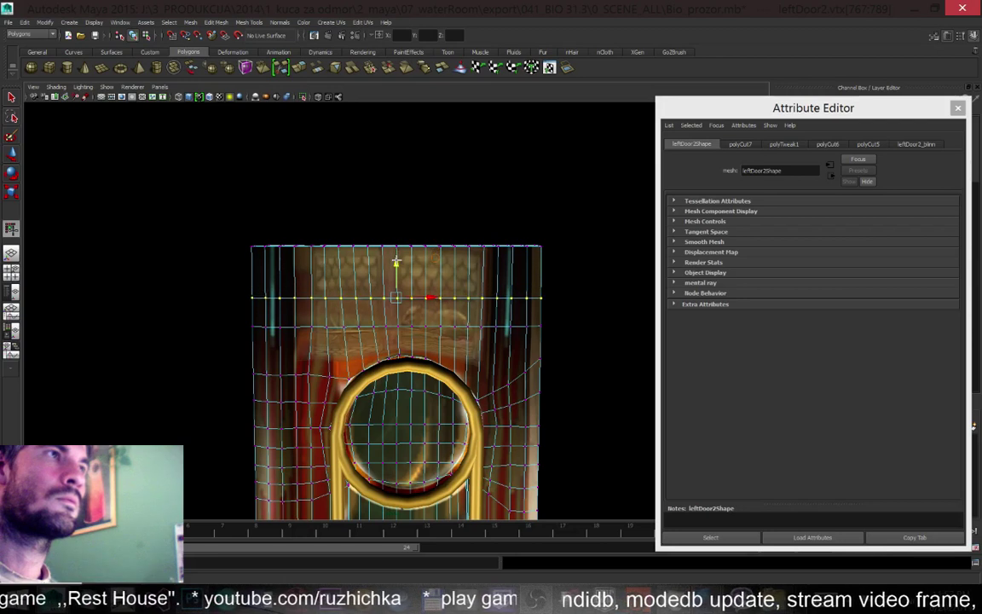
pyautogui.hotkey('ctrl', 'z')
pyautogui.hotkey('ctrl', 'z')
pyautogui.hotkey('ctrl', 'z')
pyautogui.press('w')
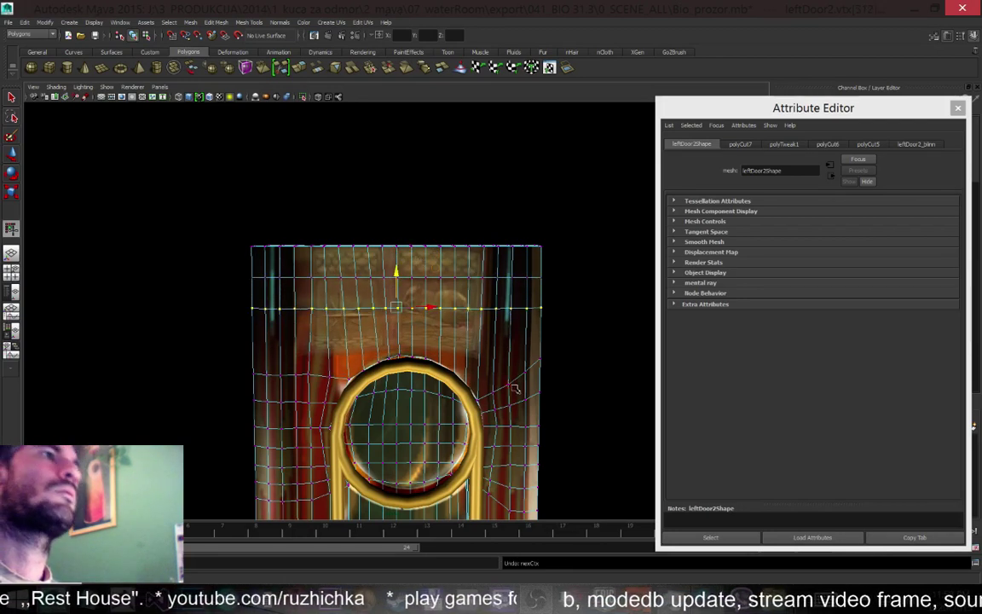
# Cut another horizontal edge row across the door just above the upper ring
pyautogui.press('g')
pyautogui.keyDown('shift'); pyautogui.moveTo(186, 347); pyautogui.dragTo(602, 366); pyautogui.keyUp('shift')
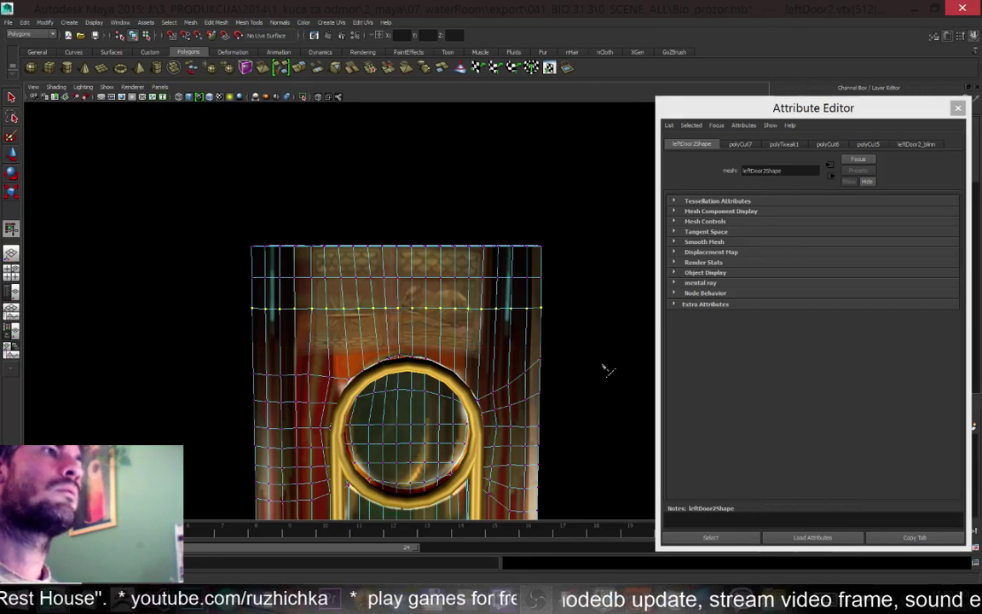
pyautogui.click(606, 369)
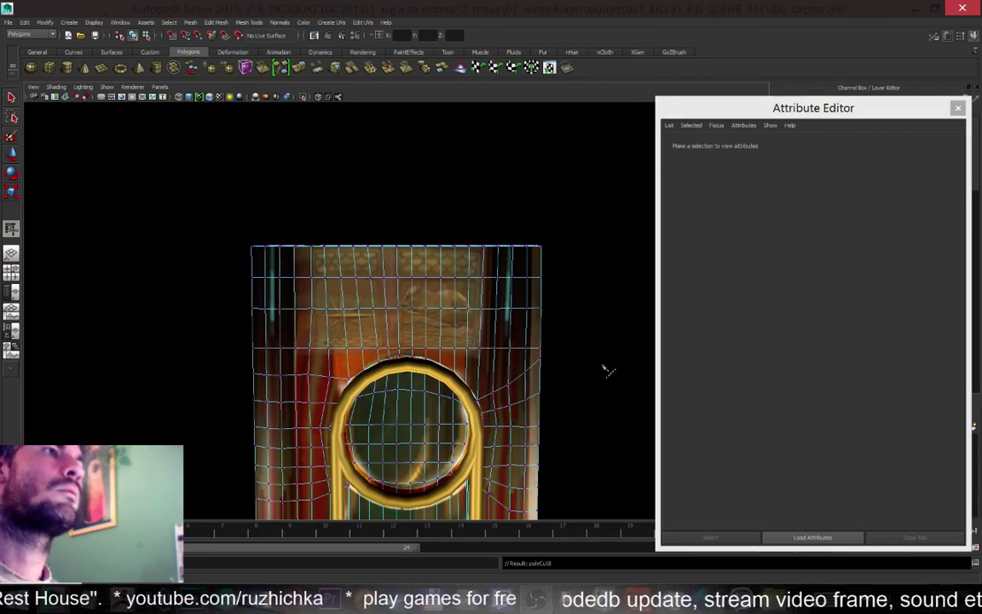
# Show leftDoor2 in the UV Texture Editor and set its component selection to UVs
pyautogui.click(364, 22)
pyautogui.click(384, 228)
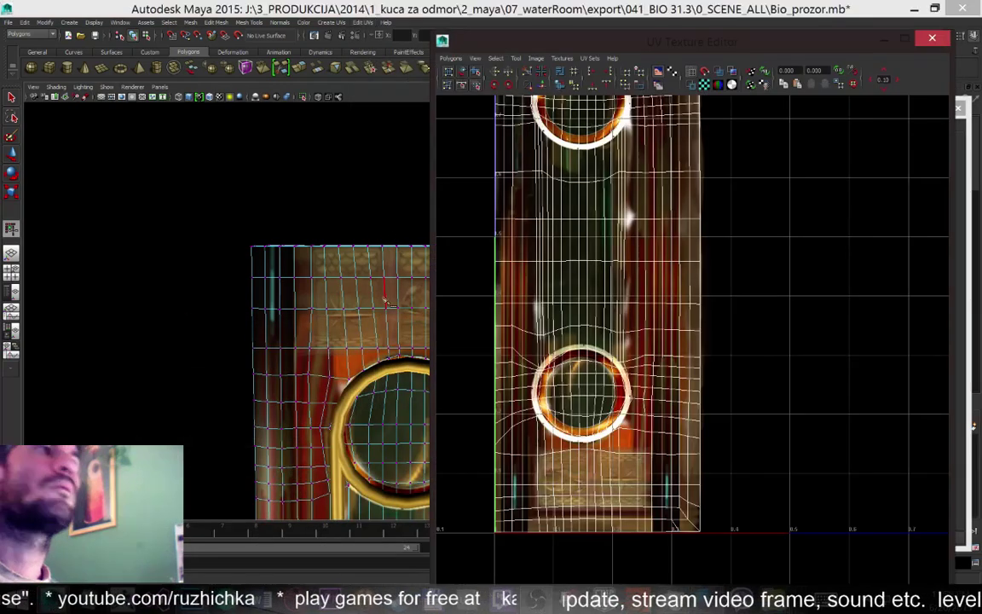
pyautogui.scroll(2, 659, 525)
pyautogui.scroll(-2, 610, 418)
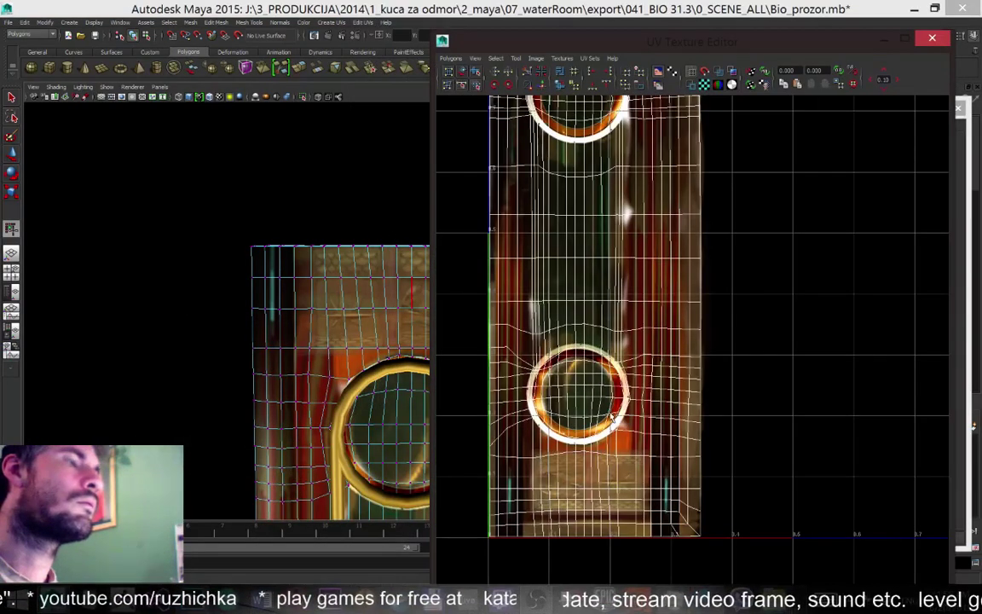
pyautogui.moveTo(578, 459); pyautogui.dragTo(695, 467, button='right')
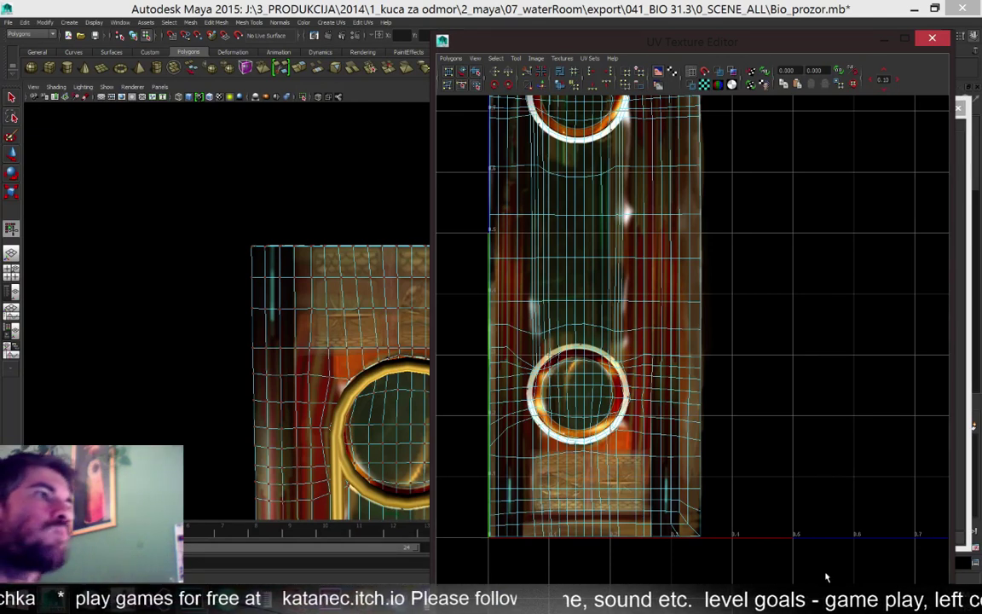
pyautogui.scroll(2, 585, 321)
pyautogui.scroll(-2, 583, 318)
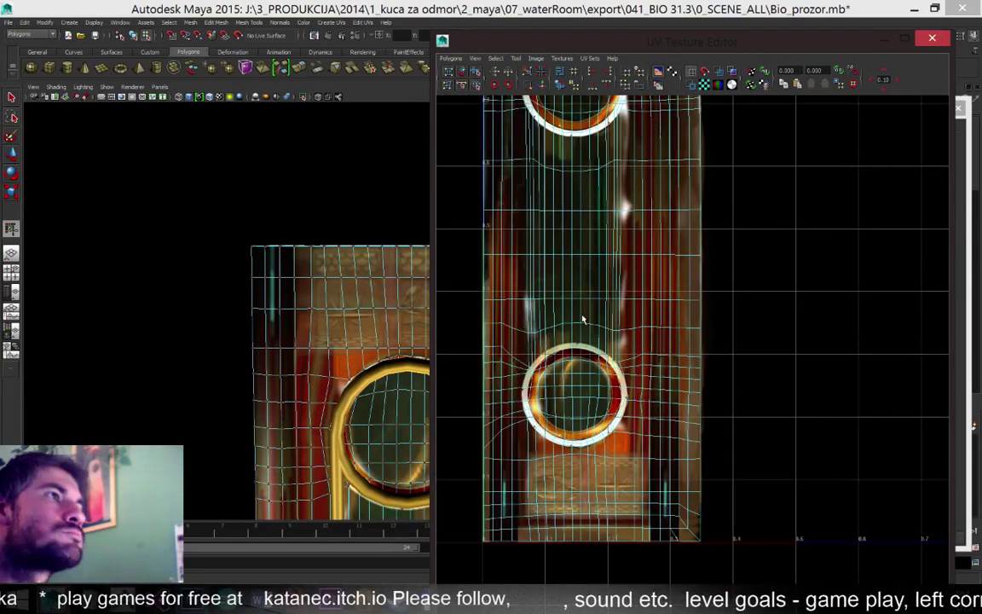
pyautogui.moveTo(581, 325); pyautogui.dragTo(539, 327, button='right')
pyautogui.moveTo(670, 322); pyautogui.dragTo(705, 320, button='right')
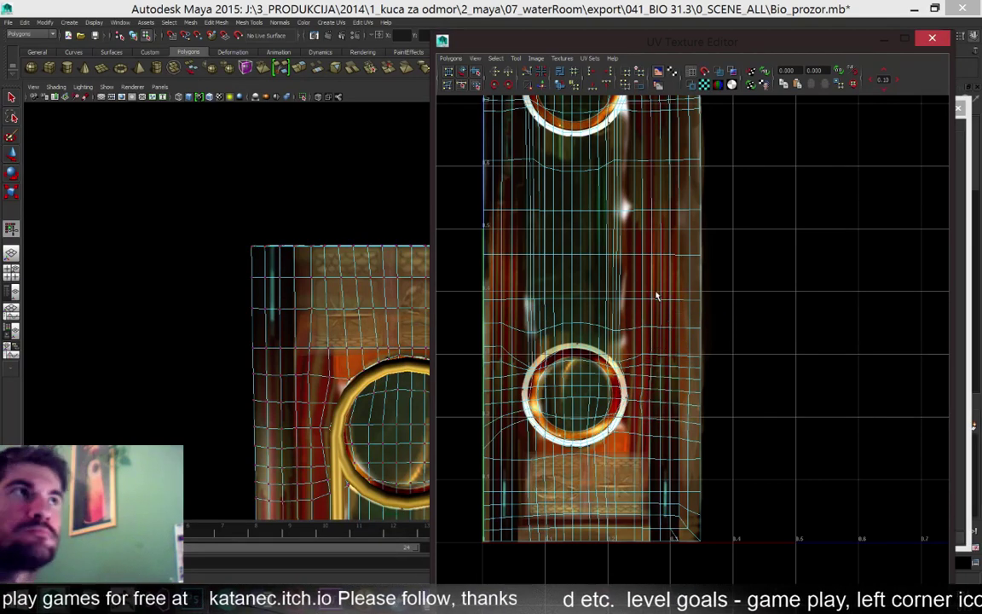
pyautogui.moveTo(665, 334); pyautogui.dragTo(695, 330, button='right')
# Select the wavy UV row just above the lower ring and align it to its minimum V
pyautogui.click(690, 329)
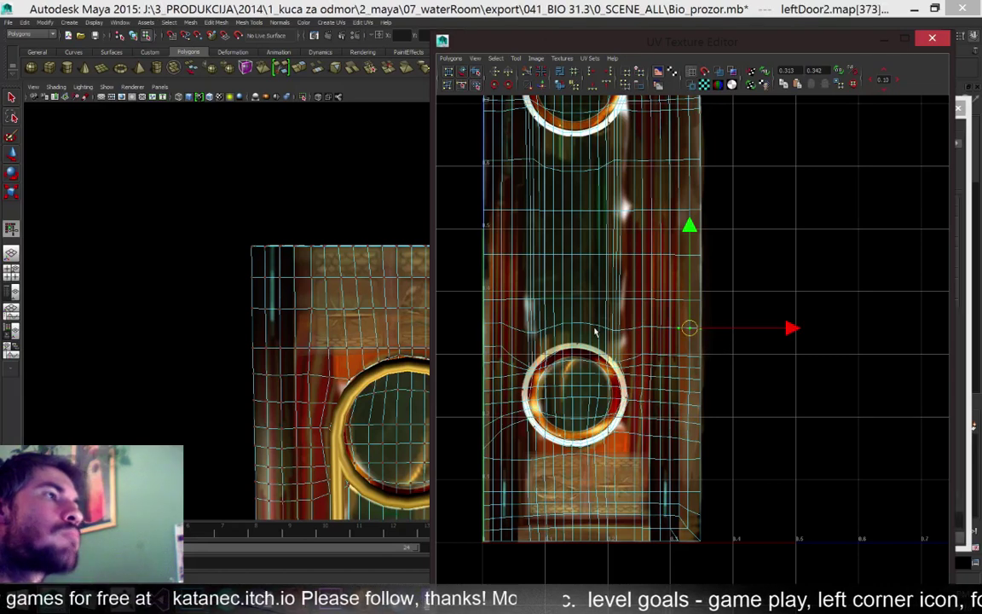
pyautogui.moveTo(457, 308); pyautogui.dragTo(738, 338)
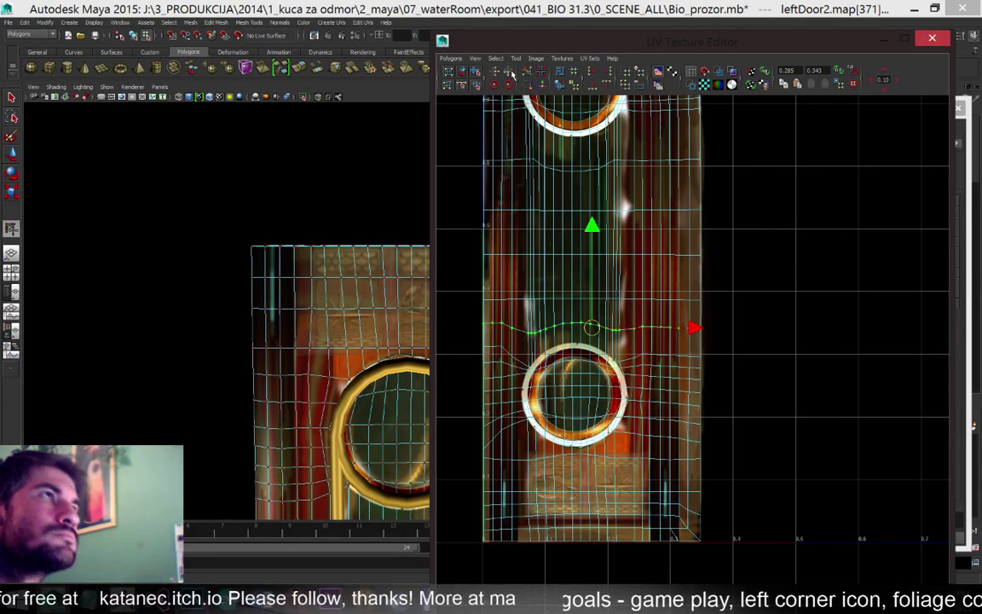
pyautogui.click(595, 88)
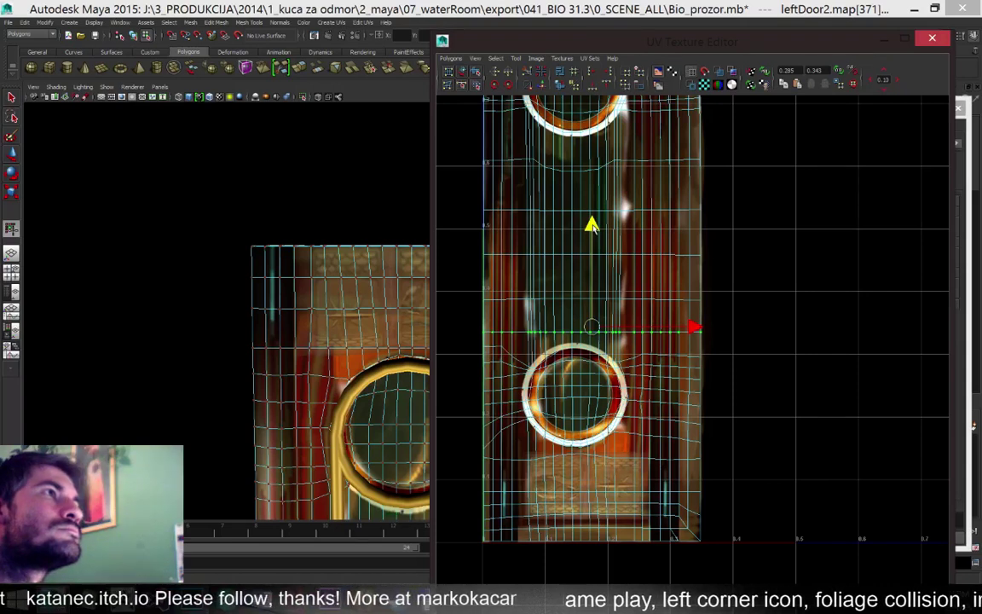
# Select the curved UV row below the upper ring and align it to its minimum V
pyautogui.moveTo(726, 178); pyautogui.dragTo(394, 133)
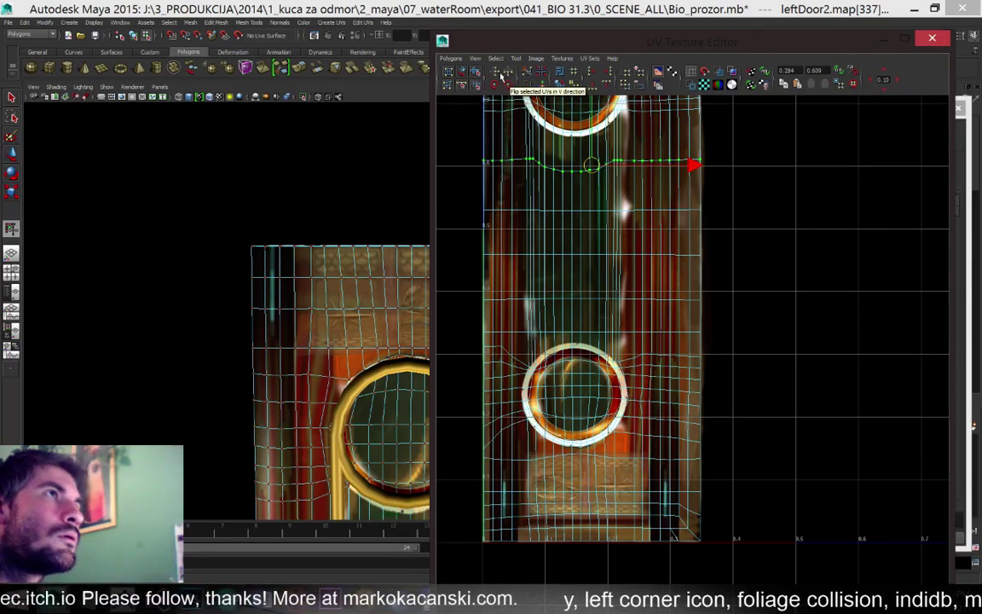
pyautogui.click(594, 91)
pyautogui.keyDown('alt'); pyautogui.moveTo(670, 203); pyautogui.dragTo(685, 367, button='middle'); pyautogui.keyUp('alt')
pyautogui.scroll(2, 686, 367)
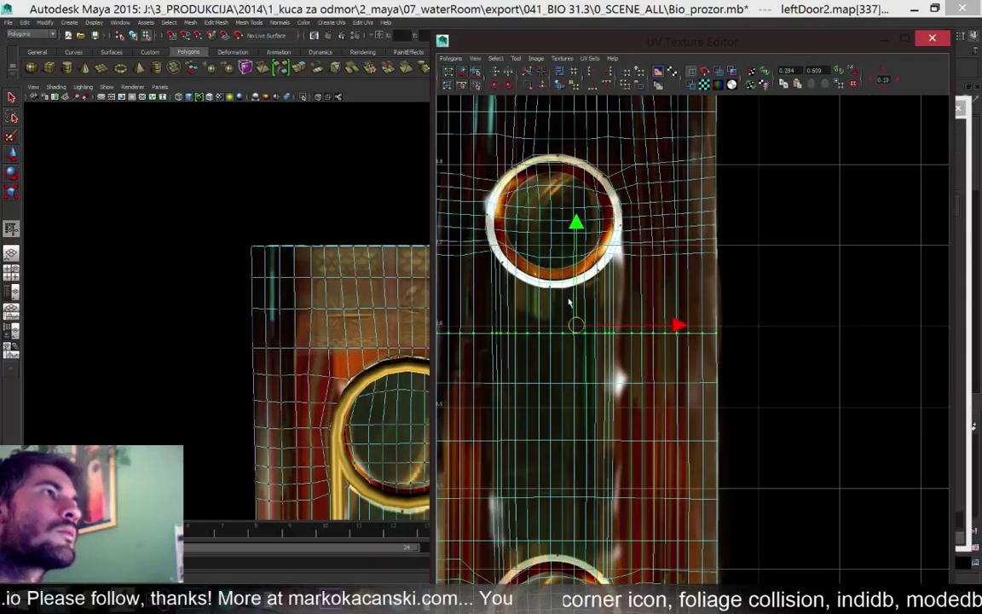
# Select the UV row just below the lower ring and move it up slightly to the top edge of the relief panel
pyautogui.scroll(-4, 572, 283)
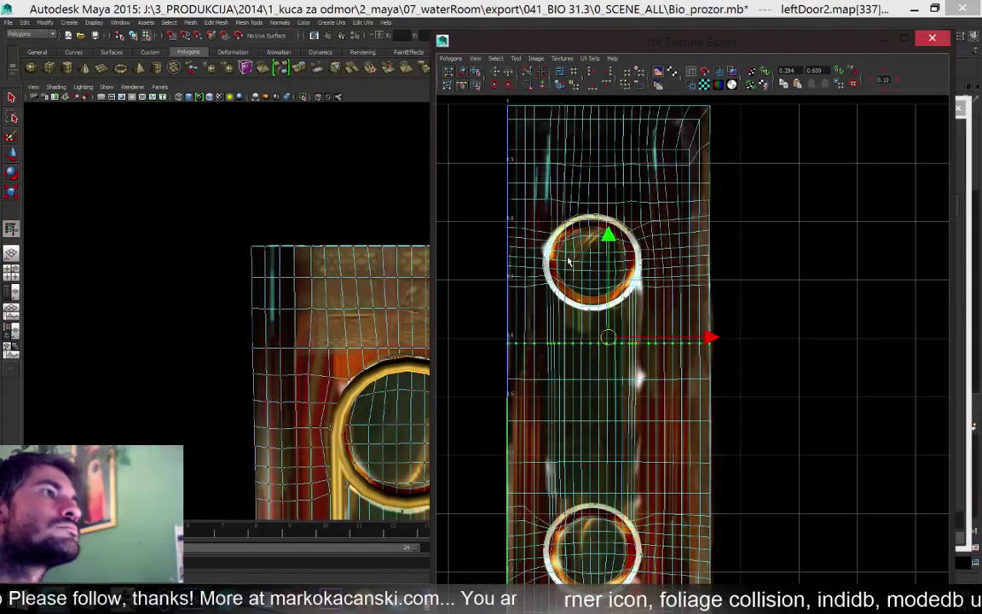
pyautogui.keyDown('alt'); pyautogui.moveTo(619, 313); pyautogui.dragTo(638, 200, button='middle'); pyautogui.keyUp('alt')
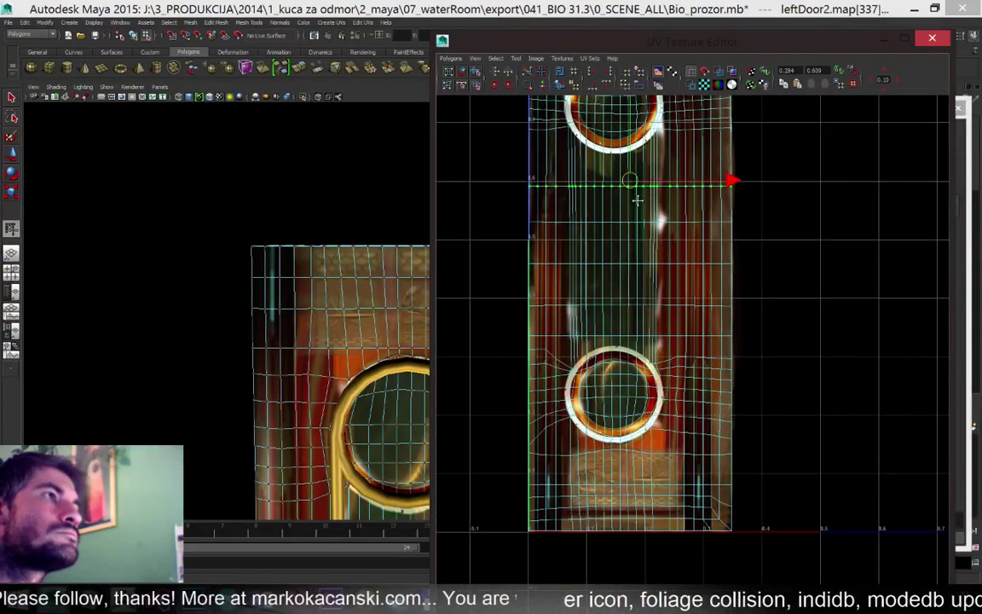
pyautogui.scroll(1, 687, 458)
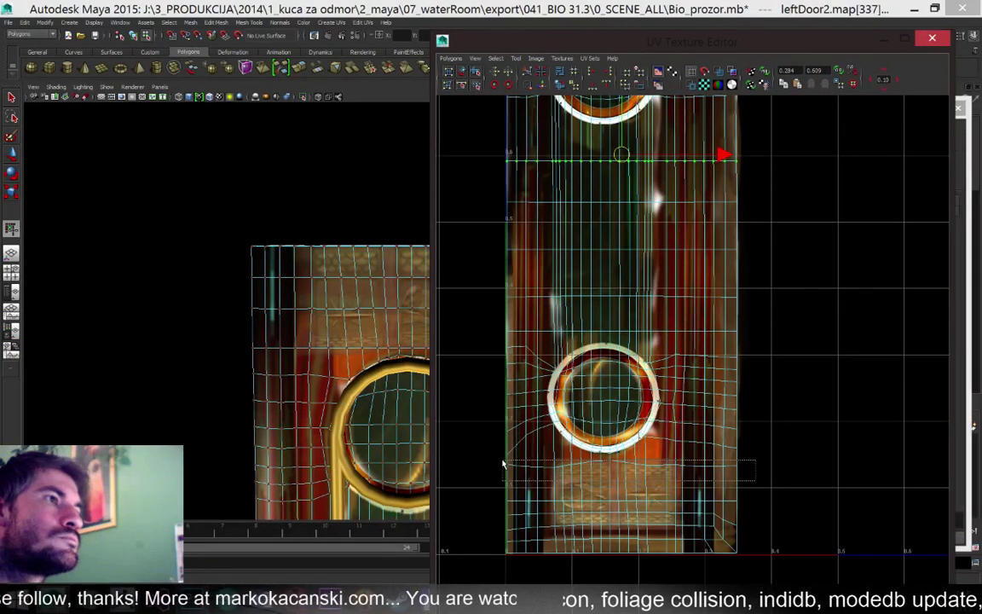
pyautogui.doubleClick(617, 466)
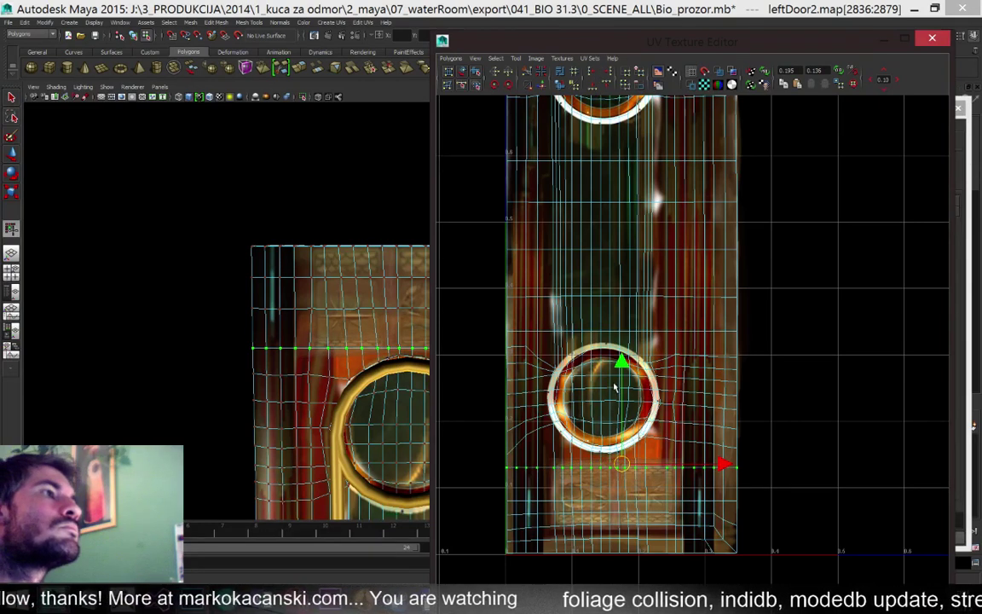
pyautogui.moveTo(623, 365); pyautogui.dragTo(622, 357)
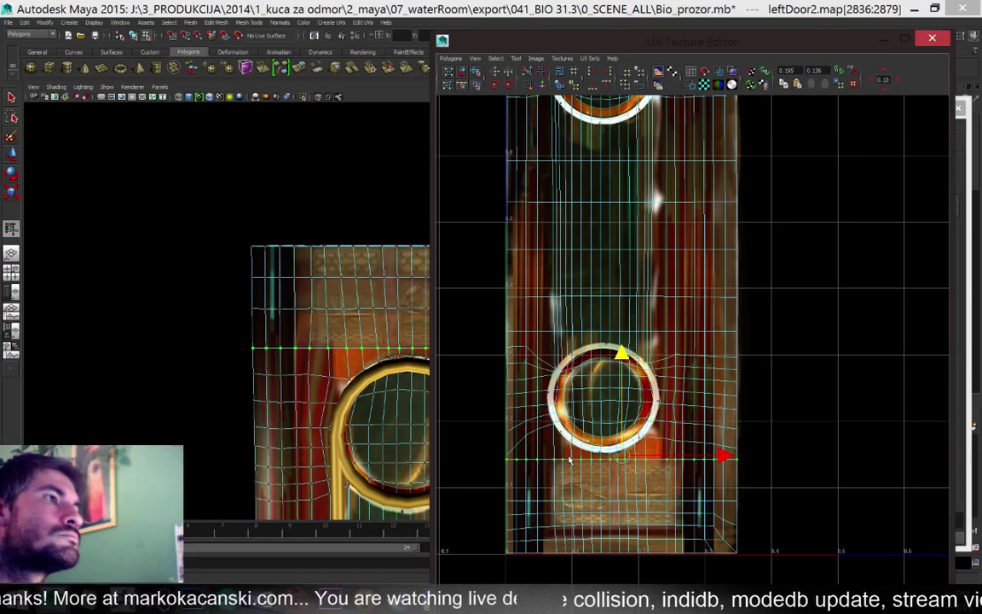
pyautogui.scroll(2, 591, 424)
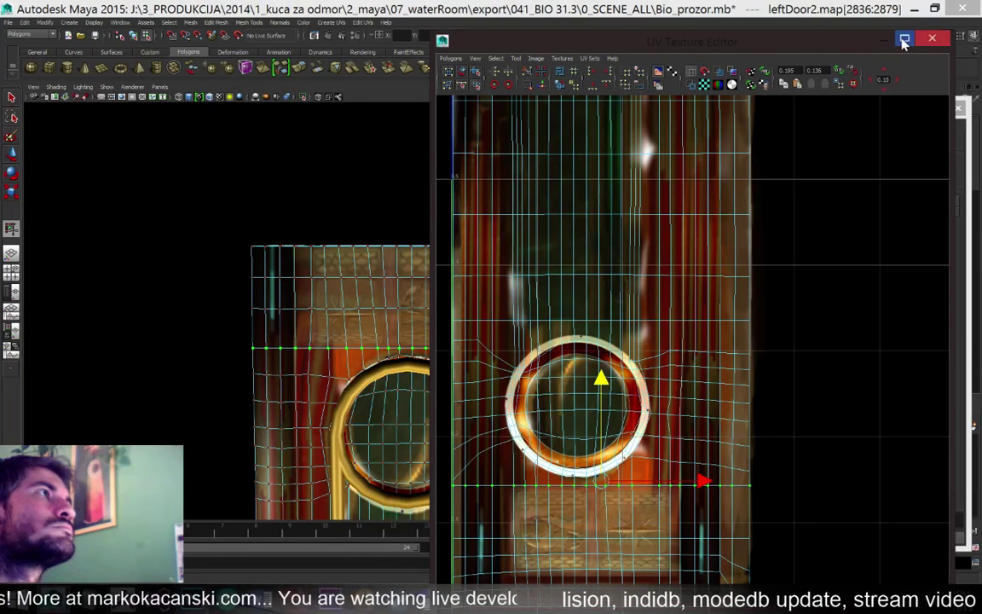
# Close the UV Texture Editor and return leftDoor2 to object mode with nothing selected
pyautogui.click(932, 37)
pyautogui.moveTo(443, 266); pyautogui.dragTo(503, 248, button='right')
pyautogui.moveTo(394, 260); pyautogui.dragTo(443, 246, button='right')
pyautogui.click(441, 214)
pyautogui.press('w')
# Examine the textured door from the front, checking the rings and glass for distortion, and select leftDoor2
pyautogui.keyDown('alt'); pyautogui.moveTo(444, 265); pyautogui.dragTo(469, 300); pyautogui.keyUp('alt')
pyautogui.click(445, 315)
pyautogui.press('f')
pyautogui.click(498, 176)
pyautogui.moveTo(501, 183)
pyautogui.keyDown('alt'); pyautogui.mouseDown()
pyautogui.moveTo(526, 181)
pyautogui.moveTo(515, 150)
pyautogui.moveTo(491, 128)
pyautogui.moveTo(510, 156)
pyautogui.moveTo(499, 135)
pyautogui.moveTo(523, 119)
pyautogui.moveTo(548, 149)
pyautogui.moveTo(519, 169)
pyautogui.moveTo(541, 248)
pyautogui.moveTo(539, 223)
pyautogui.moveTo(524, 222)
pyautogui.moveTo(503, 195)
pyautogui.mouseUp(); pyautogui.keyUp('alt')
pyautogui.keyDown('alt'); pyautogui.moveTo(456, 178); pyautogui.dragTo(502, 253, button='right'); pyautogui.keyUp('alt')
pyautogui.keyDown('alt'); pyautogui.moveTo(503, 254); pyautogui.dragTo(491, 223); pyautogui.keyUp('alt')
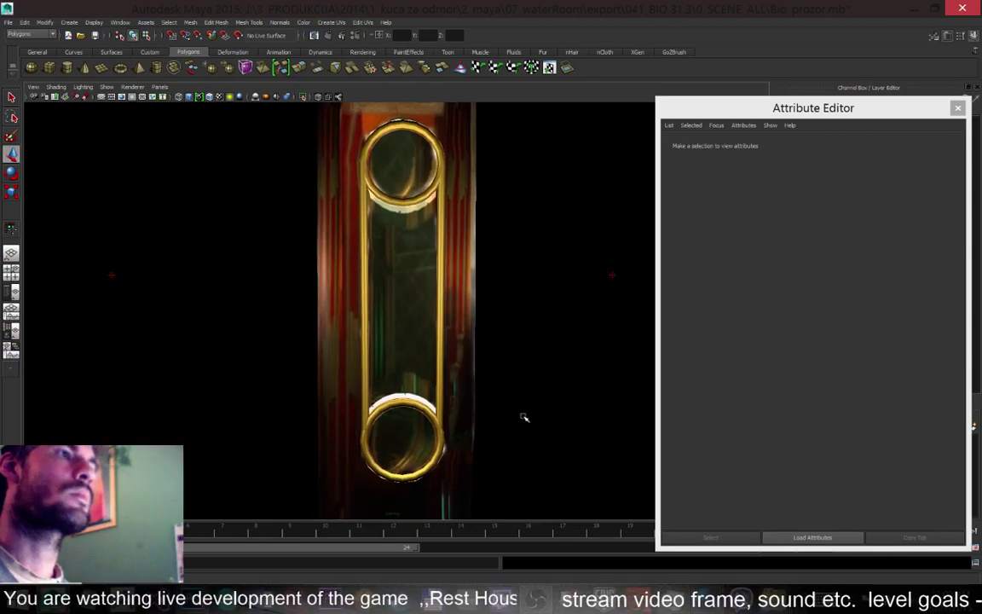
pyautogui.scroll(-2, 517, 296)
pyautogui.click(446, 451)
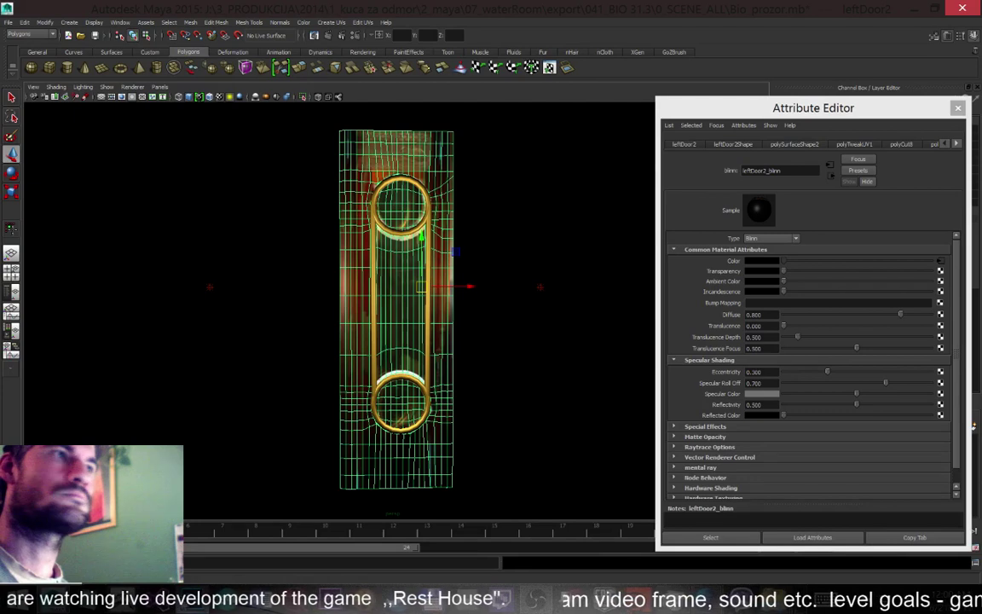
# Switch to Photoshop and make the brass door photo on Layer 12 of Door_outUV.psd visible beside the painted door
pyautogui.moveTo(209, 597)
pyautogui.click(209, 525)
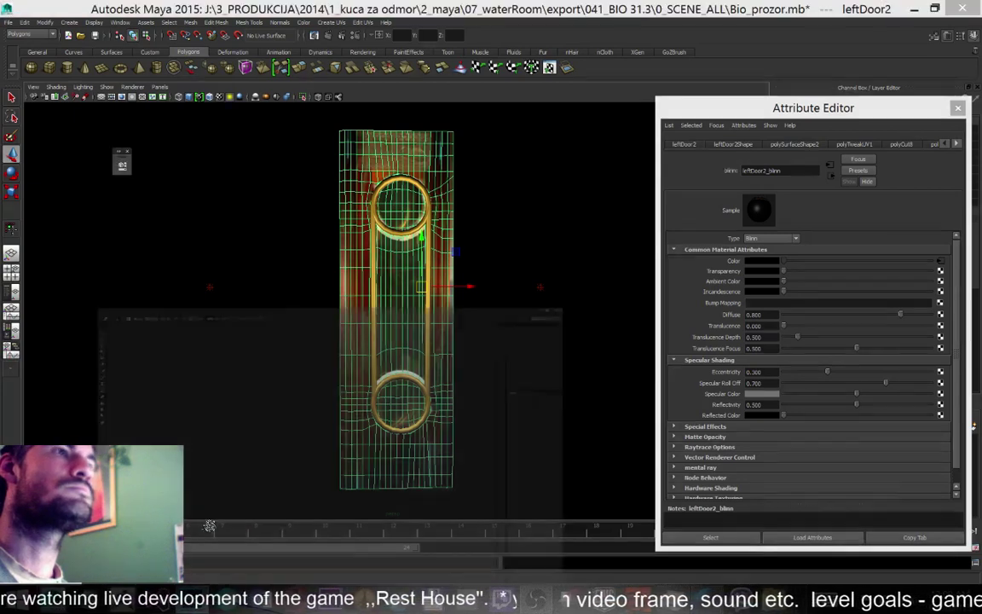
pyautogui.scroll(-1, 372, 334)
pyautogui.scroll(3, 410, 324)
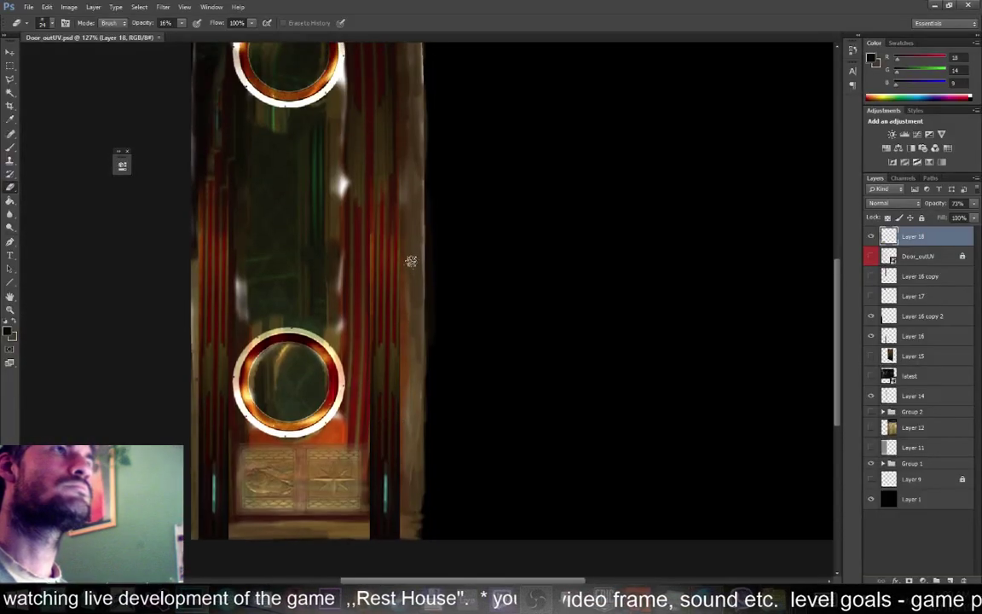
pyautogui.scroll(8, 410, 261)
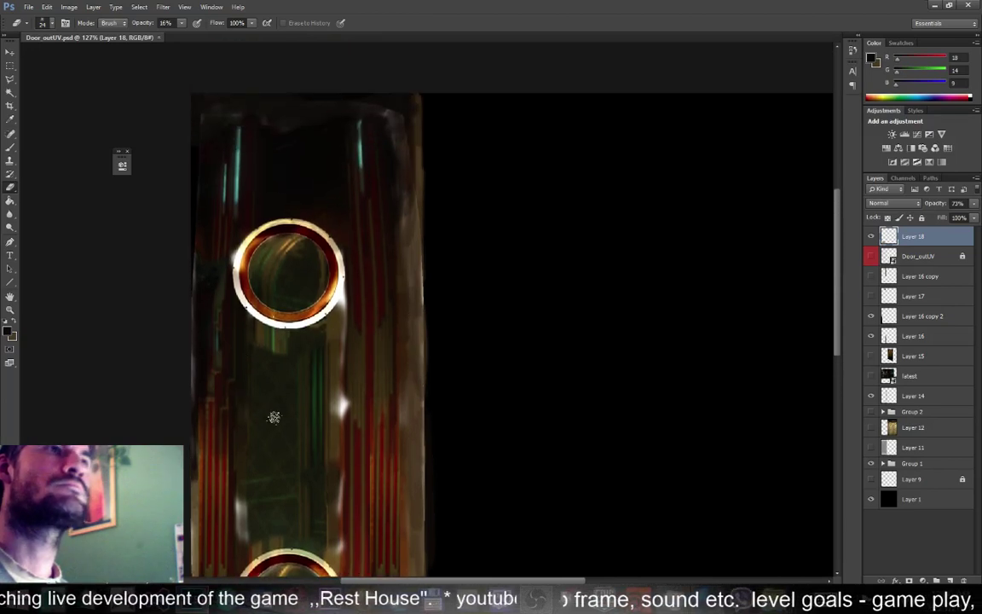
pyautogui.moveTo(707, 599)
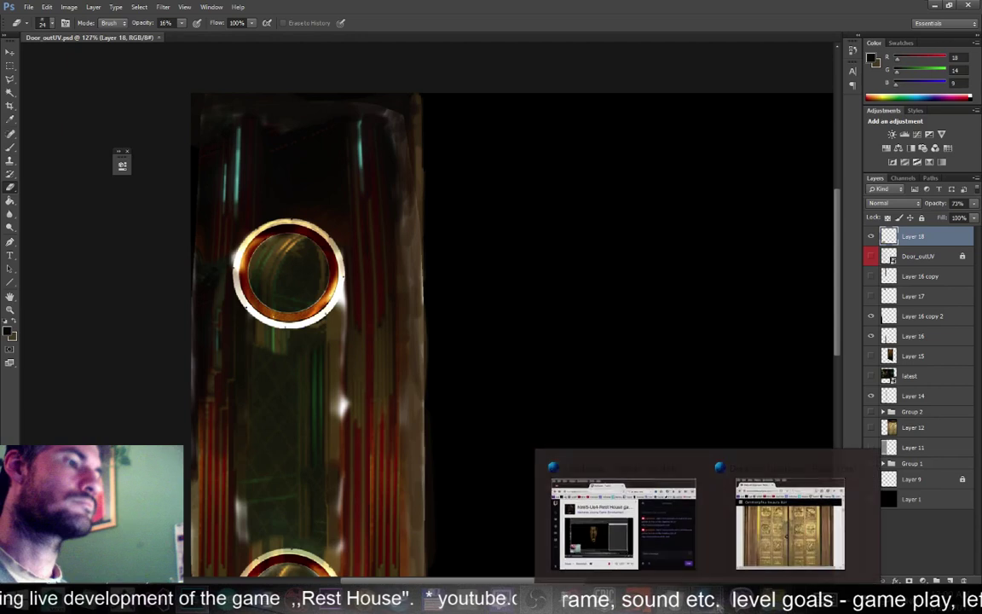
pyautogui.moveTo(790, 524)
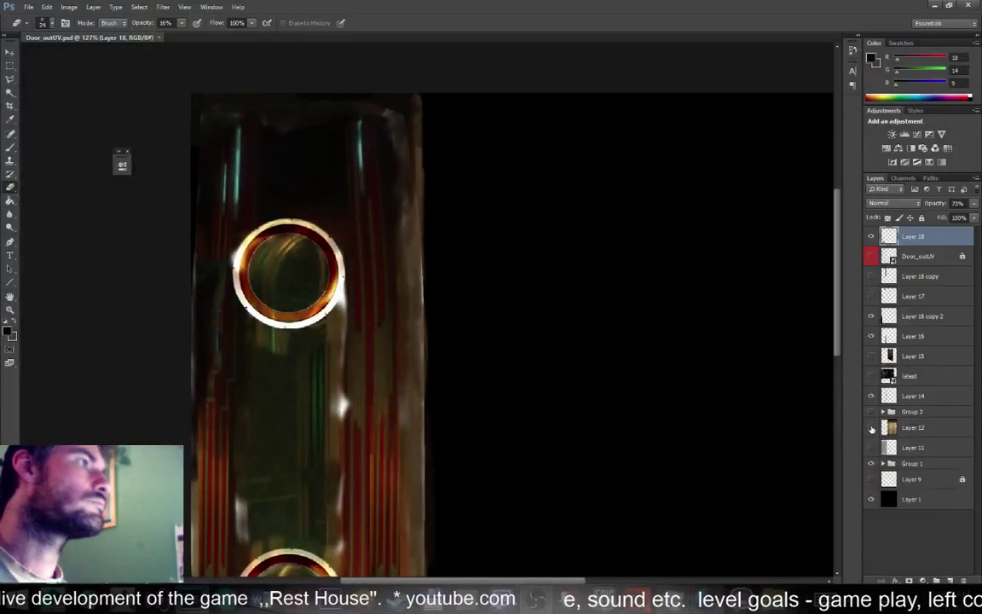
pyautogui.click(871, 428)
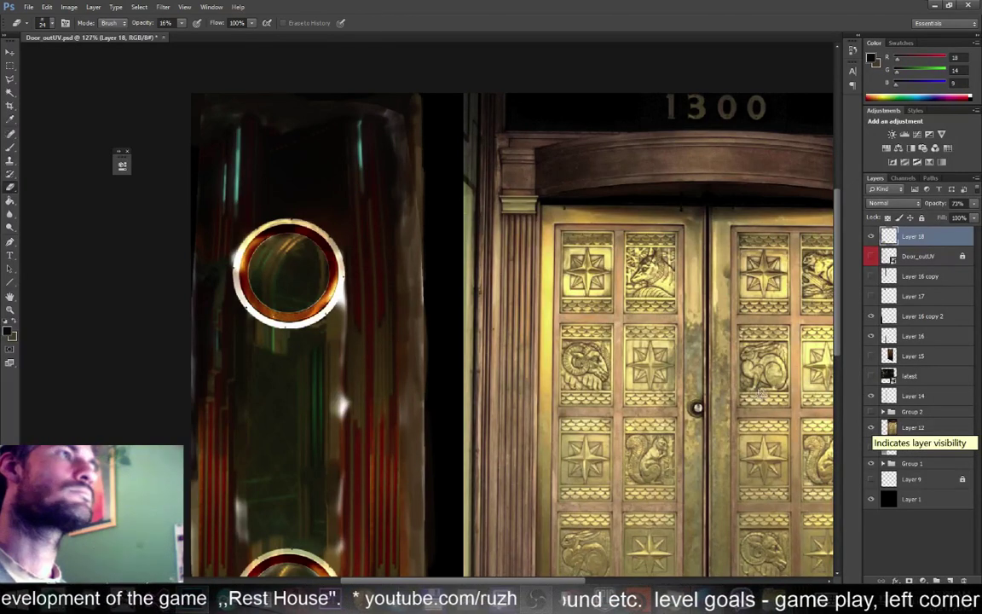
pyautogui.scroll(-2, 462, 195)
pyautogui.keyDown('alt'); pyautogui.scroll(-3, 505, 271); pyautogui.keyUp('alt')
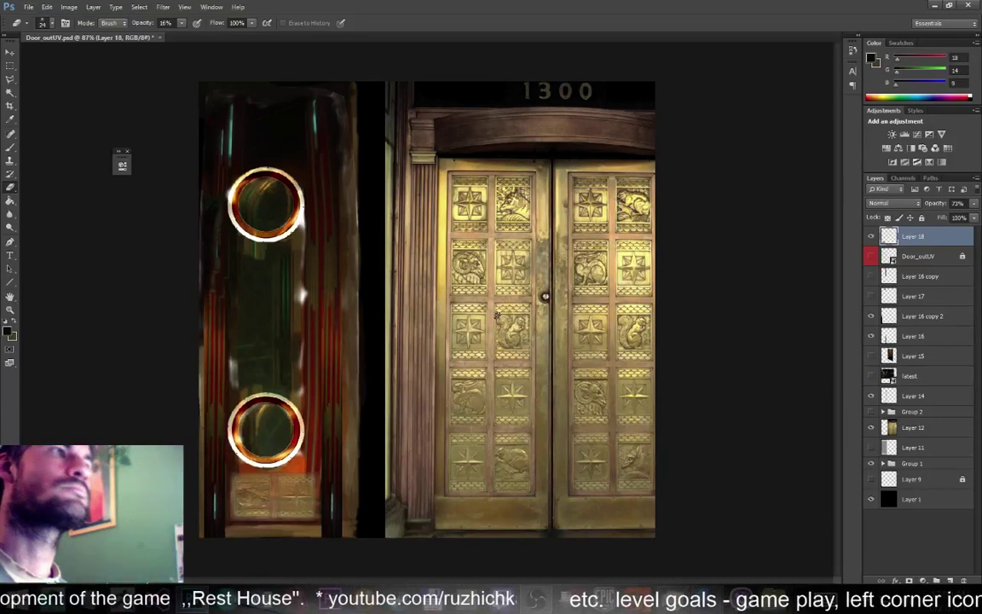
pyautogui.keyDown('alt'); pyautogui.scroll(1, 450, 288); pyautogui.keyUp('alt')
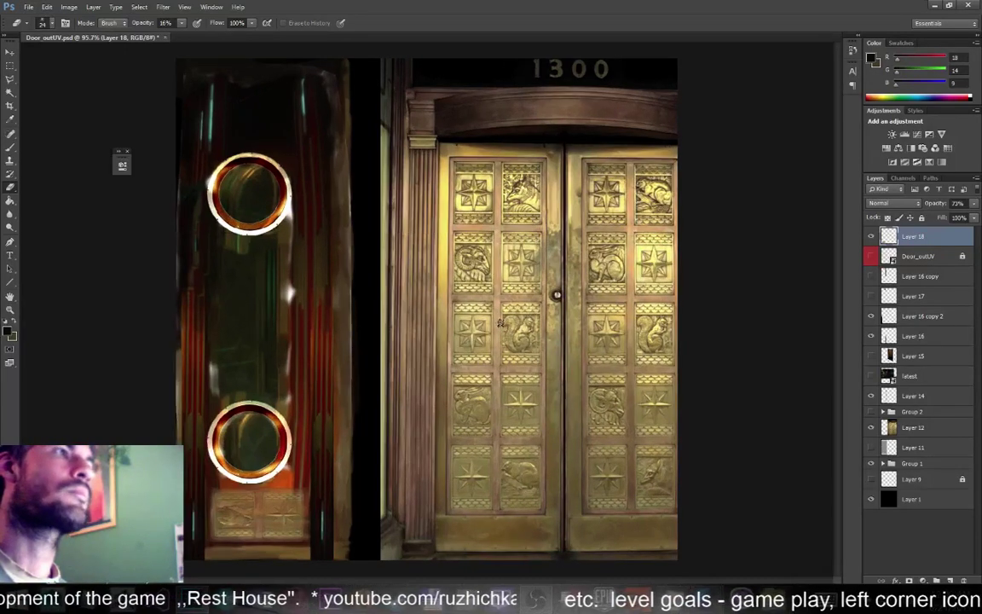
# Select a tall rectangular strip of plain brass between the two photographed doors, starting just below the knob
pyautogui.click(10, 65)
pyautogui.moveTo(552, 300); pyautogui.dragTo(581, 474)
pyautogui.moveTo(547, 308); pyautogui.dragTo(583, 465)
pyautogui.moveTo(545, 278); pyautogui.dragTo(584, 469)
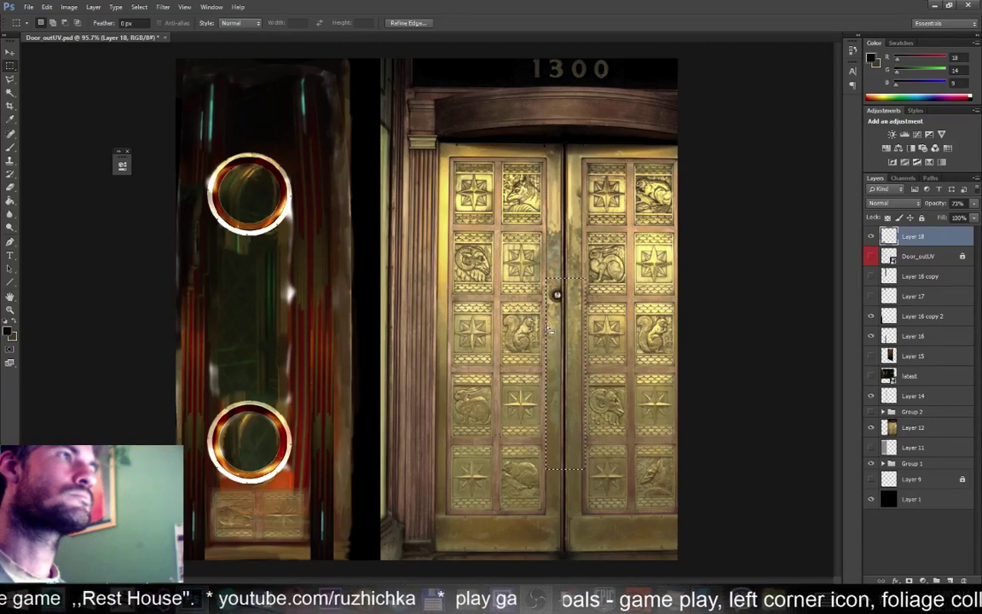
pyautogui.click(493, 271)
pyautogui.moveTo(523, 276); pyautogui.dragTo(580, 484)
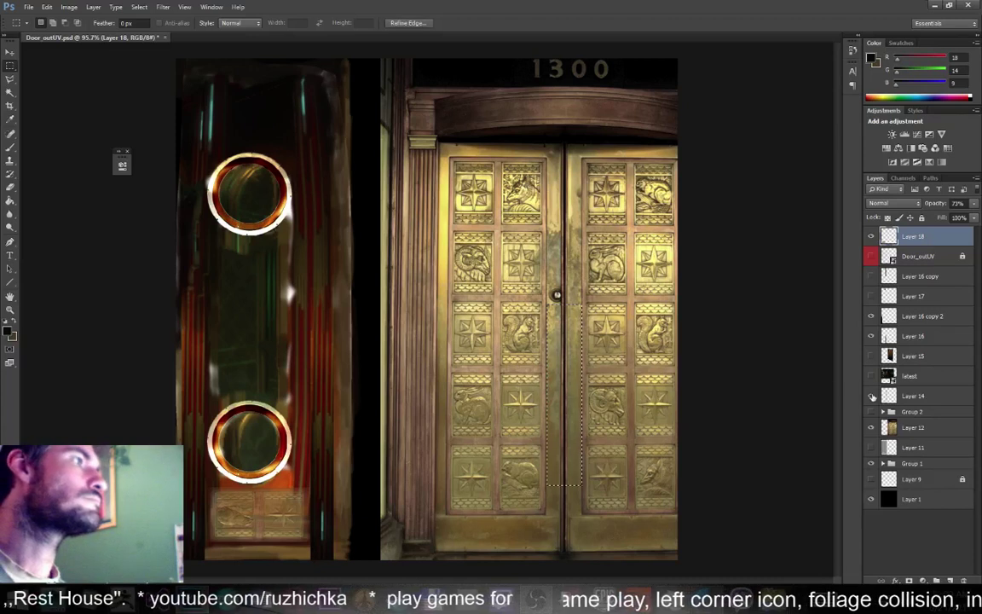
# Copy the selected brass strip from Layer 12 to a new layer and move it onto the painted door's outer left edge
pyautogui.click(912, 427)
pyautogui.rightClick(571, 341)
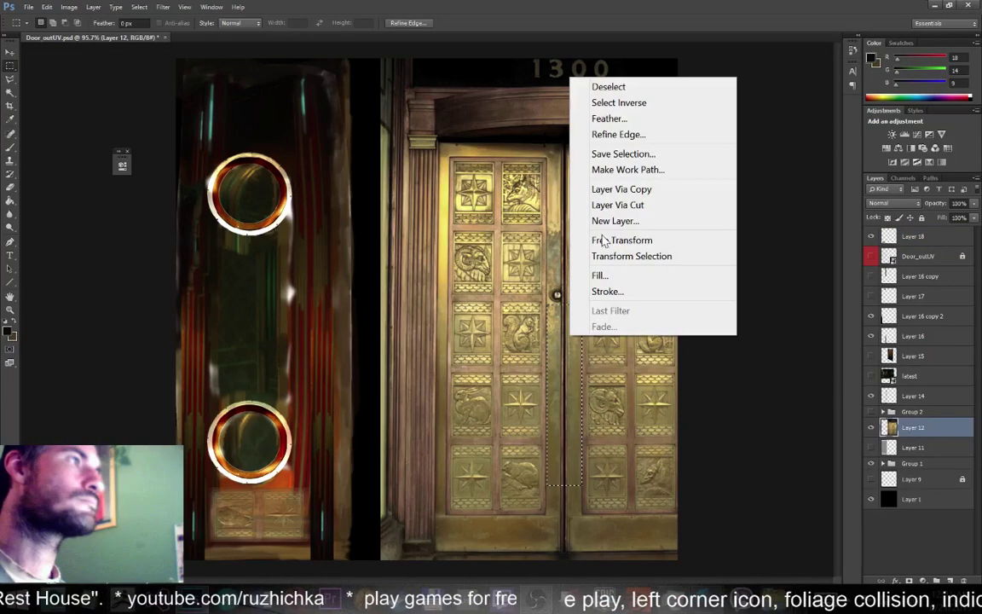
pyautogui.click(607, 188)
pyautogui.hotkey('ctrl', 'd')
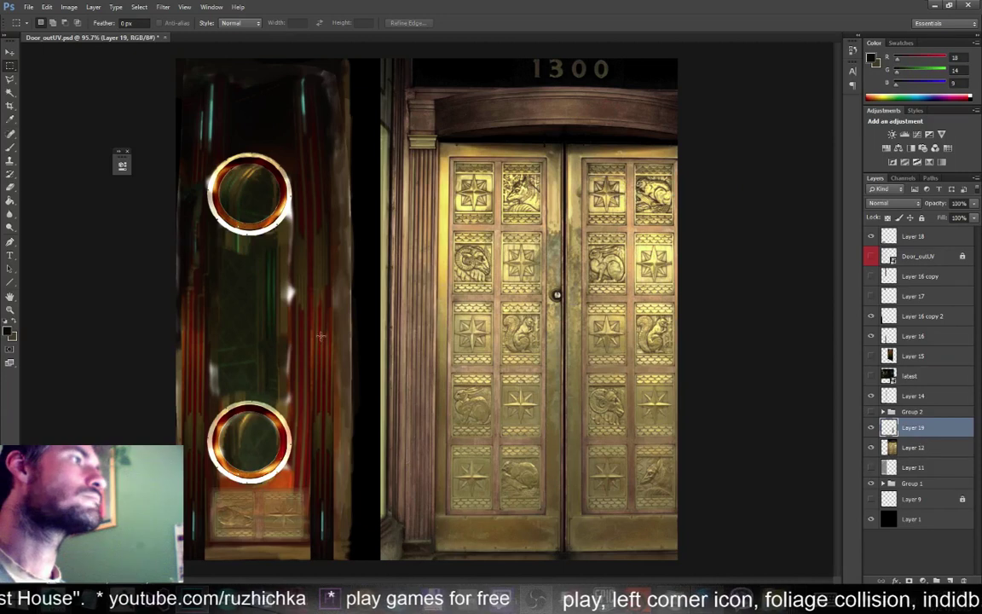
pyautogui.press('v')
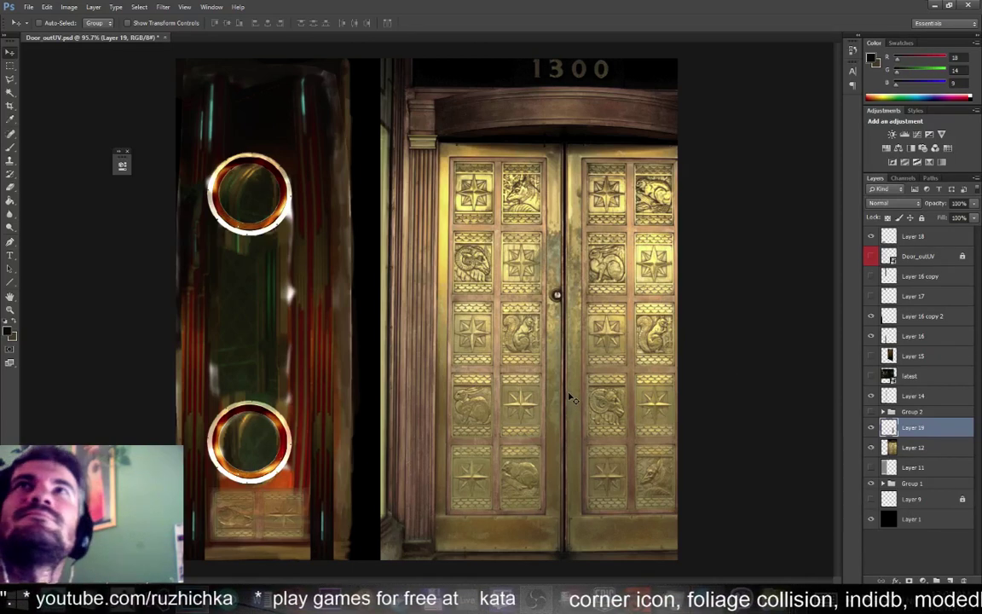
pyautogui.moveTo(534, 394); pyautogui.dragTo(193, 259)
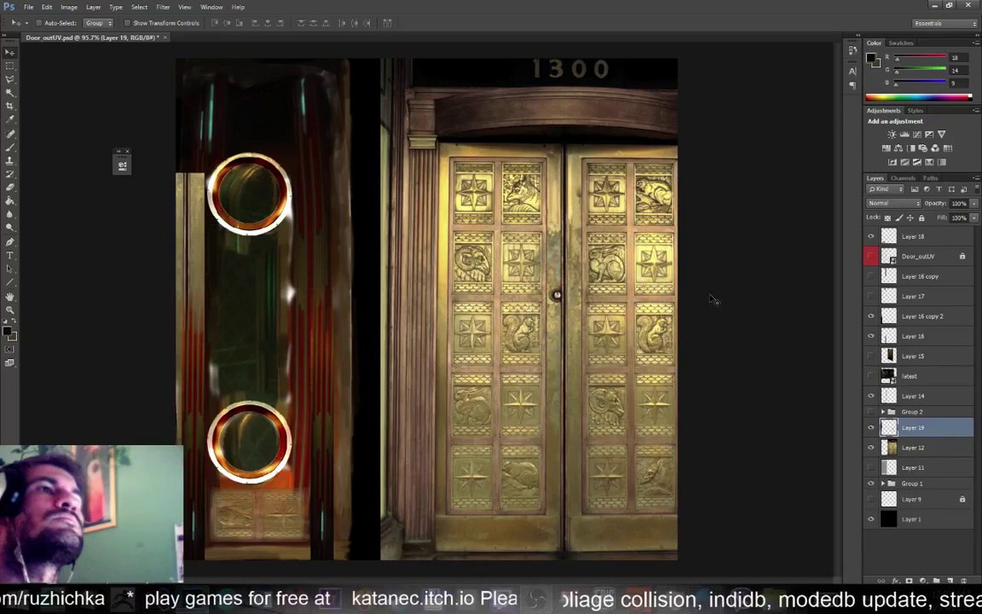
# Hide Layer 12, the golden door reference photo
pyautogui.click(895, 204)
pyautogui.click(895, 206)
pyautogui.click(870, 448)
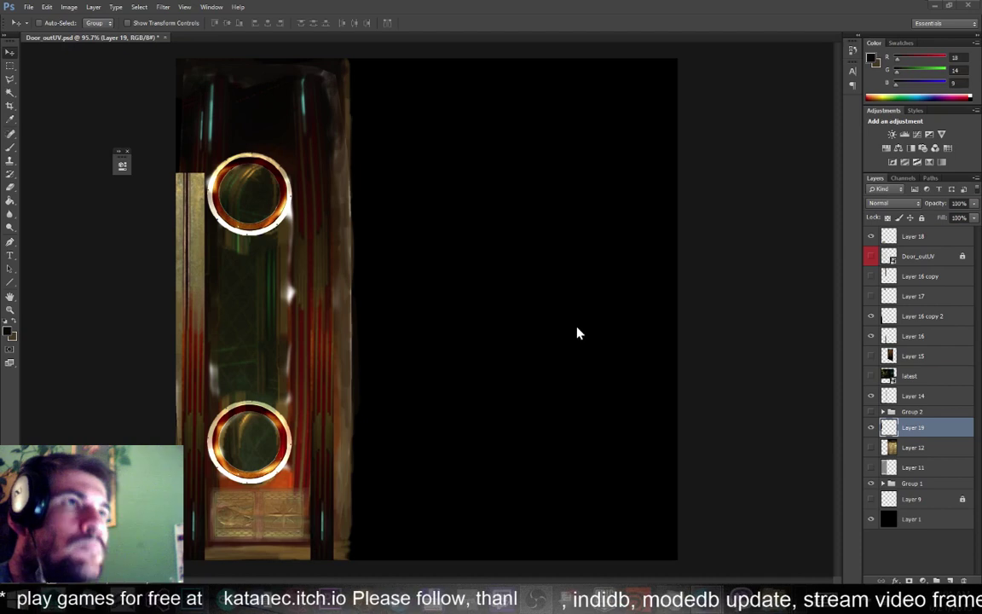
# Try a range of blending modes on Layer 19, including Linear Light and Luminosity, and return it to Normal
pyautogui.click(895, 204)
pyautogui.click(886, 225)
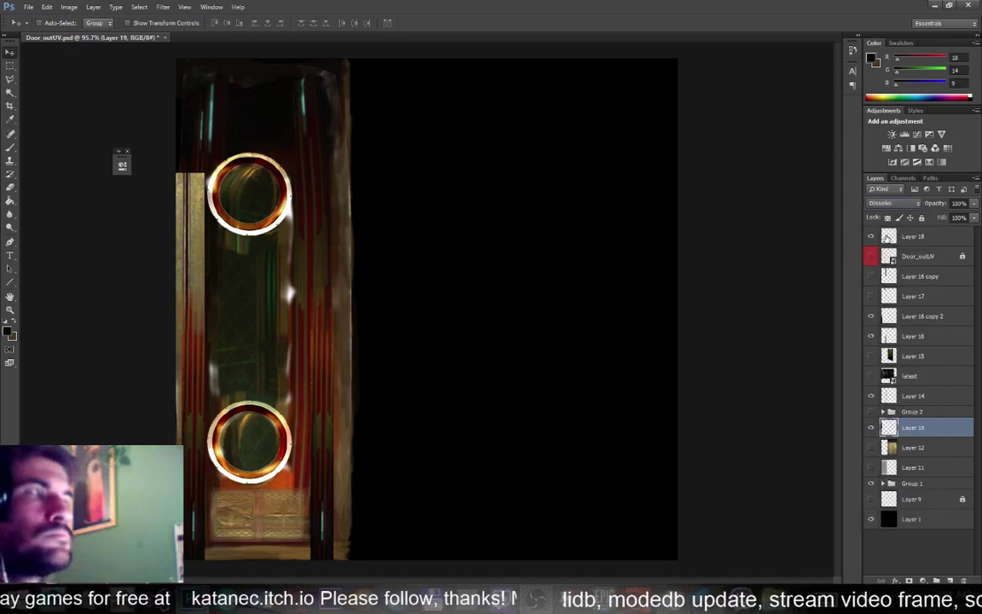
pyautogui.hotkey('shift', '+')
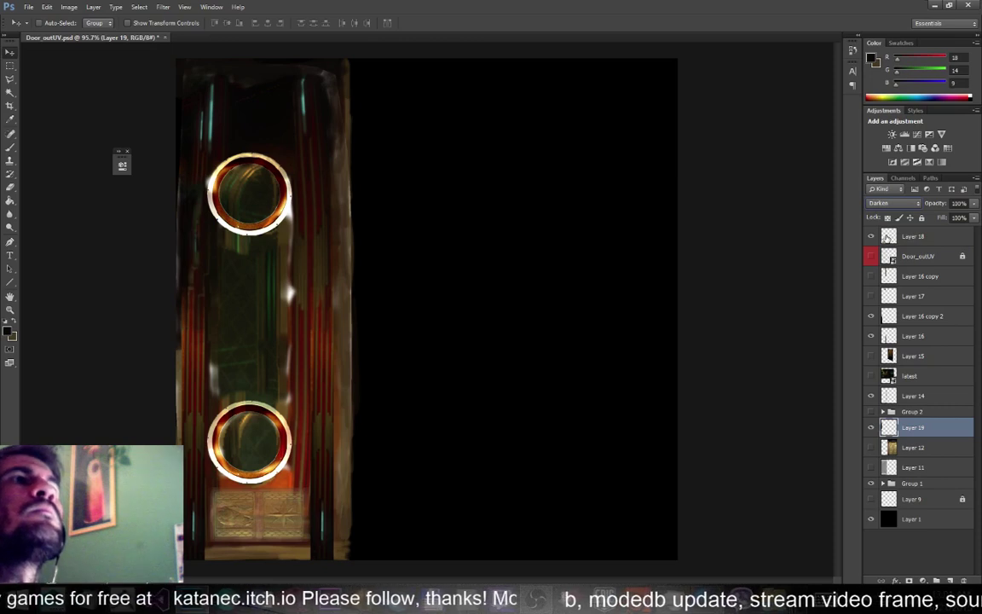
pyautogui.hotkey('shift', '+')
pyautogui.hotkey('shift', '+')
pyautogui.hotkey('shift', '+')
pyautogui.hotkey('shift', '+')
pyautogui.hotkey('shift', '+')
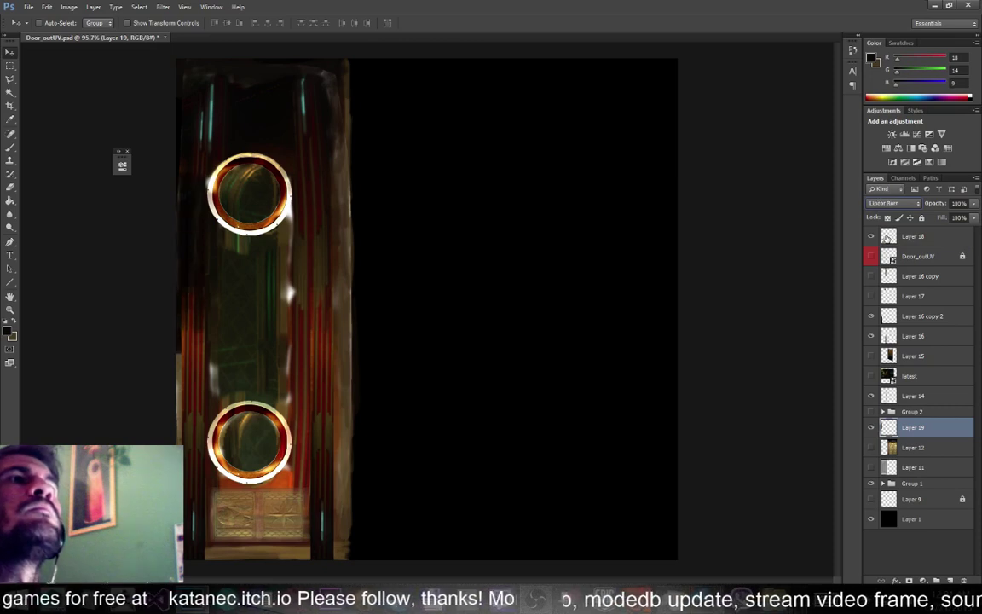
pyautogui.hotkey('shift', '+')
pyautogui.hotkey('shift', '+')
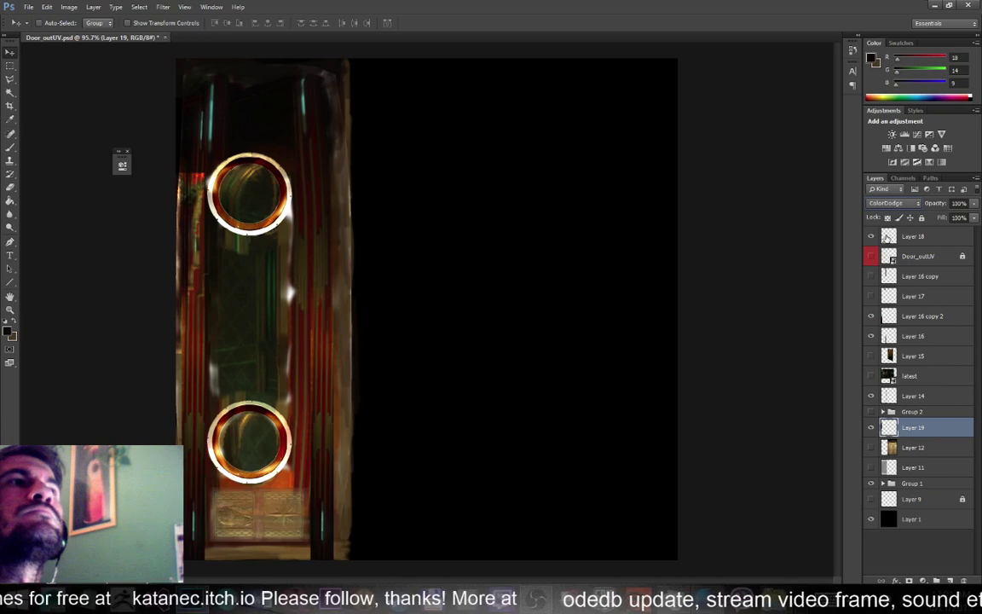
pyautogui.hotkey('shift', '+')
pyautogui.hotkey('shift', '+')
pyautogui.hotkey('shift', '+')
pyautogui.hotkey('shift', '+')
pyautogui.hotkey('shift', '+')
pyautogui.hotkey('shift', '+')
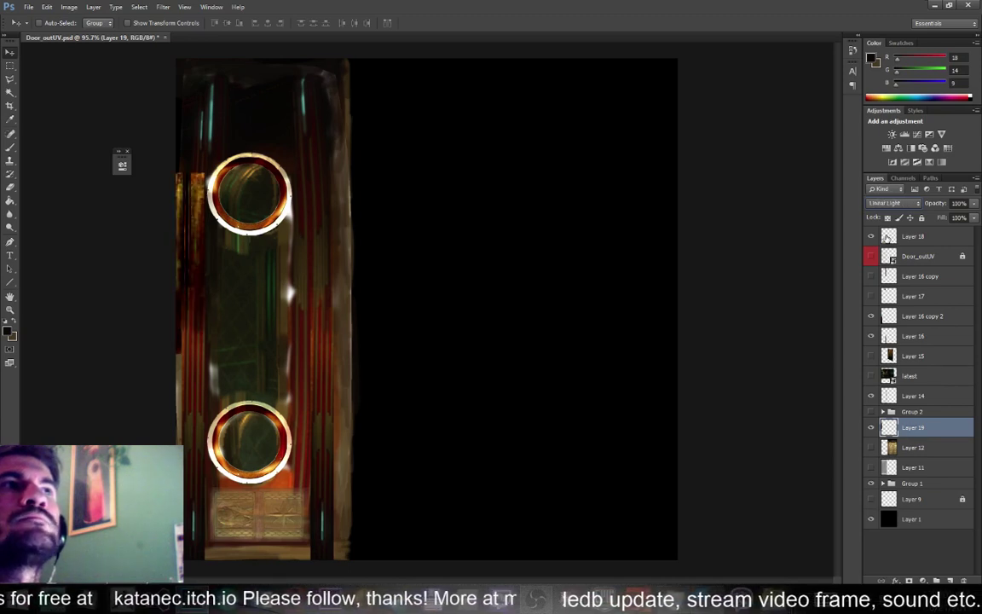
pyautogui.hotkey('shift', '+')
pyautogui.hotkey('shift', '+')
pyautogui.hotkey('shift', '+')
pyautogui.hotkey('shift', '+')
pyautogui.hotkey('shift', '+')
pyautogui.hotkey('shift', '+')
pyautogui.hotkey('shift', '+')
pyautogui.hotkey('shift', '+')
pyautogui.hotkey('shift', '+')
pyautogui.hotkey('shift', '+')
pyautogui.hotkey('shift', '+')
pyautogui.hotkey('shift', '+')
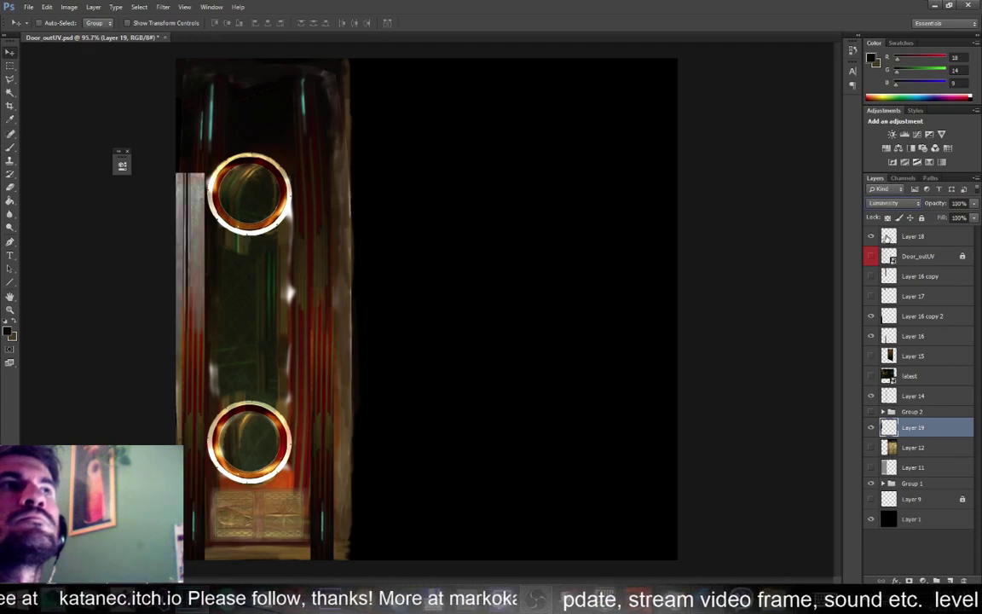
pyautogui.hotkey('shift', '-')
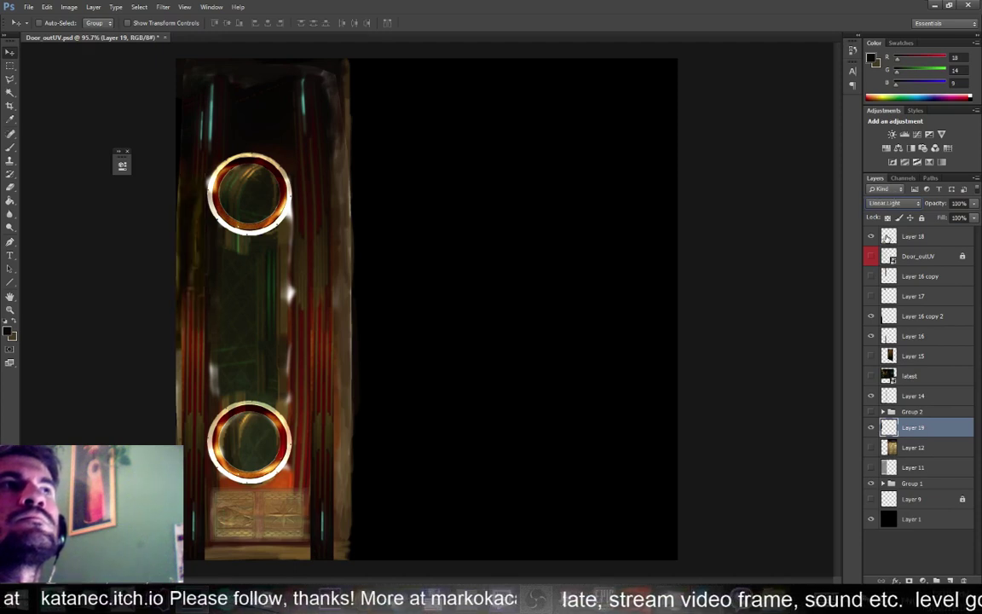
pyautogui.hotkey('shift', '-')
pyautogui.hotkey('shift', '-')
pyautogui.hotkey('shift', '-')
pyautogui.hotkey('shift', '-')
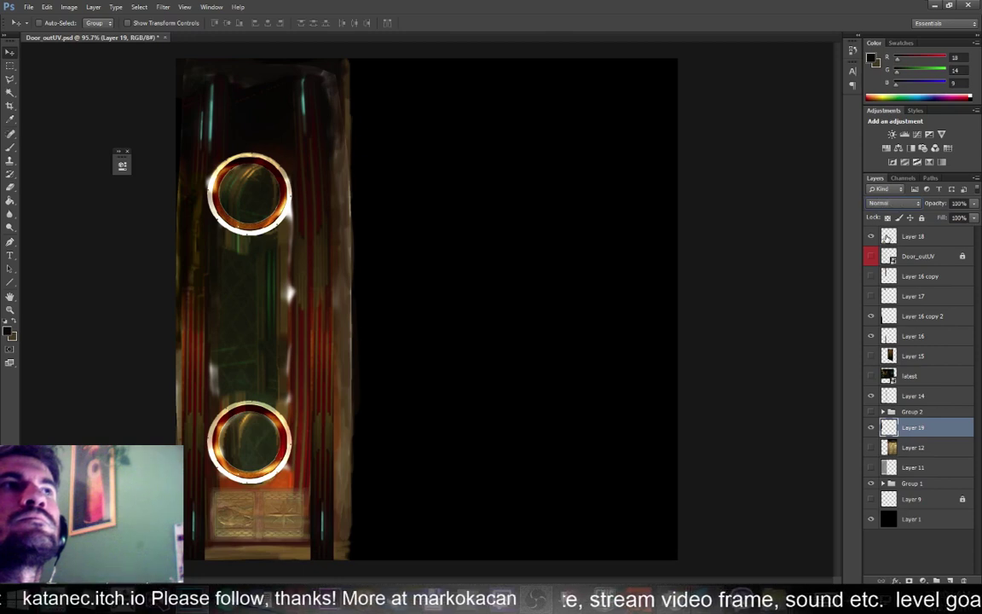
pyautogui.hotkey('shift', '-')
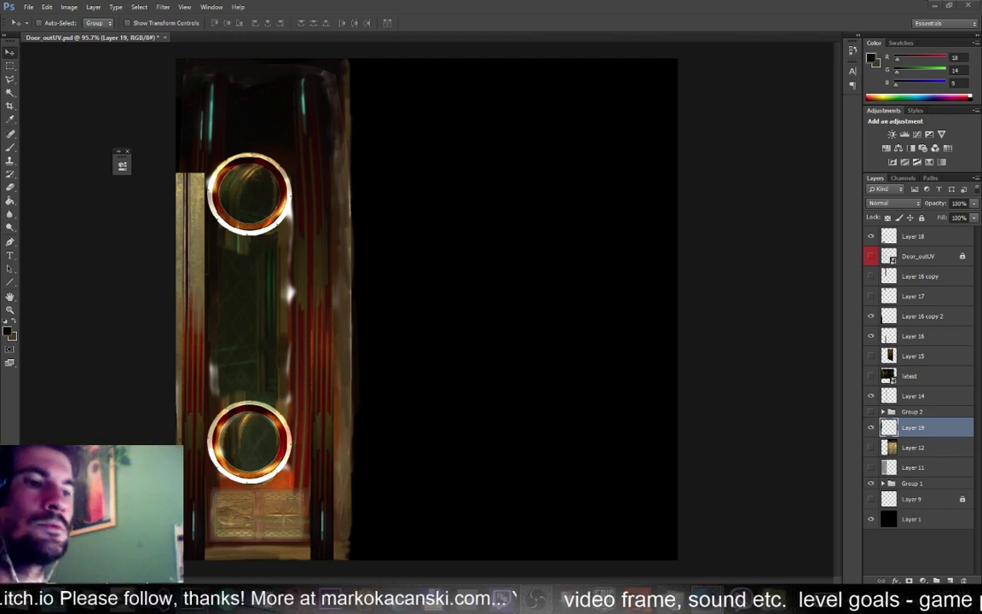
# Fade the hard upper end of the golden strip on Layer 19 with the Eraser at 26% opacity
pyautogui.click(10, 186)
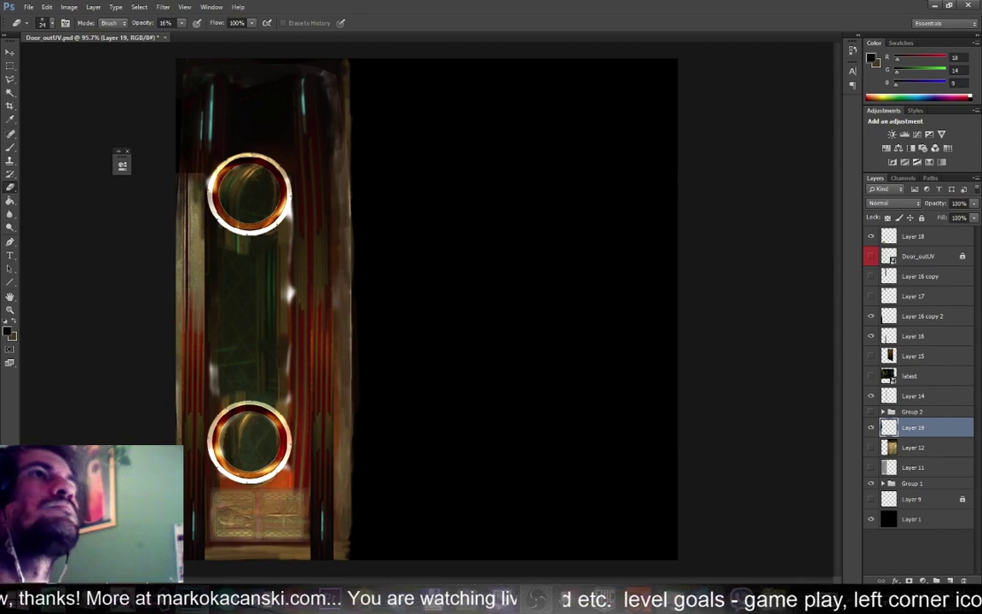
pyautogui.click(181, 23)
pyautogui.click(187, 35)
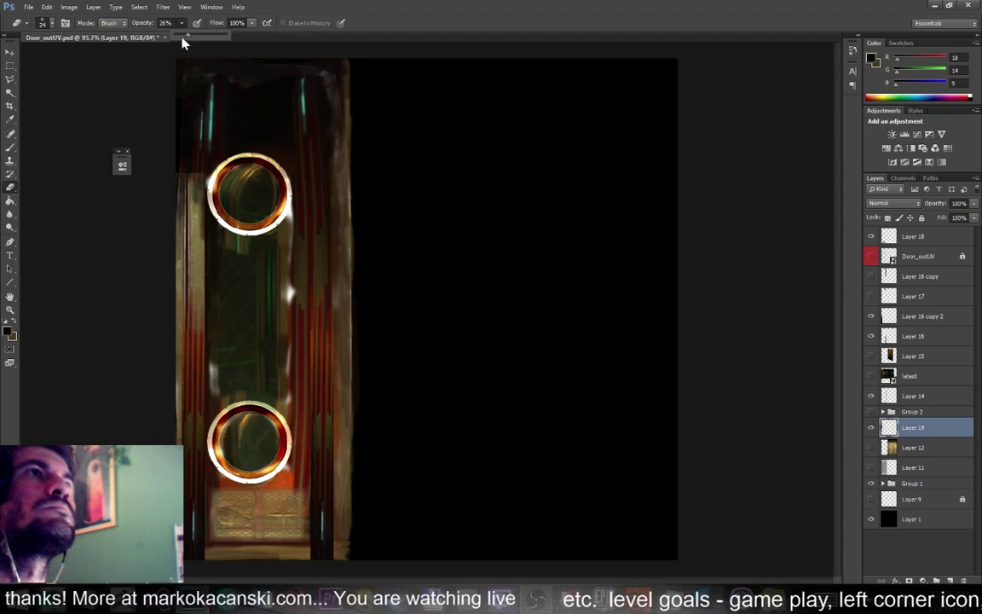
pyautogui.click(186, 169)
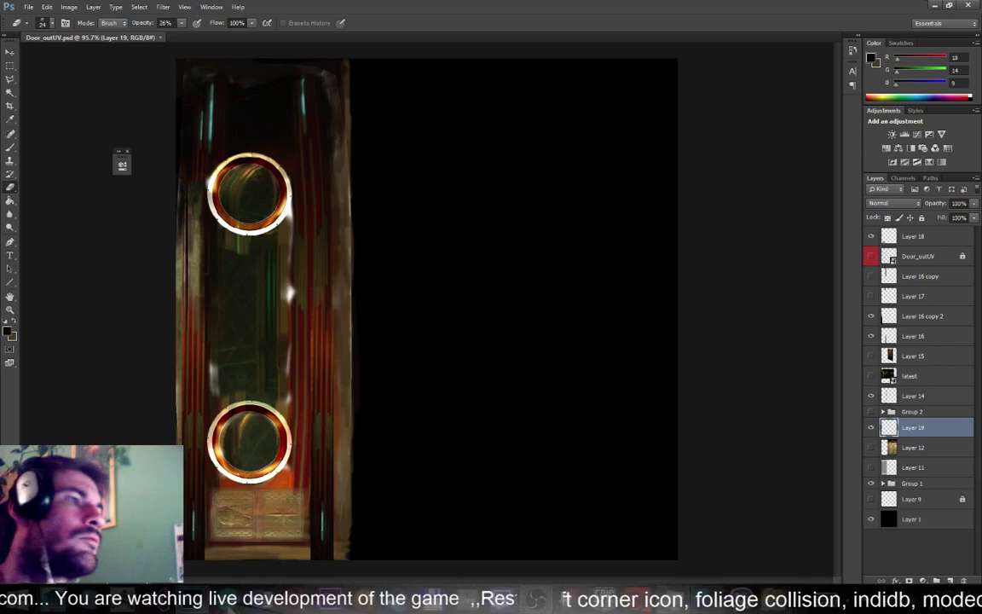
# Switch to Maya, reload the Door_outUV texture file behind the leftDoor2 material's colour, and save the scene
pyautogui.hotkey('alt', 'Tab')
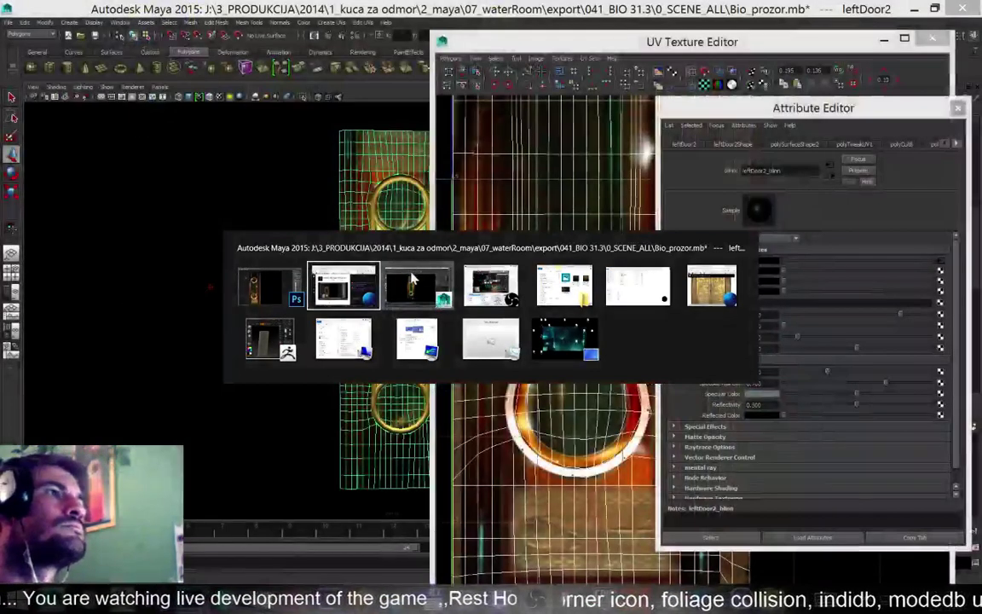
pyautogui.click(415, 273)
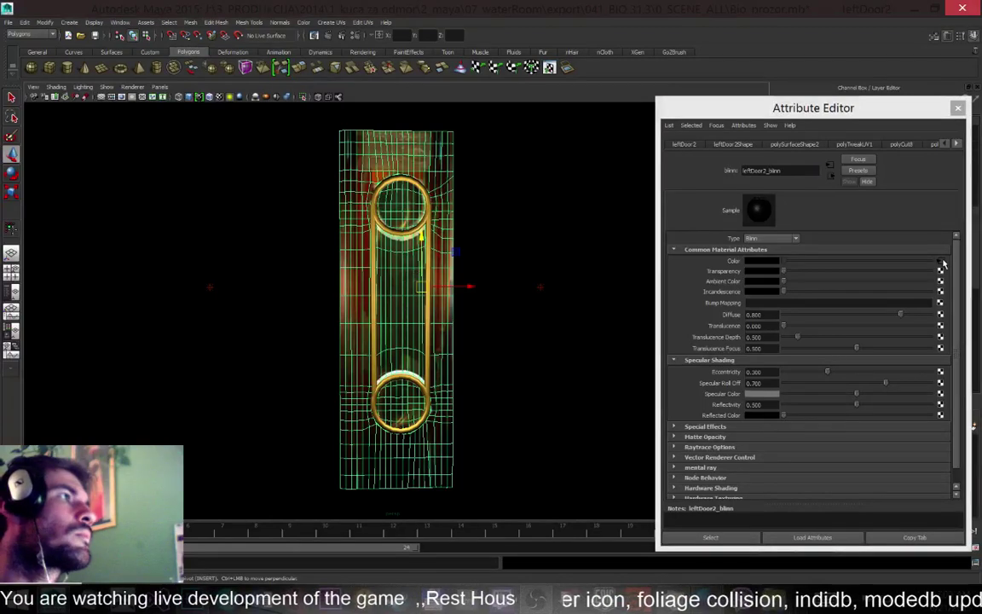
pyautogui.click(941, 261)
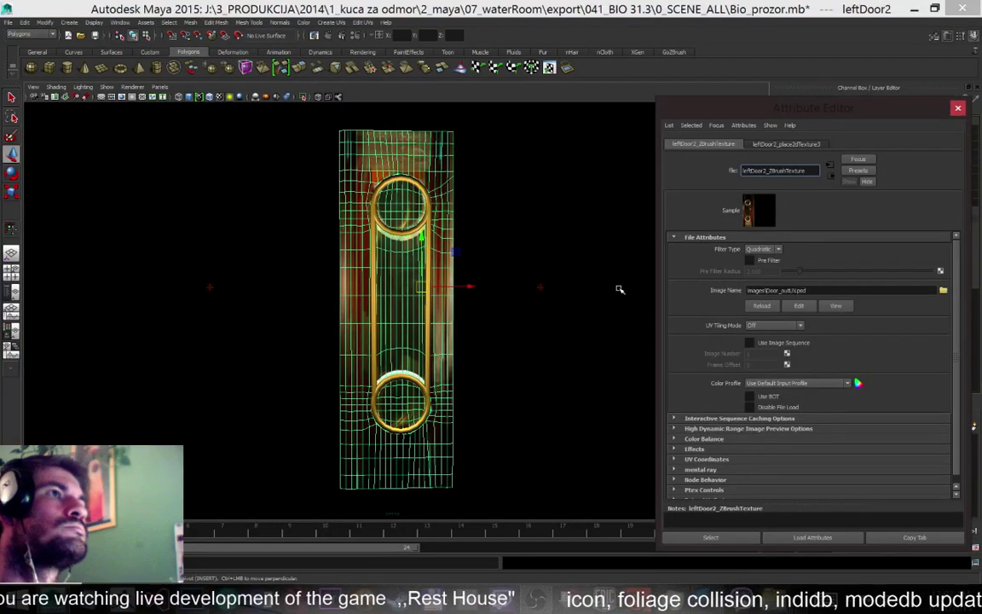
pyautogui.click(512, 291)
pyautogui.moveTo(505, 293)
pyautogui.keyDown('alt'); pyautogui.mouseDown()
pyautogui.moveTo(495, 301)
pyautogui.moveTo(502, 292)
pyautogui.mouseUp(); pyautogui.keyUp('alt')
pyautogui.keyDown('alt'); pyautogui.moveTo(502, 292); pyautogui.dragTo(513, 312, button='right'); pyautogui.keyUp('alt')
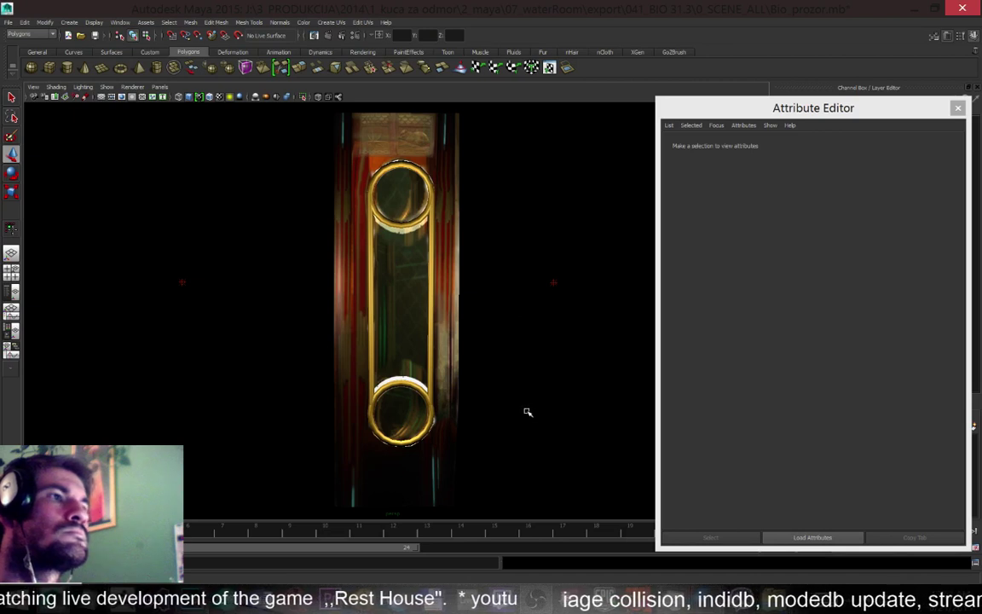
pyautogui.hotkey('ctrl', 's')
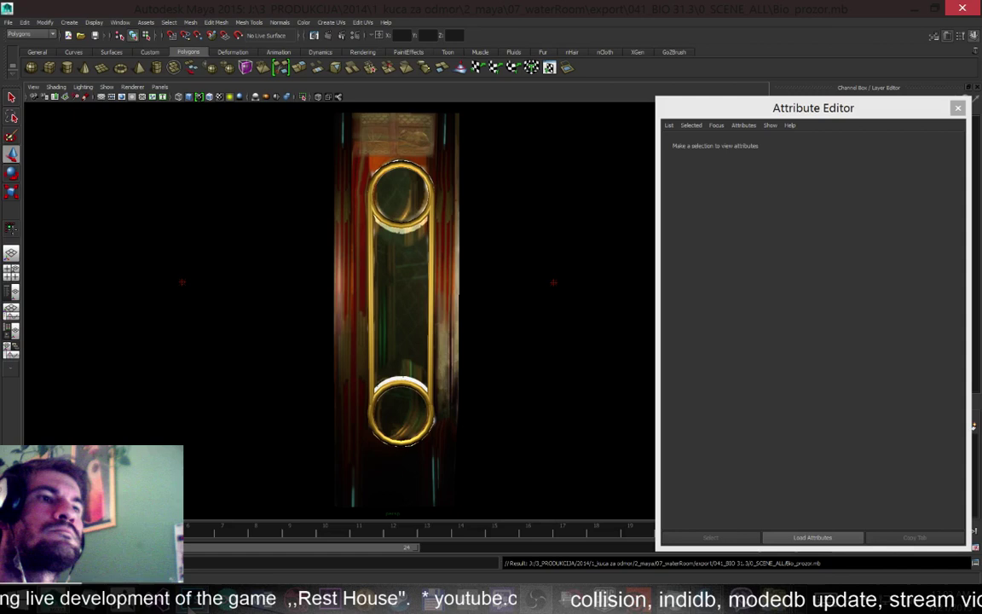
# Select the vertices at the door mesh's lower right corner and locate them in the UV Texture Editor
pyautogui.hotkey('alt', 'Tab')
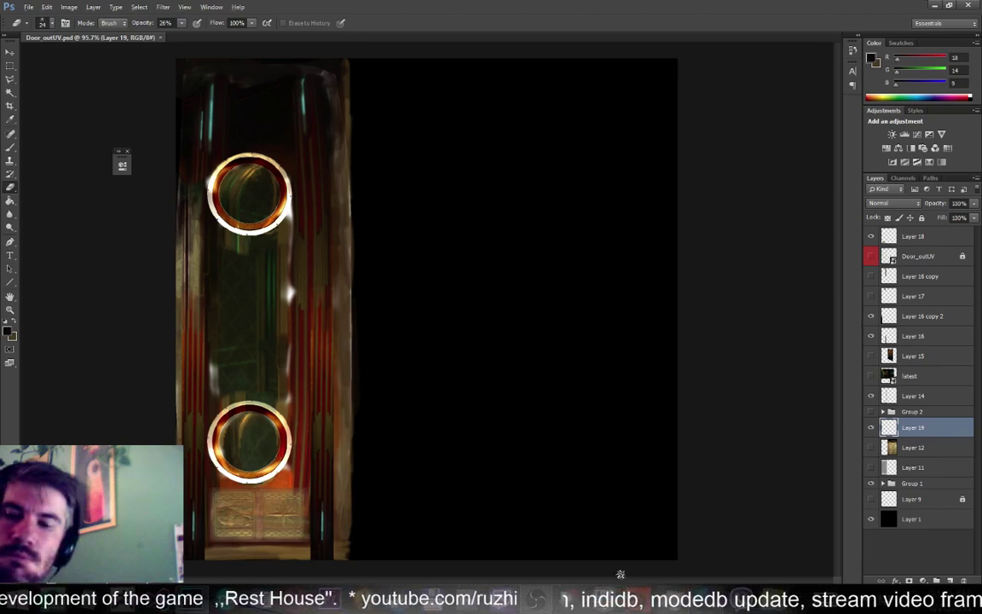
pyautogui.hotkey('alt', 'Tab')
pyautogui.click(442, 269)
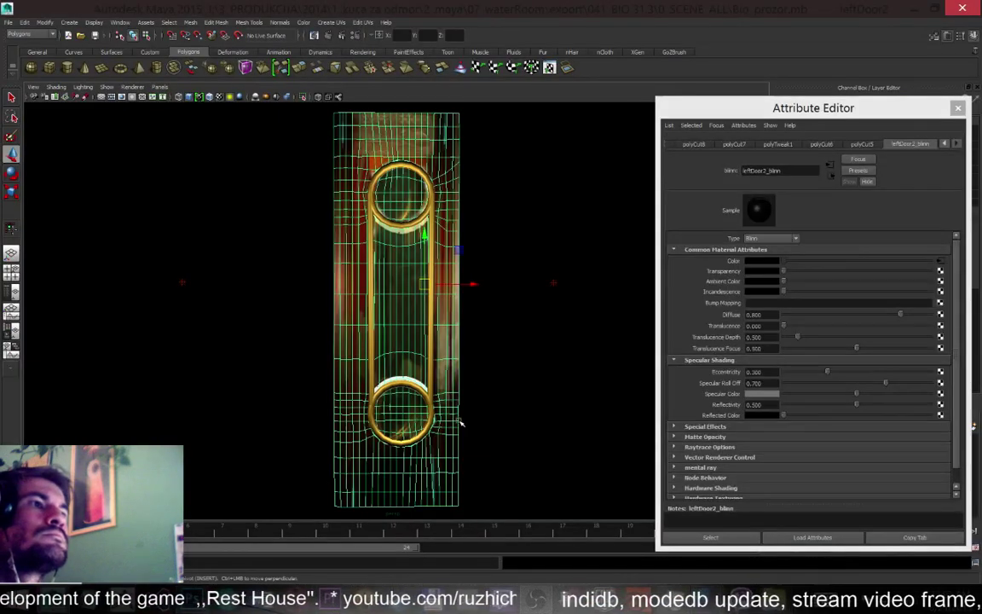
pyautogui.moveTo(414, 381)
pyautogui.mouseDown(button='right')
pyautogui.moveTo(435, 384)
pyautogui.moveTo(422, 369)
pyautogui.mouseUp(button='right')
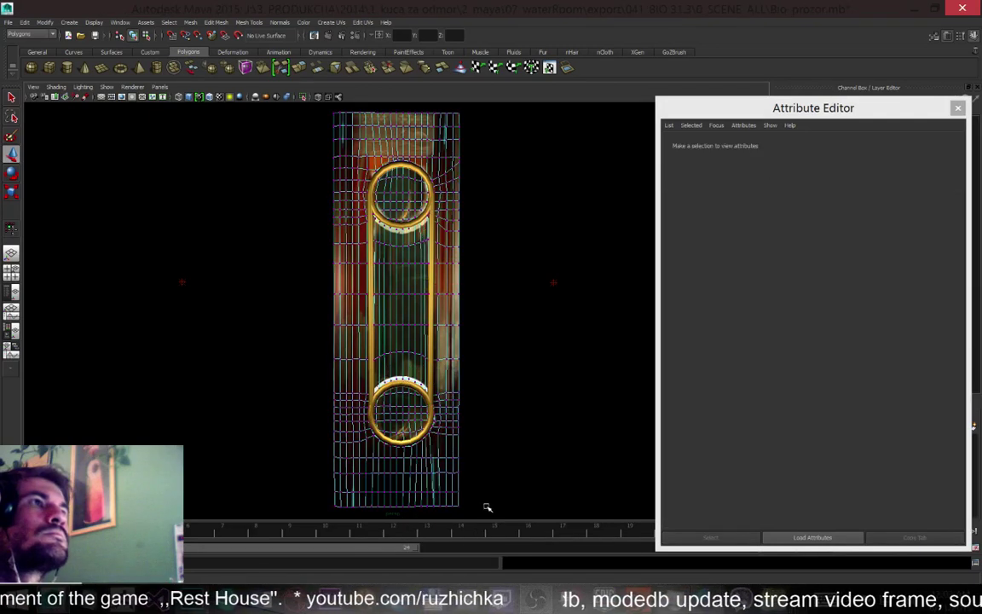
pyautogui.moveTo(487, 507); pyautogui.dragTo(439, 415)
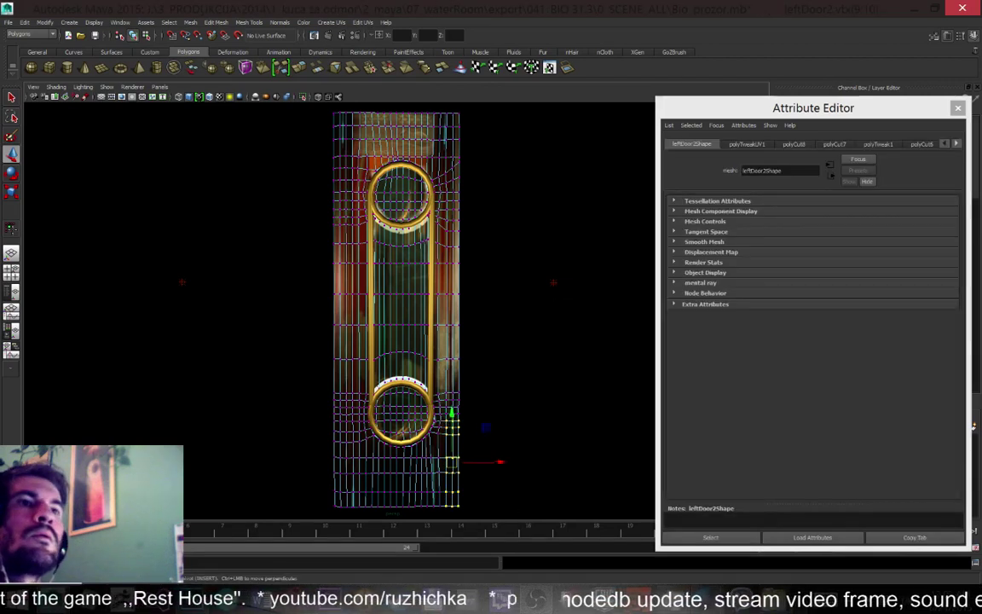
pyautogui.click(85, 577)
pyautogui.scroll(-3, 621, 316)
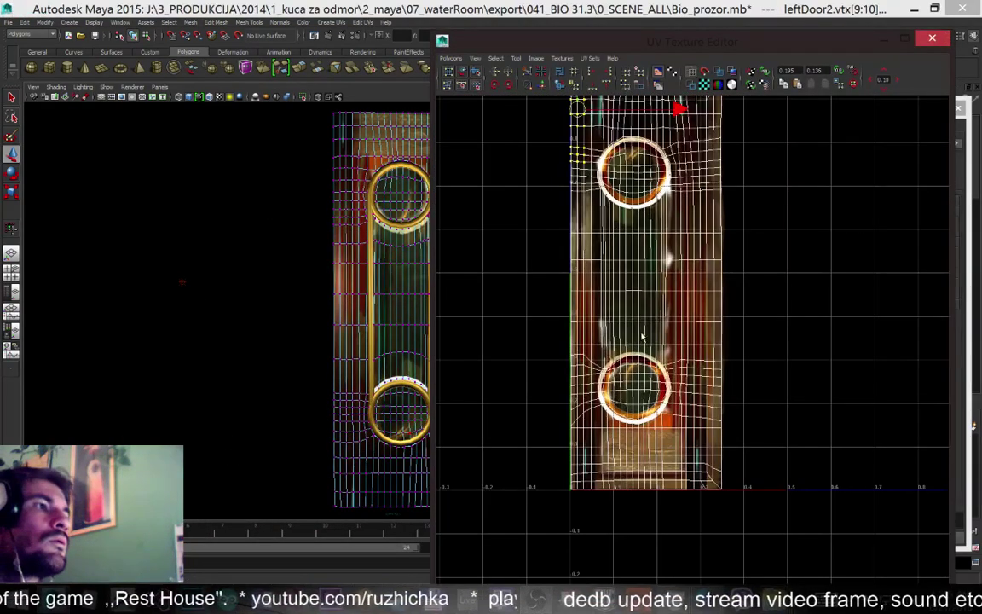
pyautogui.scroll(-1, 693, 349)
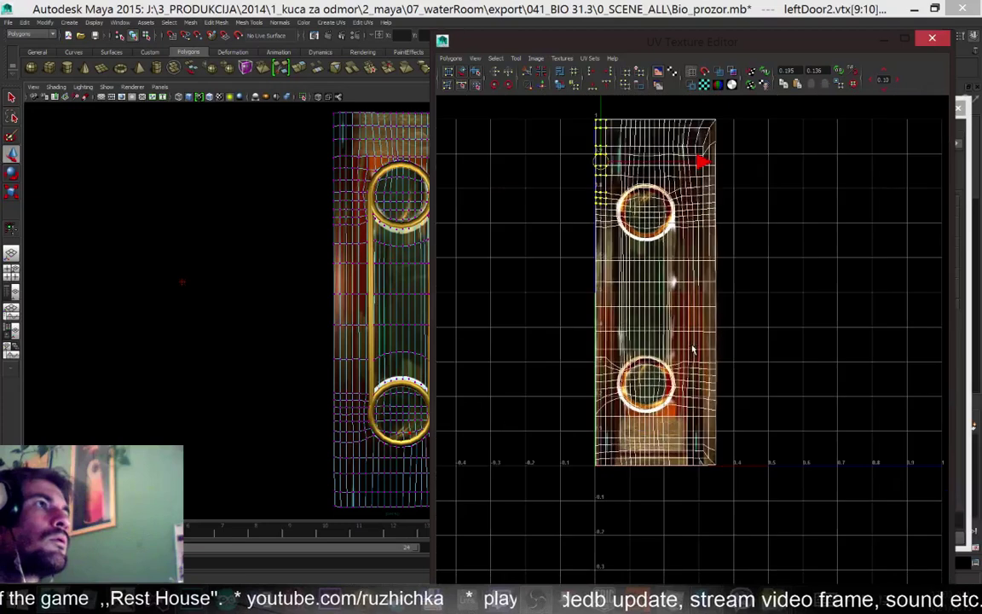
# Minimize the UV Texture Editor and return the door mesh to object mode with its vertices deselected
pyautogui.click(914, 8)
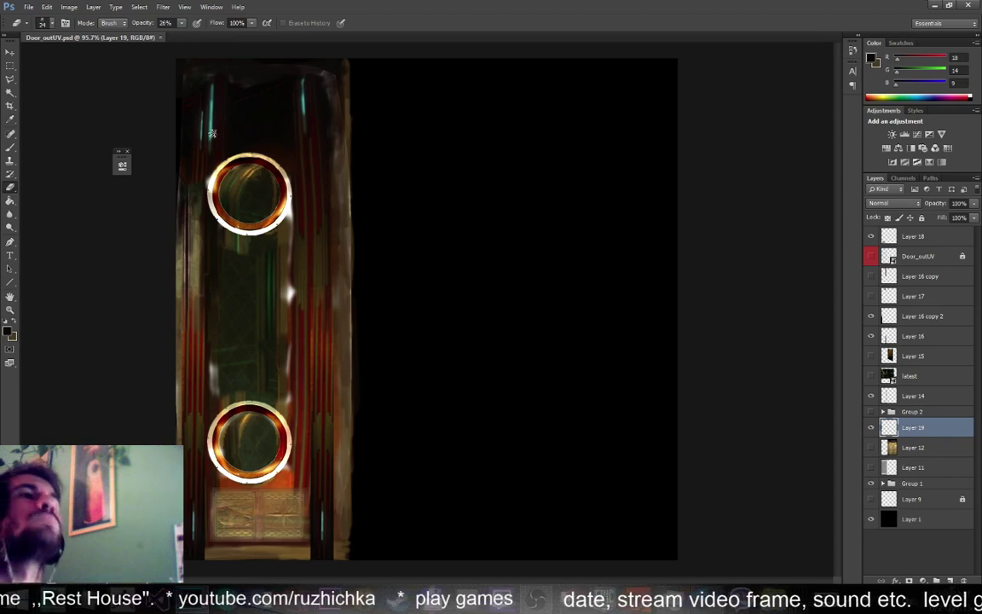
pyautogui.hotkey('alt', 'Tab')
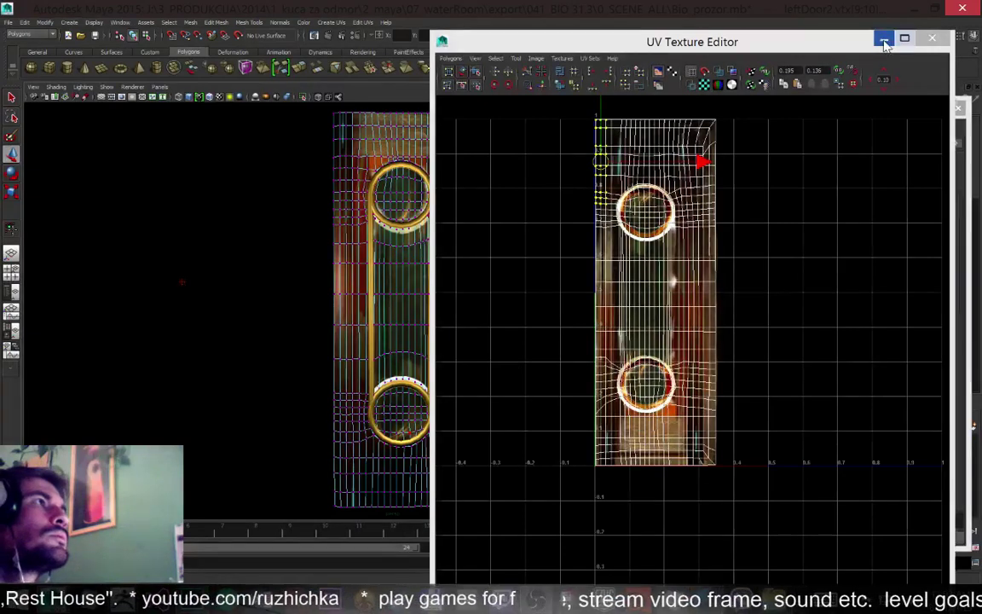
pyautogui.click(883, 40)
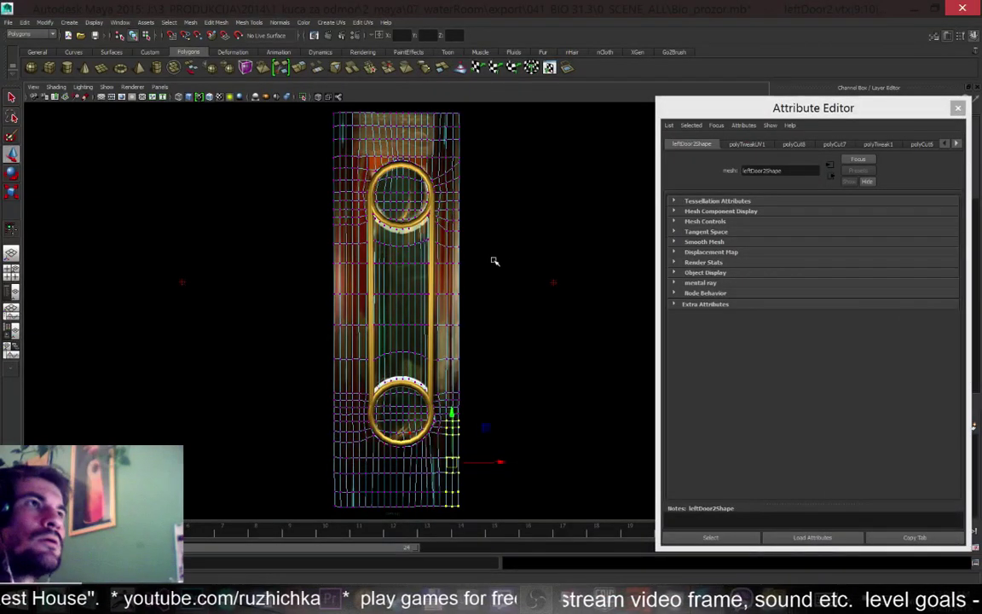
pyautogui.click(493, 259)
pyautogui.moveTo(408, 243); pyautogui.dragTo(449, 230, button='right')
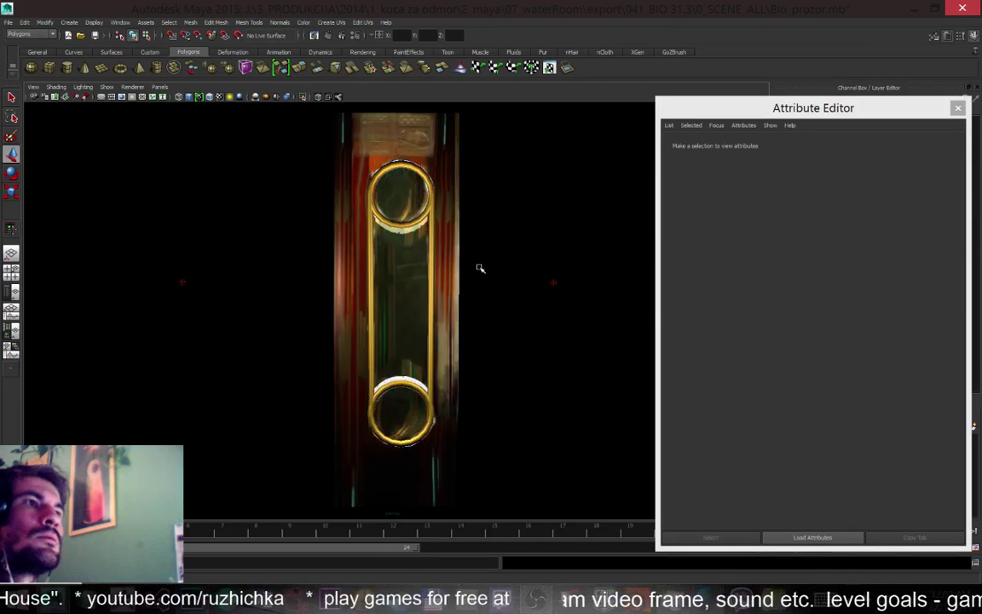
# Switch to Photoshop and duplicate Layer 19
pyautogui.hotkey('alt', 'Tab')
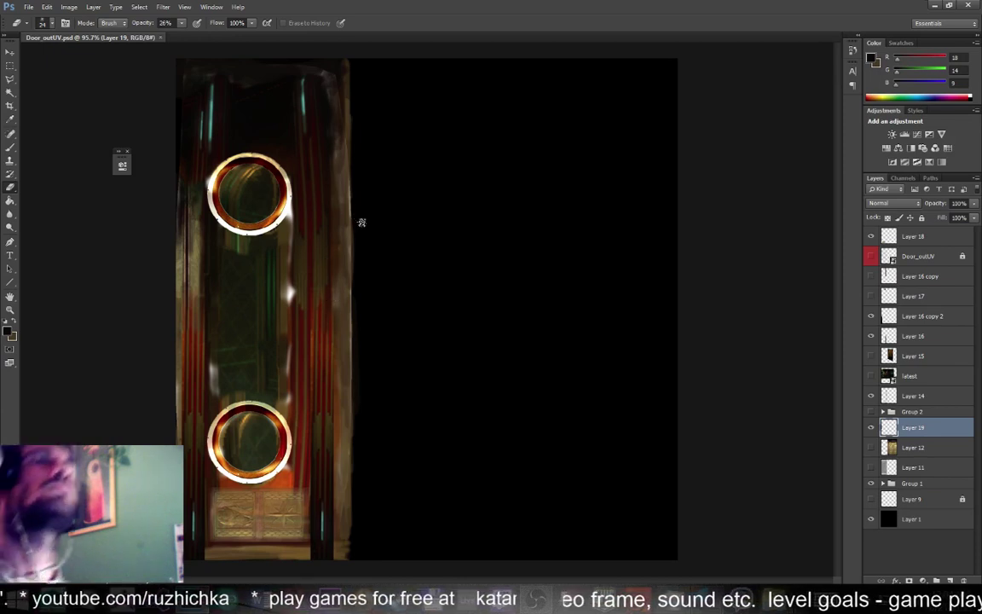
pyautogui.rightClick(909, 435)
pyautogui.click(742, 127)
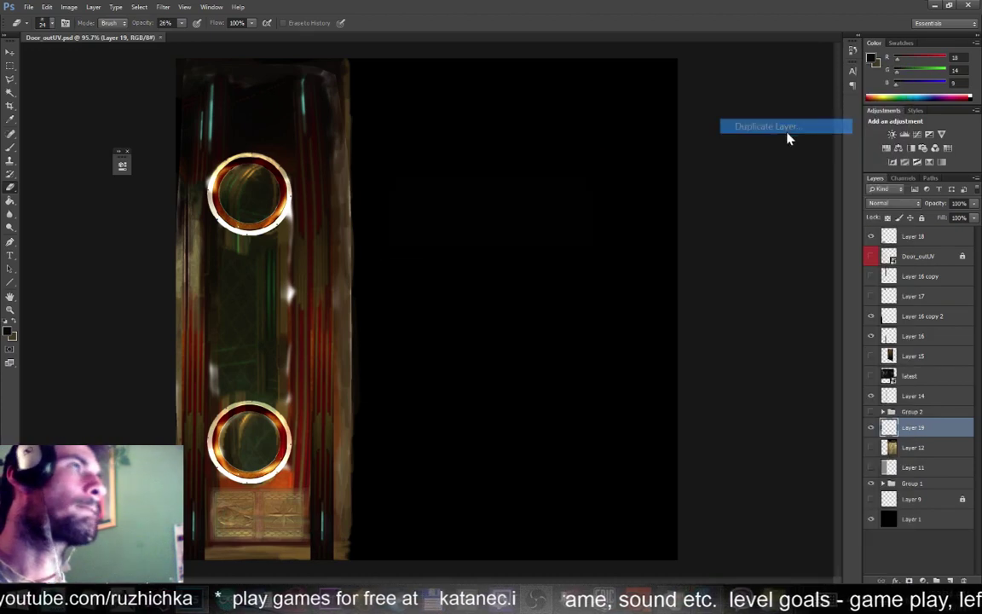
pyautogui.press('Return')
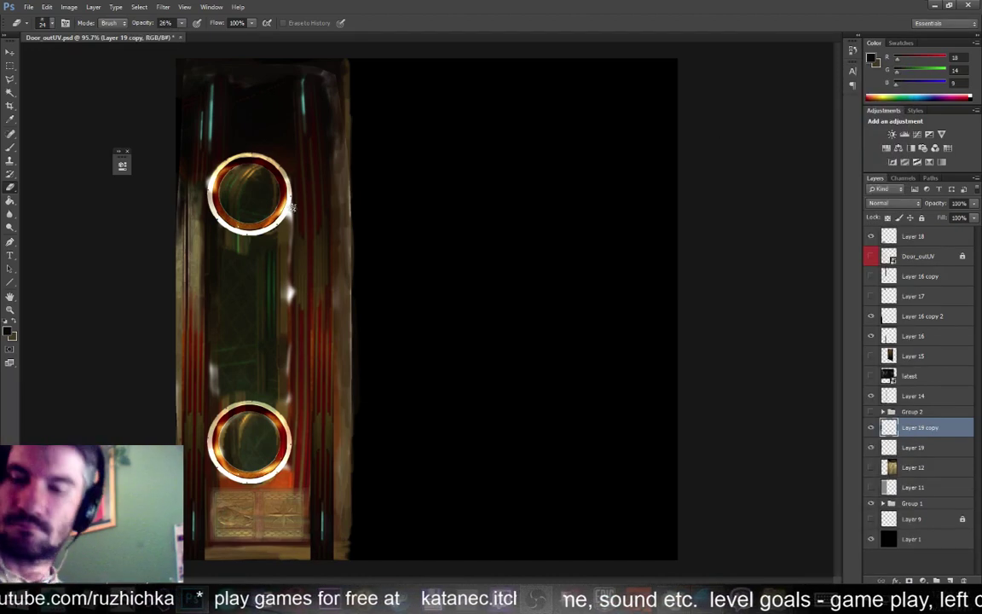
# Move the copied strip up to the door texture's upper left corner and place its layer below Layer 19
pyautogui.press('v')
pyautogui.moveTo(176, 267)
pyautogui.mouseDown()
pyautogui.moveTo(213, 230)
pyautogui.moveTo(205, 176)
pyautogui.mouseUp()
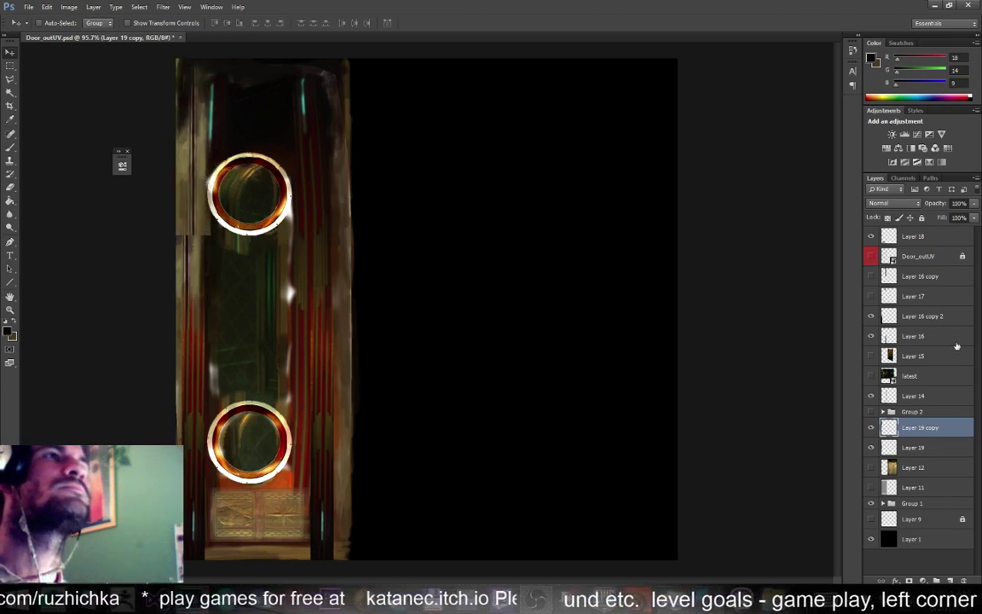
pyautogui.moveTo(917, 430); pyautogui.dragTo(915, 452)
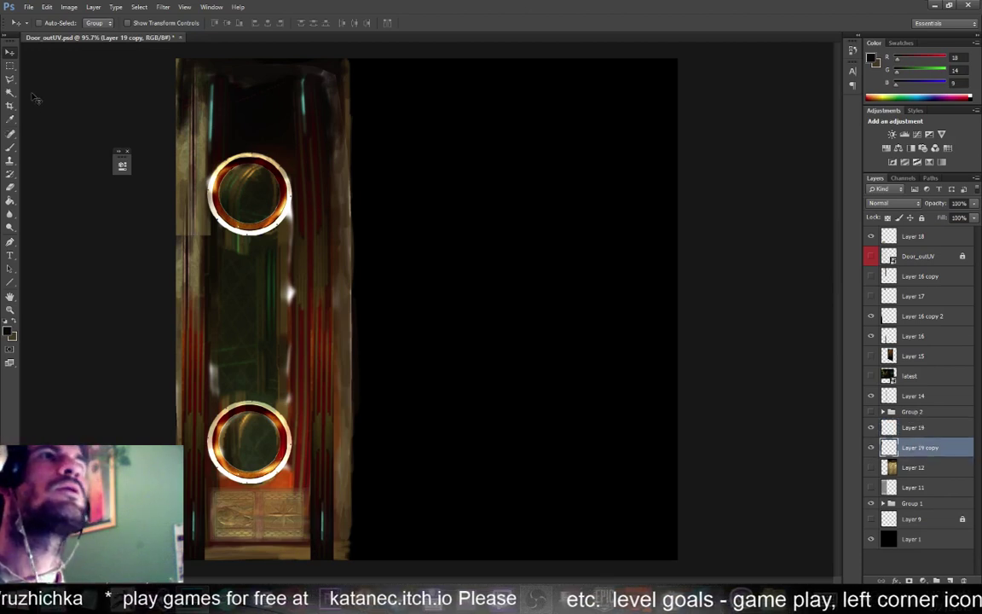
# Delete the lower end of the copied strip within a rectangular selection, and deselect
pyautogui.click(10, 66)
pyautogui.moveTo(274, 304); pyautogui.dragTo(162, 217)
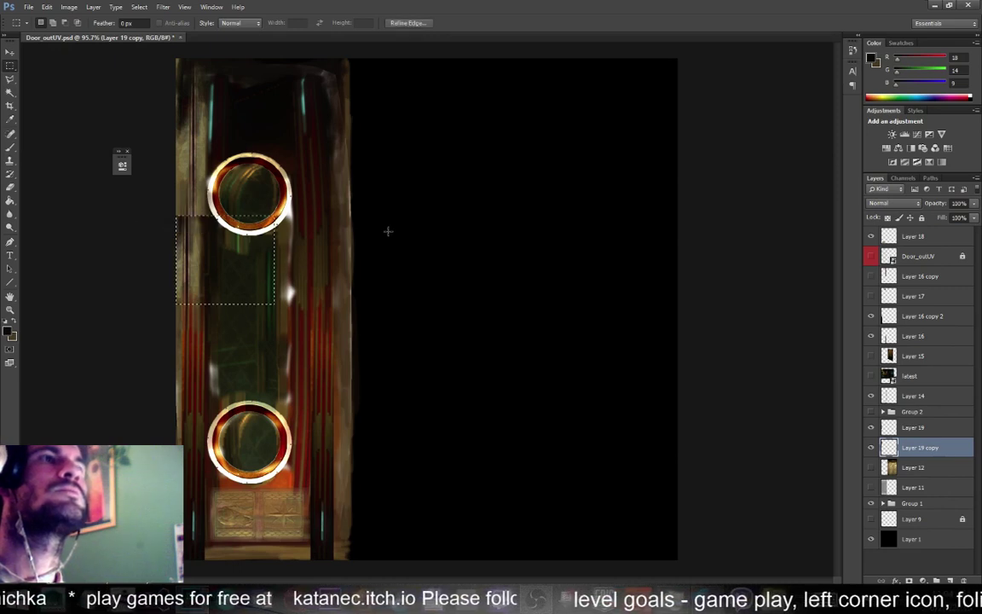
pyautogui.hotkey('ctrl', 'd')
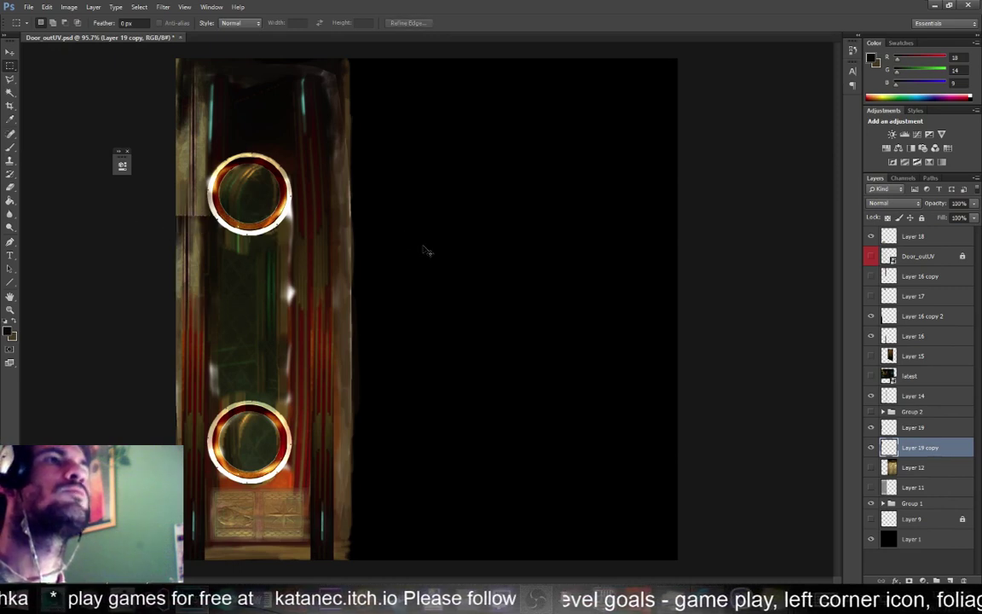
# Undo the last deletion on the copied strip, clear the selection, and toggle Layer 19 copy's visibility to compare the overlap
pyautogui.hotkey('ctrl', 'z')
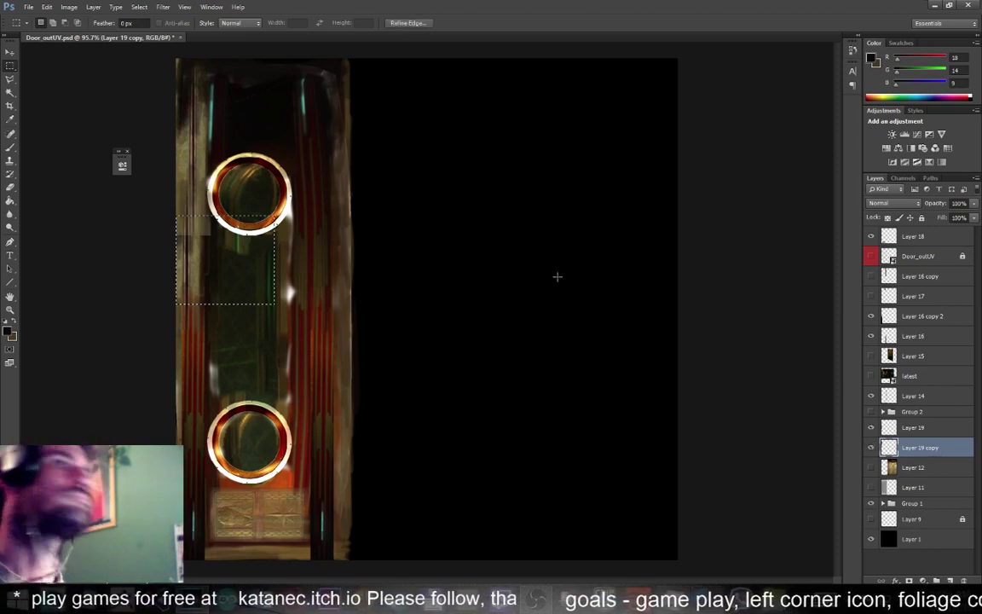
pyautogui.hotkey('ctrl', 'd')
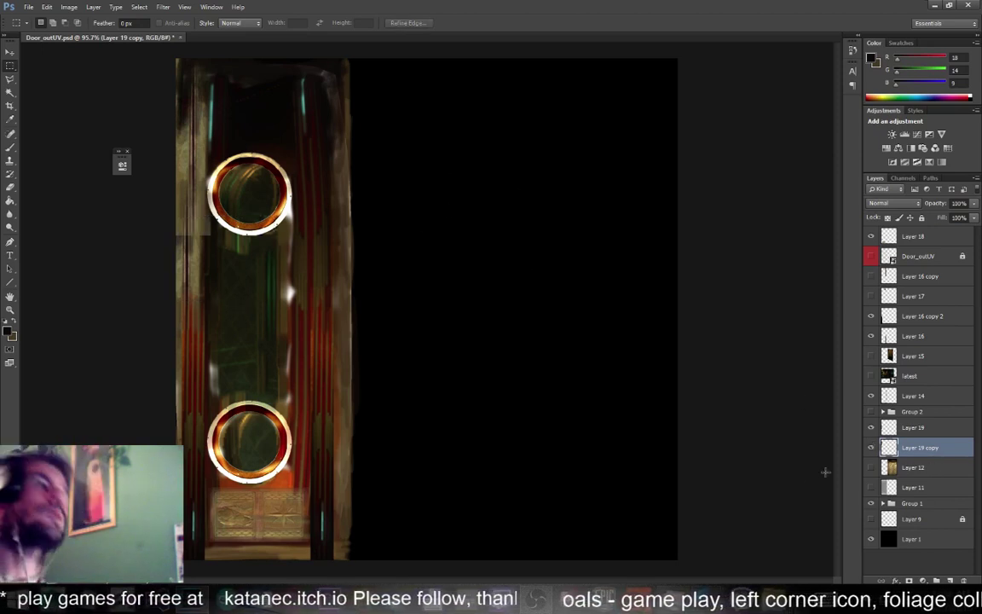
pyautogui.click(871, 448)
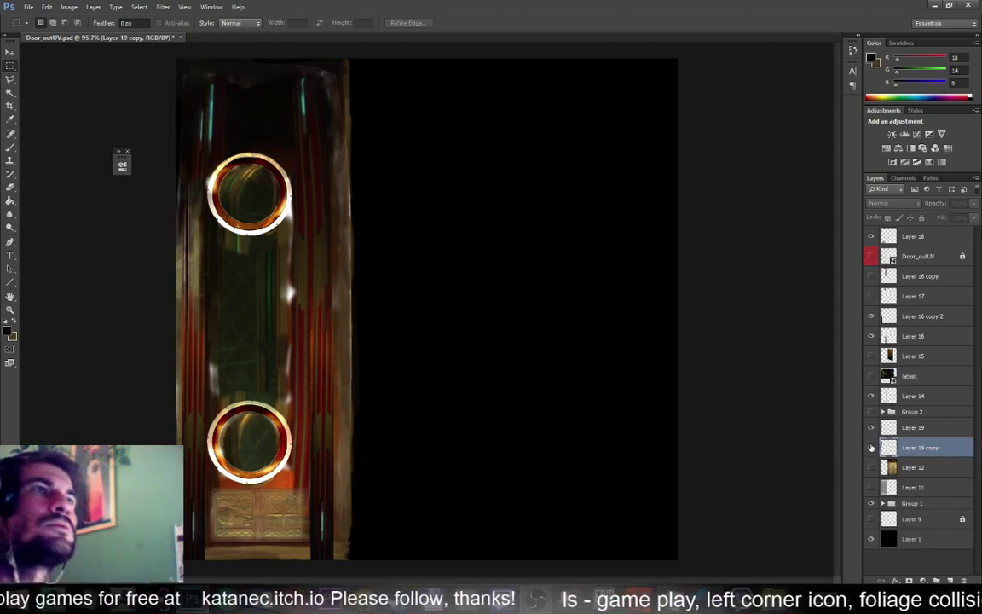
pyautogui.click(871, 448)
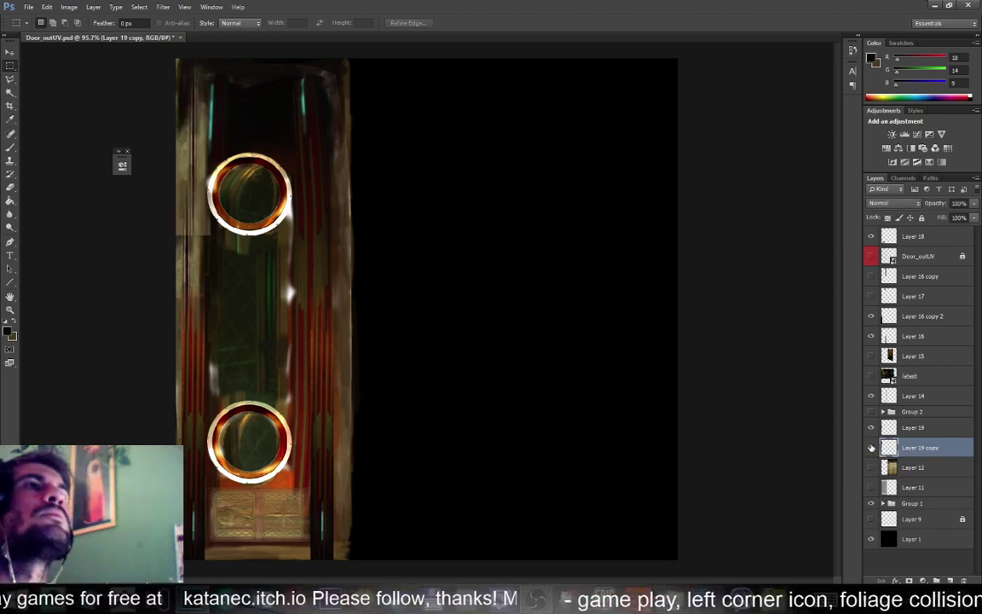
# Delete a larger part of the copied strip's lower end, up to the middle of the upper ring, and deselect
pyautogui.moveTo(228, 274); pyautogui.dragTo(138, 189)
pyautogui.press('Delete')
pyautogui.hotkey('ctrl', 'd')
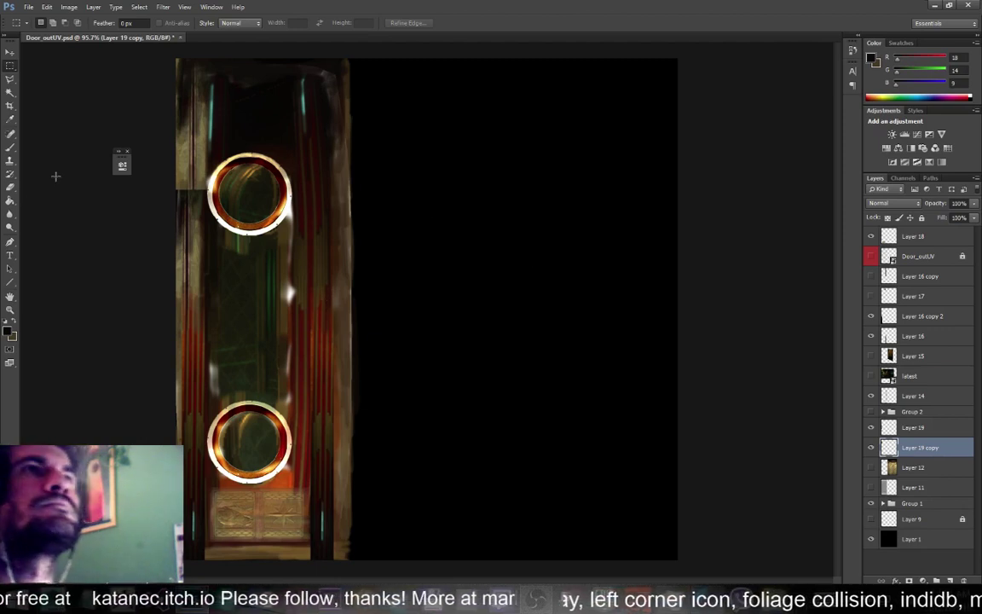
# Soften the copied strip's cut lower edge beside the upper ring with the Eraser at 26% opacity
pyautogui.click(9, 186)
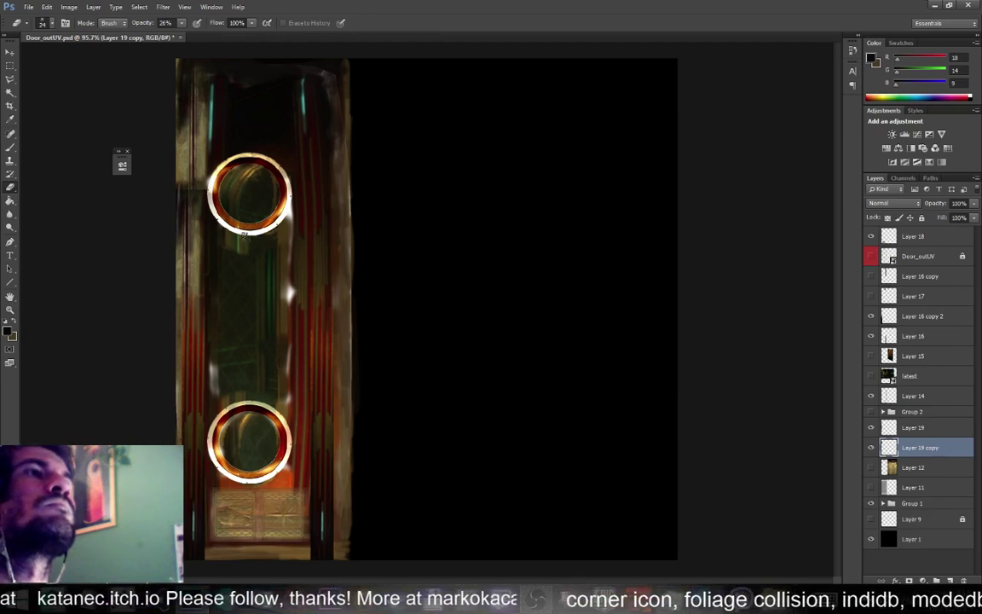
pyautogui.rightClick(220, 213)
pyautogui.click(272, 308)
pyautogui.click(208, 197)
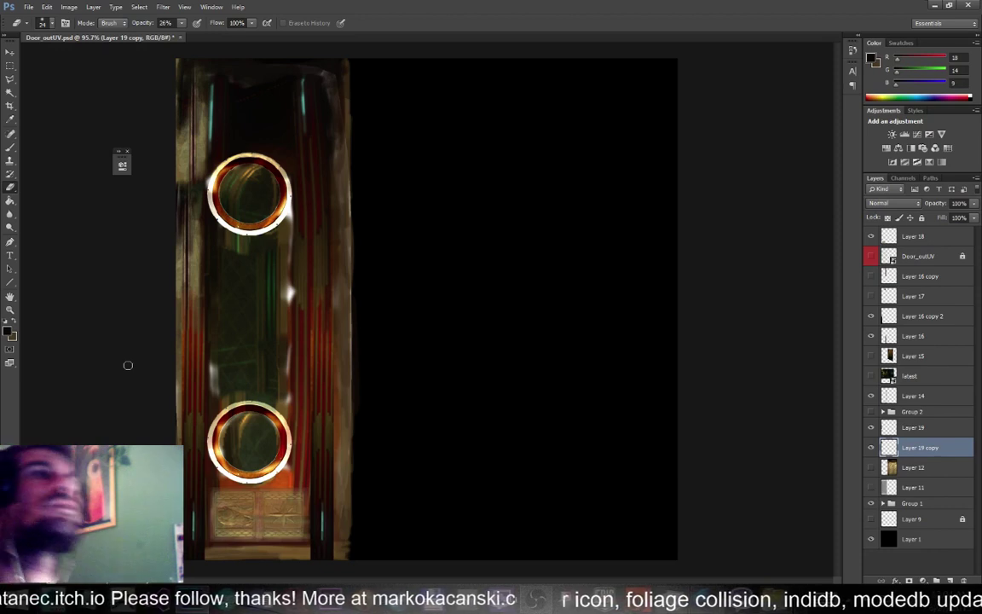
# Nudge the copied strip slightly left so its vertical grooves line up with those of the strip below
pyautogui.press('v')
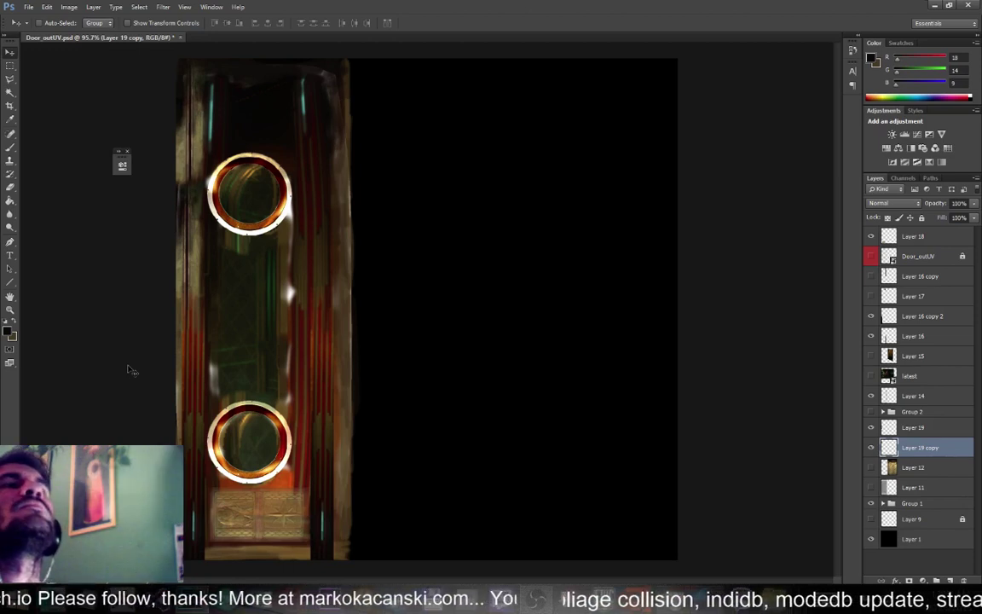
pyautogui.keyDown('alt'); pyautogui.scroll(6, 234, 110); pyautogui.keyUp('alt')
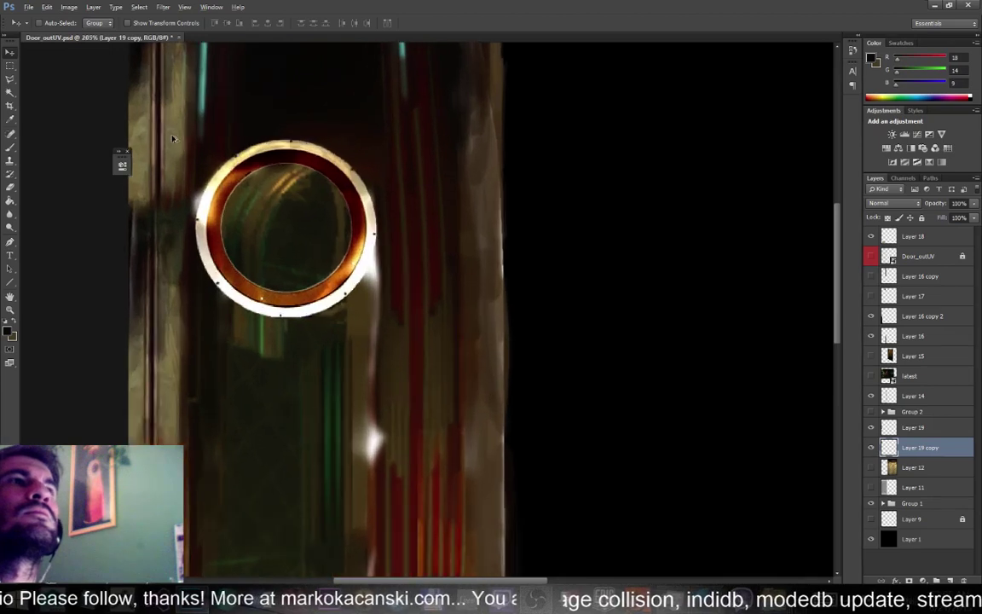
pyautogui.keyDown('alt'); pyautogui.scroll(3, 172, 138); pyautogui.keyUp('alt')
pyautogui.keyDown('alt'); pyautogui.scroll(-2, 171, 138); pyautogui.keyUp('alt')
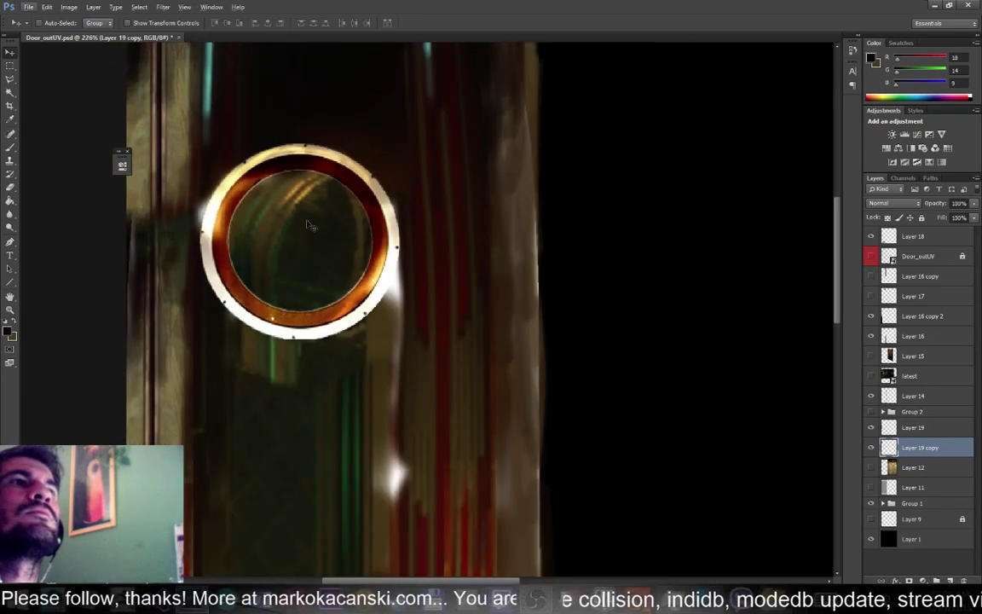
pyautogui.press('Left')
pyautogui.press('Left')
pyautogui.press('Left')
pyautogui.press('Left')
pyautogui.press('Right')
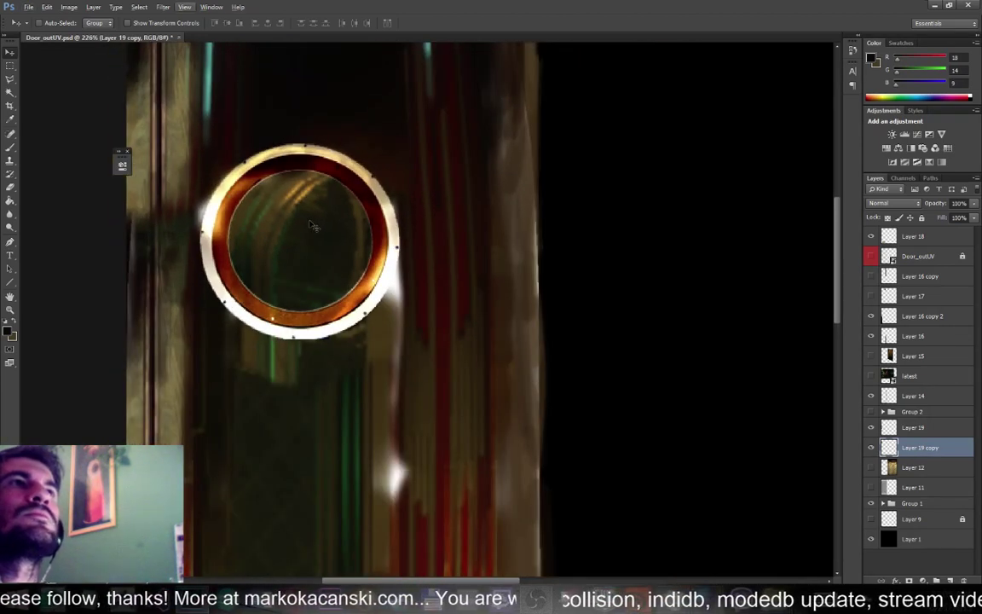
pyautogui.press('Down')
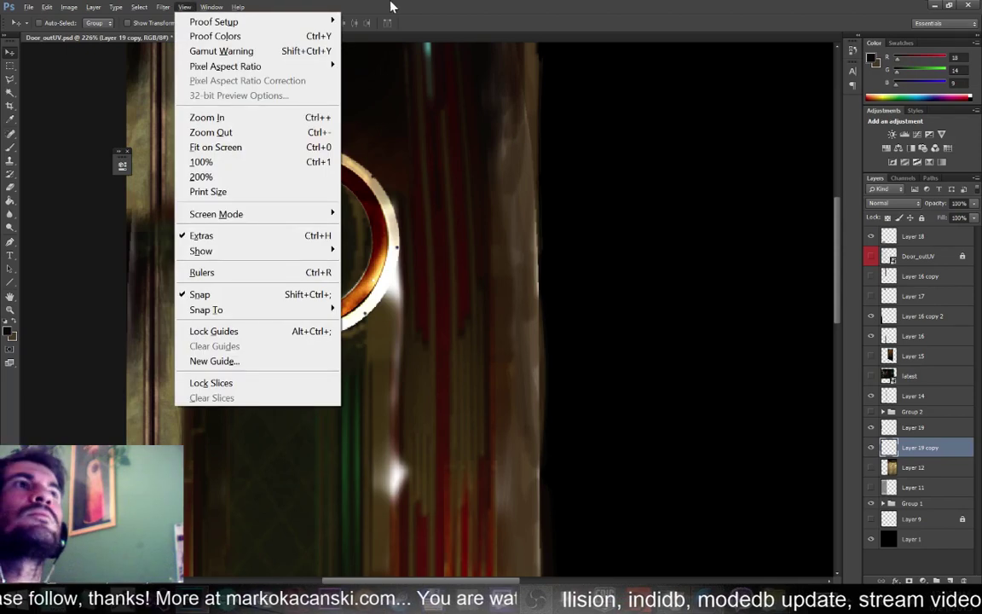
pyautogui.click(574, 23)
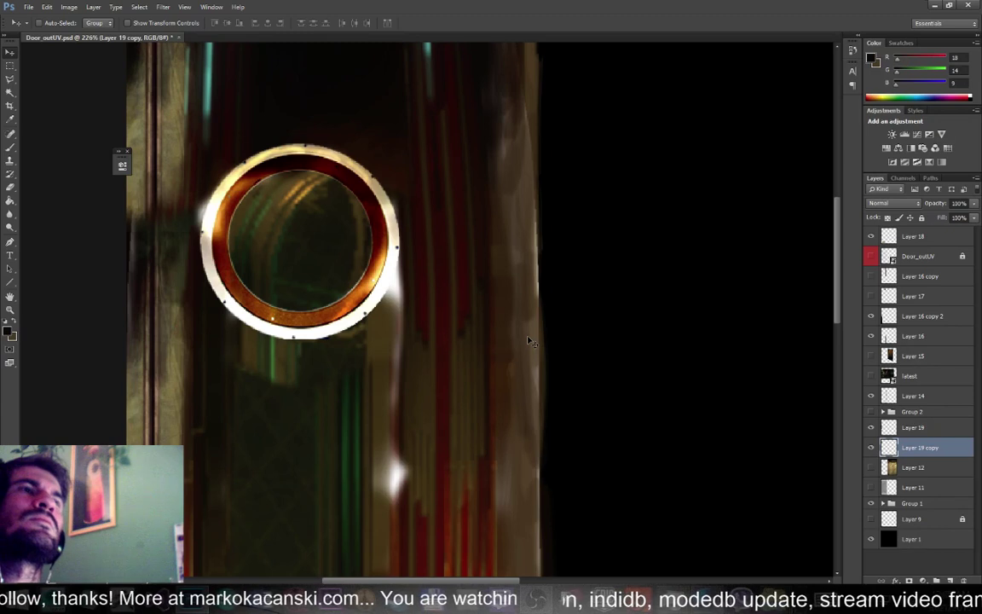
# Save the Door_outUV.psd texture document with the whole canvas in view
pyautogui.keyDown('alt'); pyautogui.scroll(-4, 460, 319); pyautogui.keyUp('alt')
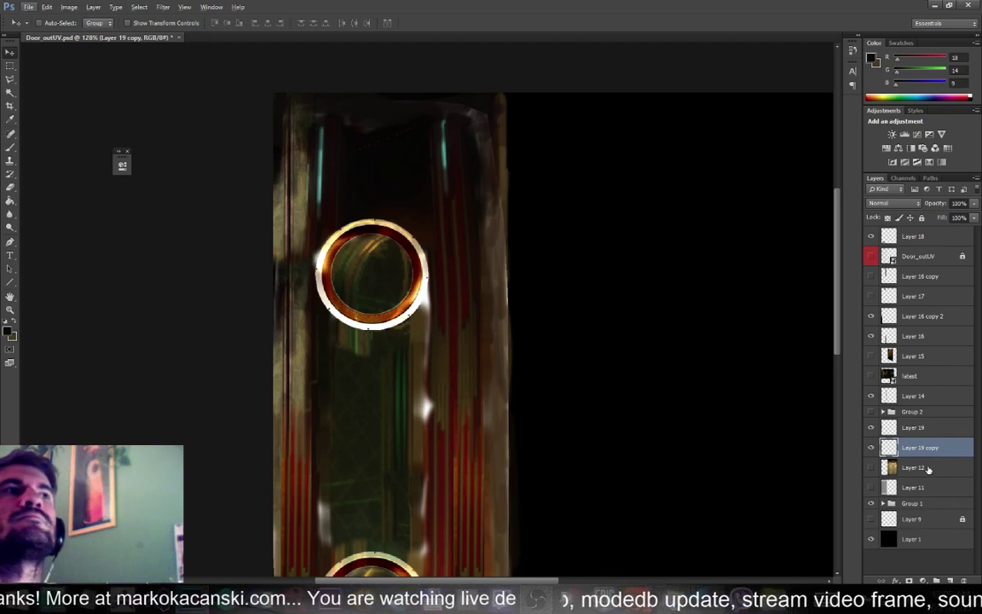
pyautogui.keyDown('alt'); pyautogui.scroll(-3, 583, 304); pyautogui.keyUp('alt')
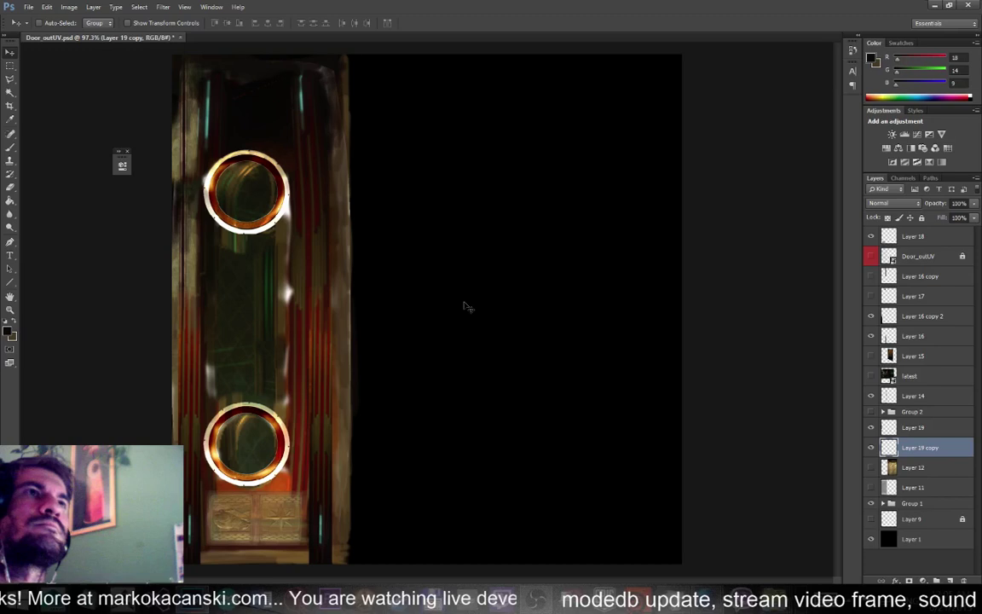
pyautogui.keyDown('alt'); pyautogui.scroll(-2, 465, 304); pyautogui.keyUp('alt')
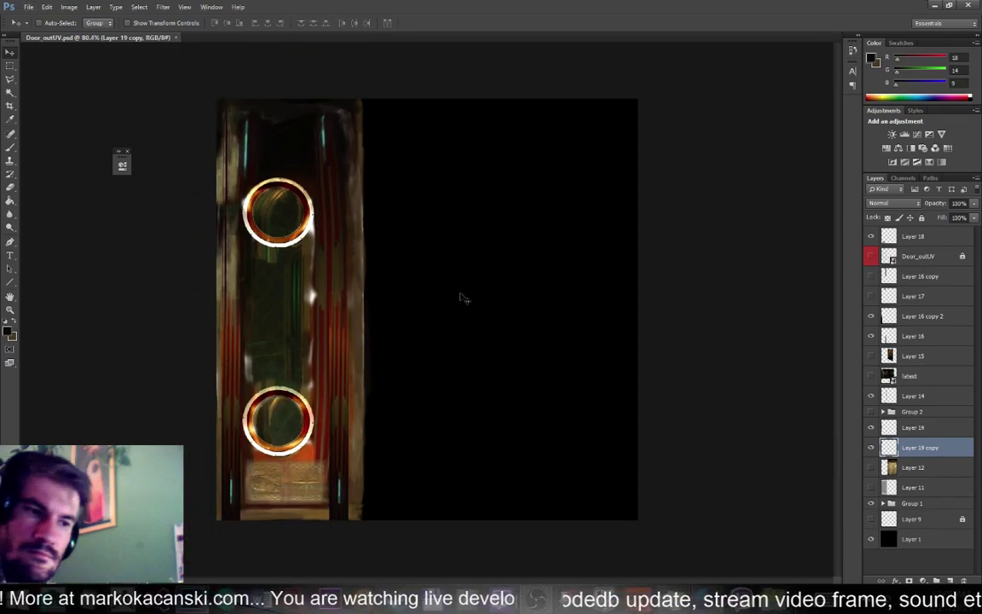
# Switch to Maya, reload the Door_outUV.psd color texture on the leftDoor2 material, and deselect the door
pyautogui.hotkey('alt', 'Tab')
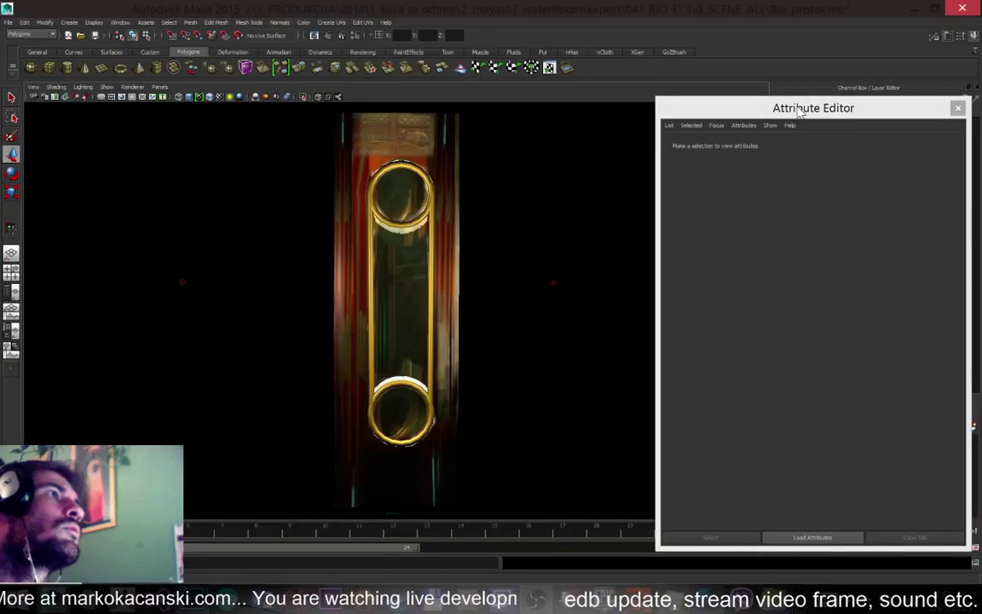
pyautogui.click(373, 133)
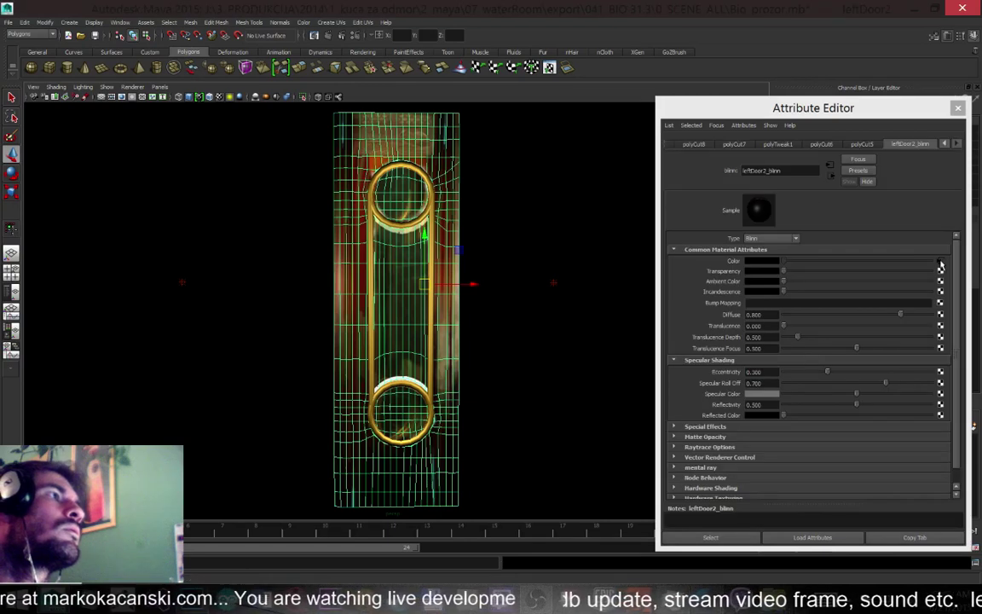
pyautogui.click(940, 264)
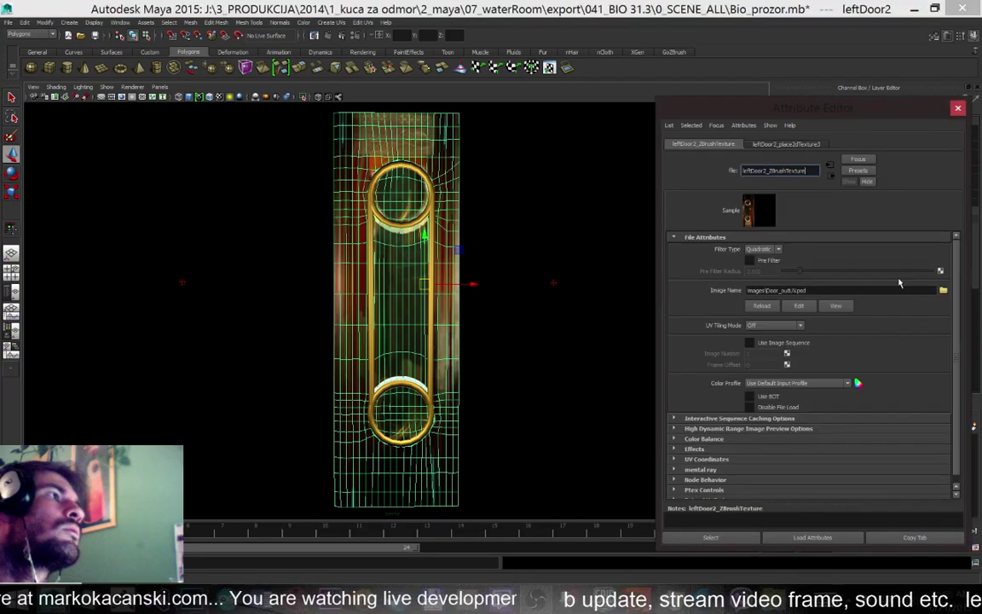
pyautogui.click(548, 189)
# Inspect the reloaded texture on the door model from several angles, focusing on the strip along its edge
pyautogui.keyDown('alt'); pyautogui.moveTo(541, 311); pyautogui.dragTo(509, 308); pyautogui.keyUp('alt')
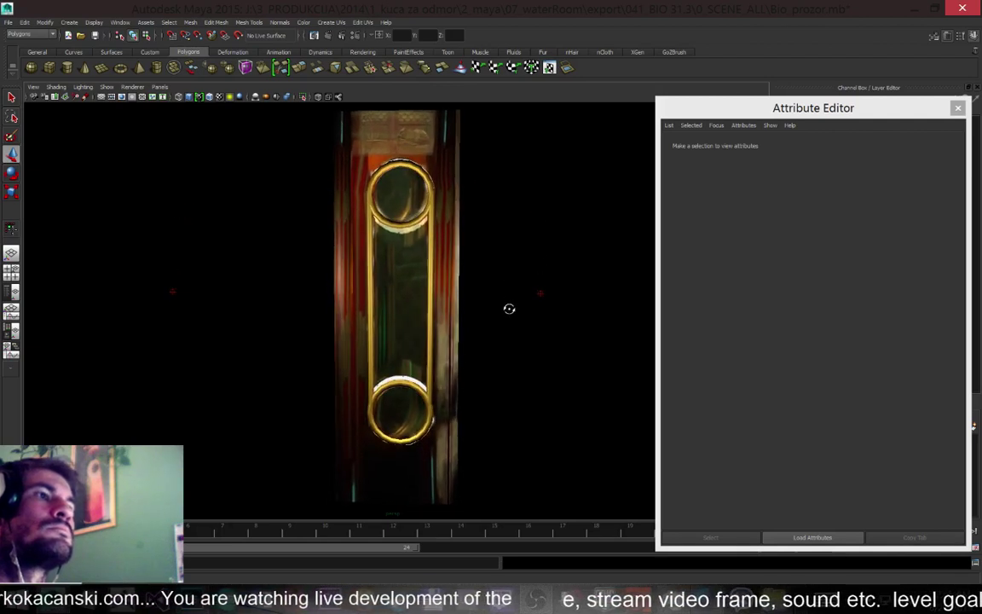
pyautogui.keyDown('alt'); pyautogui.moveTo(526, 347); pyautogui.dragTo(574, 432); pyautogui.keyUp('alt')
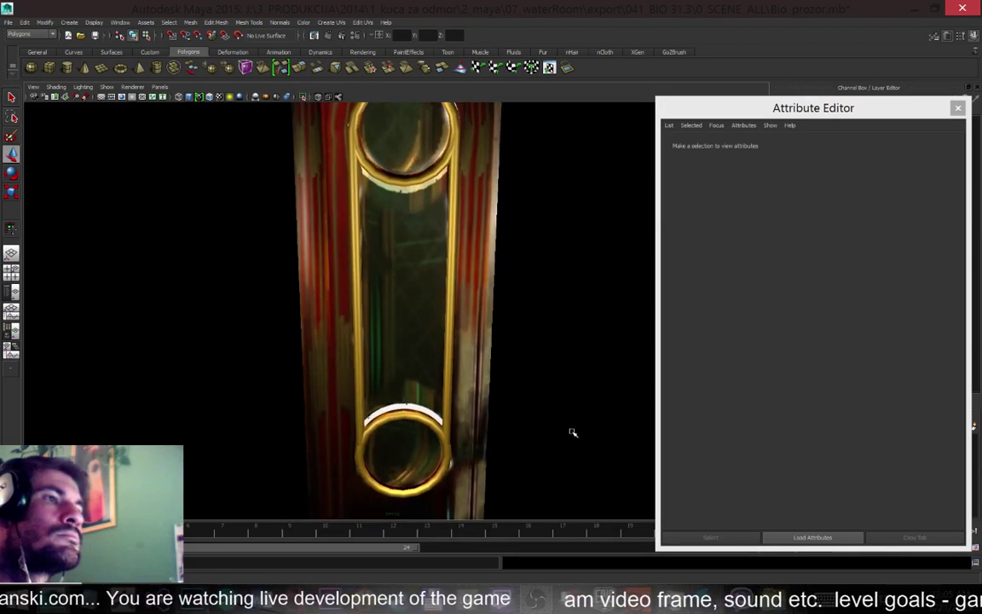
pyautogui.click(487, 376)
pyautogui.press('f')
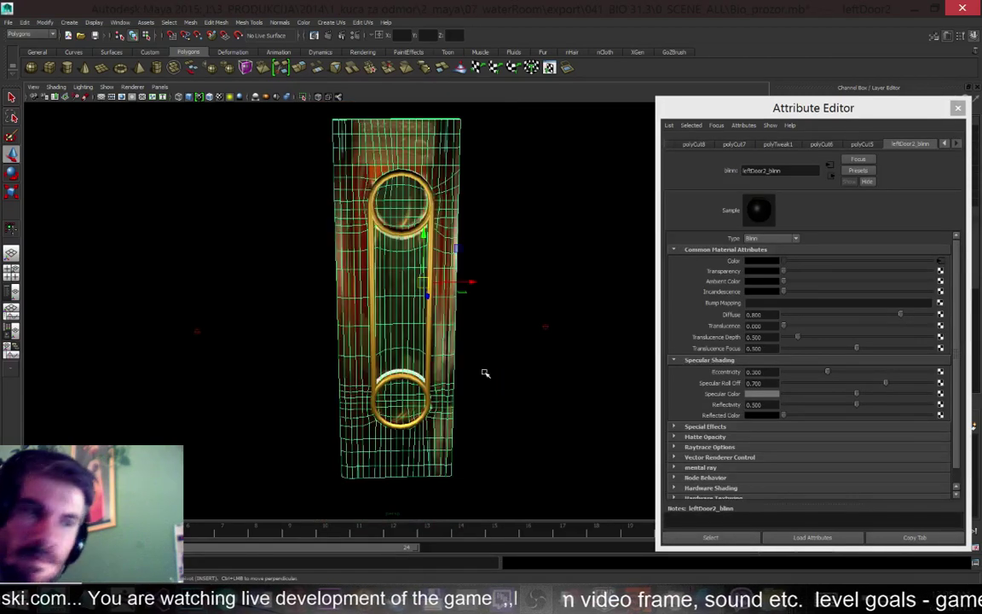
pyautogui.press('[')
pyautogui.press('[')
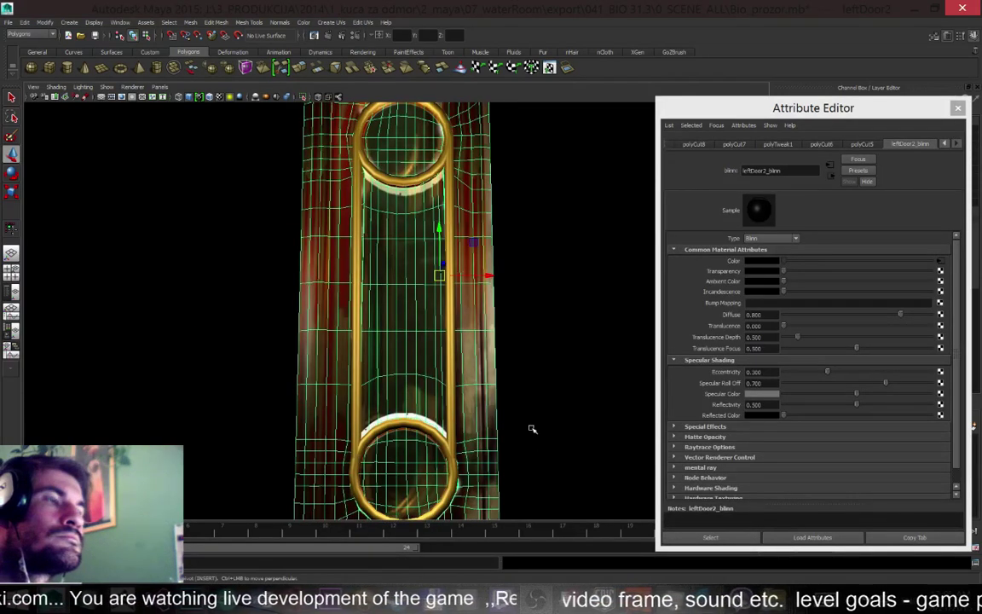
# Frame the door vertices beside the lower ring to examine the strip there, and return the mesh to object mode
pyautogui.moveTo(483, 468); pyautogui.dragTo(486, 502, button='right')
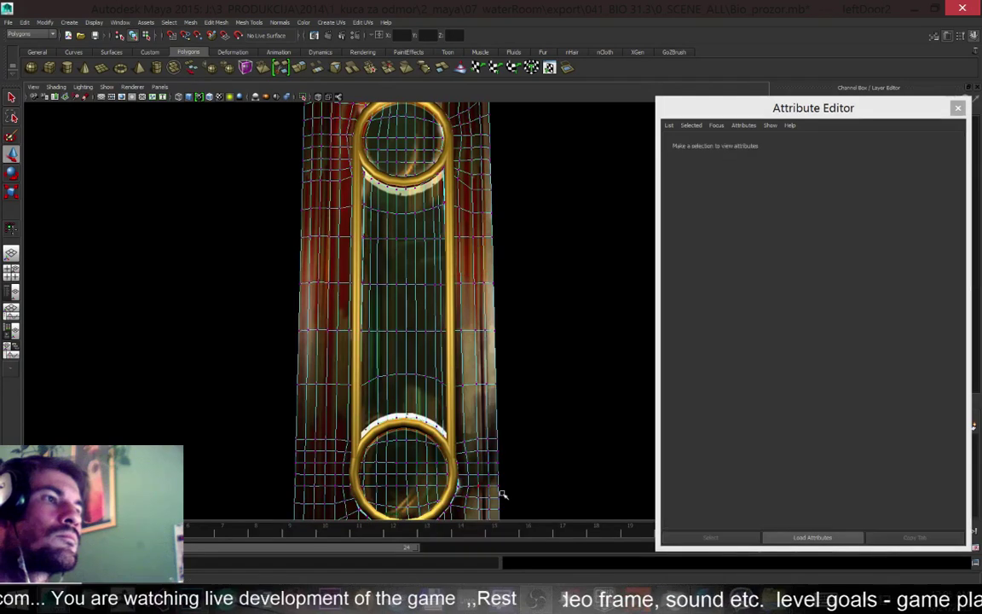
pyautogui.click(467, 452)
pyautogui.press('f')
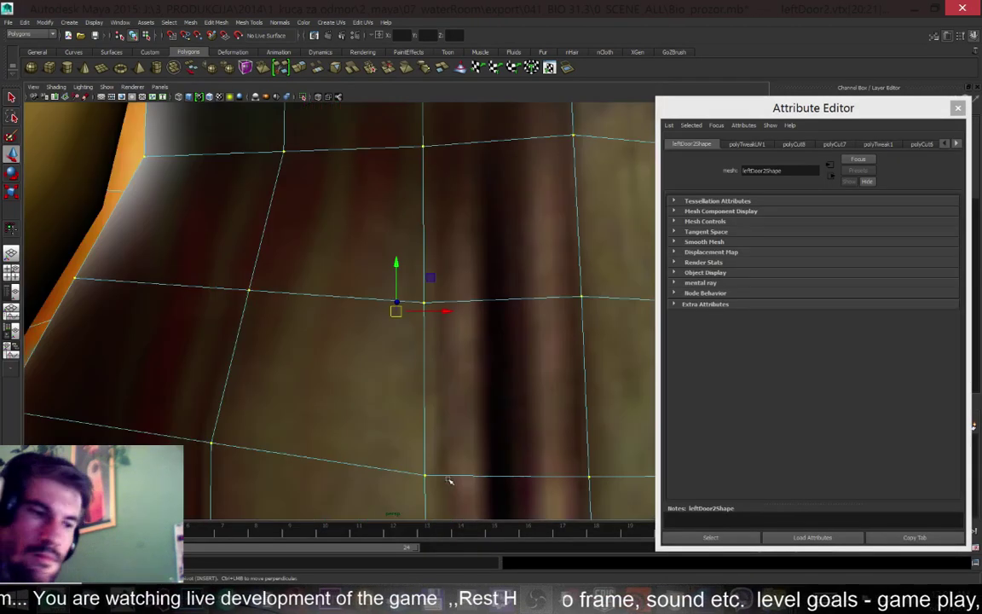
pyautogui.scroll(-6, 447, 390)
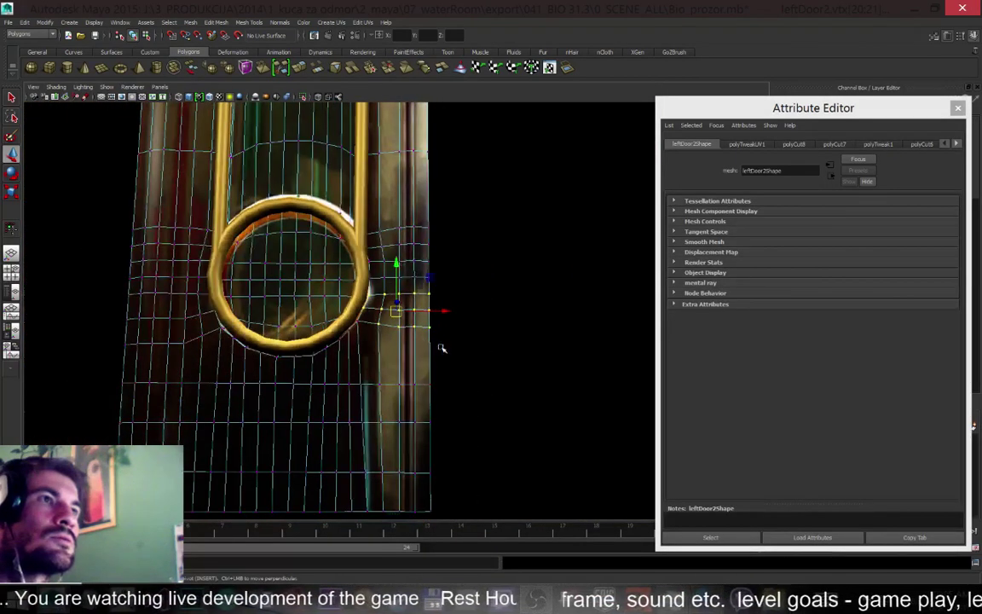
pyautogui.moveTo(419, 353)
pyautogui.keyDown('alt'); pyautogui.mouseDown()
pyautogui.moveTo(410, 352)
pyautogui.moveTo(415, 359)
pyautogui.mouseUp(); pyautogui.keyUp('alt')
pyautogui.click(444, 364)
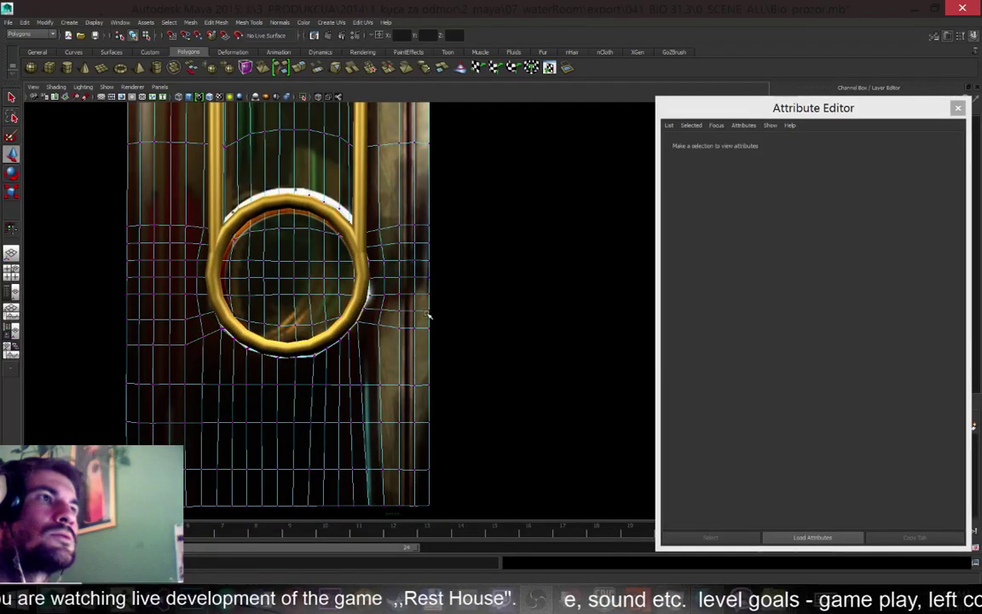
pyautogui.moveTo(394, 304); pyautogui.dragTo(499, 318, button='right')
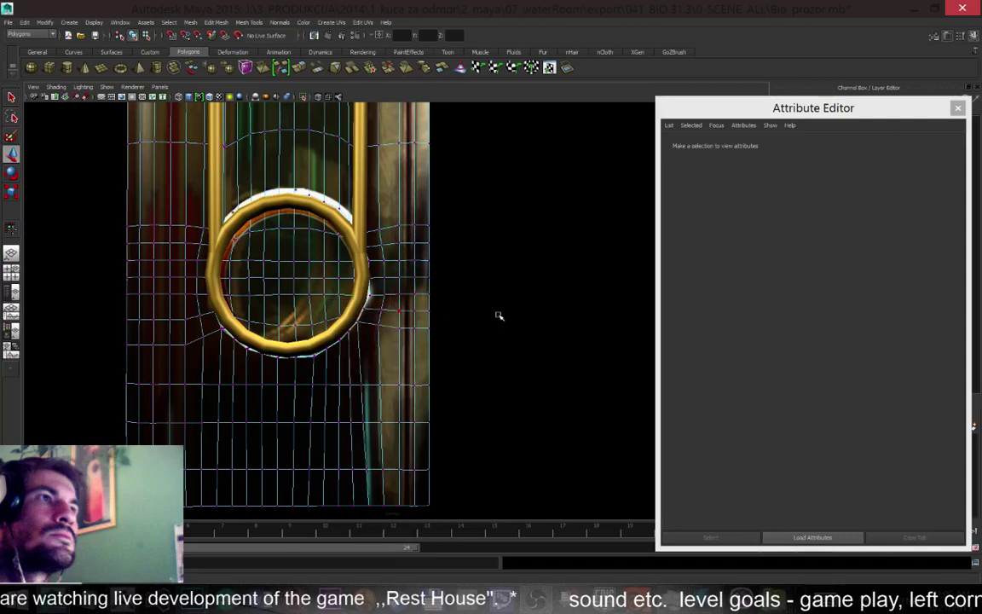
# Examine the strip's seam beside the lower ring up close, with and without the door's wireframe
pyautogui.keyDown('alt'); pyautogui.moveTo(477, 365); pyautogui.dragTo(475, 358); pyautogui.keyUp('alt')
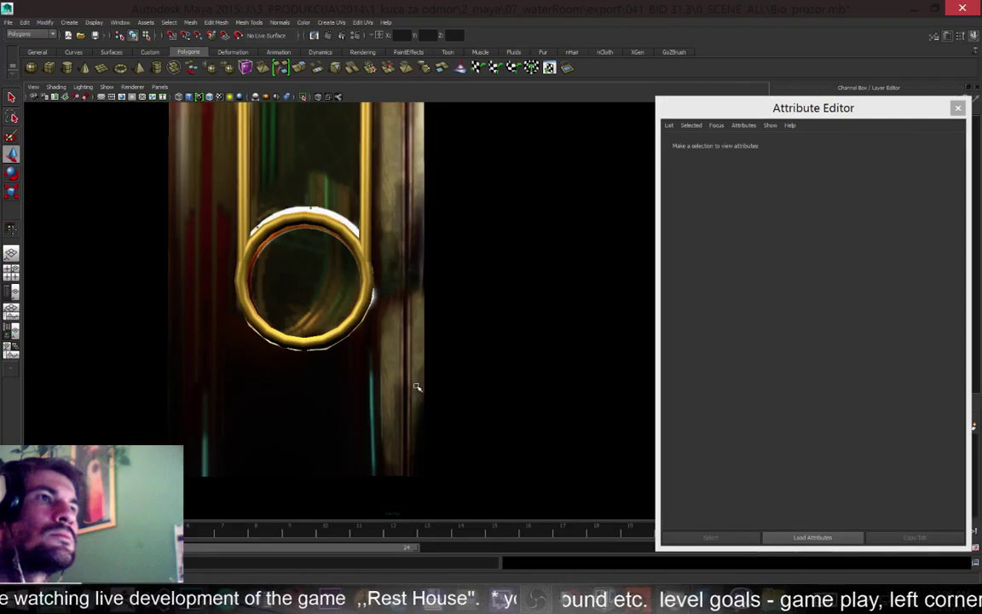
pyautogui.scroll(4, 416, 387)
pyautogui.click(360, 339)
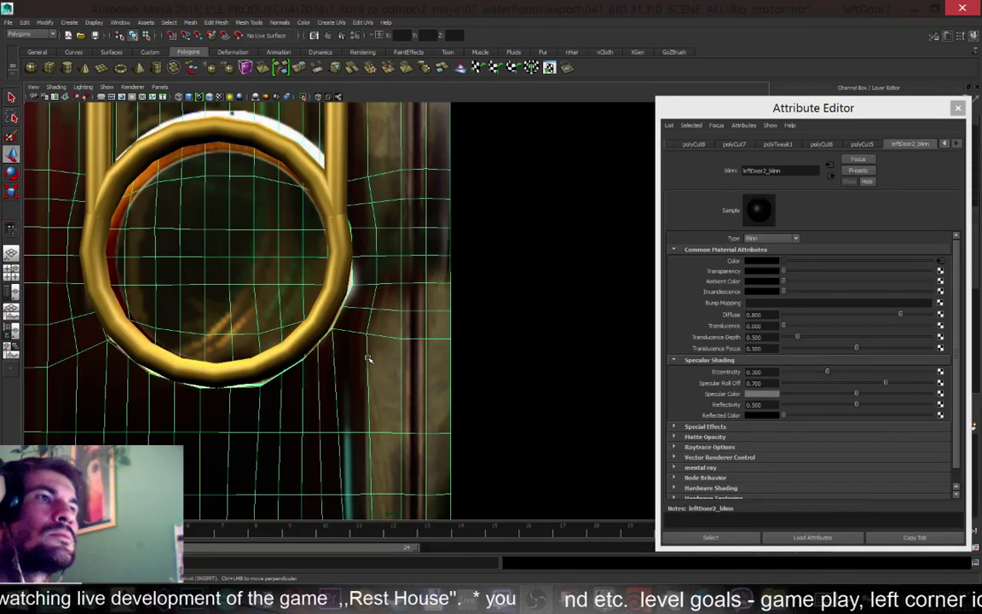
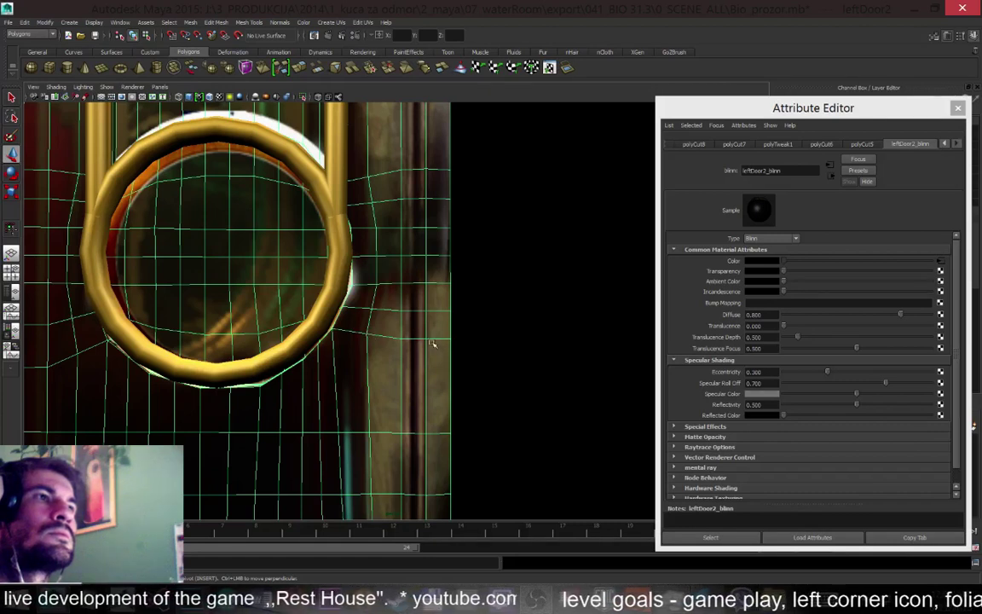
pyautogui.scroll(-2, 416, 328)
pyautogui.click(477, 356)
pyautogui.scroll(-3, 421, 327)
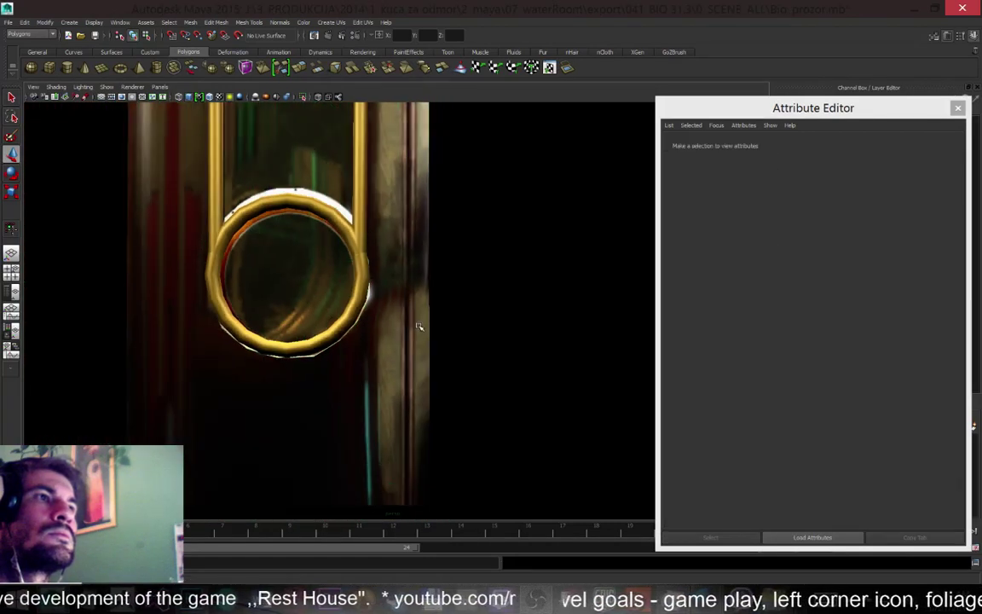
# Put the door mesh in vertex mode, select the vertex beside the lower ring near the edge strip, and show it in the UV Texture Editor
pyautogui.click(406, 343)
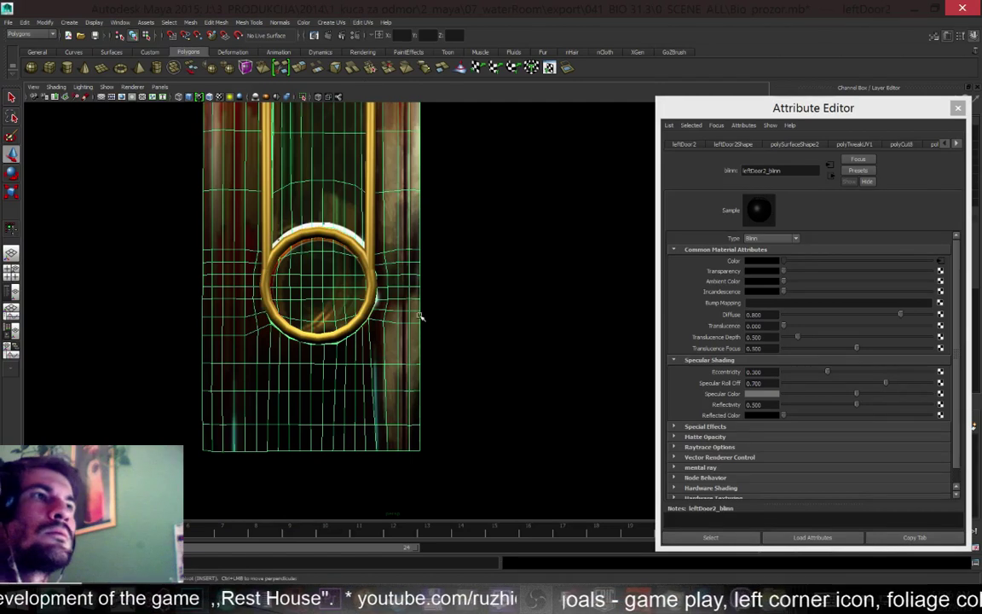
pyautogui.moveTo(383, 317); pyautogui.dragTo(382, 318, button='right')
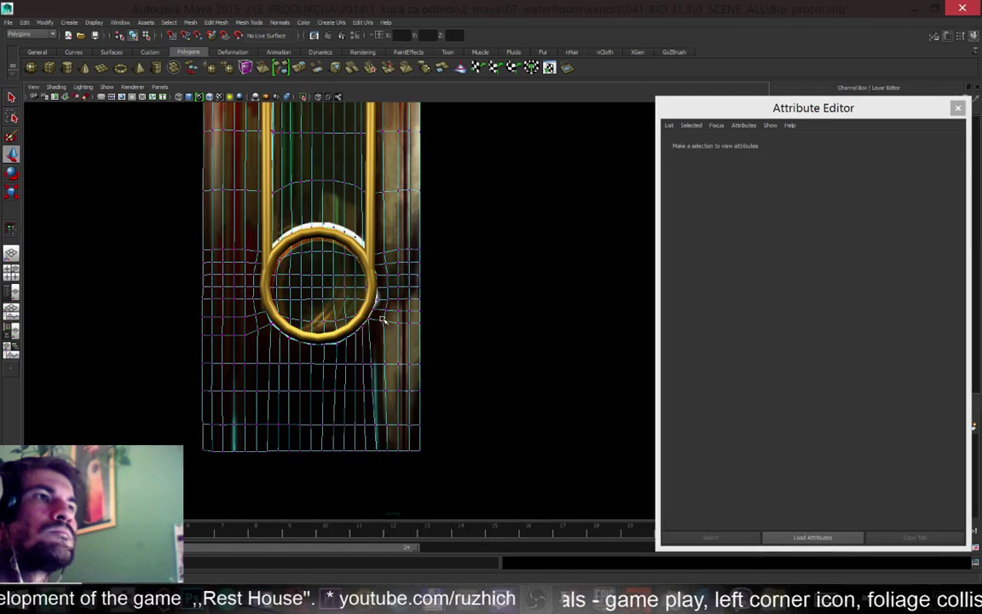
pyautogui.click(384, 320)
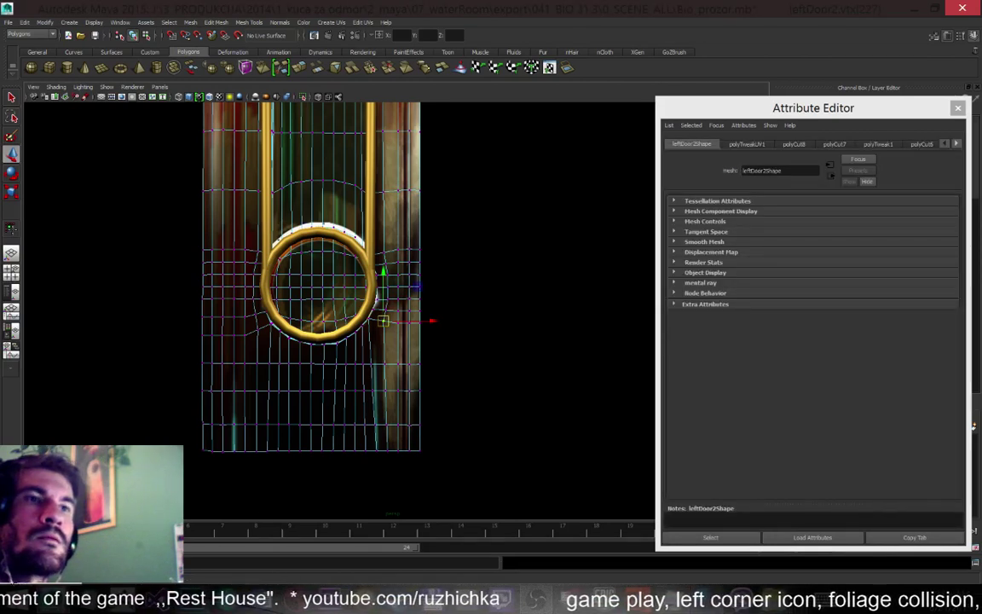
pyautogui.click(68, 569)
# Move the selected vertex's UV slightly upward beside the ring in the UV layout
pyautogui.scroll(1, 731, 404)
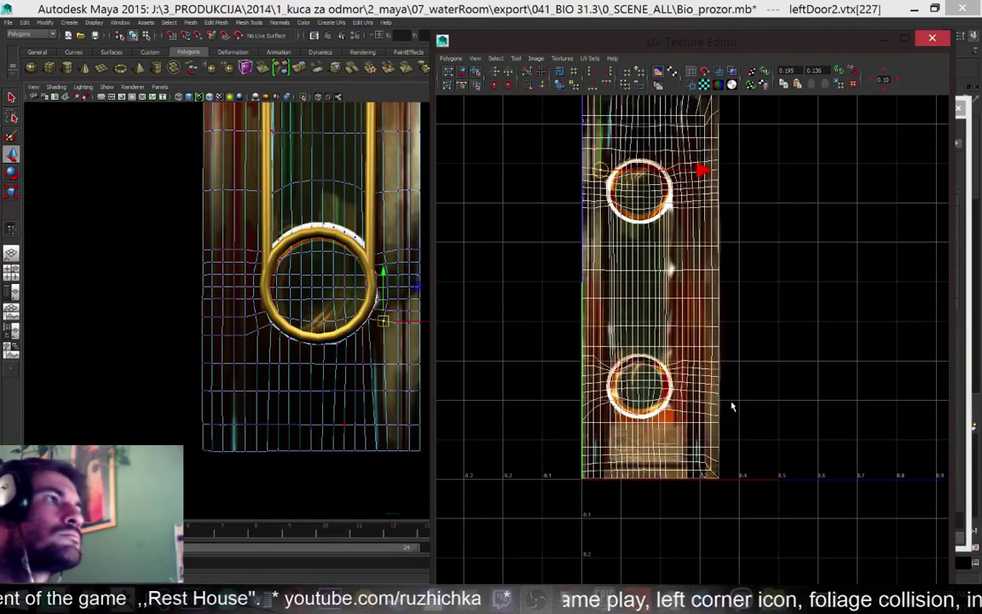
pyautogui.scroll(4, 692, 195)
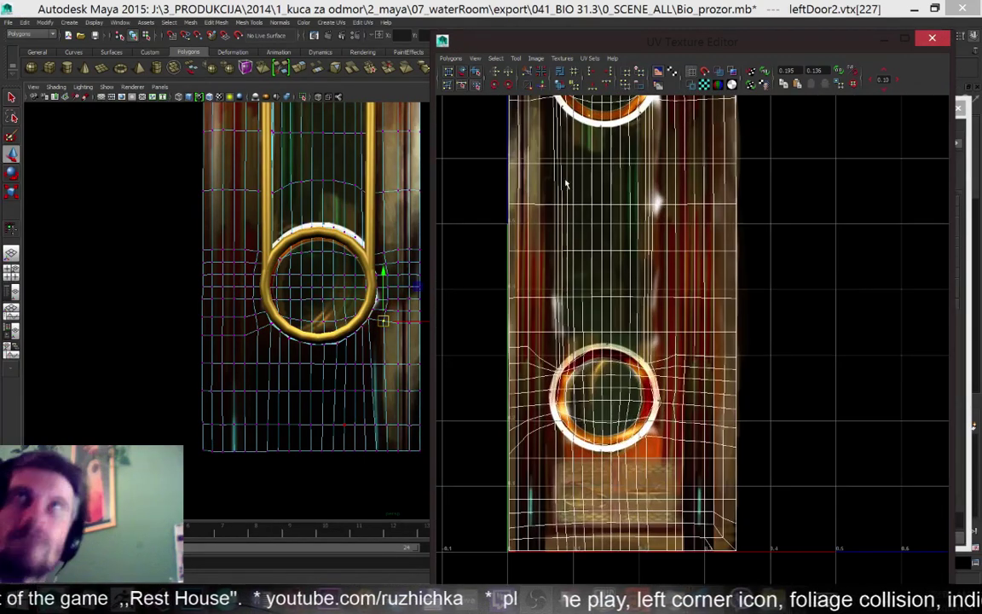
pyautogui.press('f')
pyautogui.scroll(5, 761, 412)
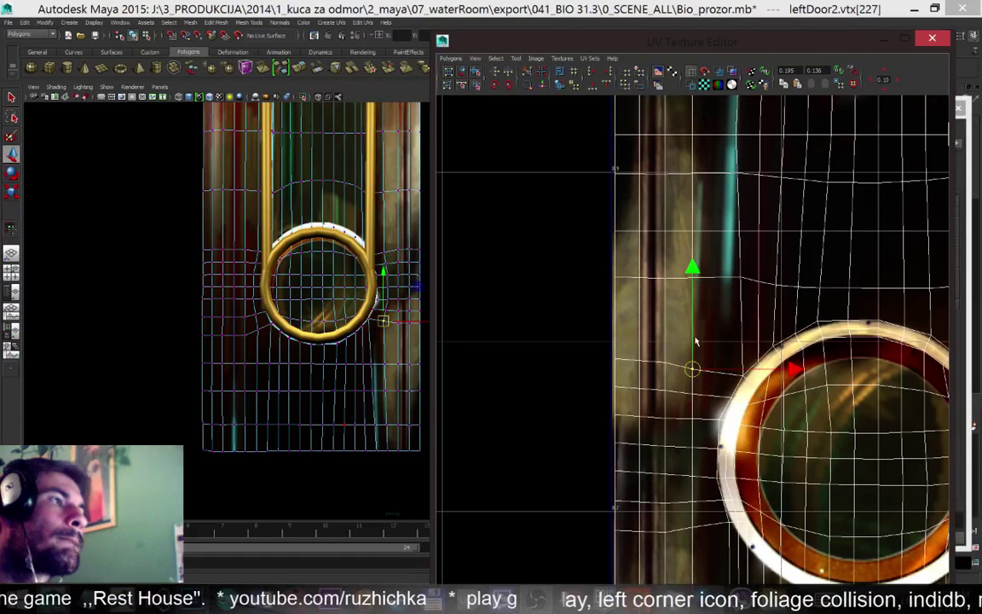
pyautogui.scroll(-1, 688, 343)
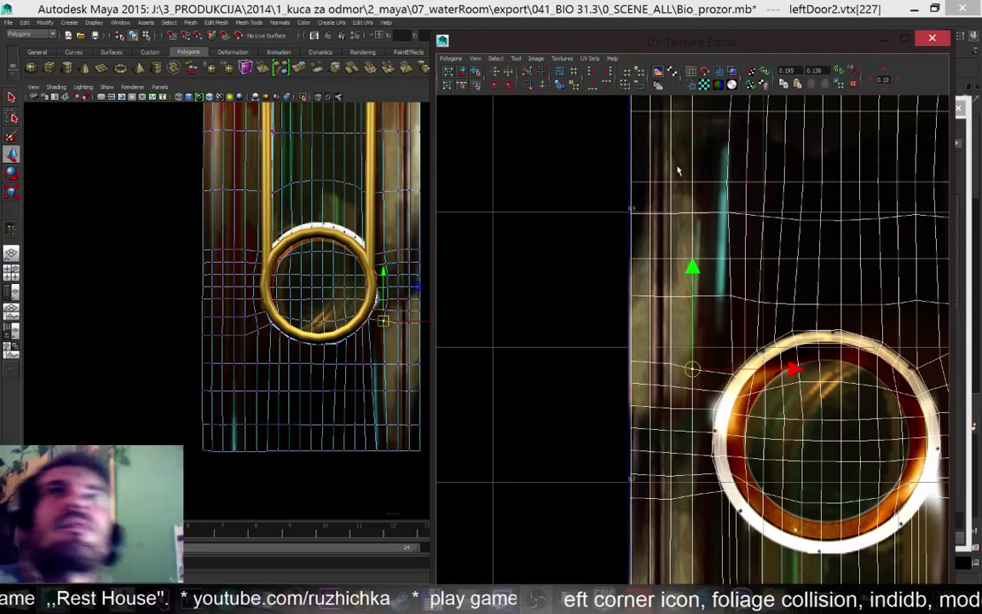
pyautogui.scroll(3, 654, 334)
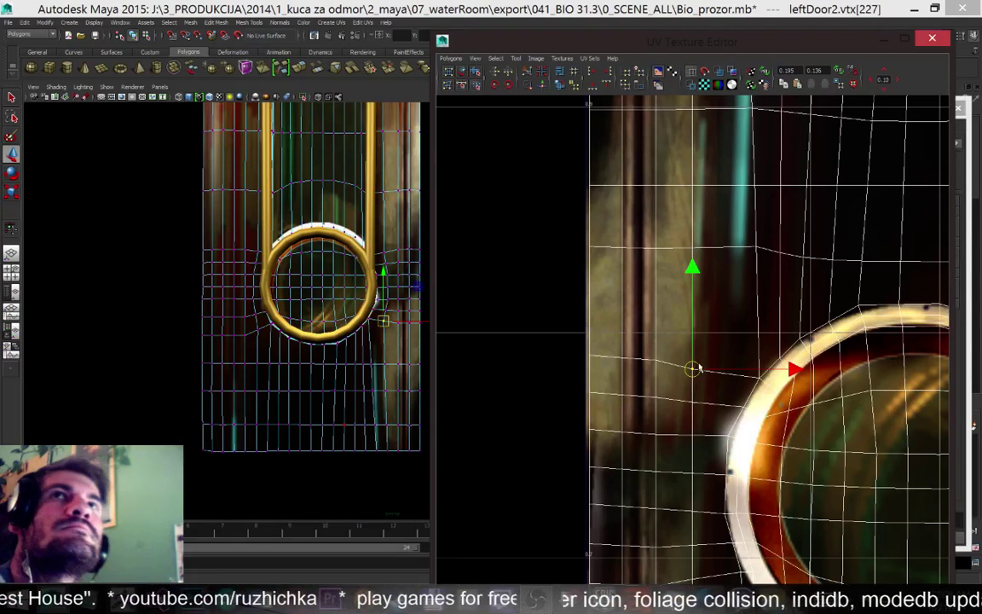
pyautogui.scroll(-1, 691, 349)
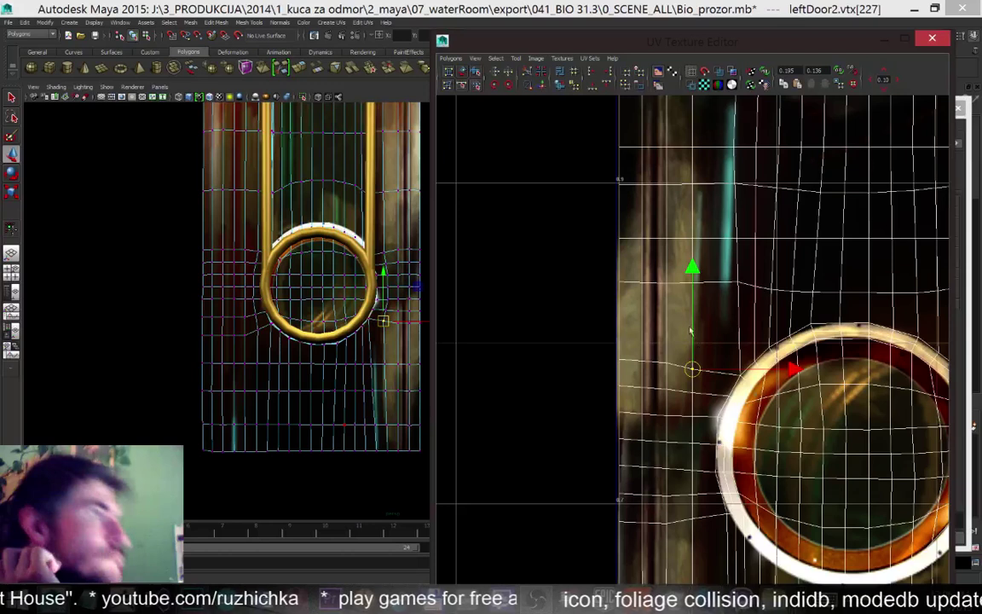
pyautogui.moveTo(697, 270); pyautogui.dragTo(695, 262)
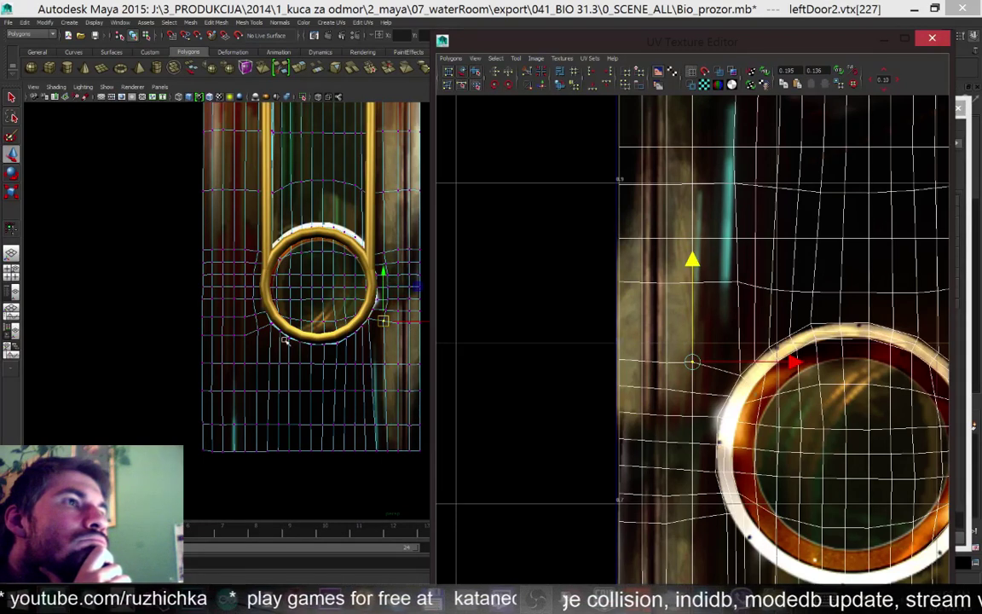
# Try to cut a horizontal edge across the door just below the lower ring
pyautogui.scroll(-3, 269, 318)
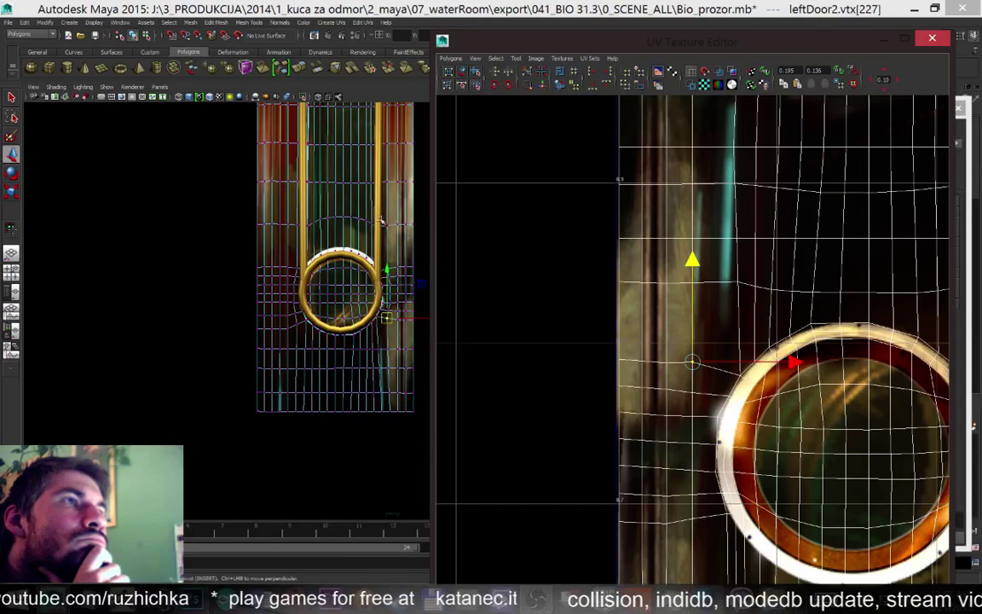
pyautogui.scroll(2, 371, 203)
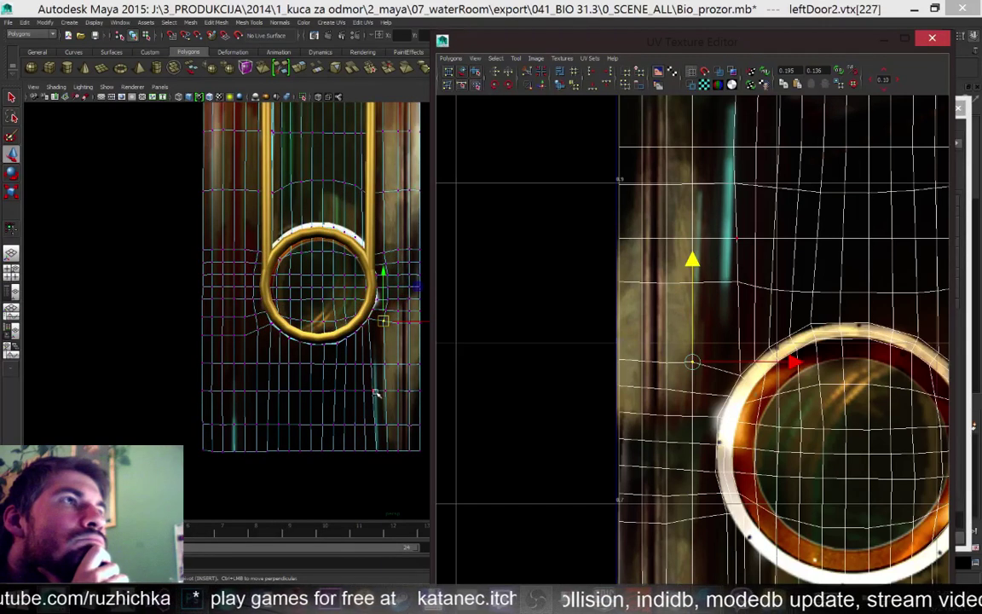
pyautogui.scroll(4, 379, 342)
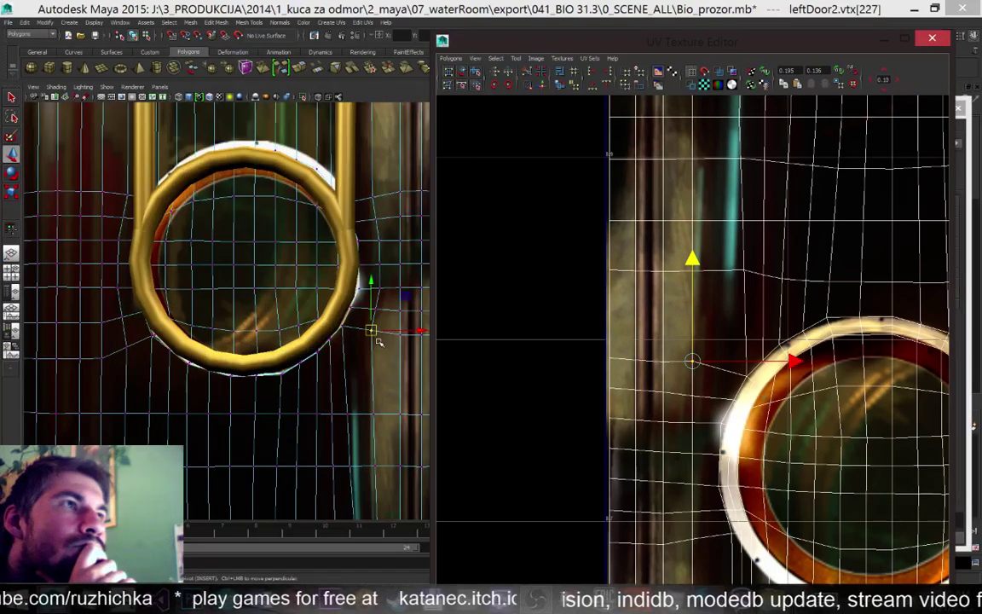
pyautogui.scroll(2, 379, 343)
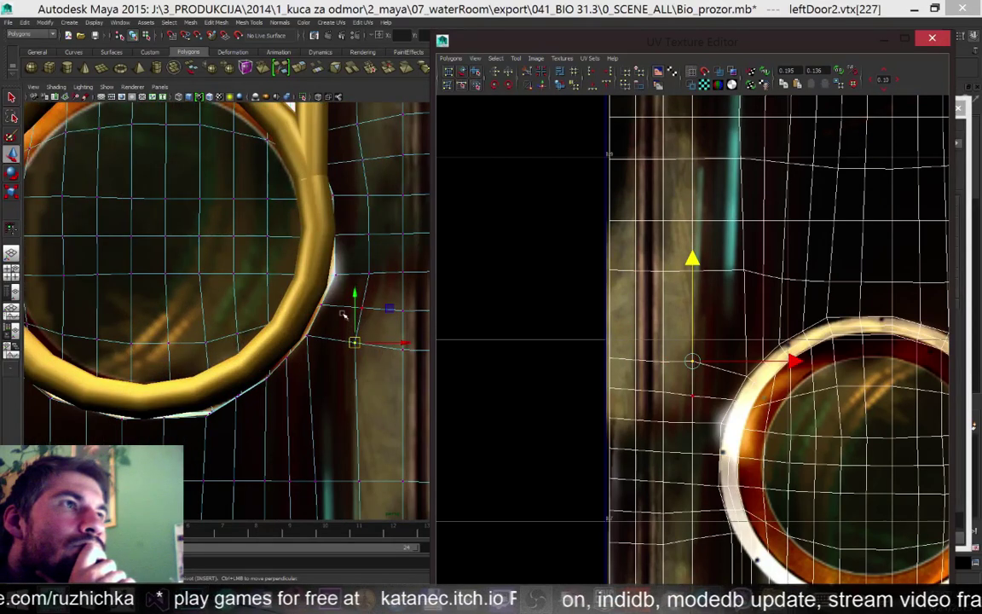
pyautogui.scroll(-3, 343, 314)
pyautogui.scroll(-2, 341, 342)
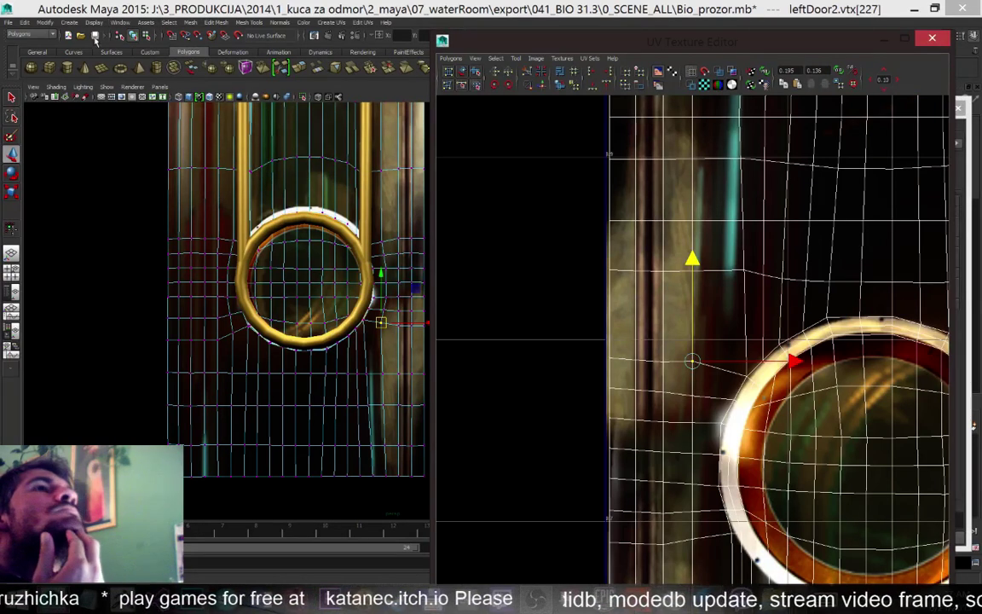
pyautogui.click(276, 67)
pyautogui.press('q')
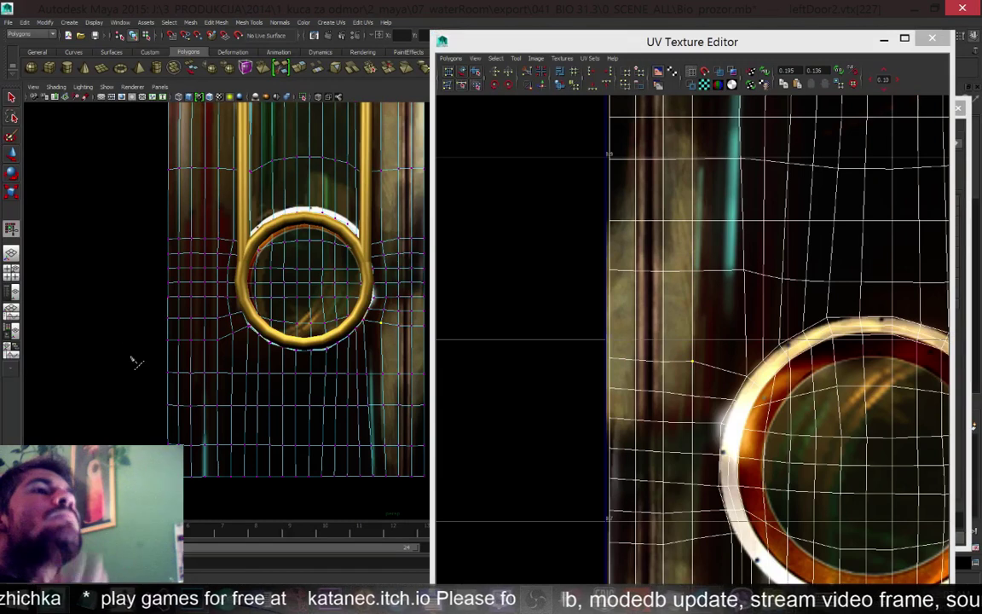
pyautogui.click(132, 353)
pyautogui.keyDown('shift'); pyautogui.moveTo(129, 350); pyautogui.dragTo(517, 348); pyautogui.keyUp('shift')
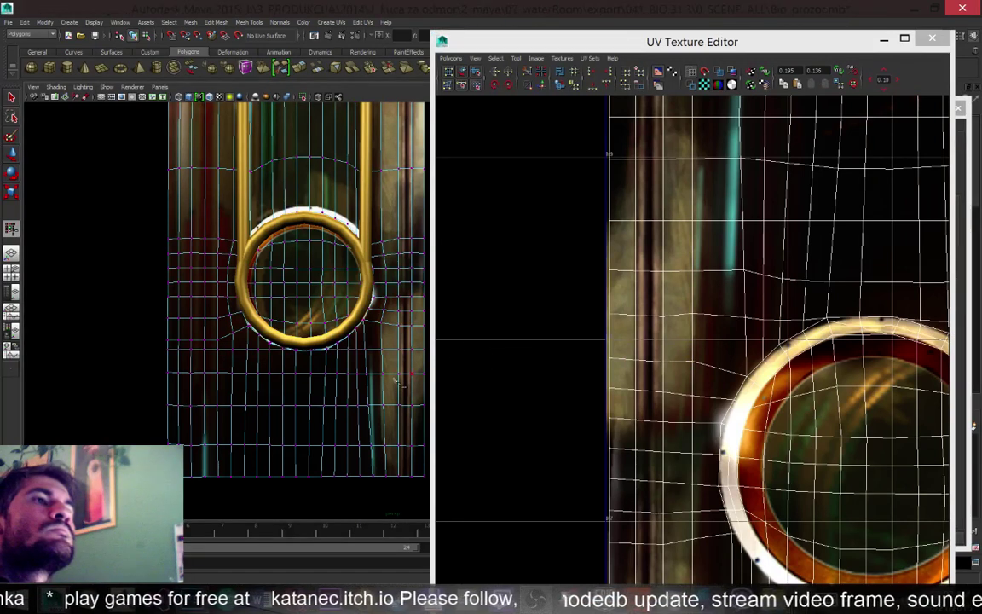
pyautogui.moveTo(142, 358); pyautogui.dragTo(486, 357)
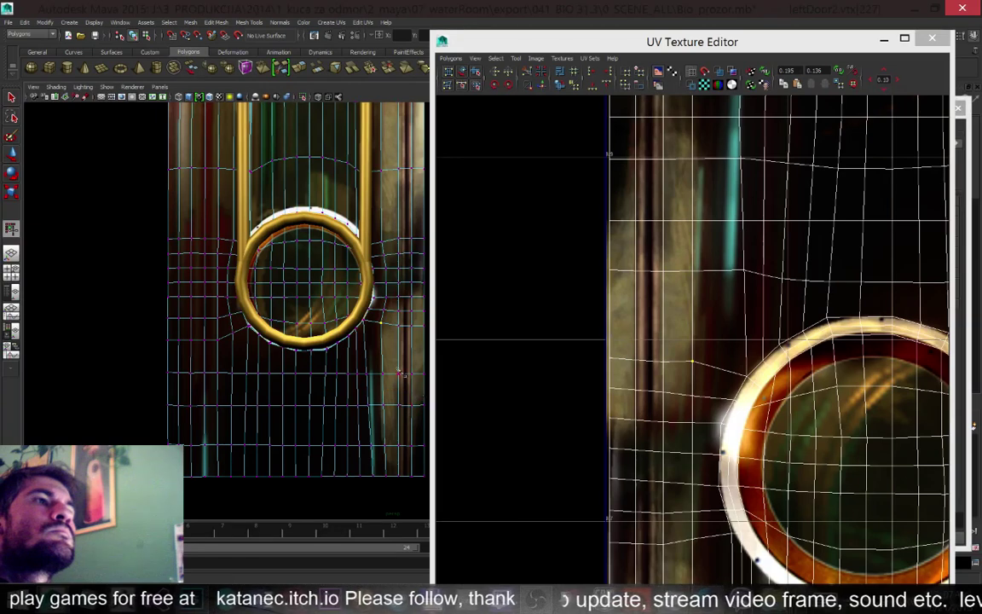
# Examine the texture around the selected vertex on the model and in the UV layout, and compare it with Door_outUV.psd in Photoshop
pyautogui.scroll(2, 389, 350)
pyautogui.scroll(3, 388, 350)
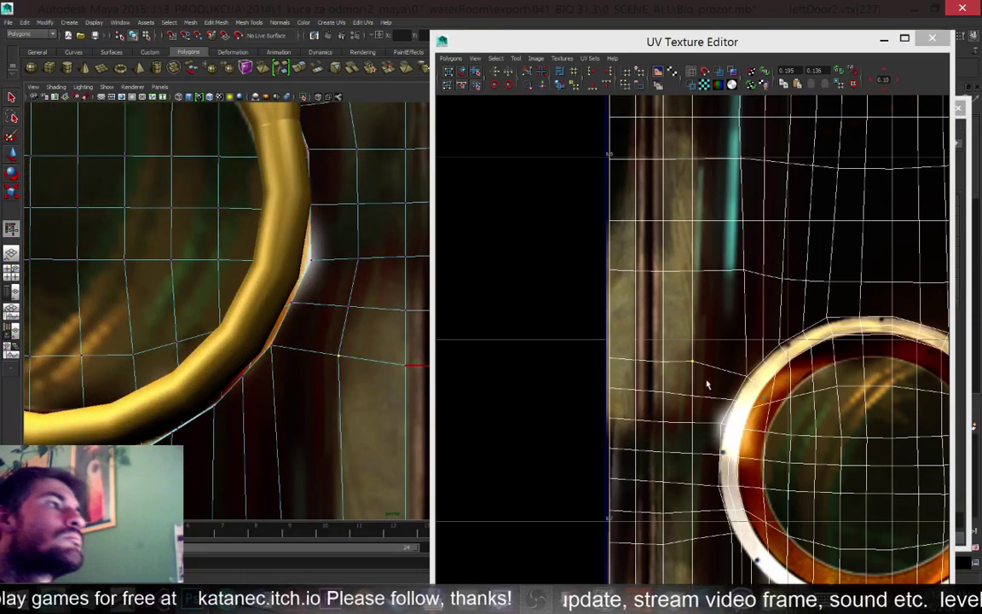
pyautogui.scroll(-1, 725, 269)
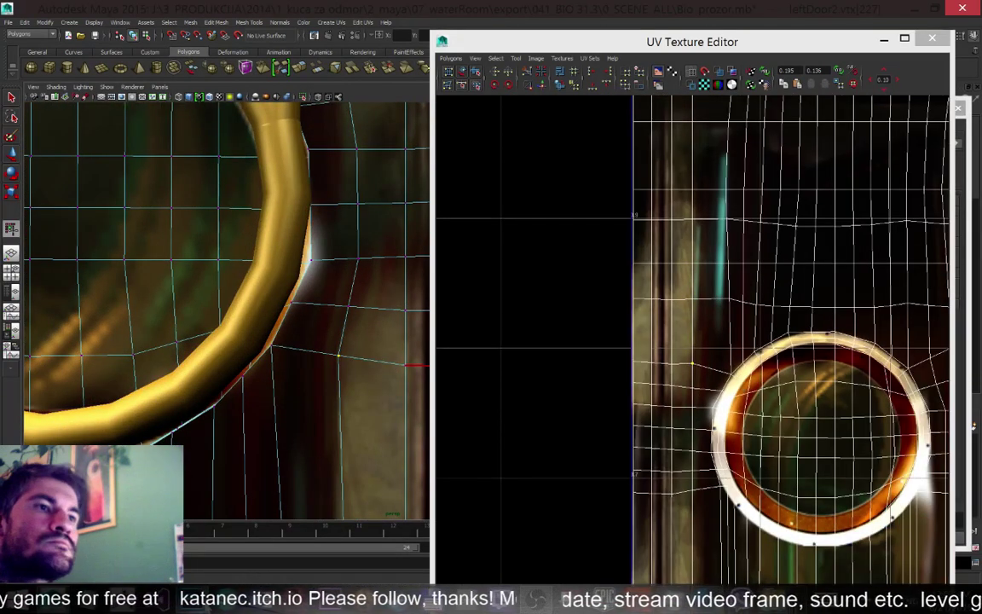
pyautogui.click(196, 601)
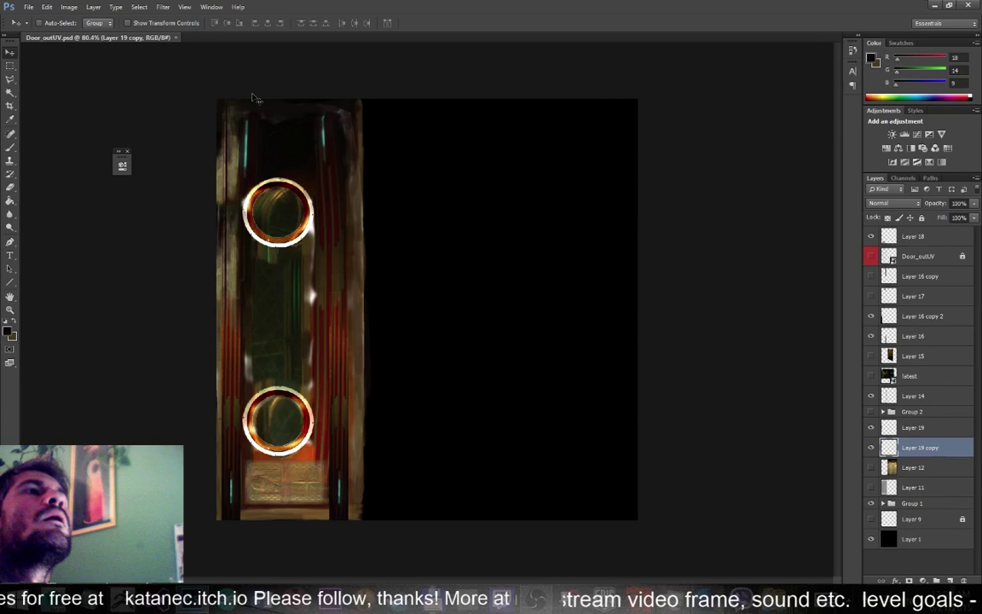
pyautogui.keyDown('alt'); pyautogui.scroll(6, 177, 99); pyautogui.keyUp('alt')
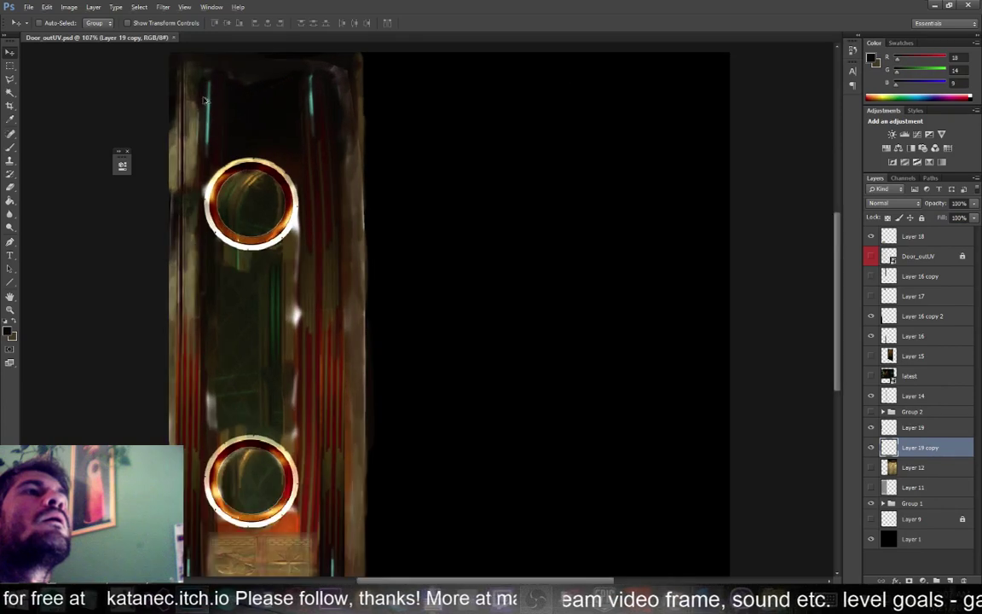
pyautogui.keyDown('alt'); pyautogui.scroll(4, 179, 111); pyautogui.keyUp('alt')
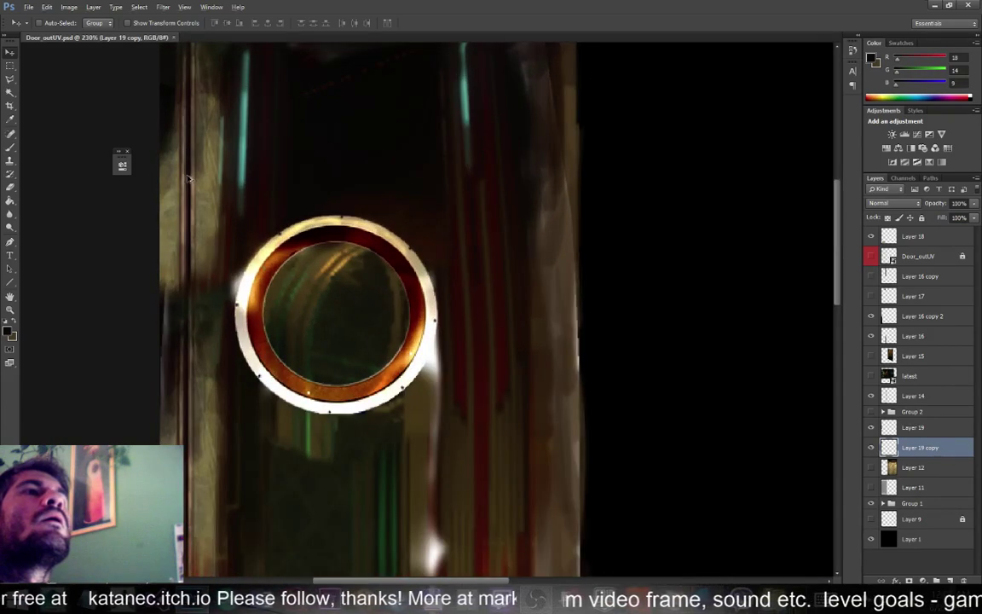
pyautogui.keyDown('alt'); pyautogui.scroll(-5, 226, 278); pyautogui.keyUp('alt')
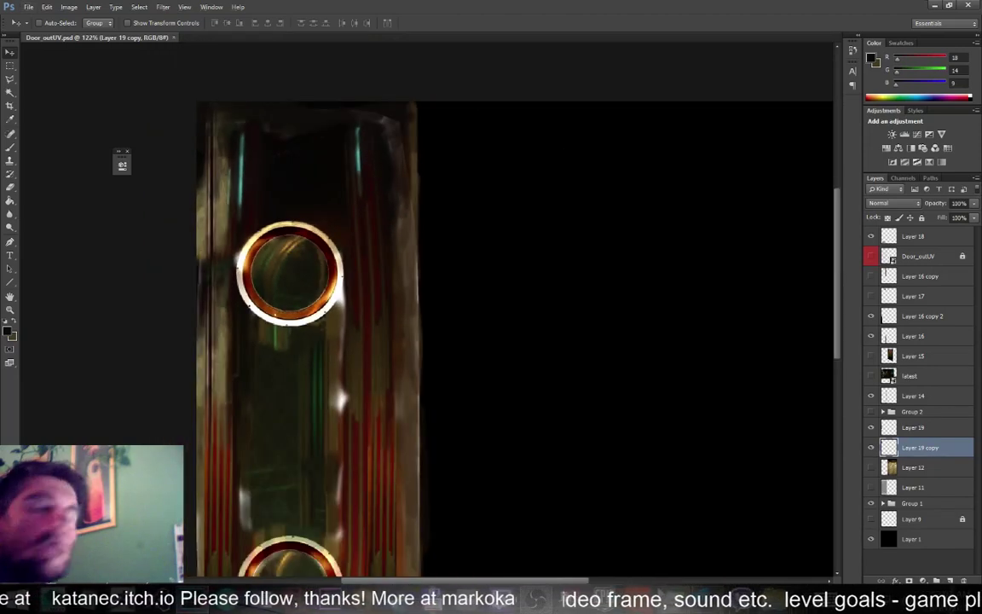
# Switch back to Maya and compare the door mesh beside the lower ring with the matching area of the UV layout, with the Move tool active
pyautogui.click(648, 597)
pyautogui.scroll(-4, 662, 276)
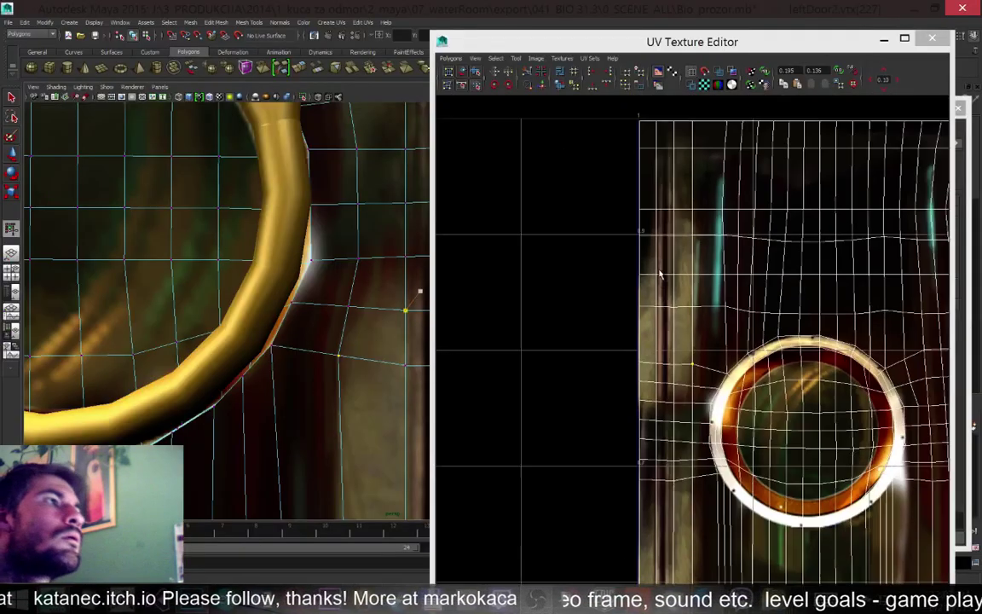
pyautogui.scroll(3, 706, 438)
pyautogui.scroll(-4, 690, 302)
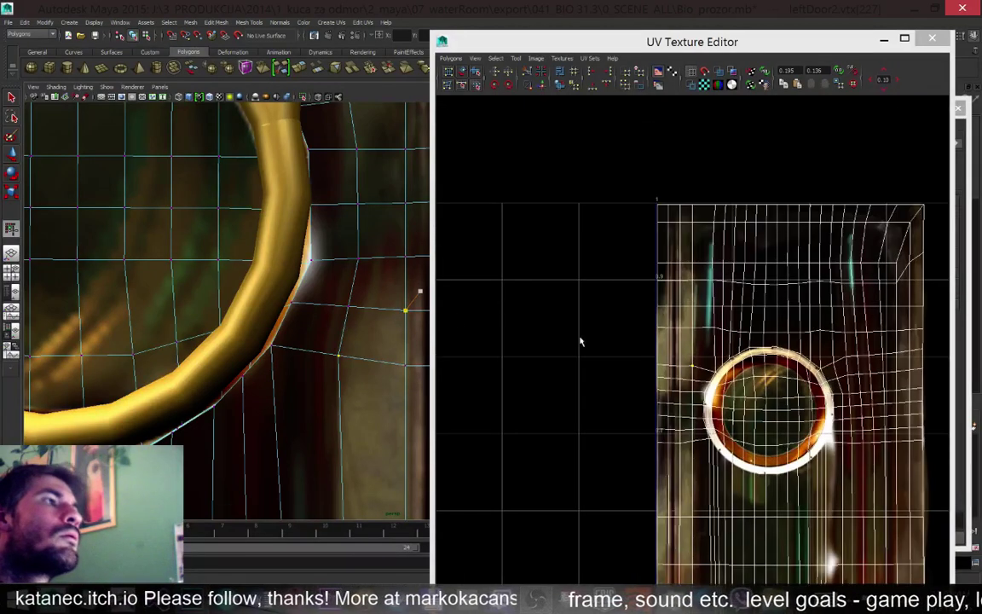
pyautogui.scroll(-3, 332, 362)
pyautogui.click(367, 344)
pyautogui.press('w')
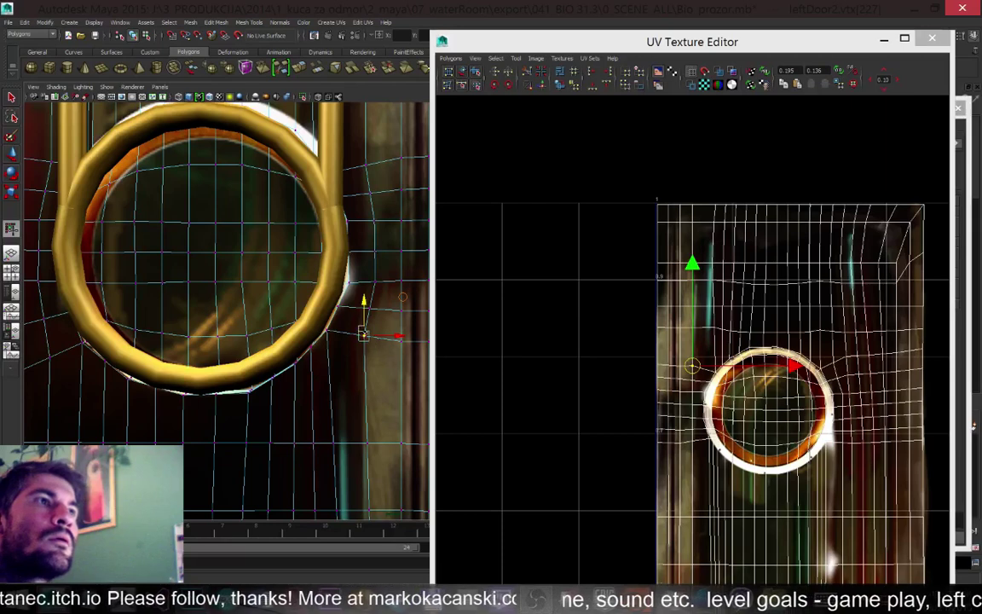
pyautogui.scroll(4, 716, 366)
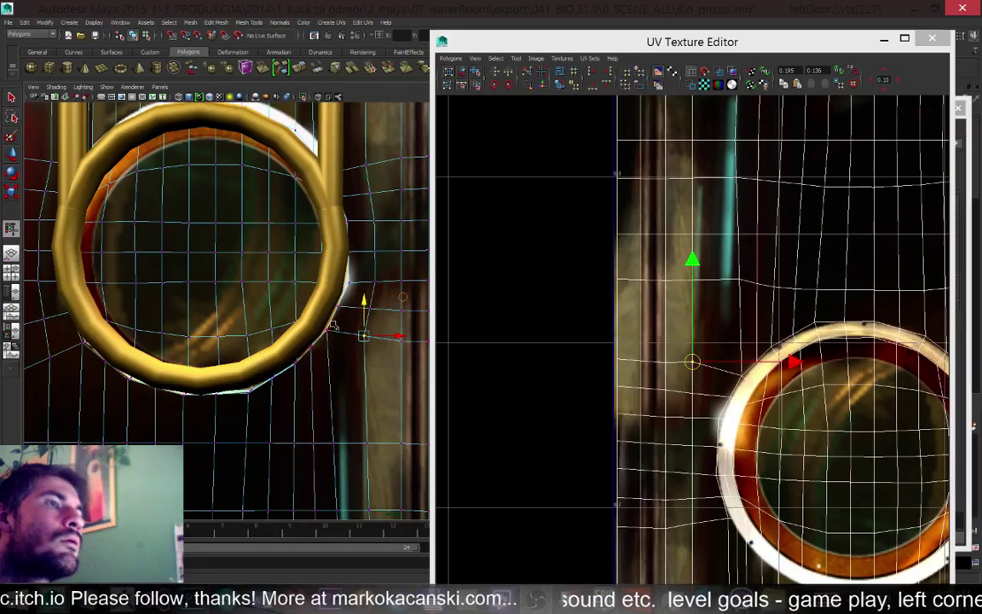
pyautogui.click(702, 385)
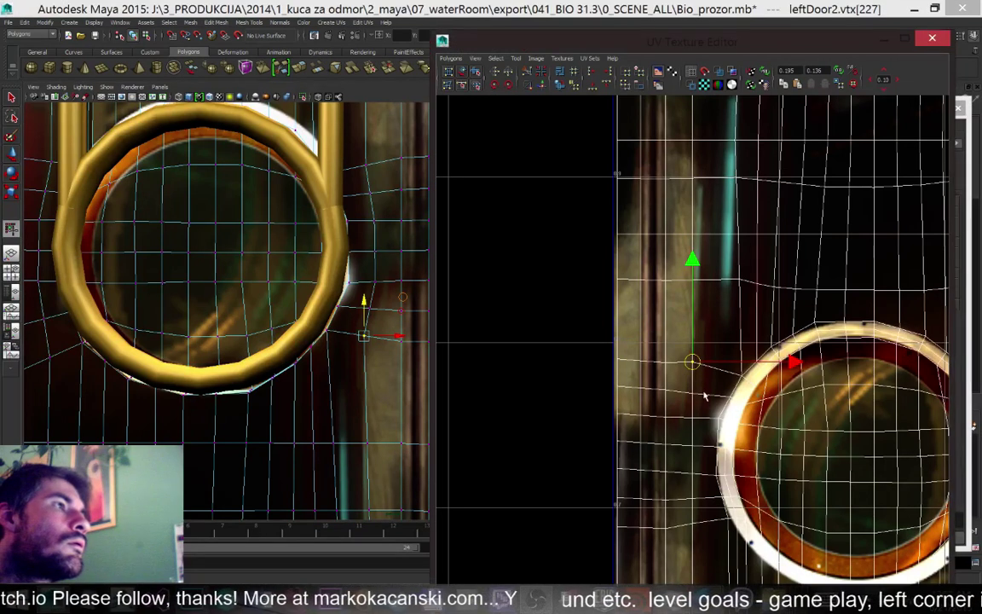
# Select the vertical column of UVs above the ring near the cyan streak, align it vertically, and shift it slightly left onto the streak
pyautogui.scroll(-1, 704, 354)
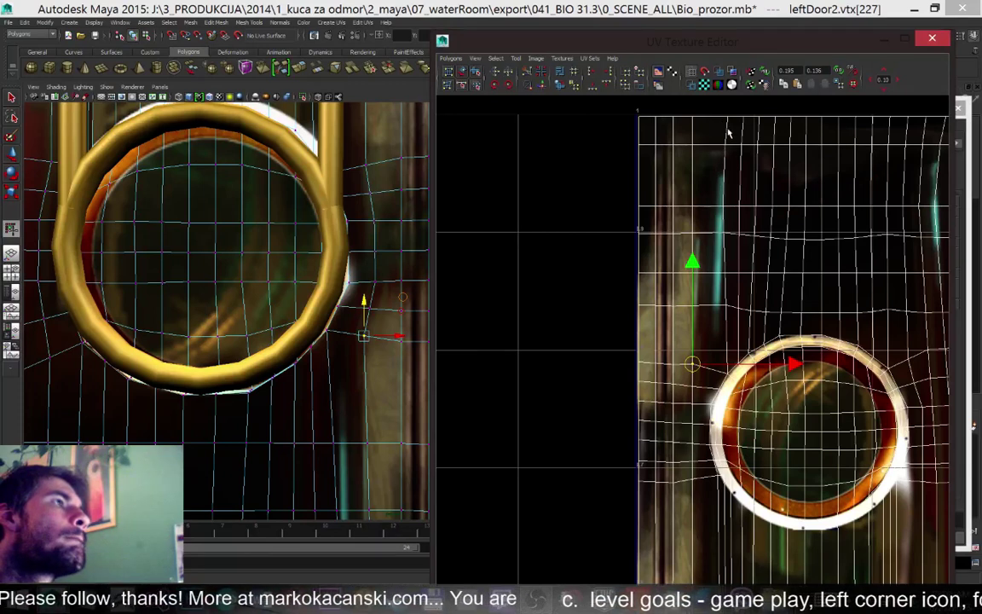
pyautogui.moveTo(730, 132)
pyautogui.mouseDown(button='right')
pyautogui.moveTo(704, 130)
pyautogui.moveTo(758, 119)
pyautogui.moveTo(745, 127)
pyautogui.mouseUp(button='right')
pyautogui.moveTo(711, 113); pyautogui.dragTo(738, 357)
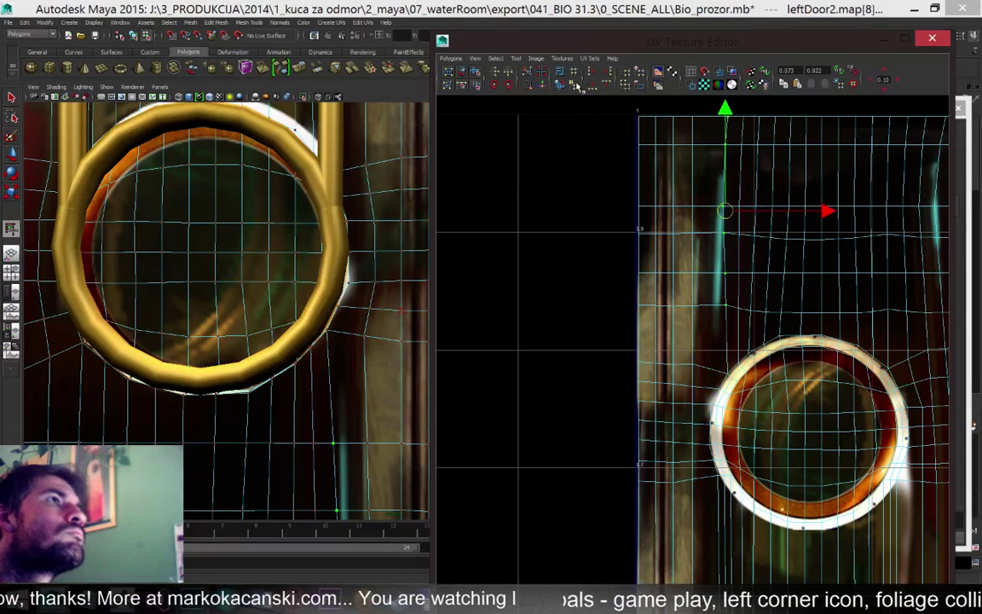
pyautogui.moveTo(822, 213); pyautogui.dragTo(816, 212)
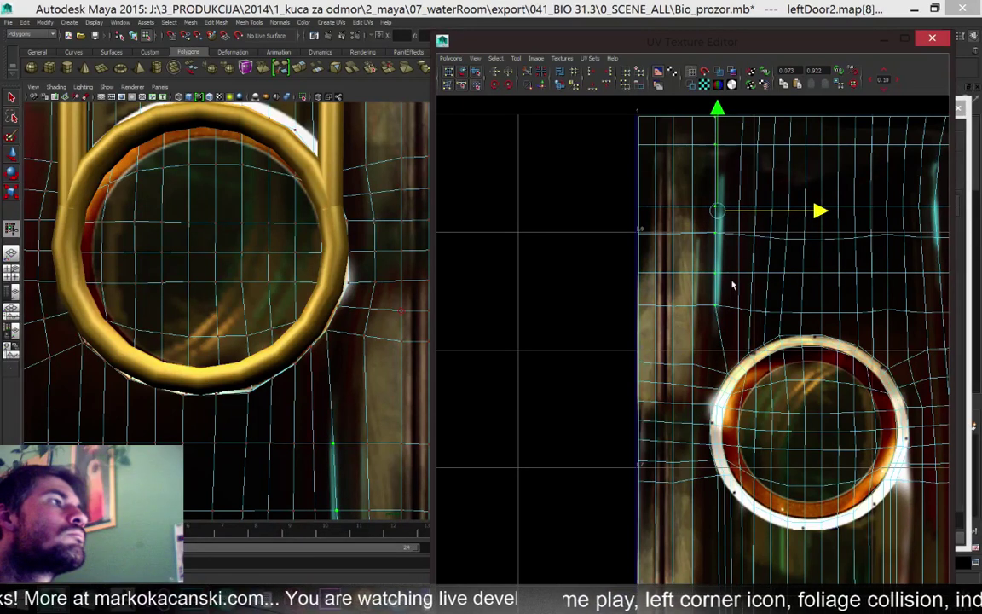
# Straighten the two horizontal UV rows above the ring, moving the row nearest the ring slightly down
pyautogui.moveTo(595, 300); pyautogui.dragTo(943, 328)
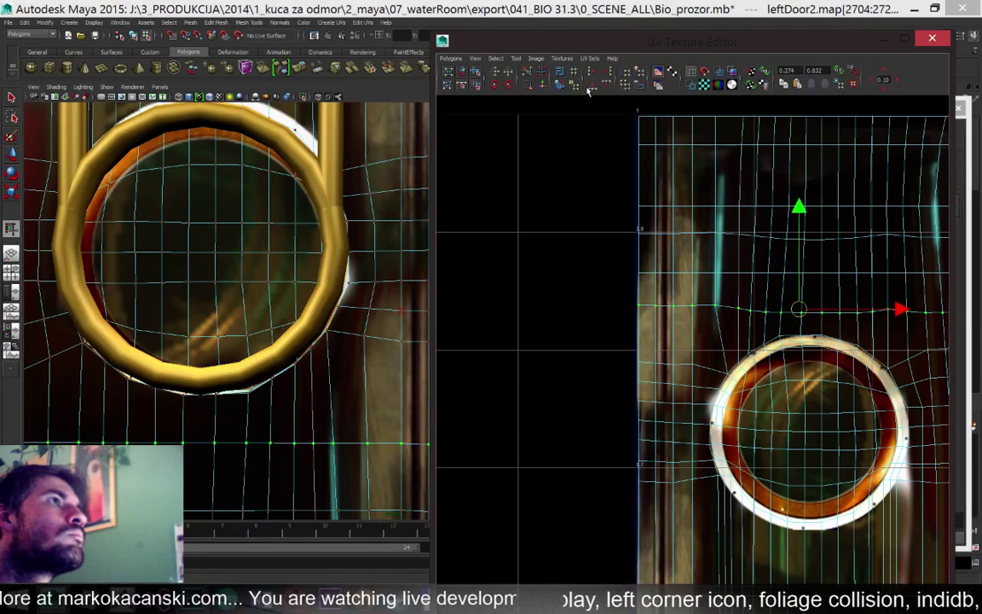
pyautogui.moveTo(799, 209); pyautogui.dragTo(799, 211)
pyautogui.moveTo(586, 223); pyautogui.dragTo(971, 254)
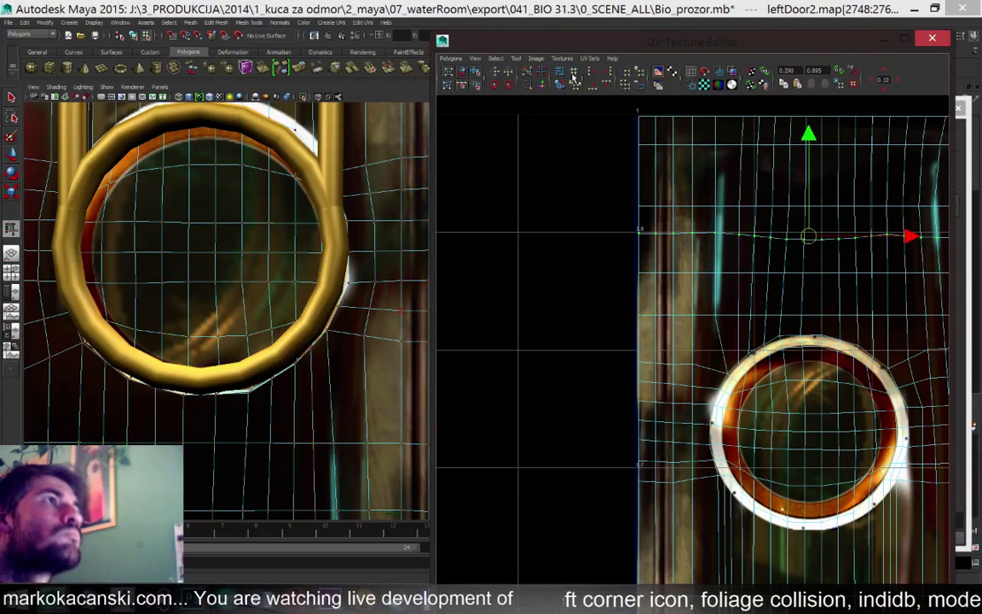
pyautogui.click(599, 88)
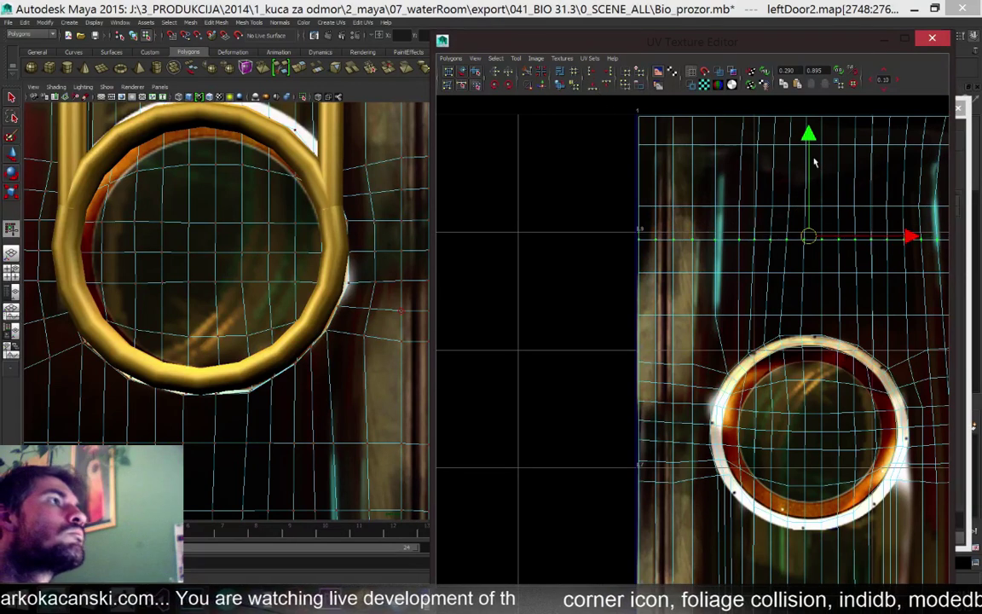
# Select the horizontal UV row just above the previously straightened rows, near the door's upper UV border, and nudge it slightly upward
pyautogui.moveTo(575, 187); pyautogui.dragTo(958, 213)
pyautogui.moveTo(811, 107); pyautogui.dragTo(801, 105)
pyautogui.press('f')
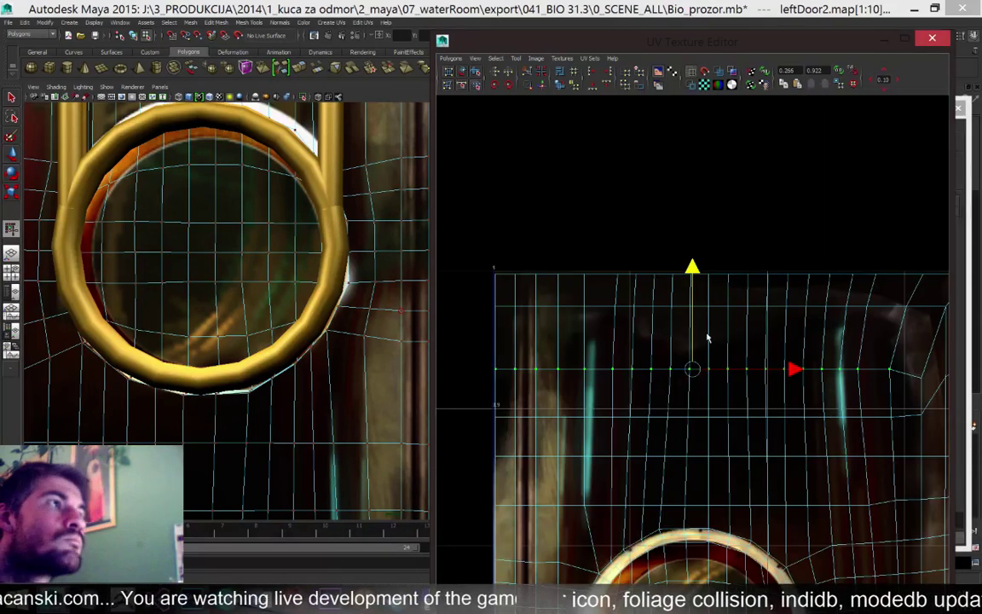
pyautogui.scroll(-2, 704, 273)
pyautogui.scroll(-1, 826, 343)
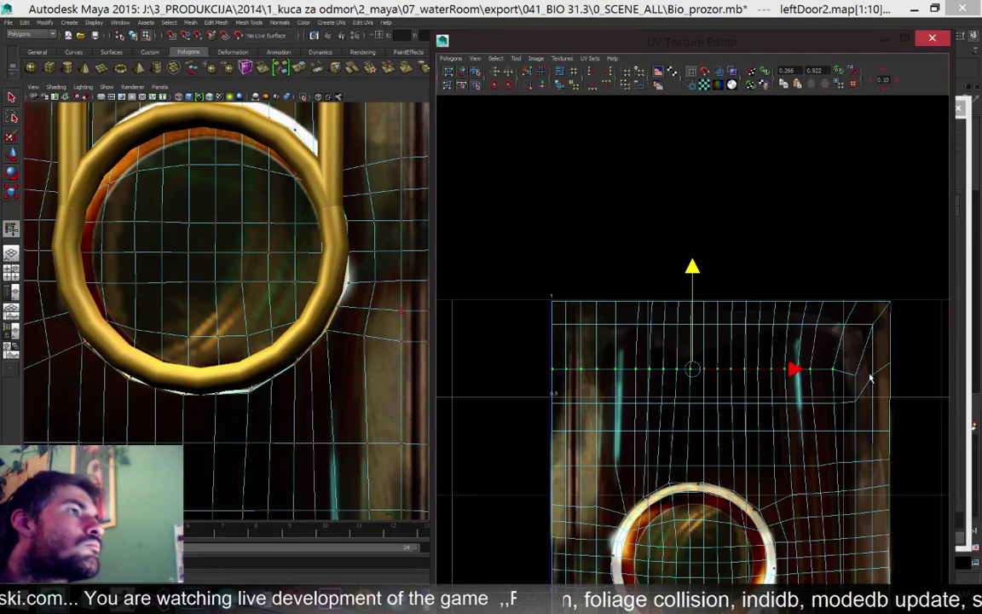
# Check the lower part of the door model, return the mesh to object mode, and close the UV Texture Editor
pyautogui.scroll(-5, 364, 229)
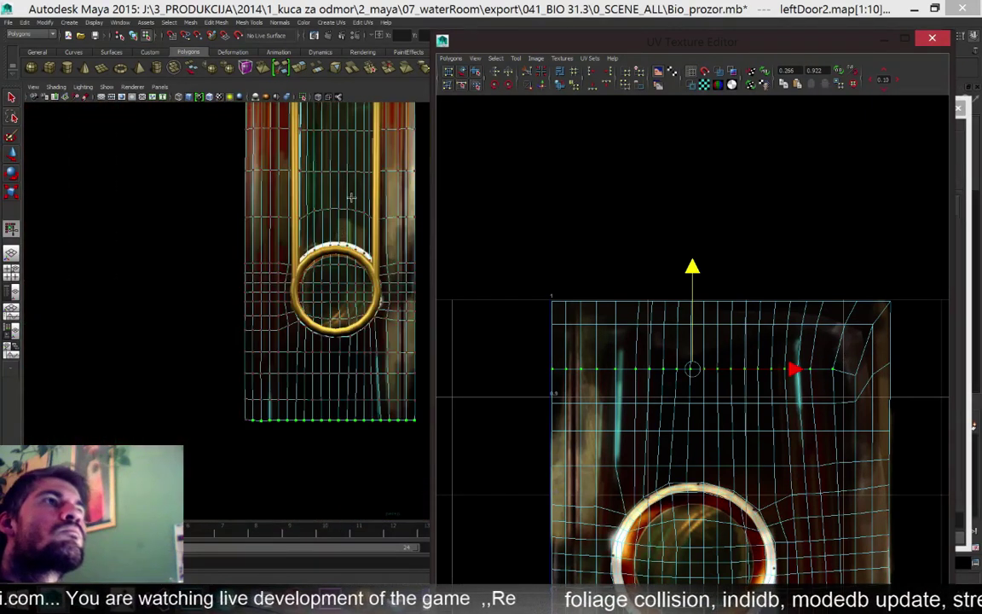
pyautogui.scroll(-3, 363, 173)
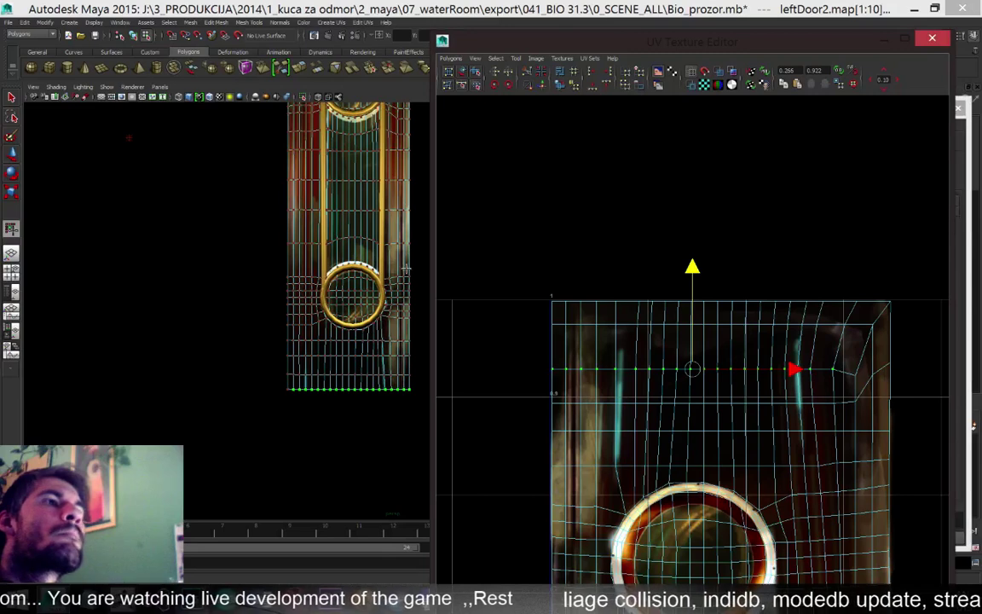
pyautogui.scroll(3, 384, 411)
pyautogui.keyDown('alt'); pyautogui.moveTo(397, 416); pyautogui.dragTo(356, 376); pyautogui.keyUp('alt')
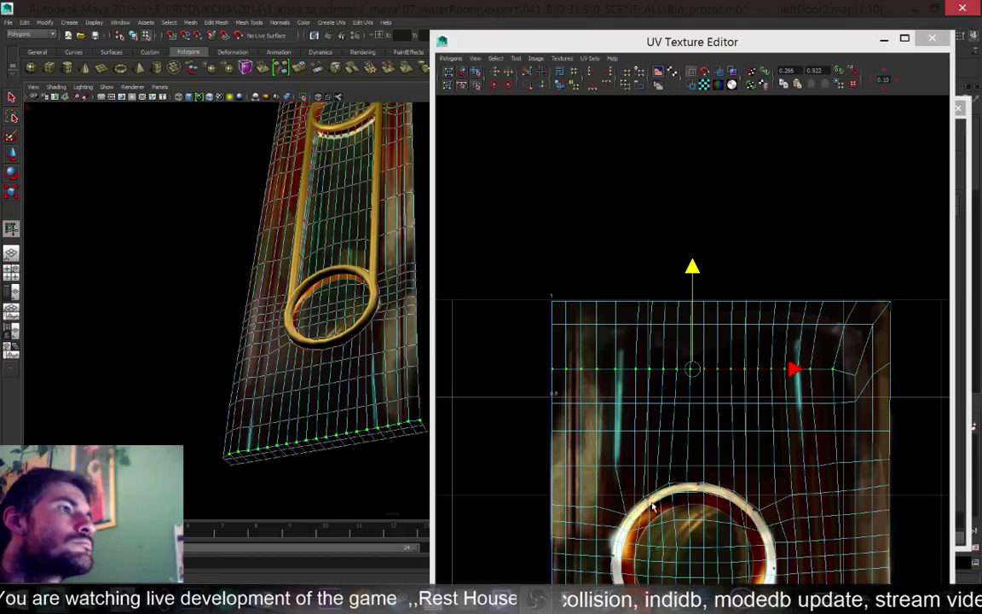
pyautogui.keyDown('alt'); pyautogui.moveTo(394, 289); pyautogui.dragTo(317, 269); pyautogui.keyUp('alt')
pyautogui.rightClick(373, 355)
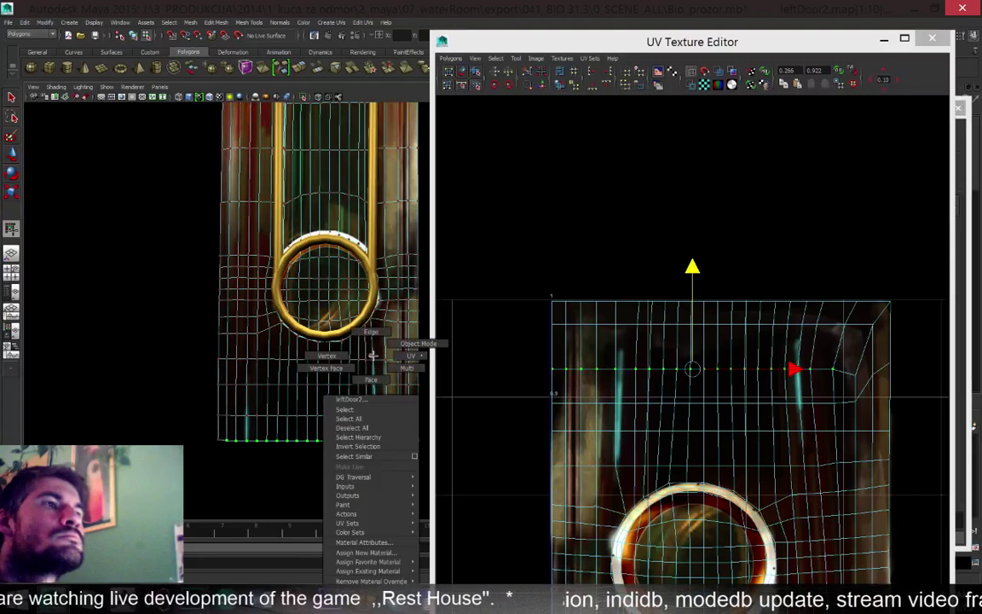
pyautogui.click(415, 342)
pyautogui.moveTo(305, 372)
pyautogui.keyDown('alt'); pyautogui.mouseDown()
pyautogui.moveTo(333, 381)
pyautogui.moveTo(327, 361)
pyautogui.moveTo(287, 363)
pyautogui.moveTo(313, 386)
pyautogui.moveTo(289, 345)
pyautogui.moveTo(310, 340)
pyautogui.moveTo(306, 331)
pyautogui.moveTo(318, 386)
pyautogui.moveTo(275, 373)
pyautogui.moveTo(334, 371)
pyautogui.moveTo(294, 368)
pyautogui.mouseUp(); pyautogui.keyUp('alt')
pyautogui.keyDown('alt'); pyautogui.moveTo(403, 335); pyautogui.dragTo(401, 374, button='right'); pyautogui.keyUp('alt')
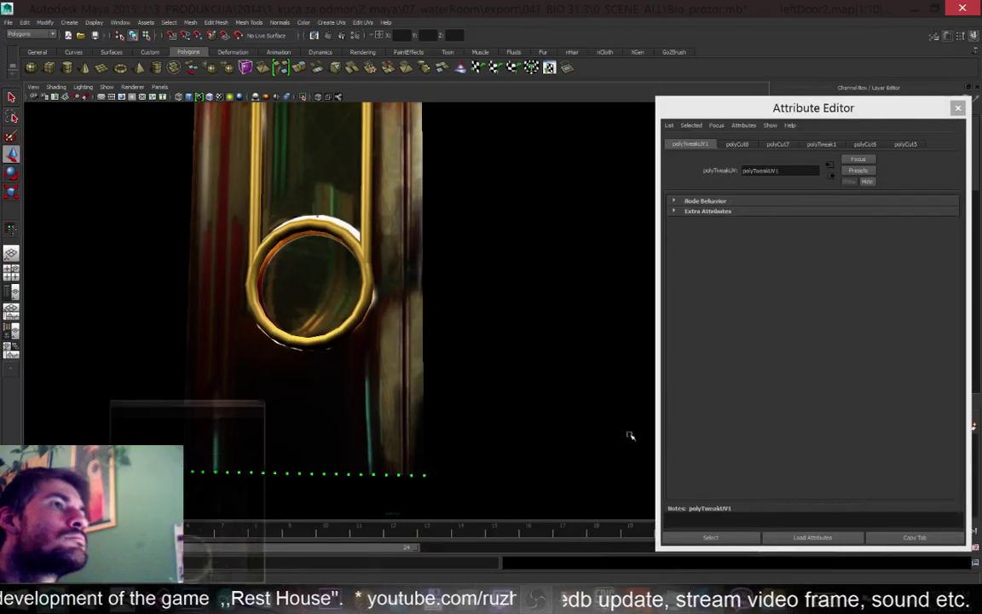
pyautogui.click(931, 39)
# Examine the texture fit around the door's lower ring up close, with and without the wireframe of the selected door
pyautogui.scroll(2, 407, 329)
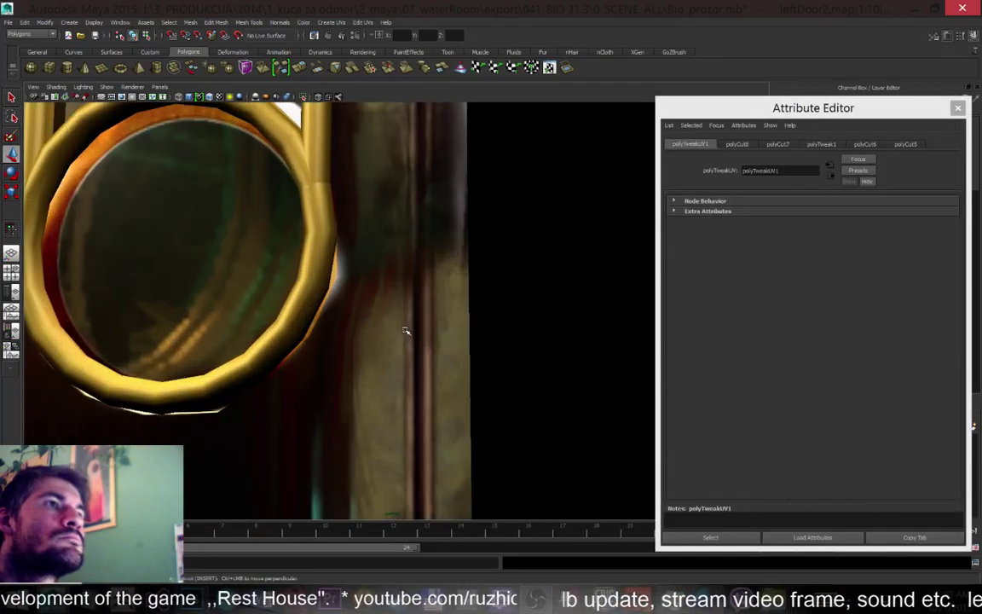
pyautogui.scroll(-3, 360, 296)
pyautogui.scroll(-3, 362, 292)
pyautogui.moveTo(397, 217); pyautogui.dragTo(434, 207, button='right')
pyautogui.click(384, 355)
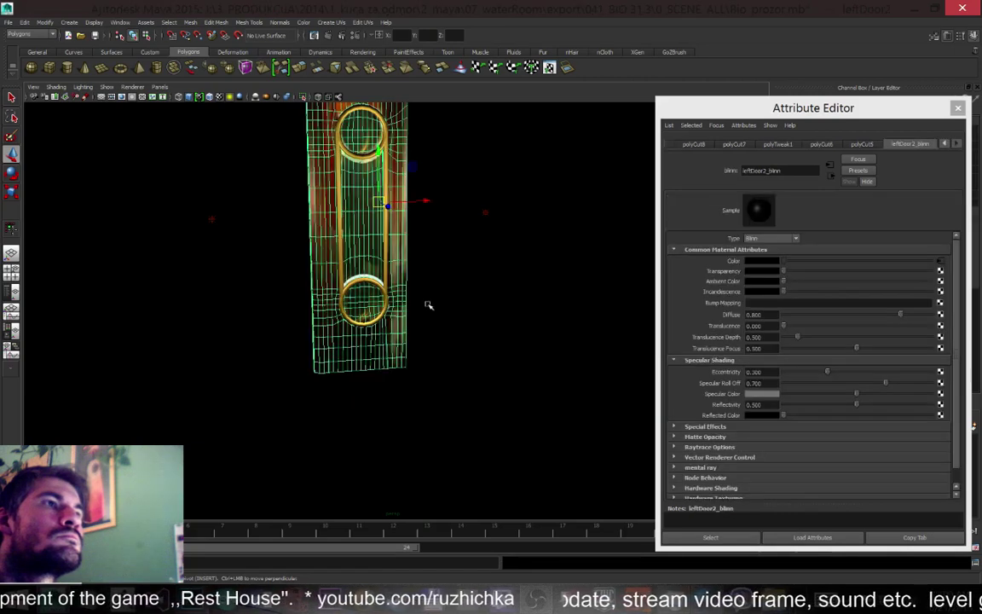
pyautogui.click(431, 309)
pyautogui.scroll(4, 442, 329)
pyautogui.keyDown('alt'); pyautogui.moveTo(438, 339); pyautogui.dragTo(379, 347); pyautogui.keyUp('alt')
pyautogui.click(380, 347)
pyautogui.scroll(3, 385, 338)
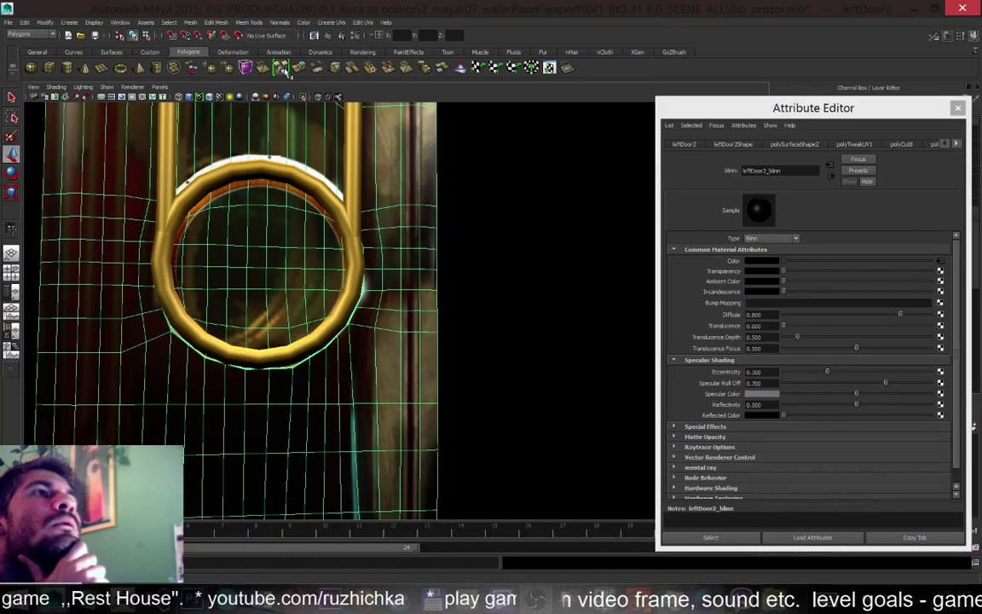
# Try moving the horizontal vertex row just below the lower ring up toward the ring, and undo the move
pyautogui.scroll(-3, 372, 286)
pyautogui.press('y')
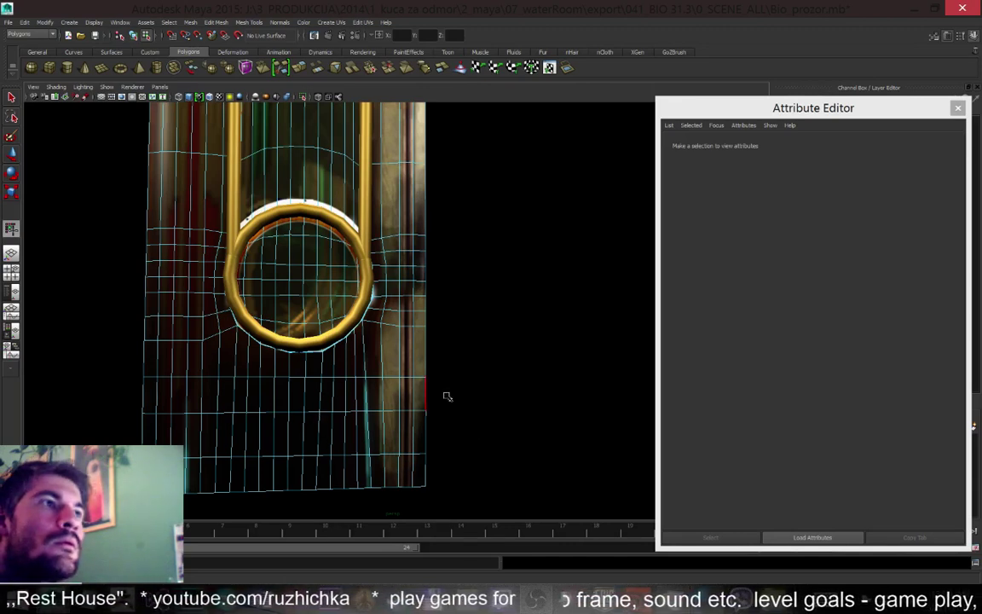
pyautogui.moveTo(107, 365); pyautogui.dragTo(106, 365)
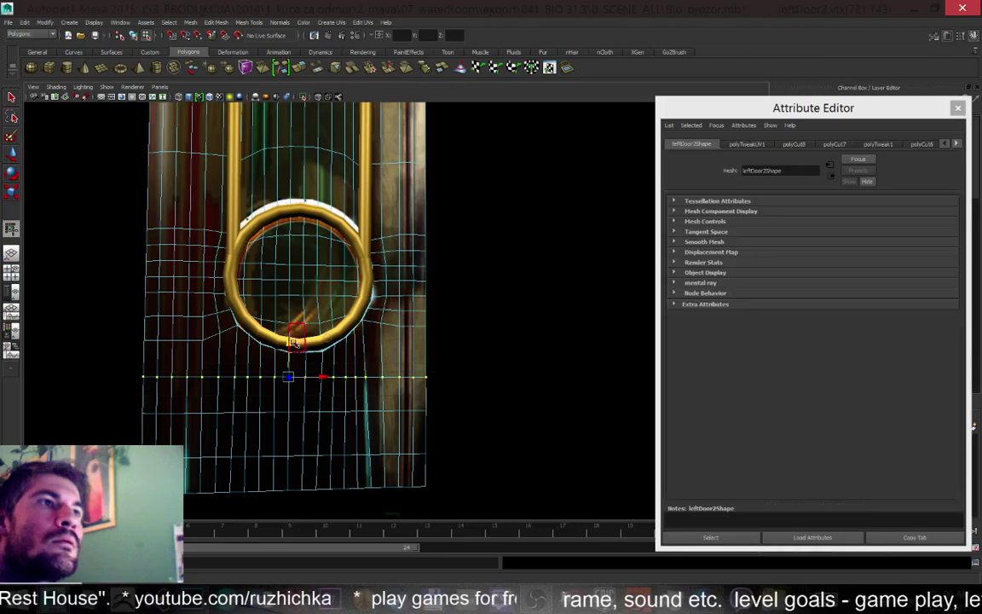
pyautogui.moveTo(288, 343); pyautogui.dragTo(288, 323)
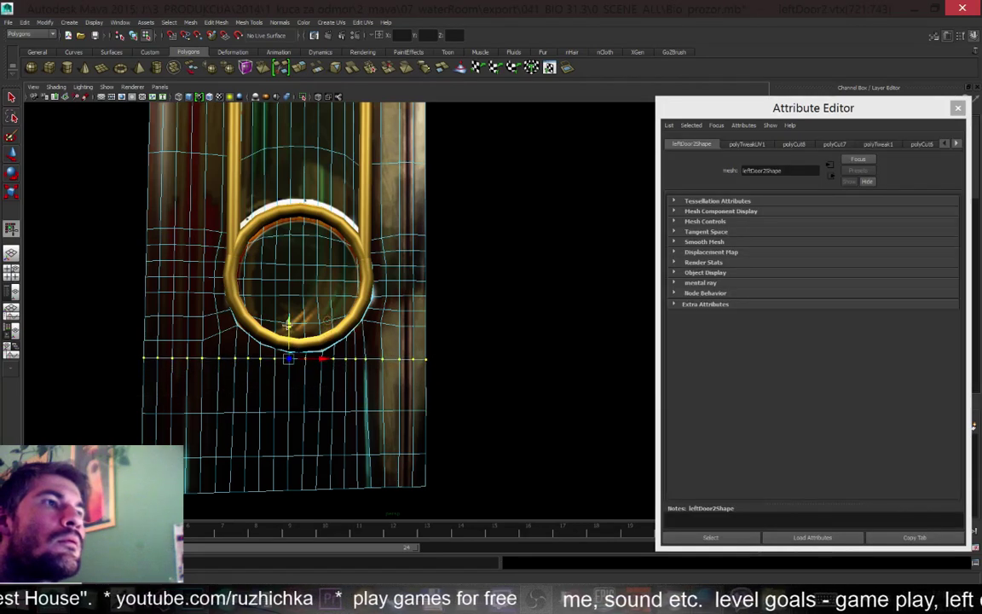
pyautogui.hotkey('ctrl', 'z')
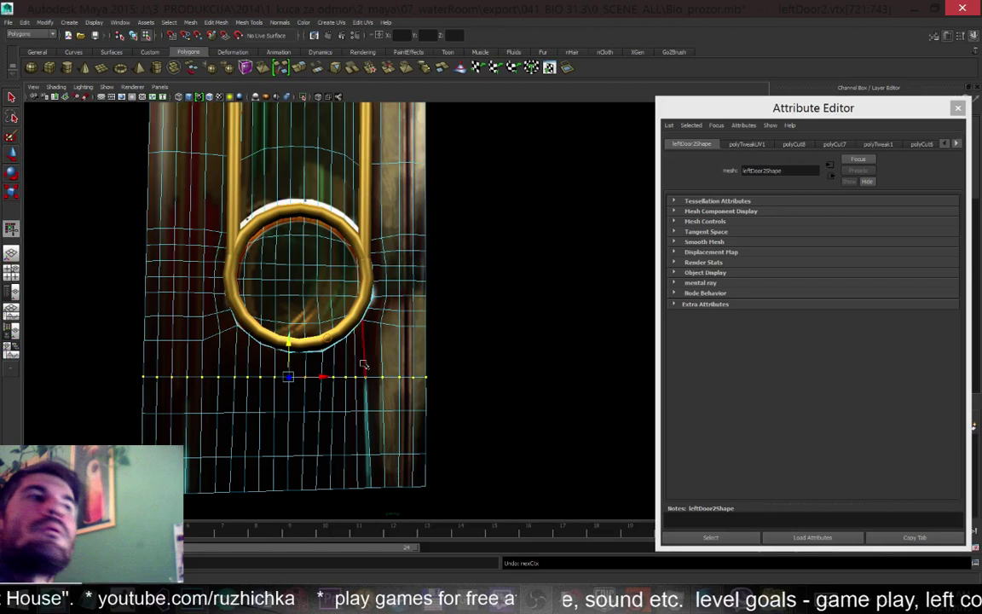
# Return the door to object mode, select the whole door mesh, and save the scene
pyautogui.scroll(-3, 345, 311)
pyautogui.moveTo(287, 165); pyautogui.dragTo(346, 156, button='right')
pyautogui.click(344, 159)
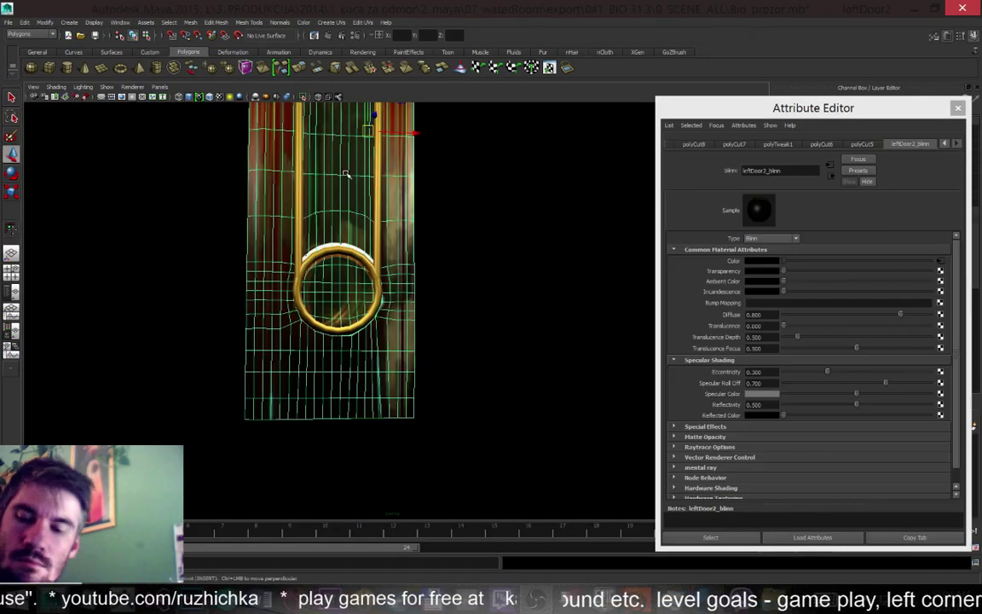
pyautogui.hotkey('ctrl', 's')
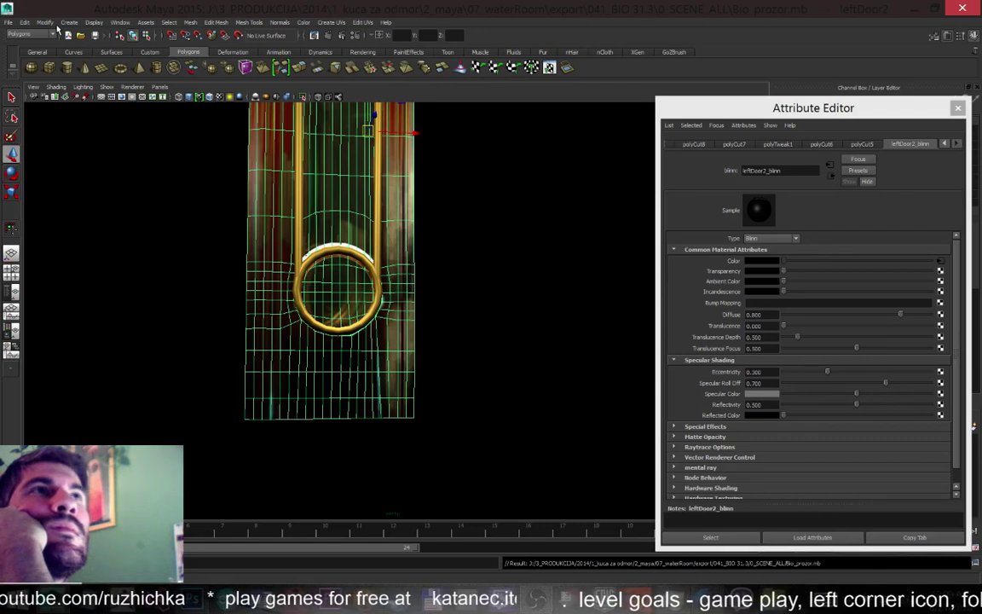
# Turn on the Poly Count heads-up display in the viewport
pyautogui.click(91, 23)
pyautogui.moveTo(106, 50)
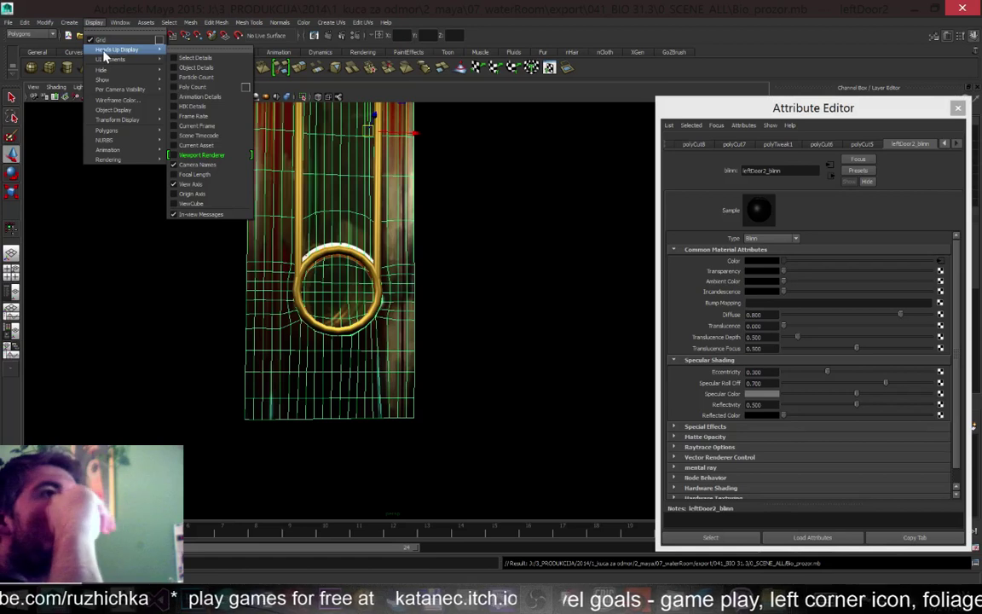
pyautogui.moveTo(141, 64)
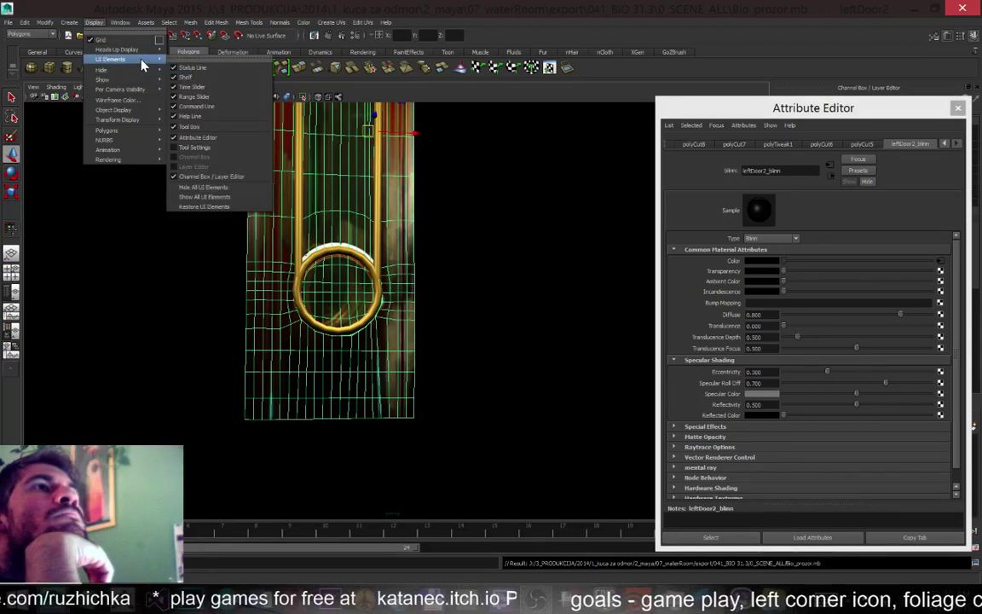
pyautogui.click(209, 44)
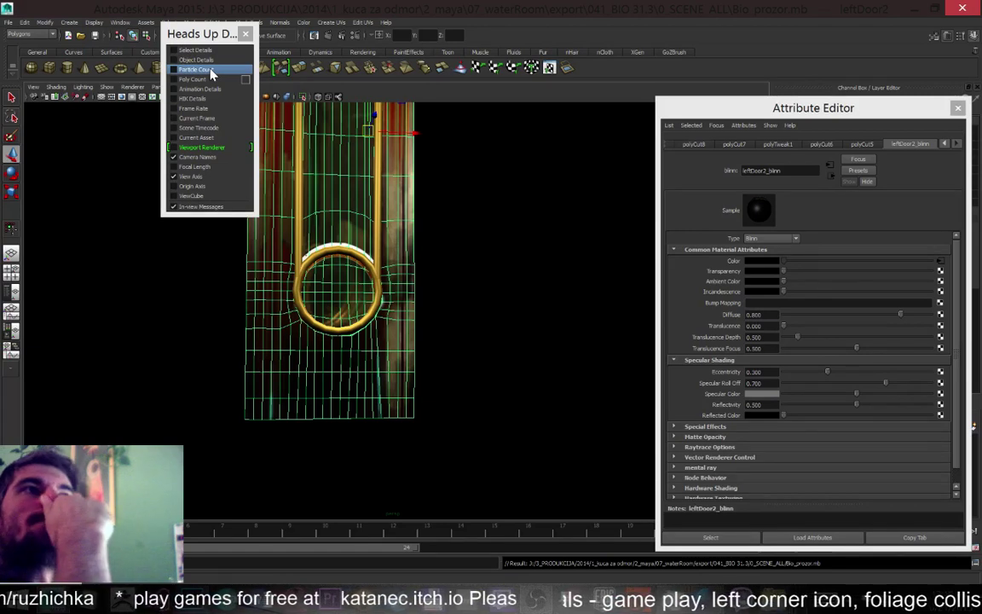
pyautogui.click(205, 79)
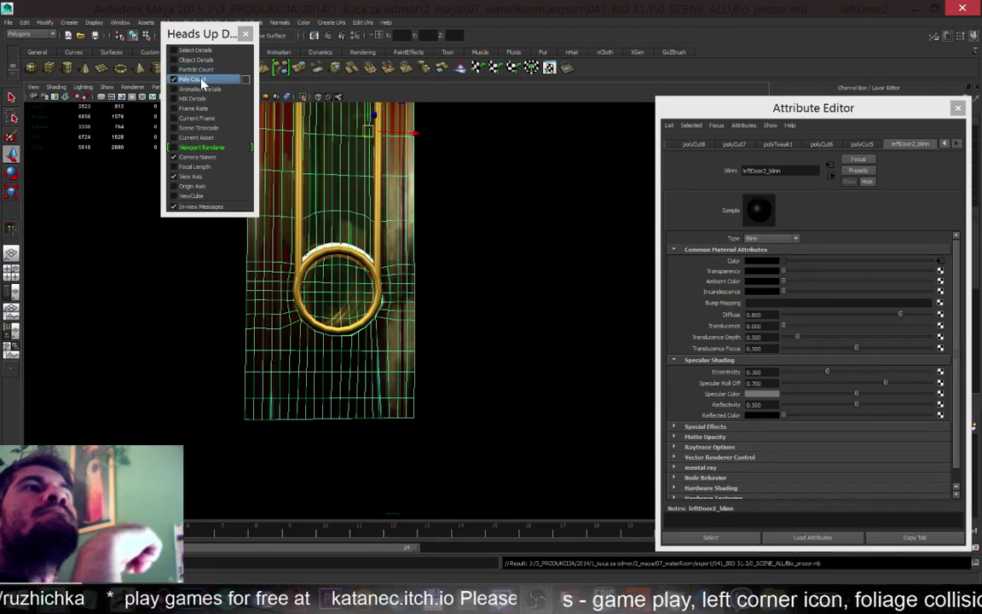
pyautogui.click(247, 34)
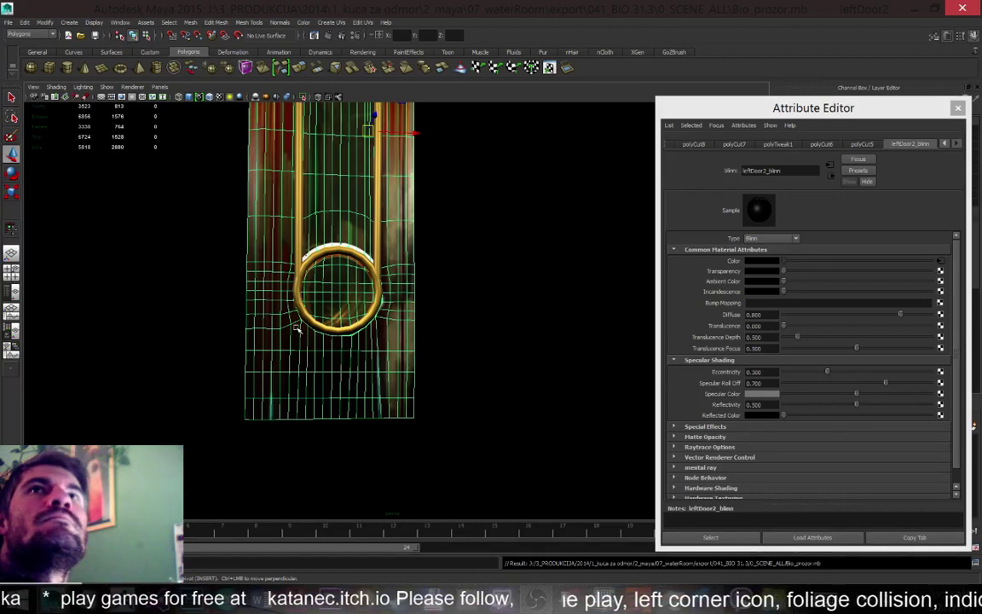
# Deselect the door and inspect the white texture edges showing around the lower golden ring
pyautogui.click(432, 332)
pyautogui.scroll(5, 373, 331)
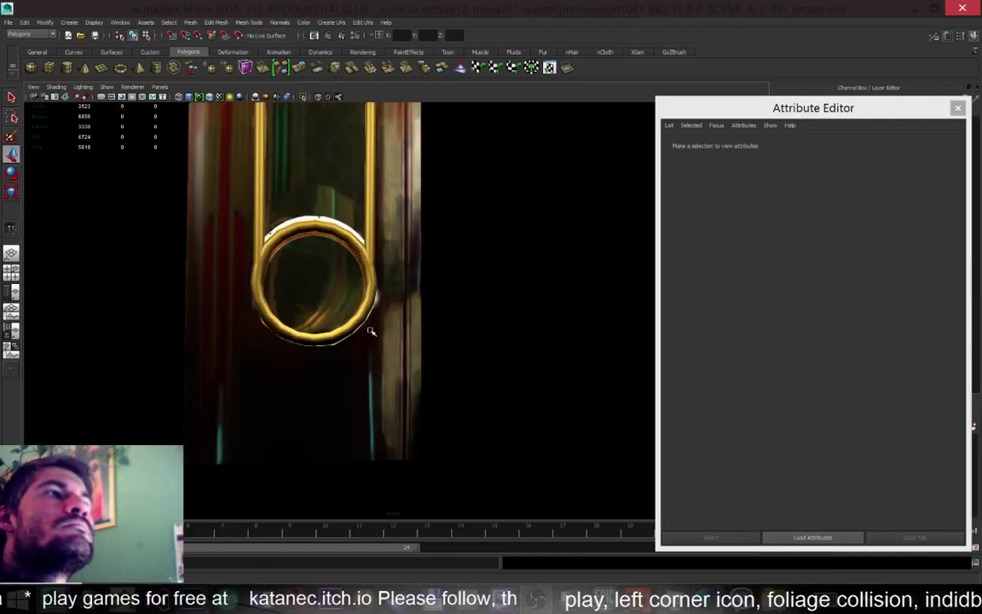
pyautogui.scroll(-3, 379, 295)
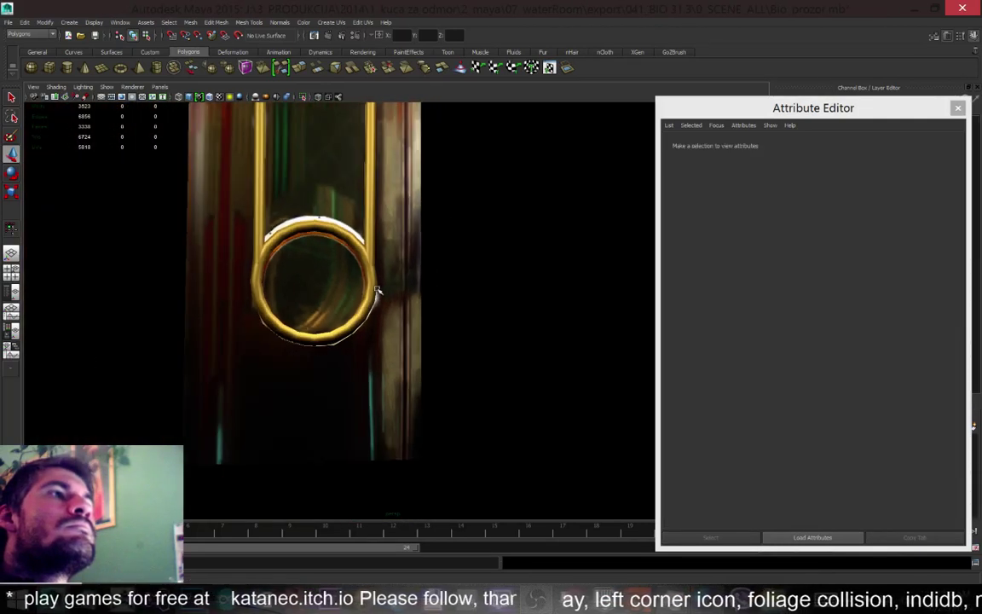
pyautogui.scroll(2, 379, 321)
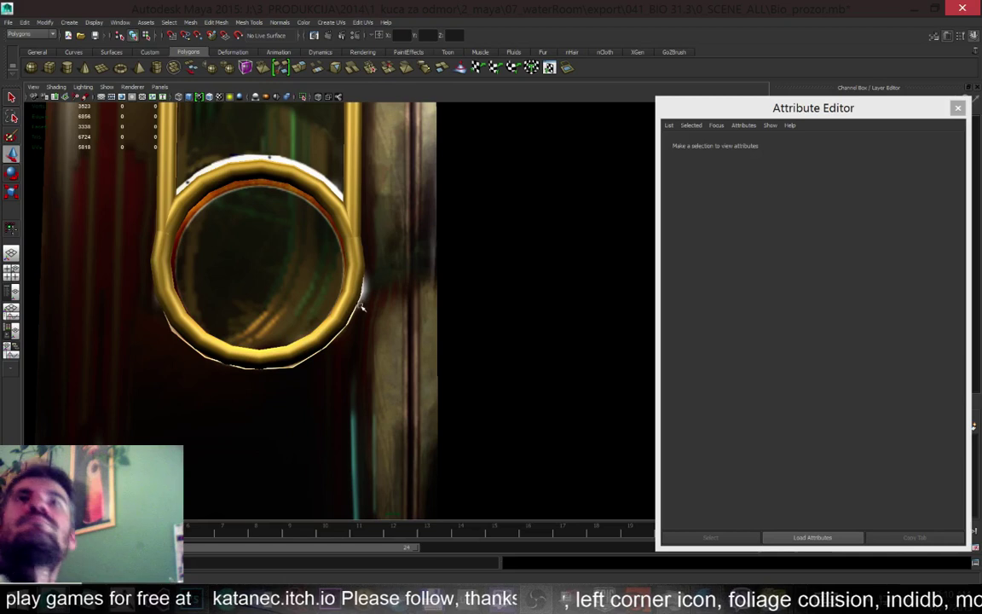
pyautogui.moveTo(399, 357)
pyautogui.keyDown('alt'); pyautogui.mouseDown()
pyautogui.moveTo(377, 341)
pyautogui.moveTo(390, 313)
pyautogui.moveTo(410, 327)
pyautogui.moveTo(350, 341)
pyautogui.moveTo(364, 361)
pyautogui.moveTo(392, 357)
pyautogui.moveTo(379, 350)
pyautogui.moveTo(408, 366)
pyautogui.moveTo(396, 386)
pyautogui.moveTo(373, 365)
pyautogui.moveTo(394, 355)
pyautogui.moveTo(386, 372)
pyautogui.moveTo(389, 355)
pyautogui.mouseUp(); pyautogui.keyUp('alt')
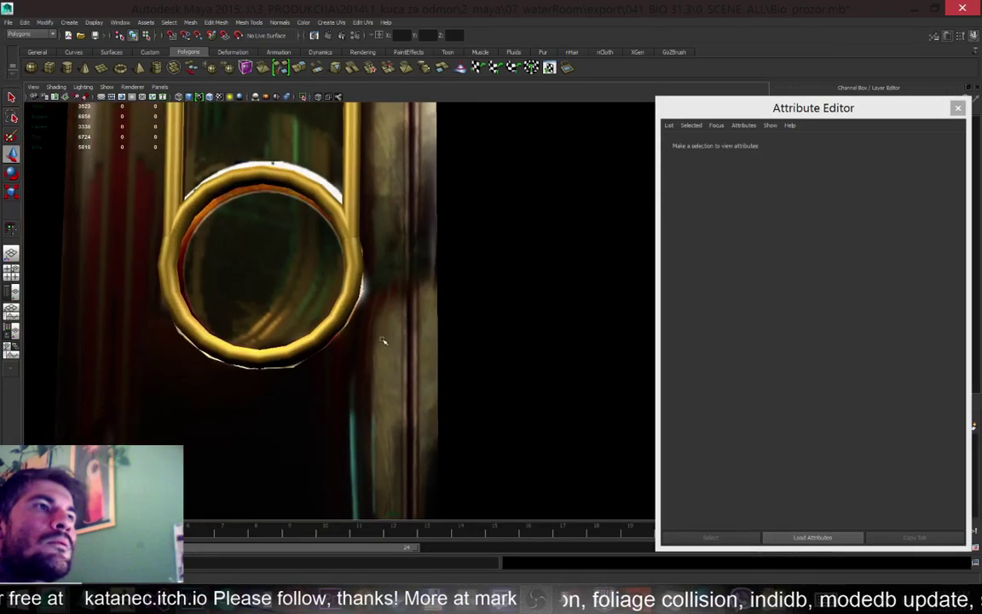
pyautogui.scroll(-3, 365, 427)
# Switch to Photoshop and add a new layer above Layer 18 in Door_outUV.psd
pyautogui.hotkey('alt', 'Tab')
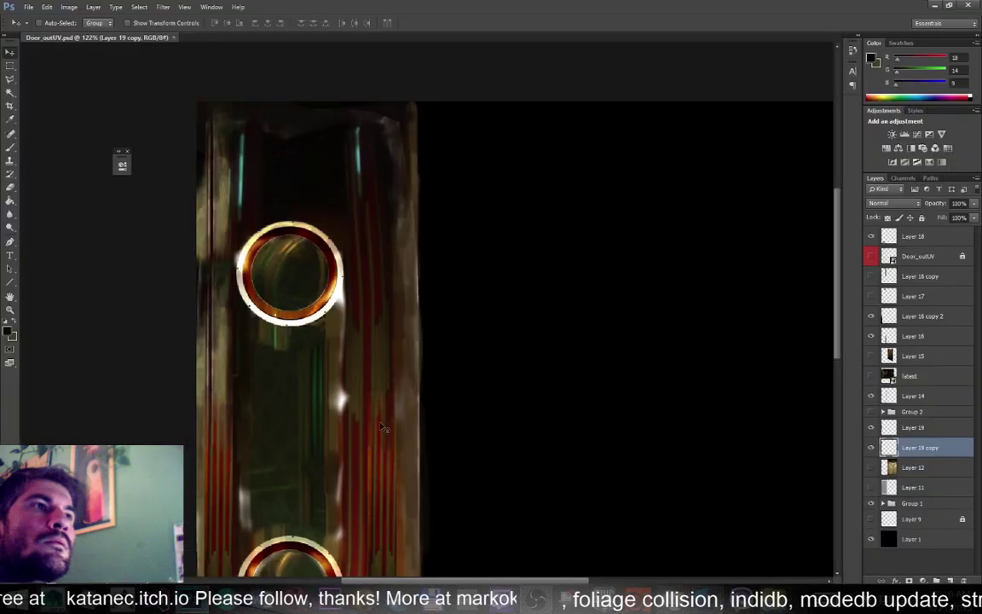
pyautogui.click(914, 237)
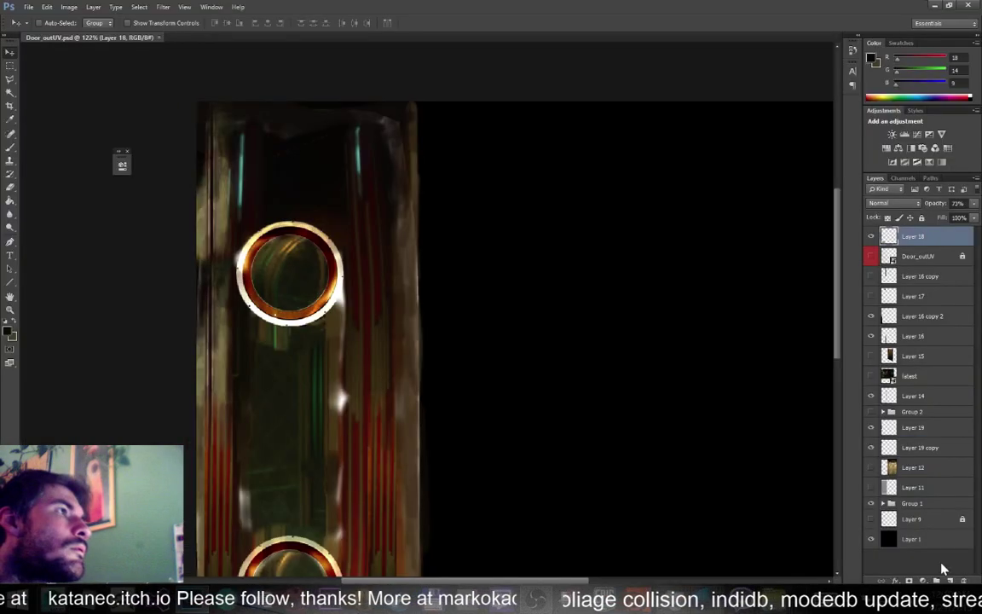
pyautogui.hotkey('ctrl', 'shift', 'alt', 'n')
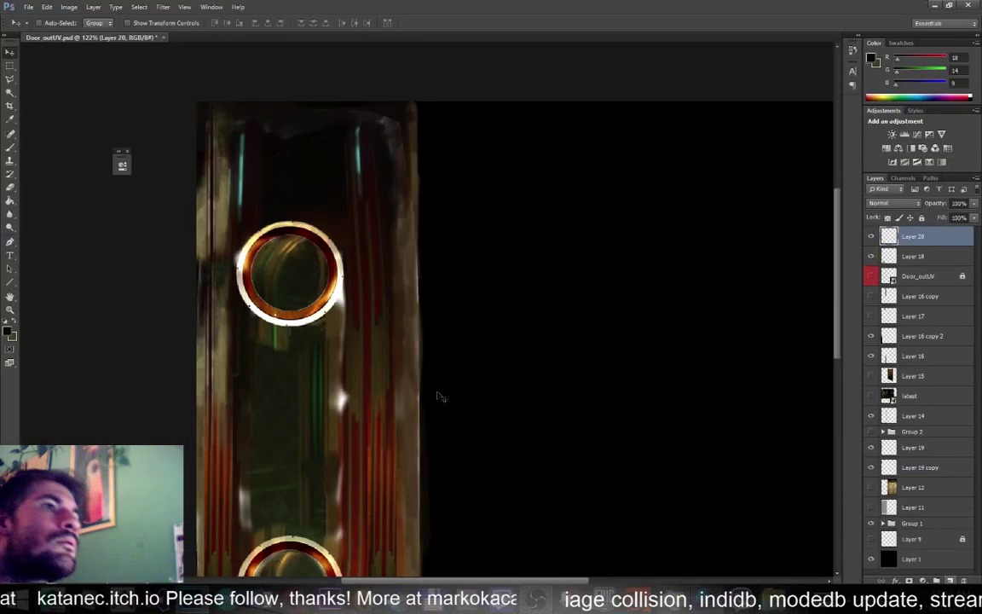
# Set the foreground color to bright green, 00ff30
pyautogui.scroll(3, 441, 396)
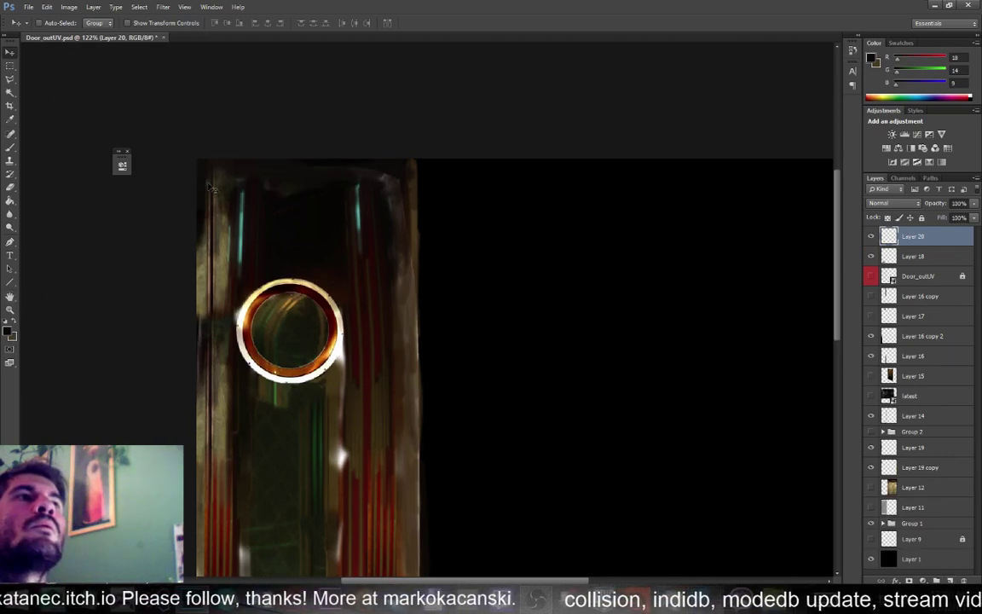
pyautogui.click(7, 332)
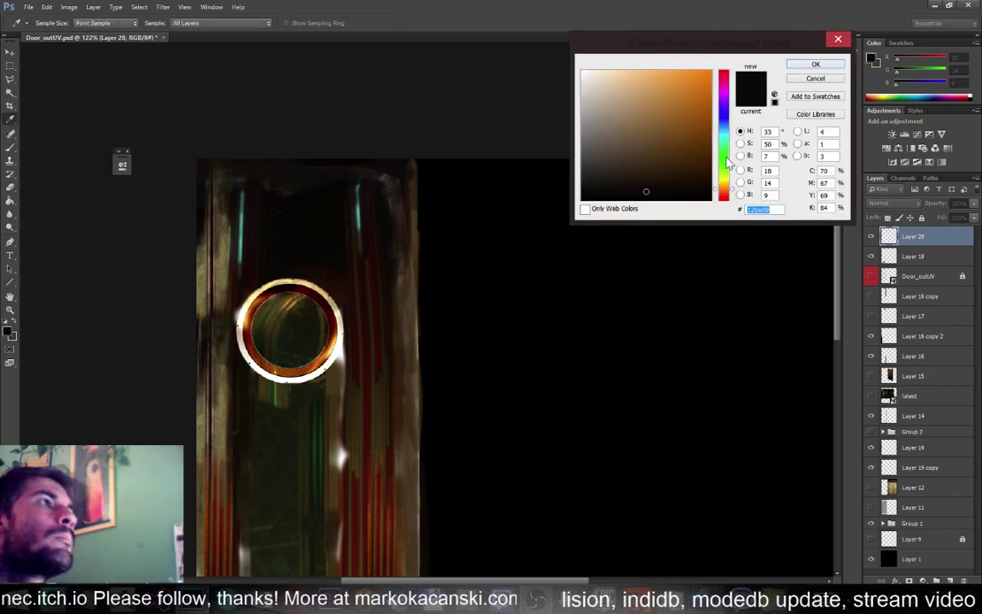
pyautogui.click(726, 153)
pyautogui.click(711, 71)
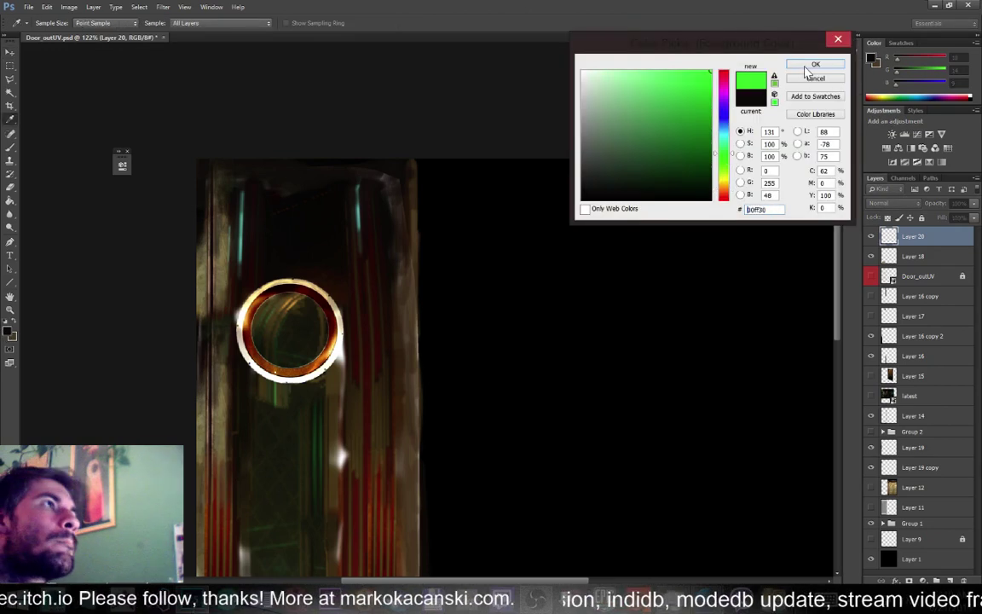
pyautogui.click(810, 66)
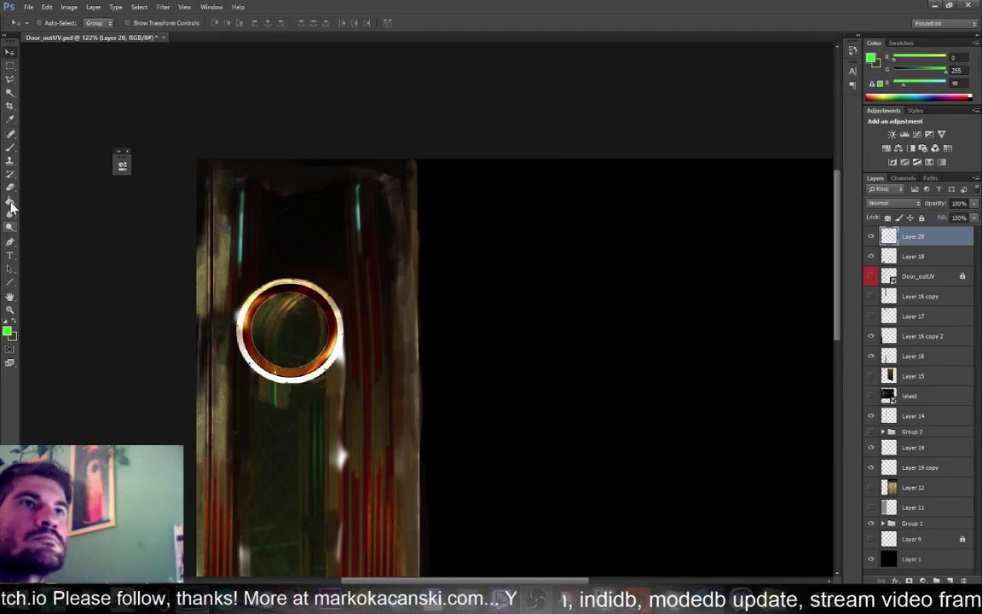
# With a 22 px brush, paint a straight vertical green line over the cyan streak, from the door's upper edge down to the ring
pyautogui.press('b')
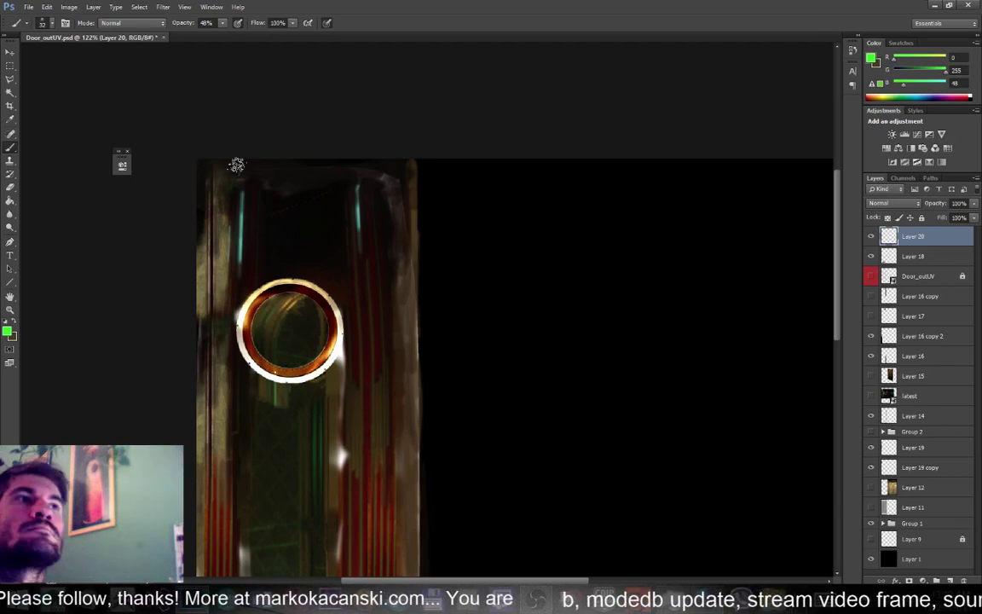
pyautogui.click(52, 24)
pyautogui.moveTo(64, 57); pyautogui.dragTo(62, 56)
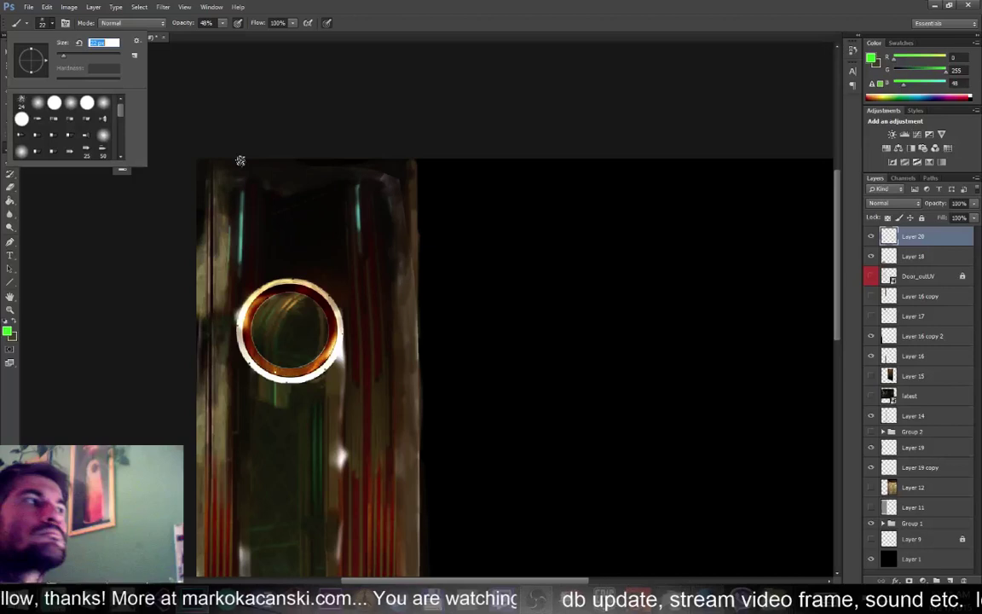
pyautogui.click(241, 160)
pyautogui.moveTo(240, 160); pyautogui.dragTo(234, 306)
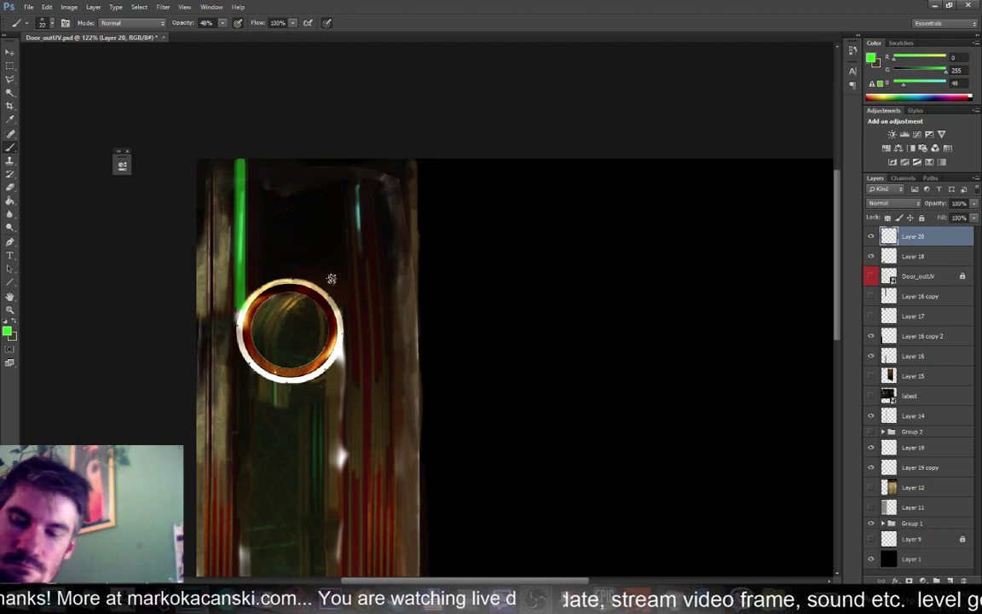
# Nudge the green line 10 px left so it clears the cyan streak, and save Door_outUV.psd
pyautogui.press('v')
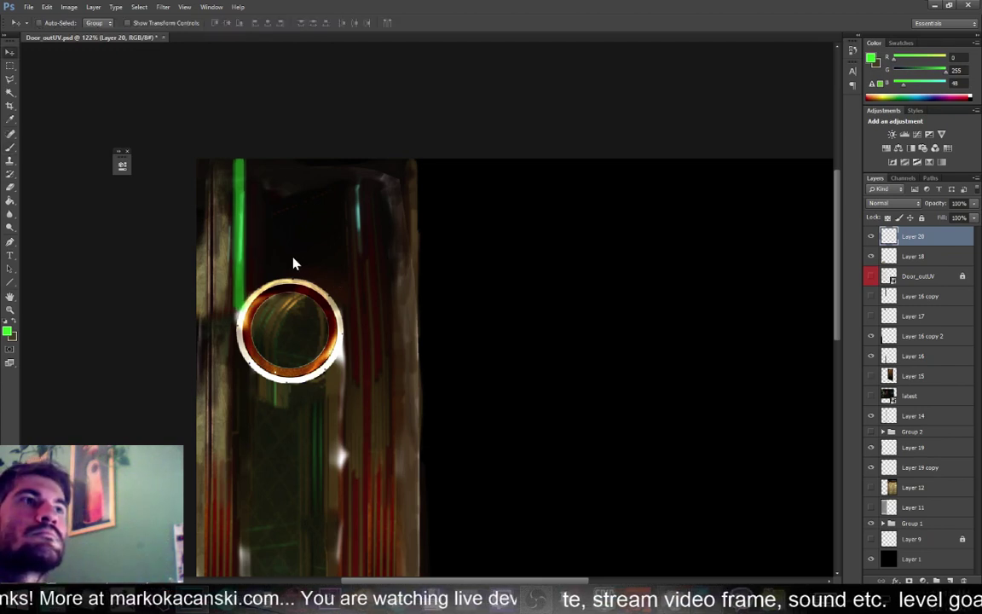
pyautogui.hotkey('shift', 'Left')
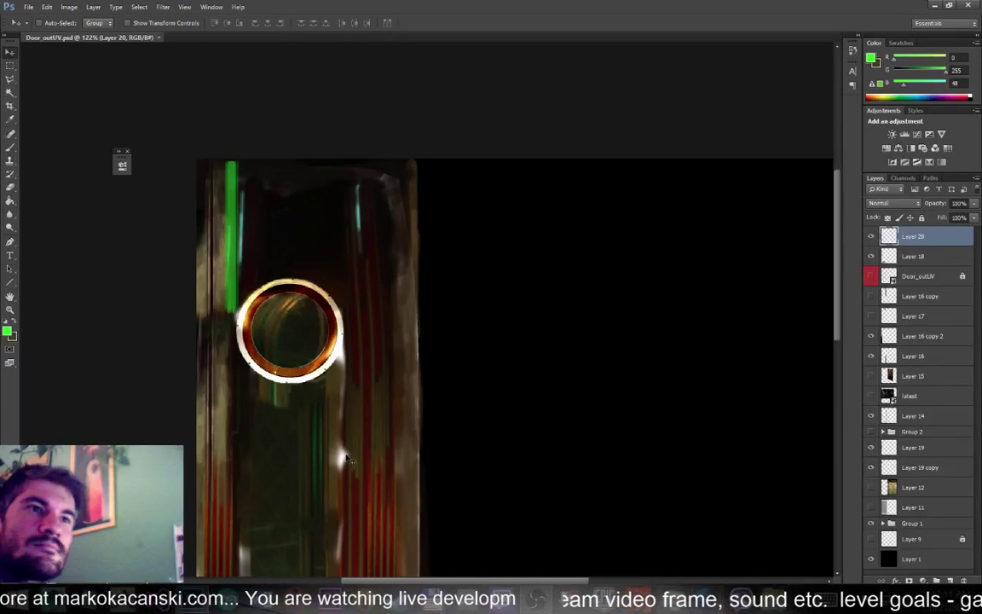
# Switch to Maya, reload Door_outUV.psd in the color file texture of leftDoor2_blinn, and deselect the door
pyautogui.hotkey('alt', 'Tab')
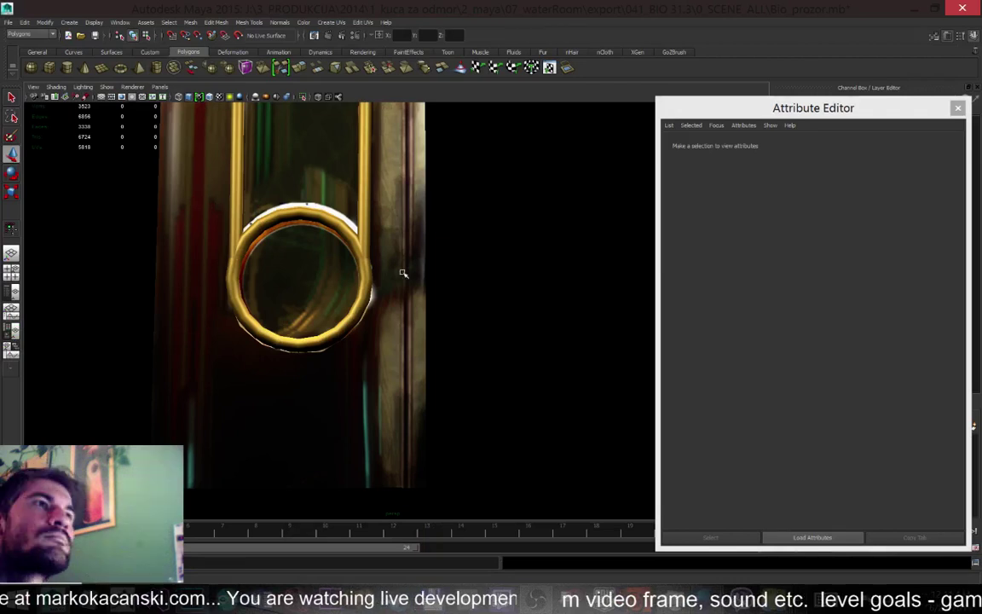
pyautogui.click(337, 430)
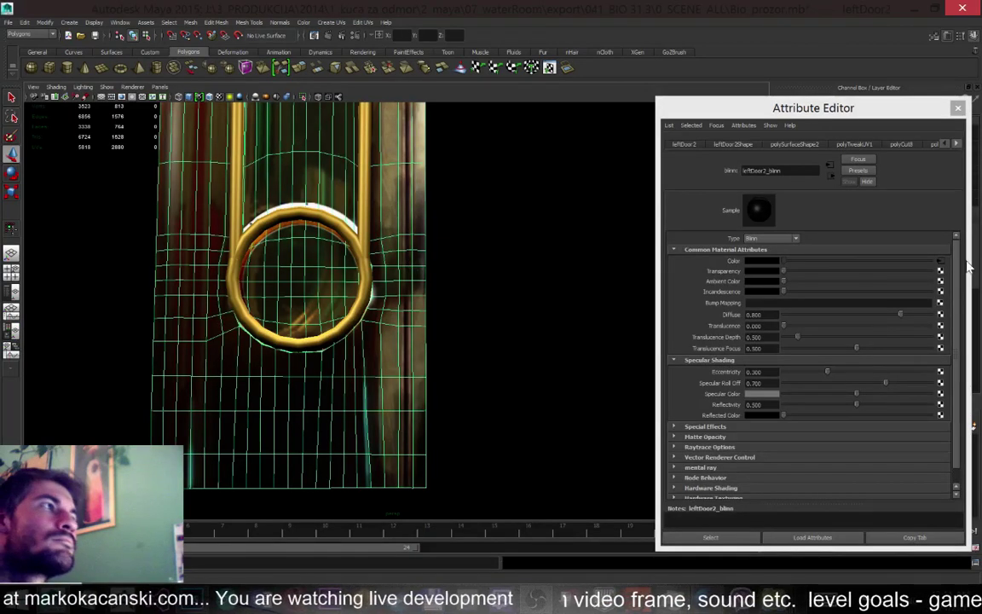
pyautogui.click(940, 261)
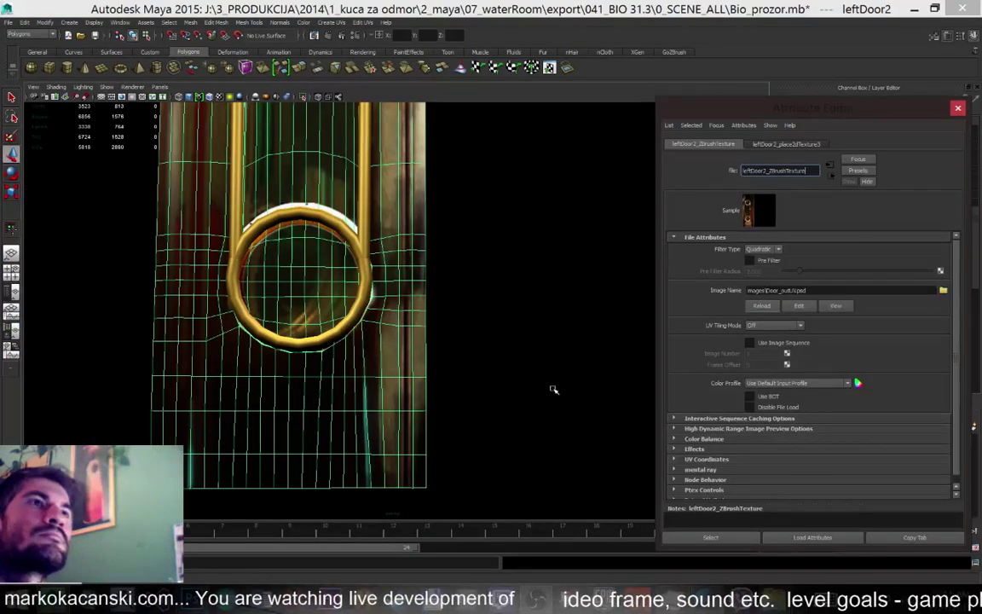
pyautogui.click(491, 246)
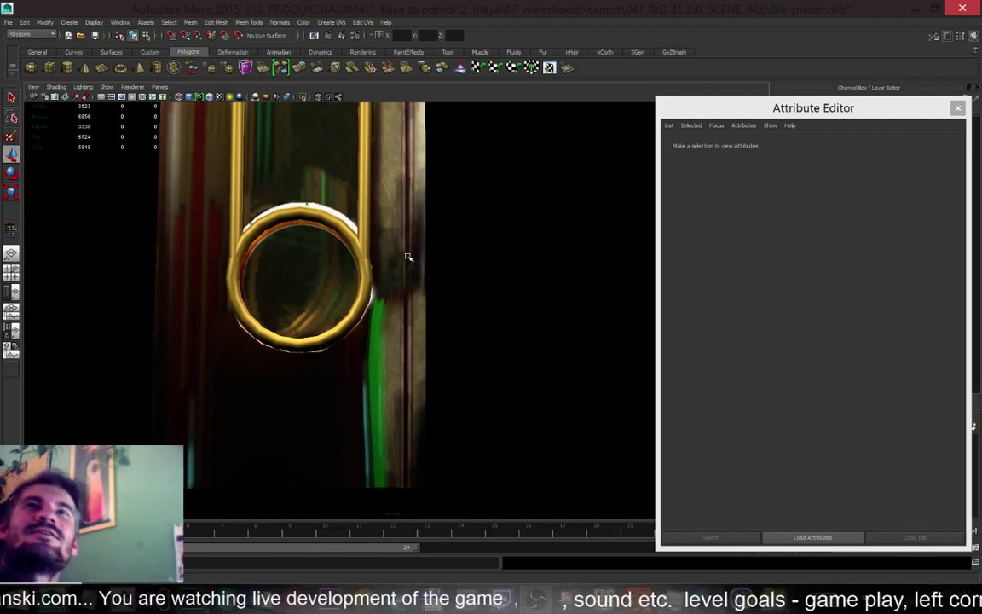
pyautogui.scroll(-3, 415, 324)
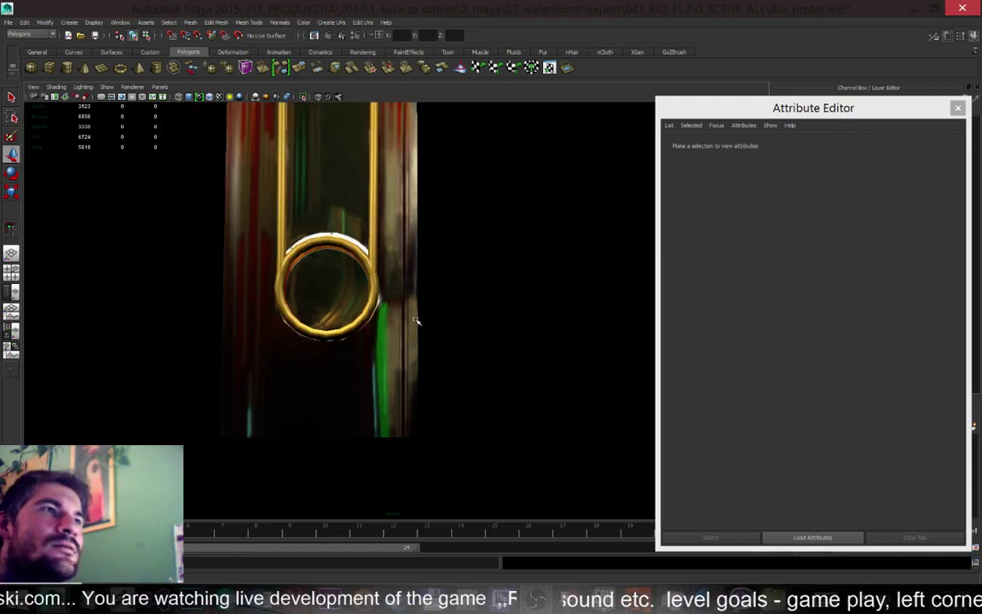
pyautogui.scroll(2, 414, 403)
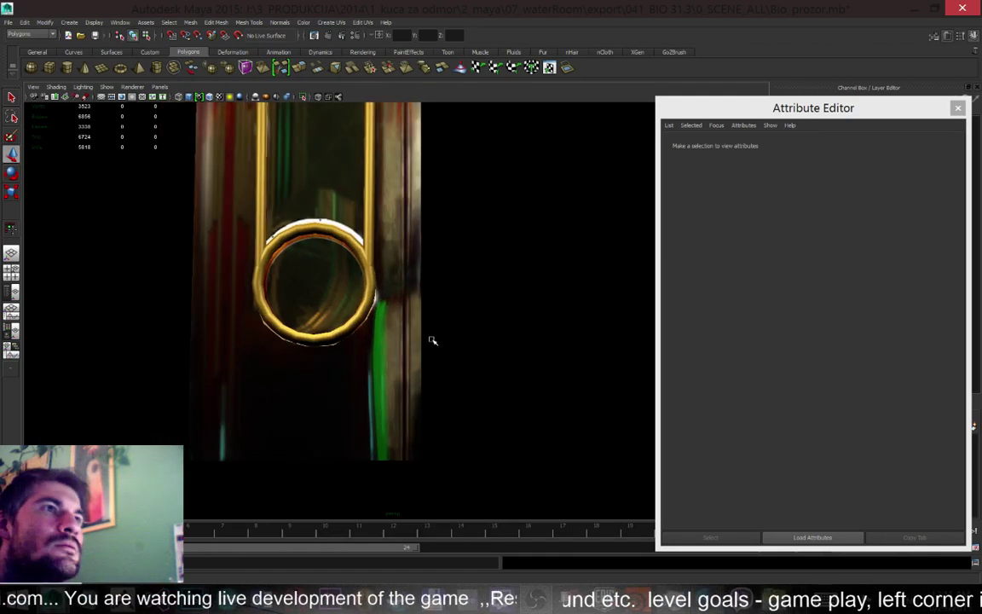
# Select the door and compare its UV layout with the green line in the UV Texture Editor
pyautogui.click(394, 353)
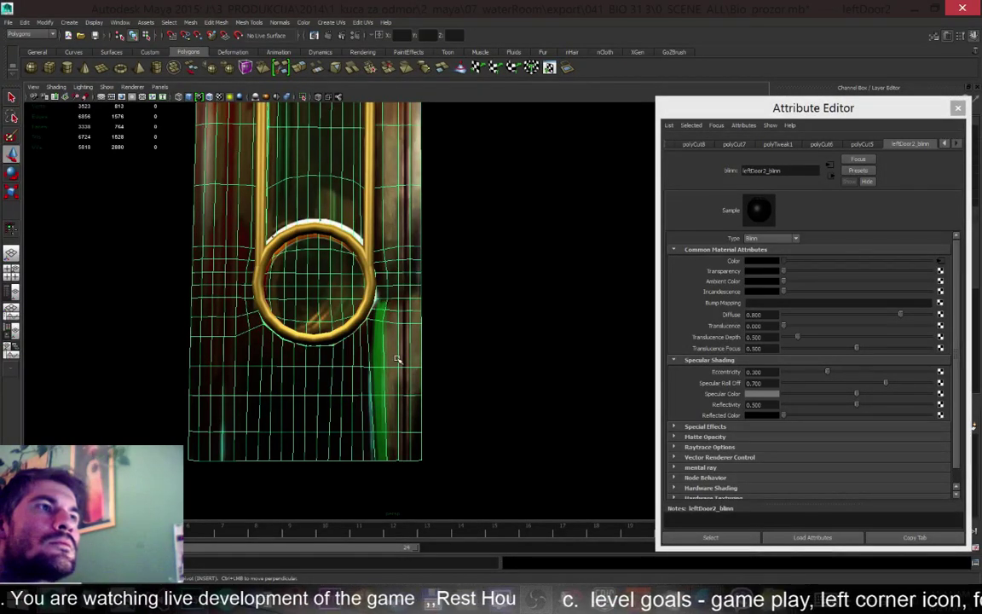
pyautogui.scroll(5, 395, 356)
pyautogui.scroll(-4, 425, 289)
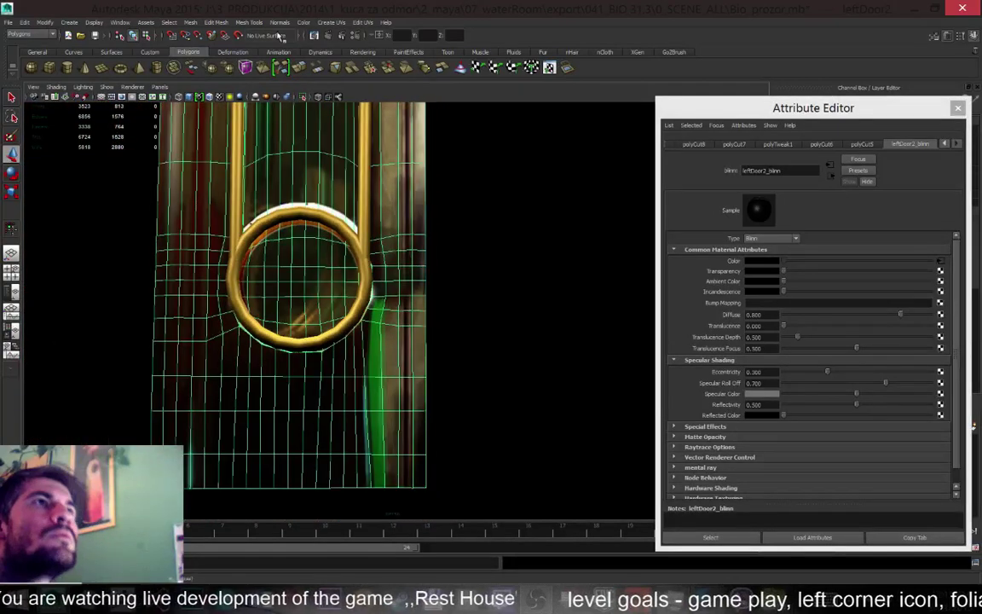
pyautogui.click(330, 24)
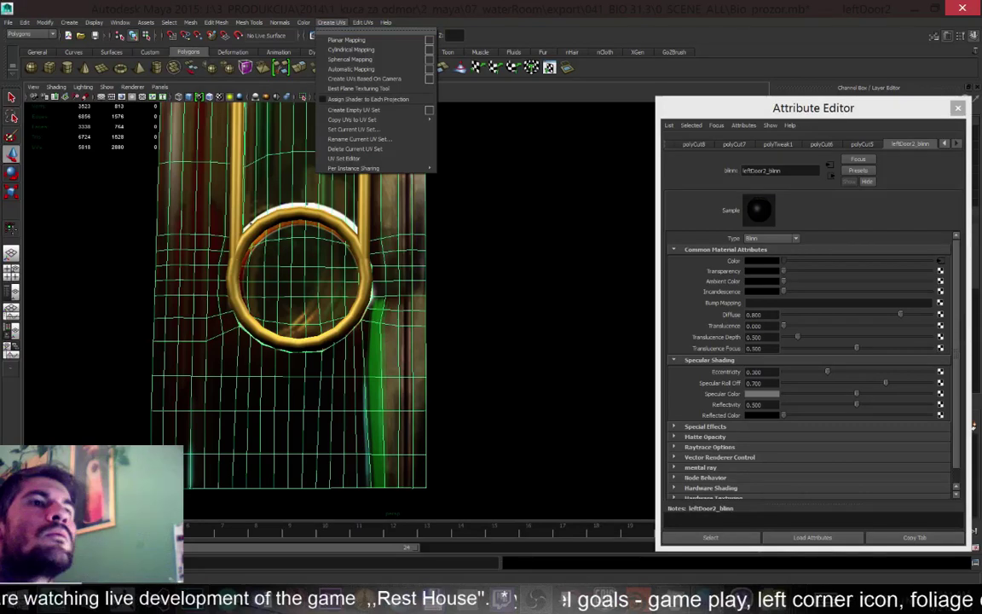
pyautogui.click(548, 68)
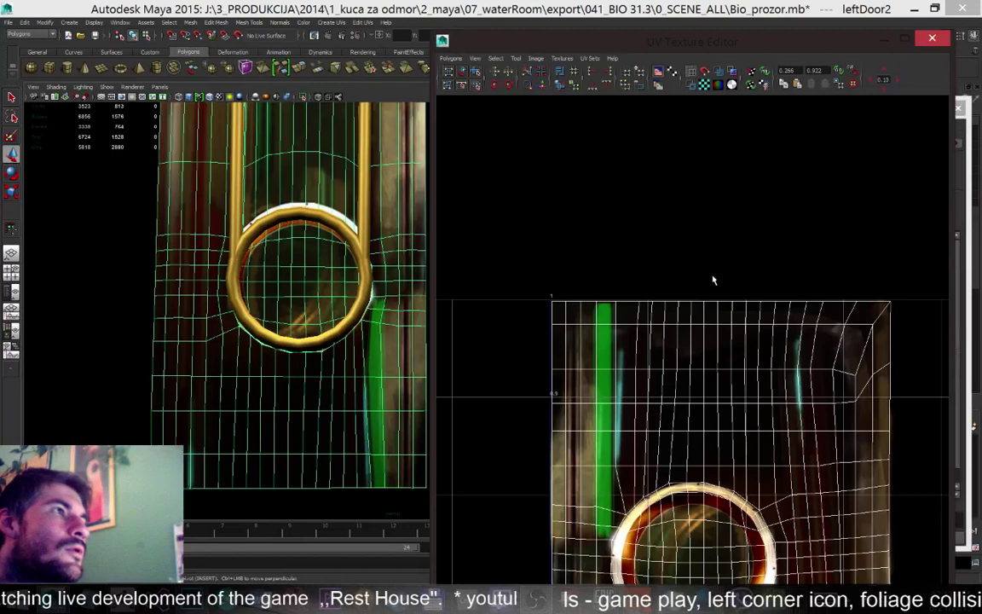
pyautogui.moveTo(725, 36); pyautogui.dragTo(707, 13)
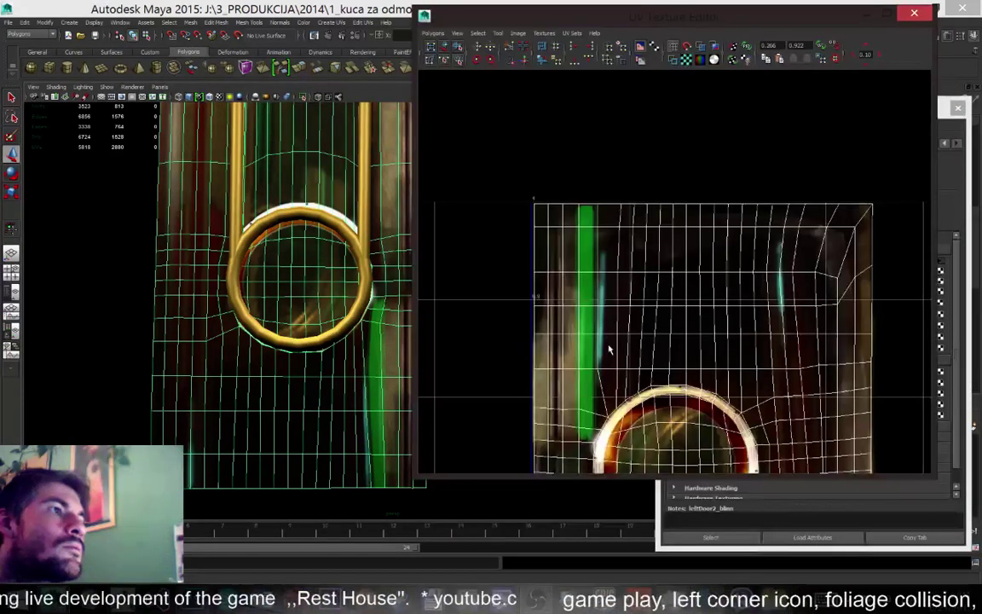
pyautogui.scroll(-1, 622, 308)
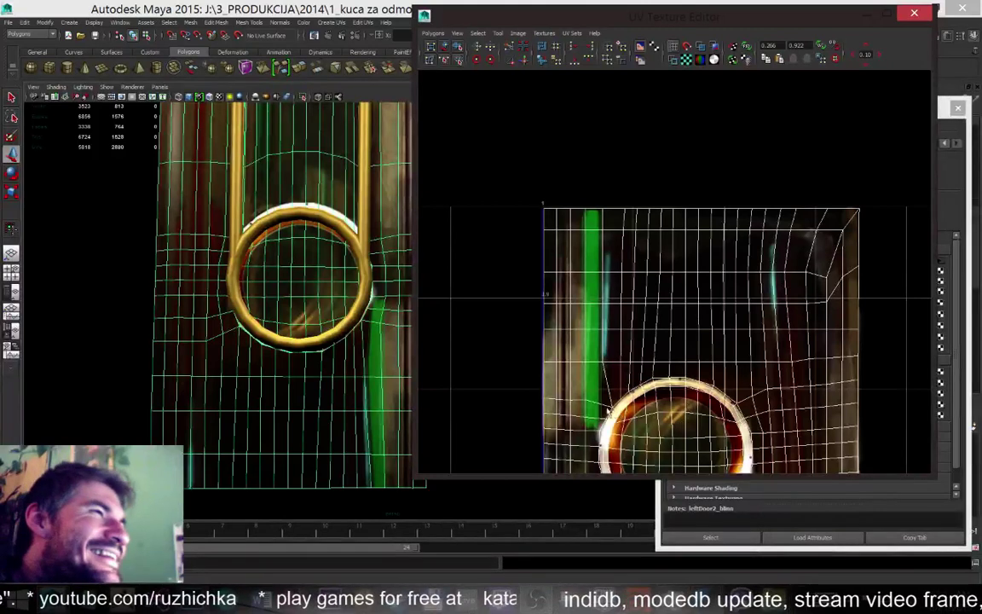
pyautogui.scroll(1, 586, 420)
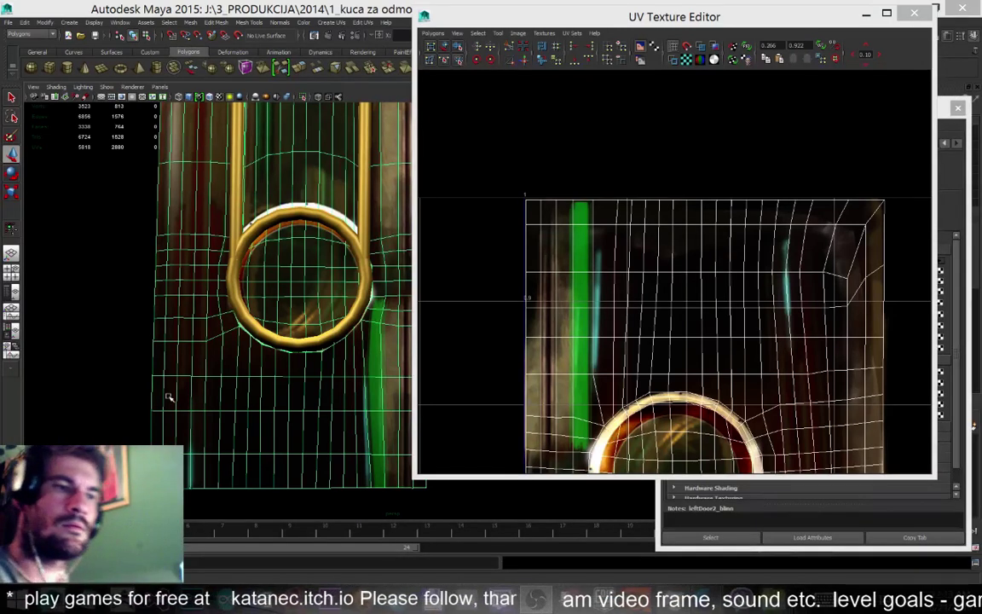
pyautogui.click(865, 14)
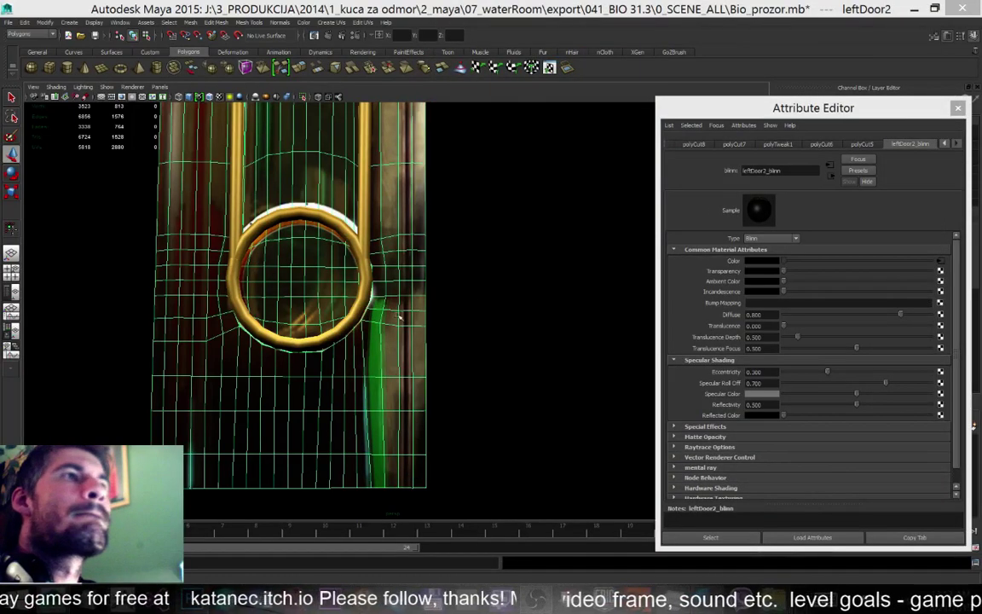
# Switch the door to vertex editing and select the curved column of vertices beside the lower golden ring, above the green line
pyautogui.click(477, 288)
pyautogui.click(383, 332)
pyautogui.click(509, 304)
pyautogui.click(426, 411)
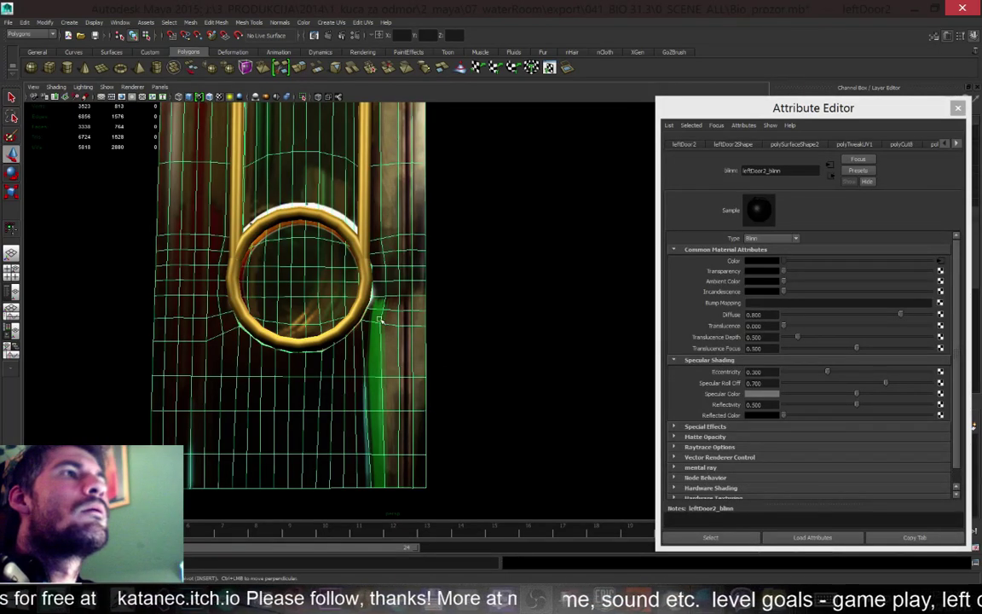
pyautogui.scroll(-1, 384, 278)
pyautogui.scroll(2, 383, 279)
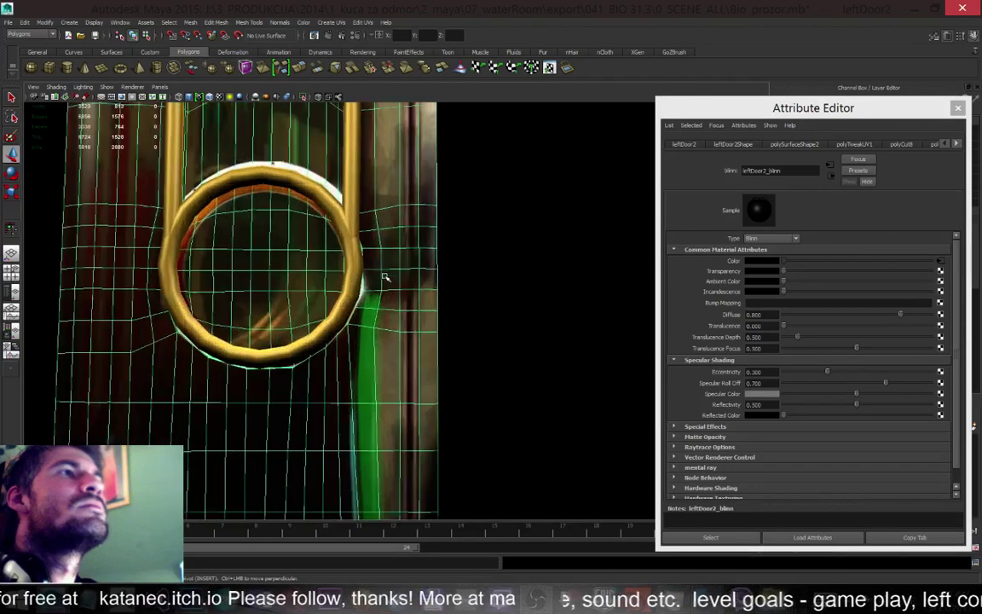
pyautogui.scroll(-1, 381, 280)
pyautogui.scroll(-1, 381, 279)
pyautogui.scroll(-1, 381, 280)
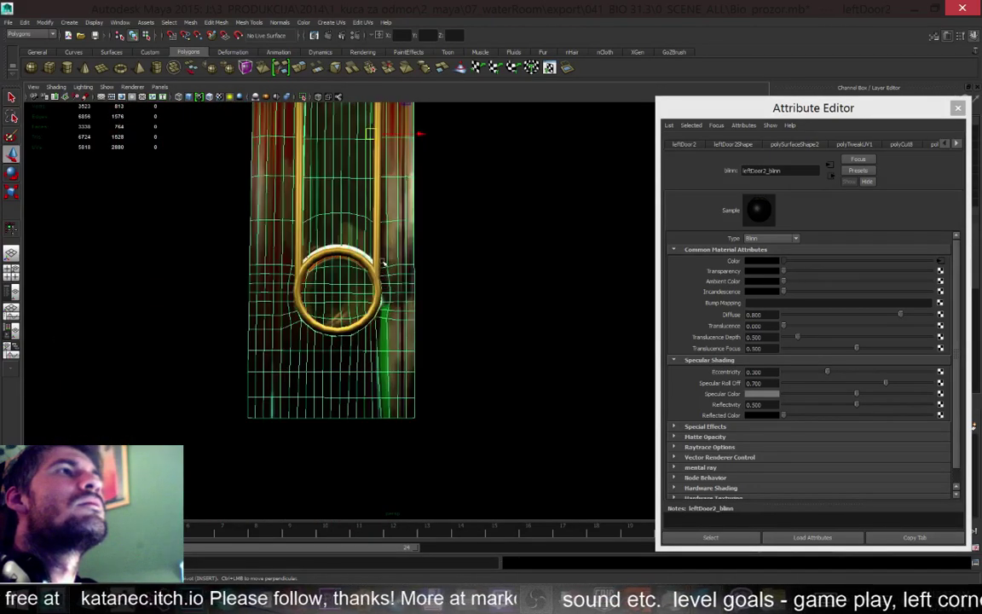
pyautogui.scroll(4, 383, 283)
pyautogui.moveTo(384, 286); pyautogui.dragTo(357, 182, button='right')
pyautogui.moveTo(361, 183); pyautogui.dragTo(388, 371)
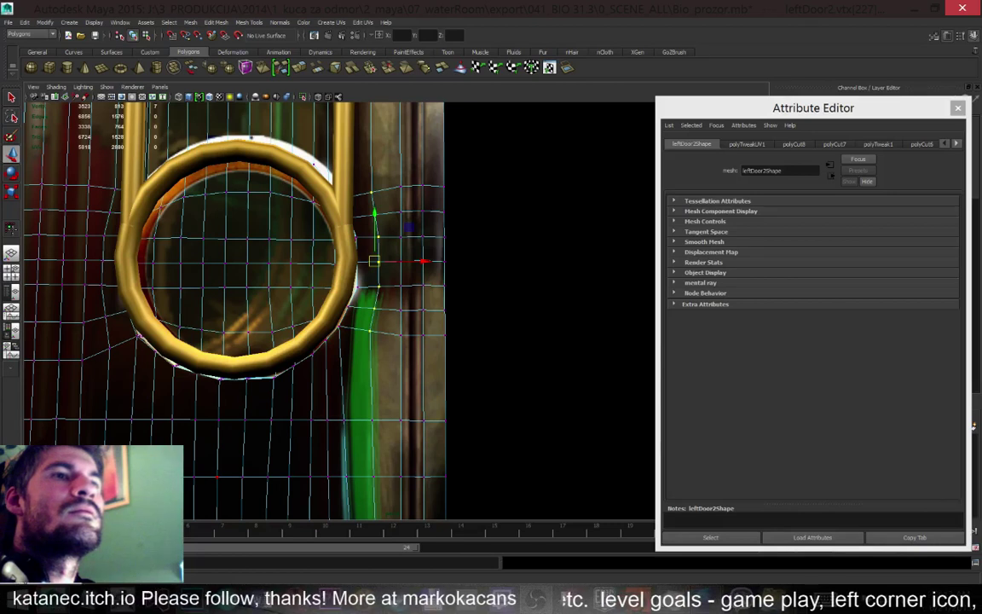
# Check in the UV Texture Editor where the selected vertices lie relative to the green line
pyautogui.hotkey('alt', 'Tab')
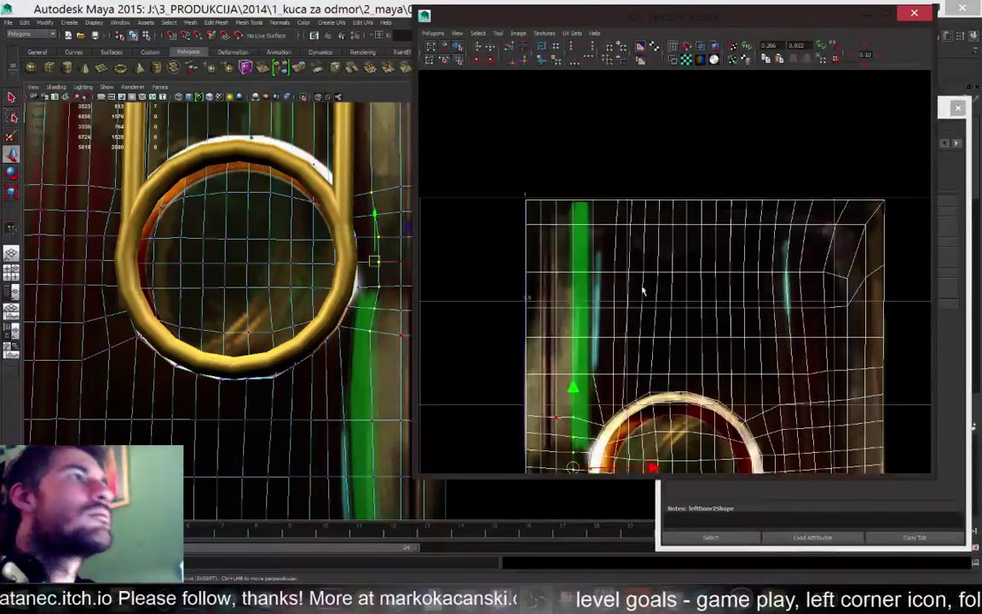
pyautogui.scroll(-1, 611, 326)
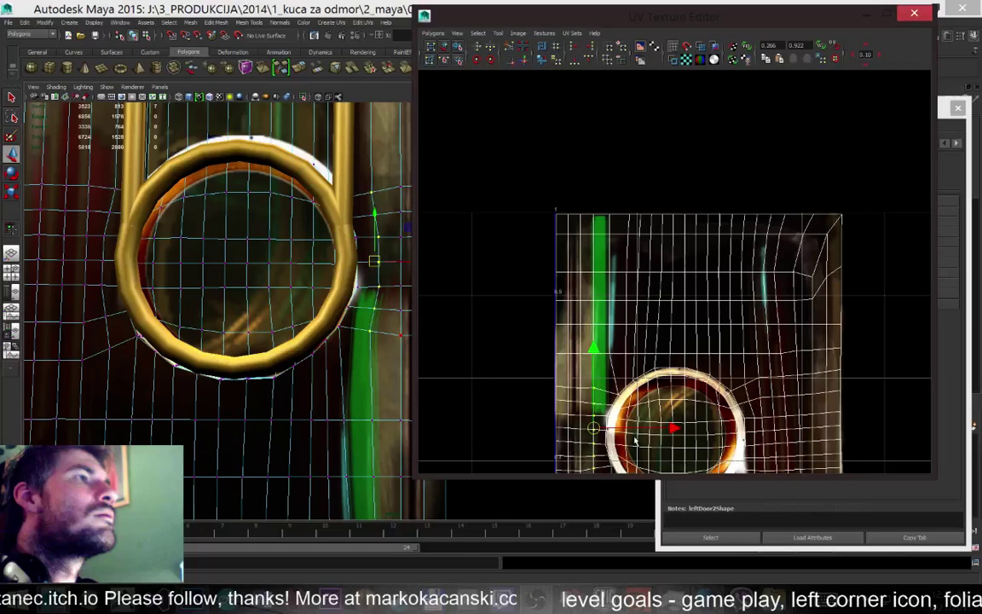
pyautogui.scroll(1, 634, 440)
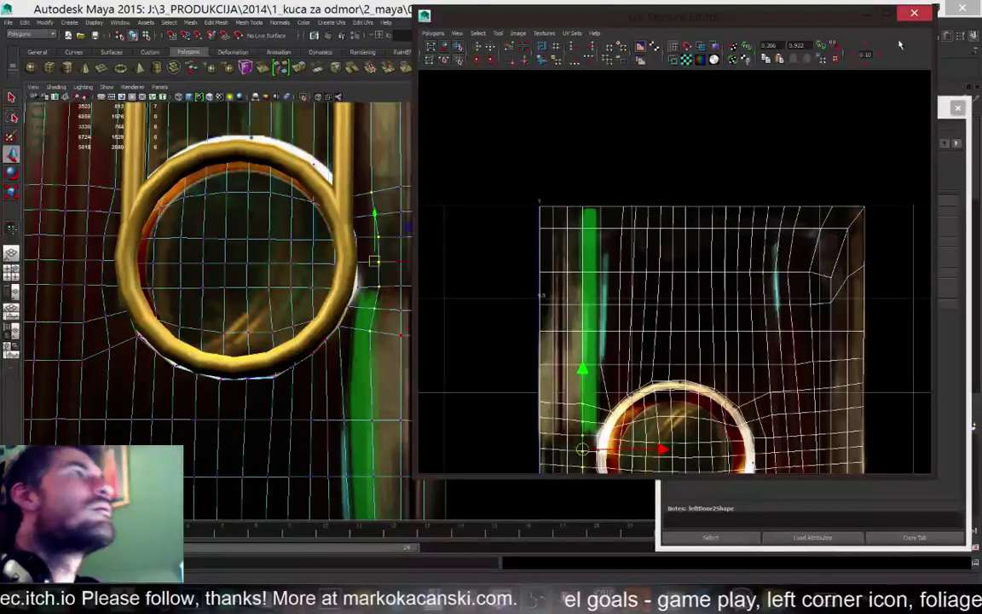
pyautogui.click(867, 15)
# Scale the selected vertices flat along the horizontal axis so the column beside the ring forms a straight vertical line
pyautogui.scroll(-3, 438, 254)
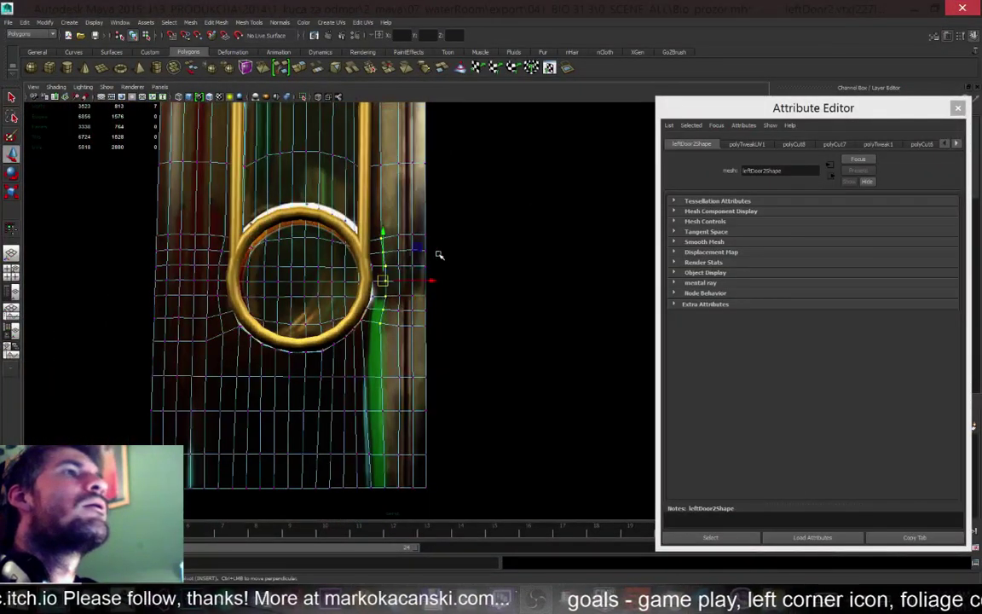
pyautogui.scroll(2, 438, 254)
pyautogui.press('r')
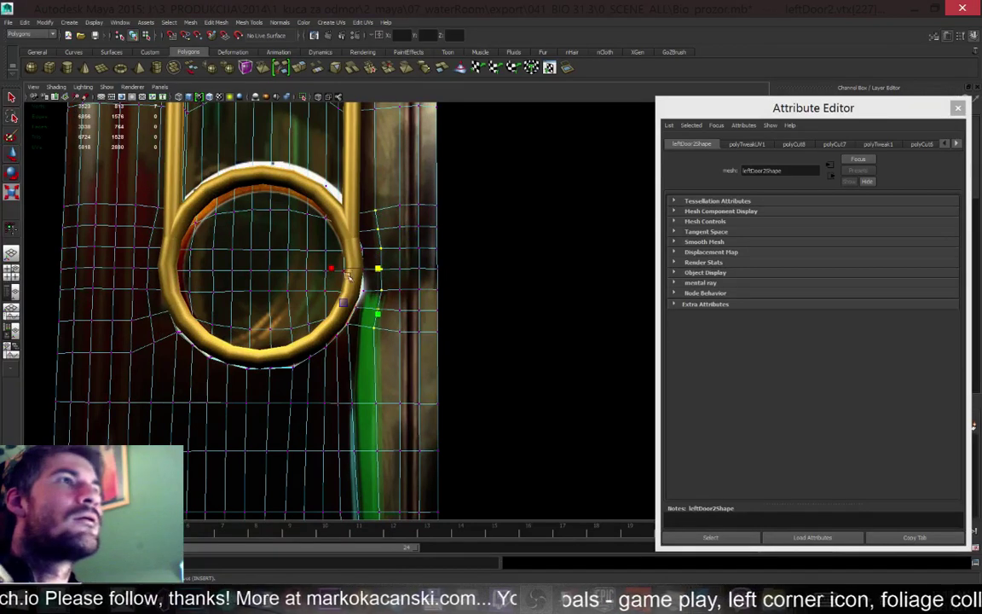
pyautogui.moveTo(333, 267); pyautogui.dragTo(342, 268)
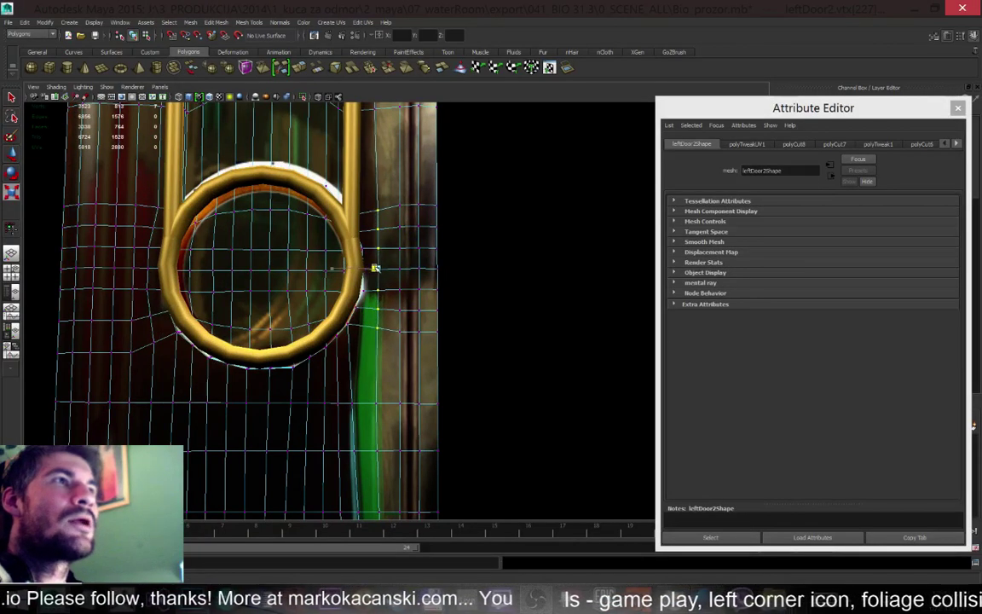
pyautogui.click(379, 269)
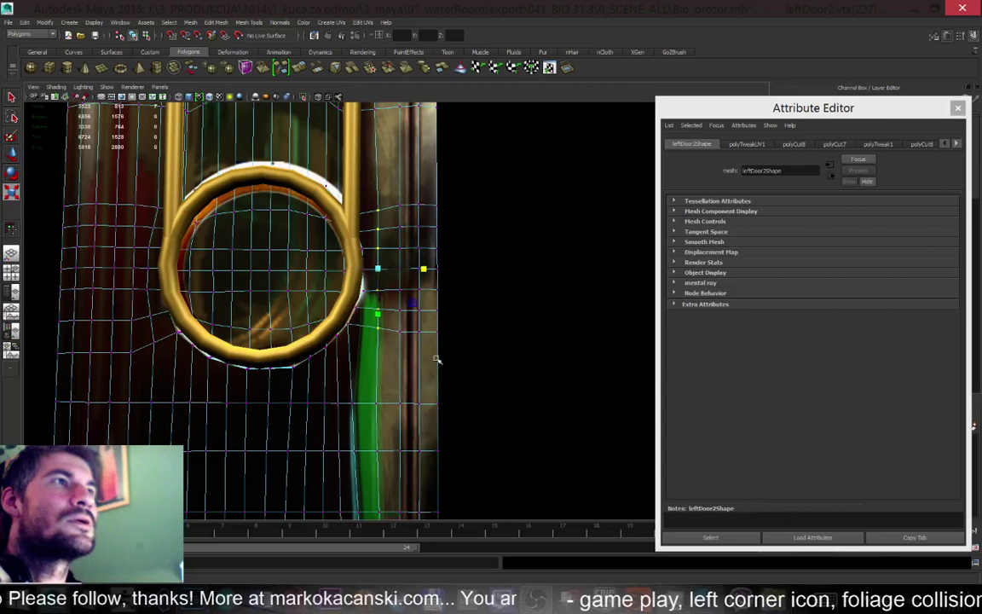
# Examine how the straightened vertex column lines up with the green line and the mesh below the lower ring
pyautogui.scroll(3, 368, 366)
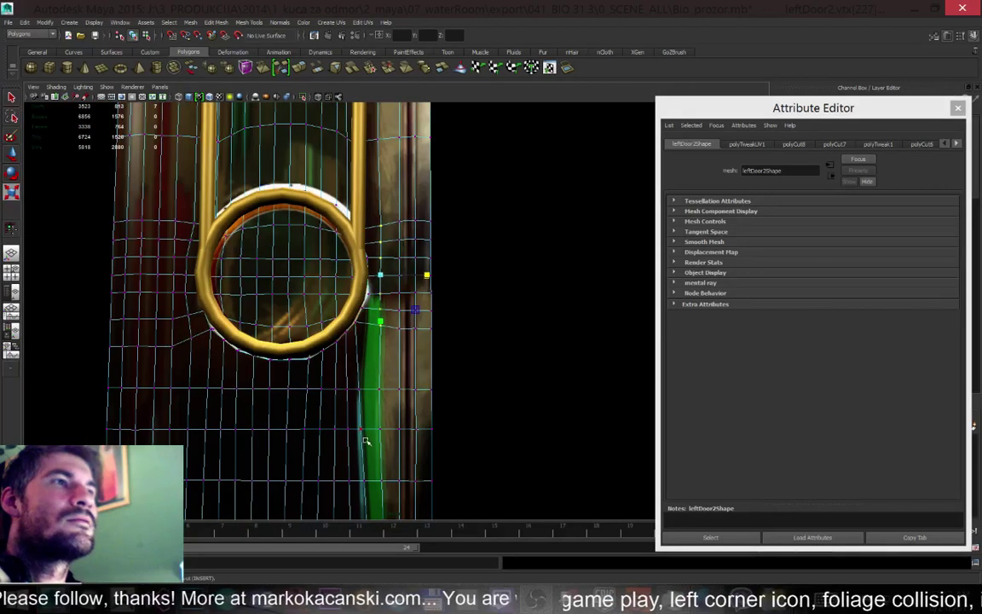
pyautogui.scroll(-3, 372, 356)
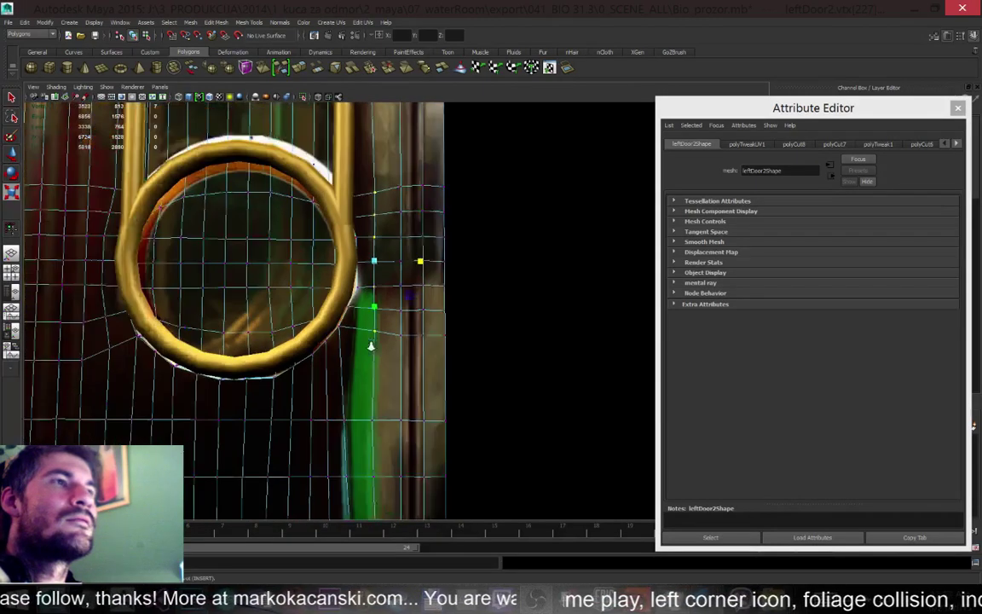
pyautogui.scroll(-2, 385, 359)
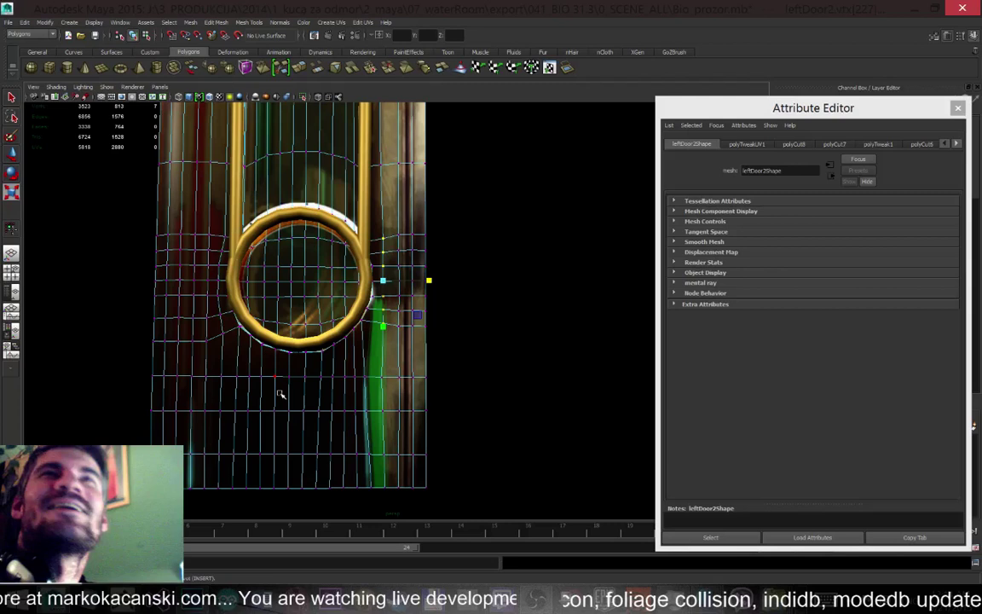
pyautogui.scroll(5, 364, 370)
pyautogui.scroll(-4, 355, 350)
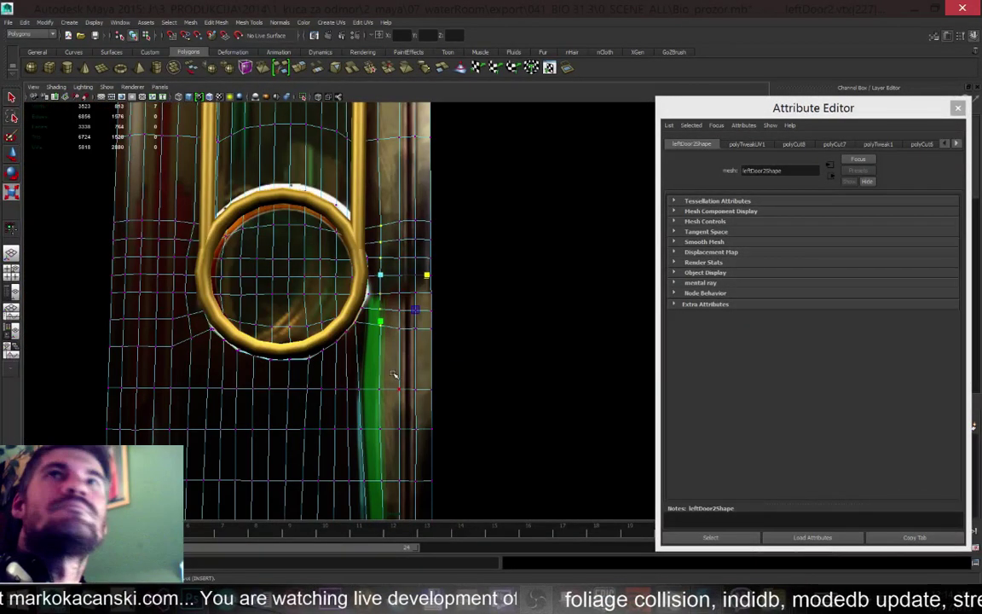
pyautogui.scroll(-3, 387, 376)
pyautogui.scroll(3, 371, 380)
pyautogui.scroll(2, 370, 380)
pyautogui.scroll(-3, 379, 324)
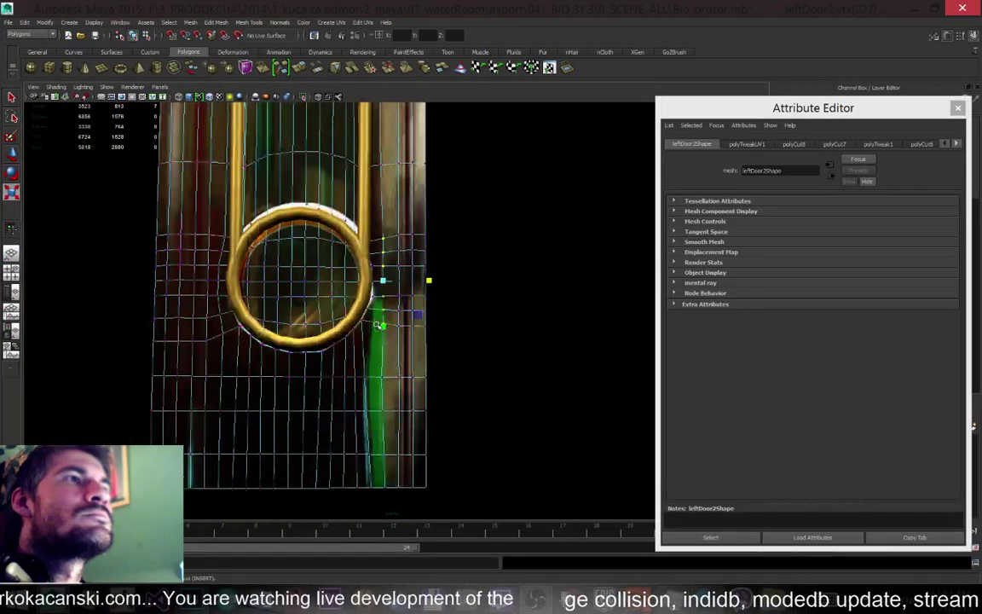
pyautogui.scroll(-1, 380, 325)
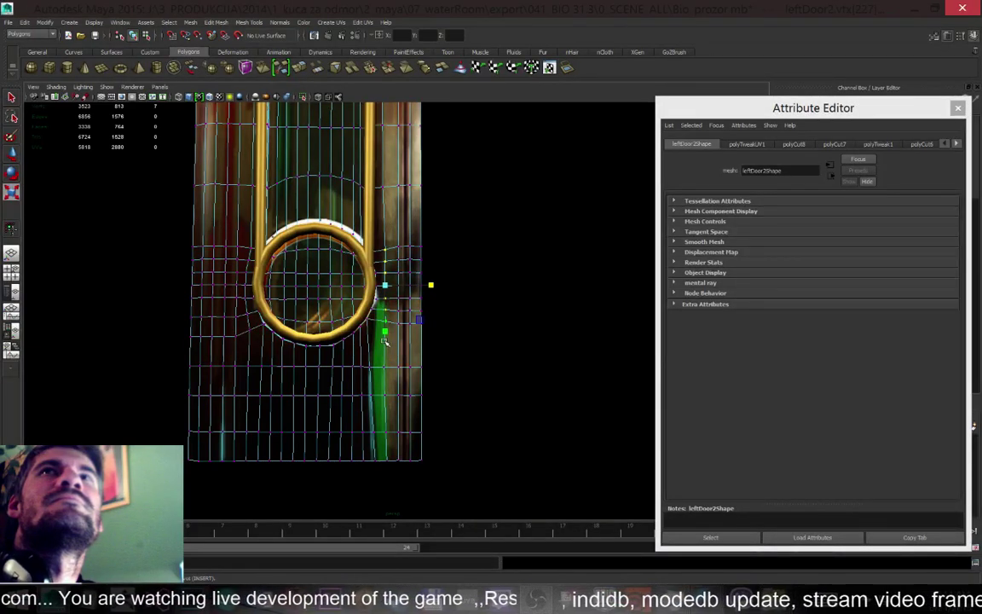
pyautogui.scroll(3, 384, 358)
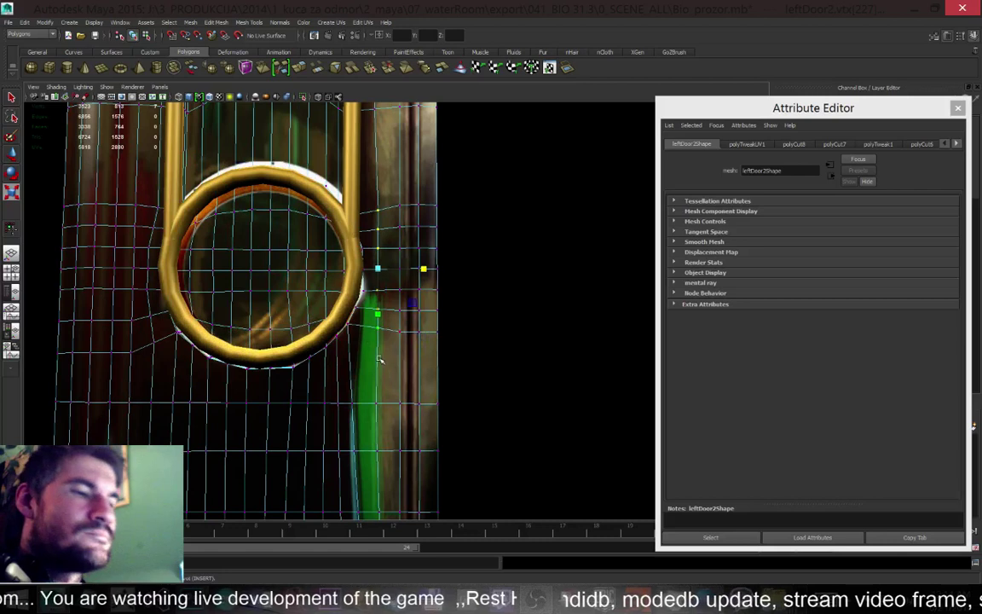
pyautogui.scroll(2, 379, 358)
pyautogui.scroll(-5, 378, 356)
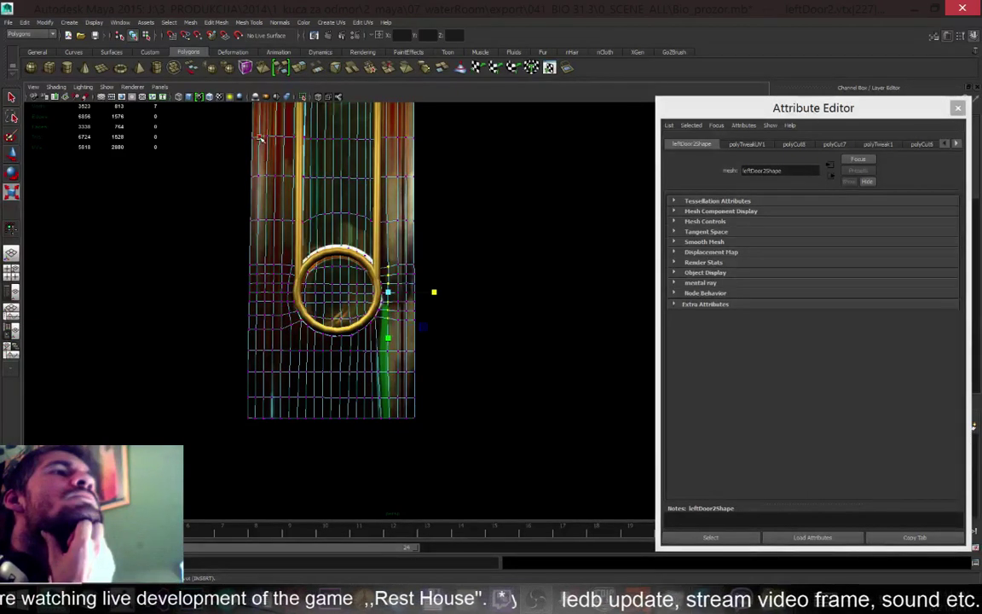
pyautogui.scroll(5, 383, 362)
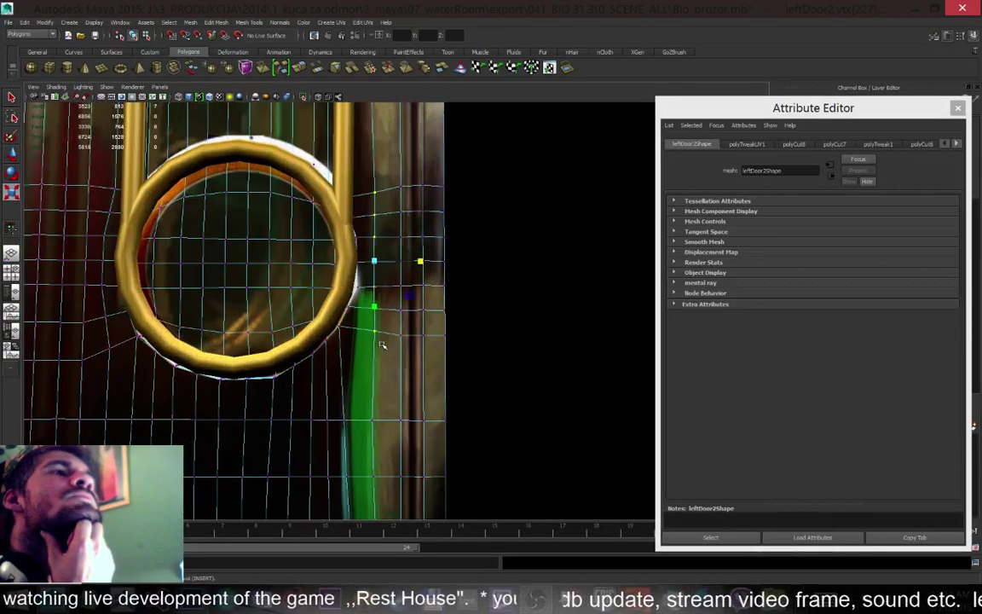
pyautogui.scroll(1, 382, 344)
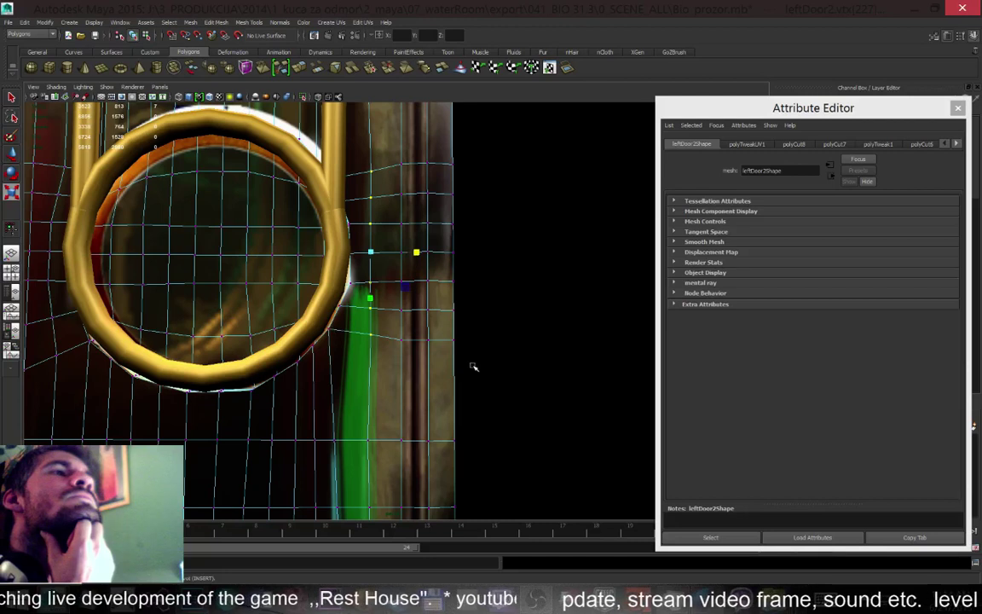
pyautogui.scroll(-2, 316, 334)
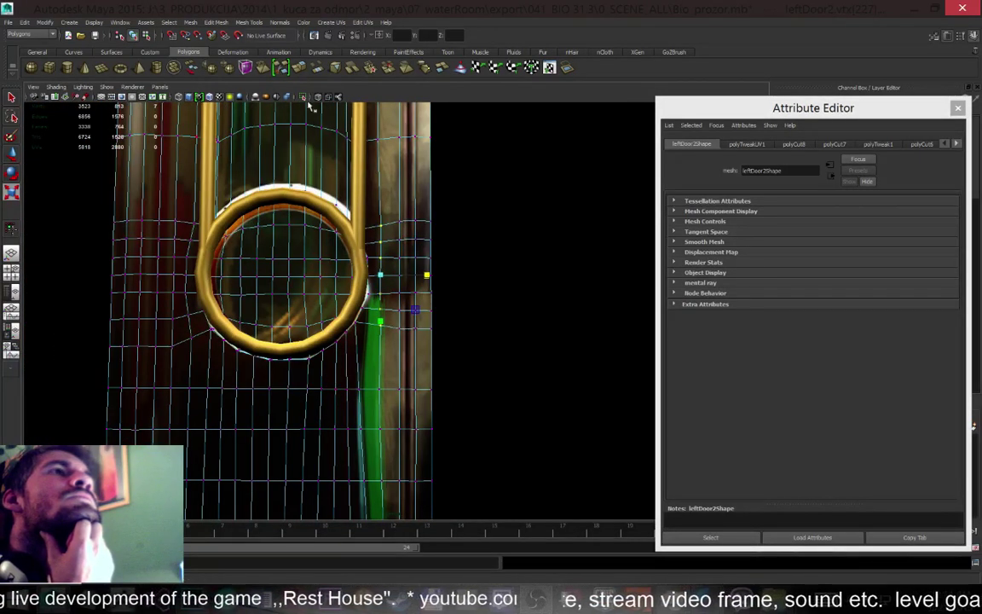
pyautogui.press('g')
pyautogui.keyDown('shift'); pyautogui.moveTo(77, 356); pyautogui.dragTo(432, 368); pyautogui.keyUp('shift')
pyautogui.moveTo(90, 373); pyautogui.dragTo(460, 359)
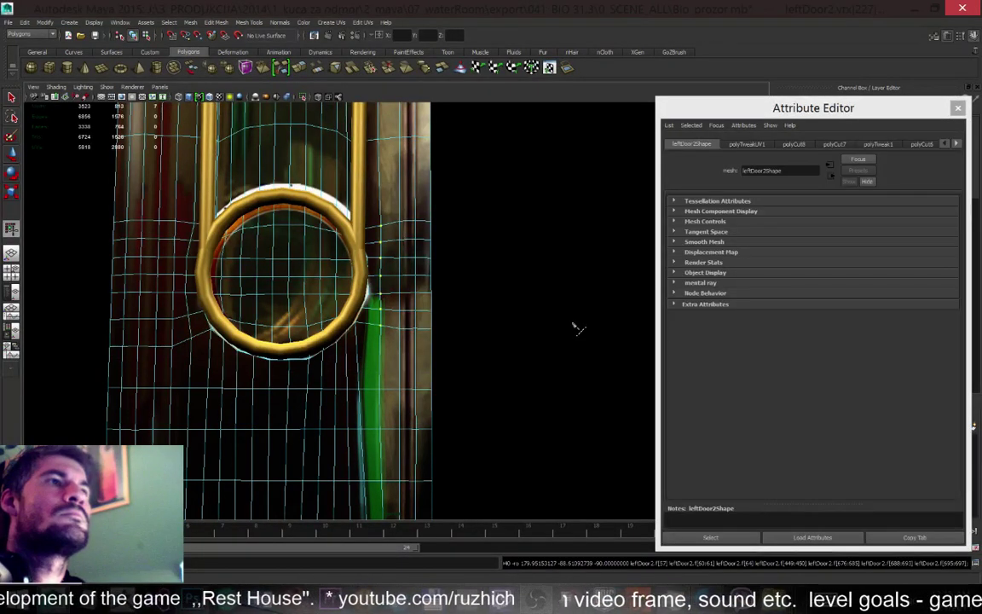
pyautogui.hotkey('ctrl', 'z')
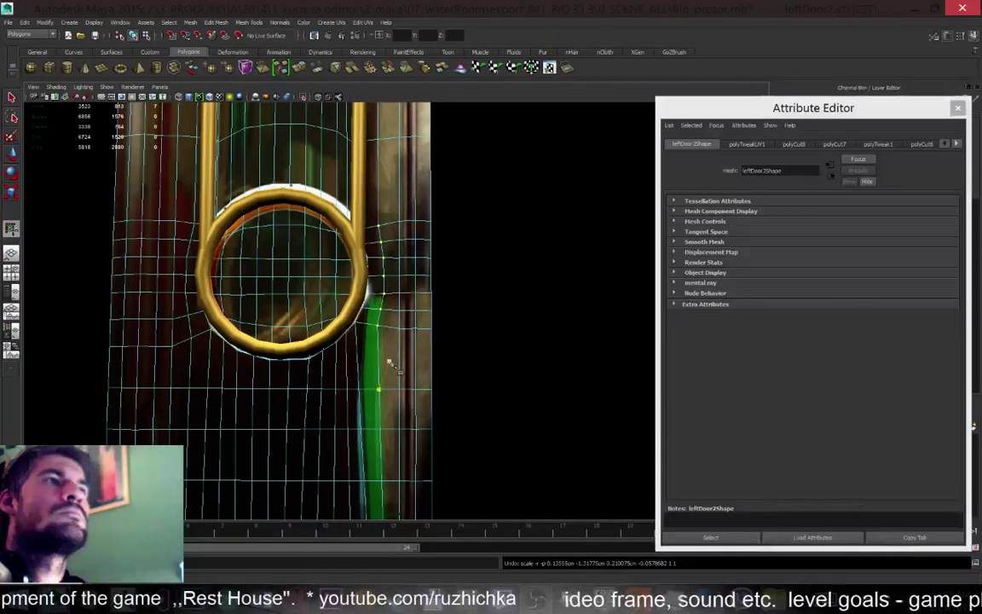
pyautogui.click(24, 22)
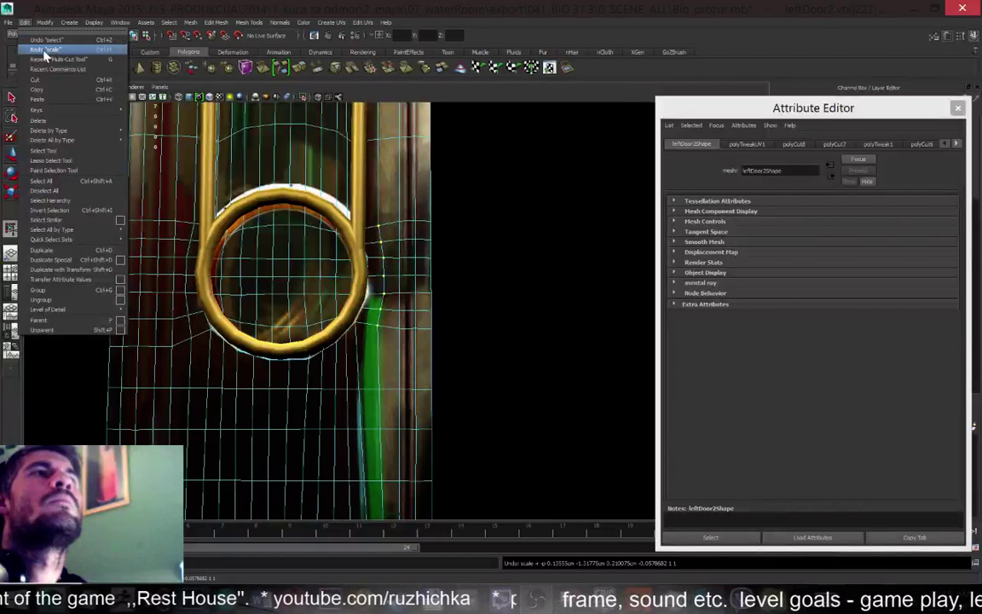
pyautogui.click(39, 39)
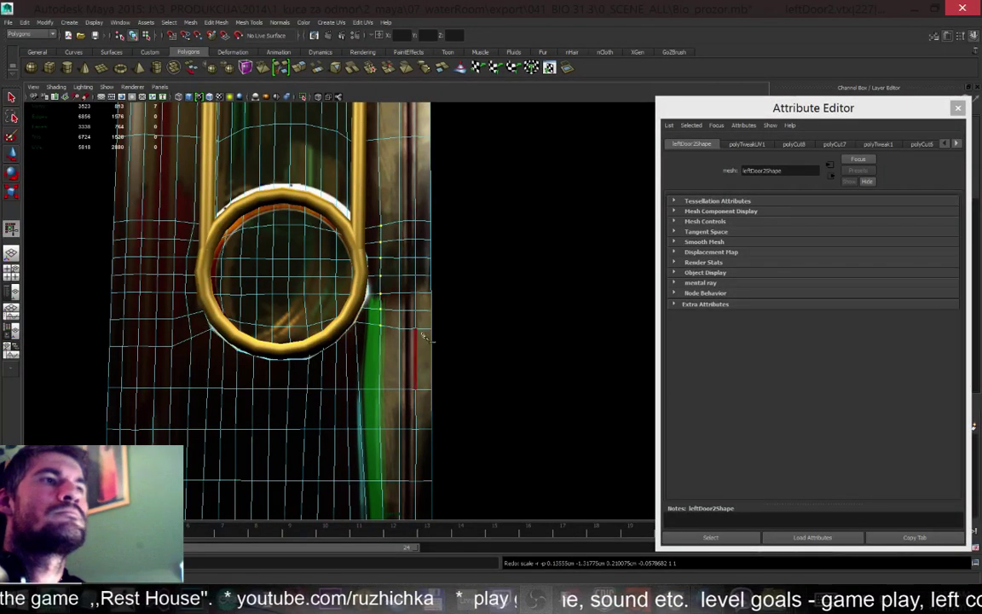
# Cut a horizontal edge line across the full width of the door just below the lower golden ring
pyautogui.press('w')
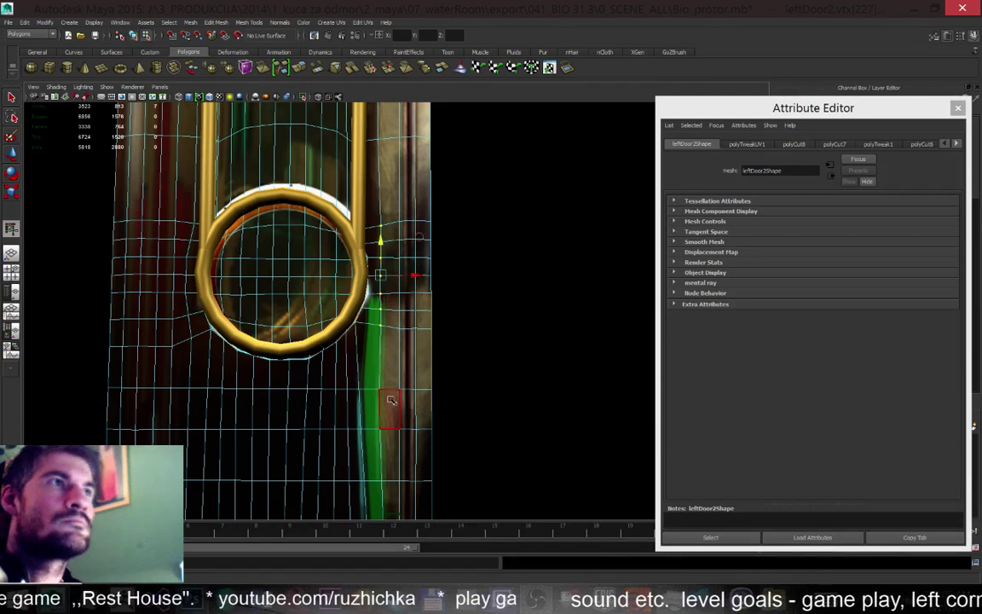
pyautogui.scroll(-1, 368, 368)
pyautogui.scroll(-1, 363, 372)
pyautogui.scroll(1, 363, 372)
pyautogui.scroll(1, 361, 373)
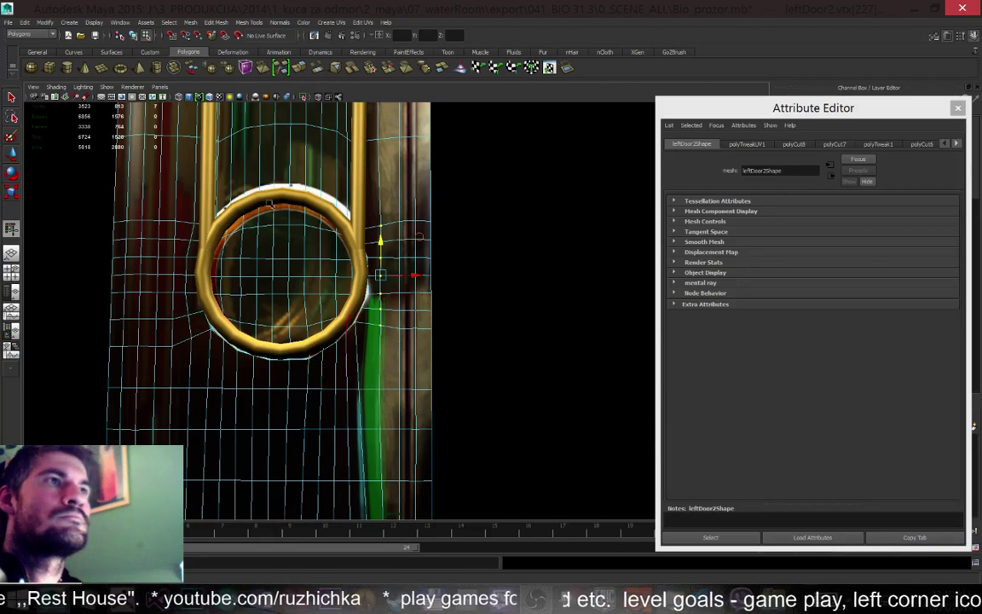
pyautogui.press('q')
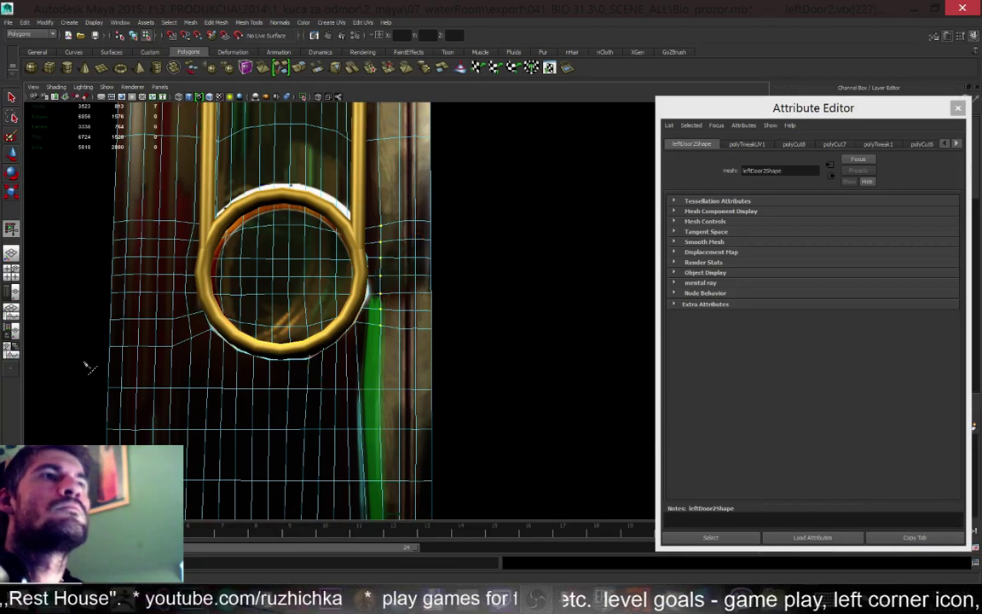
pyautogui.moveTo(55, 365); pyautogui.dragTo(540, 370)
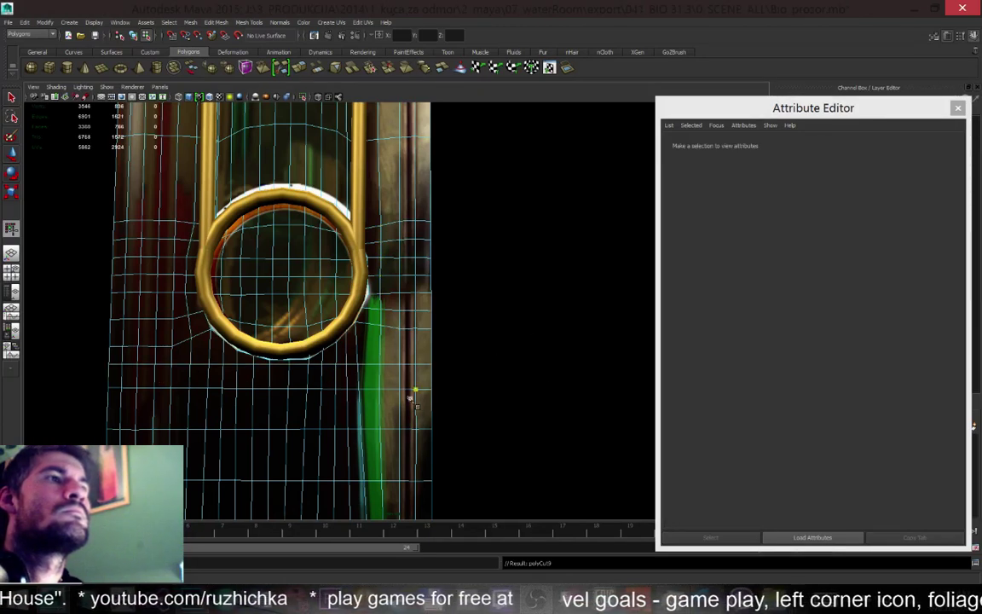
# Switch to vertex editing and select the slanted vertex column from just below the ring down to the door's bottom edge, beside the green line
pyautogui.scroll(-2, 375, 435)
pyautogui.scroll(2, 391, 454)
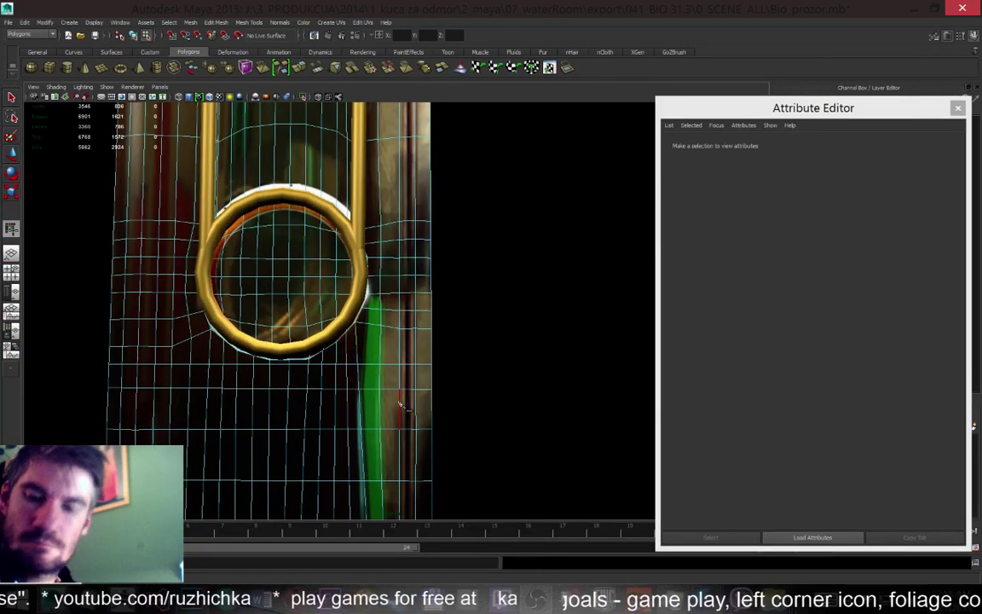
pyautogui.scroll(-2, 362, 438)
pyautogui.scroll(1, 363, 439)
pyautogui.scroll(2, 337, 349)
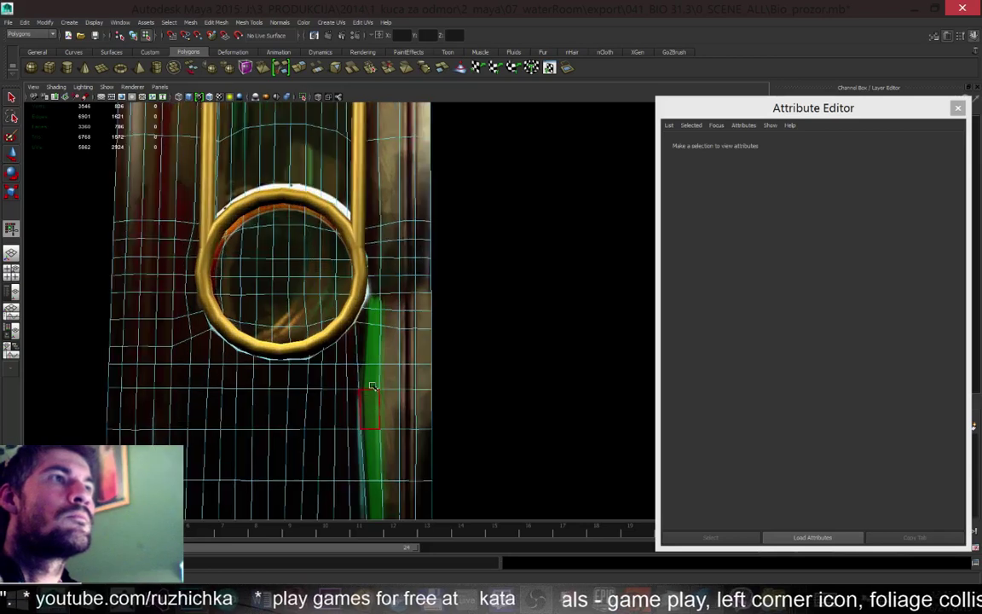
pyautogui.rightClick(351, 375)
pyautogui.moveTo(351, 374); pyautogui.dragTo(317, 370, button='right')
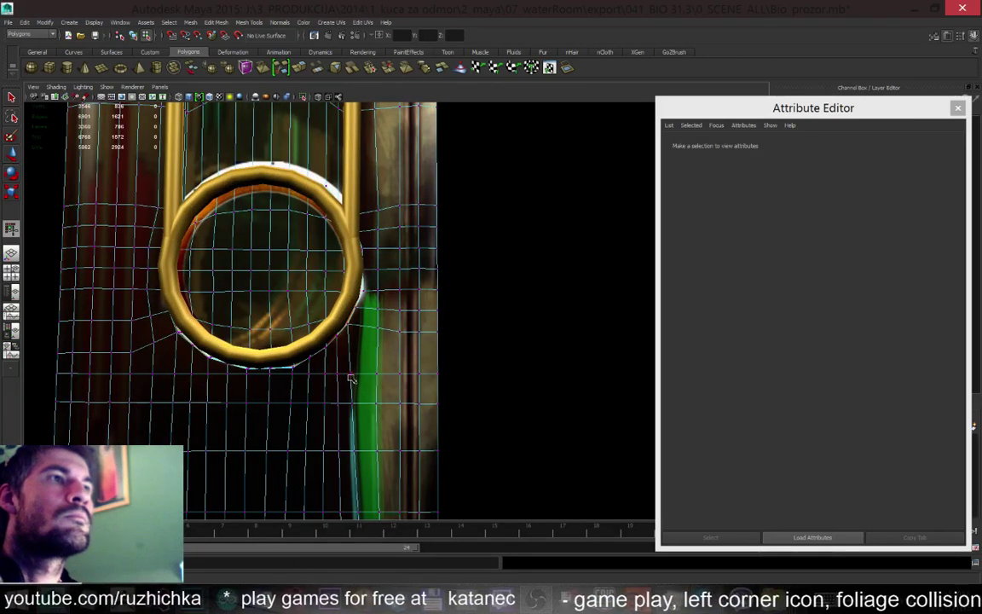
pyautogui.click(350, 379)
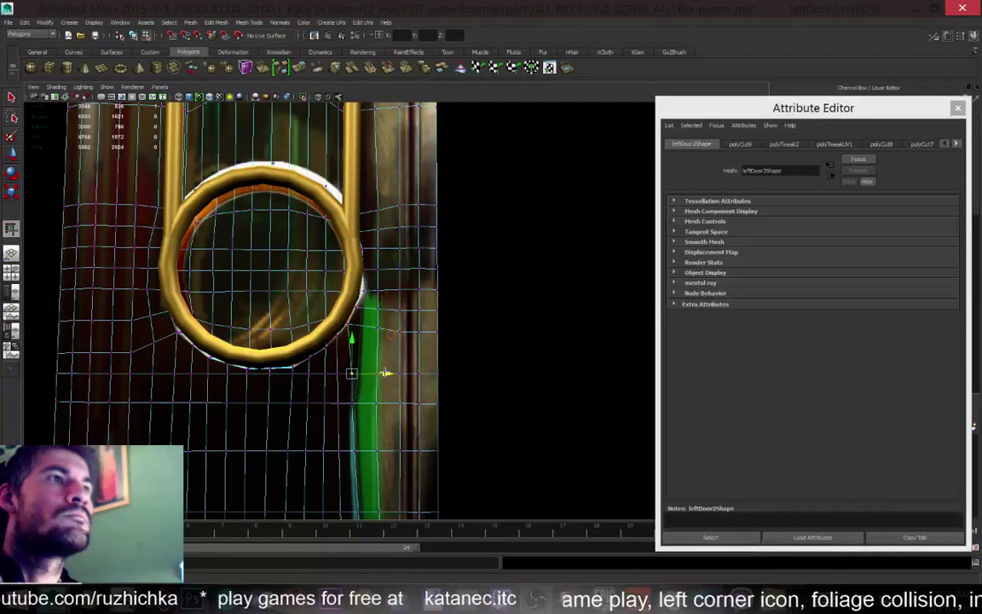
pyautogui.scroll(-2, 351, 448)
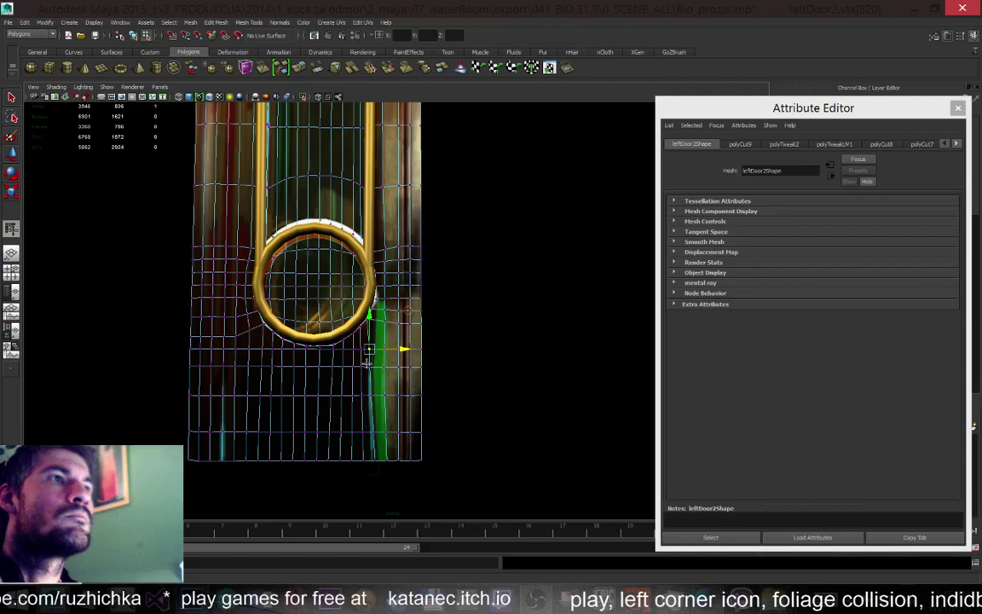
pyautogui.click(367, 363)
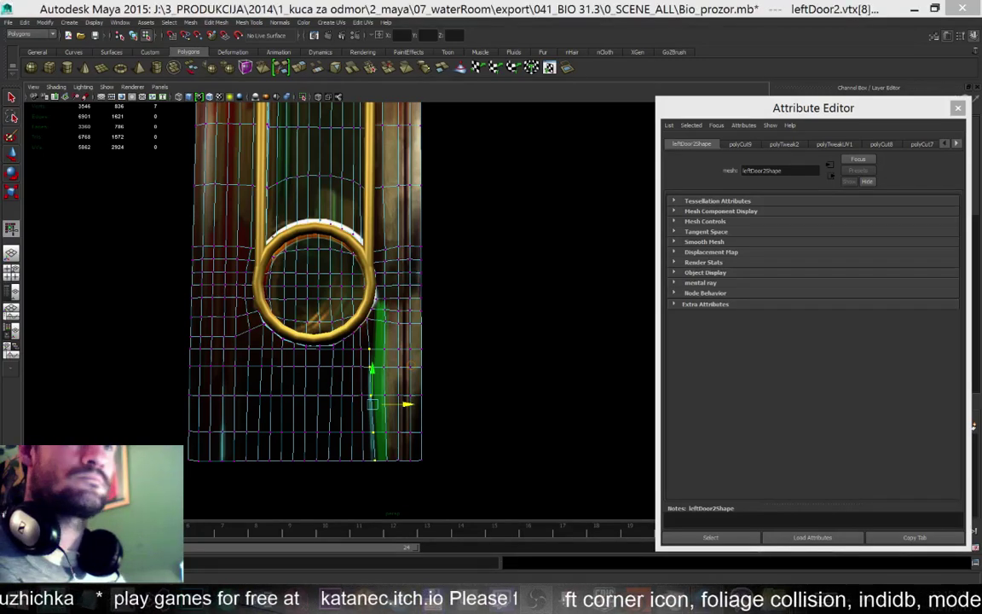
# In the UV Texture Editor, select the UV column beside the green line and align it into a straight vertical line, then close the editor
pyautogui.click(549, 67)
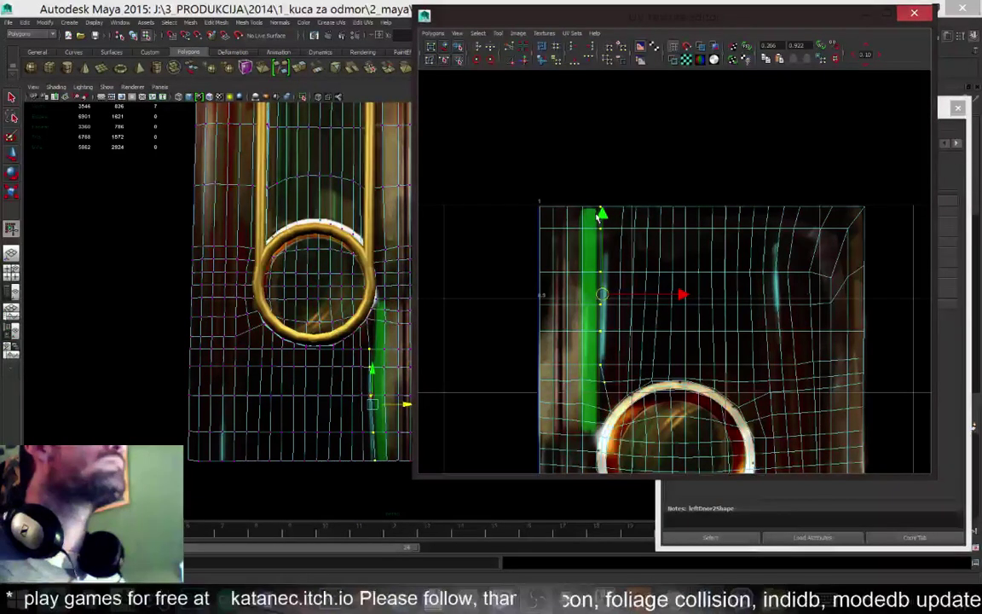
pyautogui.moveTo(610, 220); pyautogui.dragTo(657, 222, button='right')
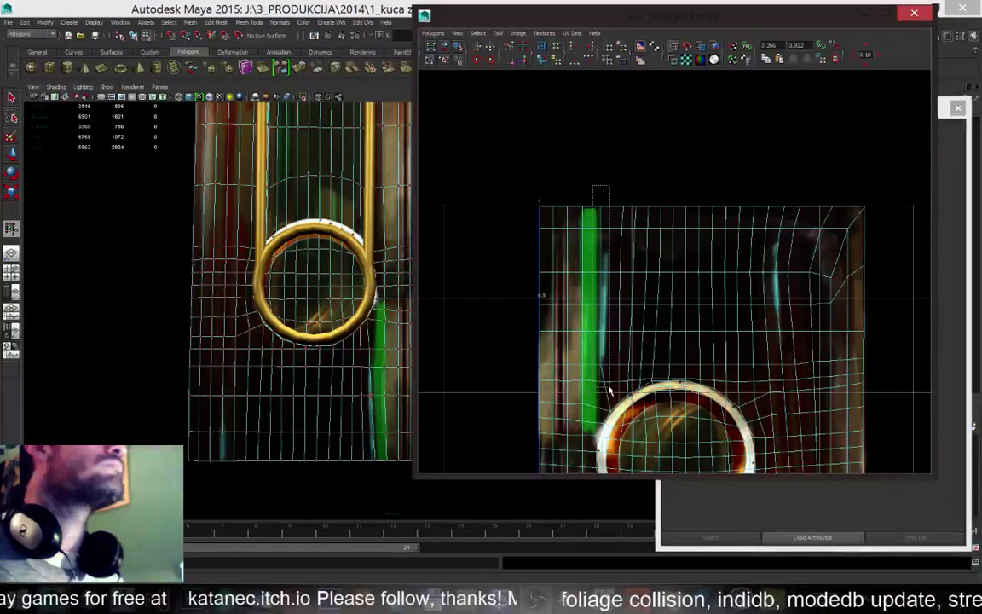
pyautogui.moveTo(609, 390); pyautogui.dragTo(609, 392)
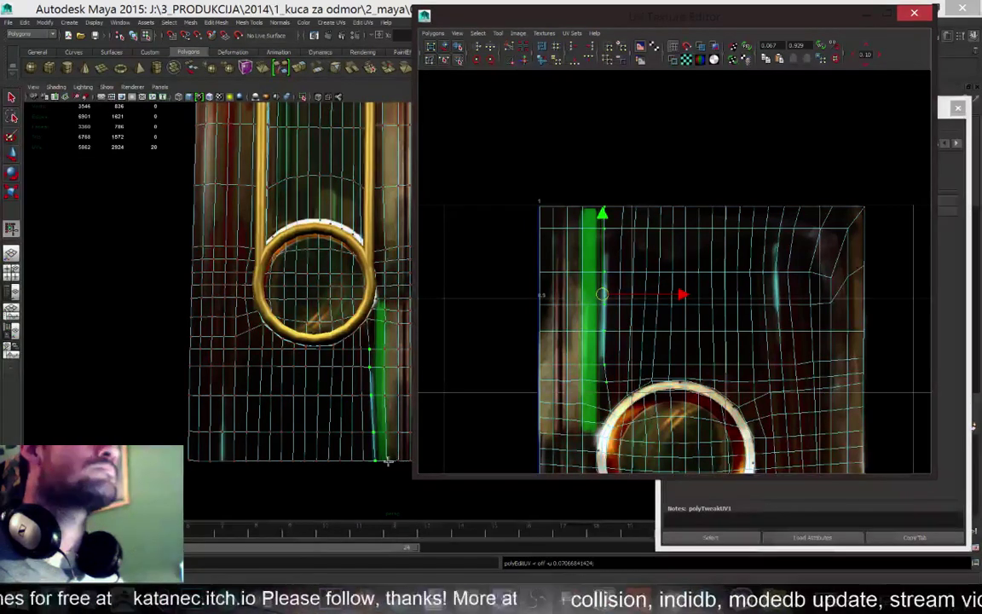
pyautogui.scroll(3, 431, 463)
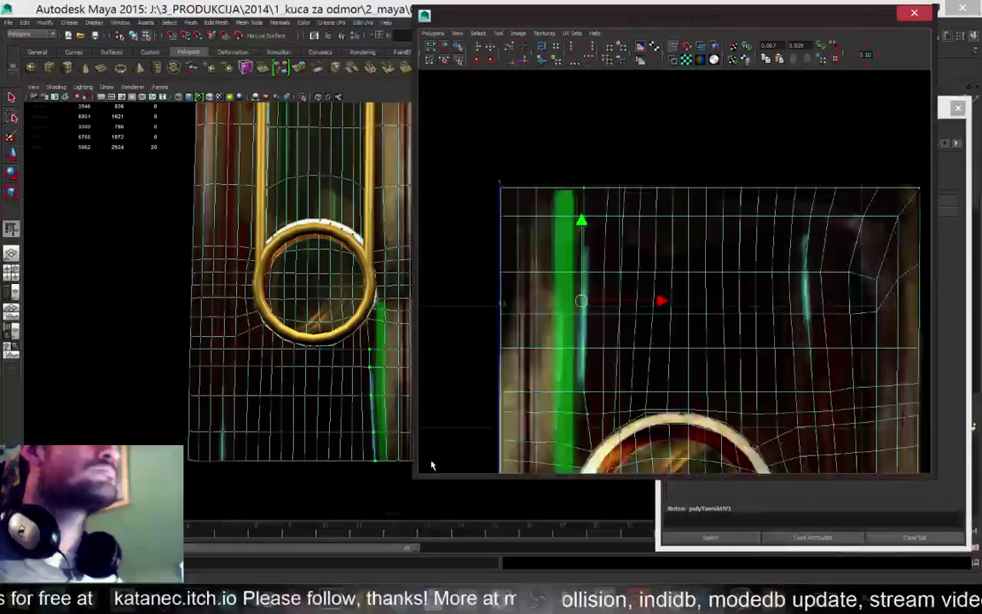
pyautogui.hotkey('alt', 'F4')
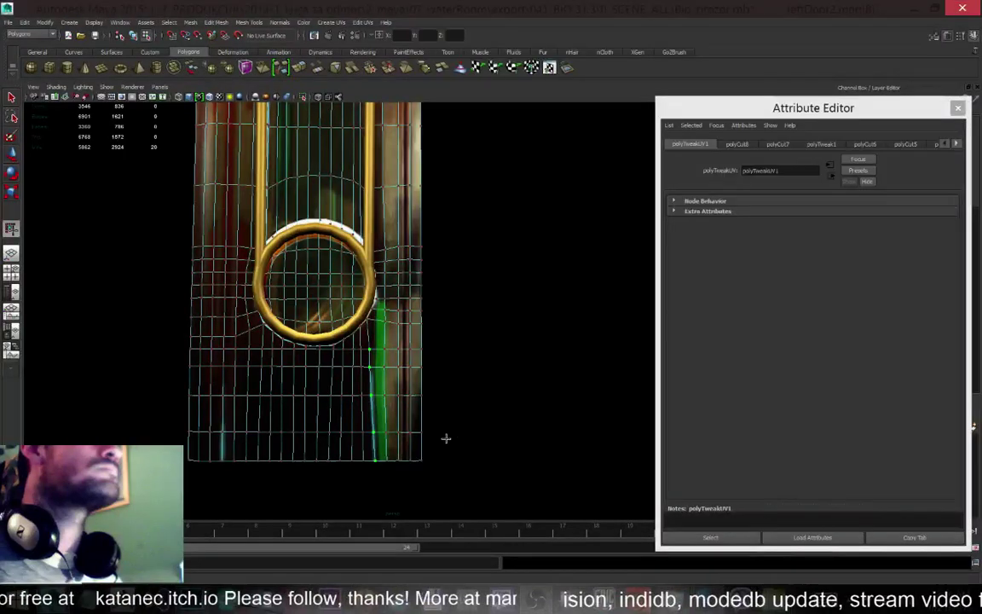
# Inspect the slanted column below the lower ring up close and switch to a maximized front view of that area
pyautogui.scroll(3, 460, 426)
pyautogui.moveTo(486, 398)
pyautogui.keyDown('alt'); pyautogui.mouseDown()
pyautogui.moveTo(508, 311)
pyautogui.moveTo(498, 399)
pyautogui.mouseUp(); pyautogui.keyUp('alt')
pyautogui.scroll(5, 496, 395)
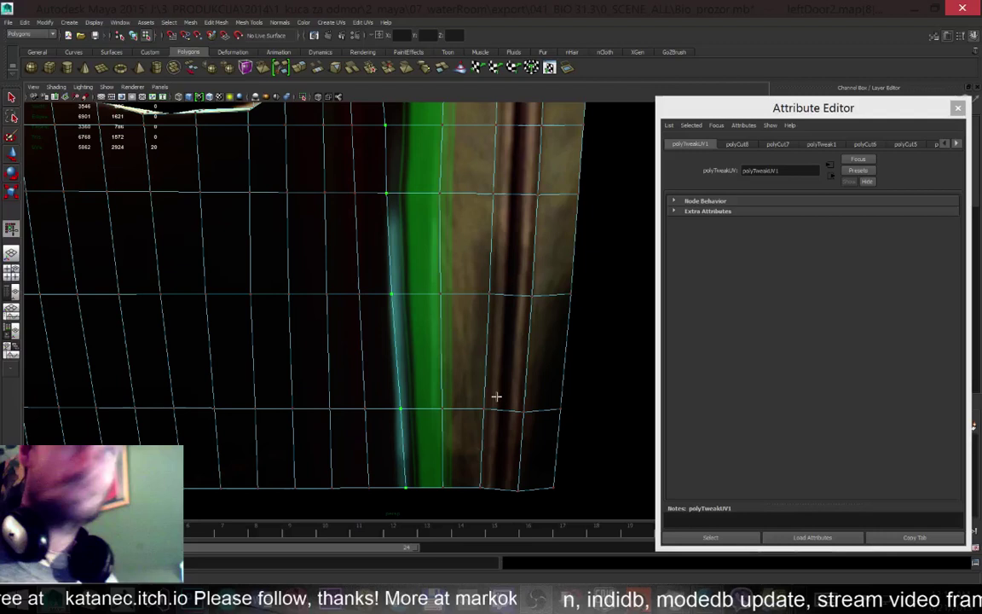
pyautogui.scroll(-5, 496, 395)
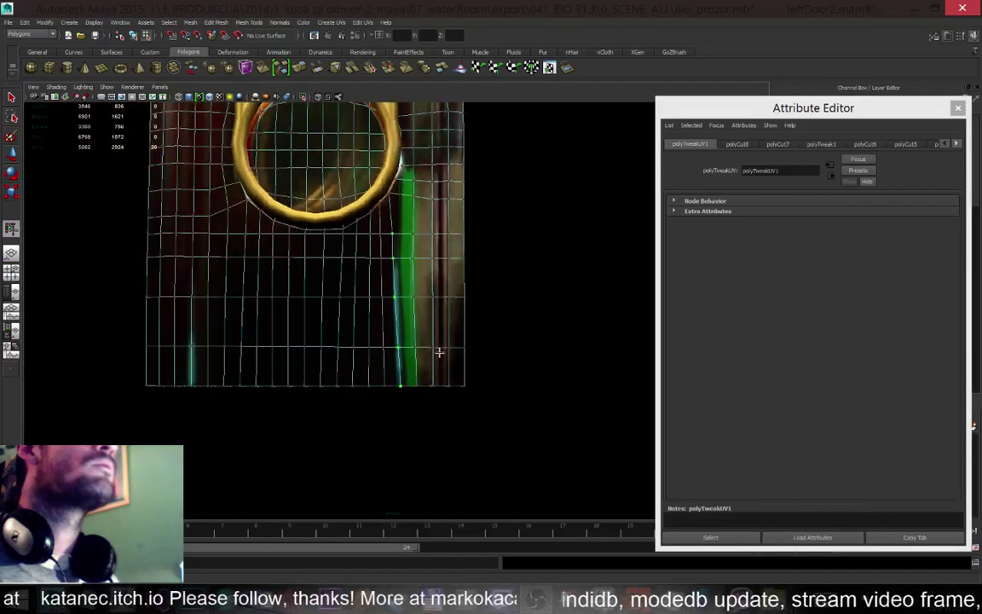
pyautogui.keyDown('alt'); pyautogui.moveTo(441, 356); pyautogui.dragTo(458, 394, button='right'); pyautogui.keyUp('alt')
pyautogui.scroll(1, 459, 394)
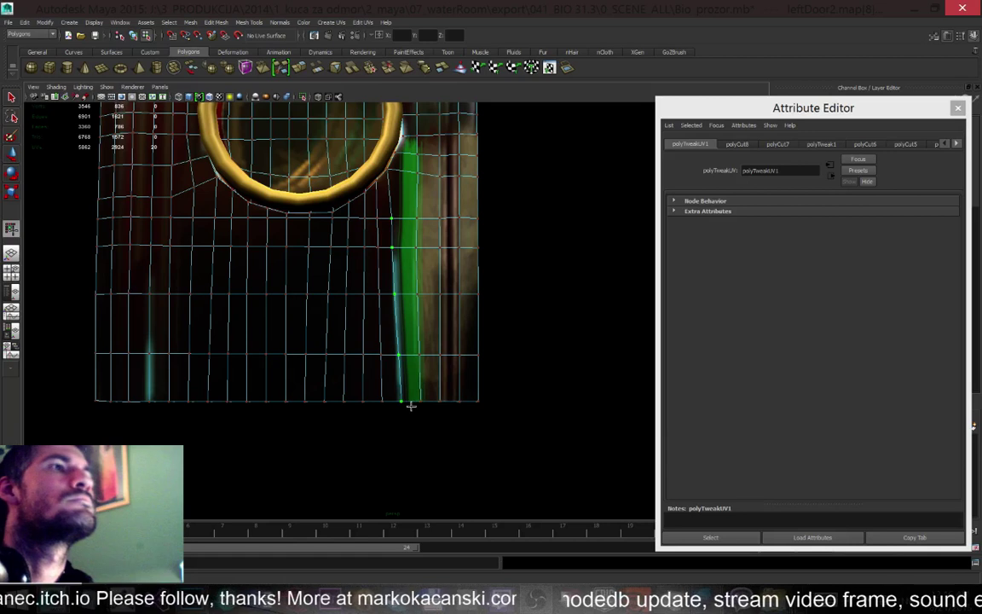
pyautogui.press('space')
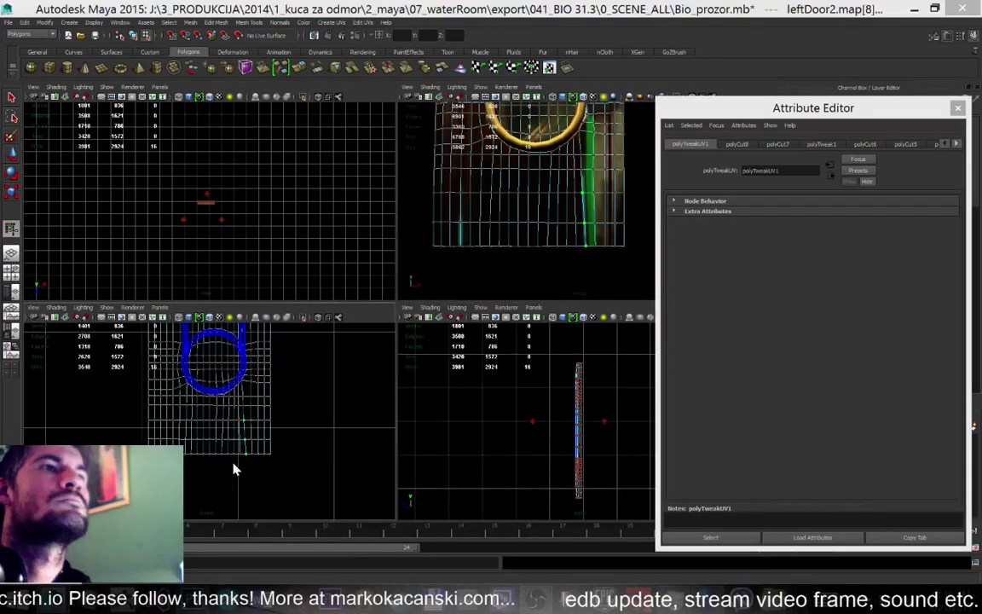
pyautogui.press('space')
pyautogui.scroll(2, 501, 267)
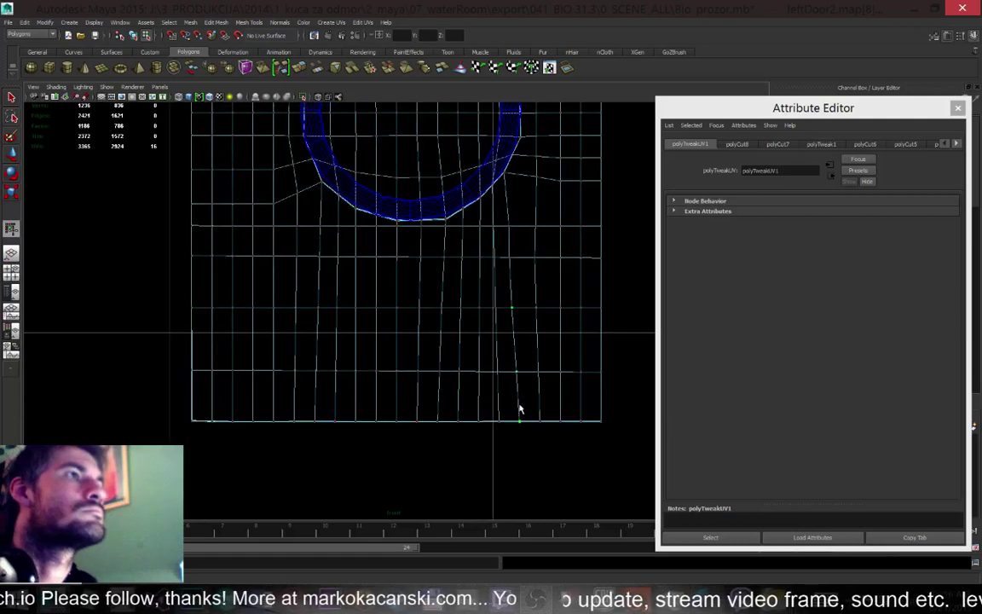
pyautogui.moveTo(524, 437); pyautogui.dragTo(504, 214)
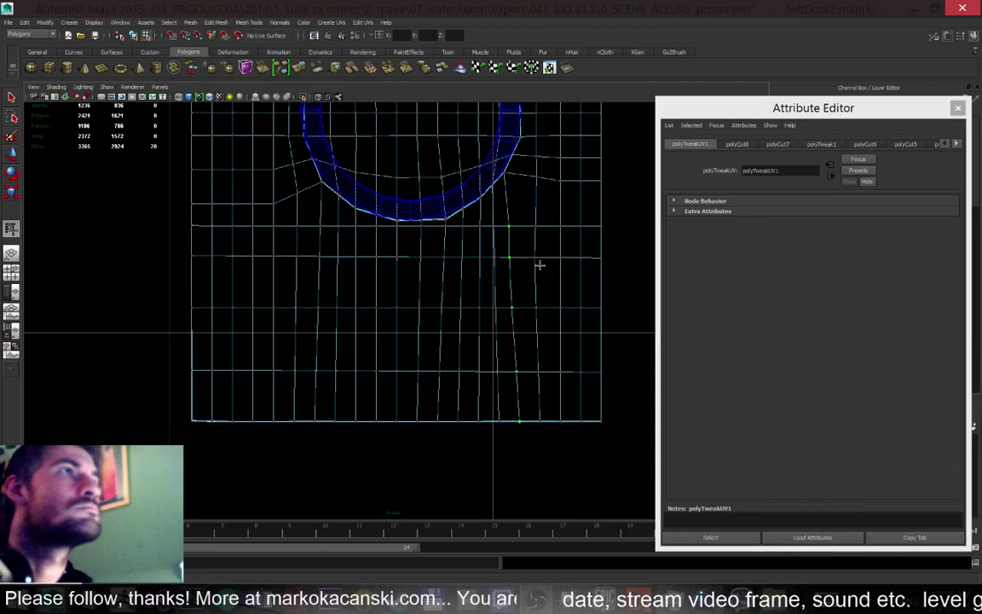
pyautogui.click(13, 154)
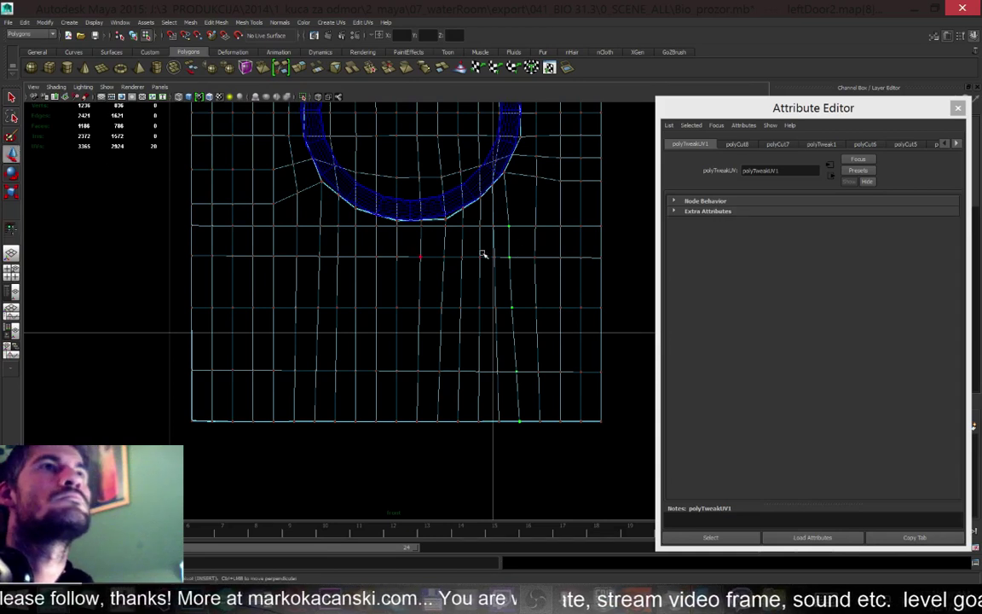
pyautogui.press('r')
pyautogui.scroll(-10, 514, 274)
pyautogui.scroll(4, 445, 283)
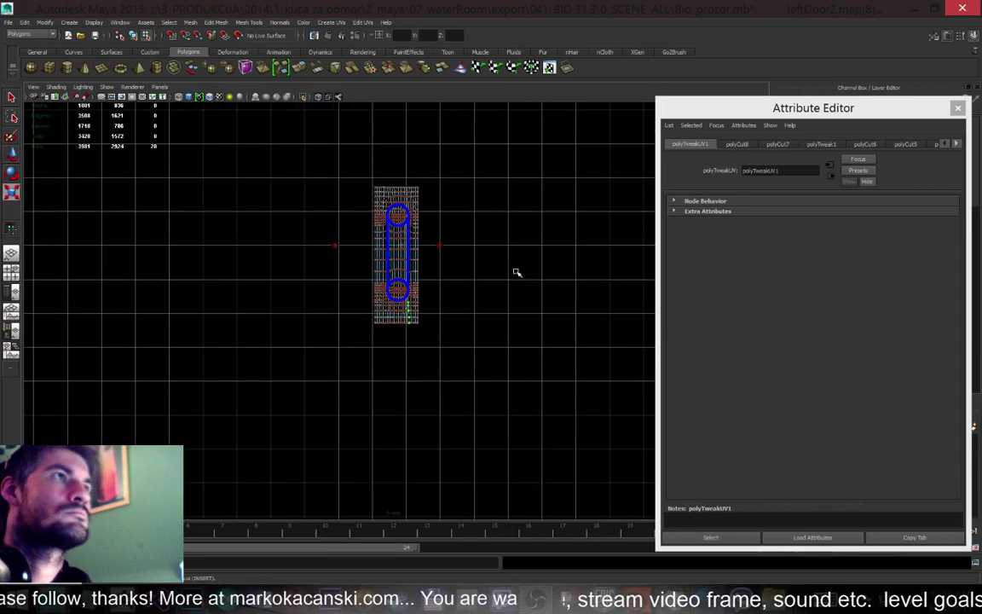
pyautogui.scroll(6, 441, 281)
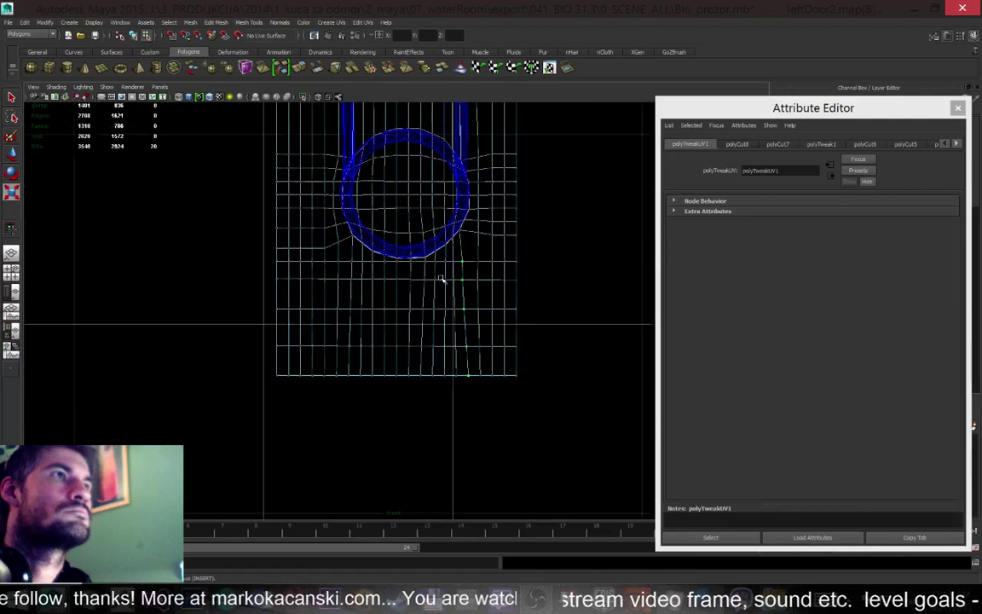
pyautogui.rightClick(471, 280)
pyautogui.click(470, 280)
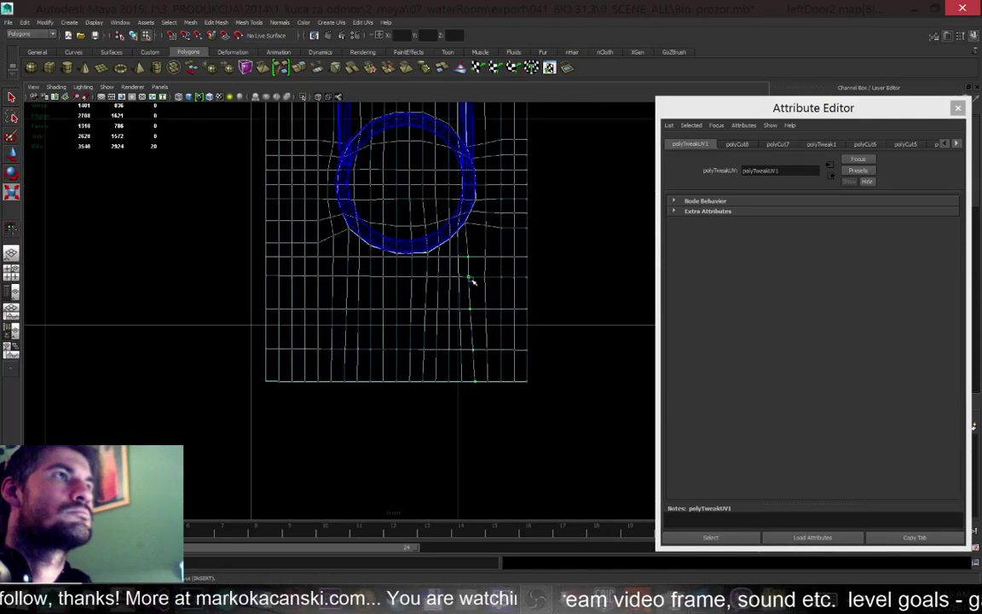
# Switch to vertex editing and straighten the slanted vertex column below the lower ring and its neighbour nearer the door's edge by scaling them horizontally
pyautogui.rightClick(483, 268)
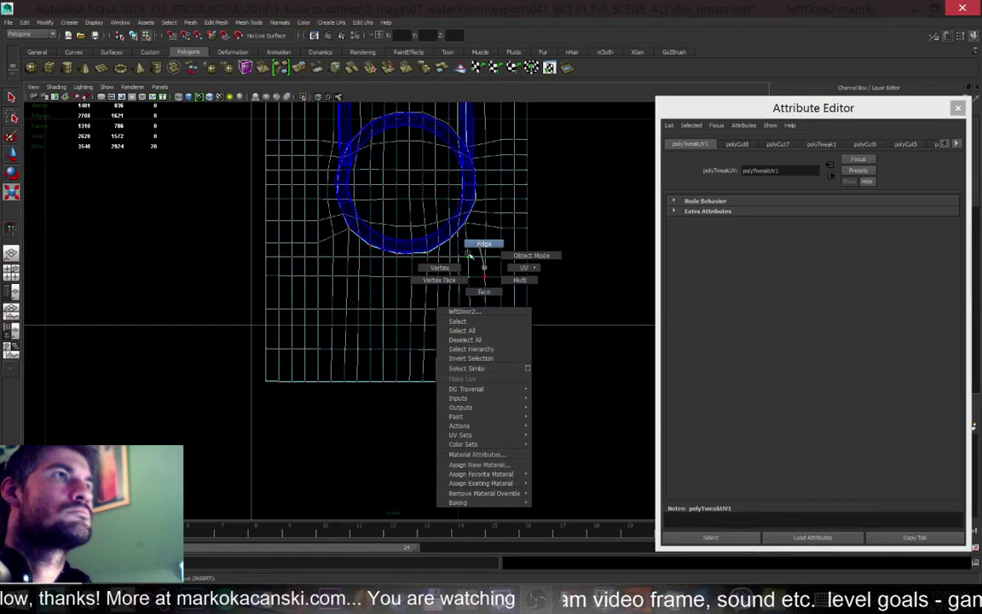
pyautogui.moveTo(452, 260); pyautogui.dragTo(440, 267, button='right')
pyautogui.moveTo(483, 400); pyautogui.dragTo(465, 269)
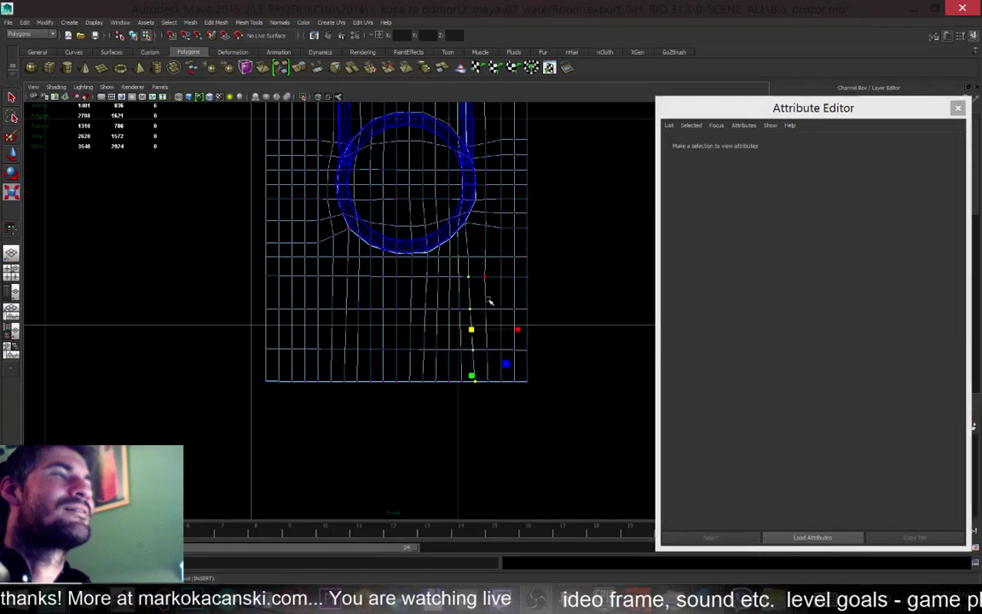
pyautogui.moveTo(514, 330); pyautogui.dragTo(485, 329)
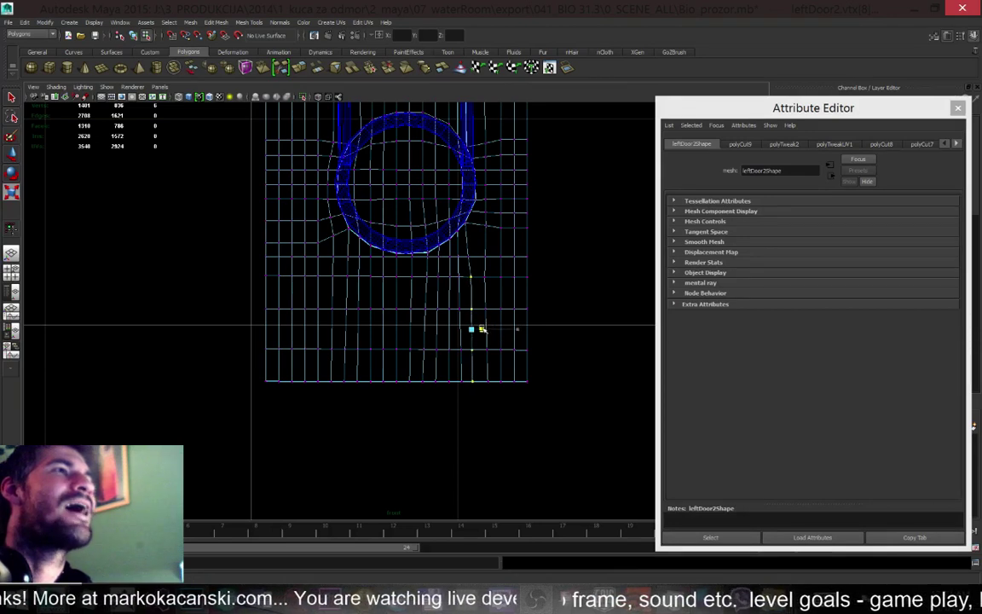
pyautogui.keyDown('shift'); pyautogui.click(459, 254); pyautogui.keyUp('shift')
pyautogui.moveTo(516, 318)
pyautogui.mouseDown()
pyautogui.moveTo(480, 319)
pyautogui.moveTo(518, 317)
pyautogui.mouseUp()
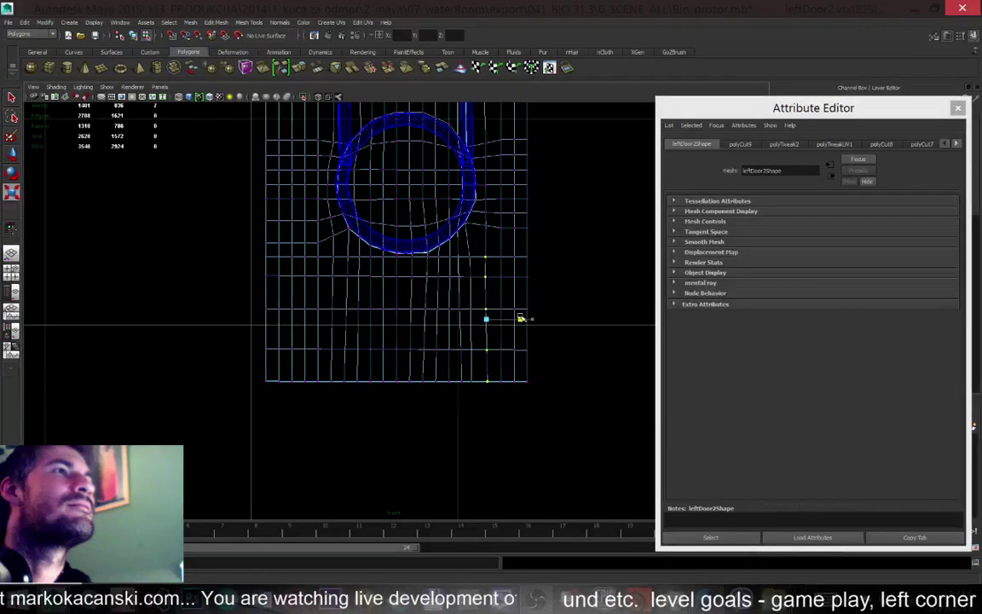
# Examine the straightened columns against the green line in the textured perspective view, and return to an enlarged front view
pyautogui.press('space')
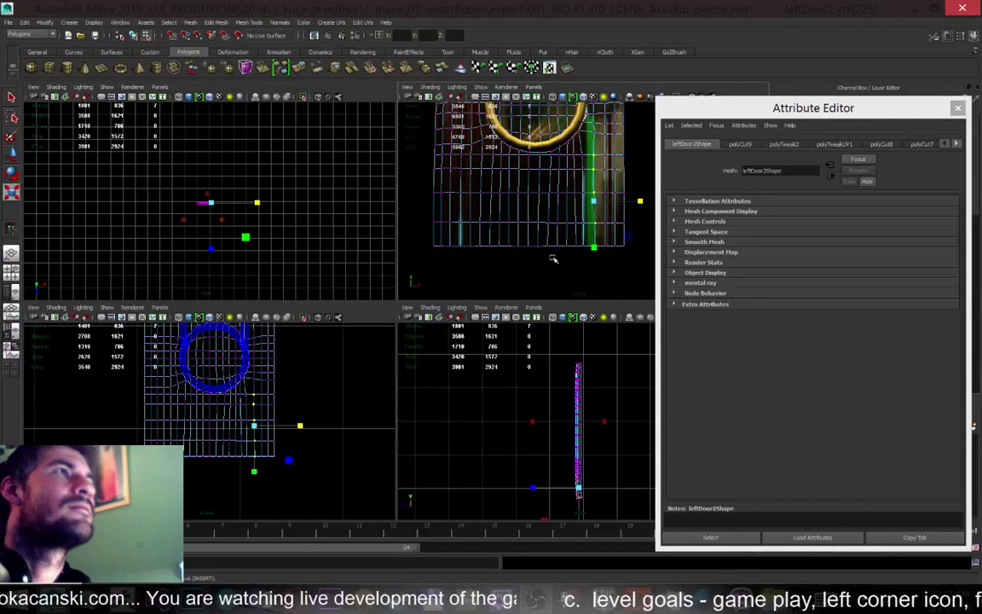
pyautogui.press('space')
pyautogui.keyDown('alt'); pyautogui.moveTo(524, 260); pyautogui.dragTo(526, 271); pyautogui.keyUp('alt')
pyautogui.keyDown('alt'); pyautogui.moveTo(558, 401); pyautogui.dragTo(475, 236, button='right'); pyautogui.keyUp('alt')
pyautogui.keyDown('alt'); pyautogui.moveTo(476, 236); pyautogui.dragTo(499, 335); pyautogui.keyUp('alt')
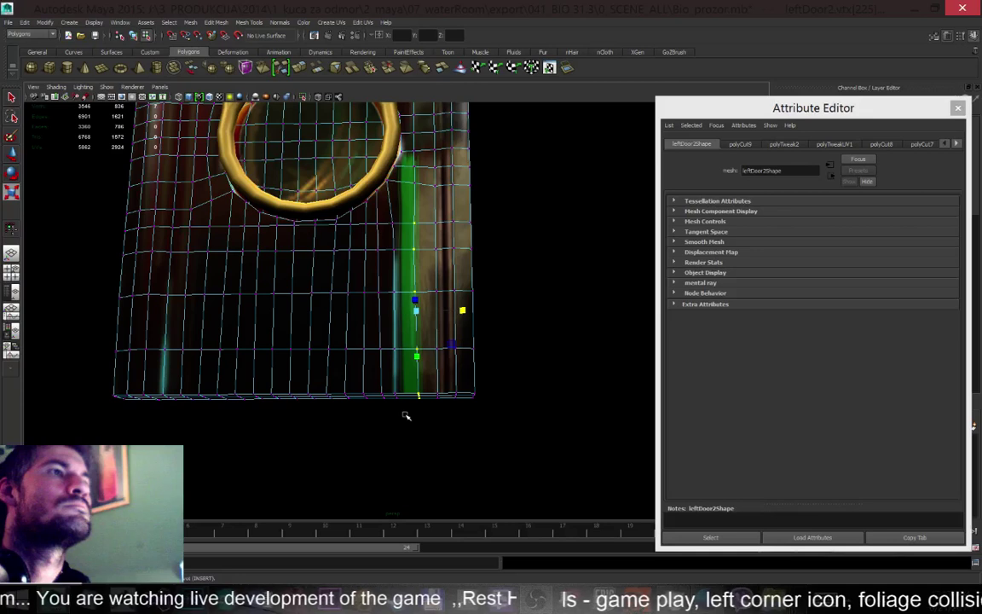
pyautogui.press('space')
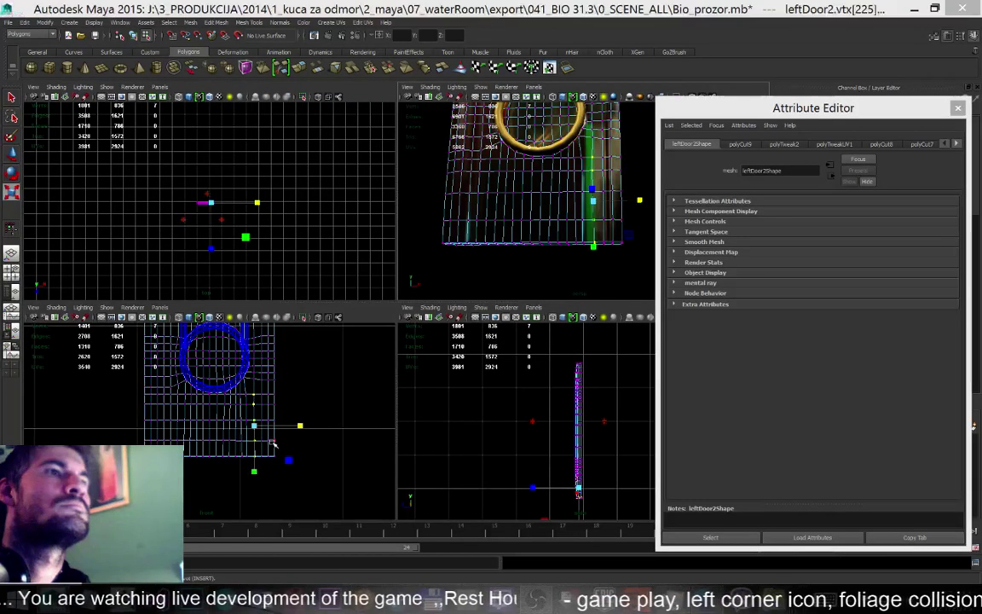
pyautogui.press('space')
pyautogui.scroll(4, 519, 265)
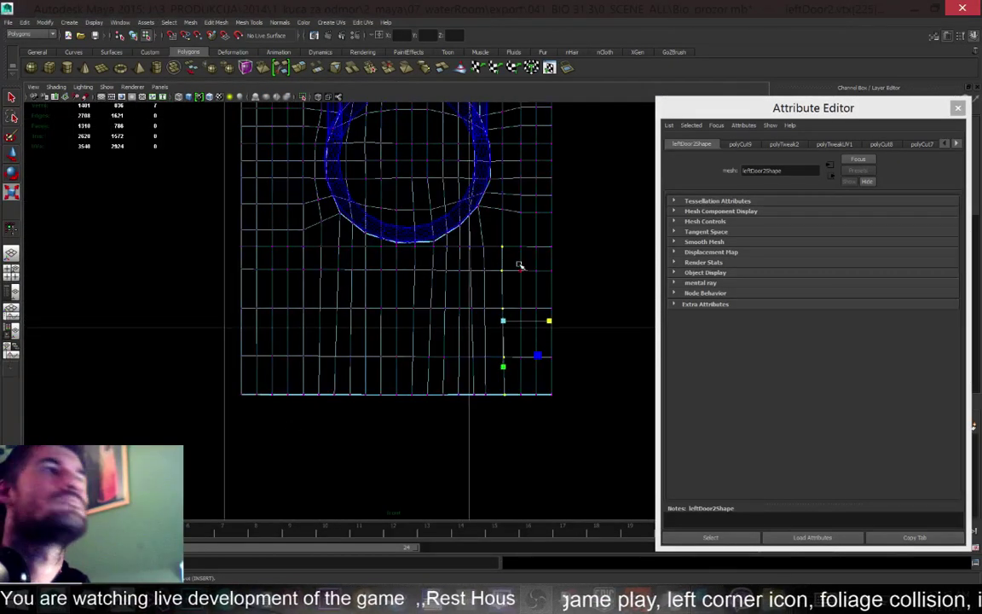
# Reduce the slant of further vertex columns below the ring, including the one under its lower edge, and shift that column slightly sideways
pyautogui.moveTo(524, 445); pyautogui.dragTo(502, 219)
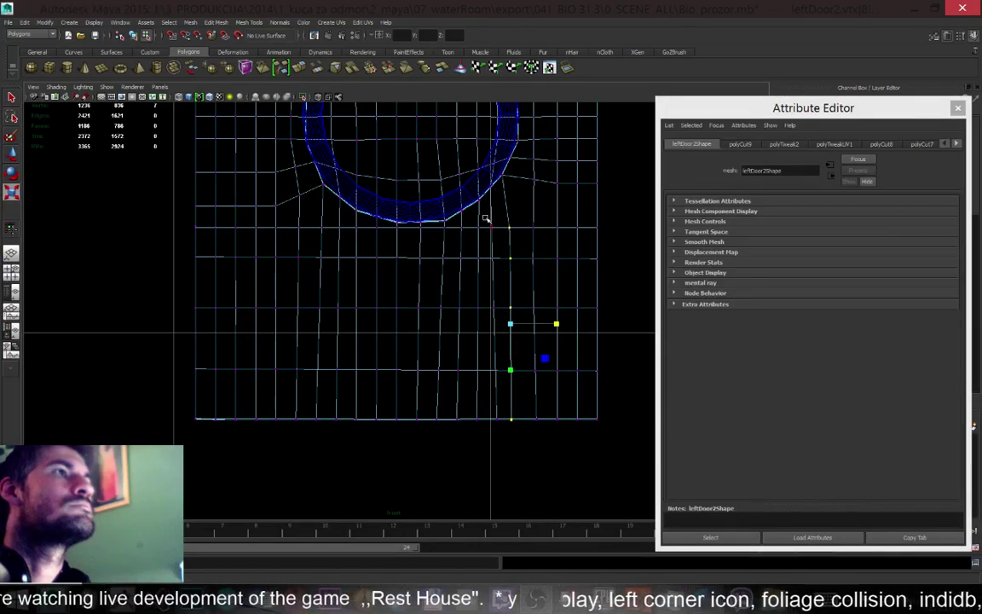
pyautogui.moveTo(503, 433); pyautogui.dragTo(487, 212)
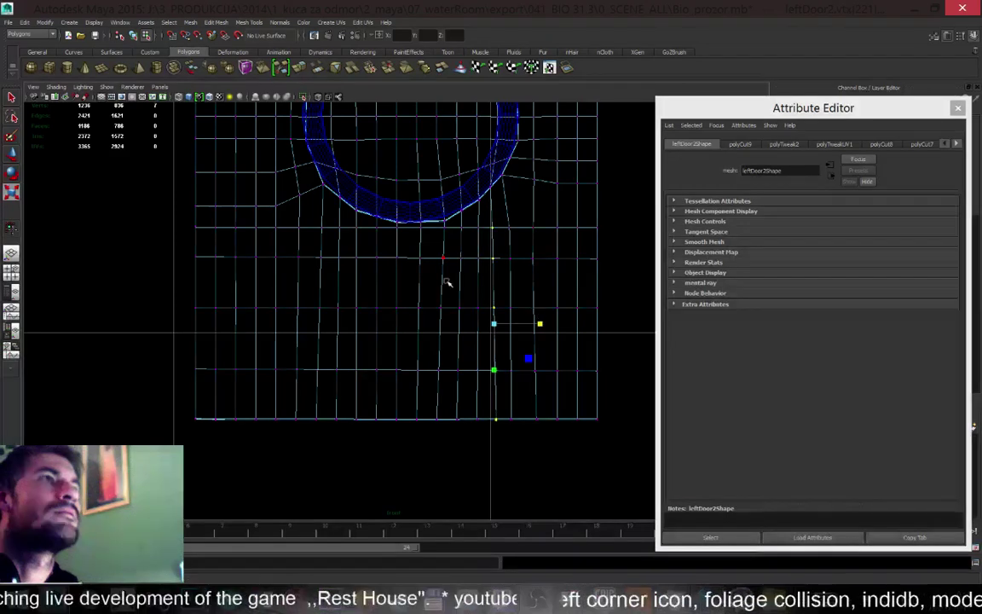
pyautogui.moveTo(425, 238); pyautogui.dragTo(455, 455)
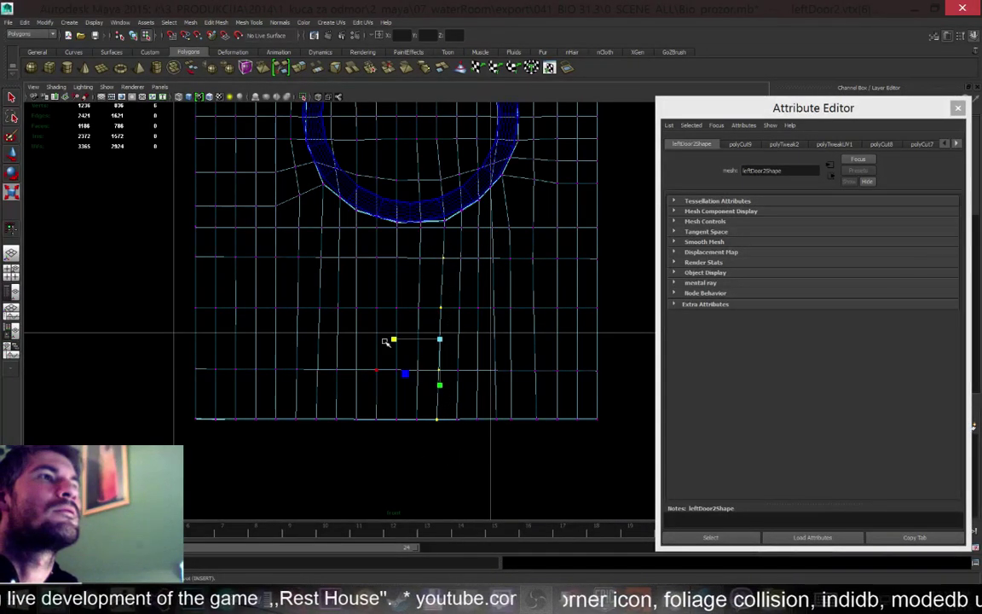
pyautogui.moveTo(393, 338); pyautogui.dragTo(418, 345)
pyautogui.press('w')
pyautogui.moveTo(489, 338); pyautogui.dragTo(493, 338)
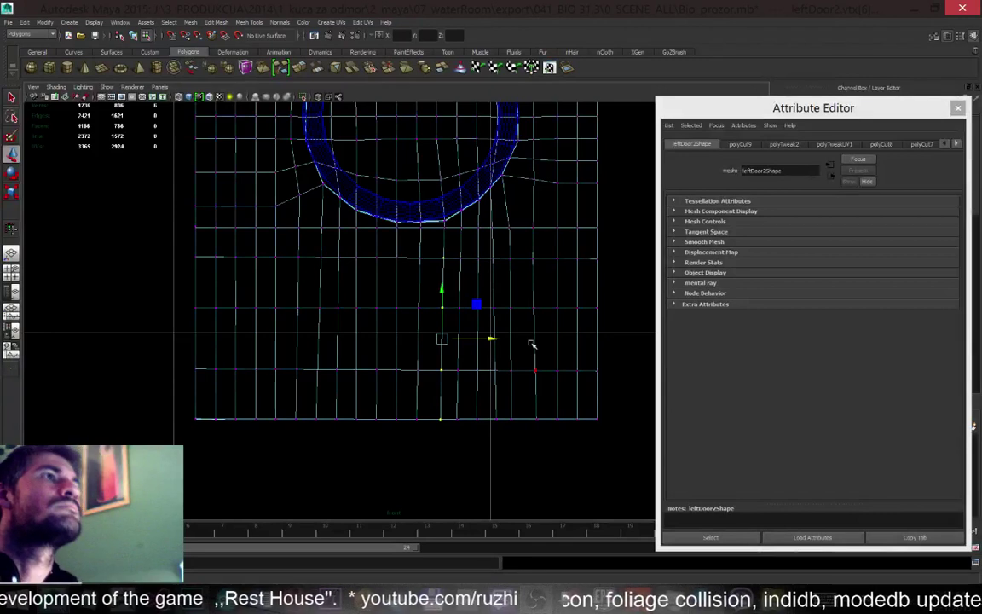
# Return the door to object mode, deselect it, and check the texture below the lower ring in the perspective view
pyautogui.scroll(-5, 524, 347)
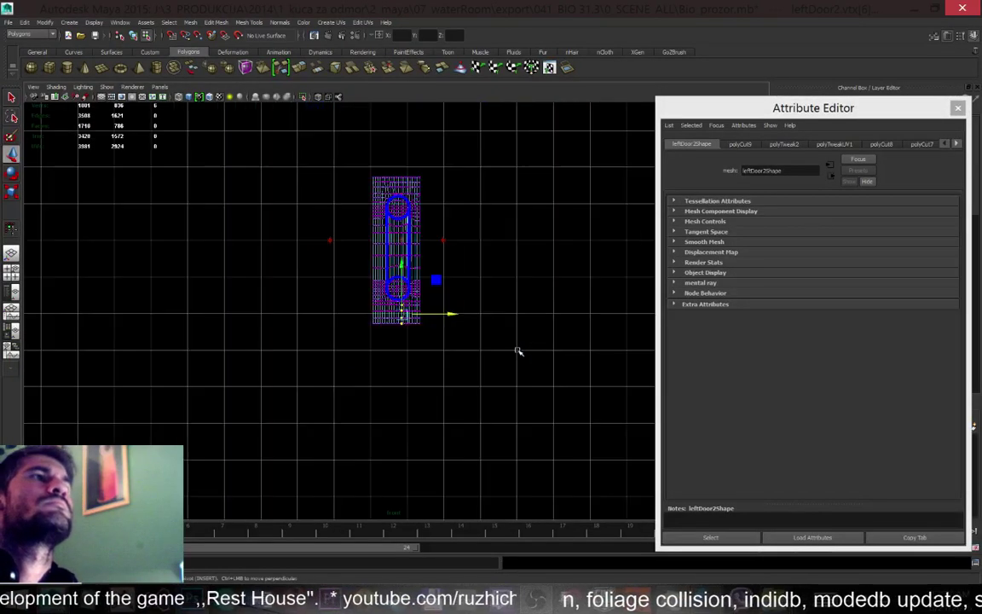
pyautogui.scroll(2, 468, 233)
pyautogui.press('space')
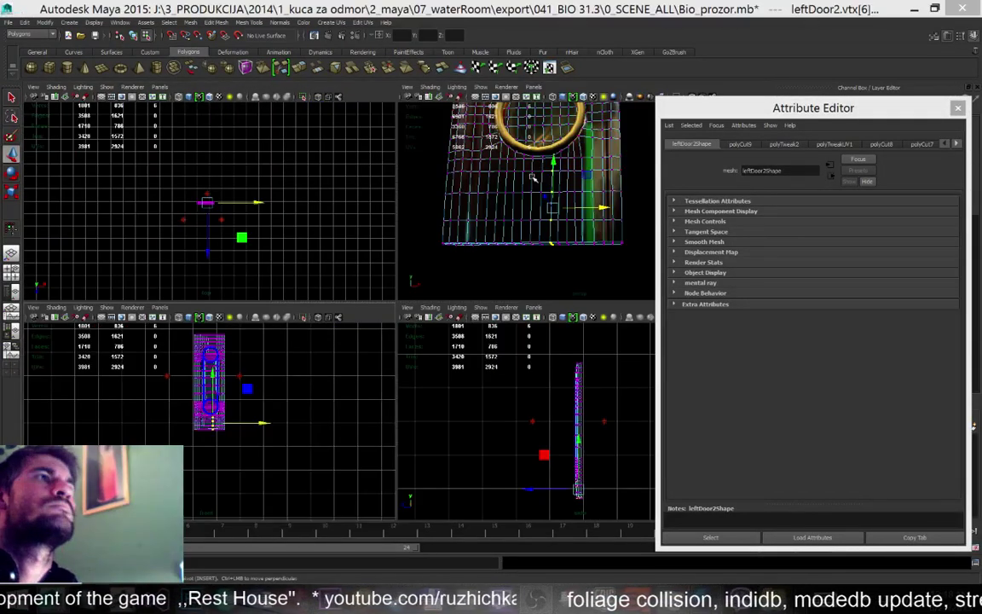
pyautogui.press('space')
pyautogui.keyDown('alt'); pyautogui.moveTo(477, 228); pyautogui.dragTo(483, 244); pyautogui.keyUp('alt')
pyautogui.scroll(-4, 412, 237)
pyautogui.rightClick(411, 202)
pyautogui.moveTo(412, 202); pyautogui.dragTo(444, 191, button='right')
pyautogui.click(480, 274)
pyautogui.keyDown('alt'); pyautogui.moveTo(483, 315); pyautogui.dragTo(477, 243); pyautogui.keyUp('alt')
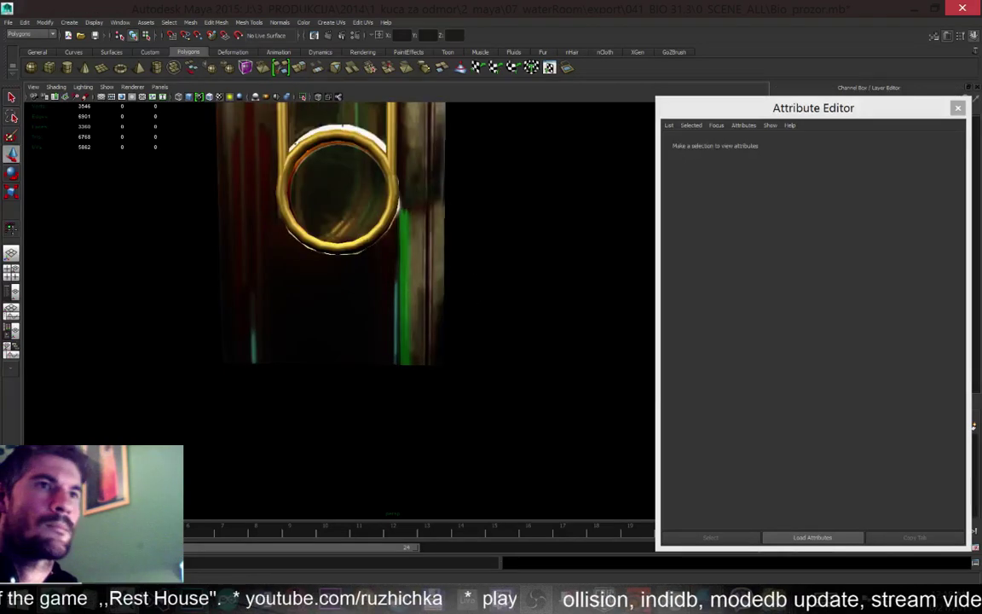
# Switch to Photoshop and hide Layer 20 with the green guide line to view the door texture's upper part
pyautogui.hotkey('alt', 'Tab')
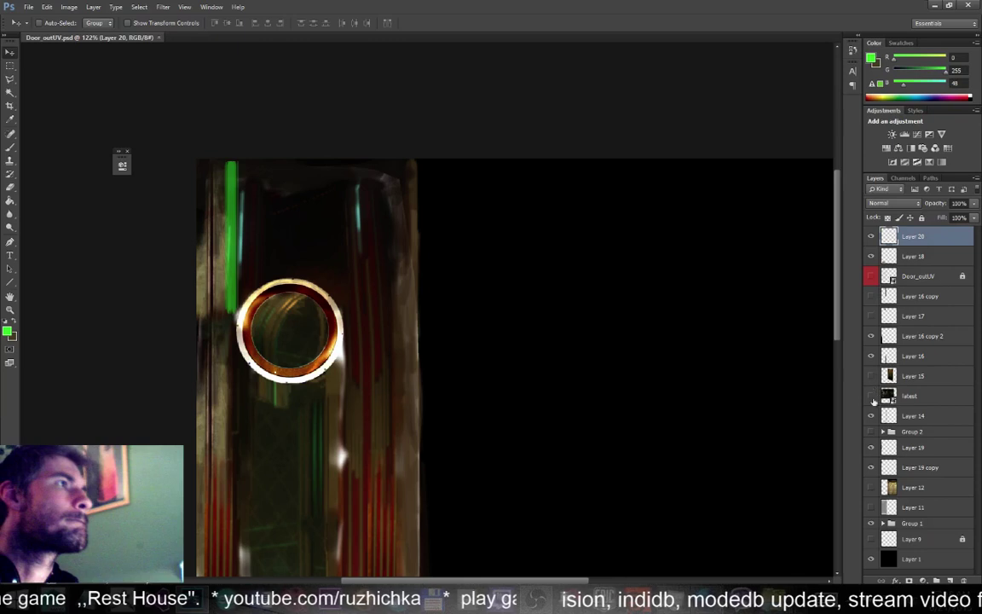
pyautogui.click(871, 236)
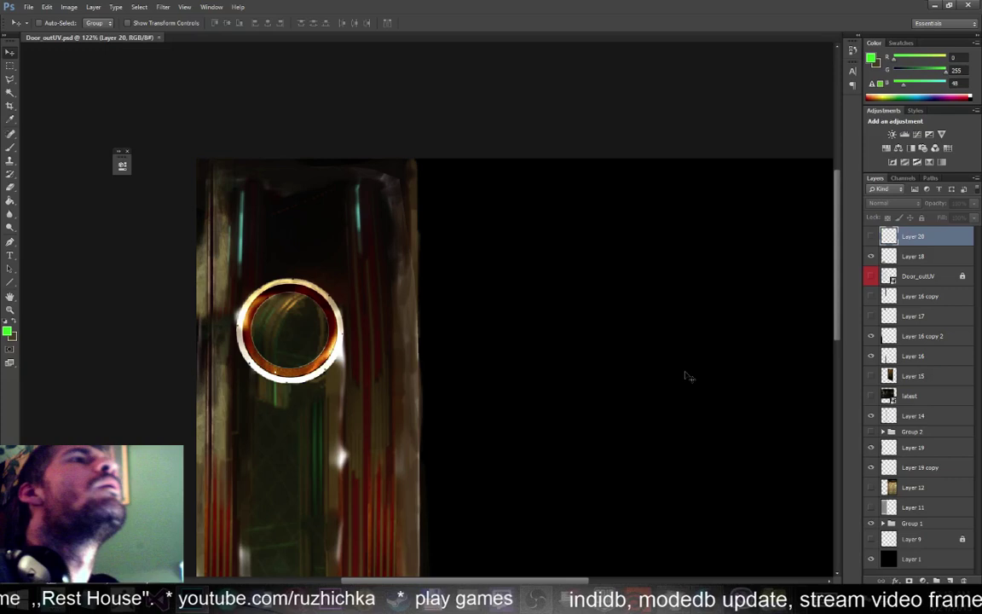
pyautogui.scroll(-2, 537, 221)
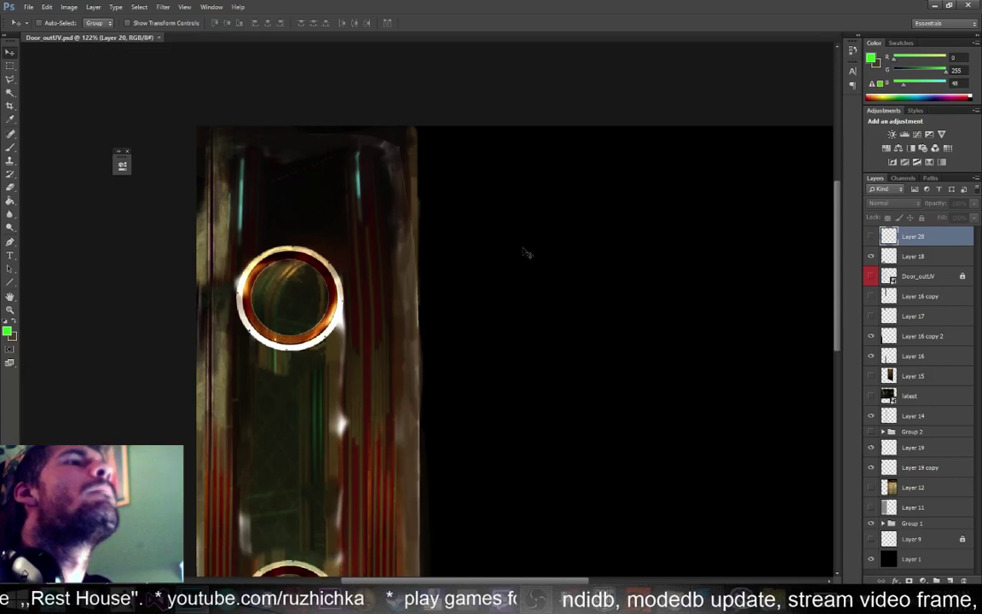
pyautogui.scroll(4, 537, 238)
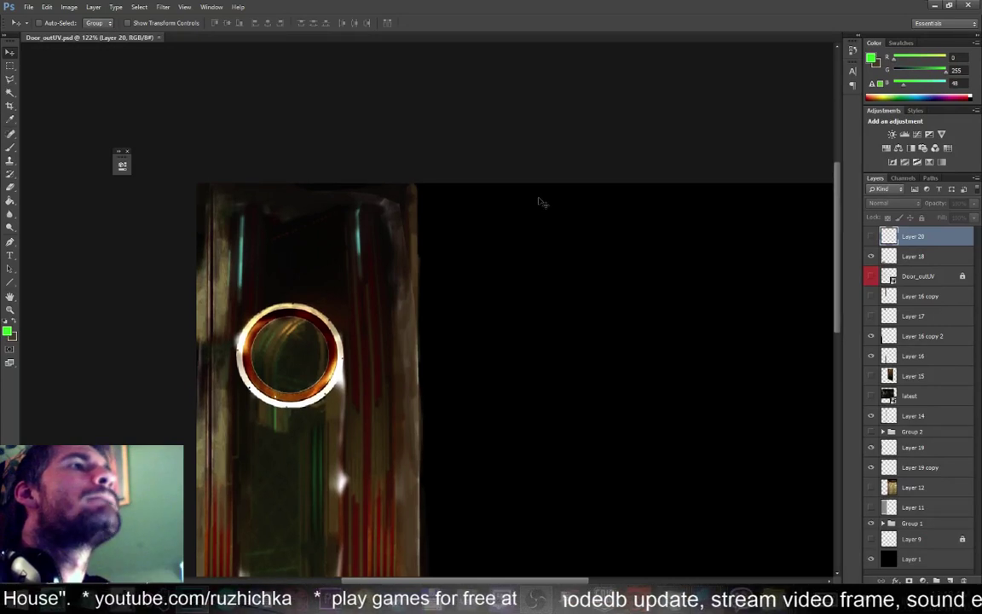
pyautogui.scroll(1, 333, 221)
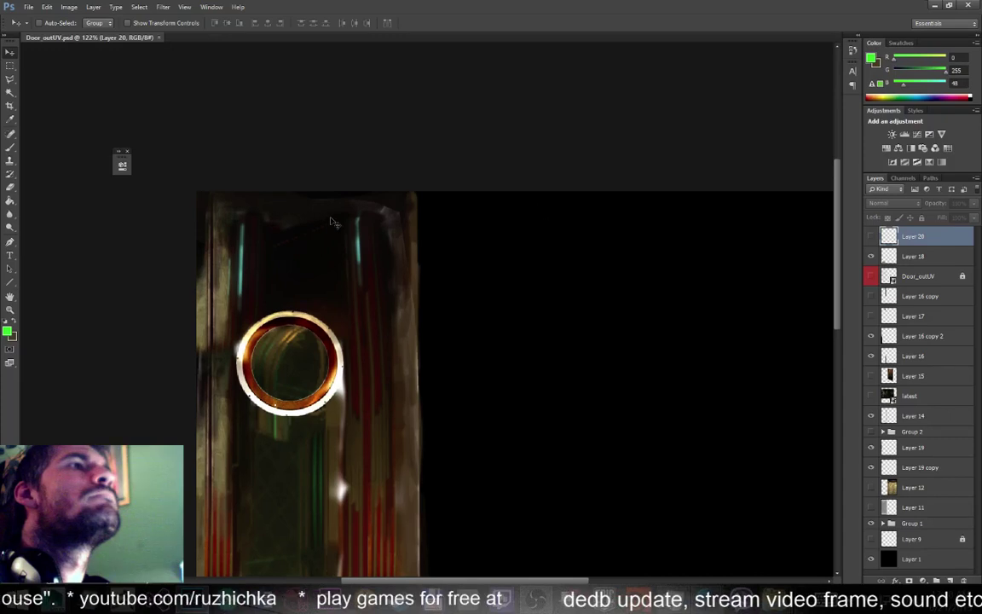
# Show the door reference on Layer 15, select its lower central strip with the cyan highlight, and copy it to a new layer
pyautogui.press('m')
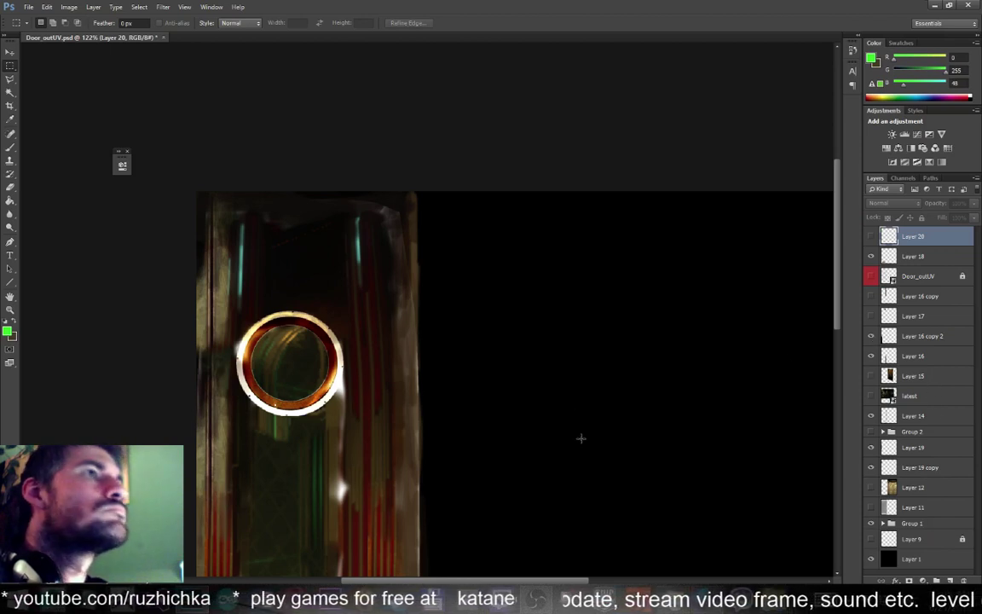
pyautogui.click(871, 376)
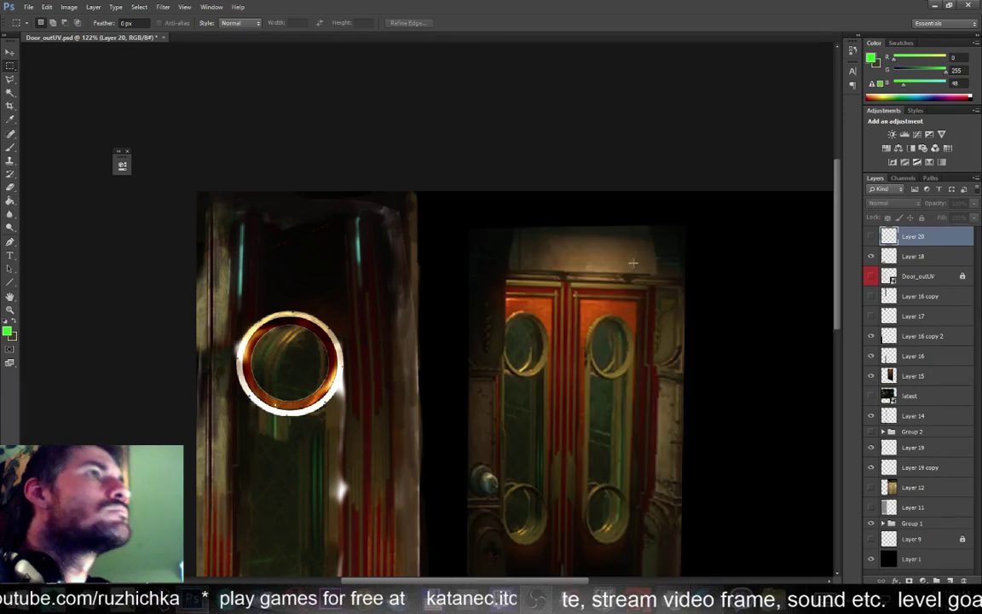
pyautogui.scroll(-3, 632, 263)
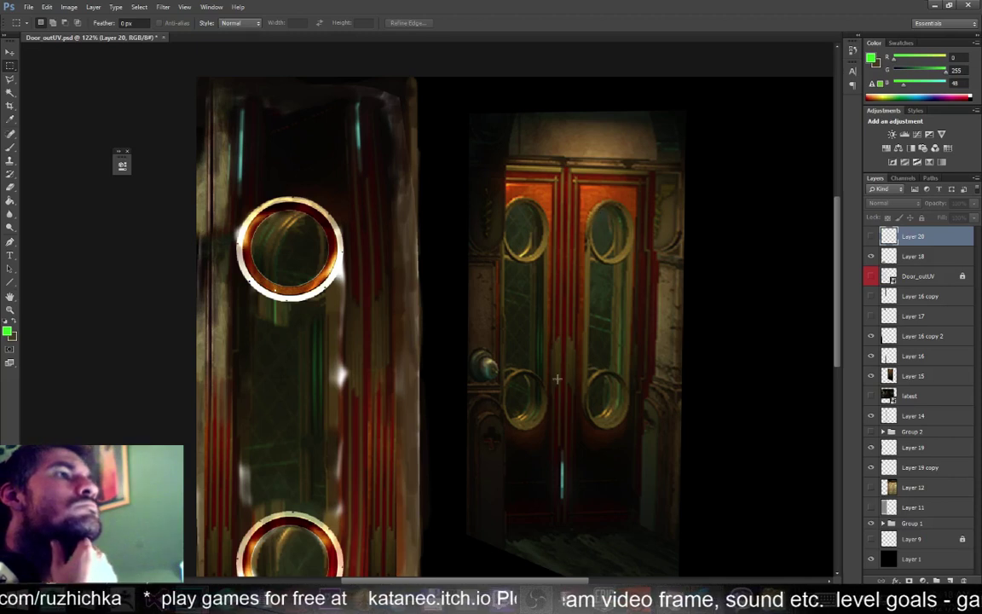
pyautogui.moveTo(547, 335); pyautogui.dragTo(577, 524)
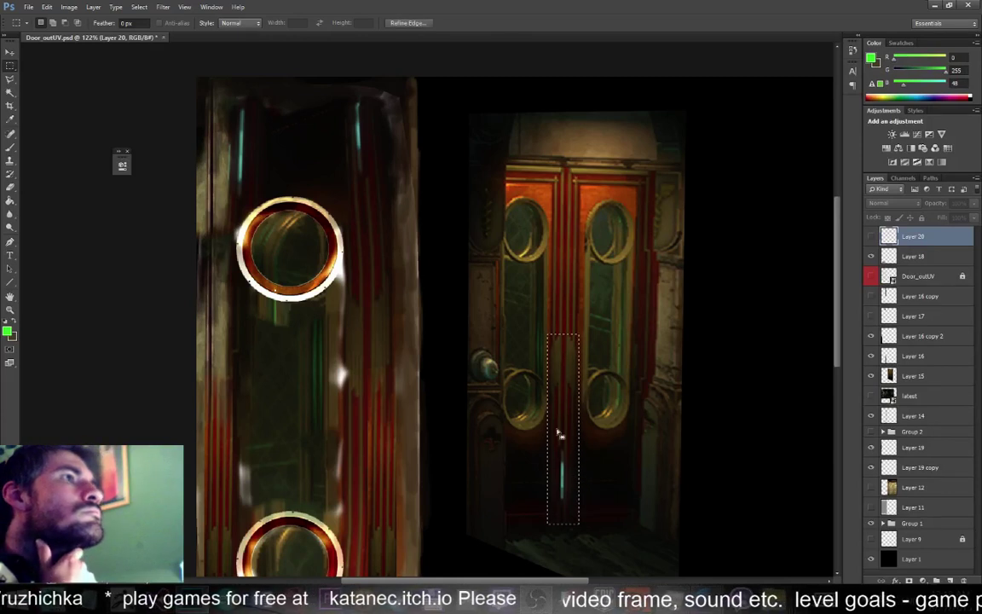
pyautogui.click(909, 379)
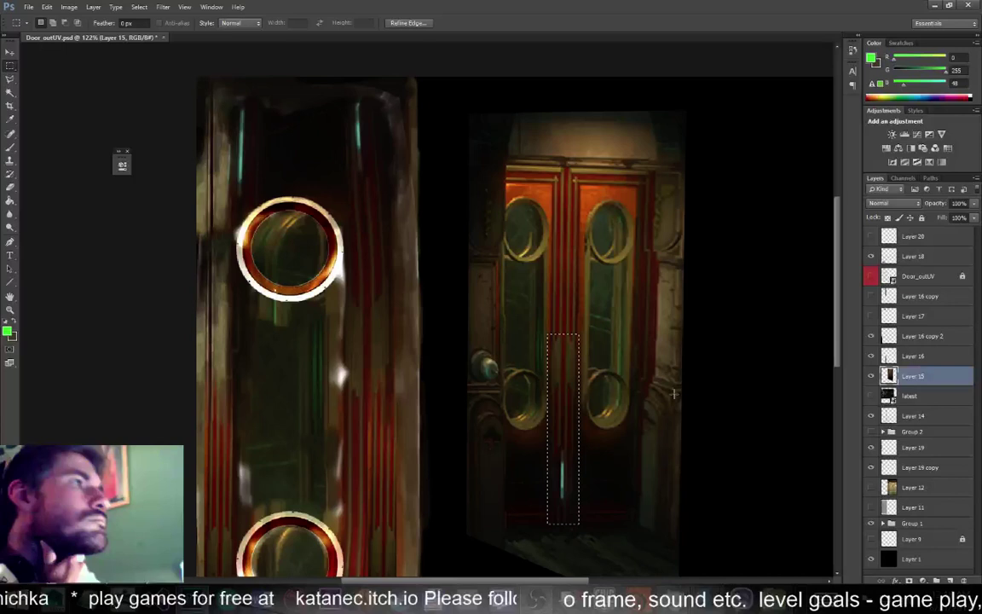
pyautogui.rightClick(564, 373)
pyautogui.click(601, 221)
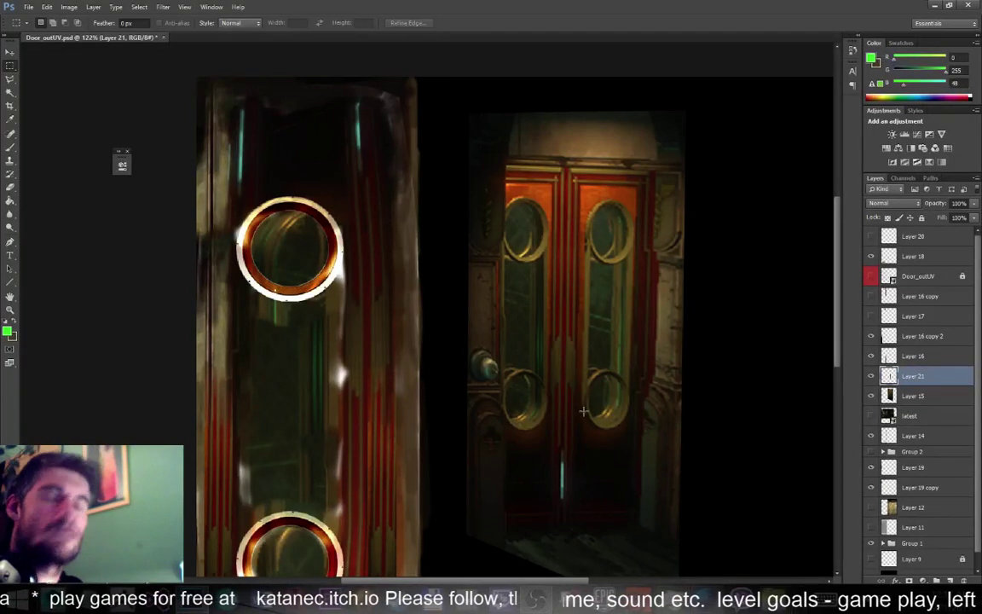
# Move the copied strip onto the texture beside the upper ring, rotate it 180°, and align its cyan highlight near the door's end
pyautogui.press('v')
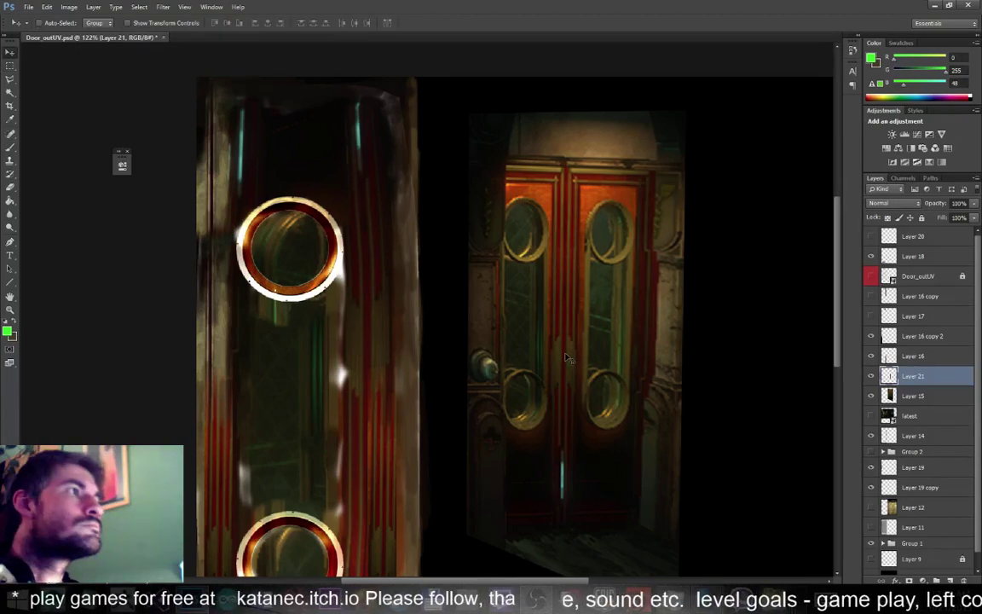
pyautogui.moveTo(566, 358); pyautogui.dragTo(368, 224)
pyautogui.hotkey('ctrl', 't')
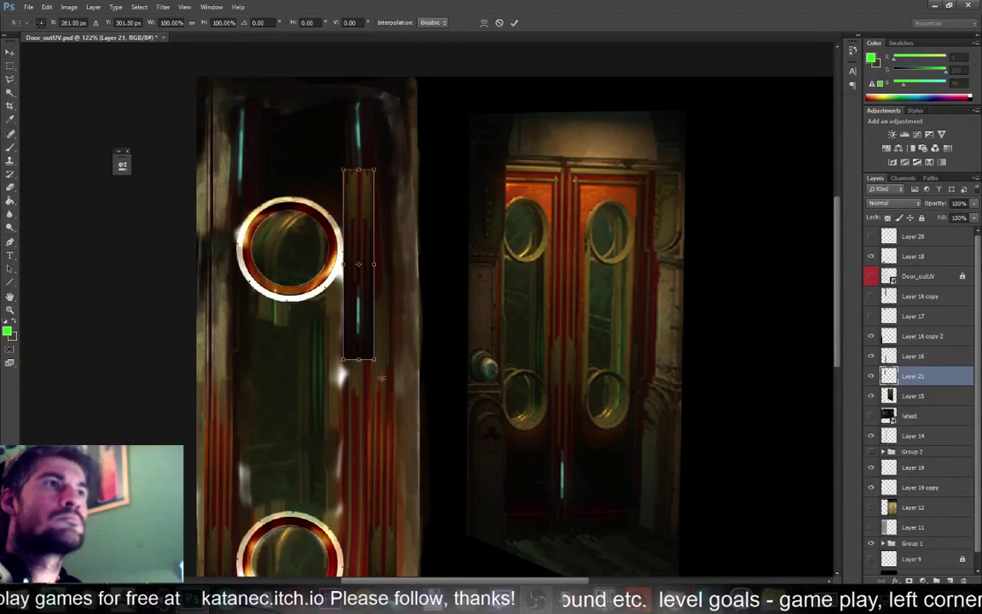
pyautogui.keyDown('shift'); pyautogui.moveTo(385, 378); pyautogui.dragTo(329, 126); pyautogui.keyUp('shift')
pyautogui.moveTo(366, 226); pyautogui.dragTo(372, 167)
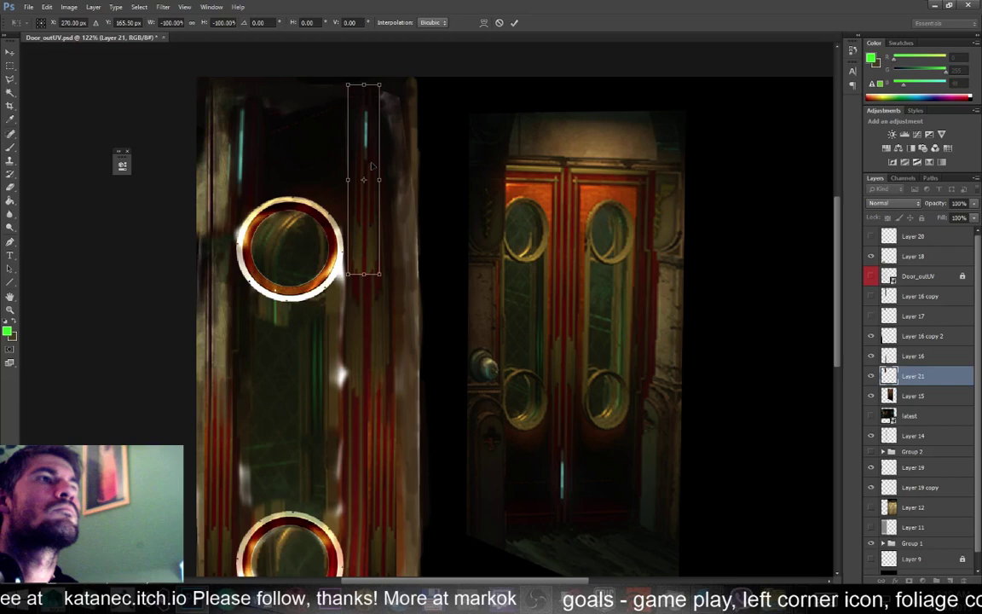
pyautogui.press('Return')
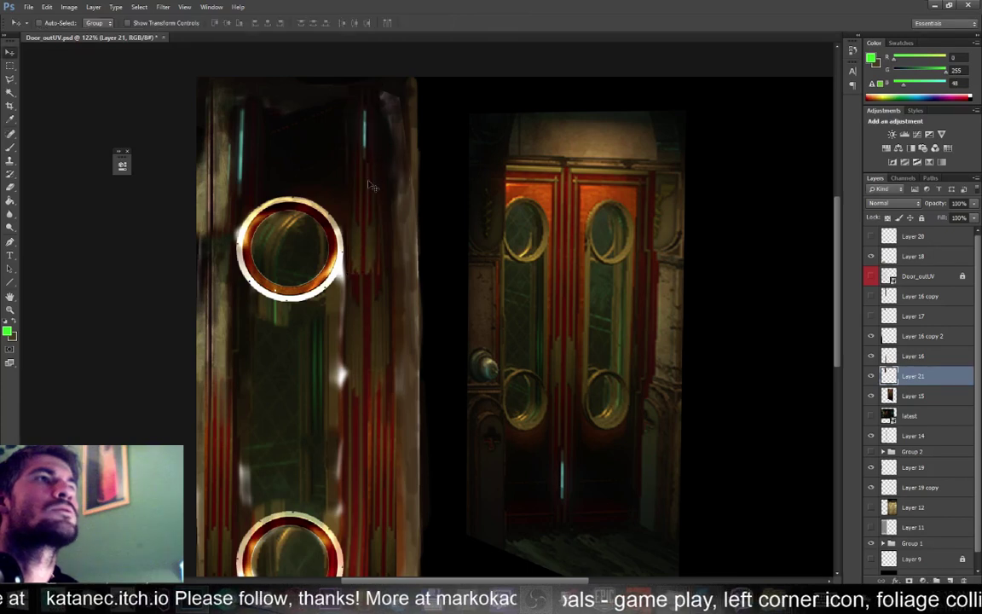
pyautogui.moveTo(370, 184); pyautogui.dragTo(370, 182)
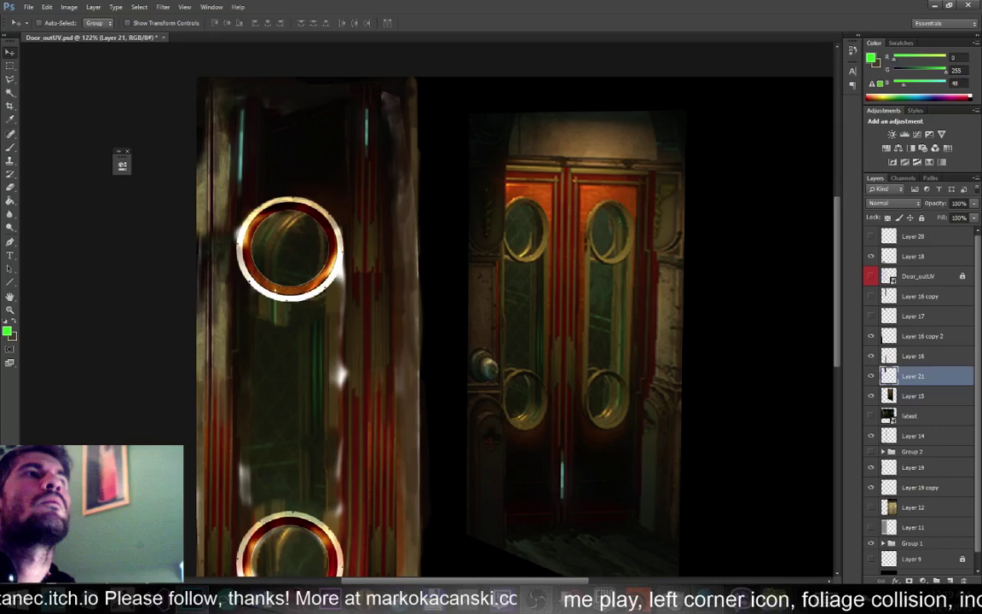
# Rotate the copied strip on Layer 21 by about -0.98° beside the upper ring and save the texture file
pyautogui.press('b')
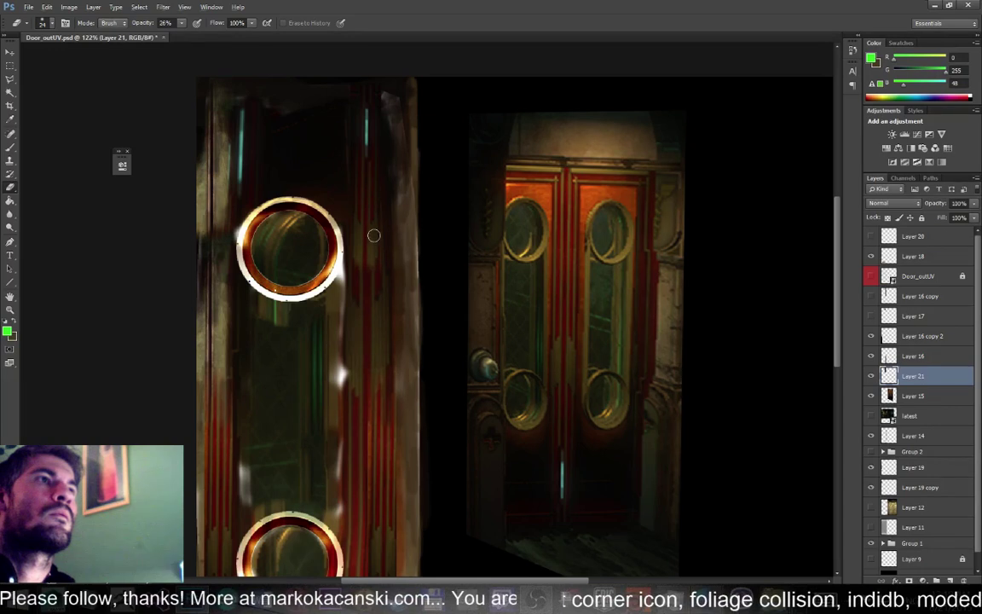
pyautogui.keyDown('alt'); pyautogui.scroll(4, 373, 235); pyautogui.keyUp('alt')
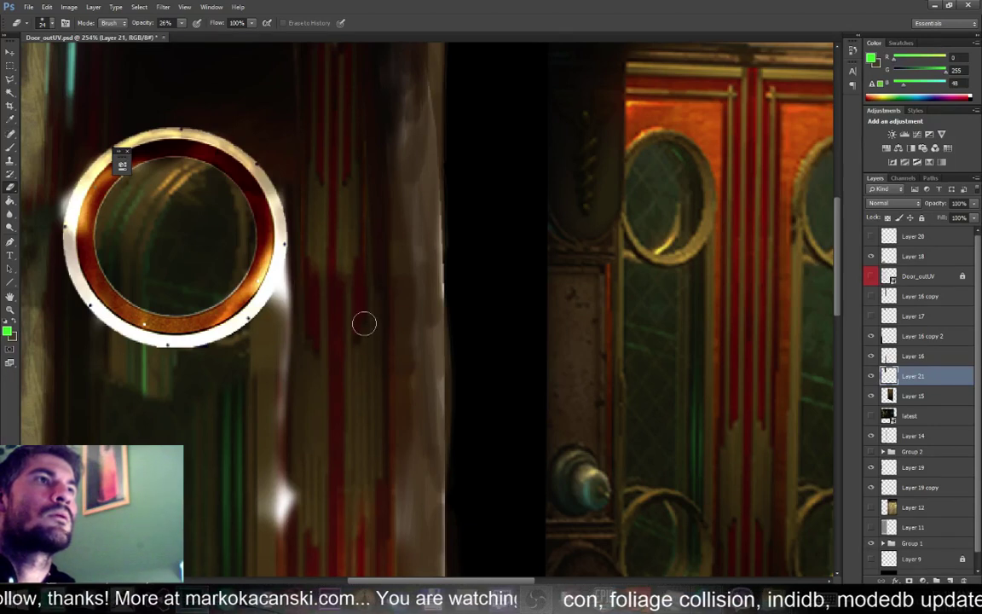
pyautogui.keyDown('alt'); pyautogui.scroll(-5, 419, 311); pyautogui.keyUp('alt')
pyautogui.hotkey('ctrl', 't')
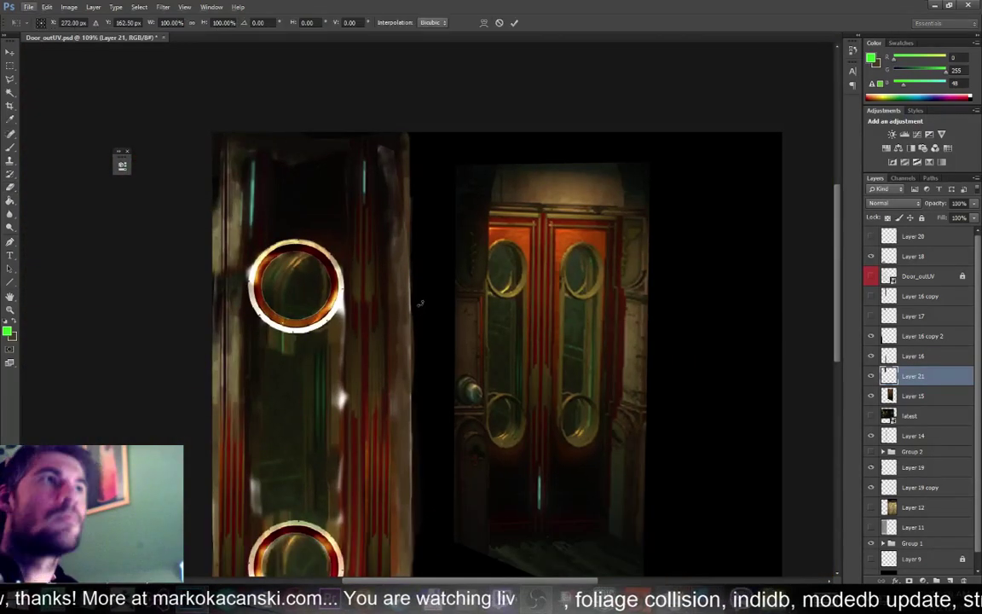
pyautogui.moveTo(382, 312); pyautogui.dragTo(384, 311)
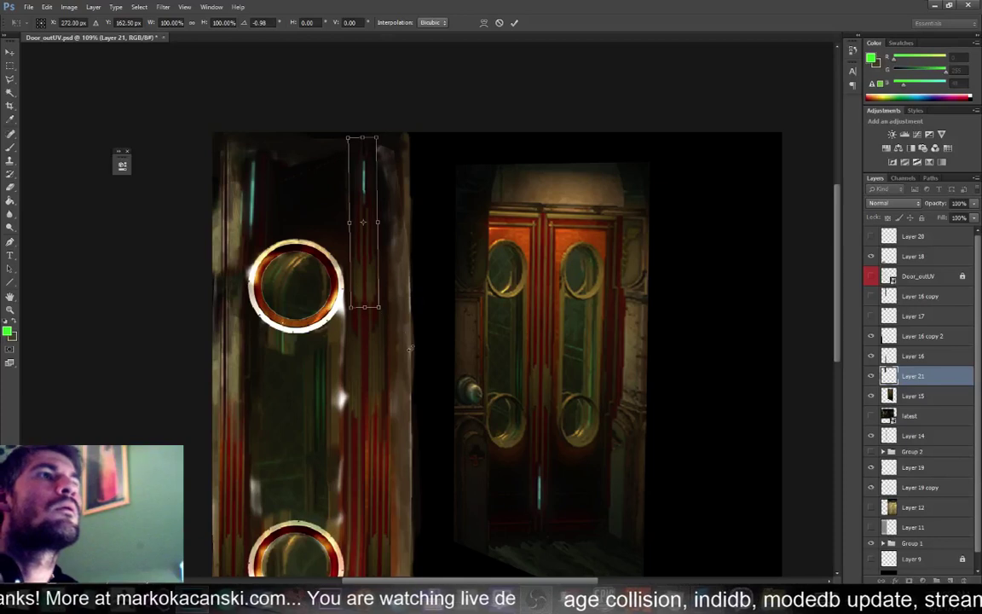
pyautogui.press('Return')
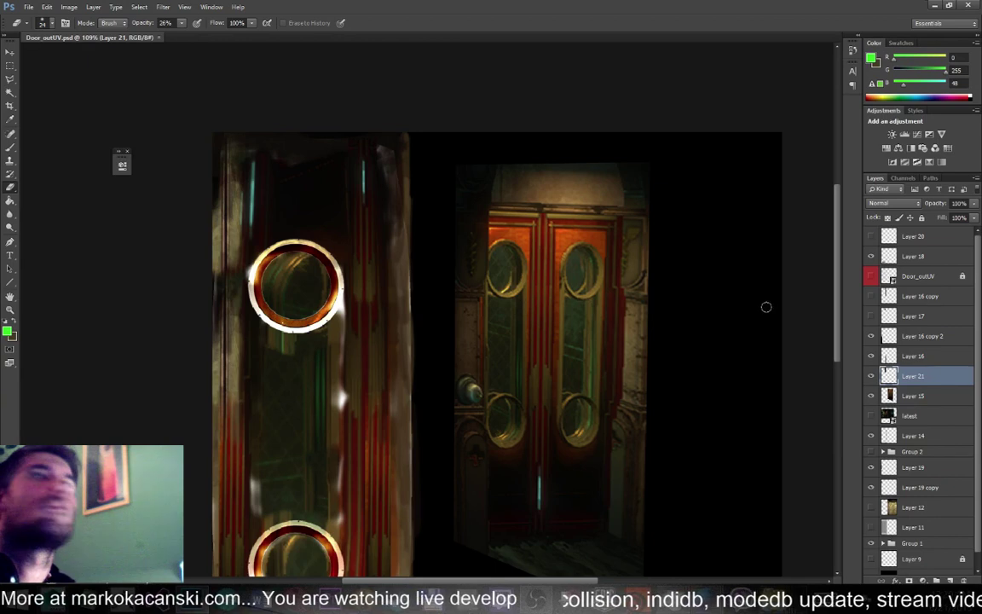
# Switch to Maya, select the door, reload its Door_outUV.psd texture, and frame the whole door to check the new strip
pyautogui.hotkey('alt', 'Tab')
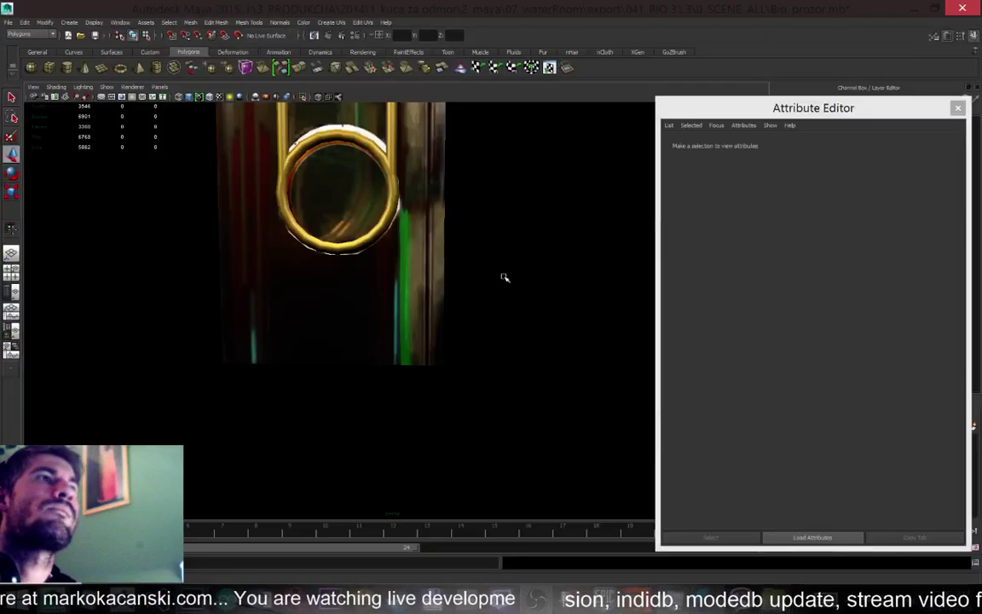
pyautogui.scroll(-3, 501, 277)
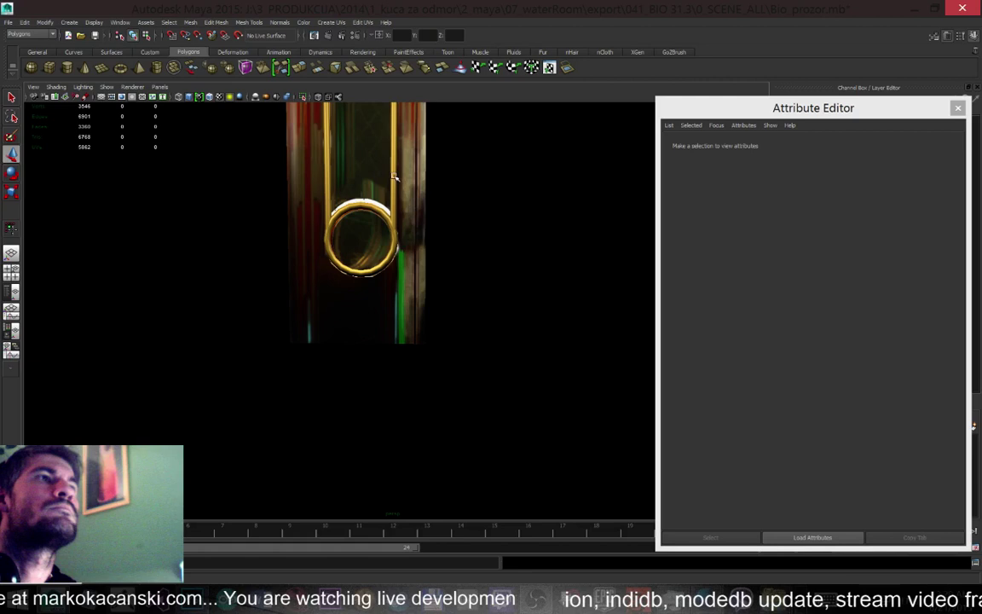
pyautogui.click(395, 177)
pyautogui.click(939, 266)
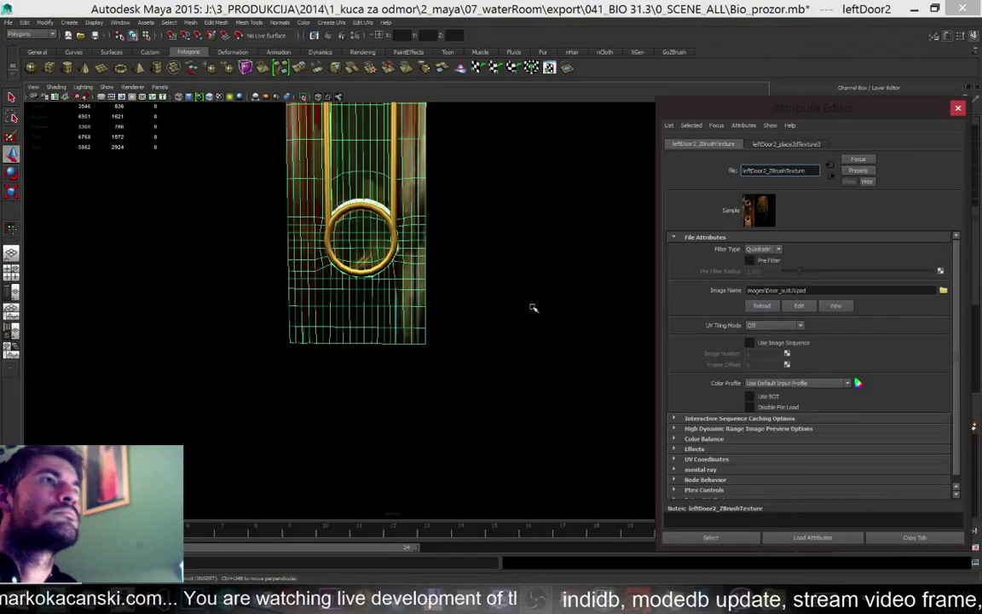
pyautogui.press('f')
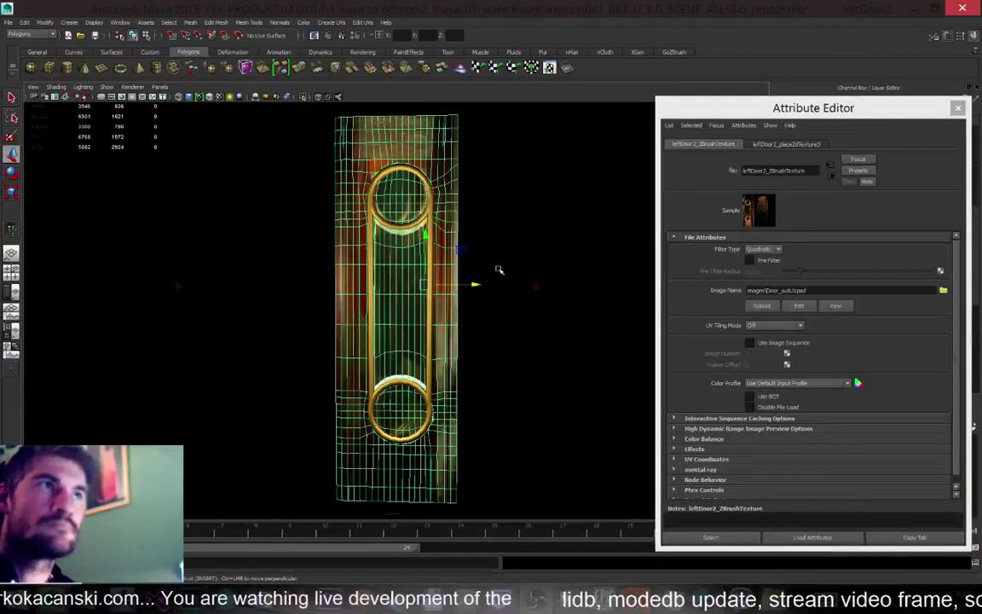
pyautogui.click(541, 390)
pyautogui.keyDown('alt'); pyautogui.moveTo(540, 391); pyautogui.dragTo(499, 394); pyautogui.keyUp('alt')
# Select the vertex column between the upper ring and the door's outer edge and scale it sideways into a straight line
pyautogui.click(445, 222)
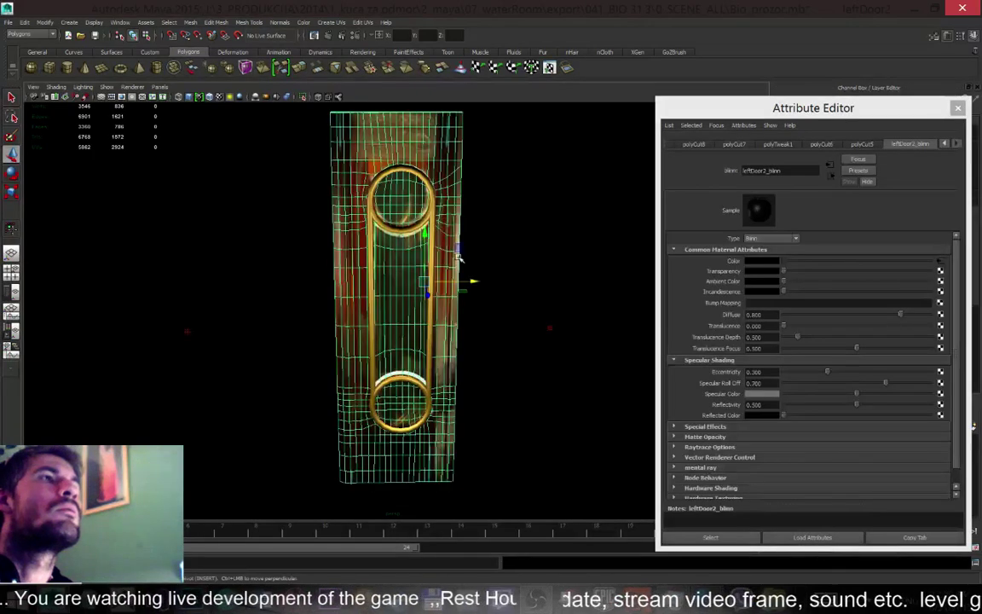
pyautogui.scroll(3, 461, 200)
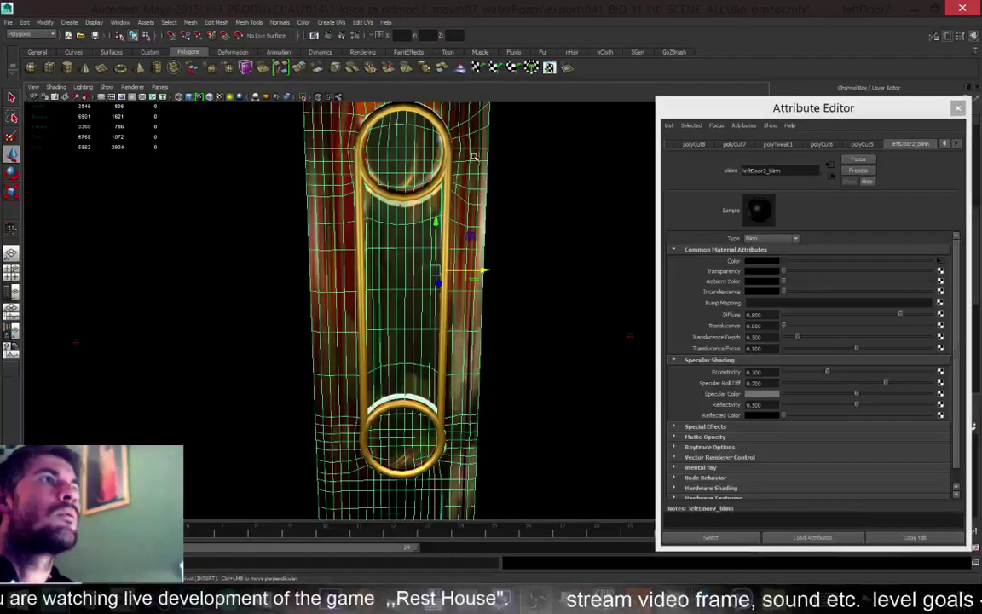
pyautogui.press('F9')
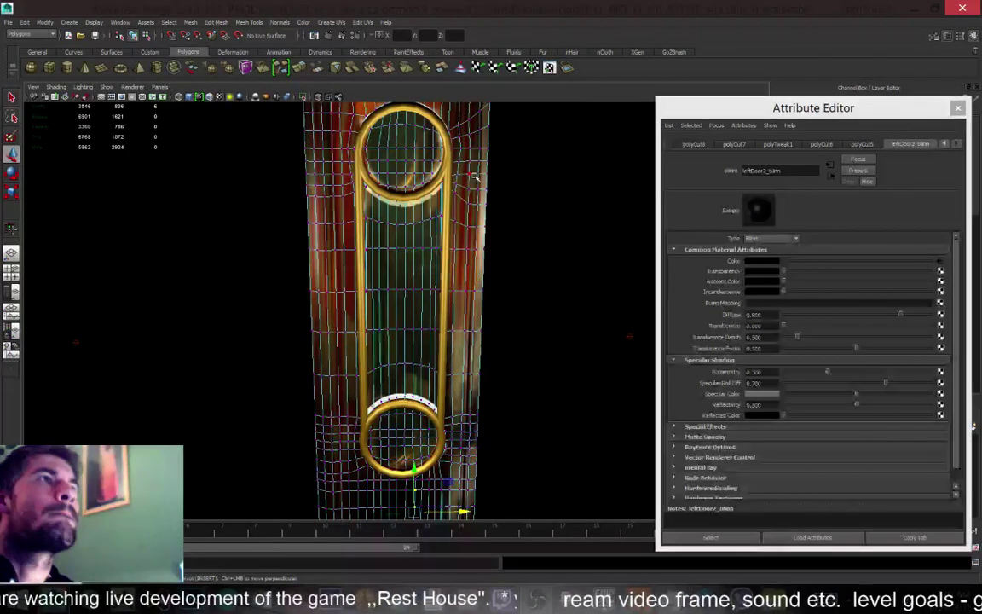
pyautogui.click(474, 175)
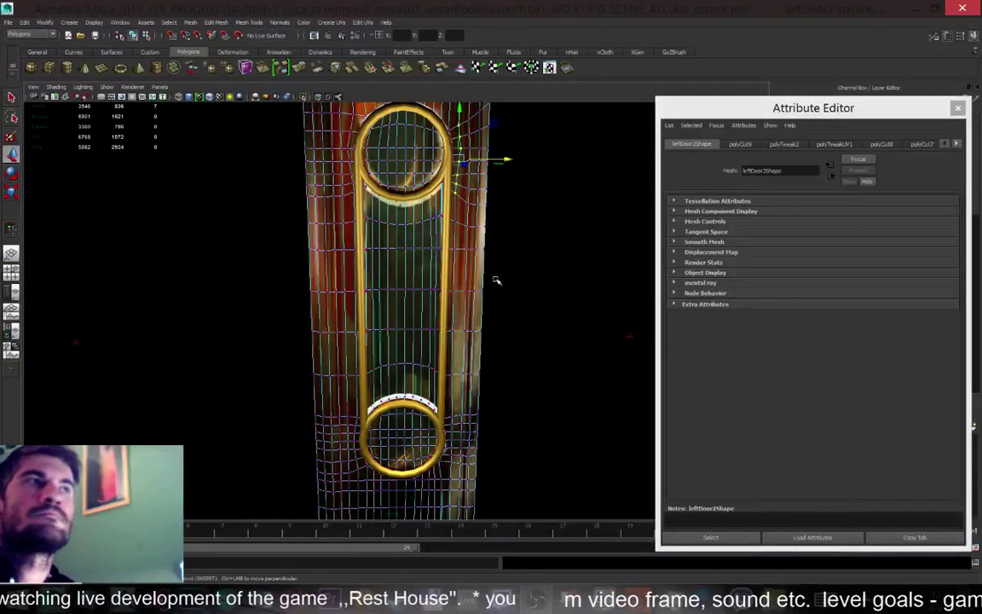
pyautogui.press('f')
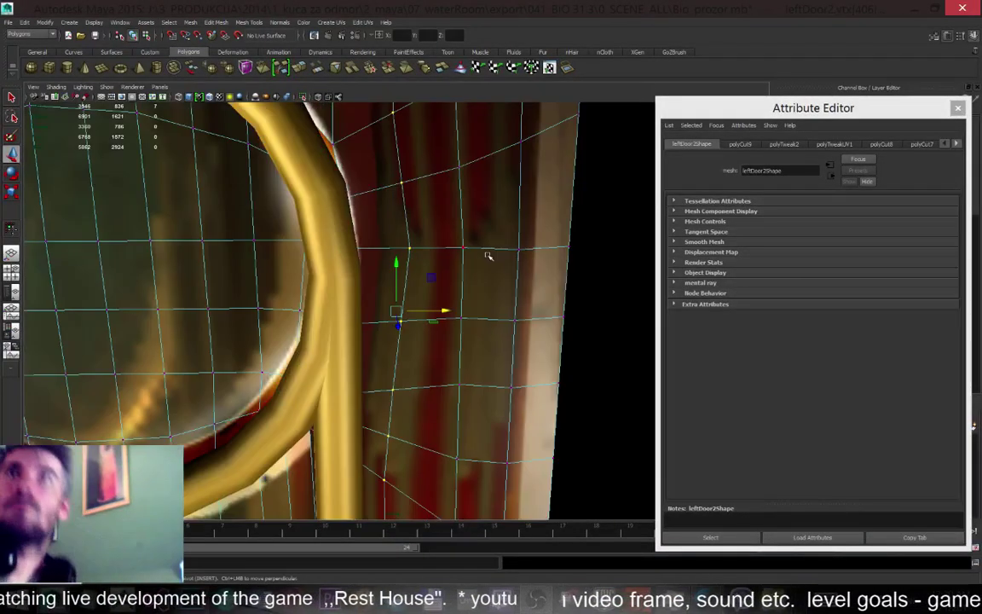
pyautogui.keyDown('alt'); pyautogui.moveTo(489, 256); pyautogui.dragTo(396, 228, button='right'); pyautogui.keyUp('alt')
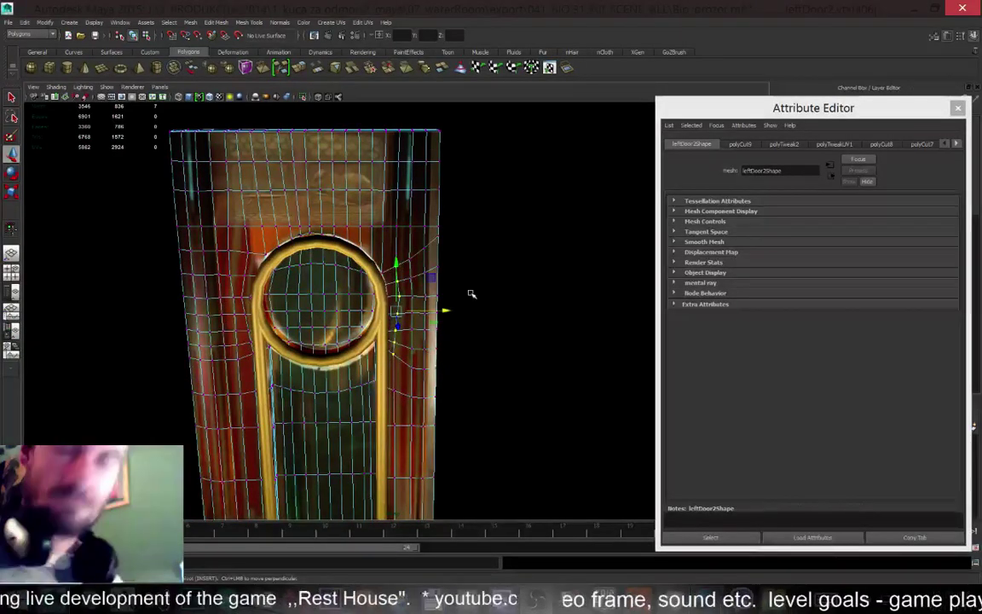
pyautogui.keyDown('alt'); pyautogui.moveTo(471, 294); pyautogui.dragTo(242, 314); pyautogui.keyUp('alt')
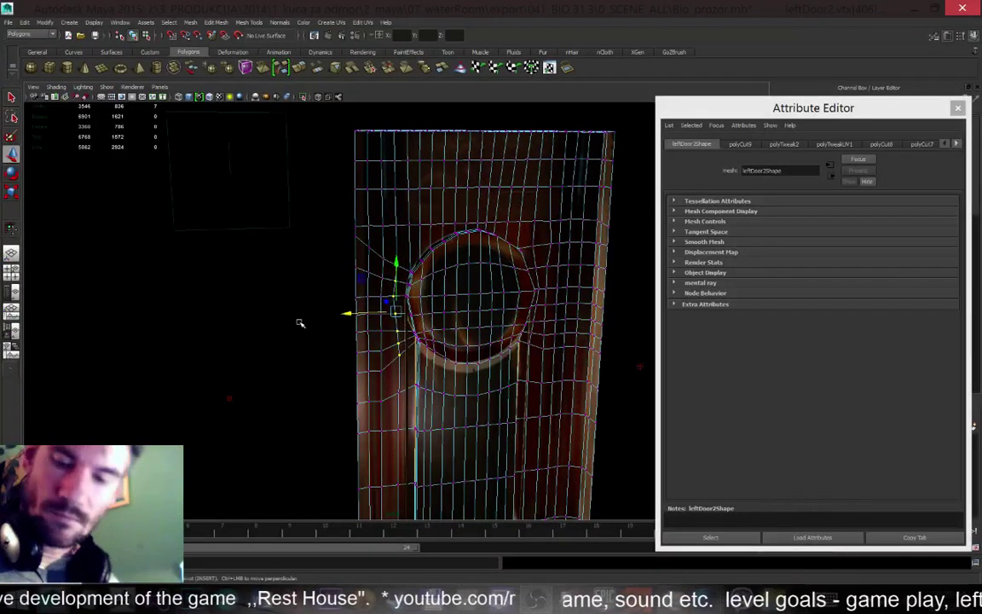
pyautogui.press('r')
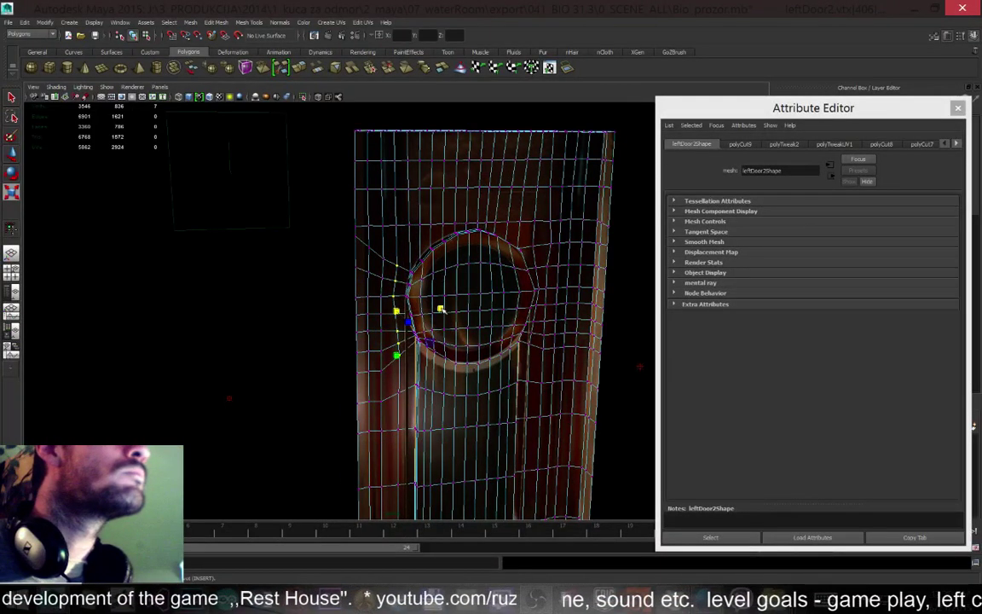
pyautogui.moveTo(441, 309); pyautogui.dragTo(396, 310)
pyautogui.keyDown('alt'); pyautogui.moveTo(252, 251); pyautogui.dragTo(465, 246); pyautogui.keyUp('alt')
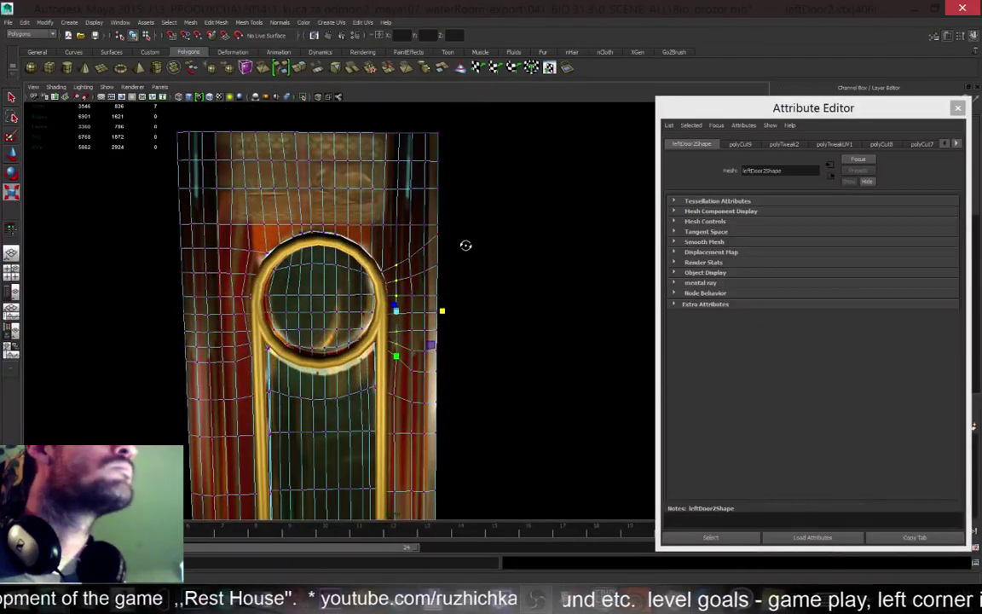
# Extend the selected column to the door's top edge and down toward the lower ring, and scale all its vertices into one straight line
pyautogui.keyDown('shift'); pyautogui.moveTo(412, 243); pyautogui.dragTo(394, 117); pyautogui.keyUp('shift')
pyautogui.moveTo(356, 247); pyautogui.dragTo(363, 246)
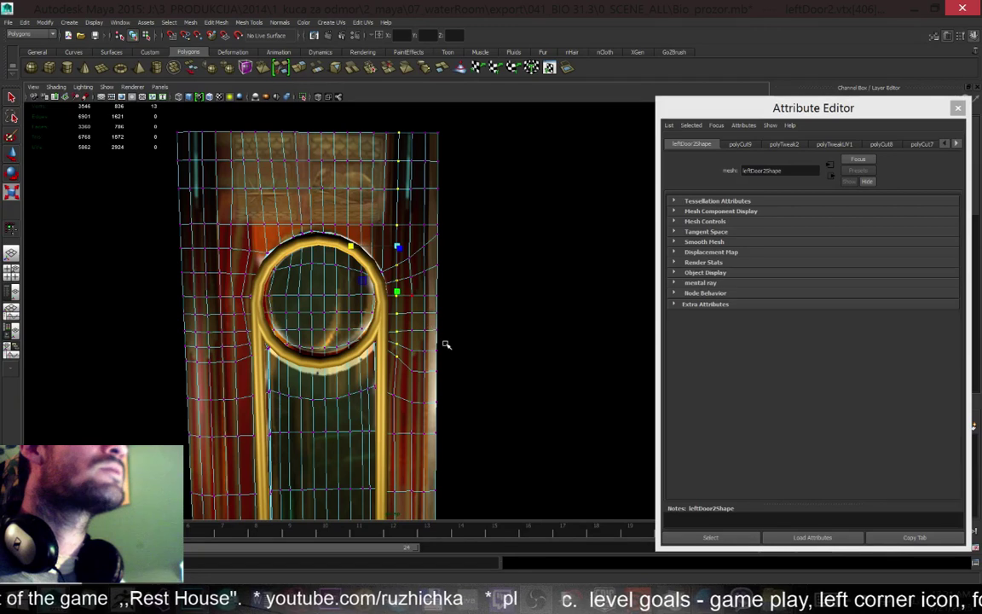
pyautogui.scroll(-2, 443, 281)
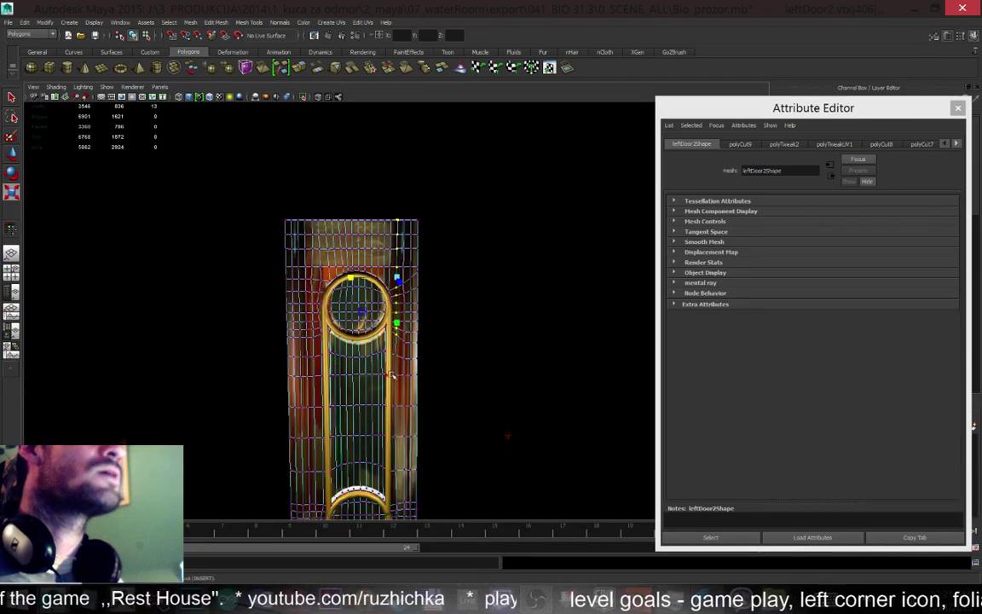
pyautogui.keyDown('shift'); pyautogui.moveTo(393, 346); pyautogui.dragTo(400, 486); pyautogui.keyUp('shift')
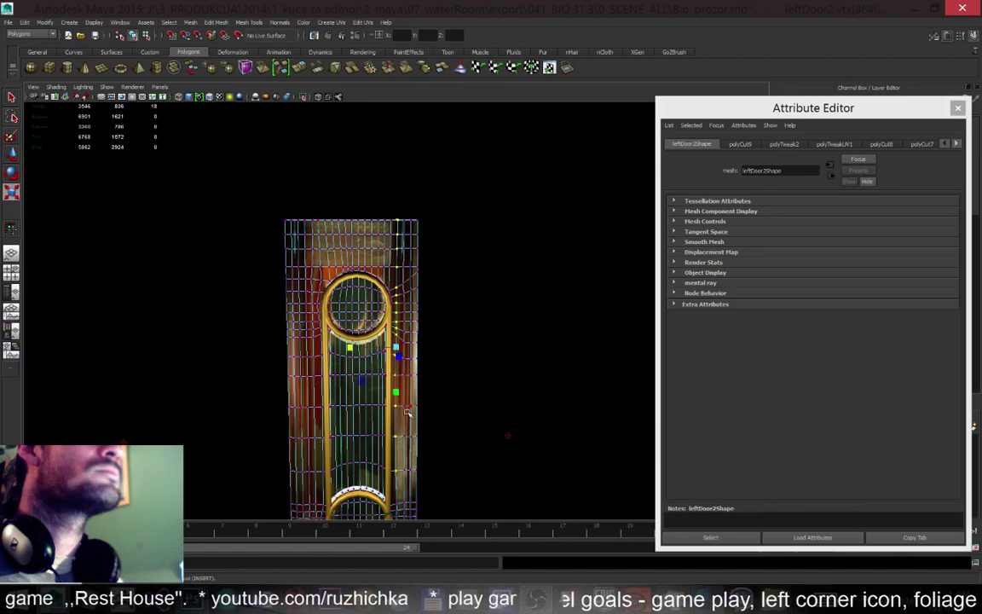
pyautogui.moveTo(351, 347); pyautogui.dragTo(358, 349)
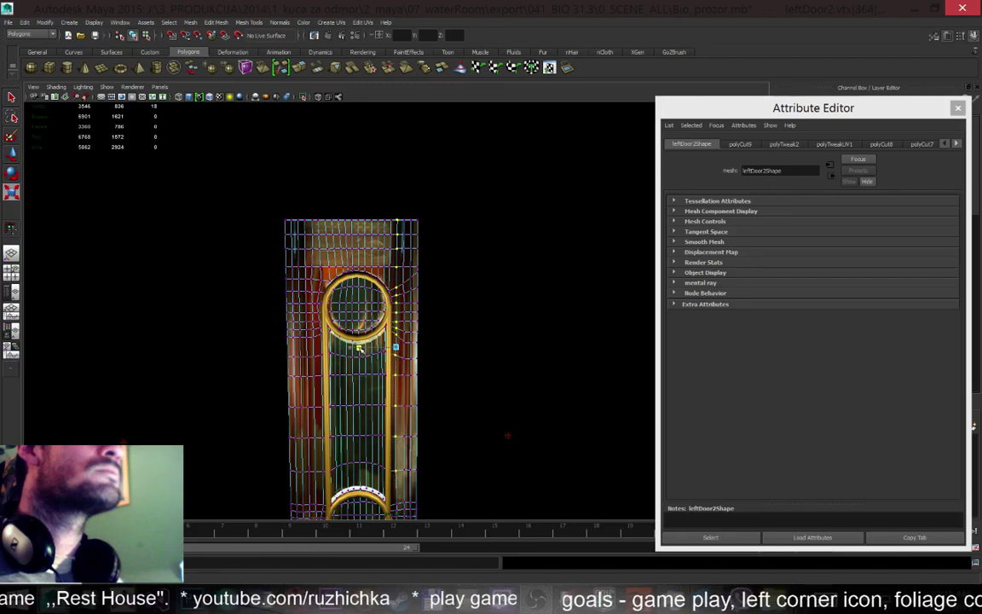
pyautogui.scroll(2, 480, 364)
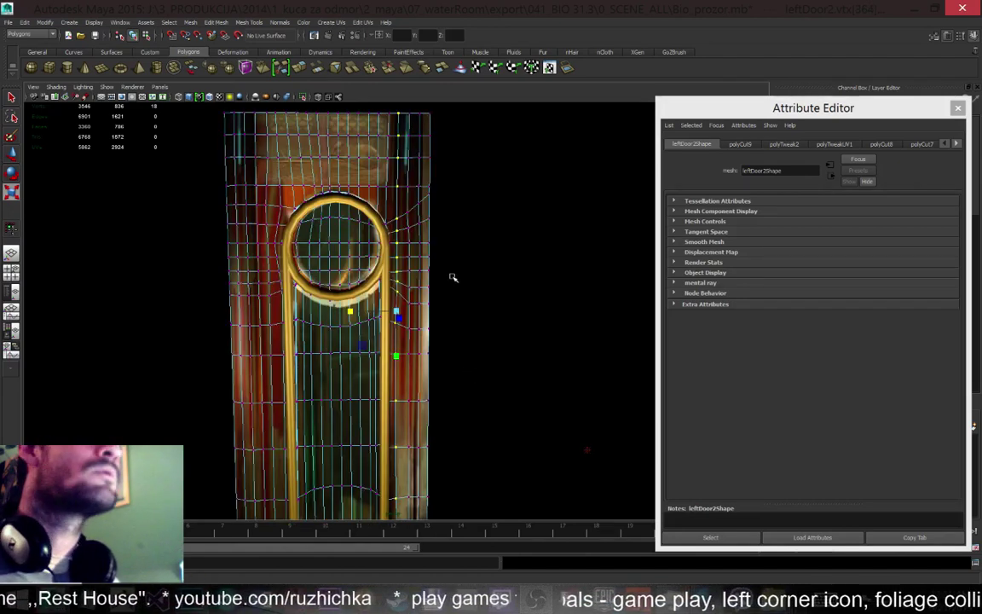
pyautogui.scroll(-2, 460, 286)
pyautogui.scroll(4, 464, 344)
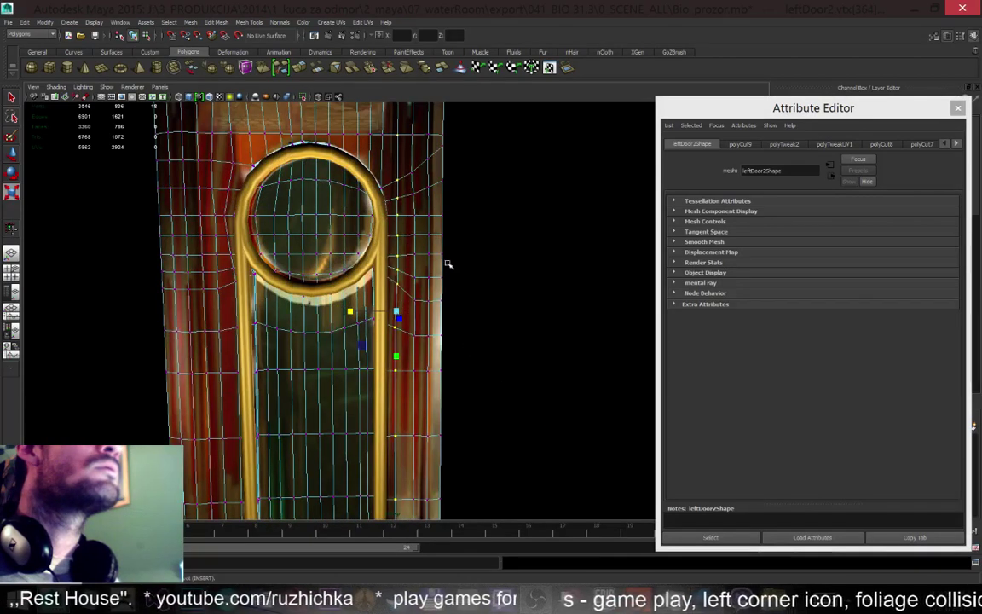
pyautogui.moveTo(350, 311); pyautogui.dragTo(370, 311)
pyautogui.scroll(-3, 465, 251)
pyautogui.scroll(3, 468, 239)
pyautogui.scroll(-2, 468, 241)
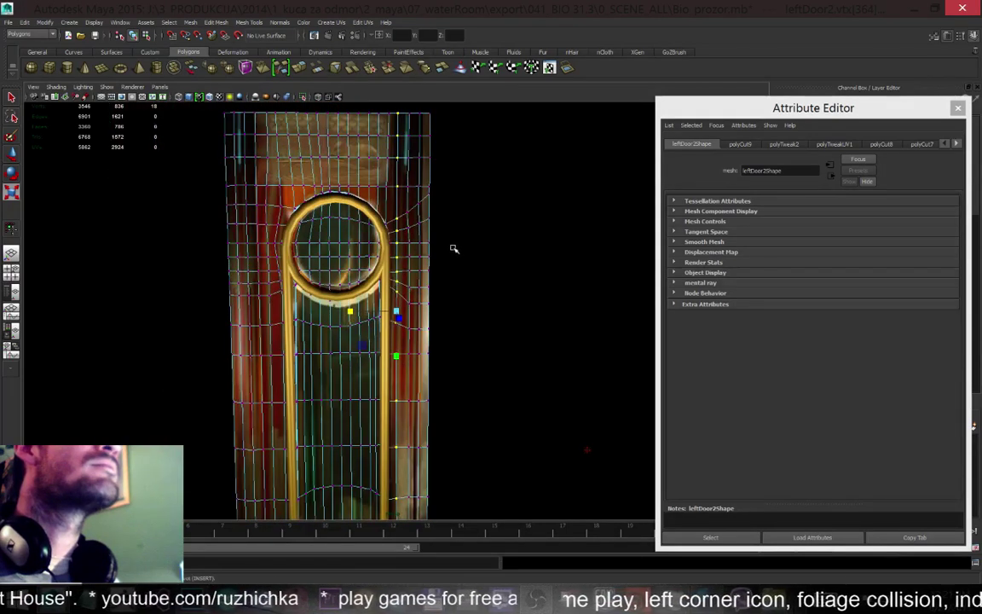
# Straighten the next two vertex columns toward the door's outer edge beside the upper ring and deselect them
pyautogui.moveTo(415, 352); pyautogui.dragTo(402, 179)
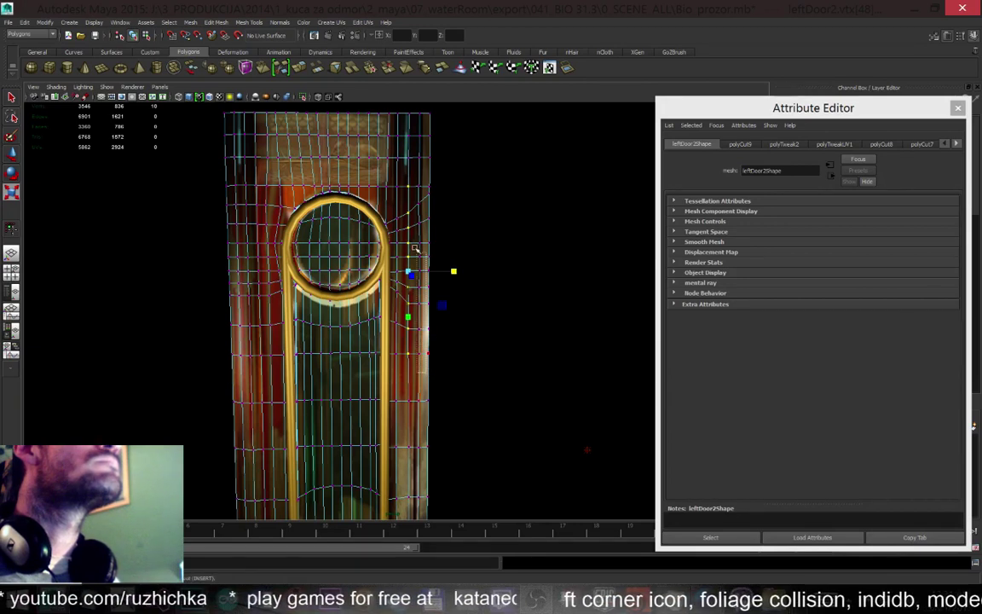
pyautogui.moveTo(453, 271); pyautogui.dragTo(465, 273)
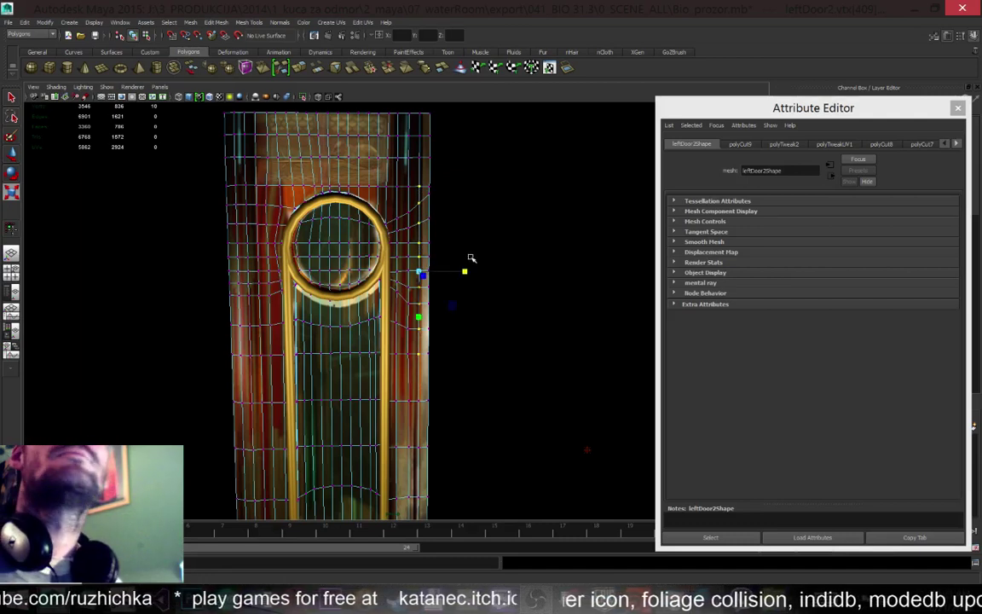
pyautogui.press('w')
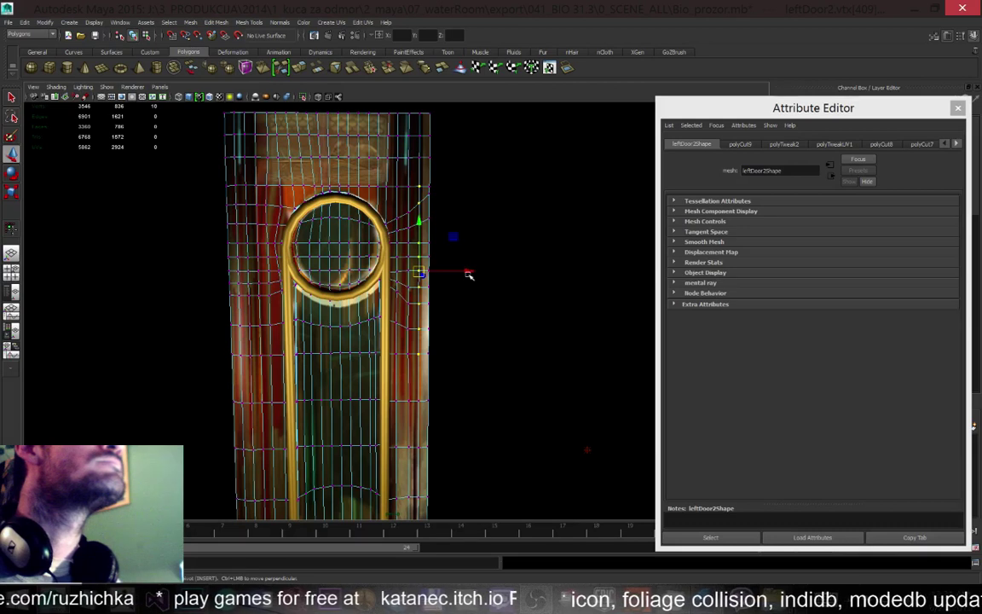
pyautogui.click(467, 308)
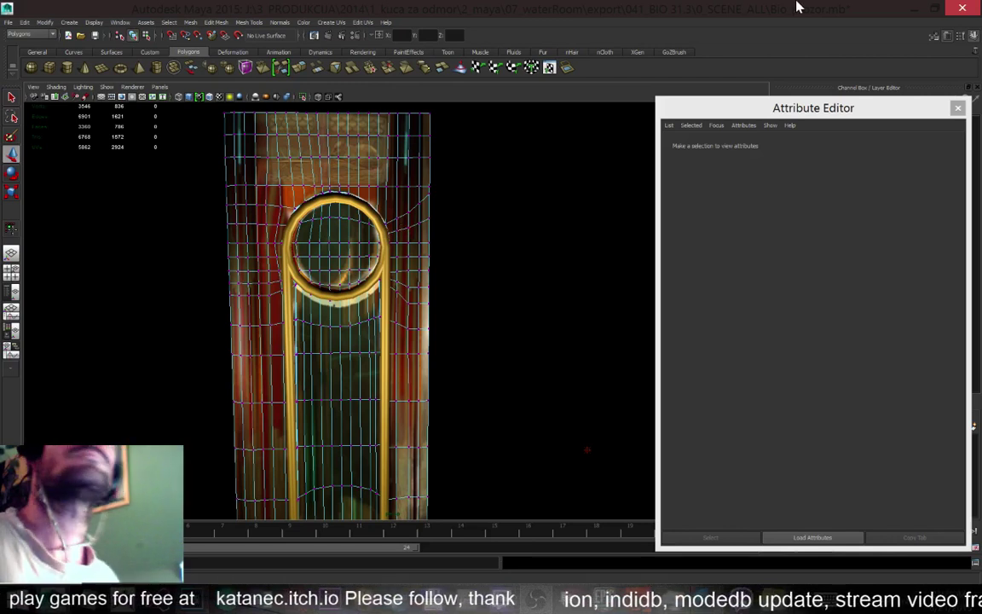
# Return the door to object mode, save the scene, and check how the texture runs beside the upper ring
pyautogui.moveTo(358, 156); pyautogui.dragTo(427, 158, button='right')
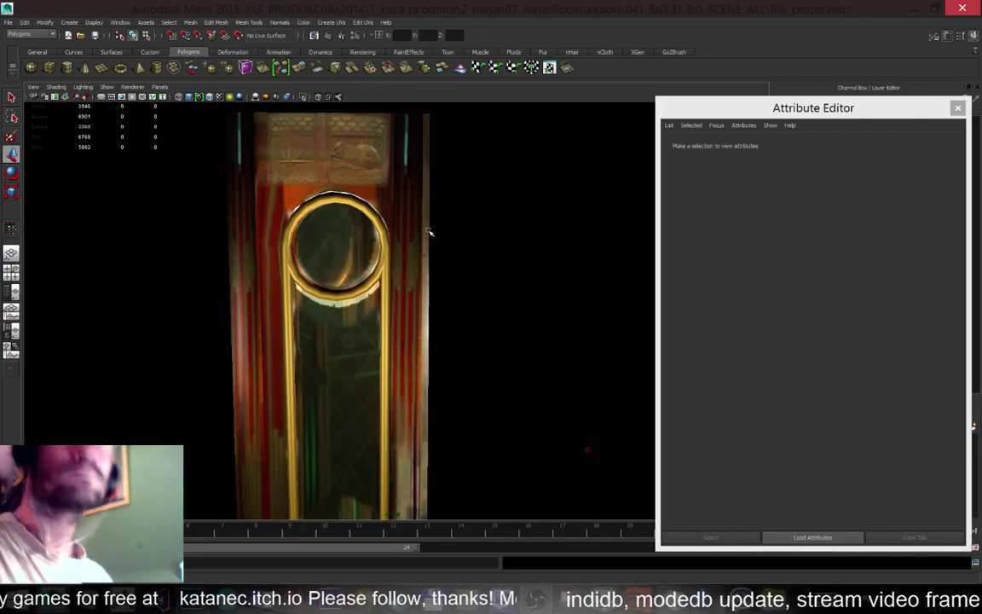
pyautogui.hotkey('ctrl', 's')
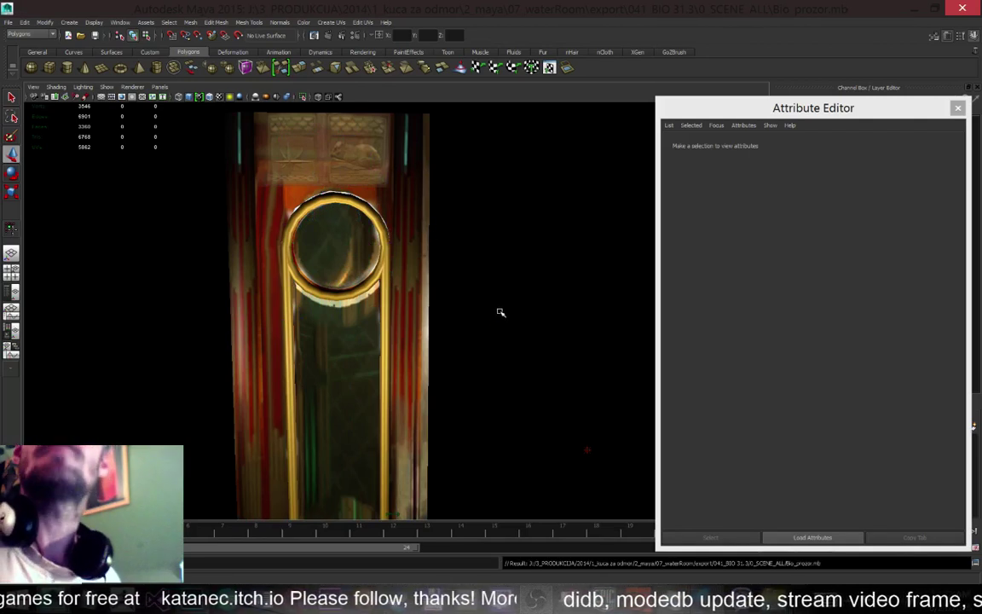
pyautogui.keyDown('alt'); pyautogui.moveTo(432, 291); pyautogui.dragTo(403, 269); pyautogui.keyUp('alt')
pyautogui.keyDown('alt'); pyautogui.moveTo(432, 277); pyautogui.dragTo(380, 174); pyautogui.keyUp('alt')
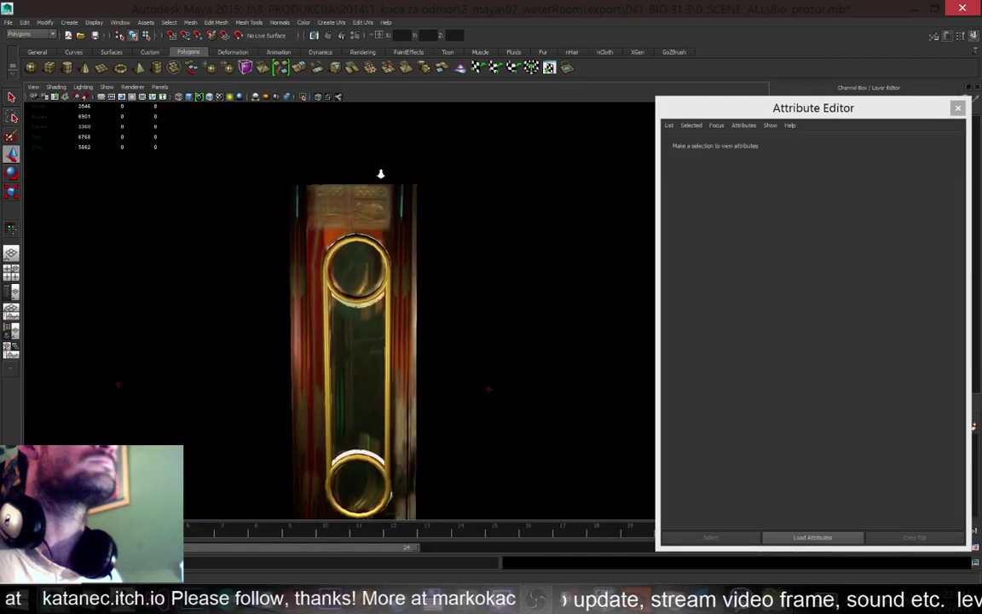
# Select the door's vertex column just left of the upper ring, drop the extra neighbouring vertices, and scale the column sideways into a straight line
pyautogui.click(410, 281)
pyautogui.scroll(3, 391, 213)
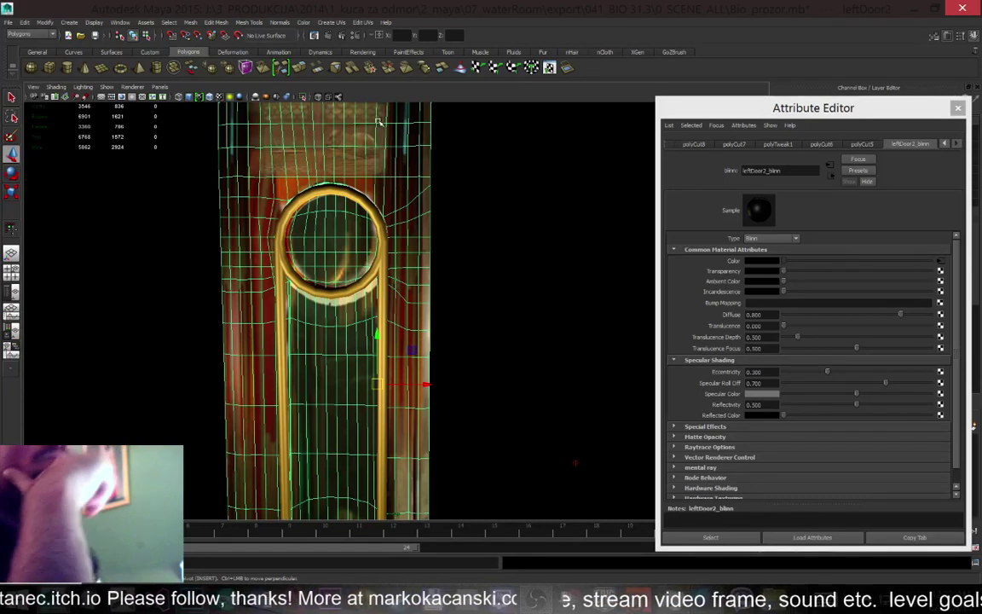
pyautogui.scroll(3, 241, 173)
pyautogui.scroll(-2, 230, 171)
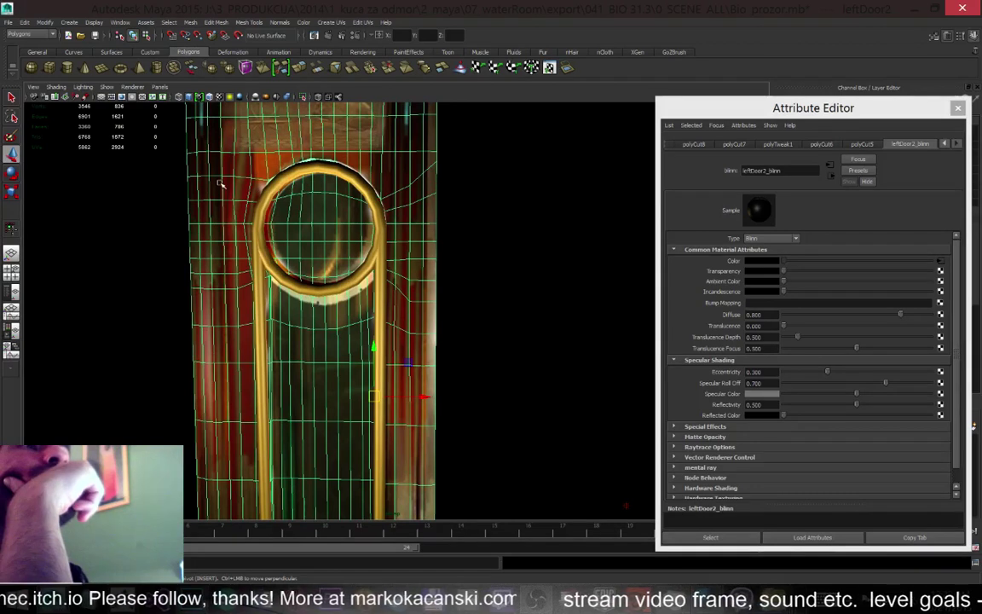
pyautogui.scroll(-3, 239, 189)
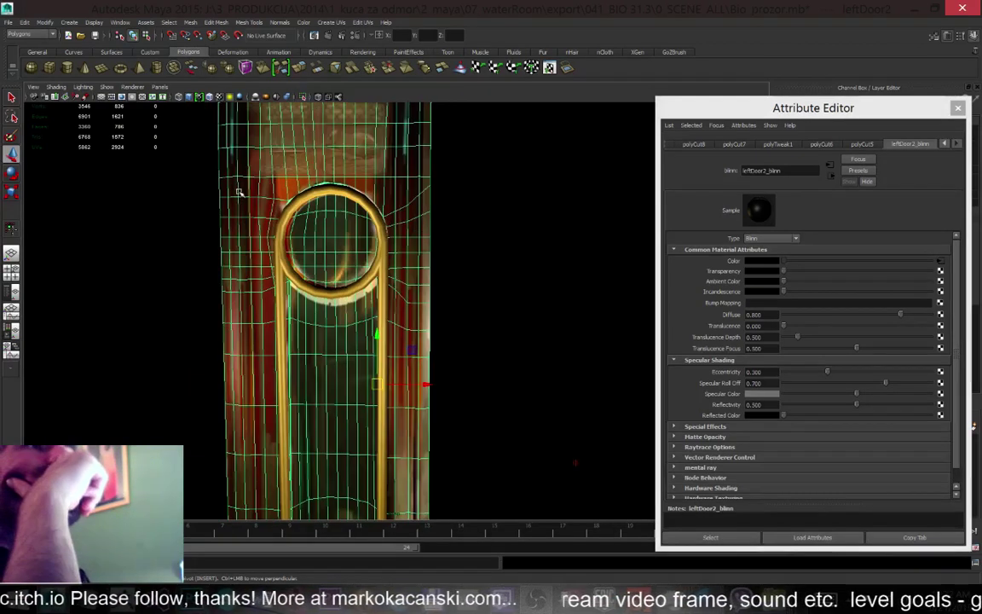
pyautogui.scroll(3, 251, 165)
pyautogui.moveTo(239, 176); pyautogui.dragTo(212, 179, button='right')
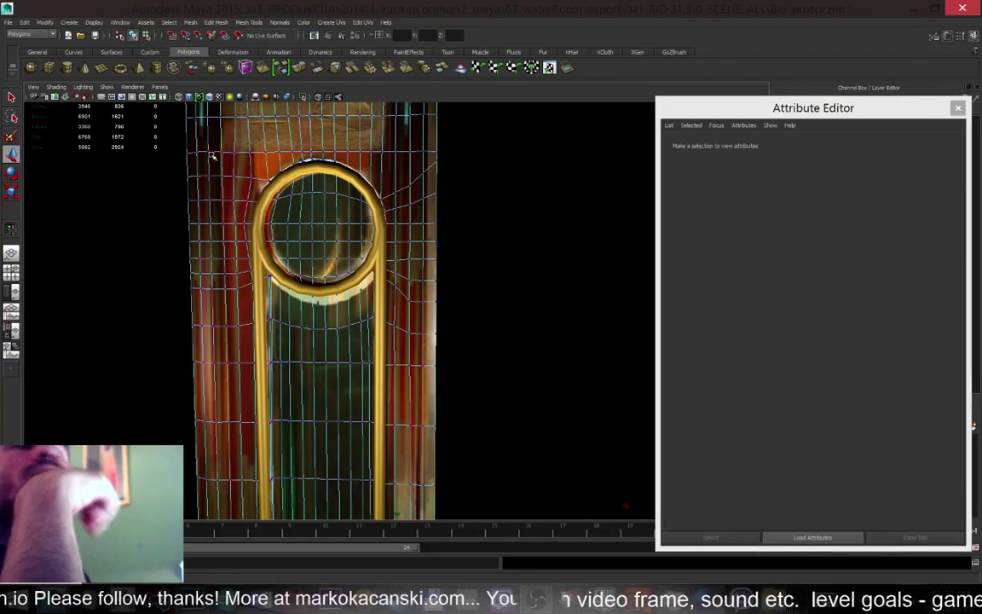
pyautogui.moveTo(224, 143); pyautogui.dragTo(243, 302)
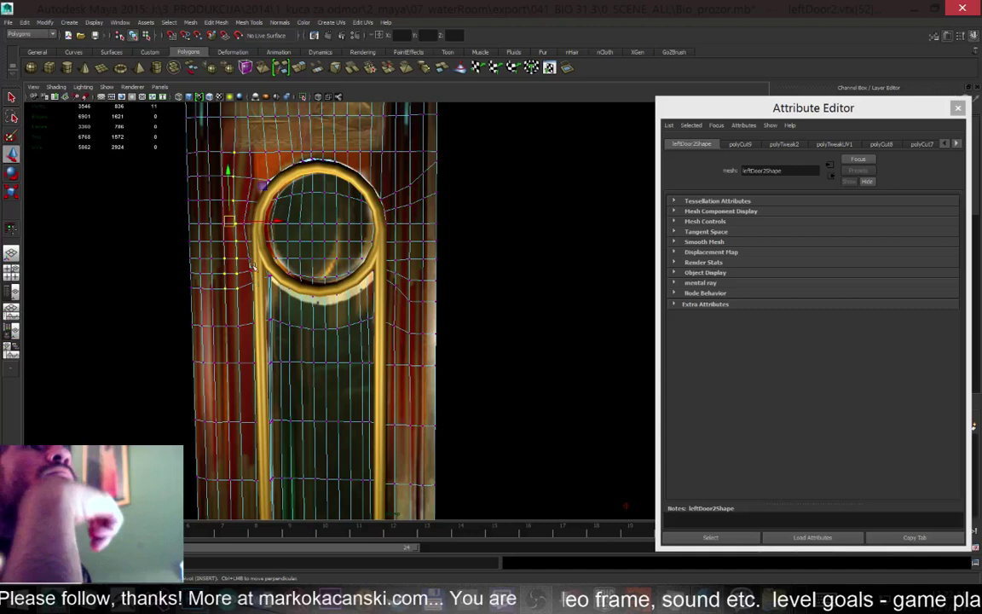
pyautogui.keyDown('ctrl'); pyautogui.moveTo(203, 248); pyautogui.dragTo(231, 320); pyautogui.keyUp('ctrl')
pyautogui.press('r')
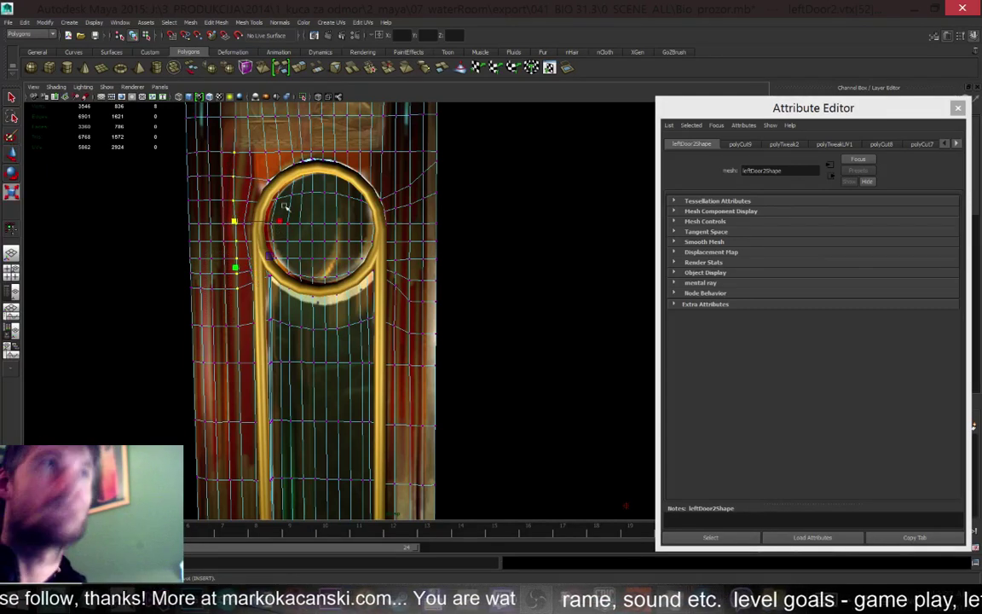
pyautogui.moveTo(280, 222); pyautogui.dragTo(188, 214)
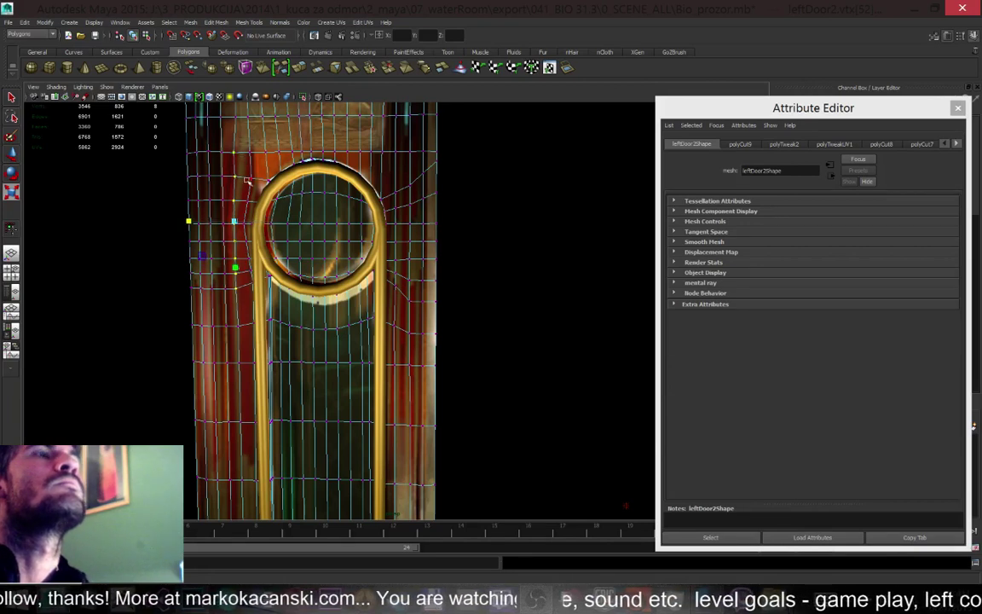
# Extend the selected vertex column up to the door's top edge and scale all its vertices into one straight line
pyautogui.scroll(5, 256, 199)
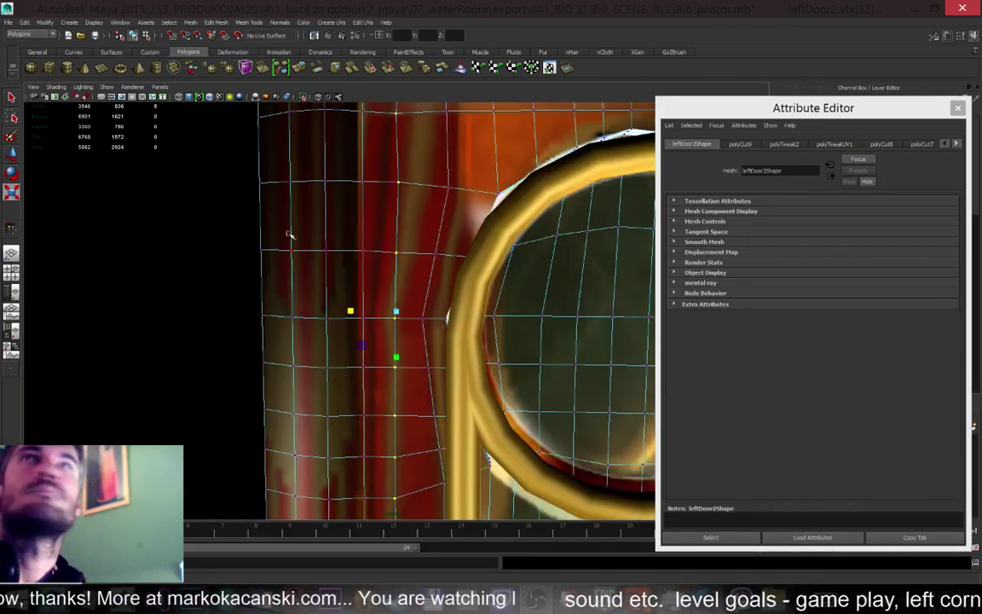
pyautogui.scroll(-5, 406, 272)
pyautogui.moveTo(393, 133); pyautogui.dragTo(405, 213)
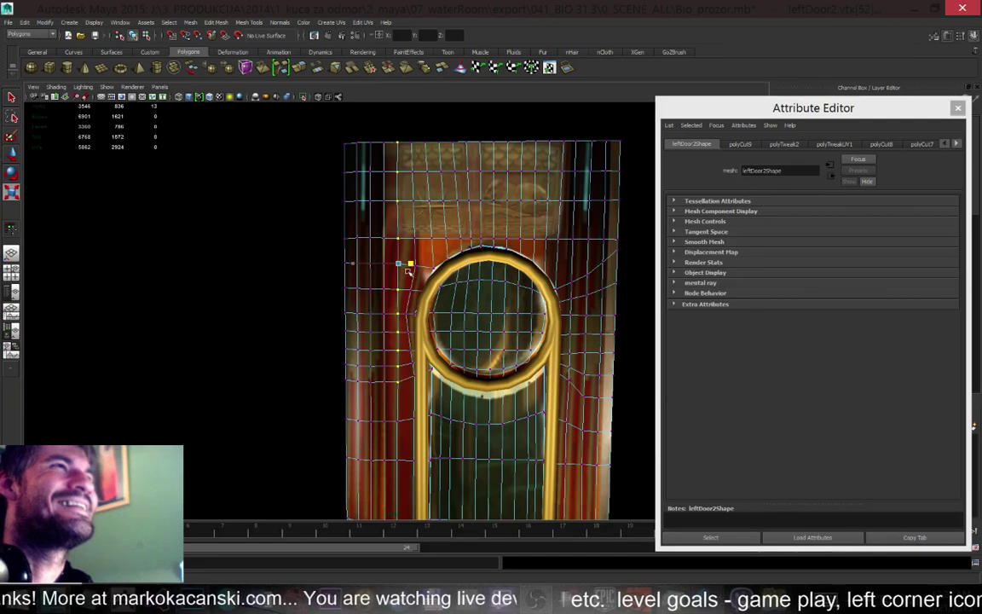
pyautogui.moveTo(398, 275); pyautogui.dragTo(398, 276)
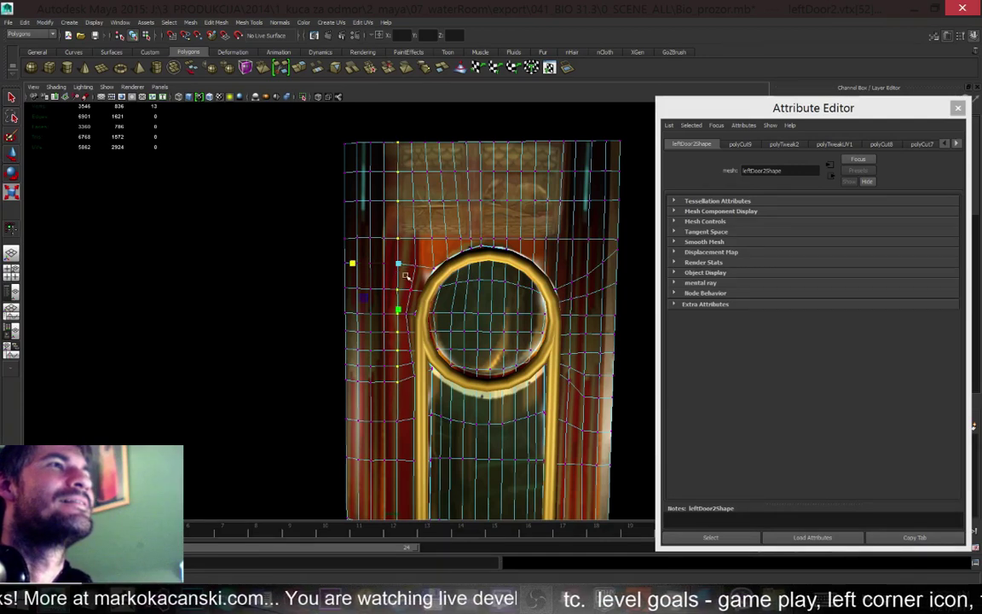
# Select the vertex column hugging the upper ring's left side, exclude the ring's own vertices, and scale it sideways until straight
pyautogui.moveTo(404, 230); pyautogui.dragTo(412, 391)
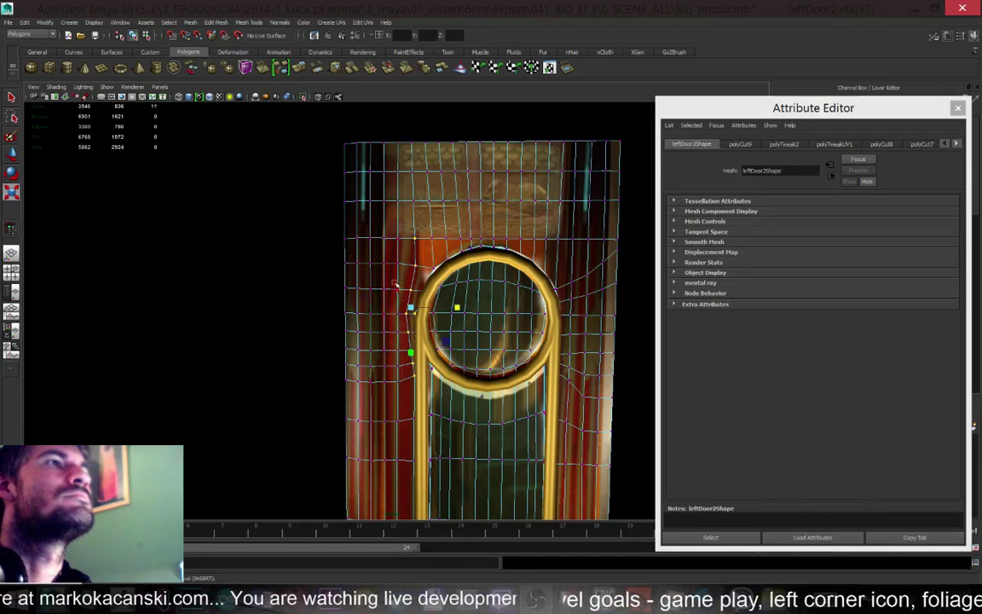
pyautogui.scroll(3, 449, 340)
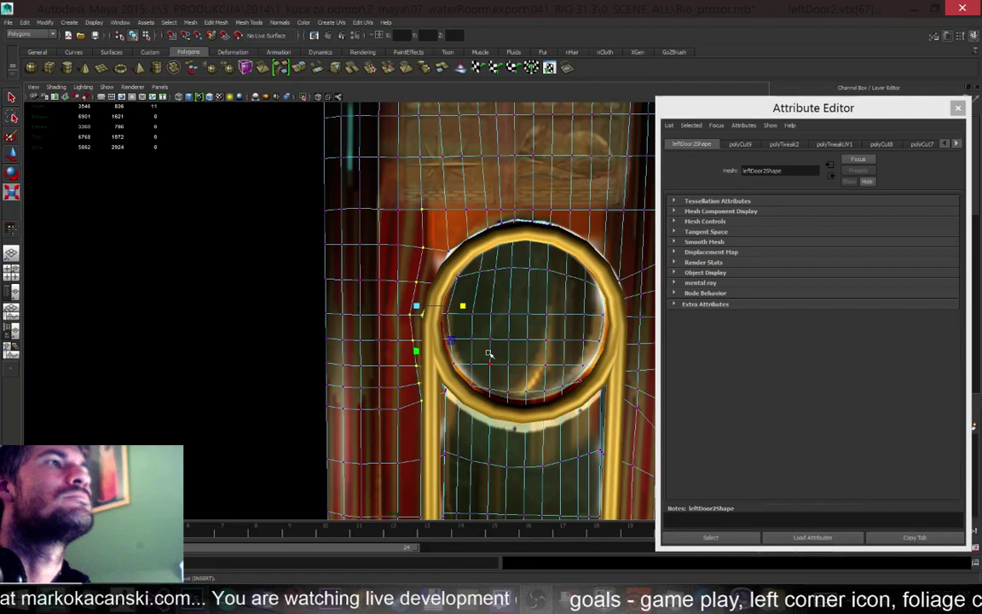
pyautogui.keyDown('ctrl'); pyautogui.moveTo(482, 352); pyautogui.dragTo(420, 279); pyautogui.keyUp('ctrl')
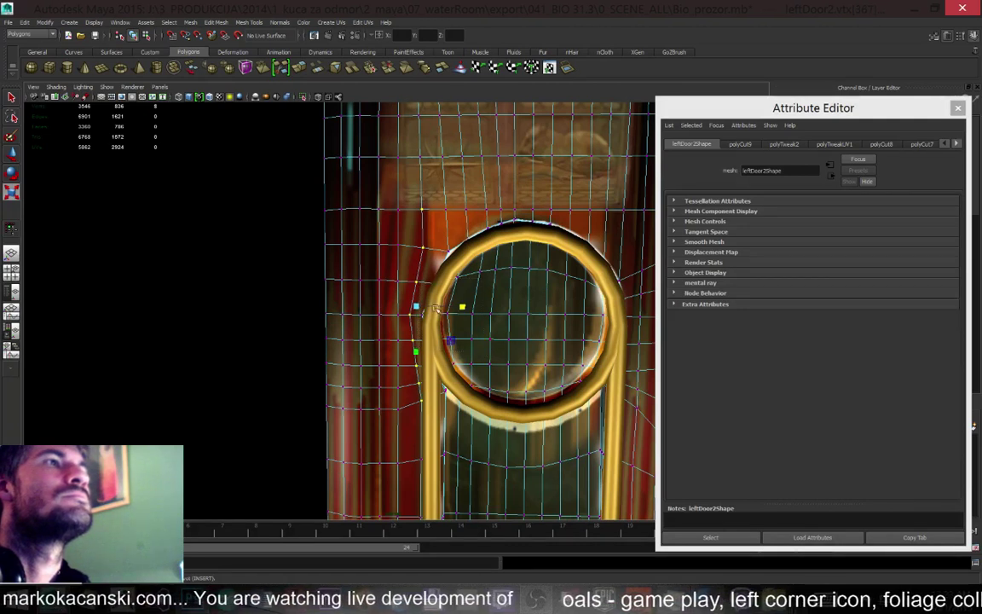
pyautogui.moveTo(462, 307); pyautogui.dragTo(416, 307)
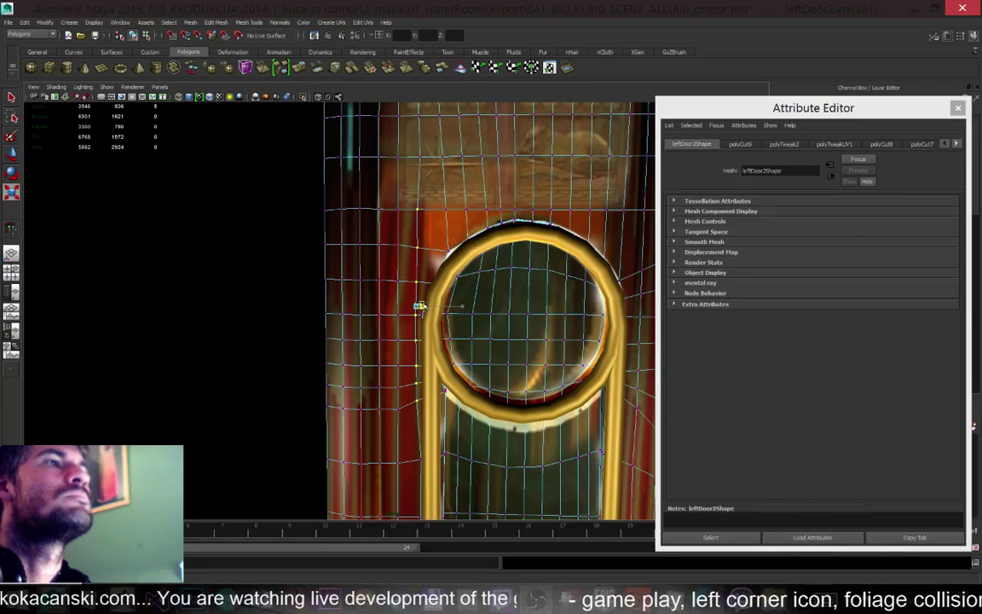
pyautogui.moveTo(421, 307); pyautogui.dragTo(419, 306)
# Add the vertices up to the door's top edge to the ring-side column and flatten the whole column sideways
pyautogui.scroll(-2, 429, 198)
pyautogui.scroll(2, 427, 207)
pyautogui.scroll(-2, 427, 209)
pyautogui.keyDown('shift'); pyautogui.moveTo(428, 194); pyautogui.dragTo(403, 96); pyautogui.keyUp('shift')
pyautogui.moveTo(369, 251); pyautogui.dragTo(399, 252)
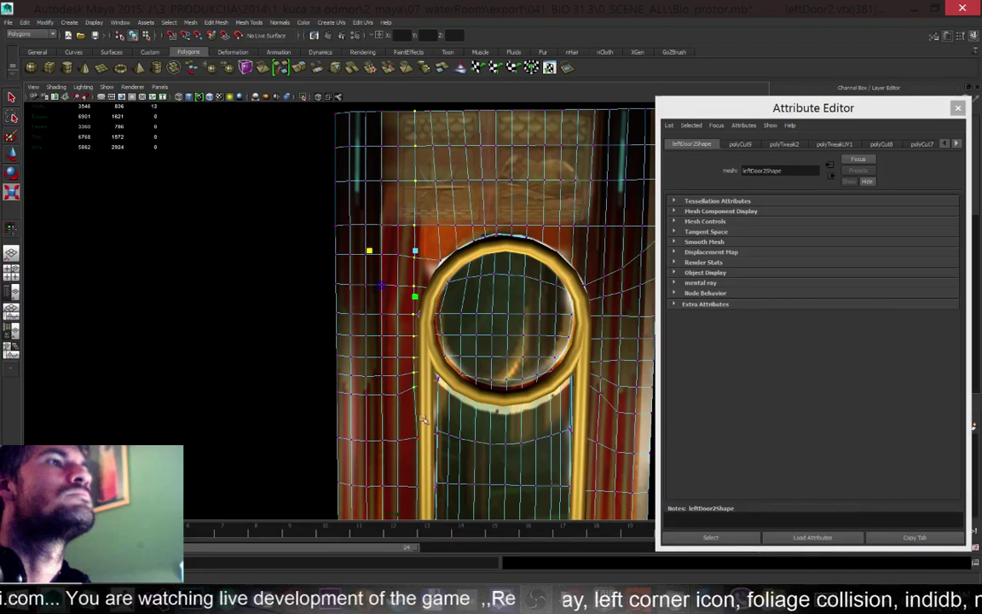
# Return the door to object mode, frame it, and check how the texture runs along both rings and the bars
pyautogui.scroll(-3, 424, 418)
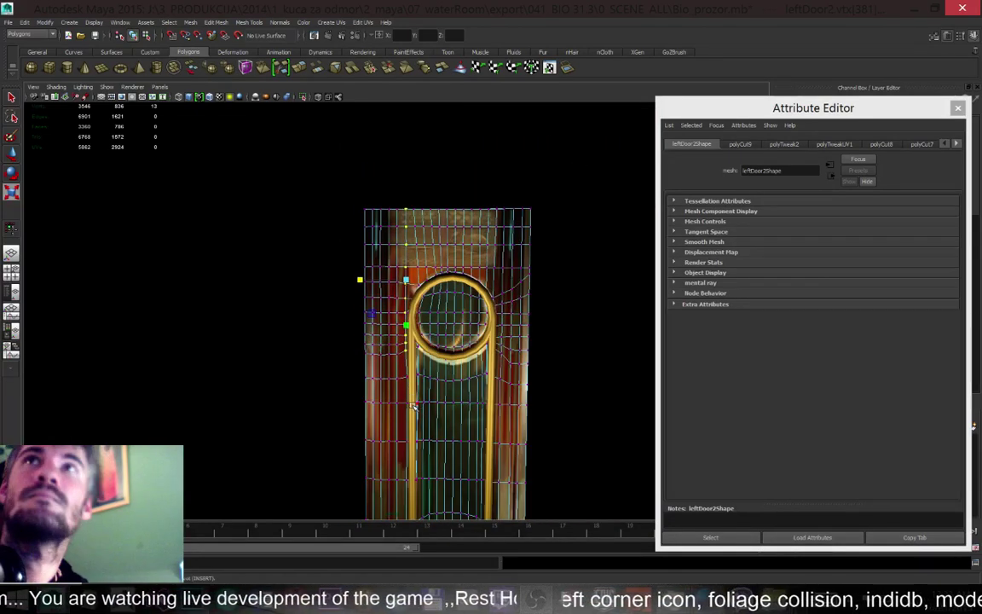
pyautogui.scroll(4, 412, 408)
pyautogui.scroll(-6, 457, 406)
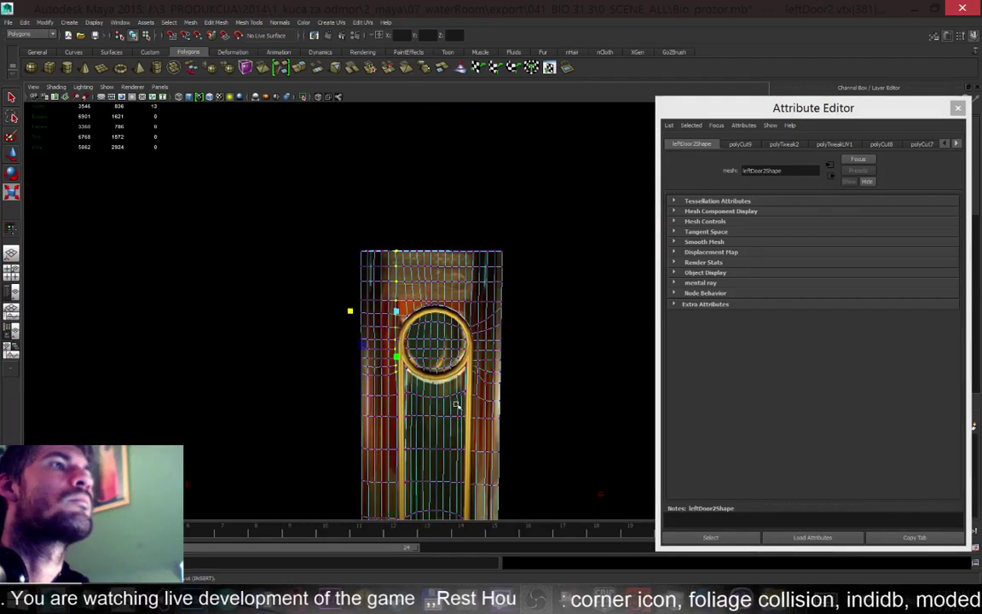
pyautogui.moveTo(414, 365); pyautogui.dragTo(457, 365, button='right')
pyautogui.moveTo(426, 269); pyautogui.dragTo(460, 258, button='right')
pyautogui.click(441, 288)
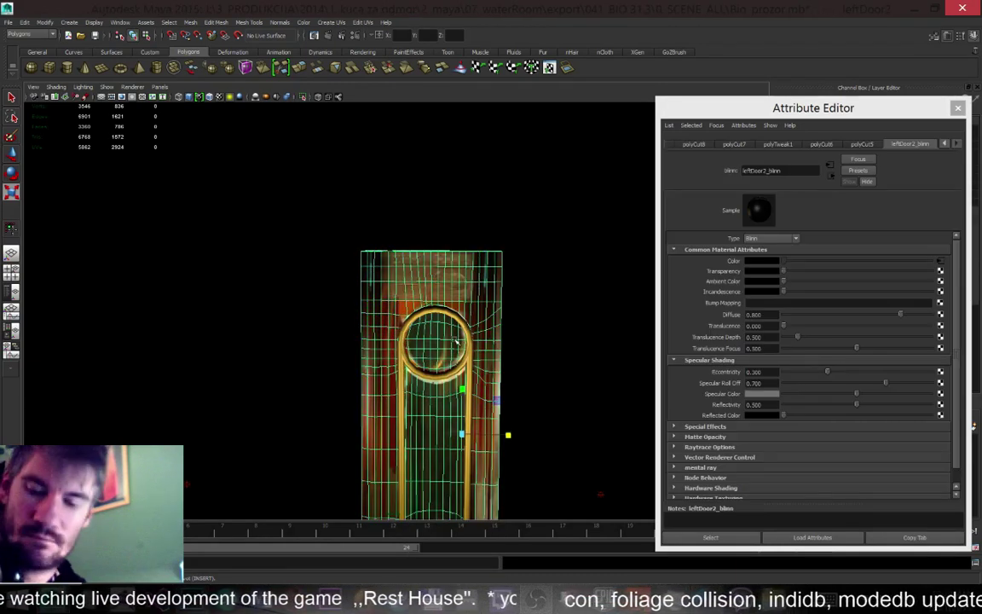
pyautogui.press('f')
pyautogui.scroll(4, 389, 352)
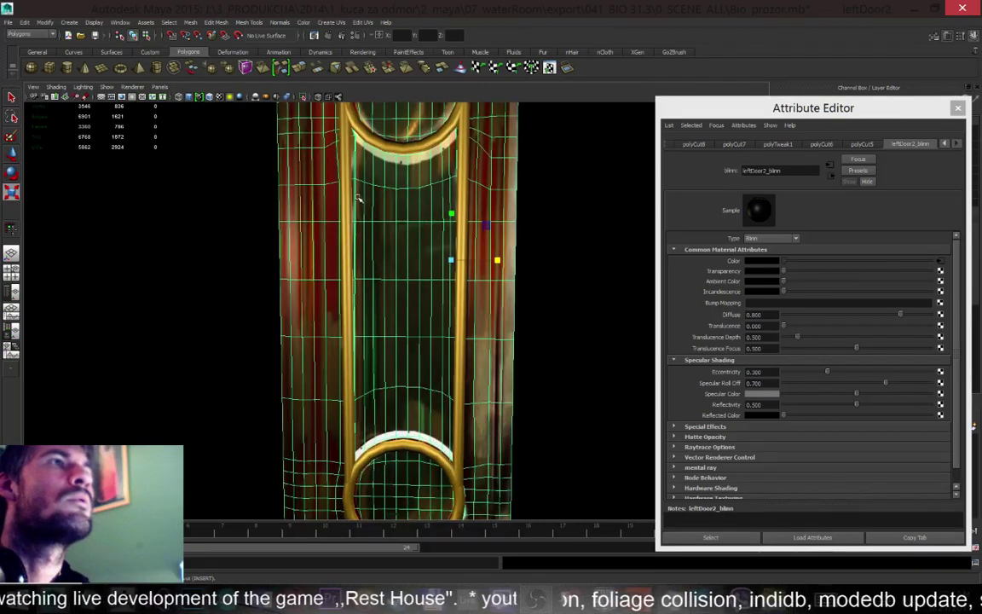
pyautogui.click(554, 216)
pyautogui.keyDown('alt'); pyautogui.moveTo(434, 259); pyautogui.dragTo(407, 200); pyautogui.keyUp('alt')
pyautogui.click(358, 219)
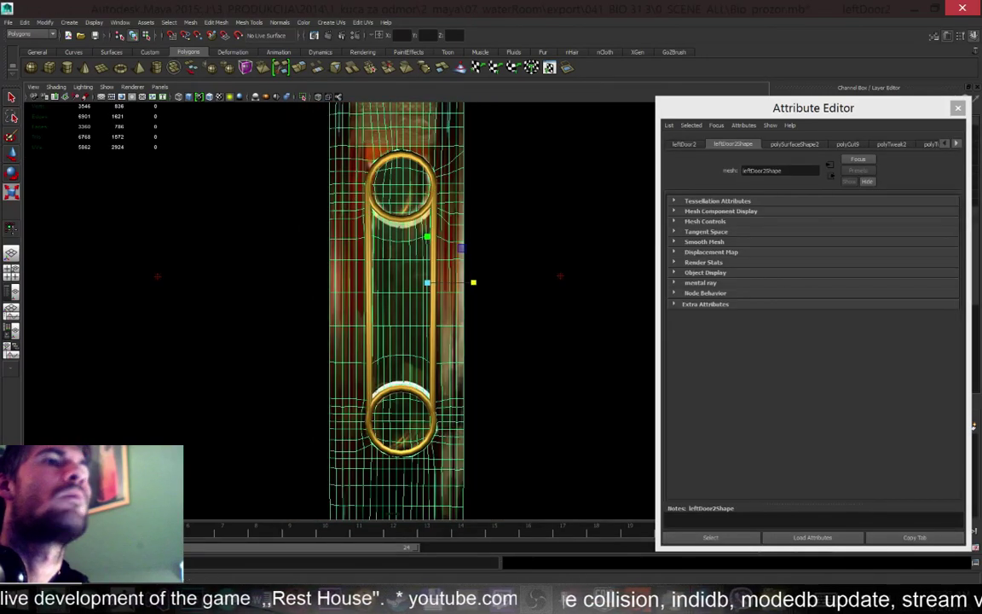
# Switch to Door_outUV.psd in Photoshop and compare the painted door texture with the reference door
pyautogui.moveTo(189, 600)
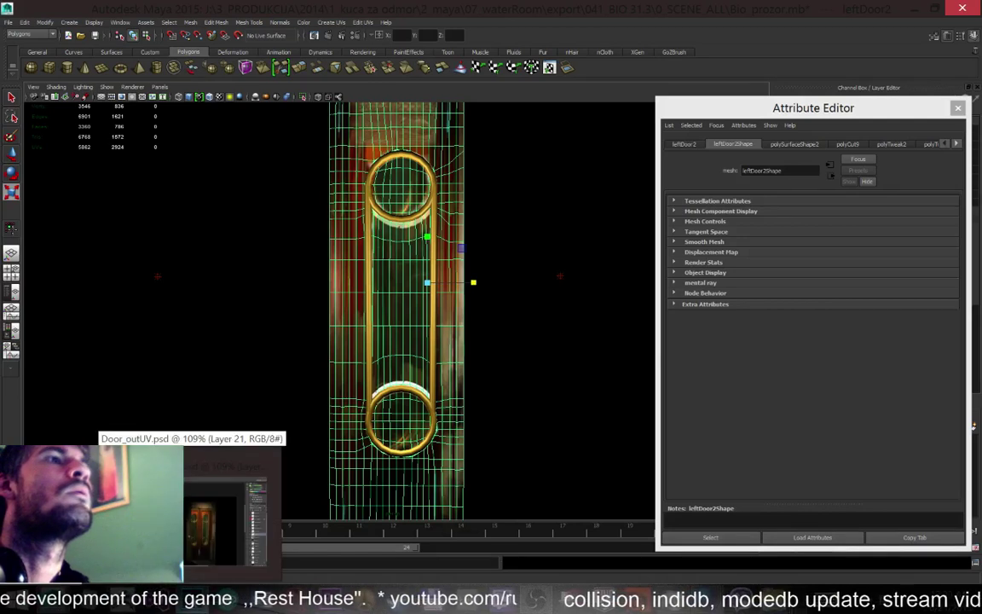
pyautogui.click(194, 536)
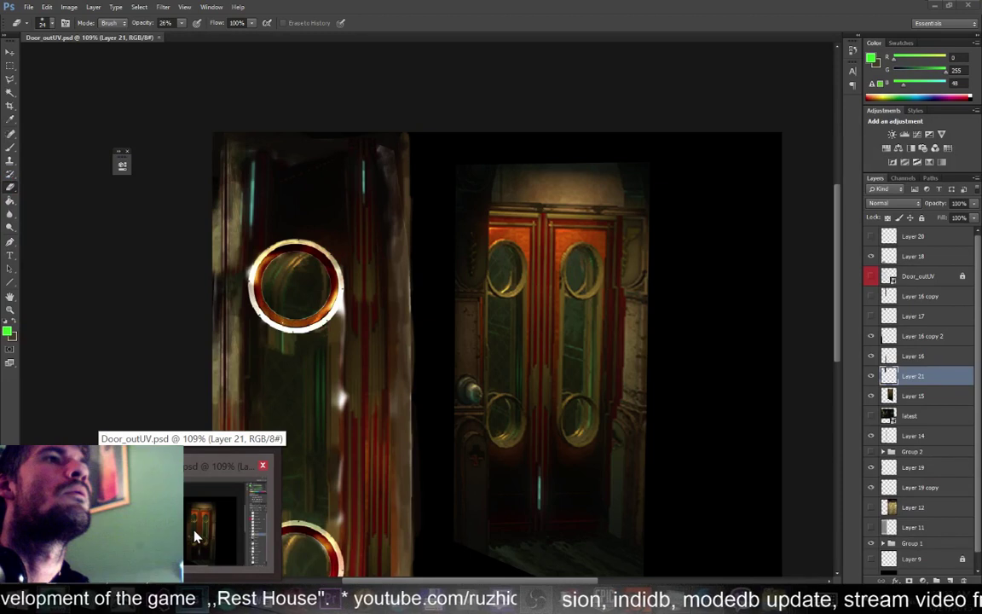
pyautogui.scroll(-5, 408, 270)
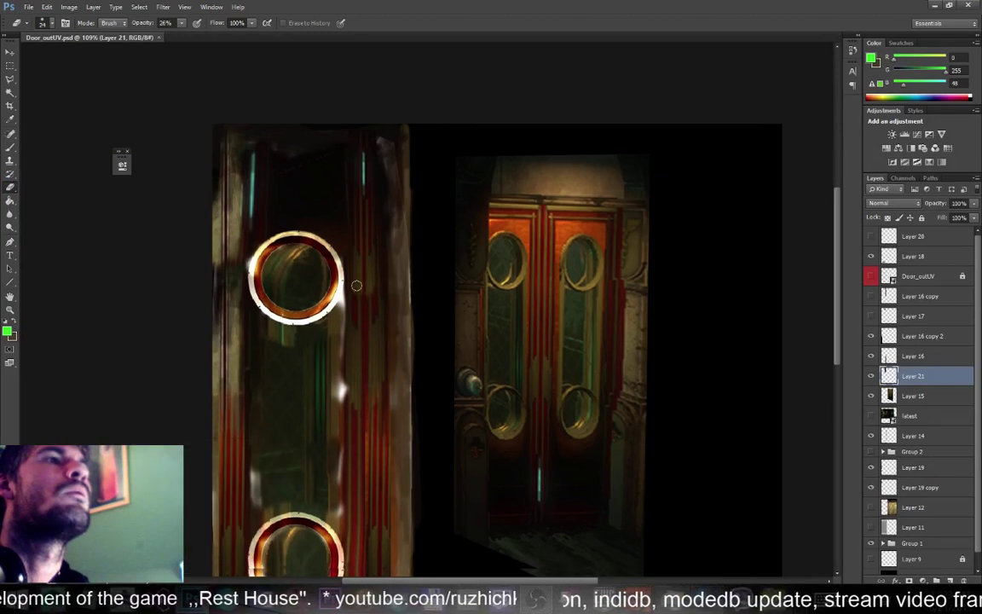
pyautogui.scroll(-5, 407, 270)
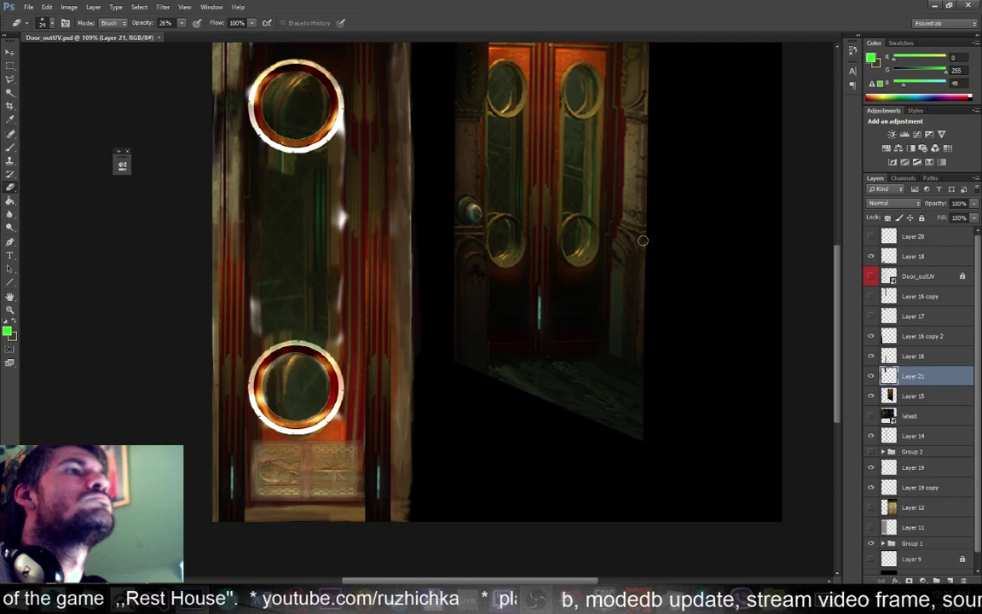
pyautogui.scroll(1, 636, 233)
pyautogui.scroll(2, 636, 232)
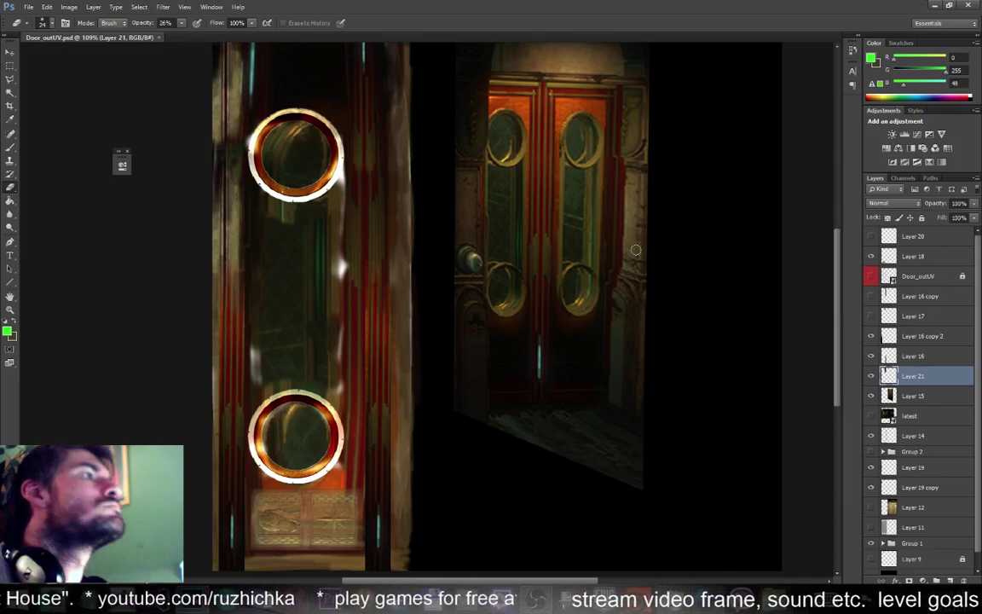
# Copy the upper section of the red bars between the two reference doors from Layer 15 onto a new layer
pyautogui.click(890, 397)
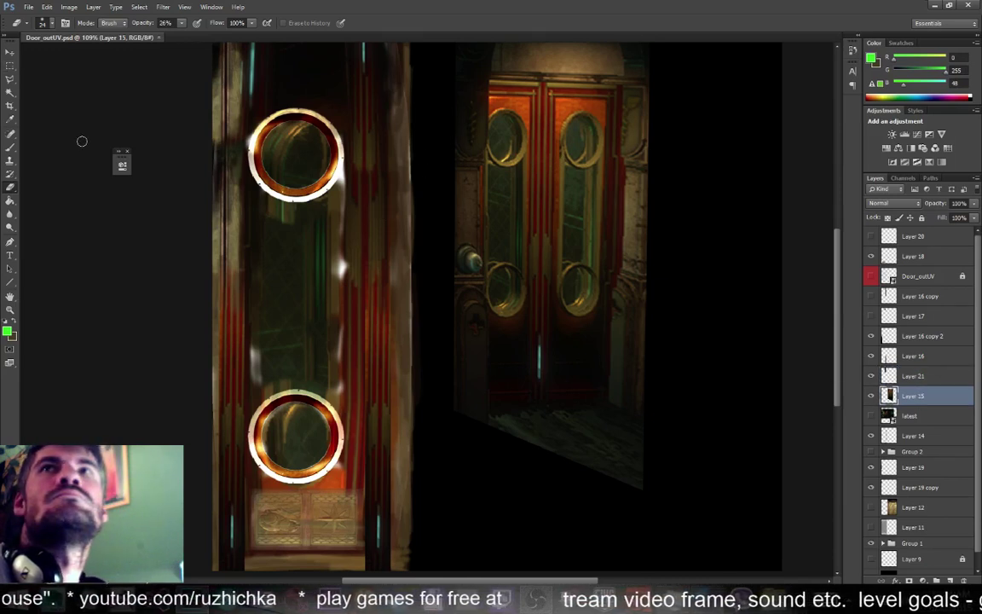
pyautogui.click(9, 64)
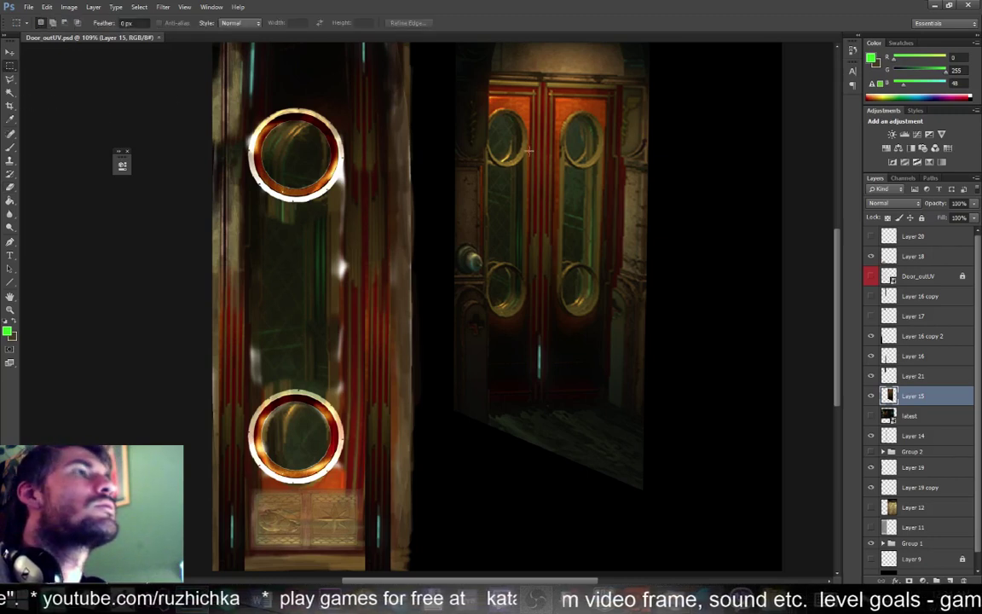
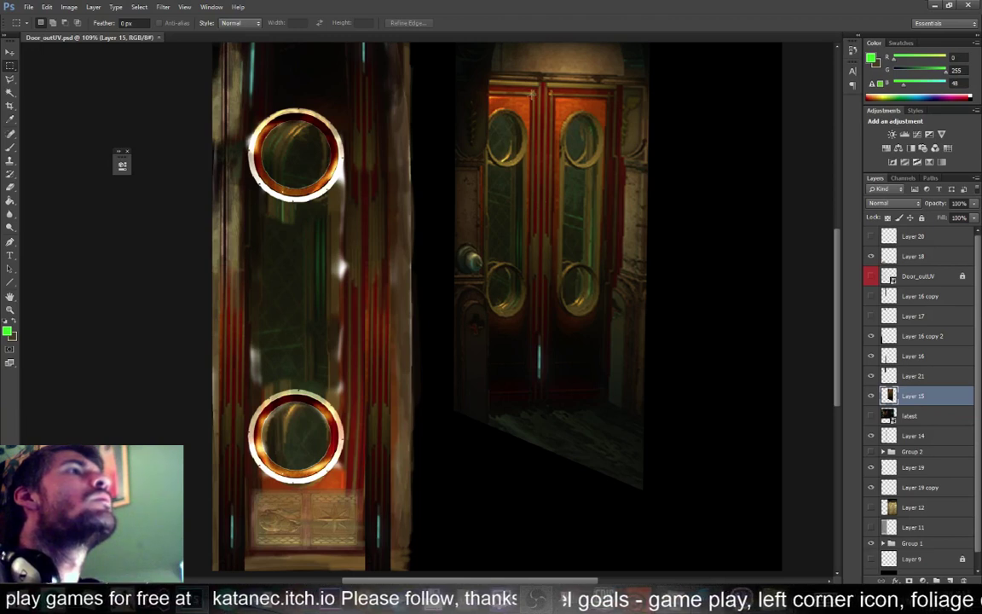
pyautogui.moveTo(524, 85); pyautogui.dragTo(561, 241)
pyautogui.rightClick(542, 171)
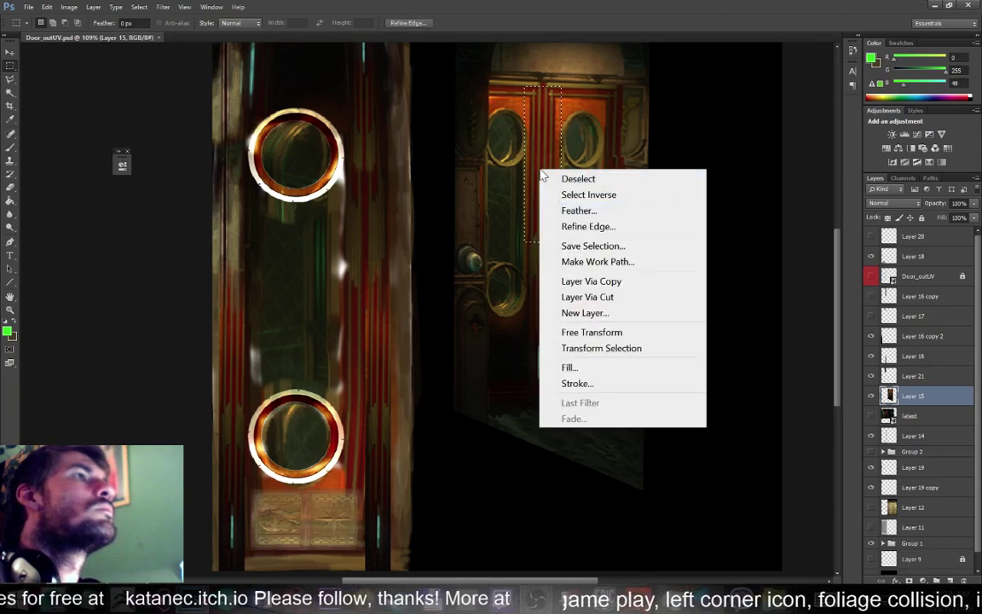
pyautogui.click(629, 281)
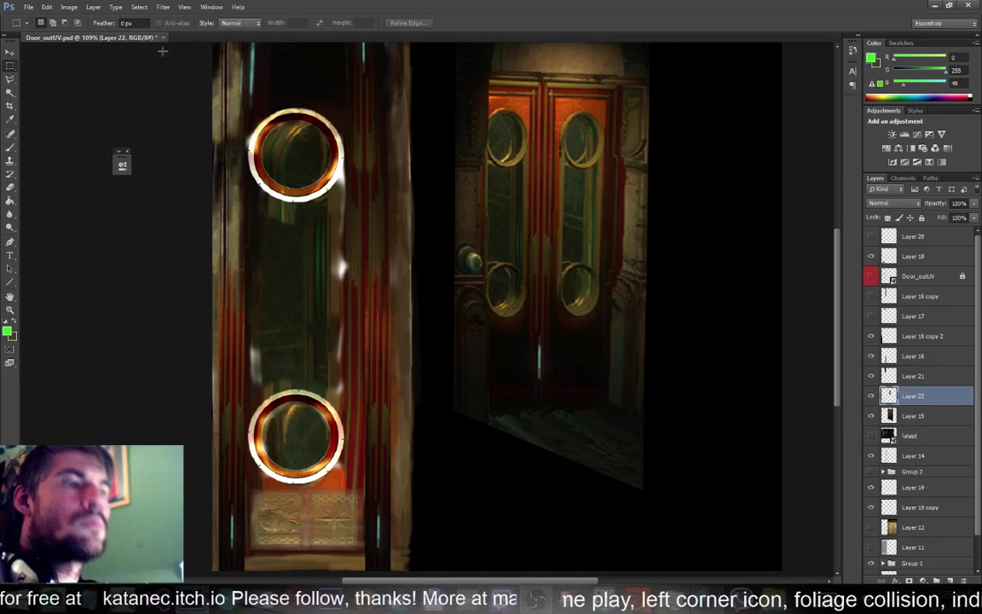
# Move the copied bar strip onto the door texture beside the lower ring and nudge it sideways to line up with the painted bars
pyautogui.click(10, 52)
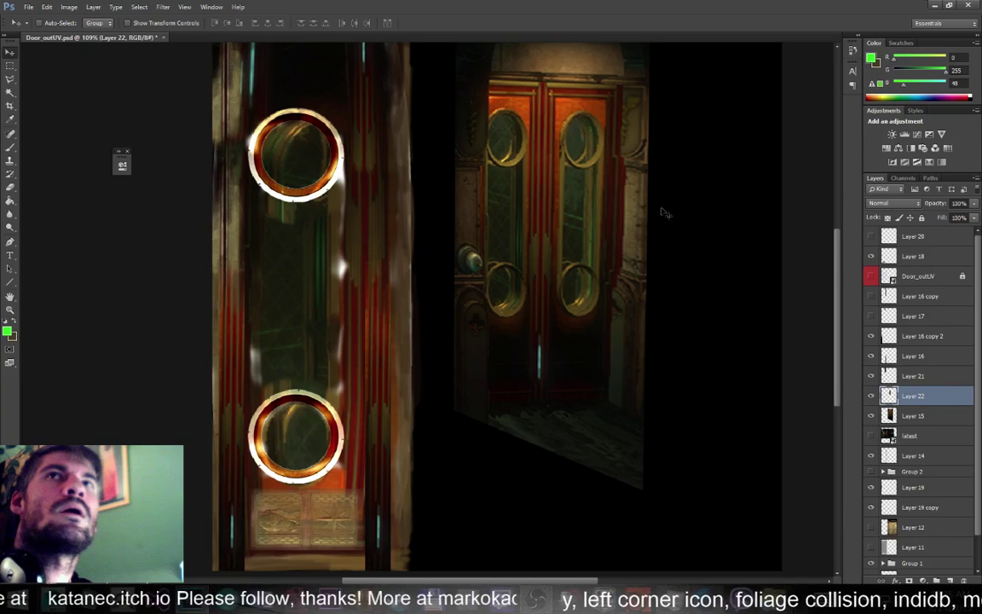
pyautogui.moveTo(476, 250); pyautogui.dragTo(353, 458)
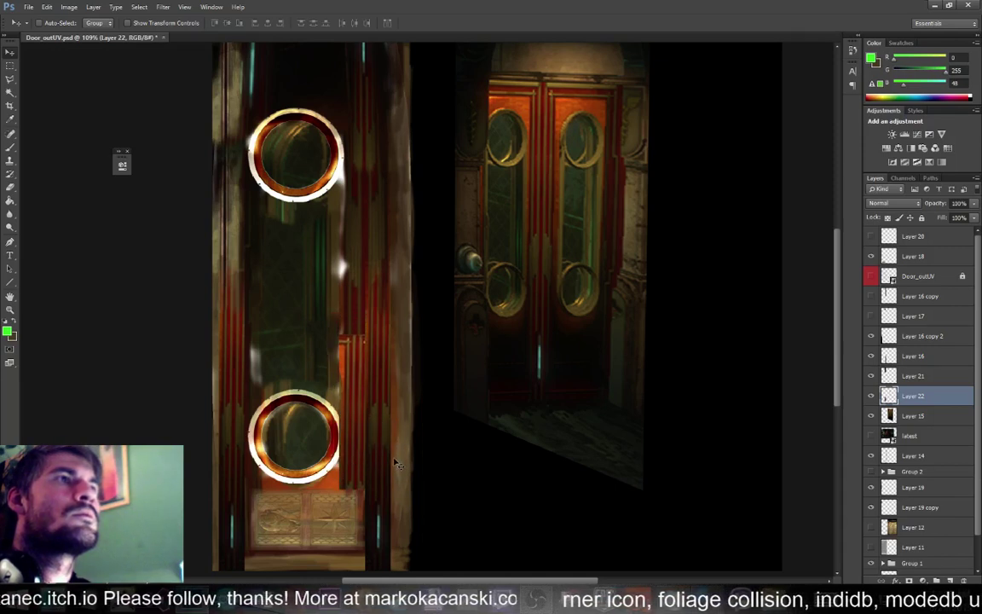
pyautogui.press('Left')
pyautogui.press('Left')
pyautogui.press('Left')
pyautogui.press('Left')
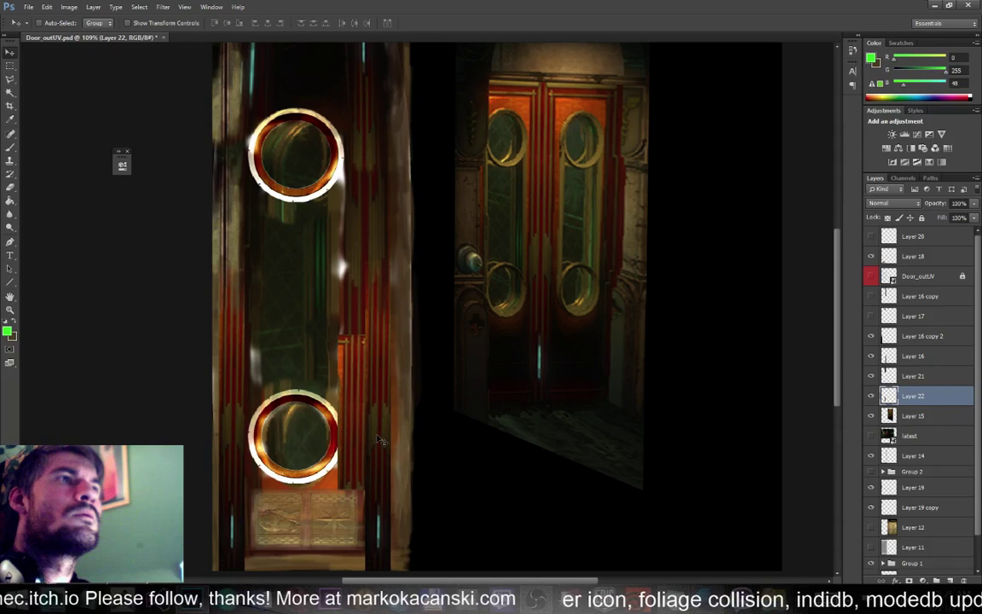
pyautogui.press('Up')
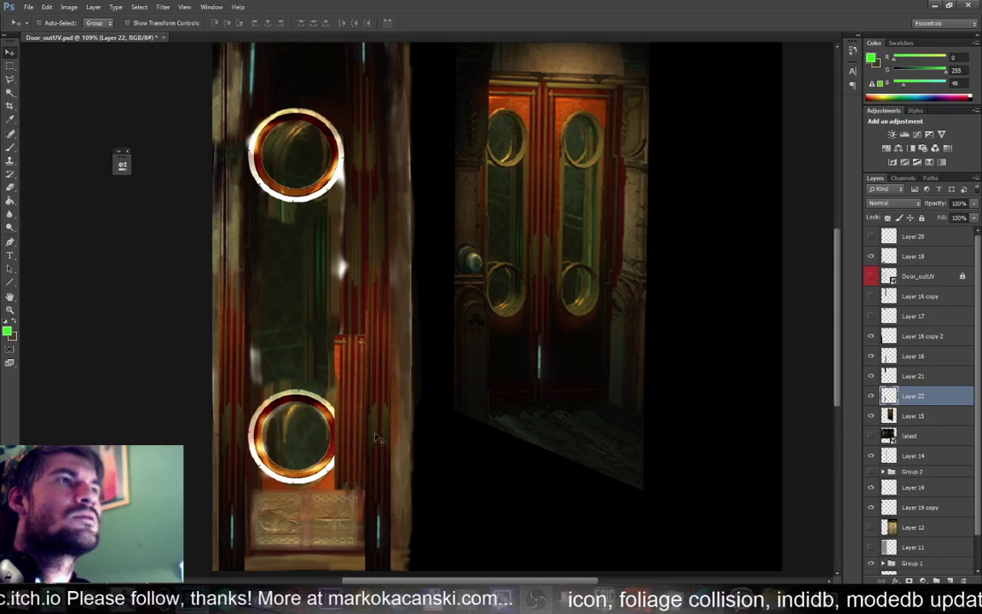
pyautogui.press('Right')
pyautogui.press('Right')
pyautogui.press('Right')
pyautogui.press('Right')
pyautogui.press('Right')
pyautogui.press('Right')
pyautogui.press('Right')
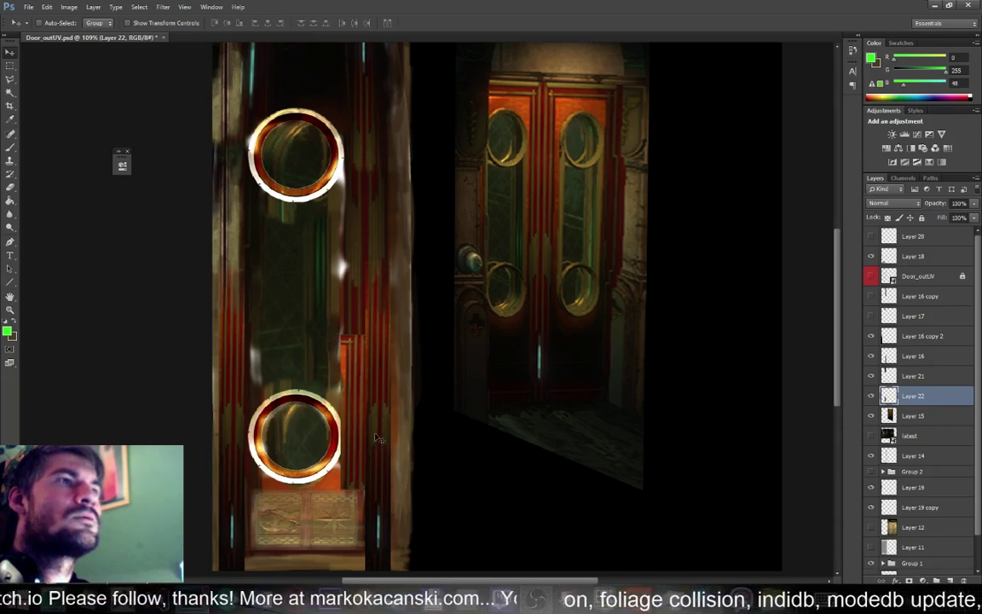
# Nudge the bar strip on Layer 22 left into line with the painted bars and soften its edges using the Eraser at 26% opacity
pyautogui.moveTo(346, 404)
pyautogui.mouseDown()
pyautogui.moveTo(338, 401)
pyautogui.moveTo(358, 421)
pyautogui.moveTo(346, 420)
pyautogui.mouseUp()
pyautogui.moveTo(344, 421); pyautogui.dragTo(352, 423)
pyautogui.press('Left')
pyautogui.press('Left')
pyautogui.press('Left')
pyautogui.press('Left')
pyautogui.press('Left')
pyautogui.press('Left')
pyautogui.press('Left')
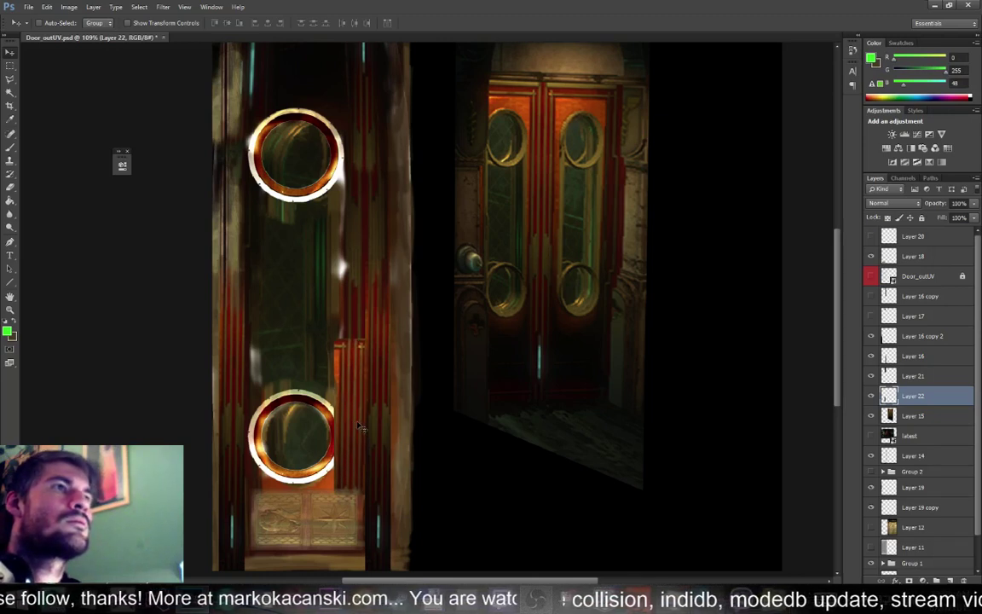
pyautogui.moveTo(358, 426)
pyautogui.mouseDown()
pyautogui.moveTo(358, 322)
pyautogui.moveTo(359, 423)
pyautogui.mouseUp()
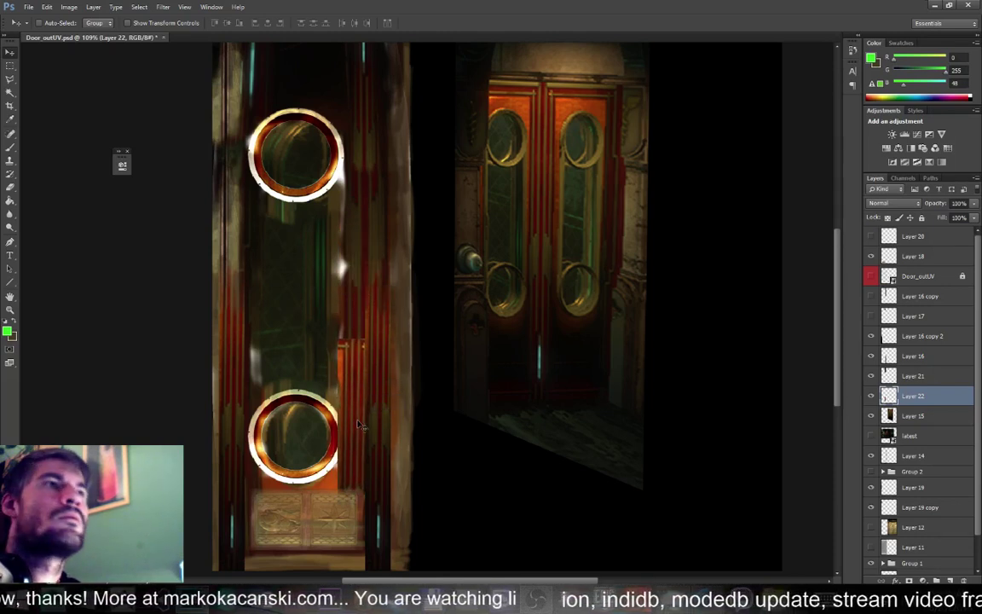
pyautogui.press('Left')
pyautogui.press('Left')
pyautogui.press('Left')
pyautogui.press('Left')
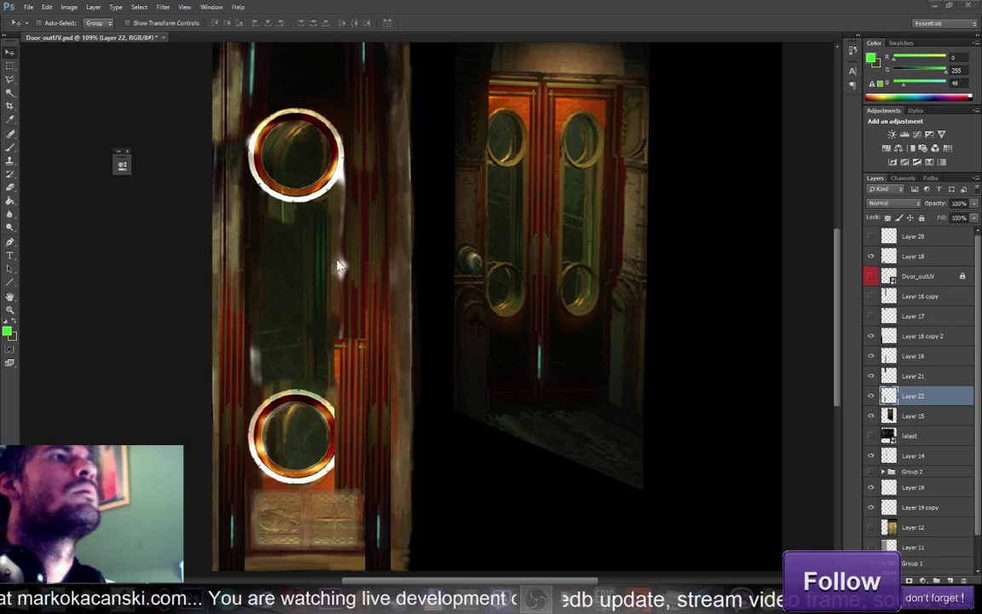
pyautogui.click(10, 189)
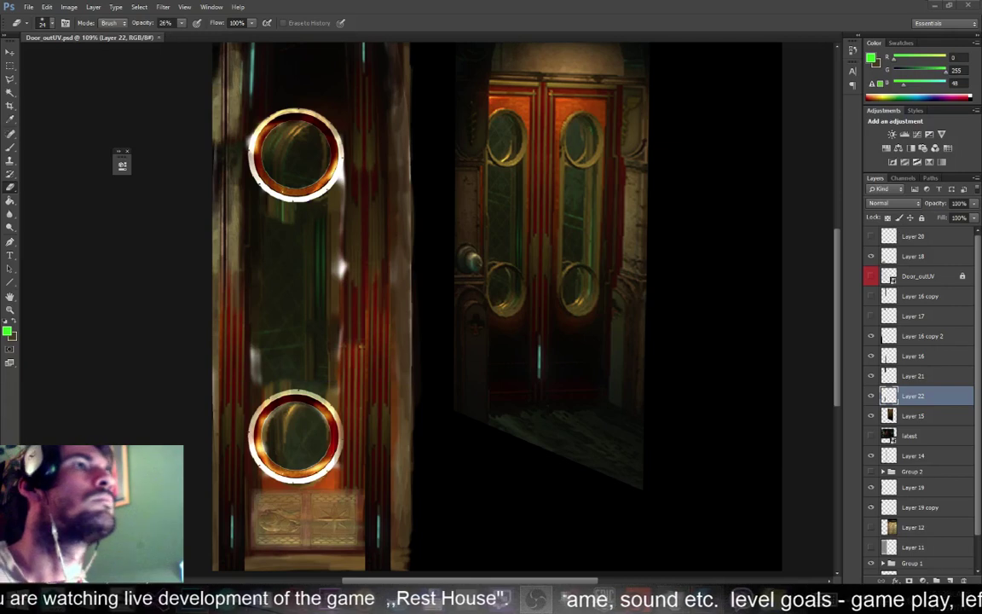
# Switch to Maya and reload Door_outUV.psd in the file texture feeding the door's leftDoor2_blinn color
pyautogui.hotkey('alt', 'Tab')
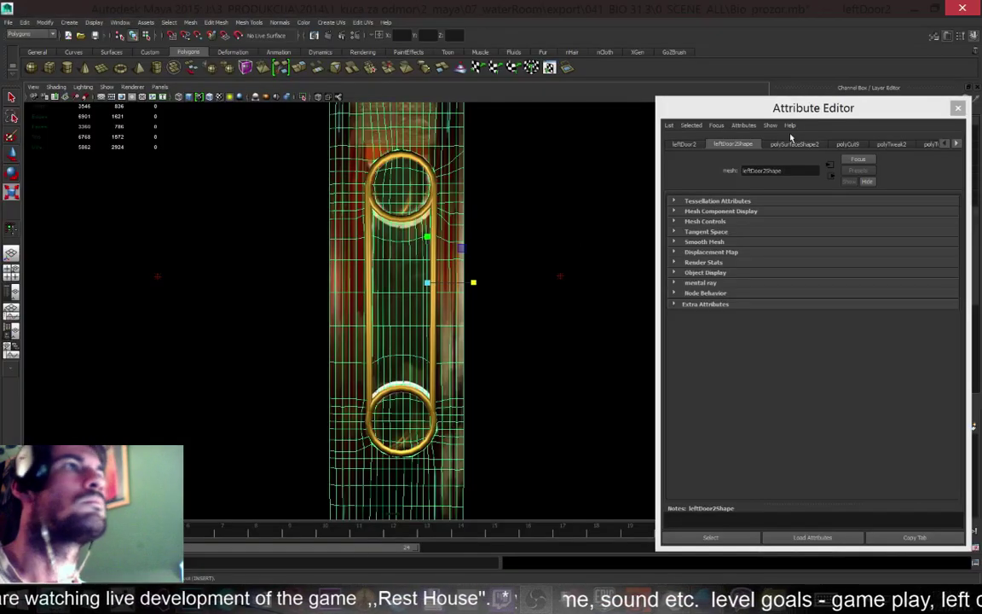
pyautogui.click(957, 145)
pyautogui.click(957, 145)
pyautogui.click(957, 145)
pyautogui.click(922, 146)
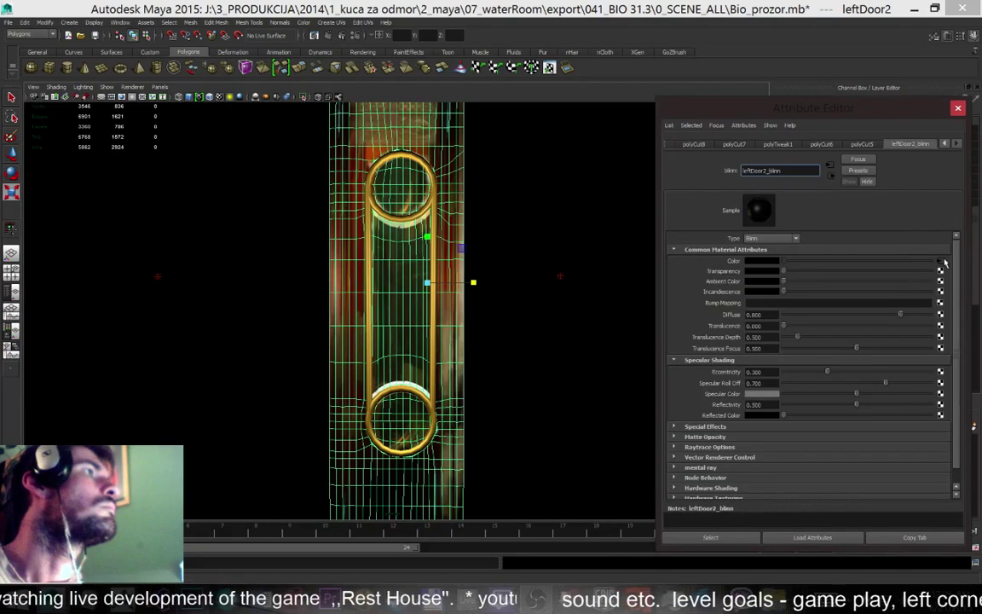
pyautogui.click(941, 261)
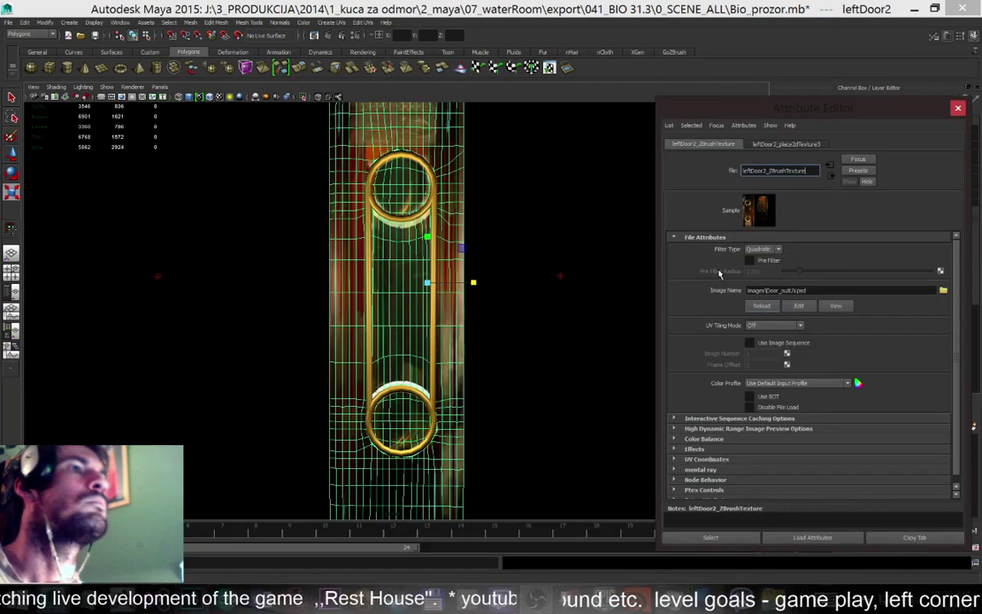
pyautogui.click(549, 266)
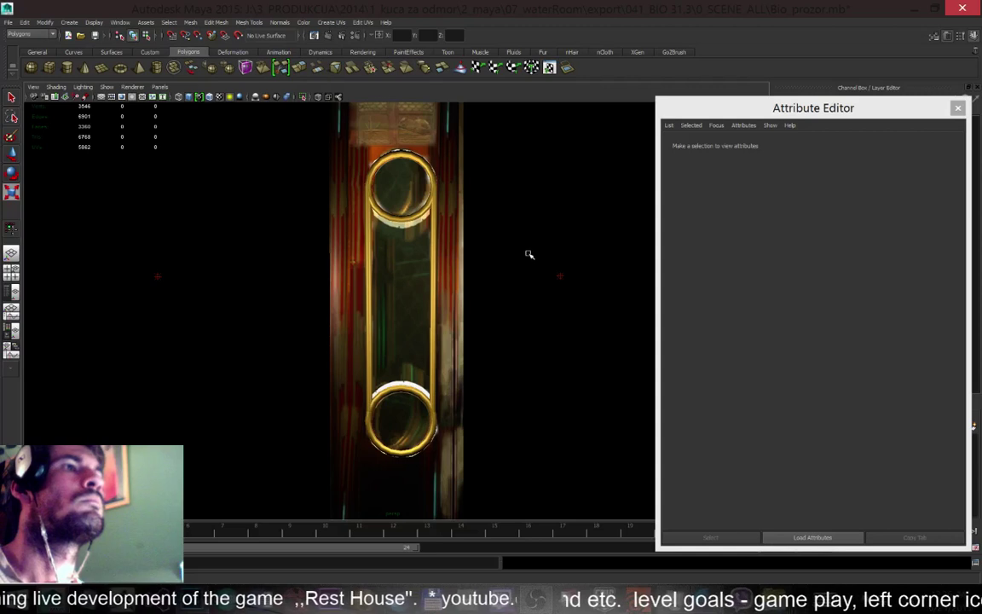
# Select the door vertices on the bars beside the model's upper ring and locate them in the UV Texture Editor
pyautogui.moveTo(456, 257)
pyautogui.keyDown('alt'); pyautogui.mouseDown()
pyautogui.moveTo(445, 279)
pyautogui.moveTo(453, 253)
pyautogui.moveTo(473, 263)
pyautogui.moveTo(451, 258)
pyautogui.moveTo(465, 272)
pyautogui.mouseUp(); pyautogui.keyUp('alt')
pyautogui.keyDown('alt'); pyautogui.moveTo(323, 185); pyautogui.dragTo(356, 191, button='right'); pyautogui.keyUp('alt')
pyautogui.scroll(-2, 358, 192)
pyautogui.click(363, 196)
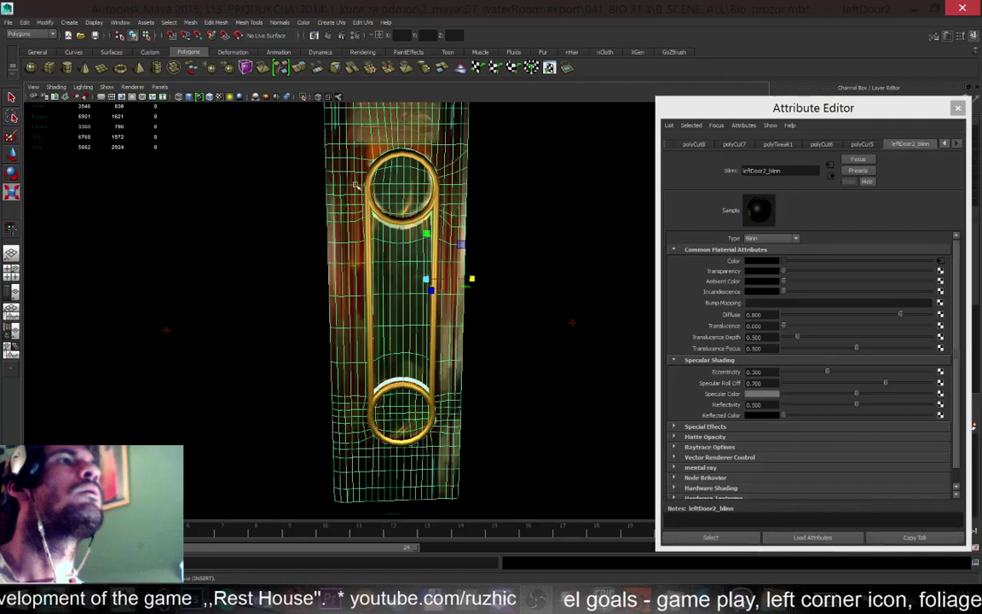
pyautogui.moveTo(353, 186); pyautogui.dragTo(315, 185, button='right')
pyautogui.moveTo(344, 181); pyautogui.dragTo(358, 202)
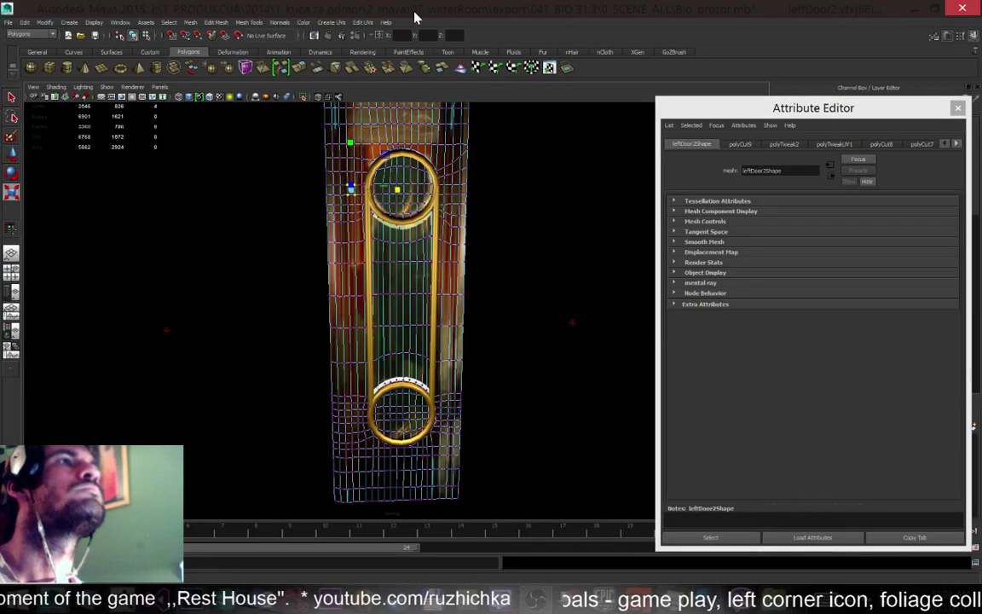
pyautogui.click(364, 23)
pyautogui.click(379, 214)
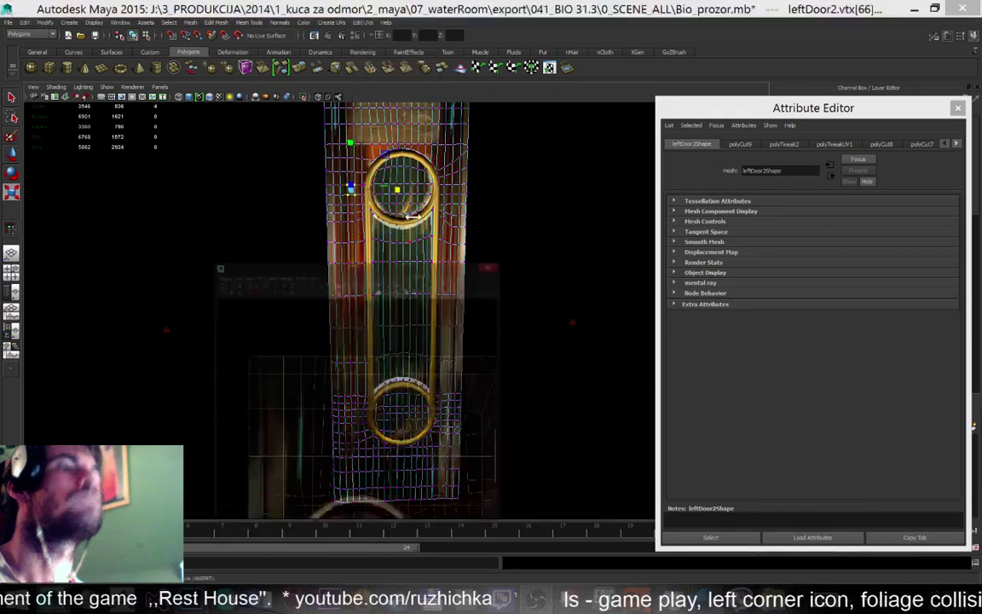
pyautogui.scroll(-7, 751, 464)
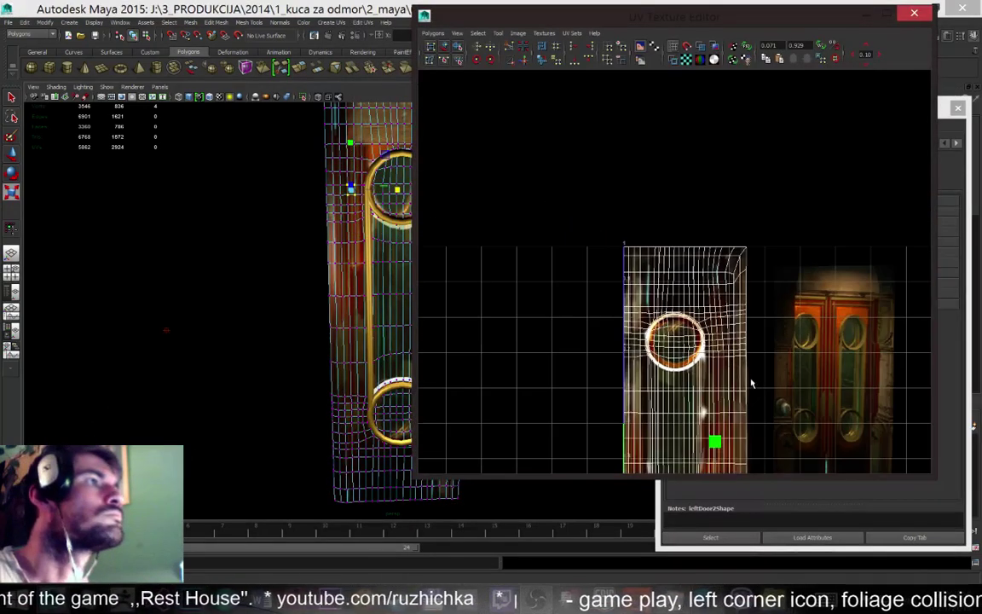
pyautogui.press('f')
pyautogui.scroll(-5, 649, 281)
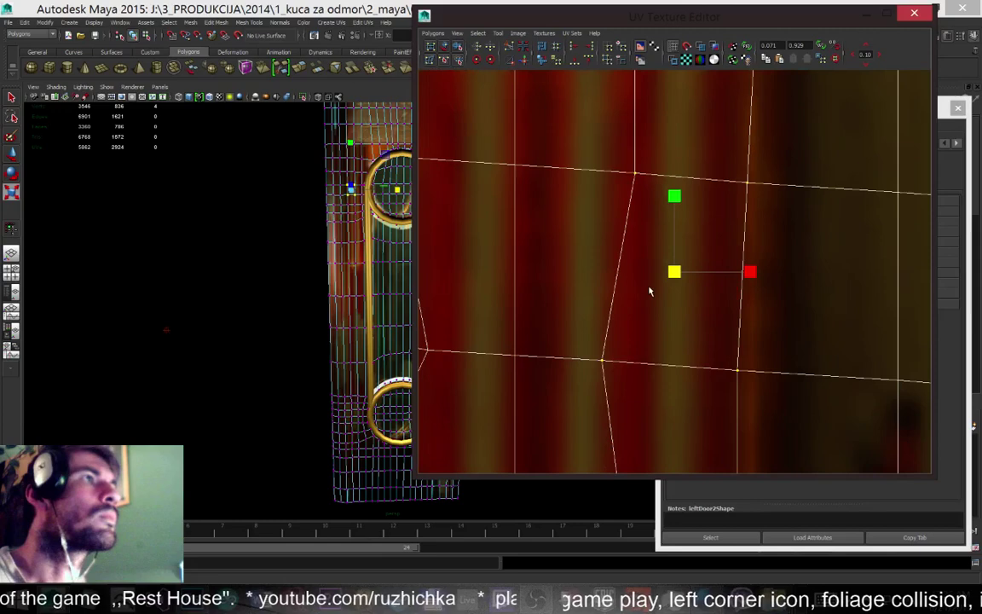
pyautogui.scroll(-3, 661, 268)
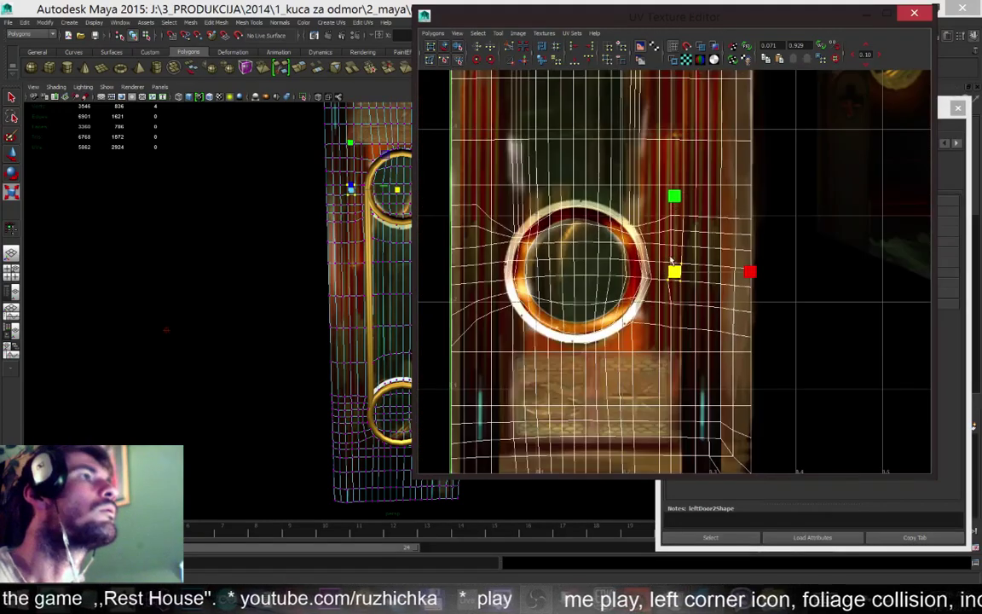
pyautogui.scroll(3, 692, 271)
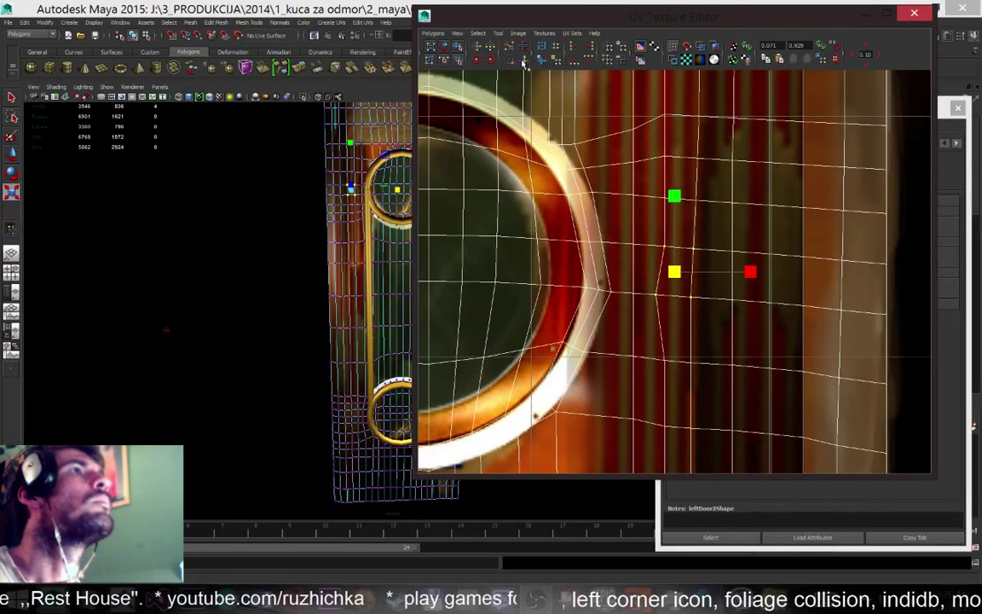
# Straighten the two neighbouring UV columns over the red bars beside the lower ring by aligning each column's UVs along U
pyautogui.moveTo(689, 219); pyautogui.dragTo(731, 215, button='right')
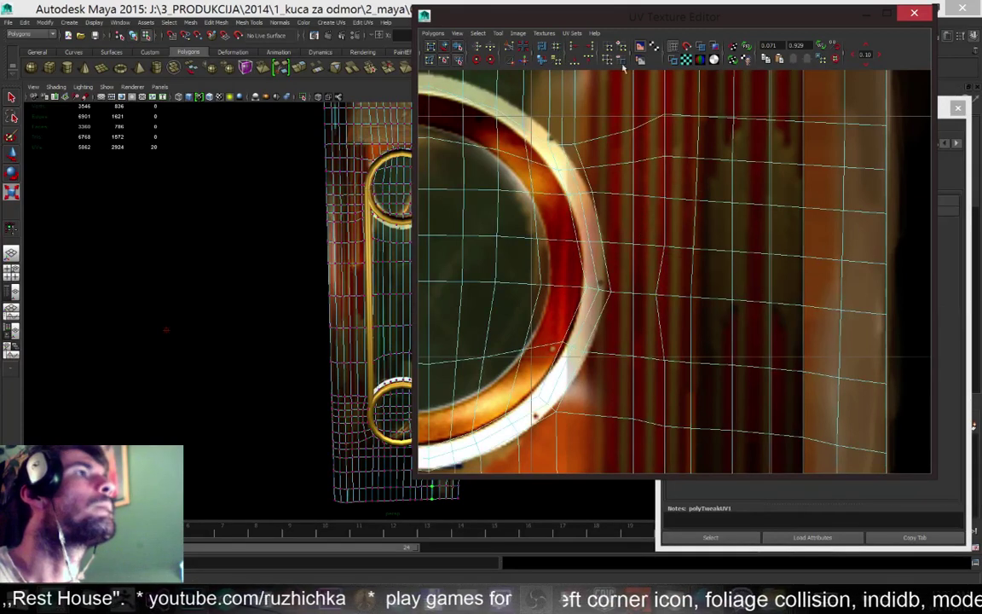
pyautogui.moveTo(653, 107); pyautogui.dragTo(672, 461)
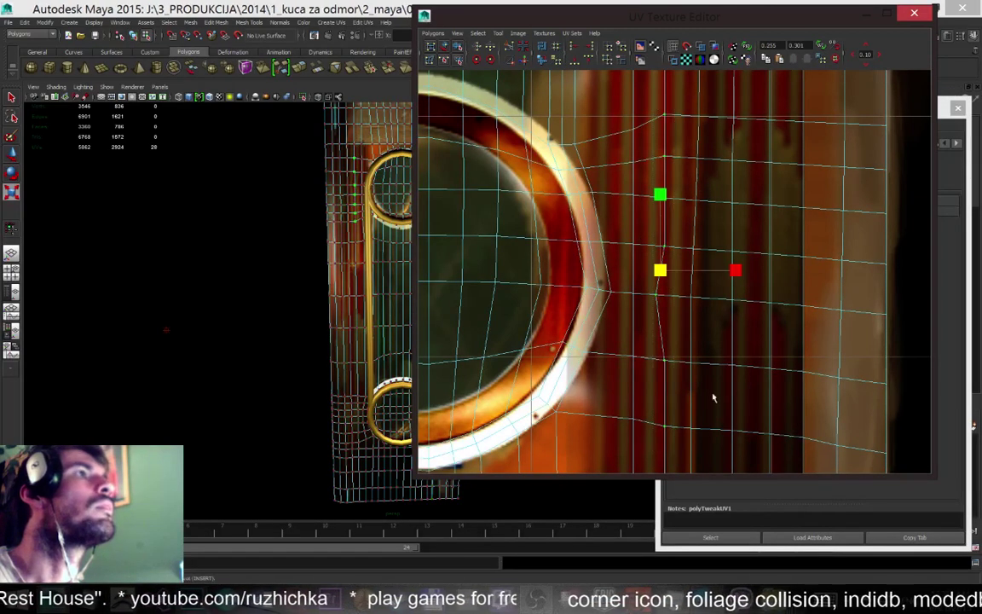
pyautogui.click(593, 49)
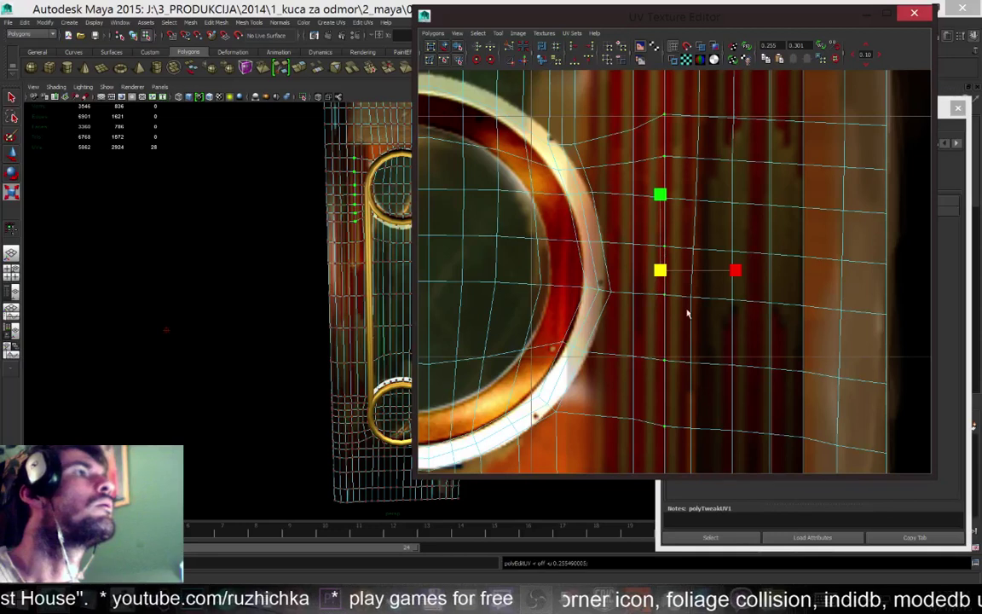
pyautogui.scroll(-2, 688, 314)
pyautogui.moveTo(706, 348); pyautogui.dragTo(669, 94)
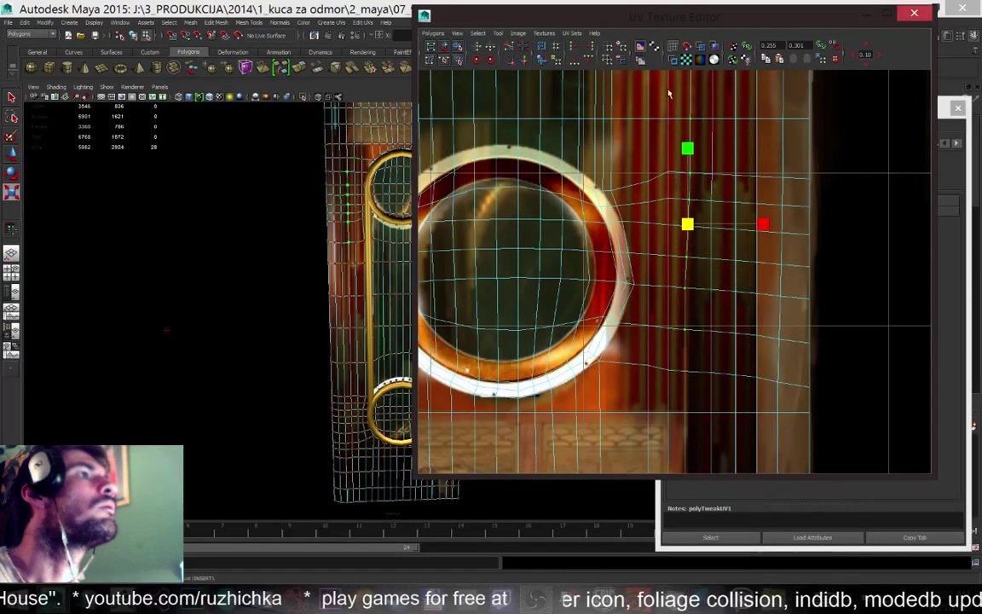
pyautogui.click(588, 49)
# Extend the second UV column's selection down to the door's bottom edge and align all its UVs to one U value
pyautogui.scroll(-1, 659, 294)
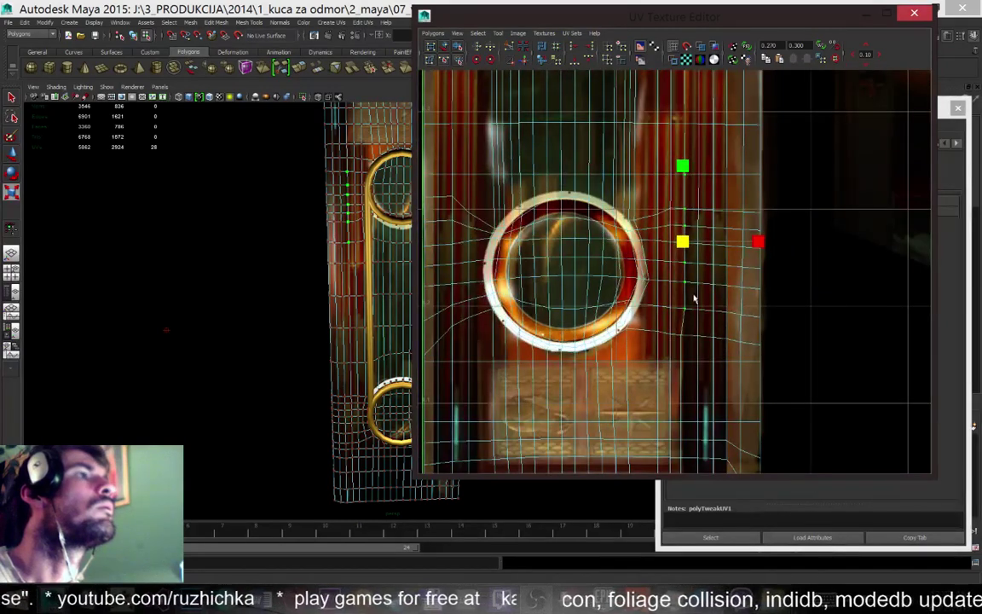
pyautogui.scroll(-1, 686, 295)
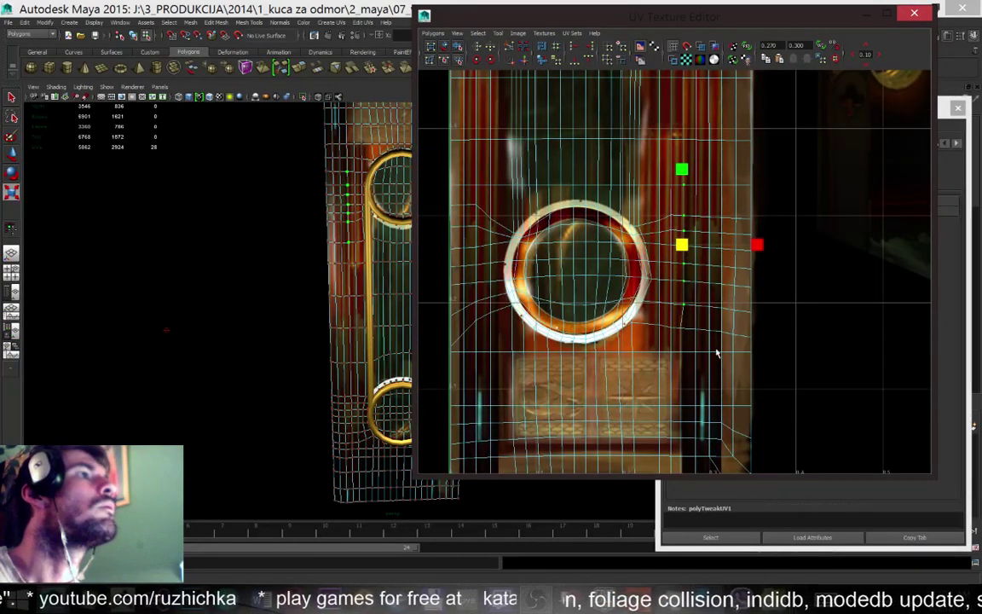
pyautogui.scroll(-2, 711, 352)
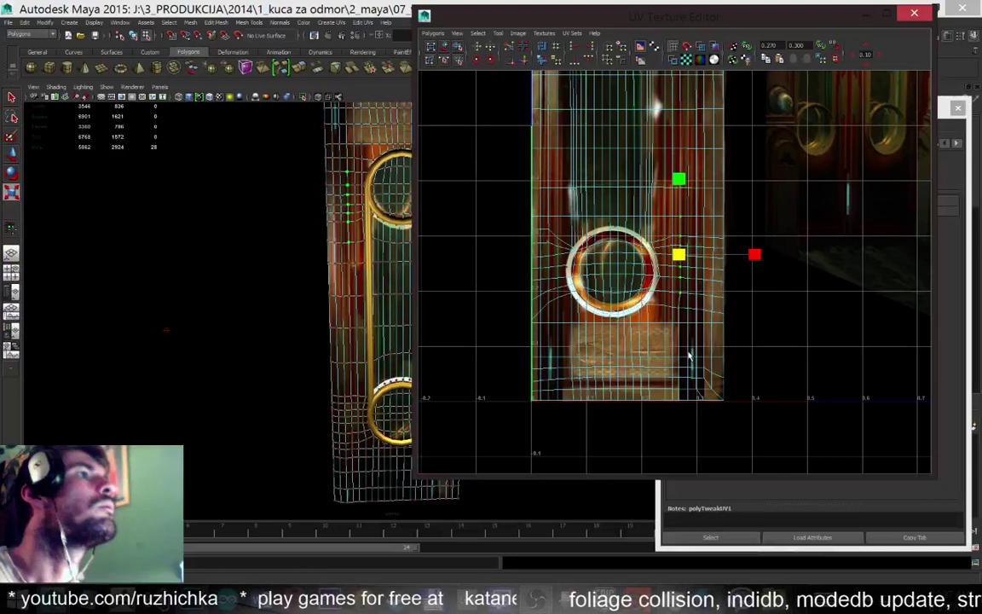
pyautogui.scroll(3, 690, 362)
pyautogui.scroll(-1, 692, 366)
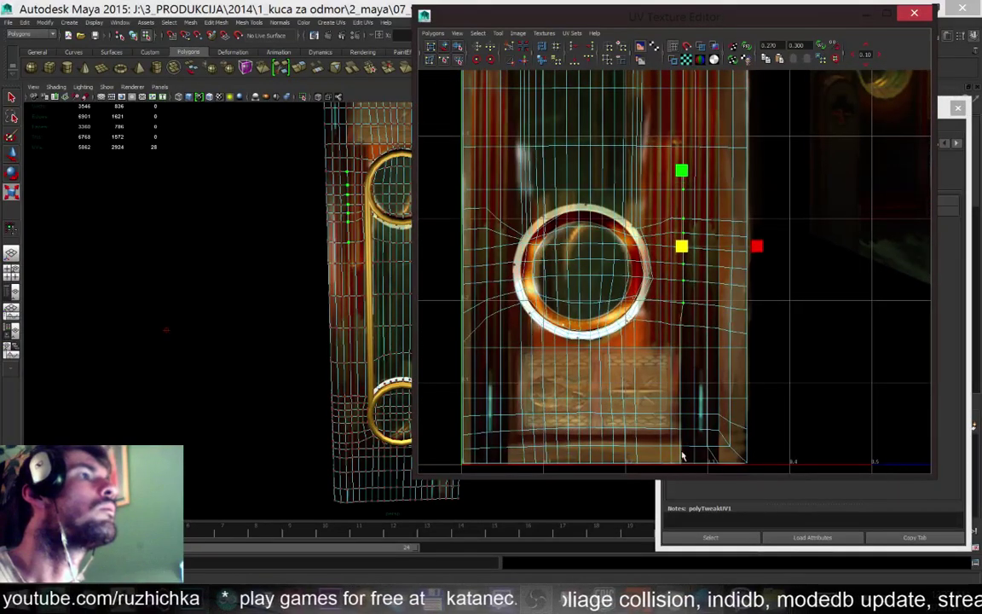
pyautogui.keyDown('shift'); pyautogui.moveTo(690, 470); pyautogui.dragTo(676, 321); pyautogui.keyUp('shift')
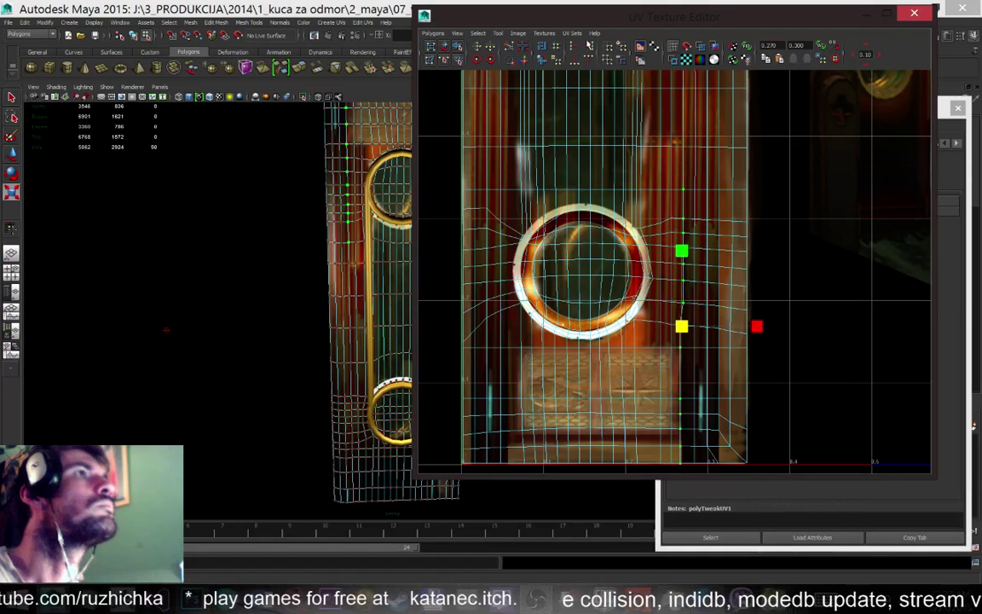
pyautogui.click(589, 46)
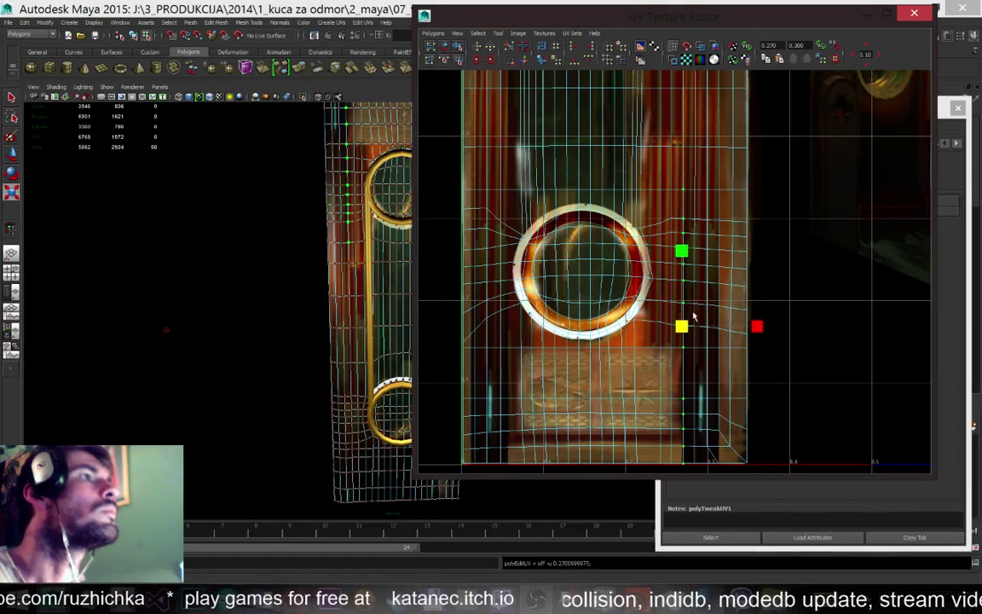
# Level the UV row crossing the bars beside the top of the lower ring by aligning its UVs along V
pyautogui.scroll(1, 692, 317)
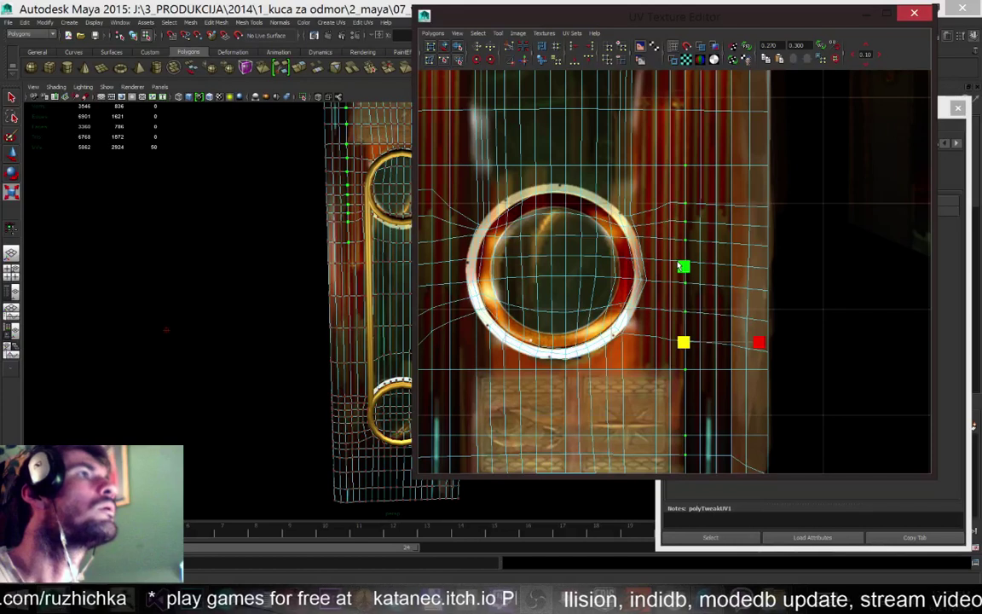
pyautogui.scroll(1, 666, 207)
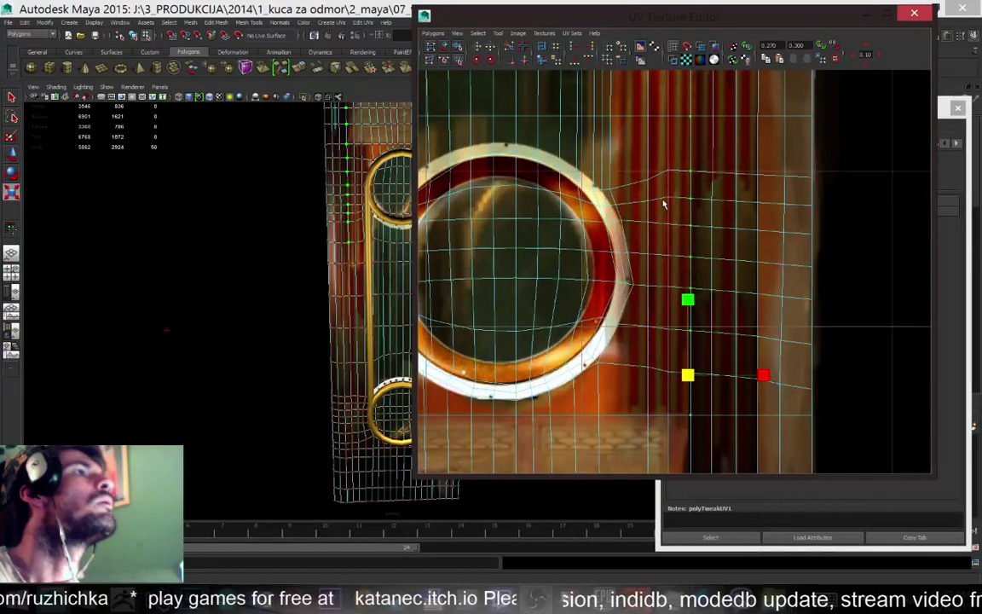
pyautogui.scroll(-1, 664, 203)
pyautogui.moveTo(639, 176); pyautogui.dragTo(825, 209)
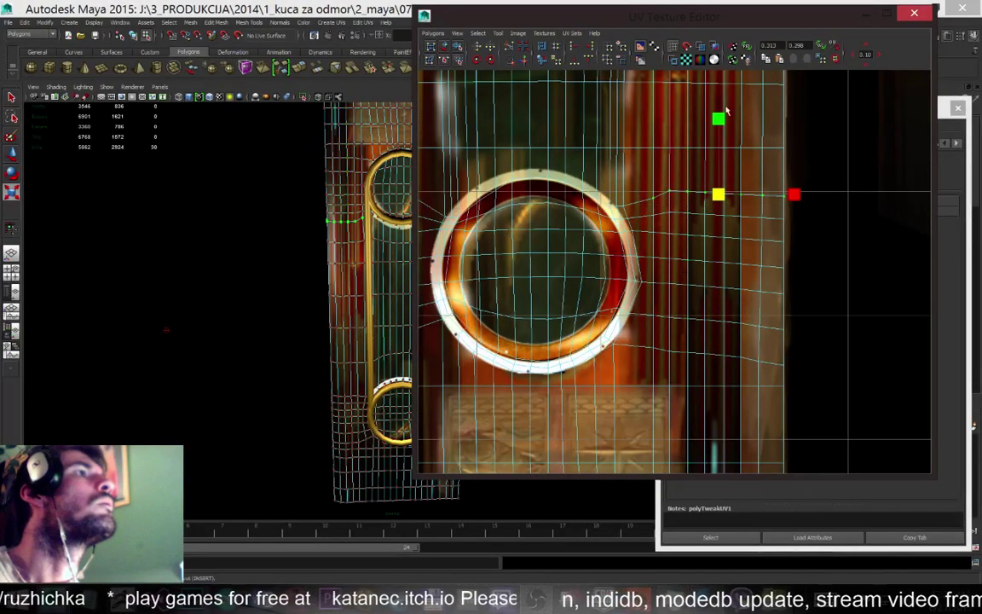
pyautogui.click(574, 61)
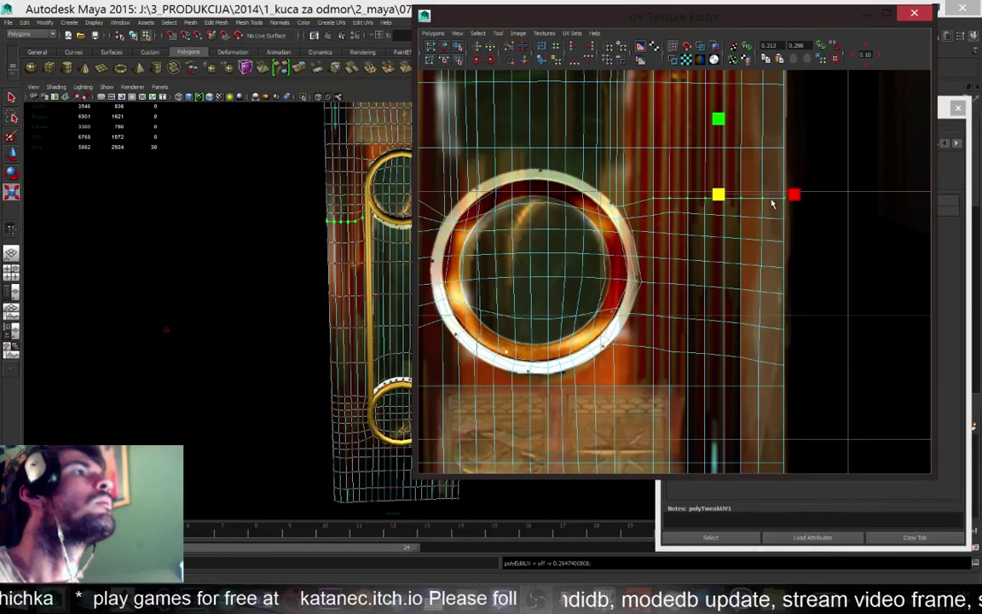
pyautogui.click(802, 165)
# Return the door to object mode, deselect it, and examine how the bars run beside and between the two rings
pyautogui.scroll(-2, 732, 214)
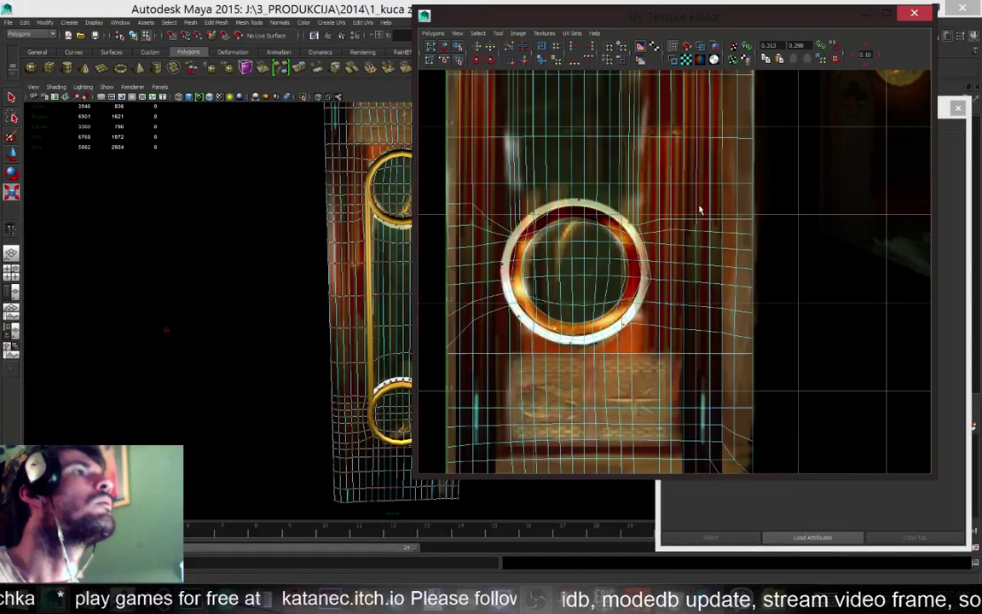
pyautogui.scroll(-2, 670, 196)
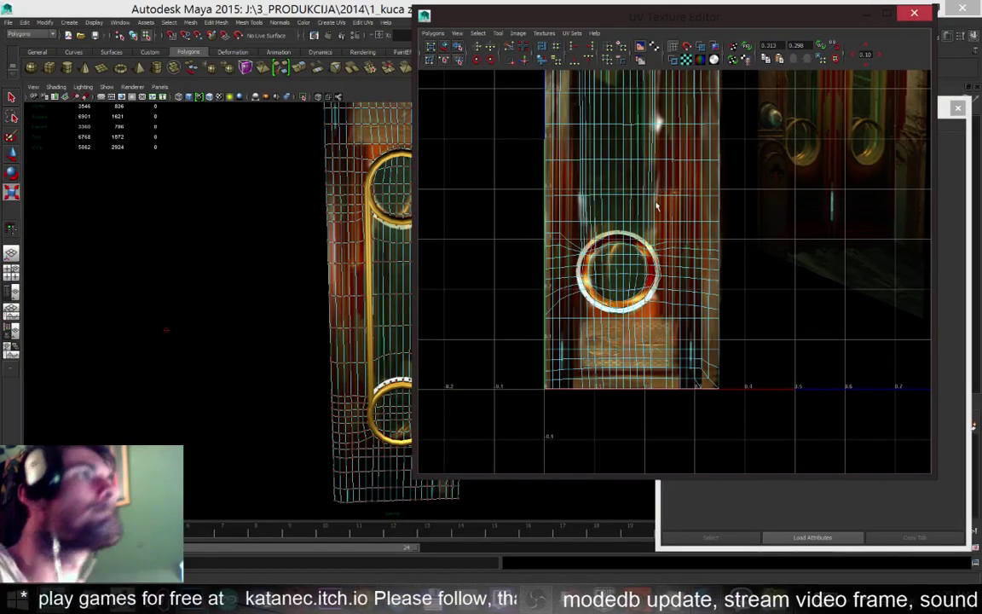
pyautogui.scroll(2, 681, 196)
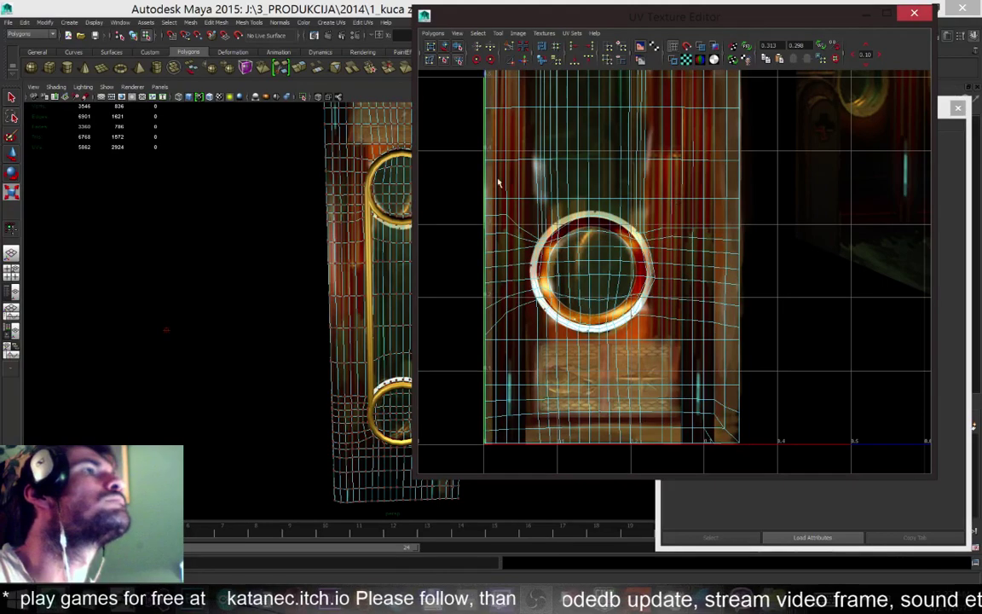
pyautogui.moveTo(489, 11); pyautogui.dragTo(174, 134)
pyautogui.click(489, 131)
pyautogui.moveTo(416, 295); pyautogui.dragTo(449, 288, button='right')
pyautogui.moveTo(387, 272); pyautogui.dragTo(430, 258, button='right')
pyautogui.click(468, 318)
pyautogui.moveTo(483, 364)
pyautogui.keyDown('alt'); pyautogui.mouseDown()
pyautogui.moveTo(487, 333)
pyautogui.moveTo(484, 353)
pyautogui.mouseUp(); pyautogui.keyUp('alt')
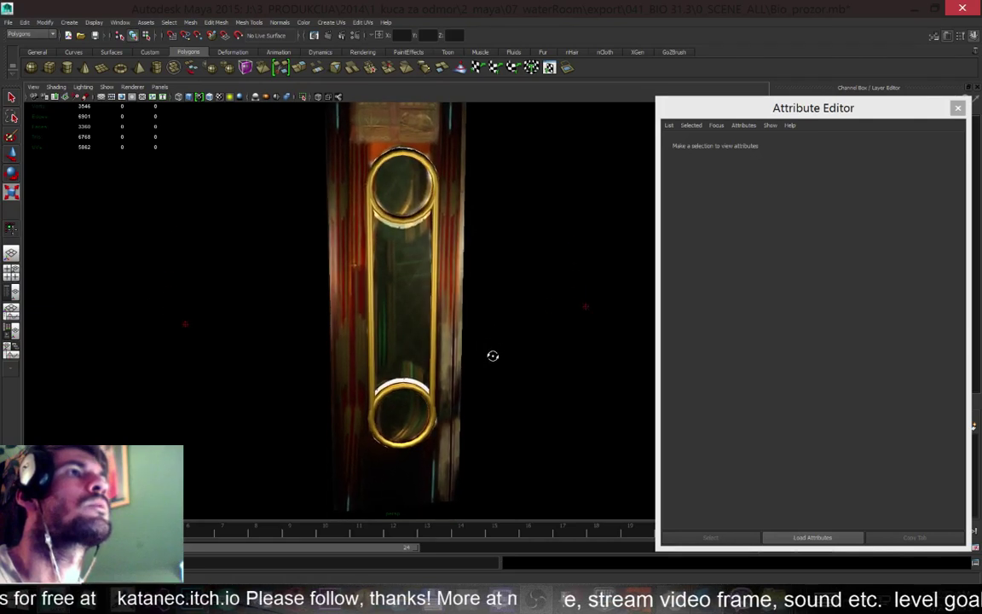
pyautogui.scroll(3, 348, 183)
pyautogui.scroll(-2, 341, 189)
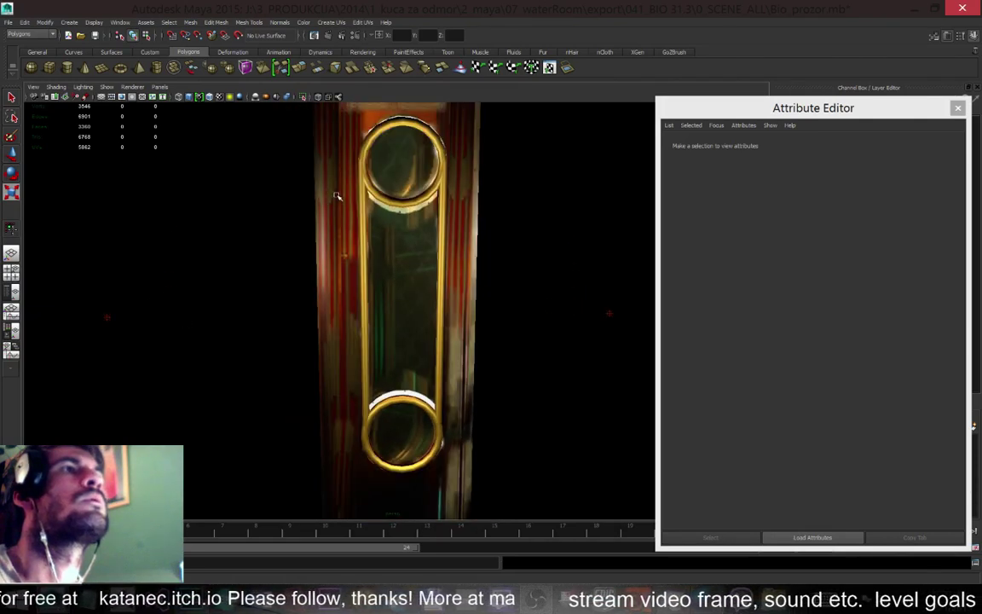
pyautogui.scroll(3, 337, 196)
pyautogui.scroll(1, 294, 226)
pyautogui.scroll(-3, 299, 209)
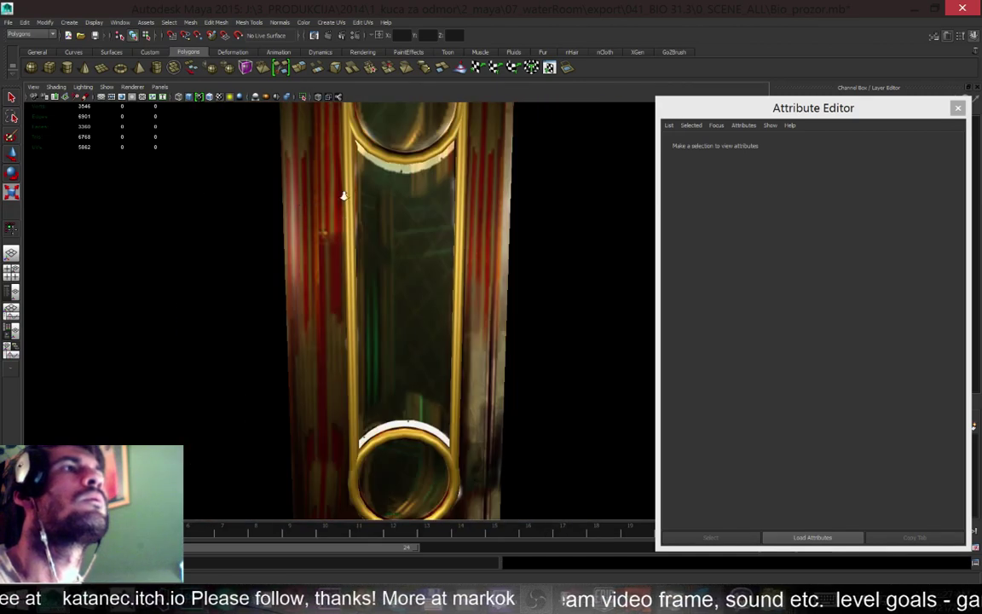
# Examine how the bars and glass run between the two rings, and select the door mesh
pyautogui.scroll(3, 345, 198)
pyautogui.moveTo(388, 239)
pyautogui.keyDown('alt'); pyautogui.mouseDown()
pyautogui.moveTo(350, 232)
pyautogui.moveTo(410, 239)
pyautogui.moveTo(397, 225)
pyautogui.moveTo(379, 230)
pyautogui.moveTo(388, 234)
pyautogui.mouseUp(); pyautogui.keyUp('alt')
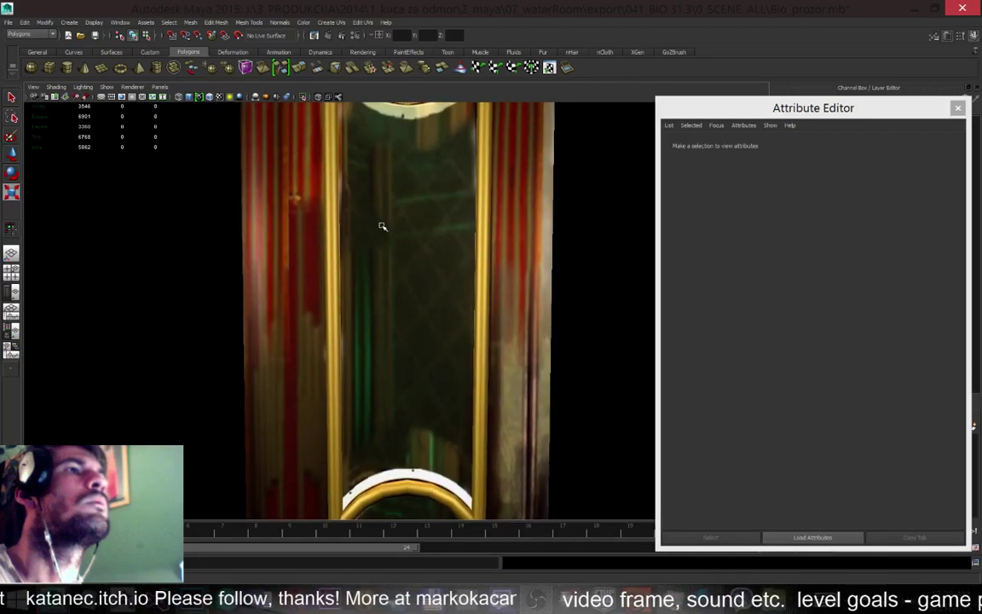
pyautogui.scroll(2, 306, 257)
pyautogui.scroll(-5, 293, 239)
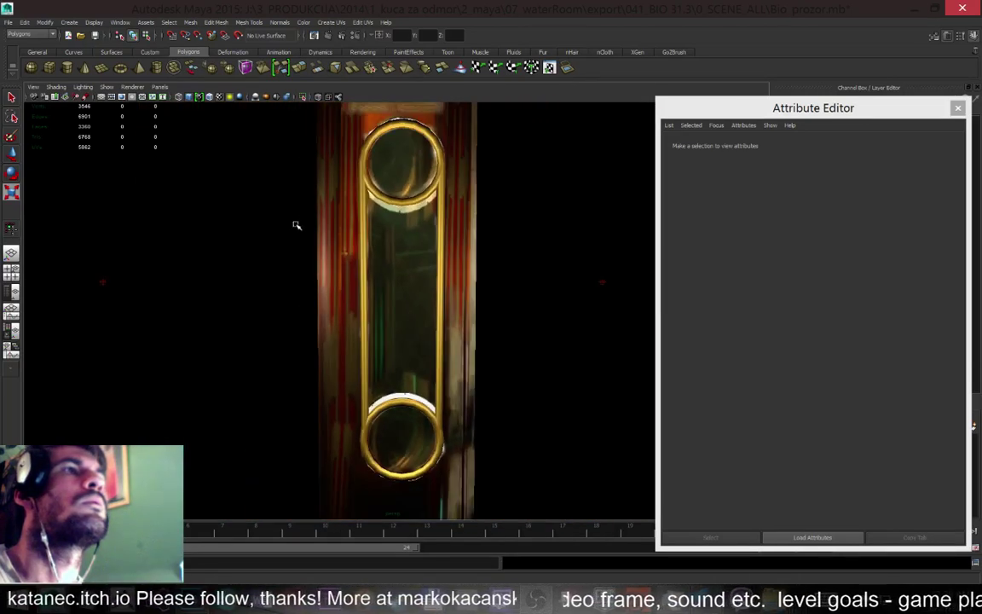
pyautogui.scroll(3, 302, 218)
pyautogui.click(330, 207)
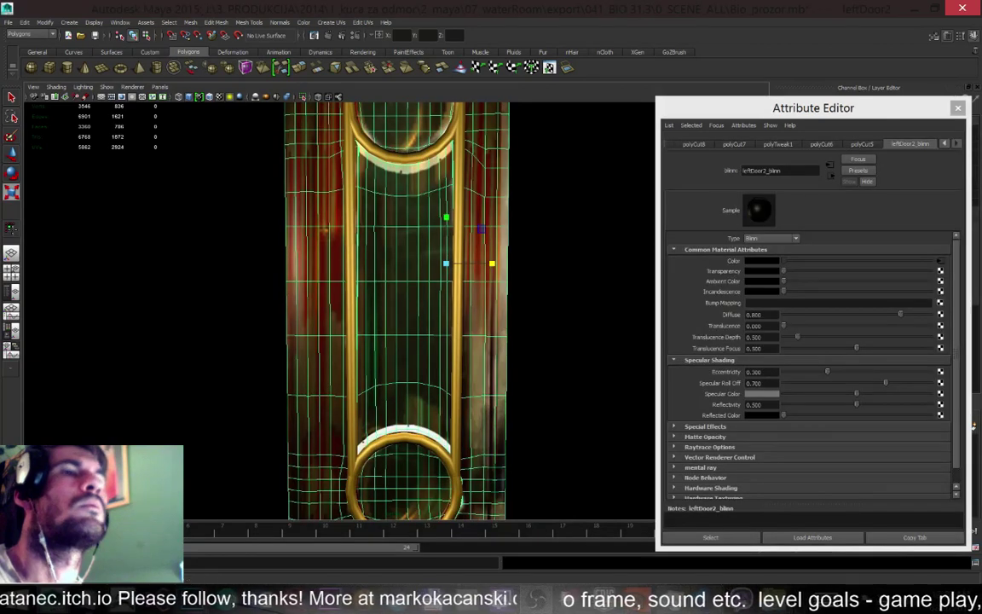
# Switch to Photoshop, compare the door texture with Layer 22 hidden and shown, and examine the red bars up close
pyautogui.hotkey('alt', 'Tab')
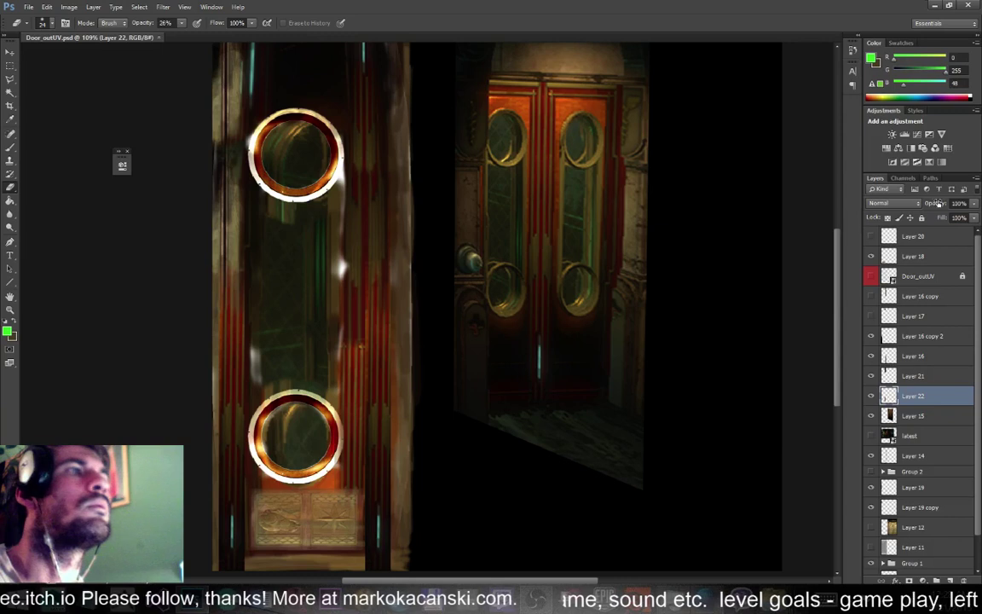
pyautogui.click(871, 397)
pyautogui.click(871, 397)
pyautogui.click(872, 397)
pyautogui.click(871, 397)
pyautogui.keyDown('alt'); pyautogui.scroll(10, 349, 334); pyautogui.keyUp('alt')
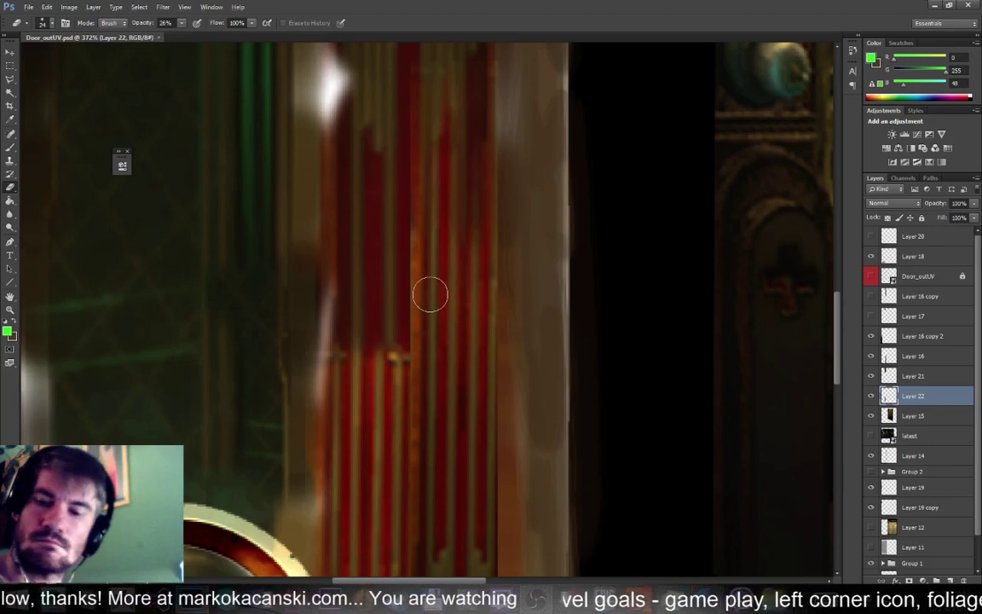
# Switch back to Maya and reload the Door_outUV.psd image in the door material's color texture
pyautogui.hotkey('alt', 'Tab')
pyautogui.scroll(3, 530, 205)
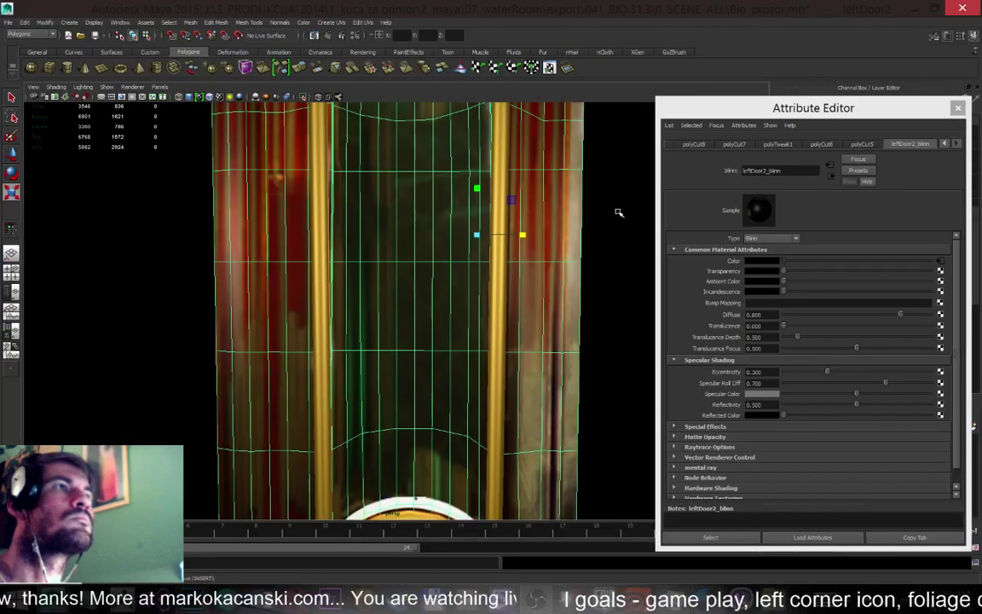
pyautogui.click(941, 261)
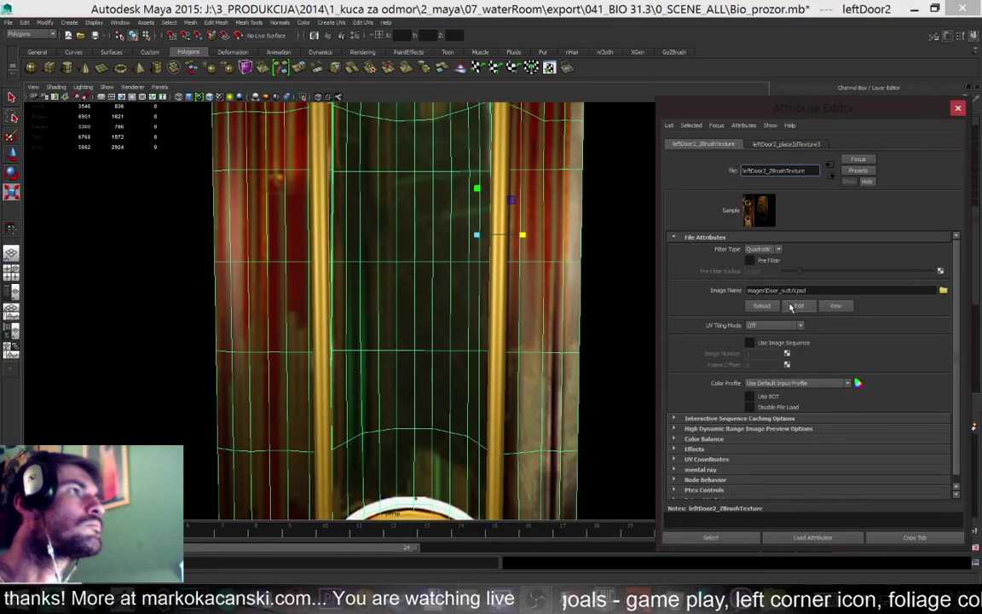
pyautogui.click(761, 305)
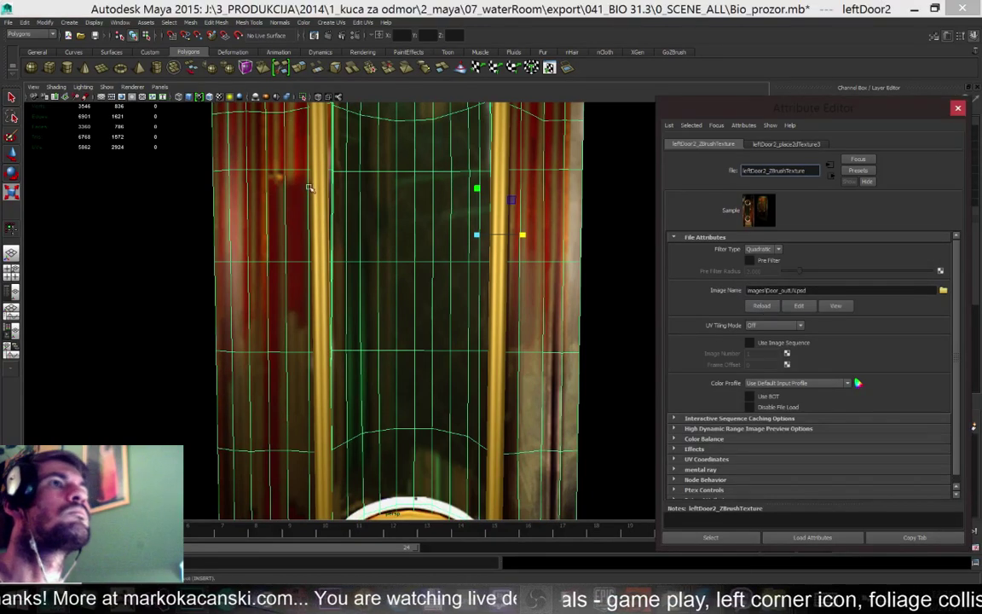
pyautogui.scroll(-3, 307, 188)
pyautogui.scroll(4, 508, 381)
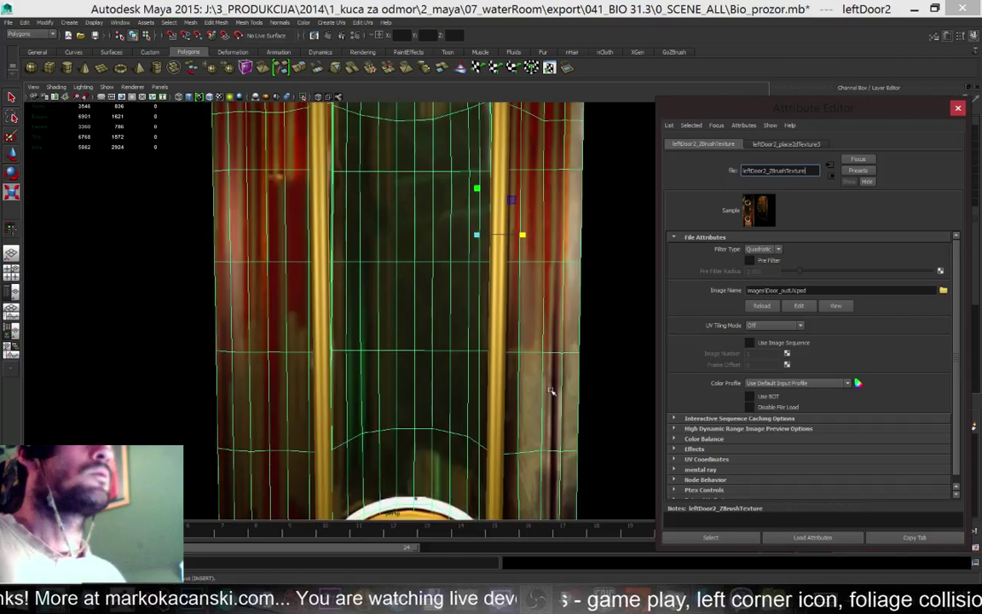
pyautogui.scroll(-3, 548, 390)
# Flatten the curved vertex rows just above the lower ring and just below the upper ring by scaling each one vertically
pyautogui.moveTo(290, 369); pyautogui.dragTo(254, 341, button='right')
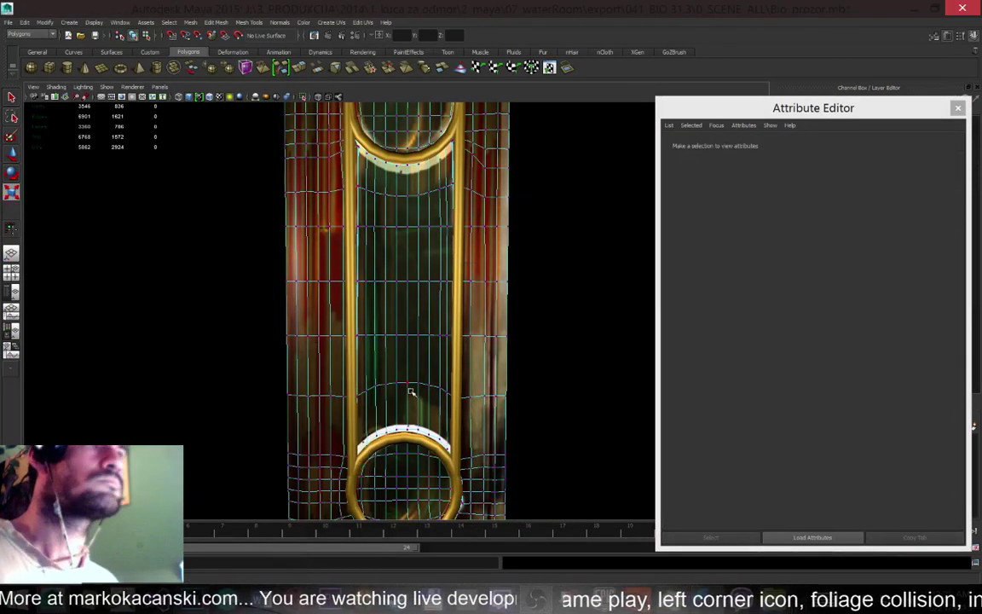
pyautogui.scroll(-3, 410, 391)
pyautogui.scroll(3, 410, 394)
pyautogui.scroll(2, 410, 399)
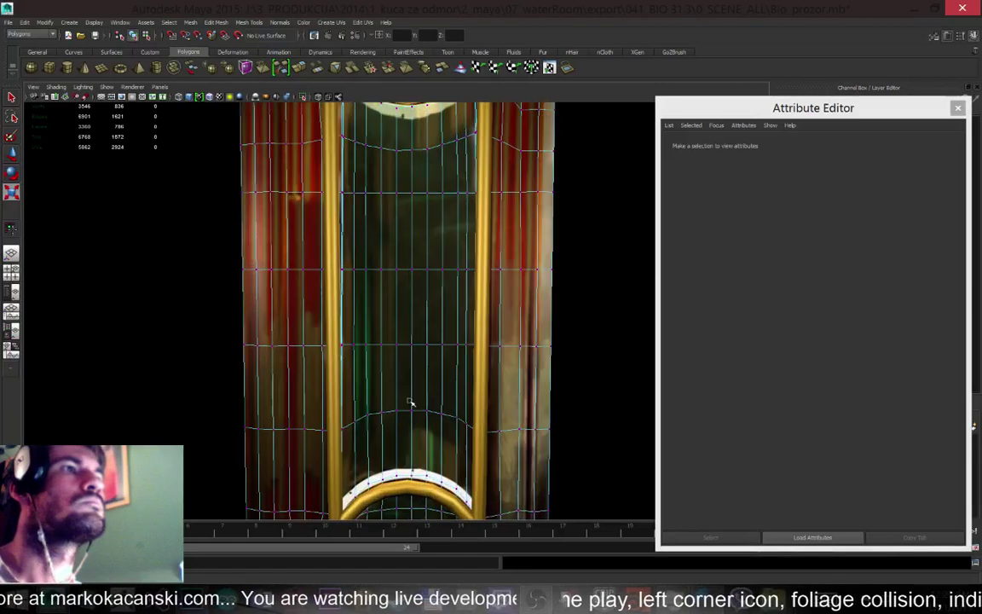
pyautogui.scroll(-2, 430, 362)
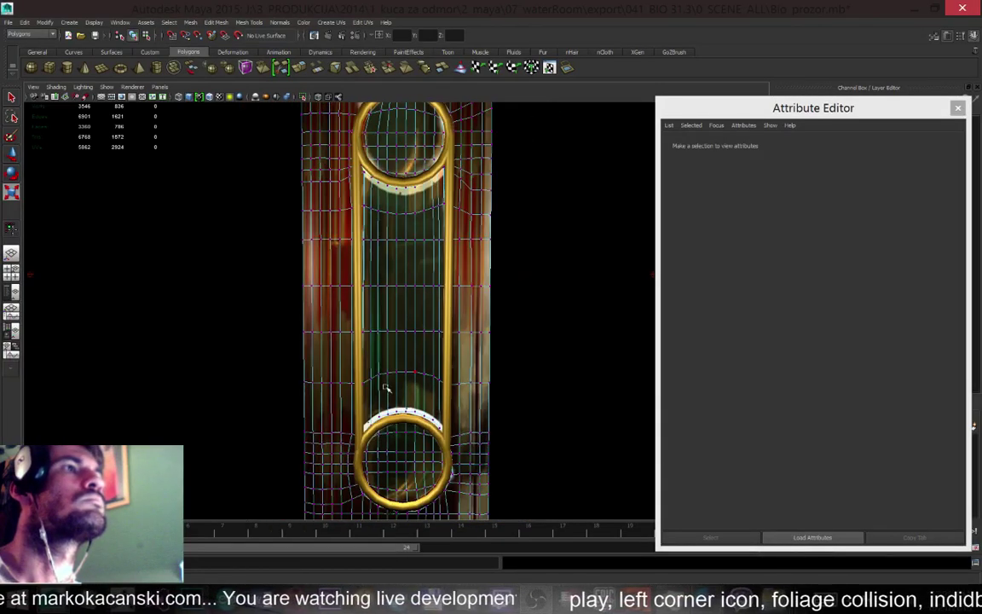
pyautogui.moveTo(279, 362); pyautogui.dragTo(546, 397)
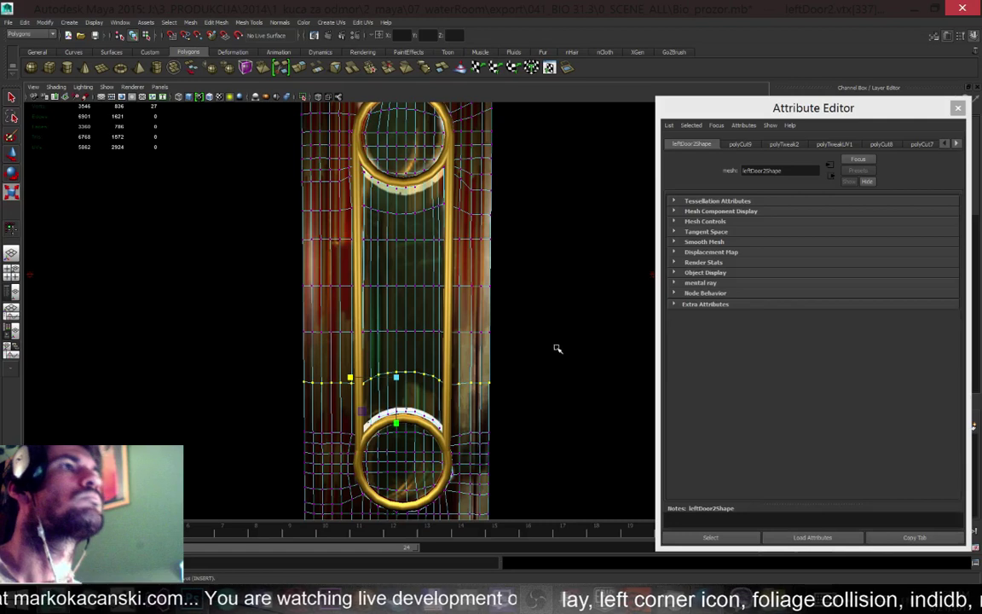
pyautogui.moveTo(396, 422); pyautogui.dragTo(394, 380)
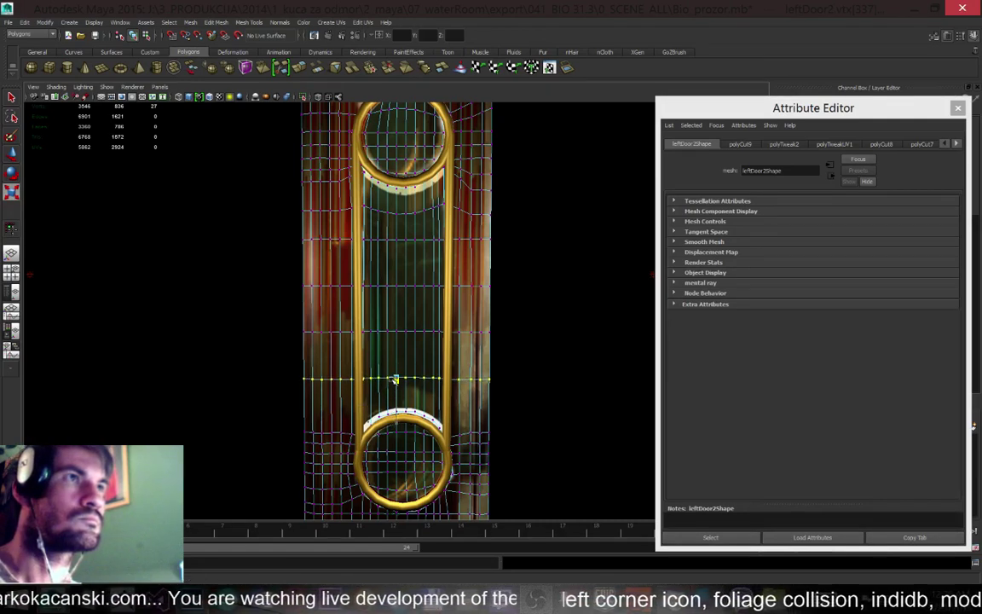
pyautogui.moveTo(509, 226); pyautogui.dragTo(269, 178)
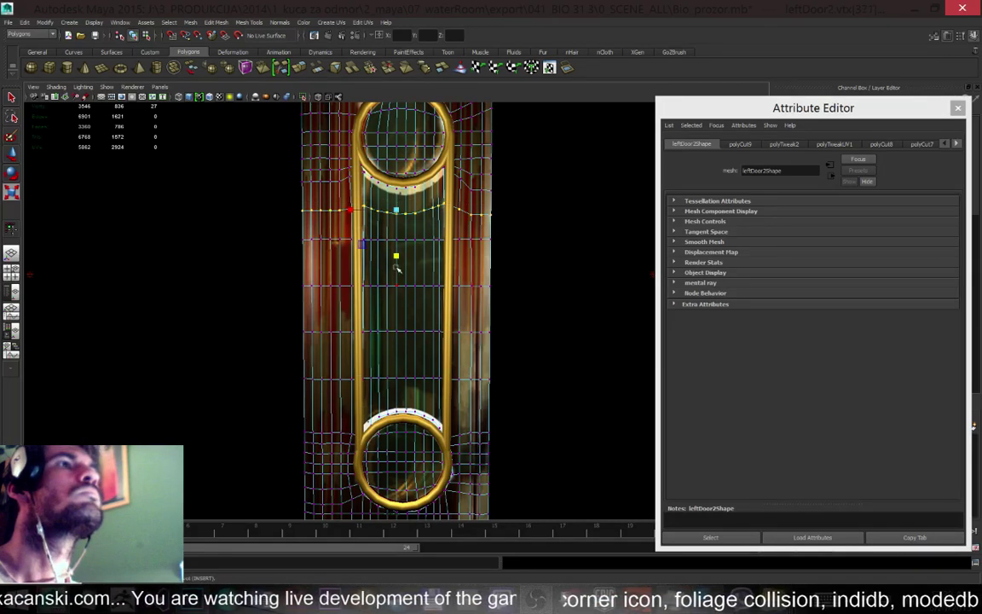
pyautogui.moveTo(395, 255); pyautogui.dragTo(396, 210)
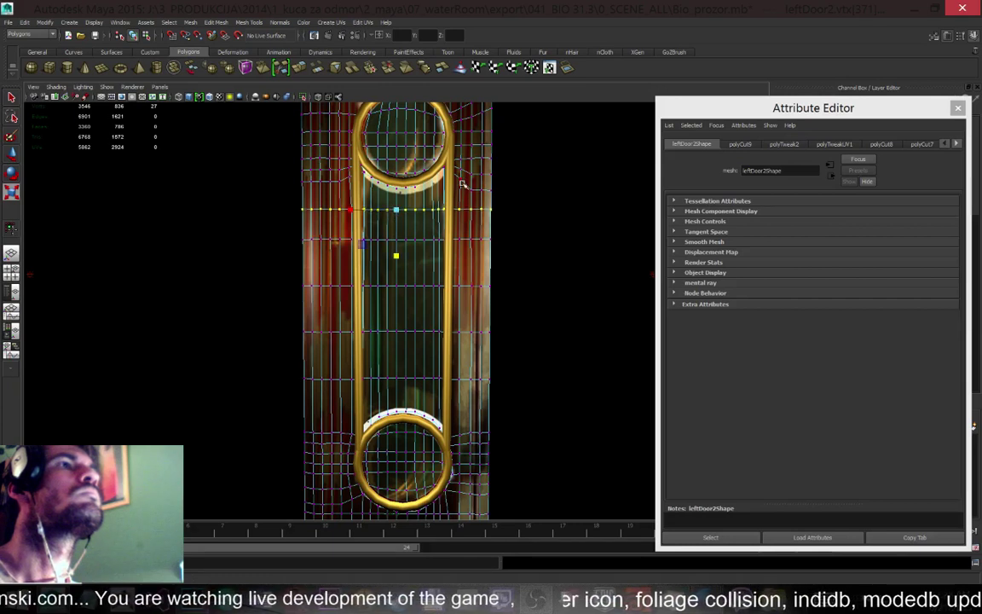
# Select the vertex row just above the lower ring again and move it slightly down
pyautogui.moveTo(513, 403); pyautogui.dragTo(274, 357)
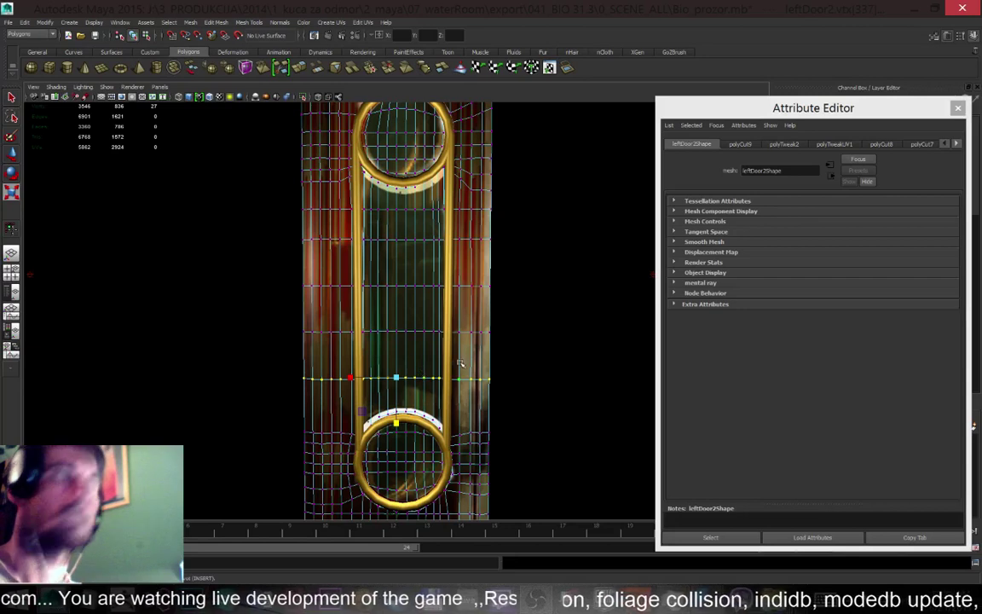
pyautogui.press('w')
pyautogui.moveTo(397, 329); pyautogui.dragTo(396, 329)
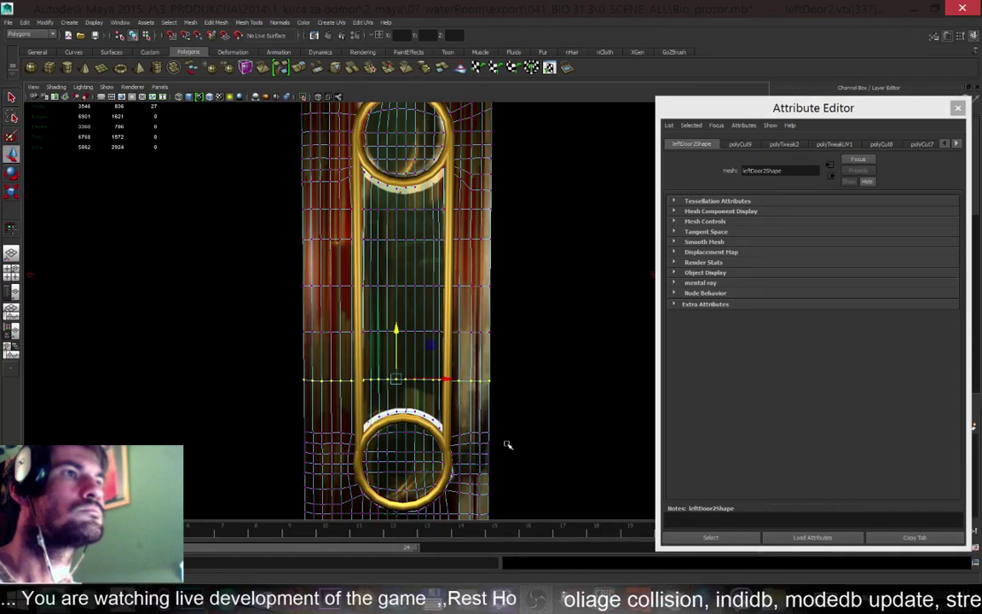
pyautogui.scroll(2, 507, 444)
pyautogui.scroll(-3, 519, 452)
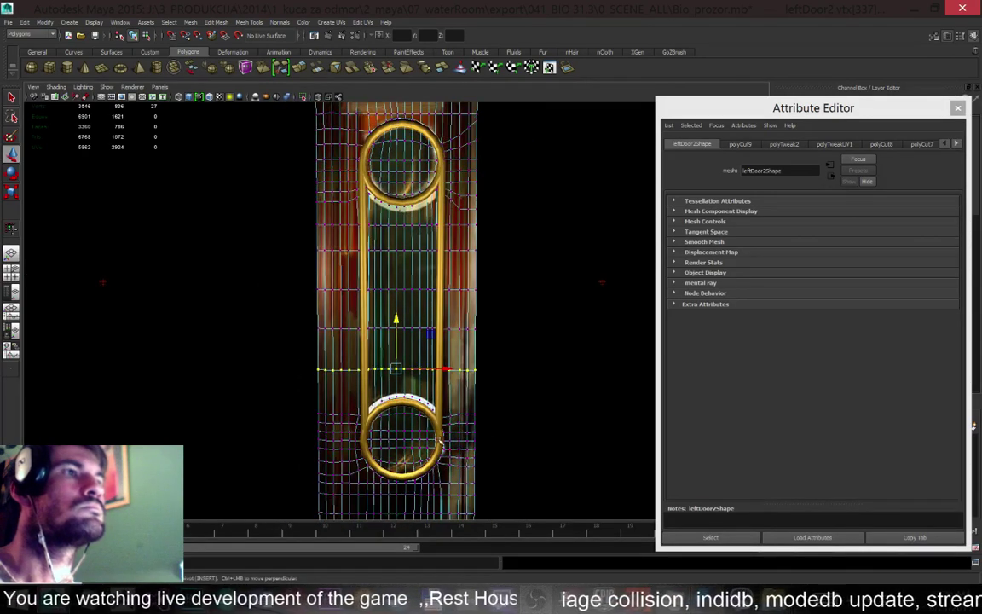
# Return the door to object mode and deselect it to check the bars without the wireframe
pyautogui.moveTo(445, 317); pyautogui.dragTo(510, 294, button='right')
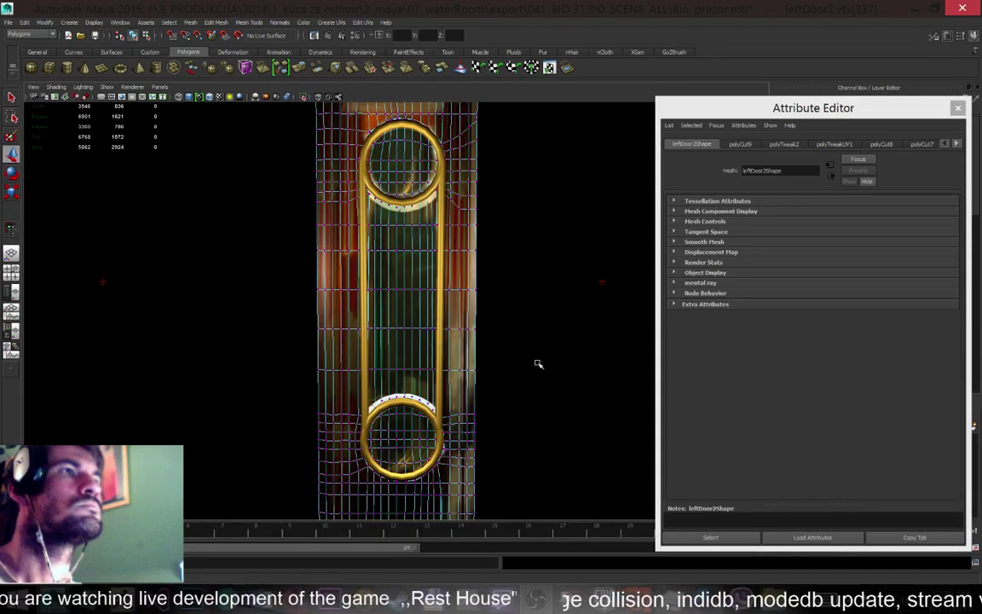
pyautogui.click(533, 369)
pyautogui.click(456, 329)
pyautogui.rightClick(456, 324)
pyautogui.moveTo(458, 322); pyautogui.dragTo(439, 274, button='right')
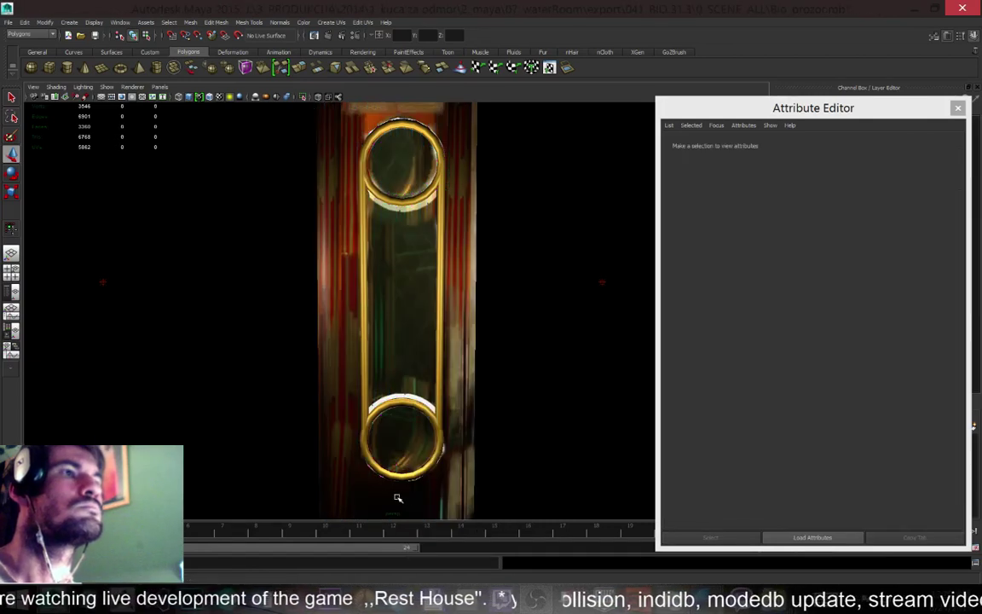
# Select the door again and put it back in vertex editing with its full height in view
pyautogui.click(337, 471)
pyautogui.scroll(-3, 345, 422)
pyautogui.rightClick(350, 436)
pyautogui.moveTo(350, 436); pyautogui.dragTo(294, 372, button='right')
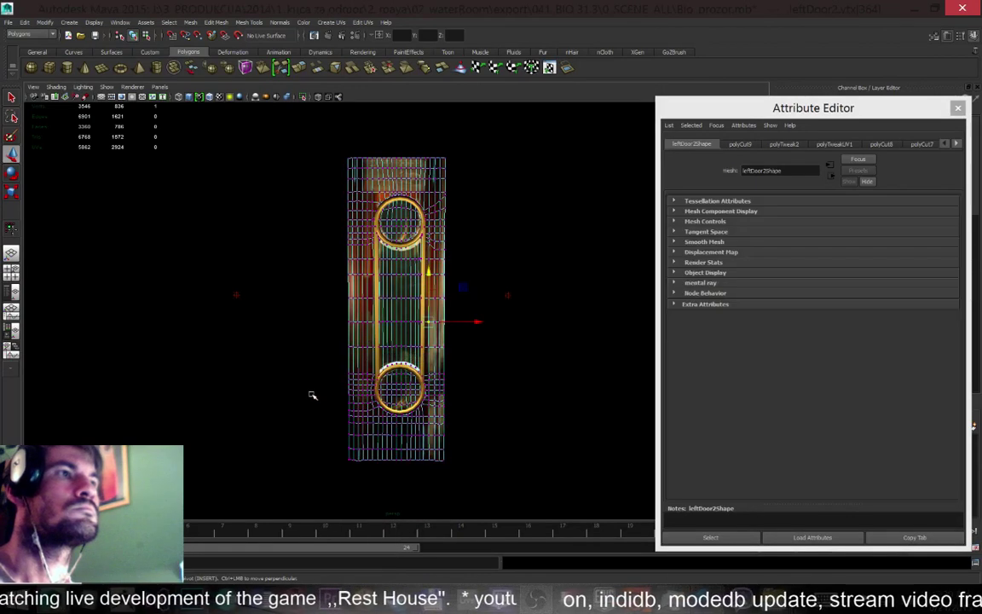
# Switch to Photoshop, toggle Layer 15's visibility off and on, and compare the painted door texture with the reference door
pyautogui.hotkey('alt', 'Tab')
pyautogui.scroll(-3, 511, 324)
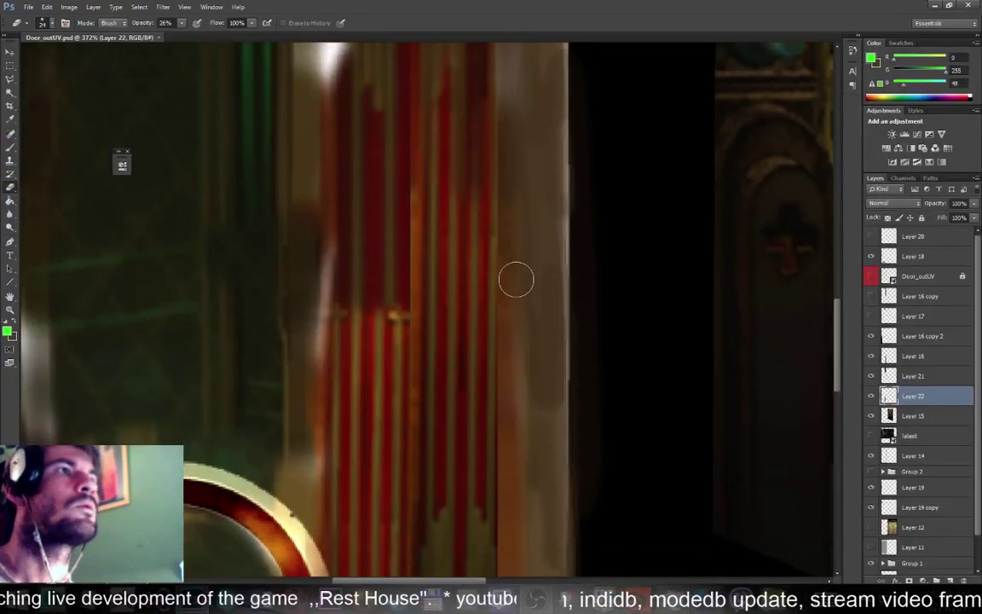
pyautogui.keyDown('alt'); pyautogui.scroll(-5, 507, 281); pyautogui.keyUp('alt')
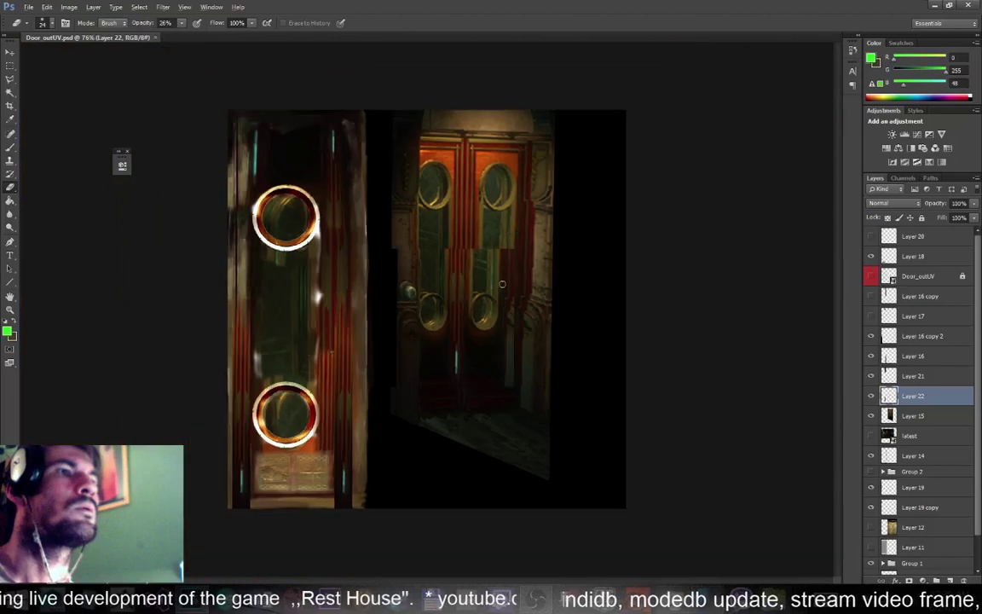
pyautogui.click(870, 416)
pyautogui.click(871, 415)
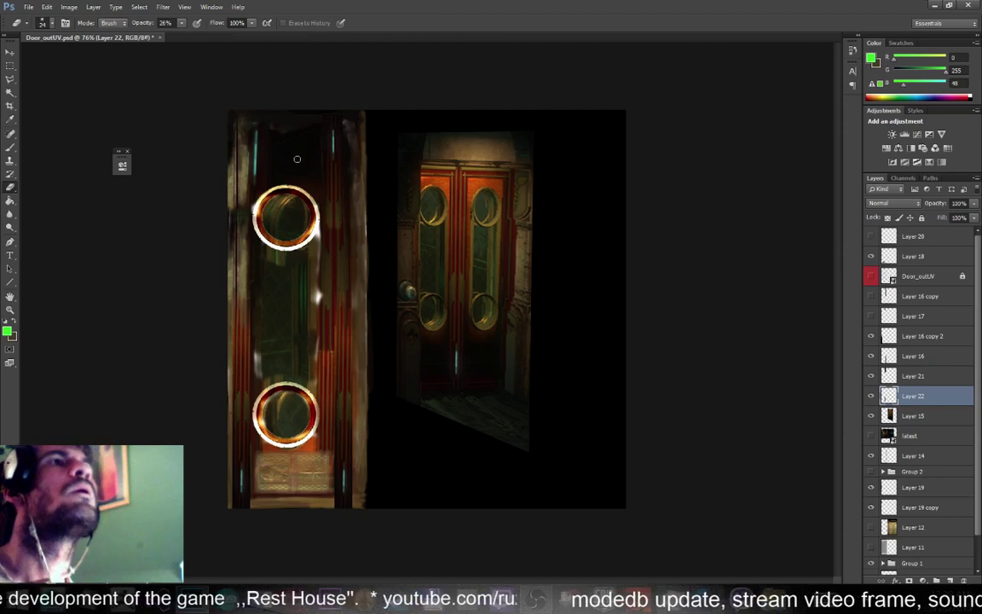
pyautogui.keyDown('alt'); pyautogui.scroll(2, 351, 122); pyautogui.keyUp('alt')
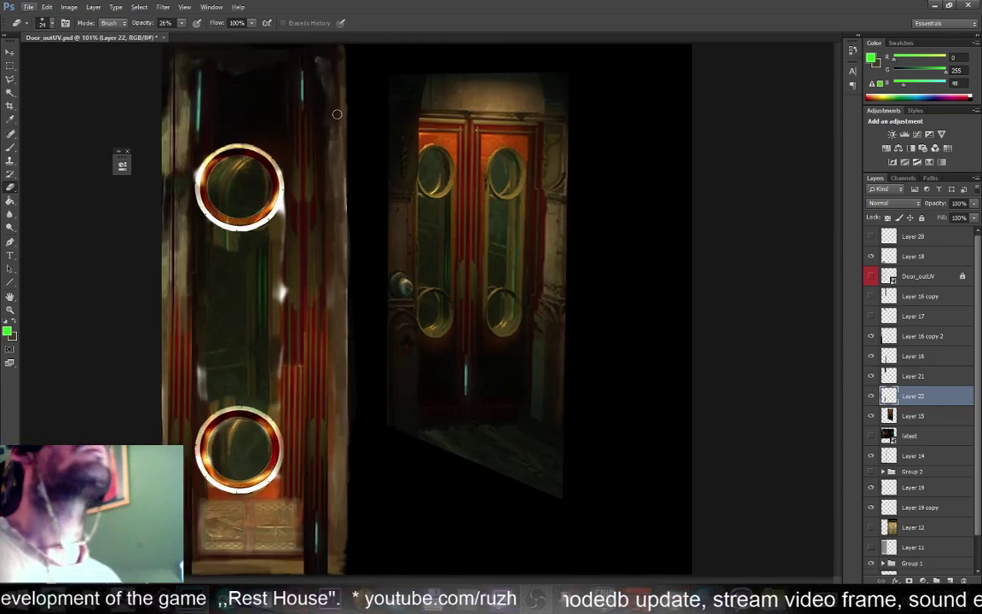
pyautogui.keyDown('alt'); pyautogui.scroll(-2, 336, 113); pyautogui.keyUp('alt')
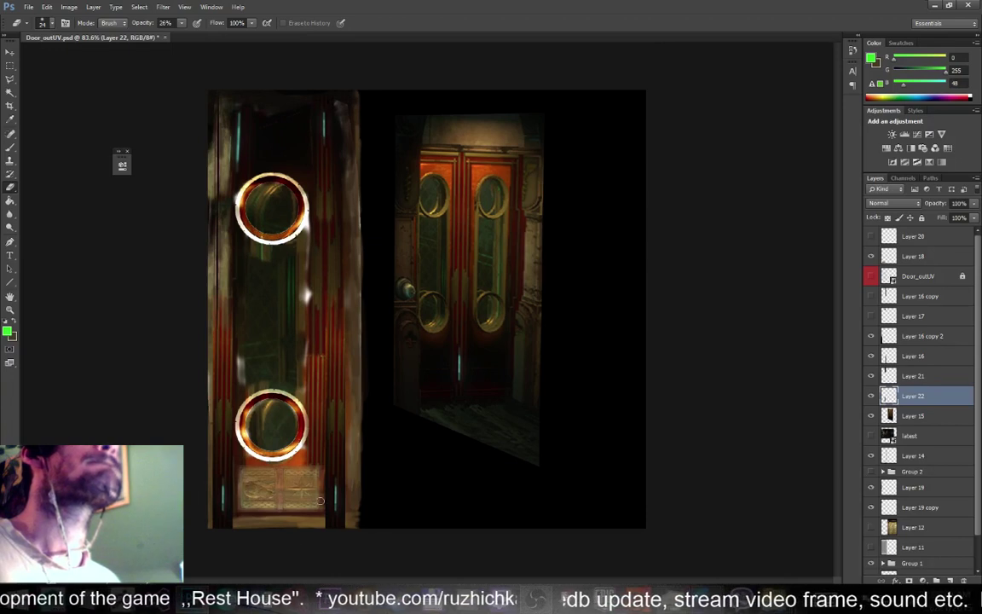
# Switch to Maya, return the door to object mode, deselect it, and examine how the texture sits on it
pyautogui.hotkey('alt', 'Tab')
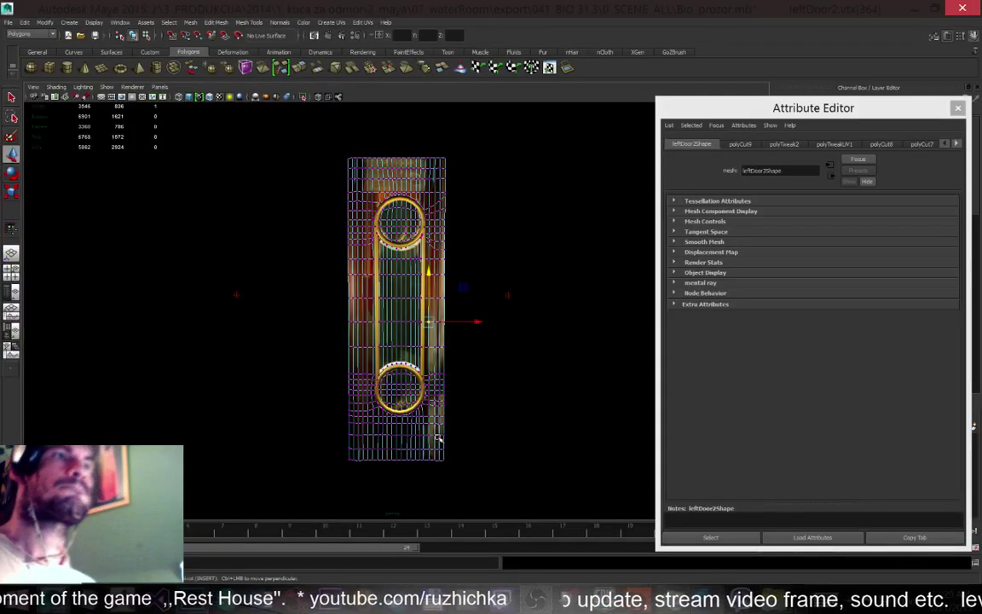
pyautogui.scroll(3, 438, 438)
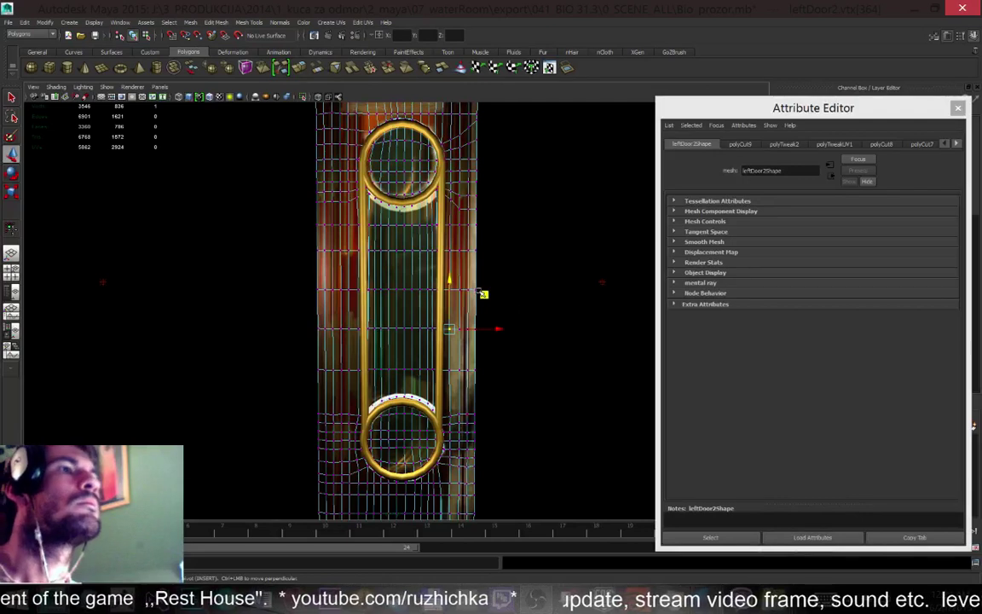
pyautogui.scroll(-1, 436, 260)
pyautogui.scroll(-1, 430, 262)
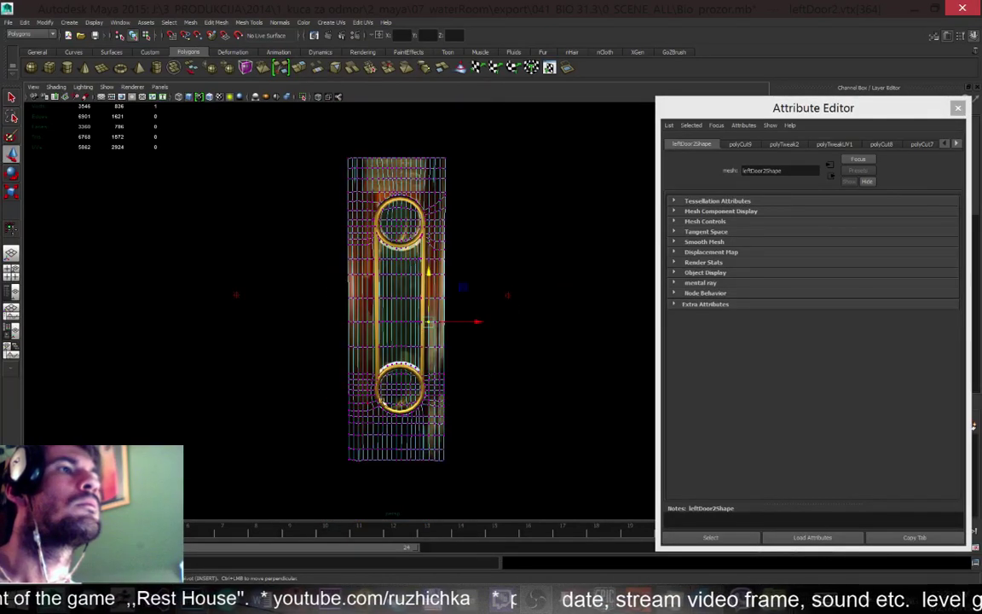
pyautogui.moveTo(407, 316); pyautogui.dragTo(437, 303, button='right')
pyautogui.click(470, 382)
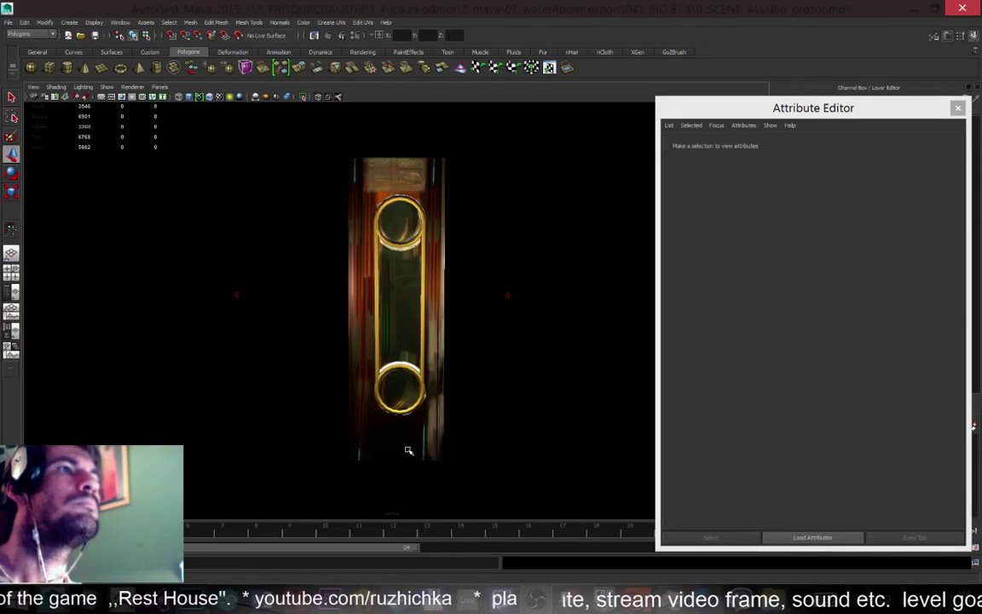
pyautogui.scroll(2, 407, 449)
pyautogui.scroll(-1, 353, 398)
# Select the vertices in the door mesh's lower-left corner and open the UV Texture Editor
pyautogui.click(357, 392)
pyautogui.moveTo(361, 370); pyautogui.dragTo(317, 373, button='right')
pyautogui.moveTo(318, 432); pyautogui.dragTo(374, 491)
pyautogui.click(362, 22)
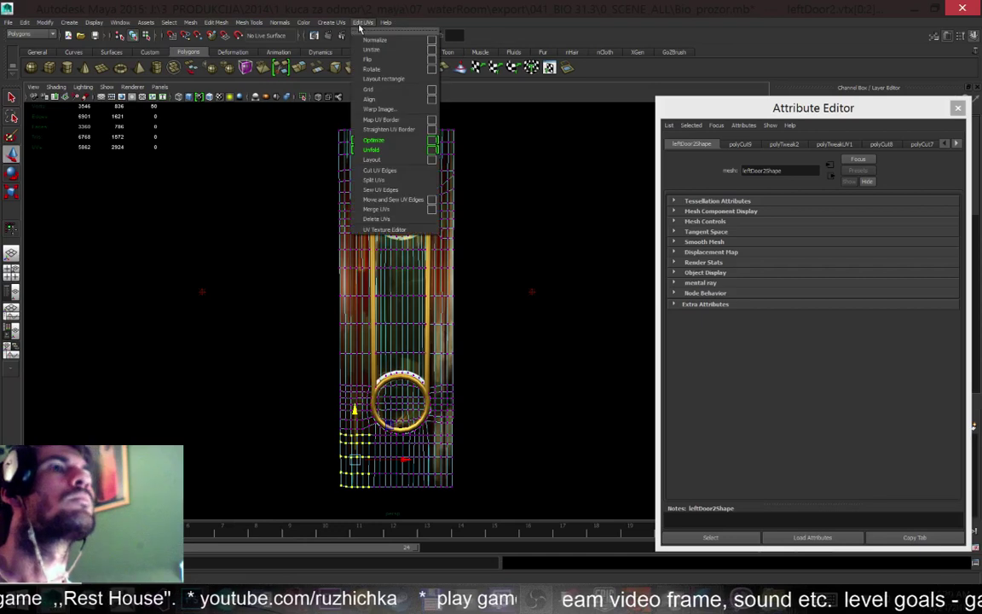
pyautogui.click(383, 230)
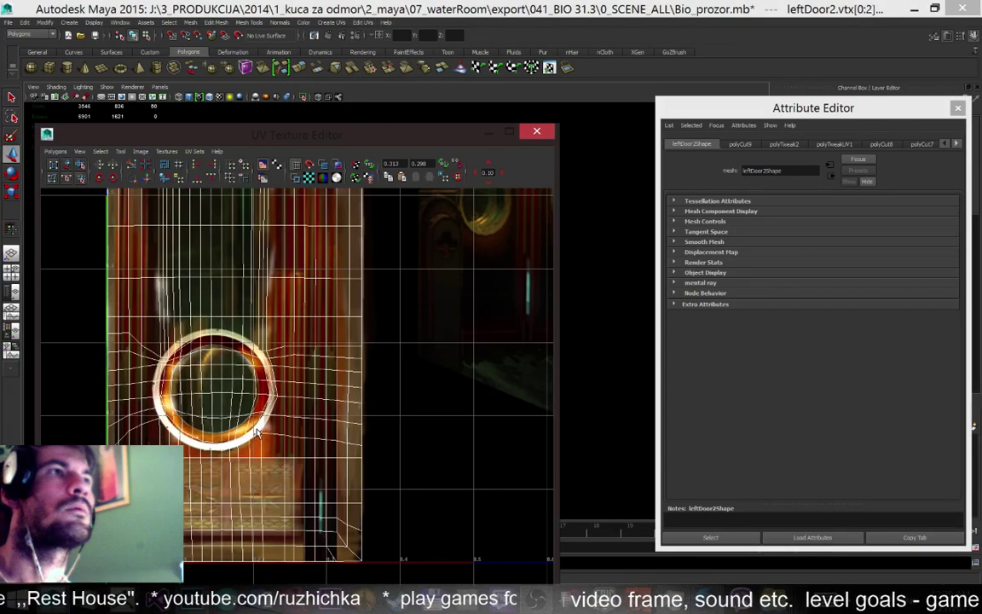
# Examine the door's UV layout to find where the selected corner vertices lie on the texture
pyautogui.scroll(-2, 232, 323)
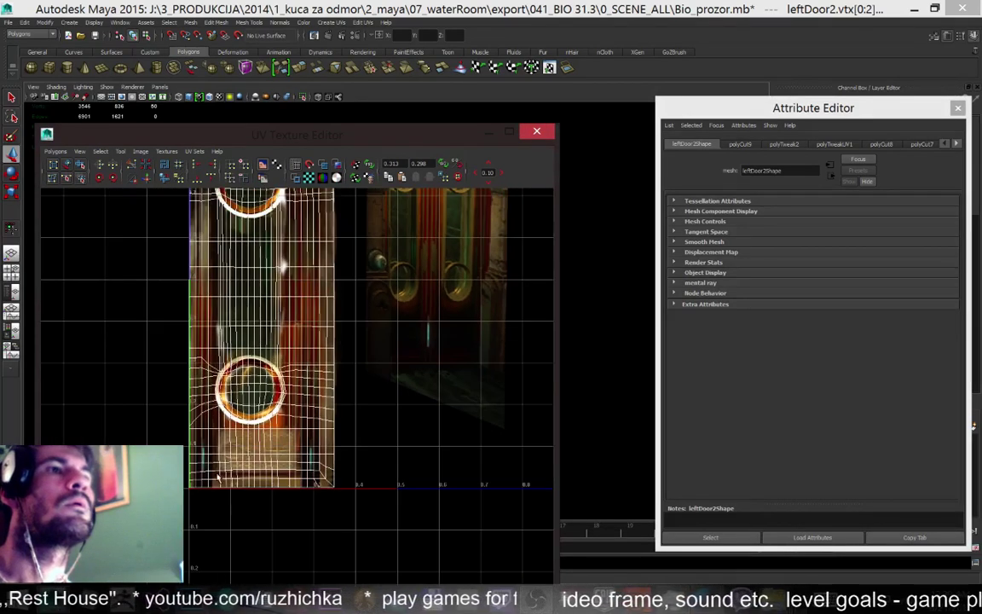
pyautogui.scroll(2, 214, 493)
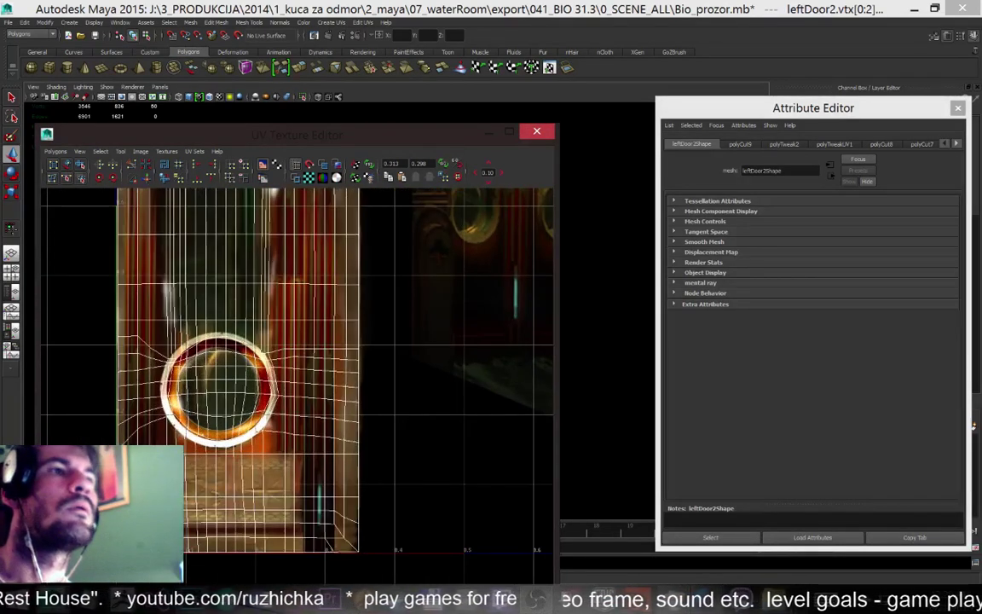
pyautogui.scroll(-2, 234, 468)
pyautogui.scroll(-1, 237, 287)
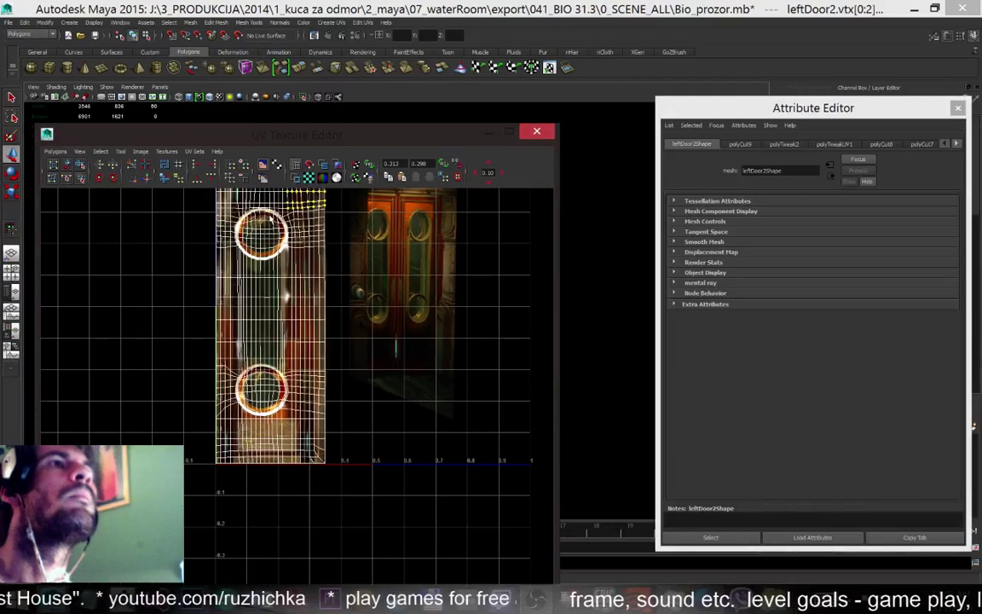
pyautogui.scroll(-1, 242, 205)
pyautogui.scroll(5, 308, 222)
pyautogui.scroll(-1, 317, 350)
pyautogui.scroll(-1, 329, 322)
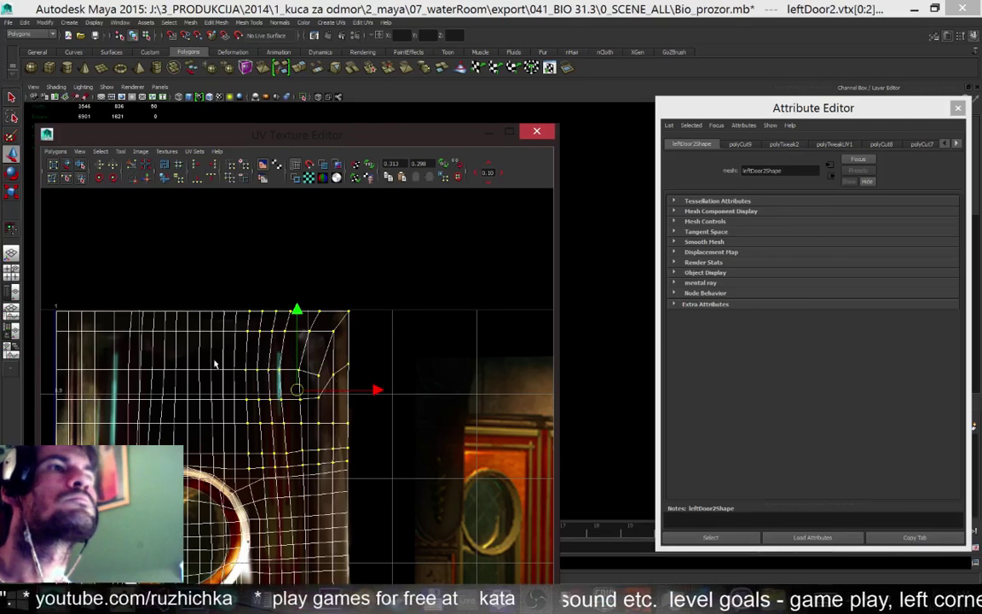
# Switch to UV selection on the door shell and try aligning part of the third UV row from the top
pyautogui.moveTo(183, 366); pyautogui.dragTo(324, 382)
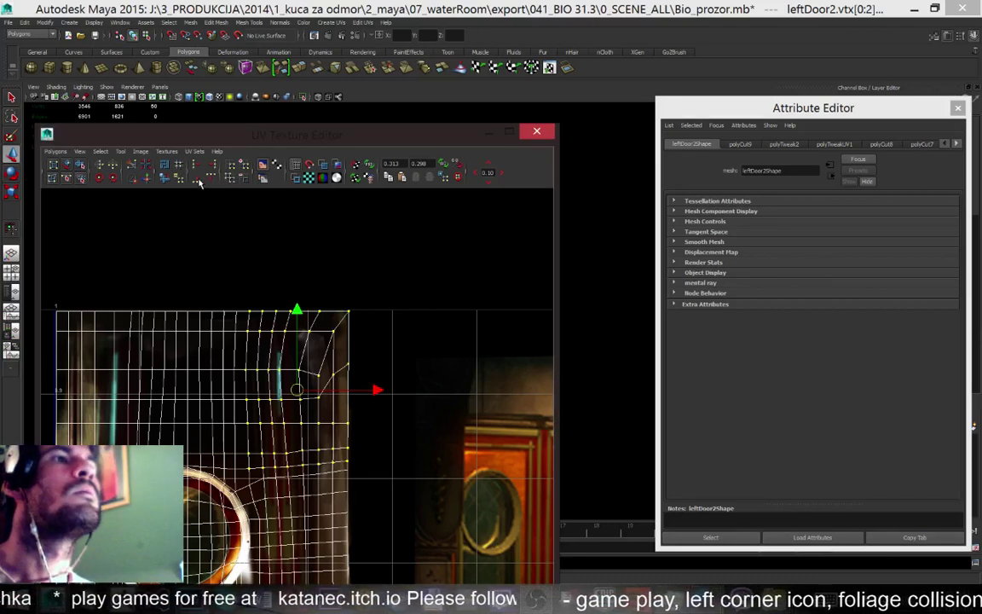
pyautogui.hotkey('ctrl', 'z')
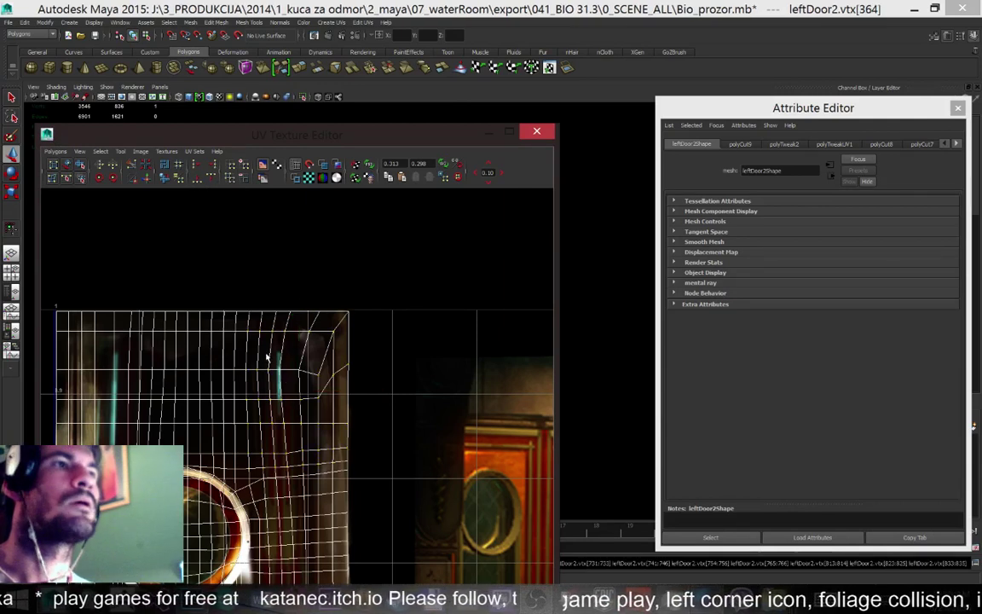
pyautogui.moveTo(226, 355); pyautogui.dragTo(326, 381)
pyautogui.moveTo(300, 365); pyautogui.dragTo(338, 365, button='right')
pyautogui.moveTo(230, 357); pyautogui.dragTo(325, 383)
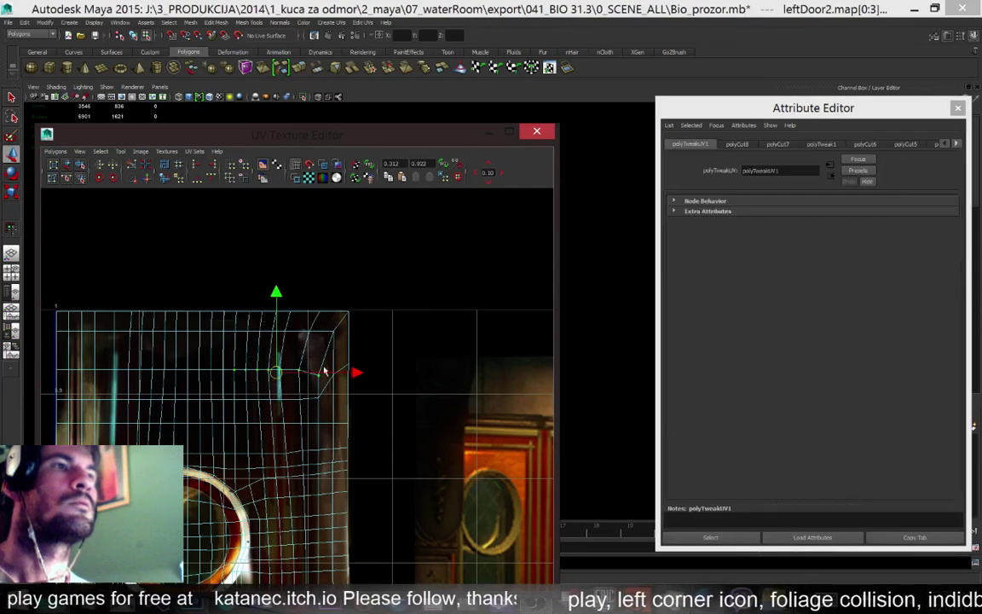
pyautogui.click(201, 181)
pyautogui.hotkey('ctrl', 'z')
# Align the third UV row from the top of the door shell into a straight line and move it slightly up
pyautogui.moveTo(46, 363); pyautogui.dragTo(315, 377)
pyautogui.press('g')
pyautogui.moveTo(190, 296); pyautogui.dragTo(189, 287)
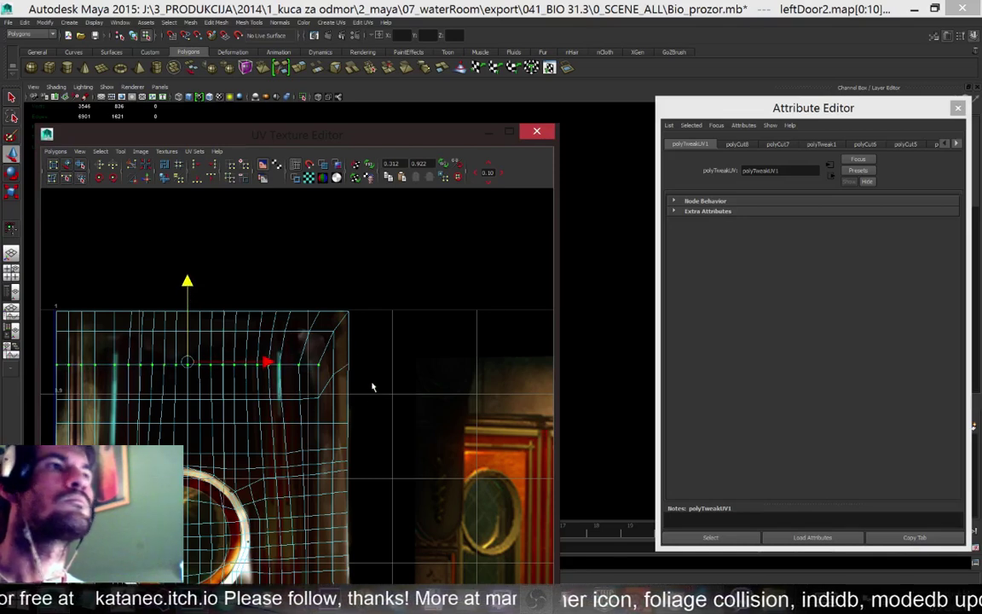
# Straighten the fourth UV row from the top of the door shell and move it up
pyautogui.moveTo(361, 394); pyautogui.dragTo(330, 361)
pyautogui.moveTo(340, 284); pyautogui.dragTo(340, 286)
pyautogui.moveTo(302, 253); pyautogui.dragTo(302, 278, button='middle')
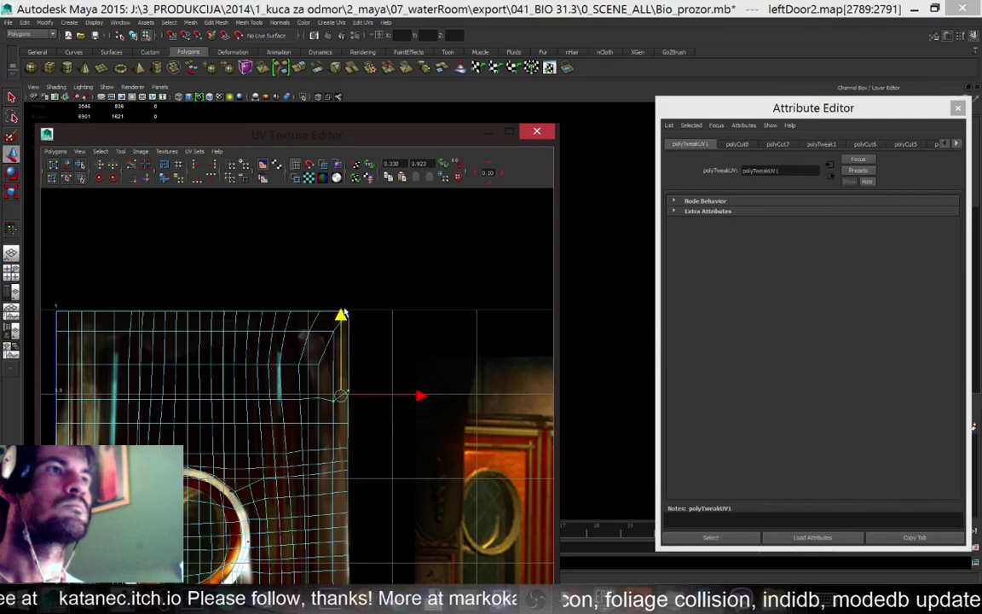
pyautogui.moveTo(72, 384); pyautogui.dragTo(35, 388)
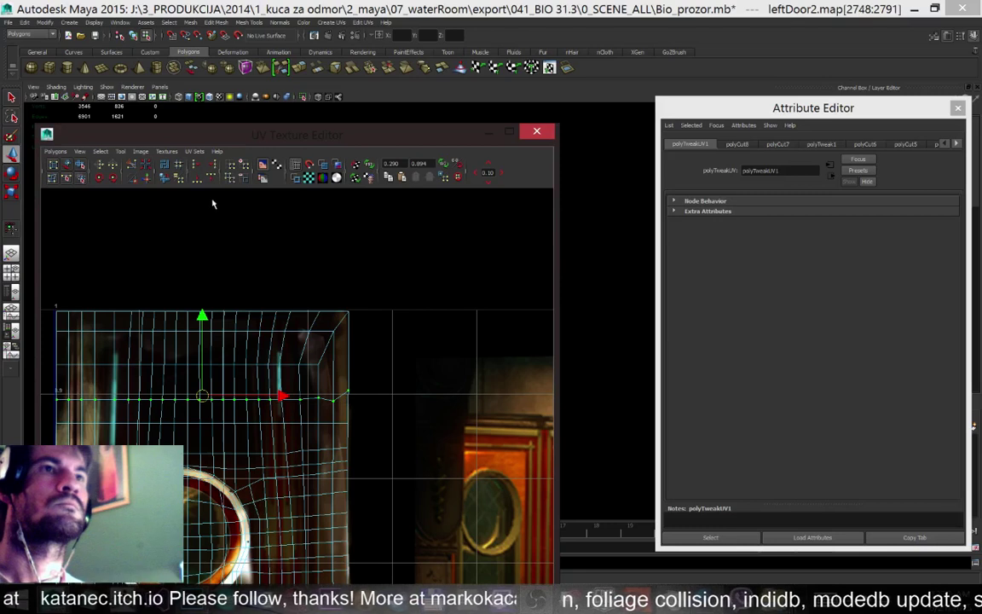
pyautogui.hotkey('ctrl', 'z')
pyautogui.moveTo(201, 320); pyautogui.dragTo(202, 299)
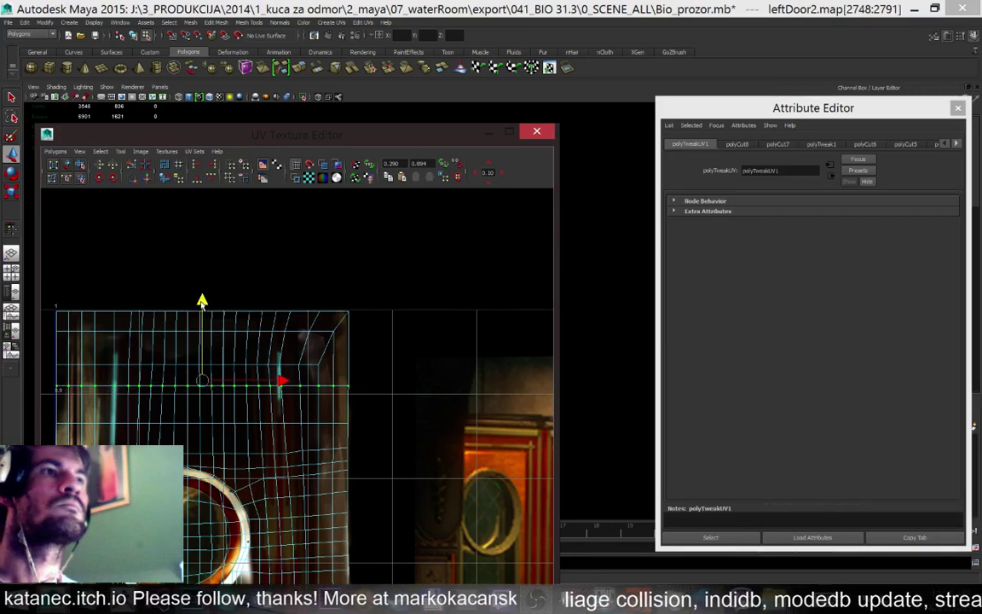
# Move the fifth and sixth UV rows from the top of the door shell slightly up
pyautogui.moveTo(358, 434); pyautogui.dragTo(48, 405)
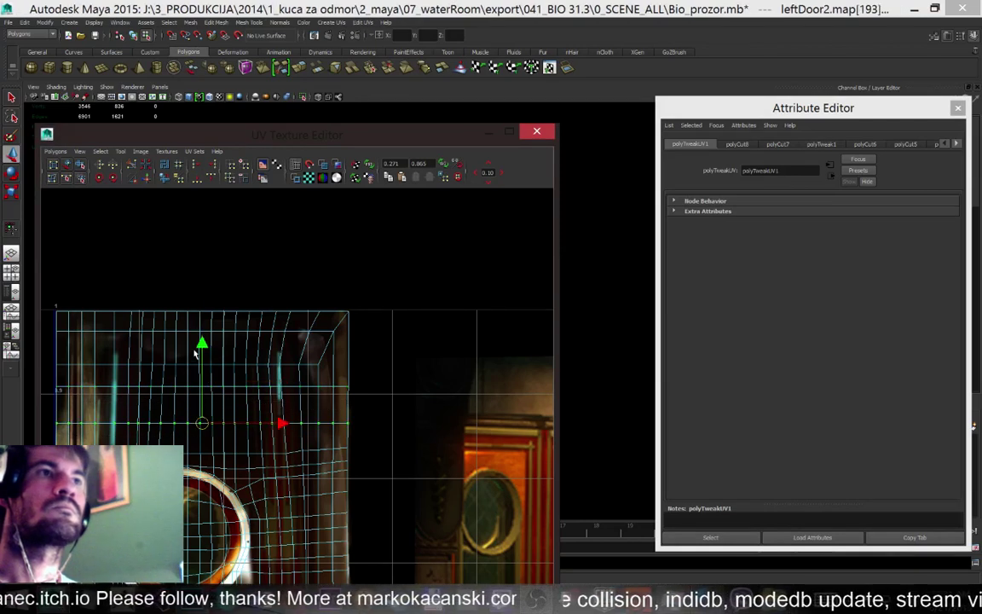
pyautogui.moveTo(199, 347); pyautogui.dragTo(199, 343)
pyautogui.moveTo(48, 444); pyautogui.dragTo(397, 460)
pyautogui.moveTo(199, 371); pyautogui.dragTo(196, 359)
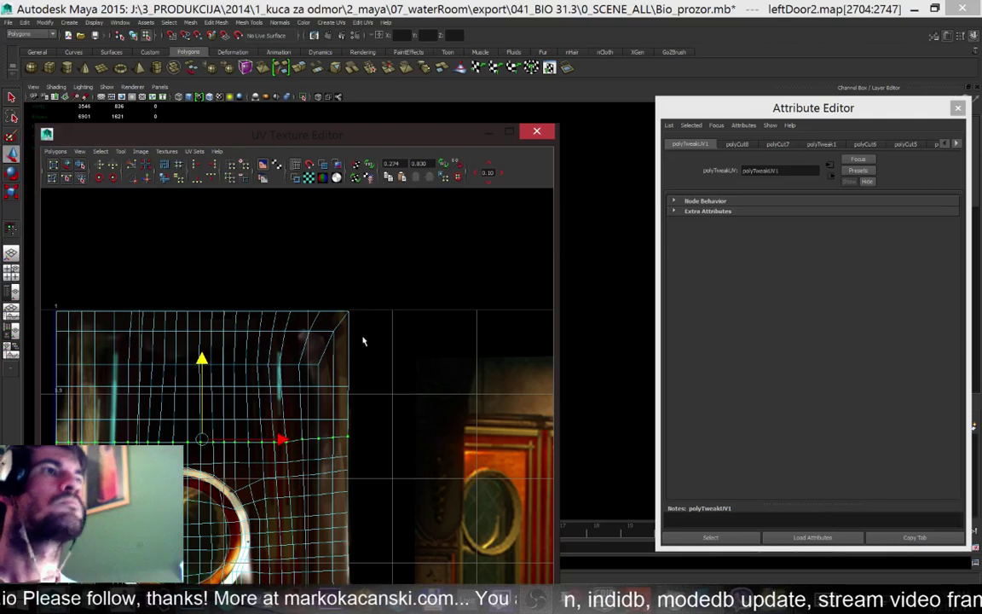
# Move the UV Texture Editor aside, clear the UV selection, and inspect the texture on the door's lower end in the viewport
pyautogui.moveTo(443, 139); pyautogui.dragTo(961, 309)
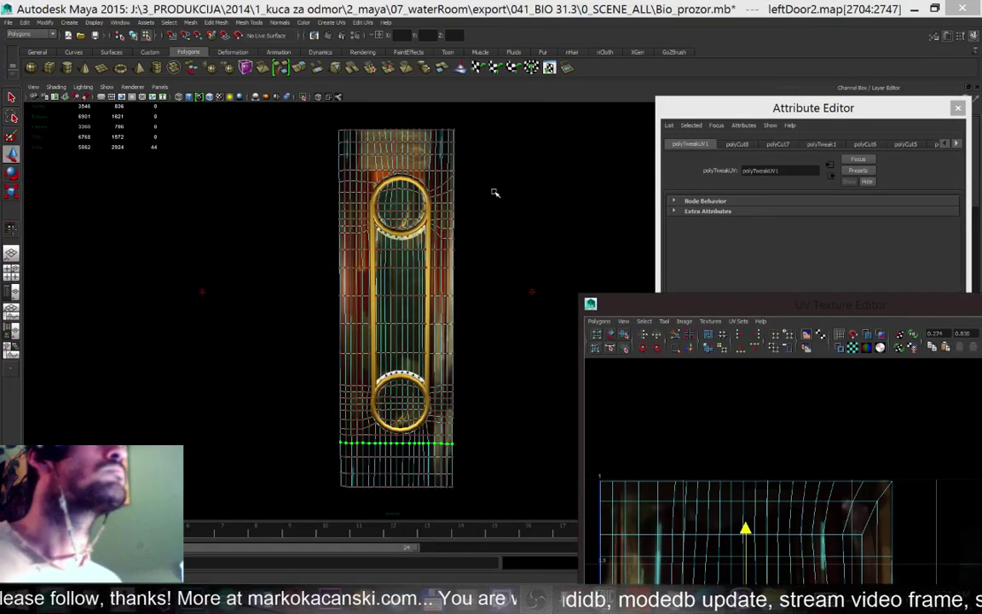
pyautogui.keyDown('alt'); pyautogui.moveTo(493, 356); pyautogui.dragTo(499, 355); pyautogui.keyUp('alt')
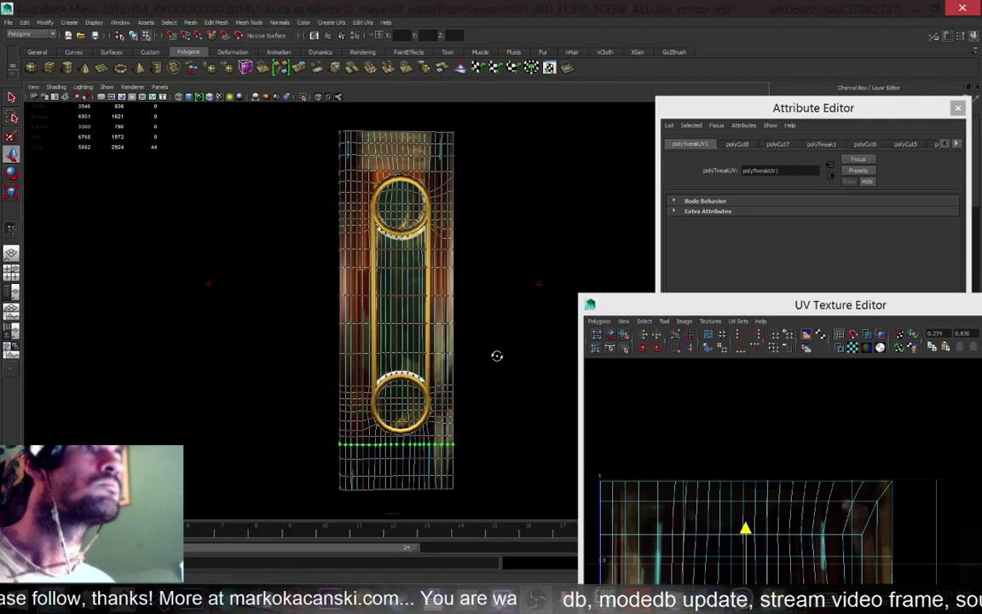
pyautogui.press('f')
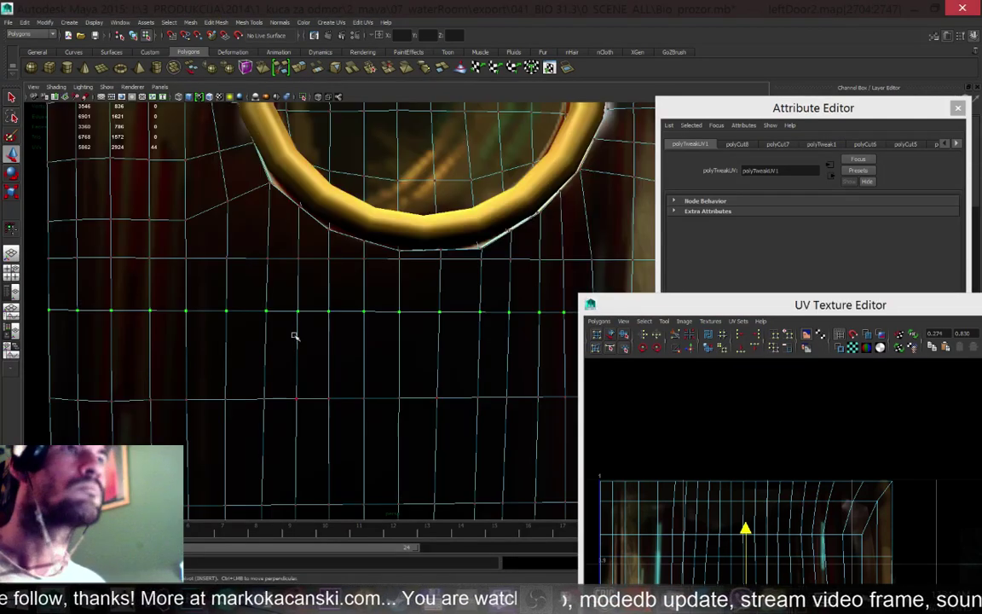
pyautogui.keyDown('alt'); pyautogui.moveTo(296, 335); pyautogui.dragTo(297, 295, button='right'); pyautogui.keyUp('alt')
pyautogui.click(193, 366)
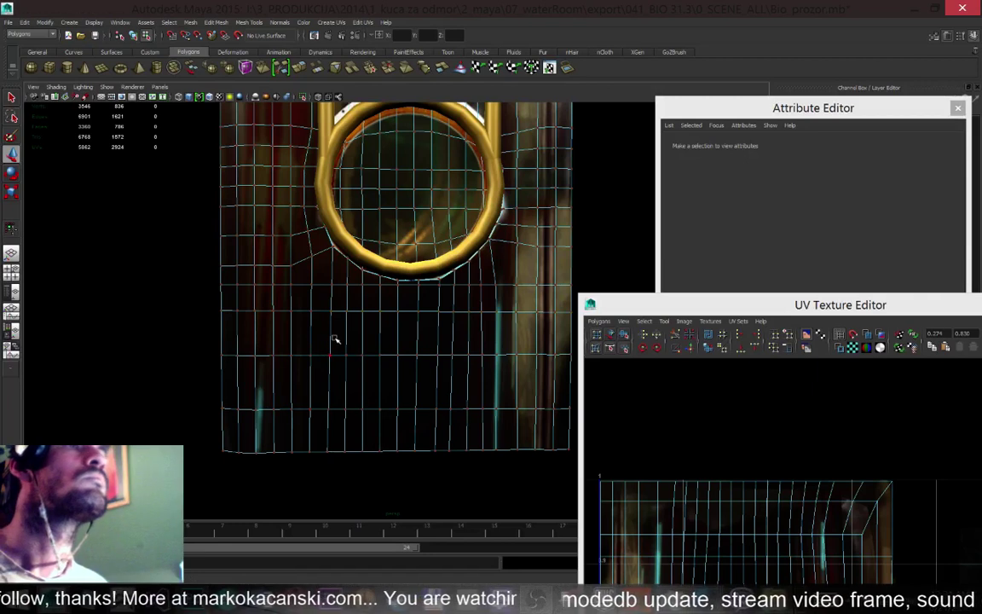
pyautogui.scroll(-2, 333, 345)
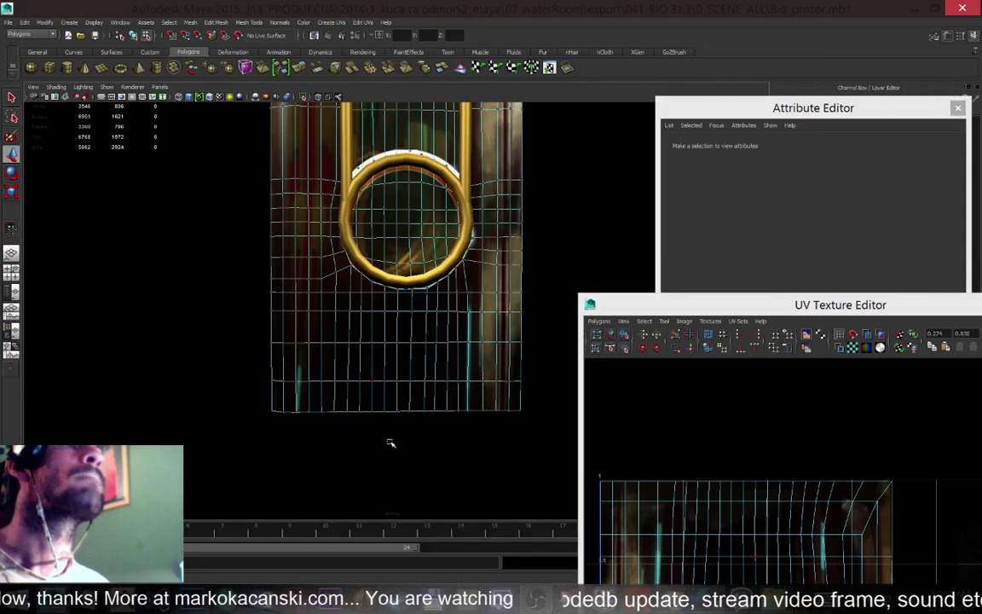
# Switch to Photoshop, show Layer 12 with the golden door photo, and move it to the top of the layer stack
pyautogui.hotkey('alt', 'Tab')
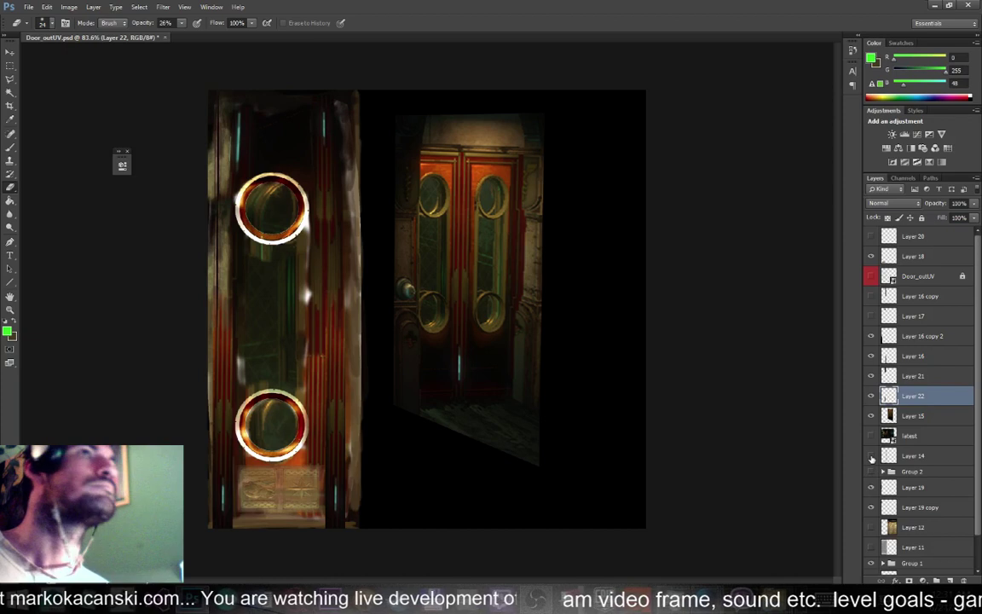
pyautogui.click(871, 528)
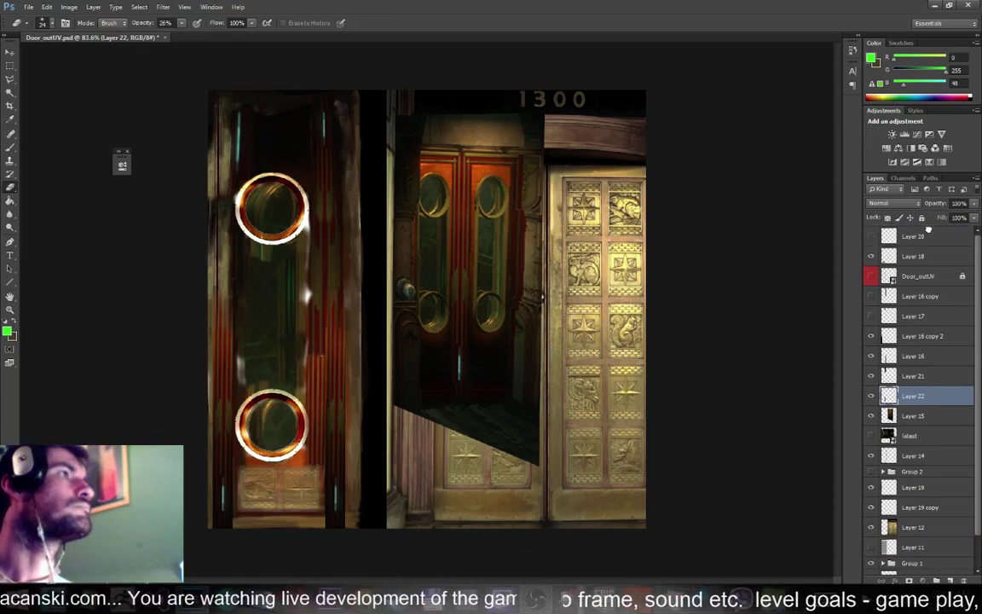
pyautogui.moveTo(928, 230); pyautogui.dragTo(925, 236)
# Copy a rectangular selection of the fluted pilaster's upper part from Layer 12 to a new layer and hide Layer 12
pyautogui.click(10, 65)
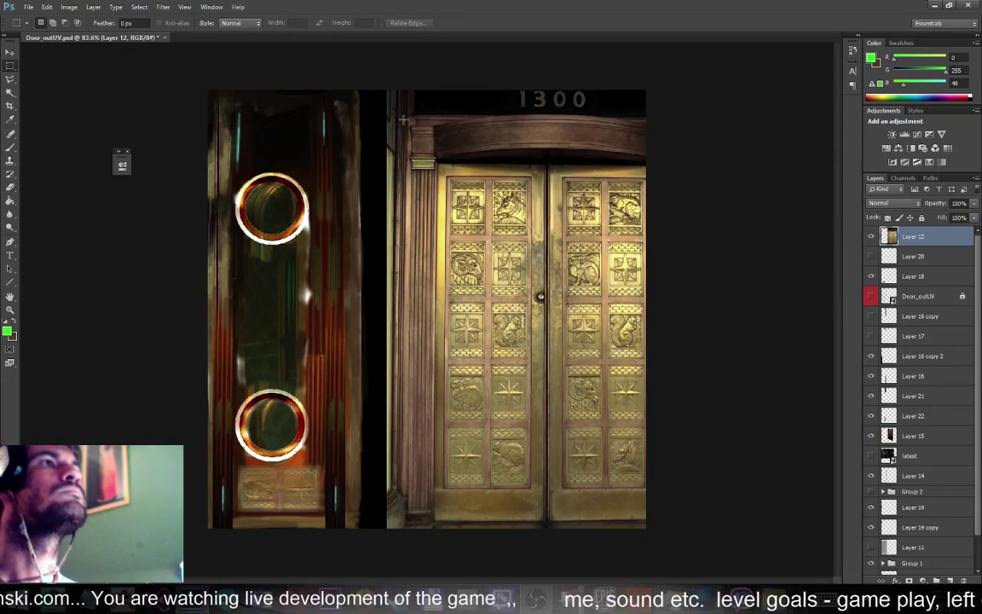
pyautogui.moveTo(409, 112); pyautogui.dragTo(437, 298)
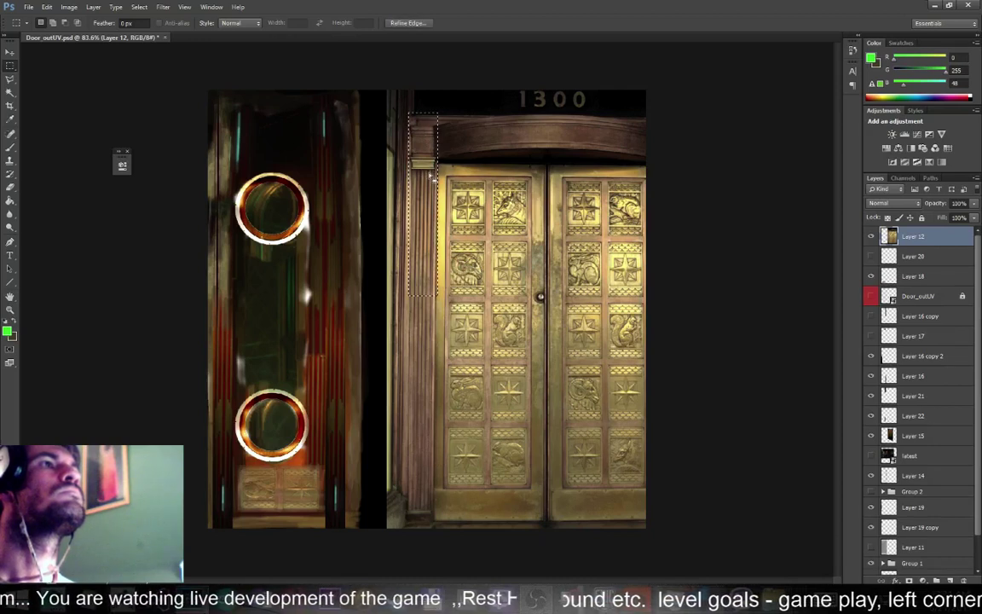
pyautogui.rightClick(426, 247)
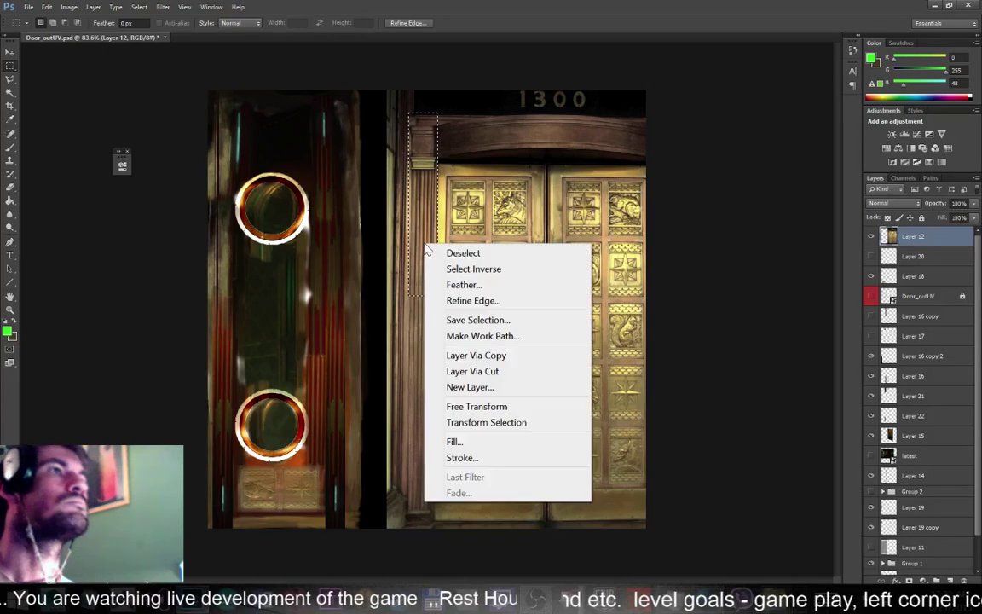
pyautogui.click(503, 357)
pyautogui.click(870, 256)
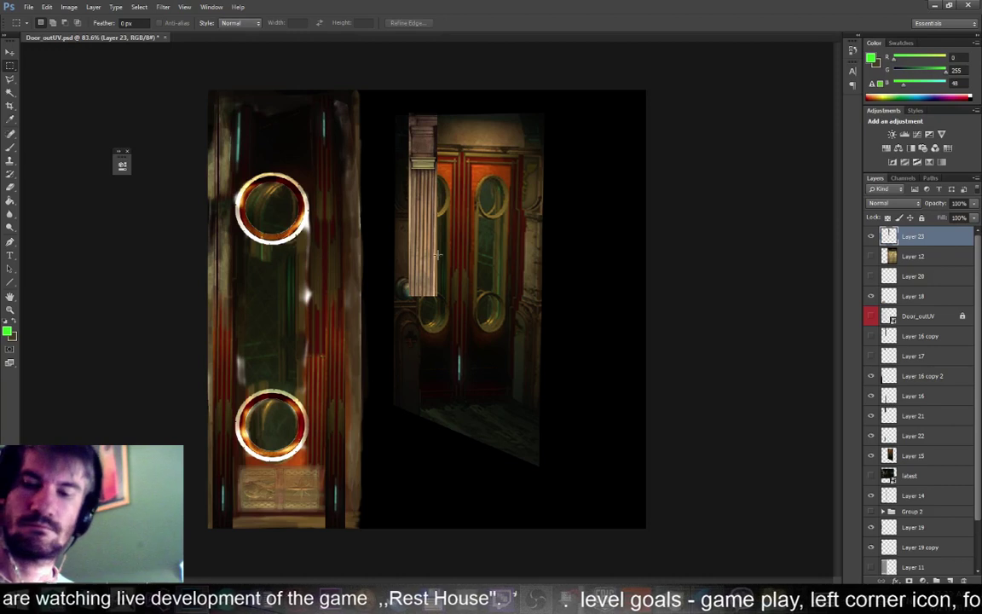
# Move the copied pilaster piece onto the upper right edge of the flat door texture and save Door_outUV.psd
pyautogui.press('v')
pyautogui.moveTo(435, 251); pyautogui.dragTo(355, 219)
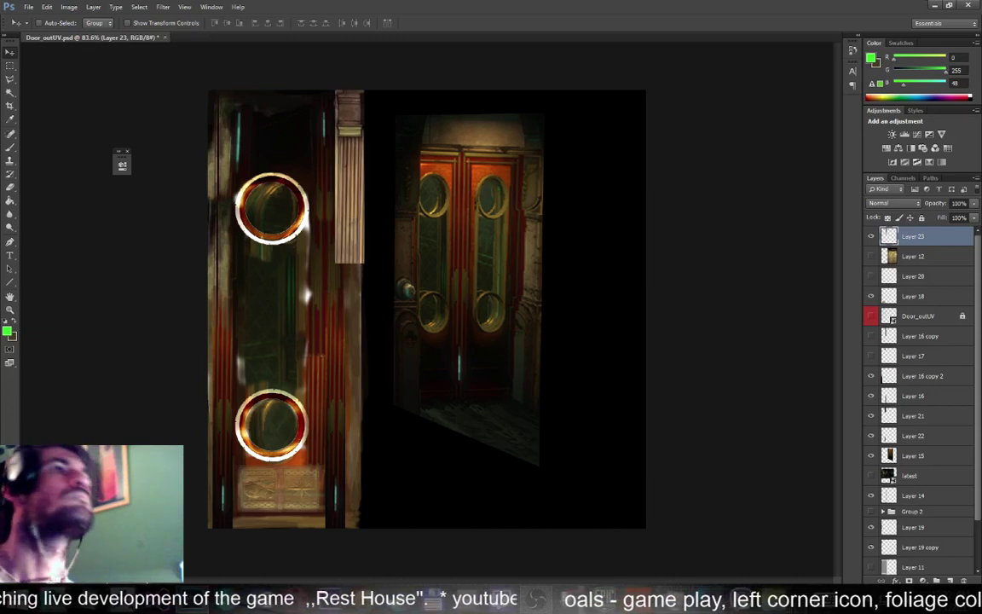
pyautogui.moveTo(354, 124)
pyautogui.mouseDown()
pyautogui.moveTo(350, 175)
pyautogui.moveTo(349, 128)
pyautogui.mouseUp()
pyautogui.moveTo(349, 209); pyautogui.dragTo(354, 206)
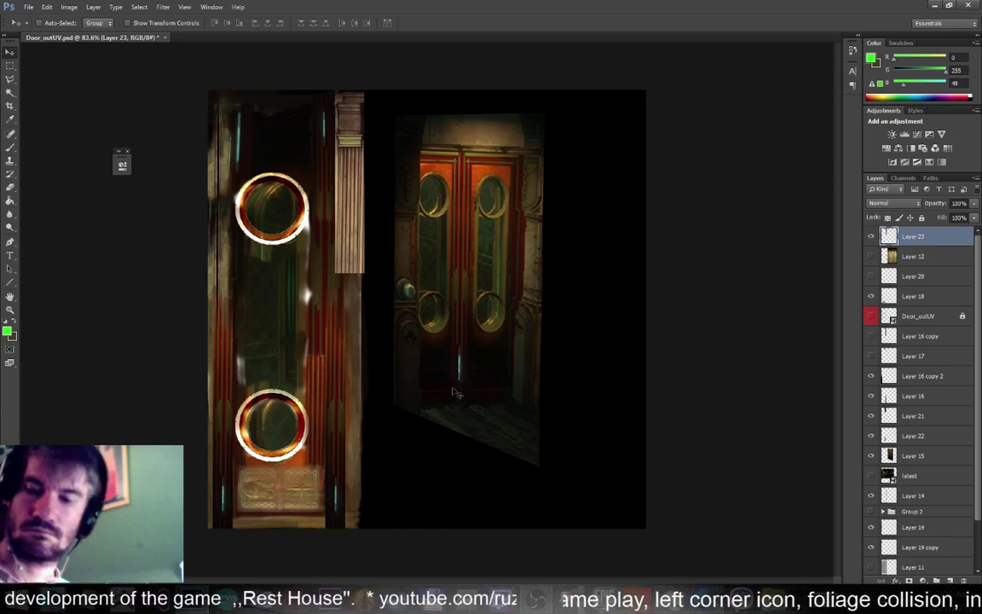
# Switch to Maya, select the leftDoor2 mesh, and reload its Door_outUV.psd color texture
pyautogui.hotkey('alt', 'Tab')
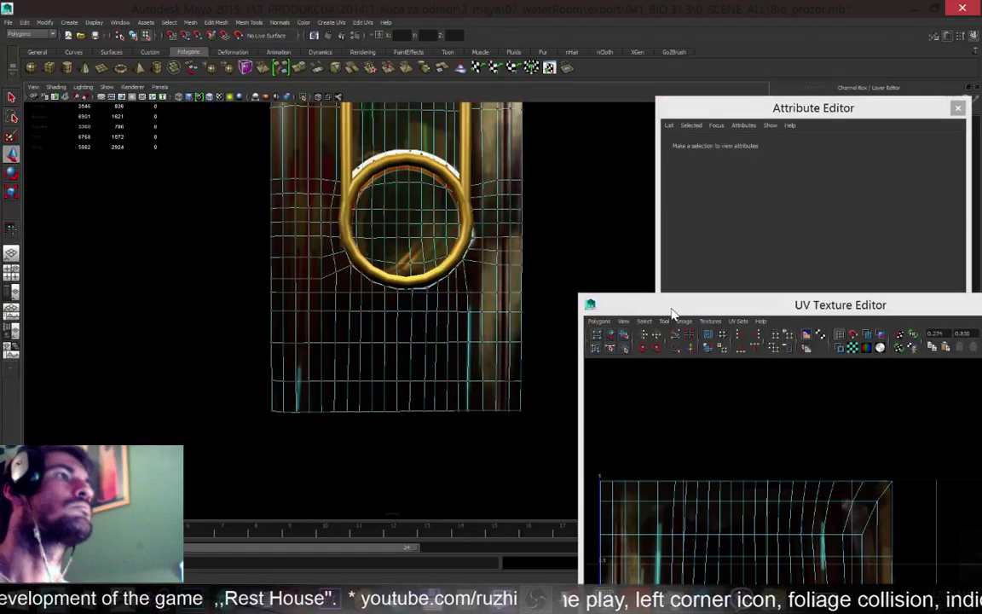
pyautogui.moveTo(672, 314); pyautogui.dragTo(43, 264)
pyautogui.click(453, 265)
pyautogui.moveTo(508, 142); pyautogui.dragTo(558, 129, button='right')
pyautogui.click(498, 155)
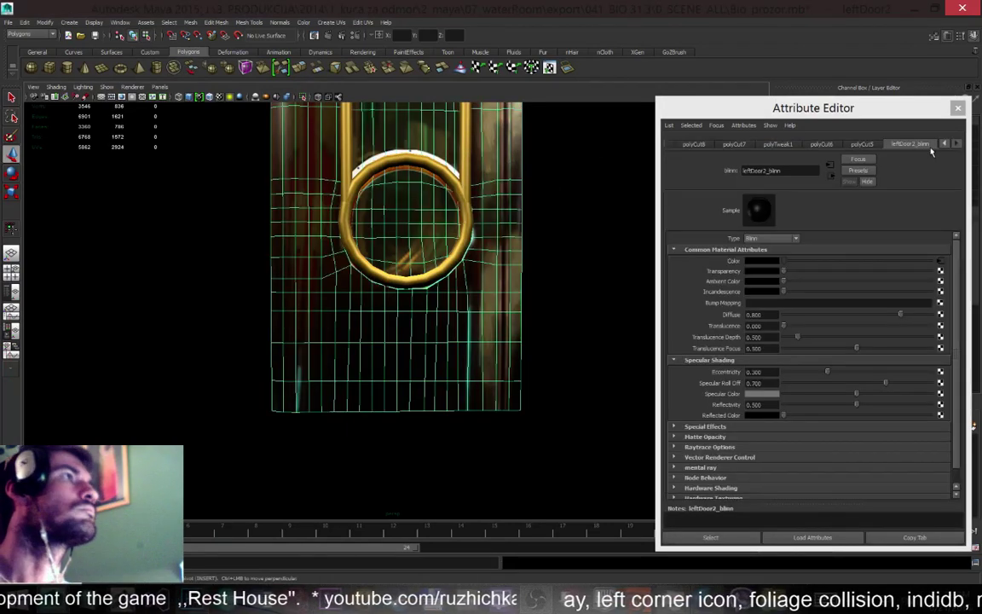
pyautogui.click(940, 260)
pyautogui.click(762, 306)
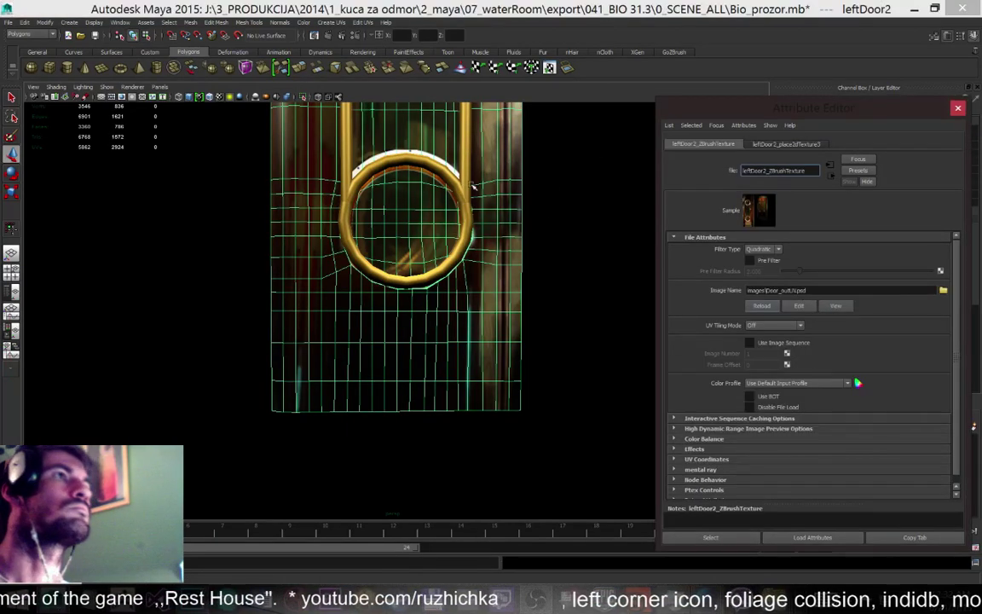
# Deselect the door and compare the pilaster's placement on its lower end with the flat texture in Photoshop
pyautogui.click(252, 290)
pyautogui.scroll(-2, 290, 288)
pyautogui.scroll(2, 348, 270)
pyautogui.scroll(-2, 348, 267)
pyautogui.keyDown('alt'); pyautogui.moveTo(349, 265); pyautogui.dragTo(330, 240); pyautogui.keyUp('alt')
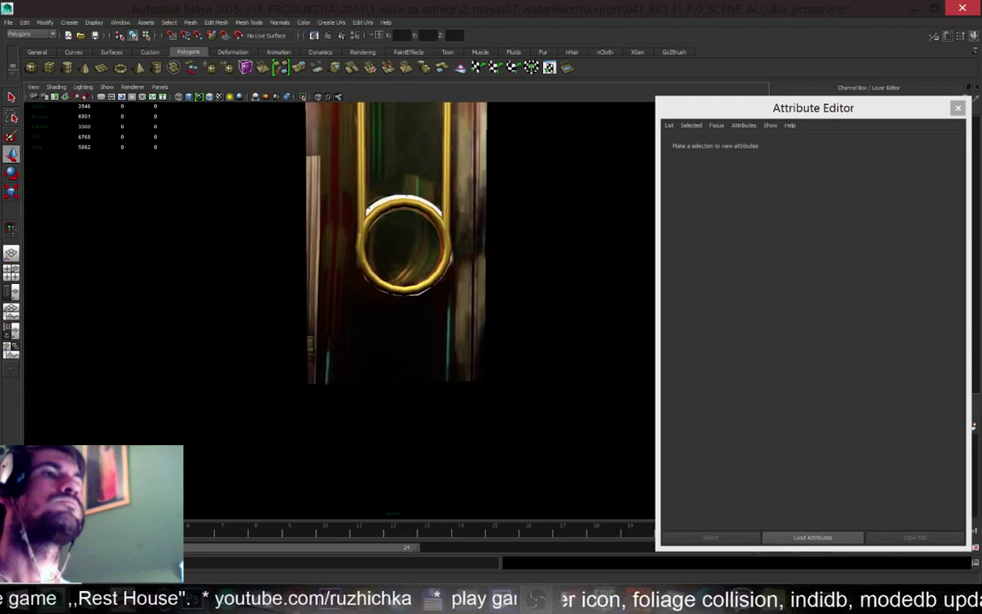
pyautogui.hotkey('alt', 'Tab')
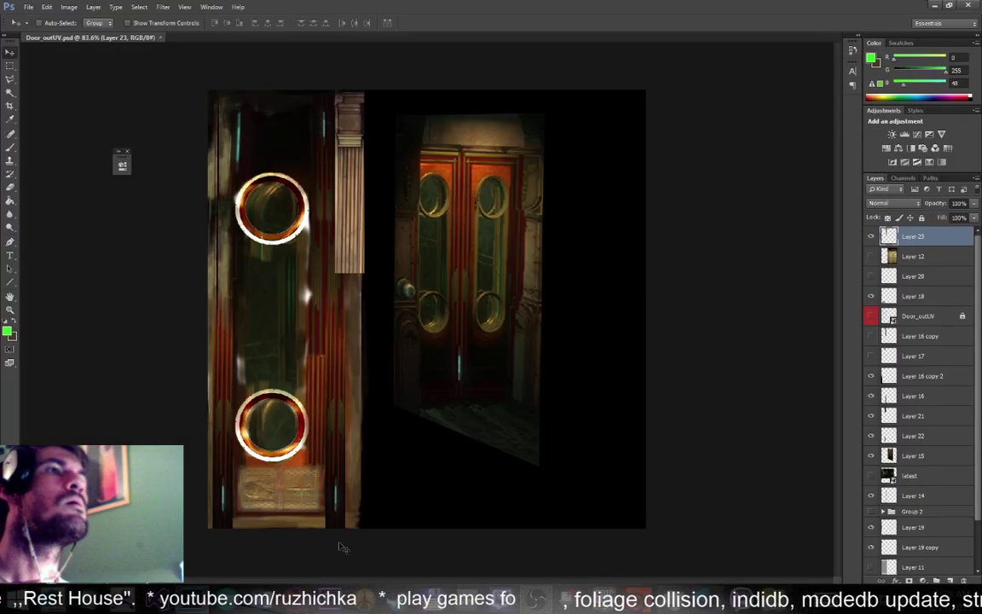
pyautogui.hotkey('alt', 'Tab')
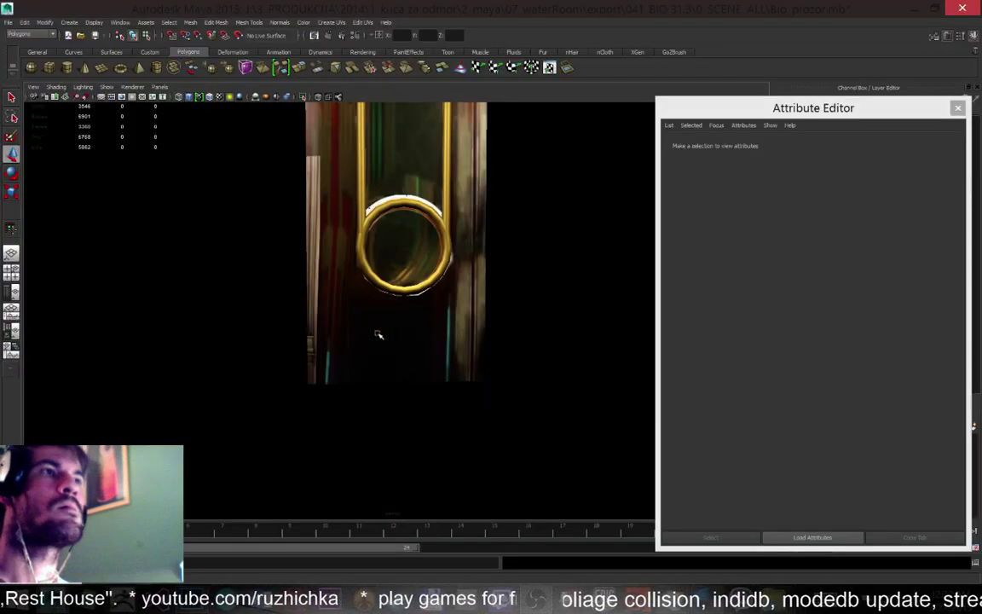
# Select door vertices between the pilaster and the lower ring and locate their UVs in the UV Texture Editor
pyautogui.click(329, 302)
pyautogui.moveTo(329, 302); pyautogui.dragTo(300, 303, button='right')
pyautogui.moveTo(330, 290); pyautogui.dragTo(304, 223)
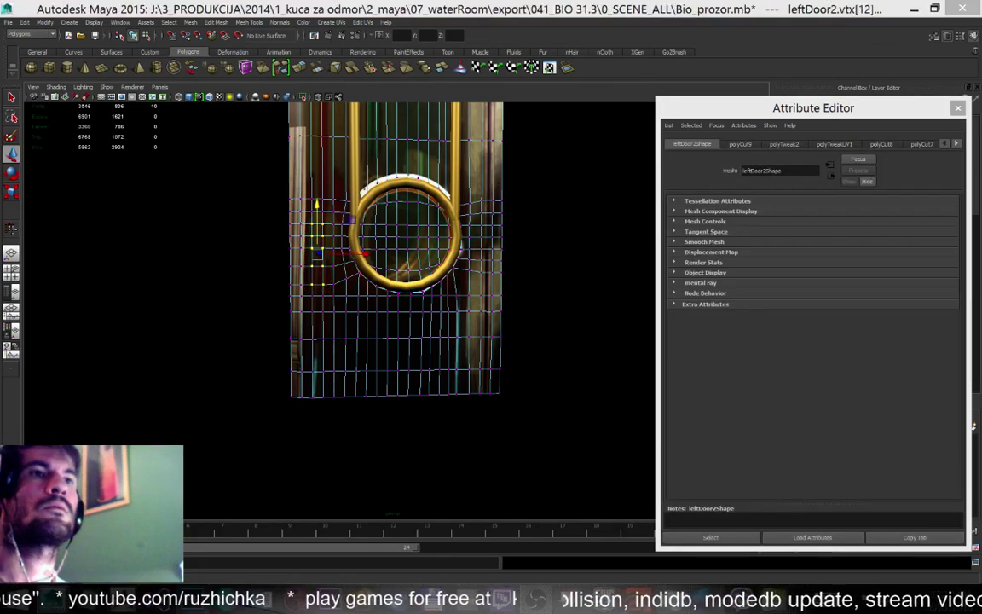
pyautogui.press('f')
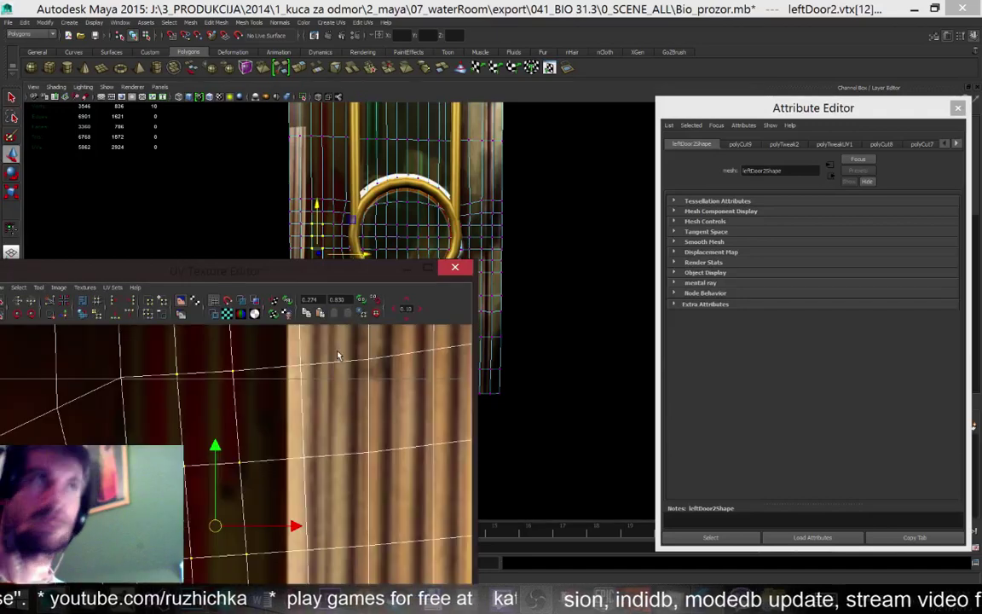
pyautogui.moveTo(329, 271); pyautogui.dragTo(581, 70)
pyautogui.scroll(-3, 538, 266)
pyautogui.scroll(2, 485, 283)
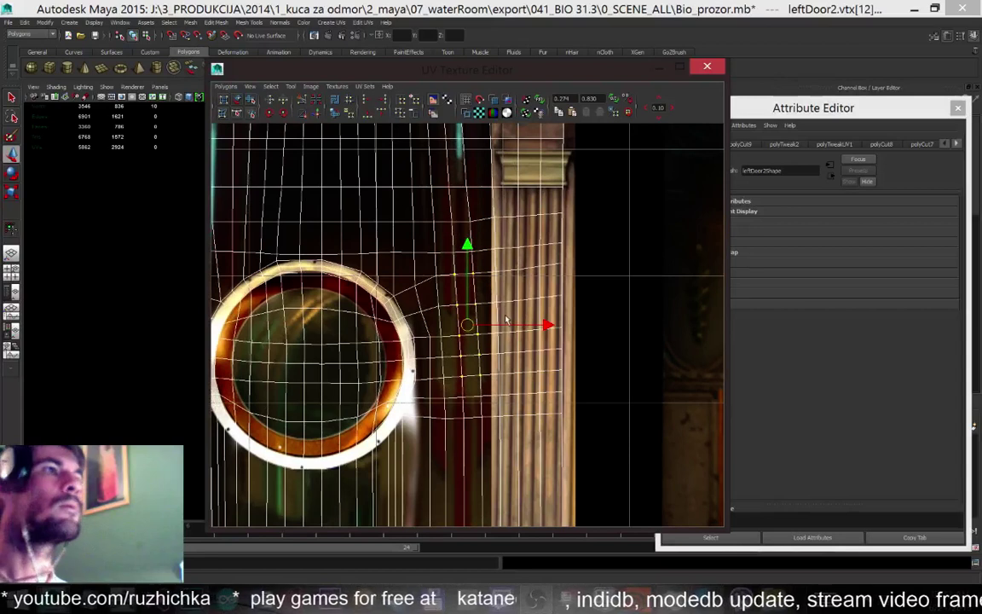
pyautogui.scroll(1, 506, 320)
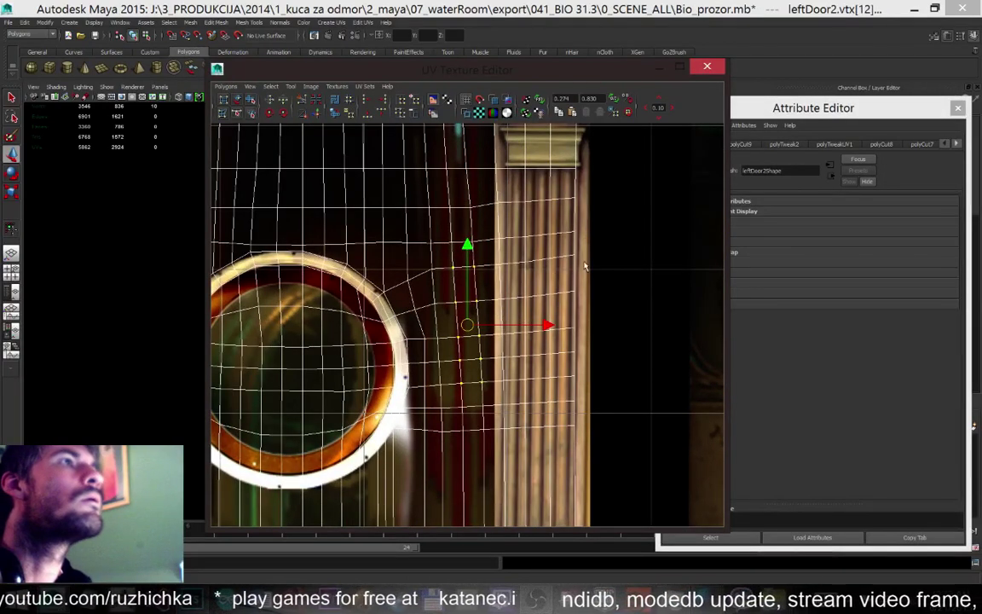
pyautogui.scroll(-3, 512, 266)
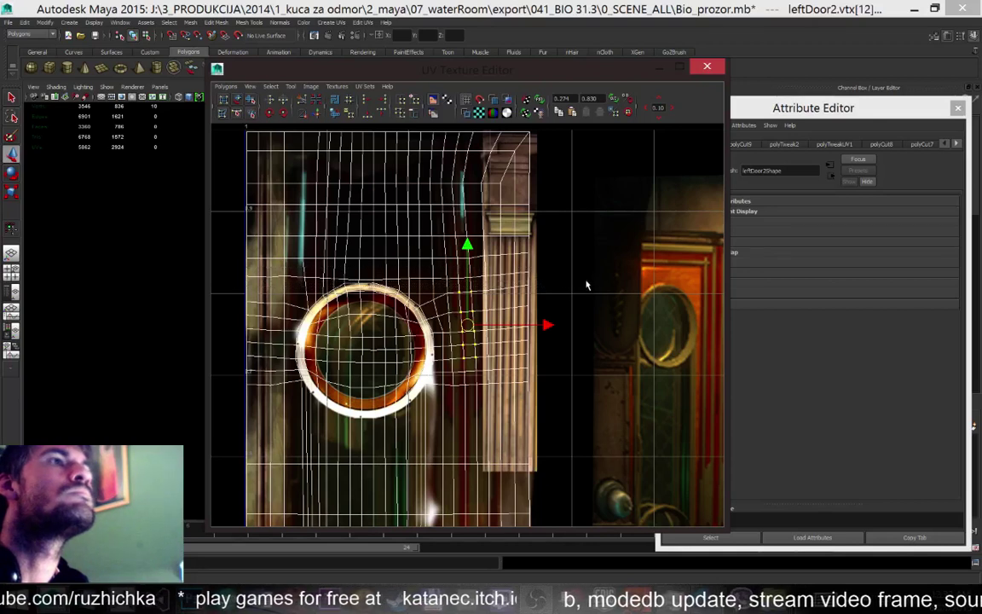
# Try to align the UV row just above the upper round window vertically and move it up
pyautogui.moveTo(514, 273); pyautogui.dragTo(552, 276, button='right')
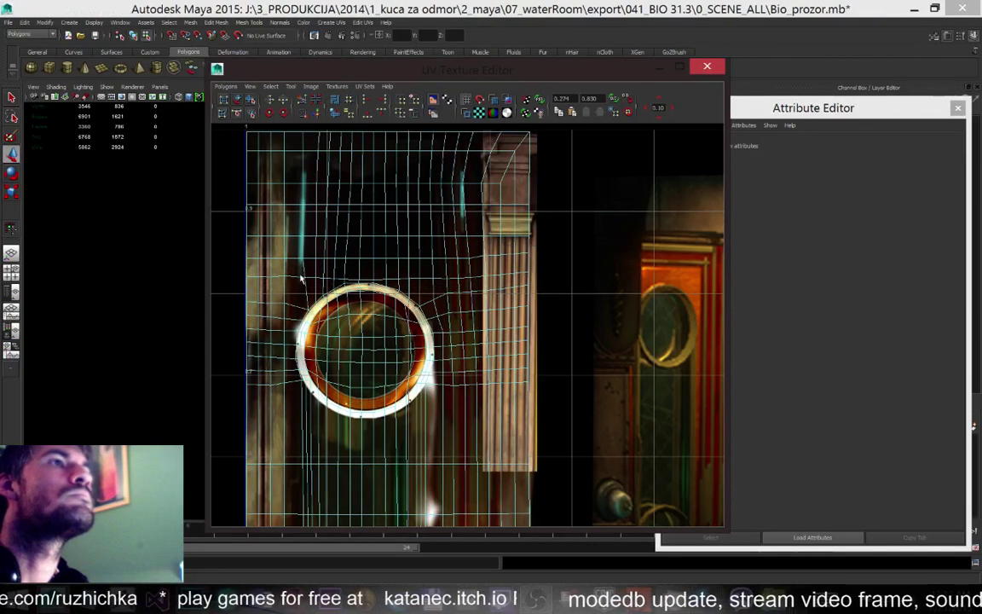
pyautogui.moveTo(222, 271); pyautogui.dragTo(558, 286)
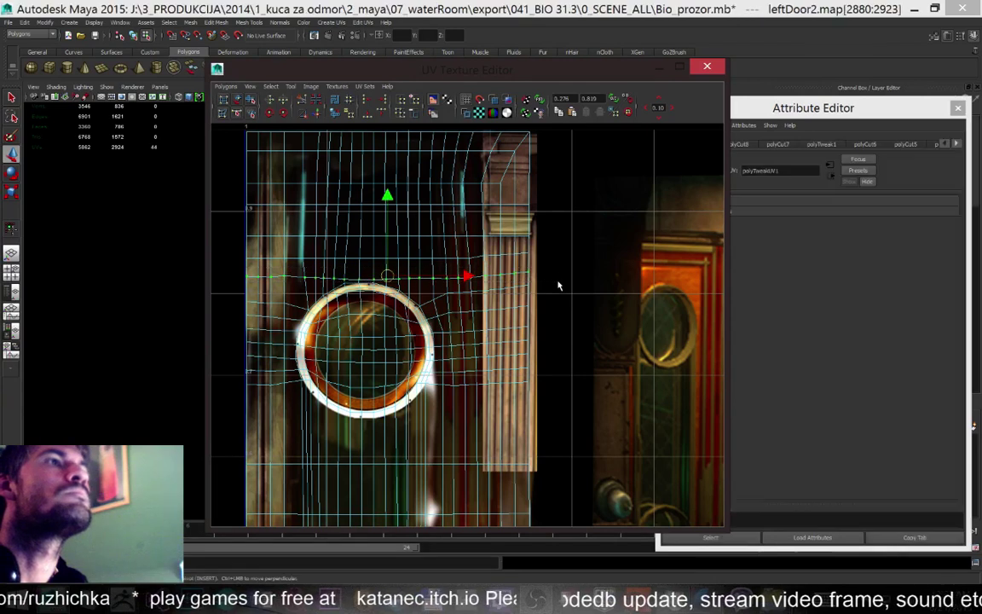
pyautogui.click(368, 117)
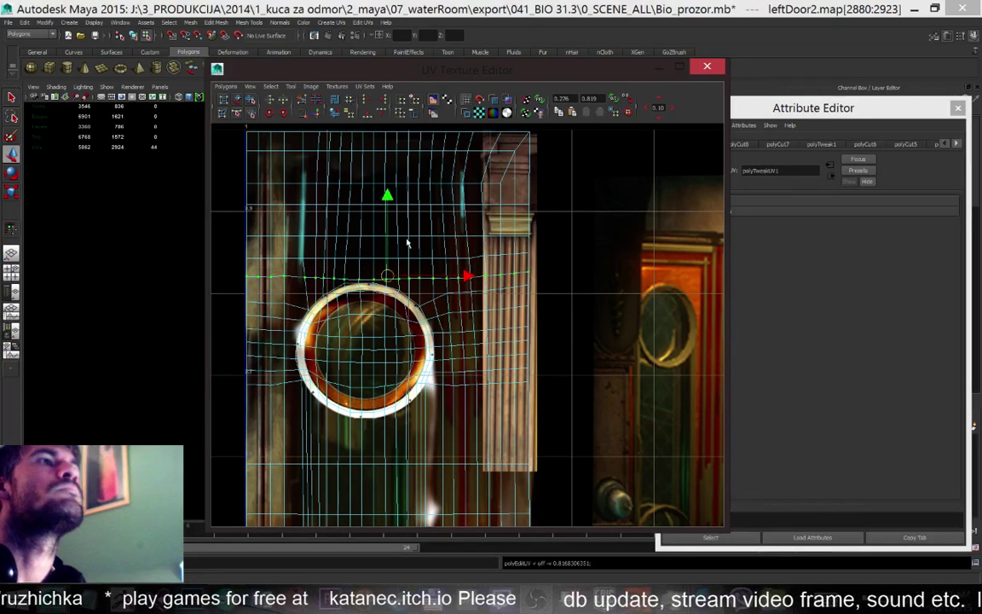
pyautogui.moveTo(388, 198); pyautogui.dragTo(387, 192)
pyautogui.hotkey('ctrl', 'z')
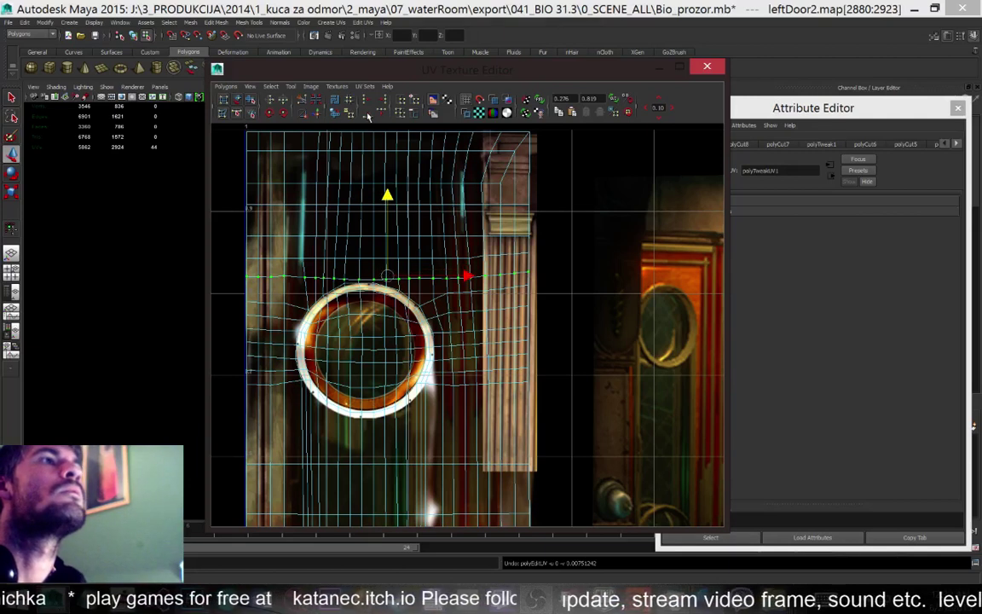
pyautogui.rightClick(512, 277)
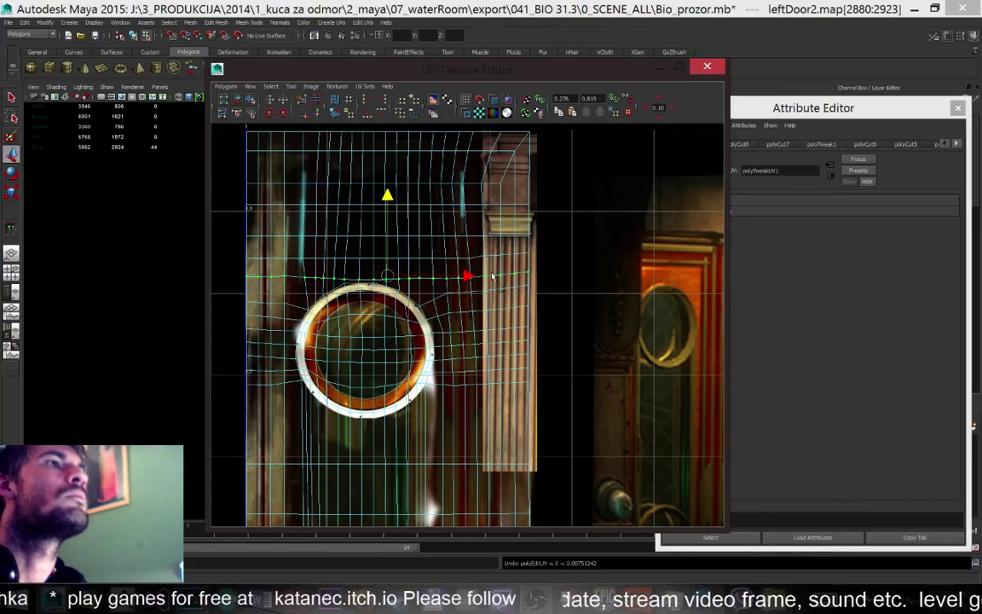
pyautogui.click(367, 114)
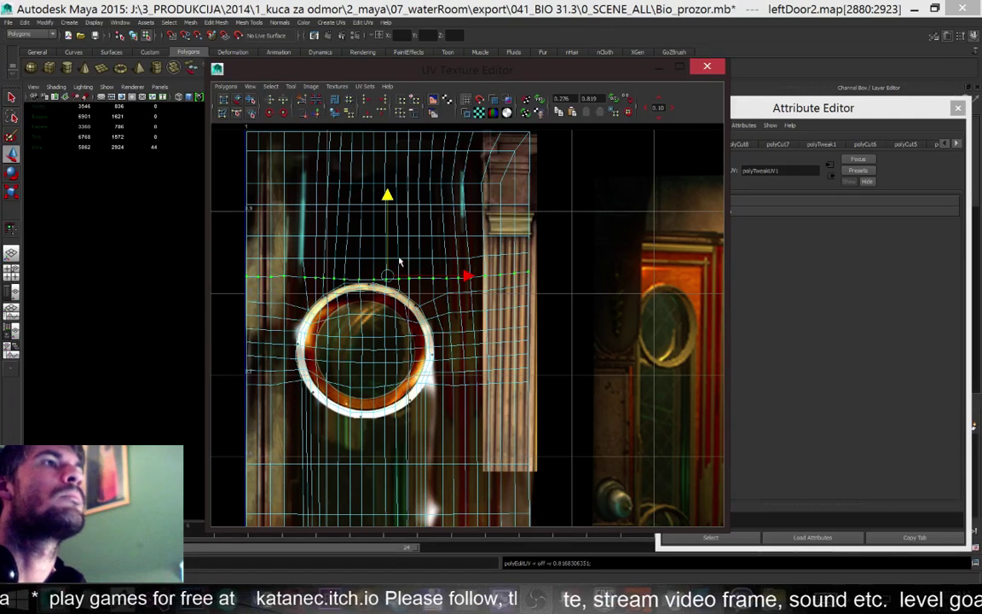
pyautogui.moveTo(387, 196); pyautogui.dragTo(387, 185)
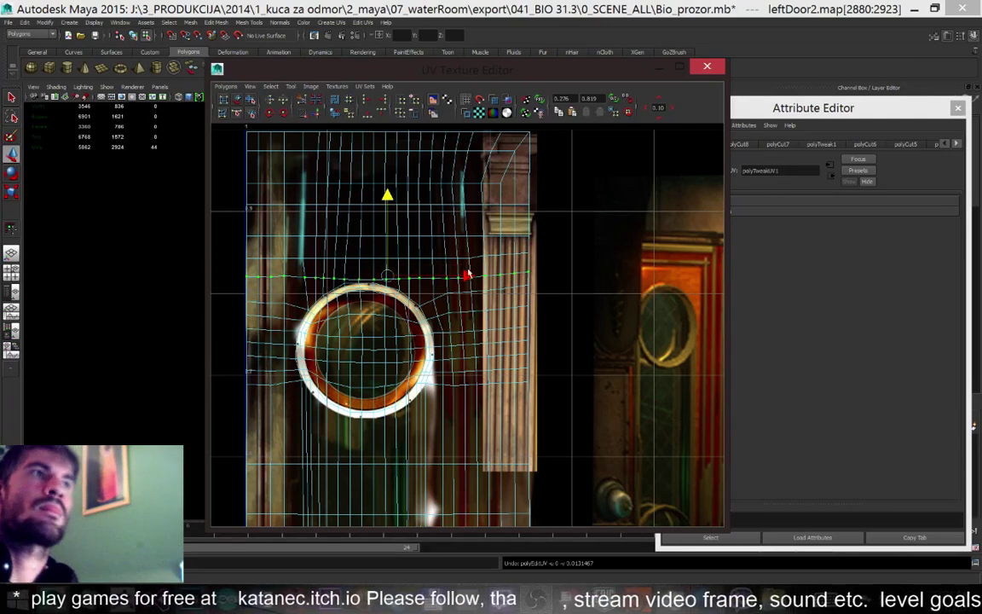
# Reselect the UV row just above the round window and try the vertical alignment again
pyautogui.click(537, 273)
pyautogui.rightClick(503, 270)
pyautogui.moveTo(504, 269); pyautogui.dragTo(540, 265, button='right')
pyautogui.moveTo(554, 272); pyautogui.dragTo(219, 280)
pyautogui.click(368, 116)
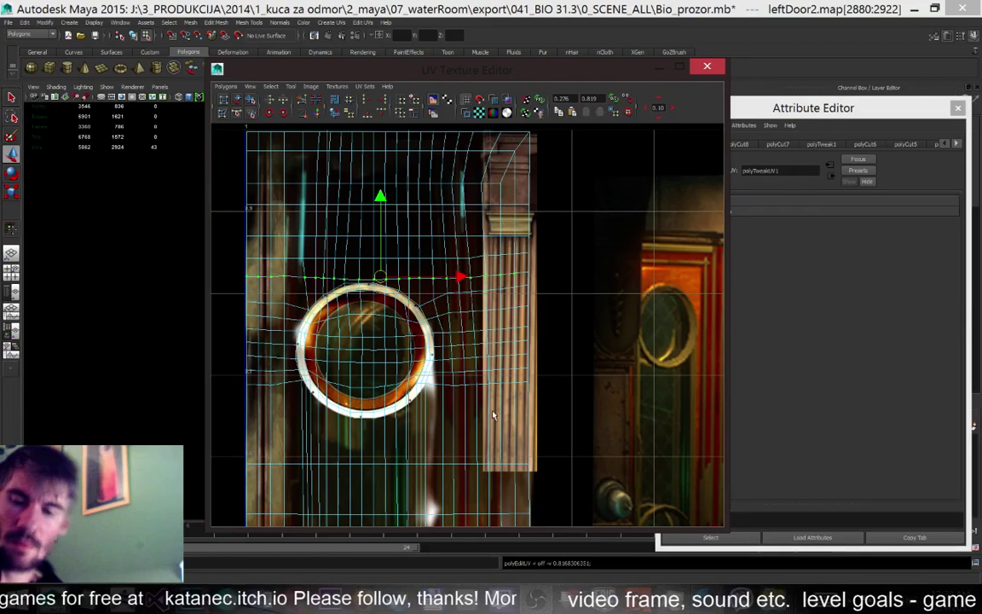
# Maximize the UV Texture Editor, reselect the row above the round window, try moving it vertically, and close the editor
pyautogui.click(679, 66)
pyautogui.scroll(-3, 503, 273)
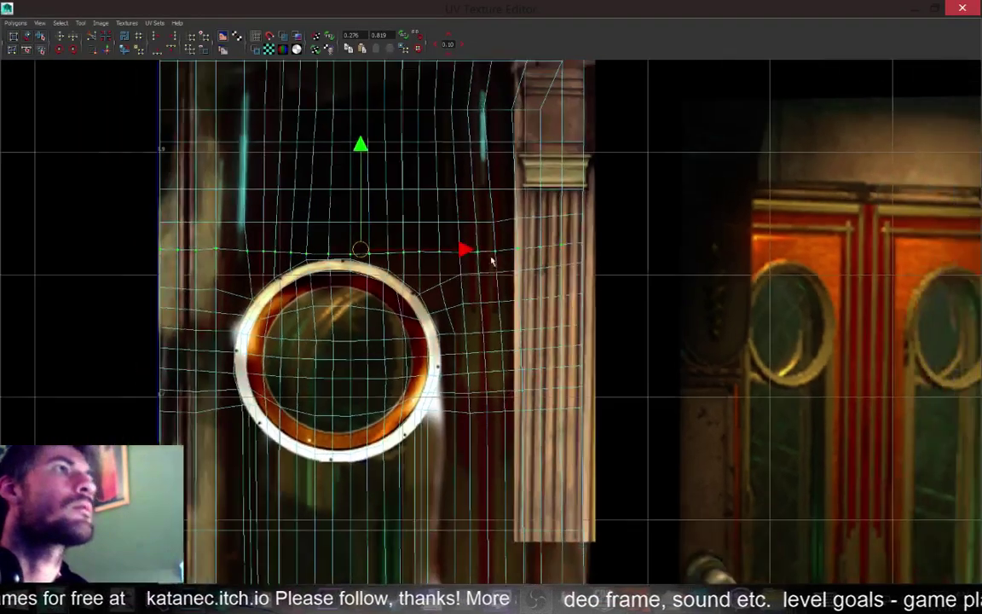
pyautogui.scroll(-2, 500, 243)
pyautogui.scroll(3, 495, 247)
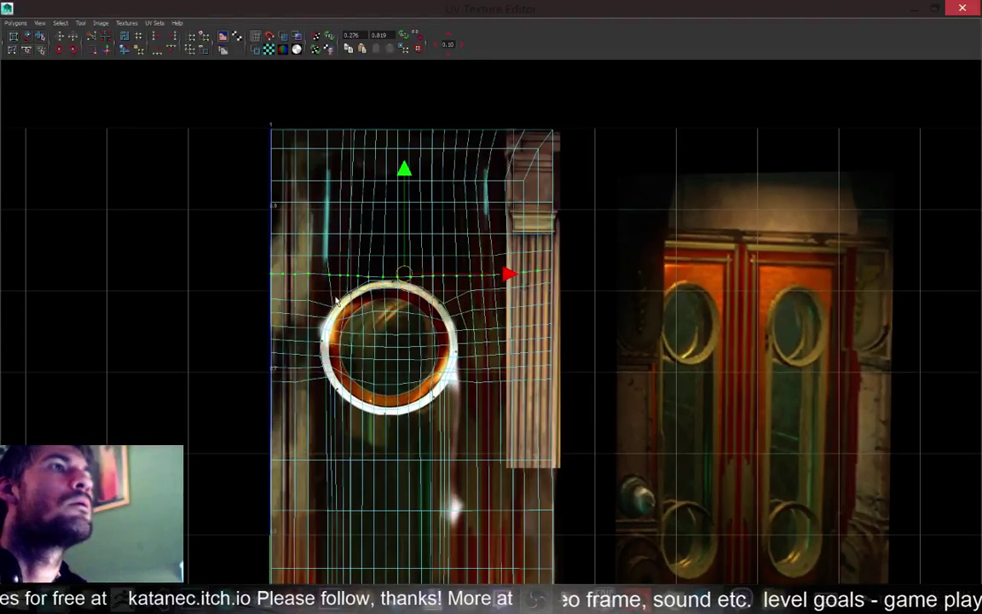
pyautogui.moveTo(200, 254); pyautogui.dragTo(598, 272)
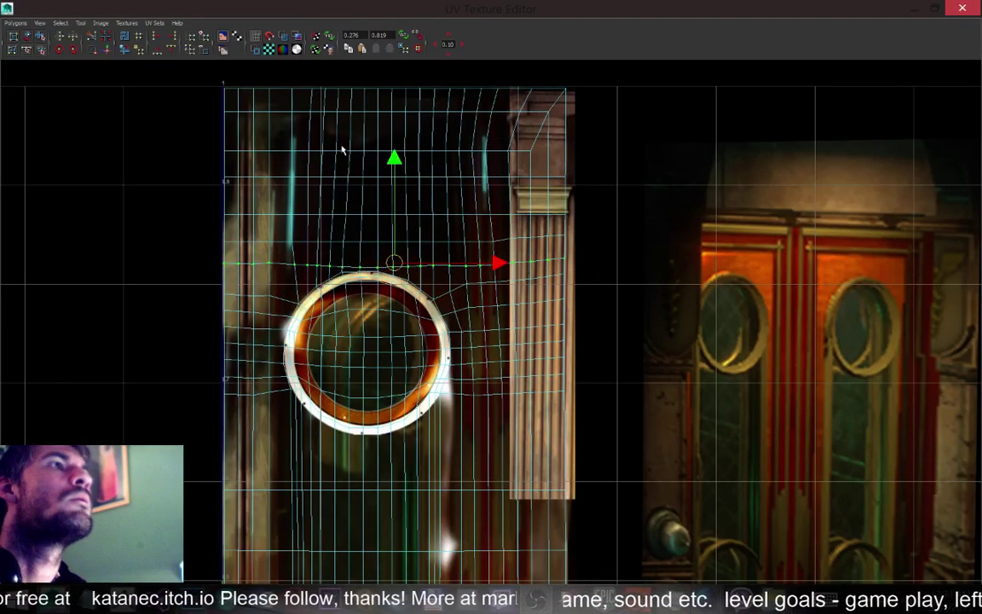
pyautogui.click(395, 162)
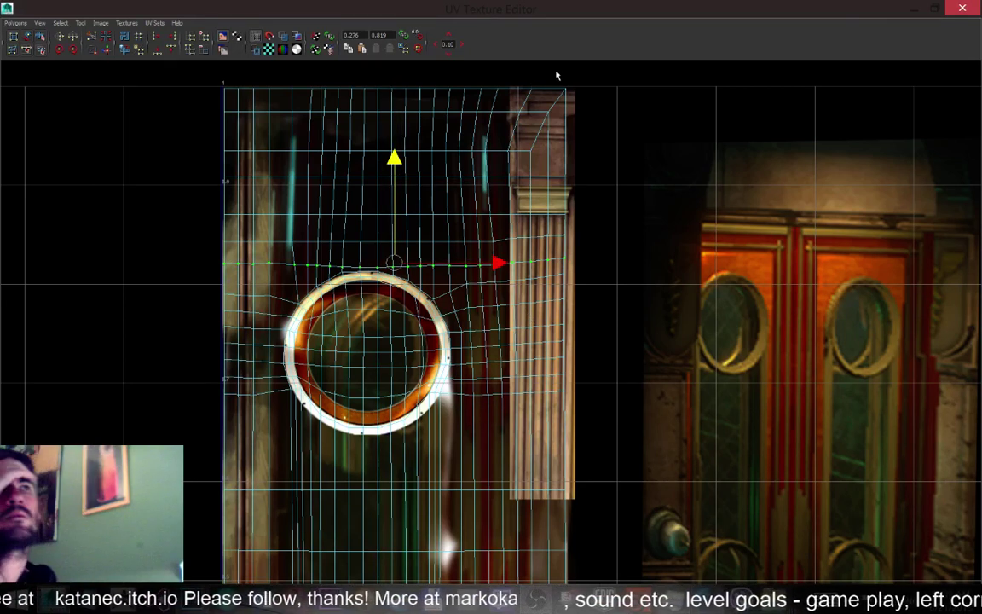
pyautogui.click(955, 8)
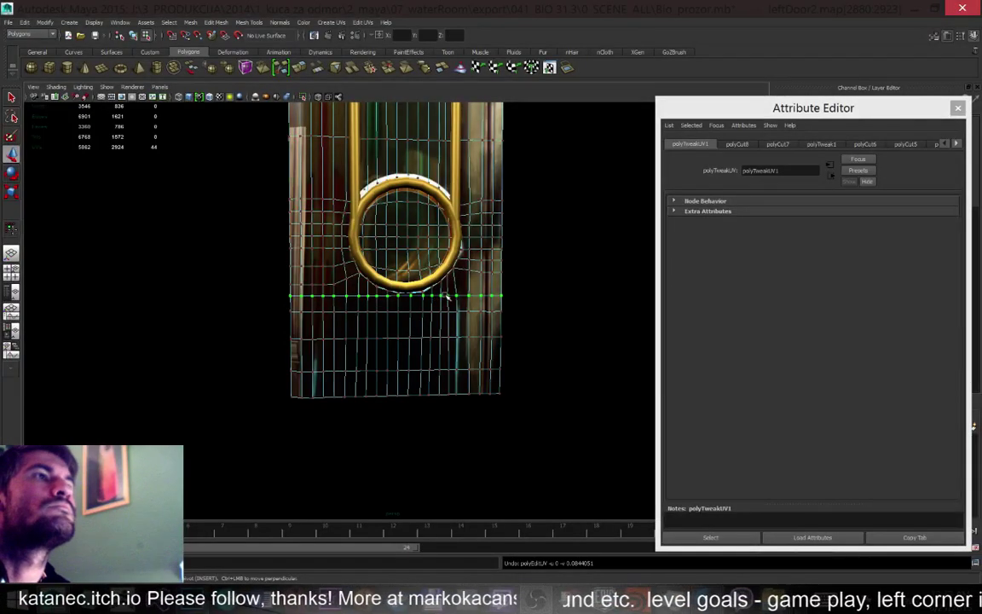
# Reopen the UV Texture Editor for the door, select the complete UV row above the round window, and close the editor
pyautogui.moveTo(462, 283); pyautogui.dragTo(502, 271, button='right')
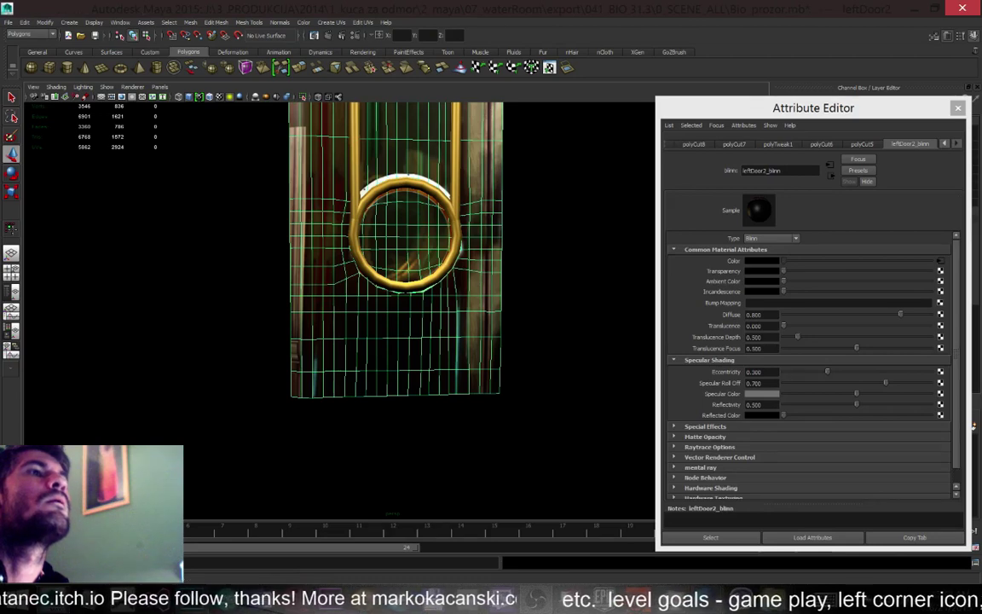
pyautogui.click(362, 23)
pyautogui.click(388, 223)
pyautogui.scroll(-3, 436, 349)
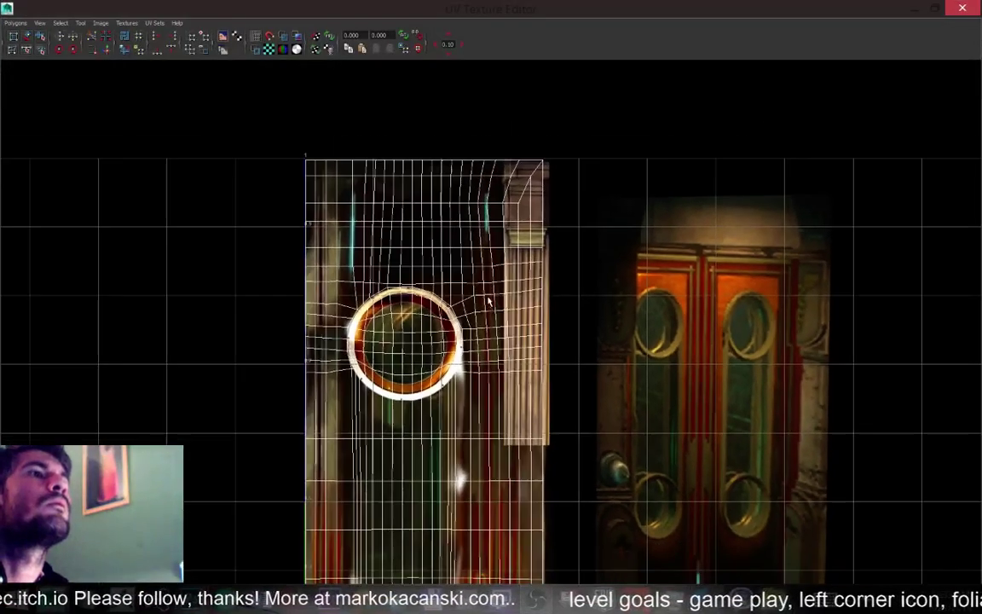
pyautogui.scroll(4, 489, 301)
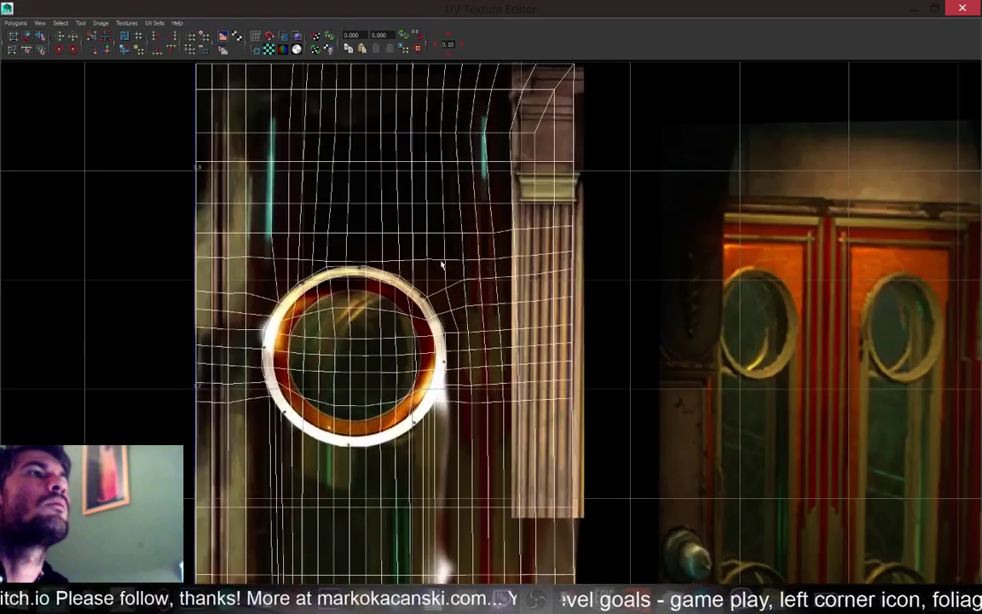
pyautogui.moveTo(440, 265); pyautogui.dragTo(480, 265, button='right')
pyautogui.moveTo(166, 243); pyautogui.dragTo(656, 268)
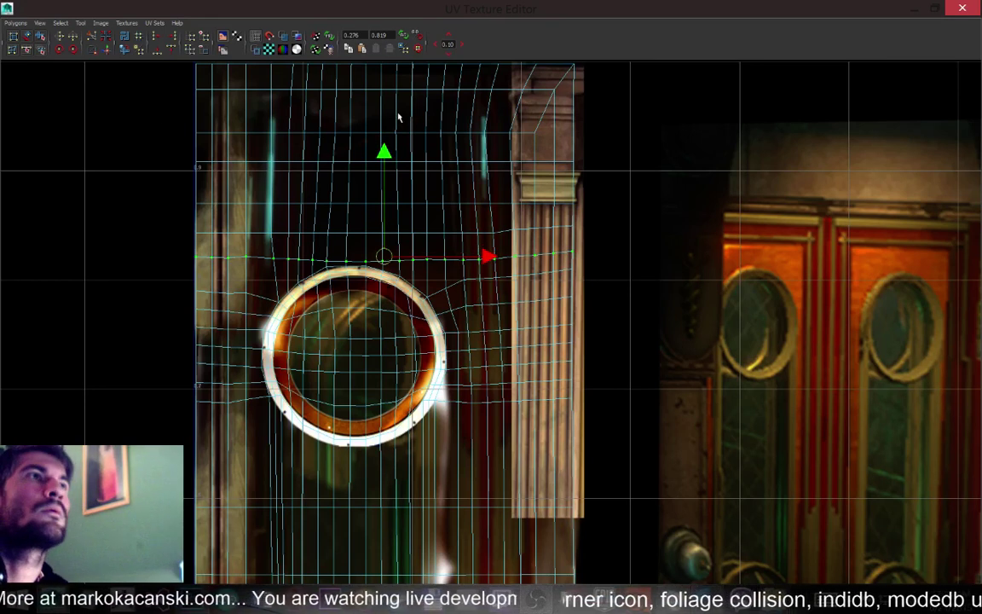
pyautogui.click(962, 8)
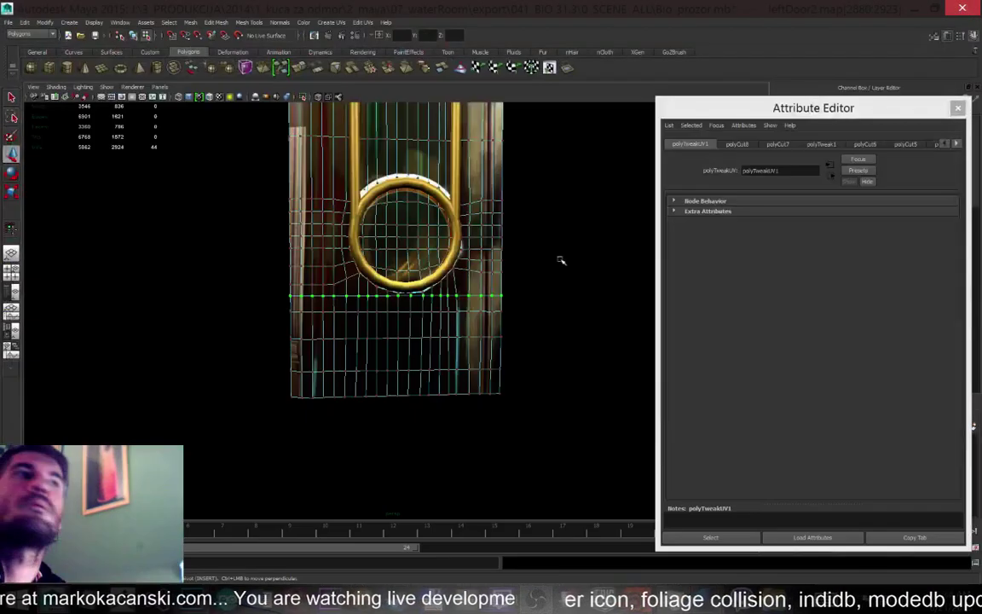
# Reactivate the Move tool, leave UV selection mode, and reselect the door as a whole object
pyautogui.keyDown('alt'); pyautogui.moveTo(530, 270); pyautogui.dragTo(508, 264); pyautogui.keyUp('alt')
pyautogui.keyDown('alt'); pyautogui.moveTo(509, 264); pyautogui.dragTo(528, 335, button='right'); pyautogui.keyUp('alt')
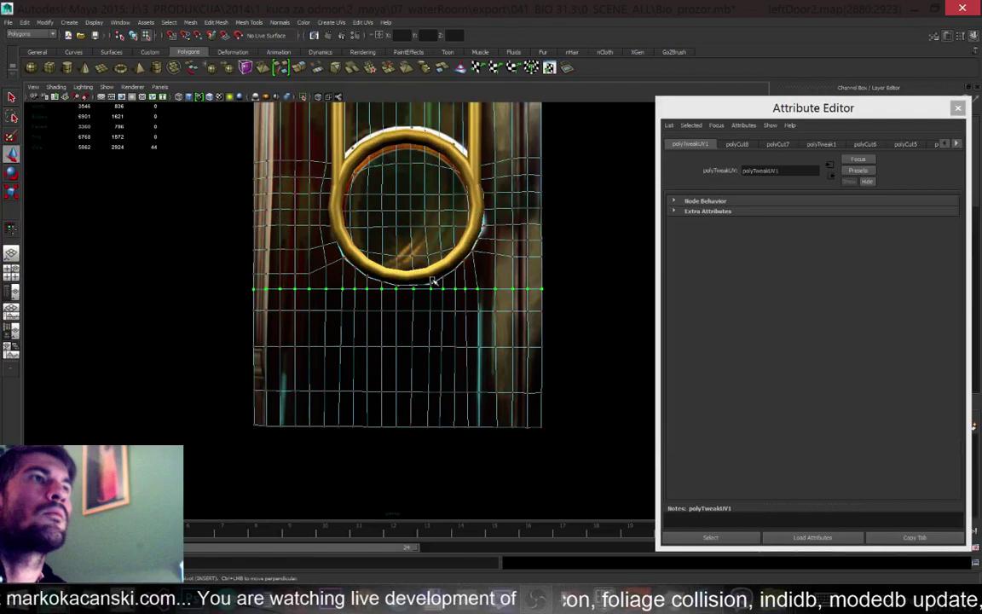
pyautogui.scroll(-2, 432, 285)
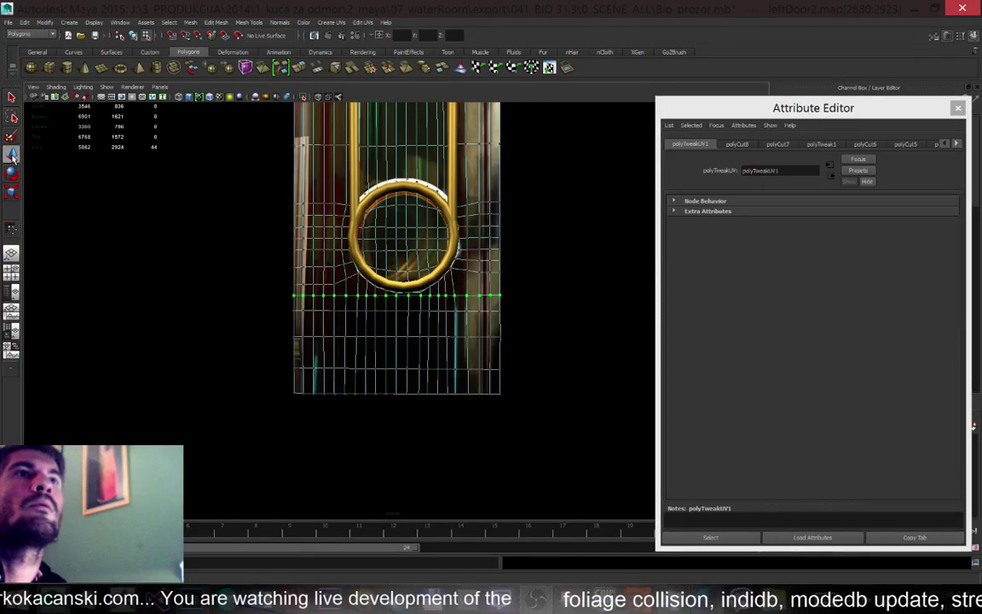
pyautogui.click(11, 229)
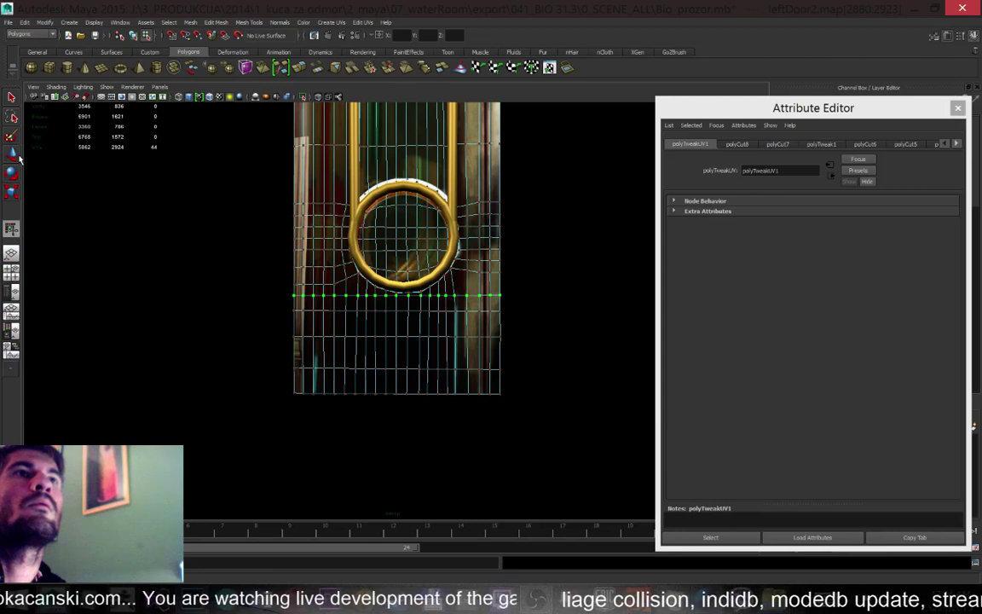
pyautogui.click(12, 153)
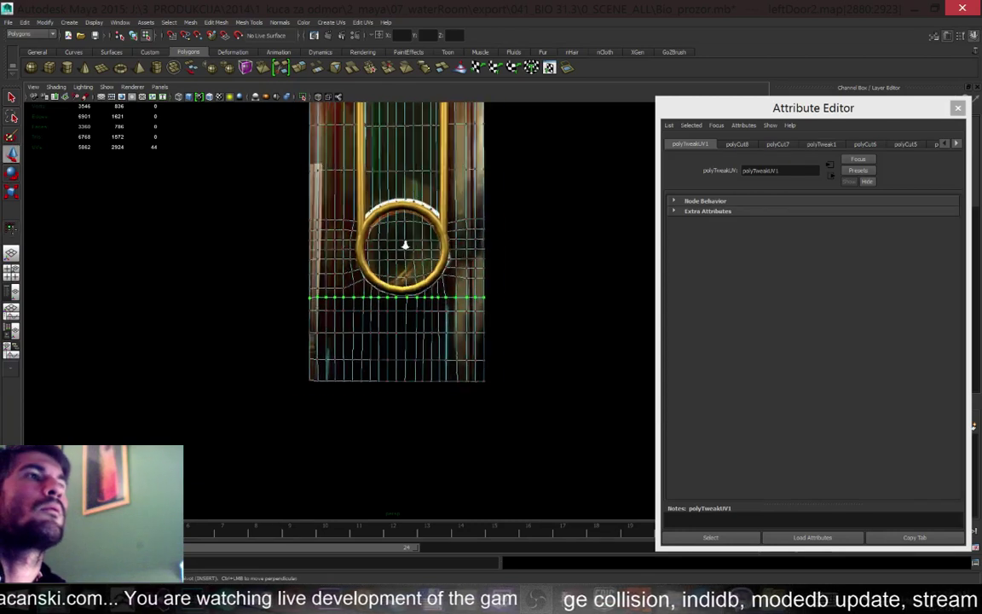
pyautogui.moveTo(461, 293); pyautogui.dragTo(535, 258, button='right')
pyautogui.click(528, 222)
pyautogui.moveTo(479, 209); pyautogui.dragTo(524, 205, button='right')
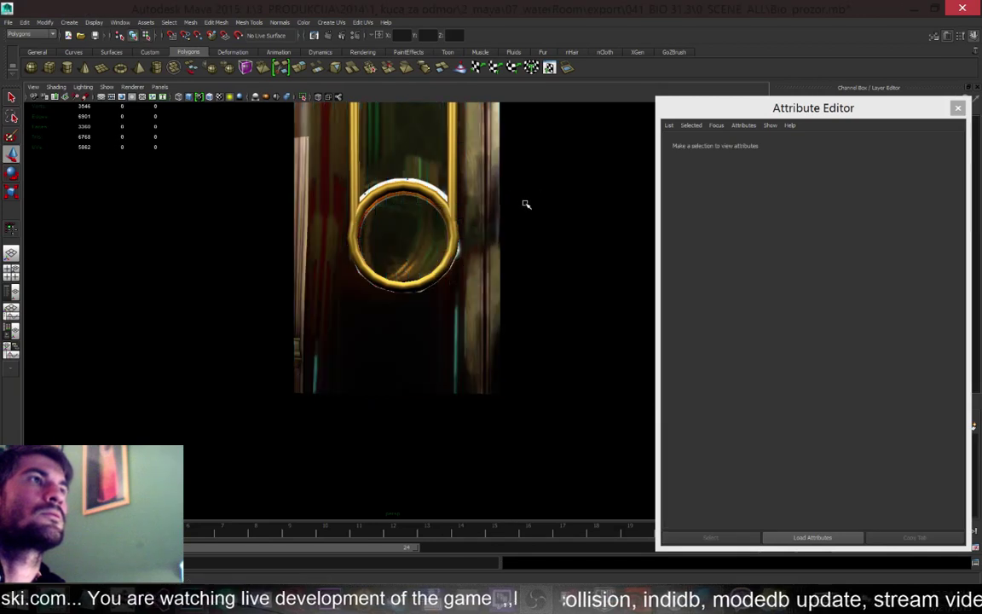
pyautogui.click(395, 160)
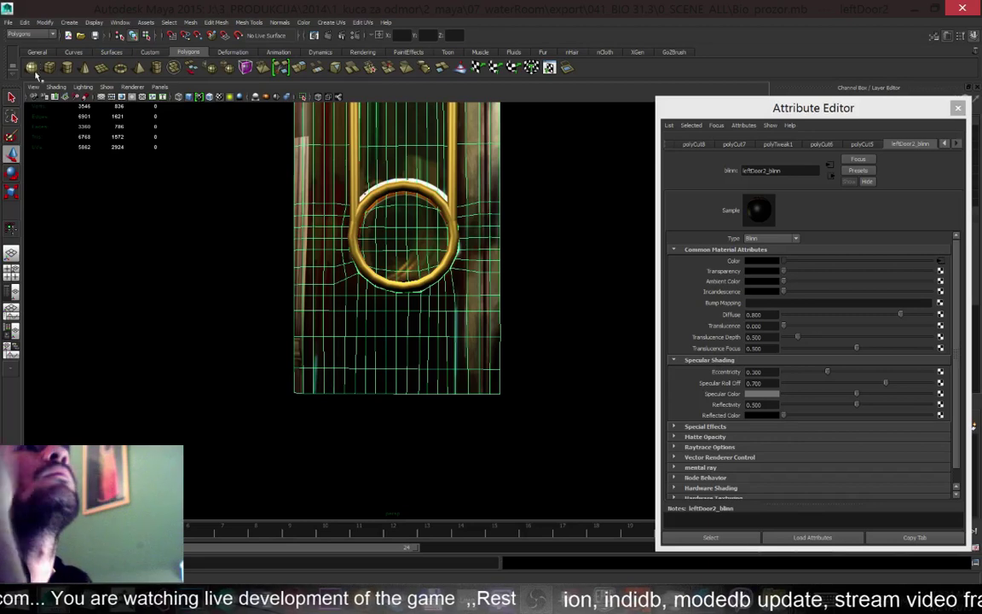
# Show the custom tool shelf and open the door's UVs in the UV Texture Editor
pyautogui.click(38, 52)
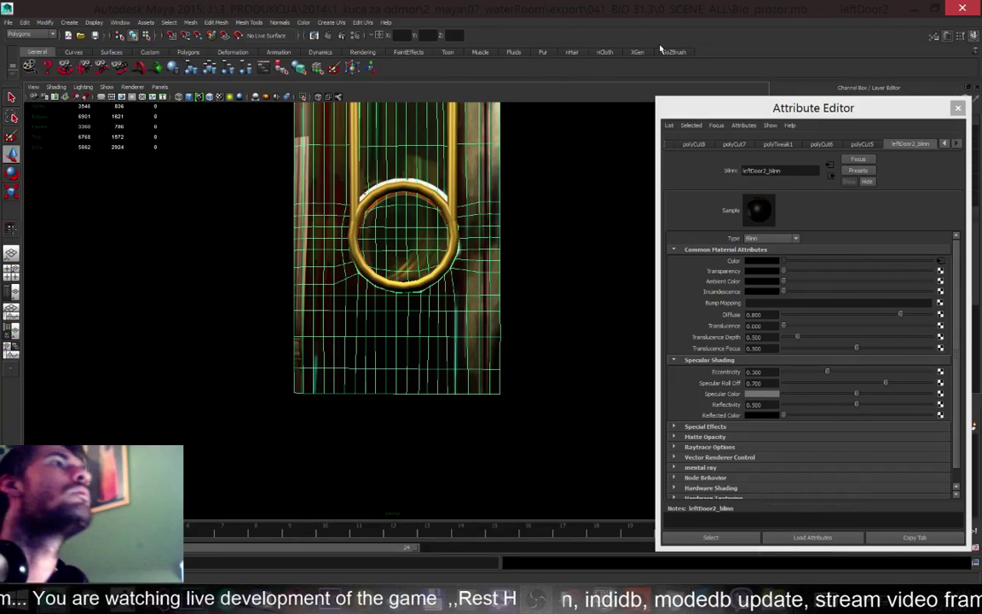
pyautogui.click(146, 52)
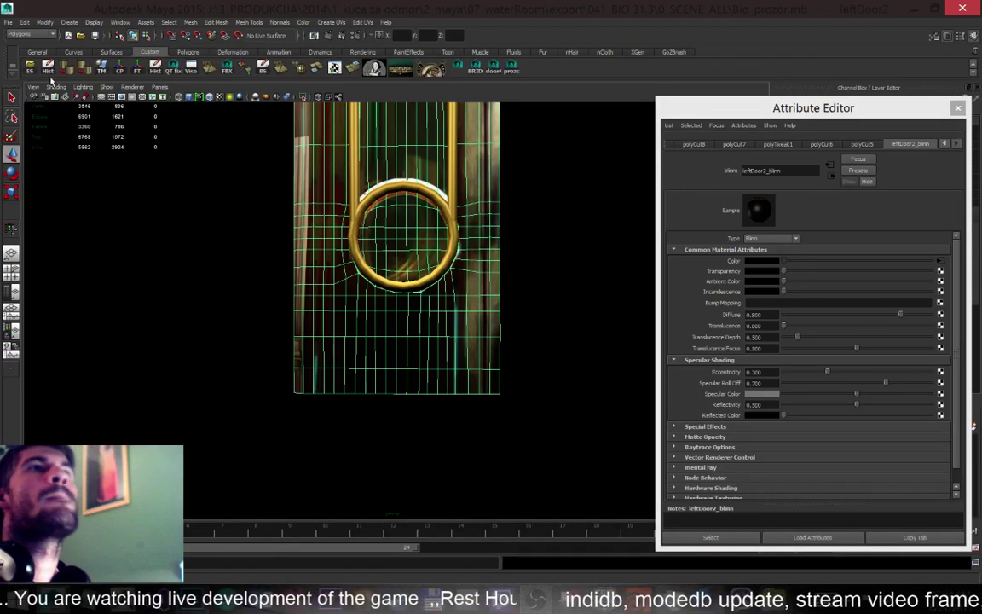
pyautogui.click(390, 240)
pyautogui.rightClick(443, 296)
pyautogui.moveTo(443, 296); pyautogui.dragTo(521, 294, button='right')
pyautogui.moveTo(522, 295); pyautogui.dragTo(450, 289)
pyautogui.click(364, 23)
pyautogui.click(369, 203)
pyautogui.scroll(-2, 470, 294)
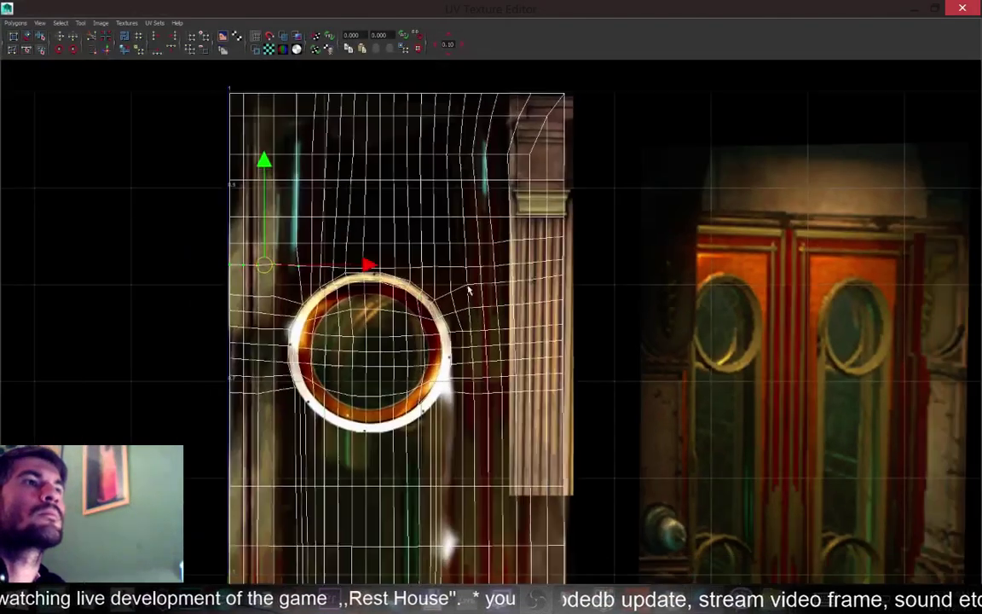
# Switch to UV selection and level the left and right parts of the UV row just above the round window
pyautogui.moveTo(196, 243); pyautogui.dragTo(325, 268)
pyautogui.moveTo(163, 247); pyautogui.dragTo(247, 273)
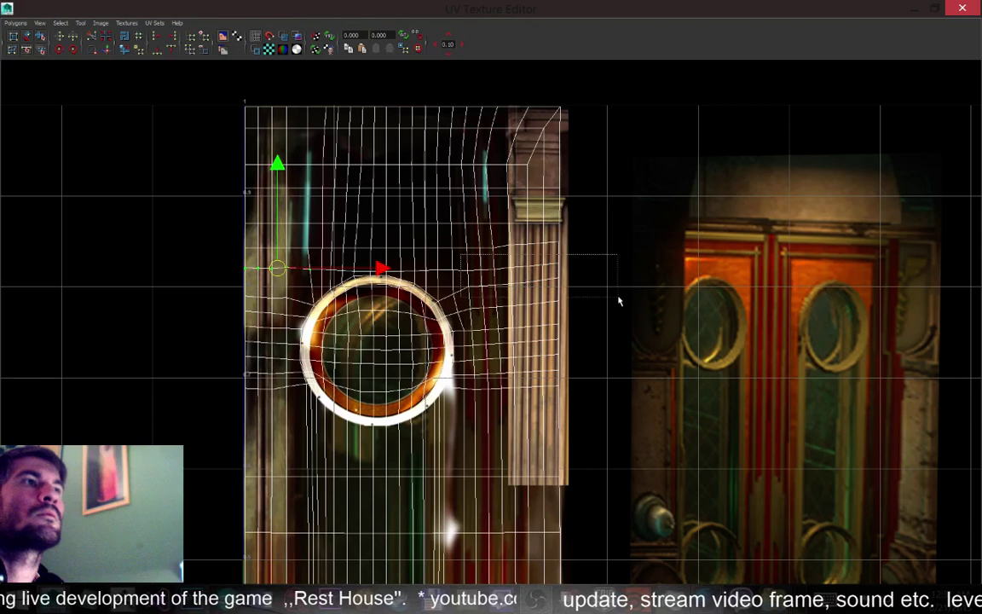
pyautogui.moveTo(406, 170); pyautogui.dragTo(448, 170, button='right')
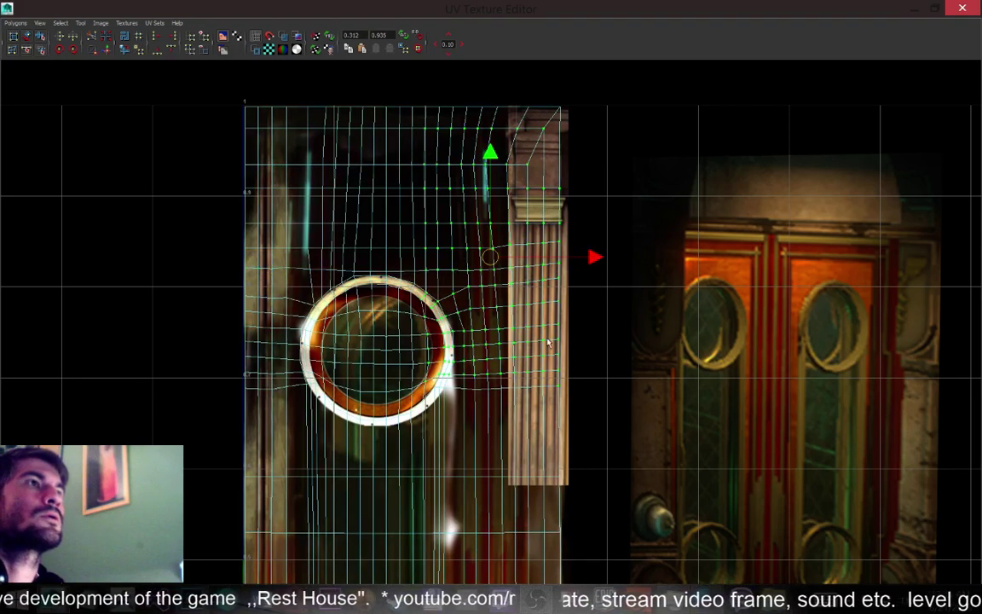
pyautogui.moveTo(218, 266); pyautogui.dragTo(341, 275)
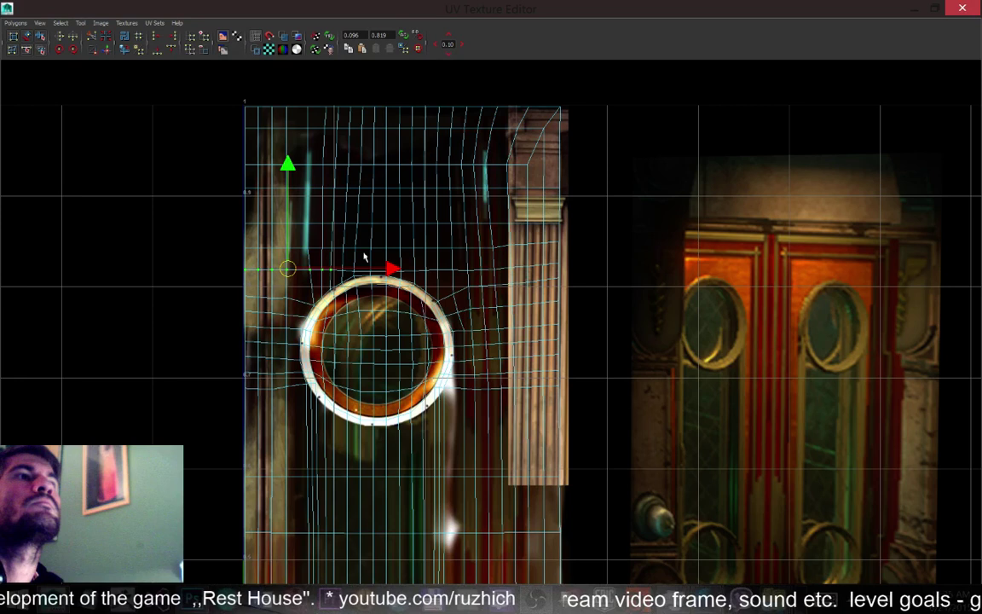
pyautogui.scroll(2, 401, 247)
pyautogui.moveTo(559, 251); pyautogui.dragTo(598, 272)
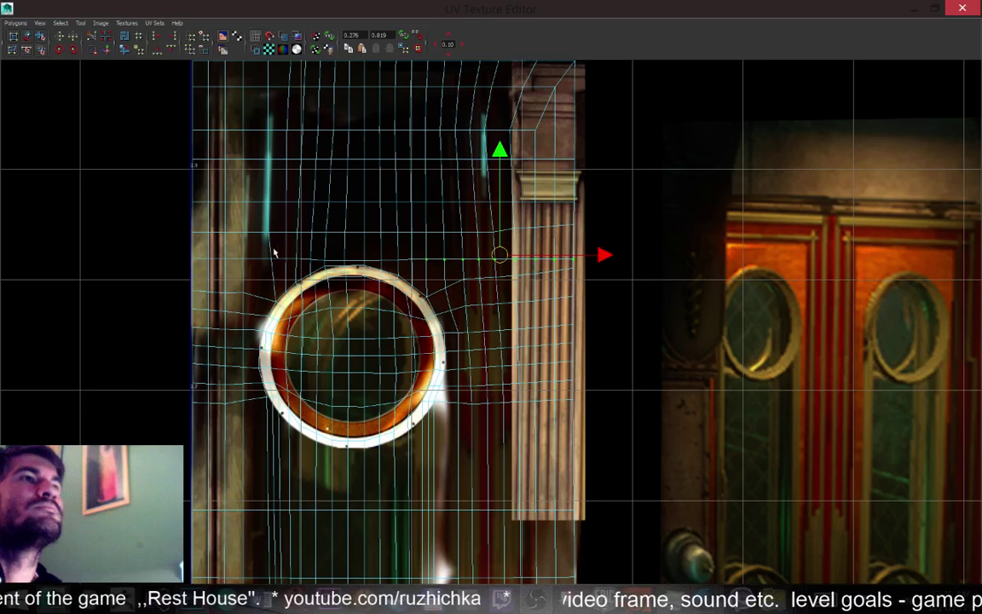
# Align the complete UV row above the round window, move it up slightly, and level the next row above it
pyautogui.moveTo(160, 250); pyautogui.dragTo(618, 268)
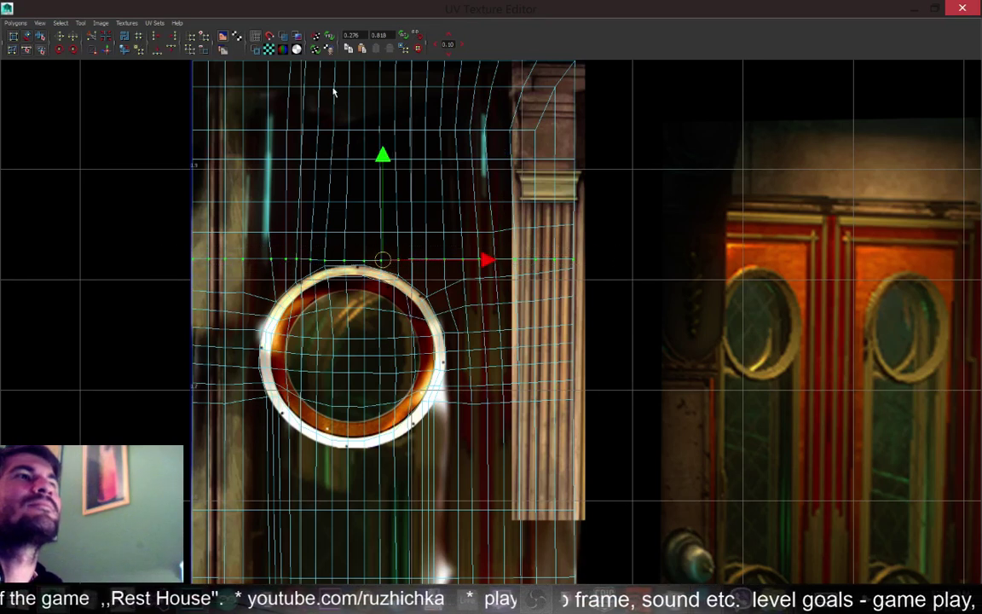
pyautogui.scroll(2, 362, 254)
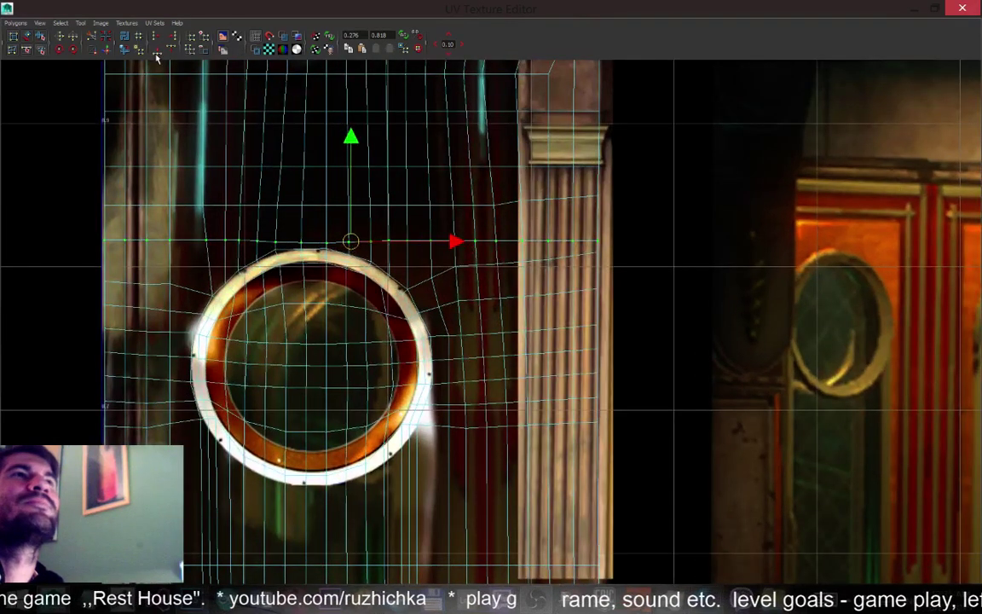
pyautogui.moveTo(355, 141); pyautogui.dragTo(352, 134)
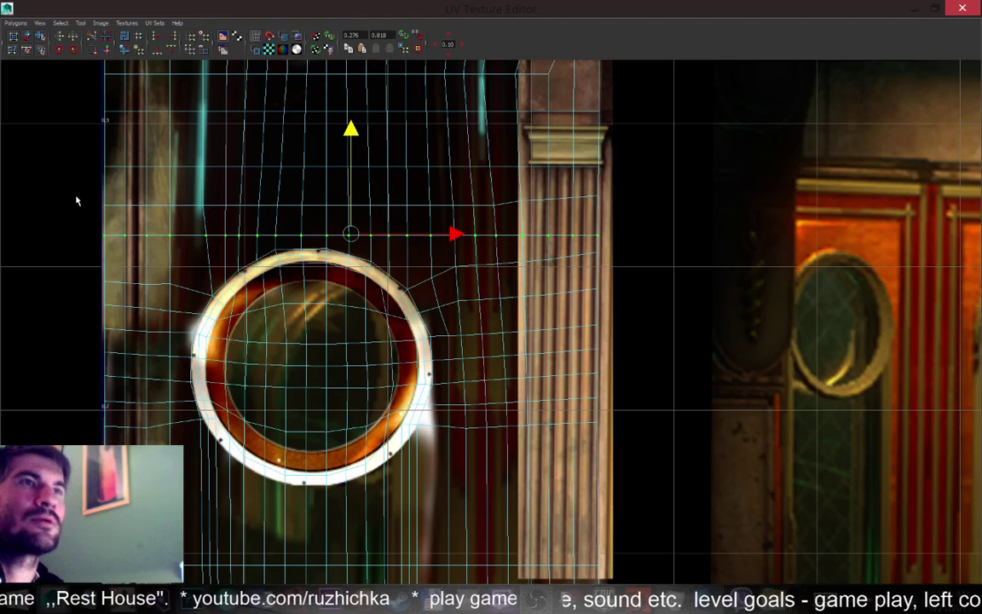
pyautogui.moveTo(73, 198); pyautogui.dragTo(675, 220)
pyautogui.click(158, 52)
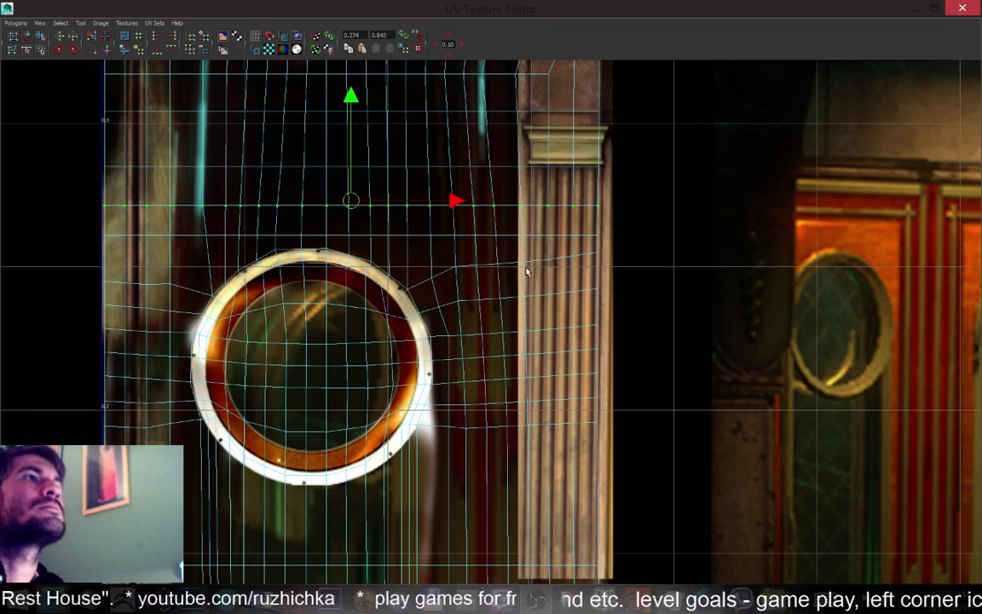
# Straighten the UV column just left of the pilaster, from the texture's upper edge down past the middle of the round window
pyautogui.scroll(-3, 511, 269)
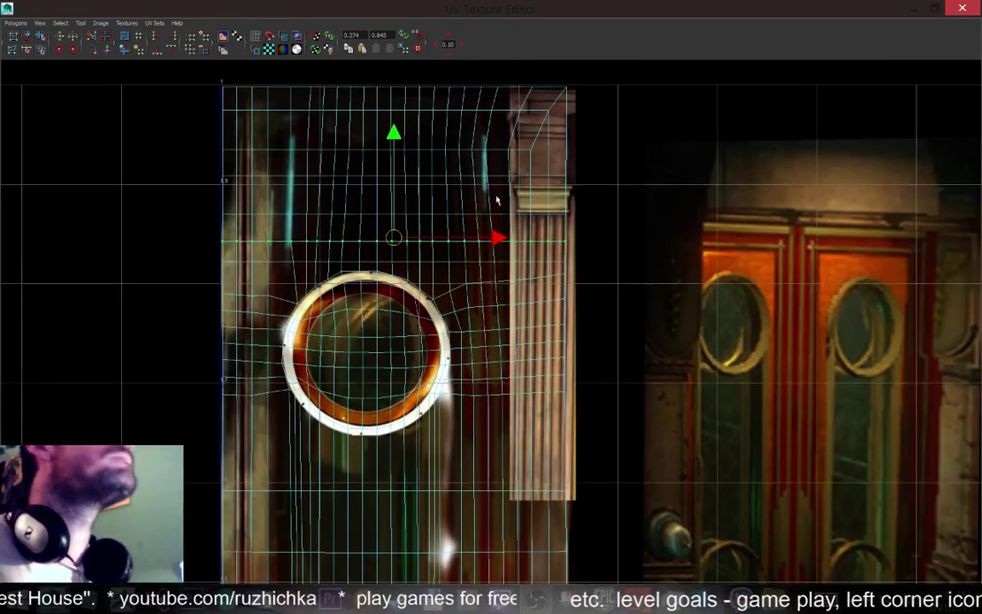
pyautogui.moveTo(507, 224); pyautogui.dragTo(483, 77)
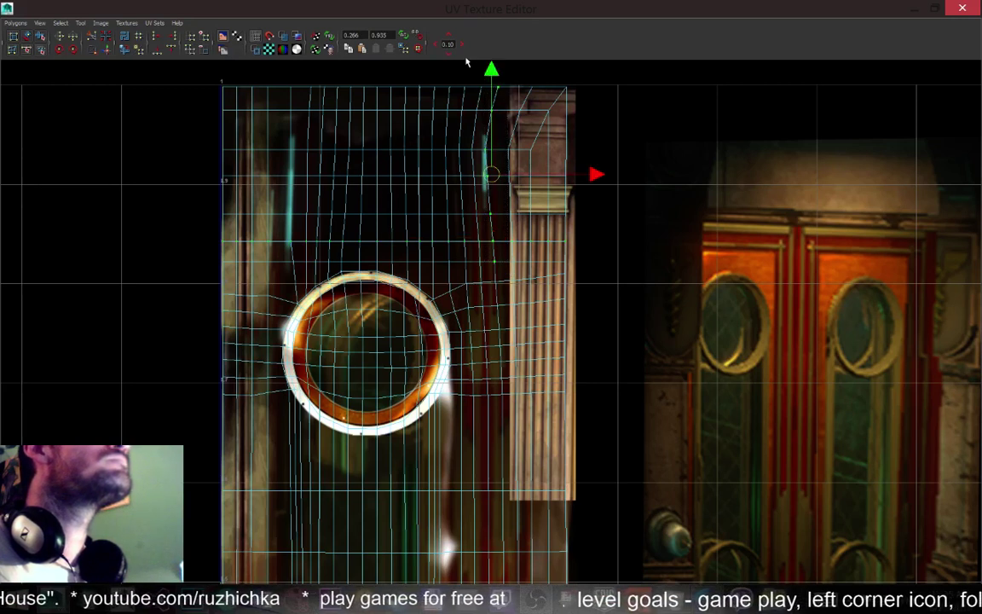
pyautogui.click(173, 34)
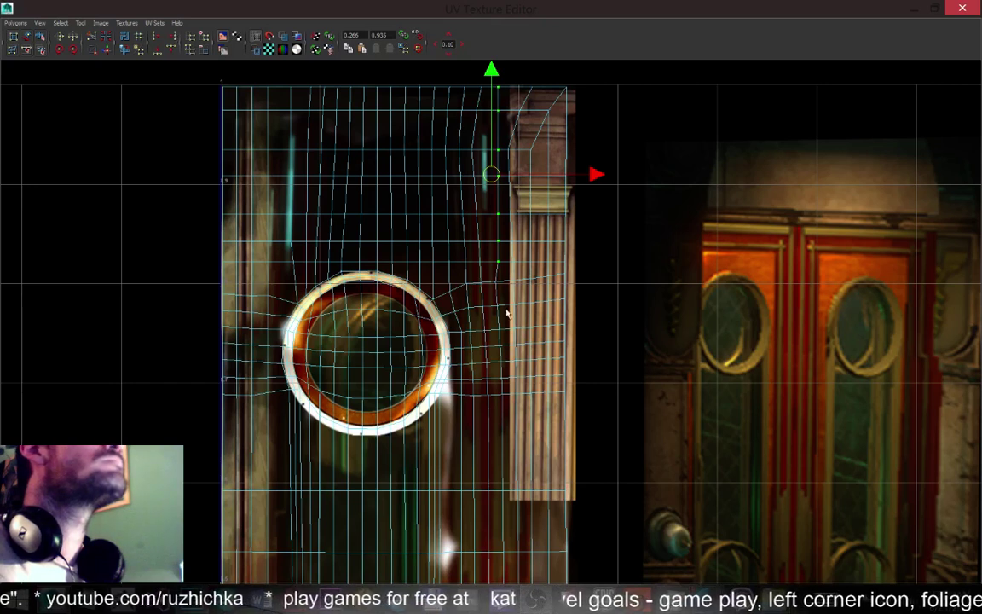
pyautogui.moveTo(491, 276); pyautogui.dragTo(484, 81)
pyautogui.keyDown('ctrl'); pyautogui.moveTo(461, 320); pyautogui.dragTo(491, 415); pyautogui.keyUp('ctrl')
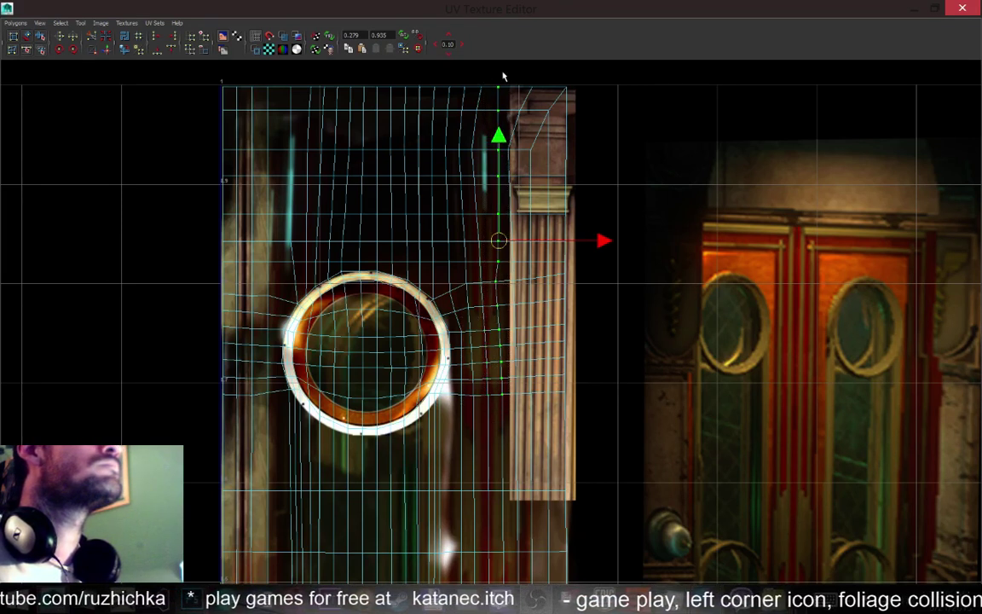
pyautogui.click(172, 42)
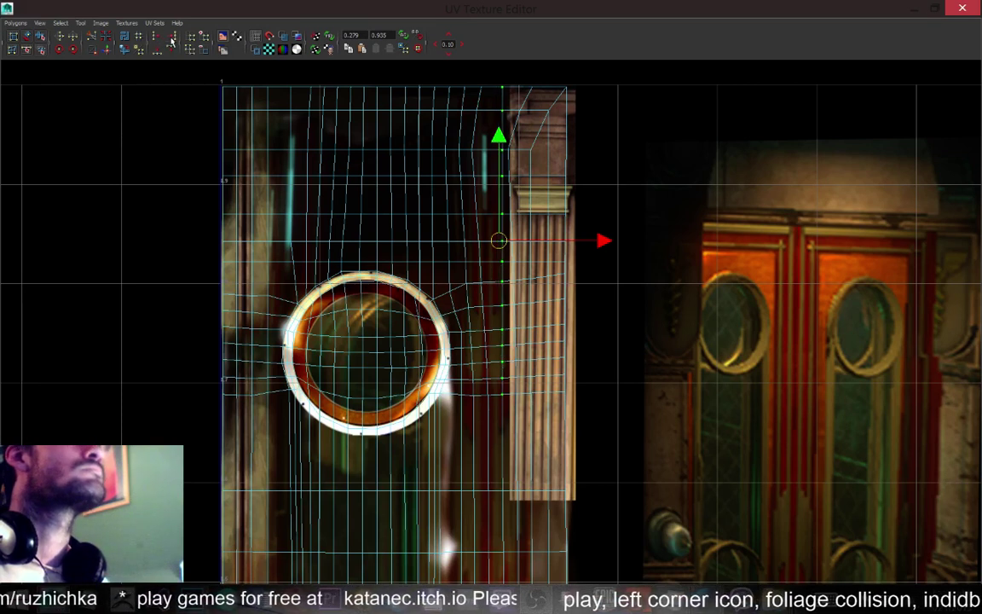
# Try to straighten the second UV column left of the pilaster, and undo the alignment
pyautogui.moveTo(470, 84)
pyautogui.mouseDown()
pyautogui.moveTo(498, 447)
pyautogui.moveTo(491, 121)
pyautogui.moveTo(475, 70)
pyautogui.mouseUp()
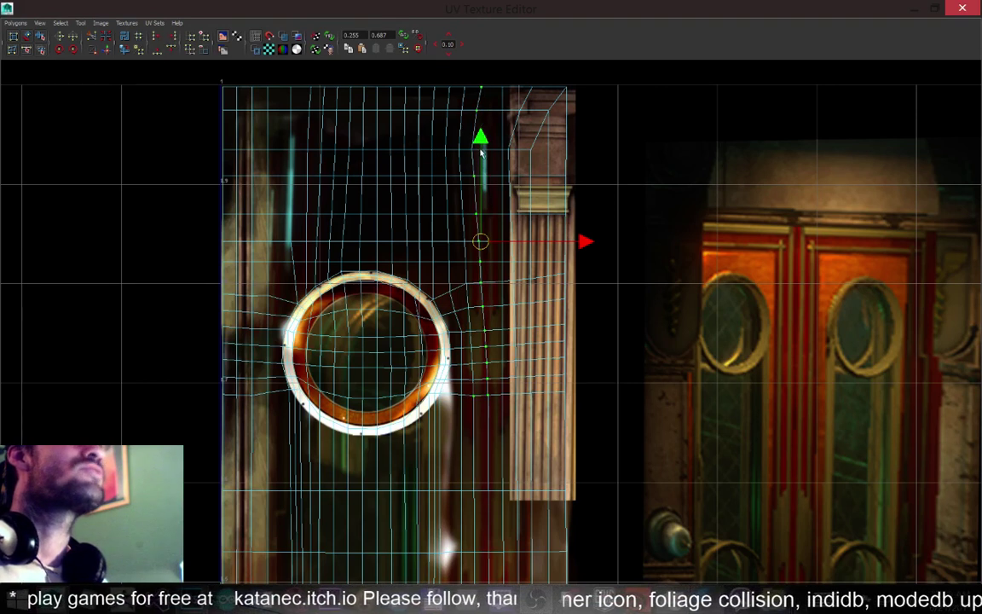
pyautogui.scroll(1, 482, 151)
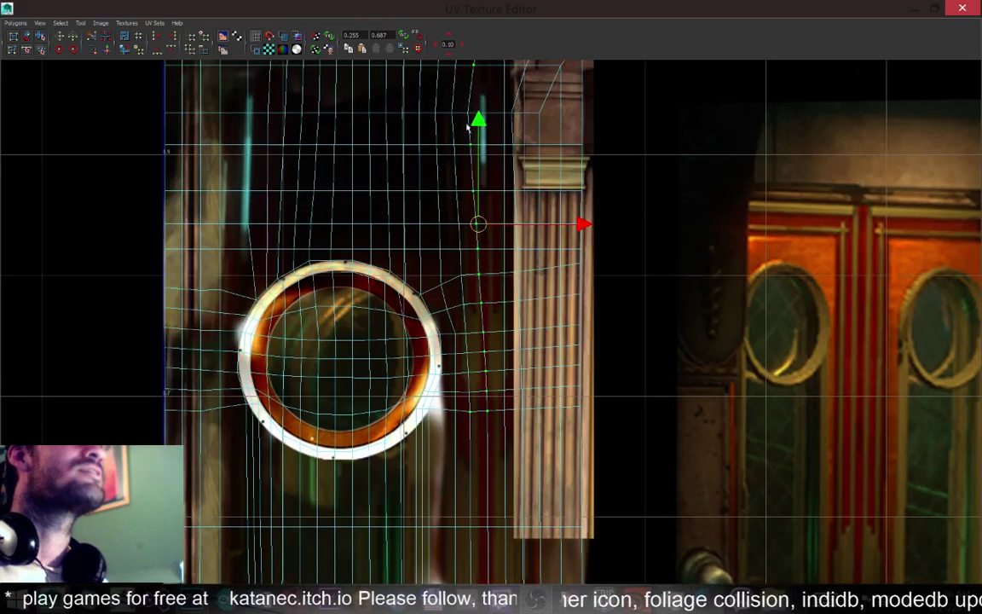
pyautogui.click(172, 39)
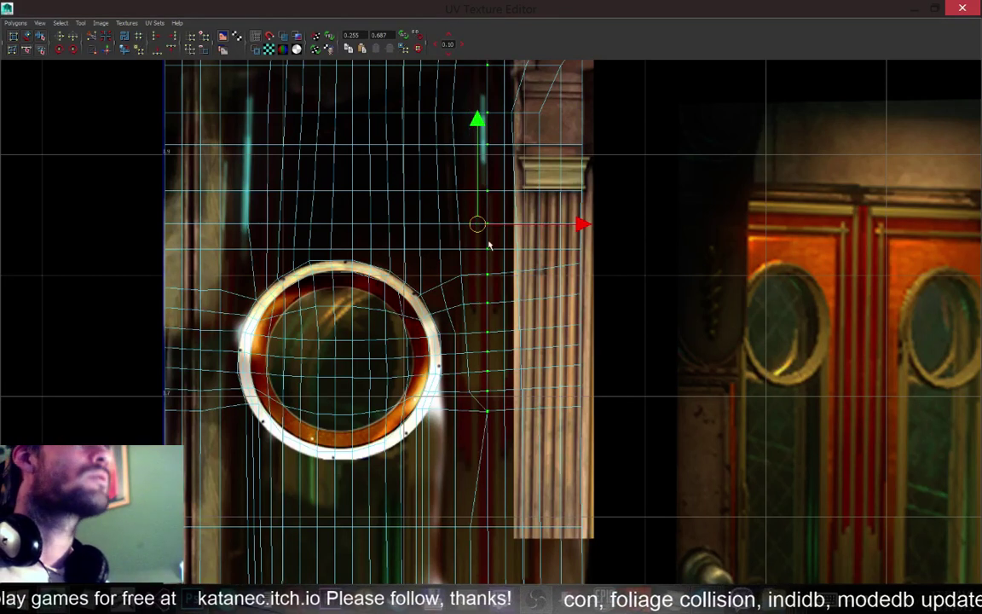
pyautogui.hotkey('ctrl', 'z')
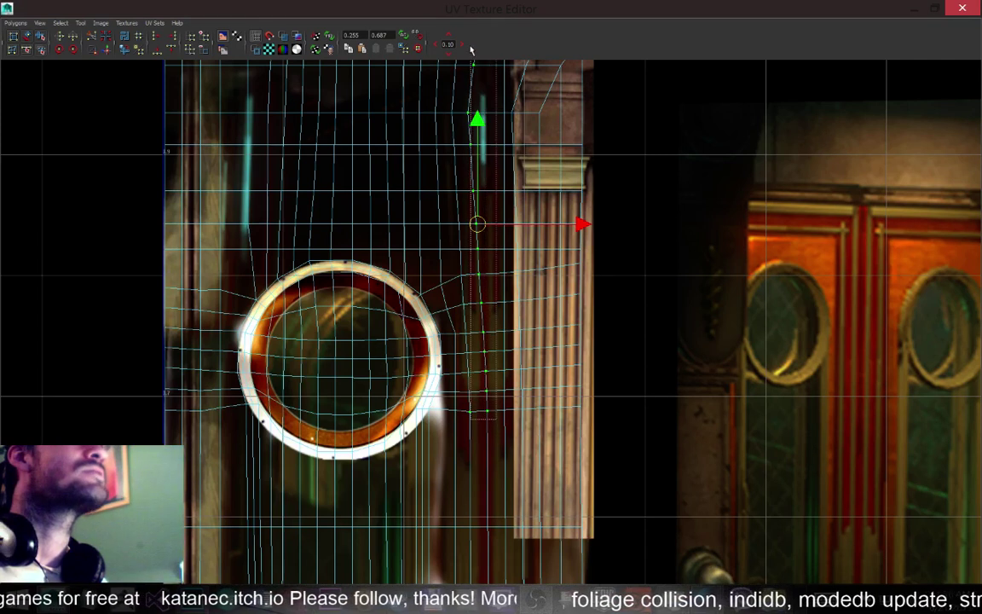
# Reselect the second UV column left of the pilaster without the stray UVs of the neighbouring column
pyautogui.moveTo(469, 46); pyautogui.dragTo(469, 53)
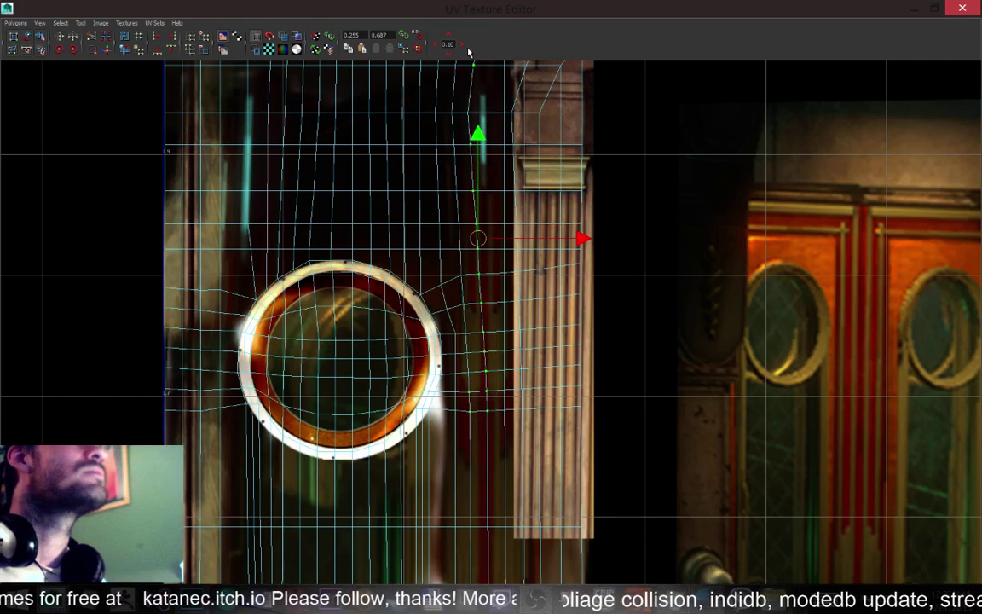
pyautogui.scroll(-2, 481, 88)
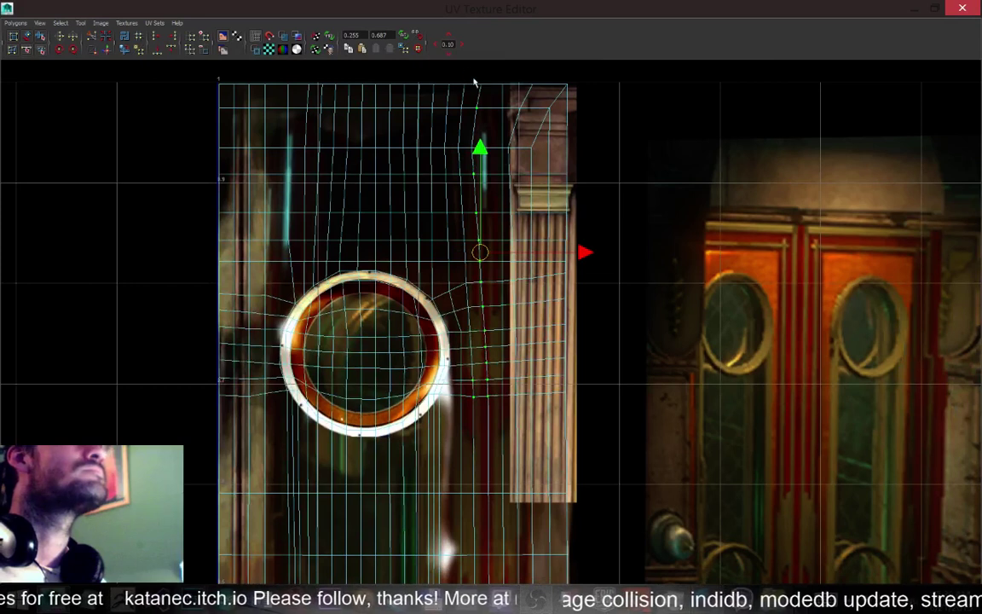
pyautogui.moveTo(487, 171); pyautogui.dragTo(471, 73)
pyautogui.moveTo(480, 192); pyautogui.dragTo(491, 403)
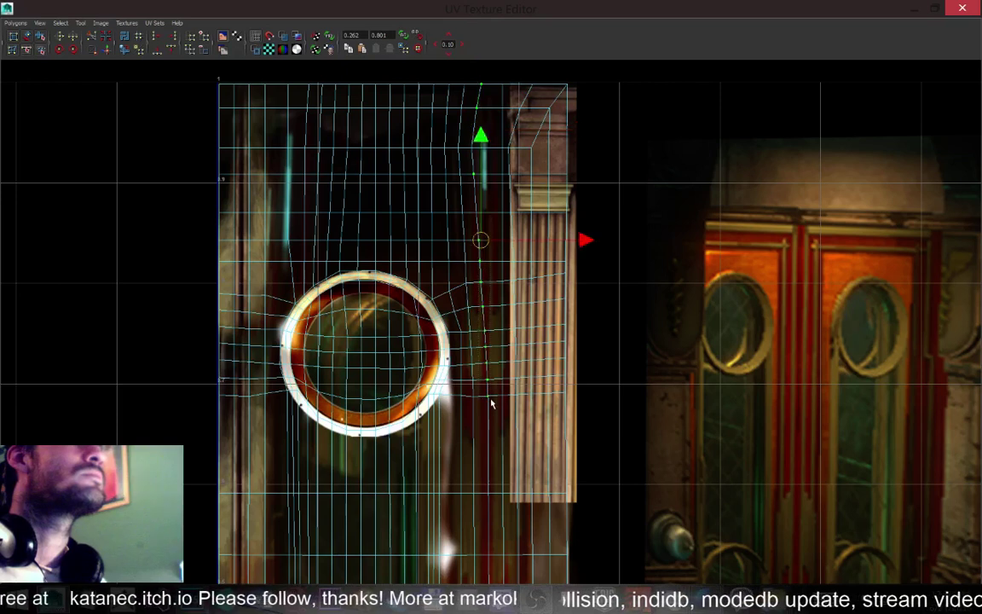
pyautogui.scroll(1, 487, 176)
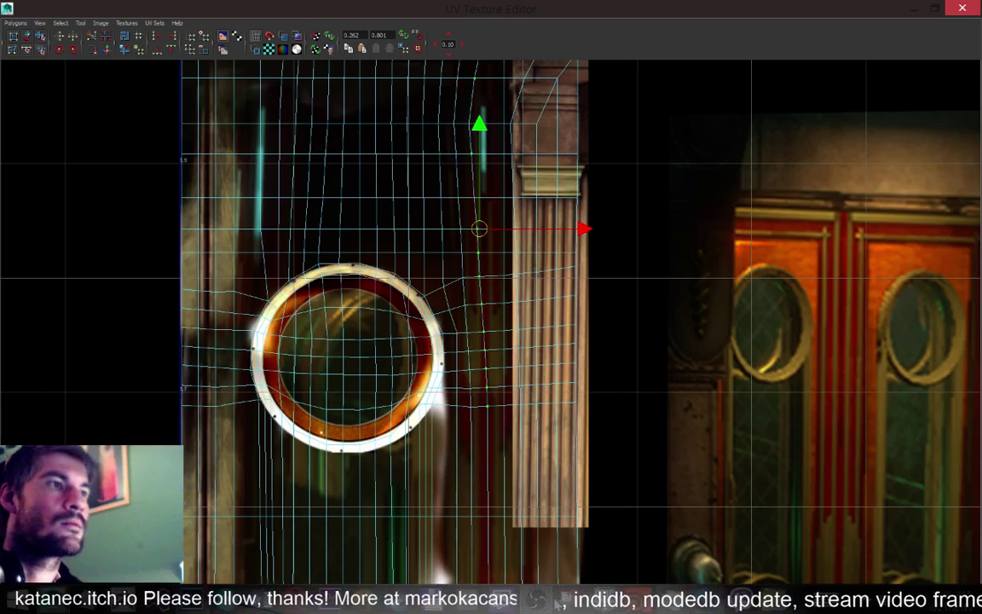
pyautogui.hotkey('alt', 'Tab')
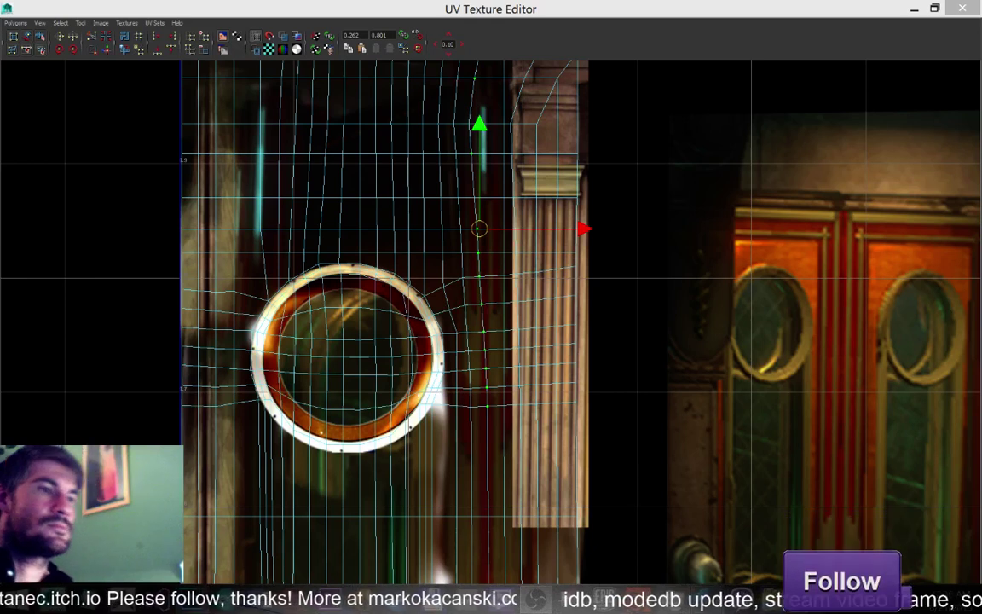
pyautogui.hotkey('alt', 'Tab')
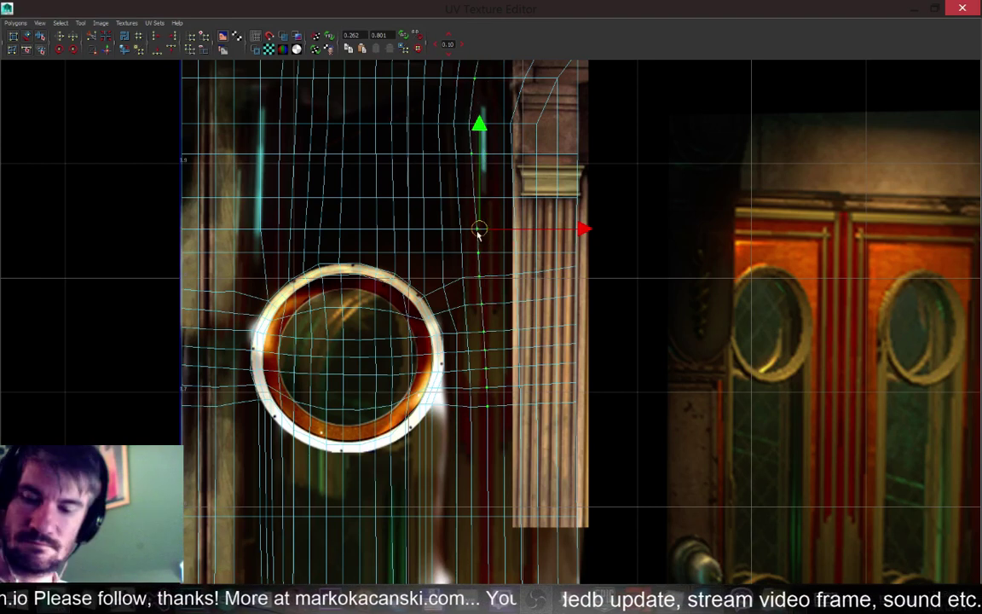
# Add the missed UV to the second column left of the pilaster and straighten the whole column vertically
pyautogui.scroll(1, 431, 213)
pyautogui.scroll(2, 443, 192)
pyautogui.keyDown('shift'); pyautogui.moveTo(468, 167); pyautogui.dragTo(484, 186); pyautogui.keyUp('shift')
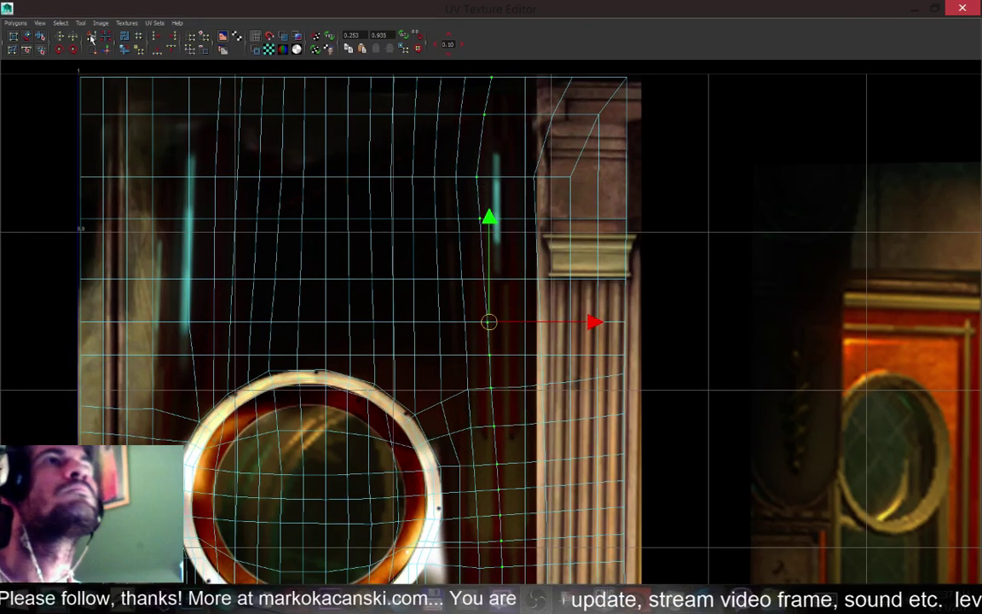
pyautogui.click(173, 40)
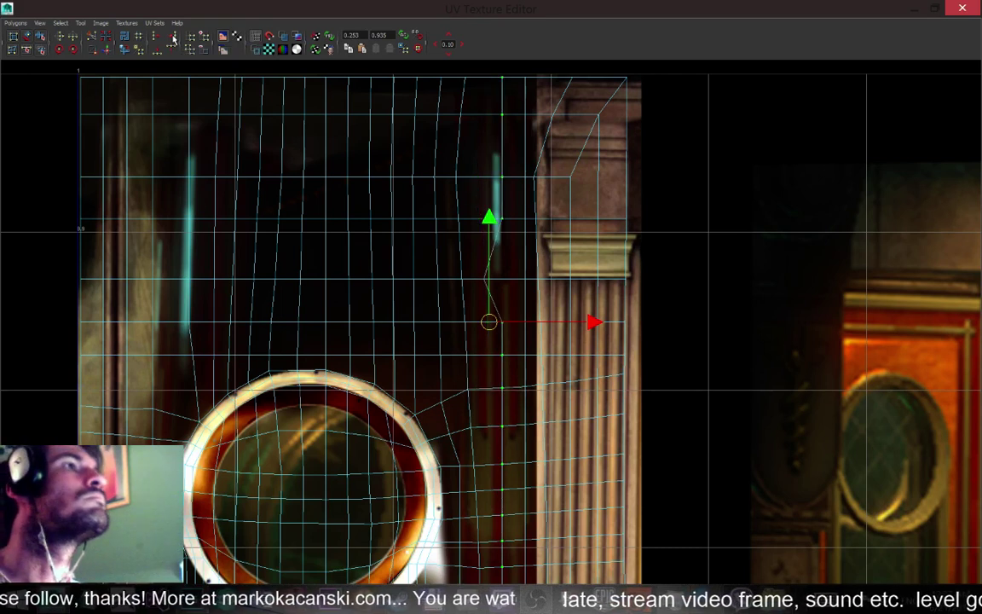
pyautogui.hotkey('ctrl', 'z')
pyautogui.moveTo(500, 290); pyautogui.dragTo(479, 275)
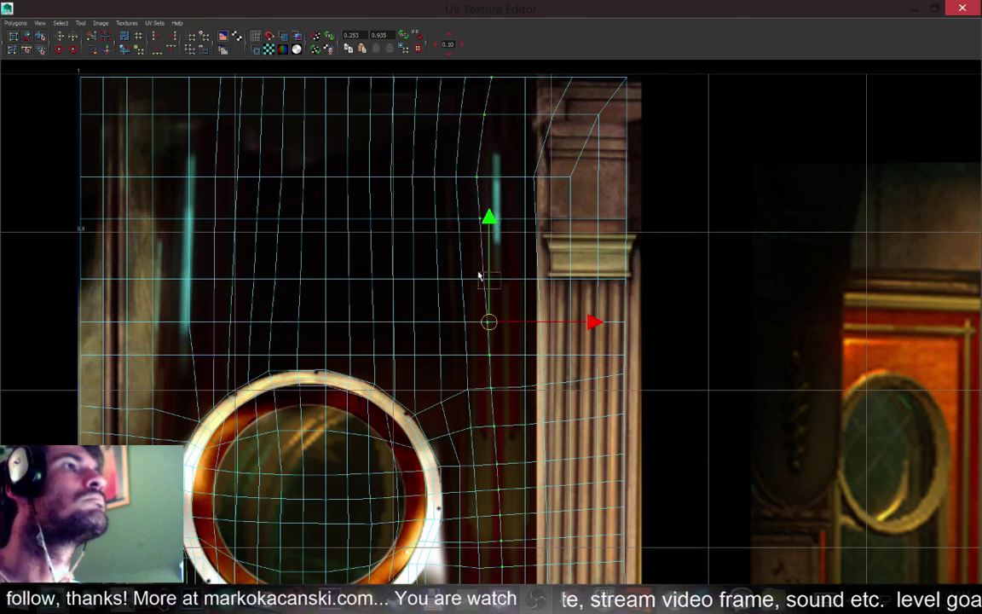
pyautogui.click(172, 39)
pyautogui.scroll(-3, 411, 191)
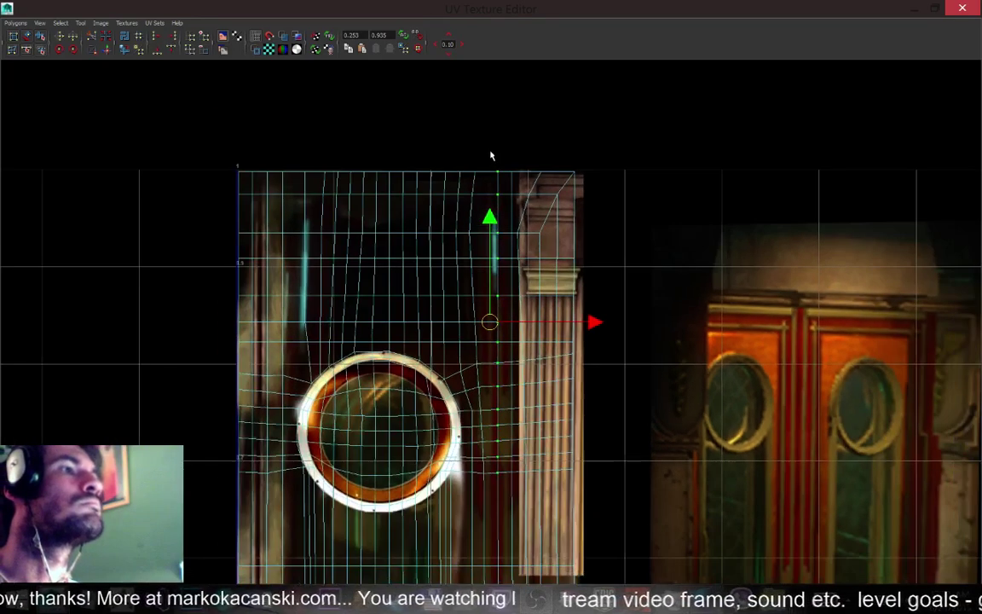
pyautogui.scroll(-3, 549, 204)
pyautogui.scroll(4, 559, 221)
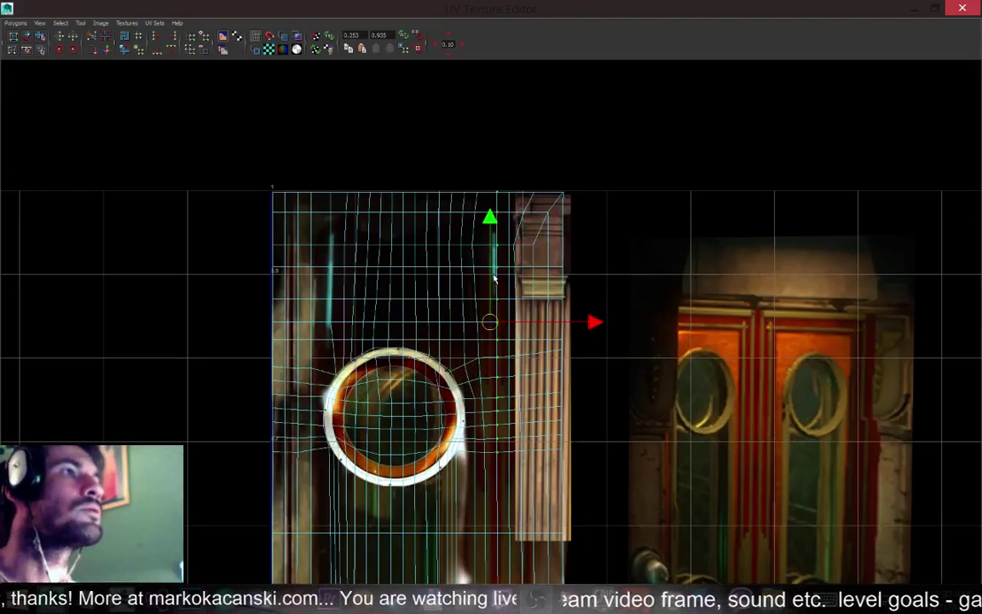
pyautogui.scroll(3, 493, 281)
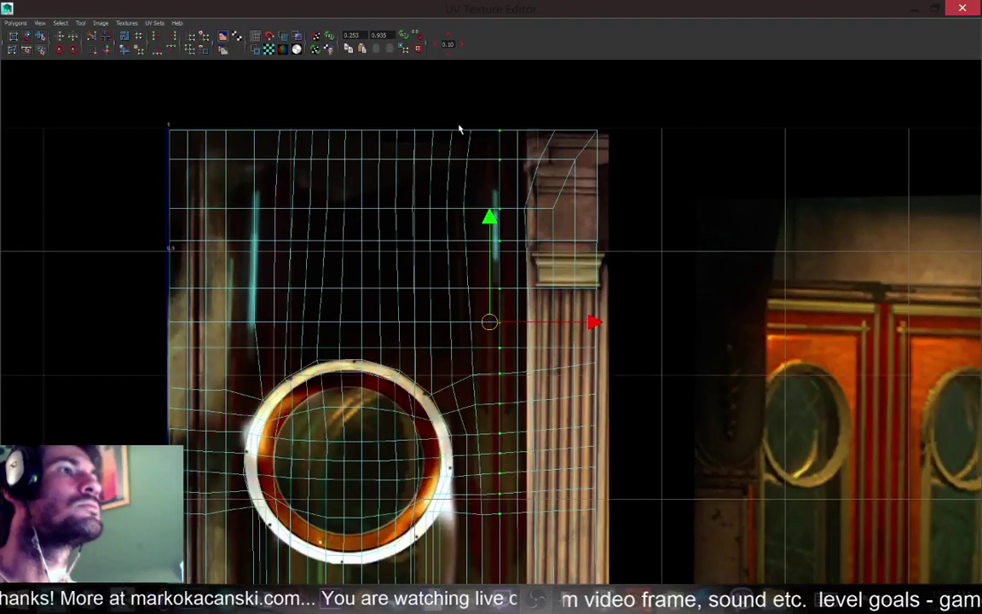
# Select the third UV column left of the pilaster, from the texture's upper edge past the window's middle, and straighten it vertically
pyautogui.moveTo(459, 128); pyautogui.dragTo(491, 392)
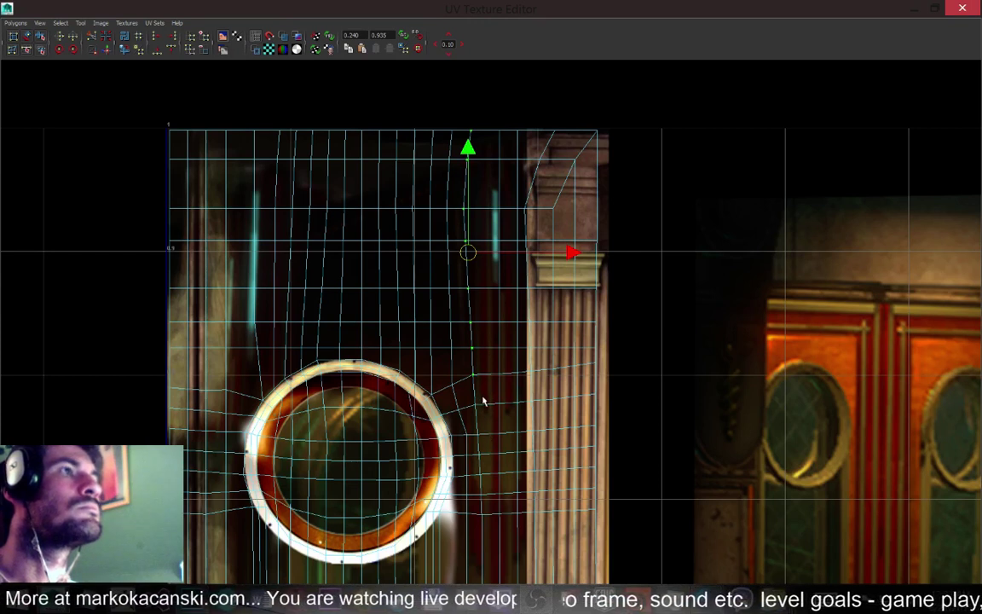
pyautogui.moveTo(481, 404); pyautogui.dragTo(474, 416, button='middle')
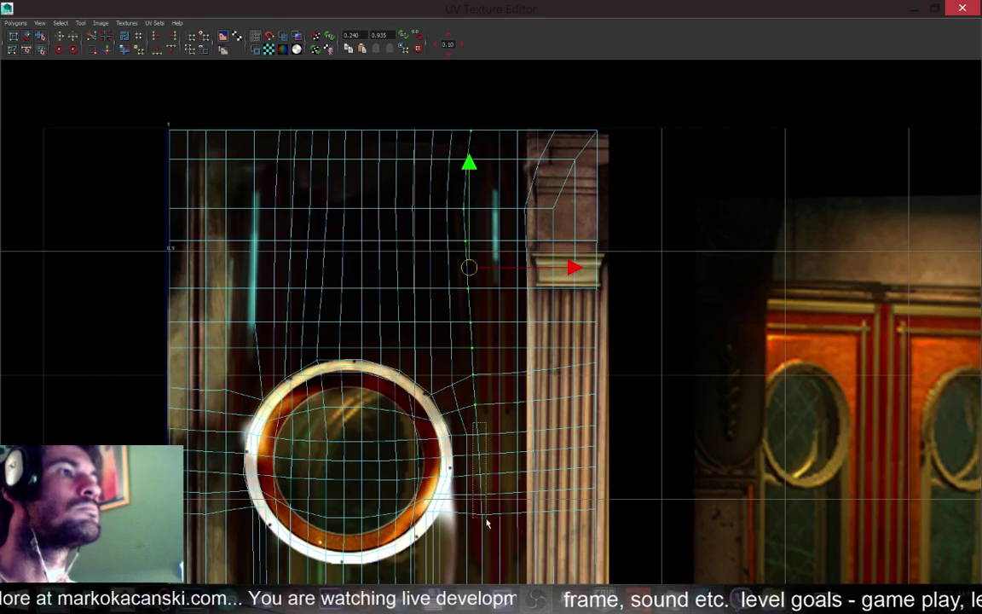
pyautogui.moveTo(486, 529); pyautogui.dragTo(489, 533, button='middle')
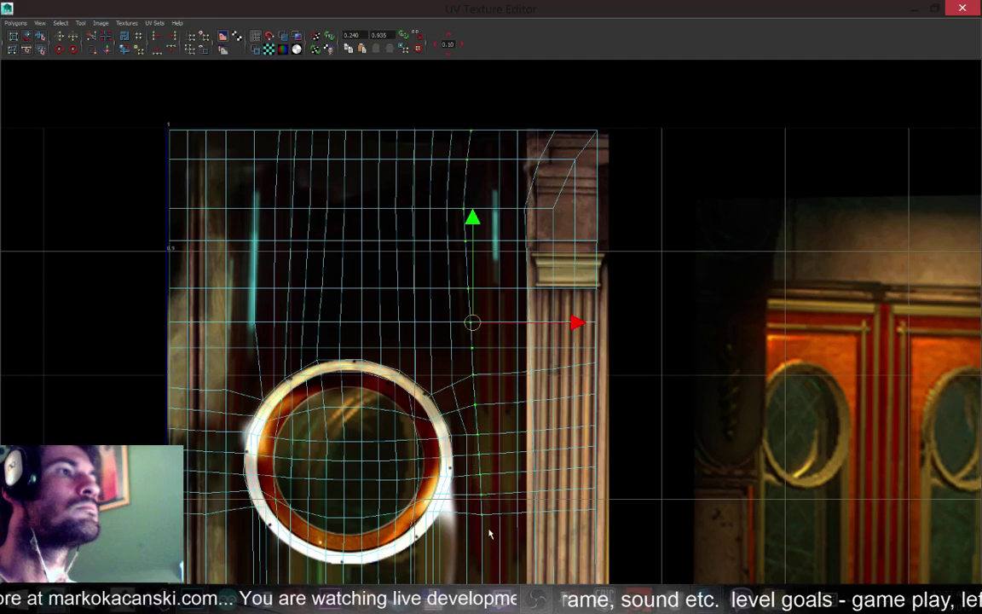
pyautogui.click(174, 37)
# Straighten the fourth UV column left of the pilaster and shift it right, together with the UV below its lower end
pyautogui.moveTo(438, 125); pyautogui.dragTo(466, 392)
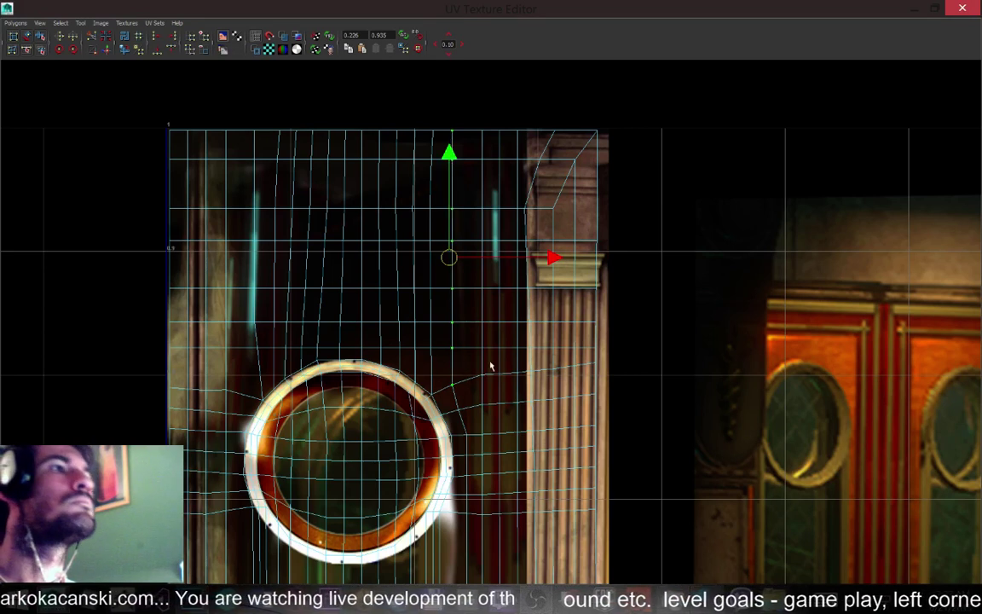
pyautogui.moveTo(549, 257); pyautogui.dragTo(556, 257)
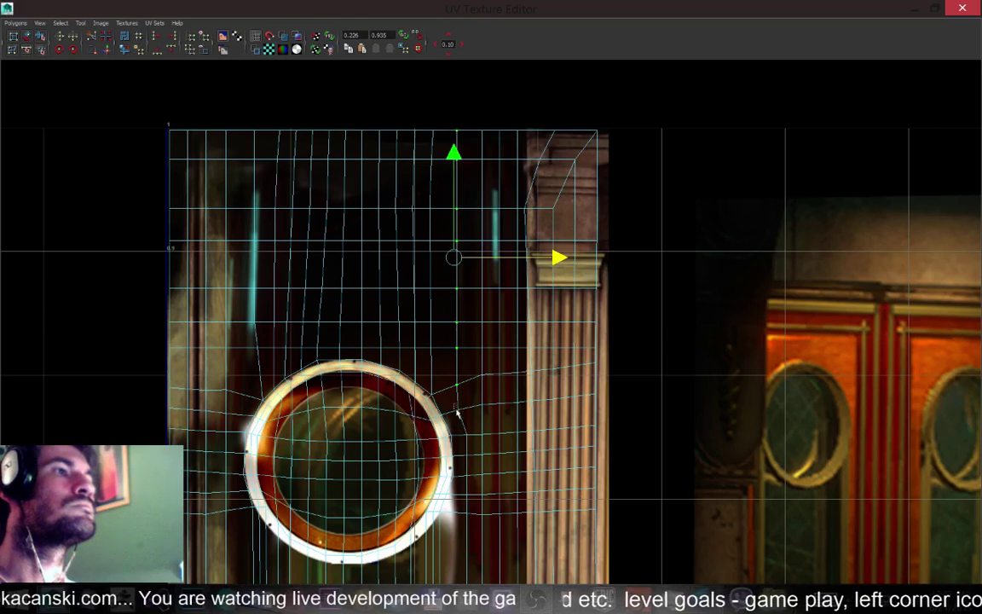
pyautogui.keyDown('shift'); pyautogui.moveTo(457, 412); pyautogui.dragTo(461, 415); pyautogui.keyUp('shift')
pyautogui.moveTo(559, 271); pyautogui.dragTo(566, 270)
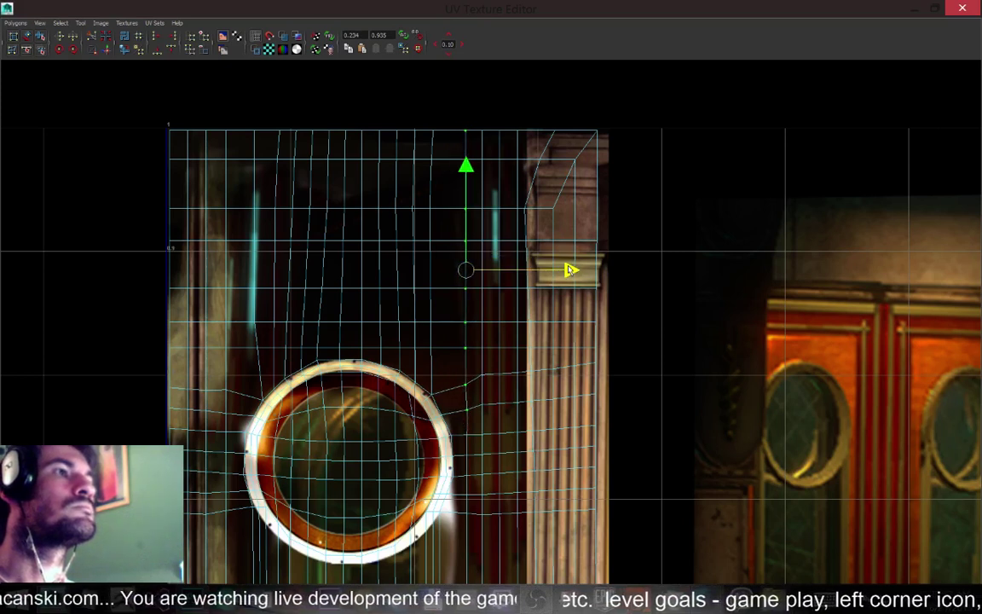
# Straighten the next two UV columns above the round window's right half and shift each slightly right to even the spacing
pyautogui.moveTo(424, 120); pyautogui.dragTo(441, 379)
pyautogui.moveTo(534, 248); pyautogui.dragTo(544, 247)
pyautogui.moveTo(402, 112); pyautogui.dragTo(428, 358)
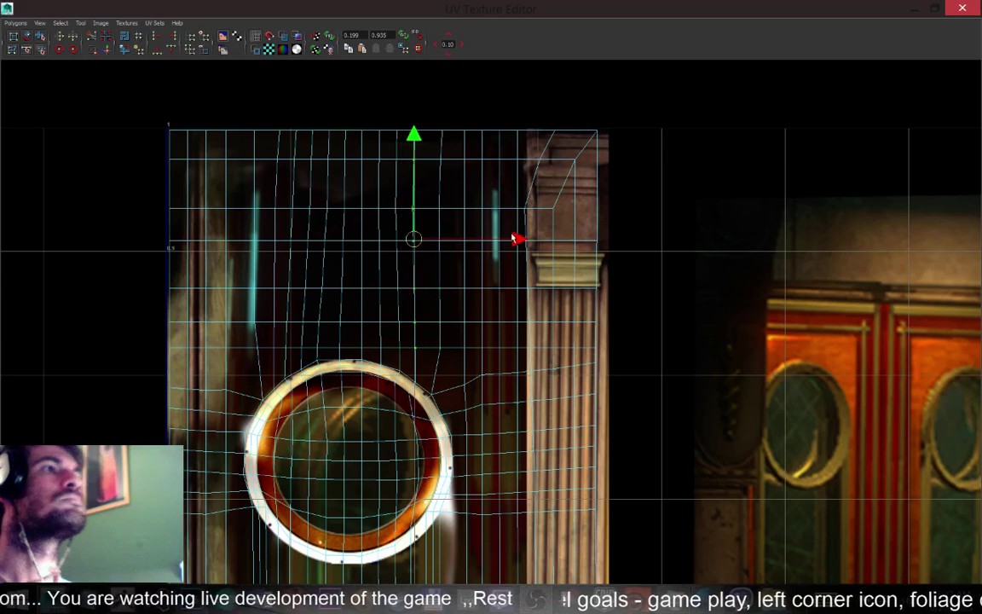
pyautogui.moveTo(518, 238); pyautogui.dragTo(528, 240)
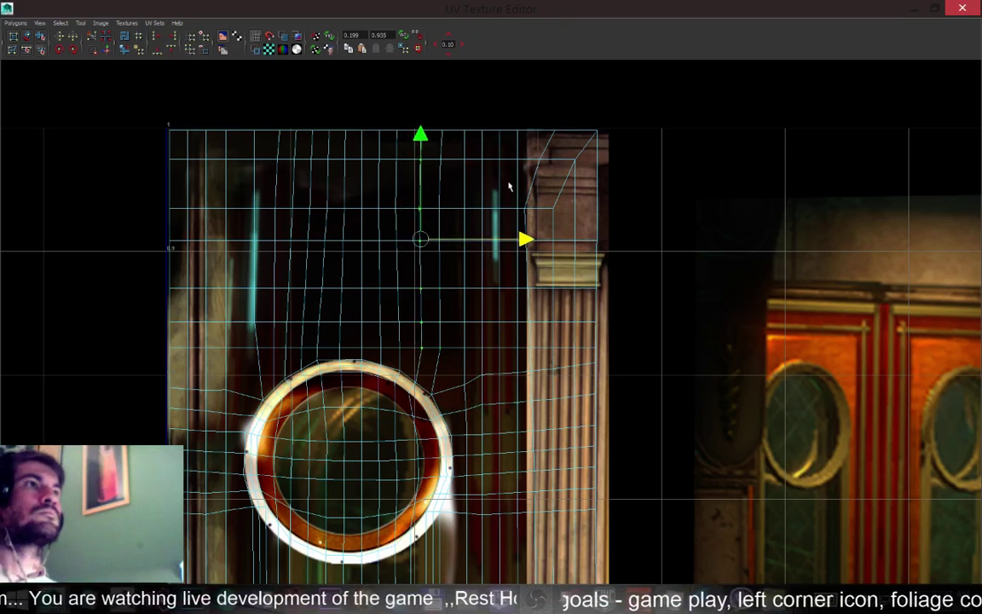
# Move the slanted pilaster column's topmost UV left, closer to the pilaster's left edge
pyautogui.moveTo(543, 121); pyautogui.dragTo(582, 135)
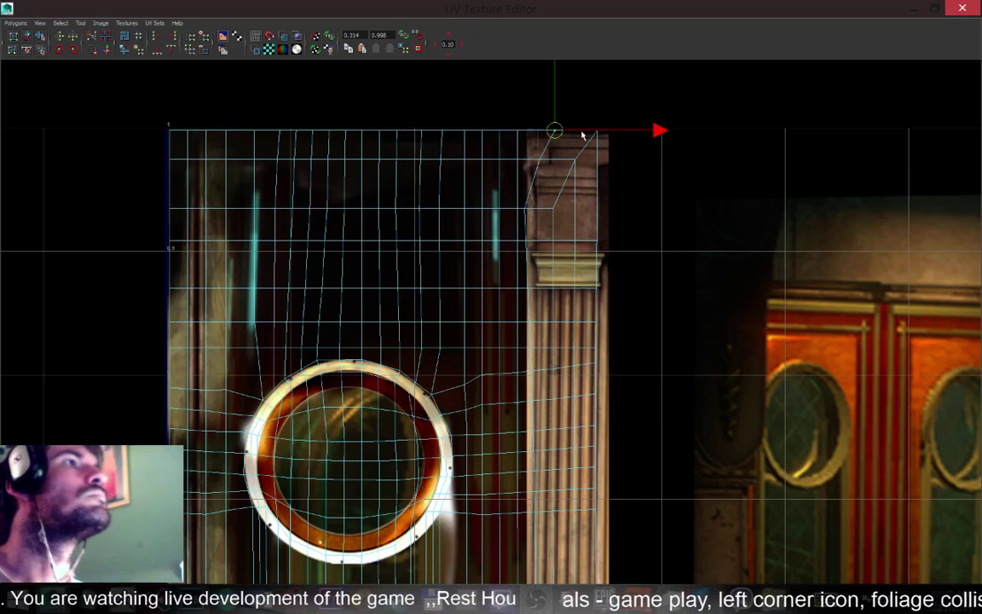
pyautogui.moveTo(659, 132); pyautogui.dragTo(645, 130)
pyautogui.scroll(-8, 546, 169)
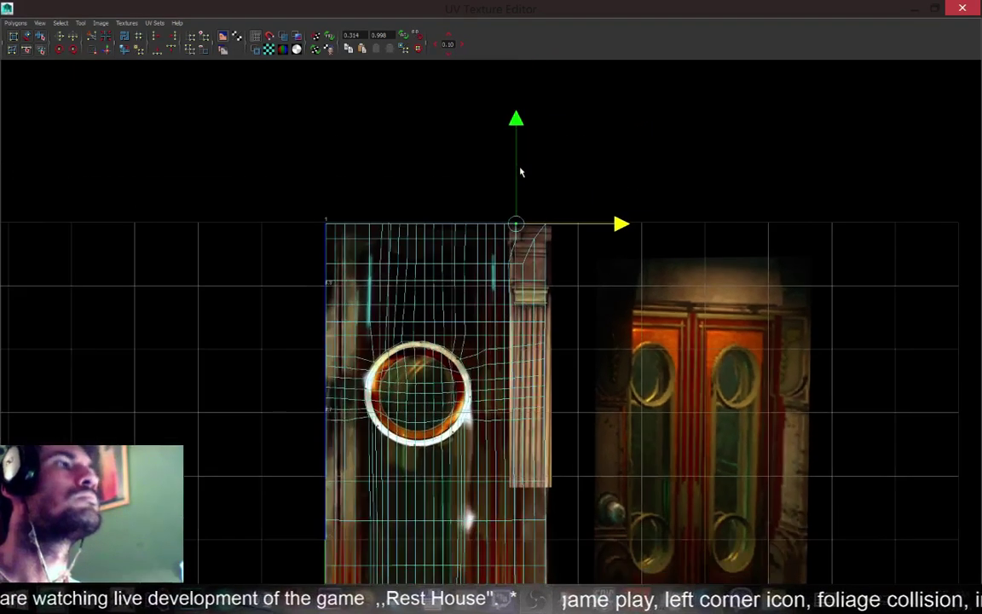
# Close the UV Texture Editor, return the door to object mode and select it to inspect the pilaster in perspective
pyautogui.moveTo(510, 5); pyautogui.dragTo(238, 203)
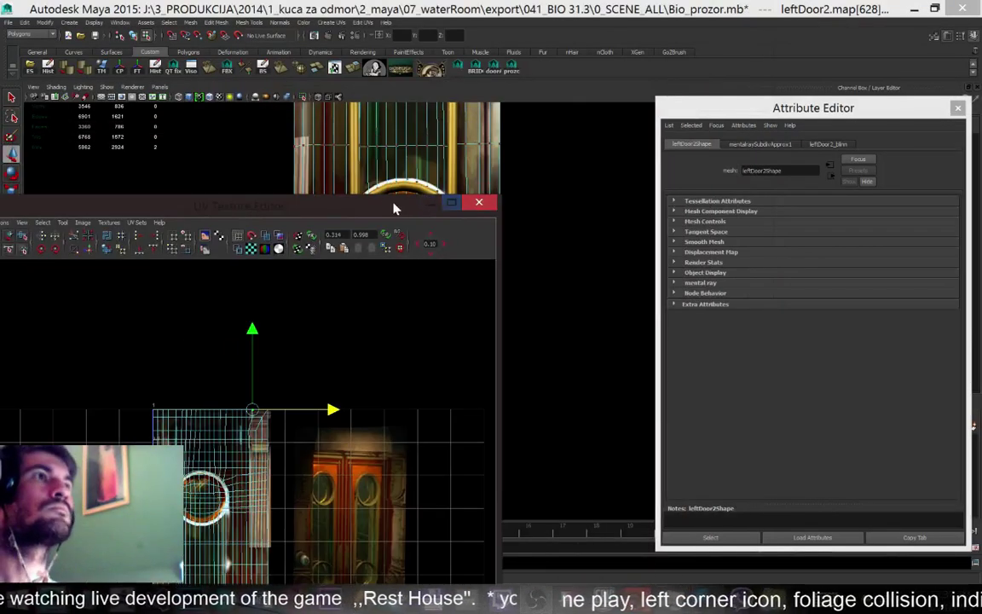
pyautogui.click(479, 202)
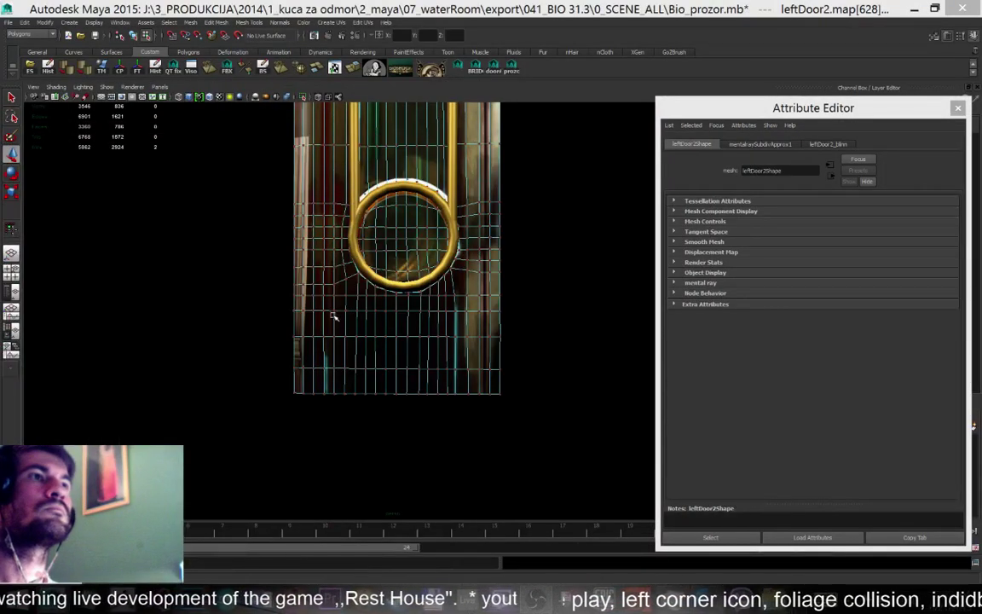
pyautogui.moveTo(349, 290); pyautogui.dragTo(386, 281, button='right')
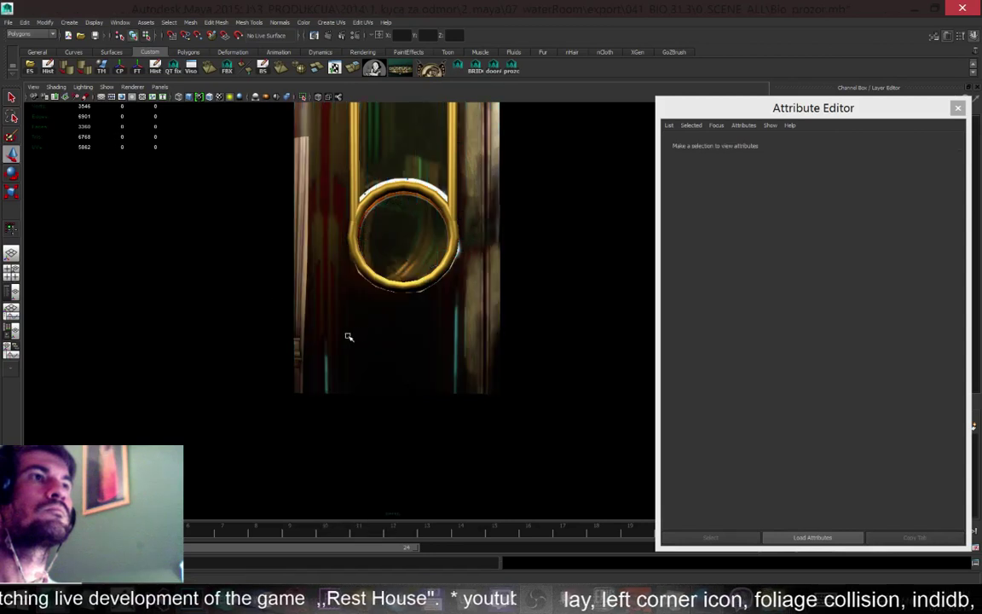
pyautogui.scroll(1, 345, 339)
pyautogui.keyDown('alt'); pyautogui.moveTo(309, 300); pyautogui.dragTo(255, 209); pyautogui.keyUp('alt')
pyautogui.click(293, 189)
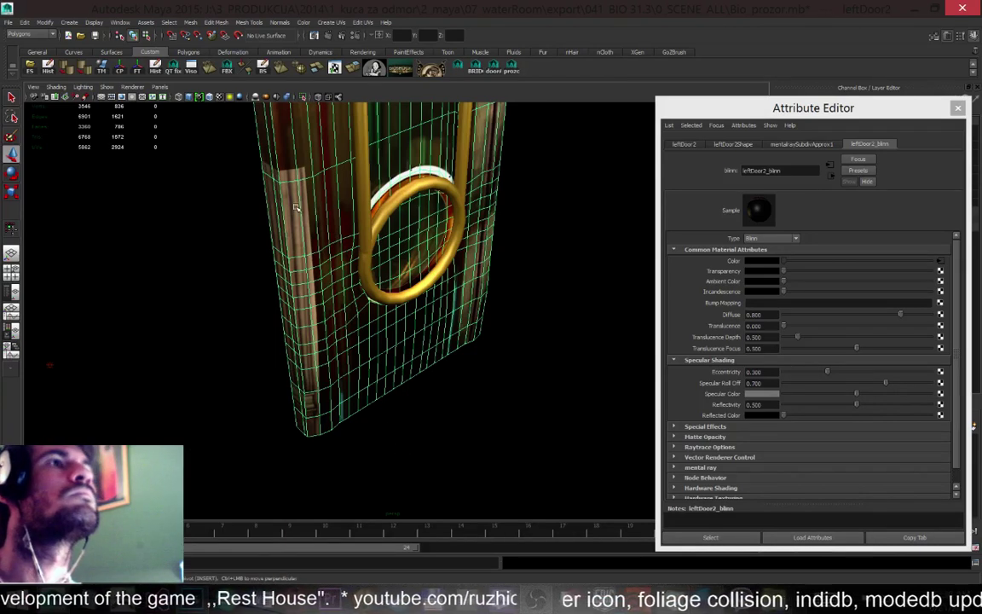
# Switch to Photoshop and soften the pilaster's hard edges on Layer 23 with the Eraser at 26% opacity
pyautogui.hotkey('alt', 'Tab')
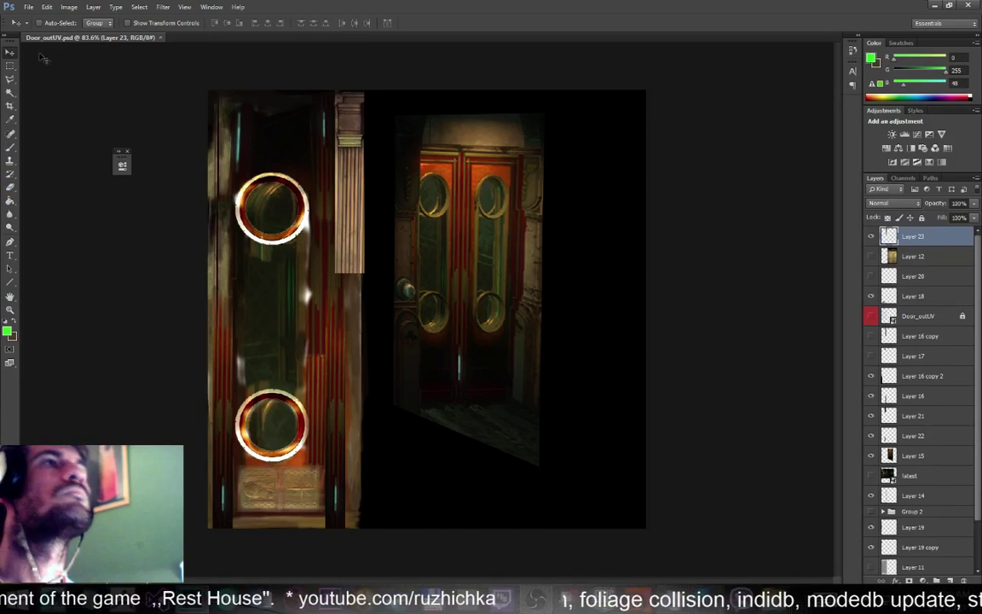
pyautogui.click(9, 65)
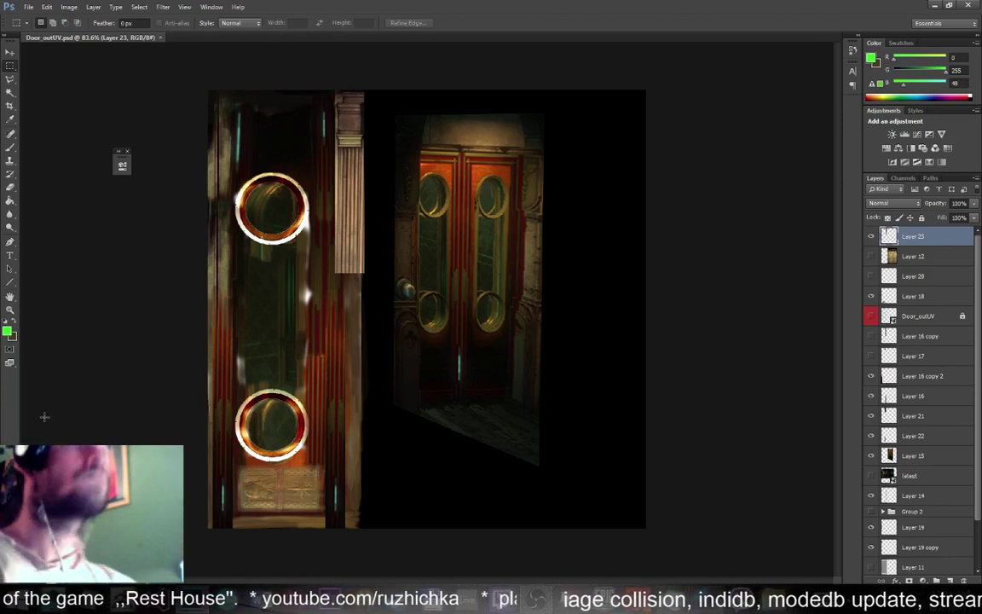
pyautogui.click(9, 187)
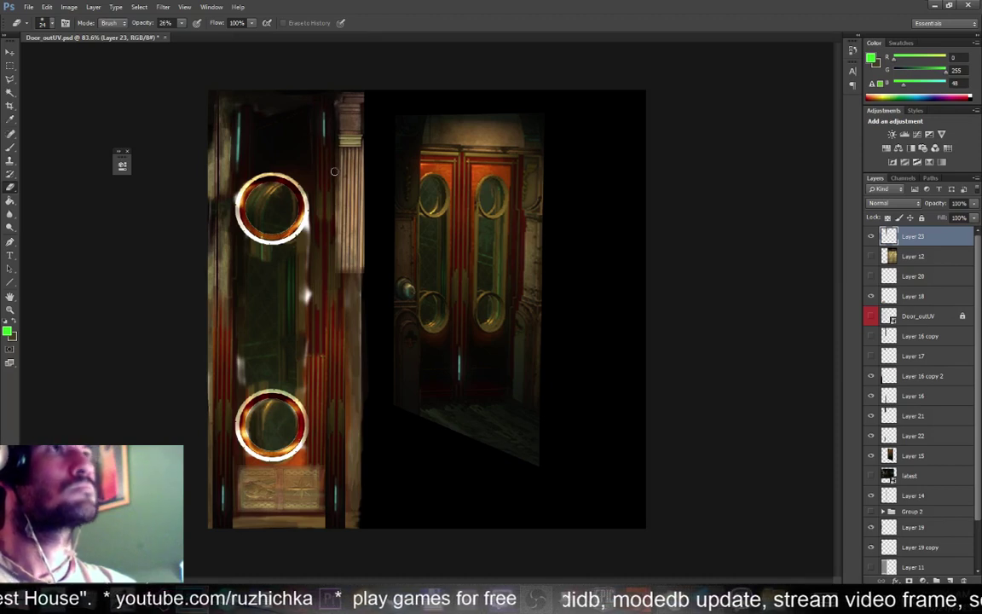
pyautogui.keyDown('alt'); pyautogui.scroll(3, 359, 254); pyautogui.keyUp('alt')
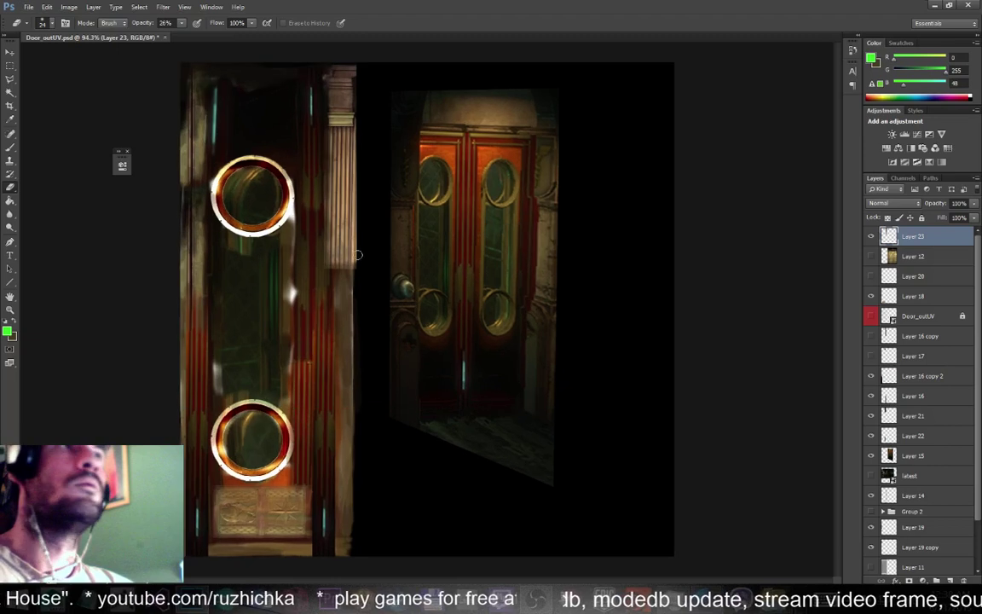
pyautogui.moveTo(355, 168); pyautogui.dragTo(381, 405)
pyautogui.keyDown('alt'); pyautogui.scroll(5, 381, 404); pyautogui.keyUp('alt')
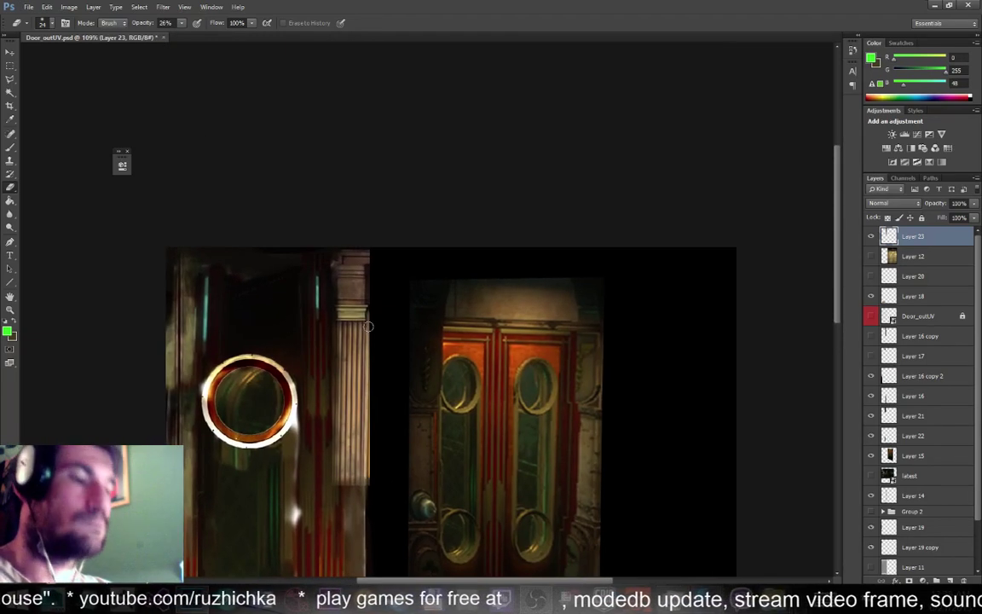
pyautogui.moveTo(386, 346); pyautogui.dragTo(386, 291)
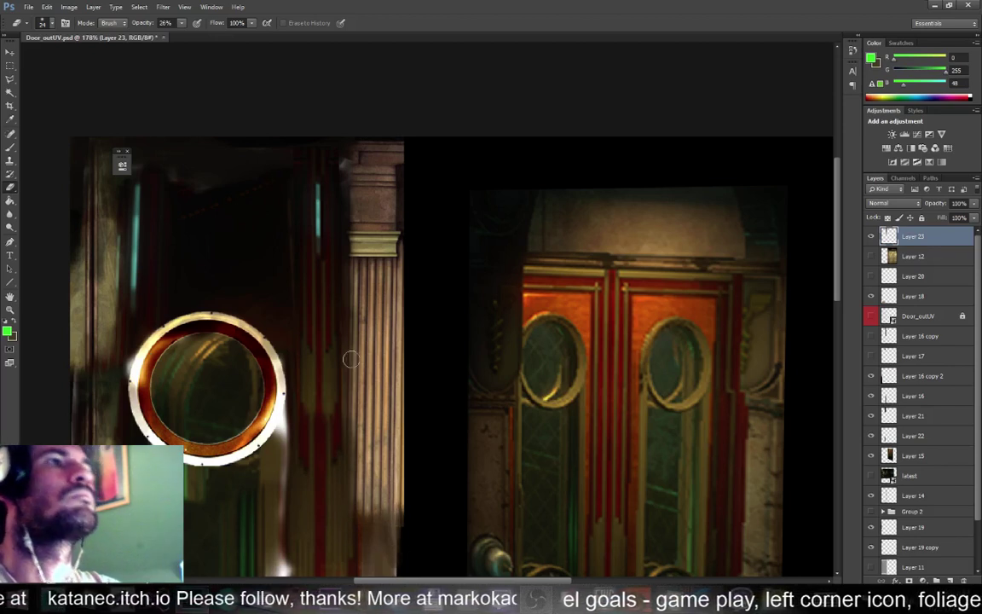
pyautogui.rightClick(384, 369)
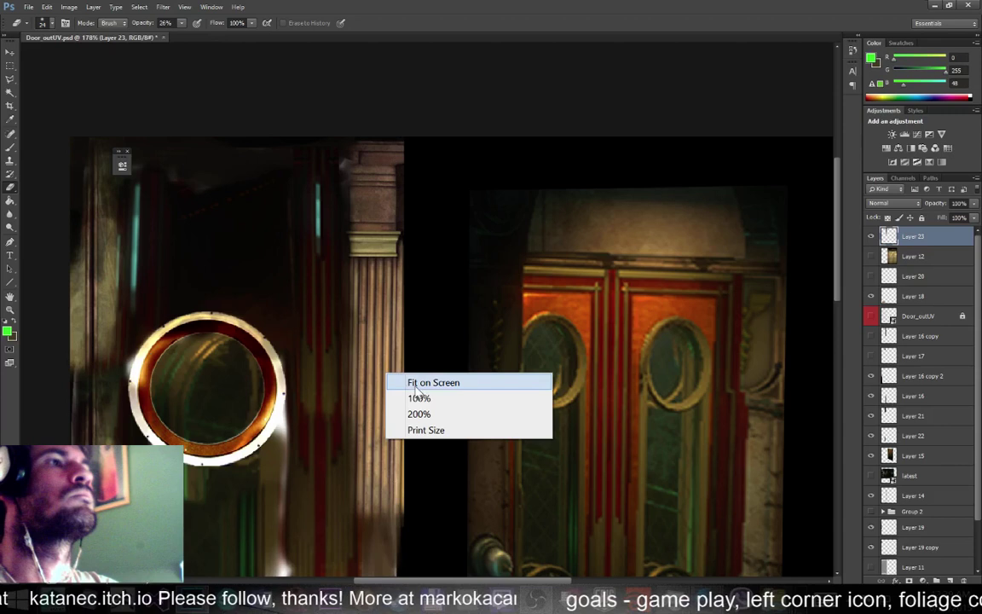
pyautogui.click(394, 381)
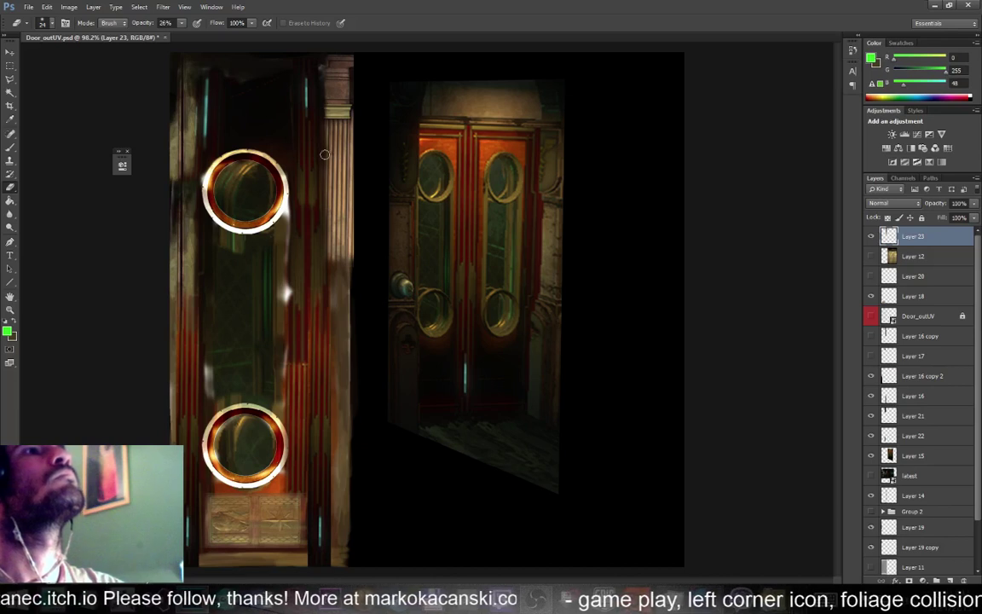
# Save Door_outUV.psd, switch back to Maya and reload the image in the door material's colour texture
pyautogui.hotkey('alt', 'Tab')
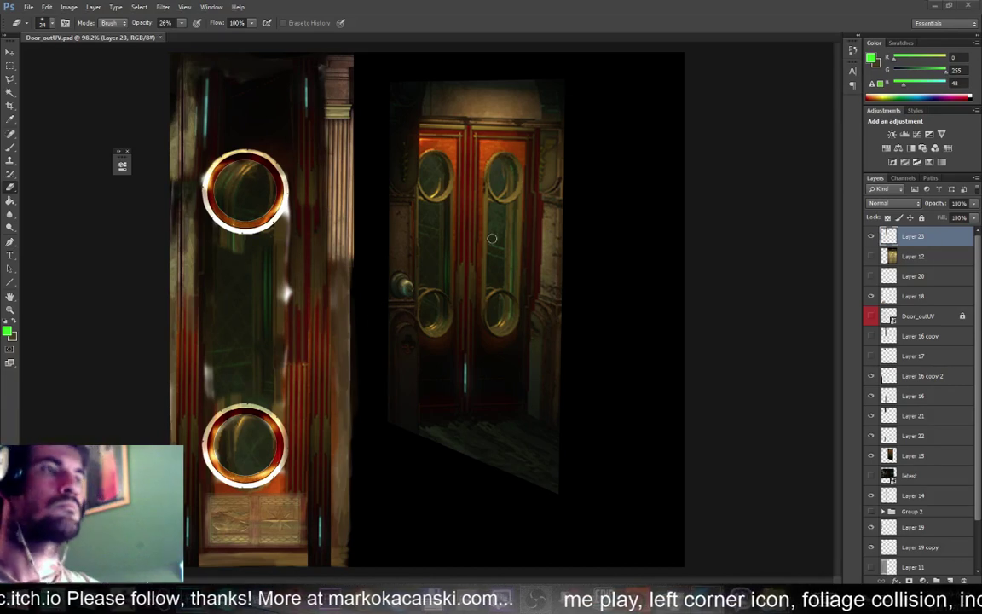
pyautogui.hotkey('alt', 'Tab')
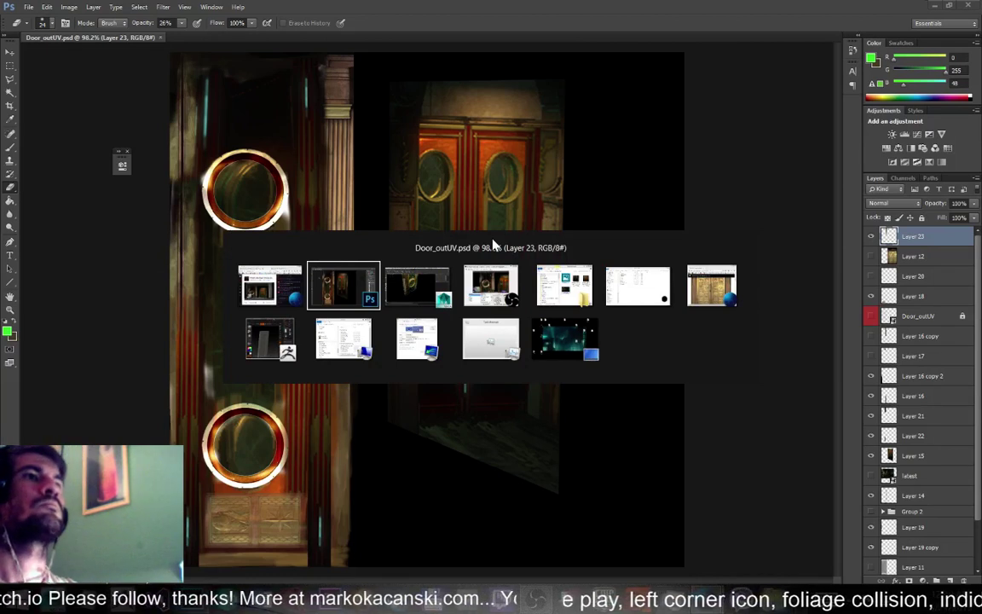
pyautogui.hotkey('alt', 'Tab')
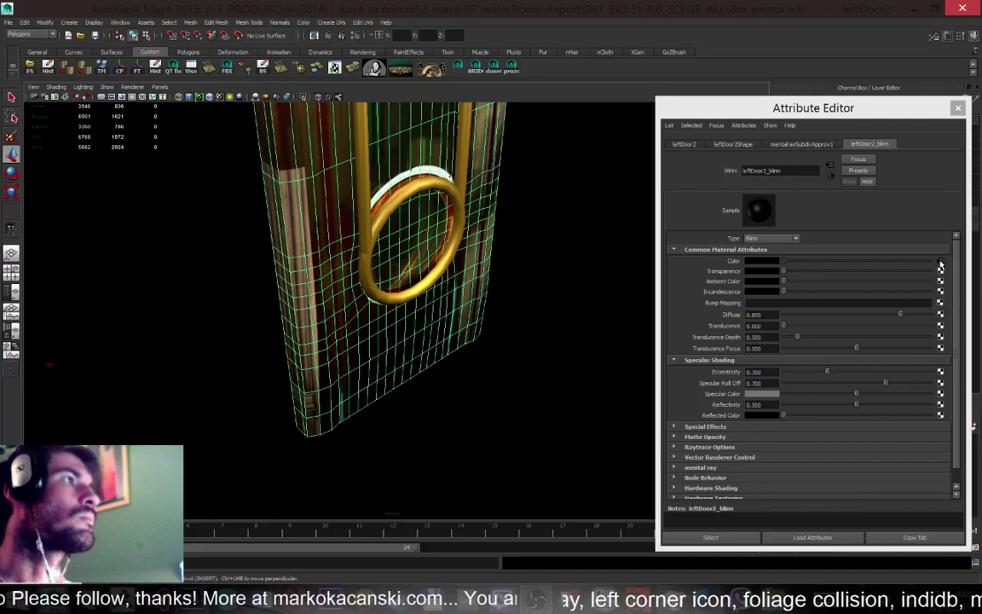
pyautogui.click(940, 266)
pyautogui.click(761, 306)
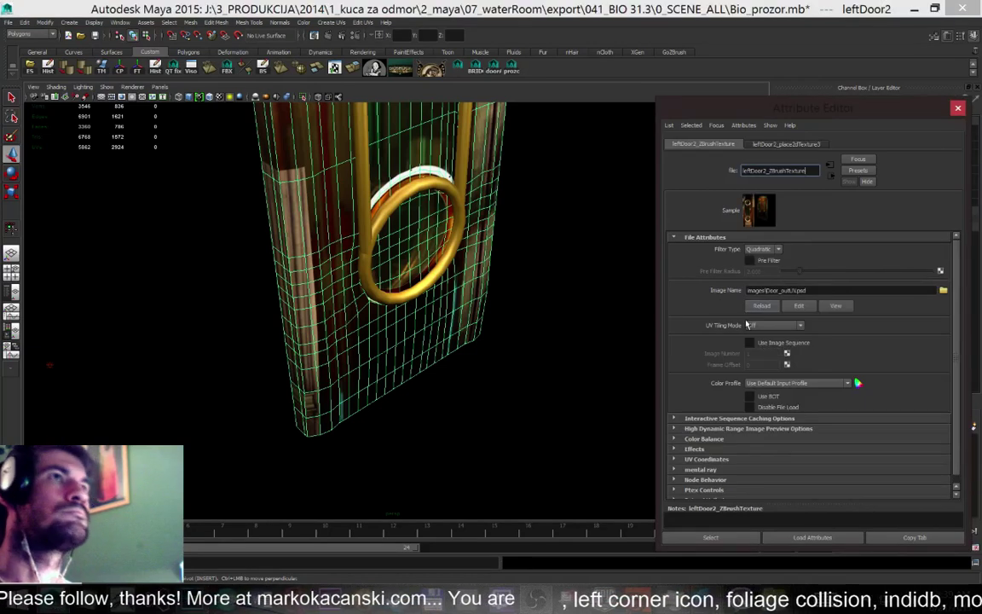
# Deselect the door and inspect the reloaded texture on its front in the perspective view
pyautogui.click(500, 388)
pyautogui.keyDown('alt'); pyautogui.moveTo(502, 388); pyautogui.dragTo(440, 320); pyautogui.keyUp('alt')
pyautogui.click(440, 320)
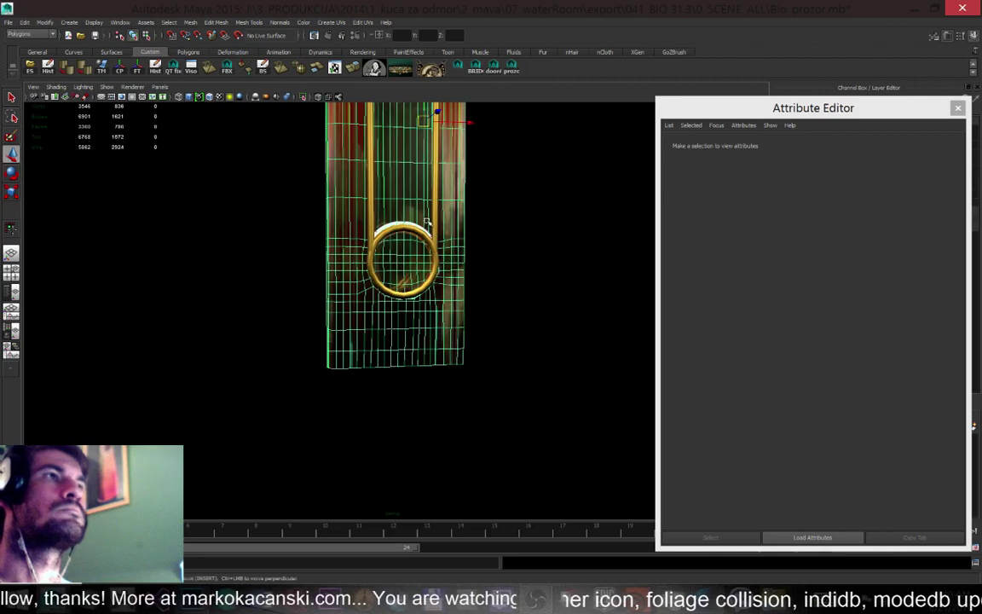
pyautogui.press('f')
pyautogui.click(506, 375)
pyautogui.moveTo(507, 375)
pyautogui.keyDown('alt'); pyautogui.mouseDown()
pyautogui.moveTo(480, 373)
pyautogui.moveTo(496, 375)
pyautogui.moveTo(553, 335)
pyautogui.moveTo(509, 355)
pyautogui.moveTo(524, 388)
pyautogui.moveTo(515, 375)
pyautogui.mouseUp(); pyautogui.keyUp('alt')
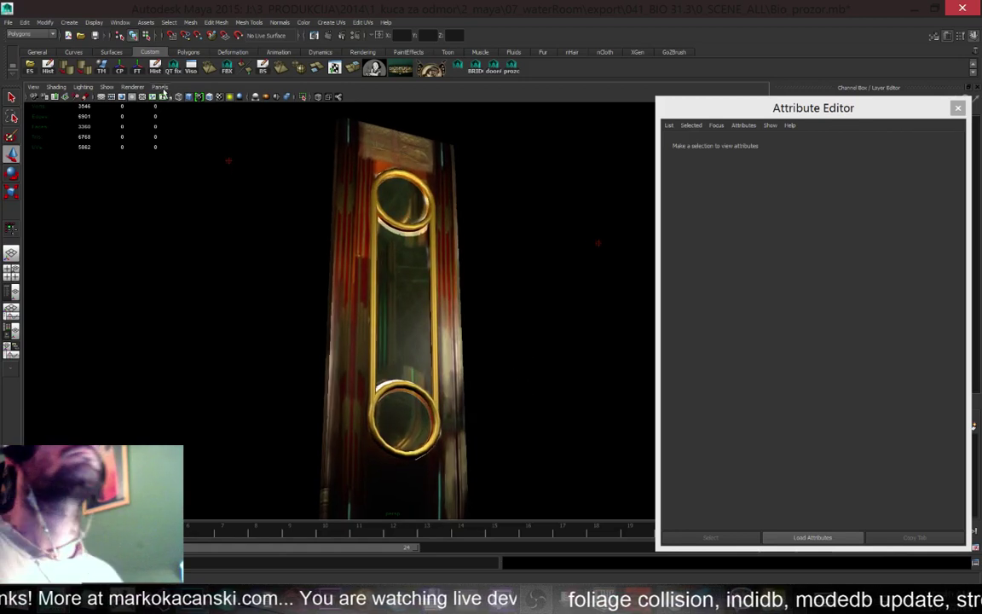
# Tear off a copy of the perspective view and size it to fit beside the Attribute Editor
pyautogui.click(160, 87)
pyautogui.moveTo(31, 88)
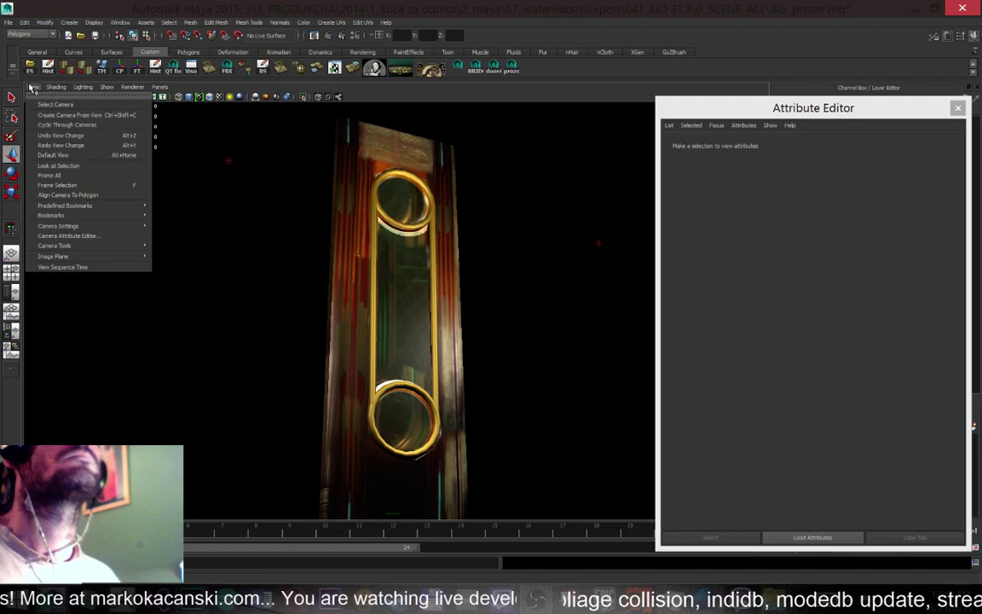
pyautogui.moveTo(161, 88)
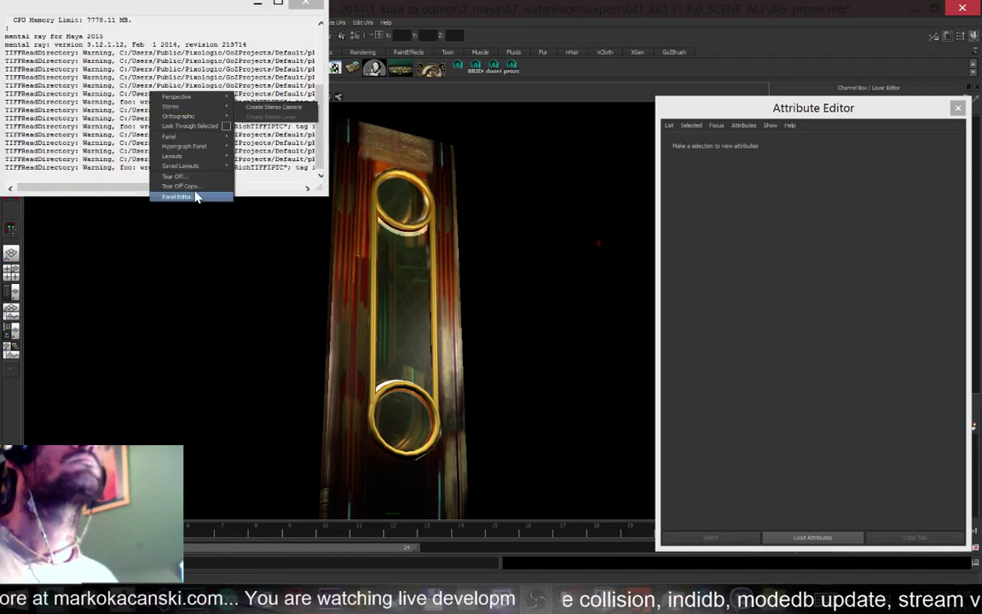
pyautogui.click(196, 186)
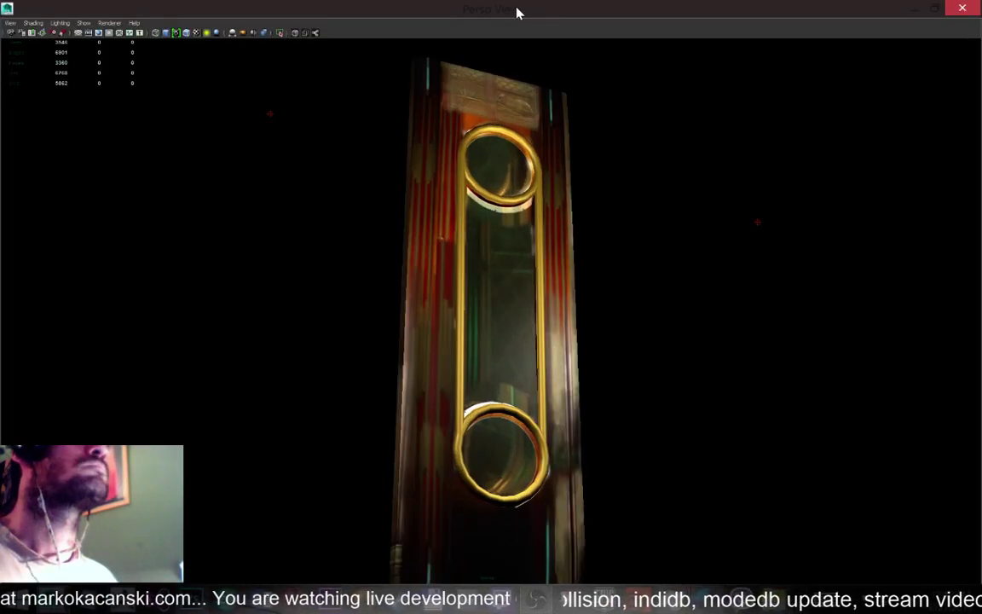
pyautogui.moveTo(519, 13); pyautogui.dragTo(318, 16)
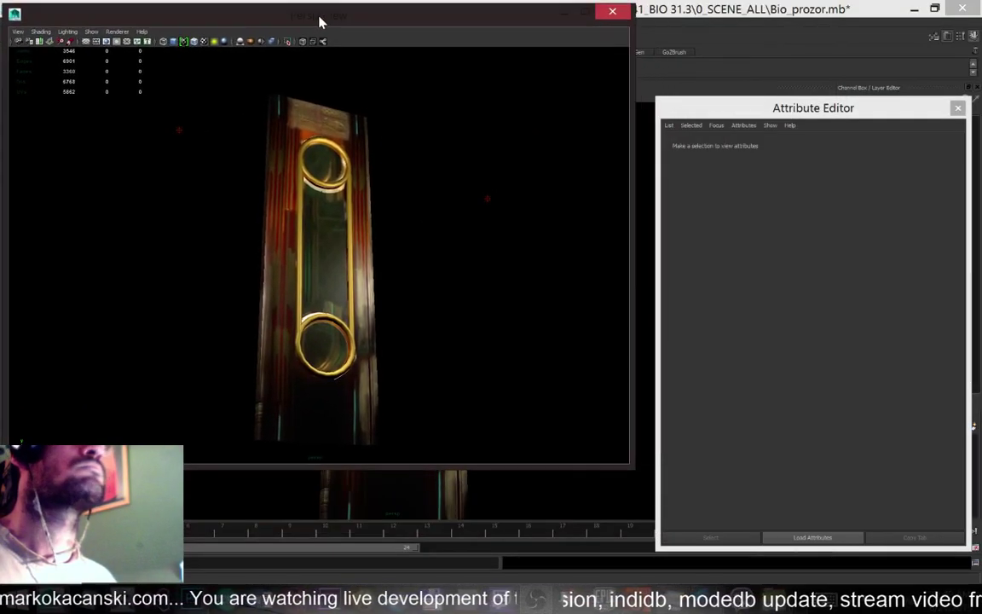
pyautogui.moveTo(631, 468); pyautogui.dragTo(648, 563)
# Examine the textured door from the front, sides and up close in the torn-off perspective view
pyautogui.moveTo(463, 316)
pyautogui.keyDown('alt'); pyautogui.mouseDown()
pyautogui.moveTo(401, 285)
pyautogui.moveTo(341, 294)
pyautogui.moveTo(427, 366)
pyautogui.moveTo(497, 370)
pyautogui.moveTo(509, 383)
pyautogui.moveTo(559, 377)
pyautogui.moveTo(546, 364)
pyautogui.moveTo(516, 392)
pyautogui.moveTo(390, 341)
pyautogui.moveTo(420, 293)
pyautogui.moveTo(471, 300)
pyautogui.moveTo(487, 317)
pyautogui.moveTo(449, 327)
pyautogui.mouseUp(); pyautogui.keyUp('alt')
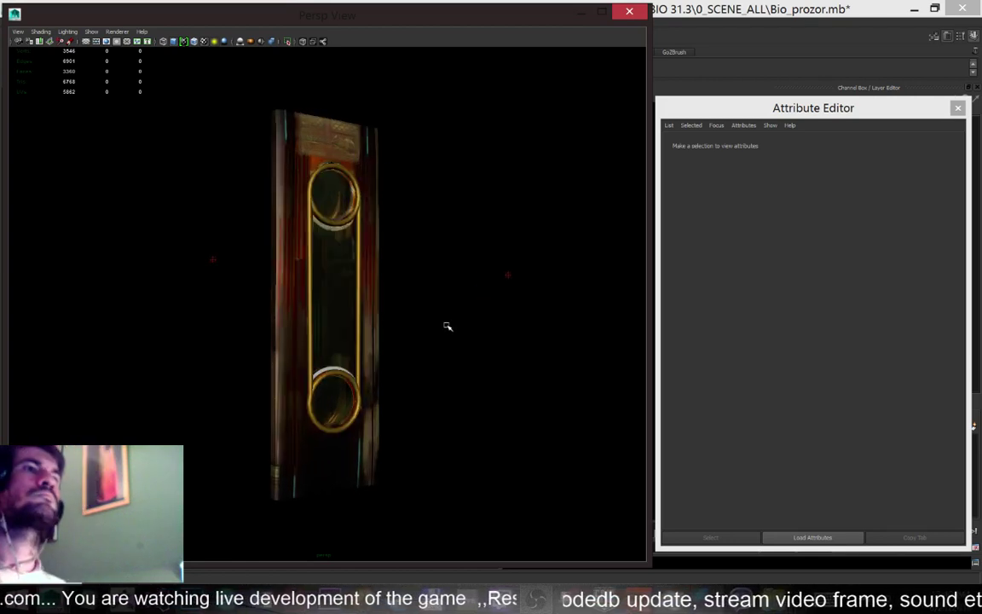
pyautogui.keyDown('alt'); pyautogui.moveTo(375, 314); pyautogui.dragTo(420, 285); pyautogui.keyUp('alt')
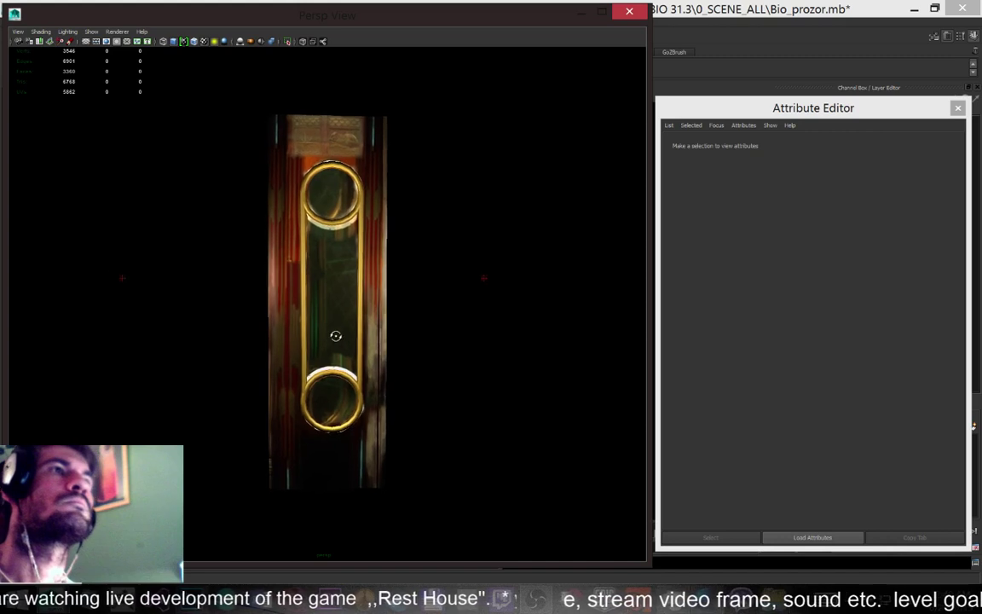
pyautogui.keyDown('alt'); pyautogui.moveTo(352, 340); pyautogui.dragTo(321, 342); pyautogui.keyUp('alt')
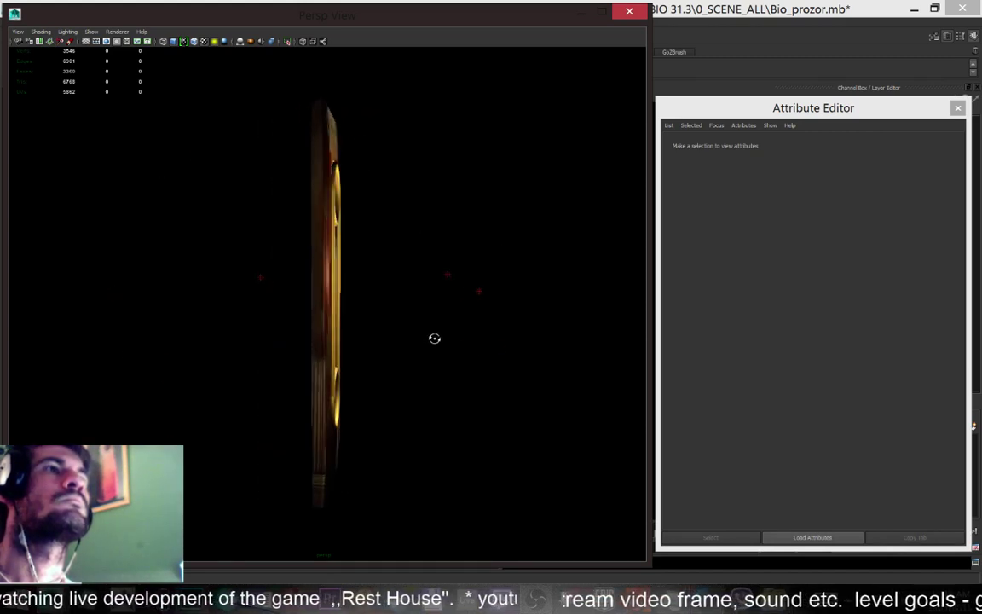
pyautogui.keyDown('alt'); pyautogui.moveTo(442, 320); pyautogui.dragTo(407, 315); pyautogui.keyUp('alt')
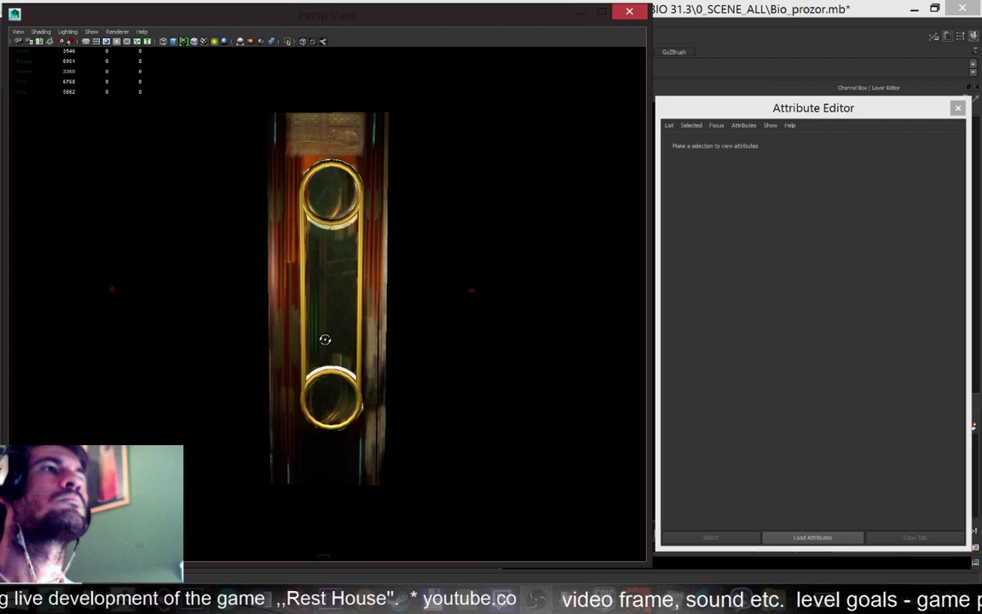
pyautogui.keyDown('alt'); pyautogui.moveTo(346, 308); pyautogui.dragTo(403, 394, button='right'); pyautogui.keyUp('alt')
pyautogui.moveTo(403, 395)
pyautogui.keyDown('alt'); pyautogui.mouseDown()
pyautogui.moveTo(364, 361)
pyautogui.moveTo(414, 371)
pyautogui.moveTo(390, 377)
pyautogui.moveTo(416, 388)
pyautogui.moveTo(425, 375)
pyautogui.moveTo(395, 355)
pyautogui.moveTo(412, 394)
pyautogui.moveTo(422, 397)
pyautogui.moveTo(406, 393)
pyautogui.mouseUp(); pyautogui.keyUp('alt')
pyautogui.keyDown('alt'); pyautogui.moveTo(406, 393); pyautogui.dragTo(417, 330, button='right'); pyautogui.keyUp('alt')
pyautogui.moveTo(417, 330)
pyautogui.keyDown('alt'); pyautogui.mouseDown()
pyautogui.moveTo(416, 342)
pyautogui.moveTo(460, 380)
pyautogui.moveTo(421, 344)
pyautogui.mouseUp(); pyautogui.keyUp('alt')
pyautogui.keyDown('alt'); pyautogui.moveTo(369, 235); pyautogui.dragTo(284, 272); pyautogui.keyUp('alt')
pyautogui.click(243, 237)
pyautogui.keyDown('alt'); pyautogui.moveTo(243, 237); pyautogui.dragTo(214, 257); pyautogui.keyUp('alt')
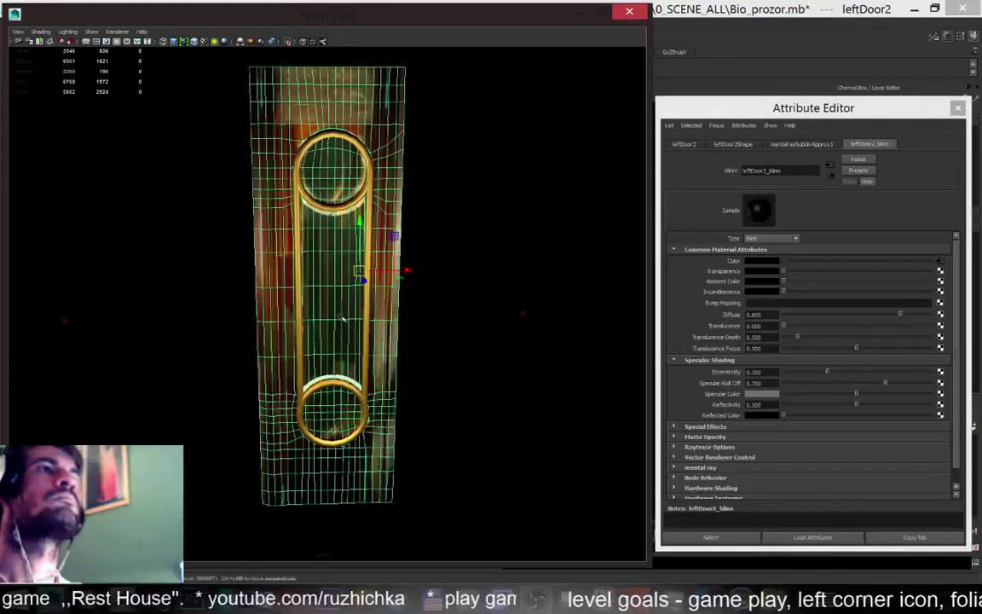
# Select the door and open the file texture connected to its Blinn material's colour
pyautogui.click(477, 175)
pyautogui.click(353, 101)
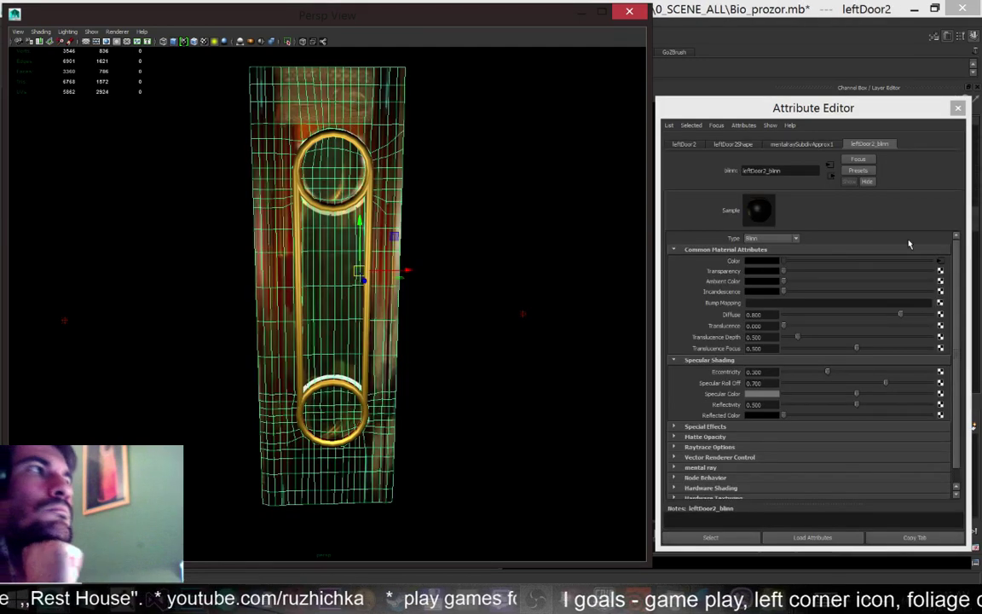
pyautogui.click(941, 267)
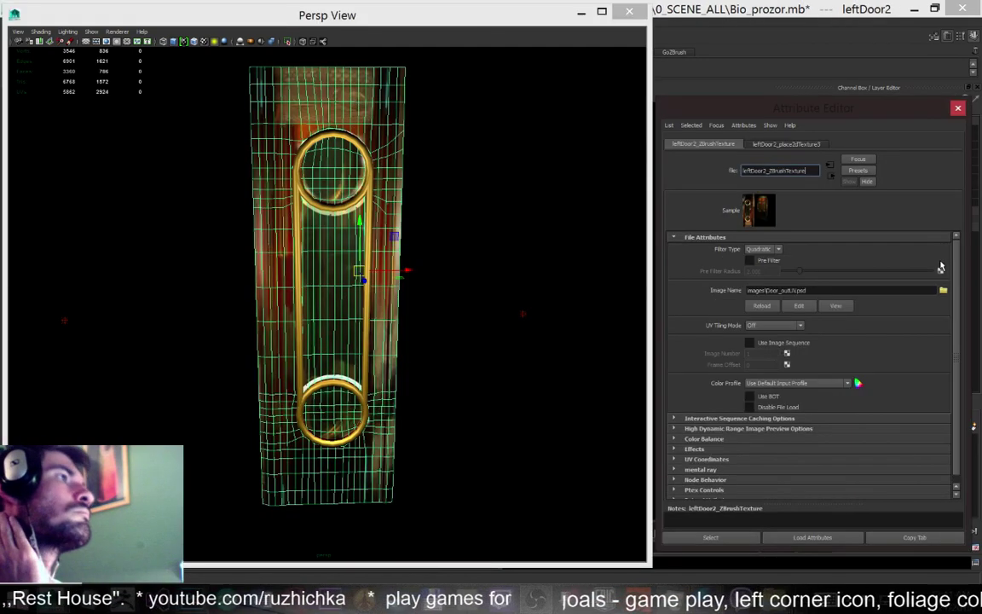
# Switch to Photoshop and hide Layer 15, the double-door reference painting
pyautogui.hotkey('alt', 'Tab')
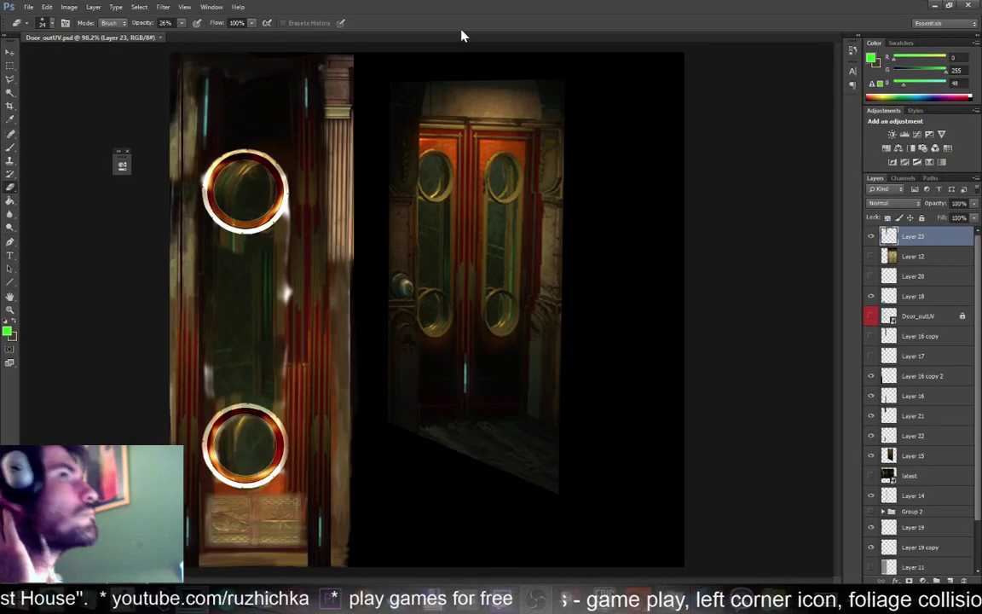
pyautogui.click(28, 8)
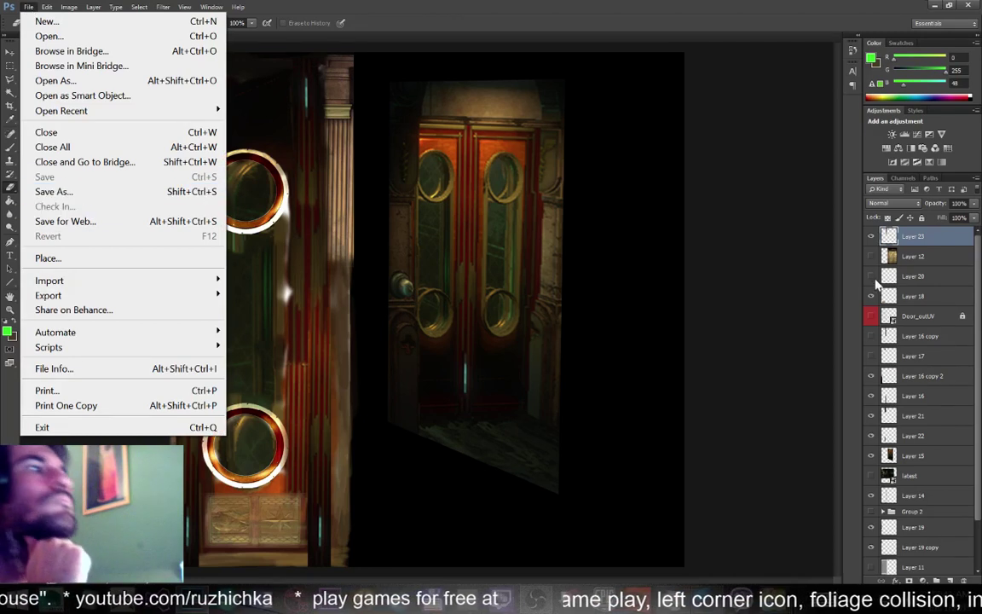
pyautogui.click(871, 457)
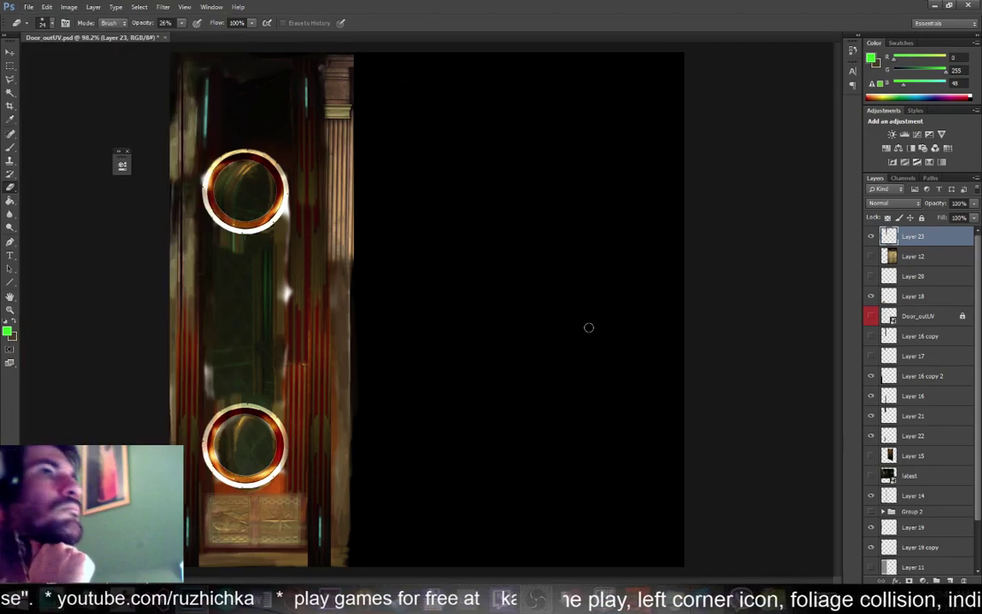
# Save a PNG copy of the texture to the Desktop as Door_outUV.png with smallest compression and no interlacing
pyautogui.click(28, 8)
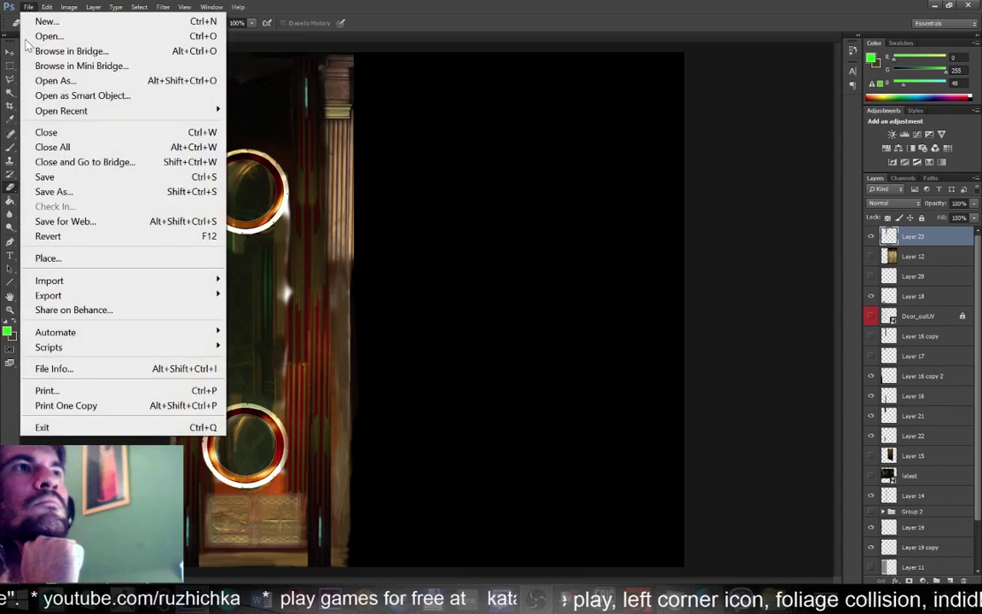
pyautogui.click(39, 191)
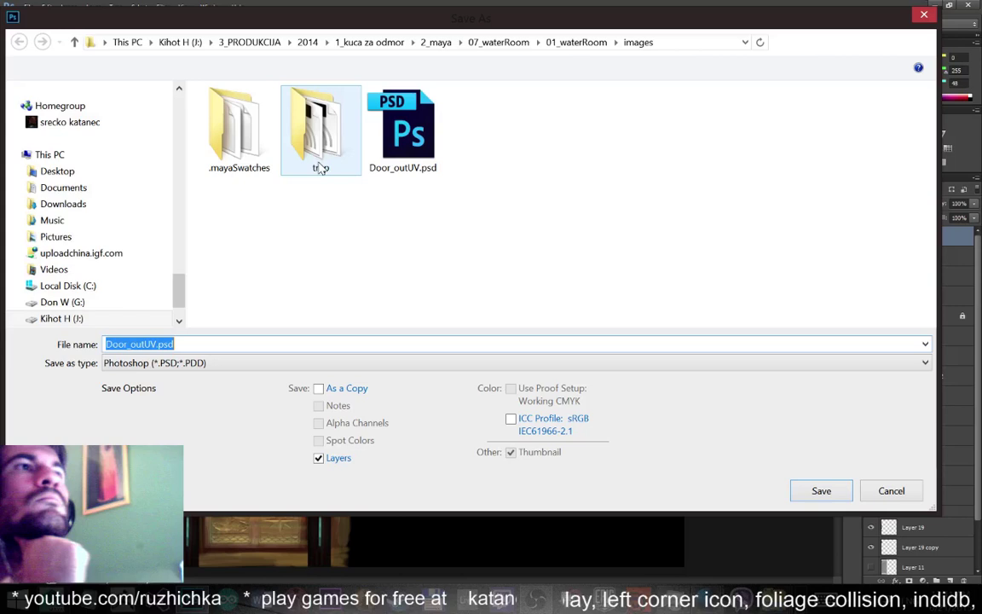
pyautogui.click(62, 111)
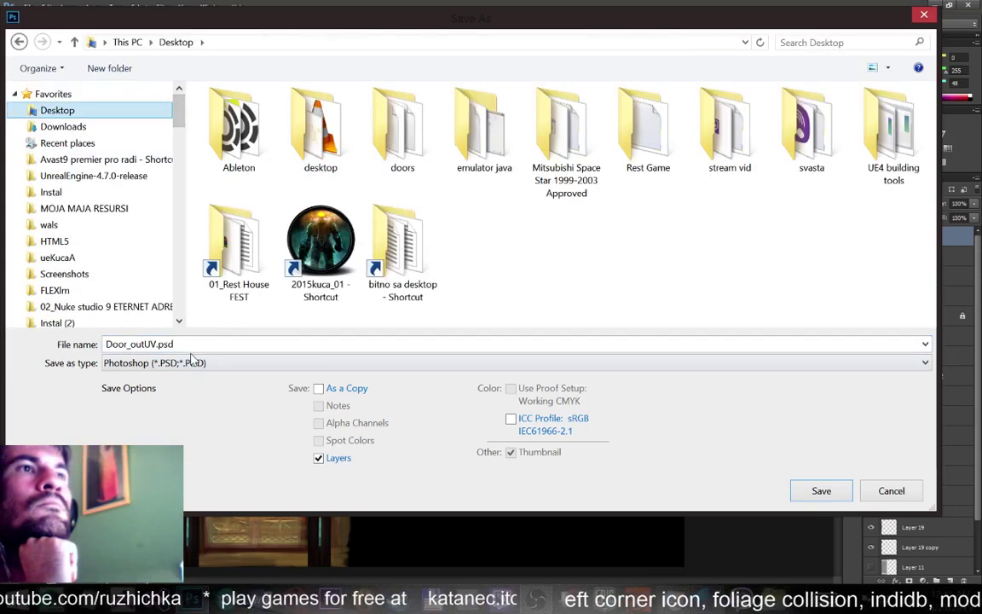
pyautogui.click(195, 363)
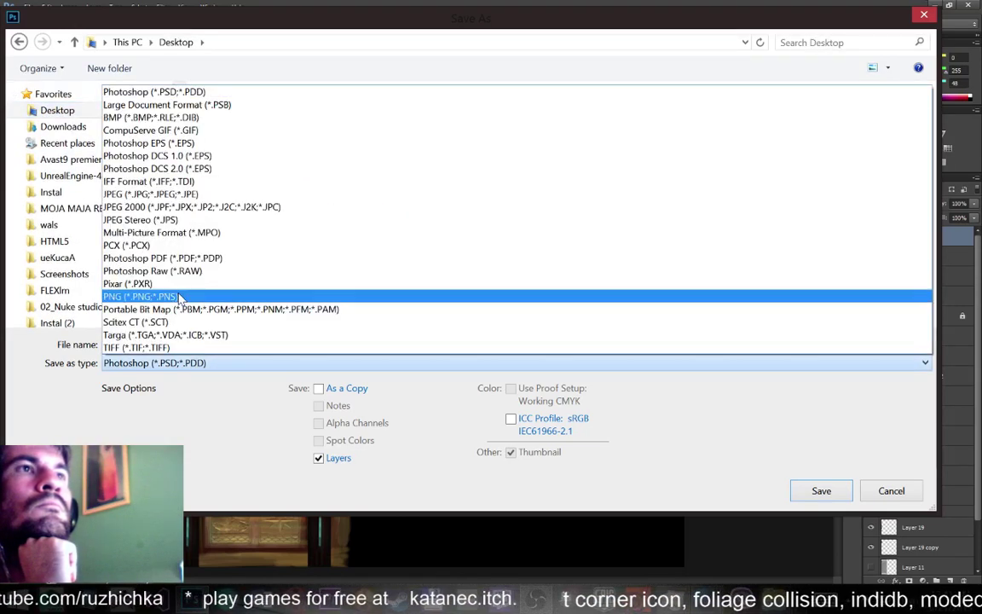
pyautogui.click(177, 296)
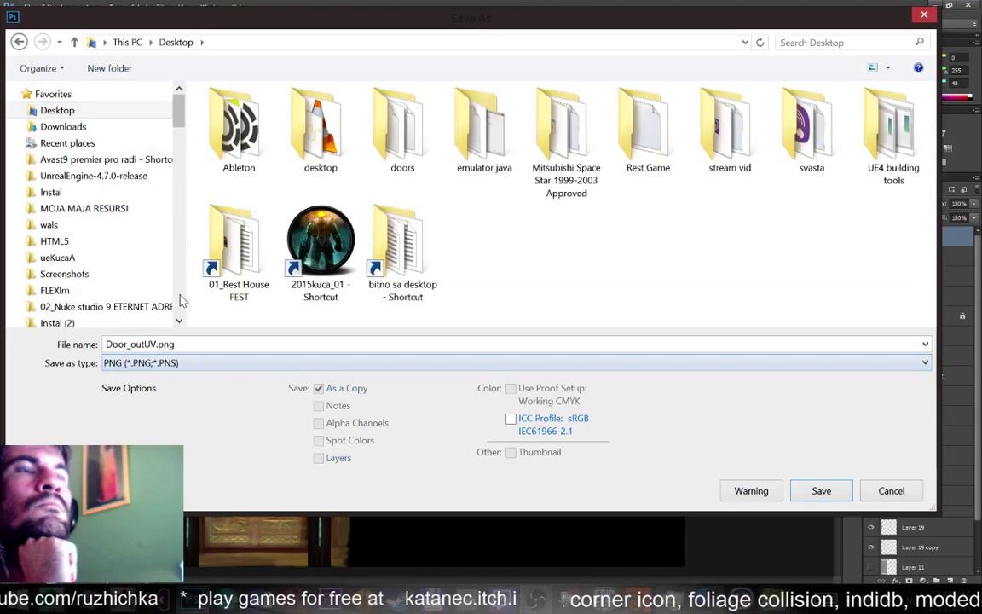
pyautogui.click(821, 492)
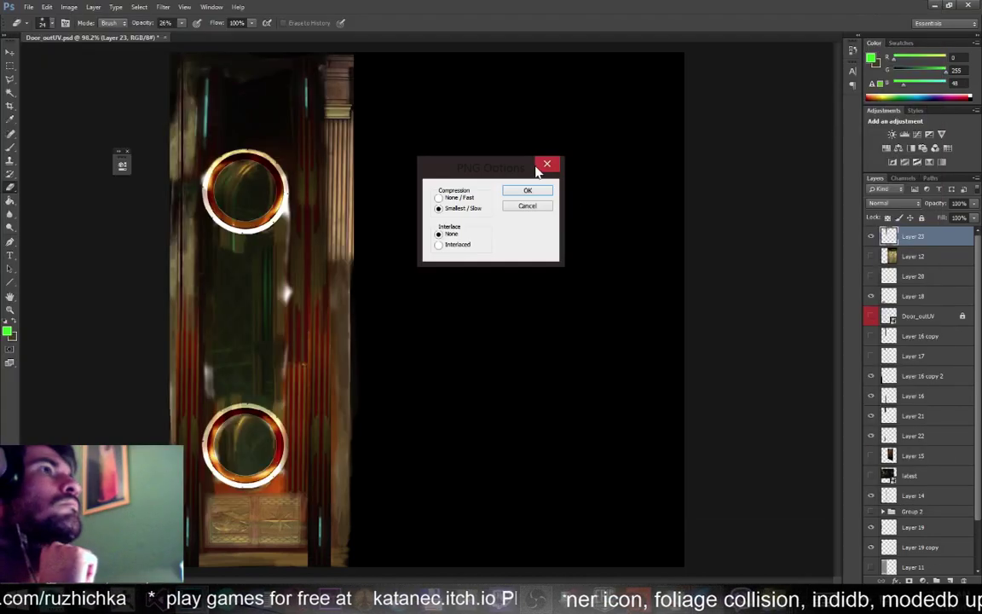
pyautogui.click(528, 191)
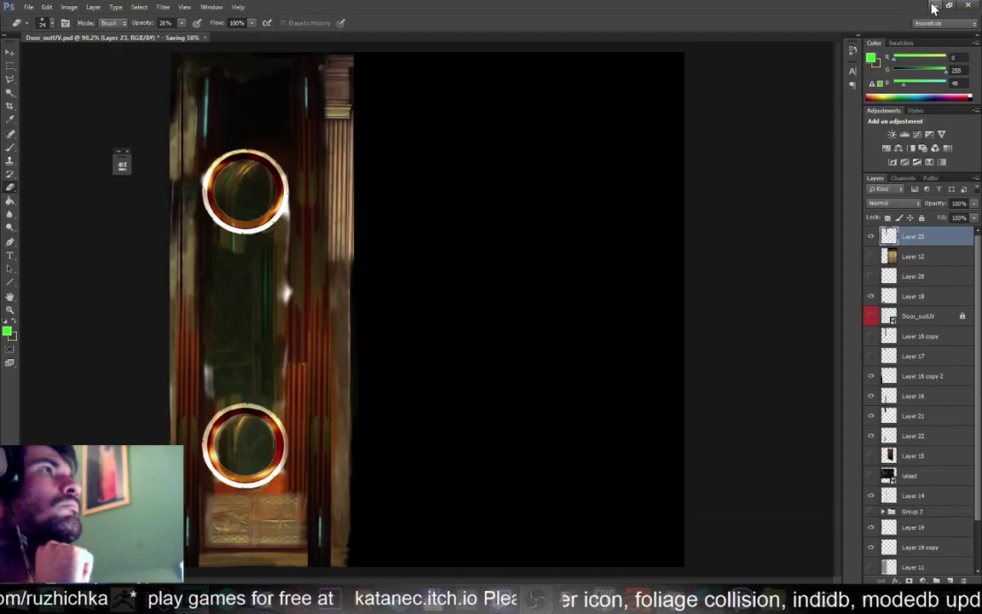
# Switch back to Maya and close the torn-off perspective view
pyautogui.click(932, 6)
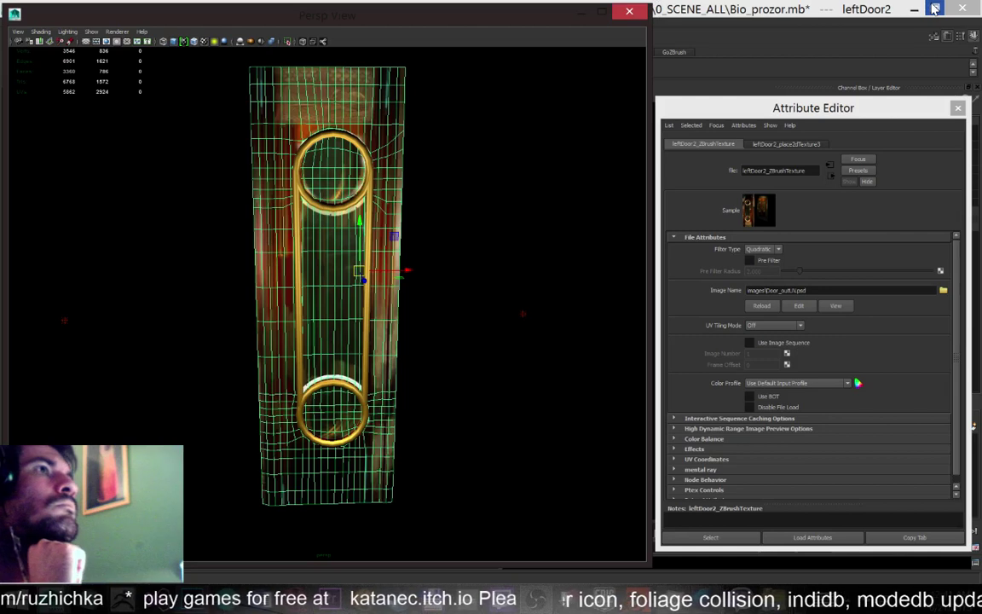
pyautogui.click(628, 14)
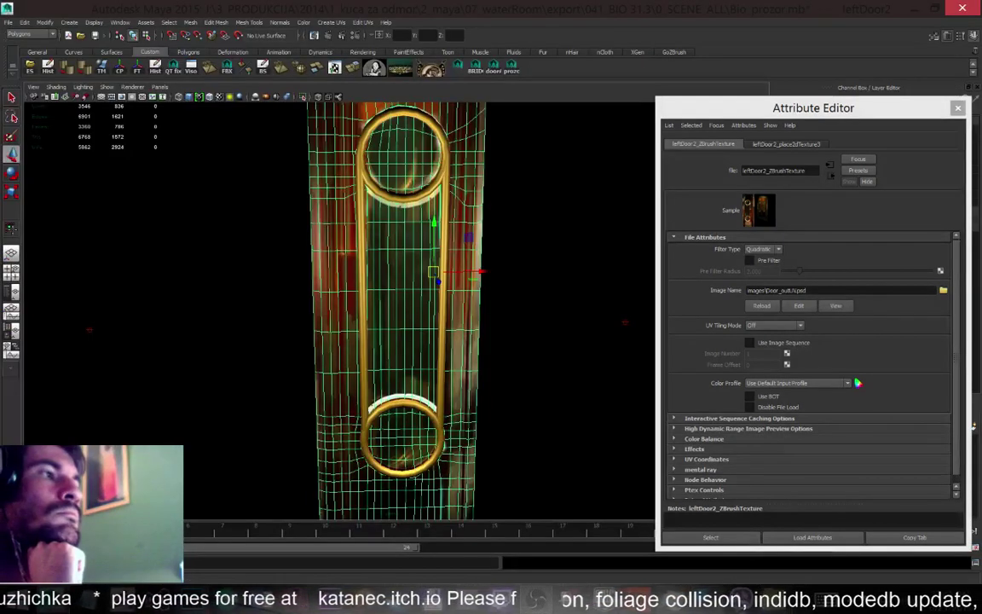
# Switch to the web browser and open the bookmarked NormalMap-Online site
pyautogui.click(789, 497)
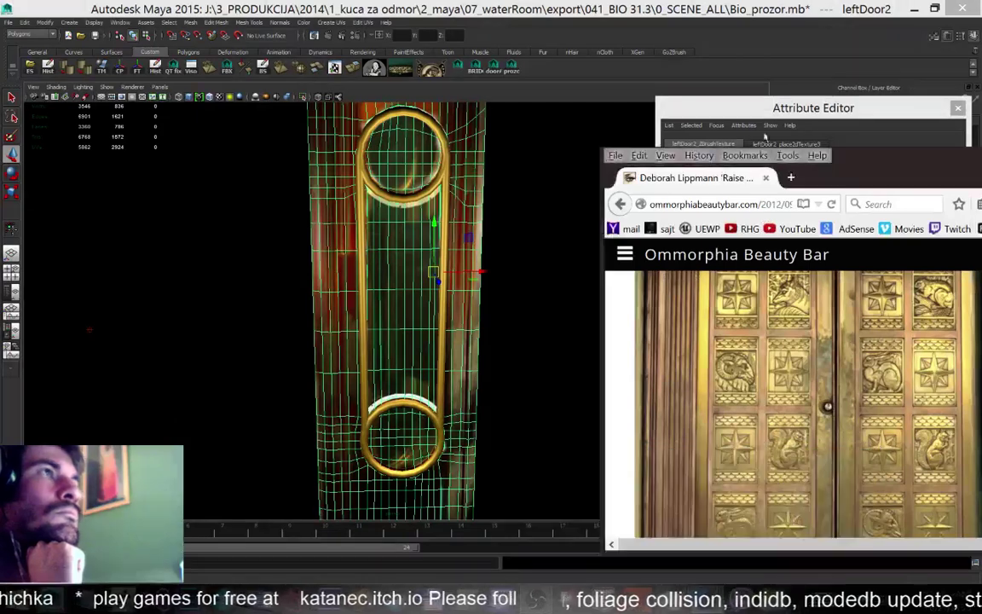
pyautogui.moveTo(857, 166); pyautogui.dragTo(419, 174)
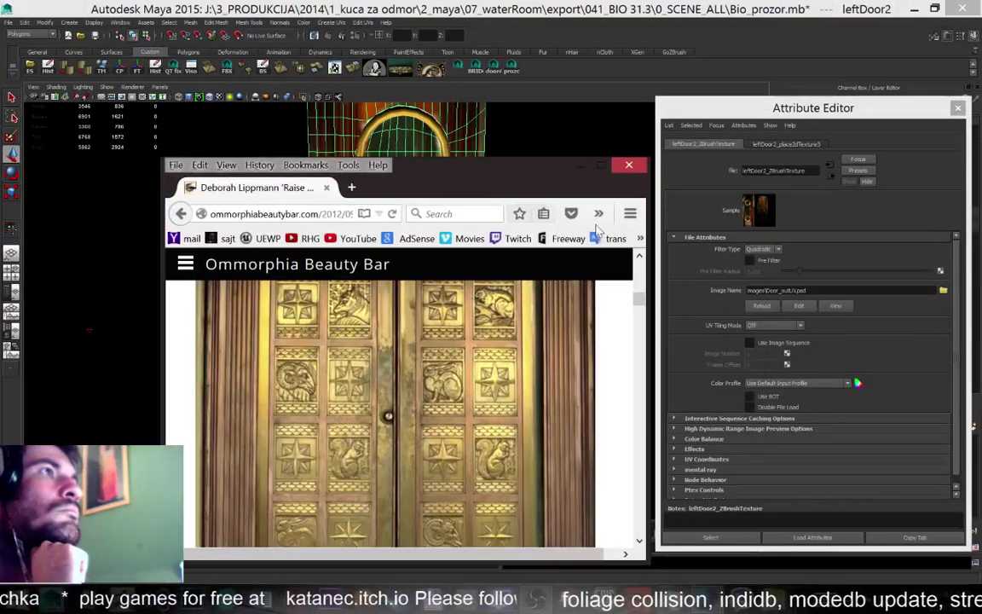
pyautogui.click(640, 239)
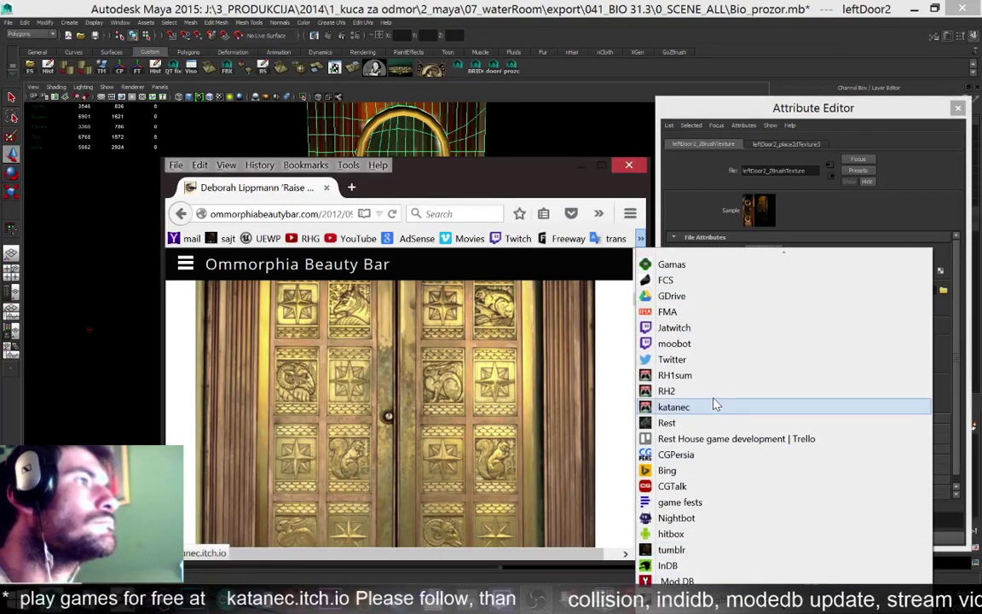
pyautogui.scroll(-3, 717, 354)
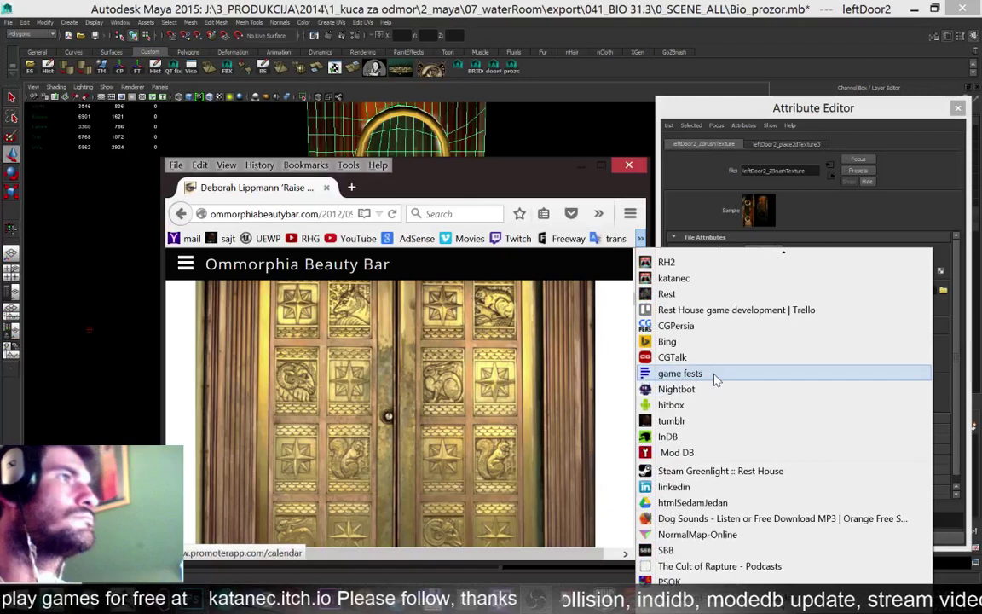
pyautogui.scroll(-3, 712, 367)
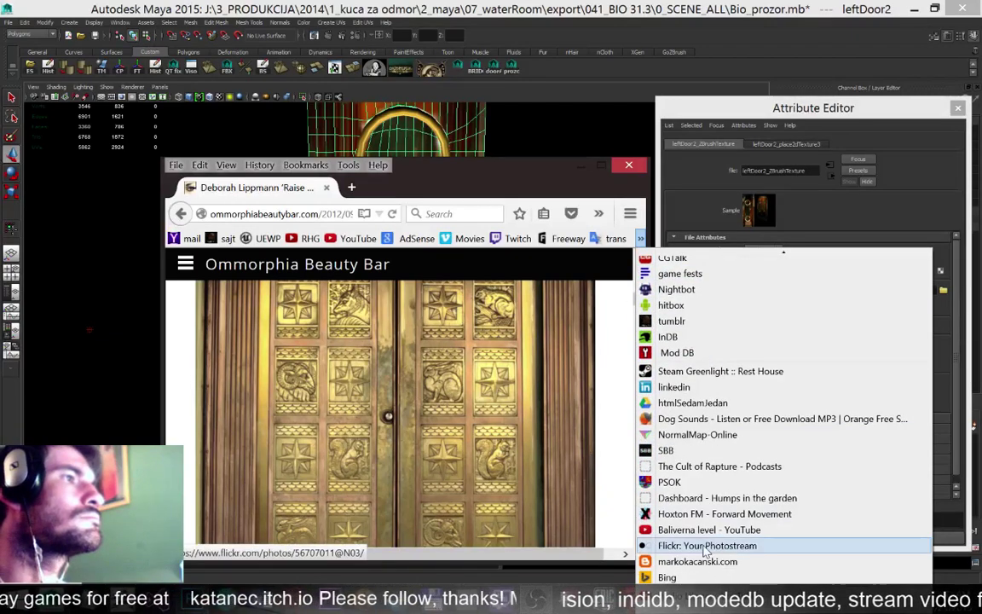
pyautogui.scroll(2, 691, 494)
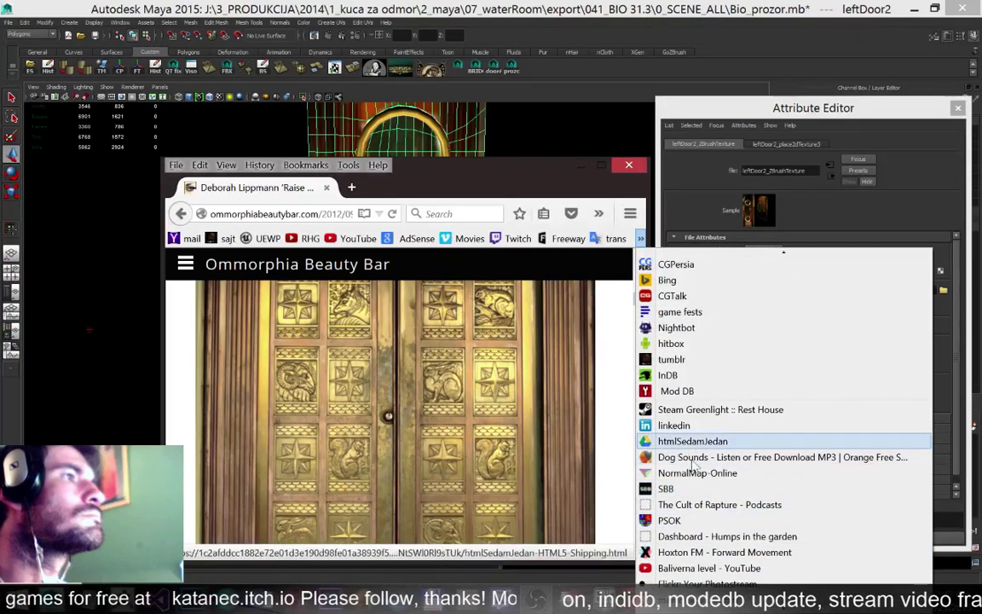
pyautogui.click(695, 472)
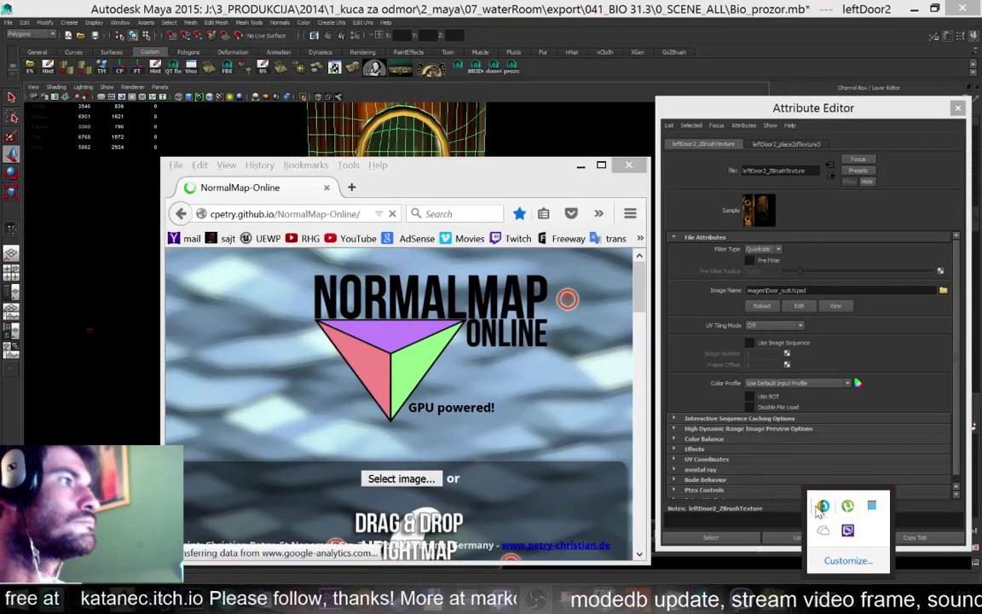
# Quit the uTorrent client running in the background
pyautogui.rightClick(848, 506)
pyautogui.click(859, 498)
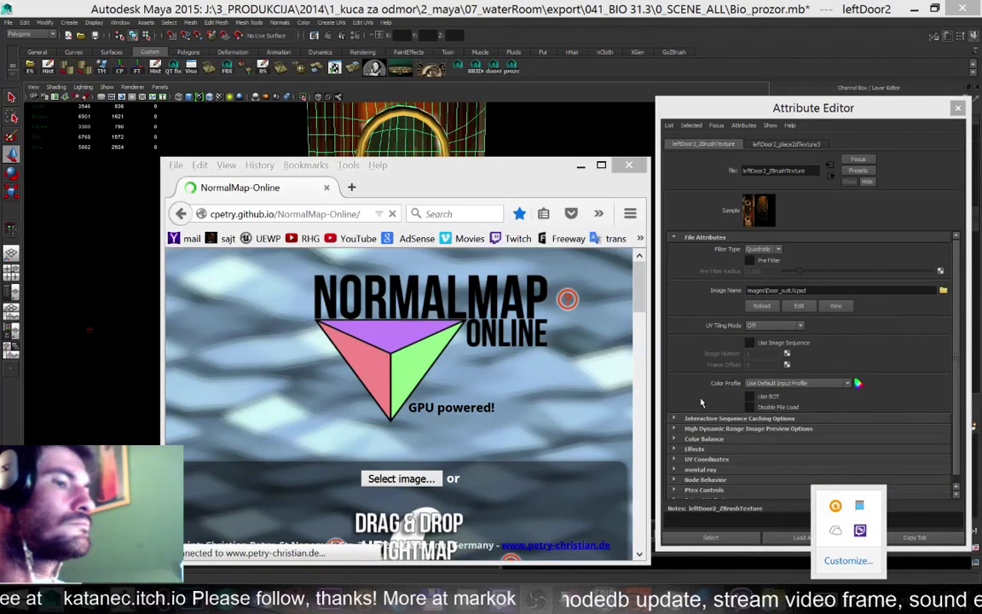
pyautogui.moveTo(529, 177); pyautogui.dragTo(522, 96)
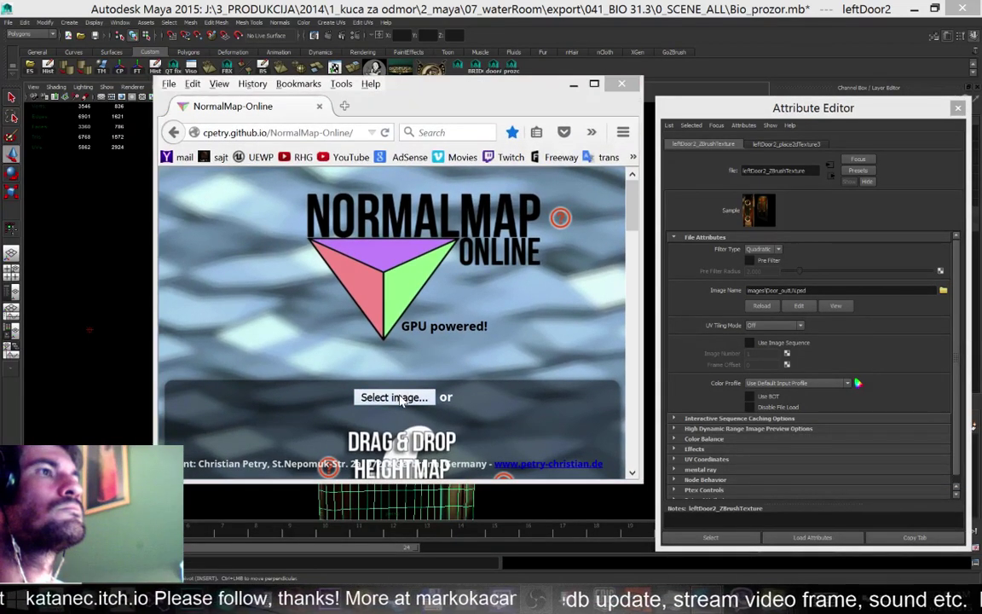
pyautogui.click(396, 397)
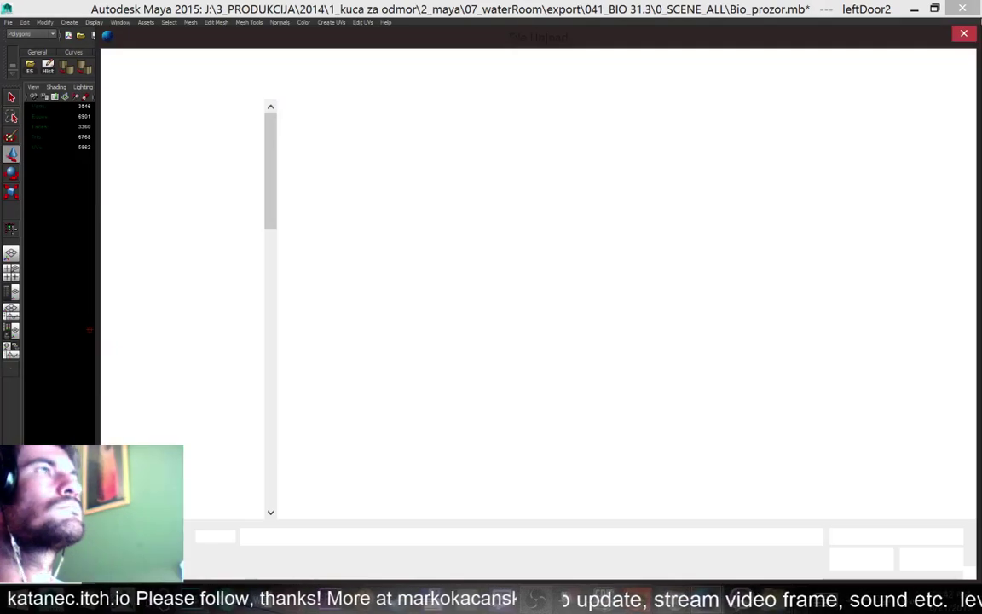
pyautogui.click(964, 33)
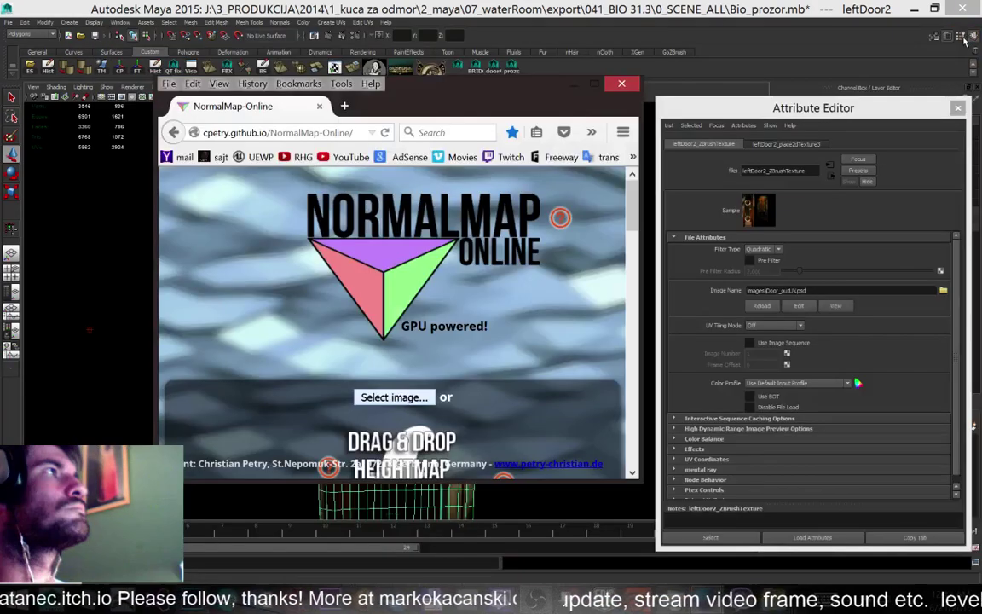
# Clear the desktop and try to drop Door_outUV.png onto the NormalMap-Online page, returning to the generator page
pyautogui.click(914, 11)
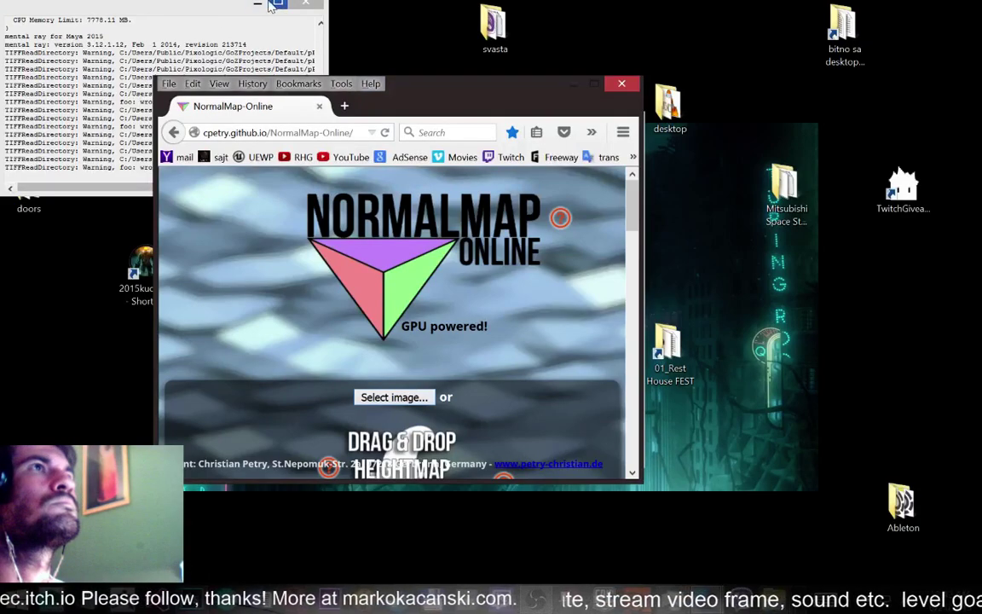
pyautogui.click(258, 4)
pyautogui.moveTo(429, 96); pyautogui.dragTo(473, 193)
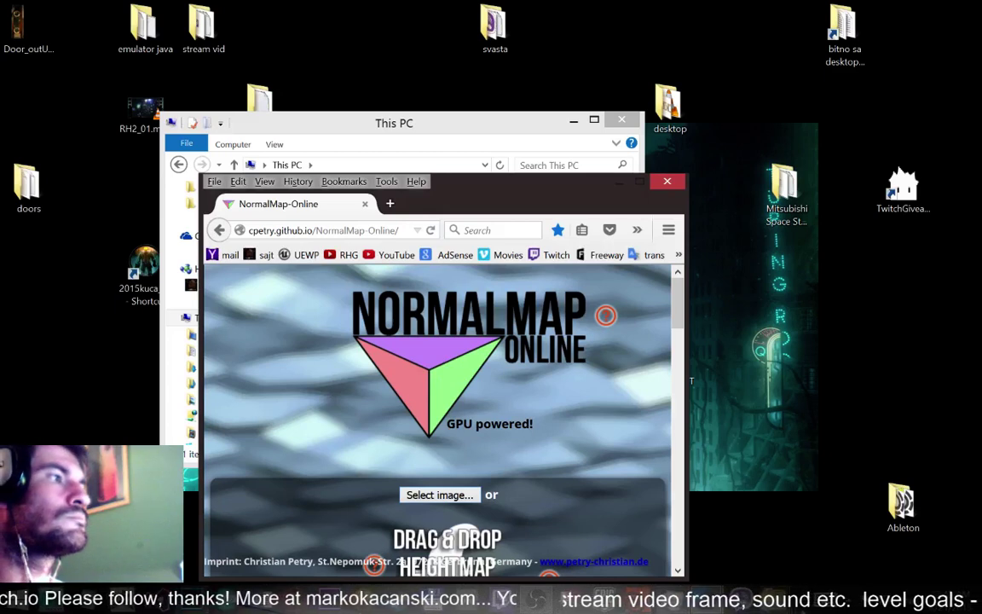
pyautogui.press('super')
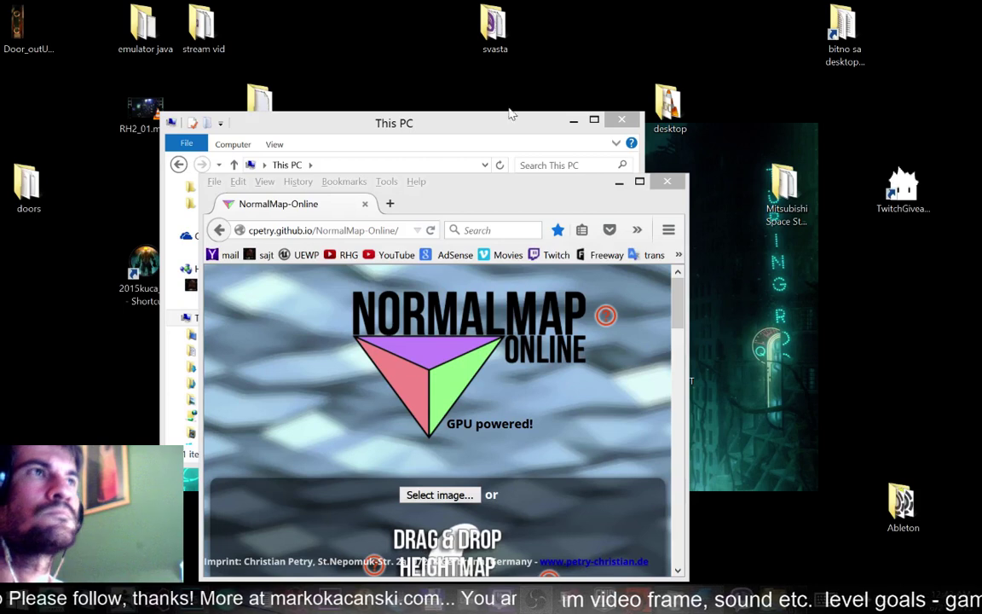
pyautogui.moveTo(467, 207); pyautogui.dragTo(698, 95)
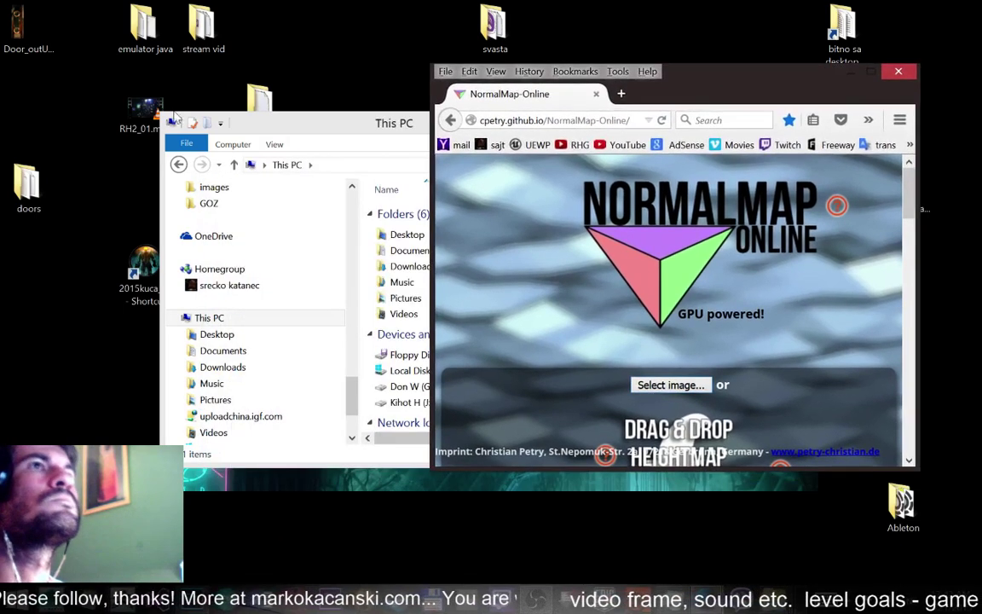
pyautogui.moveTo(52, 39); pyautogui.dragTo(737, 426)
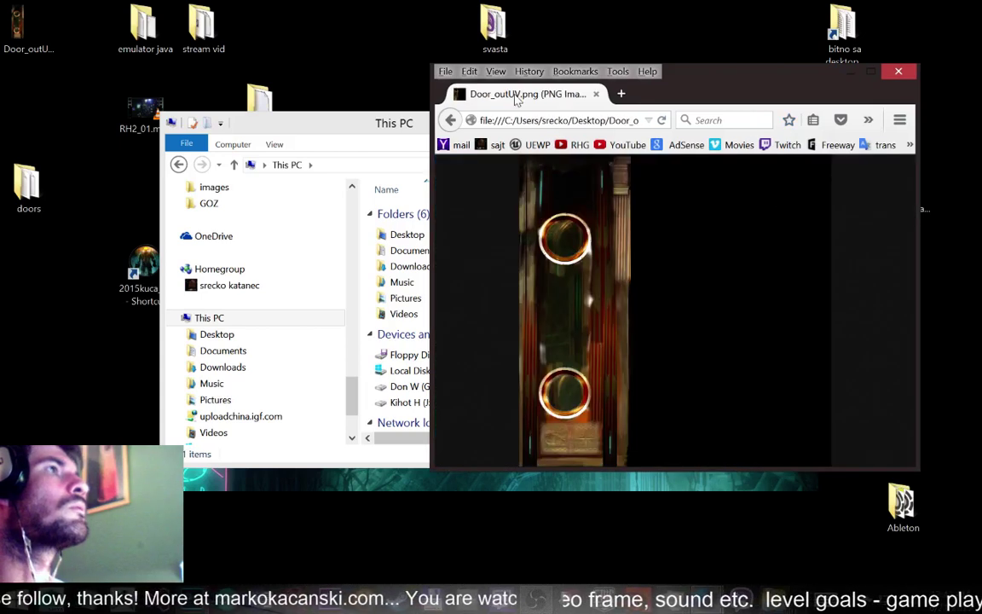
pyautogui.hotkey('alt', 'Left')
# Maximize the browser window and load Door_outUV.png from the Desktop as the height map
pyautogui.scroll(-5, 725, 333)
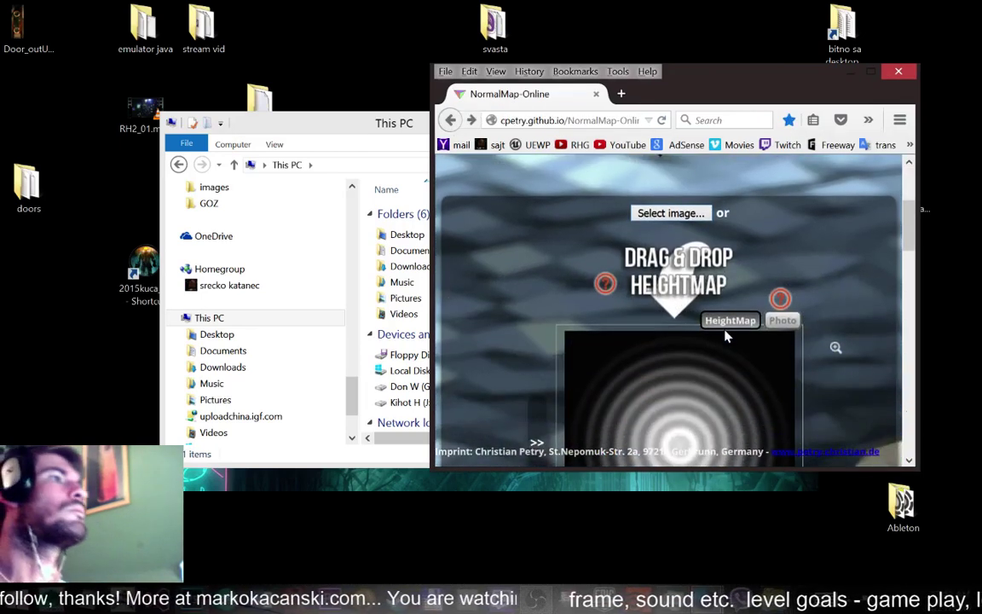
pyautogui.scroll(2, 724, 334)
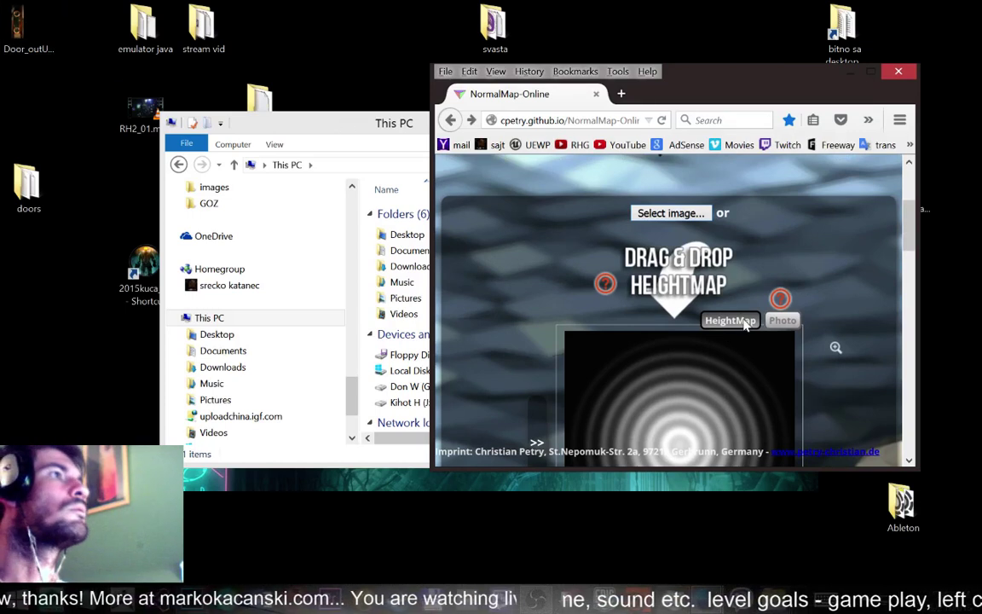
pyautogui.click(868, 73)
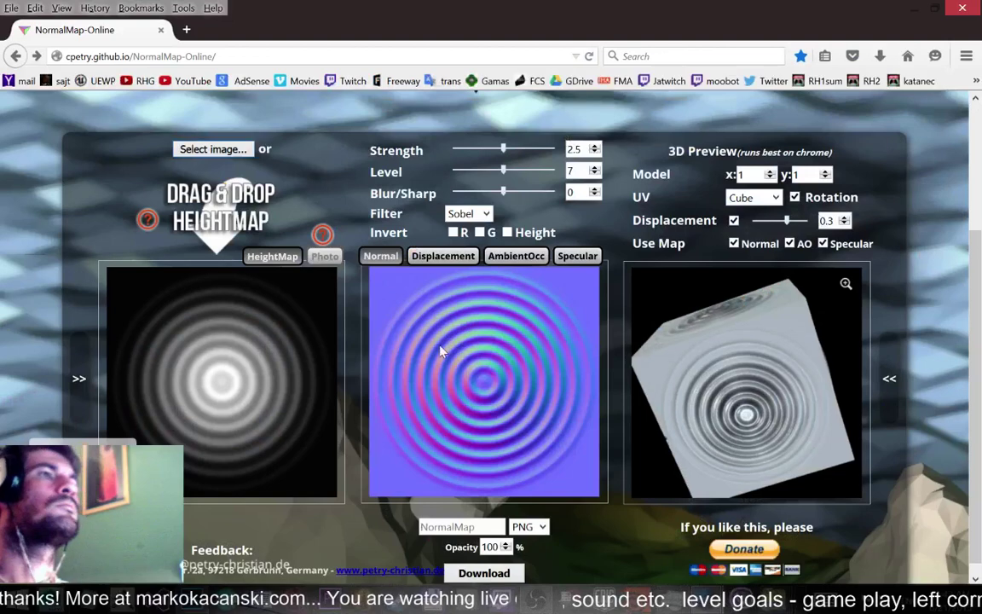
pyautogui.click(215, 149)
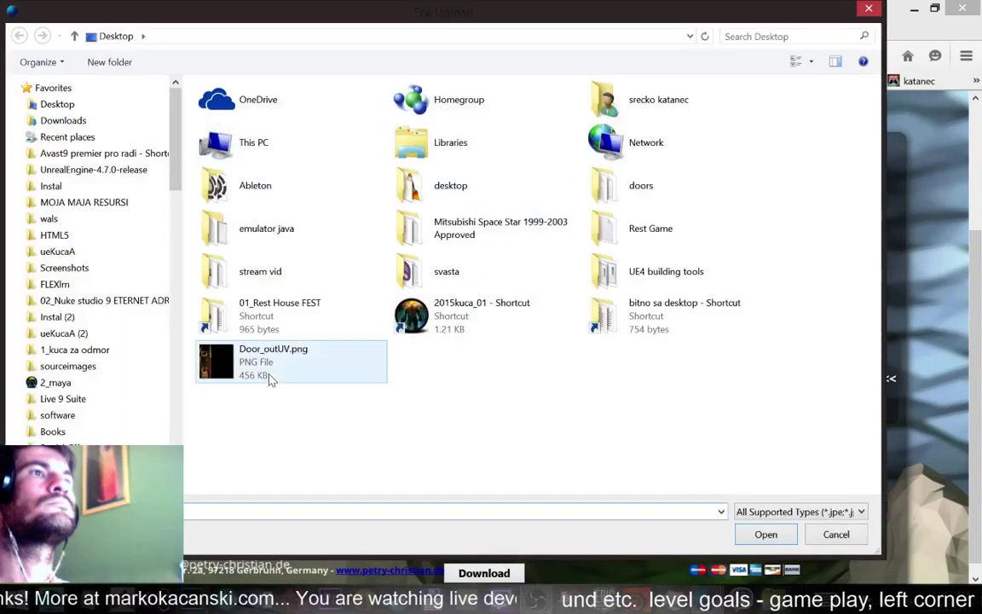
pyautogui.doubleClick(267, 365)
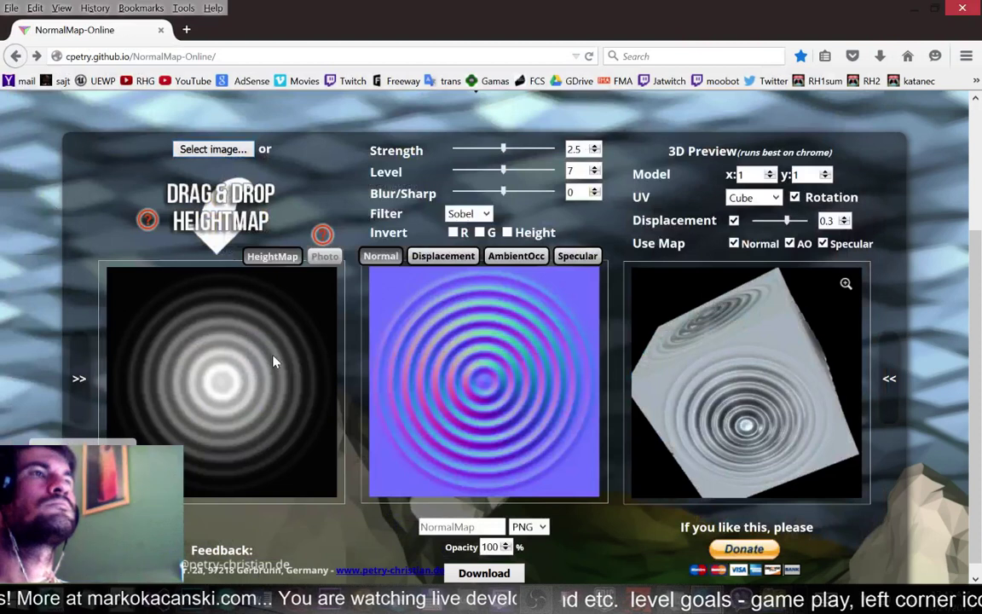
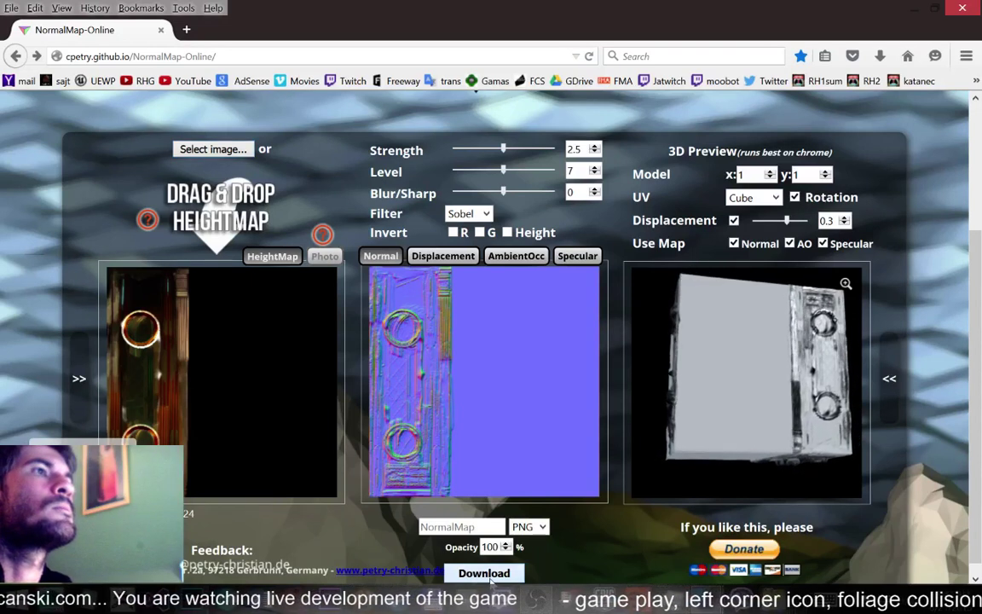
# Download the generated normal map as NormalMap.png, choosing to save the file
pyautogui.click(490, 581)
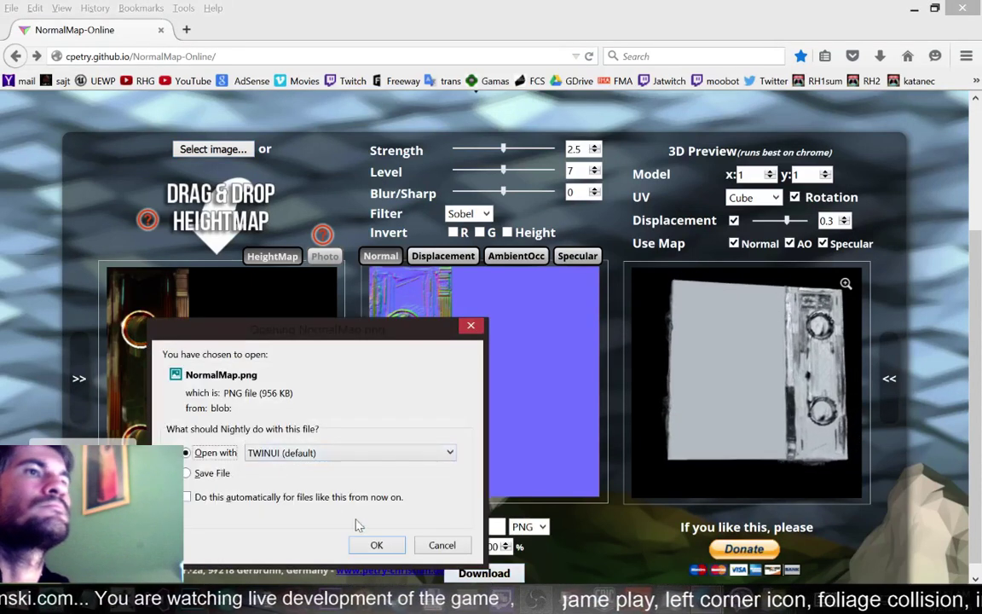
pyautogui.click(208, 474)
pyautogui.click(376, 545)
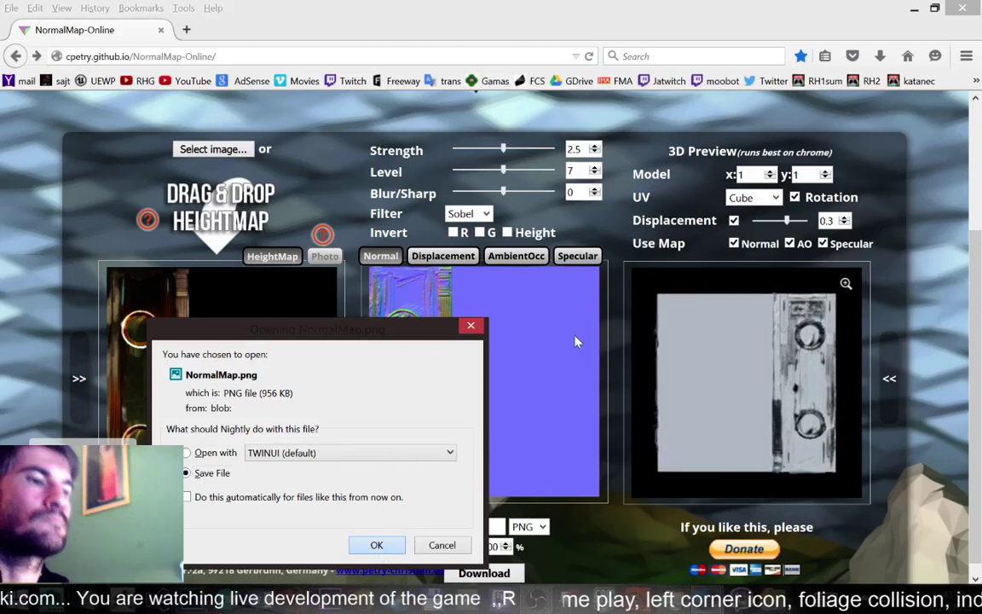
# Find NormalMap.png in the Downloads folder and copy it
pyautogui.click(881, 56)
pyautogui.rightClick(748, 101)
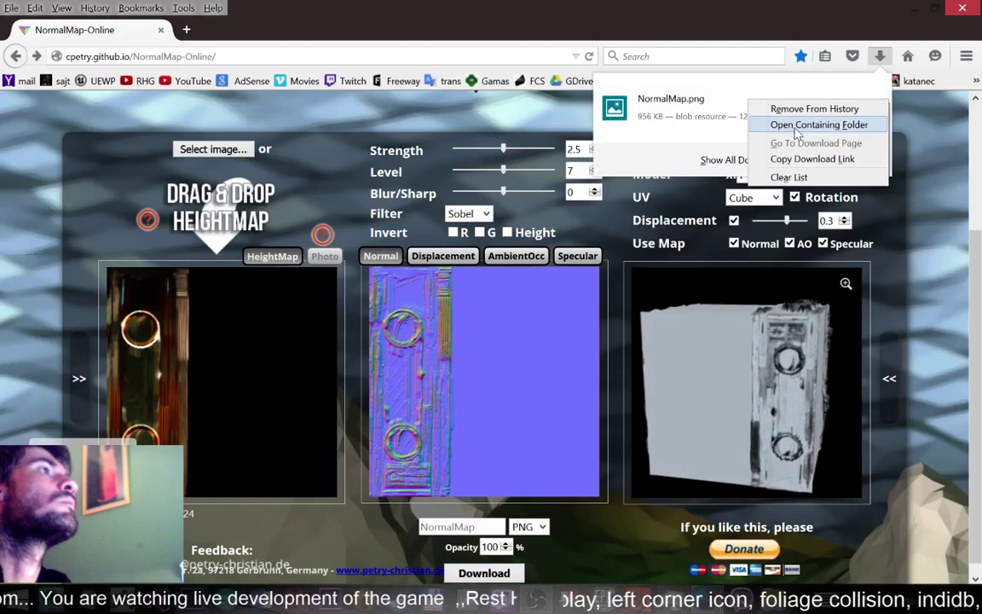
pyautogui.click(795, 126)
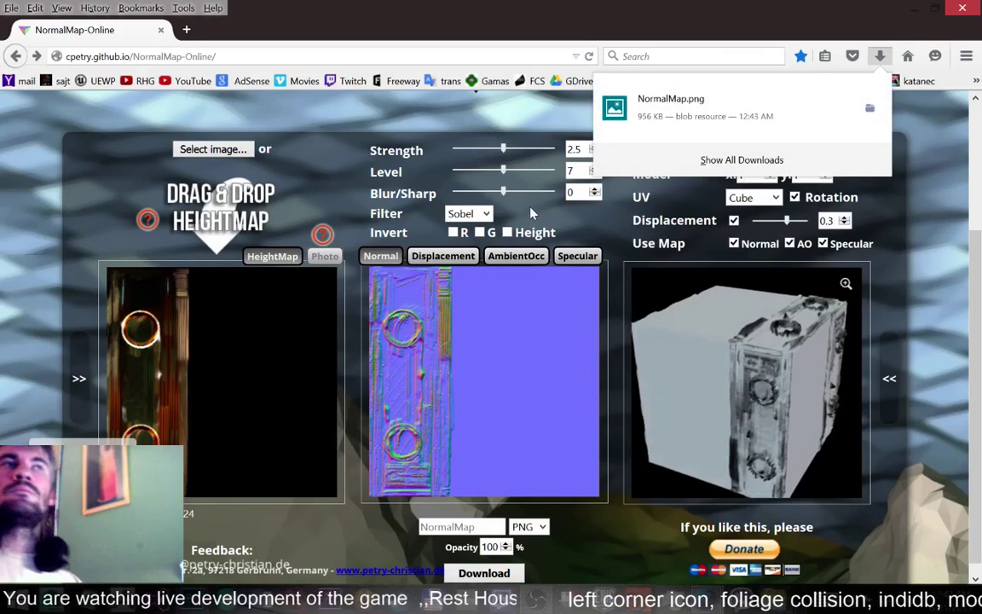
pyautogui.click(913, 8)
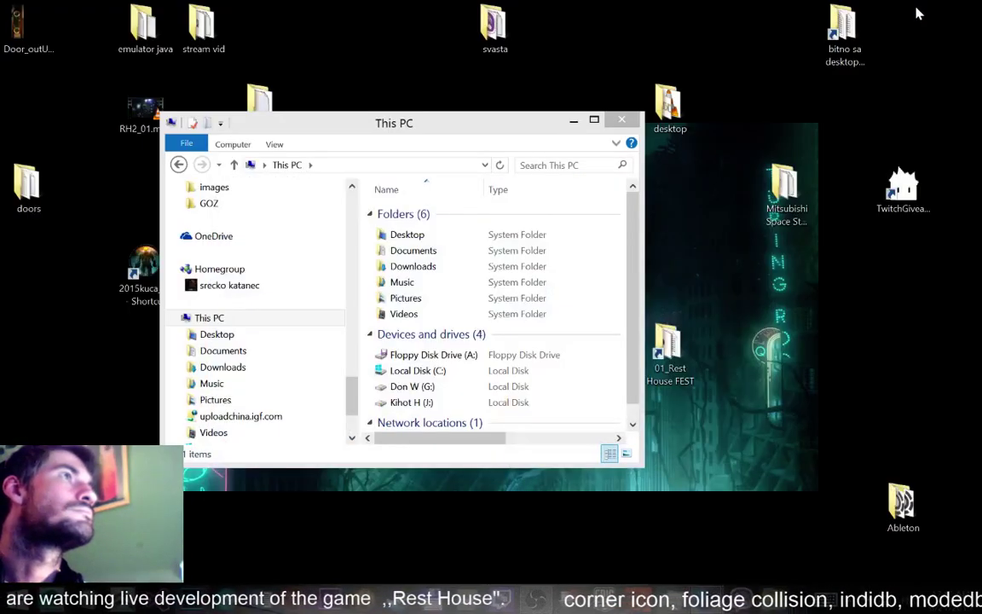
pyautogui.click(594, 120)
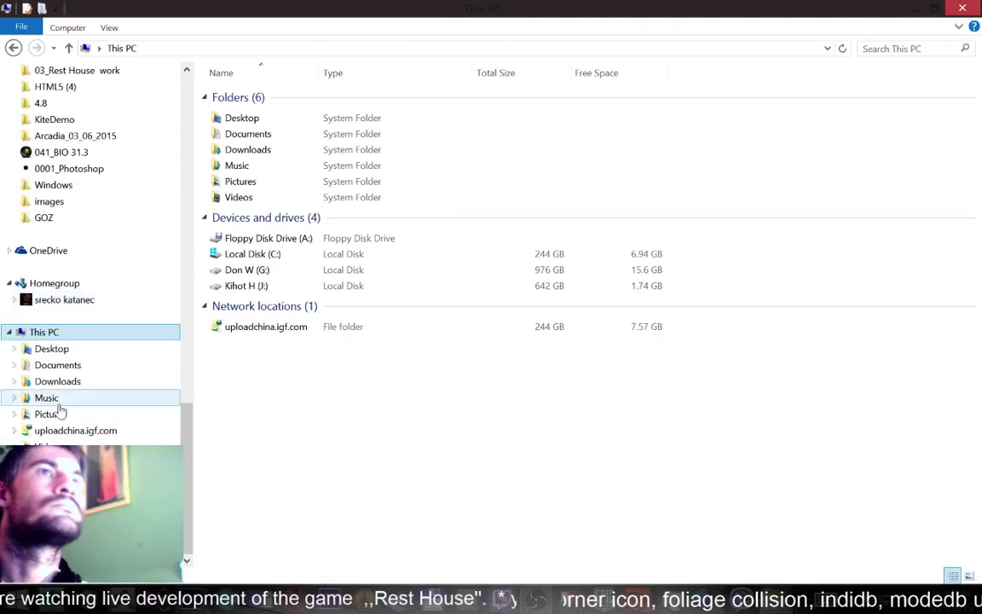
pyautogui.click(75, 381)
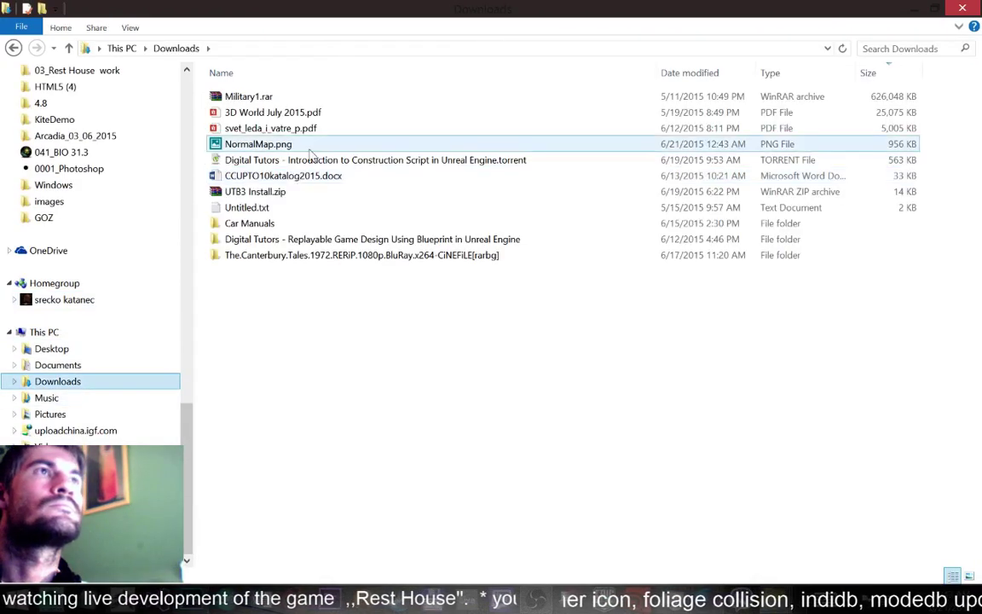
pyautogui.click(253, 143)
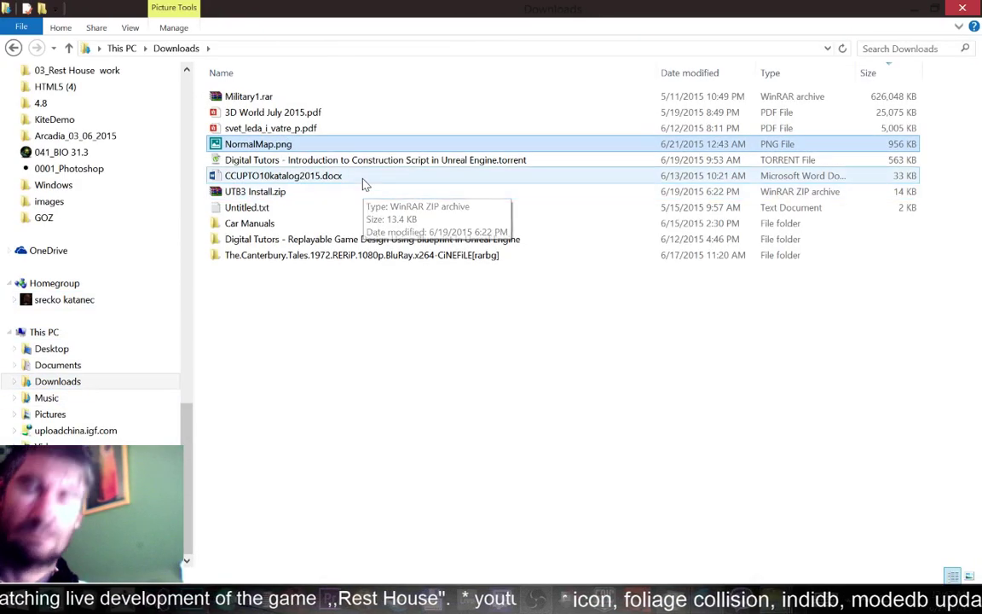
# Switch back to Maya and minimize the UV Texture Editor
pyautogui.click(915, 7)
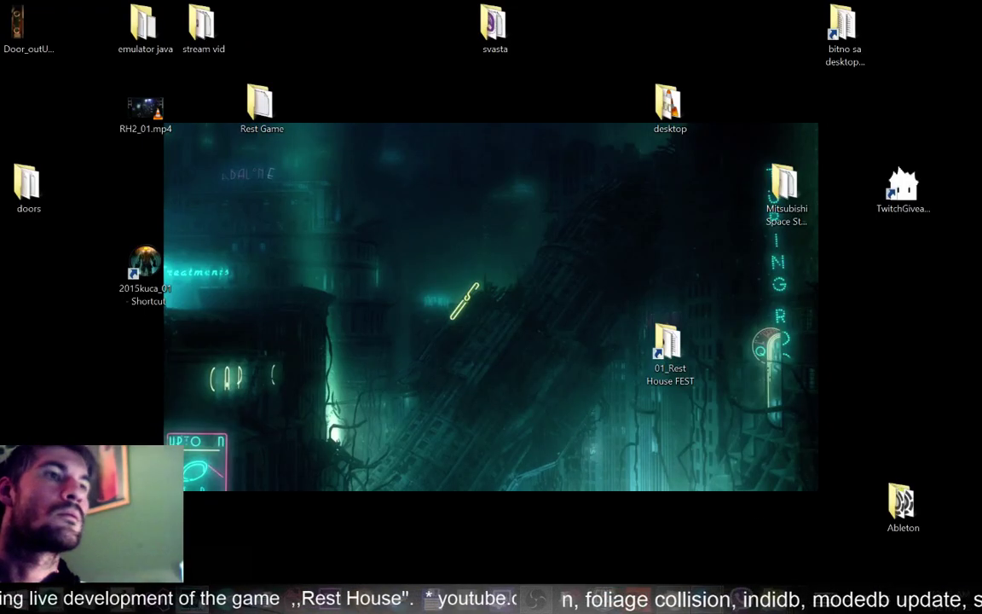
pyautogui.click(194, 598)
pyautogui.click(935, 5)
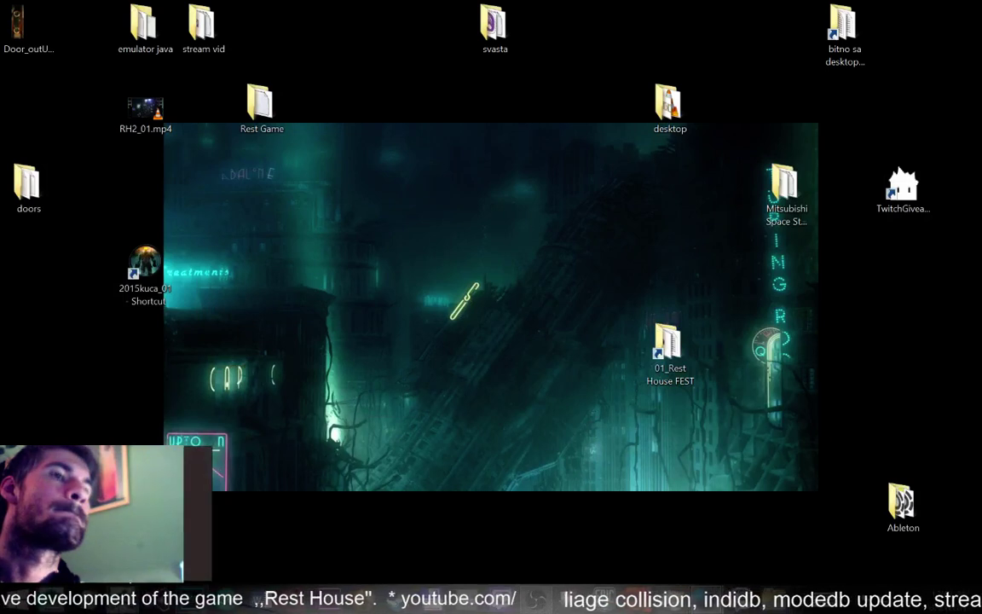
pyautogui.moveTo(772, 599)
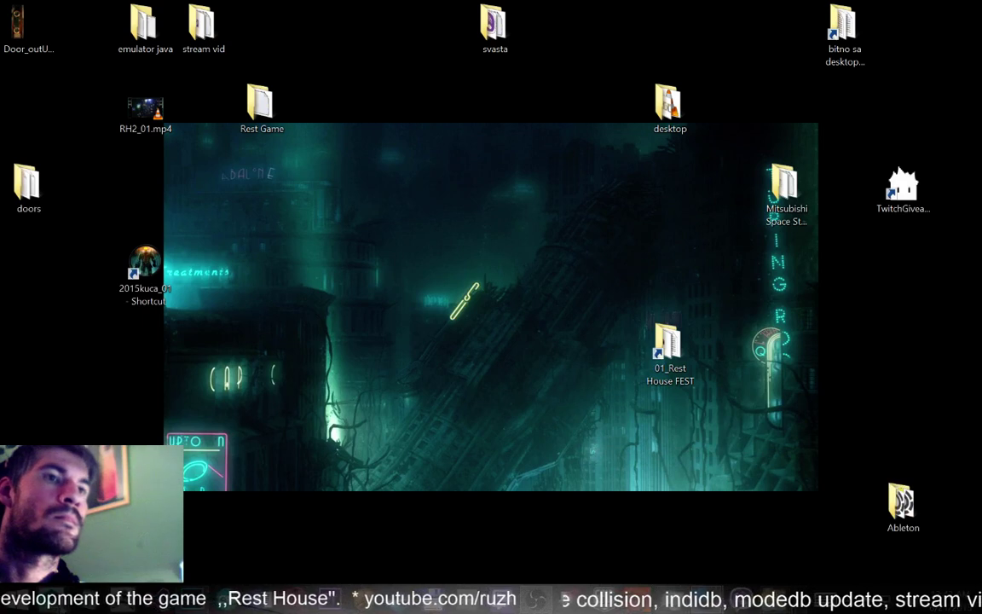
pyautogui.click(268, 599)
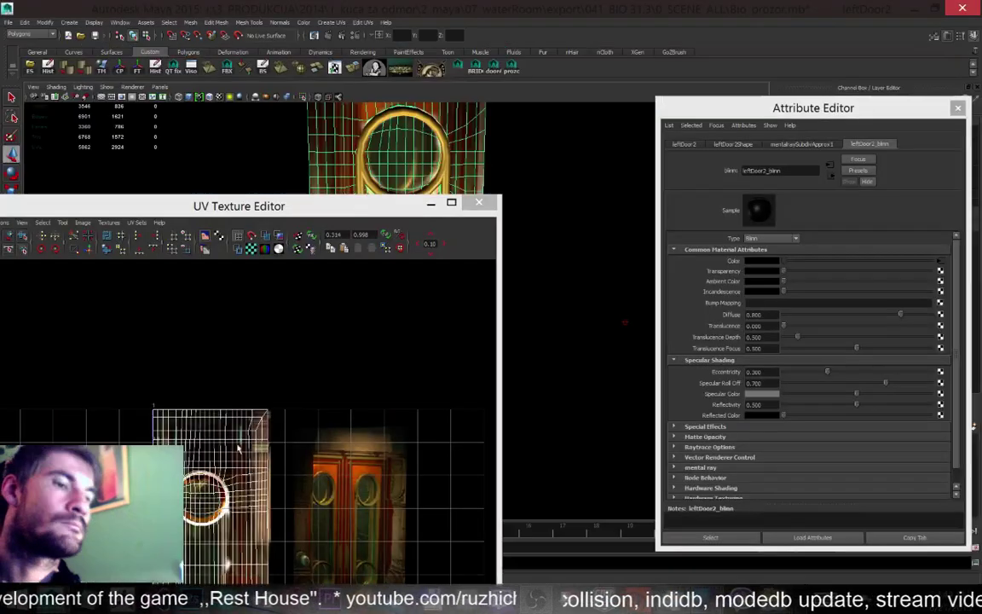
pyautogui.click(430, 204)
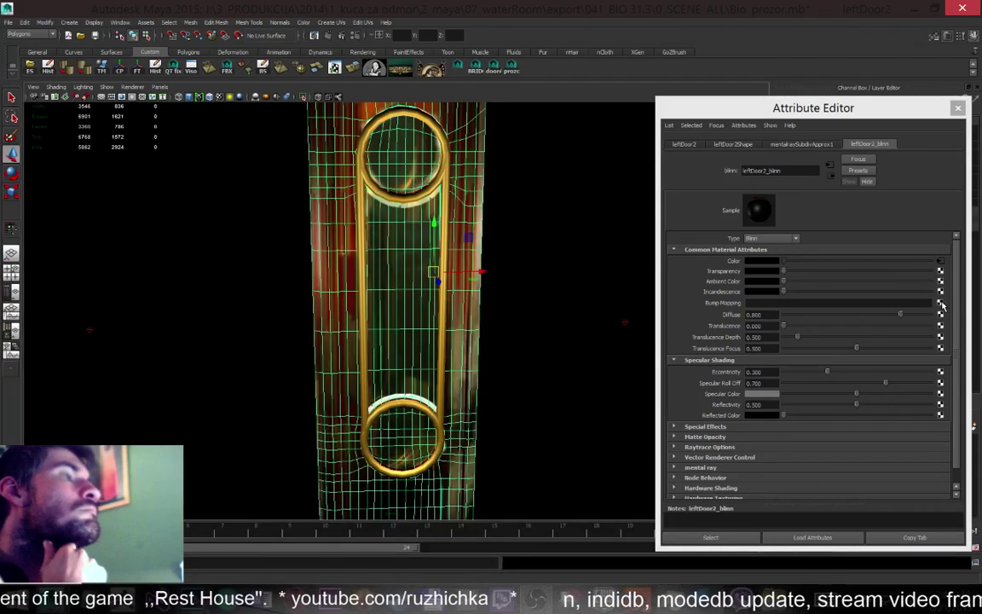
# Connect a File texture to the Bump Mapping attribute of the leftDoor2_blinn material
pyautogui.click(941, 304)
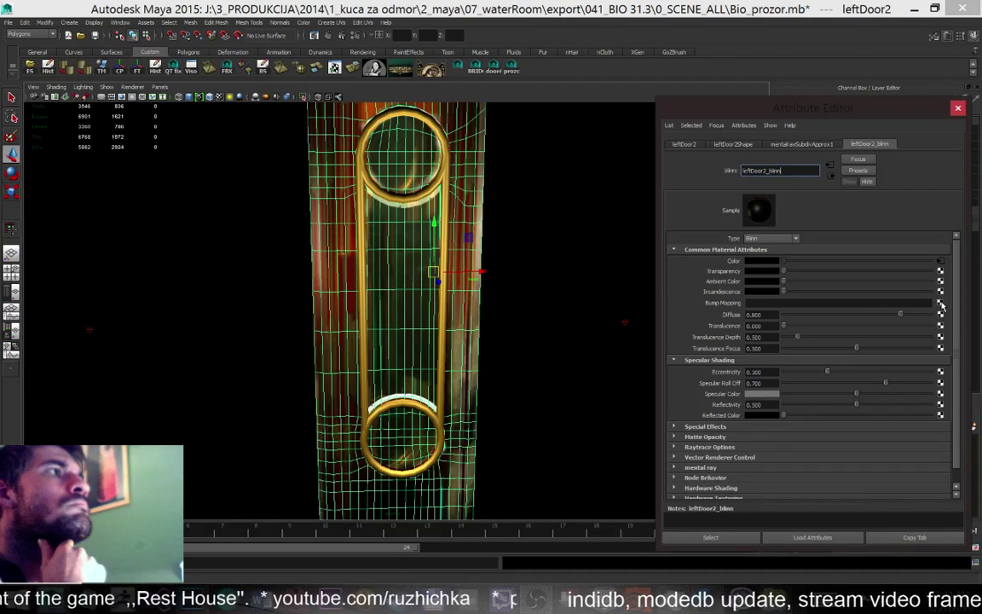
pyautogui.click(940, 303)
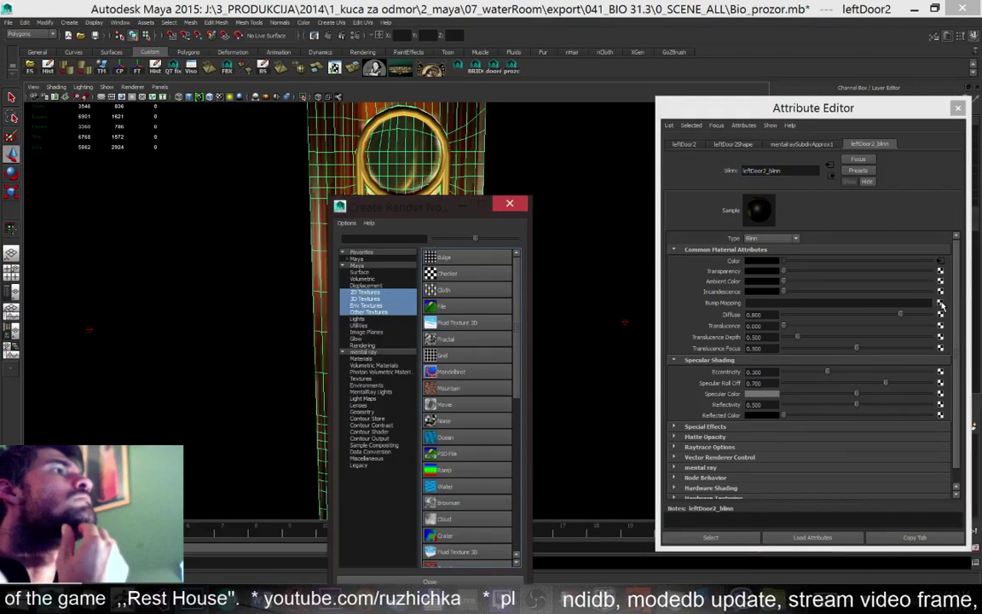
pyautogui.click(452, 306)
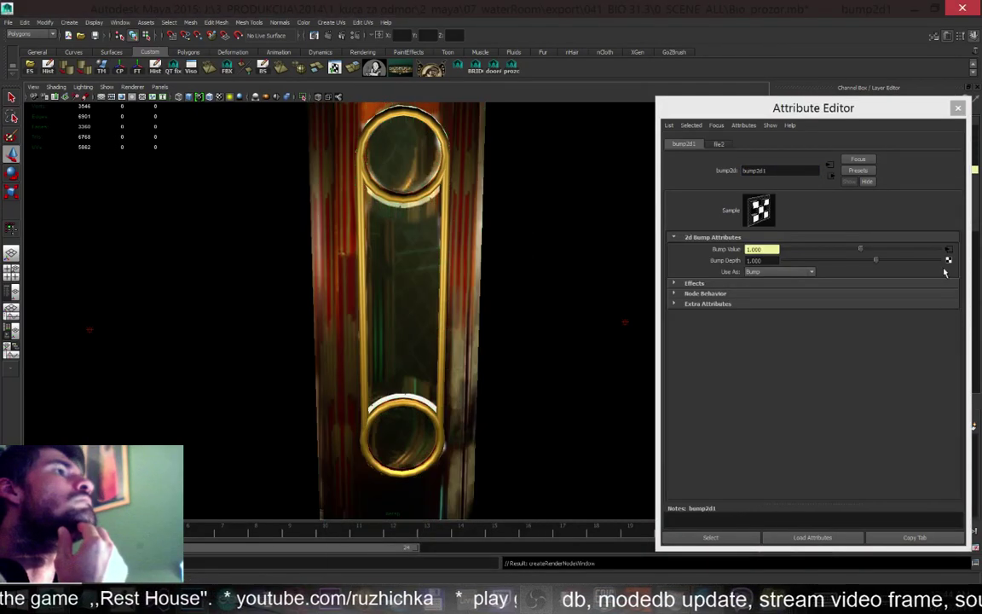
# Paste NormalMap.png into the project's images folder and load it as the bump file node's image
pyautogui.click(949, 253)
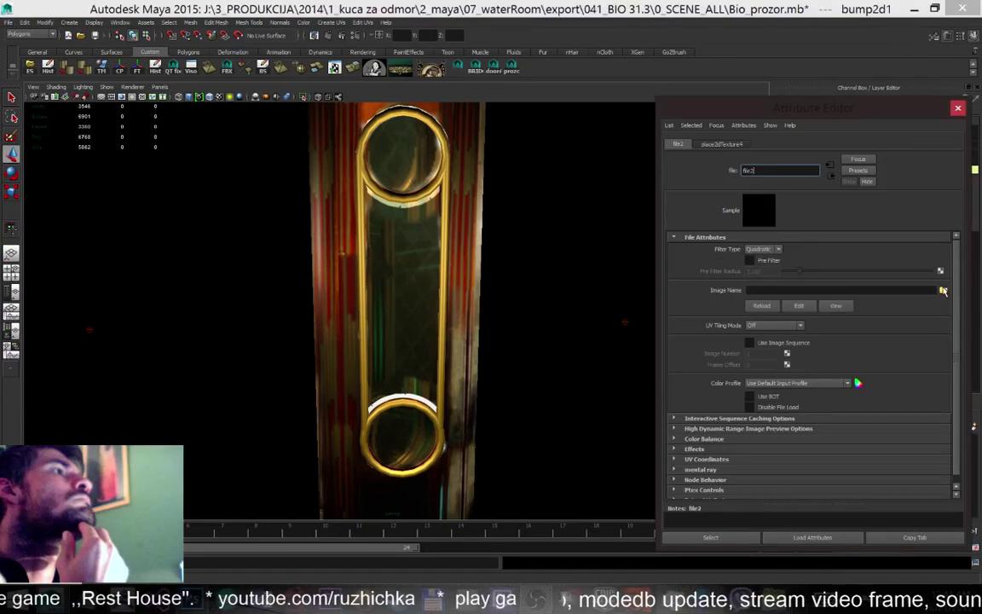
pyautogui.click(943, 290)
pyautogui.rightClick(538, 210)
pyautogui.click(461, 284)
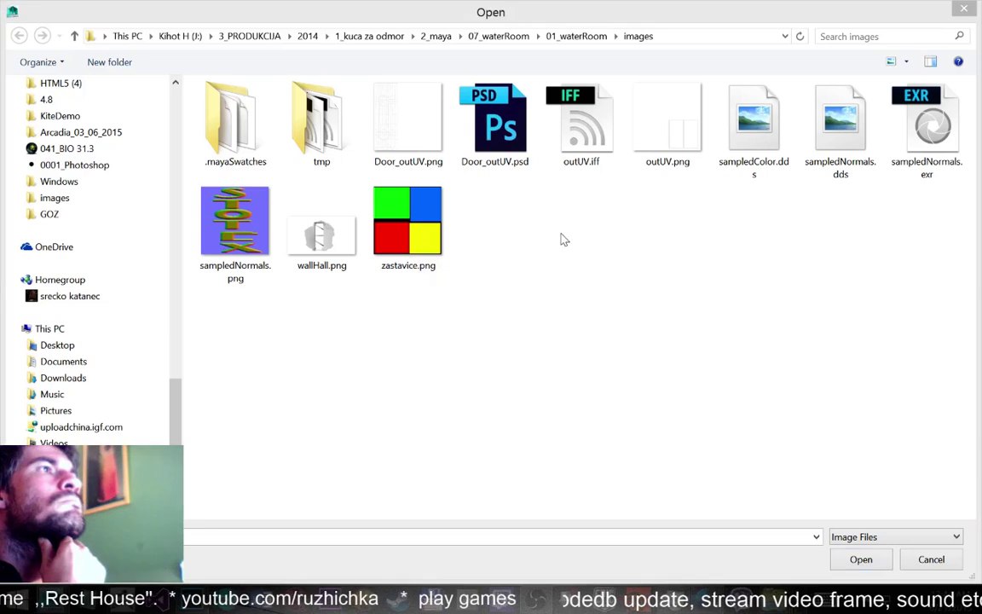
pyautogui.click(859, 560)
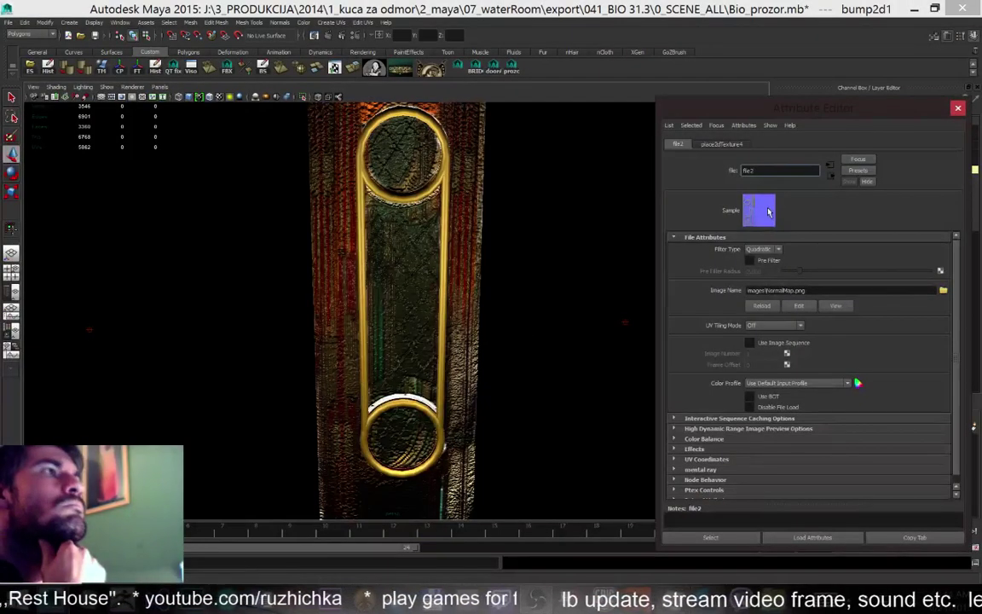
# Try Bump Depth values of 0.2 and 0.1 on the door material's bump2d1 node
pyautogui.click(831, 173)
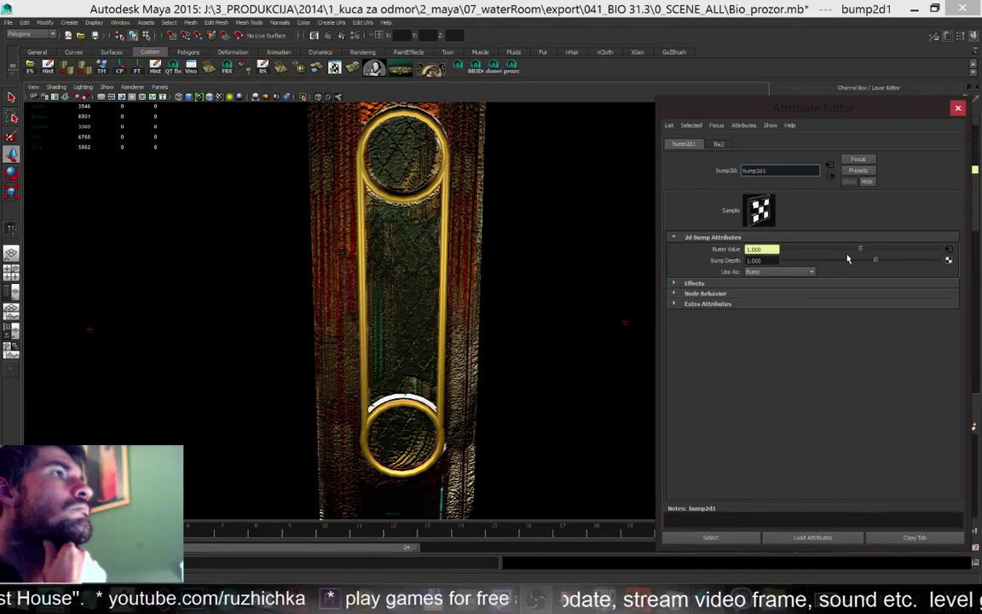
pyautogui.click(948, 249)
pyautogui.click(831, 177)
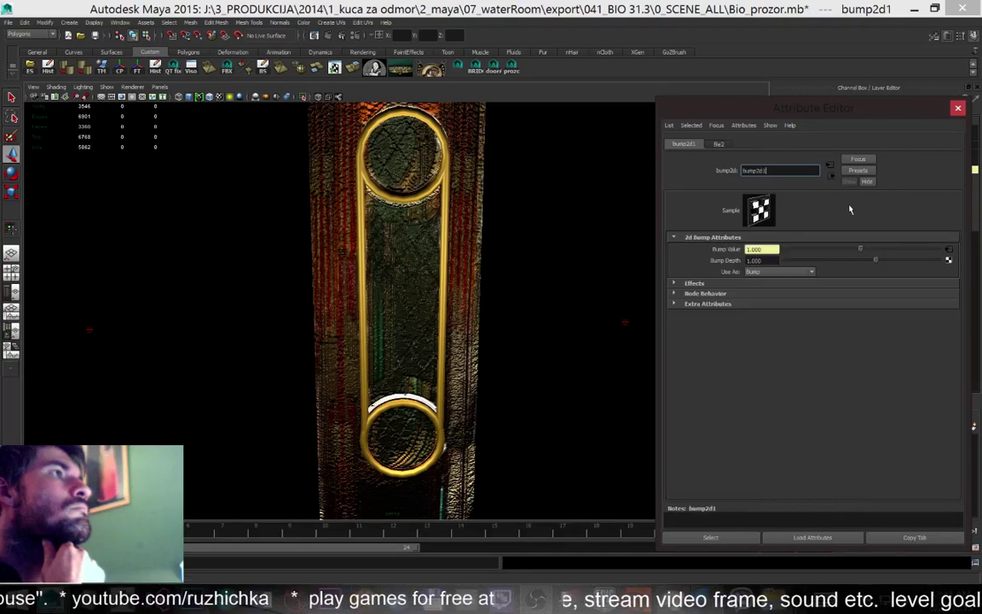
pyautogui.moveTo(836, 263); pyautogui.dragTo(858, 259)
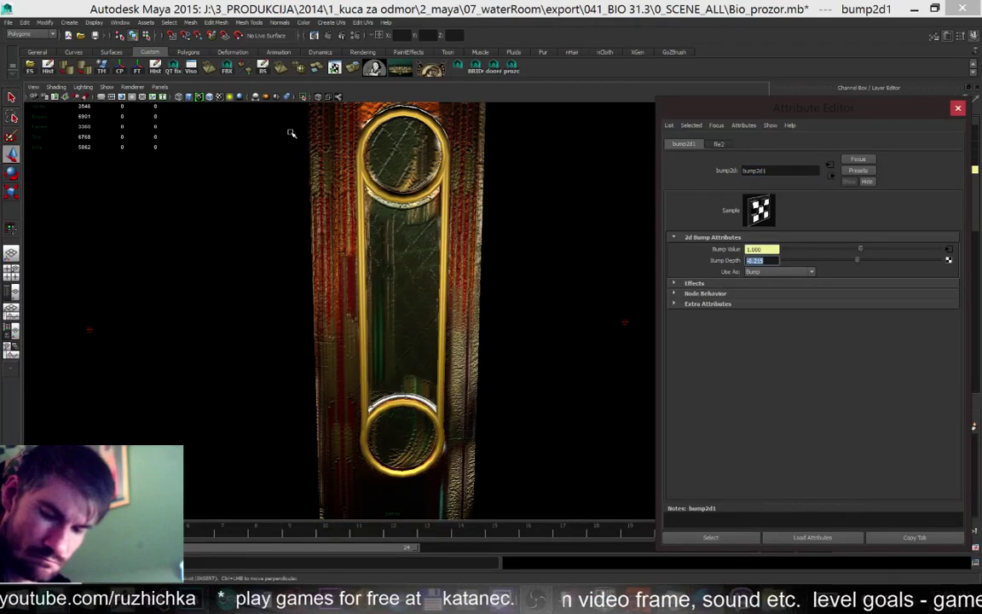
pyautogui.write('.2')
pyautogui.press('Return')
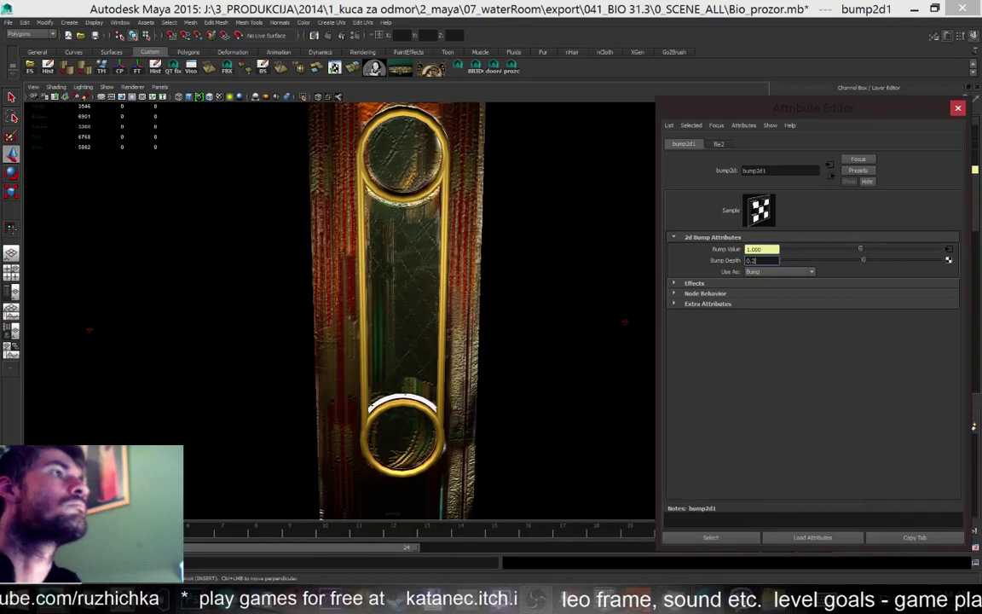
pyautogui.write('1')
pyautogui.press('Return')
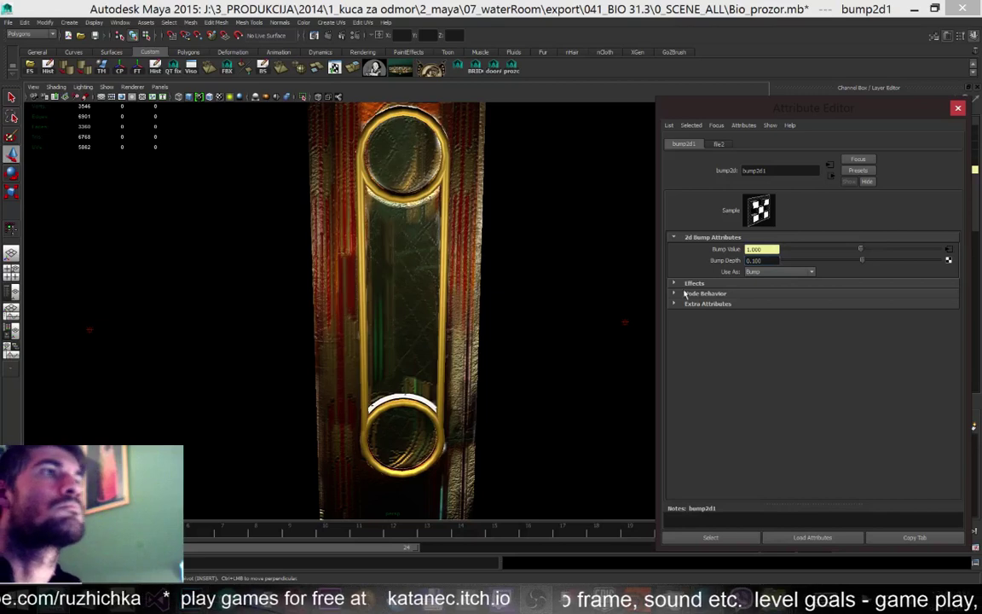
# Set the bump2d1 node's Bump Depth to 0.05 and check the relief on the door
pyautogui.moveTo(528, 313)
pyautogui.keyDown('alt'); pyautogui.mouseDown()
pyautogui.moveTo(469, 294)
pyautogui.moveTo(539, 301)
pyautogui.mouseUp(); pyautogui.keyUp('alt')
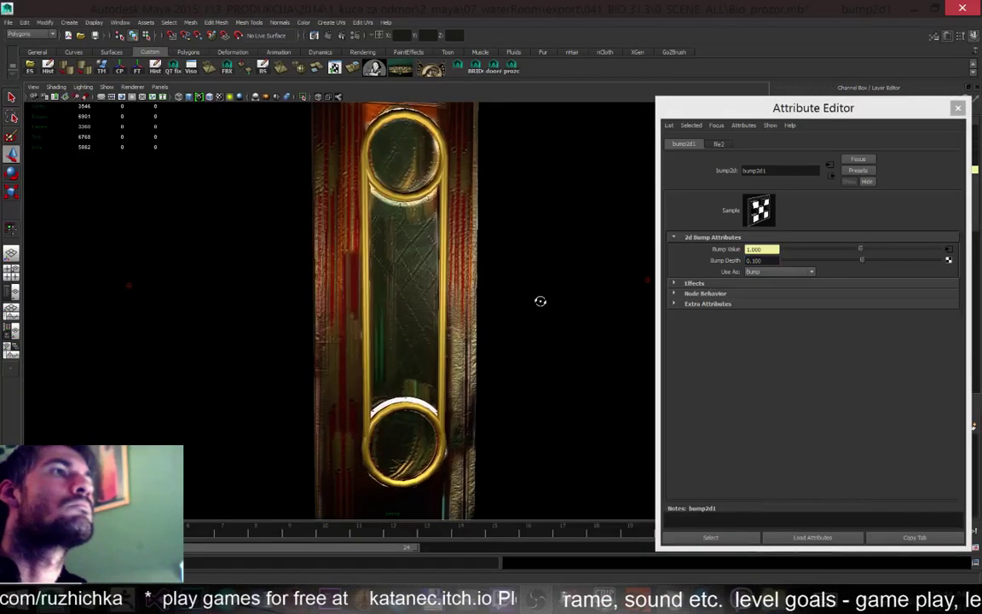
pyautogui.keyDown('alt'); pyautogui.moveTo(540, 301); pyautogui.dragTo(418, 305, button='right'); pyautogui.keyUp('alt')
pyautogui.keyDown('alt'); pyautogui.moveTo(417, 305); pyautogui.dragTo(417, 177); pyautogui.keyUp('alt')
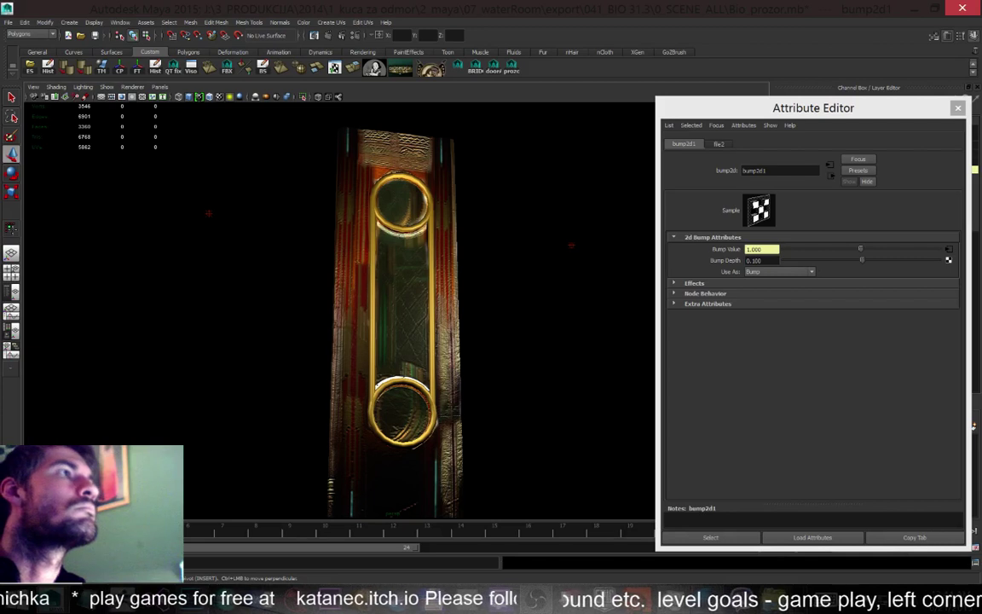
pyautogui.moveTo(751, 260); pyautogui.dragTo(794, 264)
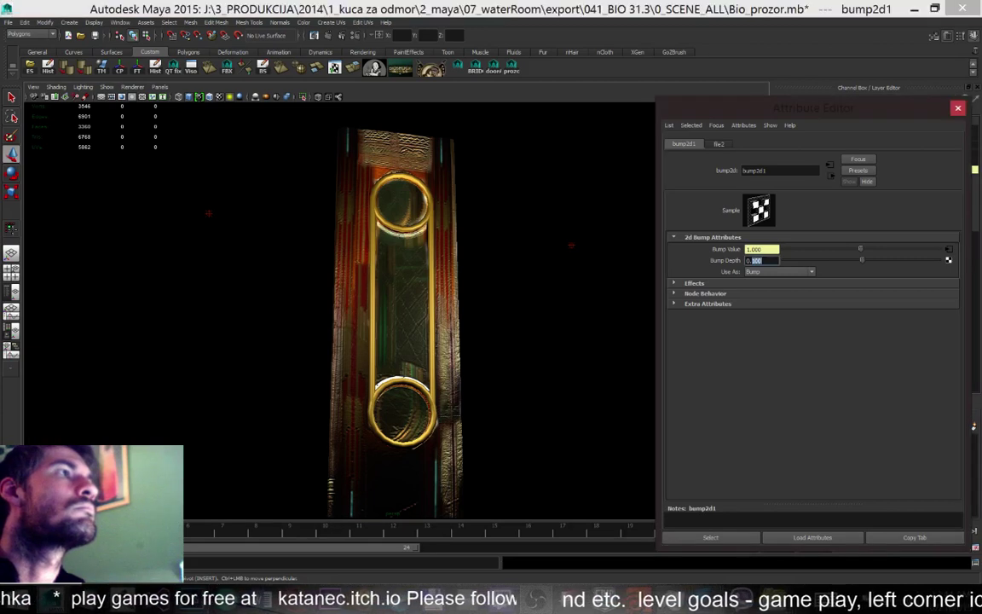
pyautogui.write('0.05')
pyautogui.press('Return')
pyautogui.moveTo(449, 193)
pyautogui.keyDown('alt'); pyautogui.mouseDown()
pyautogui.moveTo(454, 219)
pyautogui.moveTo(429, 202)
pyautogui.moveTo(450, 173)
pyautogui.moveTo(464, 203)
pyautogui.mouseUp(); pyautogui.keyUp('alt')
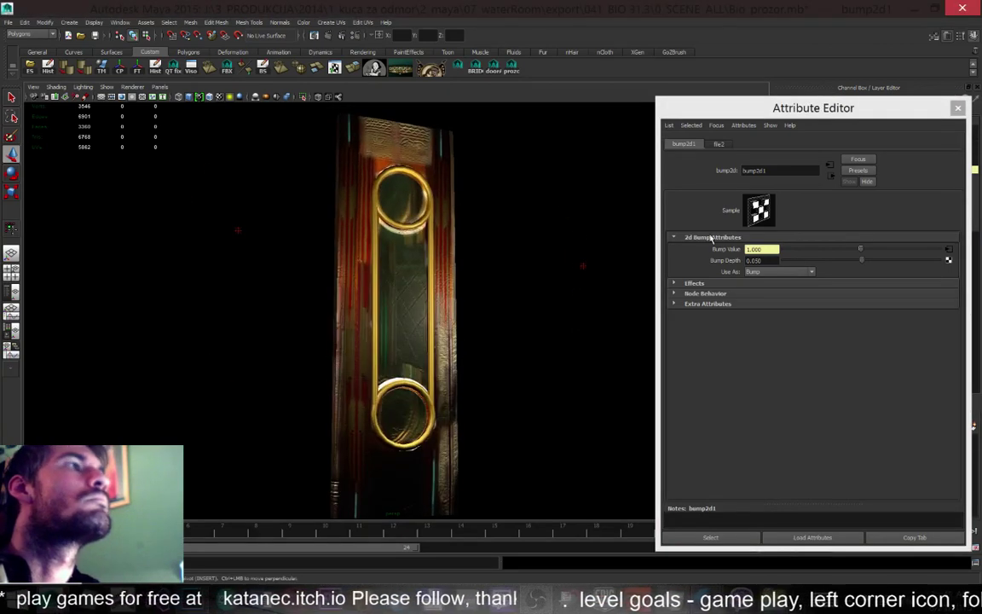
# Break the Bump Mapping connection of the leftDoor2_blinn material
pyautogui.click(830, 179)
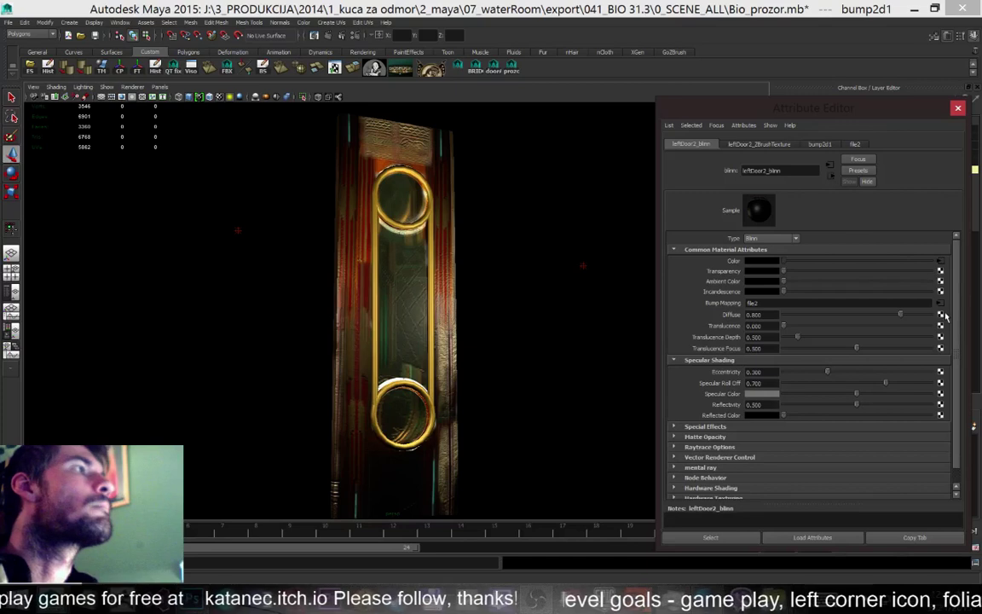
pyautogui.rightClick(725, 306)
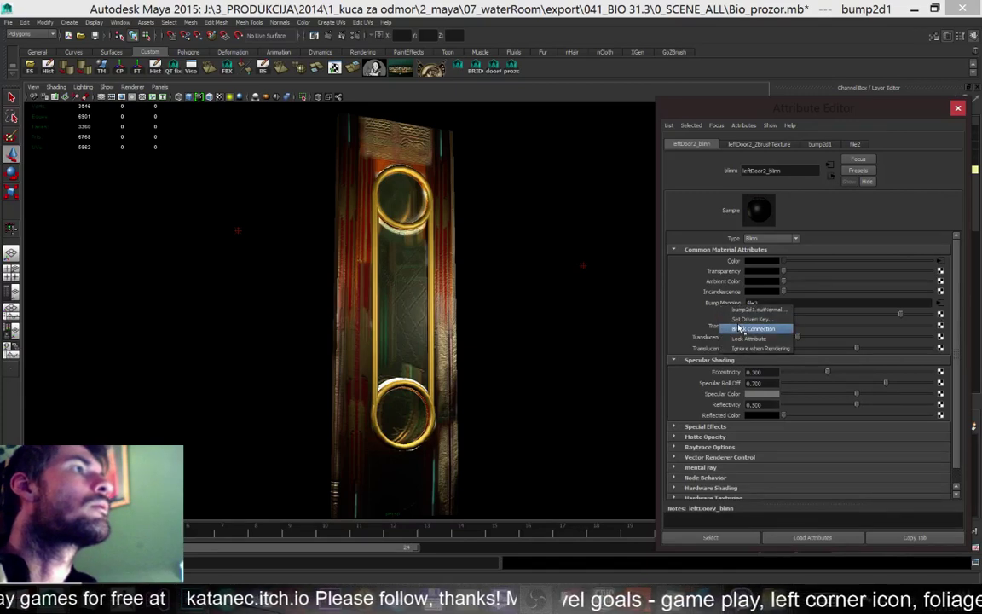
pyautogui.click(740, 329)
# Switch to Photoshop and group all layers from Layer 23 down to Layer 19 copy
pyautogui.hotkey('alt', 'Tab')
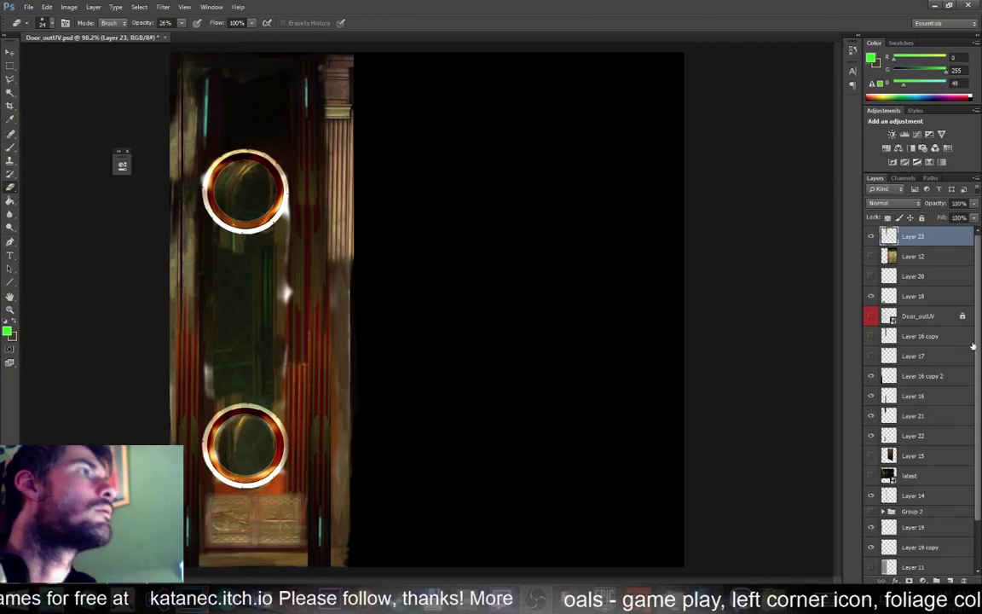
pyautogui.moveTo(978, 364); pyautogui.dragTo(978, 469)
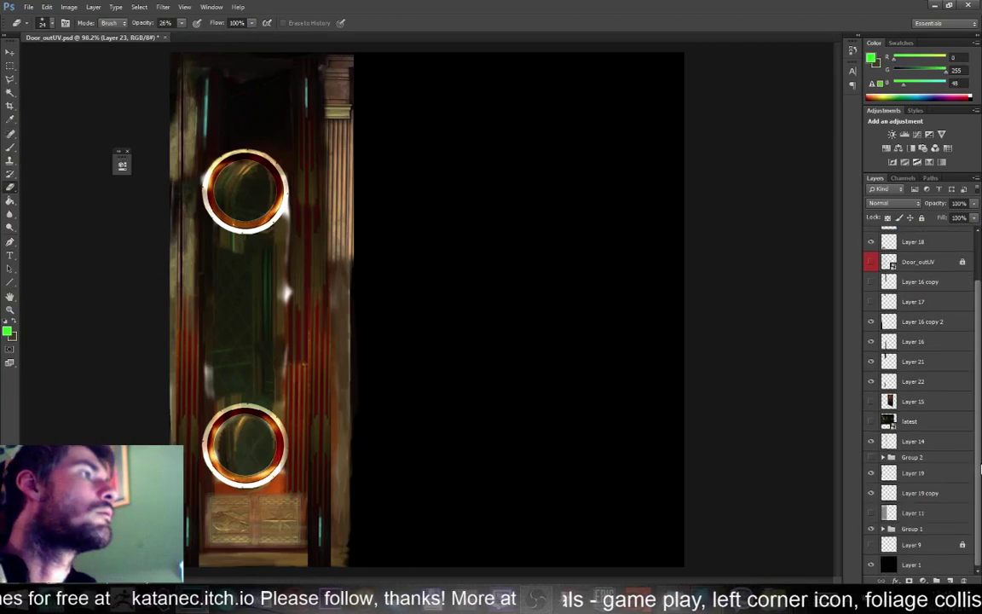
pyautogui.keyDown('shift'); pyautogui.click(920, 493); pyautogui.keyUp('shift')
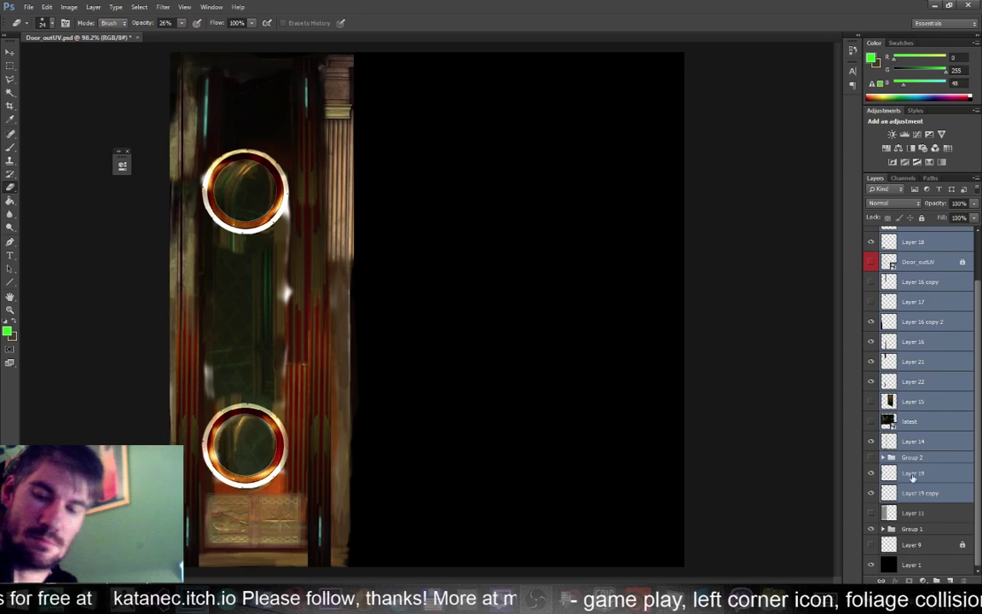
pyautogui.hotkey('ctrl', 'g')
# Show the grey shading on Layer 11 and hide the new layer group above it
pyautogui.click(871, 248)
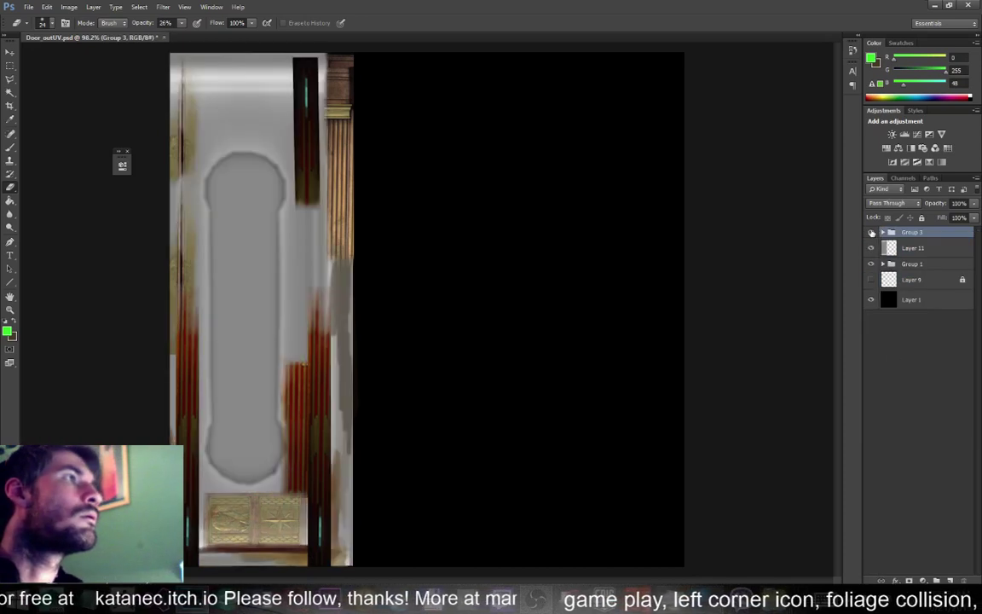
pyautogui.click(870, 232)
pyautogui.click(870, 232)
pyautogui.click(871, 232)
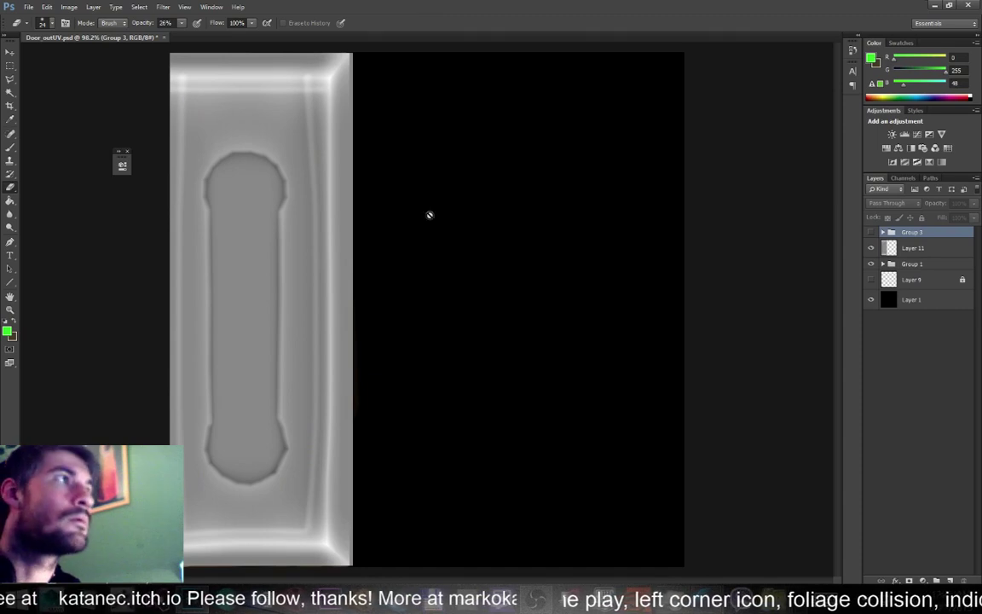
# Save the document as Door_NM.psd in the project's images folder with Maximize Compatibility enabled
pyautogui.click(29, 6)
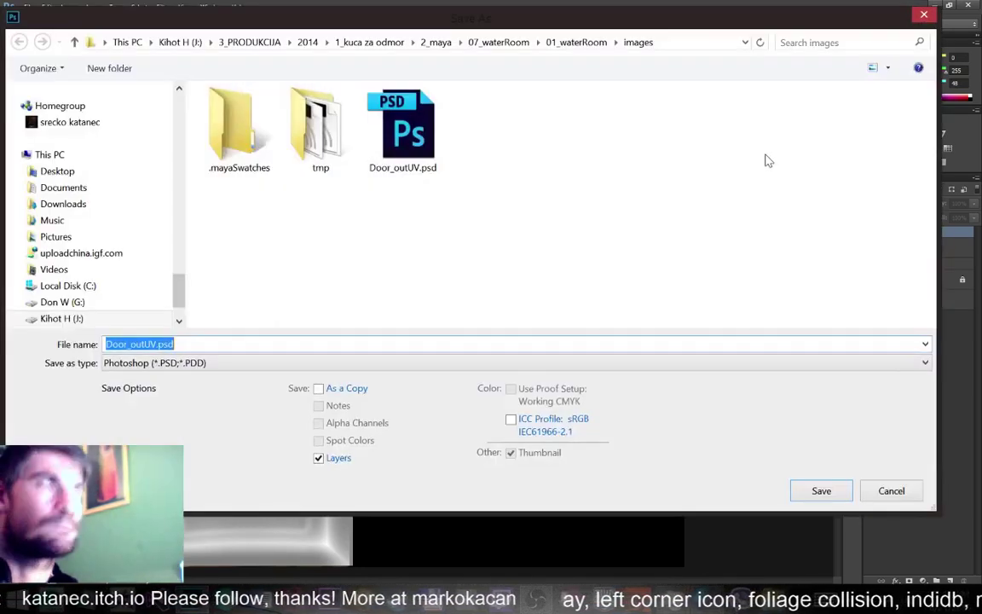
pyautogui.click(368, 136)
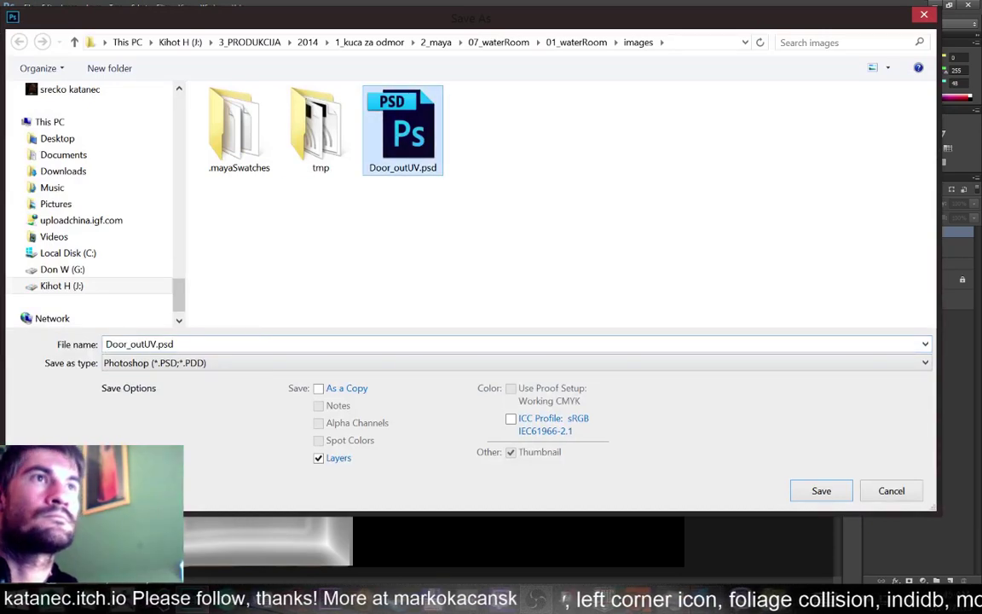
pyautogui.click(139, 344)
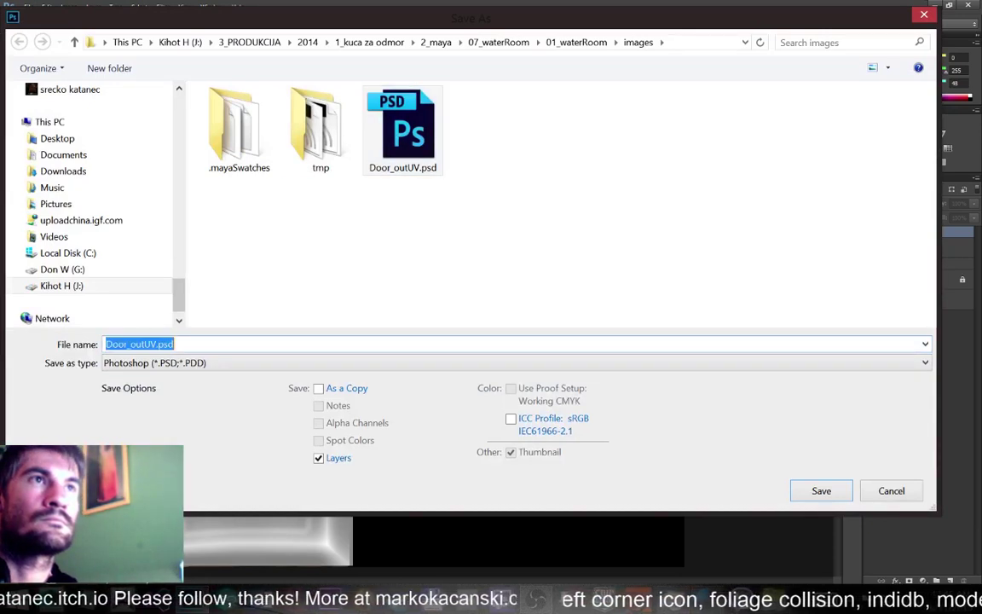
pyautogui.moveTo(131, 344); pyautogui.dragTo(156, 344)
pyautogui.write('NM')
pyautogui.press('Return')
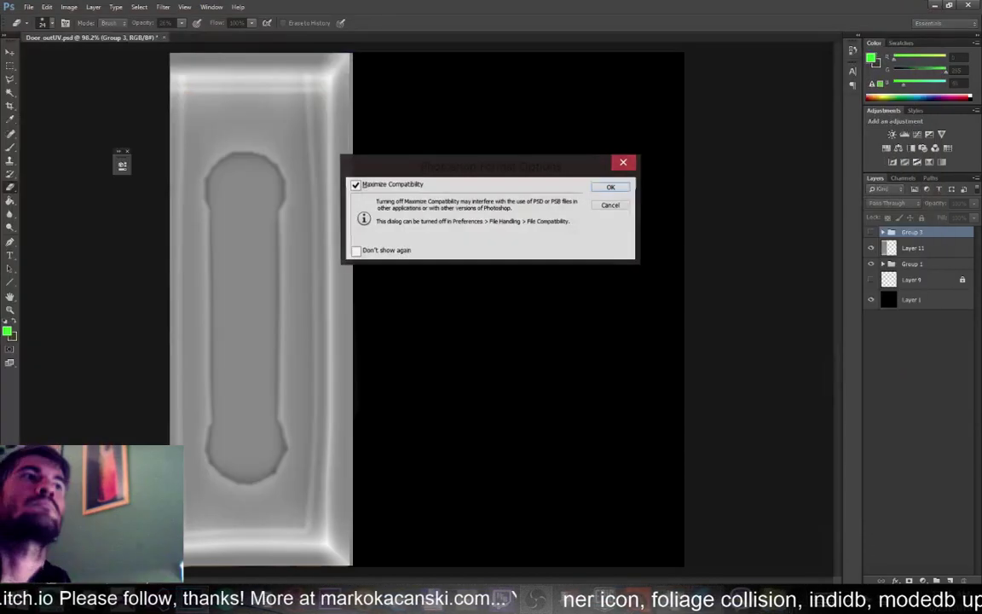
pyautogui.press('Return')
# Switch to Maya, connect a File texture to leftDoor2_blinn's Bump Mapping and load Door_NM.psd as its image
pyautogui.hotkey('alt', 'Tab')
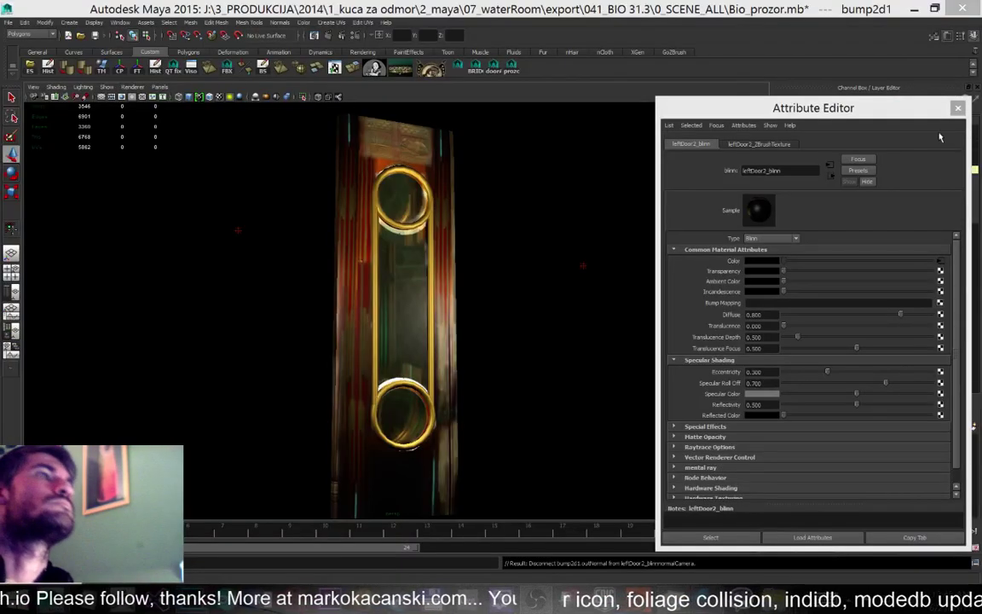
pyautogui.click(940, 304)
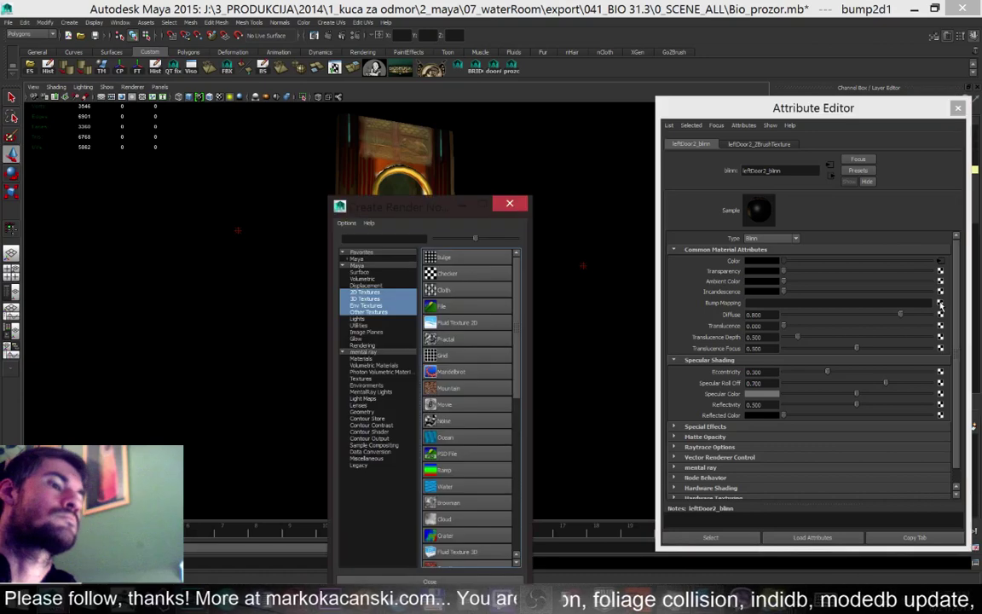
pyautogui.click(460, 309)
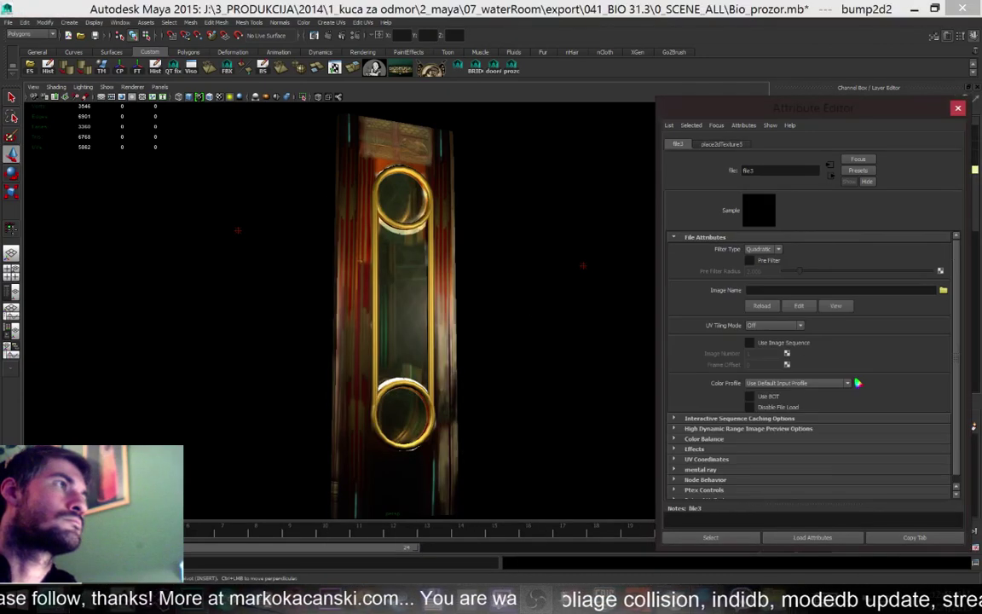
pyautogui.click(944, 292)
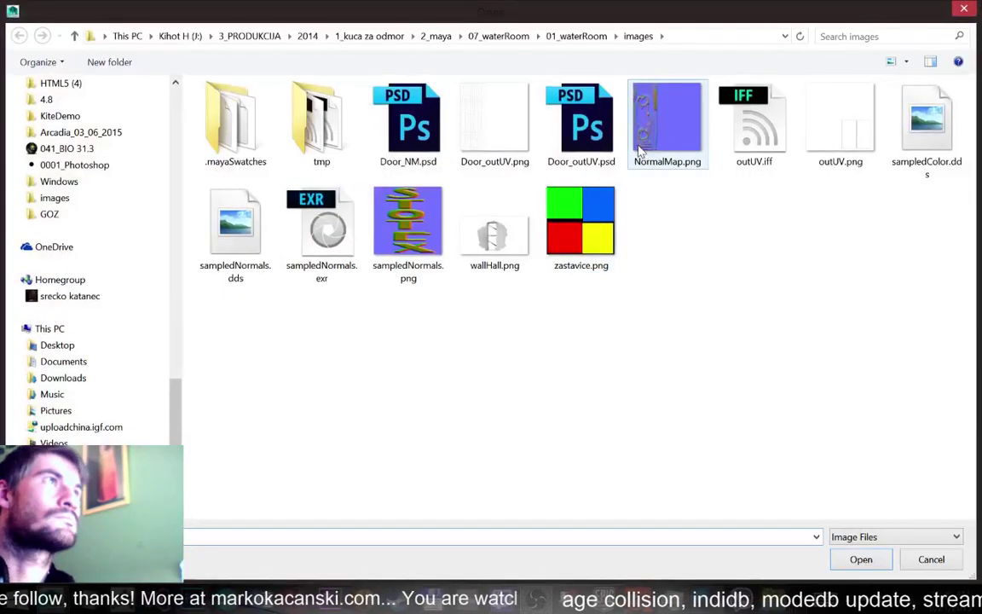
pyautogui.doubleClick(390, 132)
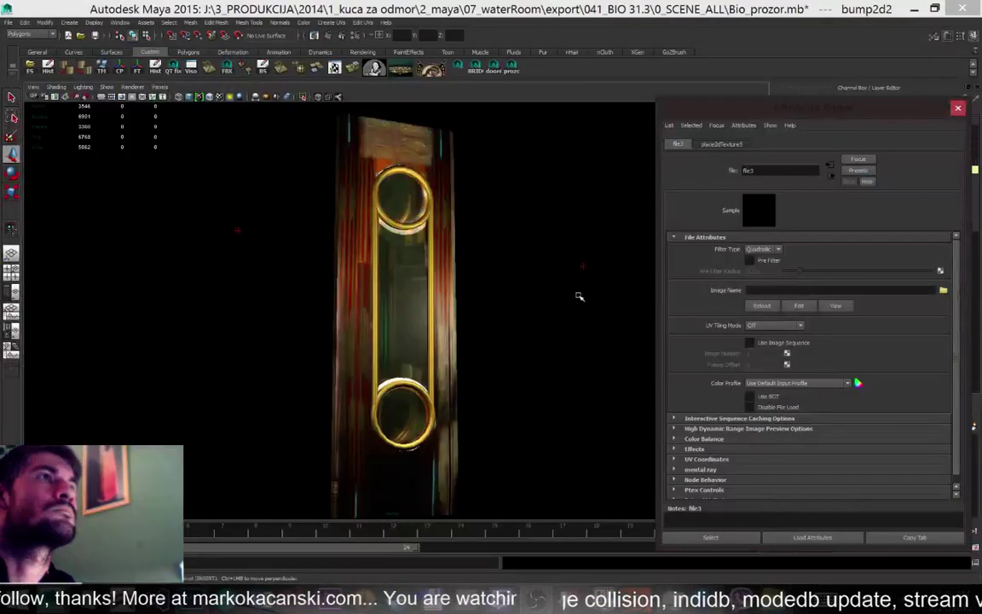
# Examine the door's surface relief with the Door_NM.psd bump map from several angles and distances
pyautogui.keyDown('alt'); pyautogui.moveTo(521, 299); pyautogui.dragTo(490, 329); pyautogui.keyUp('alt')
pyautogui.keyDown('alt'); pyautogui.moveTo(490, 329); pyautogui.dragTo(626, 443, button='right'); pyautogui.keyUp('alt')
pyautogui.keyDown('alt'); pyautogui.moveTo(439, 350); pyautogui.dragTo(402, 356); pyautogui.keyUp('alt')
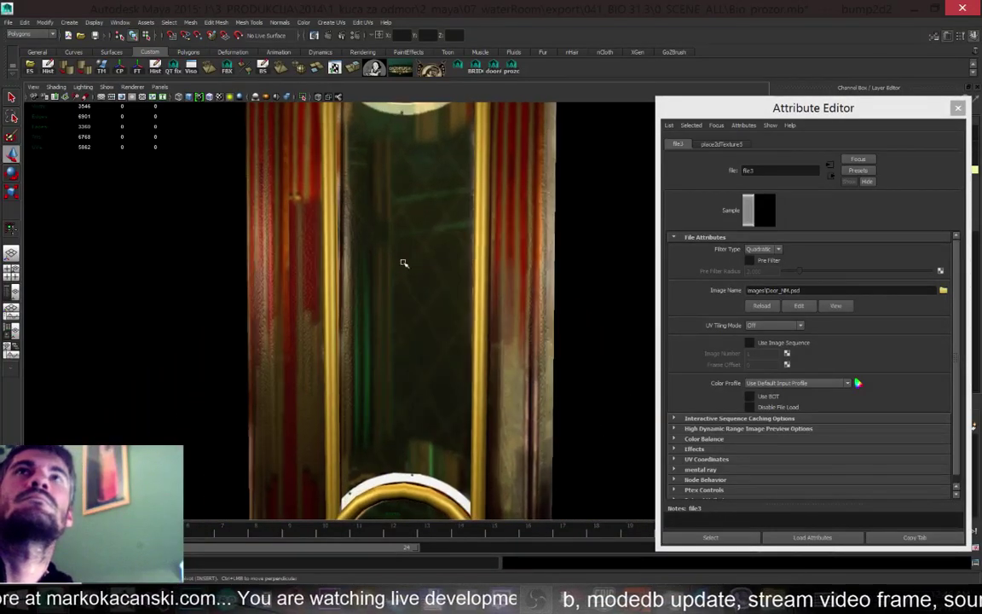
pyautogui.scroll(-2, 405, 263)
pyautogui.click(452, 178)
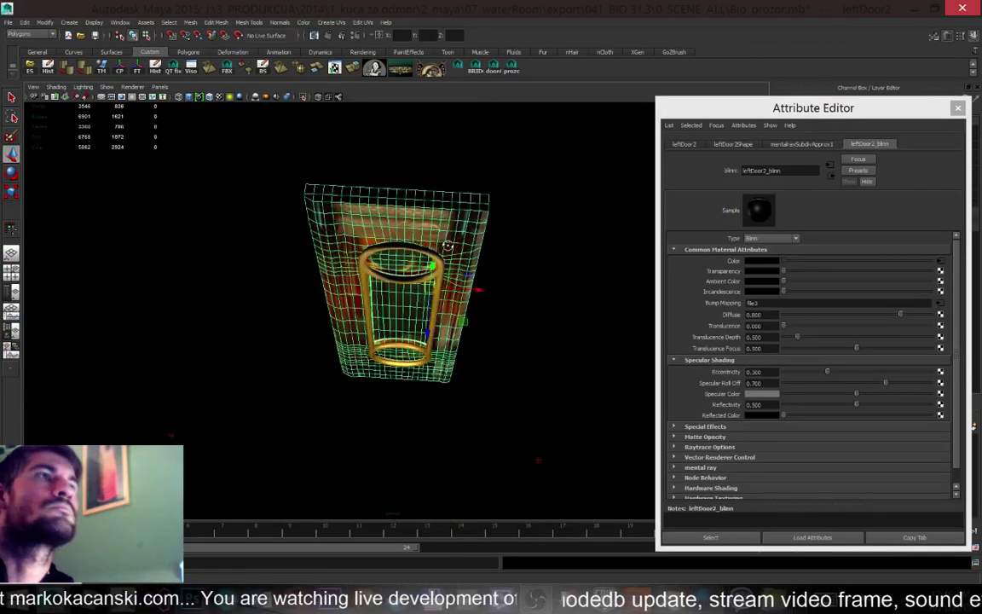
pyautogui.scroll(2, 442, 259)
pyautogui.keyDown('alt'); pyautogui.moveTo(442, 316); pyautogui.dragTo(487, 256); pyautogui.keyUp('alt')
pyautogui.click(544, 236)
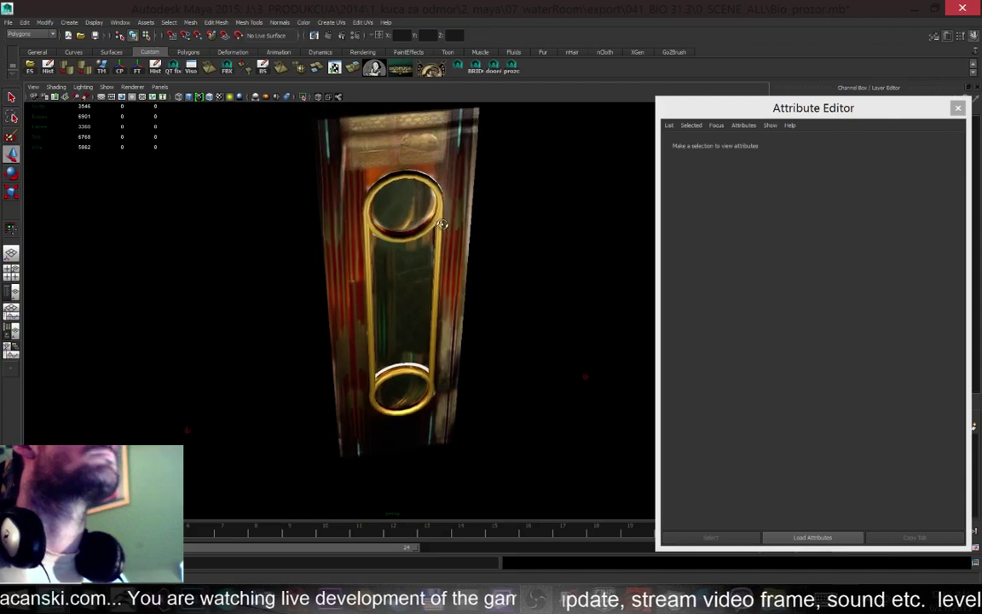
pyautogui.keyDown('alt'); pyautogui.moveTo(430, 188); pyautogui.dragTo(528, 160); pyautogui.keyUp('alt')
pyautogui.keyDown('alt'); pyautogui.moveTo(513, 280); pyautogui.dragTo(409, 345); pyautogui.keyUp('alt')
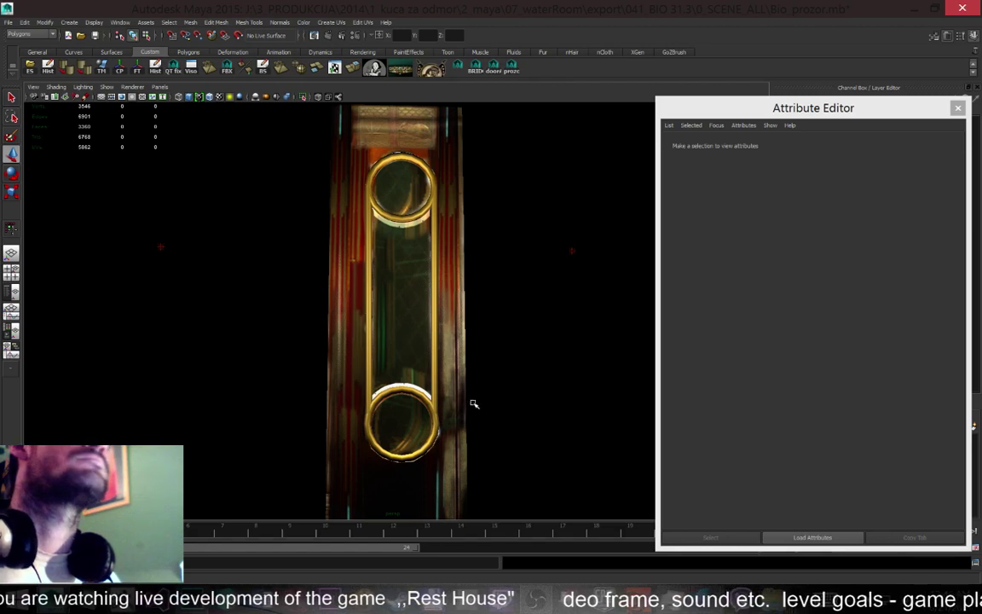
pyautogui.moveTo(475, 417)
pyautogui.keyDown('alt'); pyautogui.mouseDown()
pyautogui.moveTo(468, 407)
pyautogui.moveTo(460, 425)
pyautogui.mouseUp(); pyautogui.keyUp('alt')
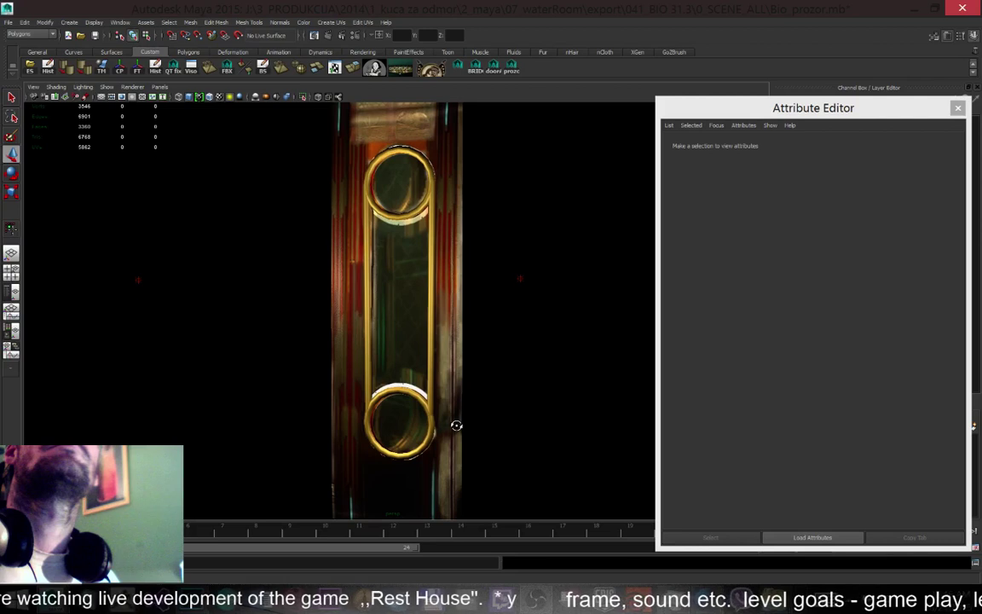
pyautogui.keyDown('alt'); pyautogui.moveTo(459, 424); pyautogui.dragTo(480, 416); pyautogui.keyUp('alt')
pyautogui.keyDown('alt'); pyautogui.moveTo(482, 325); pyautogui.dragTo(499, 304); pyautogui.keyUp('alt')
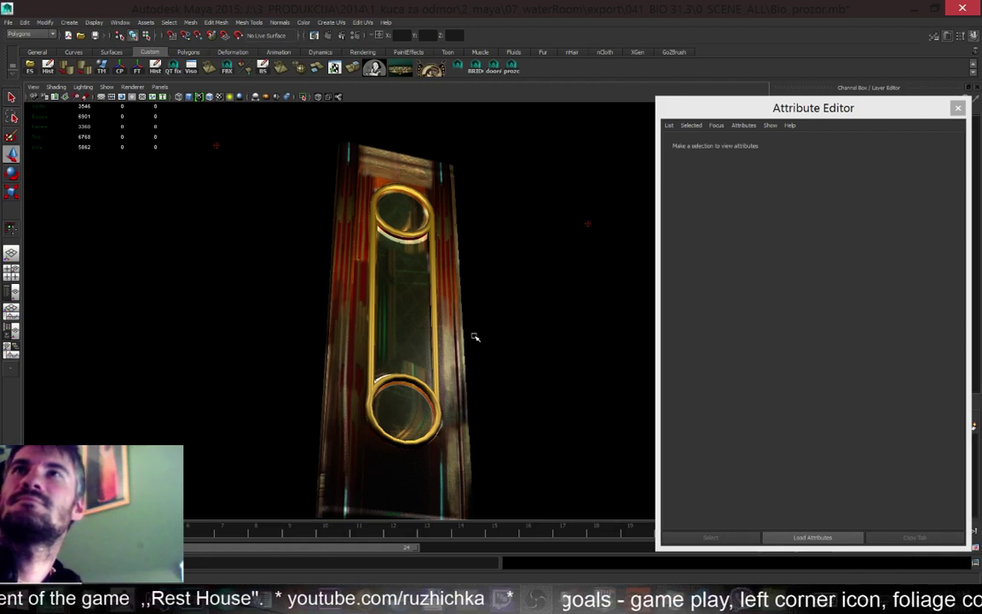
pyautogui.keyDown('alt'); pyautogui.moveTo(436, 386); pyautogui.dragTo(428, 362); pyautogui.keyUp('alt')
pyautogui.keyDown('alt'); pyautogui.moveTo(428, 363); pyautogui.dragTo(464, 424, button='right'); pyautogui.keyUp('alt')
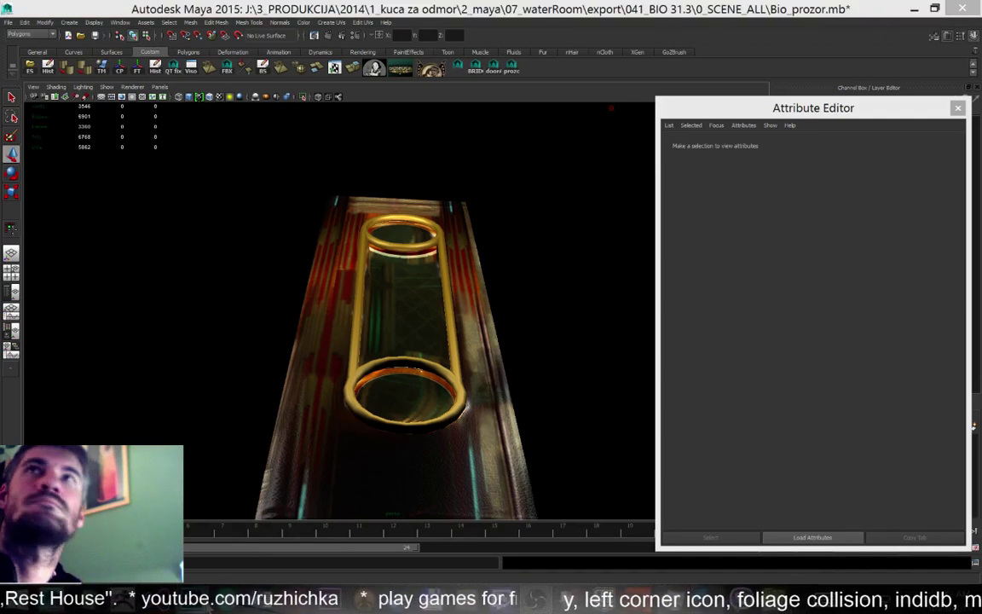
# Switch to Photoshop and inspect the grey shading around the door's upper rounded recess
pyautogui.hotkey('alt', 'Tab')
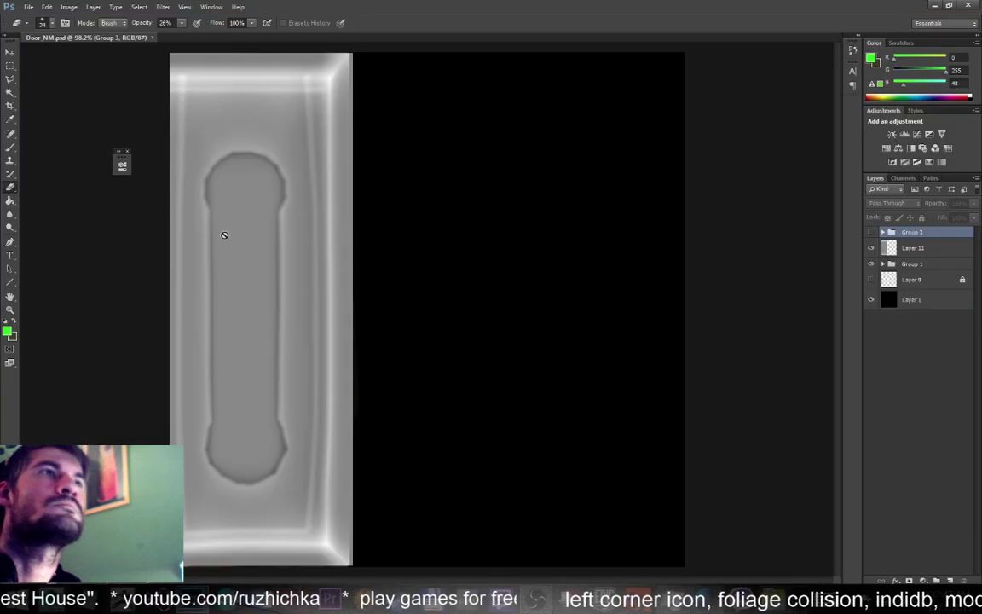
pyautogui.keyDown('alt'); pyautogui.scroll(14, 225, 139); pyautogui.keyUp('alt')
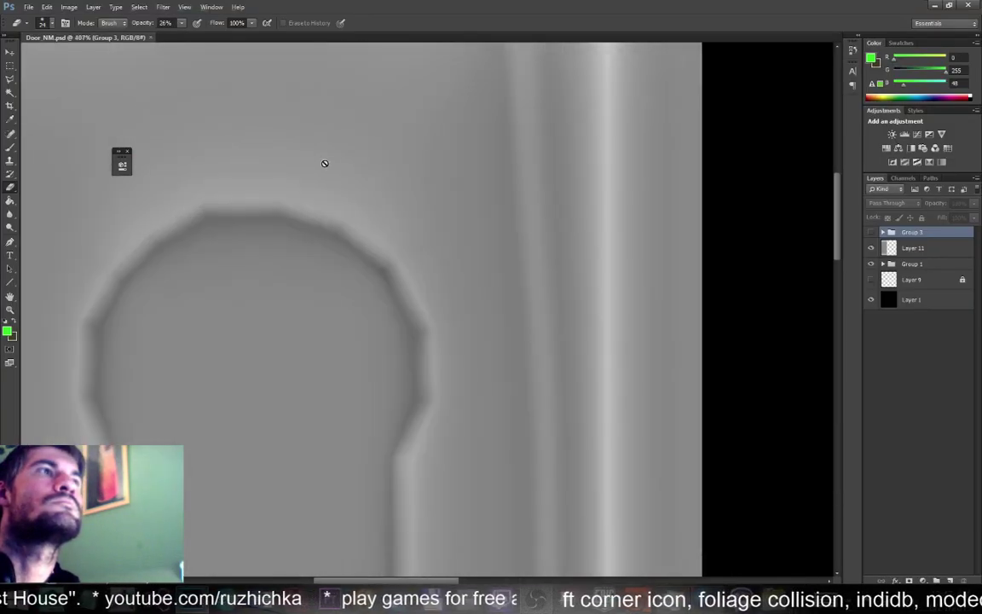
pyautogui.keyDown('alt'); pyautogui.scroll(6, 345, 193); pyautogui.keyUp('alt')
pyautogui.keyDown('alt'); pyautogui.scroll(-7, 347, 195); pyautogui.keyUp('alt')
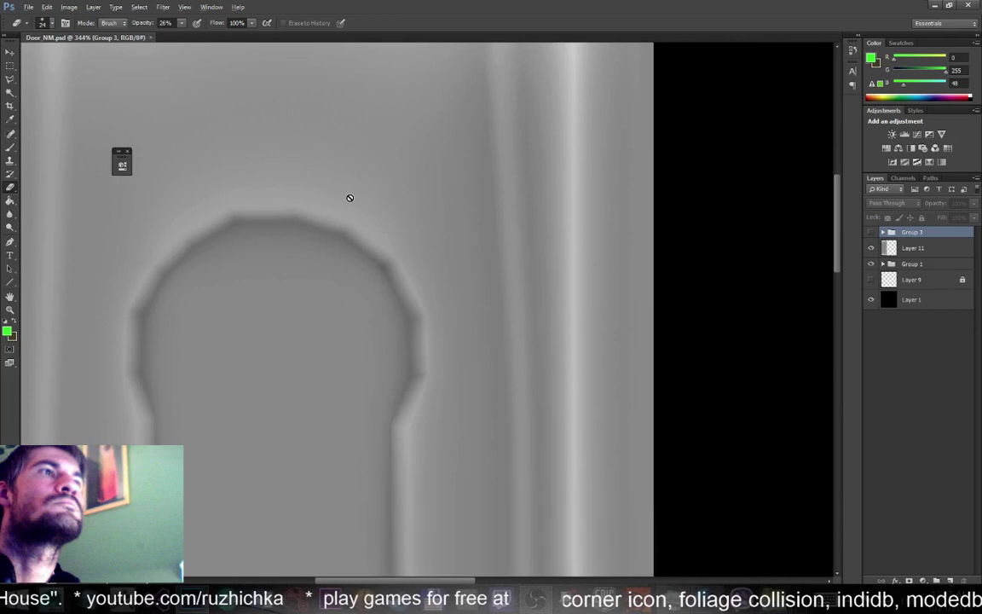
pyautogui.keyDown('alt'); pyautogui.scroll(-13, 350, 197); pyautogui.keyUp('alt')
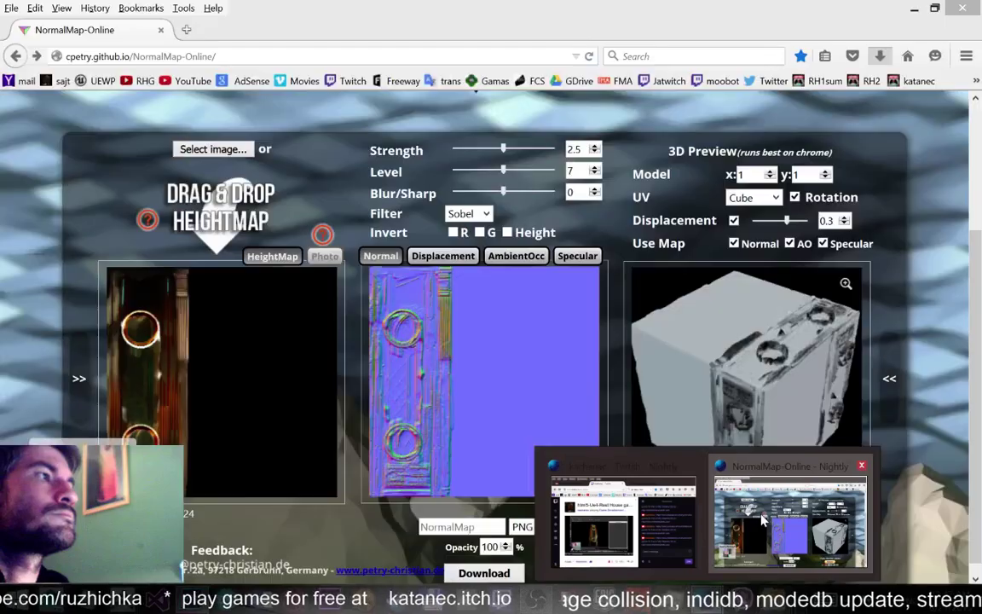
# Switch to the browser, search Google for "ornaments" and refine it to an image search for "deco ornaments"
pyautogui.click(763, 520)
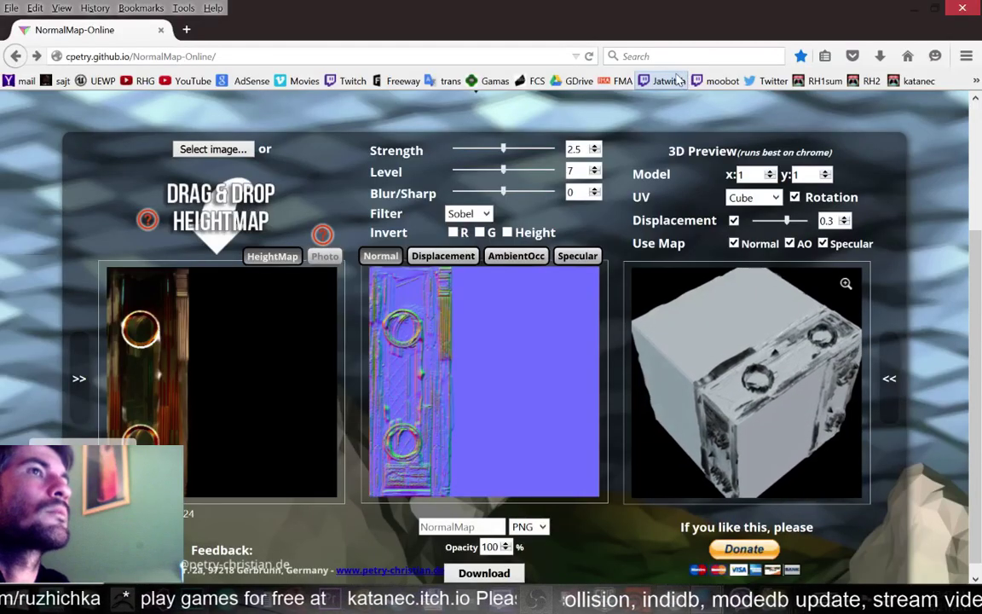
pyautogui.click(699, 56)
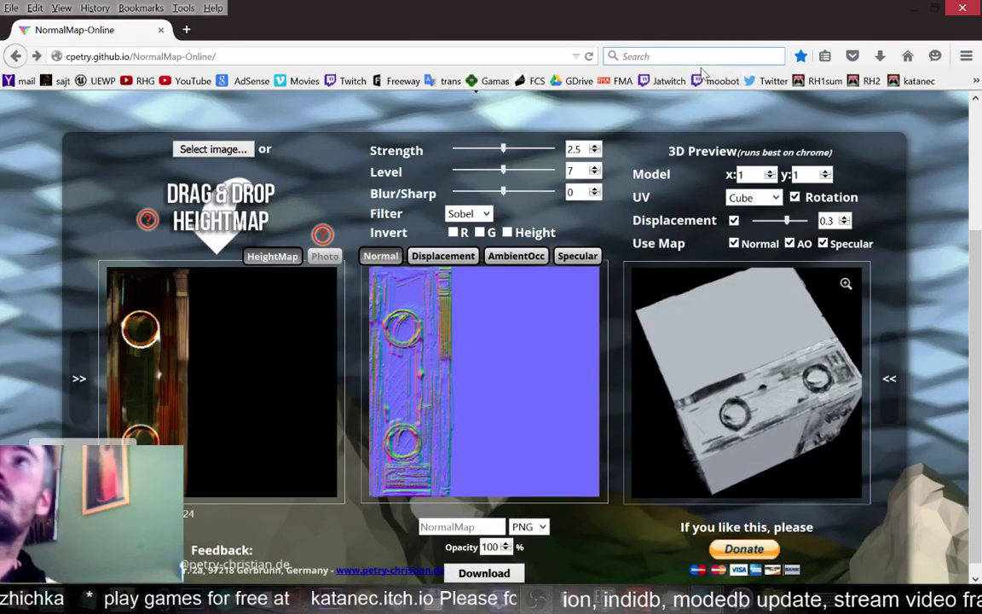
pyautogui.write('ornament')
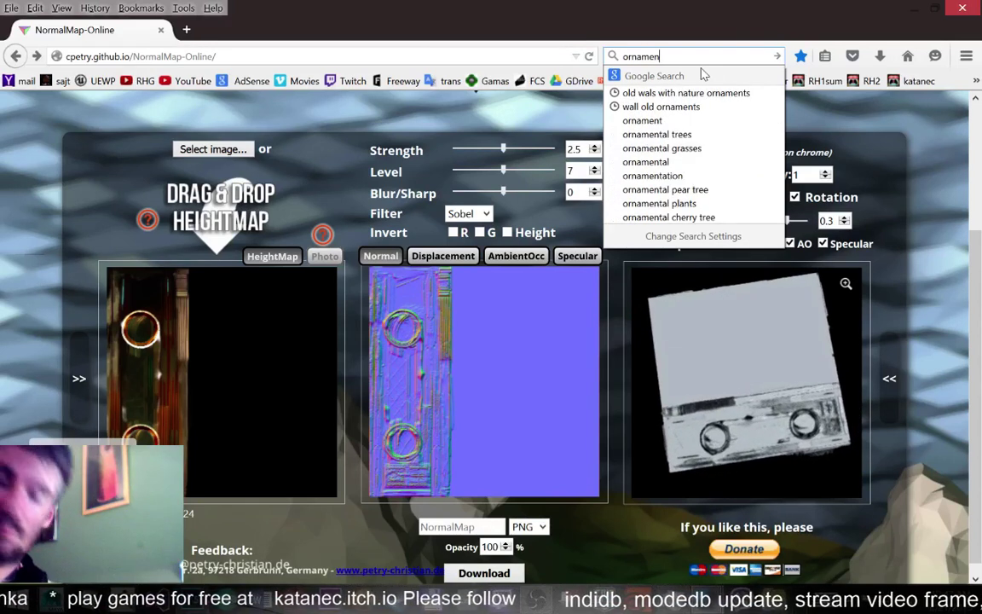
pyautogui.write('s')
pyautogui.press('Return')
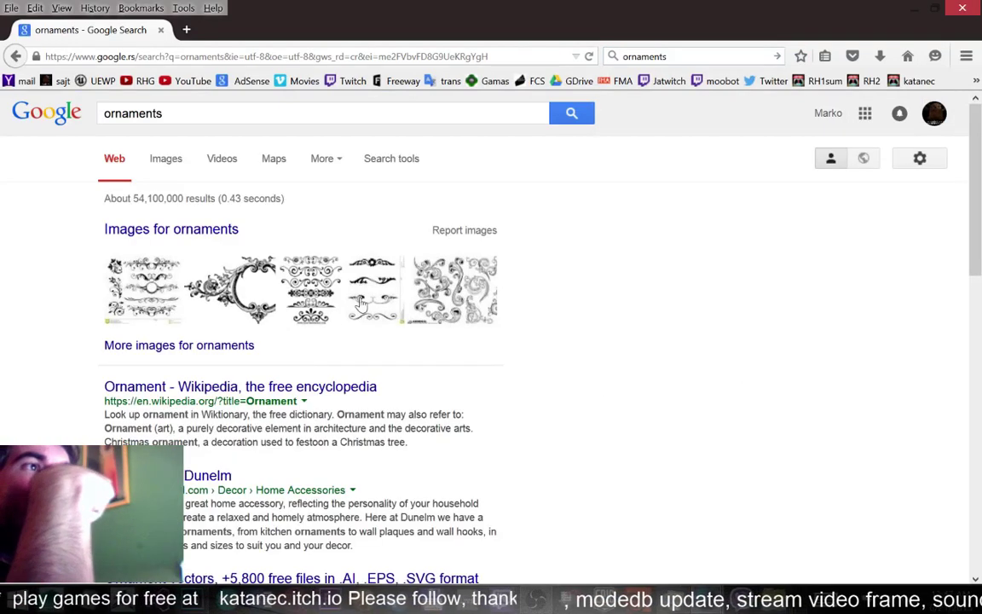
pyautogui.click(99, 120)
pyautogui.write('deco')
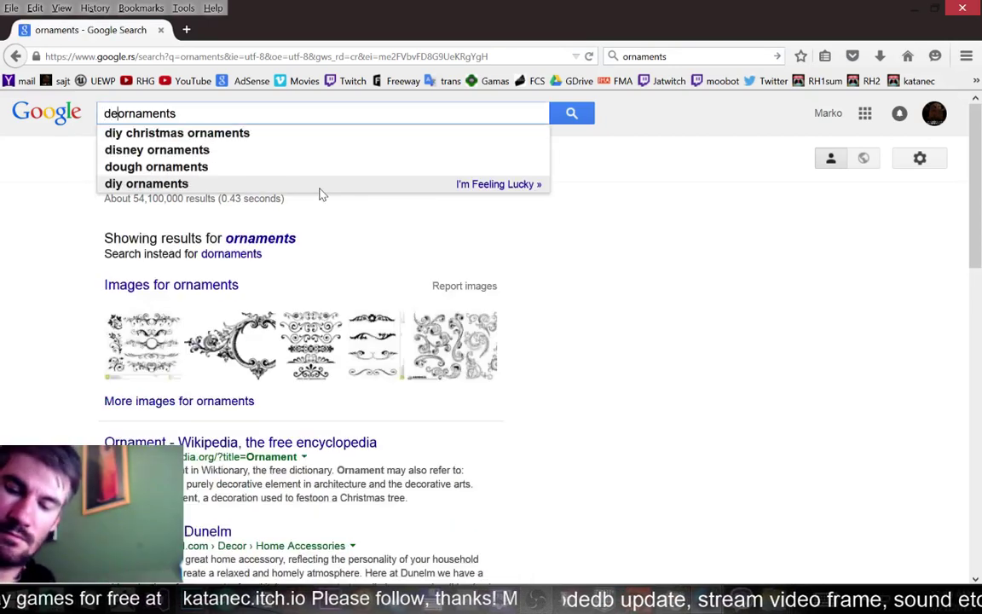
pyautogui.press('Return')
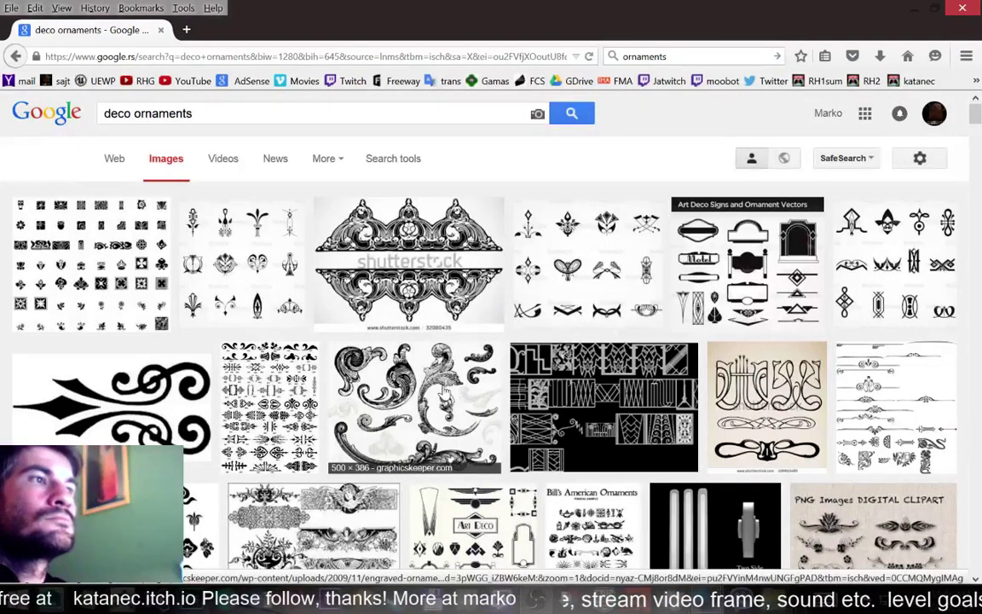
# Bring the graphicskeeper.com engraved ornaments picture from the image results into Door_NM.psd as a new layer and maximize Photoshop
pyautogui.click(397, 352)
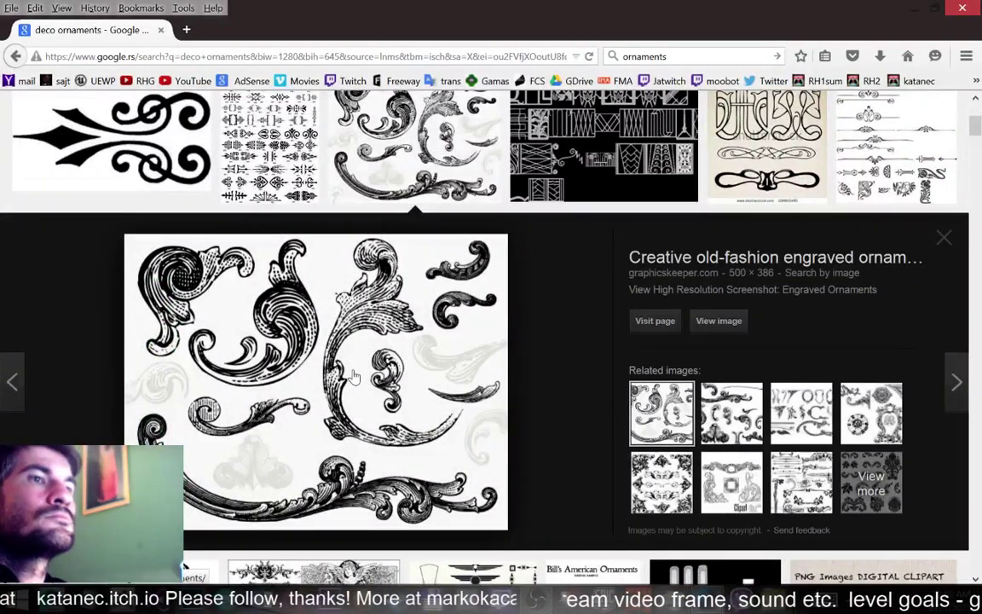
pyautogui.moveTo(174, 601)
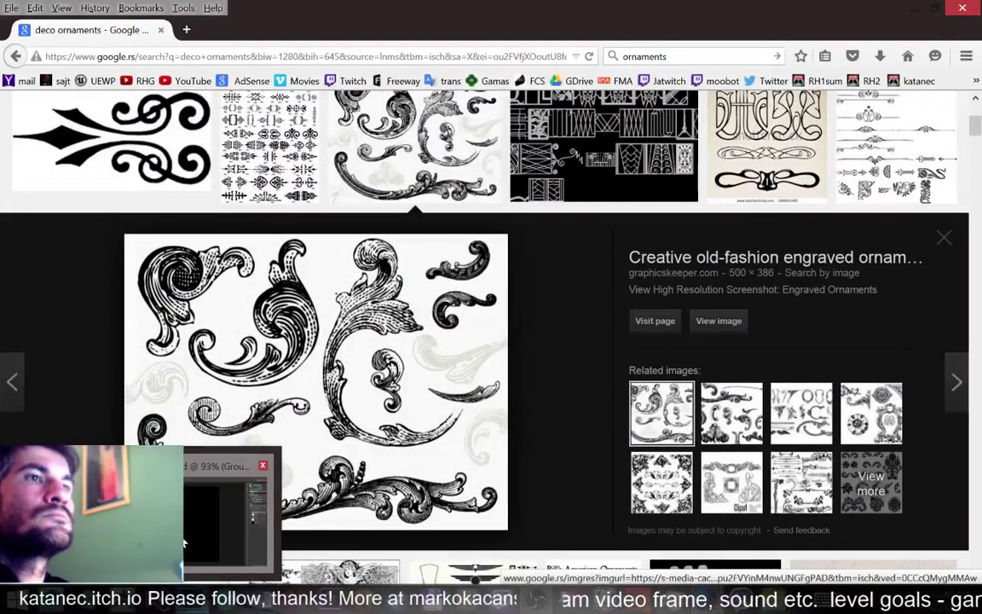
pyautogui.click(196, 460)
pyautogui.moveTo(424, 15); pyautogui.dragTo(576, 133)
pyautogui.click(247, 318)
pyautogui.moveTo(247, 318); pyautogui.dragTo(551, 307)
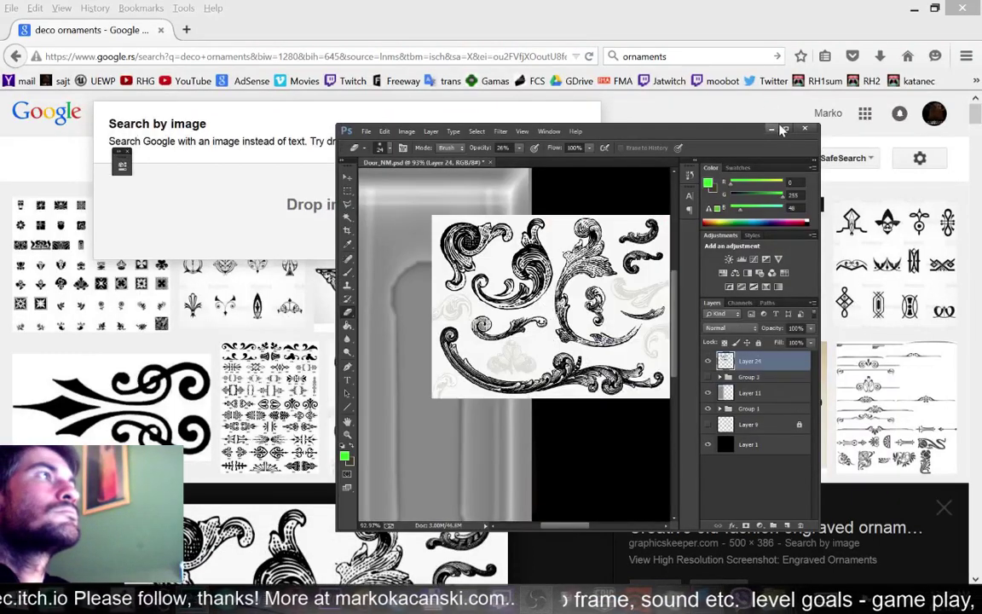
pyautogui.click(780, 130)
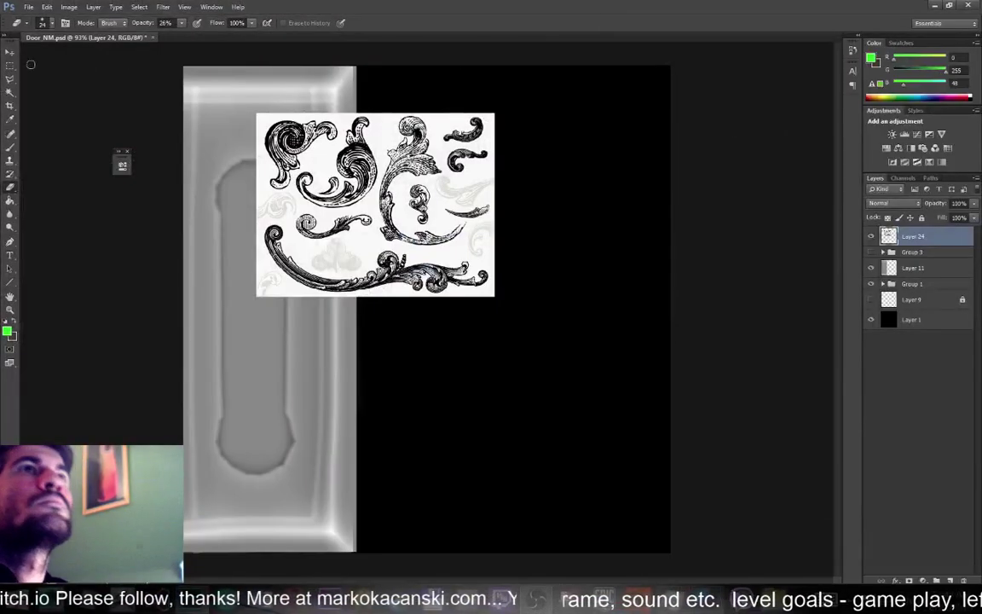
# Remove the white background from the ornament picture with the Magic Wand at tolerance 32 and clear the selection
pyautogui.click(11, 67)
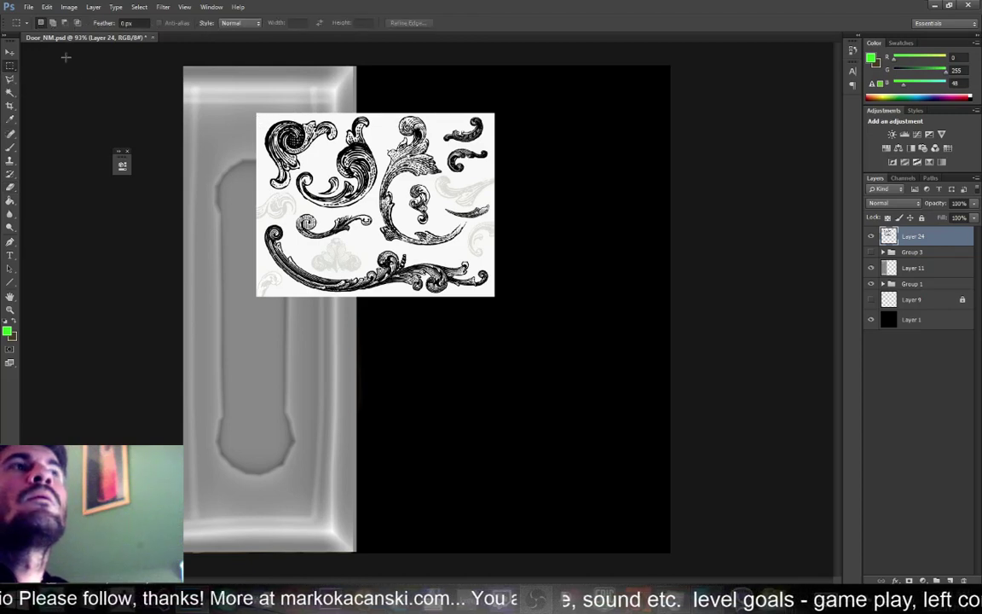
pyautogui.click(10, 91)
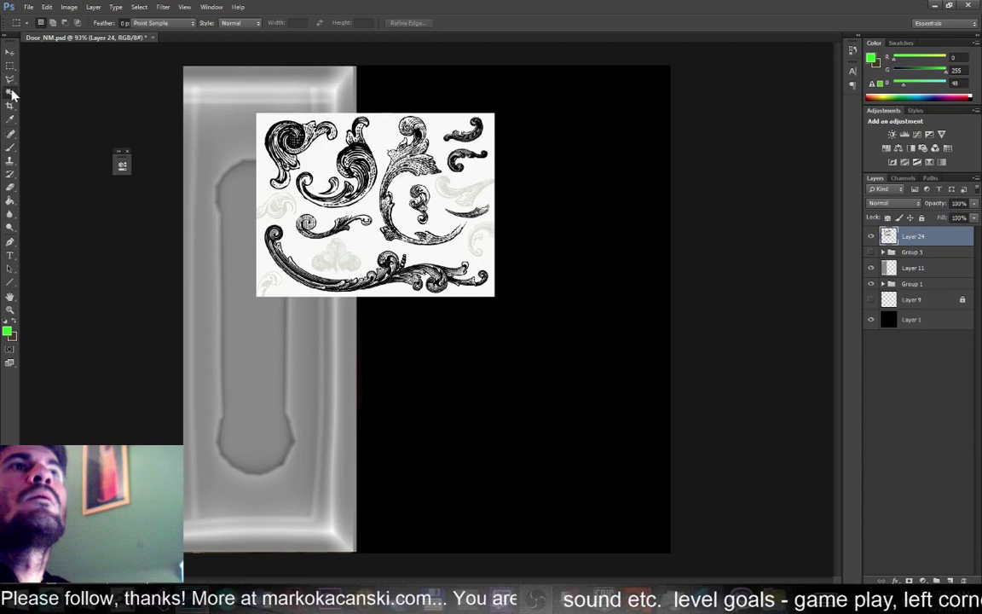
pyautogui.click(324, 175)
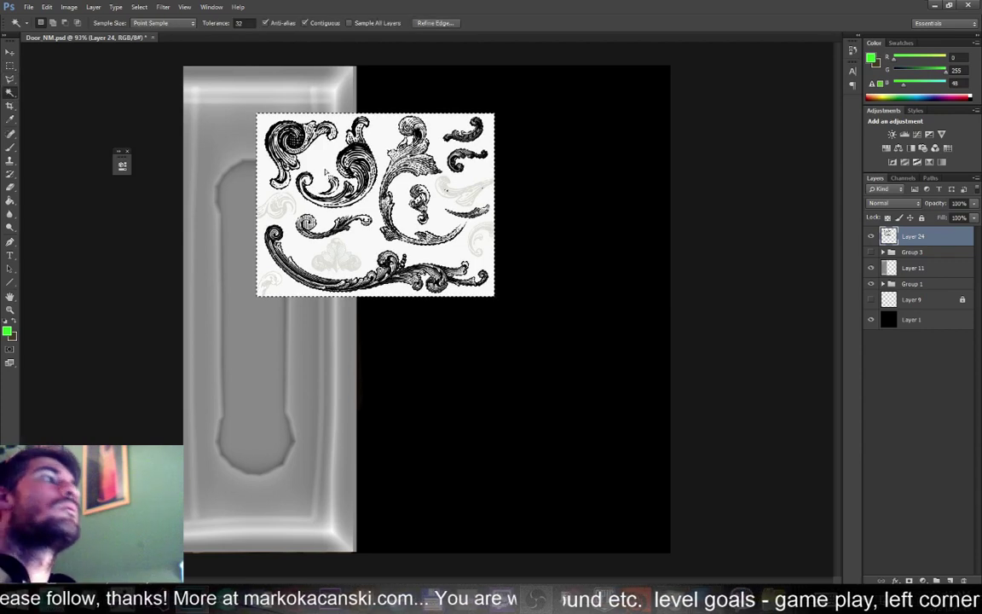
pyautogui.press('Delete')
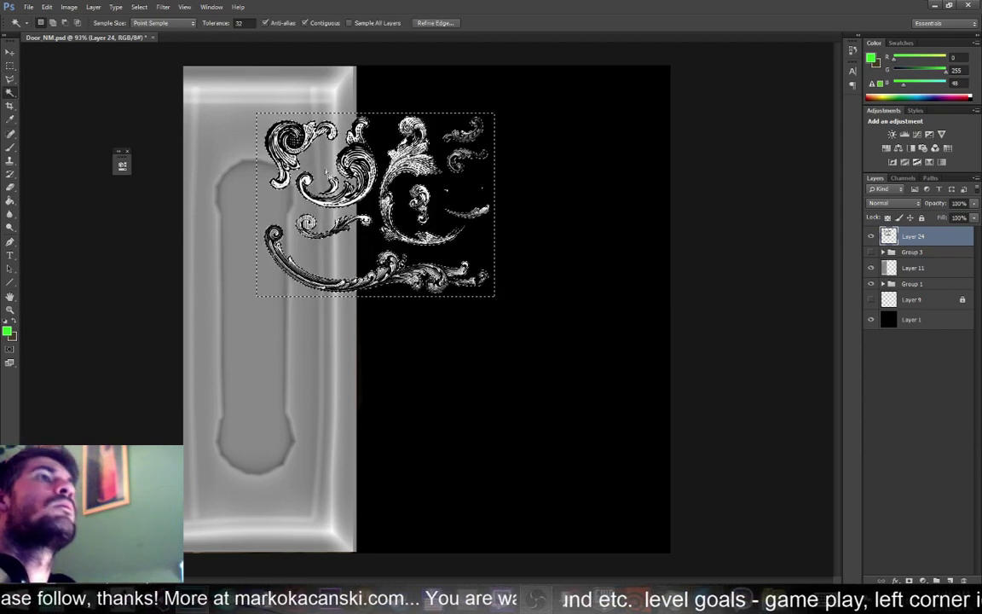
pyautogui.click(9, 65)
pyautogui.click(173, 88)
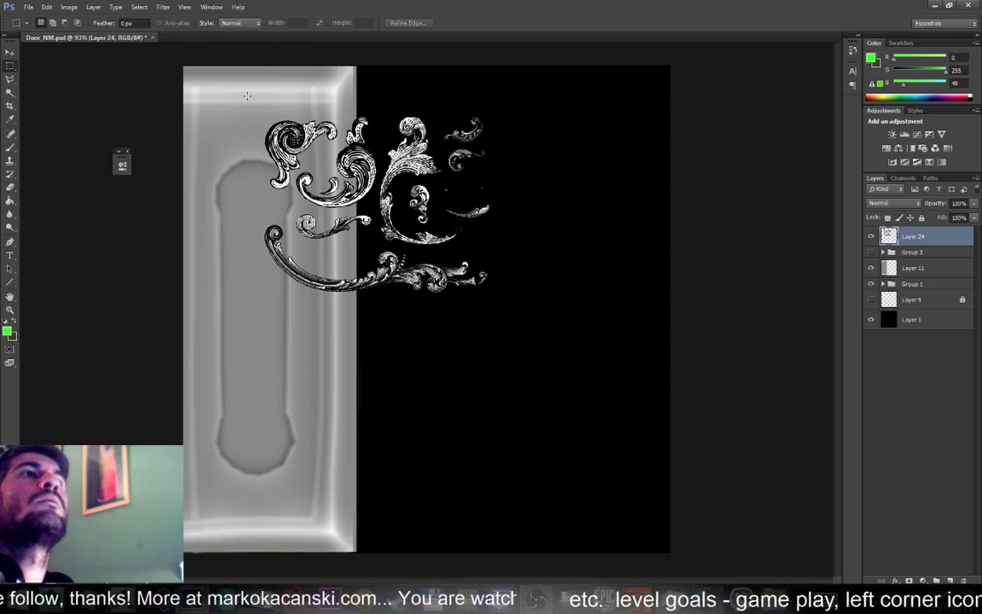
# Put the two small scroll ornaments from the picture's upper corner on their own new layer and hide the full ornament layer
pyautogui.moveTo(244, 90); pyautogui.dragTo(335, 173)
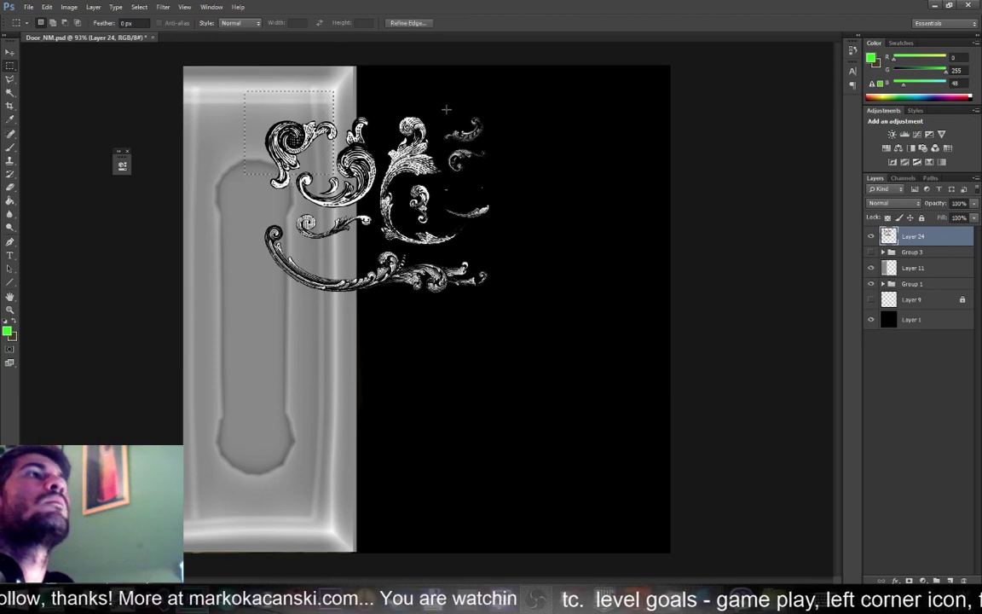
pyautogui.moveTo(511, 181); pyautogui.dragTo(511, 181)
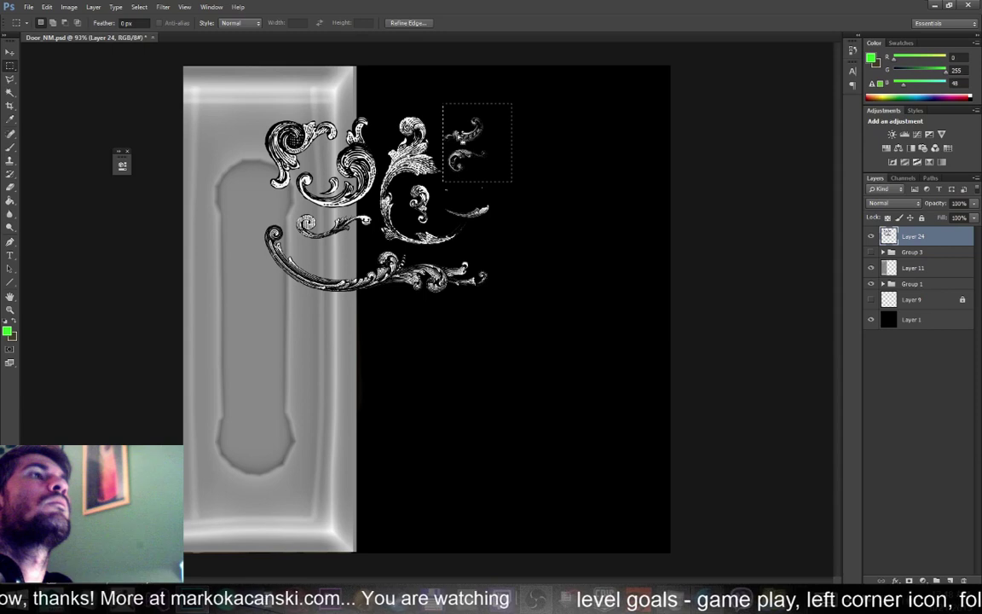
pyautogui.rightClick(459, 136)
pyautogui.click(526, 265)
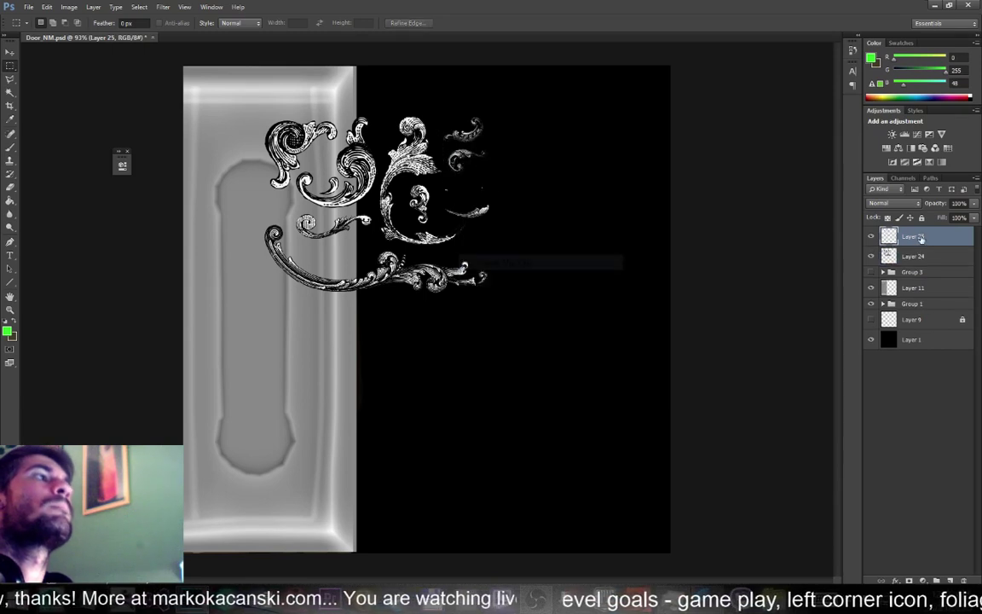
pyautogui.click(871, 255)
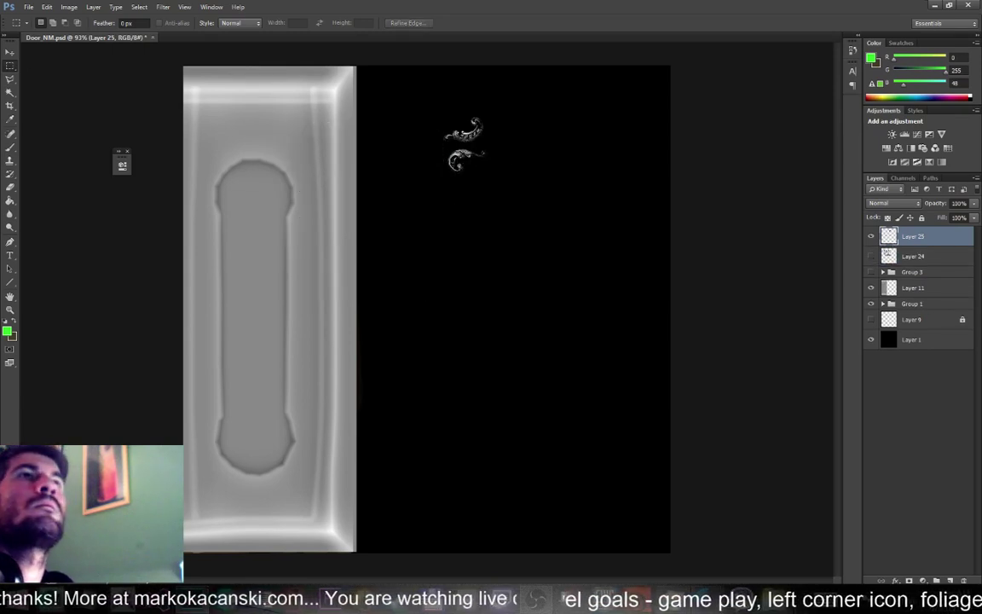
# Move the two scroll ornaments onto the door panel above the rounded recess and save the document
pyautogui.click(9, 54)
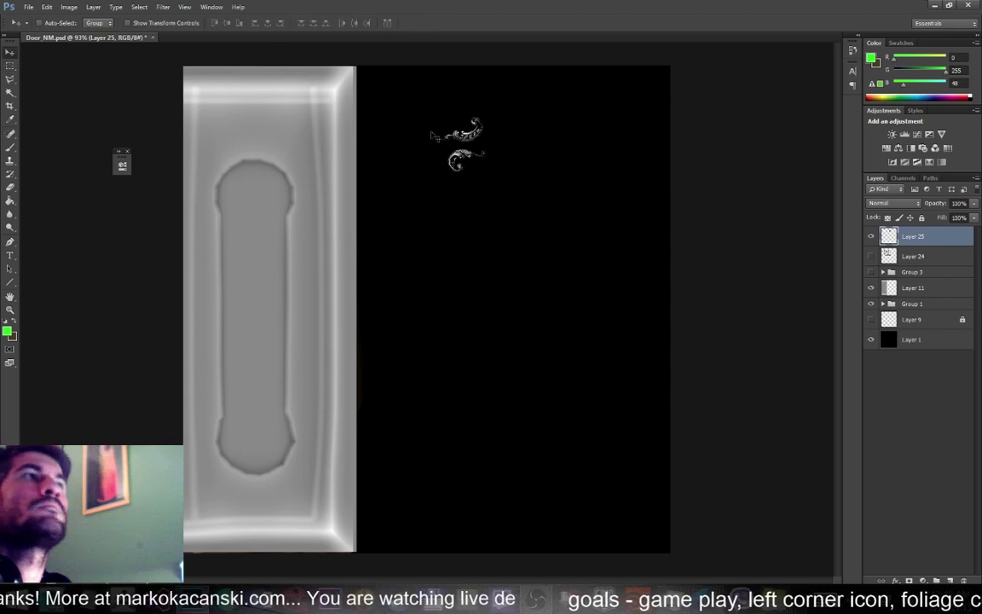
pyautogui.moveTo(467, 128); pyautogui.dragTo(254, 115)
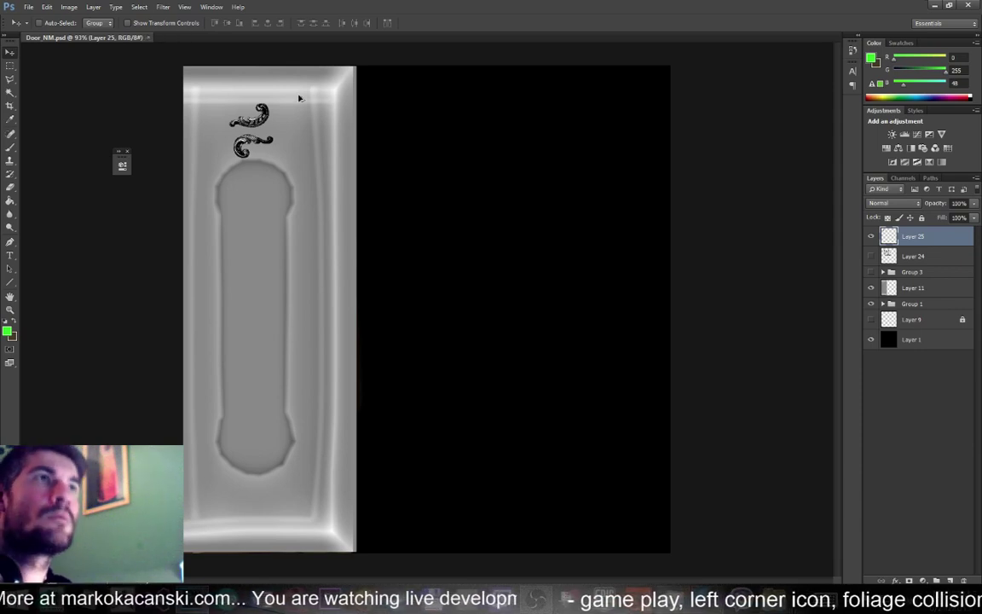
pyautogui.keyDown('alt'); pyautogui.scroll(5, 249, 107); pyautogui.keyUp('alt')
pyautogui.keyDown('alt'); pyautogui.scroll(3, 300, 128); pyautogui.keyUp('alt')
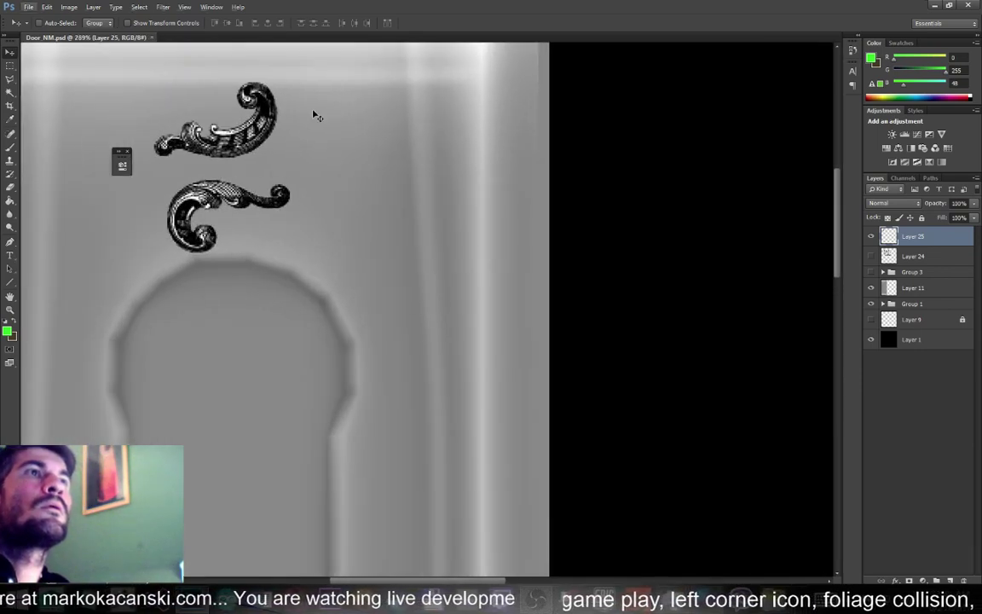
pyautogui.keyDown('alt'); pyautogui.scroll(-2, 321, 154); pyautogui.keyUp('alt')
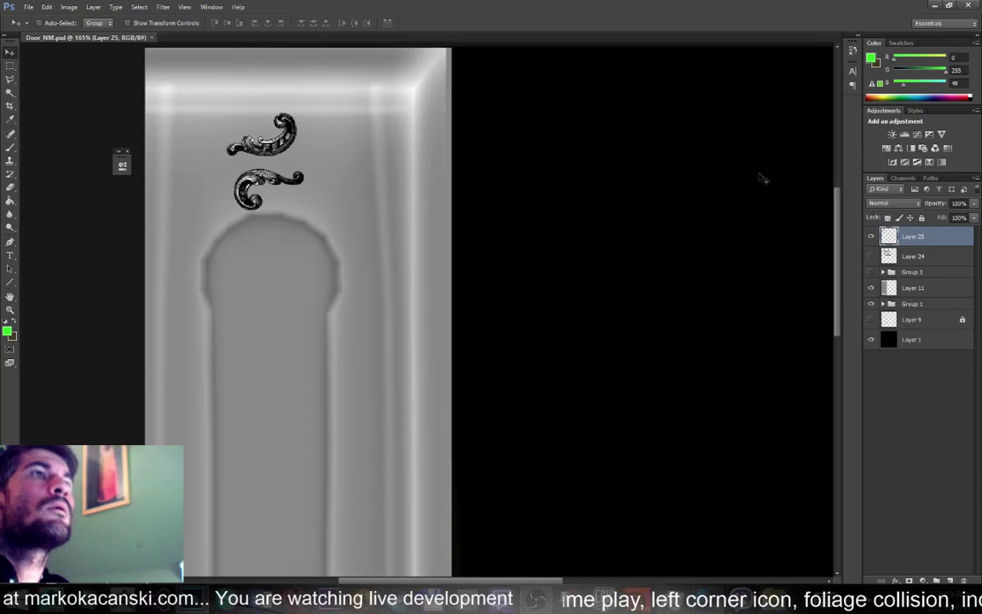
pyautogui.click(166, 7)
pyautogui.rightClick(919, 242)
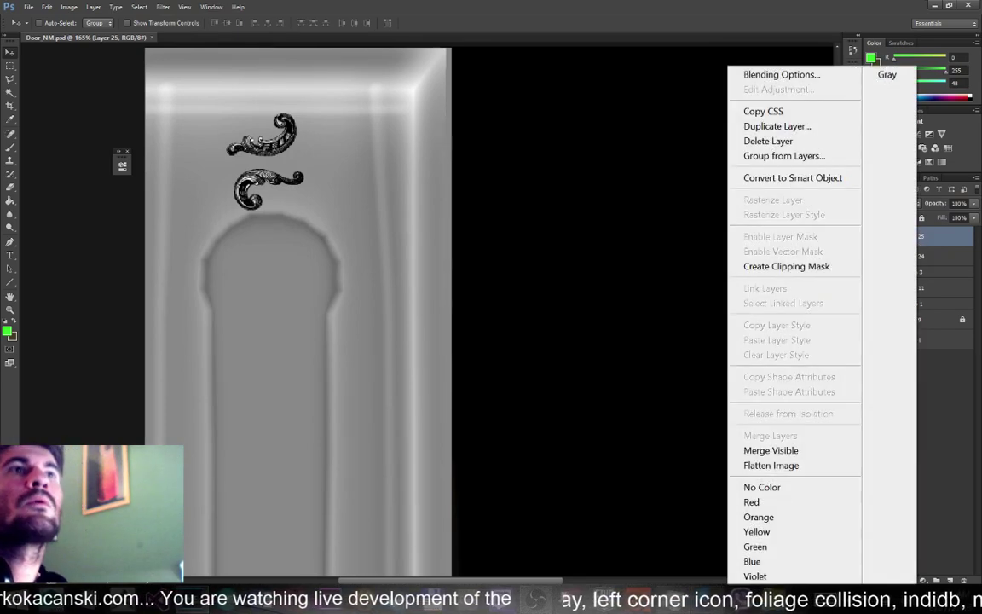
pyautogui.click(11, 191)
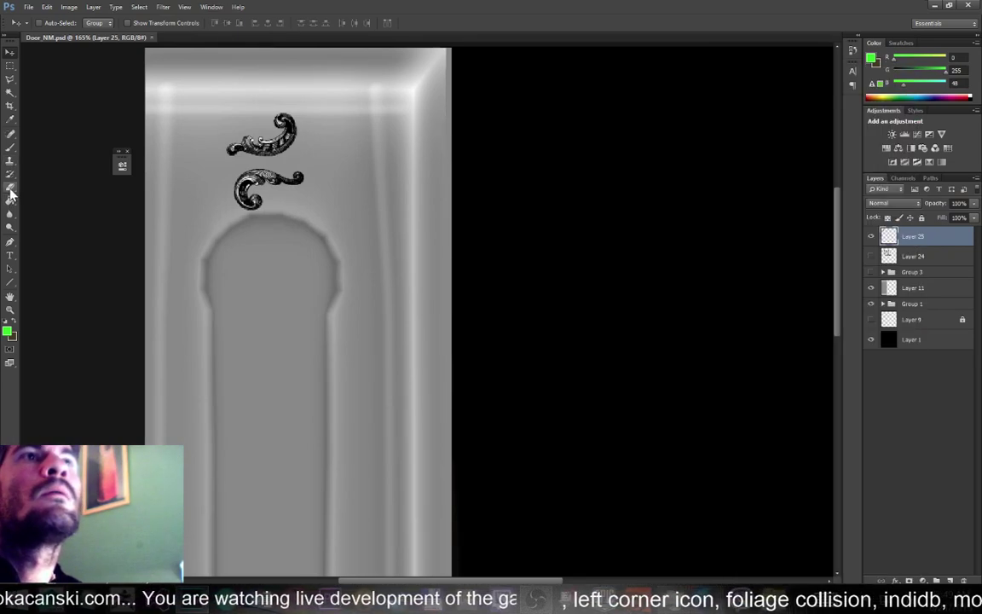
pyautogui.click(12, 191)
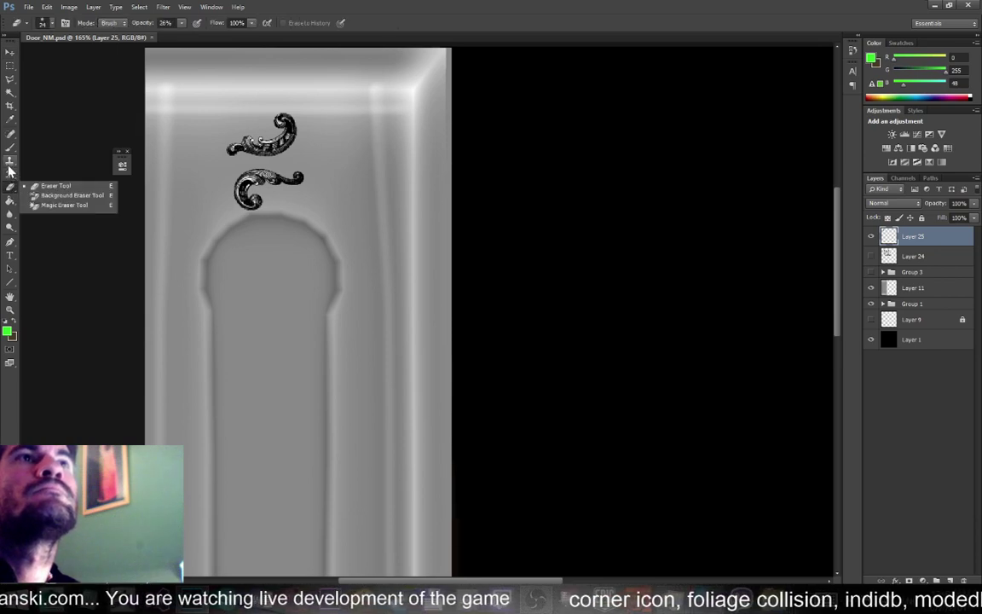
pyautogui.click(15, 151)
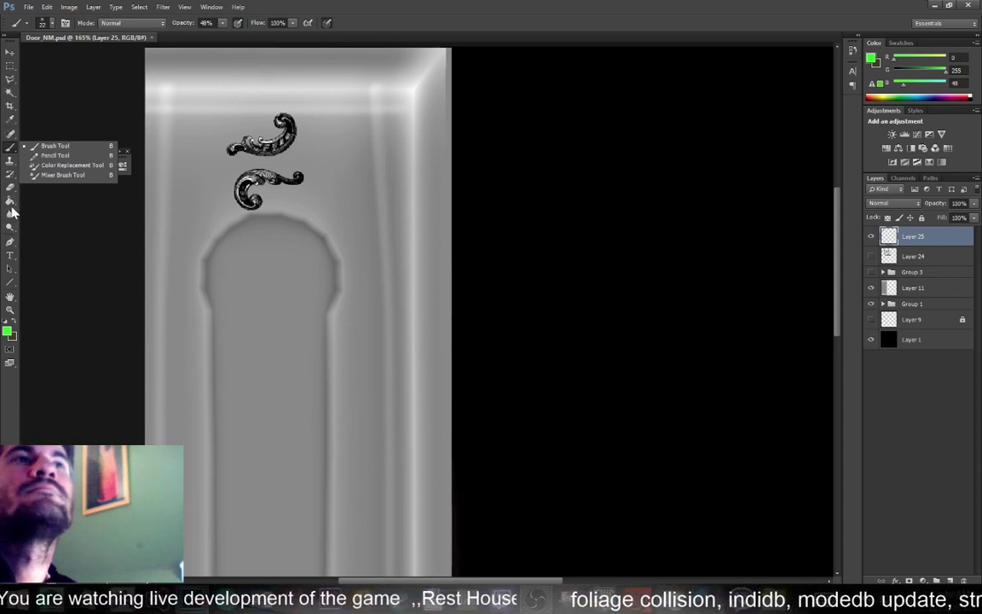
# Duplicate the scroll ornament layer, hide the original and soften the copy's ornaments with the Blur tool at 50% strength
pyautogui.moveTo(9, 215); pyautogui.dragTo(47, 211)
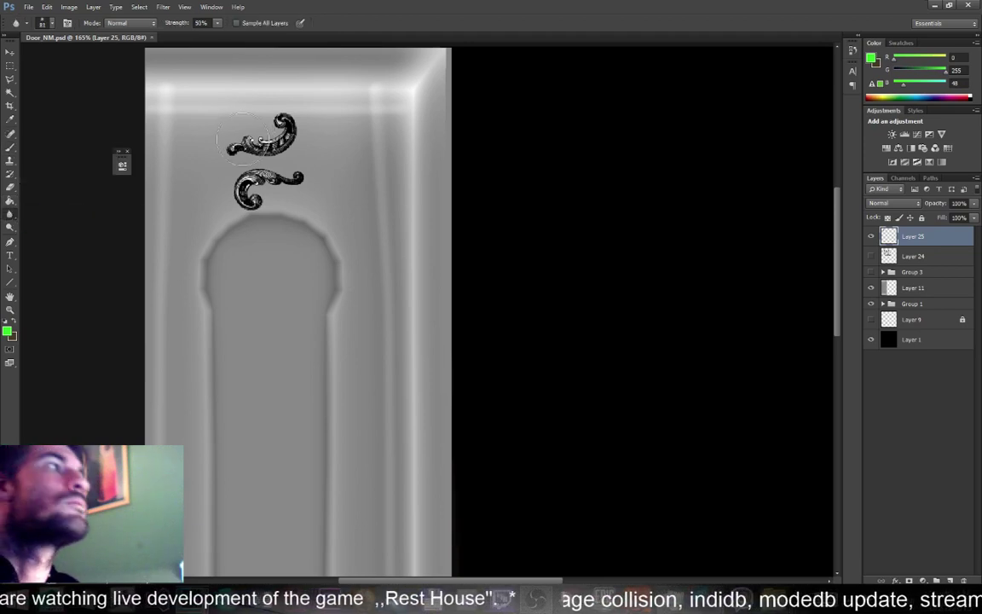
pyautogui.rightClick(895, 236)
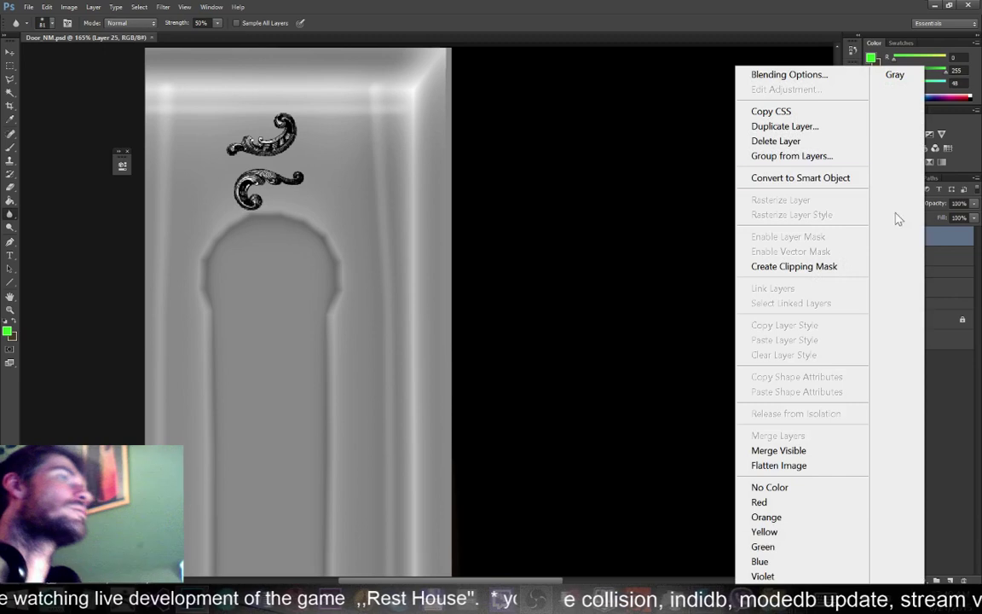
pyautogui.click(832, 128)
pyautogui.press('Return')
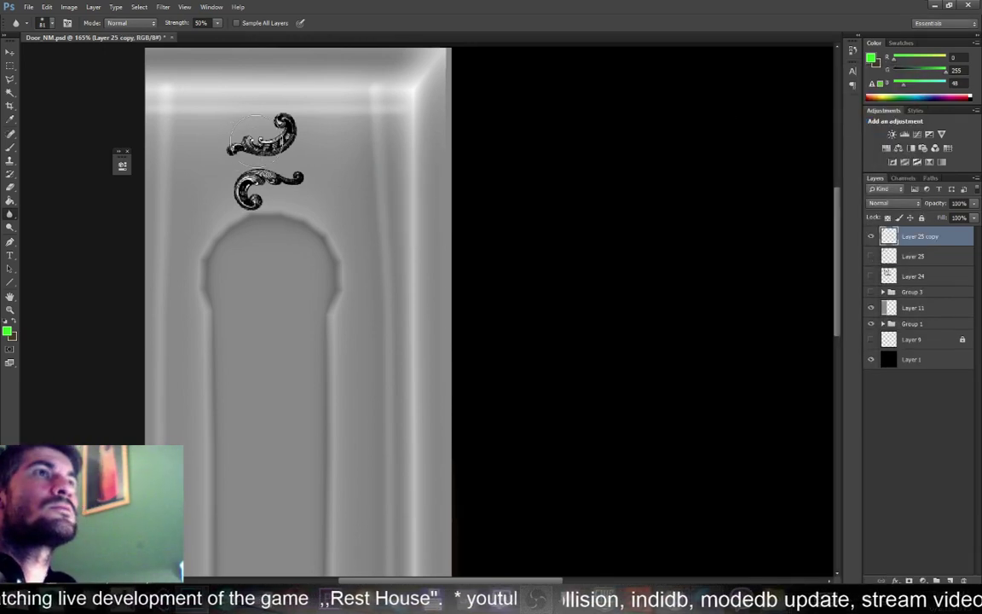
pyautogui.moveTo(271, 132)
pyautogui.mouseDown()
pyautogui.moveTo(283, 127)
pyautogui.moveTo(260, 116)
pyautogui.moveTo(271, 110)
pyautogui.moveTo(294, 128)
pyautogui.mouseUp()
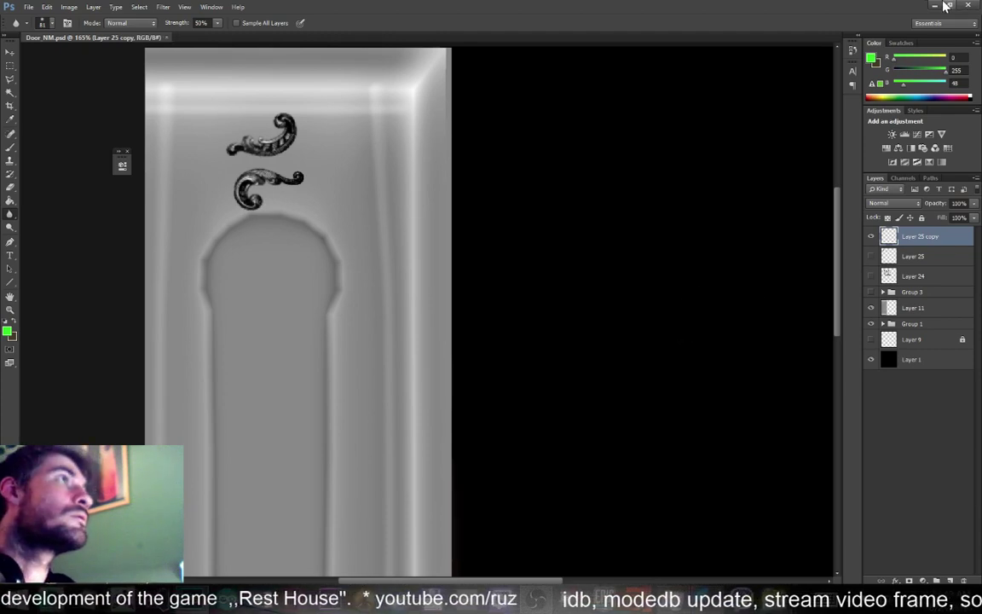
# Switch to Maya, open the bump file texture of the leftDoor2 material and reload Door_NM.psd
pyautogui.moveTo(185, 600)
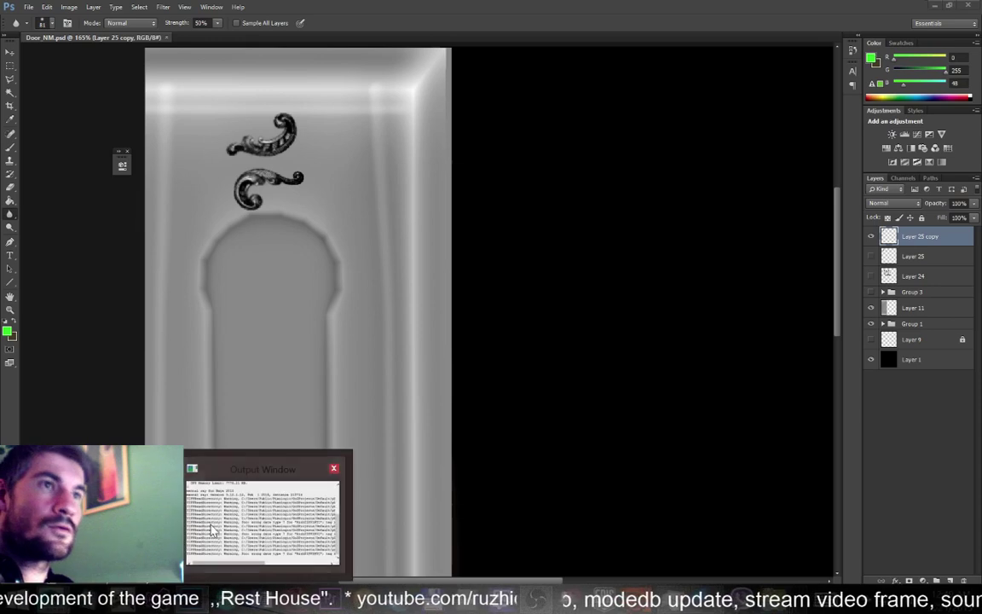
pyautogui.click(127, 526)
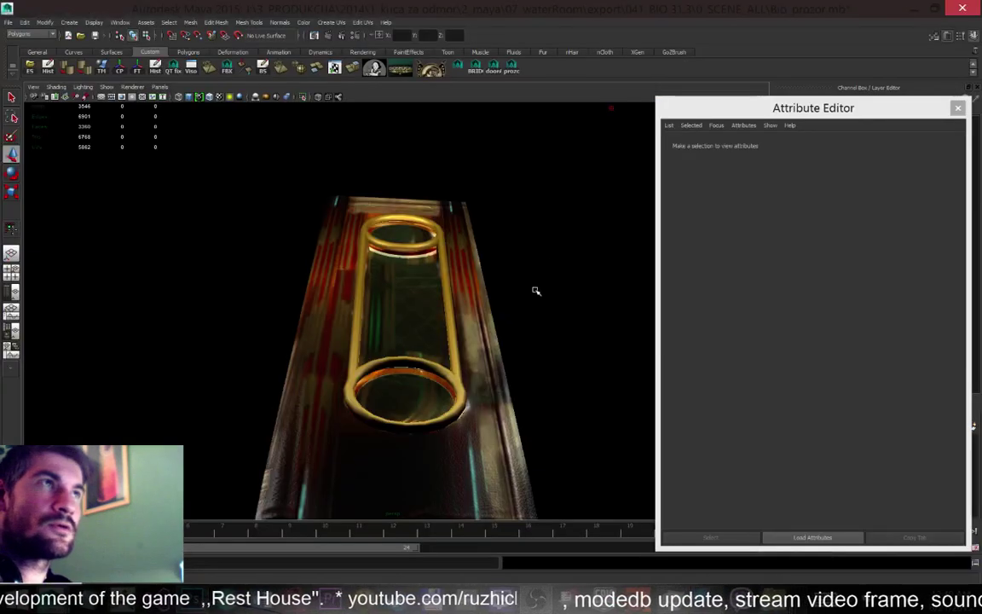
pyautogui.click(957, 107)
pyautogui.click(414, 291)
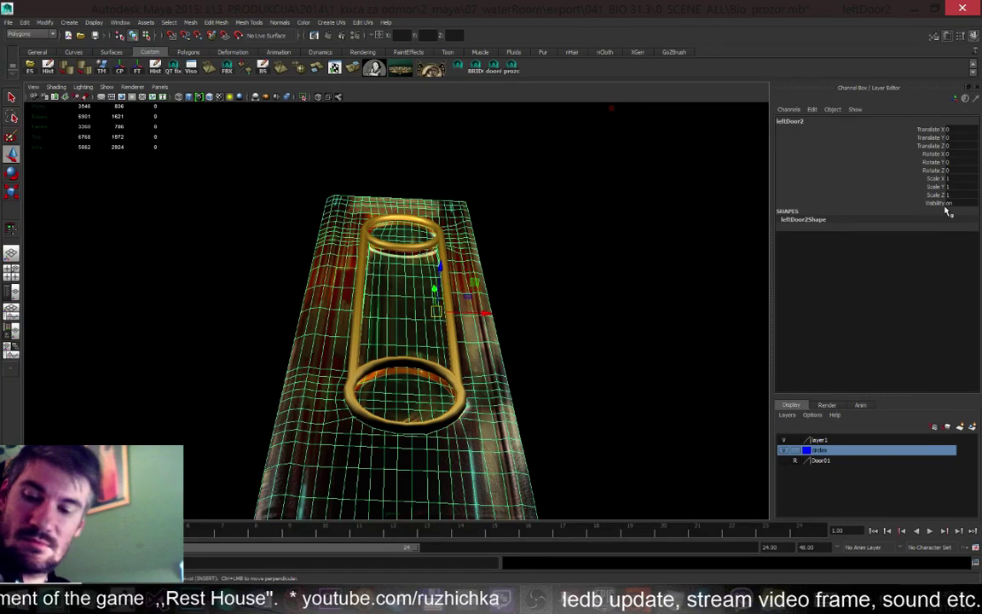
pyautogui.hotkey('ctrl', 'a')
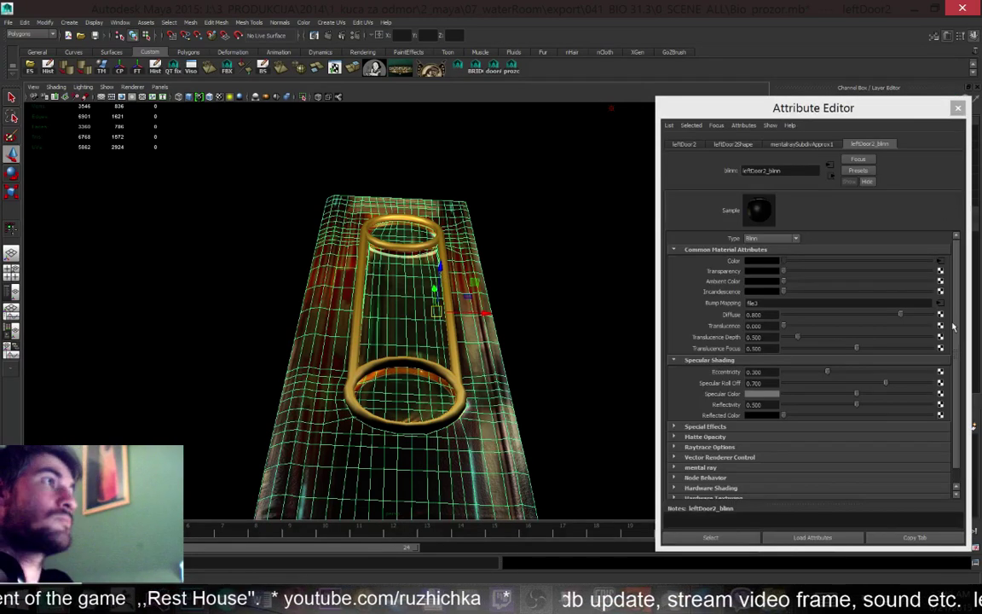
pyautogui.click(941, 304)
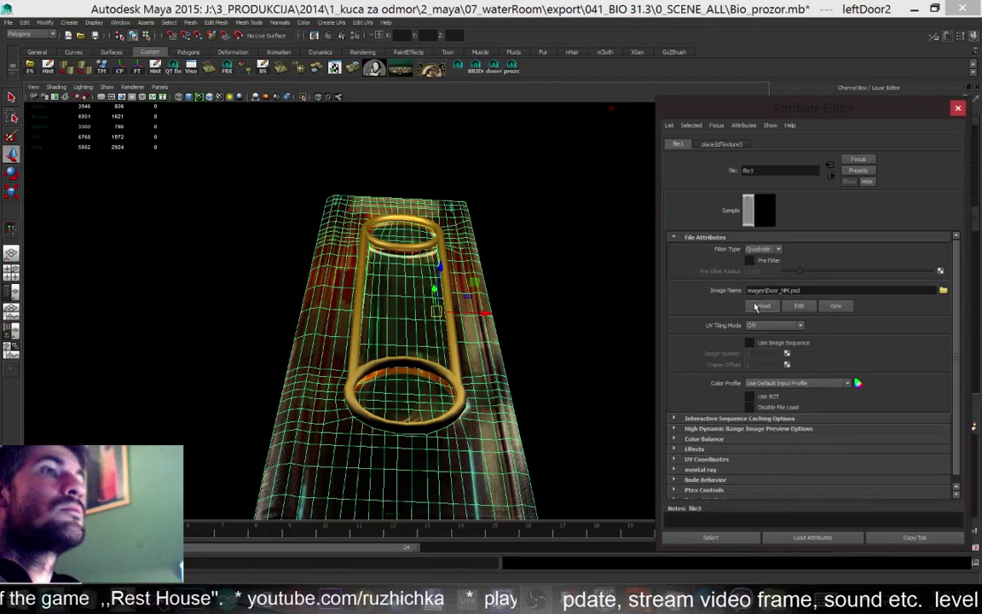
pyautogui.click(543, 345)
# Compare the door's bump shading in the Legacy Default and Legacy High Quality viewport renderers
pyautogui.keyDown('alt'); pyautogui.moveTo(537, 389); pyautogui.dragTo(517, 385); pyautogui.keyUp('alt')
pyautogui.click(131, 88)
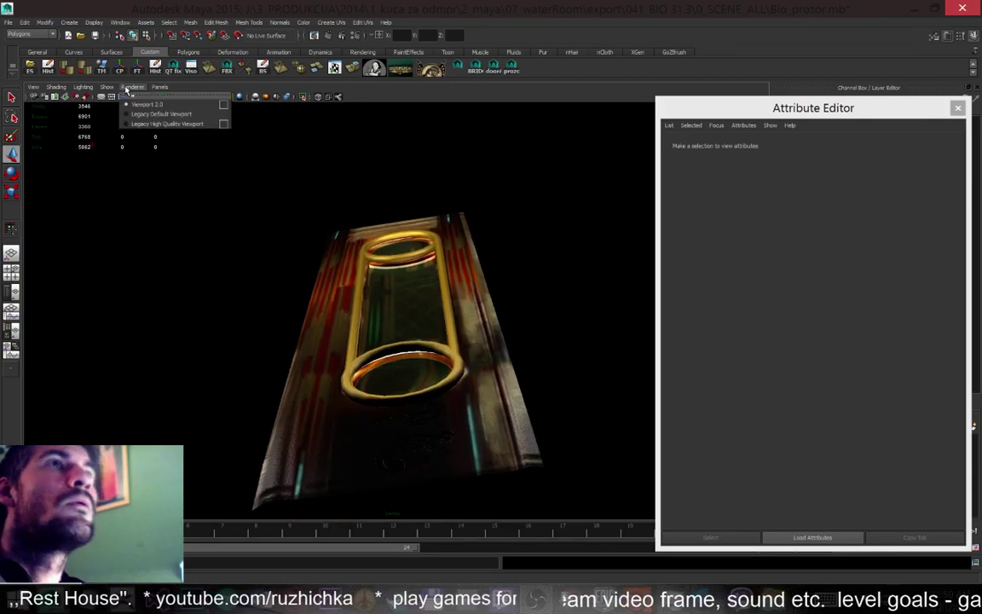
pyautogui.click(143, 115)
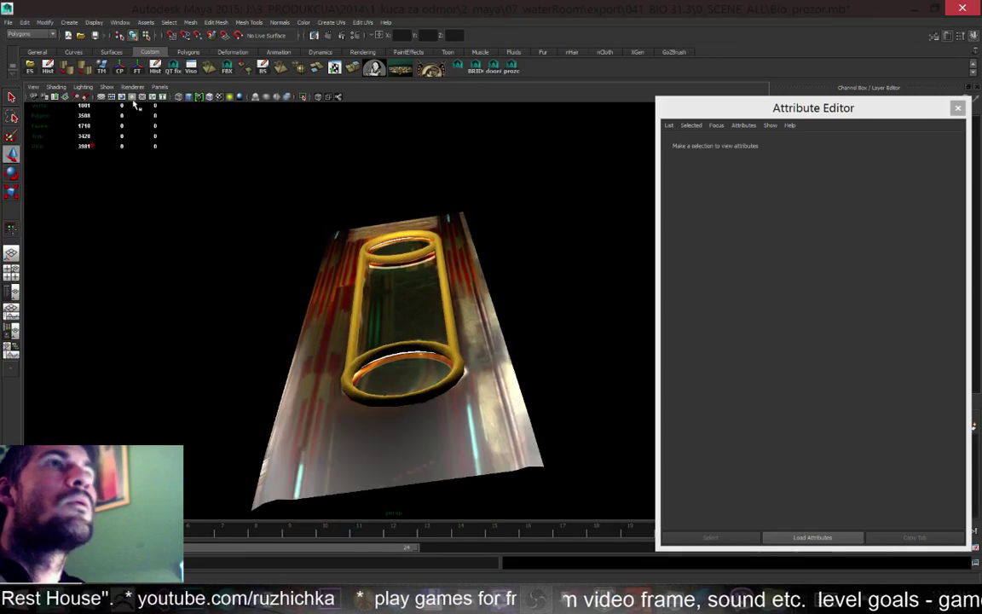
pyautogui.click(132, 88)
pyautogui.click(149, 122)
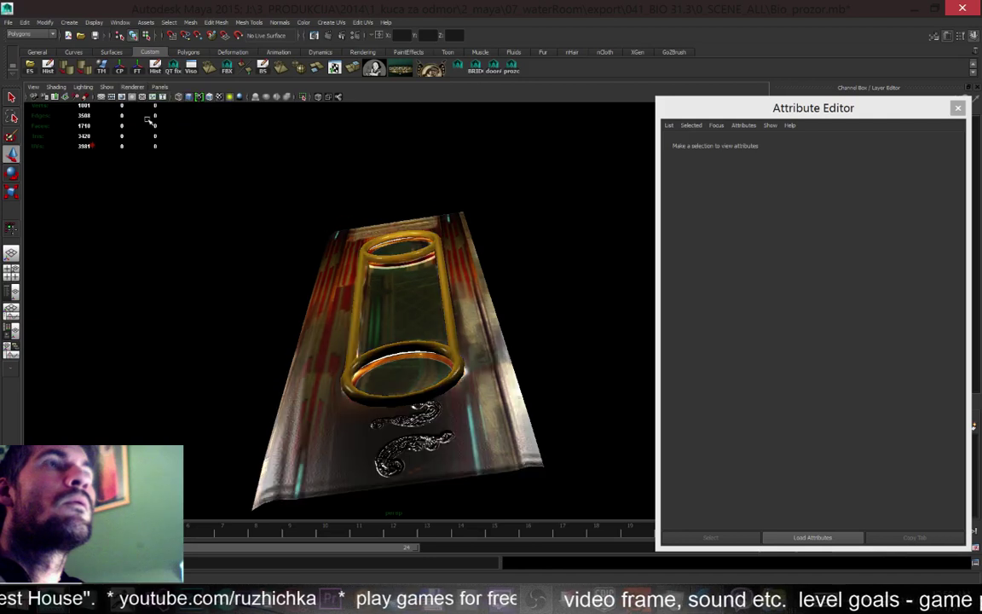
# Examine the relief of the two scroll ornaments at the door's end up close in high-quality shading
pyautogui.keyDown('alt'); pyautogui.moveTo(239, 295); pyautogui.dragTo(408, 135); pyautogui.keyUp('alt')
pyautogui.moveTo(408, 135); pyautogui.dragTo(388, 132, button='right')
pyautogui.moveTo(415, 136); pyautogui.dragTo(387, 123)
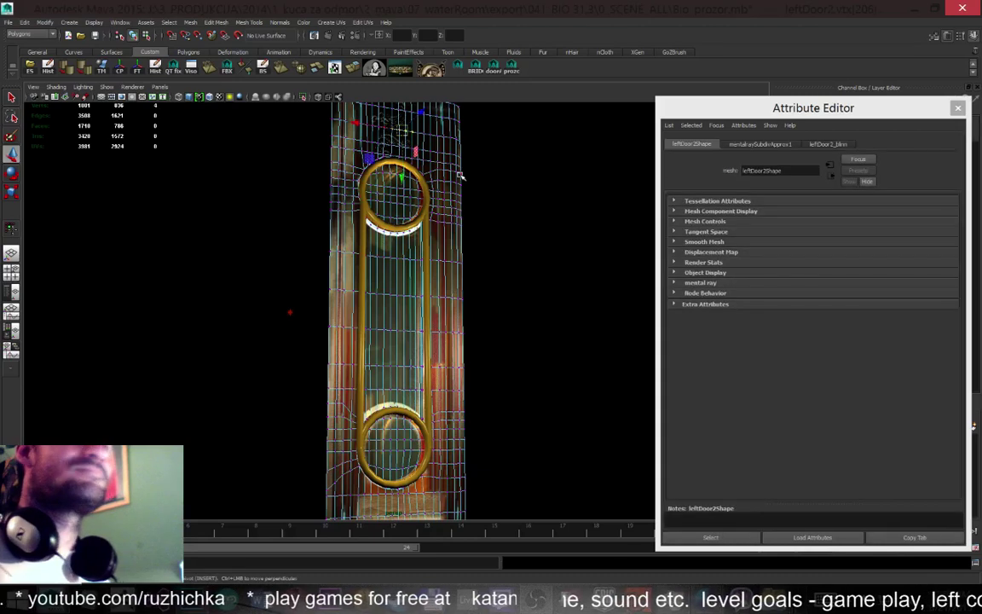
pyautogui.press('f')
pyautogui.scroll(-8, 430, 212)
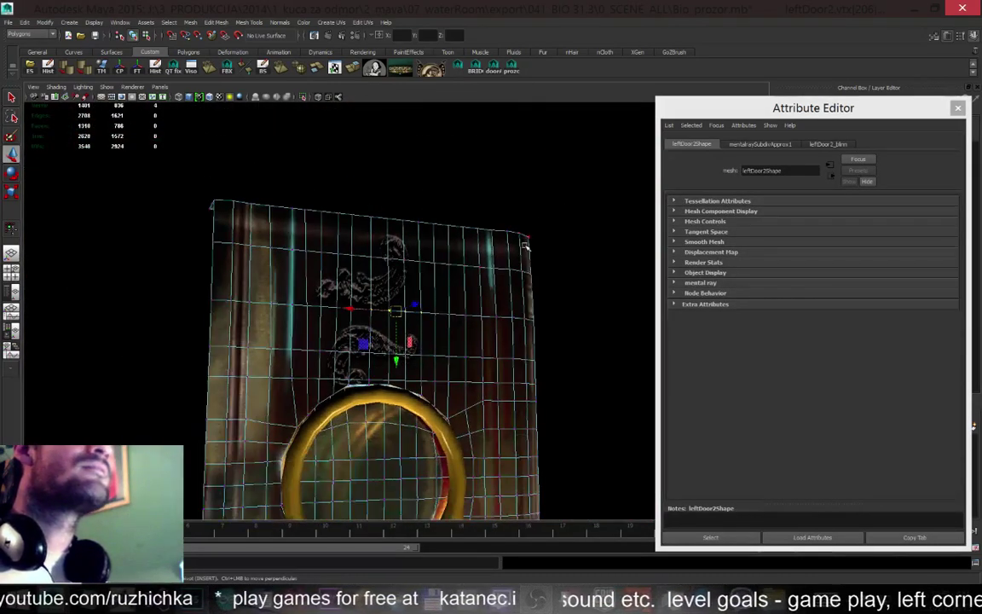
pyautogui.click(584, 223)
pyautogui.keyDown('alt'); pyautogui.moveTo(536, 251); pyautogui.dragTo(514, 265); pyautogui.keyUp('alt')
pyautogui.moveTo(450, 258); pyautogui.dragTo(491, 247, button='right')
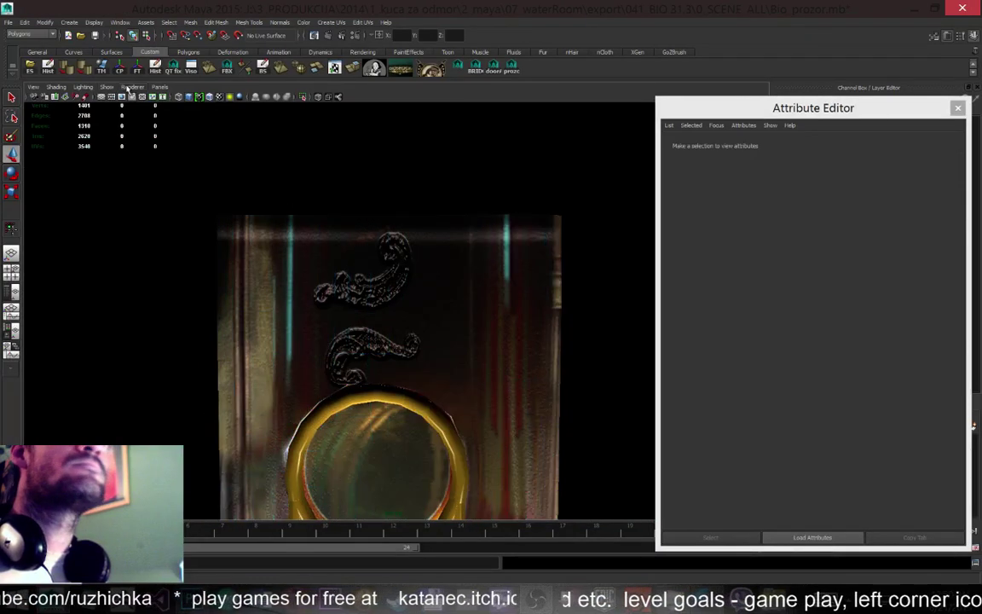
# Set the viewport renderer back to Viewport 2.0 and inspect the scroll ornaments on the door from several angles
pyautogui.click(128, 89)
pyautogui.click(138, 102)
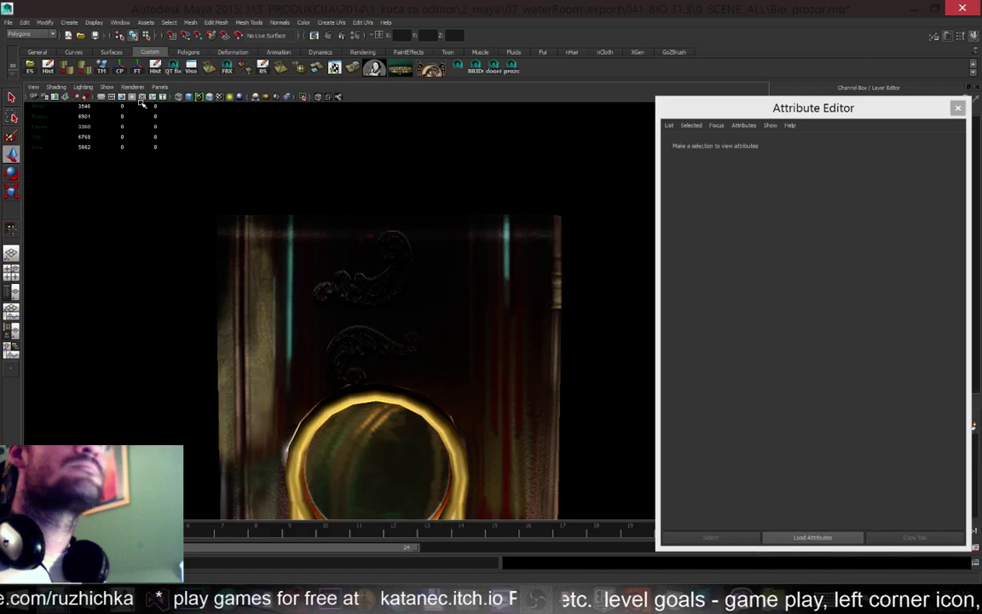
pyautogui.keyDown('alt'); pyautogui.moveTo(446, 334); pyautogui.dragTo(423, 303); pyautogui.keyUp('alt')
pyautogui.keyDown('alt'); pyautogui.moveTo(423, 304); pyautogui.dragTo(578, 448, button='right'); pyautogui.keyUp('alt')
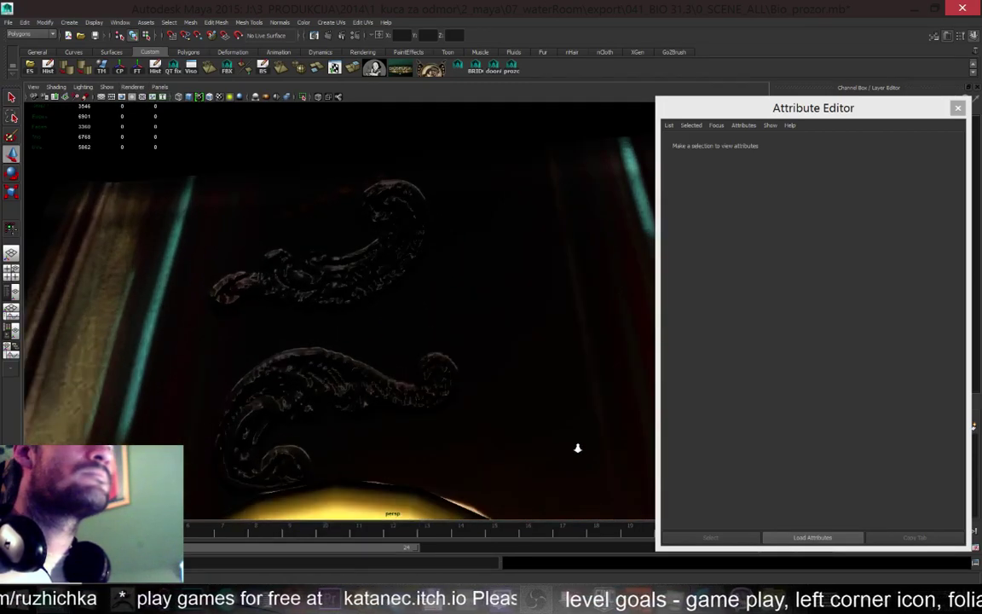
pyautogui.scroll(-3, 412, 283)
pyautogui.click(416, 328)
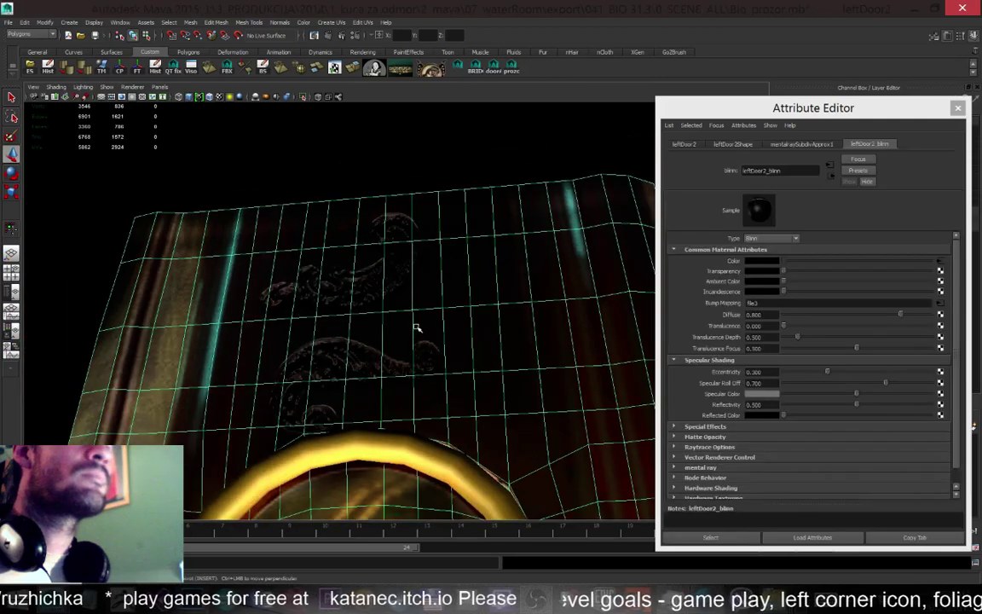
pyautogui.click(402, 161)
pyautogui.keyDown('alt'); pyautogui.moveTo(359, 292); pyautogui.dragTo(595, 467); pyautogui.keyUp('alt')
pyautogui.keyDown('alt'); pyautogui.moveTo(594, 467); pyautogui.dragTo(301, 88, button='right'); pyautogui.keyUp('alt')
pyautogui.moveTo(394, 278); pyautogui.dragTo(484, 275, button='right')
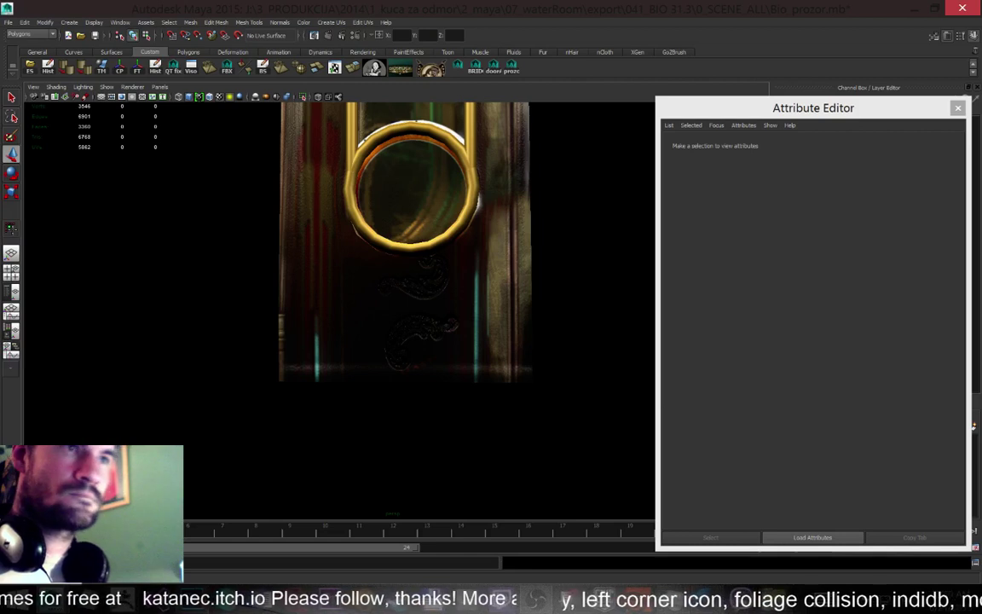
# Return to Photoshop, soften both scroll ornaments further with the Blur tool at 50% strength and save the document
pyautogui.hotkey('alt', 'Tab')
pyautogui.keyDown('alt'); pyautogui.scroll(2, 252, 90); pyautogui.keyUp('alt')
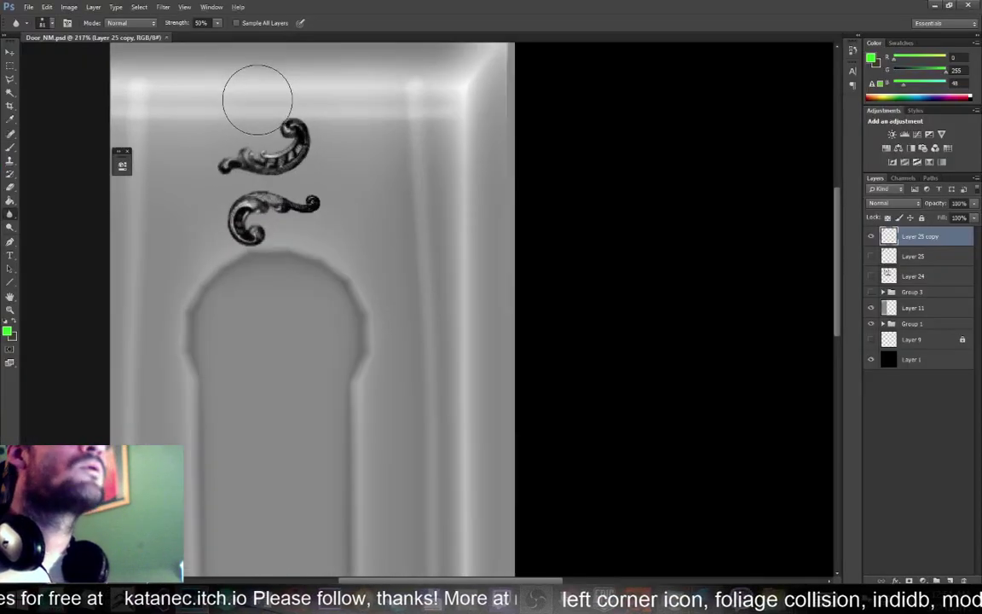
pyautogui.keyDown('alt'); pyautogui.scroll(1, 313, 147); pyautogui.keyUp('alt')
pyautogui.keyDown('alt'); pyautogui.scroll(1, 314, 146); pyautogui.keyUp('alt')
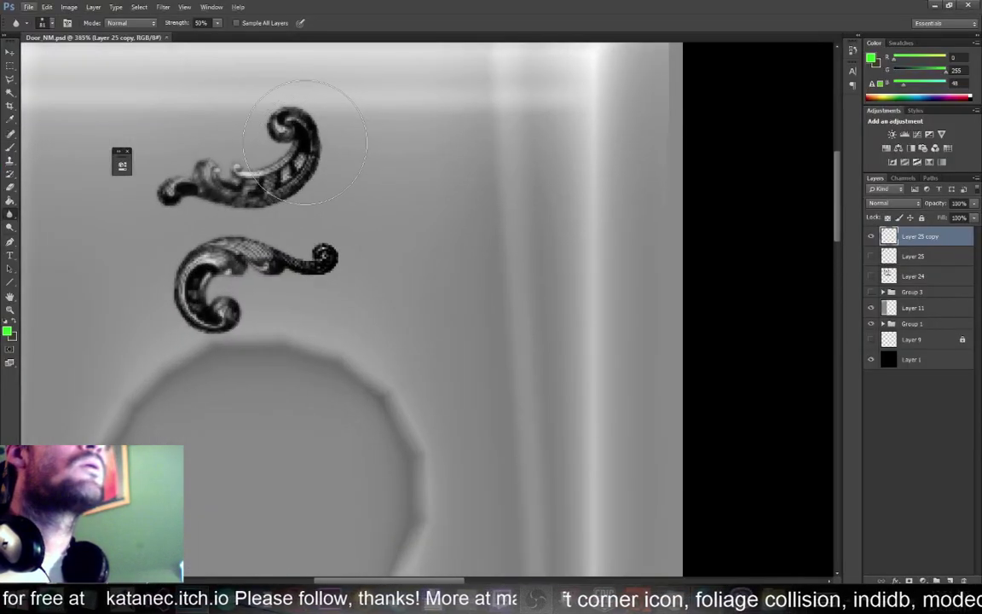
pyautogui.moveTo(302, 150)
pyautogui.mouseDown()
pyautogui.moveTo(284, 164)
pyautogui.moveTo(255, 161)
pyautogui.moveTo(234, 181)
pyautogui.moveTo(213, 172)
pyautogui.moveTo(171, 211)
pyautogui.moveTo(205, 248)
pyautogui.moveTo(196, 255)
pyautogui.moveTo(223, 239)
pyautogui.moveTo(312, 275)
pyautogui.moveTo(281, 256)
pyautogui.mouseUp()
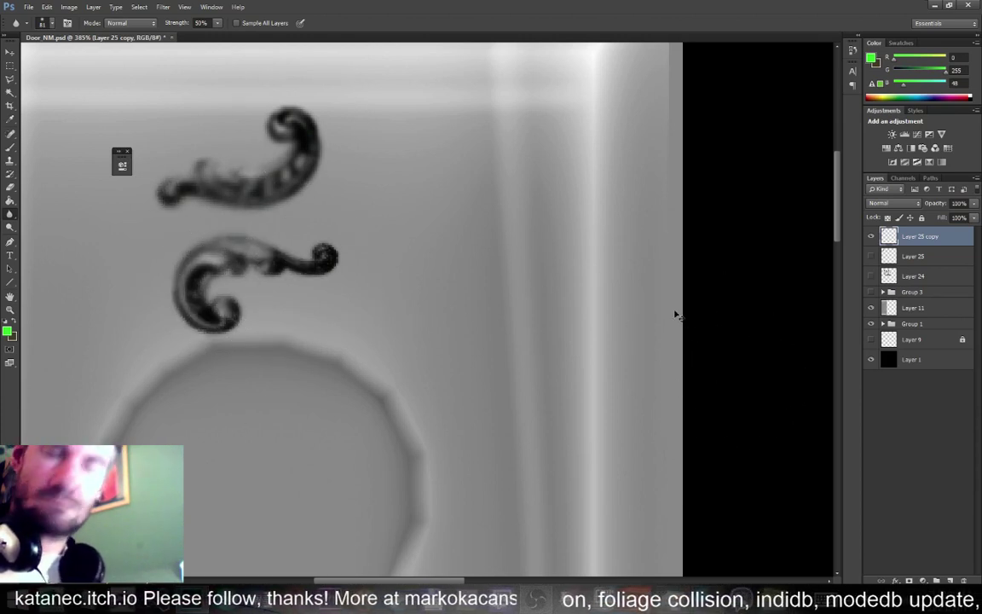
# Switch to Maya, reload the leftDoor2 material's Door_NM.psd bump texture and check the ornaments on the door
pyautogui.hotkey('alt', 'Tab')
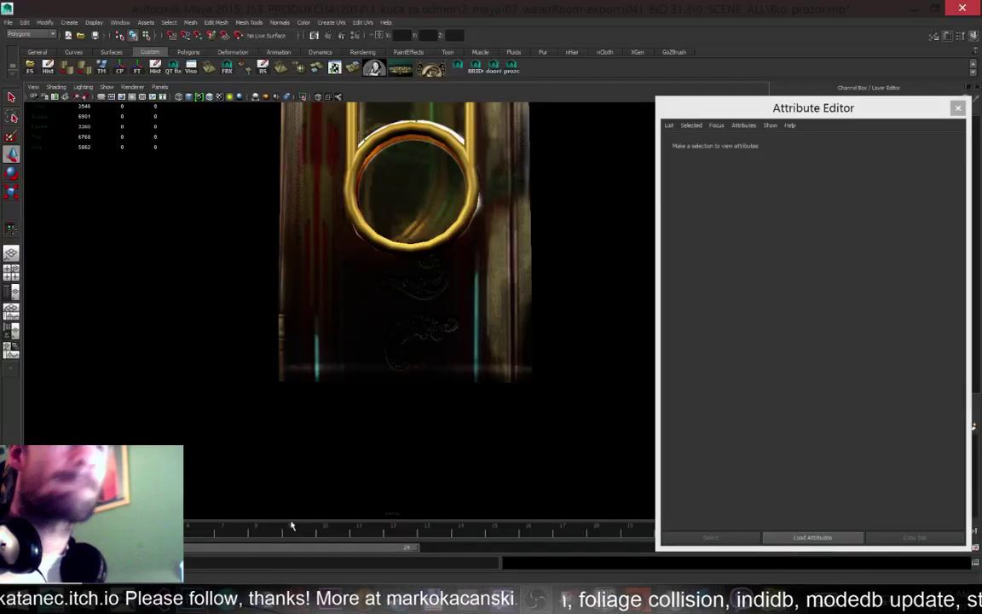
pyautogui.click(477, 232)
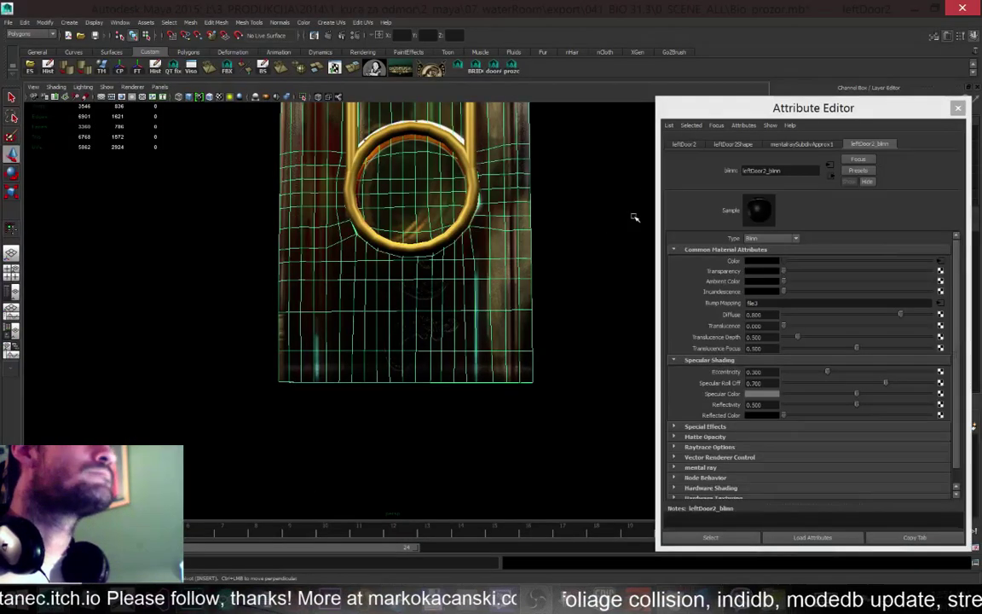
pyautogui.click(939, 305)
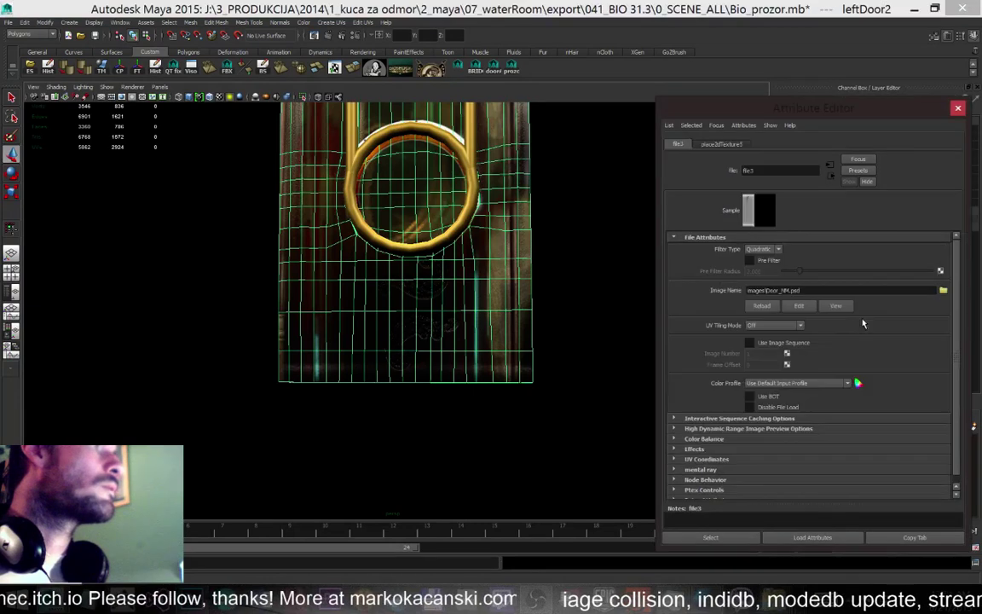
pyautogui.click(763, 309)
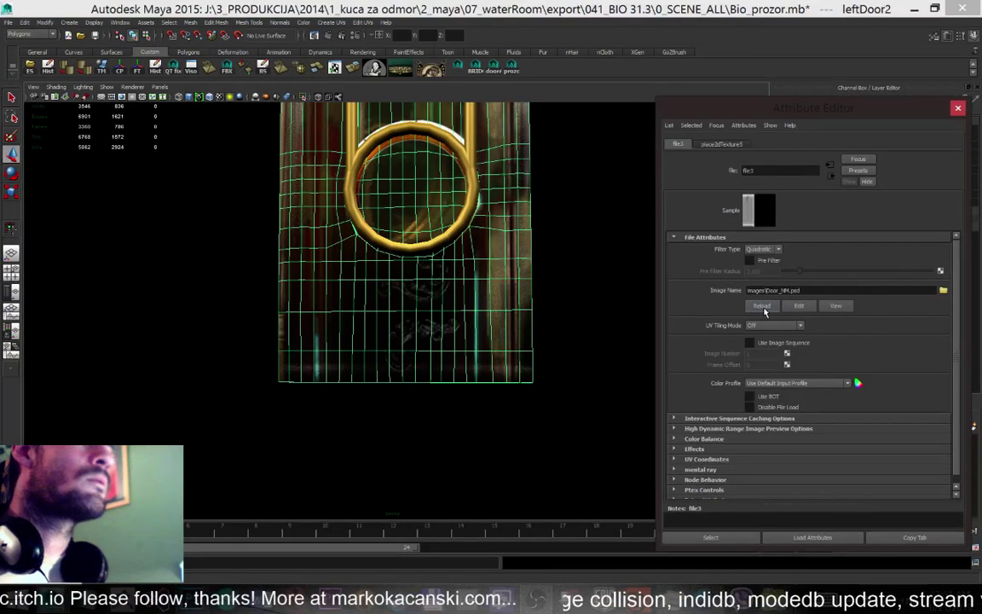
pyautogui.click(554, 289)
pyautogui.scroll(-5, 478, 274)
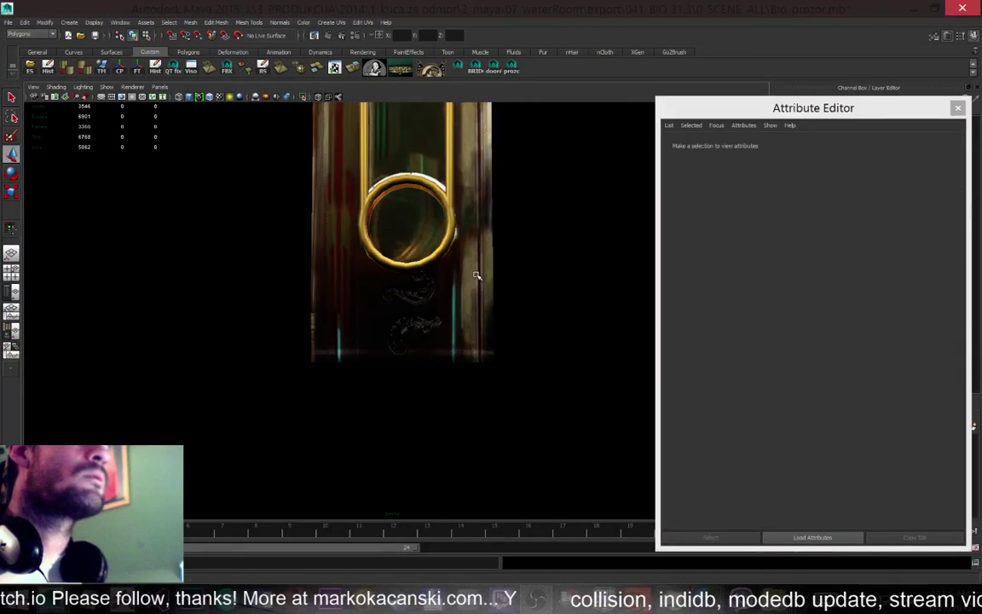
pyautogui.scroll(4, 479, 341)
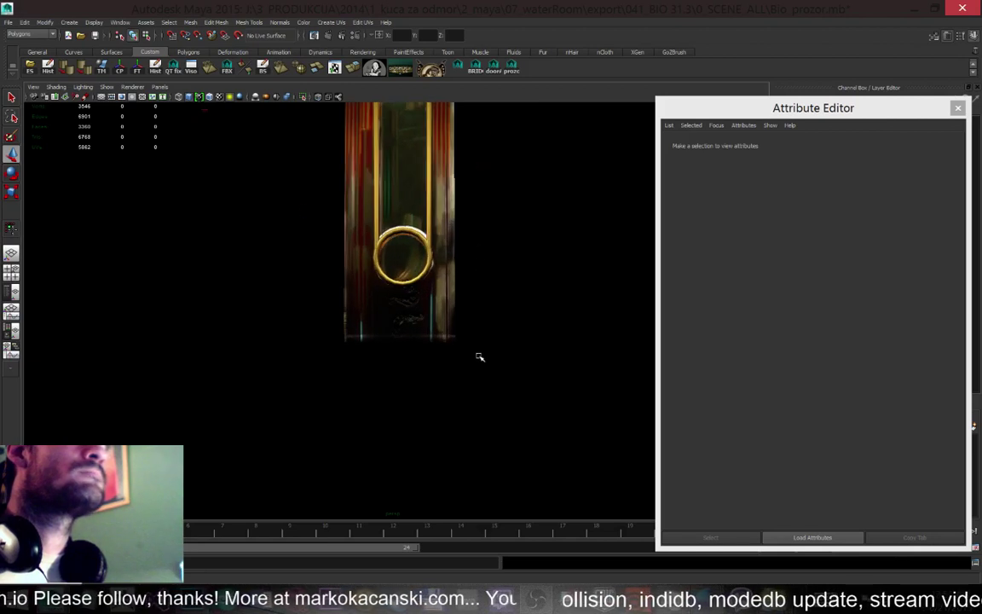
# Back in Photoshop, lasso the upper scroll ornament with a 3 px feather and cut it onto a new layer
pyautogui.hotkey('alt', 'Tab')
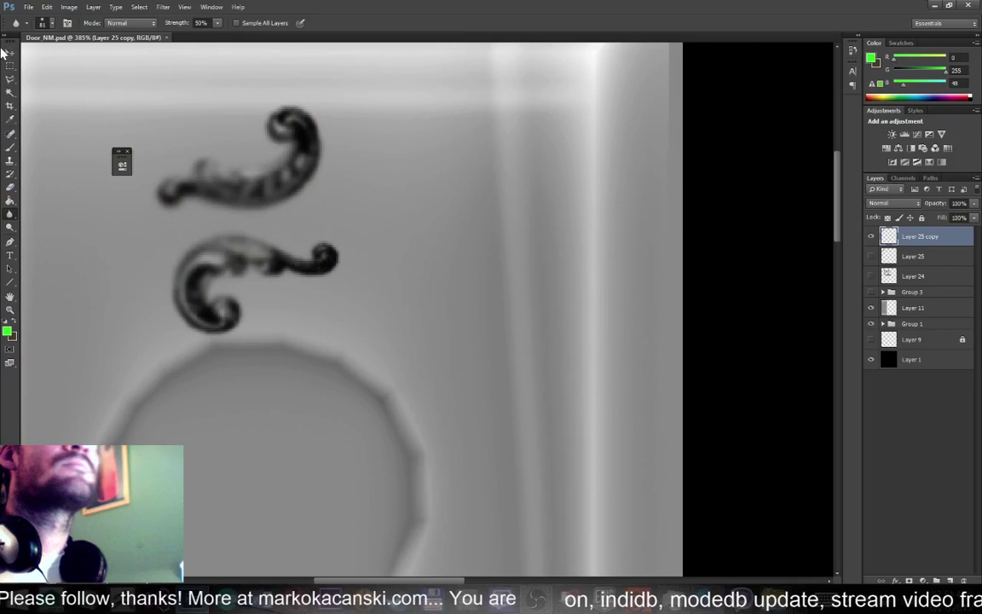
pyautogui.moveTo(10, 77); pyautogui.dragTo(41, 75)
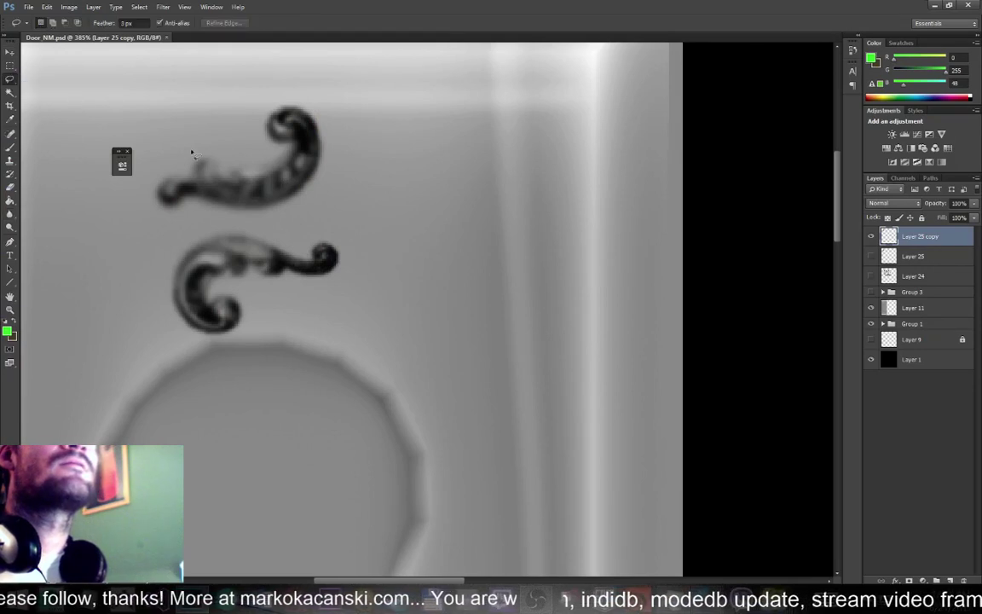
pyautogui.keyDown('alt'); pyautogui.scroll(-2, 277, 181); pyautogui.keyUp('alt')
pyautogui.click(174, 109)
pyautogui.moveTo(333, 201)
pyautogui.mouseDown()
pyautogui.moveTo(274, 85)
pyautogui.moveTo(164, 109)
pyautogui.mouseUp()
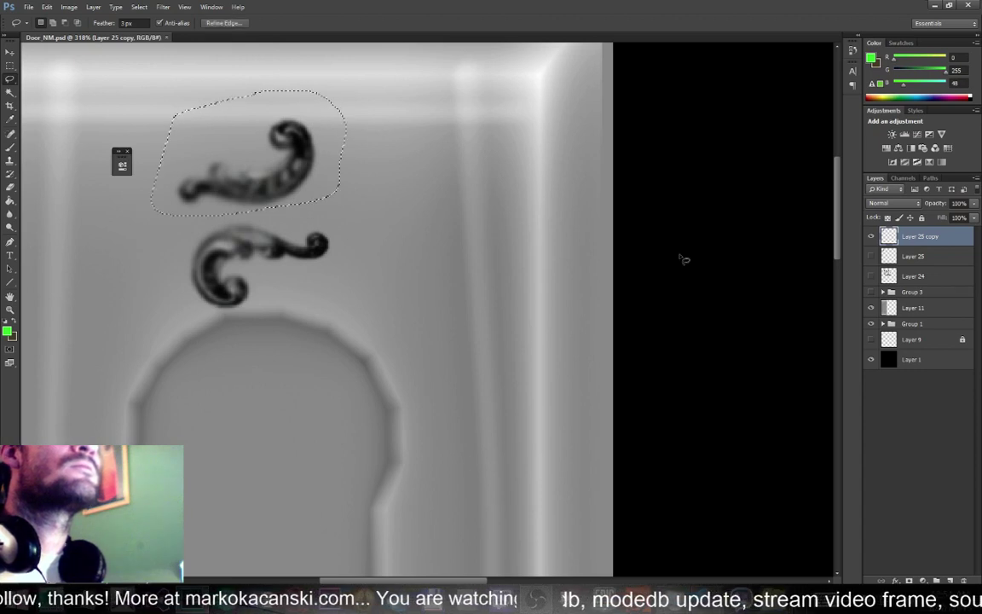
pyautogui.rightClick(241, 141)
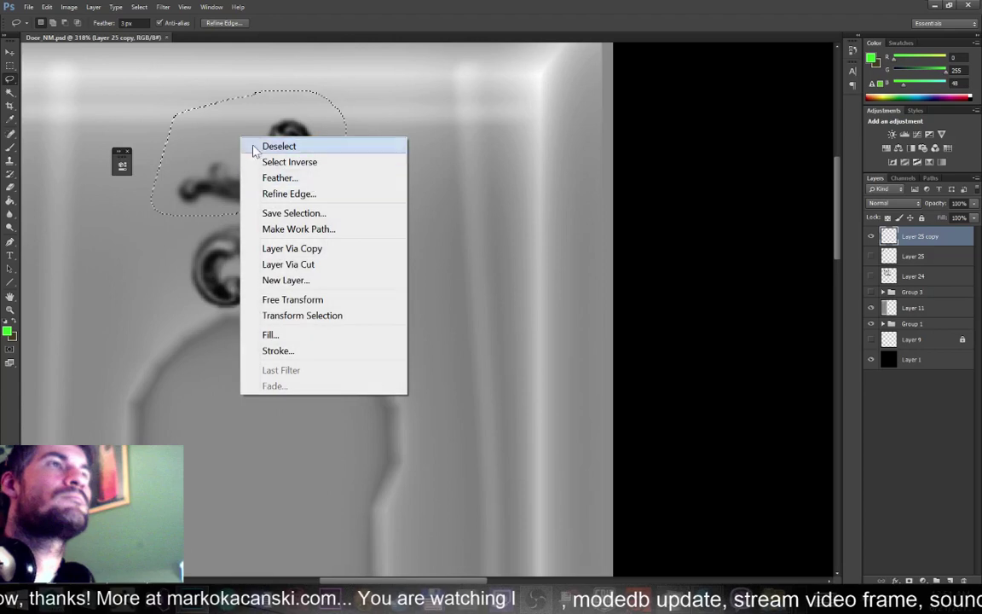
pyautogui.click(334, 266)
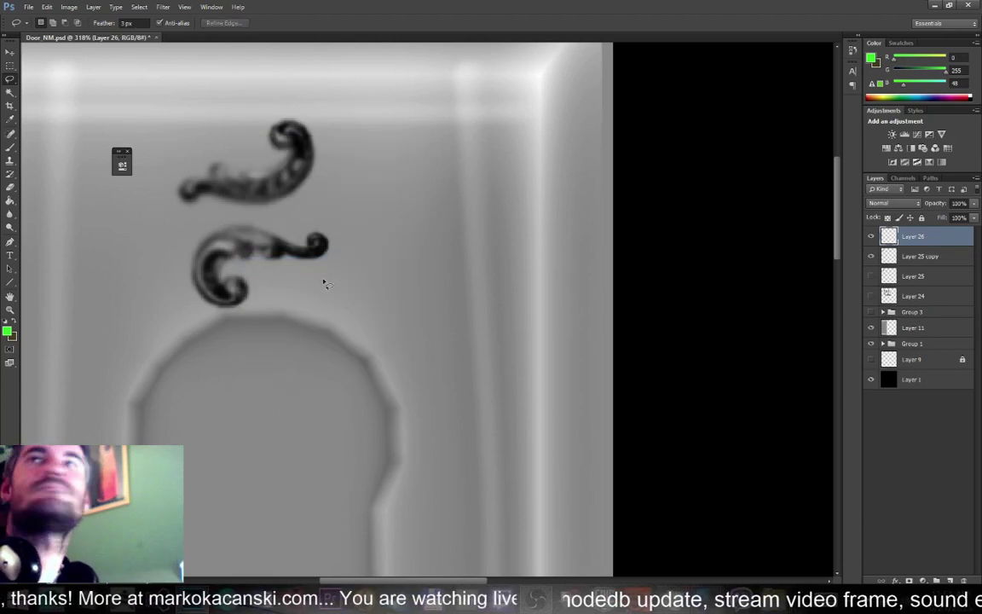
# Rotate the separated scroll ornament 90° and place it above the recess's right shoulder, beside the other scroll
pyautogui.keyDown('alt'); pyautogui.scroll(-3, 341, 266); pyautogui.keyUp('alt')
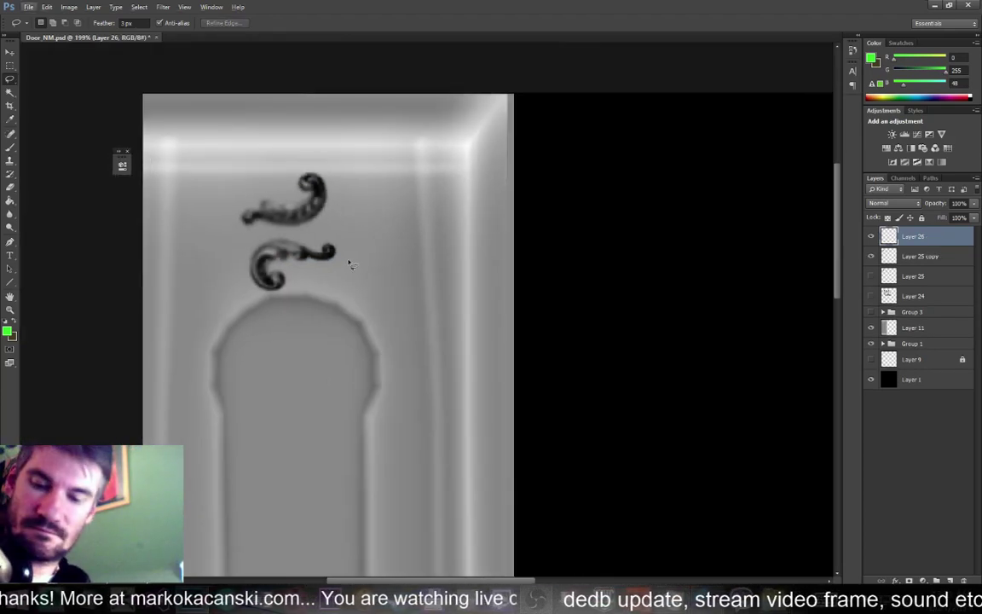
pyautogui.hotkey('ctrl', 't')
pyautogui.moveTo(342, 220); pyautogui.dragTo(466, 209)
pyautogui.moveTo(460, 247); pyautogui.dragTo(360, 266)
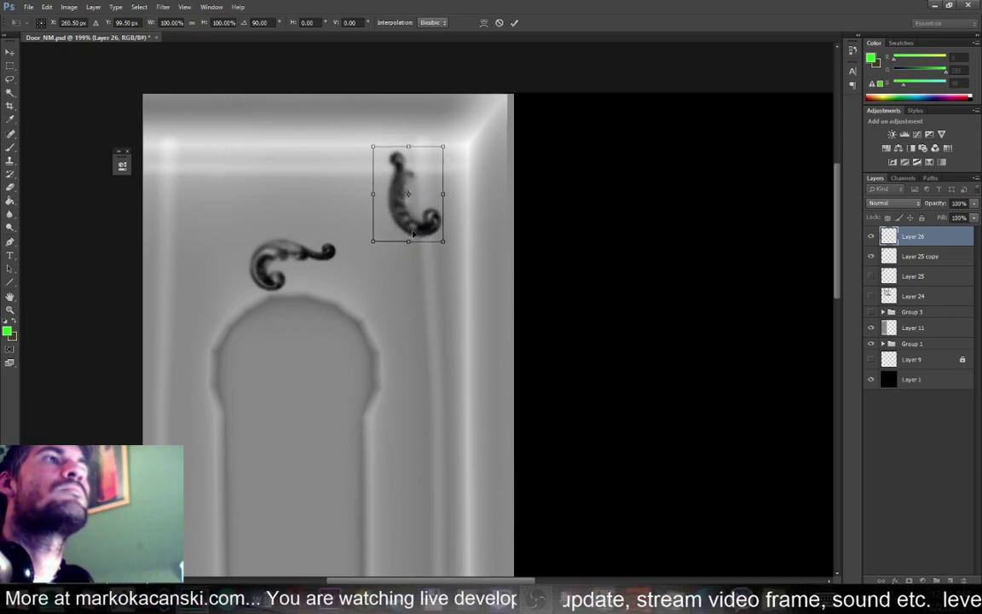
pyautogui.moveTo(423, 219); pyautogui.dragTo(400, 251)
pyautogui.press('Return')
# Try rotating the remaining scroll ornament on Layer 25 copy by -71.33° and delete that layer
pyautogui.click(917, 255)
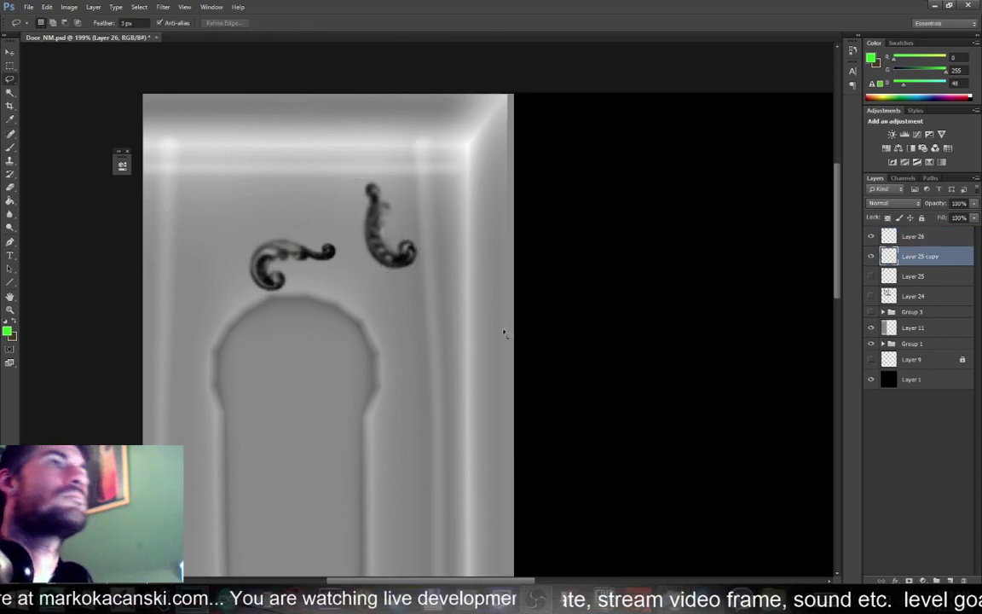
pyautogui.hotkey('ctrl', 't')
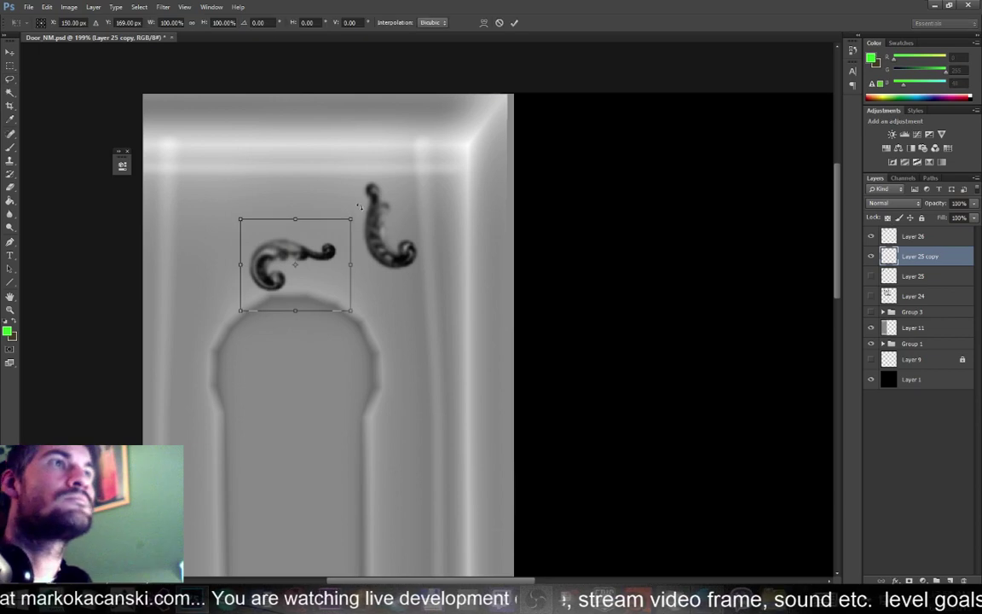
pyautogui.moveTo(395, 266); pyautogui.dragTo(267, 199)
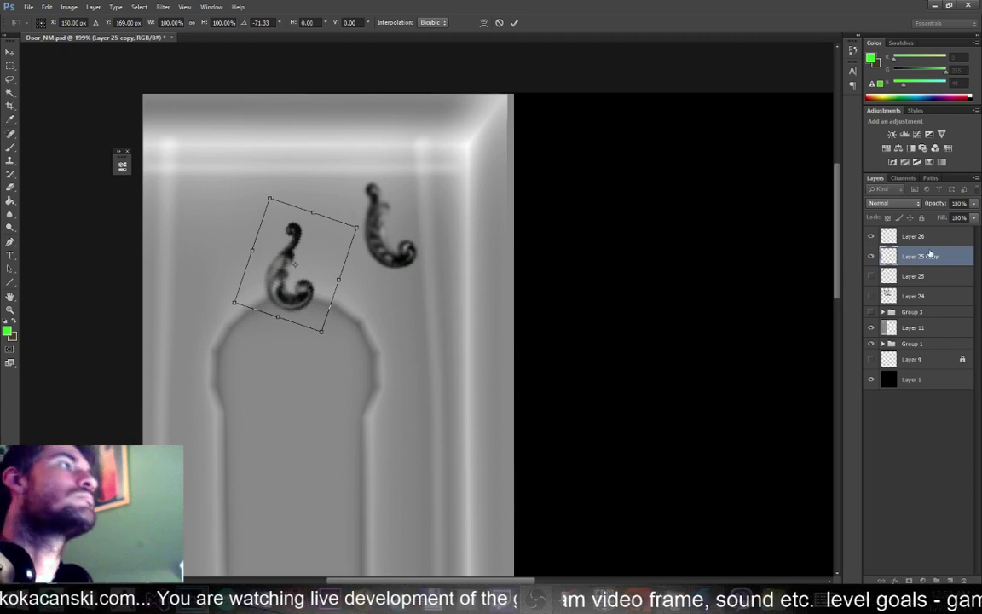
pyautogui.press('Return')
pyautogui.press('Delete')
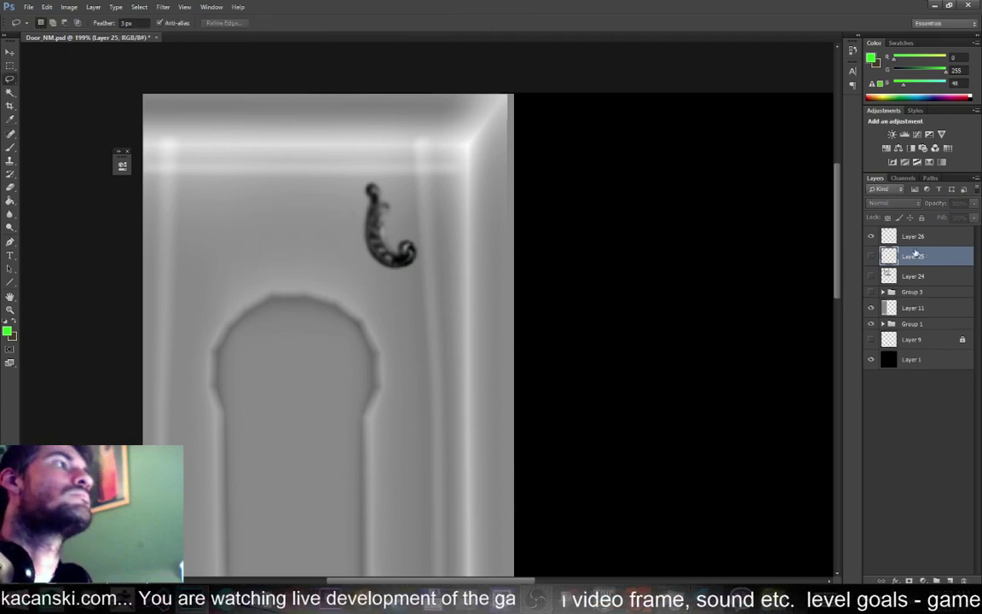
# Duplicate the scroll ornament on Layer 26, flip the copy horizontally, place it above the recess's left shoulder and save the file
pyautogui.click(914, 237)
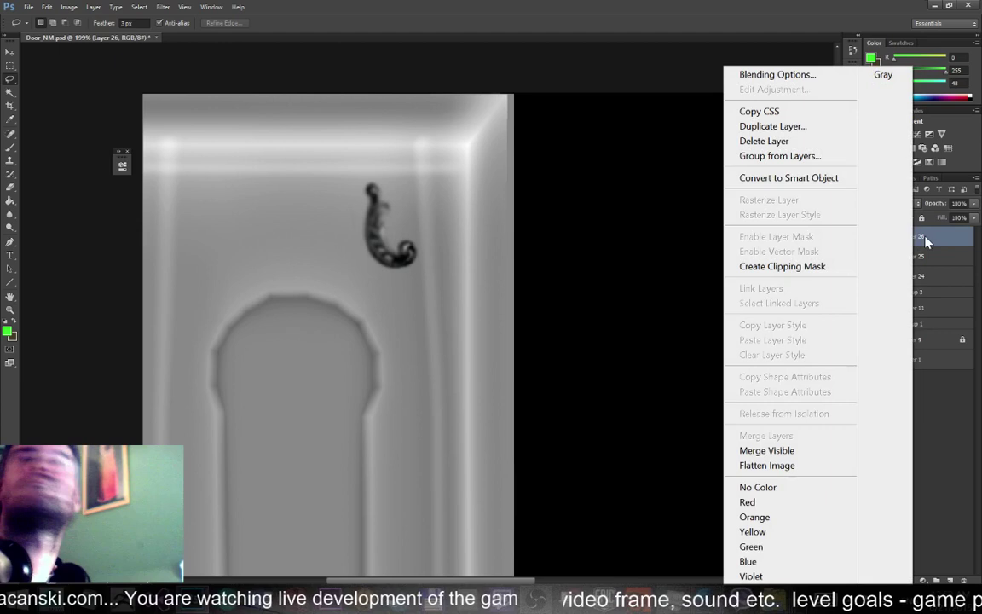
pyautogui.click(774, 126)
pyautogui.press('Return')
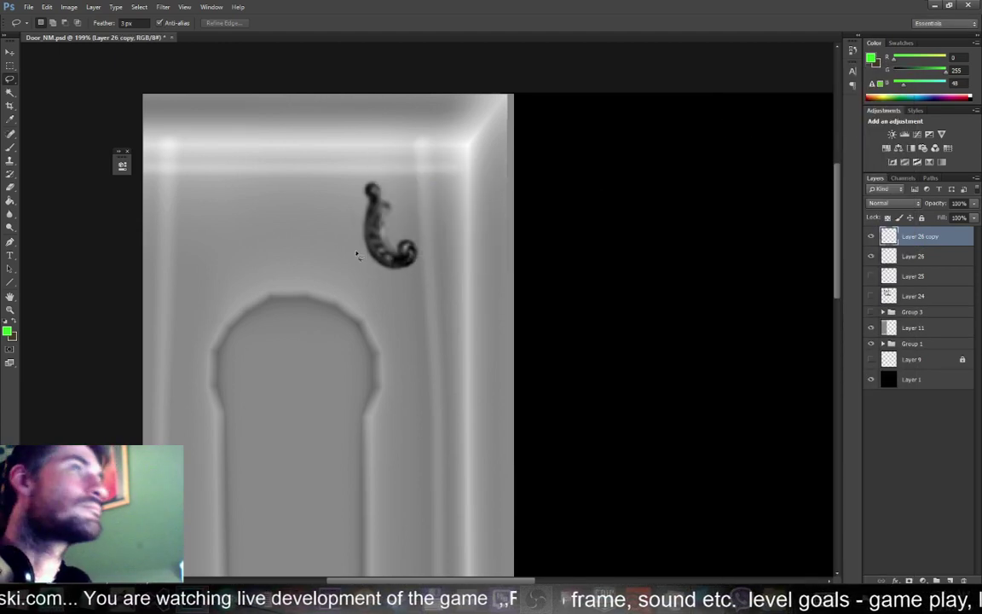
pyautogui.hotkey('ctrl', 't')
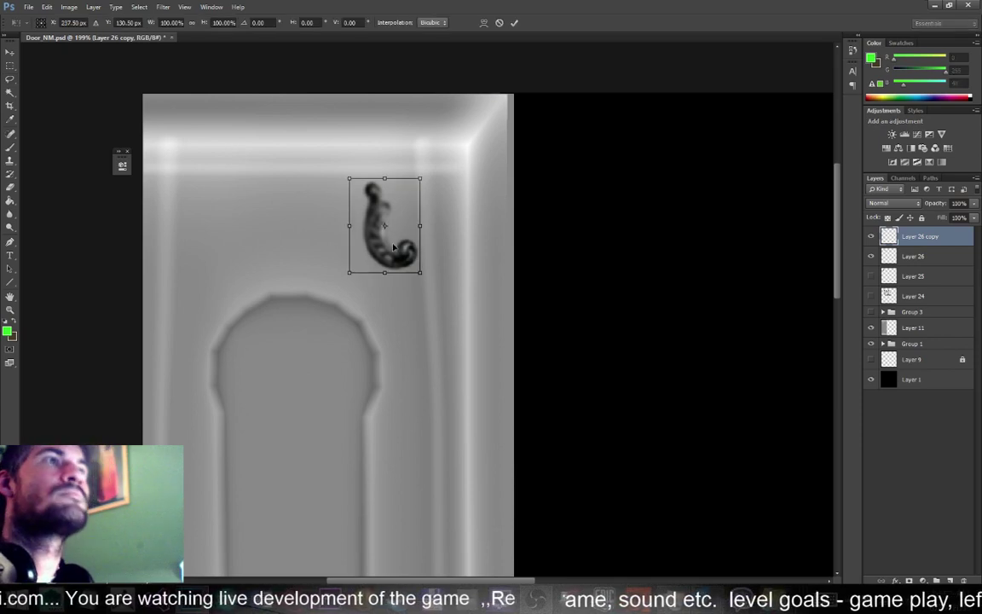
pyautogui.rightClick(393, 246)
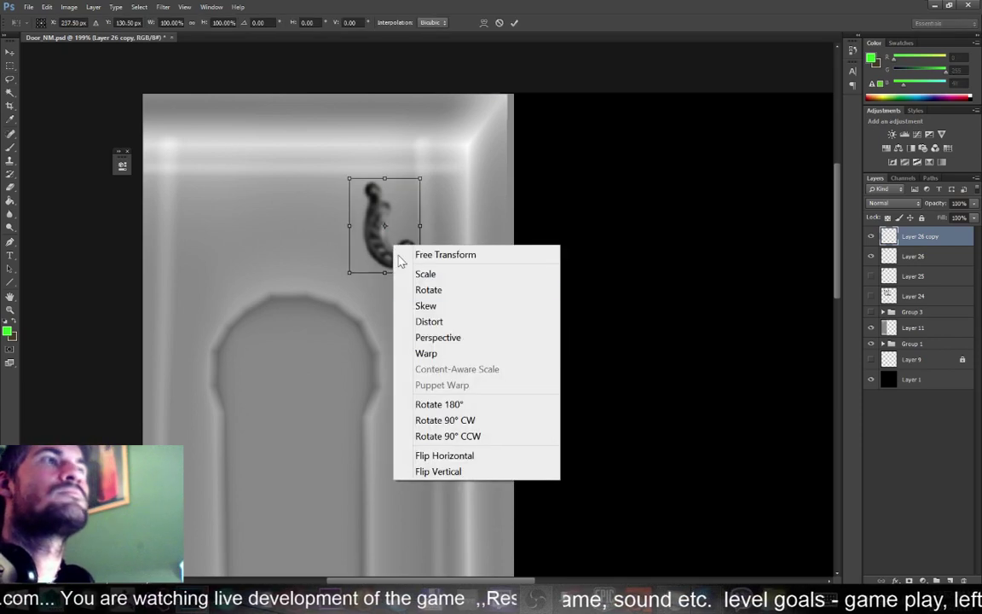
pyautogui.click(468, 457)
pyautogui.moveTo(393, 246); pyautogui.dragTo(209, 241)
pyautogui.press('Return')
pyautogui.press('l')
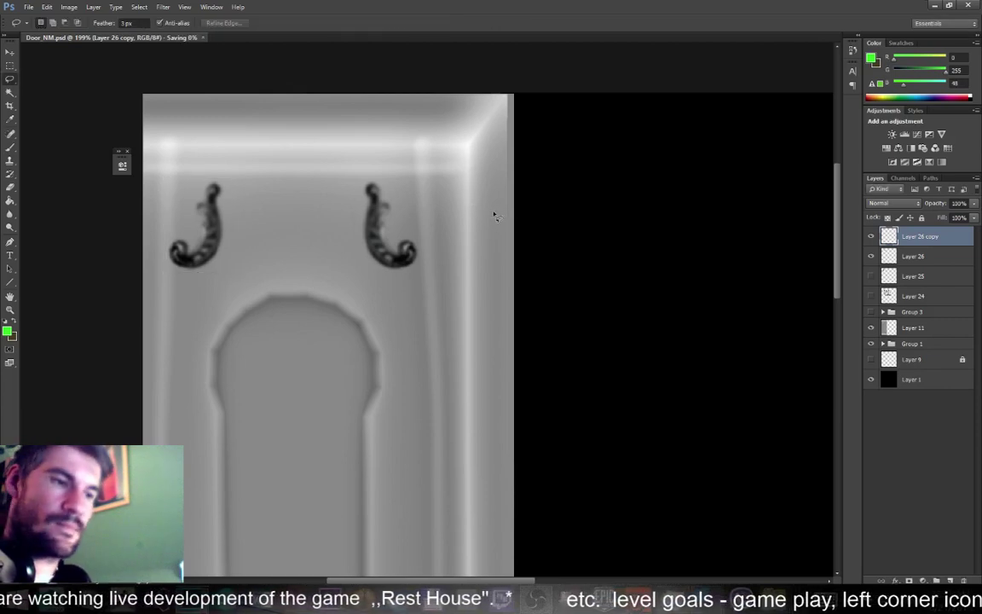
# Switch to Maya, reload the leftDoor2 material's Door_NM.psd bump texture, check the mirrored scrolls on the door and save the scene
pyautogui.hotkey('alt', 'Tab')
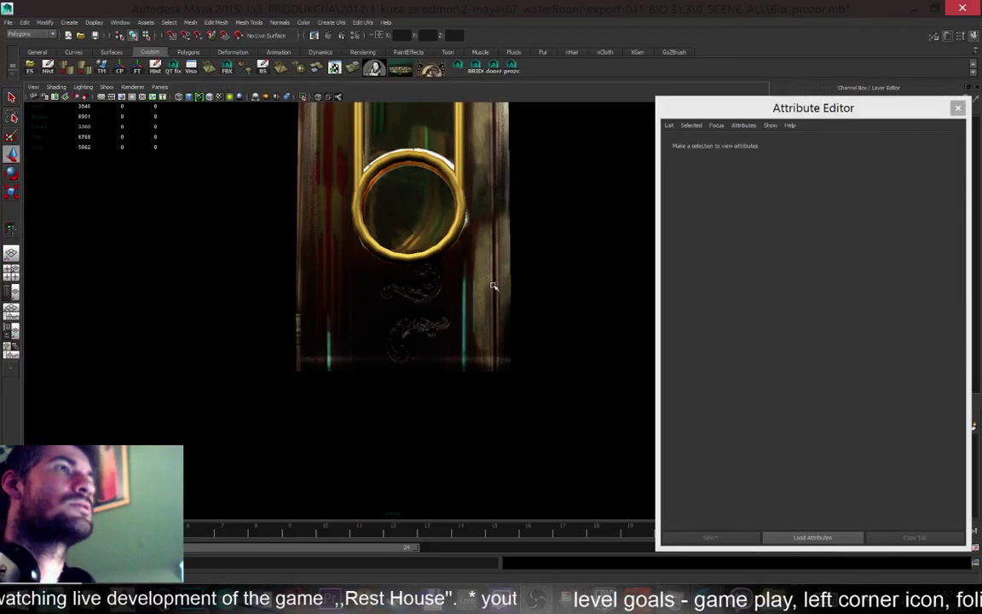
pyautogui.click(492, 286)
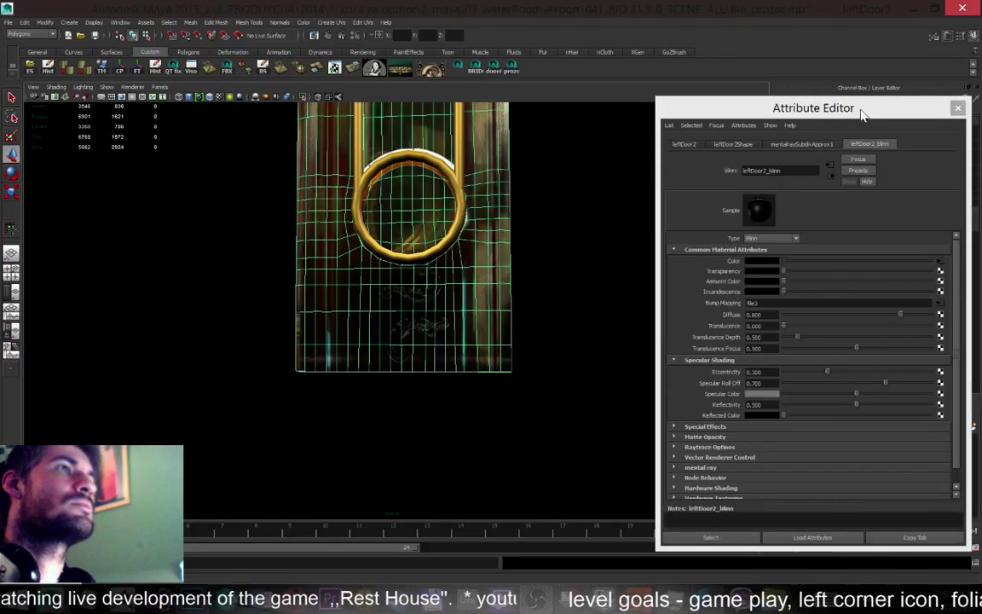
pyautogui.click(941, 303)
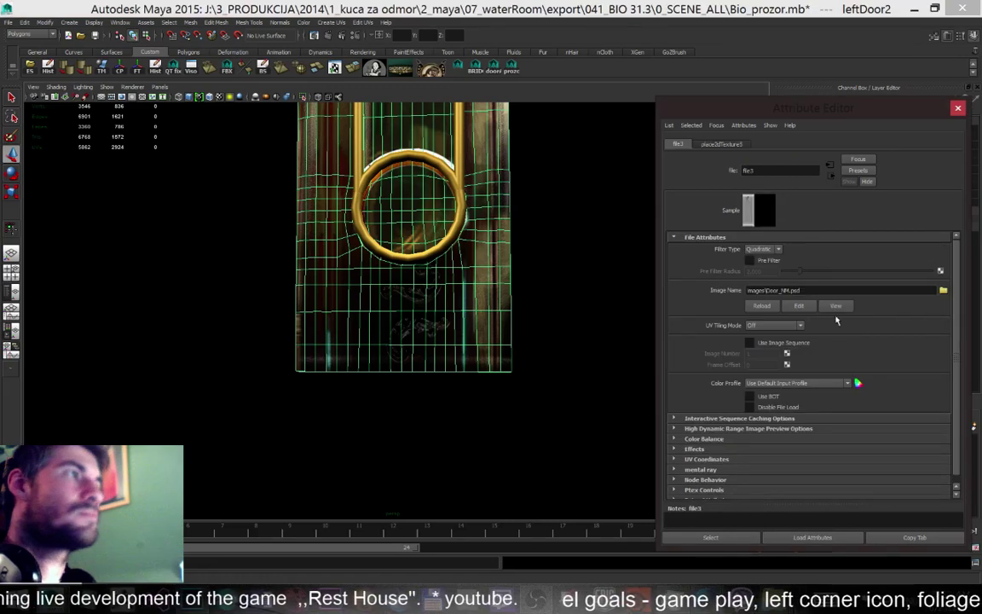
pyautogui.click(758, 309)
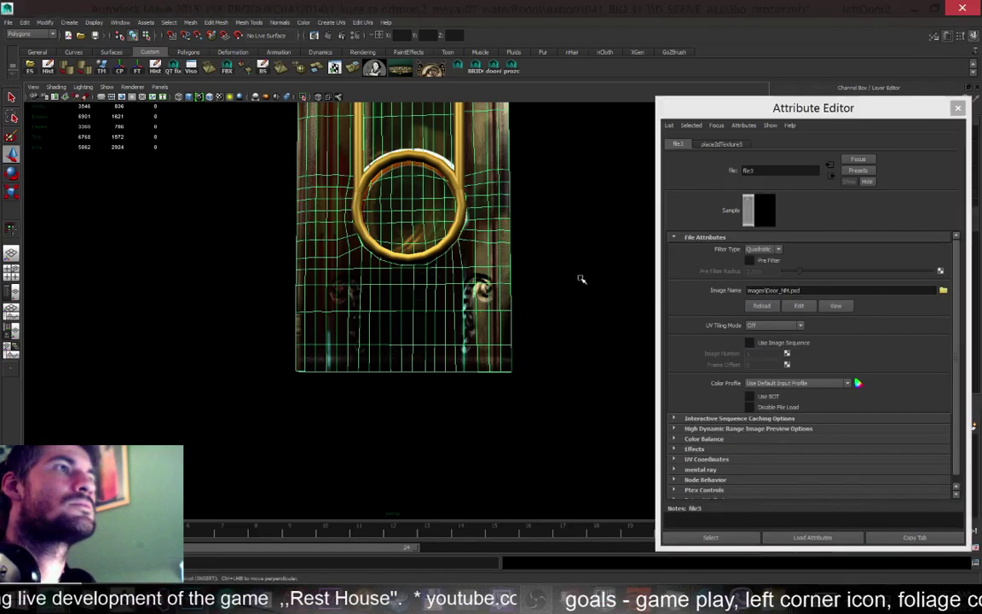
pyautogui.click(580, 278)
pyautogui.keyDown('alt'); pyautogui.moveTo(487, 277); pyautogui.dragTo(481, 336); pyautogui.keyUp('alt')
pyautogui.keyDown('alt'); pyautogui.moveTo(460, 406); pyautogui.dragTo(470, 316); pyautogui.keyUp('alt')
pyautogui.click(529, 383)
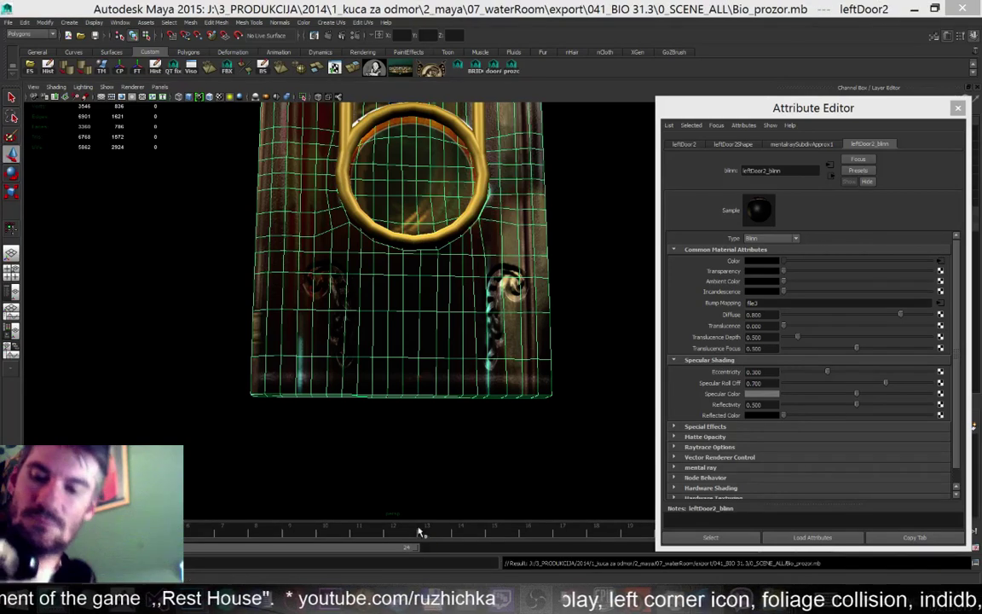
# Back in Photoshop, group Layer 26 with Layer 26 copy, duplicate that group and hide the original group
pyautogui.hotkey('alt', 'Tab')
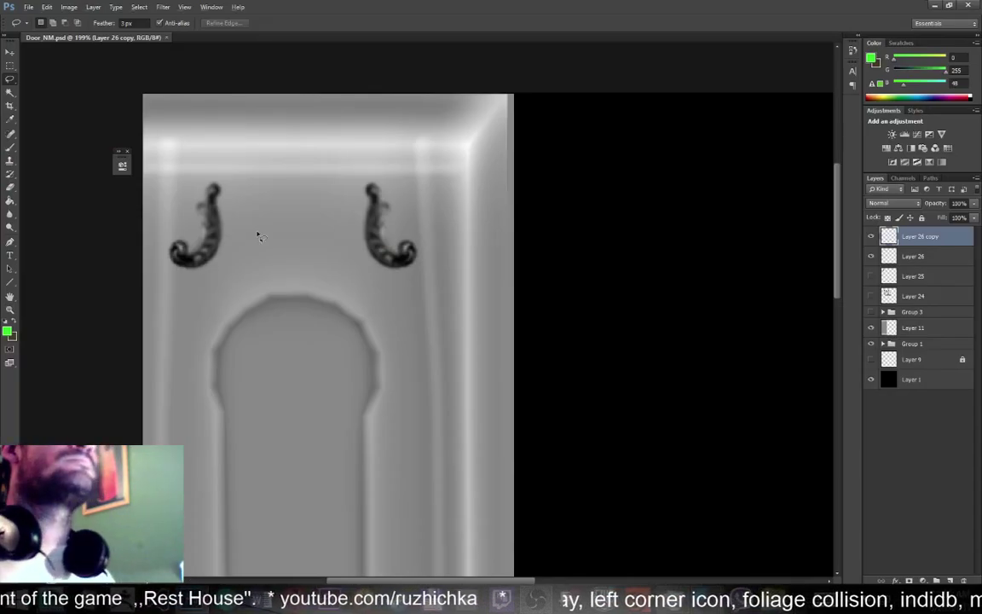
pyautogui.keyDown('alt'); pyautogui.scroll(-2, 260, 236); pyautogui.keyUp('alt')
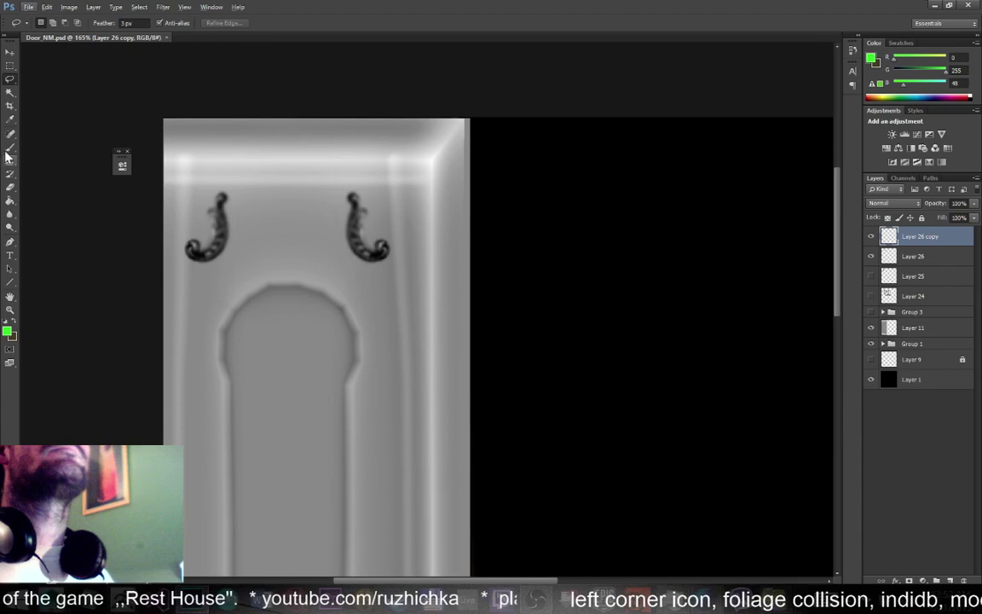
pyautogui.click(15, 215)
pyautogui.click(41, 213)
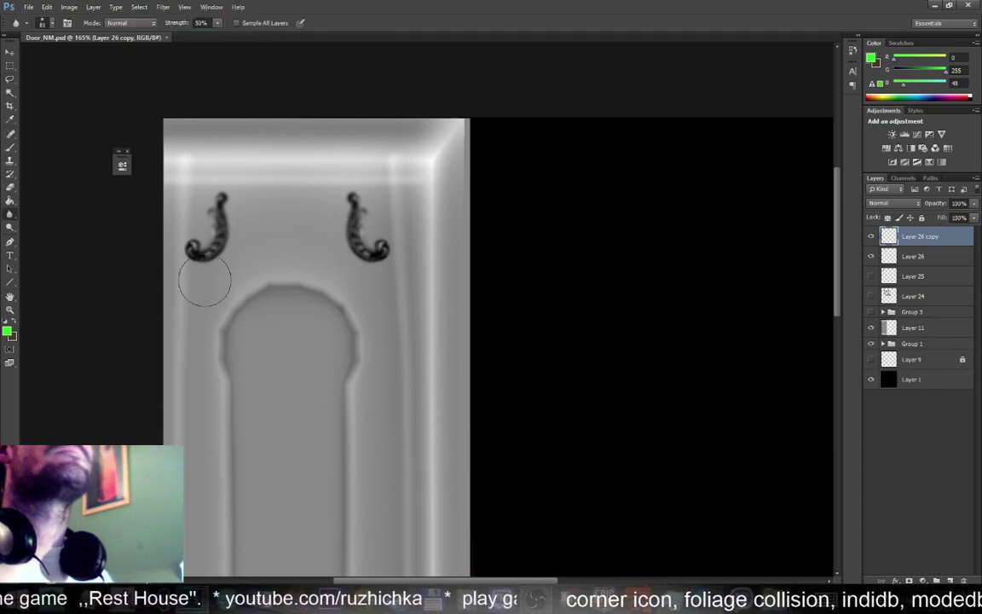
pyautogui.keyDown('shift'); pyautogui.click(913, 257); pyautogui.keyUp('shift')
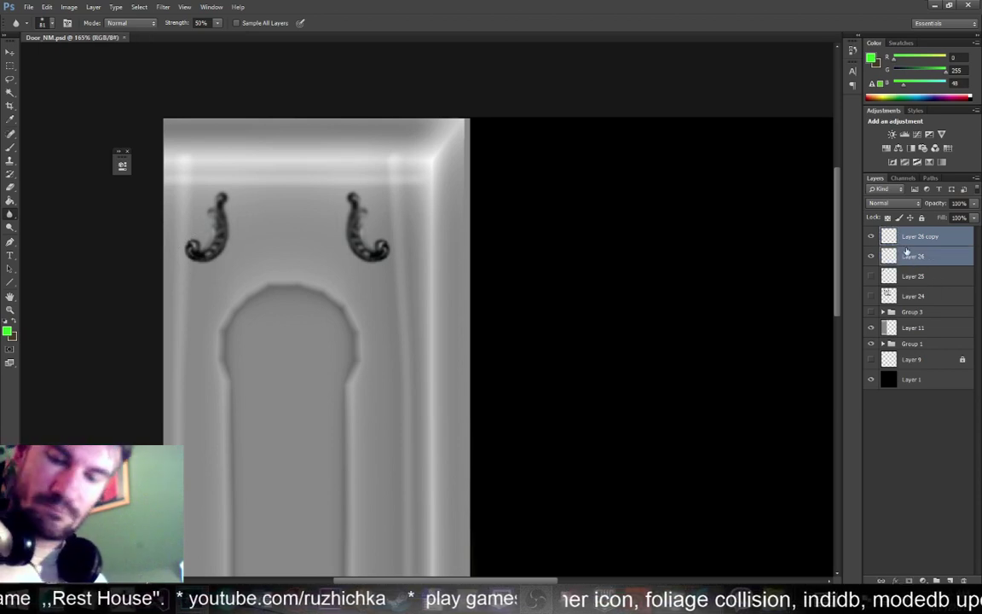
pyautogui.hotkey('ctrl', 'g')
pyautogui.rightClick(912, 233)
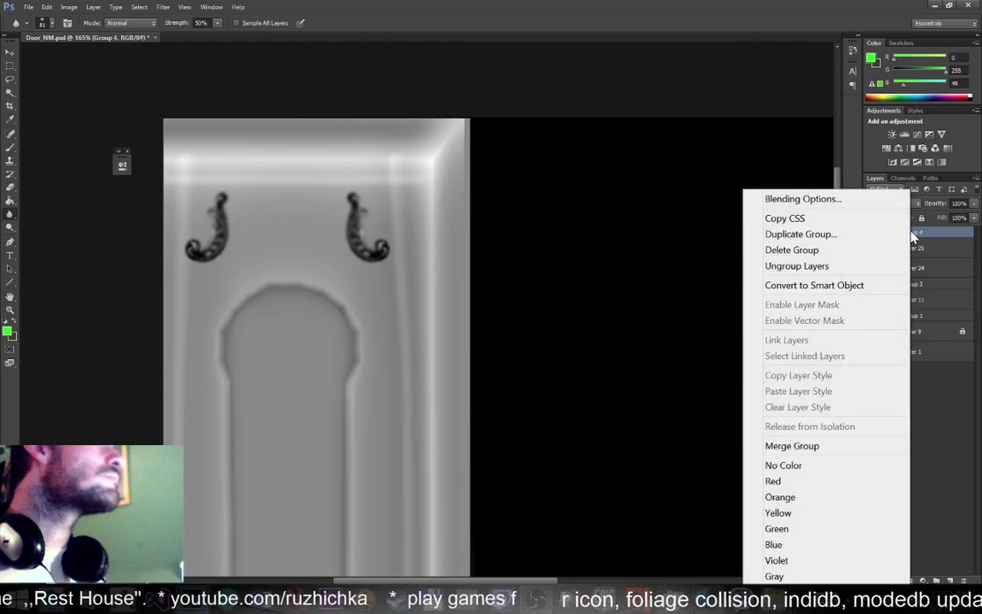
pyautogui.click(782, 233)
pyautogui.press('Return')
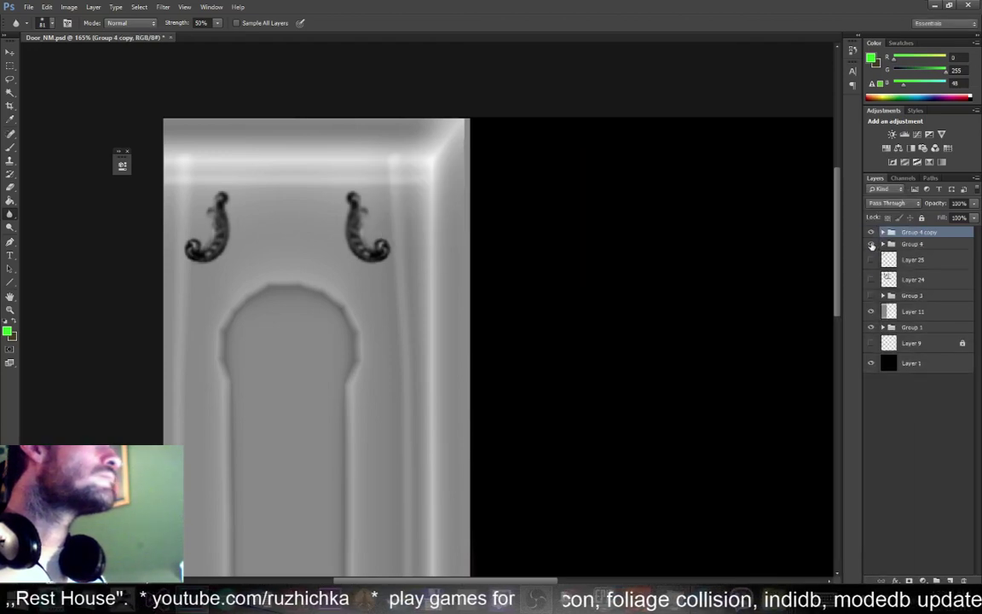
pyautogui.click(871, 245)
# Merge the two scroll layers inside Group 4 copy and soften both ornaments with the Blur tool at 50% strength
pyautogui.click(181, 230)
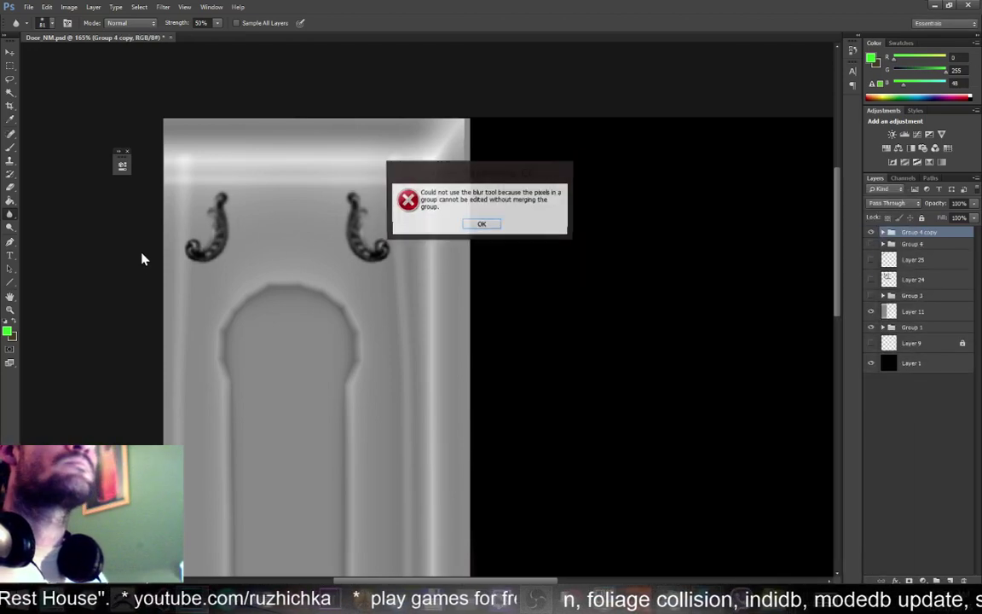
pyautogui.click(482, 225)
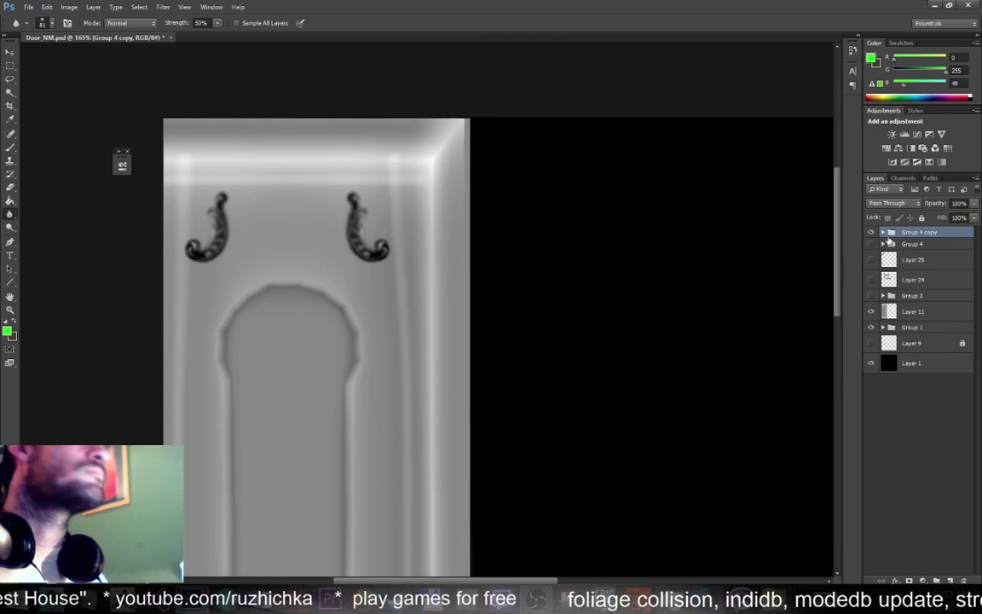
pyautogui.click(883, 233)
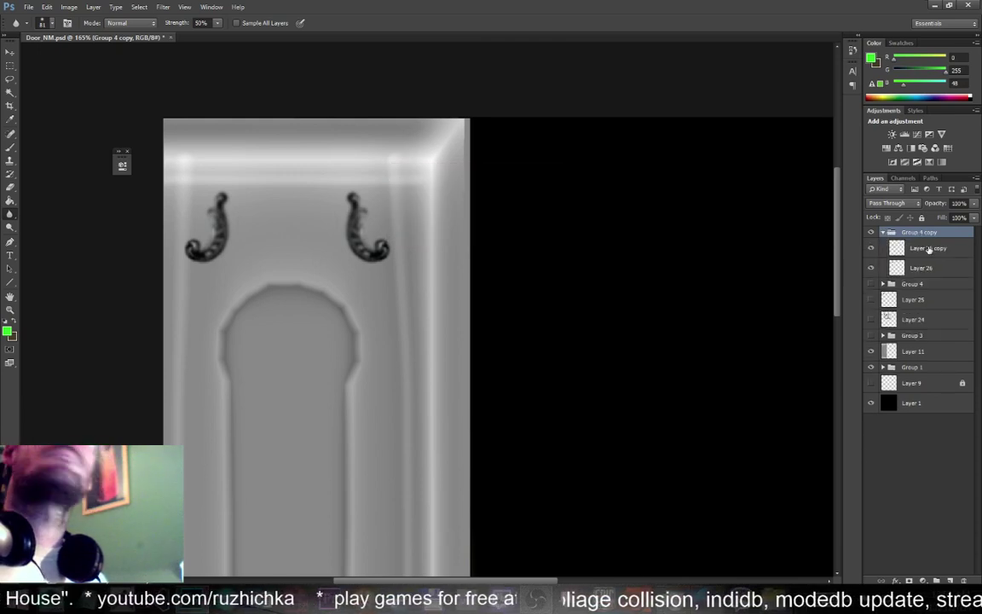
pyautogui.click(929, 249)
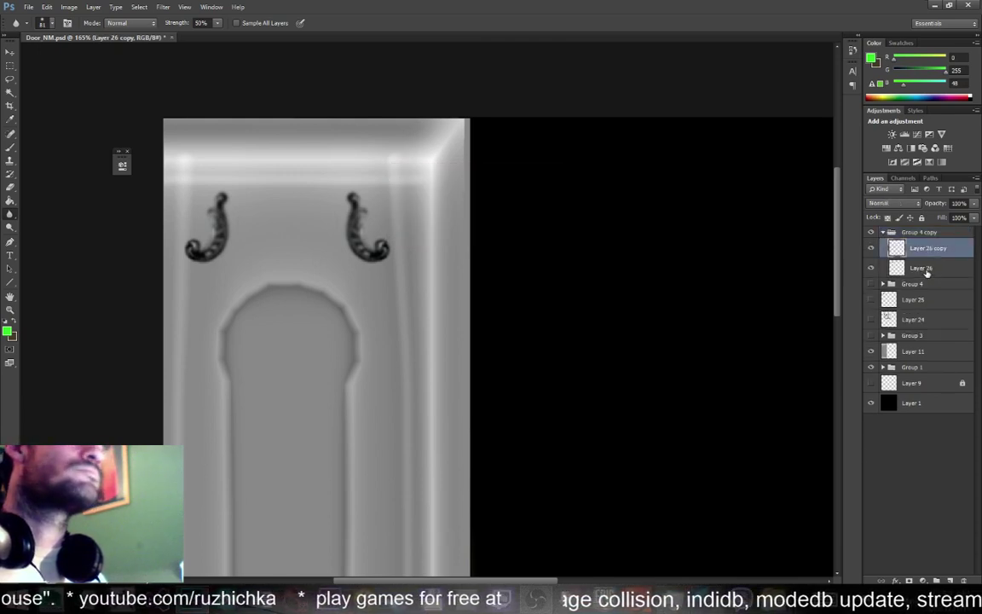
pyautogui.keyDown('shift'); pyautogui.click(925, 268); pyautogui.keyUp('shift')
pyautogui.rightClick(926, 269)
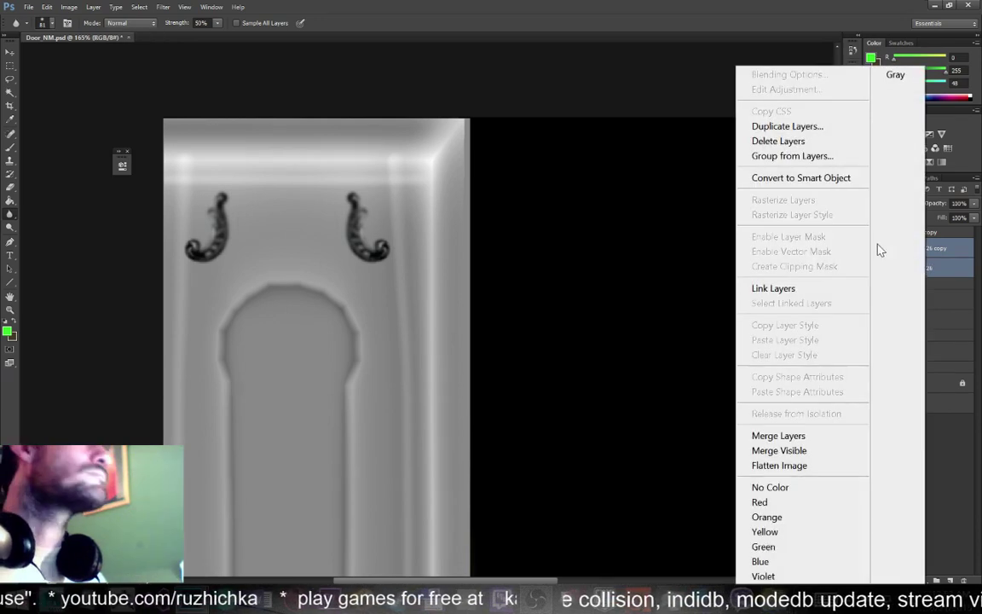
pyautogui.click(778, 436)
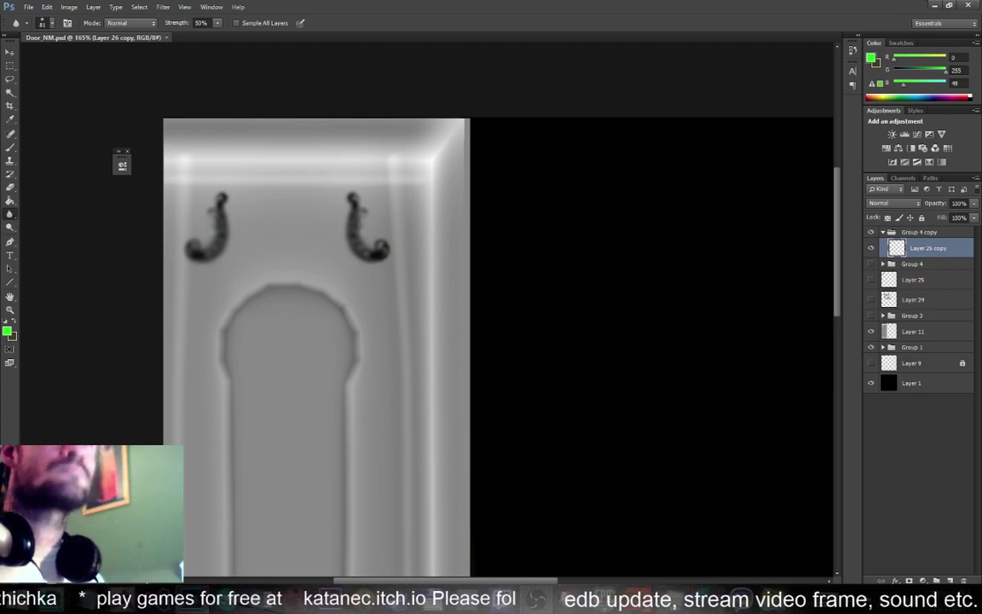
pyautogui.click(11, 52)
# Switch to Maya, reload the Door_NM.psd bump texture and inspect the blurred scrolls on the lower door
pyautogui.click(935, 5)
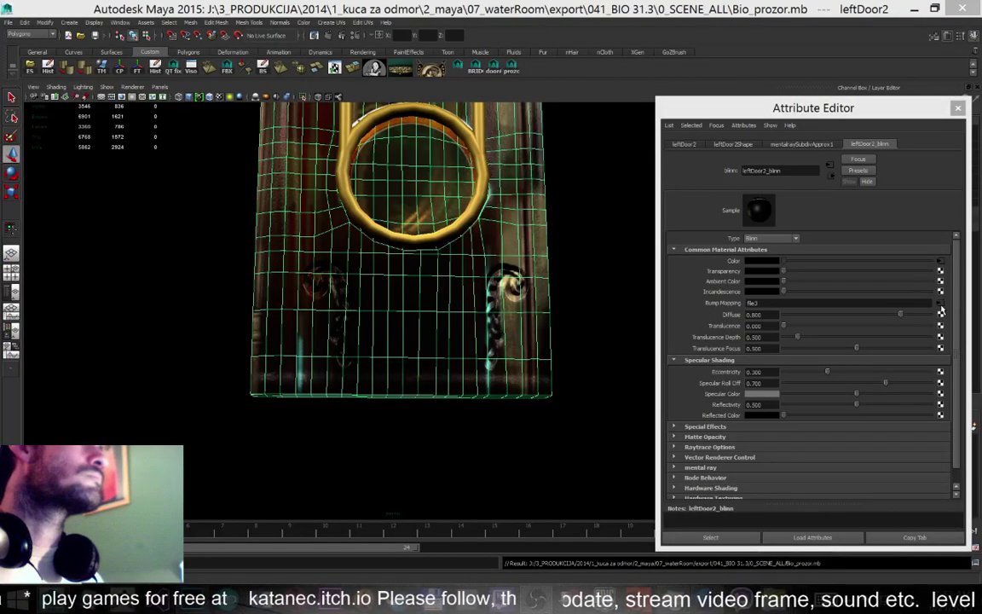
pyautogui.click(940, 305)
pyautogui.click(762, 306)
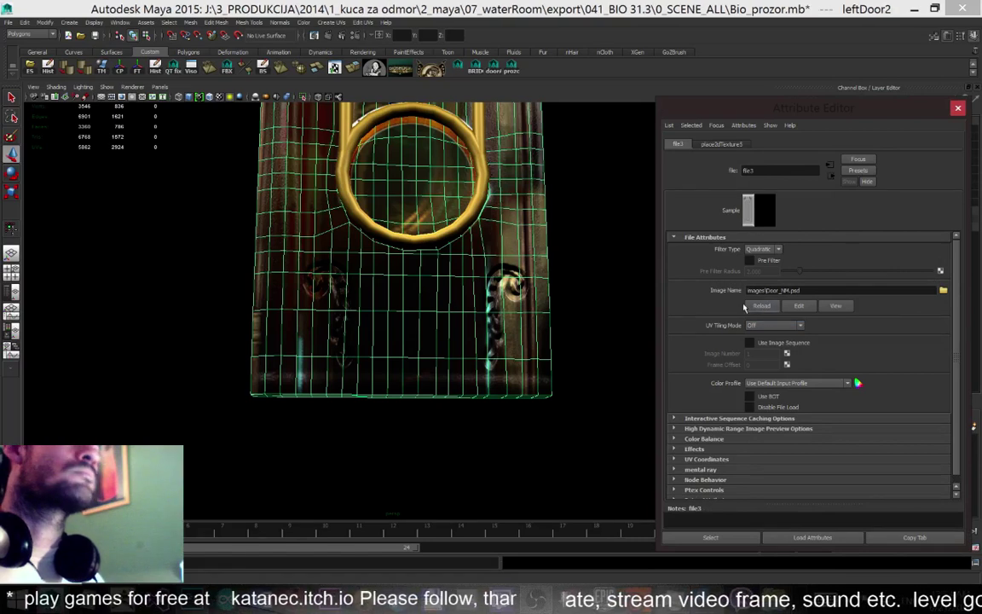
pyautogui.click(609, 275)
pyautogui.keyDown('alt'); pyautogui.moveTo(580, 276); pyautogui.dragTo(550, 282); pyautogui.keyUp('alt')
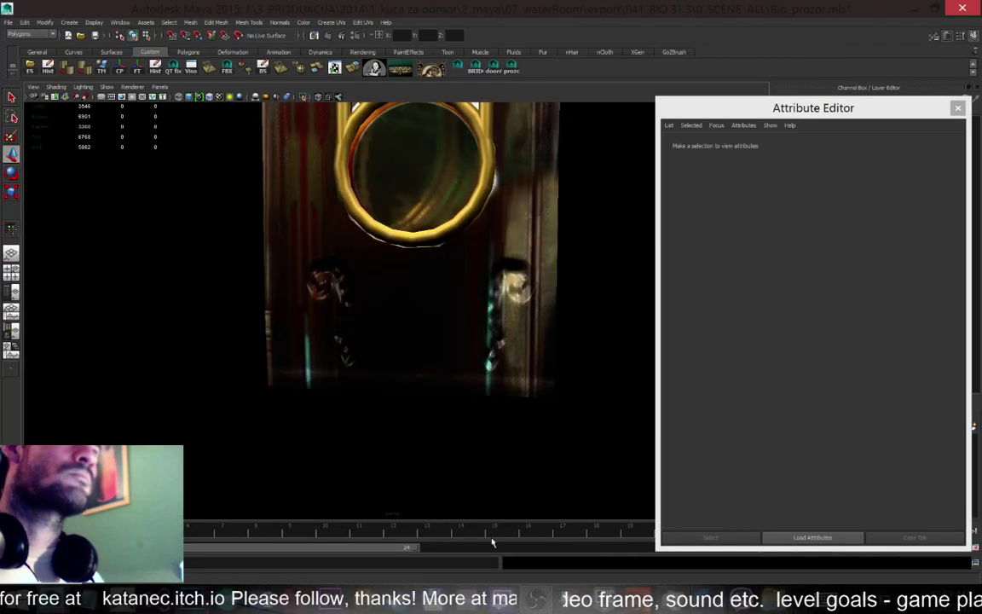
# Back in Photoshop, invert the colours of the merged scroll ornaments layer and save Door_NM.psd
pyautogui.click(383, 599)
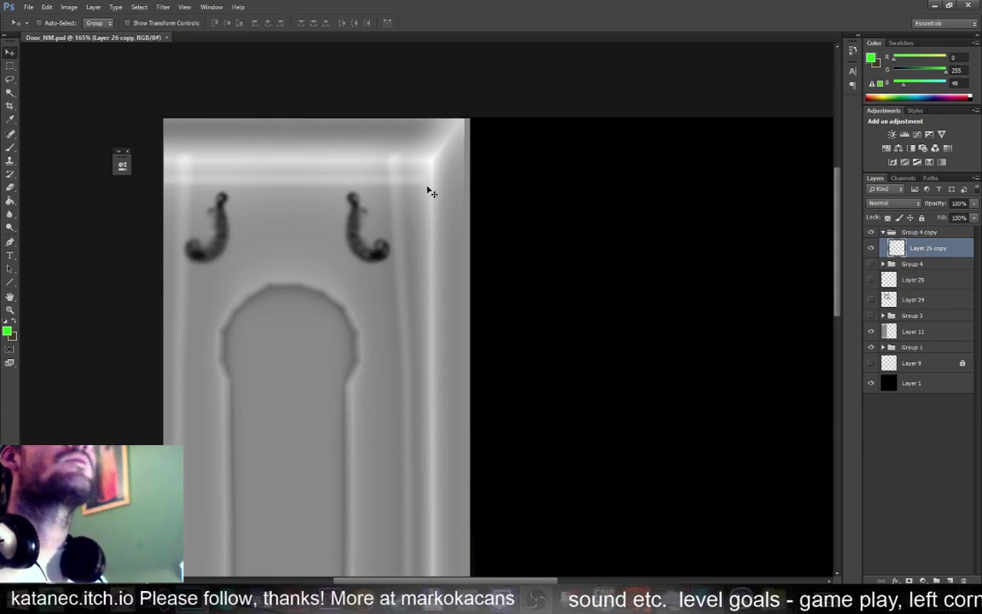
pyautogui.hotkey('ctrl', 'i')
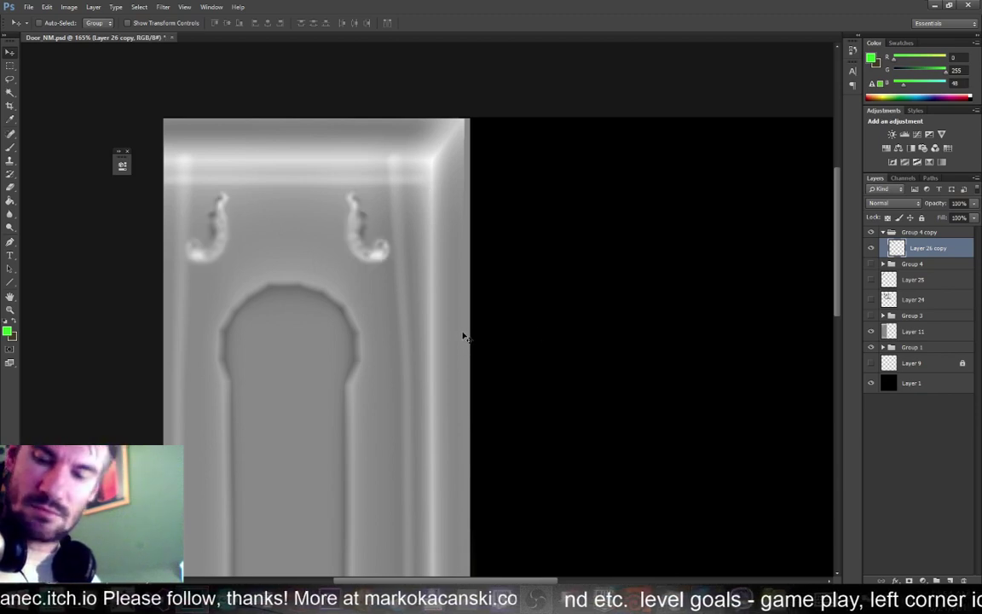
pyautogui.hotkey('ctrl', 's')
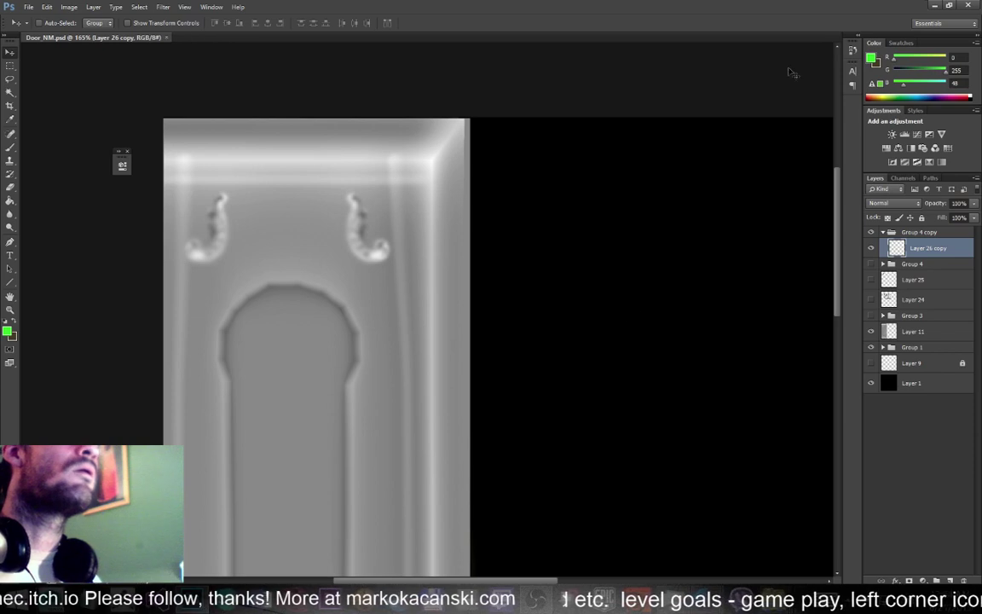
# Switch to Maya, reload leftDoor2's Door_NM.psd bump texture and examine the inverted scrolls up close and from a distance
pyautogui.click(934, 5)
pyautogui.click(491, 192)
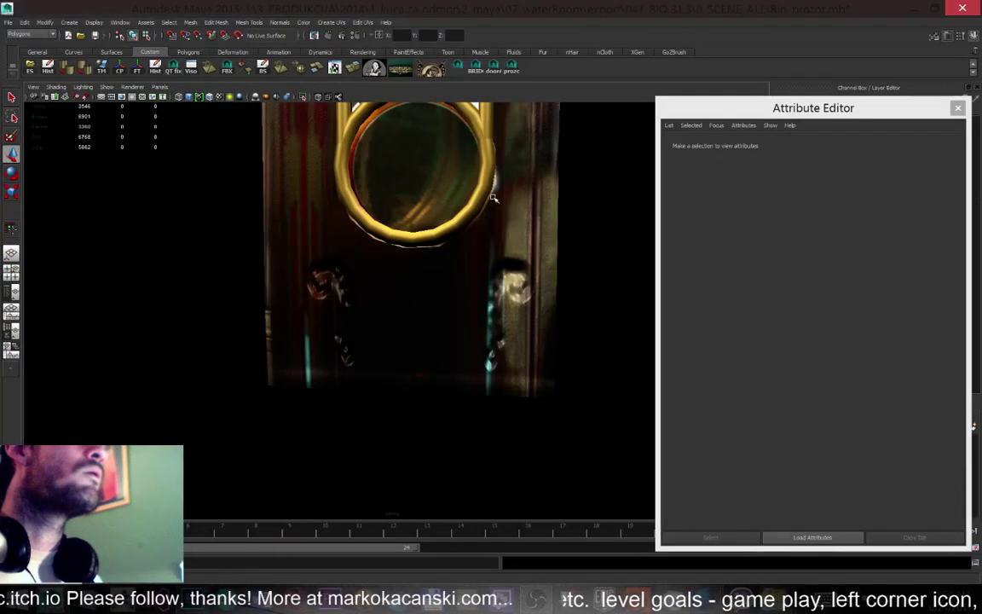
pyautogui.click(941, 303)
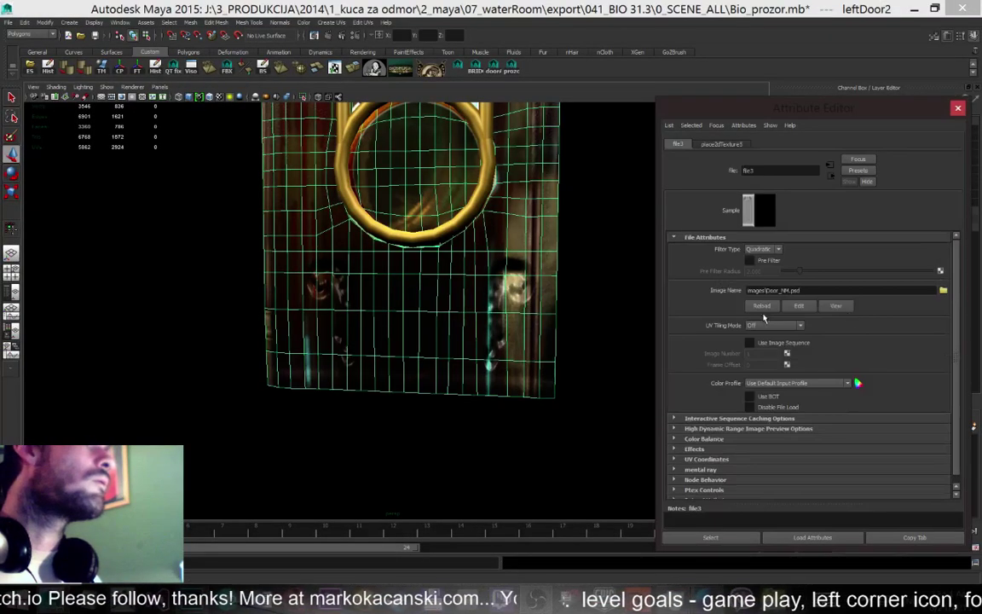
pyautogui.click(763, 307)
pyautogui.keyDown('alt'); pyautogui.moveTo(527, 322); pyautogui.dragTo(572, 338); pyautogui.keyUp('alt')
pyautogui.click(565, 348)
pyautogui.keyDown('alt'); pyautogui.moveTo(409, 341); pyautogui.dragTo(376, 100); pyautogui.keyUp('alt')
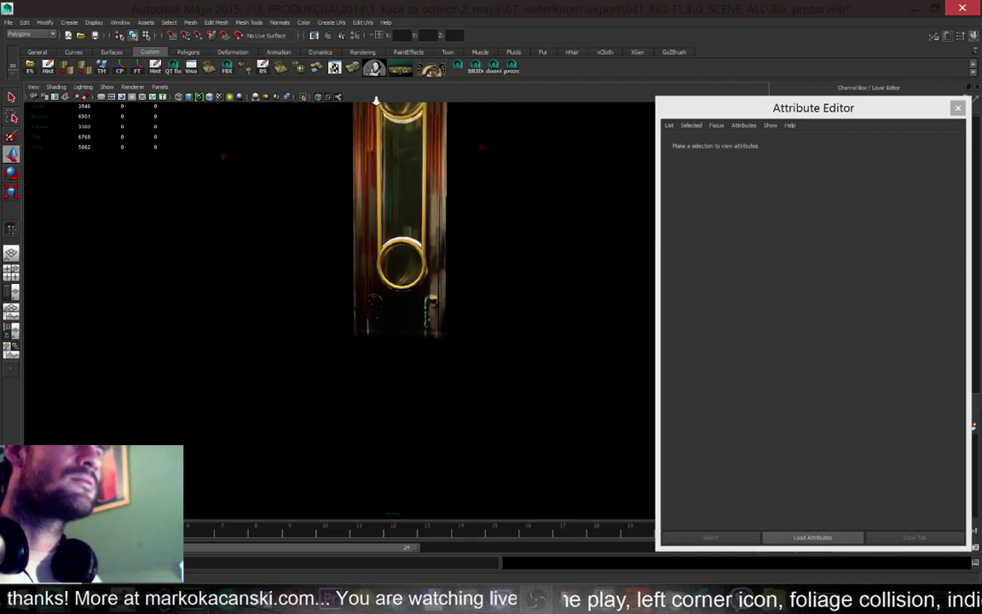
# Frame the whole leftDoor2 object, review the door with its ornaments and save the scene
pyautogui.click(442, 194)
pyautogui.press('f')
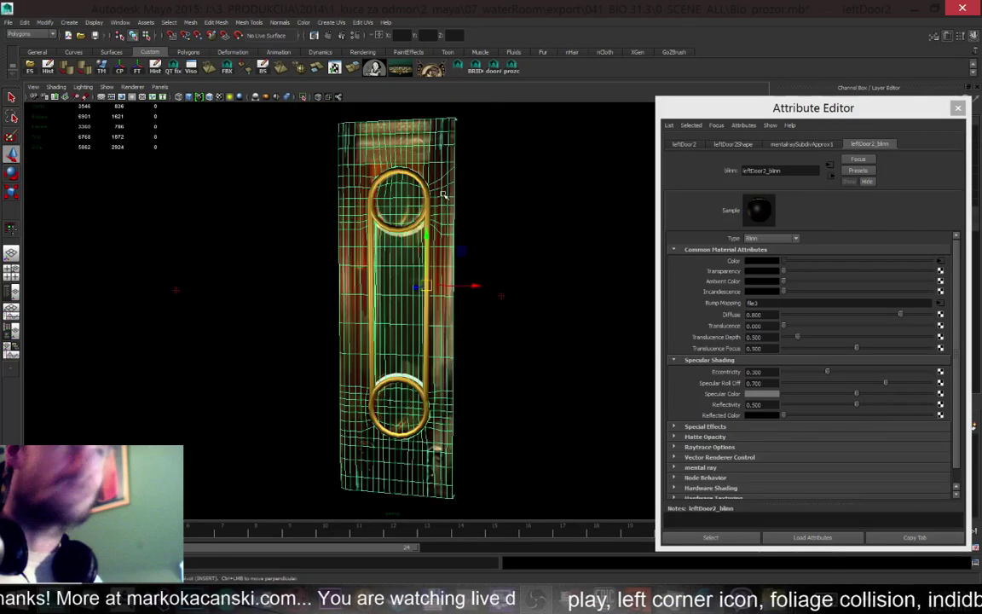
pyautogui.click(530, 467)
pyautogui.keyDown('alt'); pyautogui.moveTo(530, 467); pyautogui.dragTo(505, 313); pyautogui.keyUp('alt')
pyautogui.keyDown('alt'); pyautogui.moveTo(505, 313); pyautogui.dragTo(530, 369, button='right'); pyautogui.keyUp('alt')
pyautogui.hotkey('ctrl', 's')
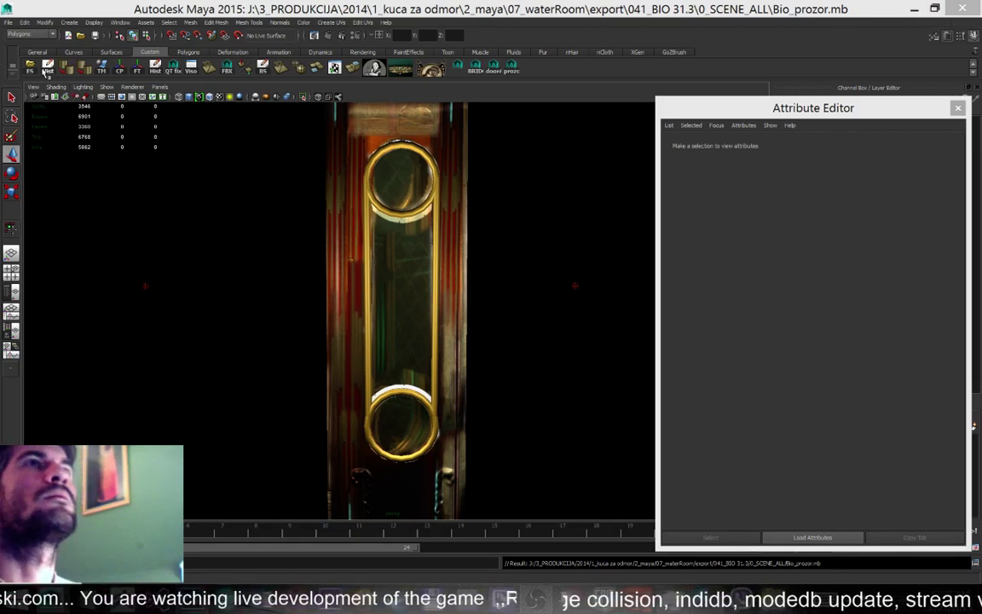
pyautogui.click(547, 3)
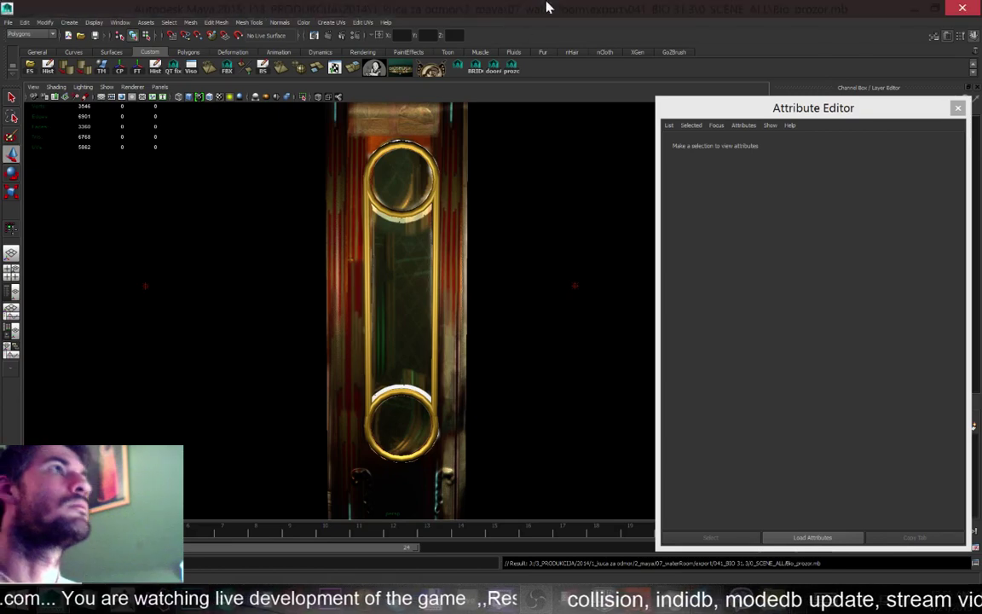
pyautogui.hotkey('ctrl', 's')
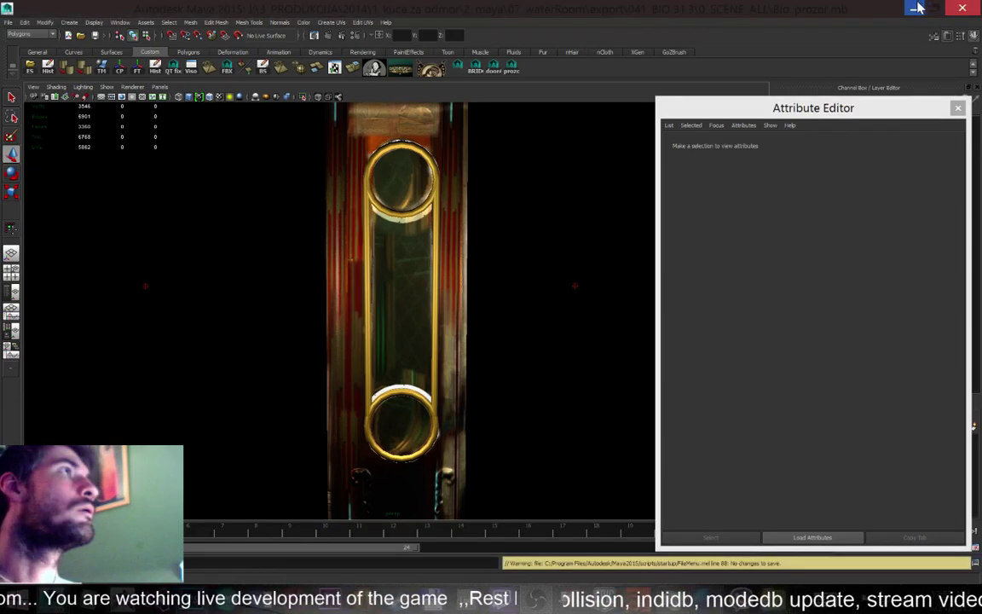
# Minimize the open windows, open the emulator java folder on the desktop, and launch its Eclipse and bgb shortcuts
pyautogui.click(916, 7)
pyautogui.click(914, 8)
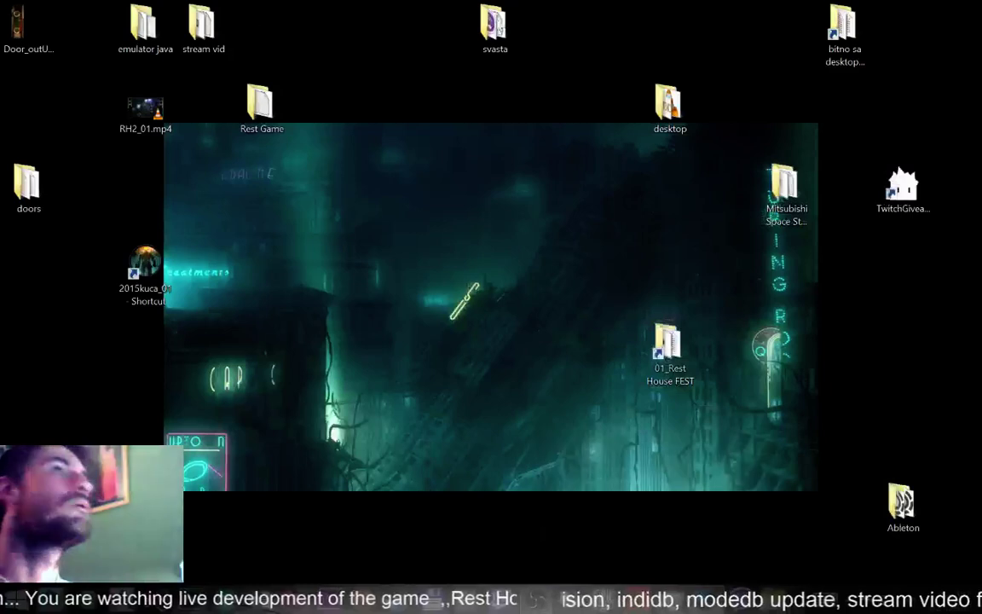
pyautogui.click(195, 25)
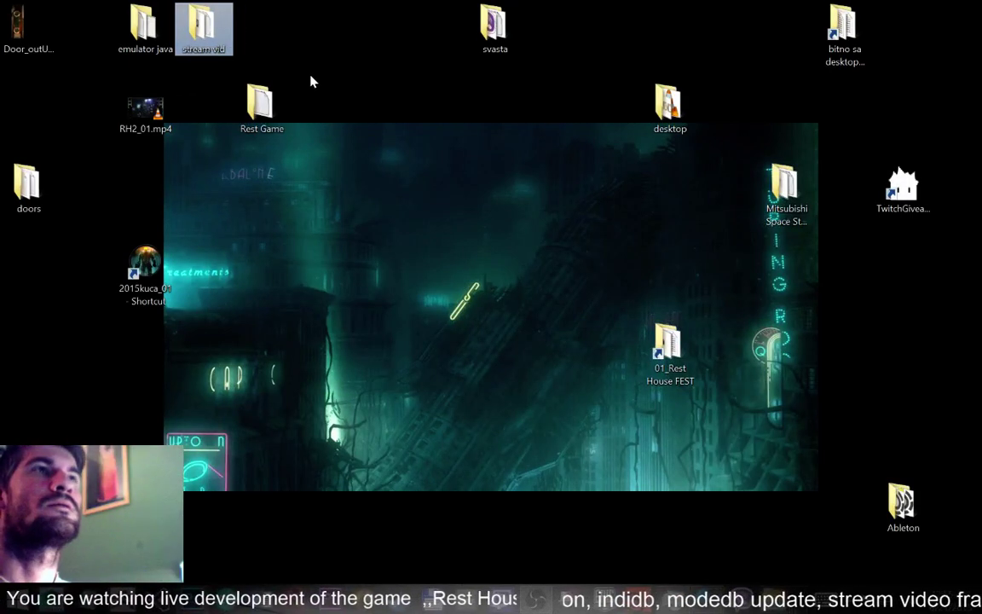
pyautogui.click(260, 102)
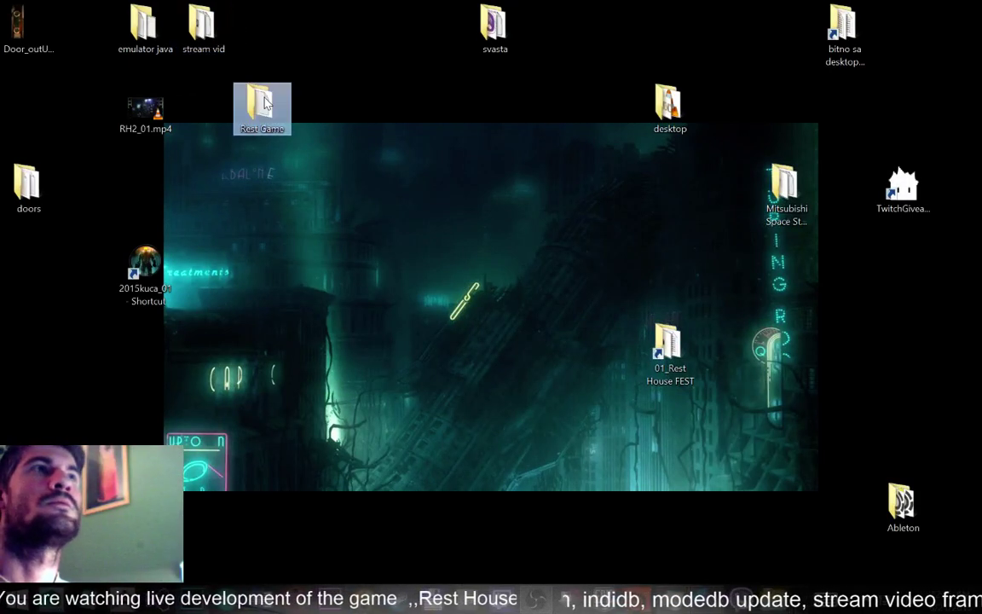
pyautogui.doubleClick(145, 26)
pyautogui.click(478, 330)
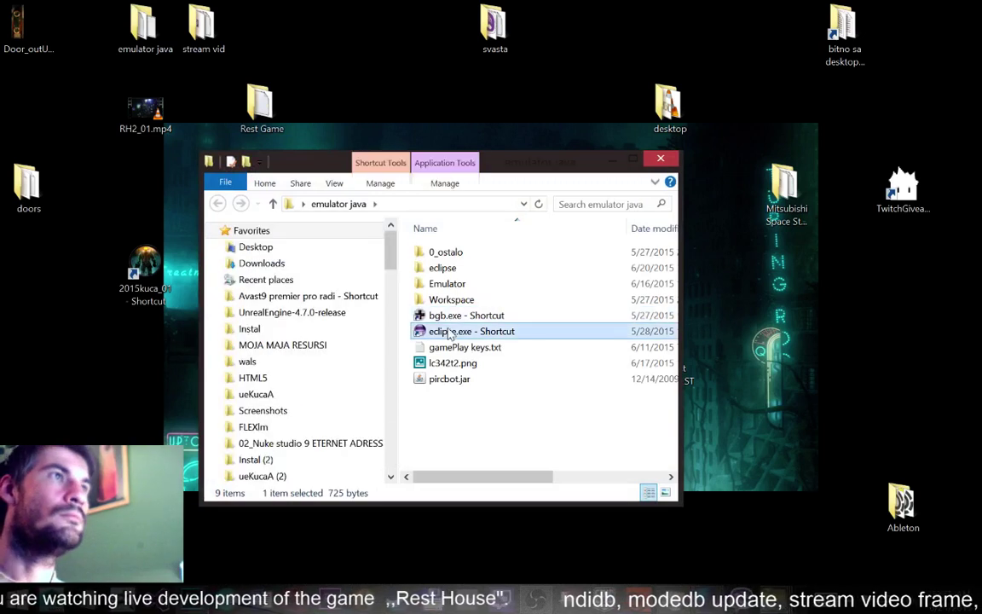
pyautogui.click(471, 316)
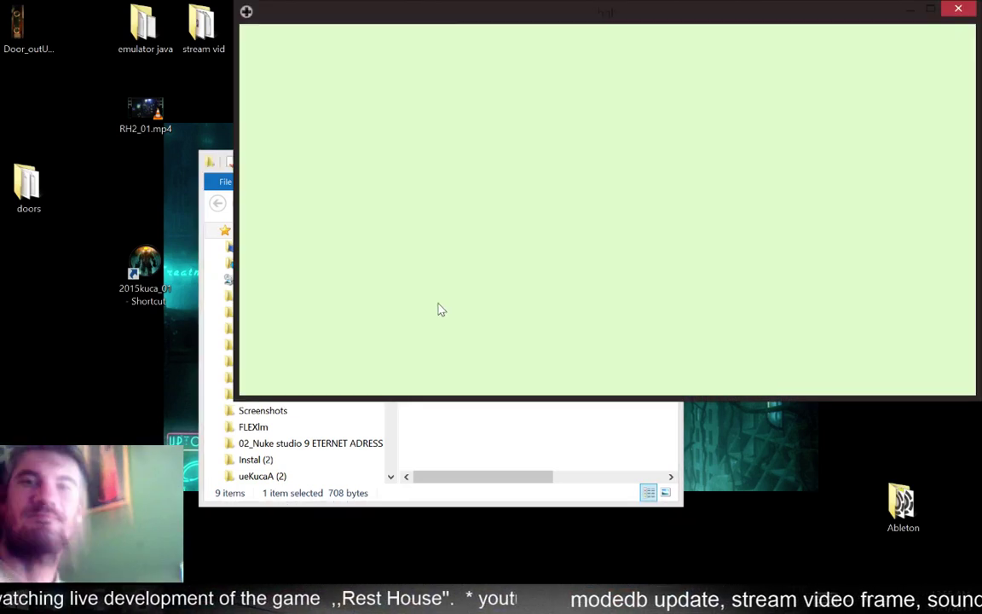
# Load the Pokemon - Yellow Version (USA, Europe).gbc ROM from the Emulator folder into bgb
pyautogui.rightClick(503, 189)
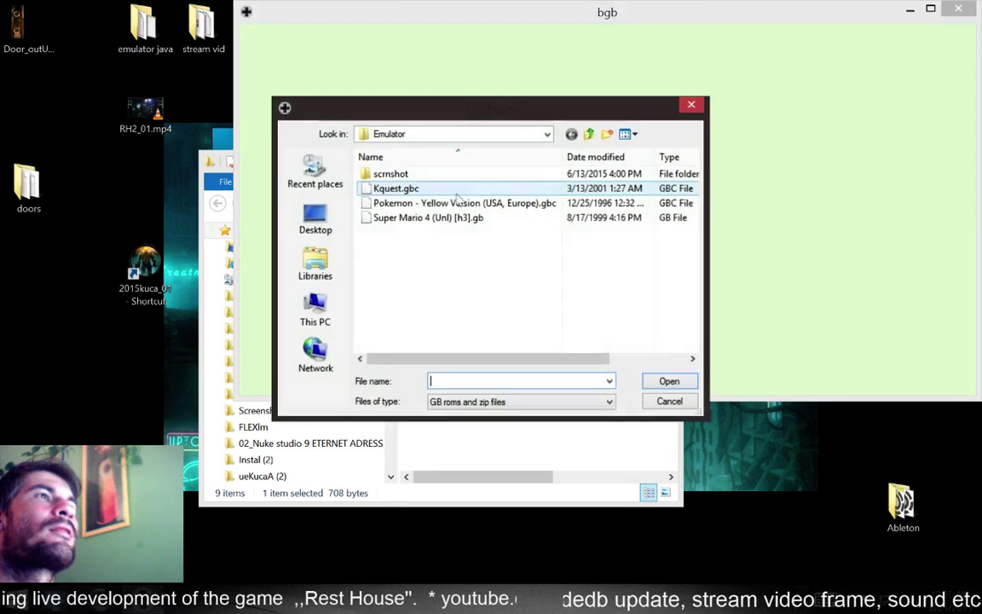
pyautogui.click(464, 202)
pyautogui.click(668, 382)
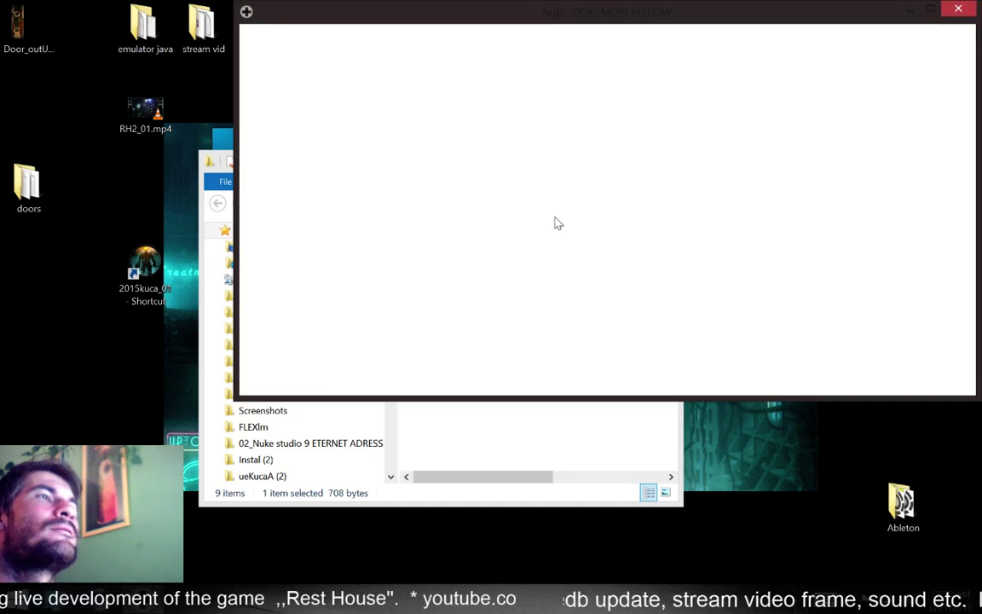
# Accept Eclipse's suggested workspace and place the opened gamePlay keys.txt low on the screen, with the emulator java folder minimized
pyautogui.click(518, 455)
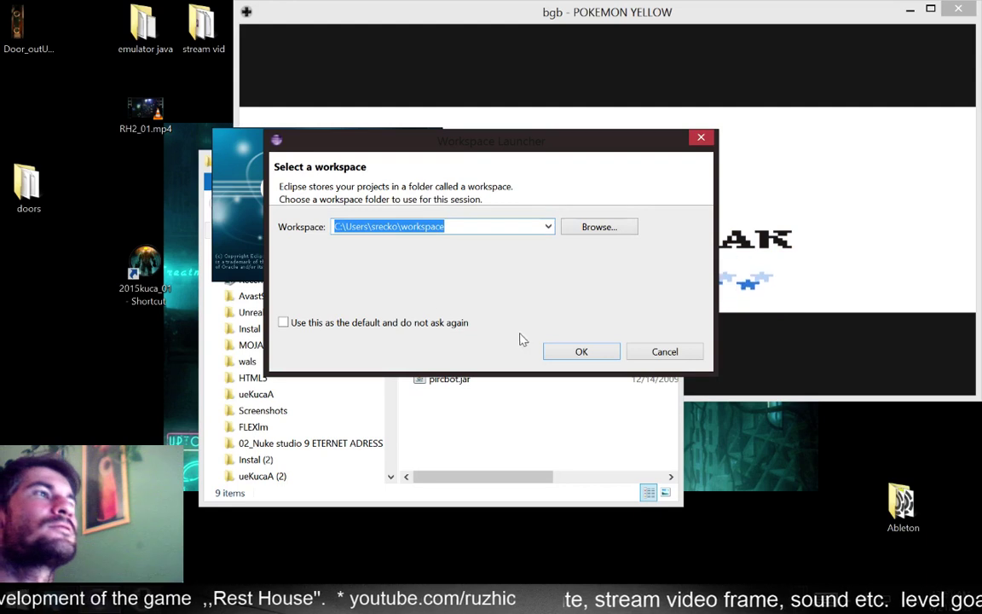
pyautogui.click(576, 352)
pyautogui.moveTo(494, 174); pyautogui.dragTo(341, 238)
pyautogui.doubleClick(311, 408)
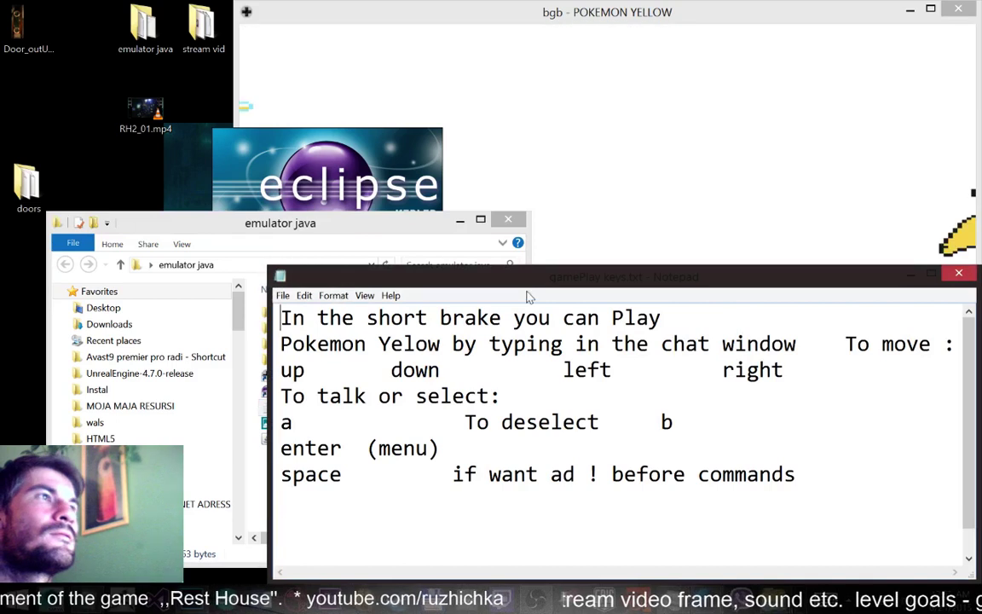
pyautogui.moveTo(527, 292); pyautogui.dragTo(545, 374)
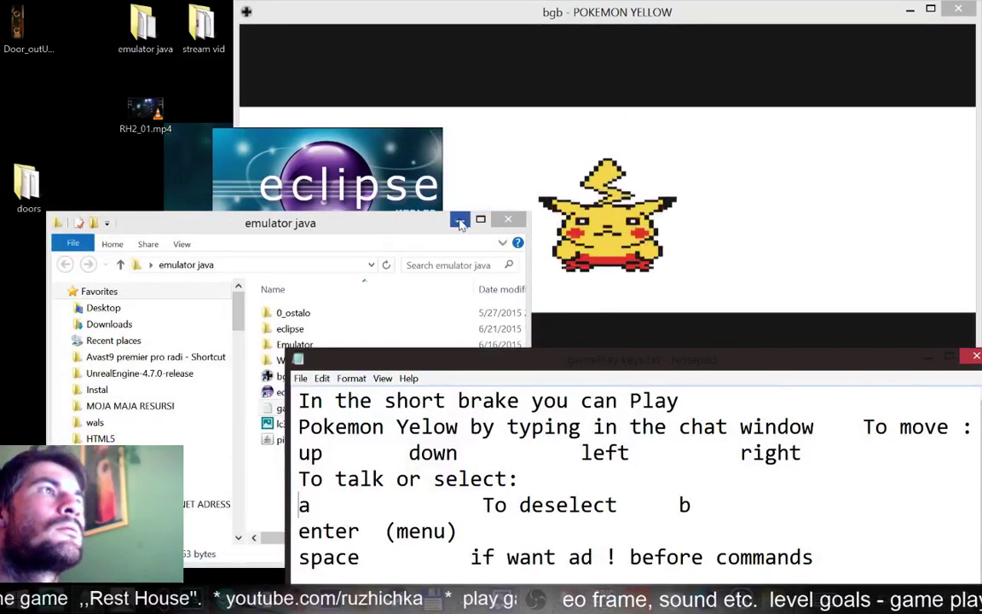
pyautogui.click(459, 220)
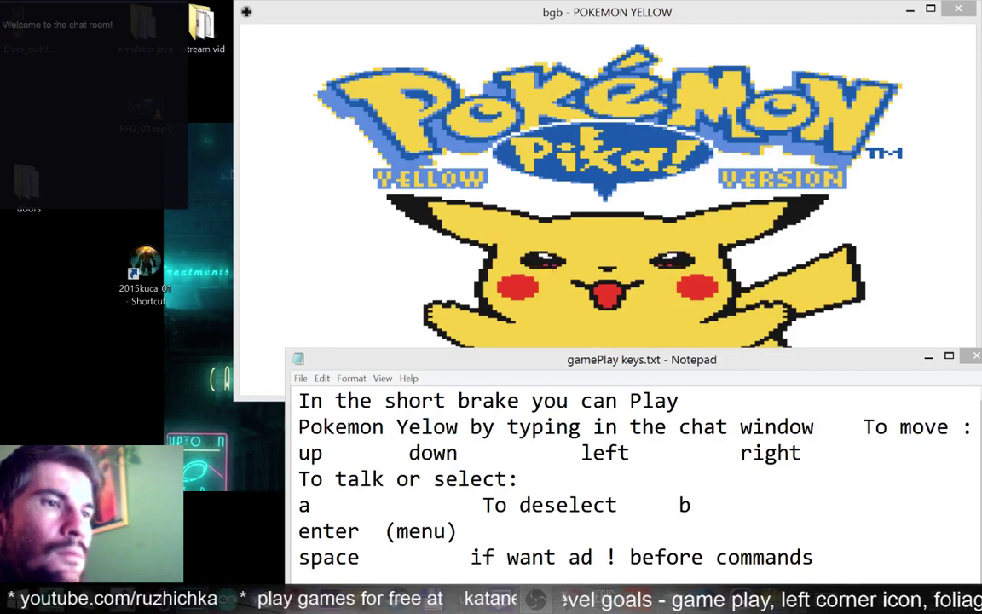
# Continue the saved Pokemon Yellow game from the title screen in the bgb emulator
pyautogui.click(568, 22)
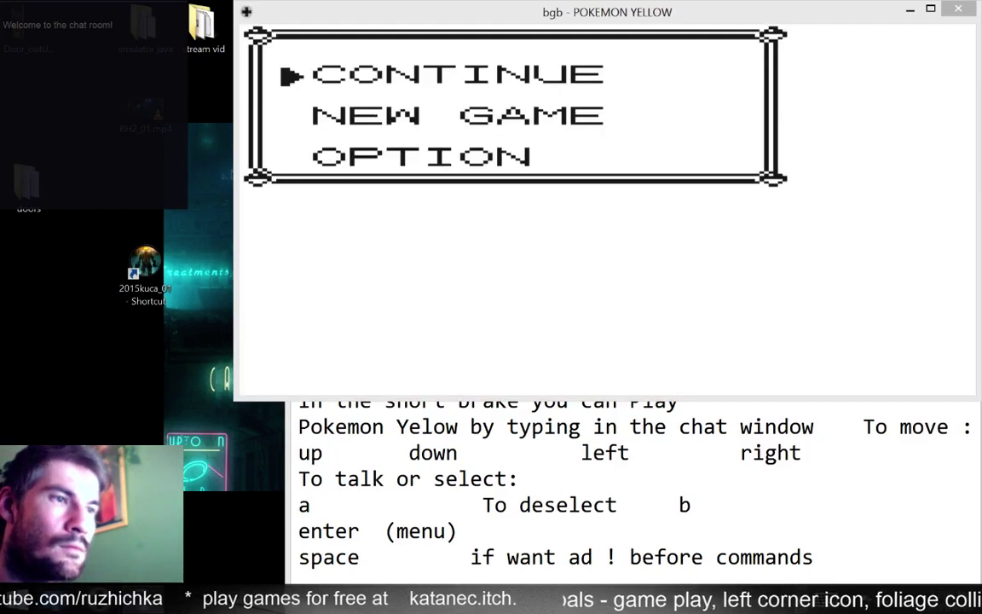
pyautogui.click(637, 256)
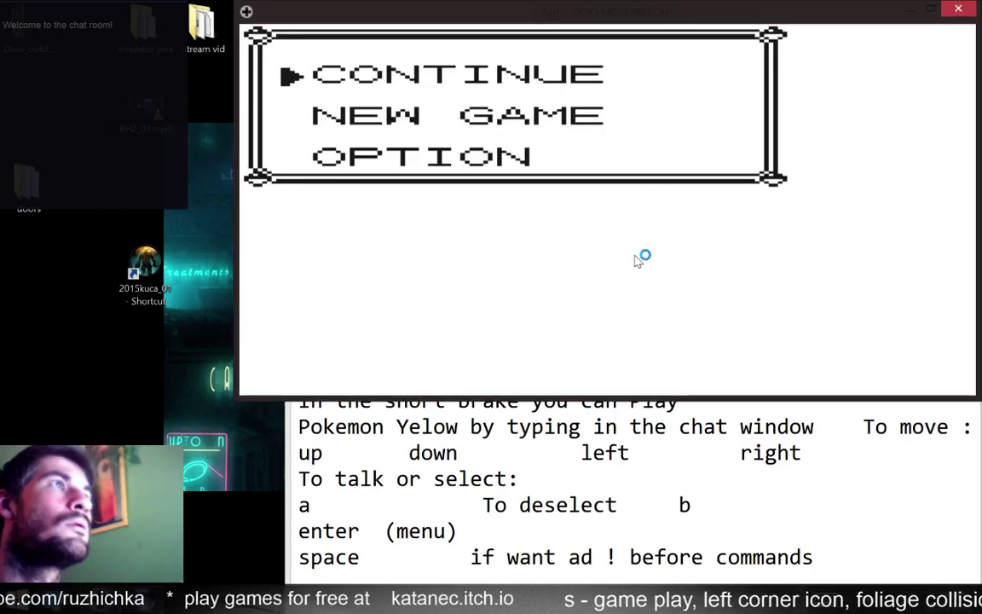
pyautogui.press('a')
pyautogui.press('a')
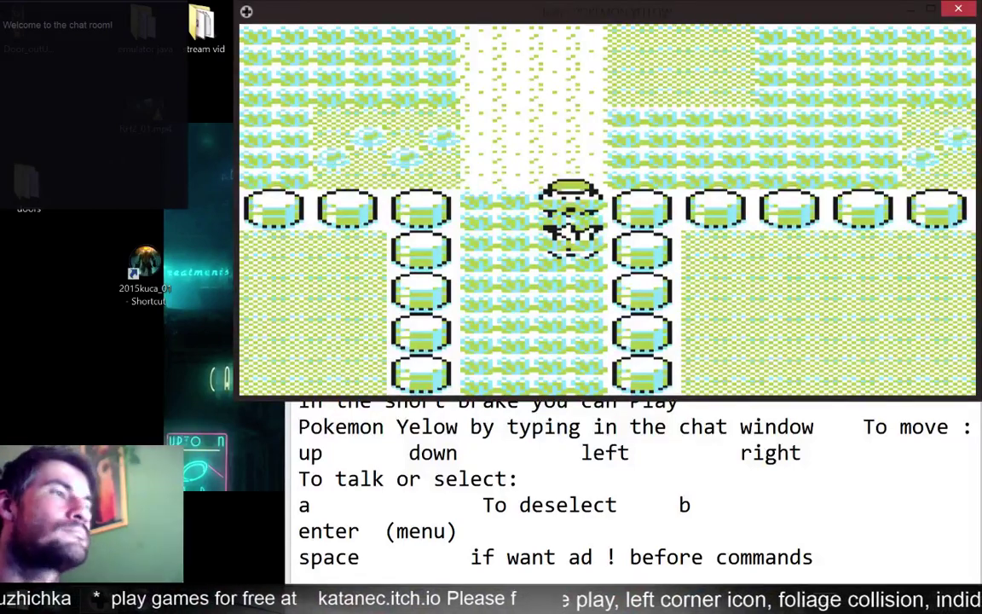
# Shift gamePlay keys.txt slightly so its instructions show below the emulator, and choose FIGHT in the game's Pidgey battle
pyautogui.hotkey('alt', 'Tab')
pyautogui.moveTo(646, 361); pyautogui.dragTo(637, 371)
pyautogui.click(610, 12)
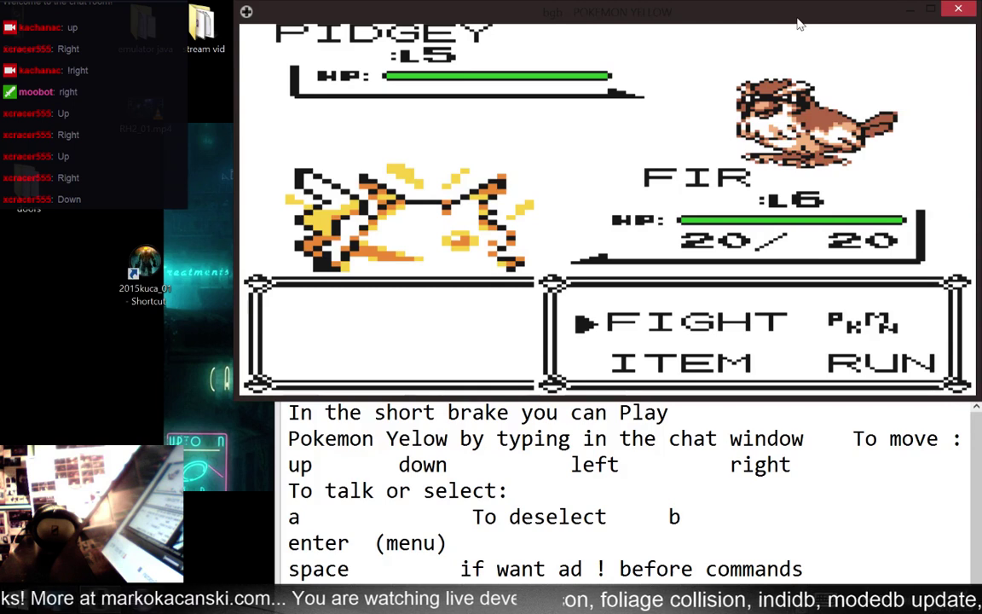
pyautogui.press('a')
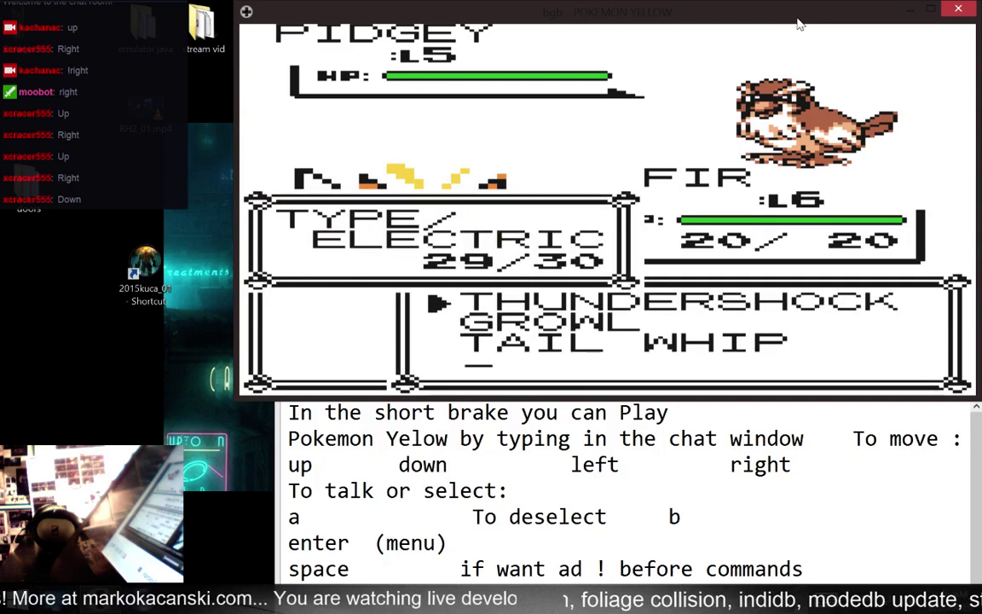
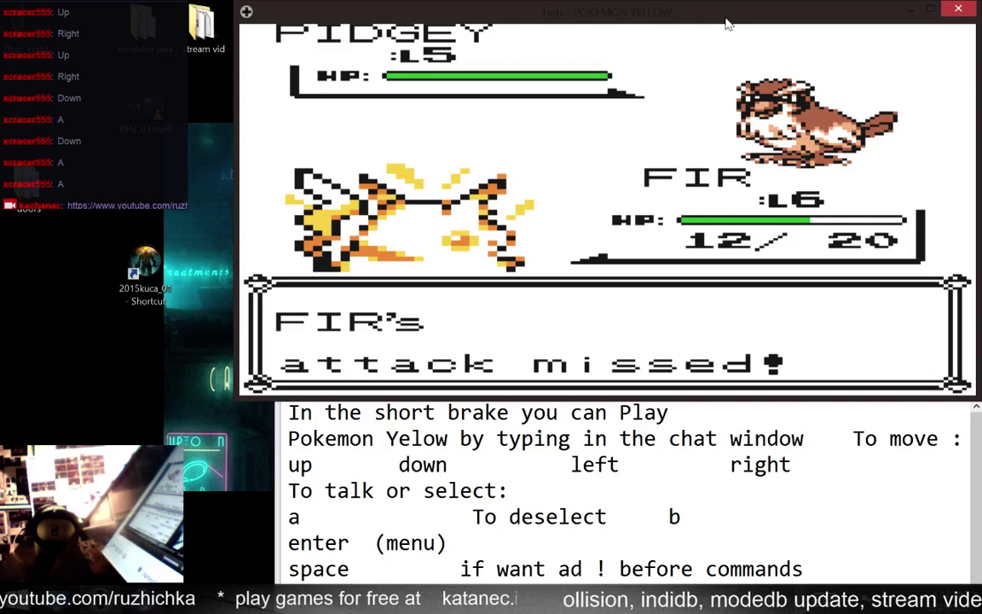
# Pause the game, minimize bgb, and briefly switch to Photoshop to view the door bump map's scroll ornaments
pyautogui.rightClick(688, 63)
pyautogui.click(709, 73)
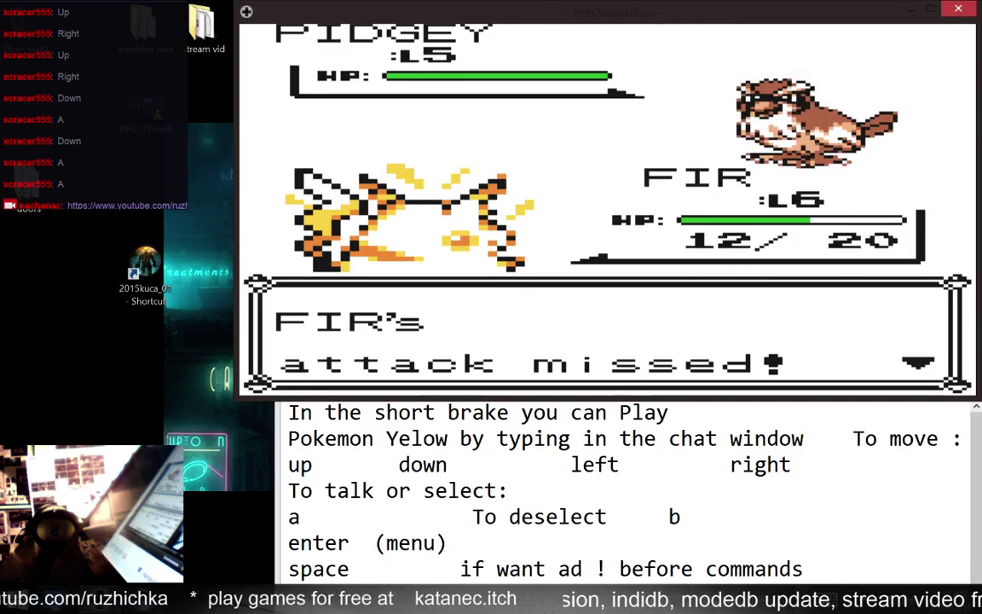
pyautogui.click(909, 12)
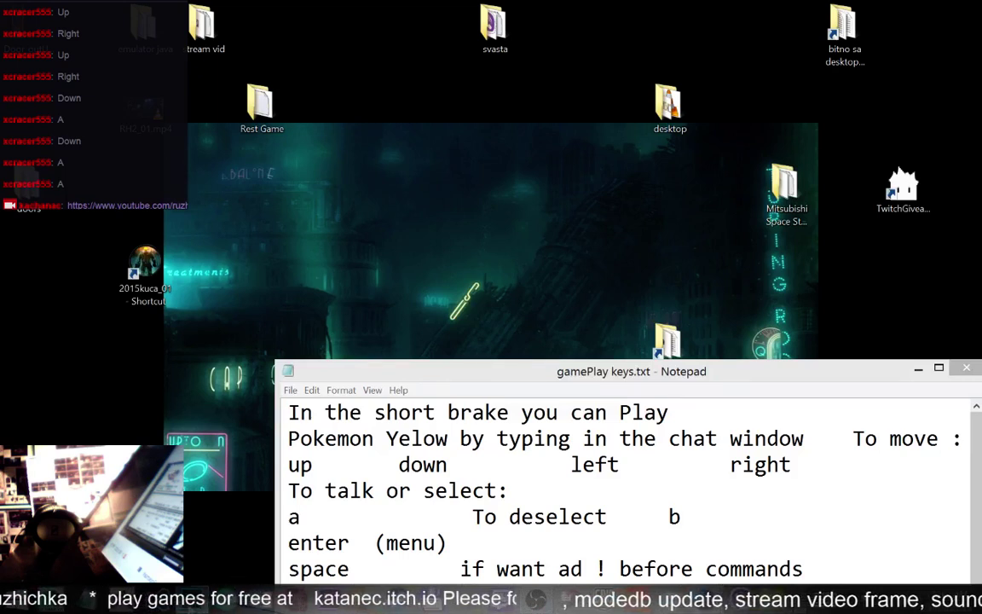
pyautogui.click(193, 599)
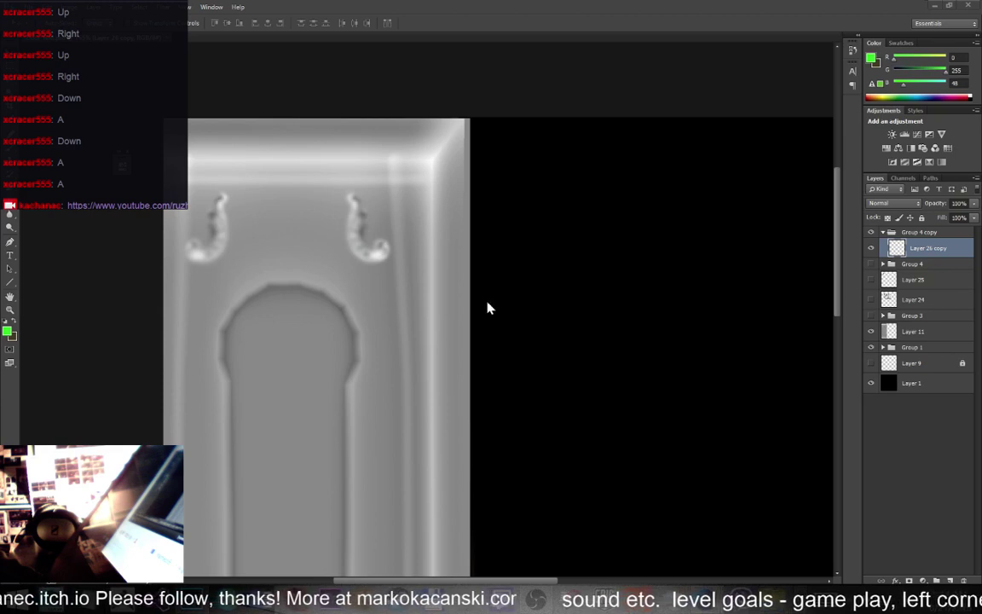
pyautogui.click(934, 7)
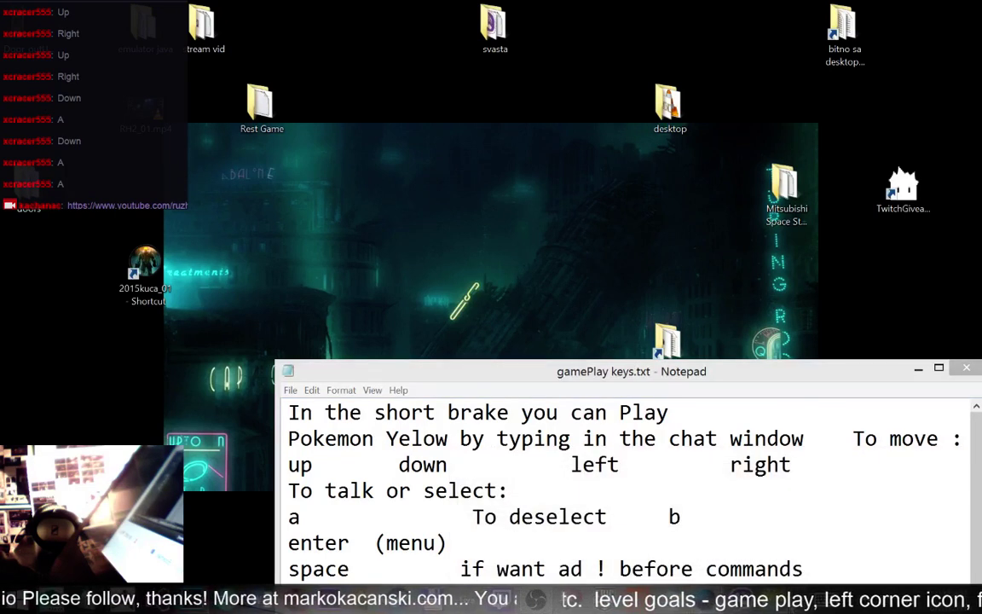
# Switch back to the bgb emulator and resume the paused Pokemon Yellow game
pyautogui.hotkey('alt', 'Tab')
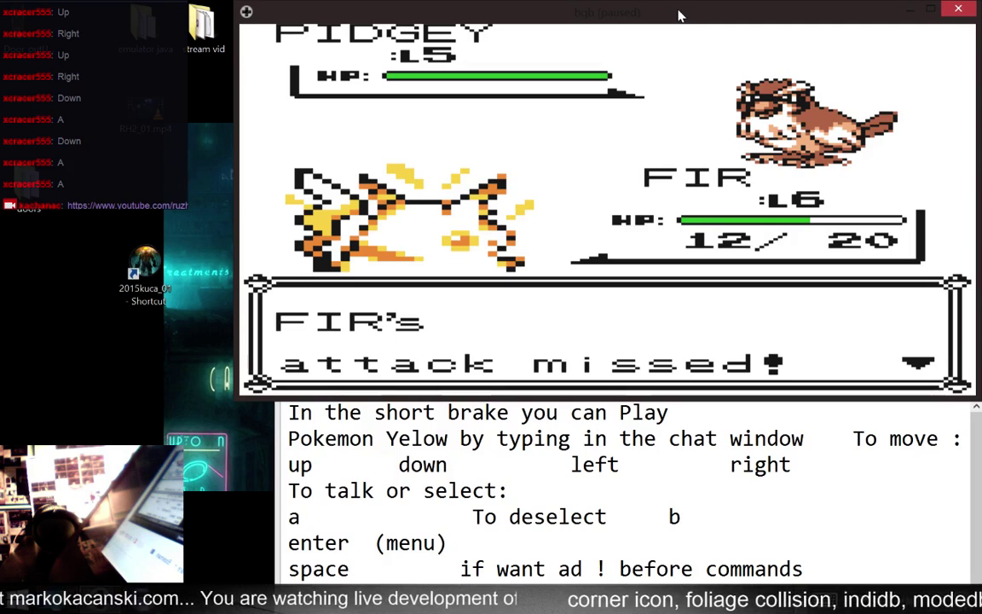
pyautogui.rightClick(675, 78)
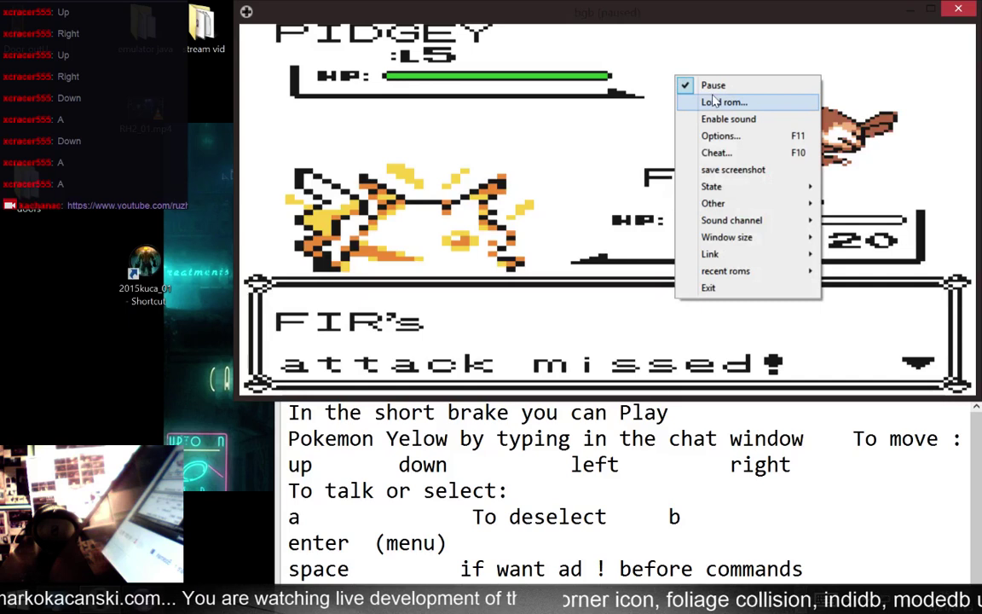
pyautogui.click(714, 86)
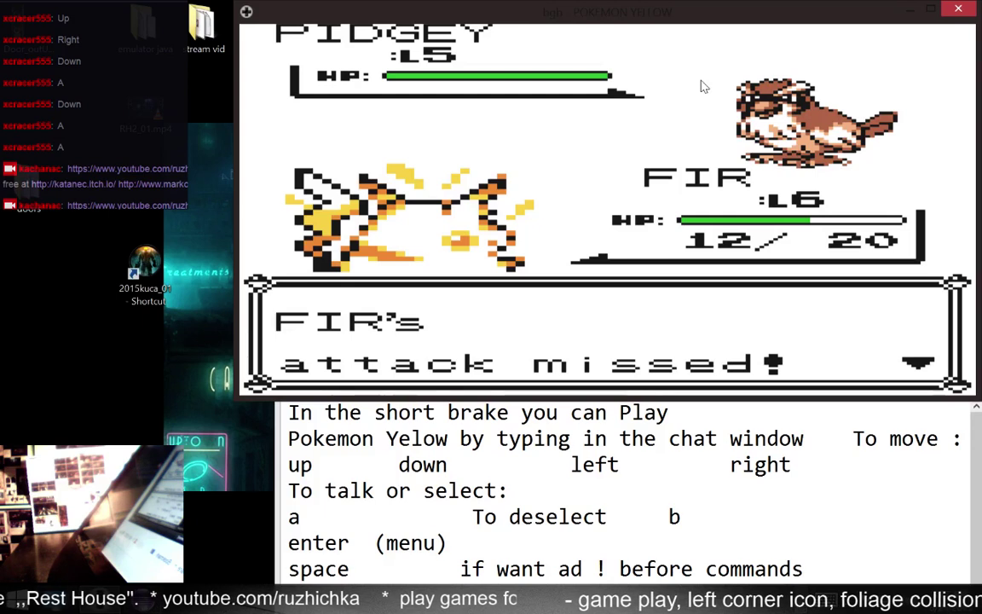
# Pause the Pokemon Yellow game and clear the bgb emulator window from the desktop
pyautogui.rightClick(676, 106)
pyautogui.click(692, 109)
pyautogui.click(958, 8)
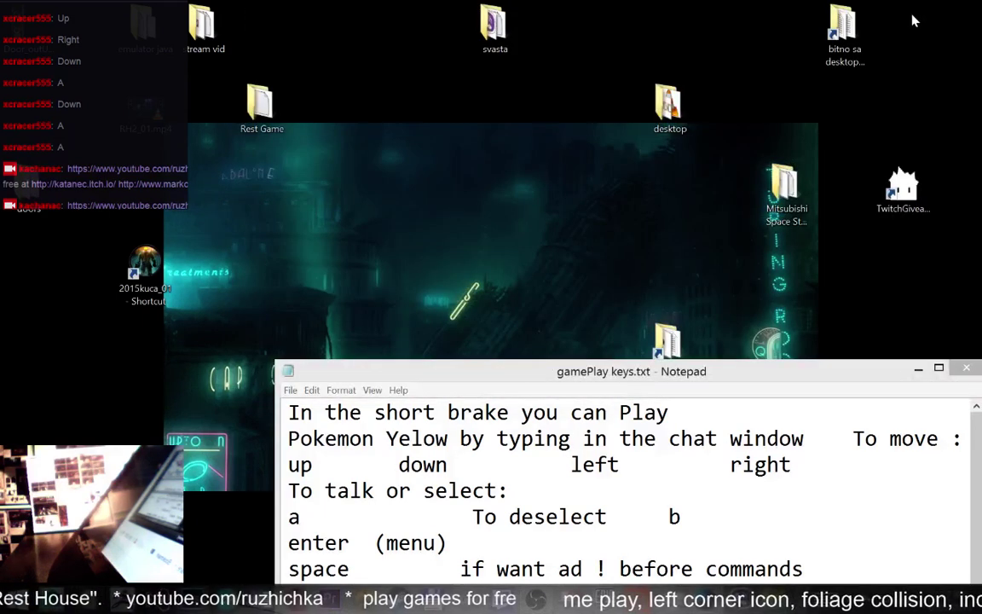